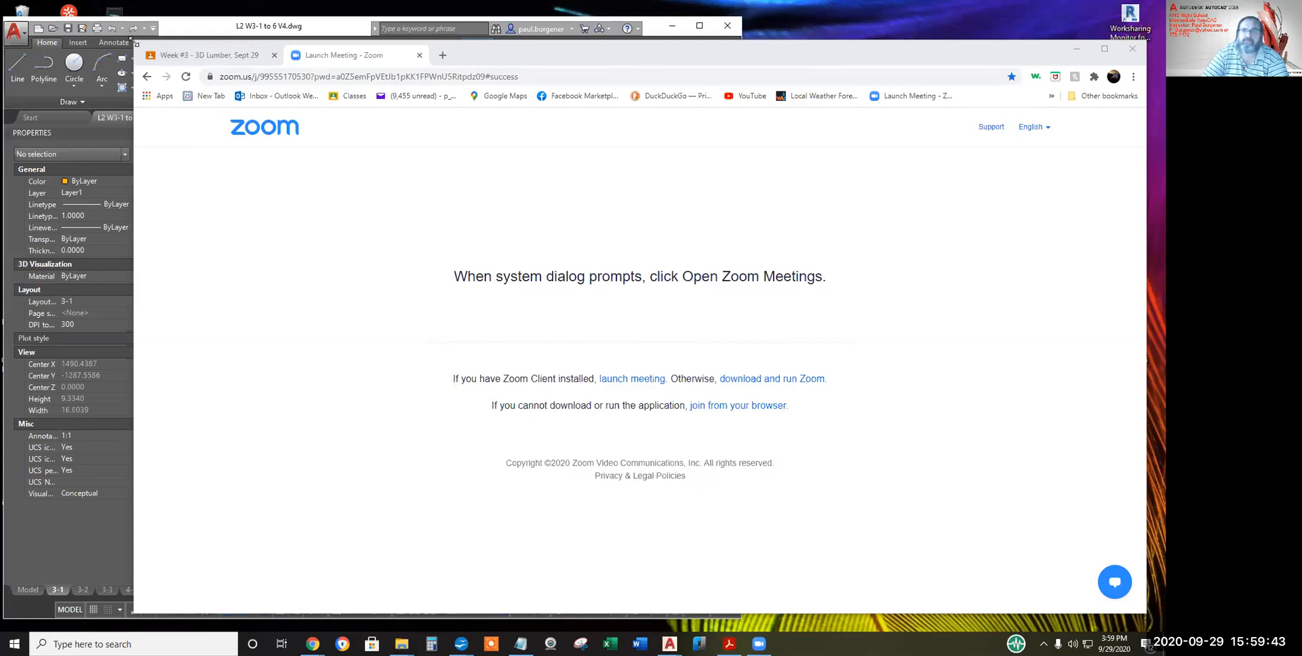
# - Resize the browser window to sit beside the AutoCAD drawing and show the Week #3 3D Lumber lesson page
pyautogui.moveTo(133, 42); pyautogui.dragTo(787, 189)
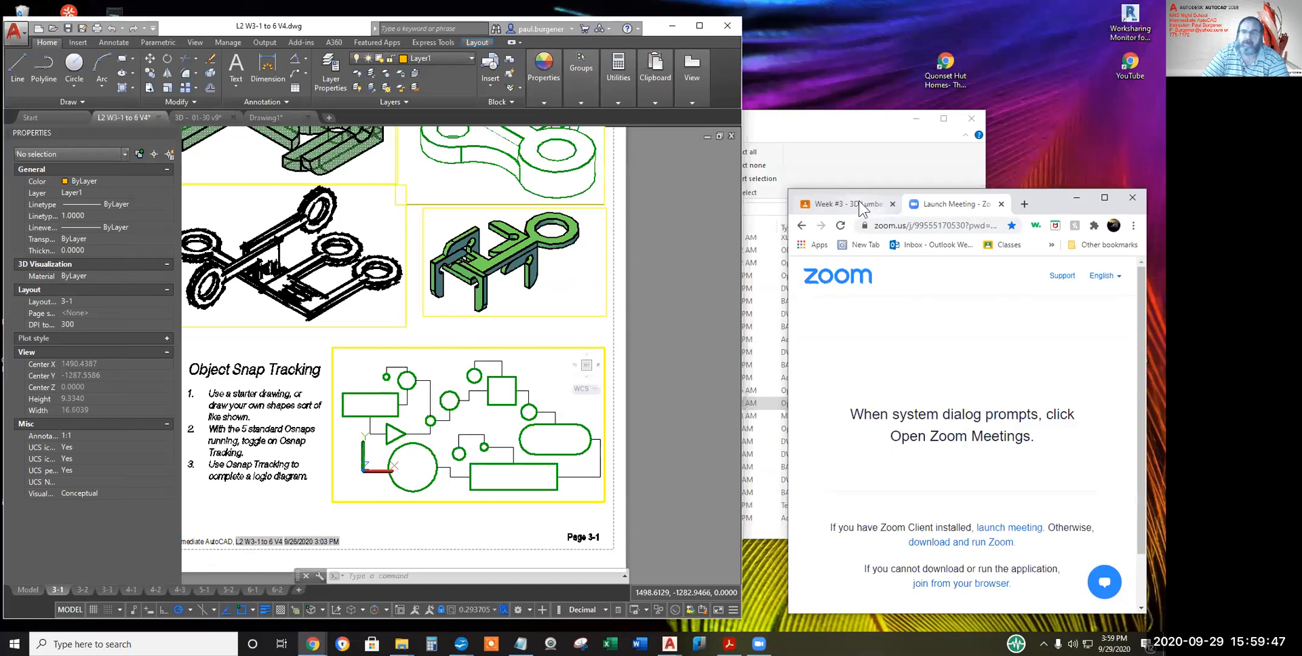
pyautogui.click(858, 205)
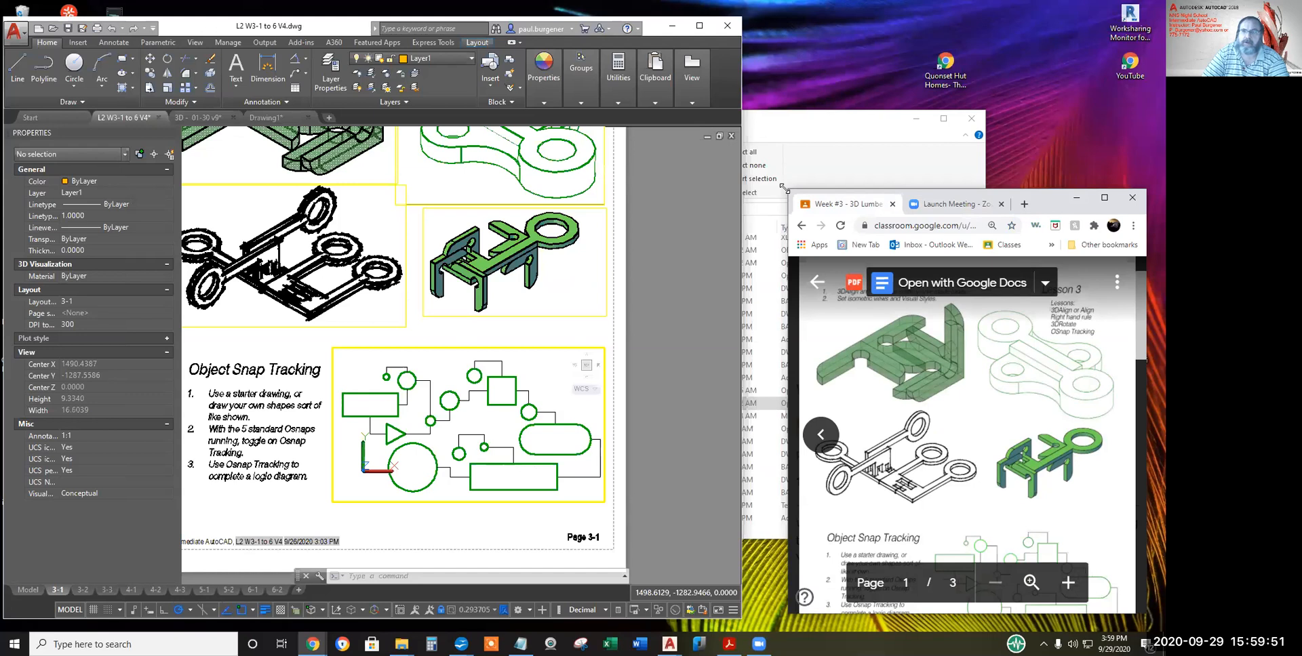
pyautogui.moveTo(785, 188); pyautogui.dragTo(749, 85)
# - Check the files in the 2020-09-29 15.59.15 meeting folder under Zoom Recordings in 2020 dFall Intermediate, and close the folder window
pyautogui.click(401, 644)
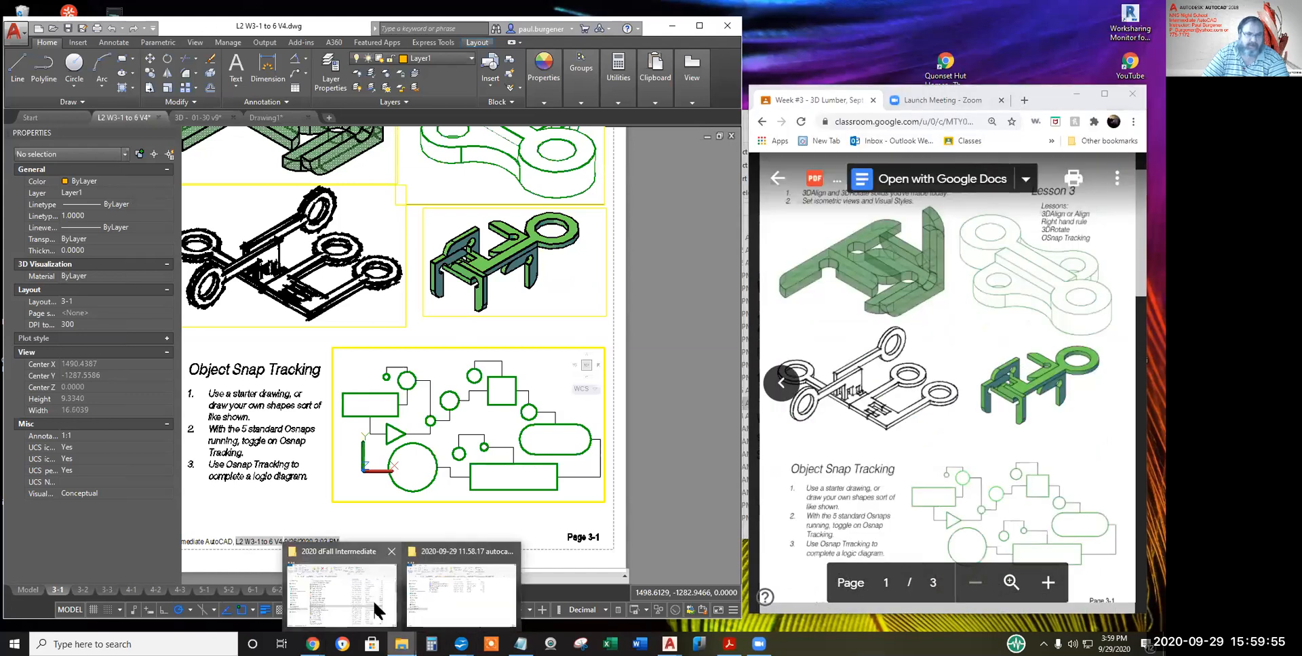
pyautogui.click(372, 598)
pyautogui.scroll(-10, 568, 449)
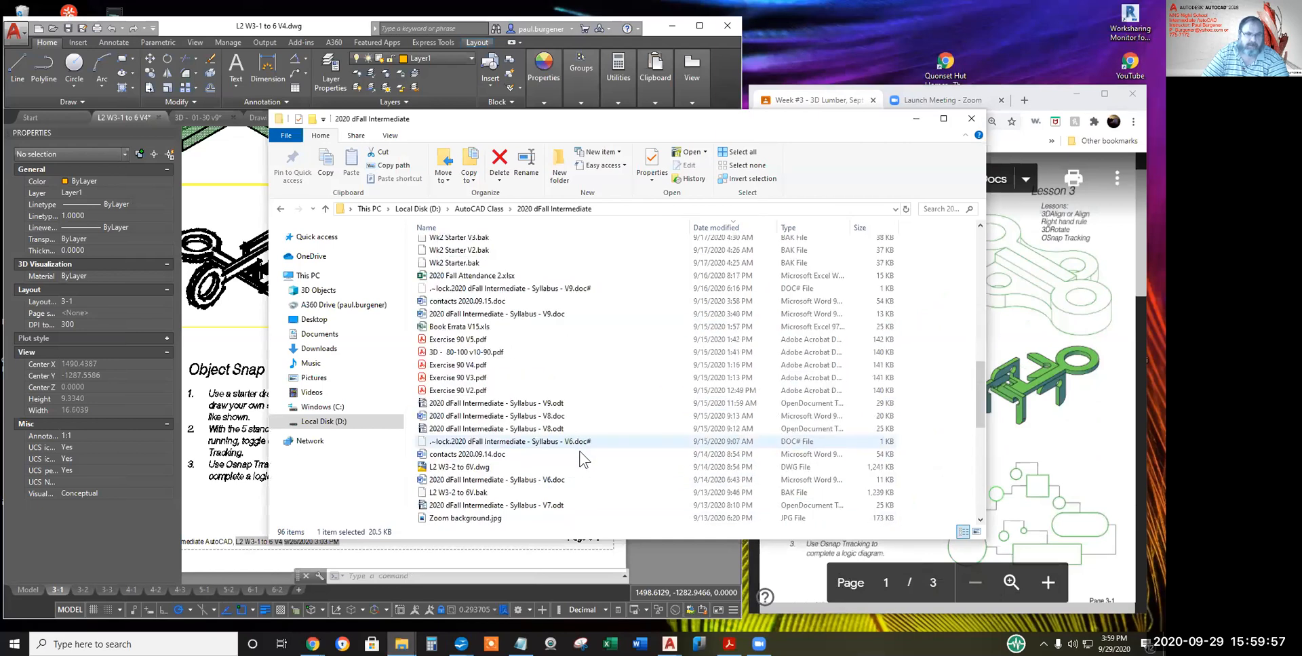
pyautogui.scroll(-10, 575, 461)
pyautogui.click(467, 480)
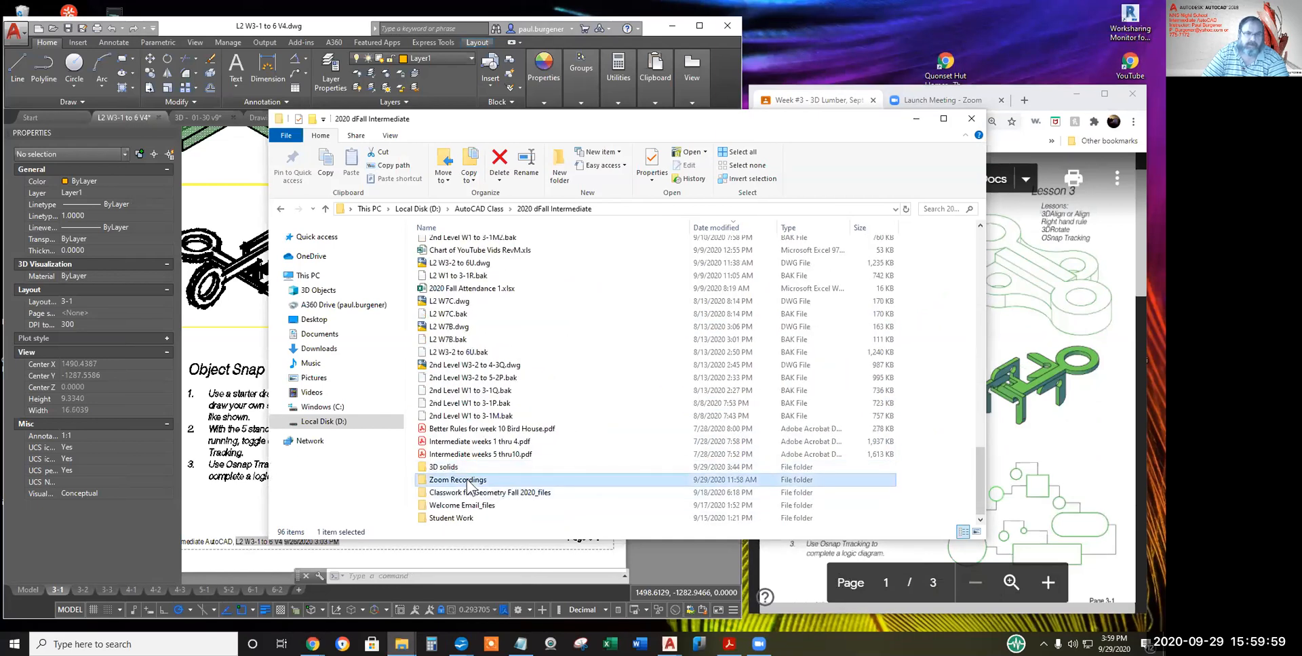
pyautogui.doubleClick(468, 480)
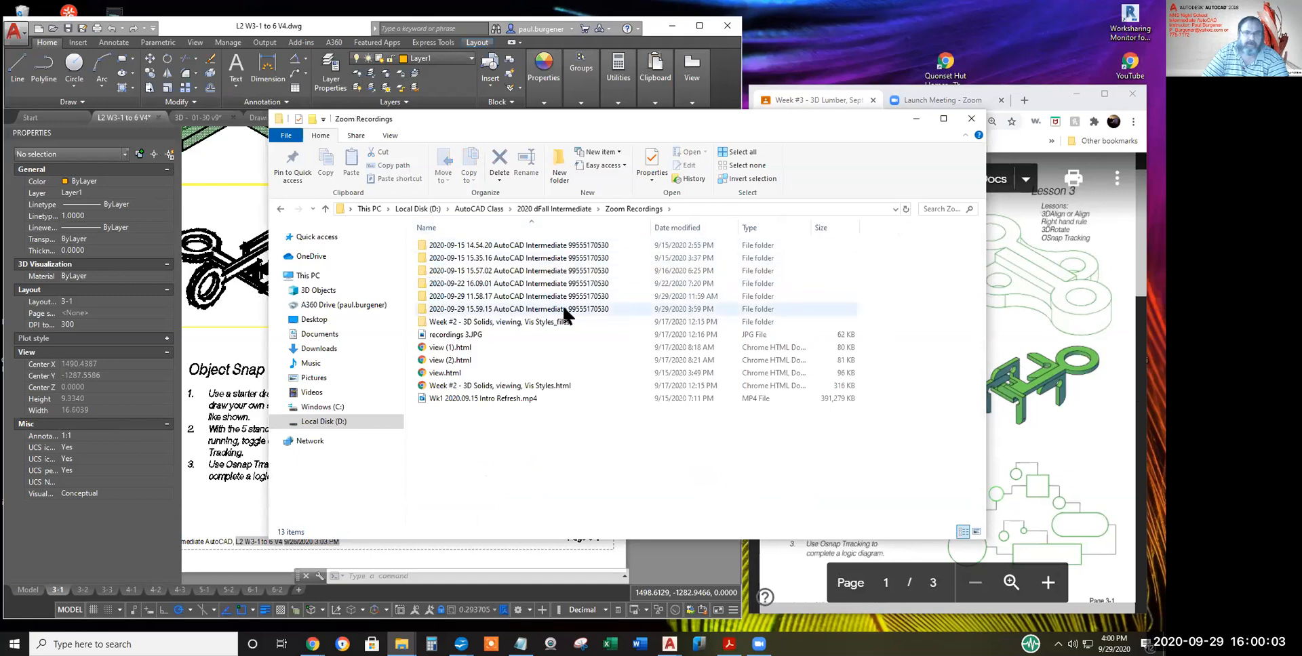
pyautogui.doubleClick(528, 309)
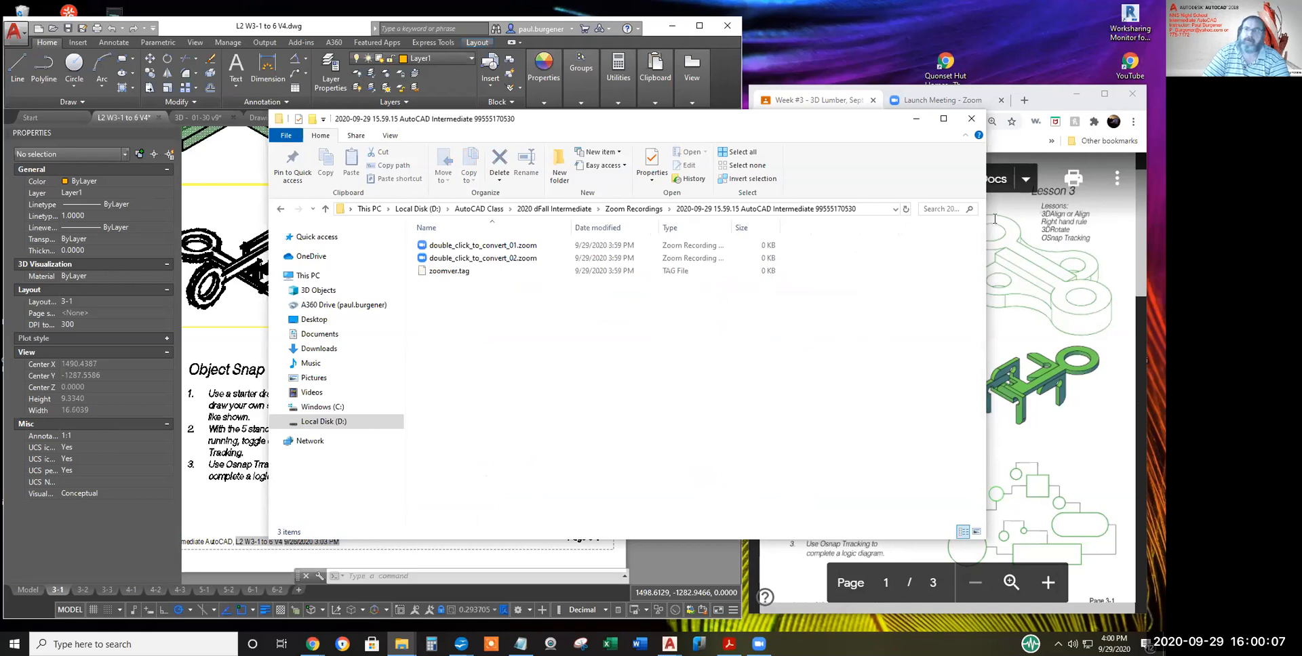
pyautogui.click(972, 119)
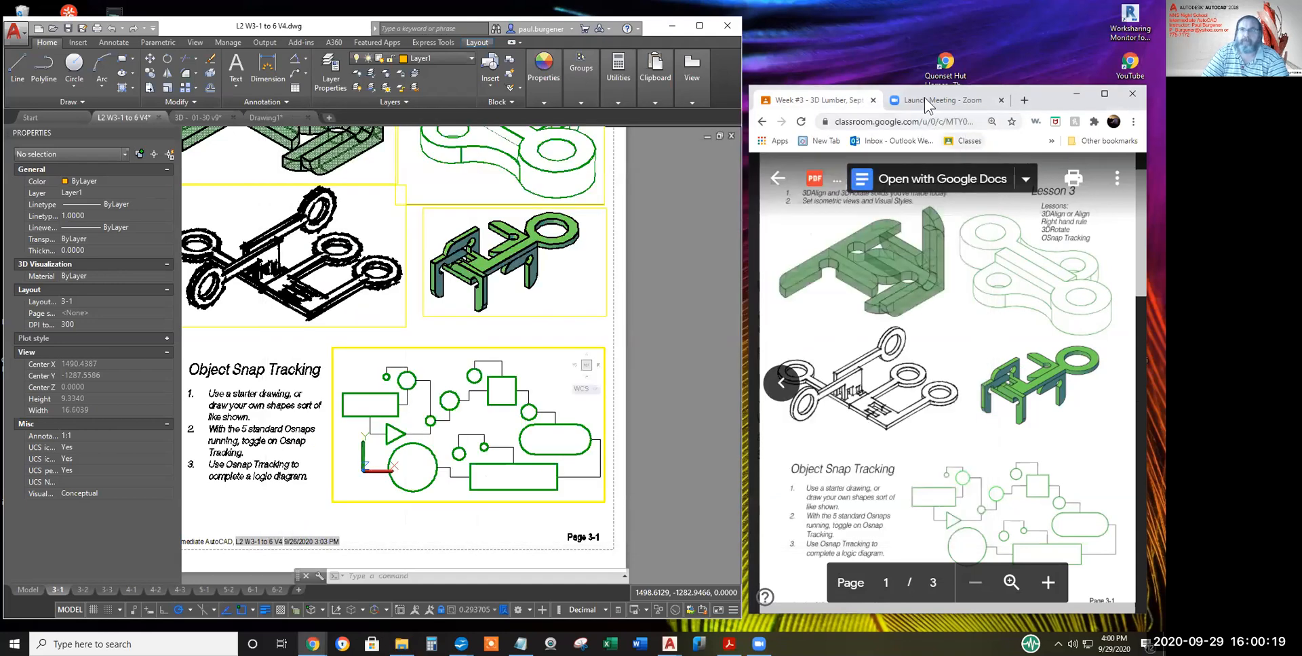
pyautogui.click(895, 69)
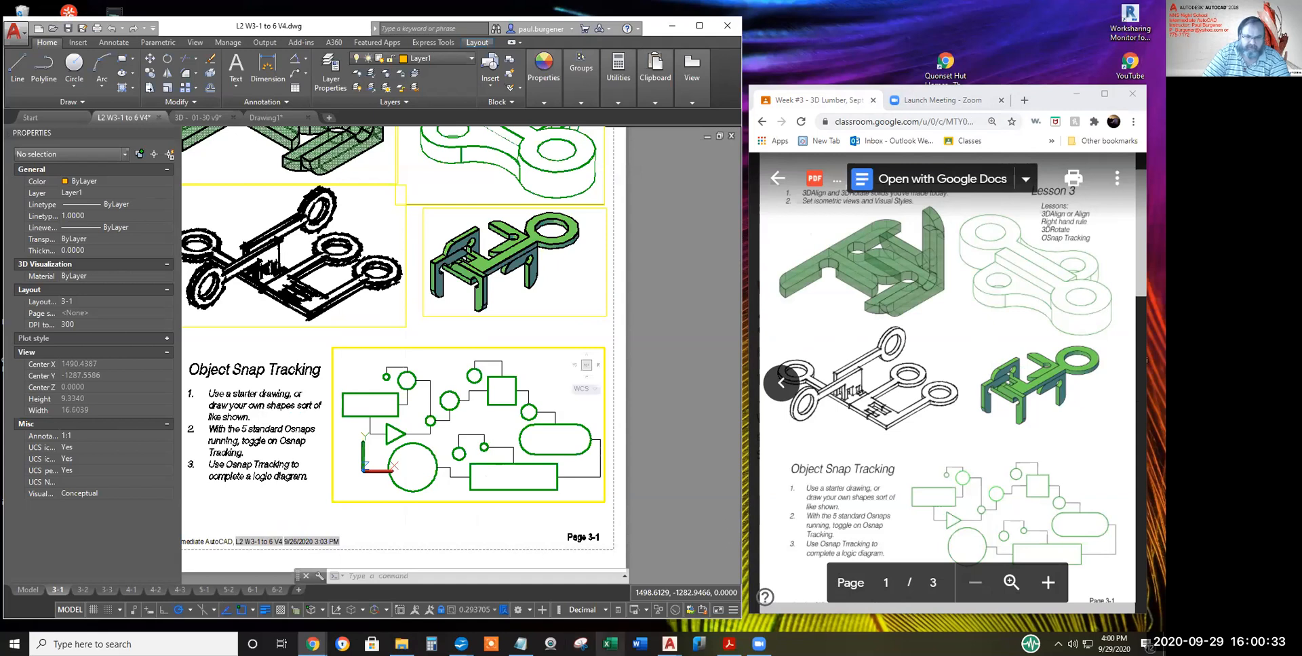
pyautogui.click(610, 644)
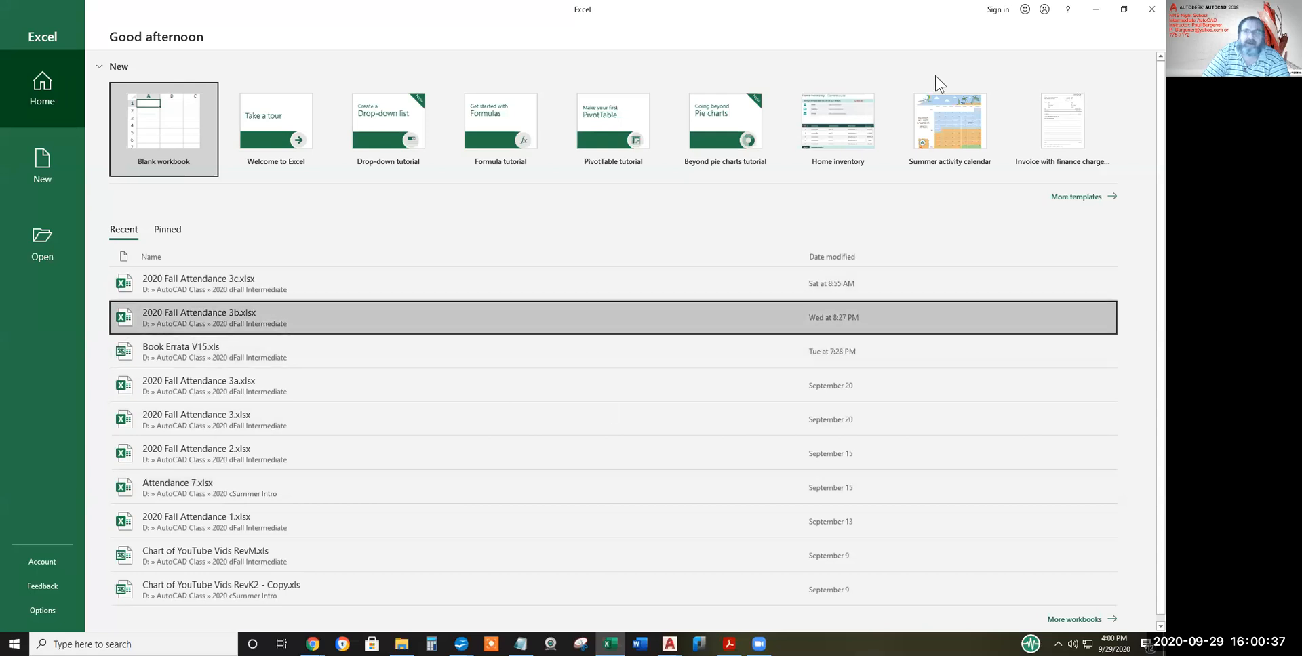
pyautogui.click(1147, 15)
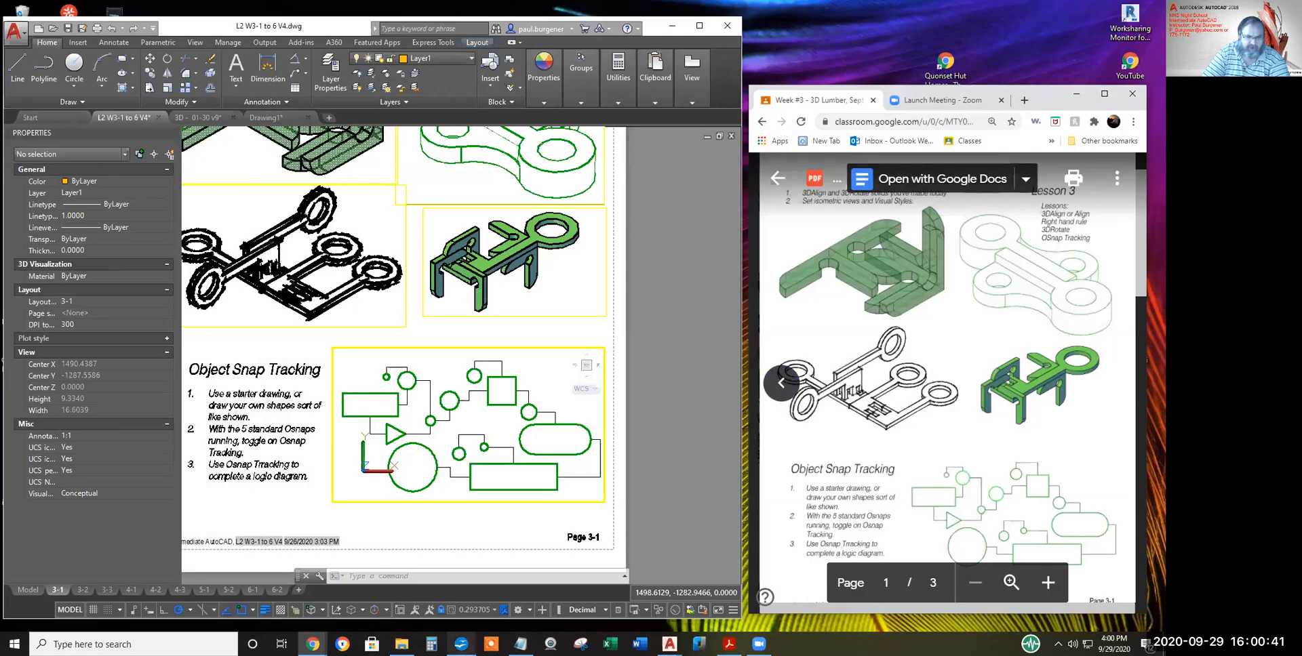
# - Review the weekly exercise columns in the 2020 Fall Attendance 3f spreadsheet in OpenOffice Calc, and minimize it
pyautogui.moveTo(461, 644)
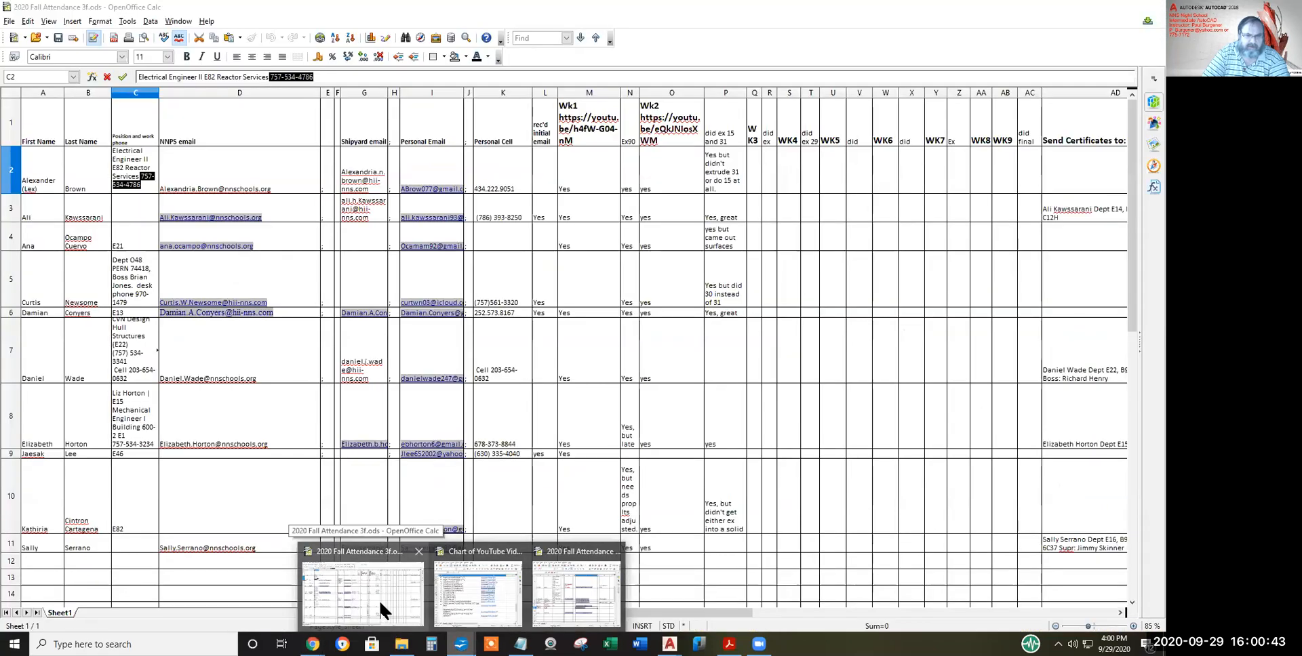
pyautogui.click(380, 599)
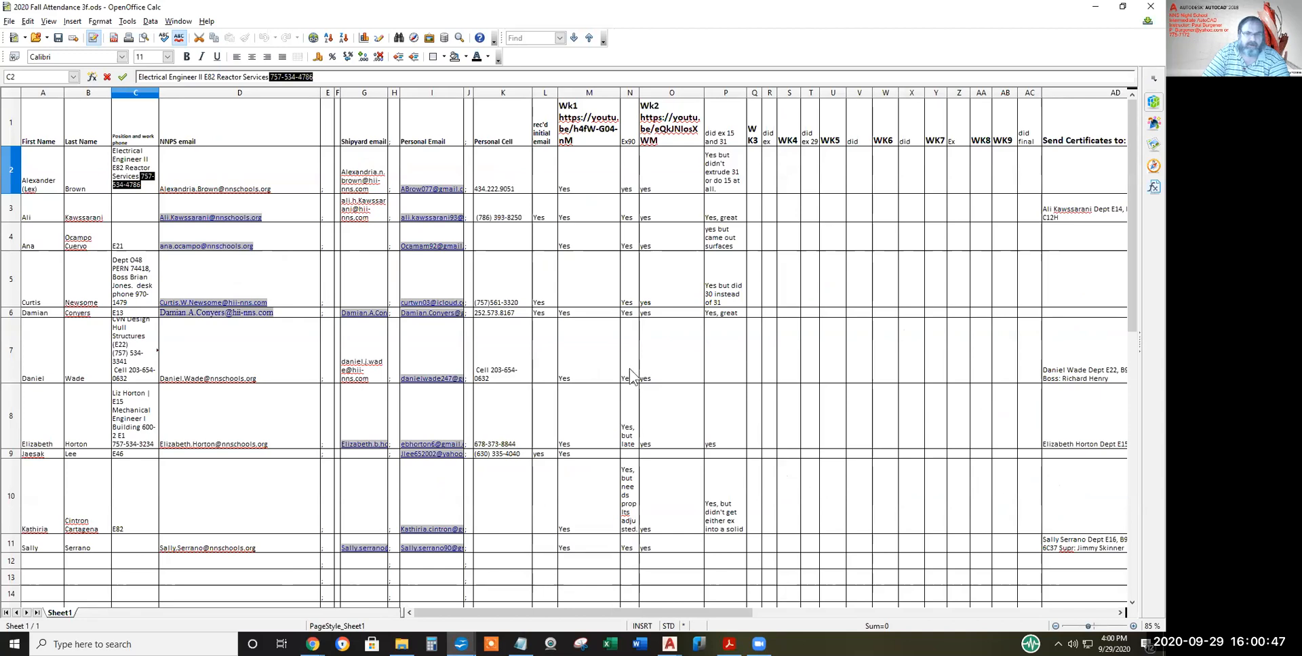
pyautogui.click(726, 359)
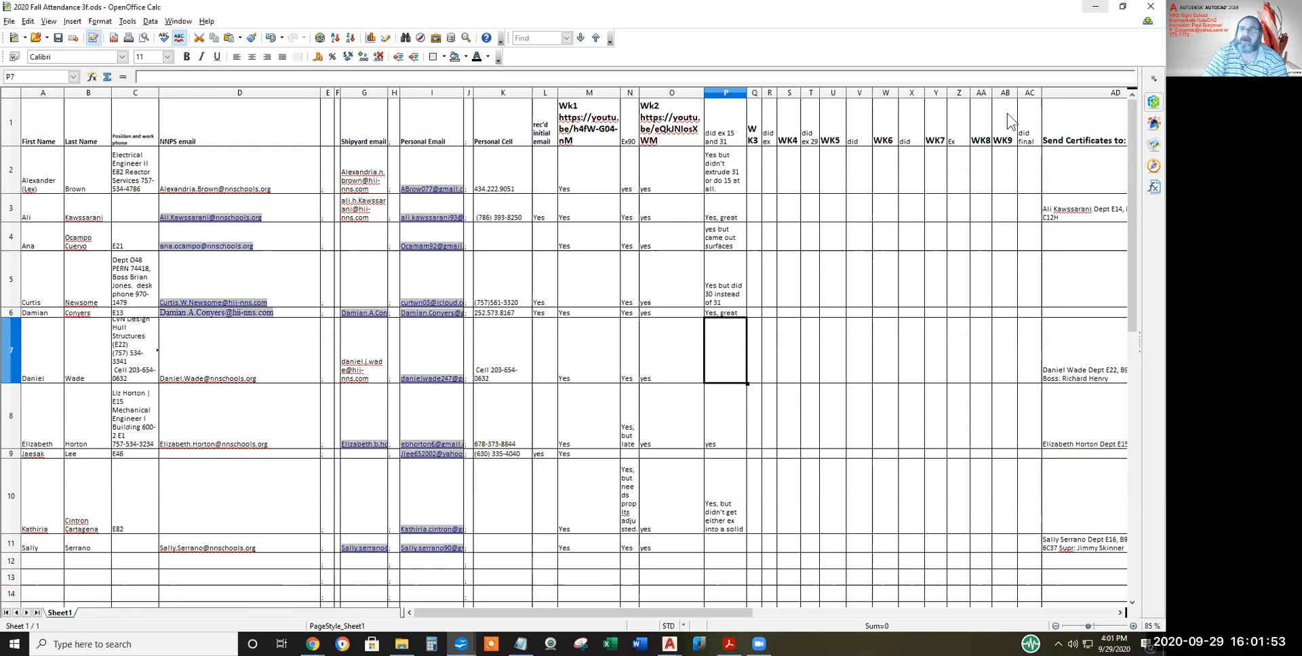
pyautogui.click(1095, 6)
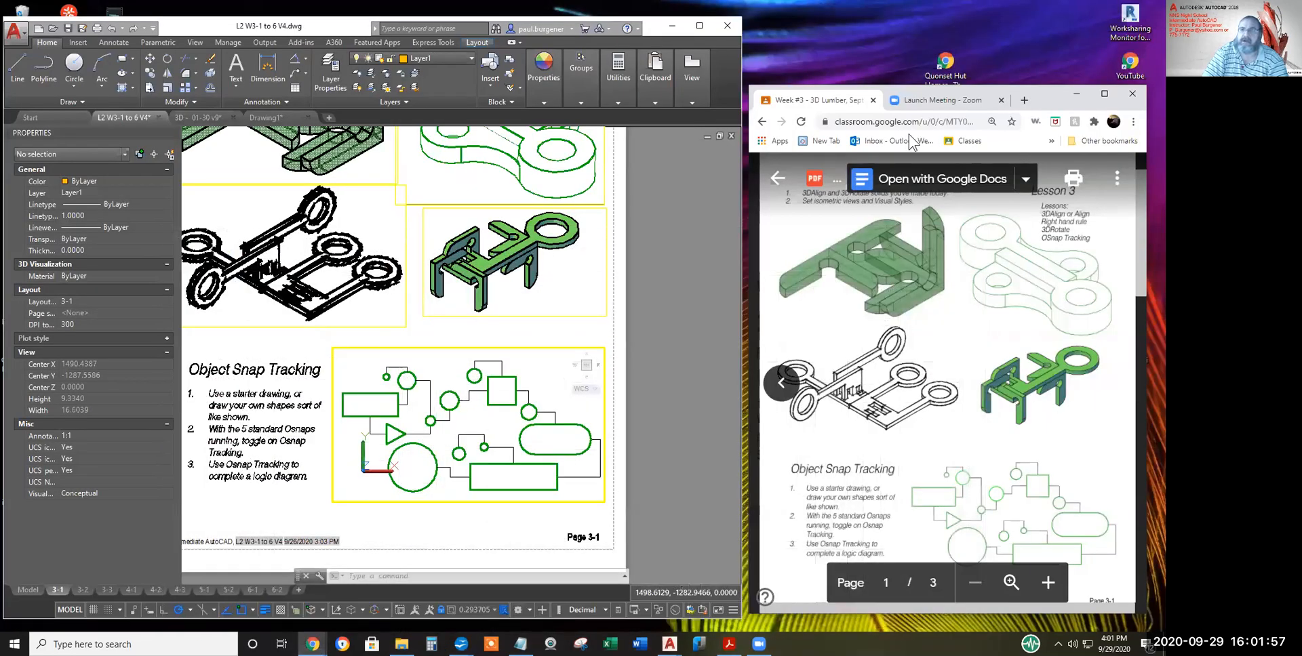
# - Examine the Object Snap Tracking exercise on page 3-1 of the Lesson 3 PDF in the browser
pyautogui.click(712, 225)
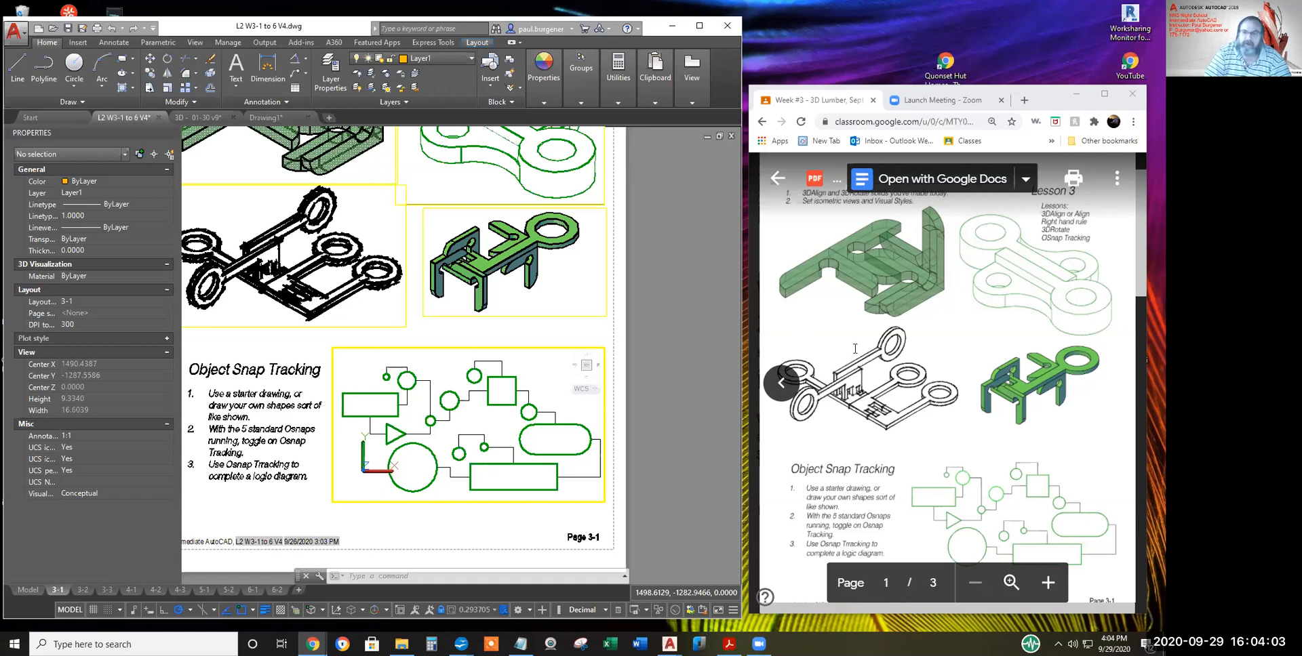
pyautogui.click(781, 382)
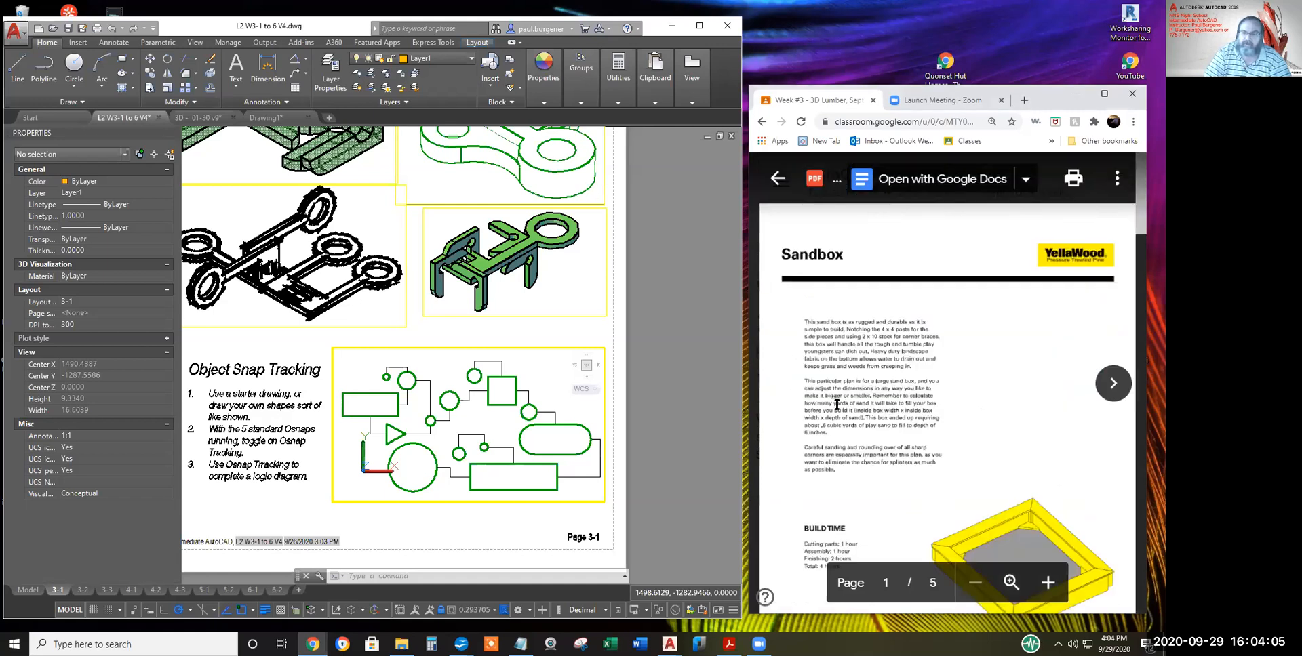
pyautogui.click(1110, 384)
pyautogui.scroll(-5, 951, 466)
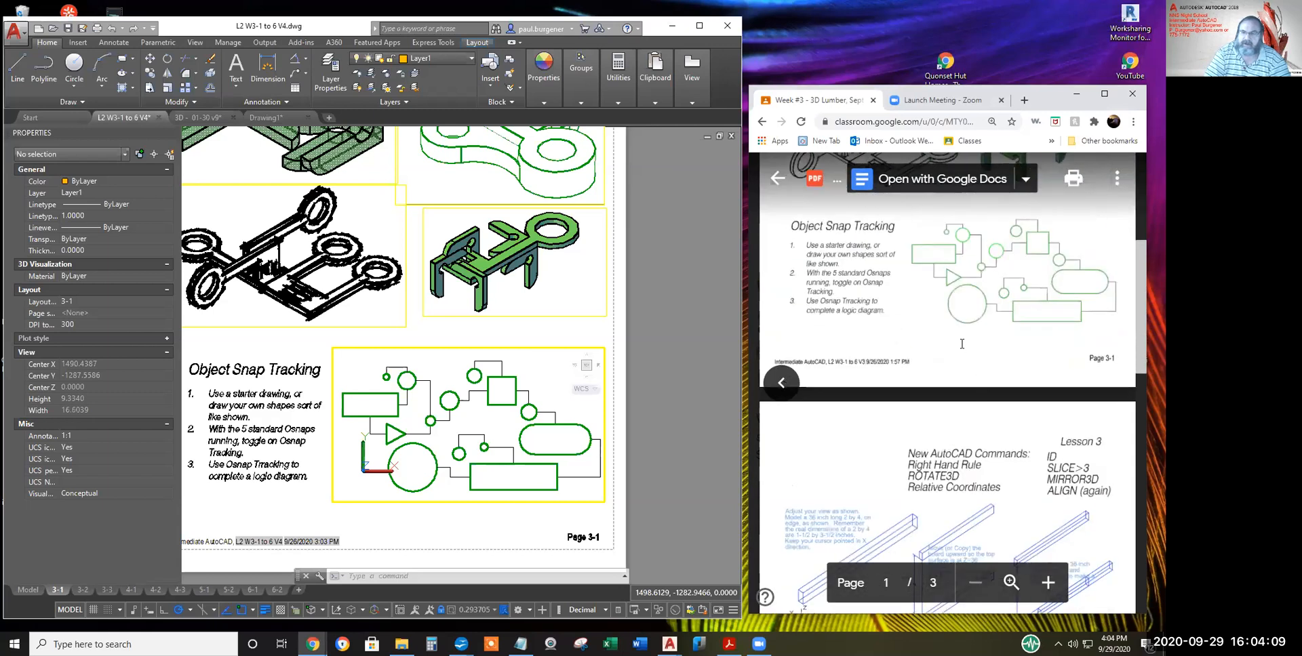
pyautogui.scroll(1, 987, 354)
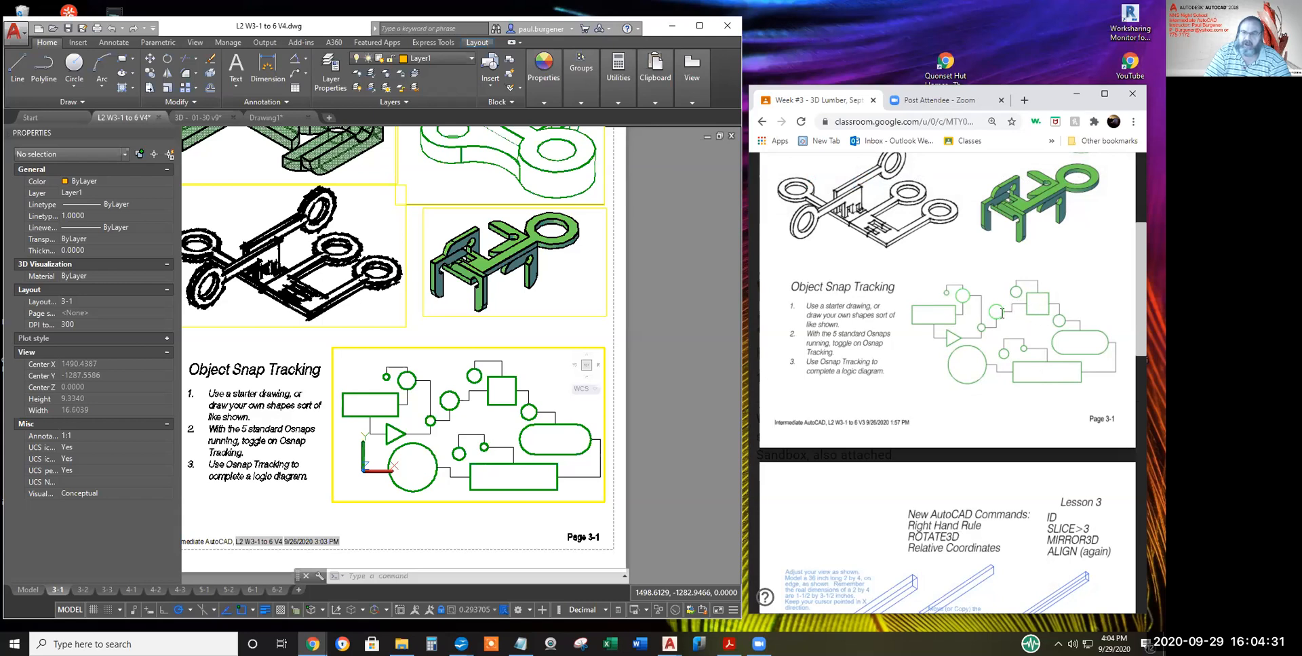
pyautogui.scroll(2, 968, 375)
pyautogui.scroll(-2, 969, 359)
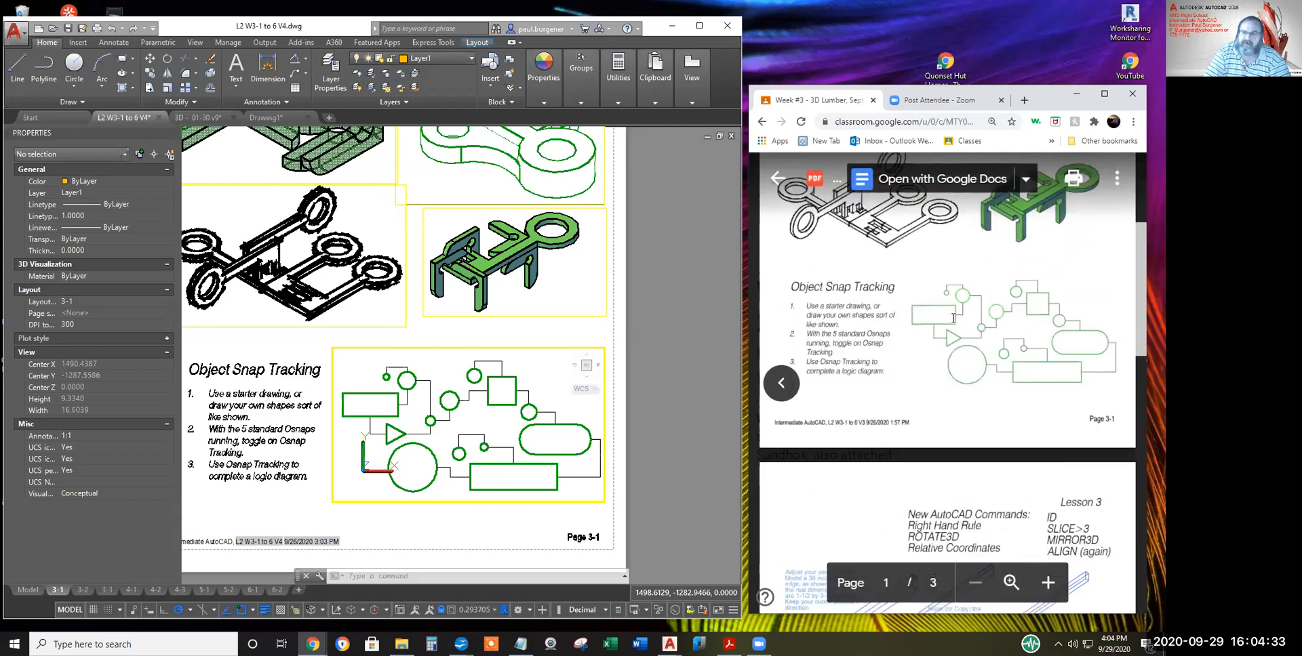
pyautogui.scroll(1, 954, 319)
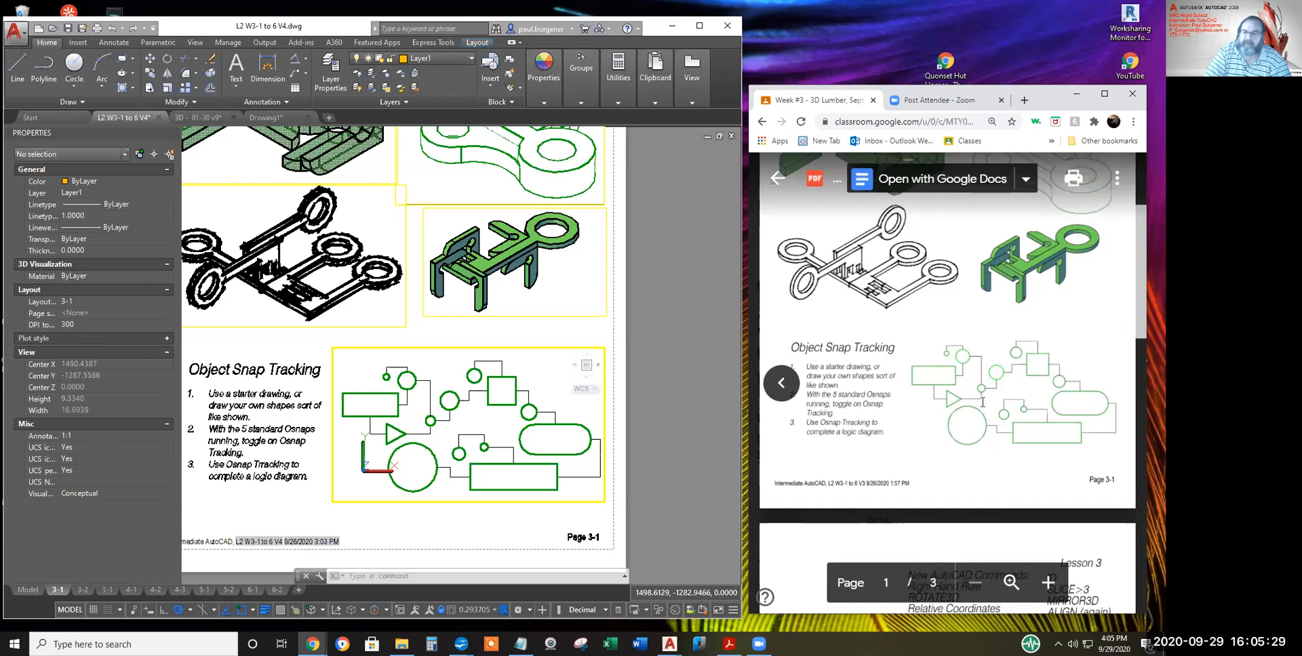
pyautogui.scroll(-1, 980, 401)
# - Examine the sawhorse instructions on page 3-2 and the wood model examples on page 3-3 of the lesson PDF
pyautogui.scroll(-5, 980, 401)
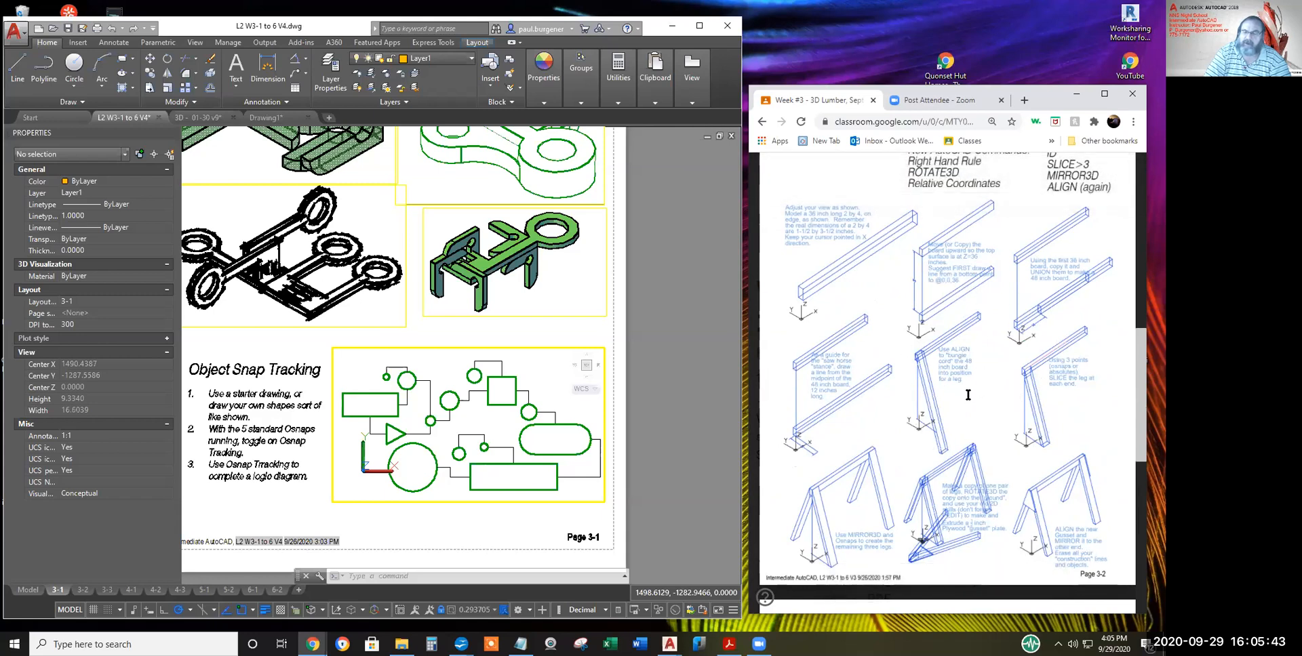
pyautogui.scroll(-5, 968, 400)
pyautogui.scroll(-1, 968, 388)
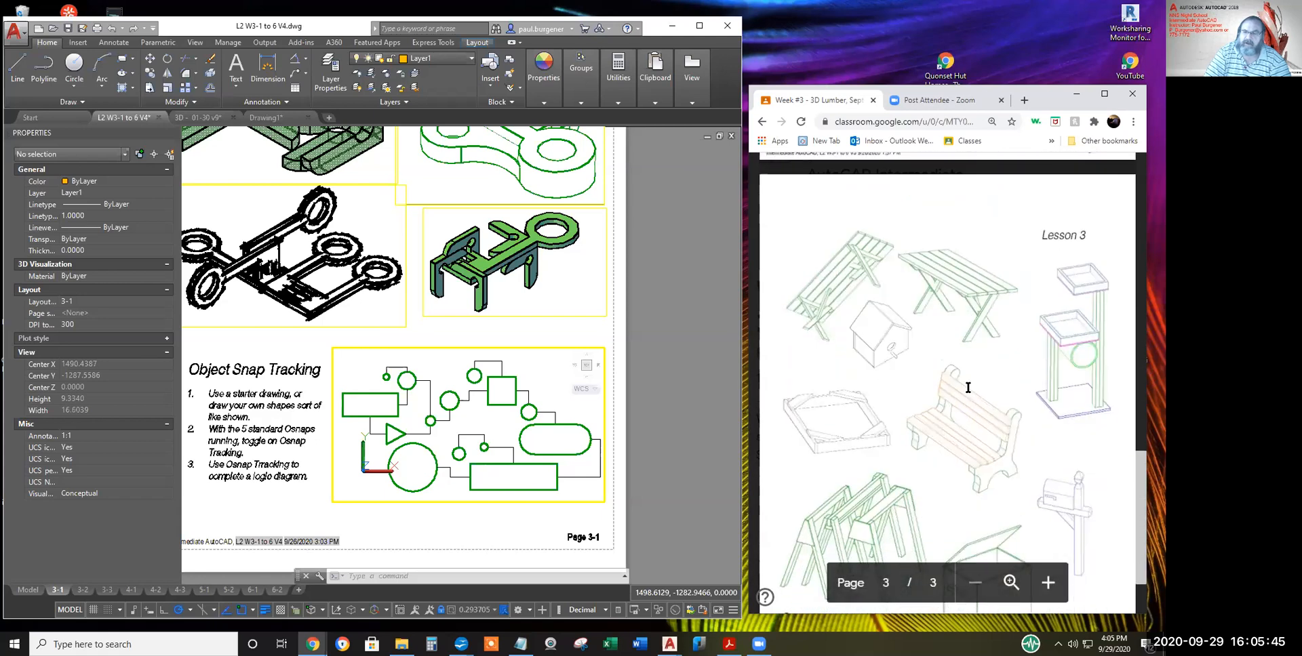
pyautogui.scroll(-2, 968, 388)
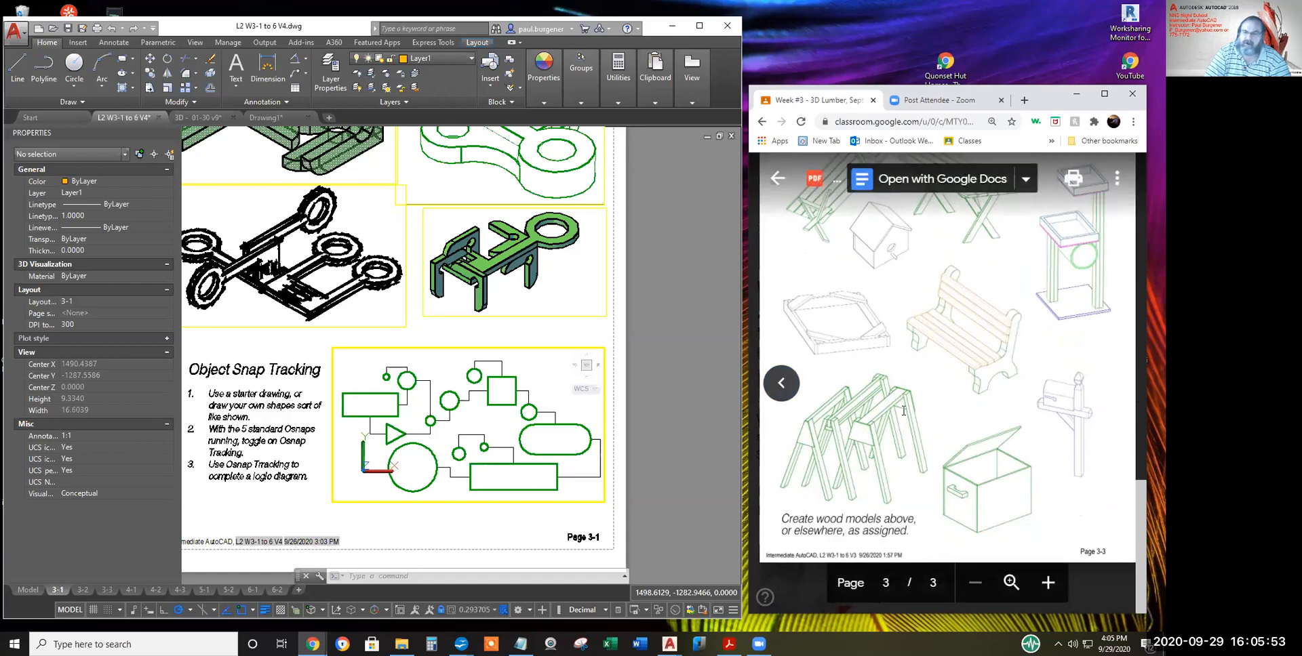
# - Switch to the attached Sandbox plan and examine its introduction page with the finished sandbox picture
pyautogui.click(783, 385)
pyautogui.scroll(-5, 1048, 410)
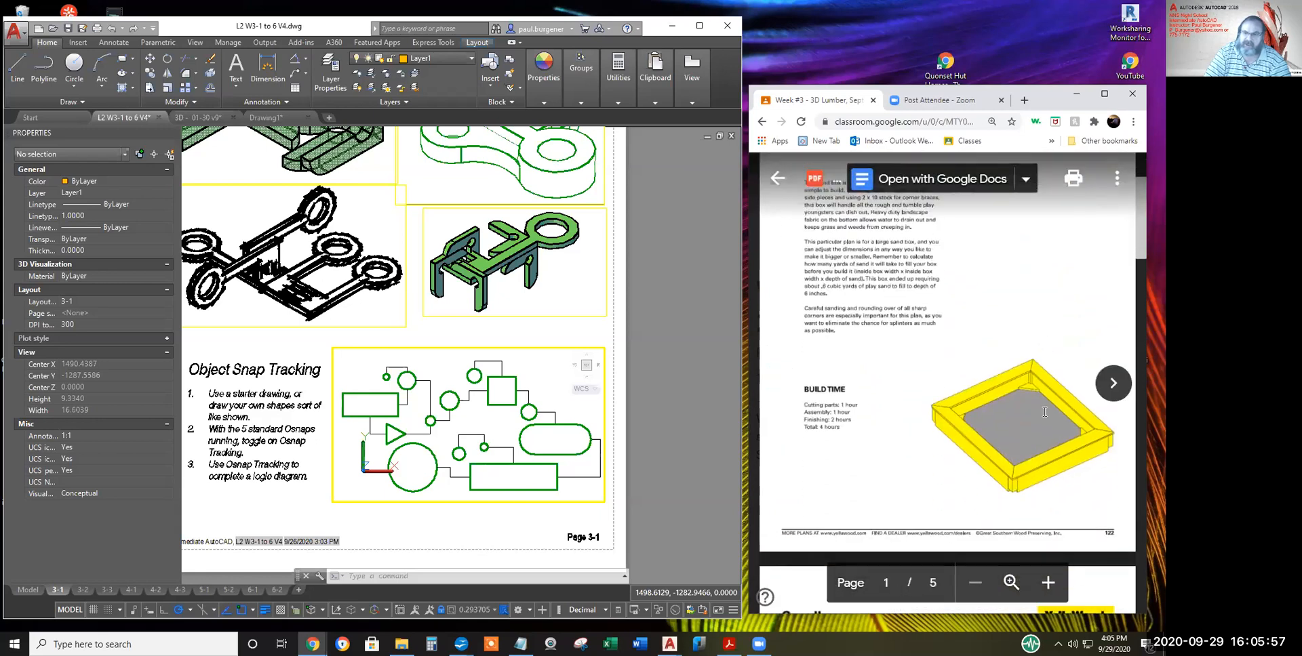
pyautogui.scroll(1, 1040, 400)
pyautogui.scroll(1, 1041, 401)
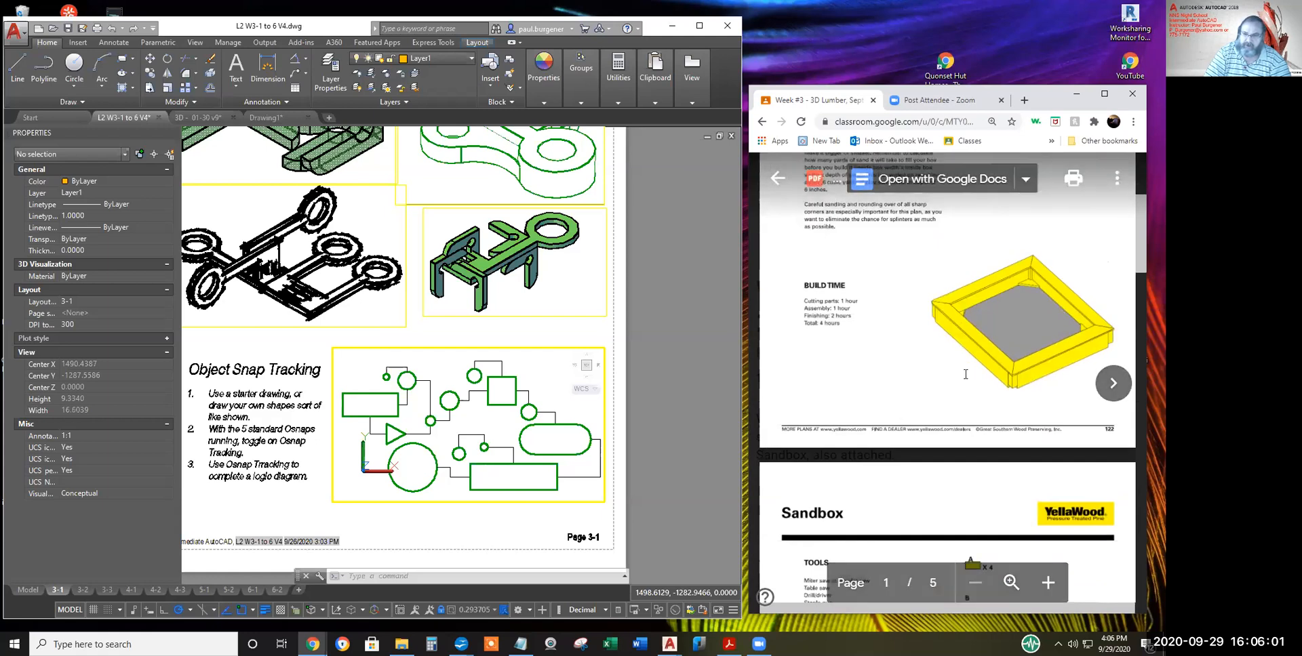
pyautogui.scroll(3, 965, 374)
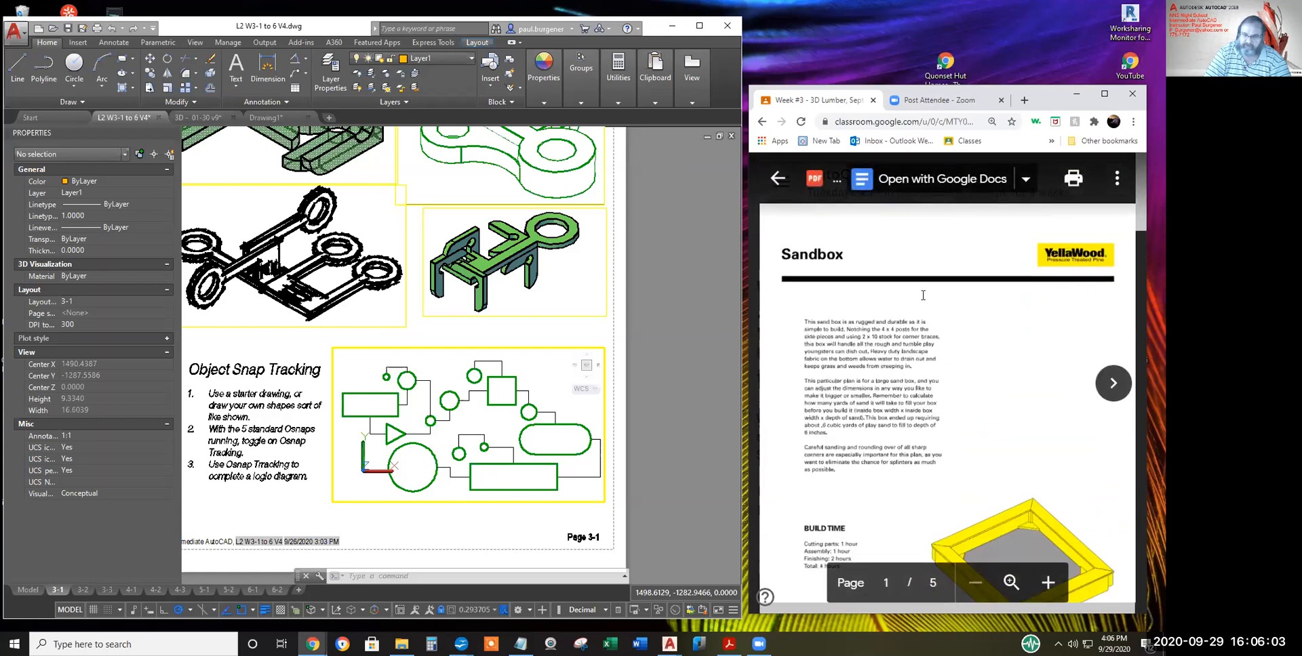
# - Look through the Sandbox plan's cut list, exploded assembly view, corner details and building steps
pyautogui.scroll(-3, 956, 365)
pyautogui.scroll(-10, 962, 362)
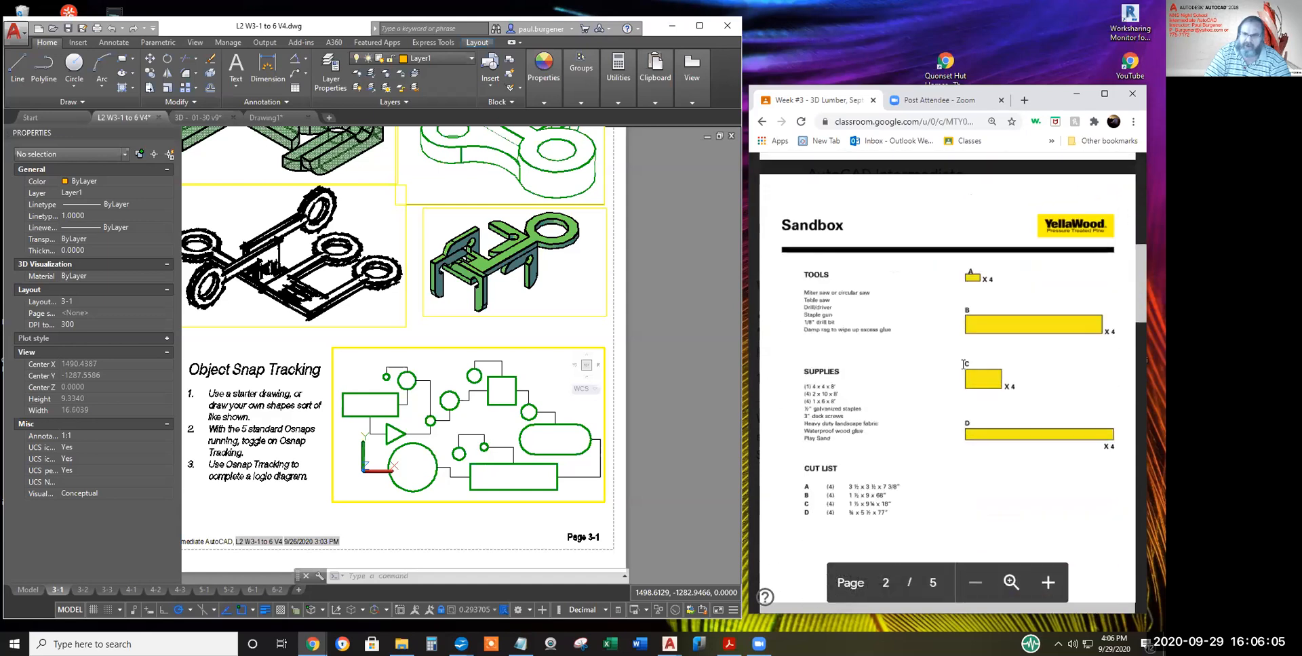
pyautogui.scroll(-10, 964, 368)
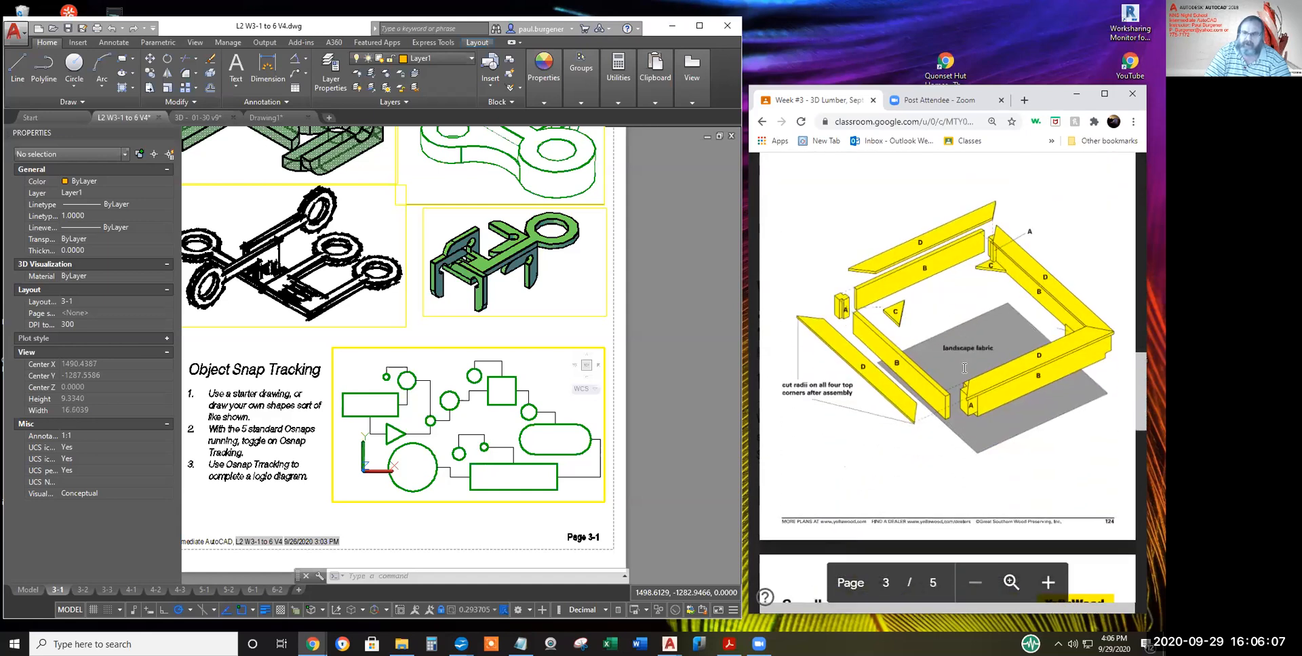
pyautogui.scroll(-2, 967, 368)
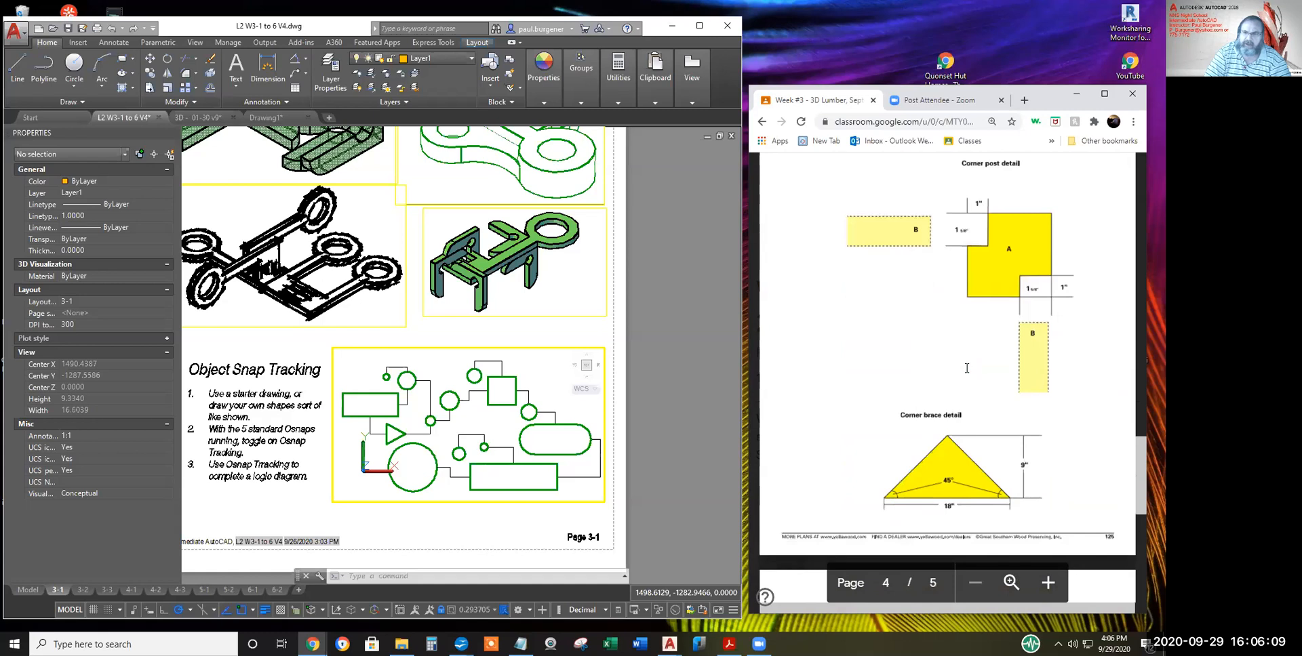
pyautogui.scroll(-2, 967, 368)
pyautogui.click(730, 236)
pyautogui.scroll(-8, 971, 324)
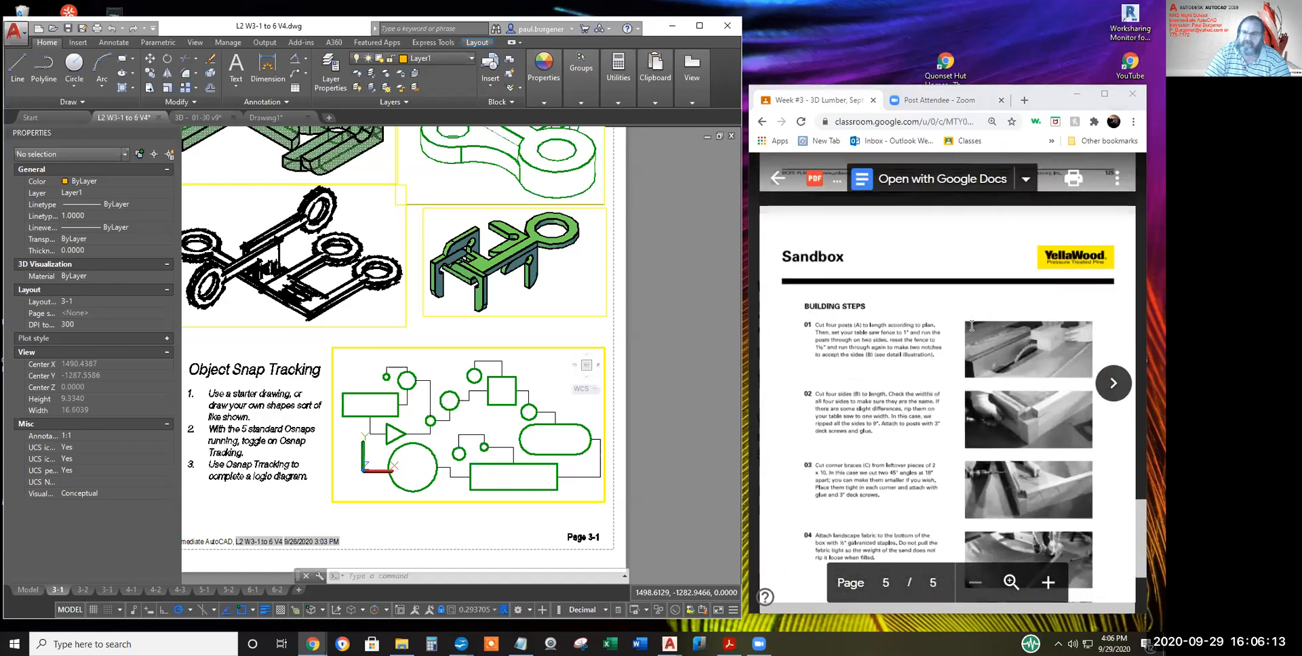
# - Return to the Sandbox plan's exploded assembly view and examine how the lettered parts fit together
pyautogui.scroll(5, 971, 324)
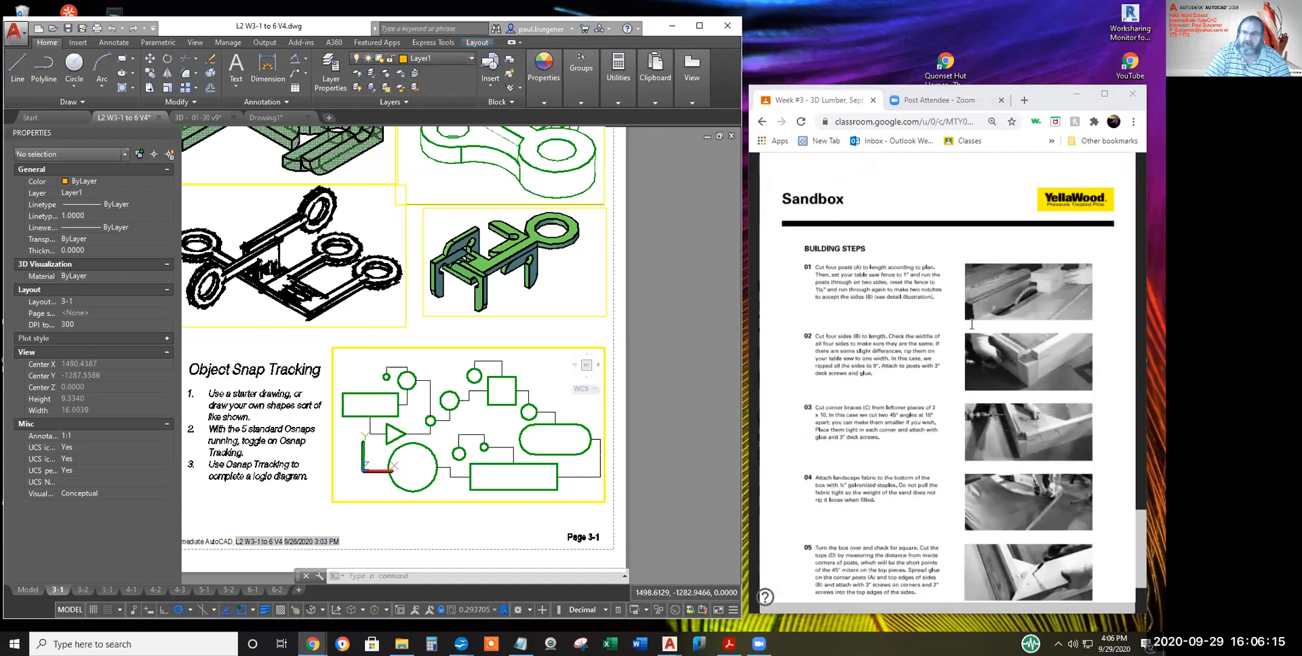
pyautogui.scroll(10, 971, 322)
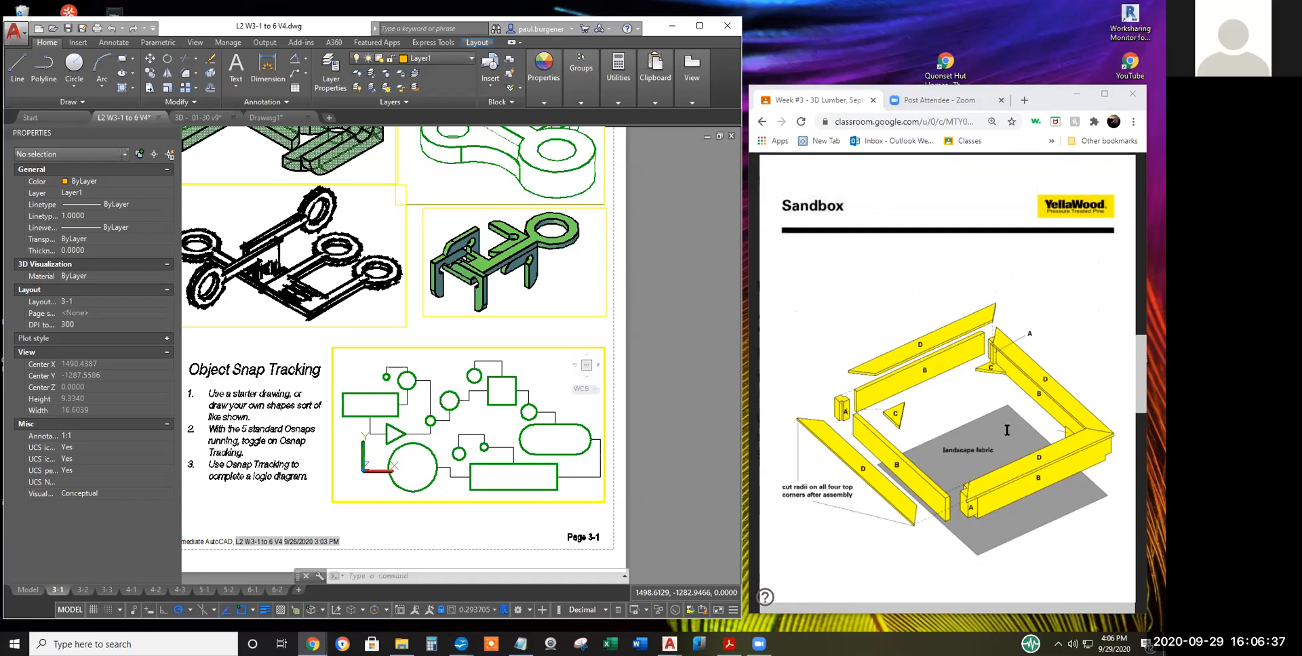
pyautogui.scroll(-1, 1006, 428)
pyautogui.scroll(3, 1007, 427)
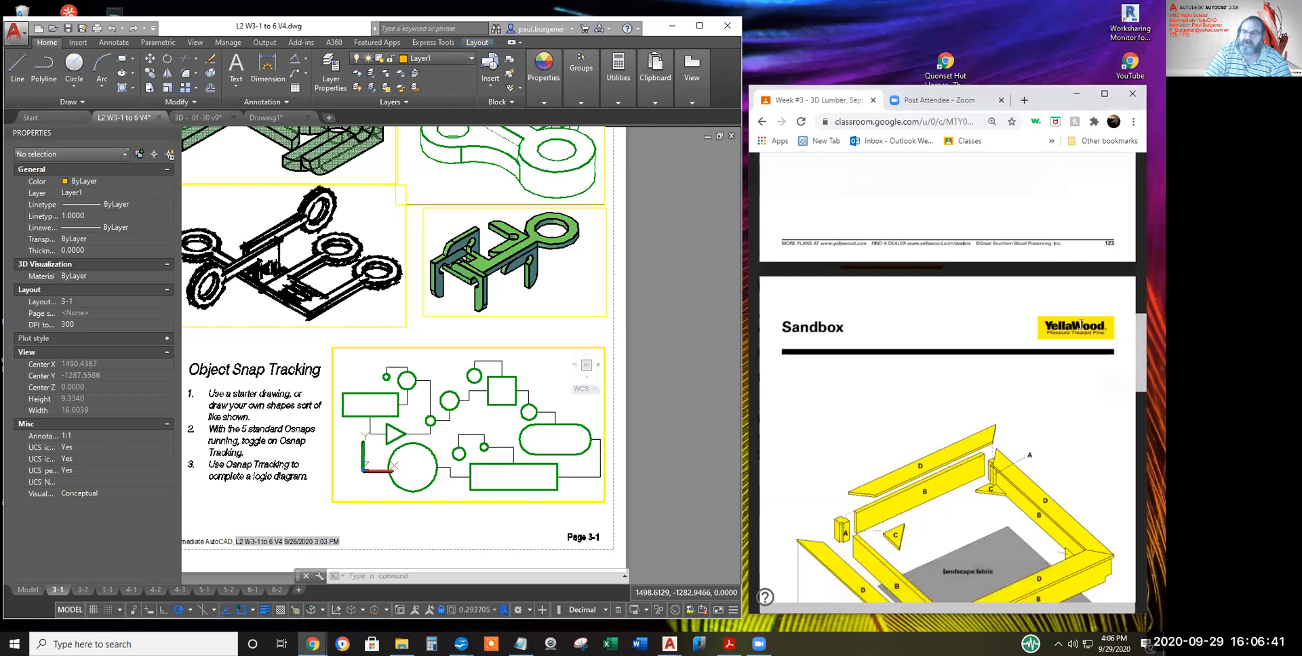
pyautogui.scroll(-10, 934, 451)
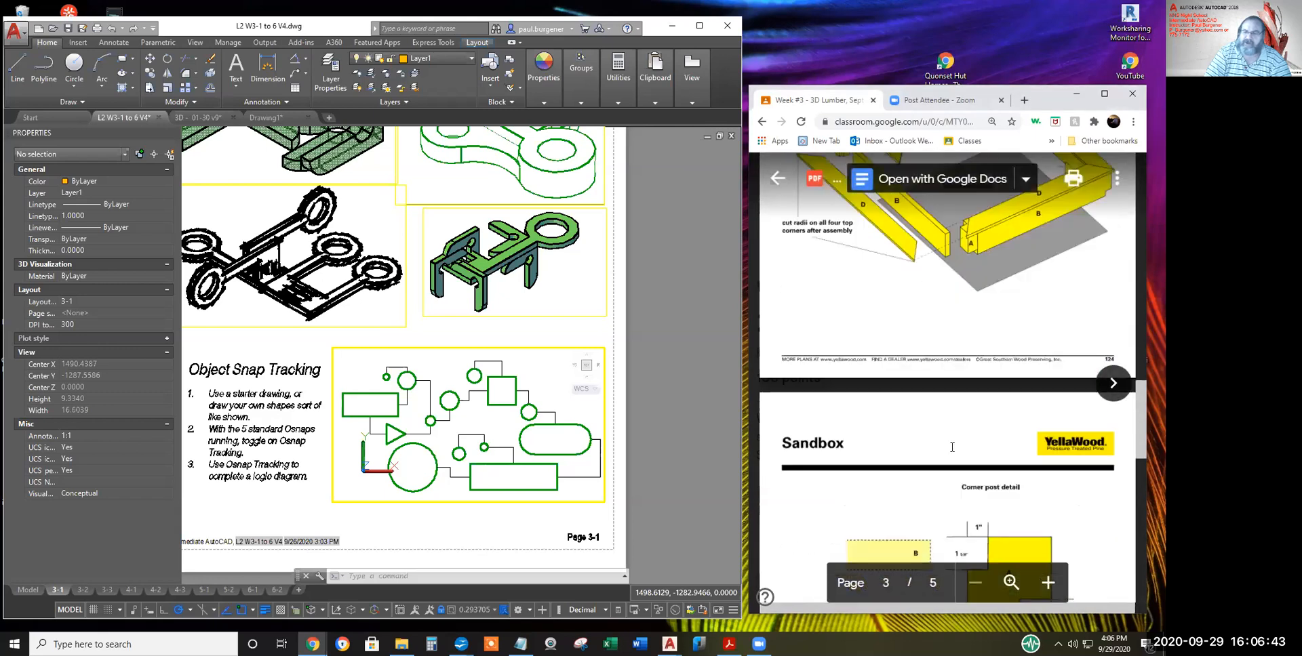
# - Examine the corner post and corner brace details on page 4 of the Sandbox plan
pyautogui.scroll(-5, 934, 452)
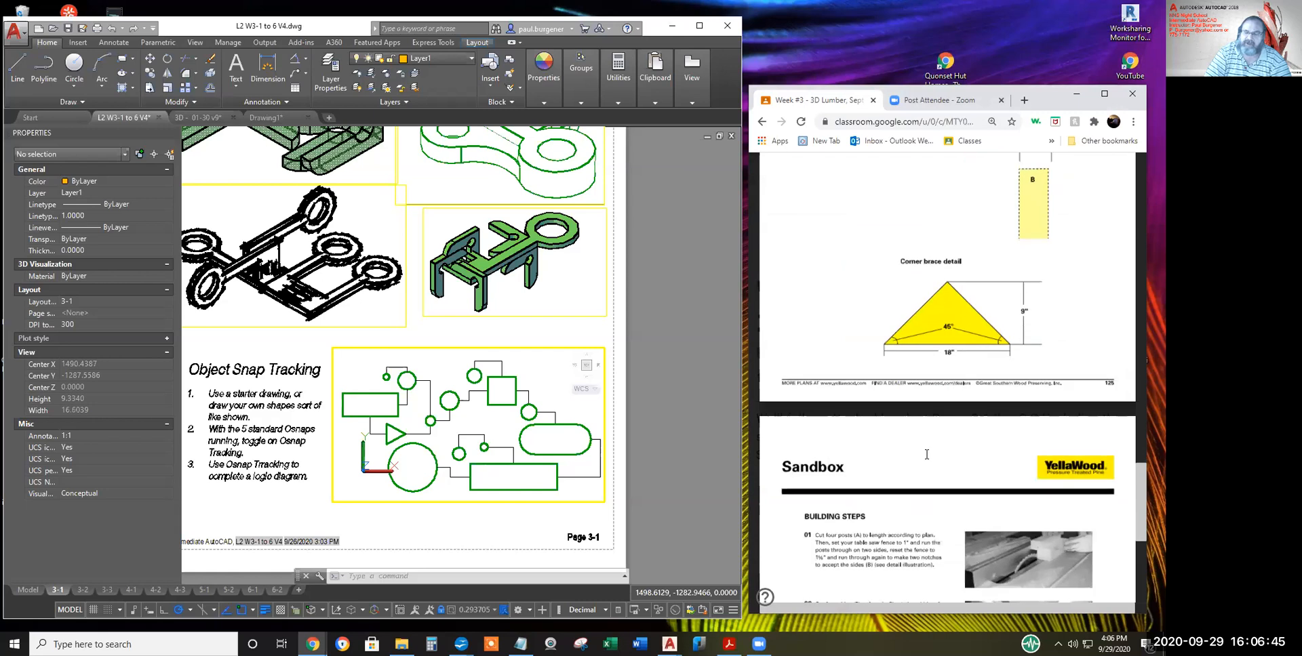
pyautogui.scroll(5, 931, 454)
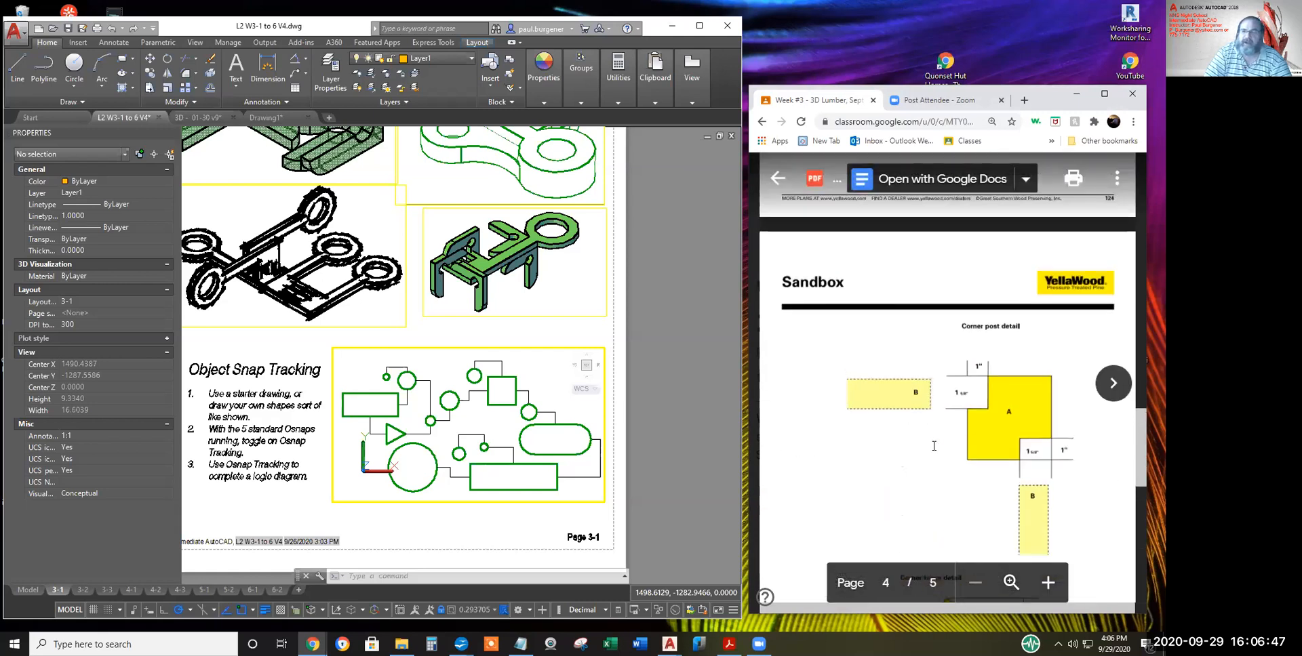
pyautogui.scroll(-2, 937, 445)
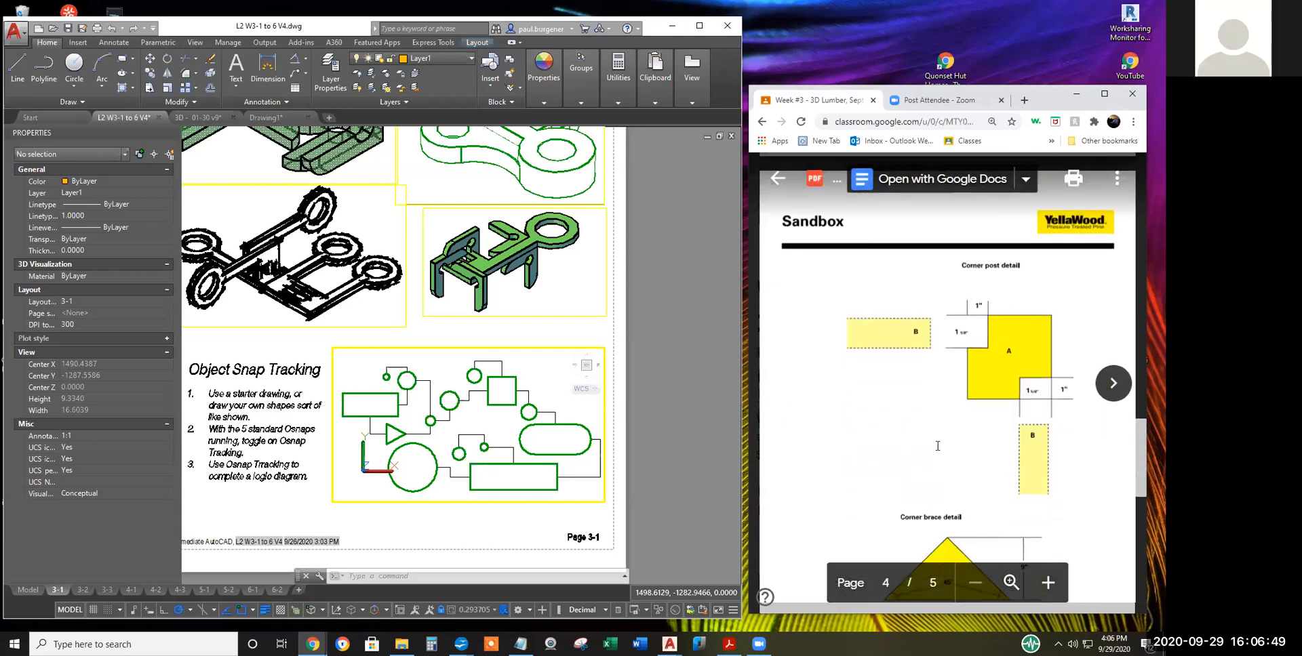
pyautogui.scroll(-1, 1020, 373)
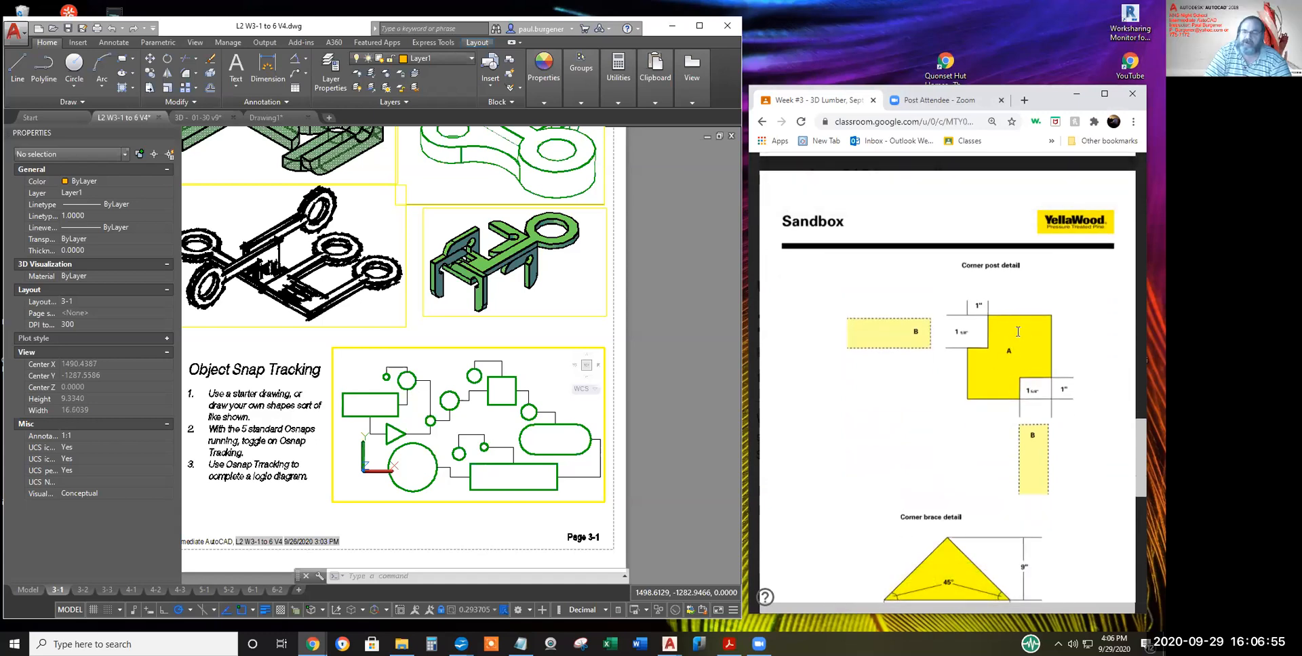
# - Review the Sandbox plan's exploded assembly view and cut list sizes, ending back at the corner post detail
pyautogui.scroll(5, 926, 388)
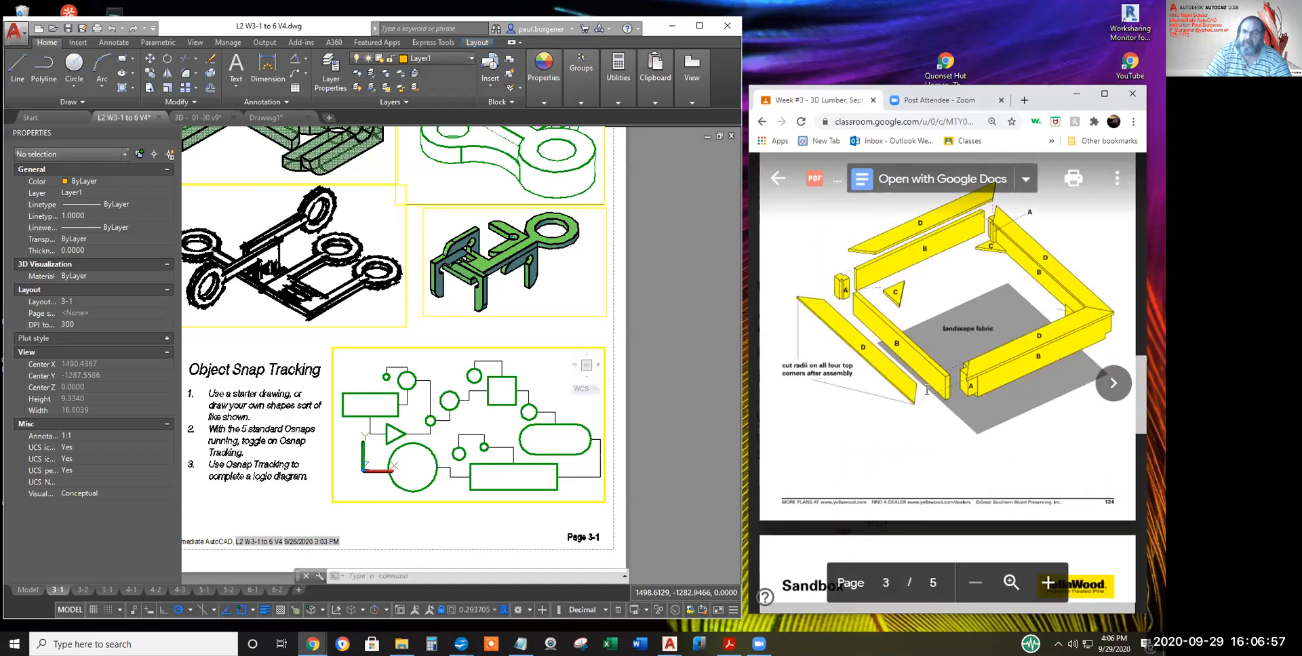
pyautogui.scroll(8, 926, 389)
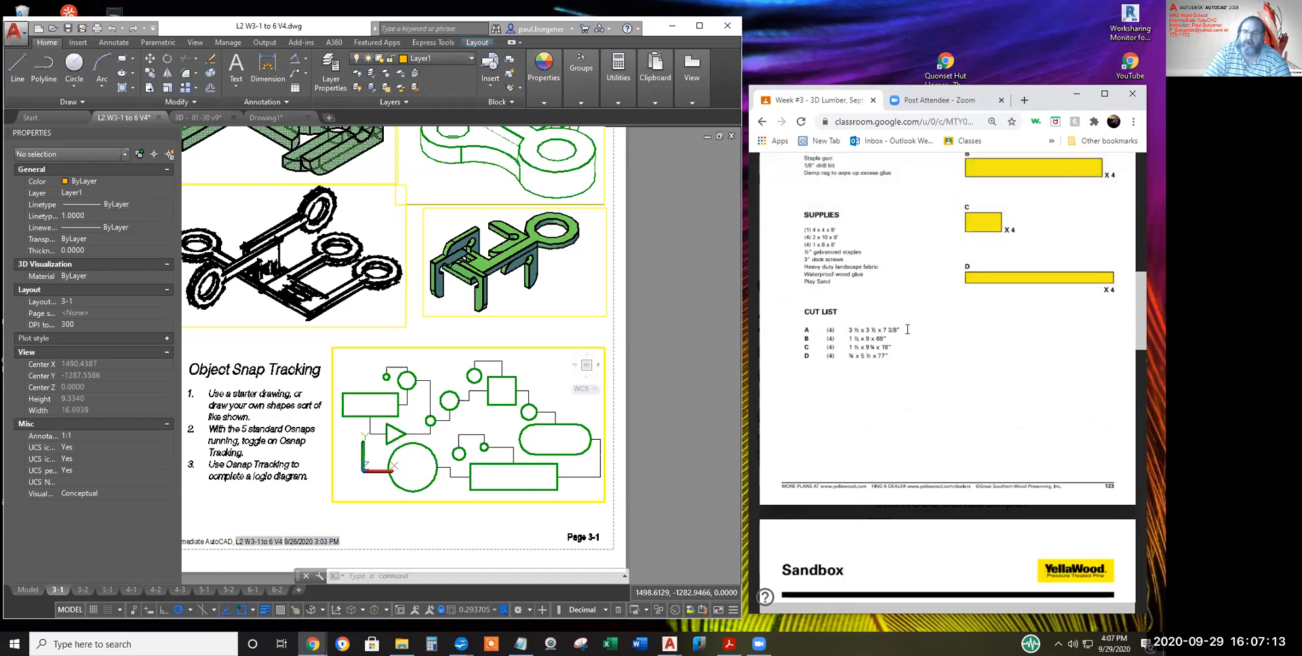
pyautogui.scroll(-5, 949, 417)
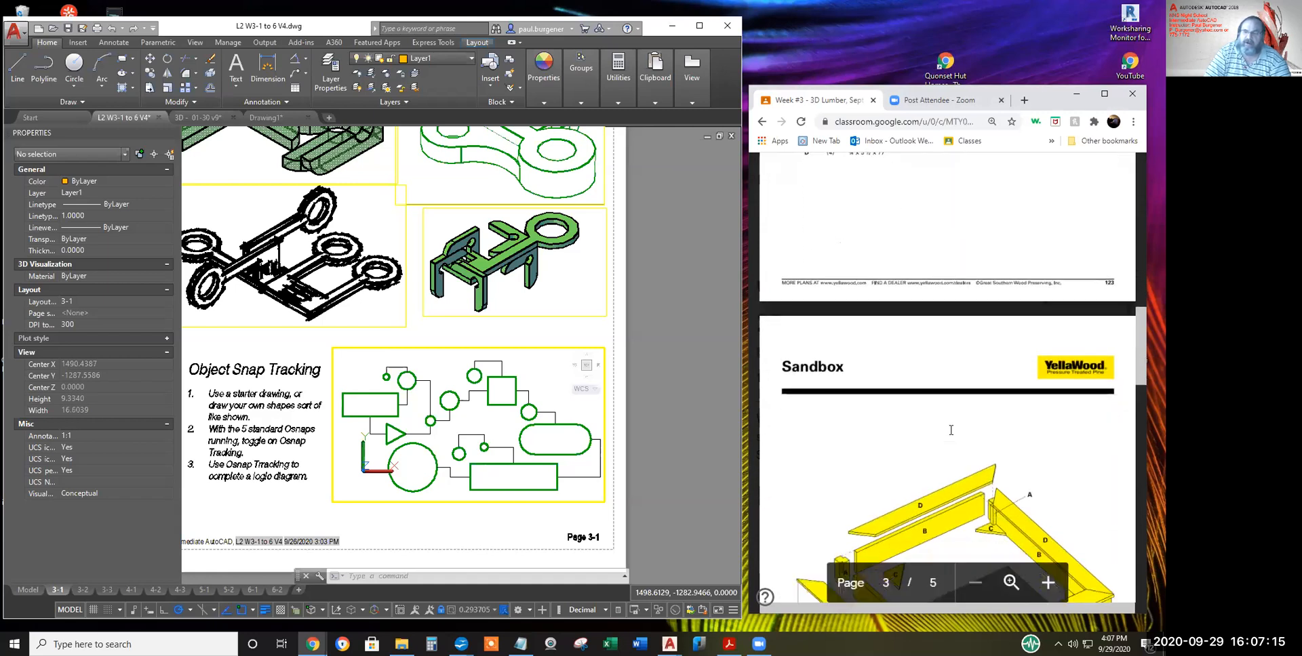
pyautogui.scroll(-5, 975, 450)
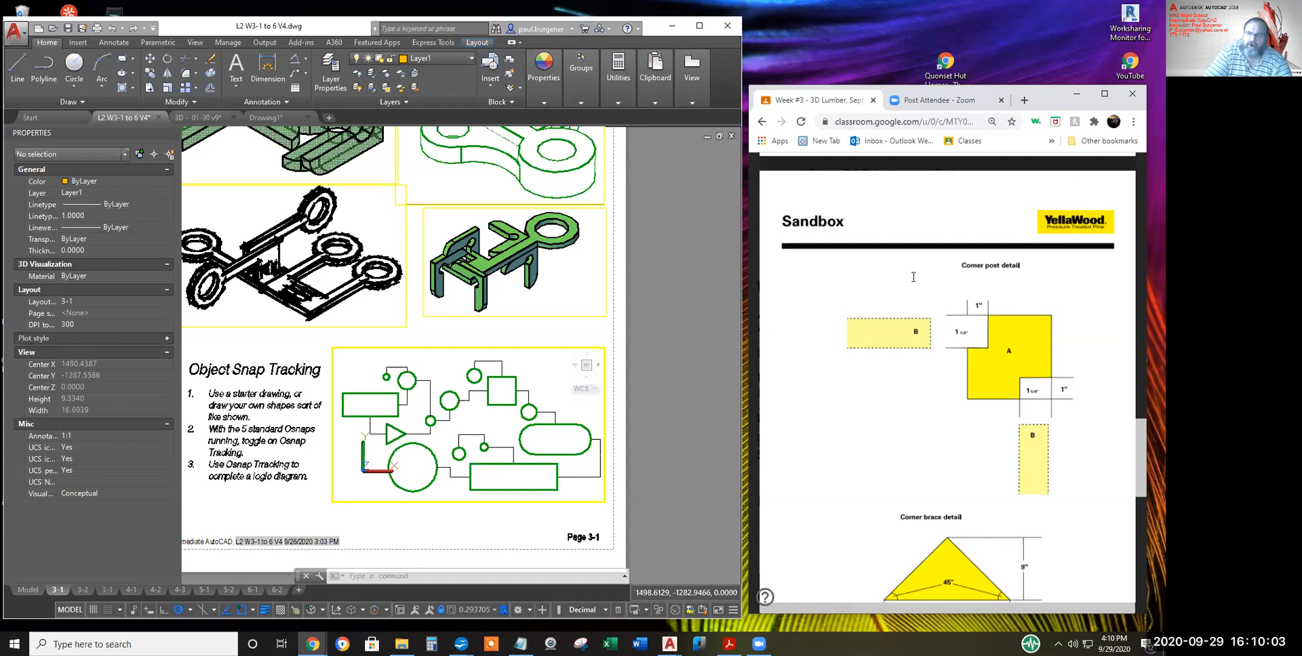
# - Read through the building steps on page 5 of the Sandbox plan, and return to the page 4 corner details
pyautogui.scroll(-10, 918, 421)
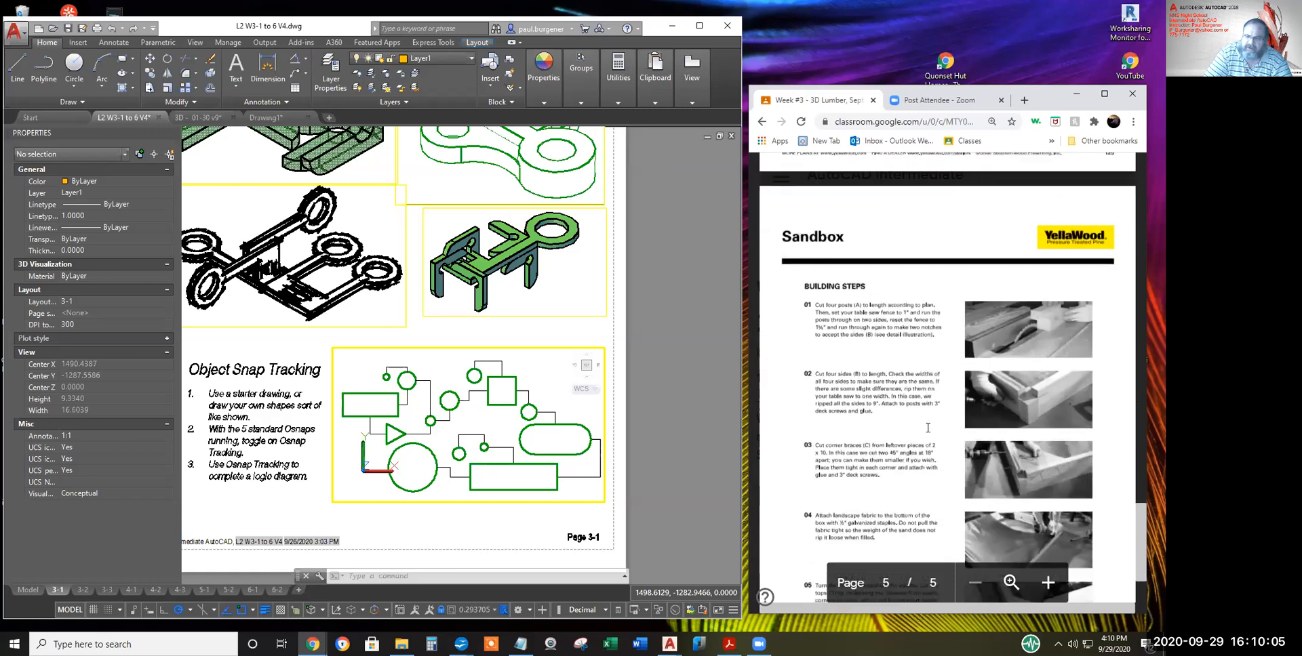
pyautogui.scroll(-4, 930, 430)
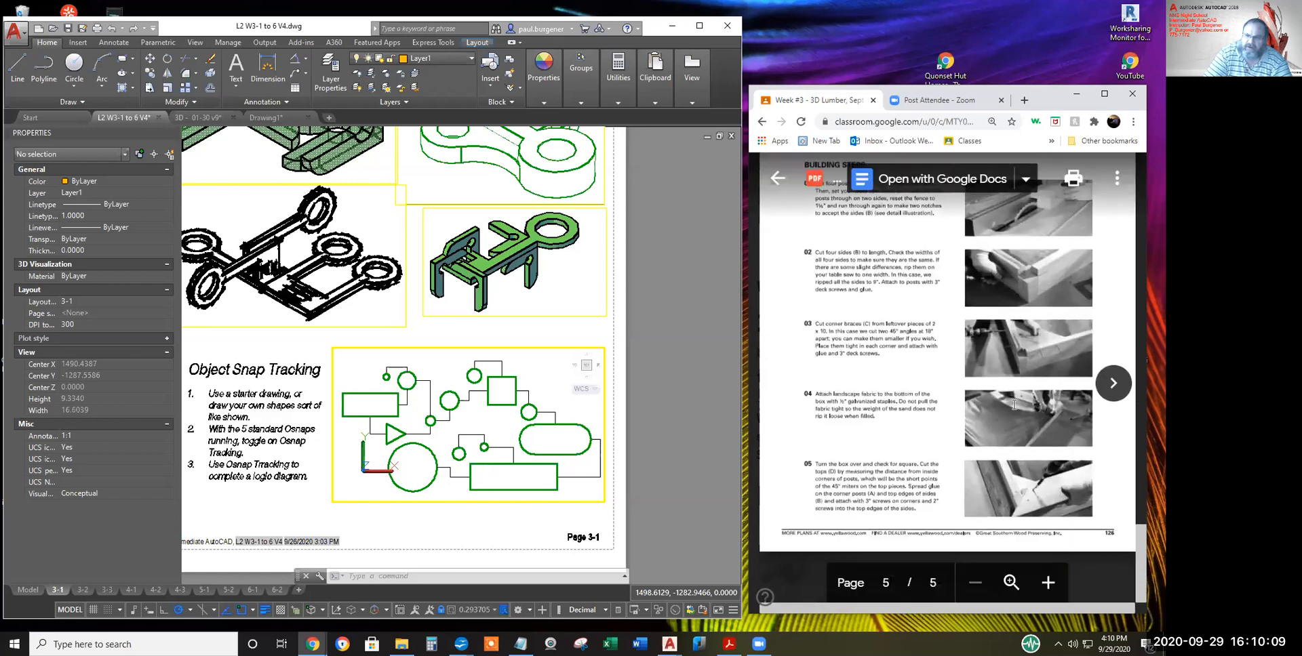
pyautogui.scroll(5, 976, 387)
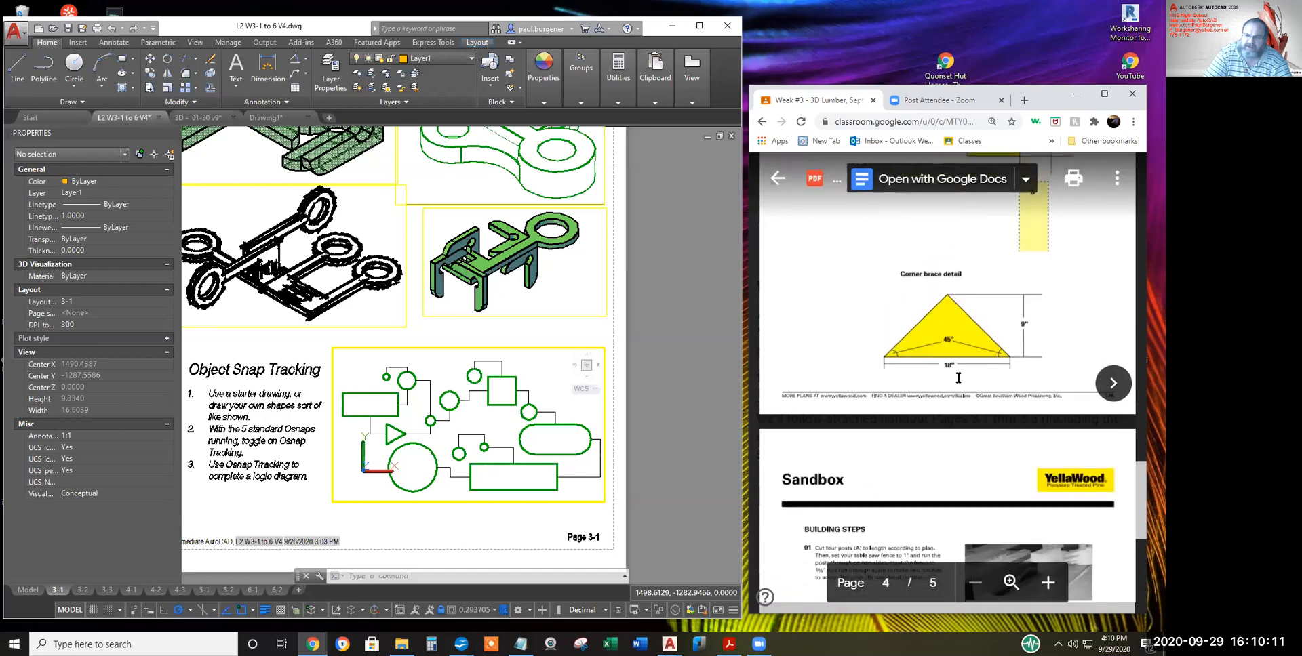
pyautogui.scroll(4, 958, 378)
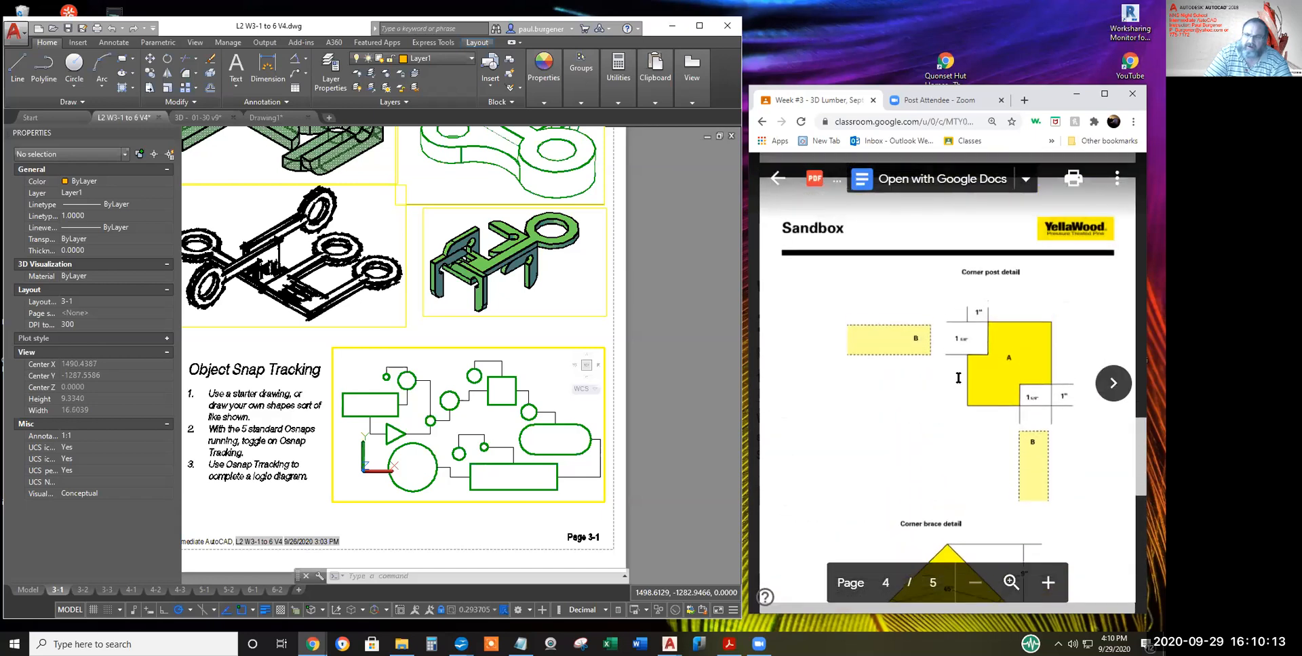
pyautogui.scroll(1, 958, 378)
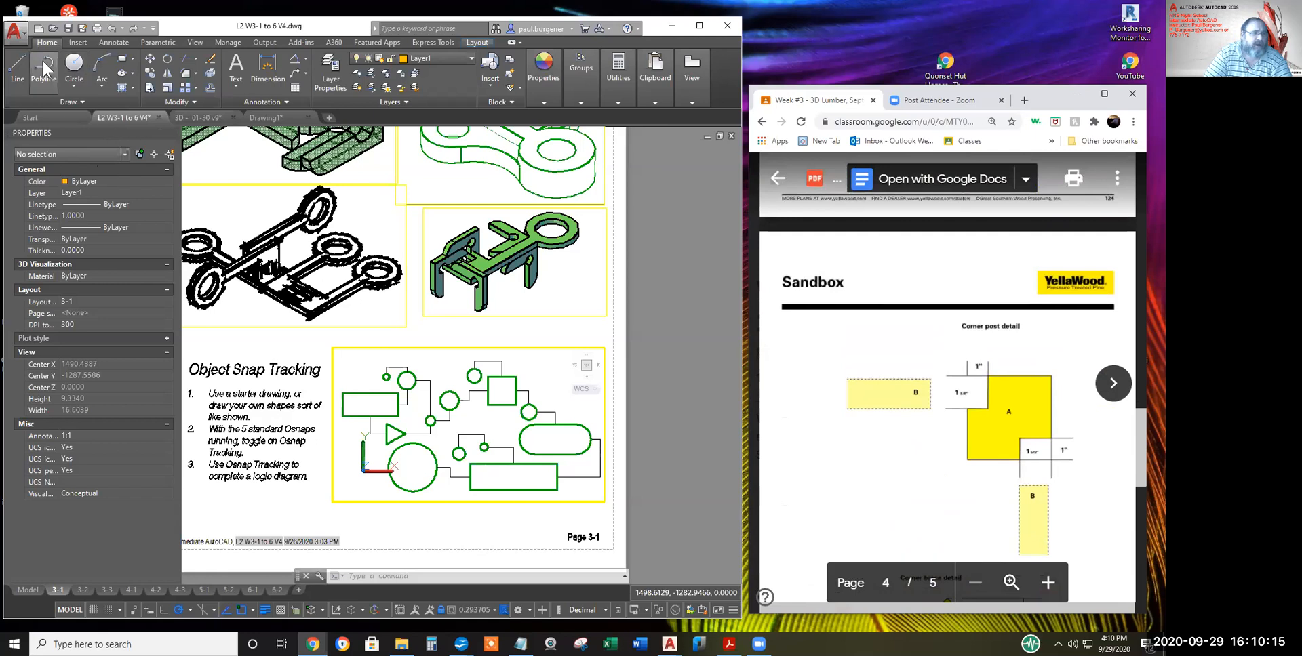
# - Start opening an existing drawing in AutoCAD and resize the file list columns so names, dates and types all fit
pyautogui.click(21, 34)
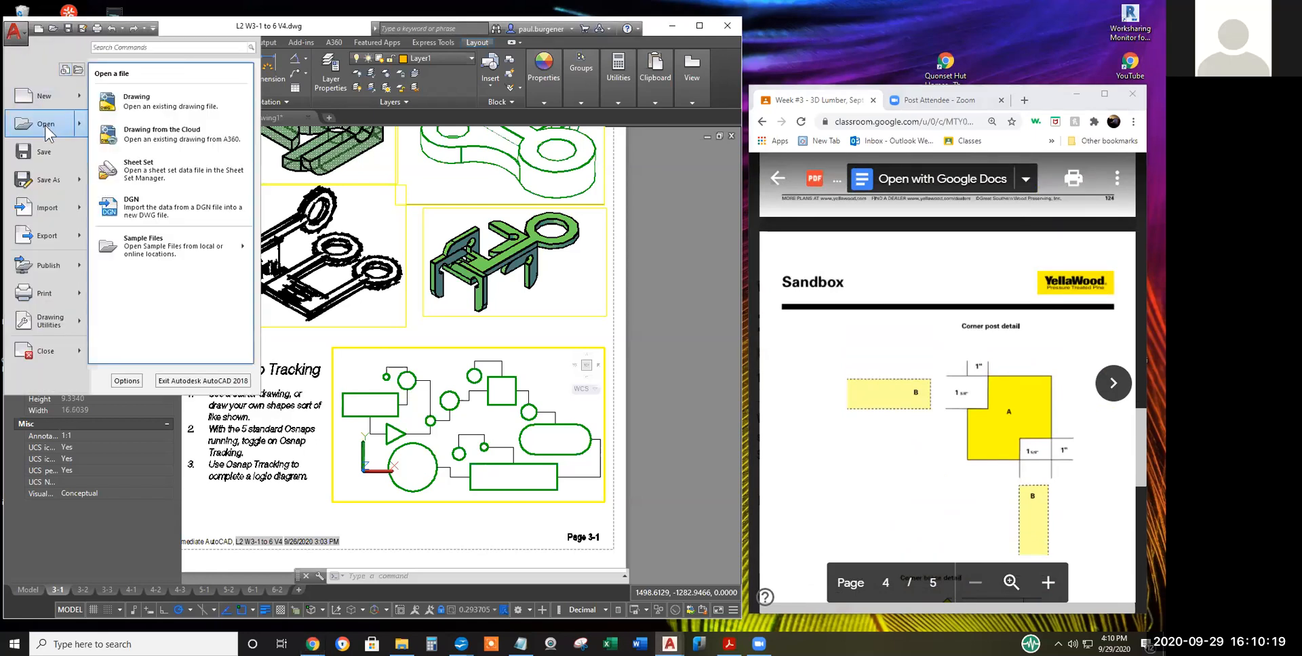
pyautogui.click(45, 125)
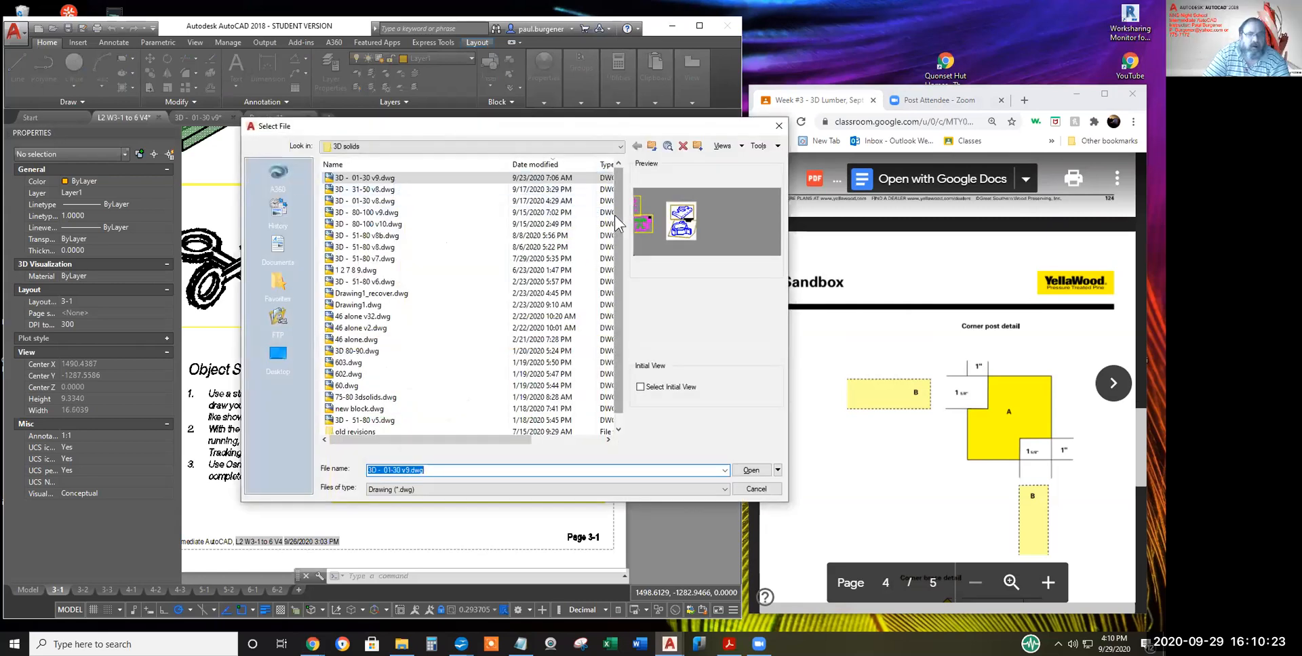
pyautogui.moveTo(595, 164); pyautogui.dragTo(455, 165)
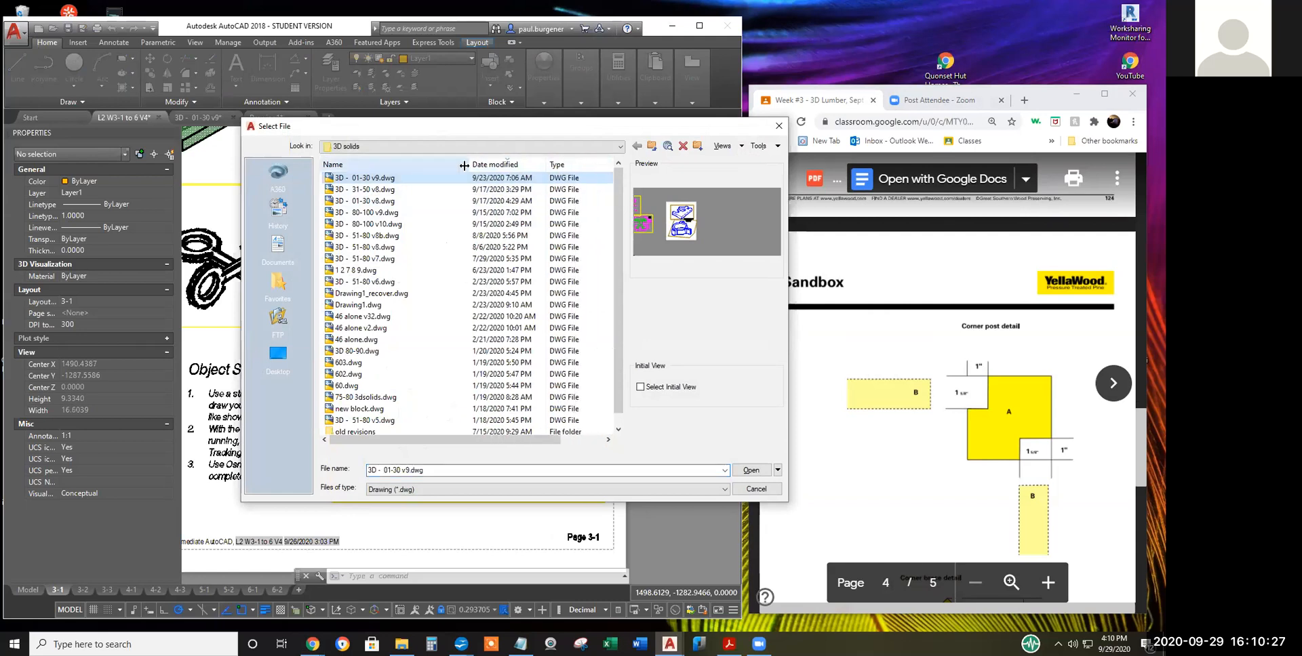
pyautogui.moveTo(535, 163); pyautogui.dragTo(542, 162)
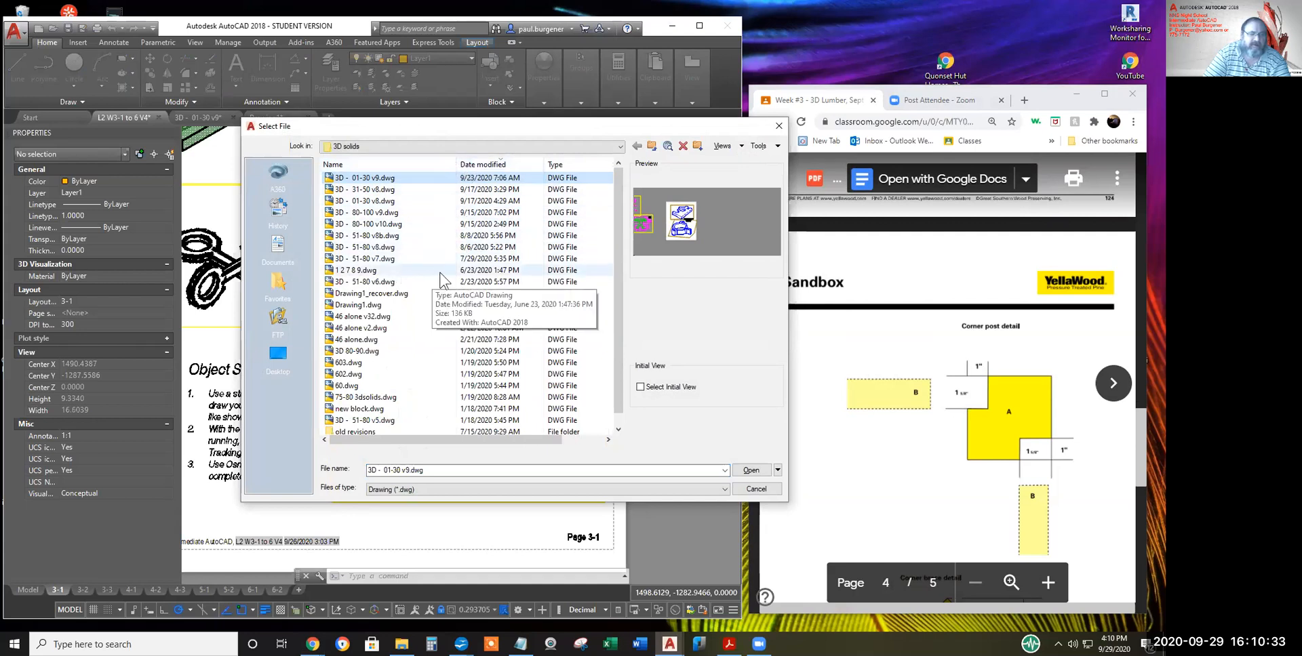
pyautogui.scroll(-1, 441, 371)
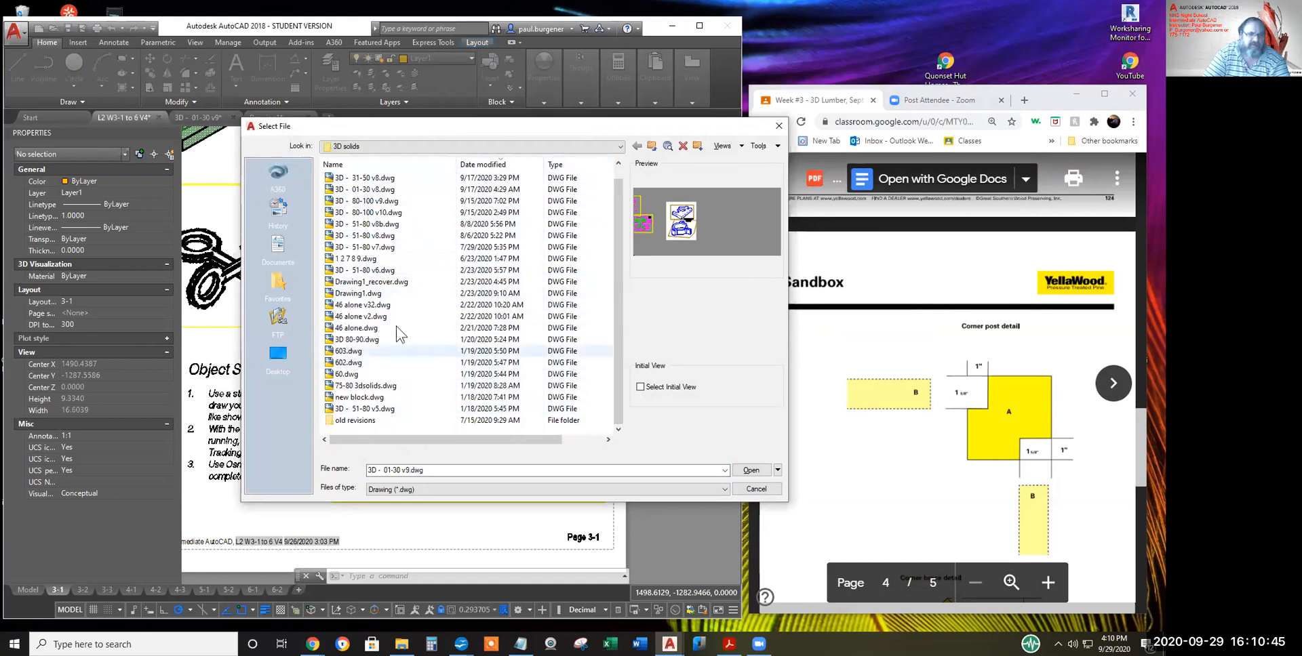
# - Open Before Class.dwg from the instructor's folder inside the Wk 3 folder of Student Work
pyautogui.click(652, 146)
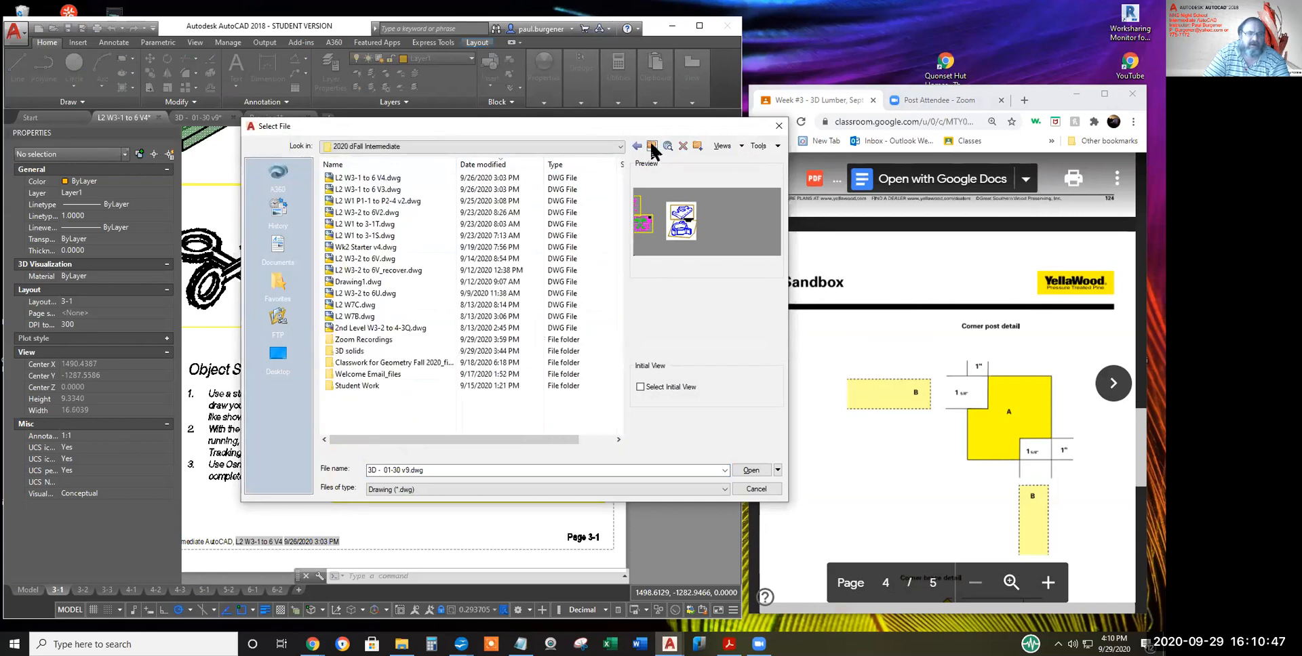
pyautogui.click(357, 388)
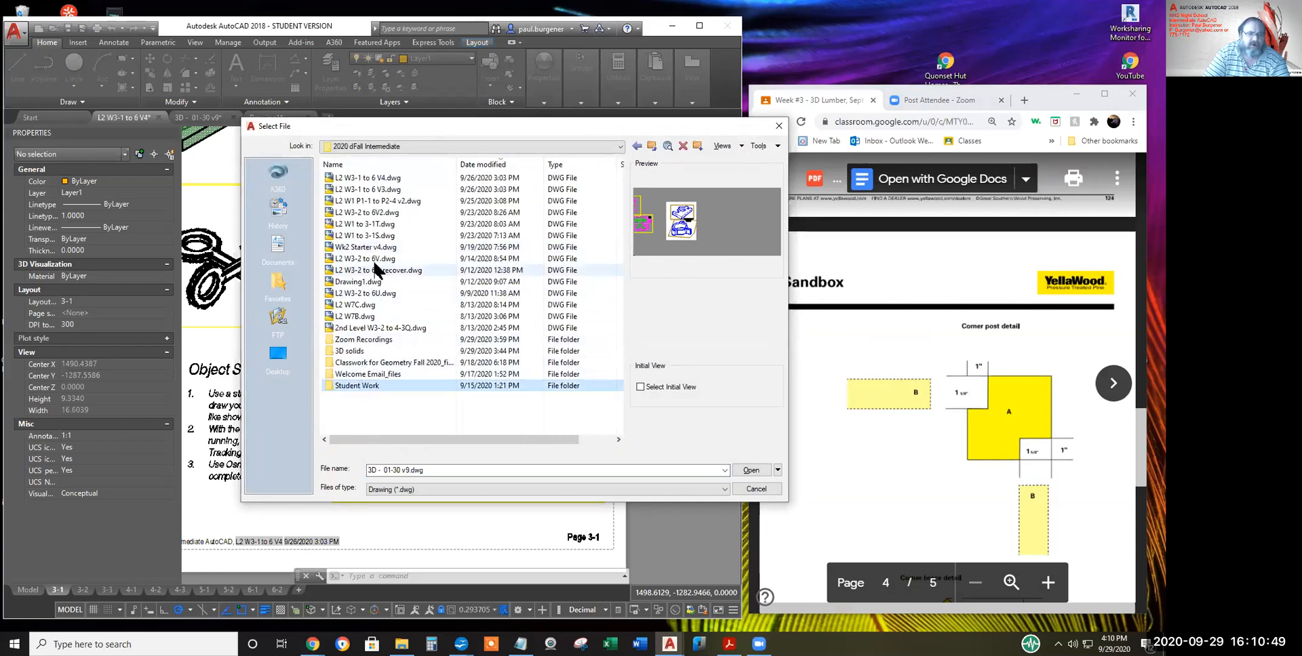
pyautogui.doubleClick(334, 387)
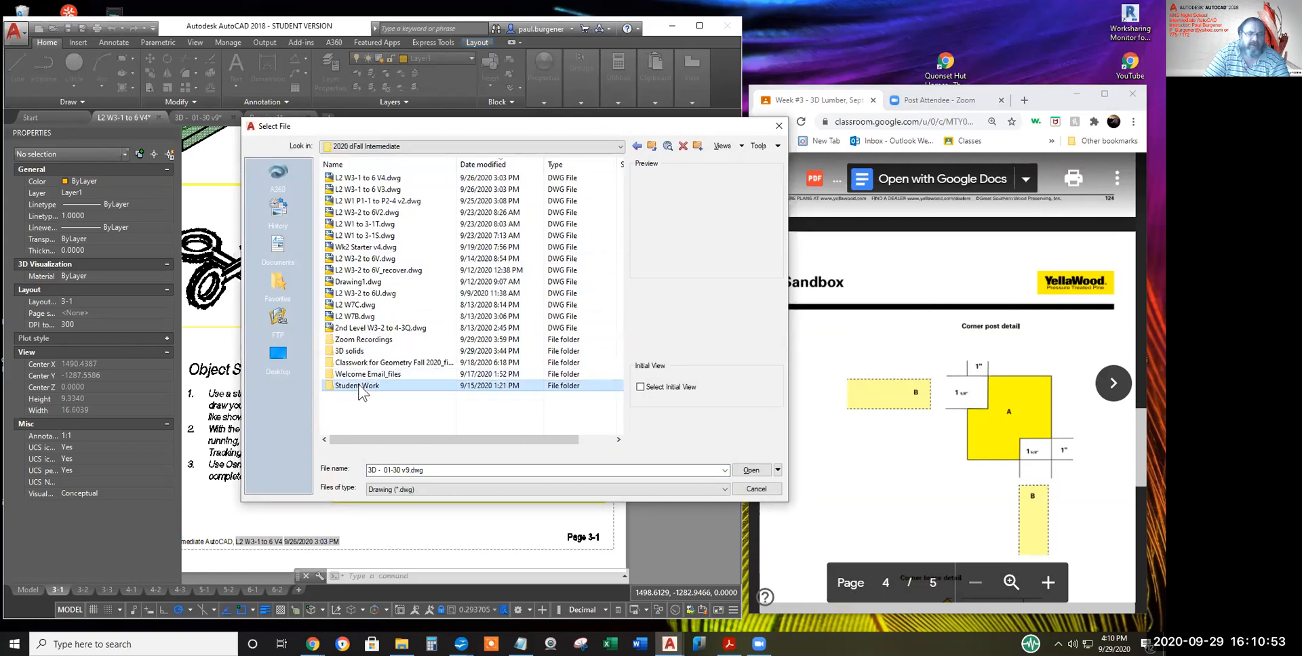
pyautogui.doubleClick(351, 387)
pyautogui.doubleClick(356, 200)
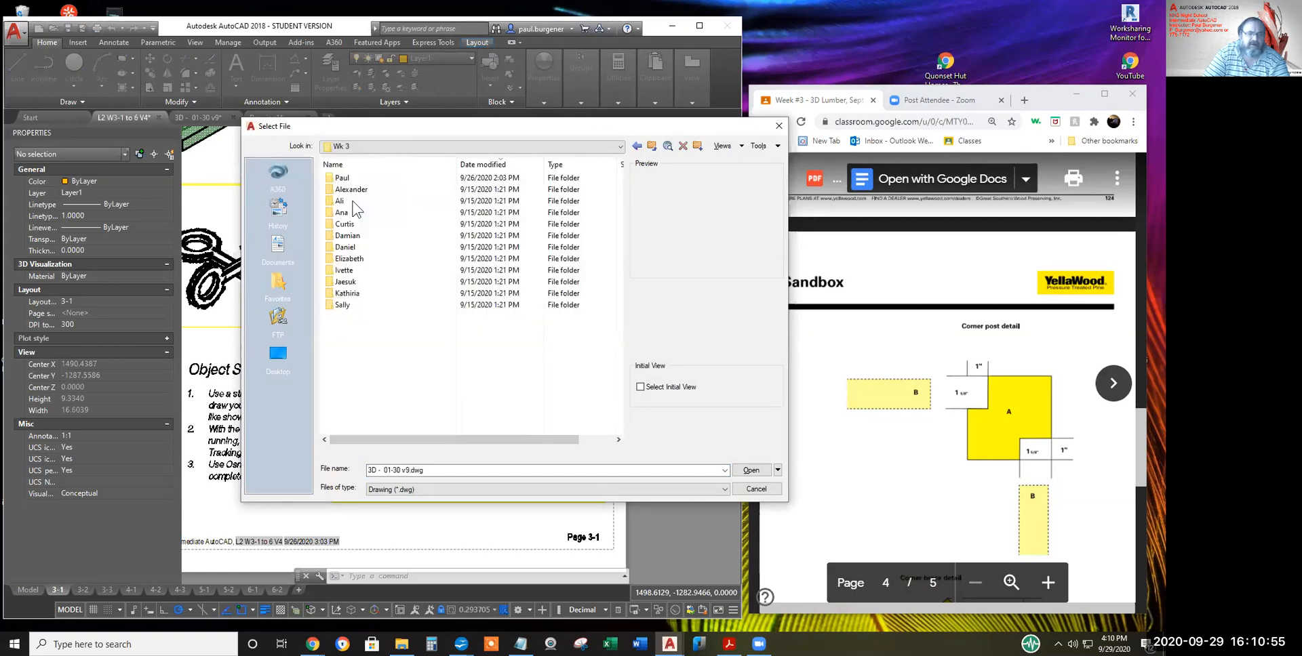
pyautogui.click(350, 179)
pyautogui.doubleClick(350, 179)
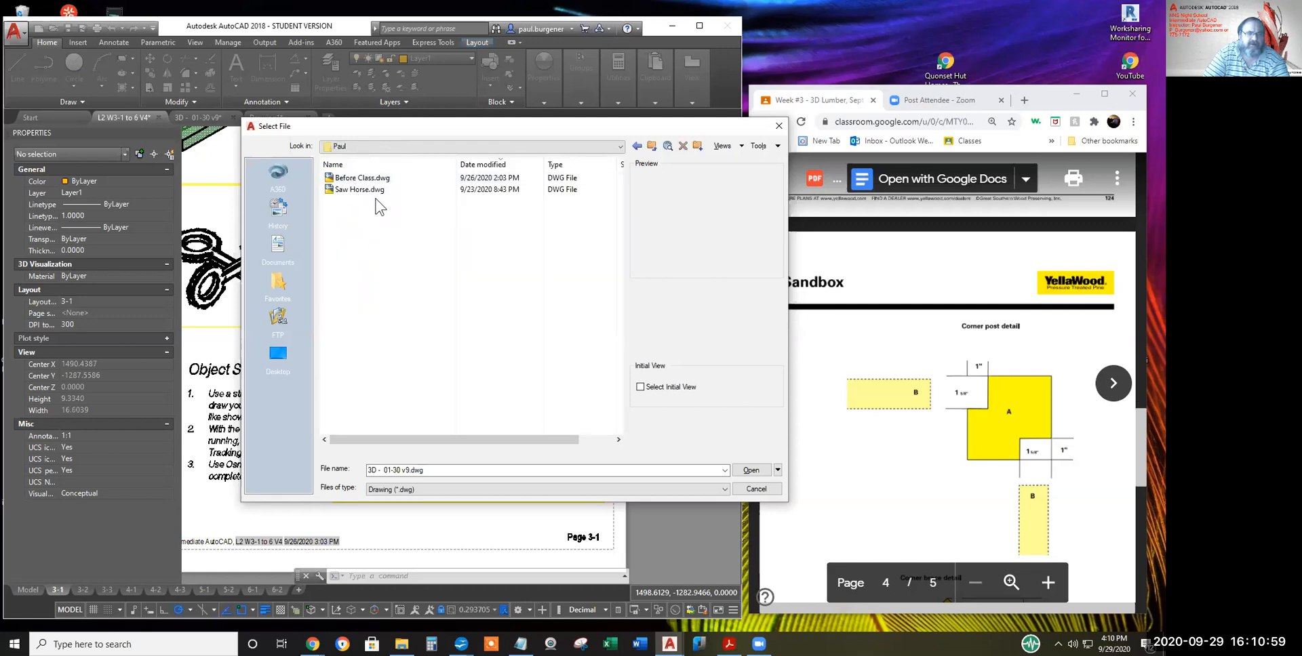
pyautogui.click(372, 179)
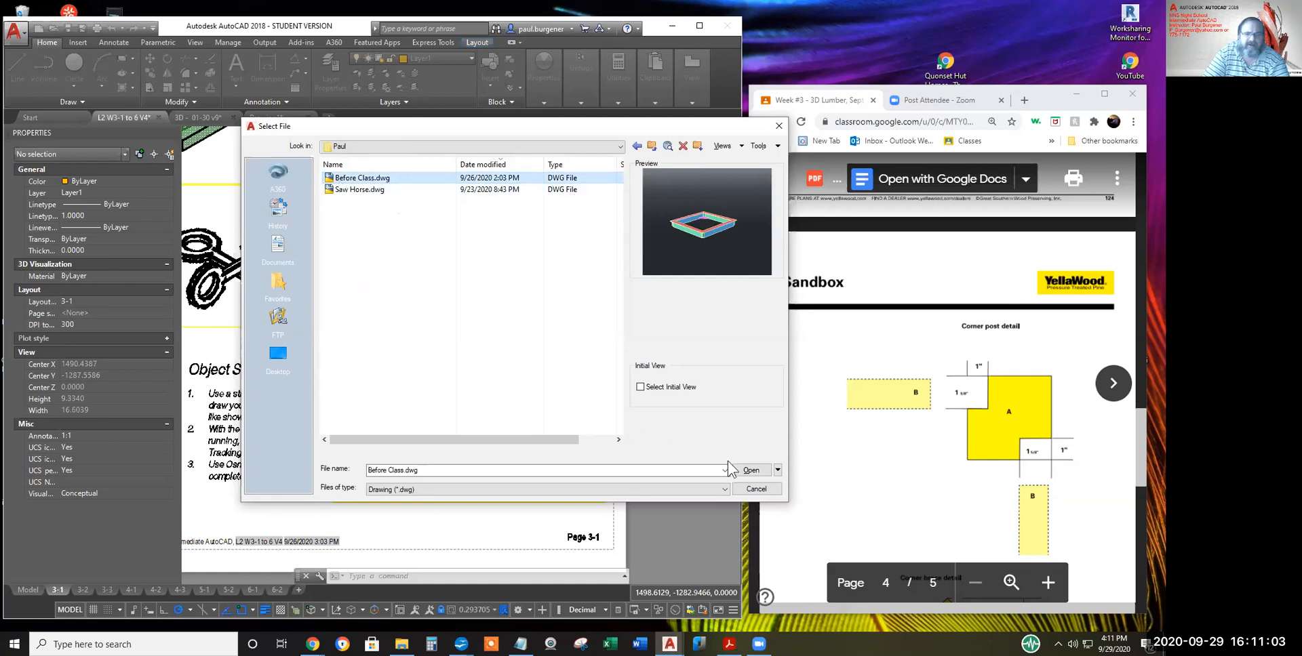
pyautogui.click(750, 470)
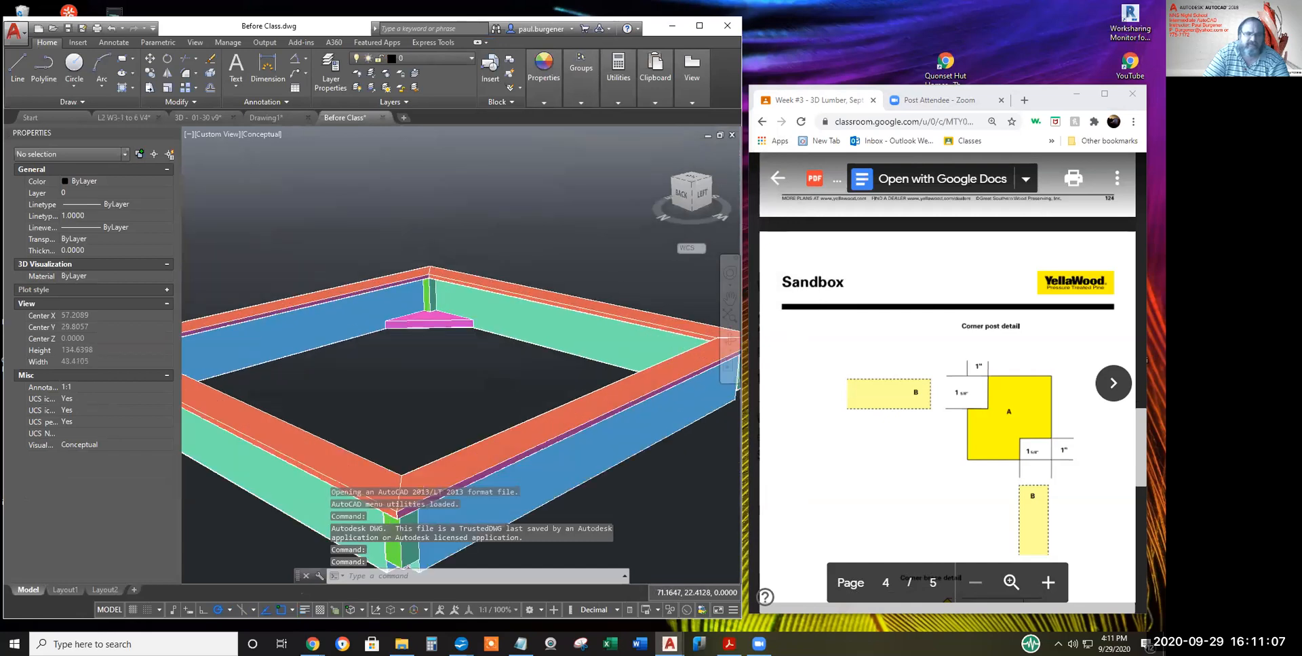
# - Examine an inside corner of the sandbox model up close, including the underside of its triangular brace
pyautogui.scroll(4, 431, 303)
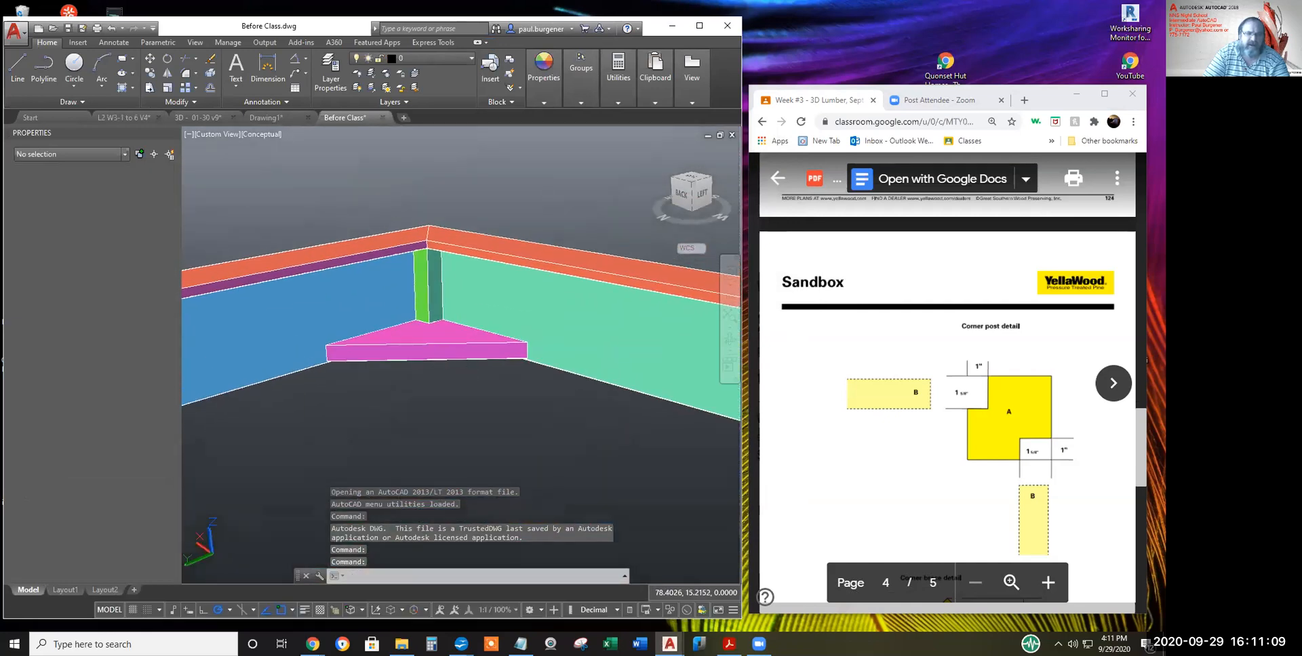
pyautogui.scroll(2, 400, 327)
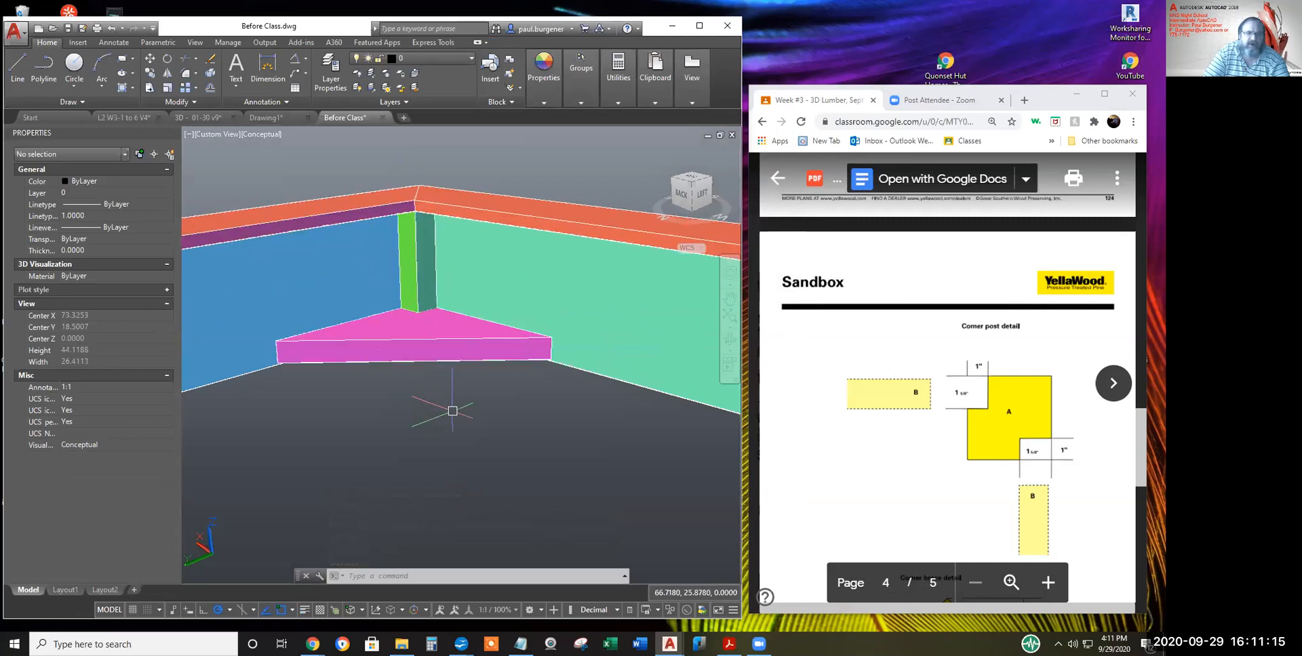
pyautogui.click(729, 355)
pyautogui.moveTo(447, 352); pyautogui.dragTo(455, 316)
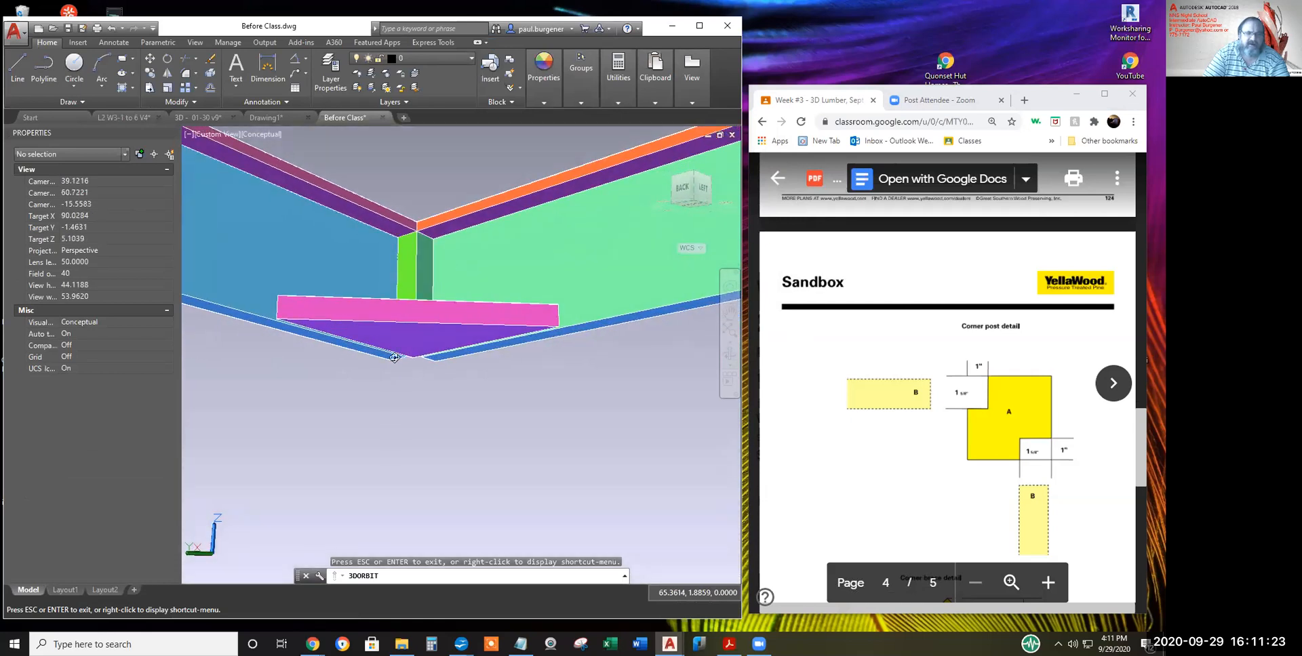
pyautogui.scroll(4, 389, 354)
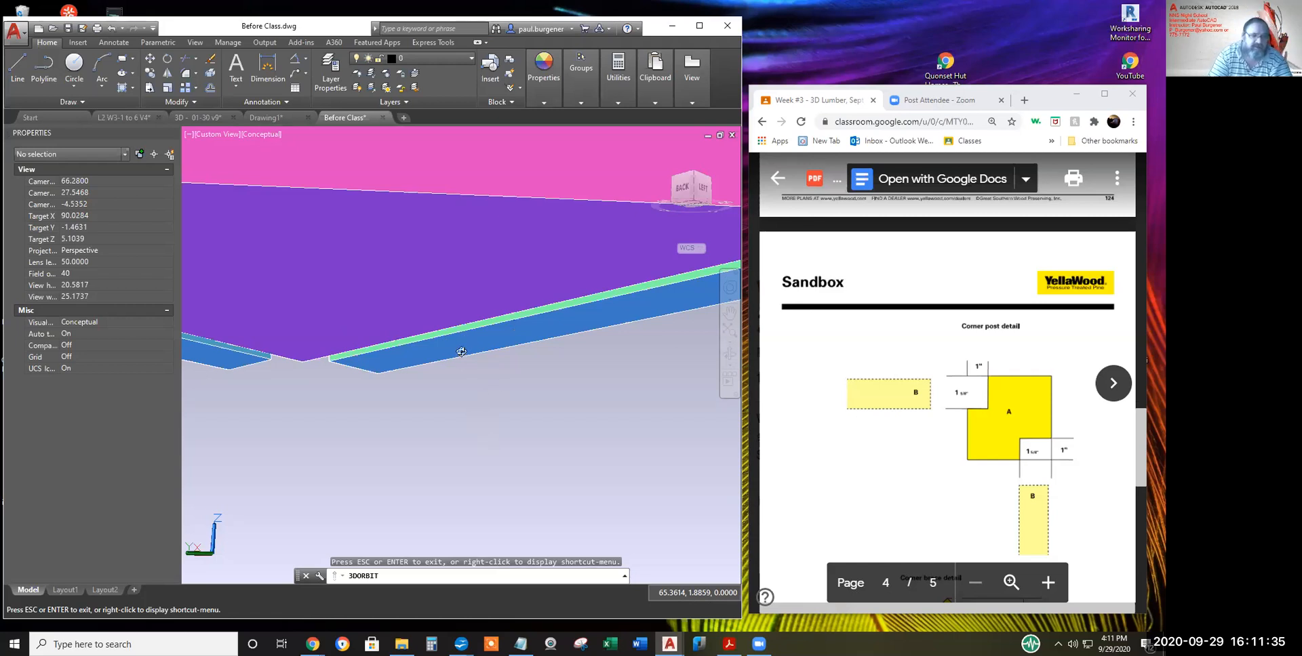
# - Orbit around the sandbox's inside corner to examine how the post meets the brace and side boards
pyautogui.moveTo(494, 235); pyautogui.dragTo(465, 301)
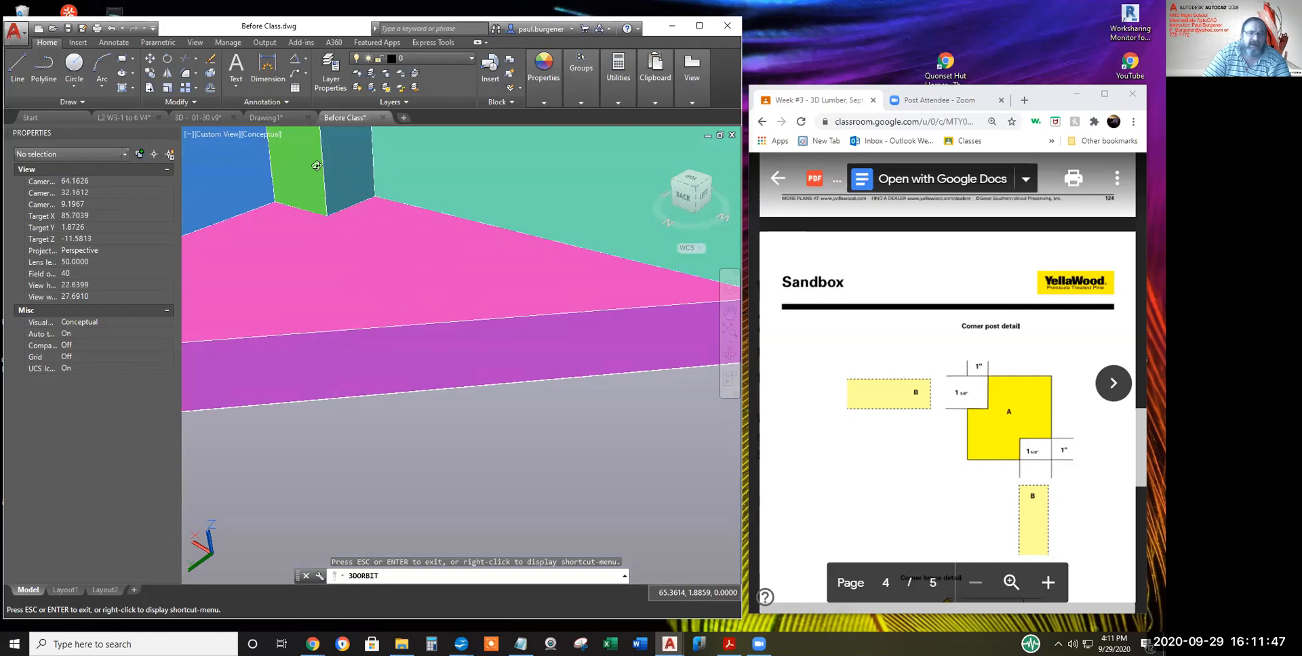
pyautogui.moveTo(378, 360); pyautogui.dragTo(275, 265)
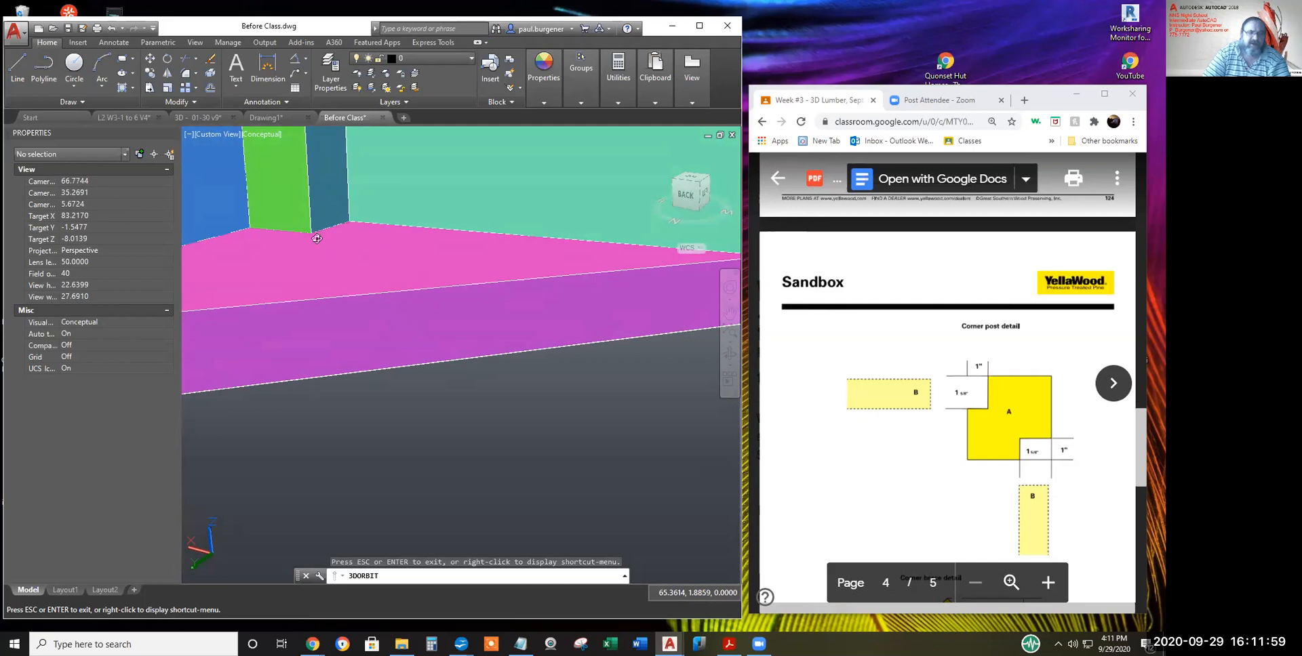
pyautogui.moveTo(313, 181); pyautogui.dragTo(402, 293)
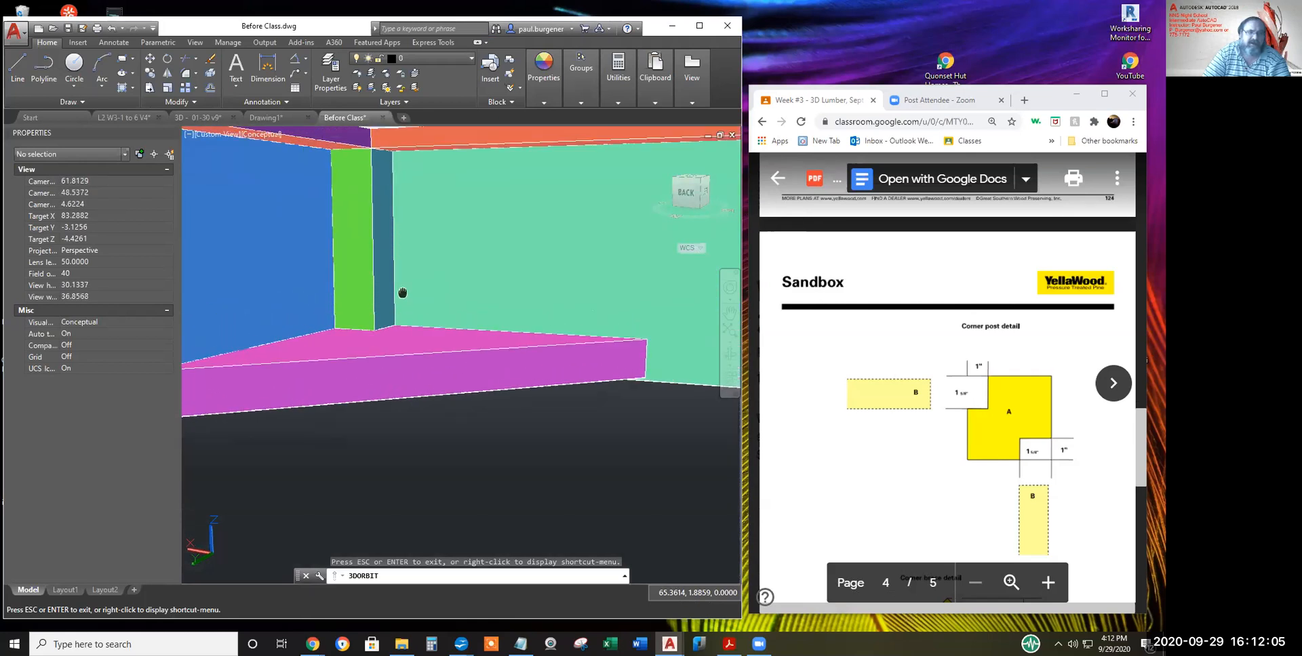
pyautogui.moveTo(402, 293); pyautogui.dragTo(403, 304, button='middle')
pyautogui.moveTo(370, 153); pyautogui.dragTo(428, 297)
# - Examine the whole sandbox frame from above and its notched corner post from outside
pyautogui.scroll(-4, 429, 297)
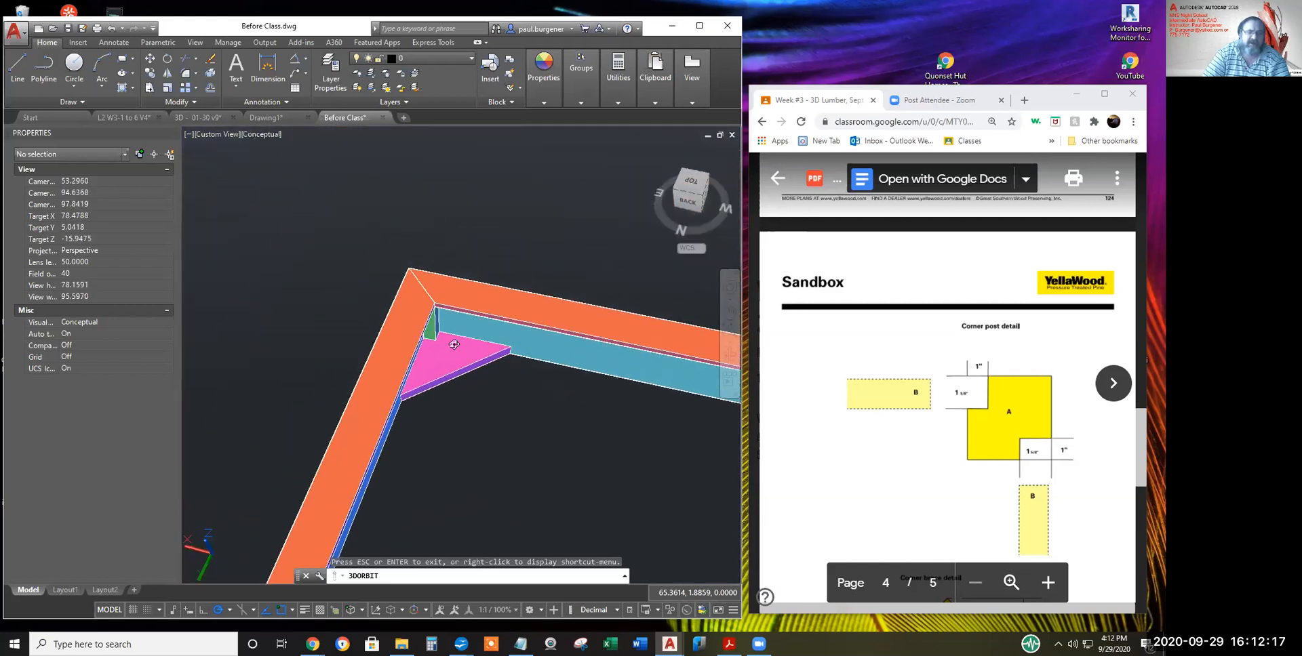
pyautogui.scroll(-4, 467, 362)
pyautogui.moveTo(474, 370); pyautogui.dragTo(400, 218)
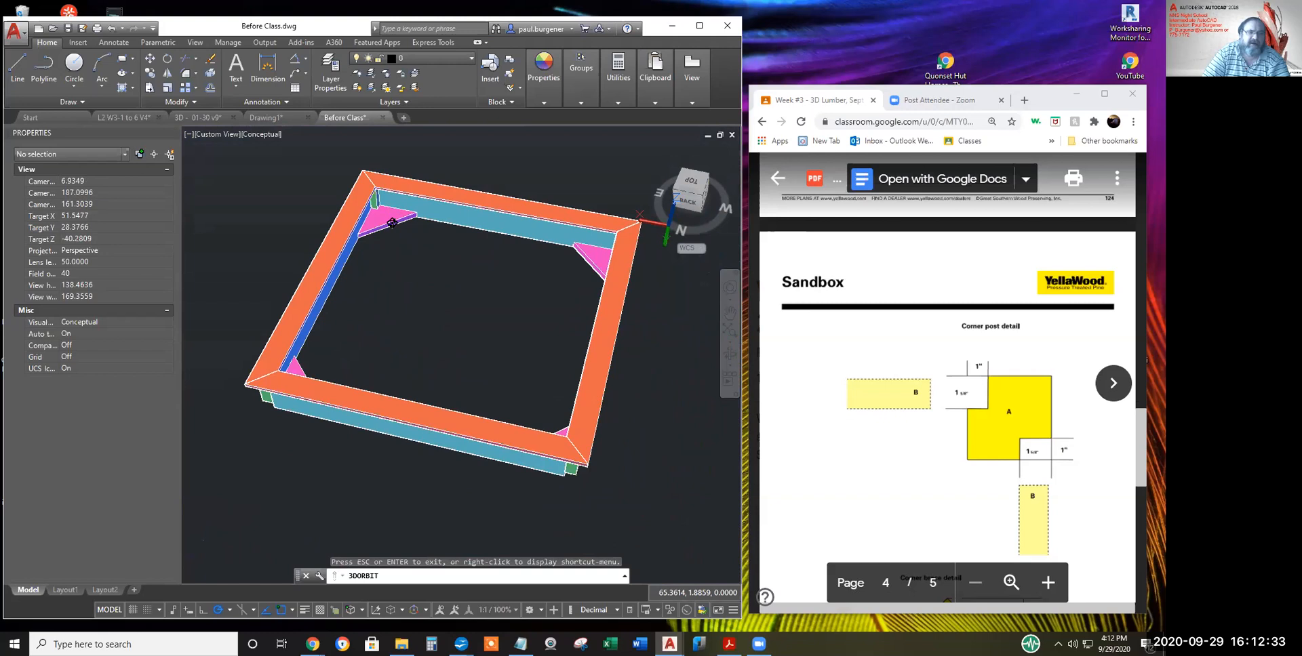
pyautogui.moveTo(256, 398); pyautogui.dragTo(438, 332)
pyautogui.scroll(5, 582, 274)
pyautogui.scroll(-3, 581, 258)
pyautogui.moveTo(512, 293); pyautogui.dragTo(562, 283)
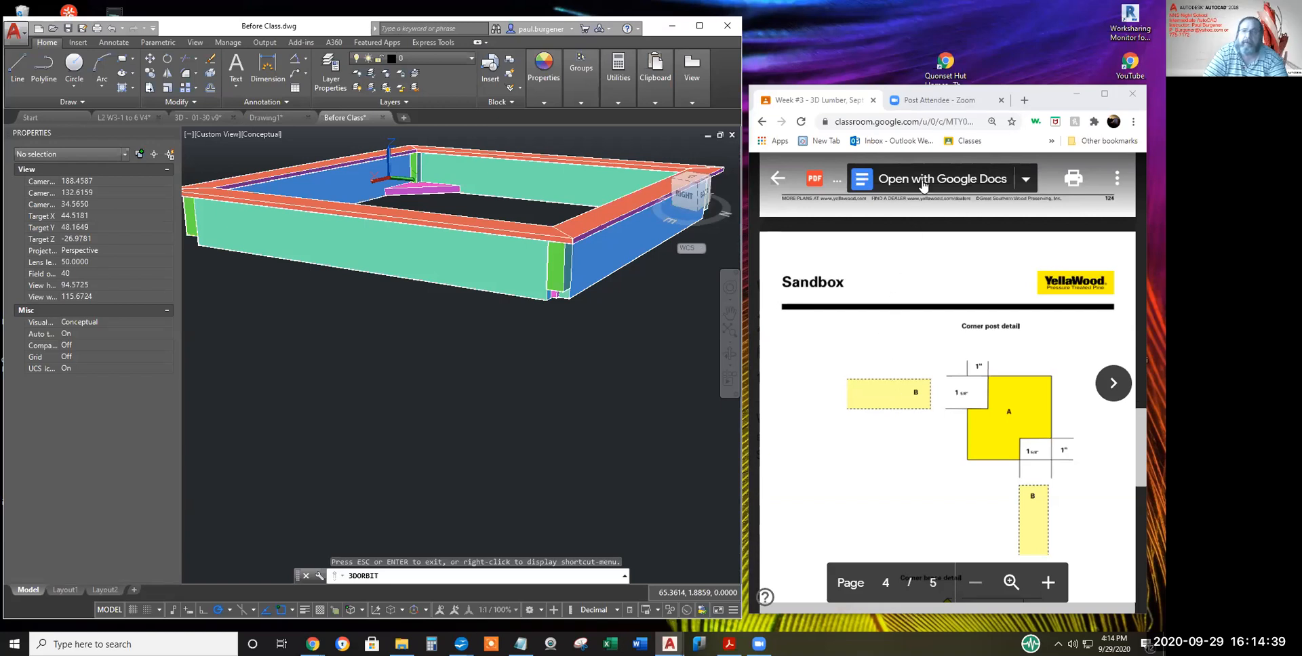
# - Move the browser window showing the Sandbox plan higher up on the desktop
pyautogui.click(972, 85)
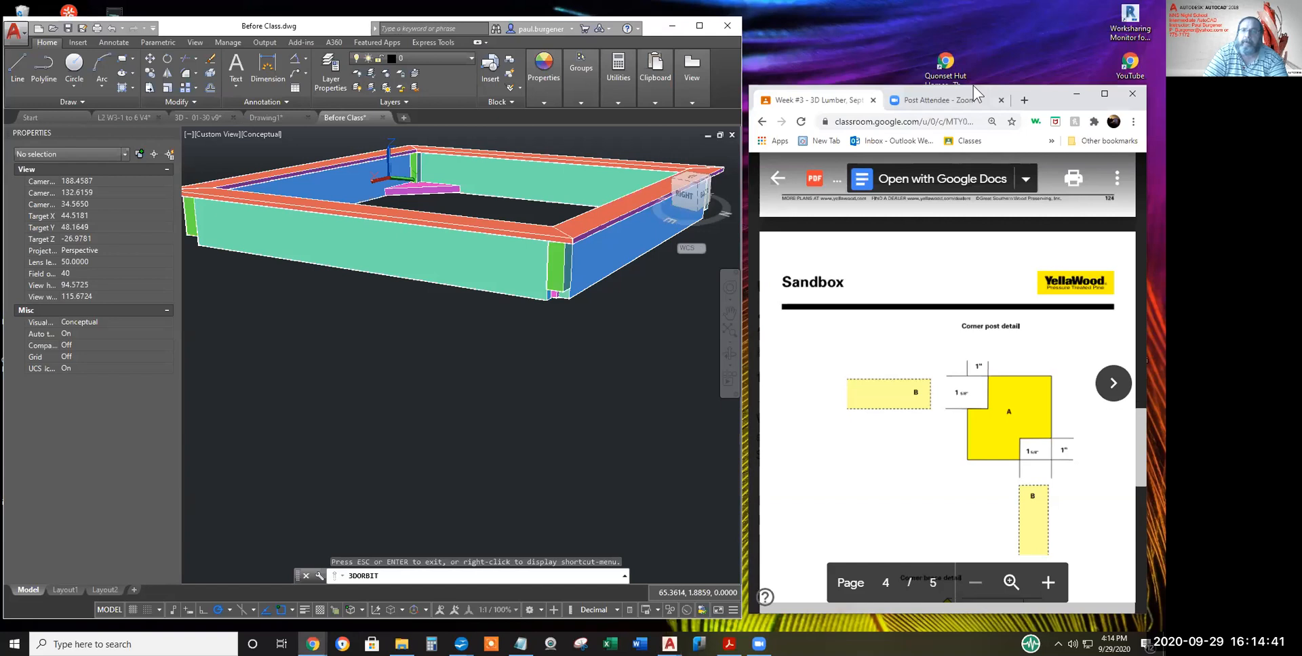
pyautogui.moveTo(973, 86); pyautogui.dragTo(974, 43)
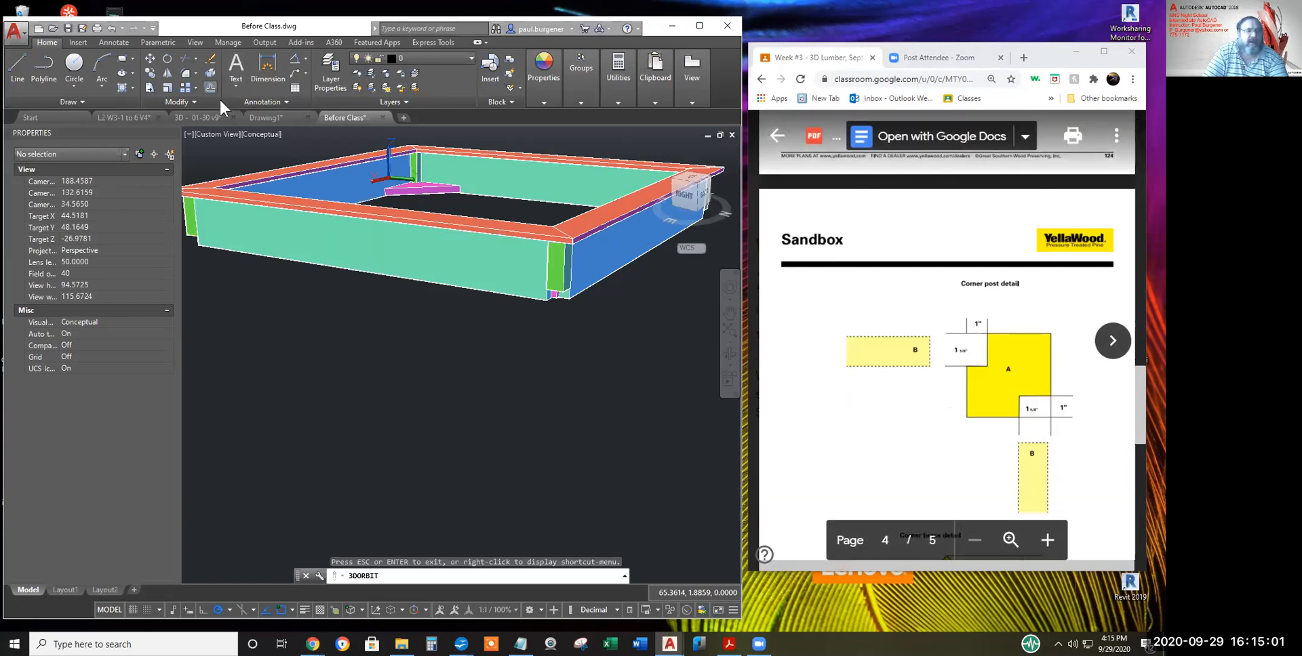
pyautogui.moveTo(221, 119)
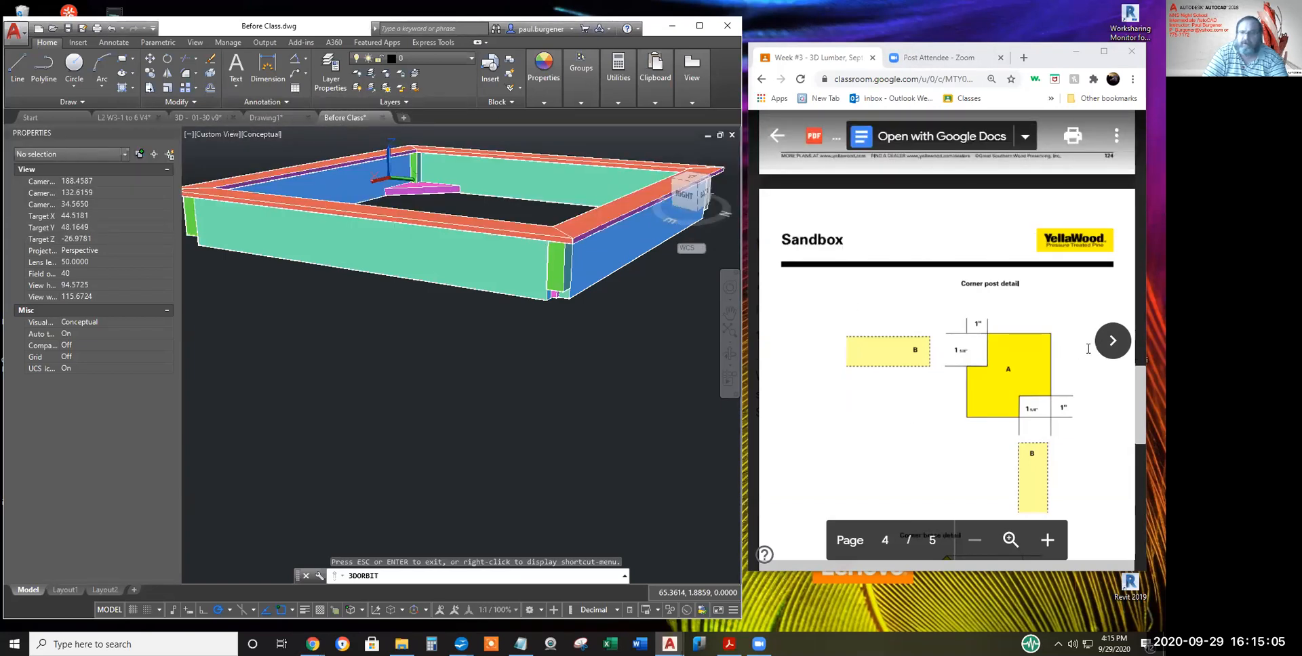
# - Open the Lesson 3 handout PDF that follows the Sandbox plan and review the 3DAlign and Object Snap Tracking exercises on page 3-1
pyautogui.click(1113, 340)
pyautogui.scroll(12, 1021, 293)
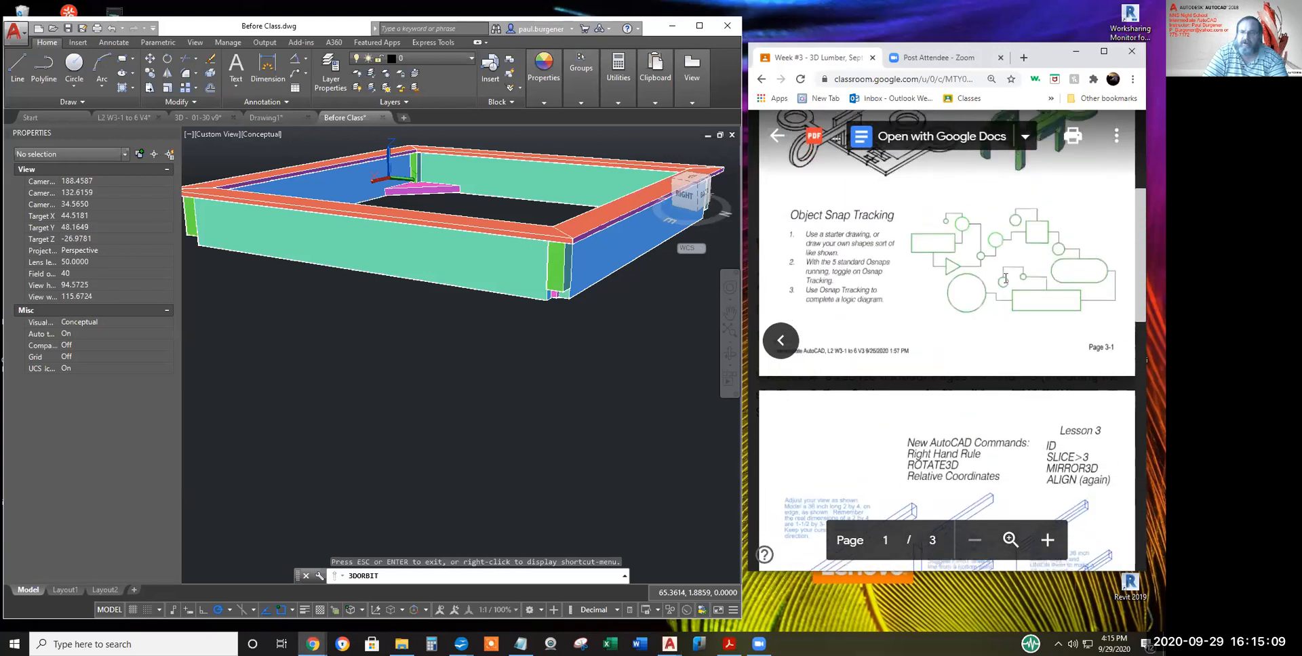
pyautogui.scroll(5, 1006, 278)
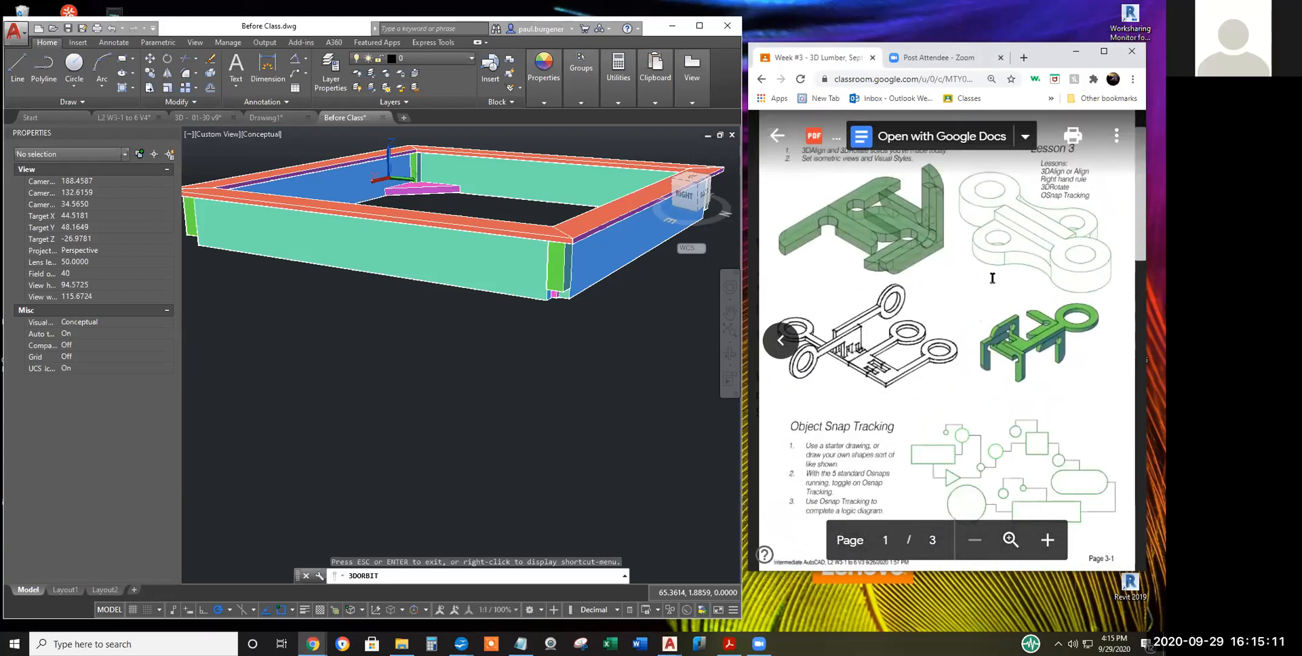
pyautogui.scroll(-3, 987, 283)
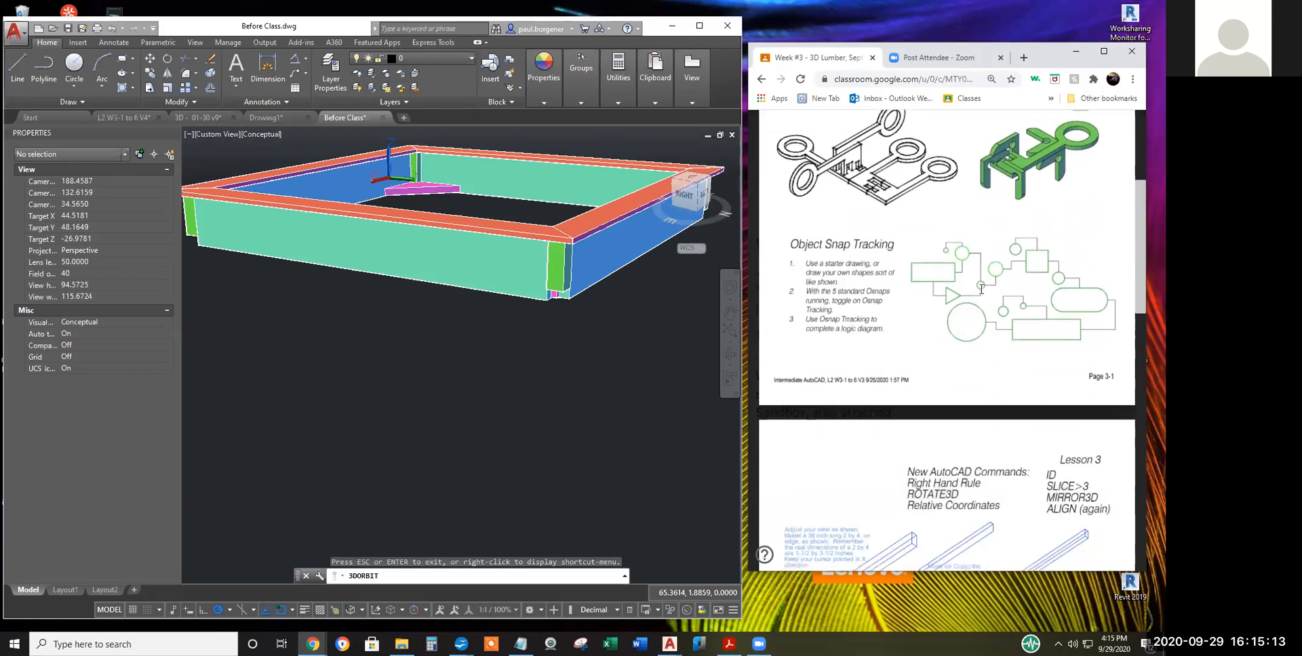
pyautogui.scroll(2, 981, 289)
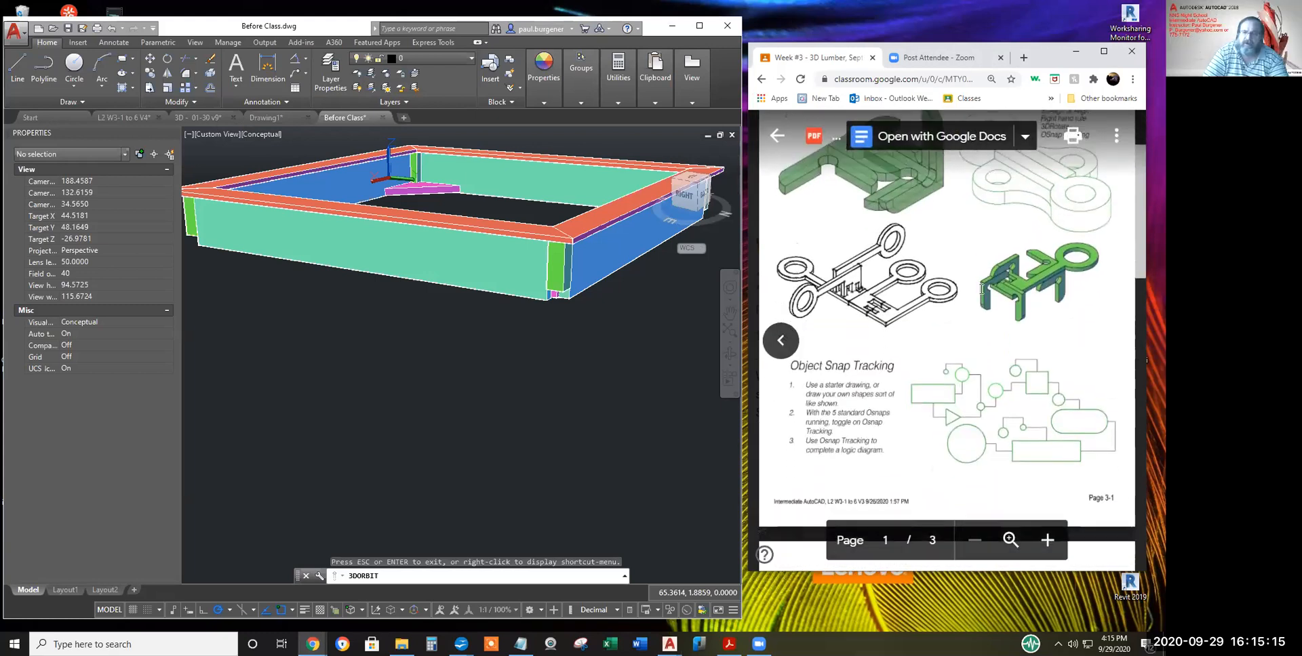
pyautogui.scroll(1, 981, 288)
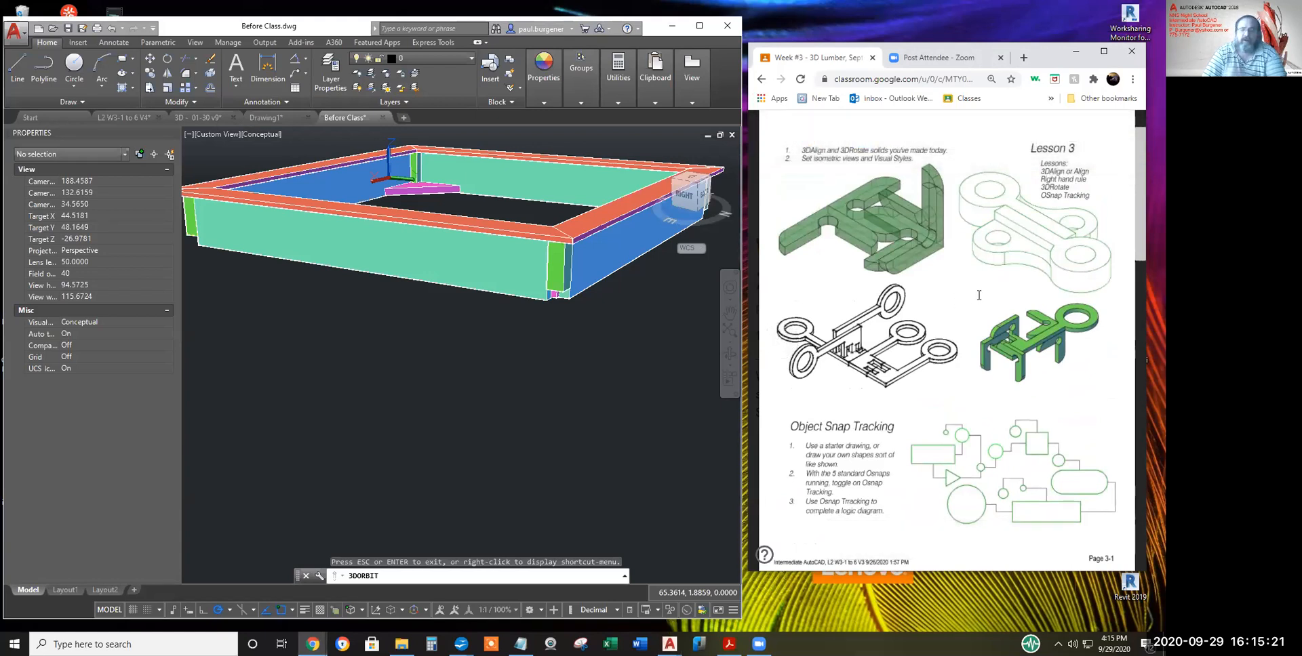
pyautogui.scroll(-3, 978, 295)
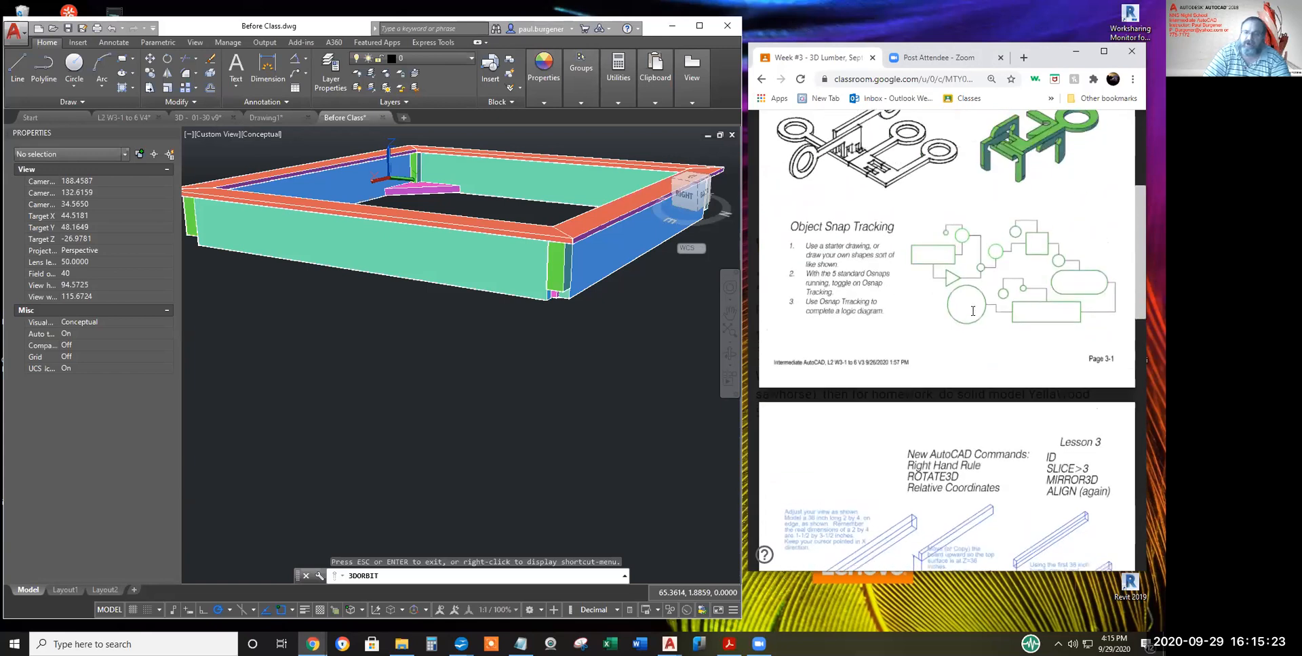
pyautogui.scroll(3, 972, 311)
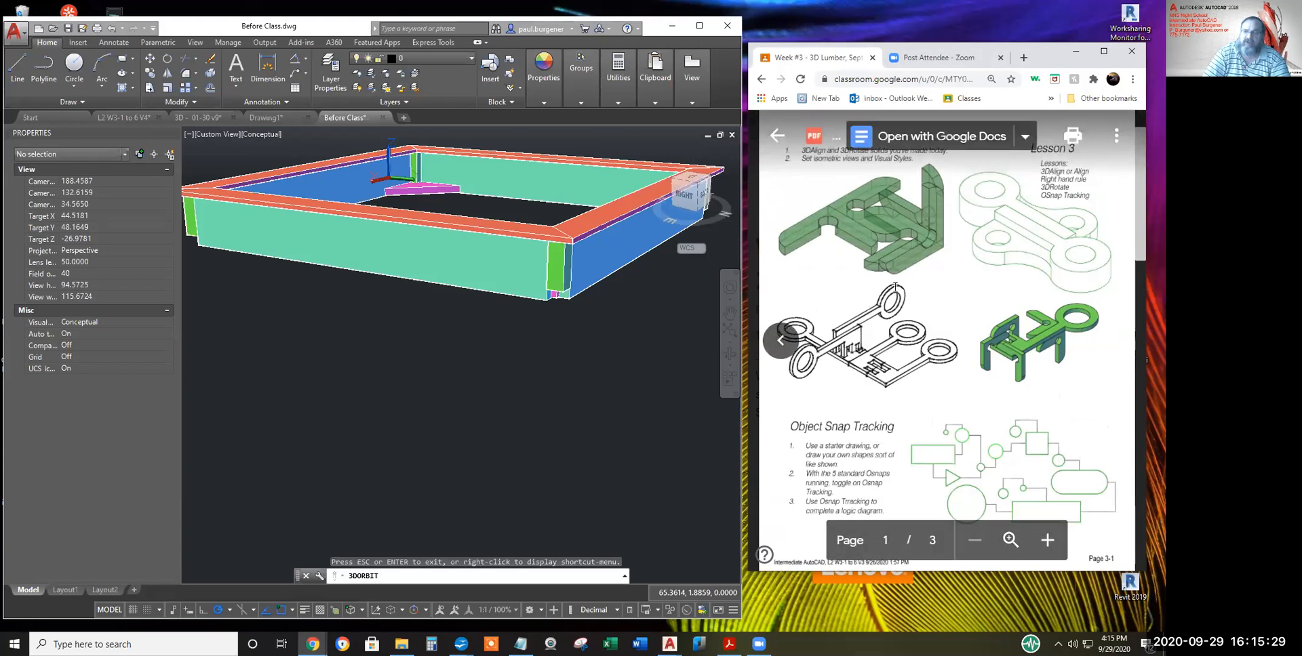
pyautogui.scroll(-4, 939, 283)
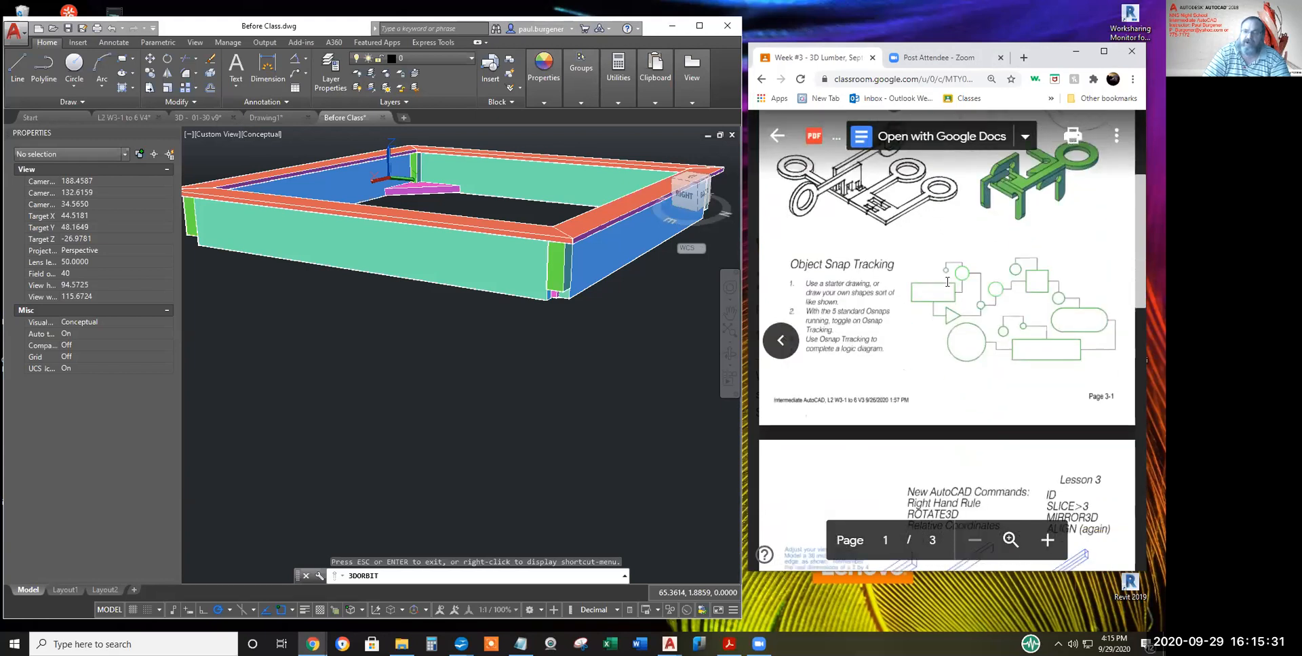
pyautogui.scroll(5, 1064, 322)
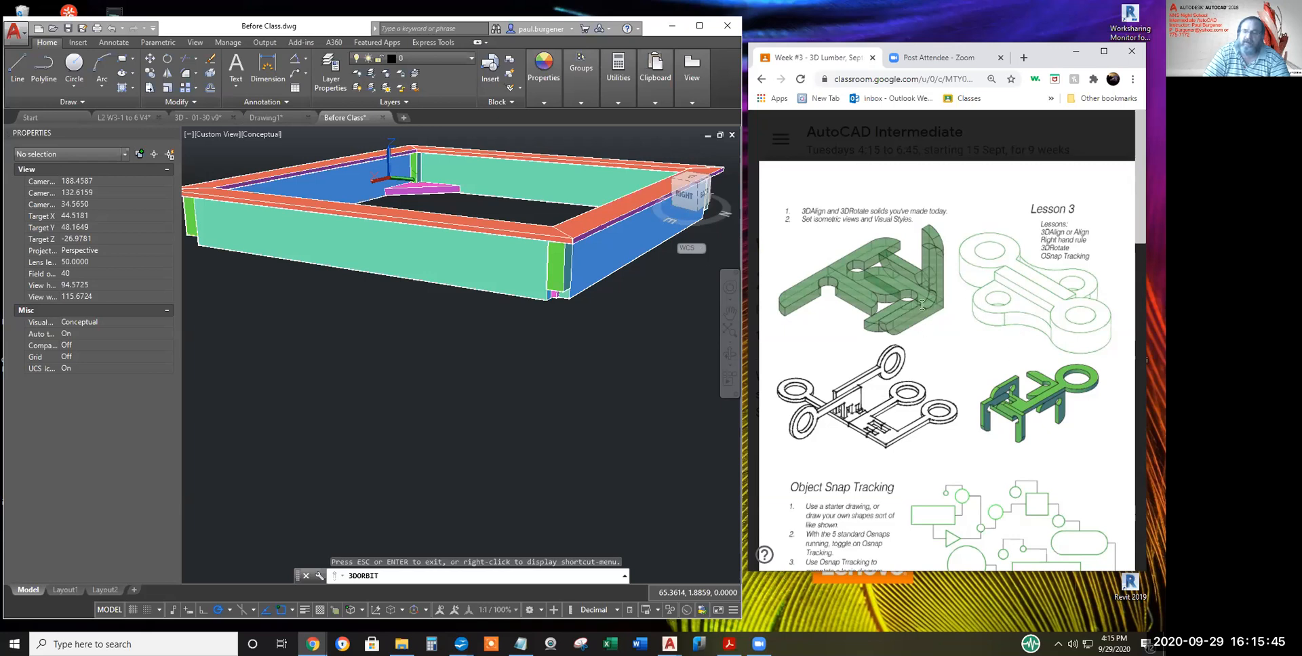
pyautogui.scroll(-2, 970, 351)
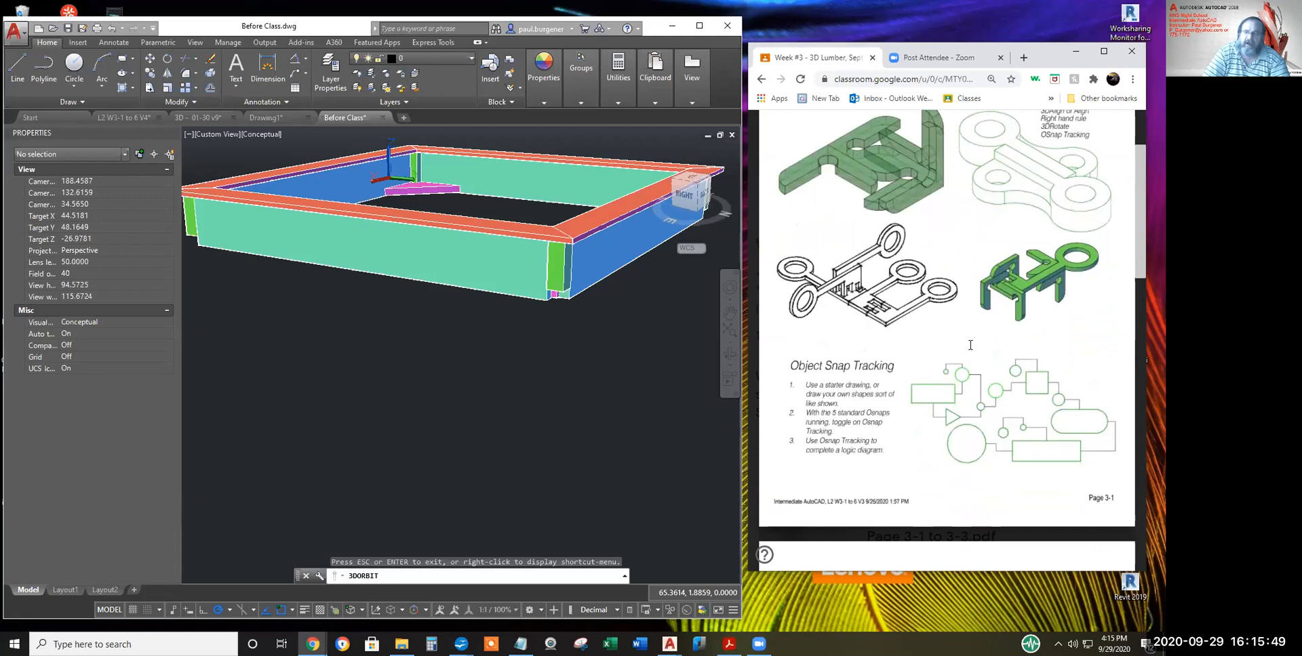
pyautogui.scroll(-2, 970, 345)
pyautogui.scroll(3, 970, 346)
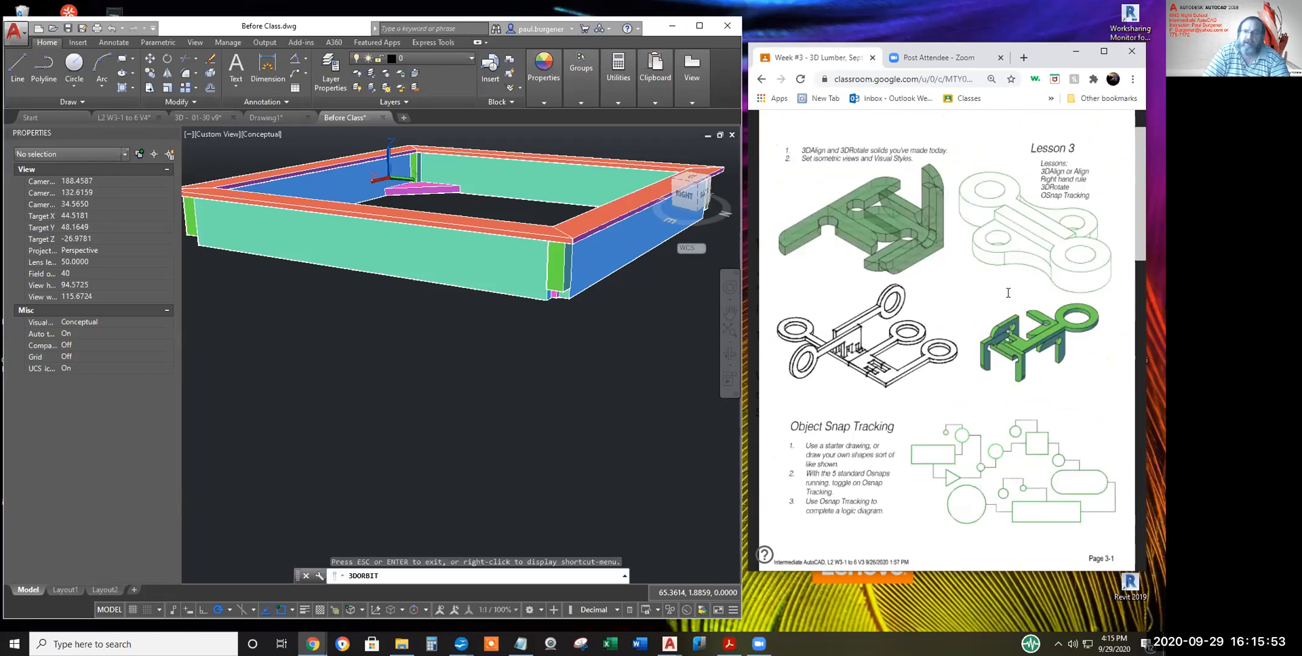
# - Read through the sawhorse modeling sequence on page 3-2 and the wood model examples on page 3-3 of the handout
pyautogui.scroll(-3, 997, 272)
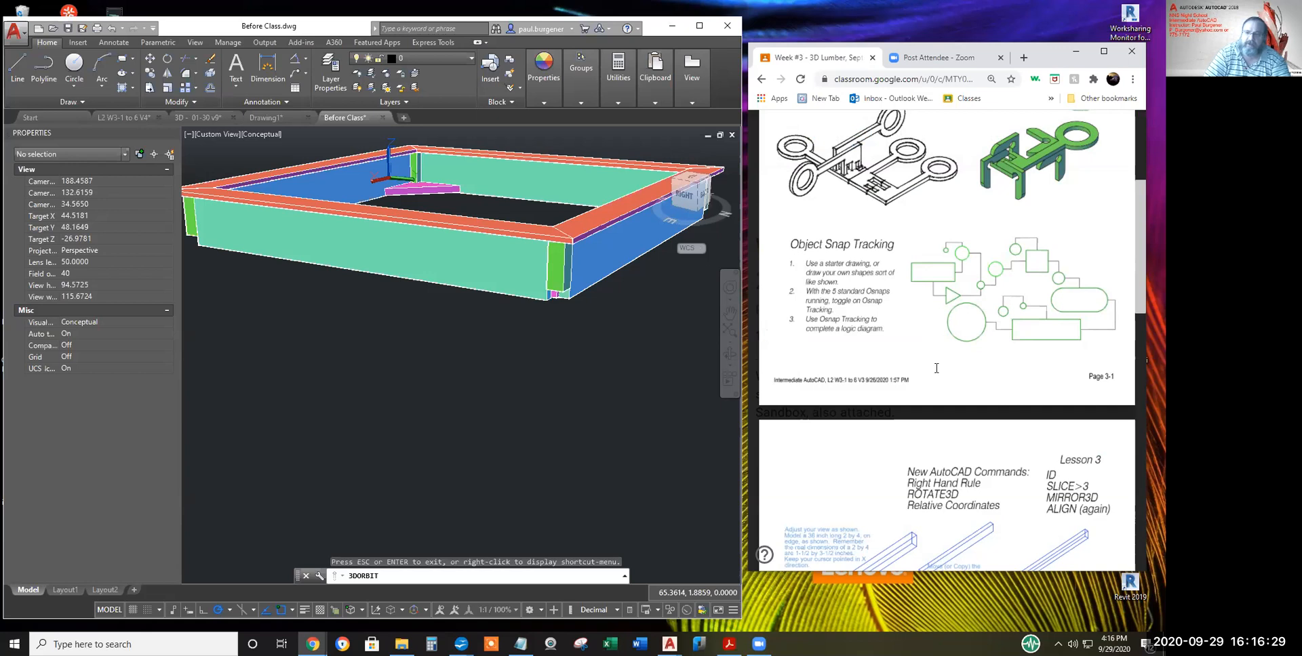
pyautogui.scroll(-6, 947, 340)
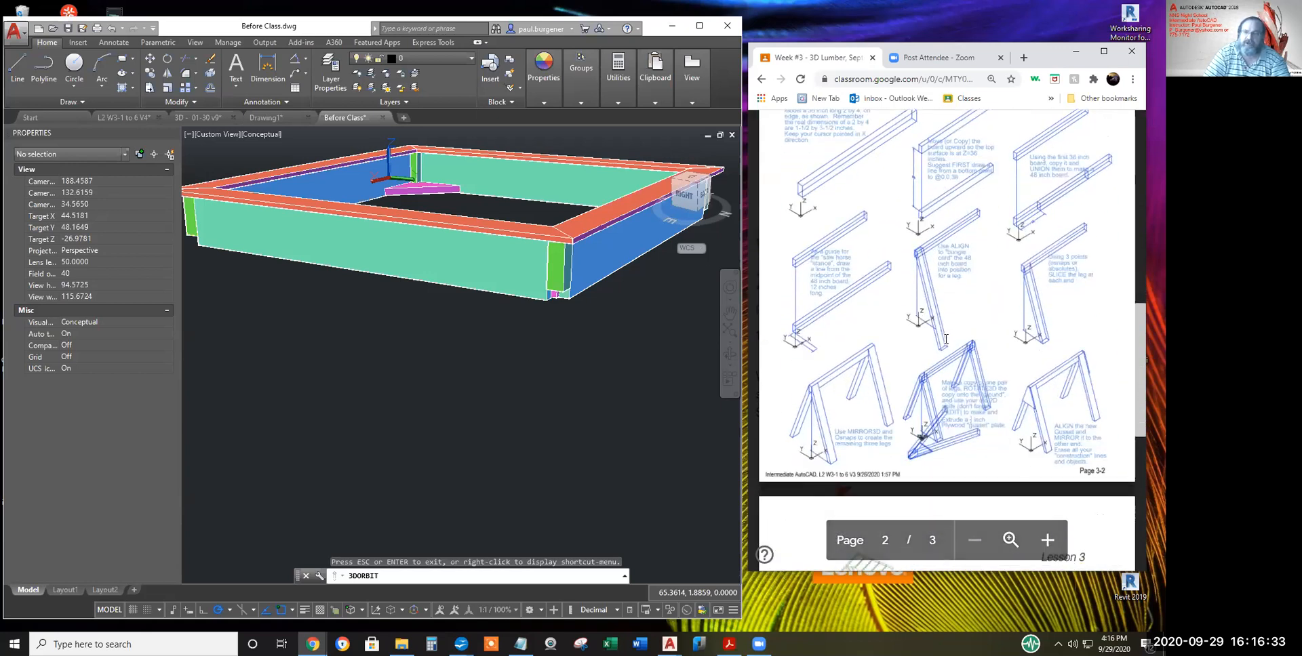
pyautogui.scroll(-1, 947, 339)
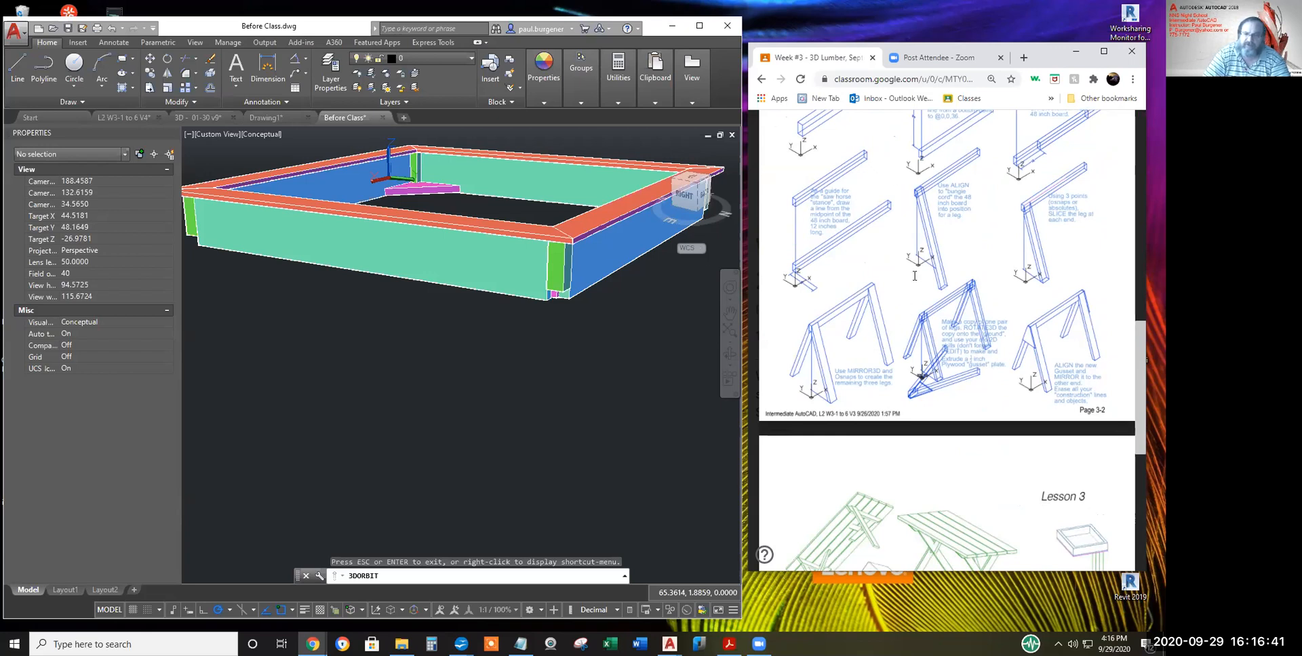
pyautogui.scroll(-1, 911, 303)
pyautogui.scroll(-5, 911, 303)
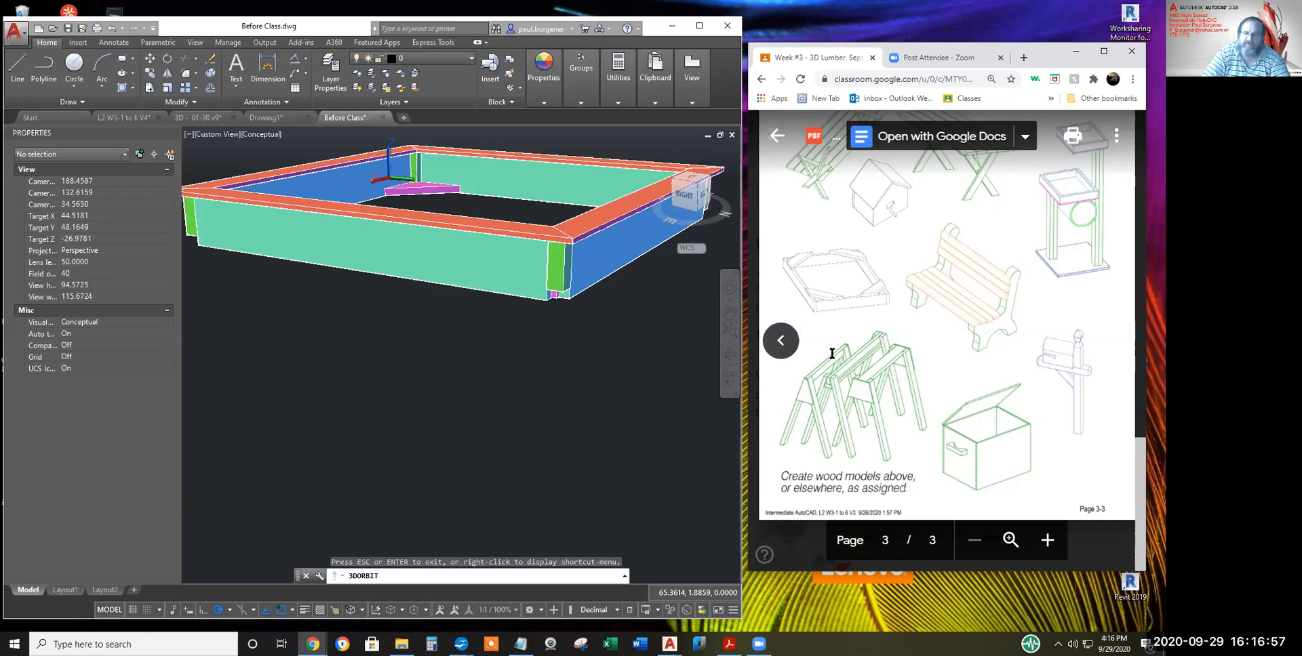
# - Go back to page 3-2 and review its new AutoCAD commands and the sawhorse leg and gusset steps
pyautogui.scroll(10, 966, 312)
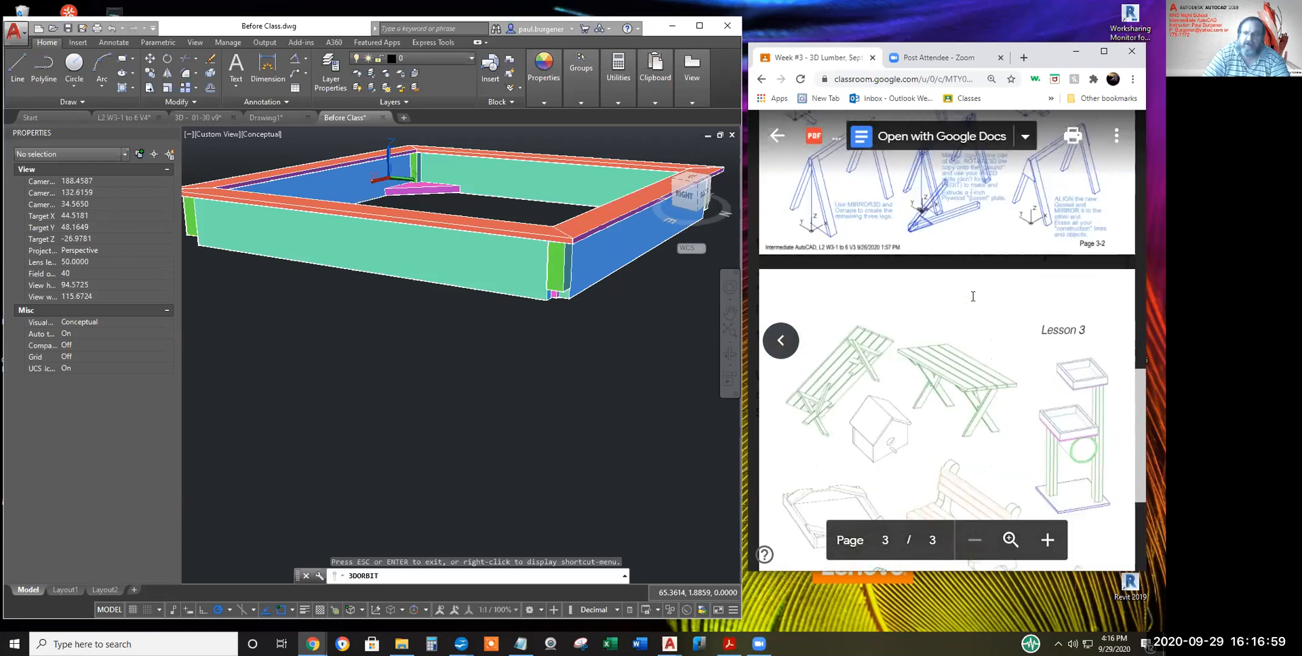
pyautogui.scroll(3, 969, 296)
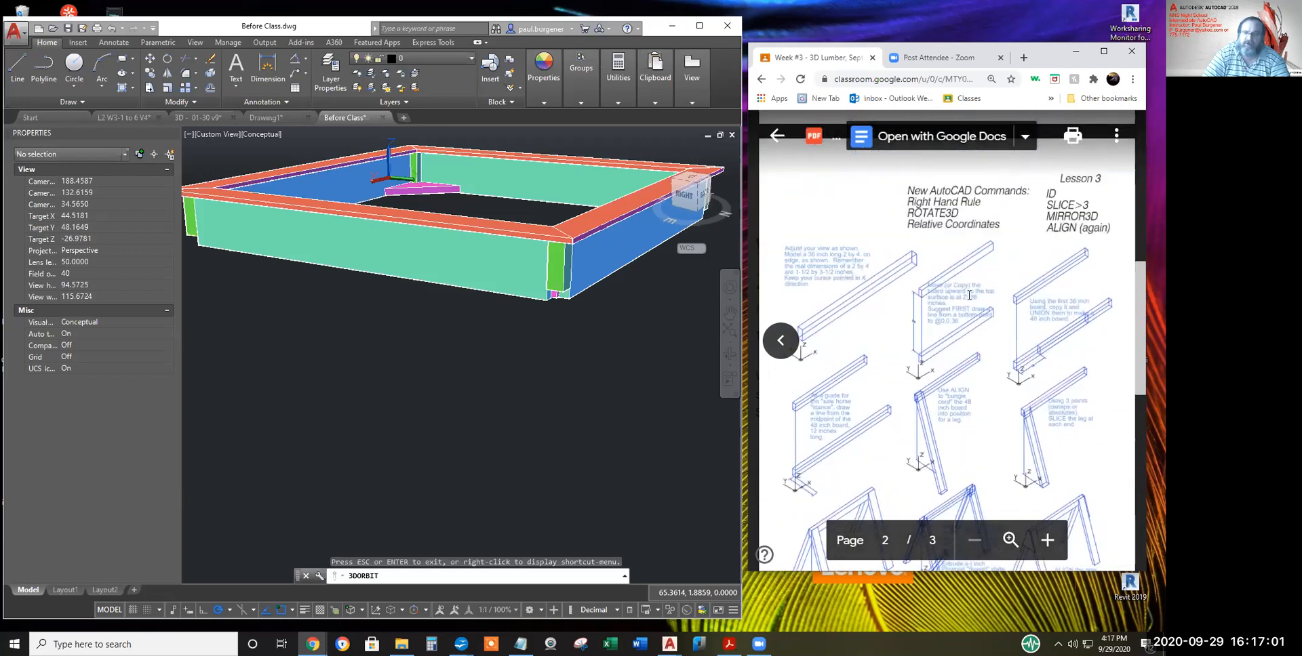
pyautogui.scroll(-3, 963, 276)
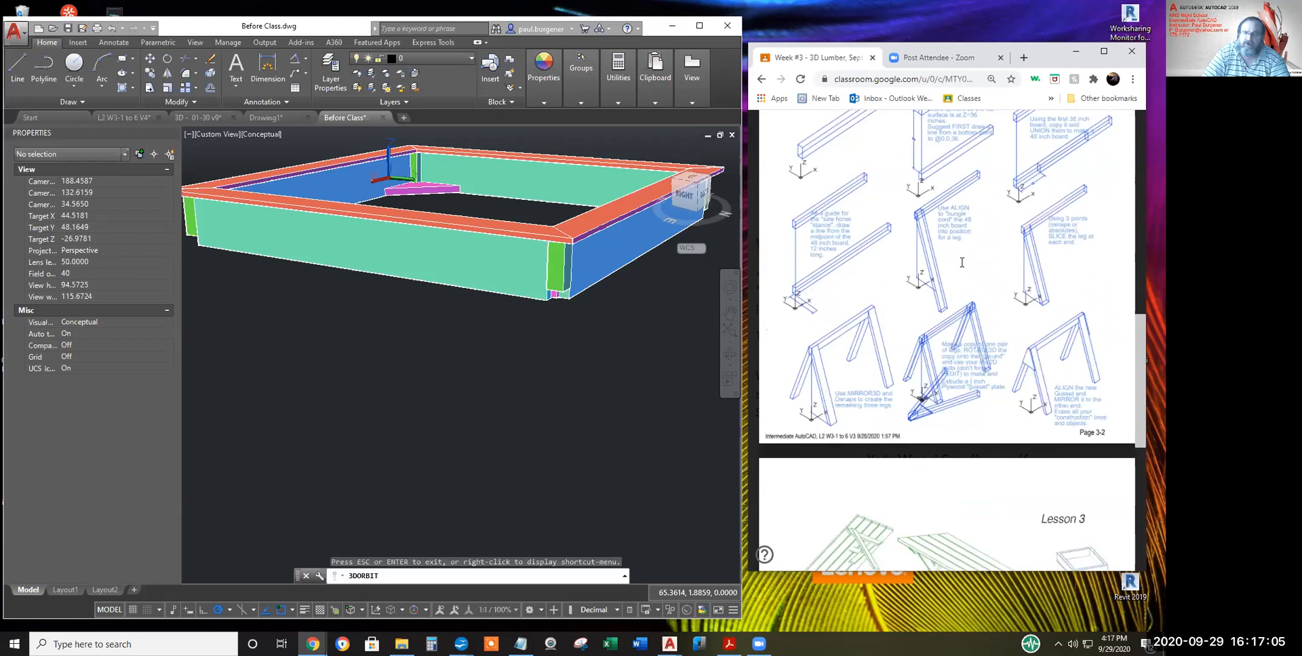
pyautogui.scroll(1, 961, 259)
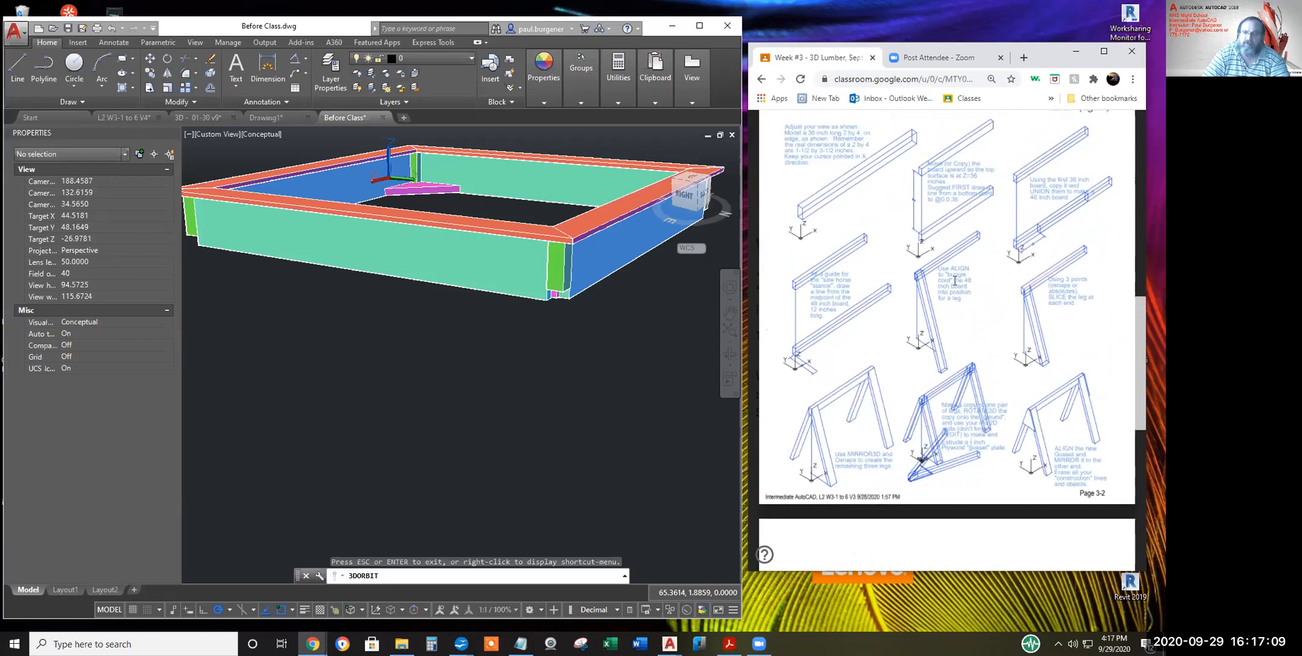
pyautogui.scroll(-2, 955, 280)
pyautogui.scroll(2, 881, 312)
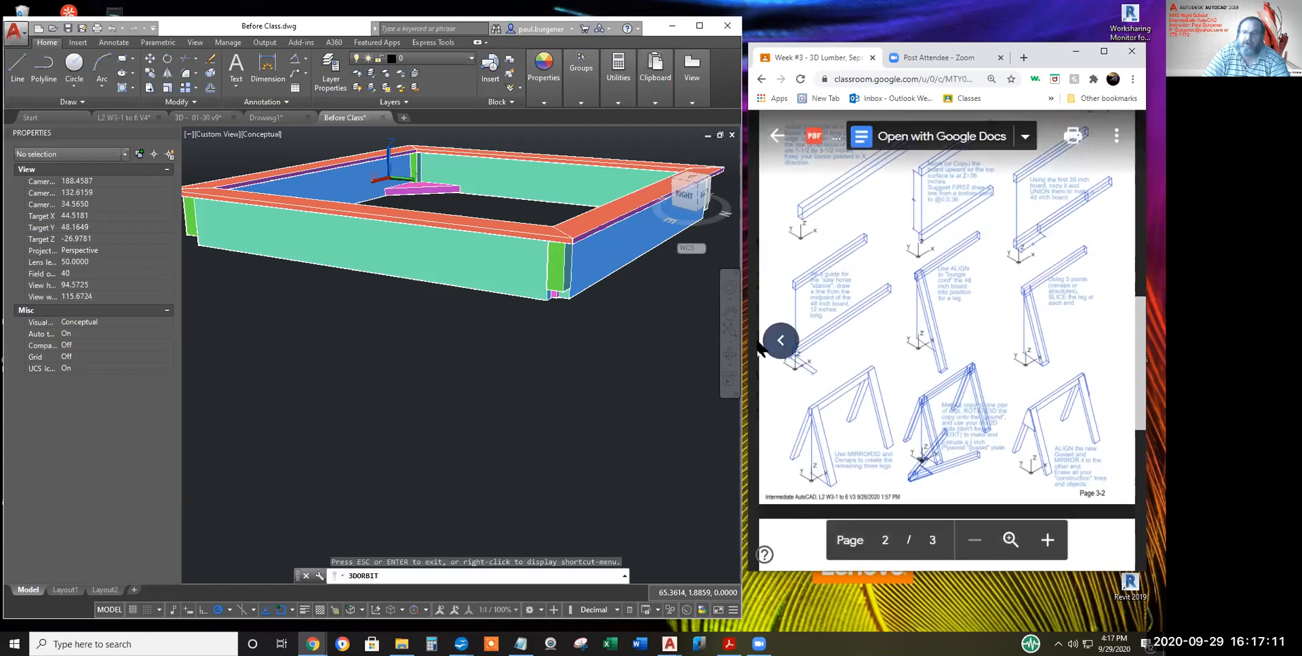
# - Return to the Sandbox plan's corner brace detail and orbit the sandbox model to see the whole frame from above
pyautogui.click(779, 343)
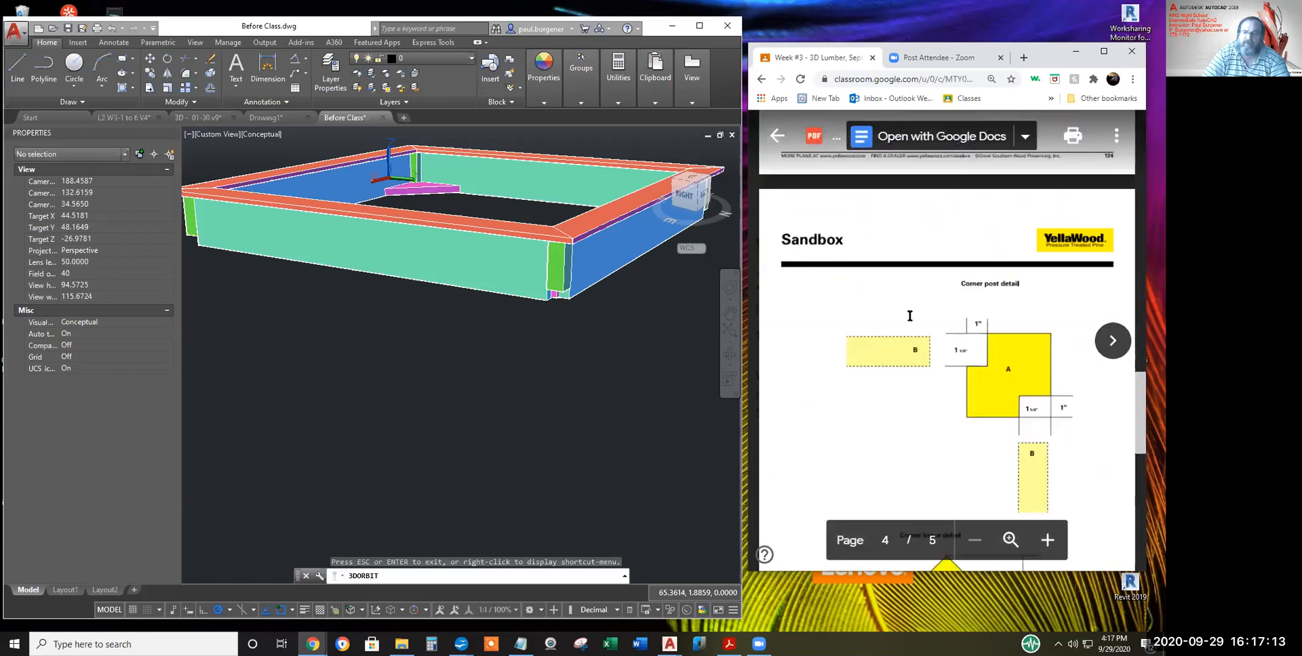
pyautogui.scroll(-3, 911, 317)
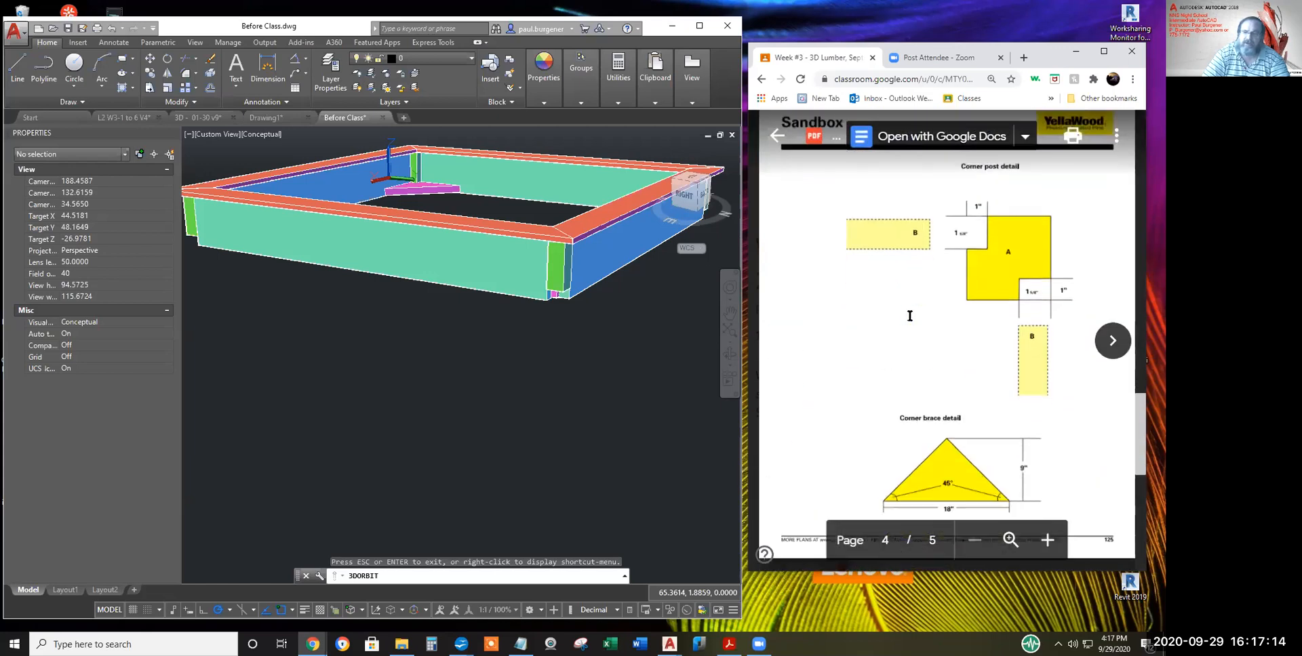
pyautogui.click(502, 258)
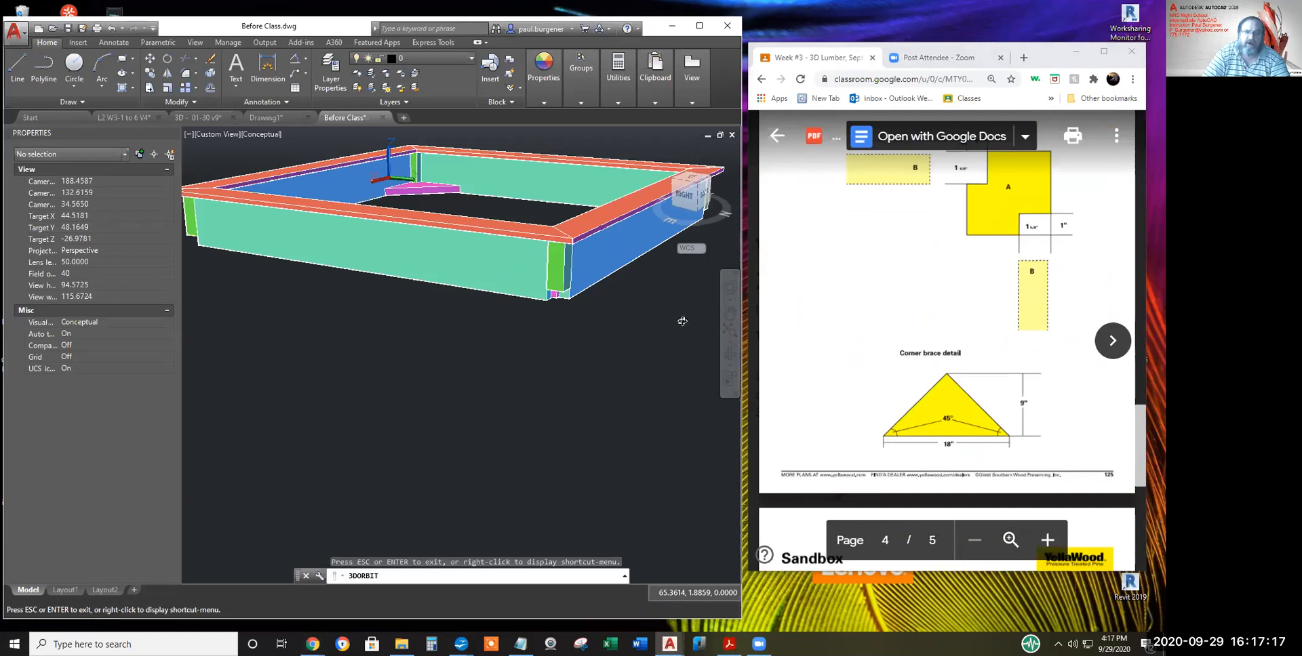
pyautogui.moveTo(558, 266); pyautogui.dragTo(529, 274)
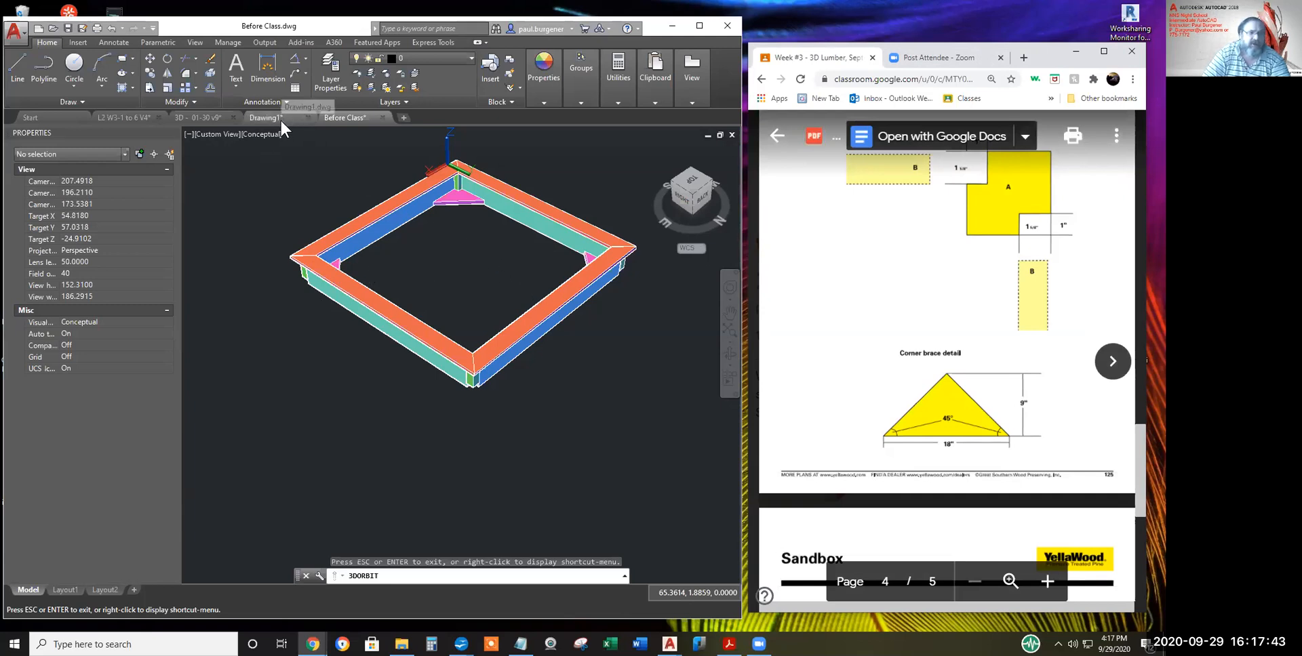
# - Switch to Drawing1 and examine the dimensioned 2D parts 31 and 15, including their circular holes, up close
pyautogui.moveTo(279, 120)
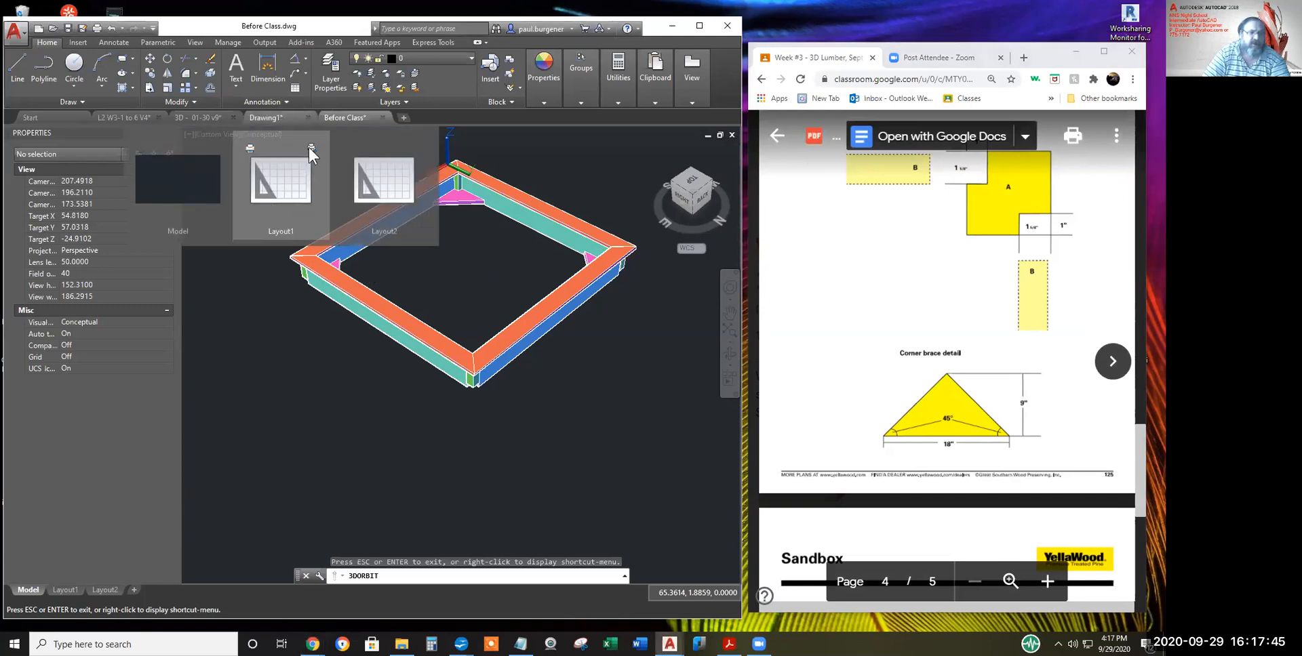
pyautogui.click(275, 115)
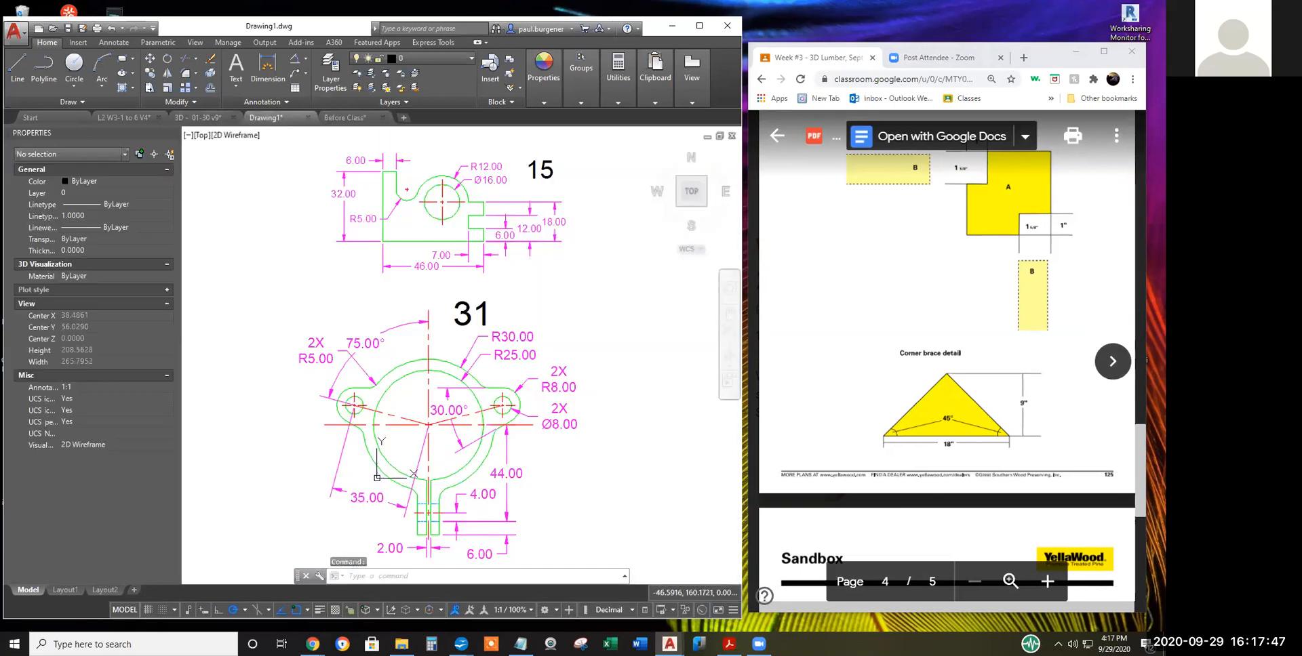
pyautogui.scroll(-2, 473, 315)
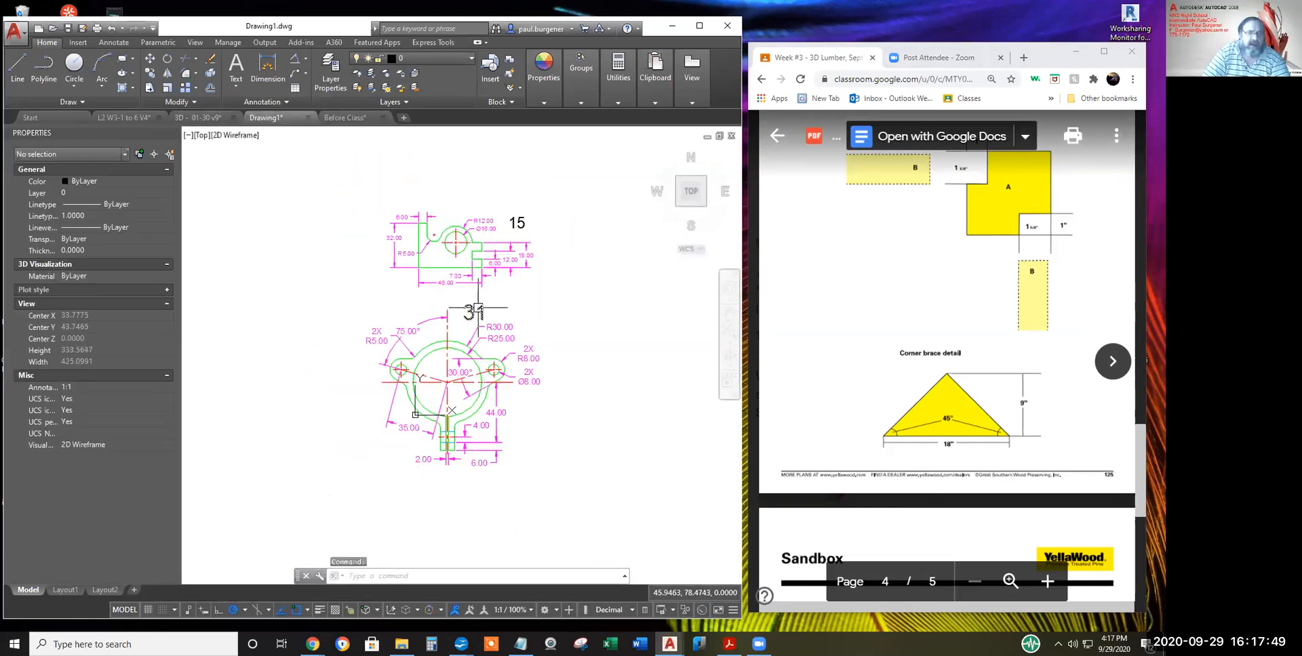
pyautogui.scroll(2, 448, 352)
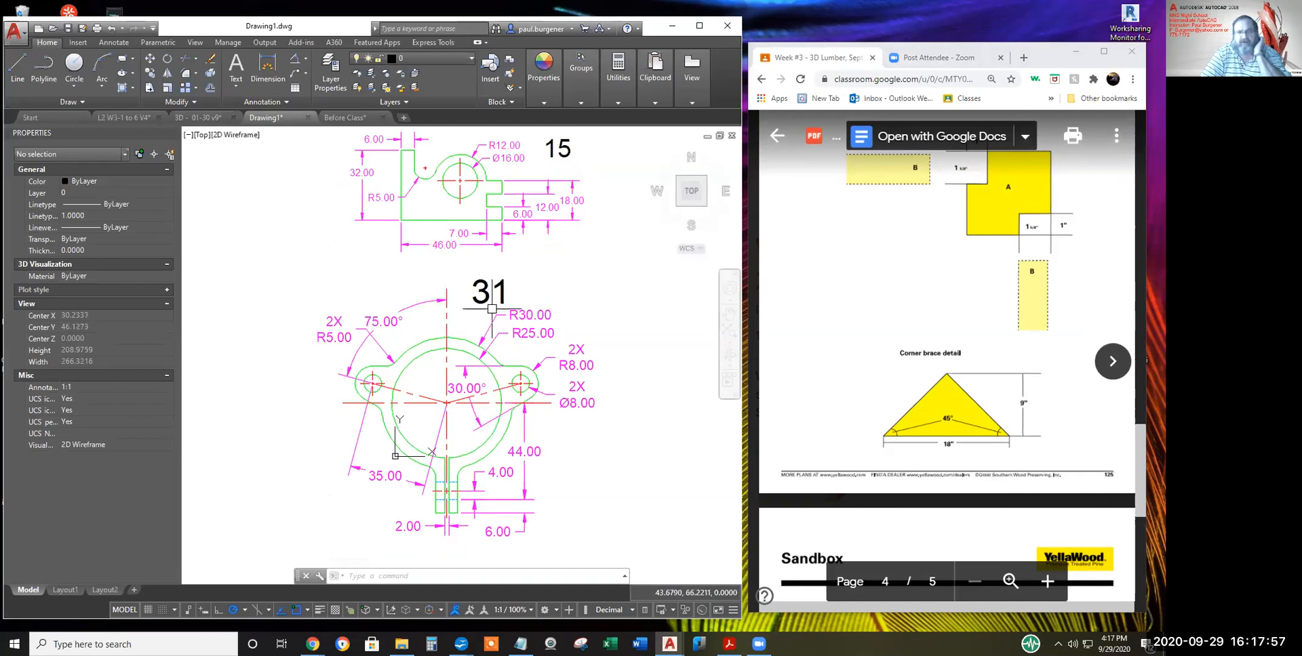
pyautogui.moveTo(497, 292)
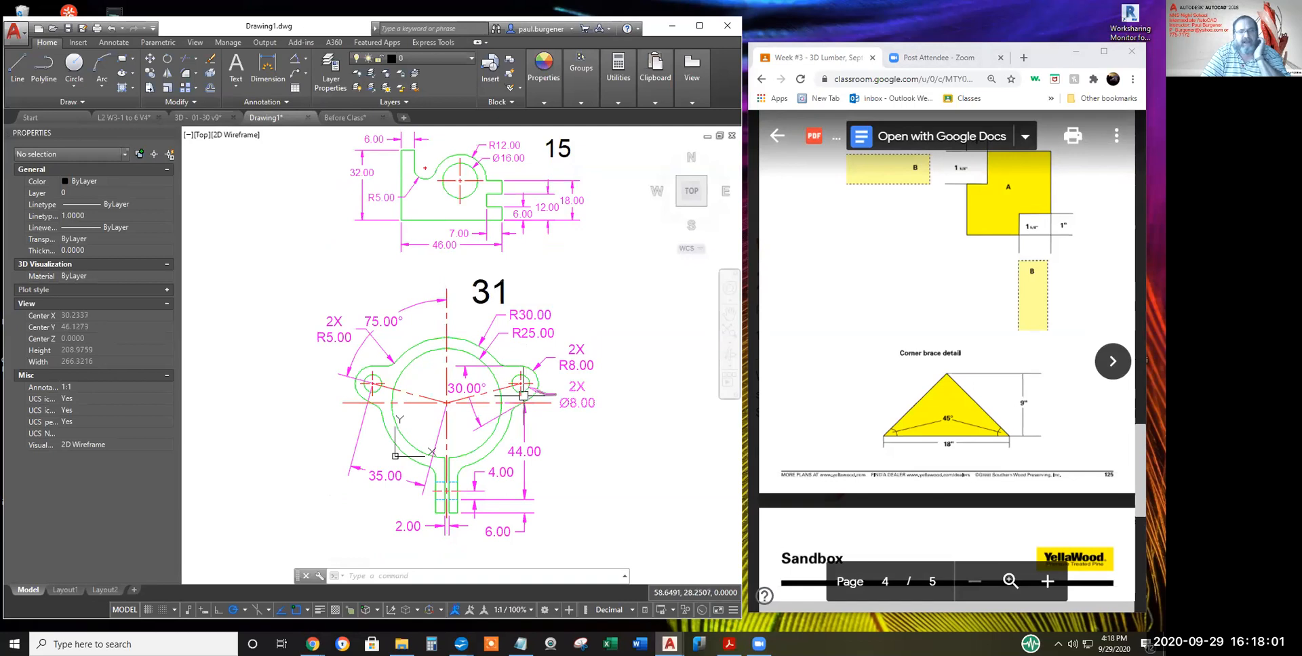
pyautogui.scroll(6, 522, 390)
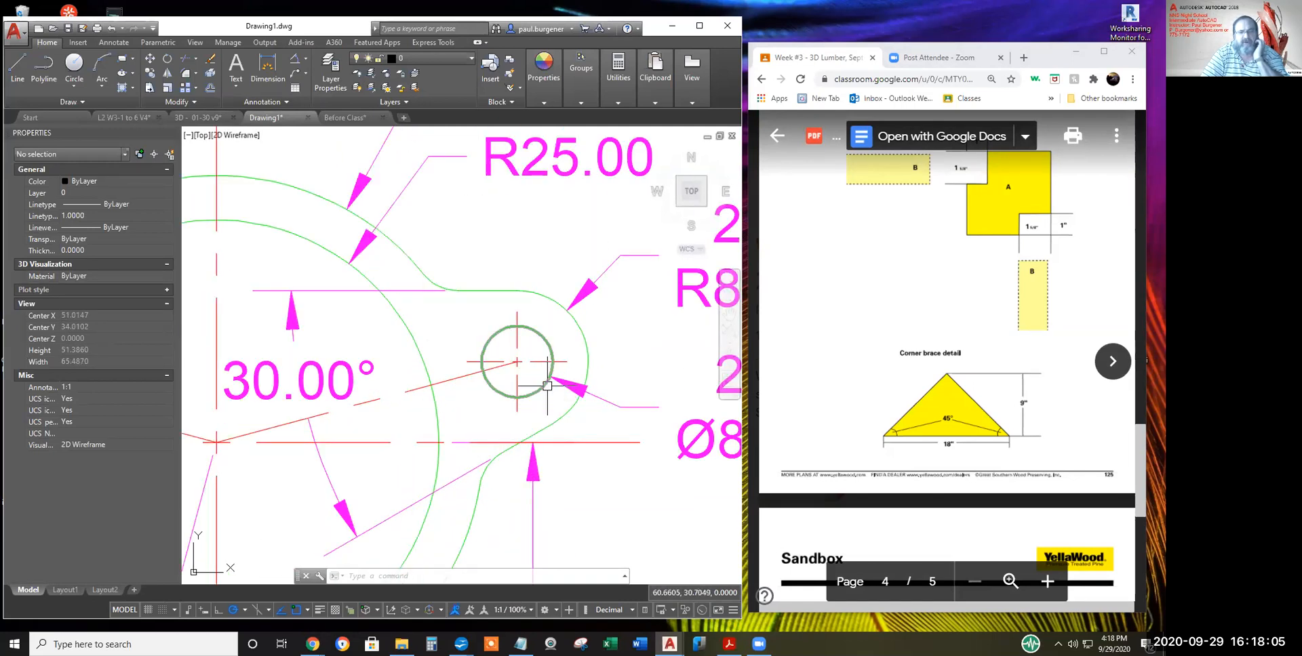
pyautogui.scroll(-6, 547, 381)
pyautogui.moveTo(546, 381); pyautogui.dragTo(546, 441, button='middle')
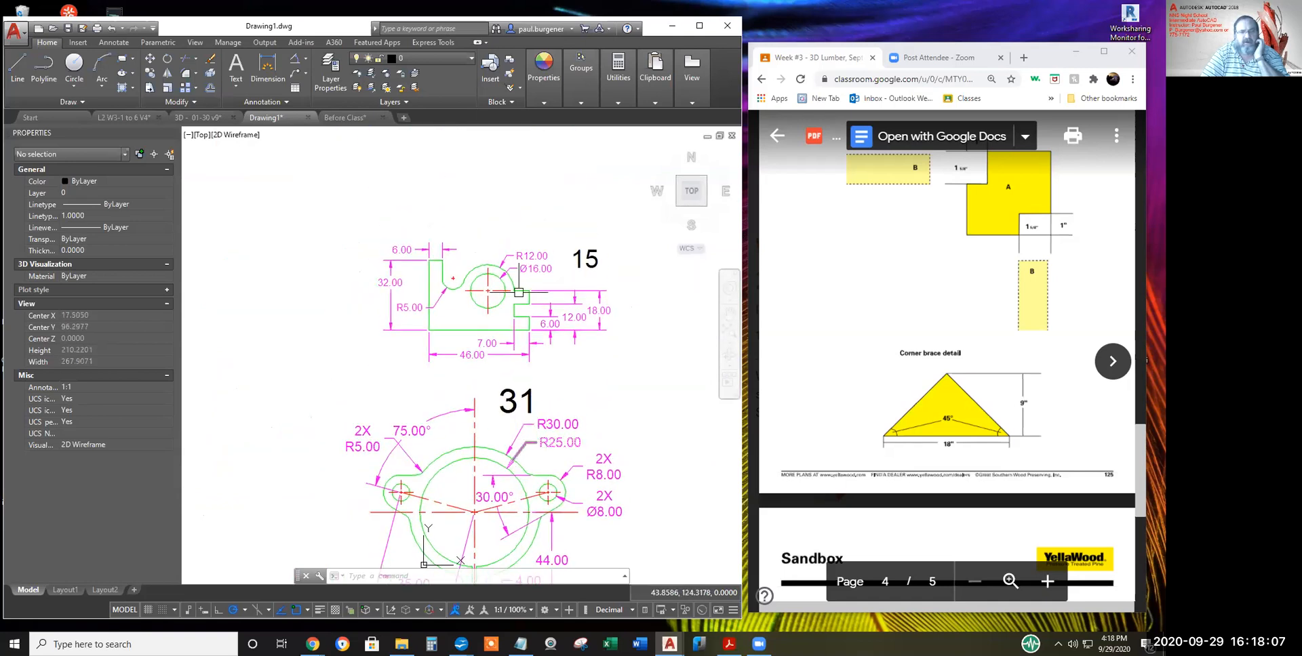
pyautogui.scroll(4, 498, 308)
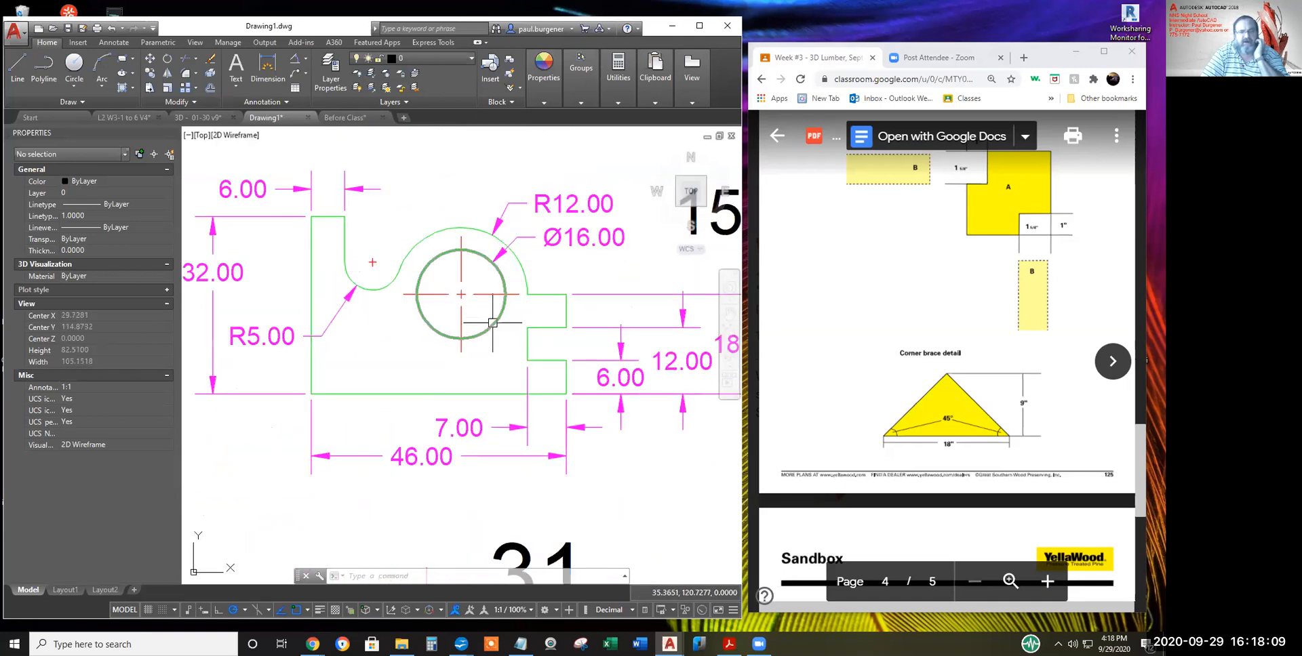
# - Orbit the 2D practice drawings into a tilted 3D view and examine part 15 up close
pyautogui.scroll(-2, 492, 332)
pyautogui.scroll(1, 494, 349)
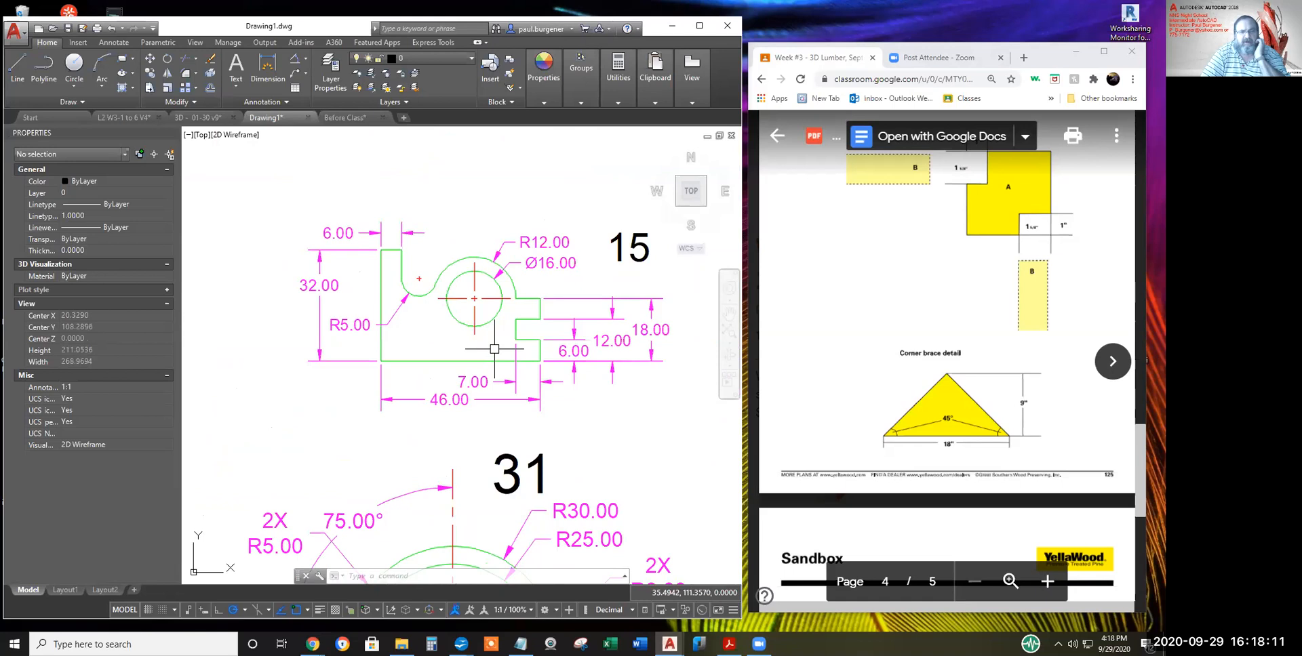
pyautogui.scroll(-2, 494, 349)
pyautogui.moveTo(494, 349); pyautogui.dragTo(492, 282, button='middle')
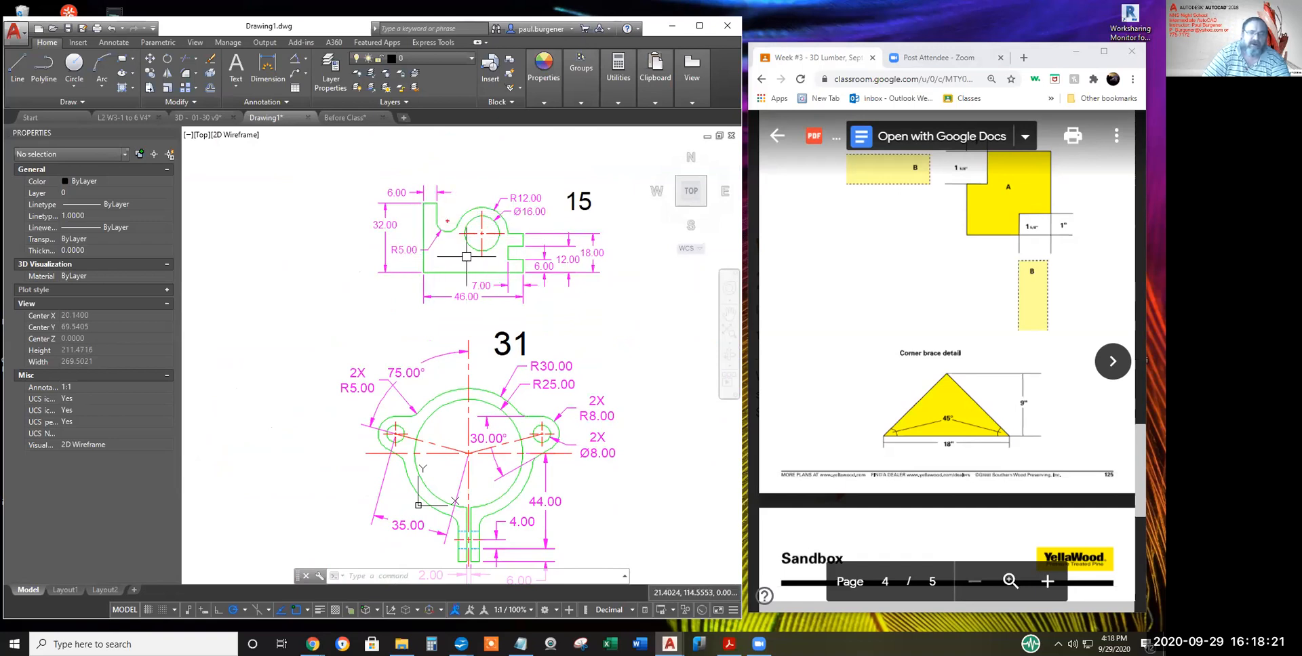
pyautogui.click(730, 356)
pyautogui.moveTo(498, 301)
pyautogui.mouseDown()
pyautogui.moveTo(535, 226)
pyautogui.moveTo(578, 212)
pyautogui.moveTo(545, 233)
pyautogui.mouseUp()
pyautogui.moveTo(380, 288); pyautogui.dragTo(383, 286)
pyautogui.scroll(3, 364, 302)
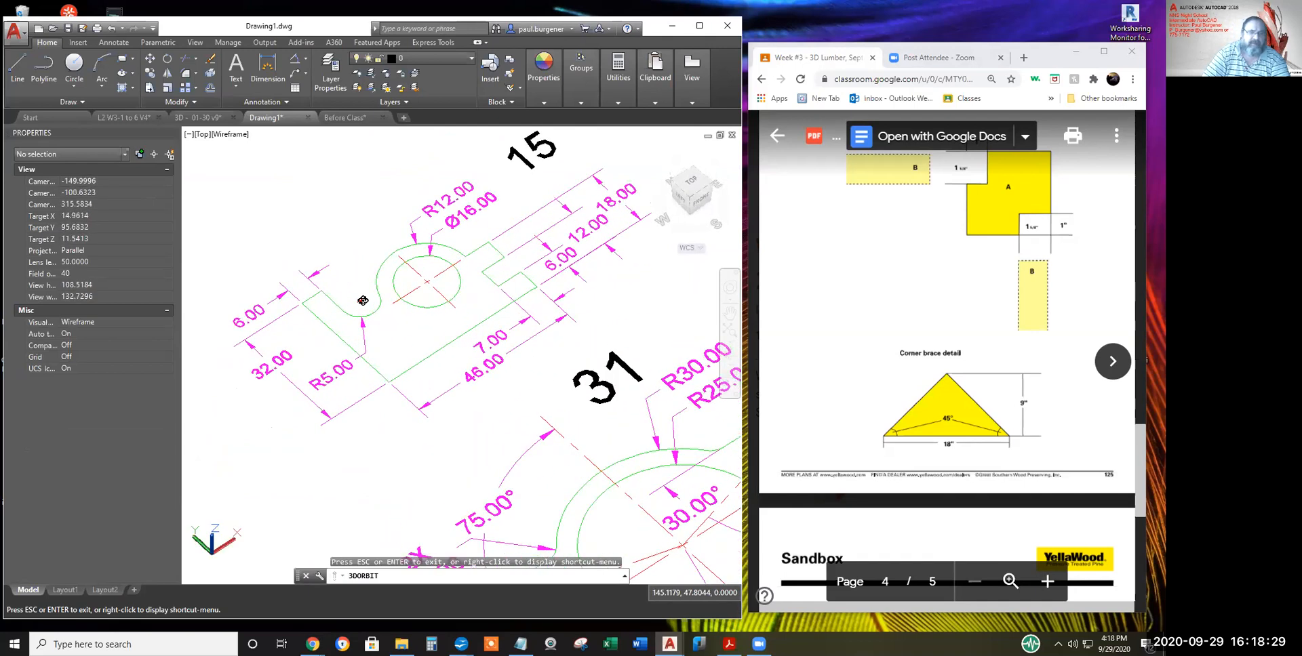
pyautogui.scroll(1, 359, 295)
pyautogui.moveTo(386, 302); pyautogui.dragTo(434, 359, button='middle')
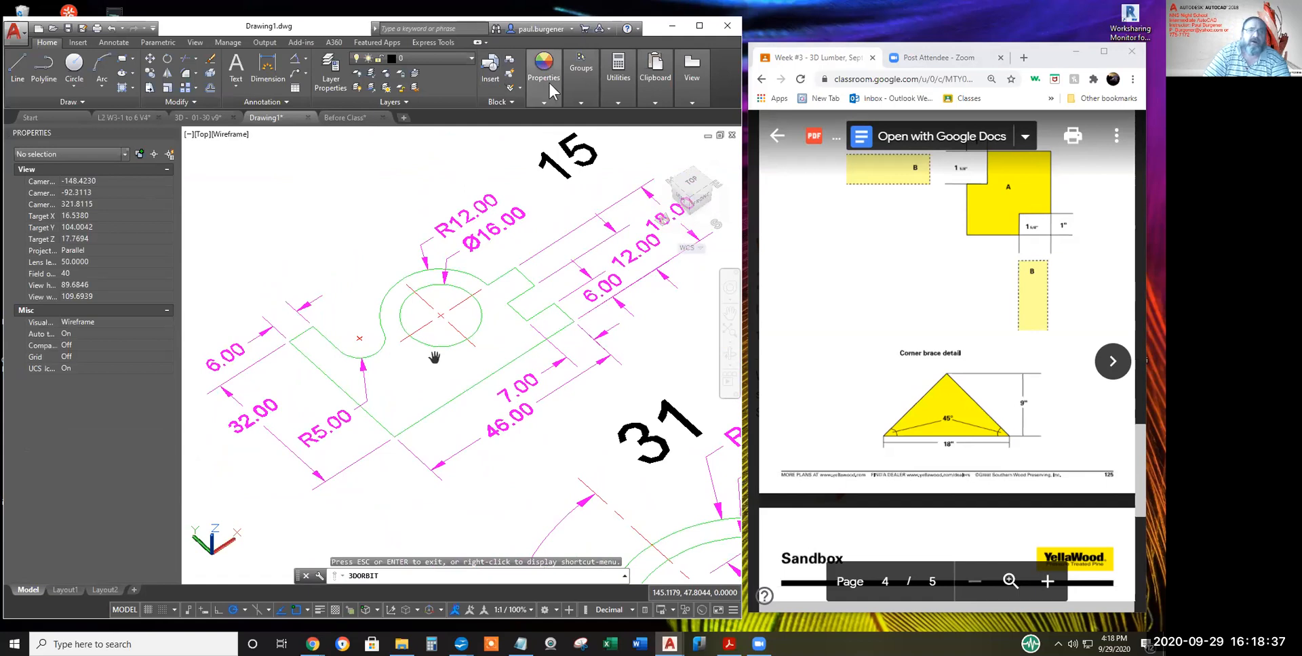
# - Freeze the Center, CenterX2, Defpoints, Dim and Hidden2 layers so only part 15's object geometry is displayed
pyautogui.moveTo(619, 94)
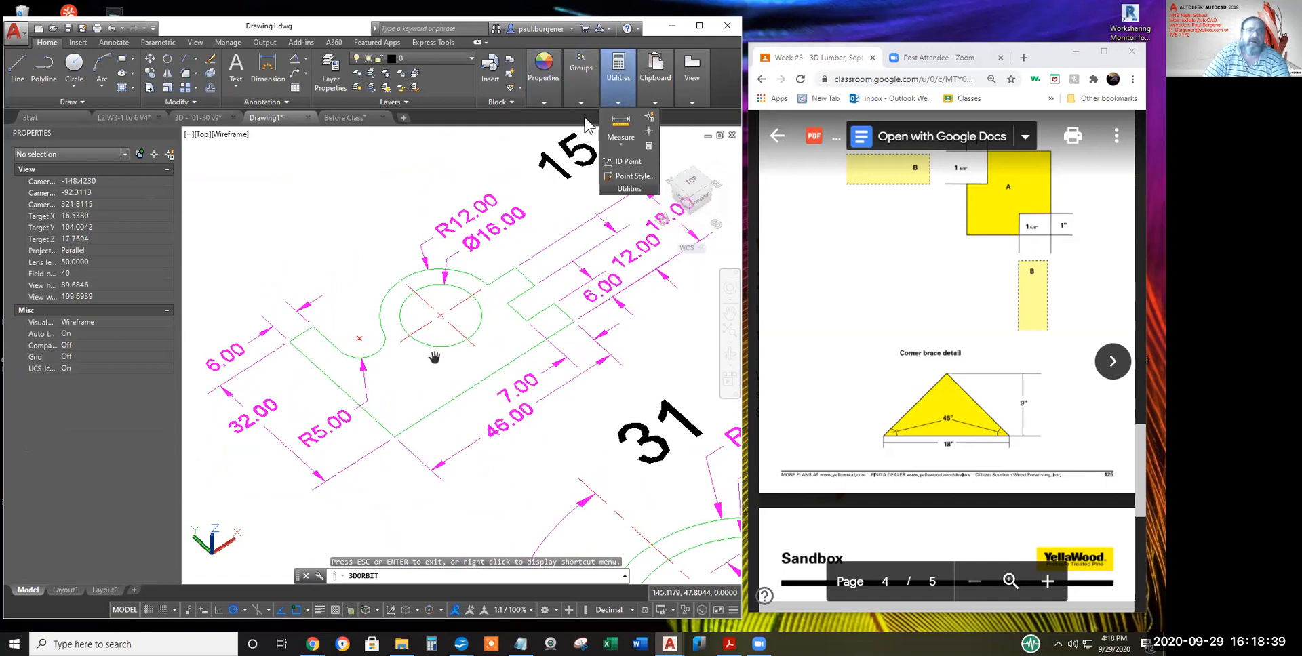
pyautogui.click(329, 77)
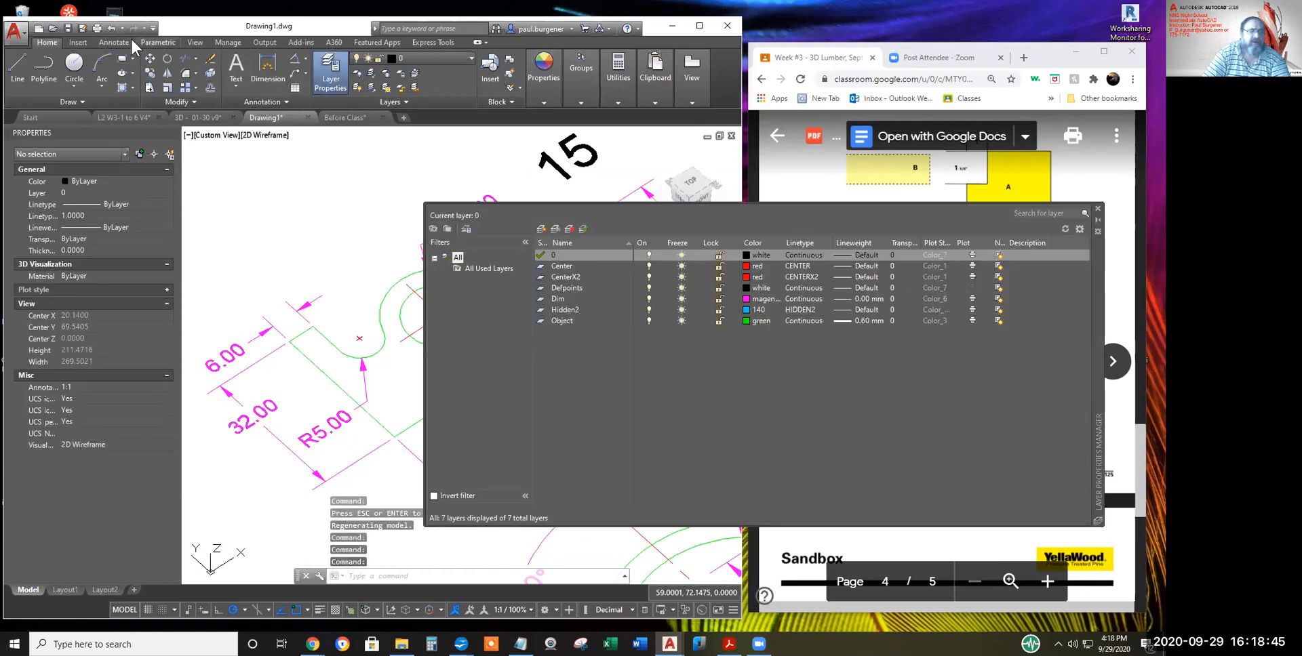
pyautogui.click(682, 266)
pyautogui.click(682, 276)
pyautogui.click(682, 288)
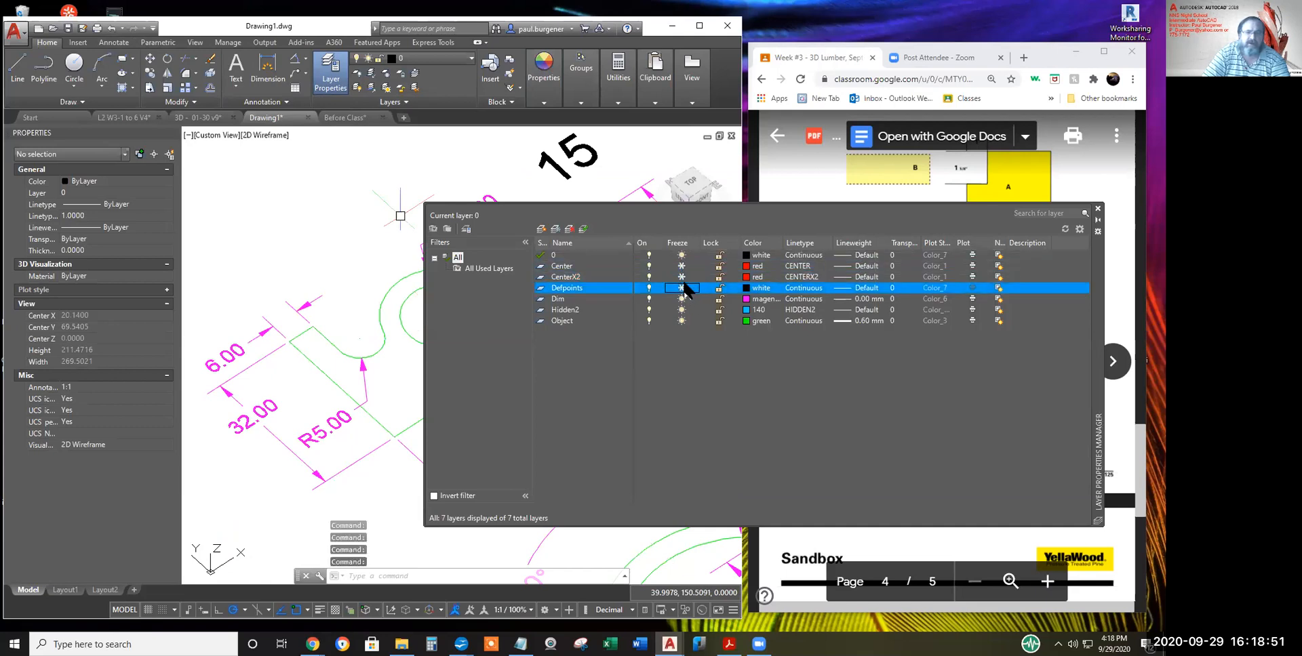
pyautogui.click(681, 299)
pyautogui.click(681, 309)
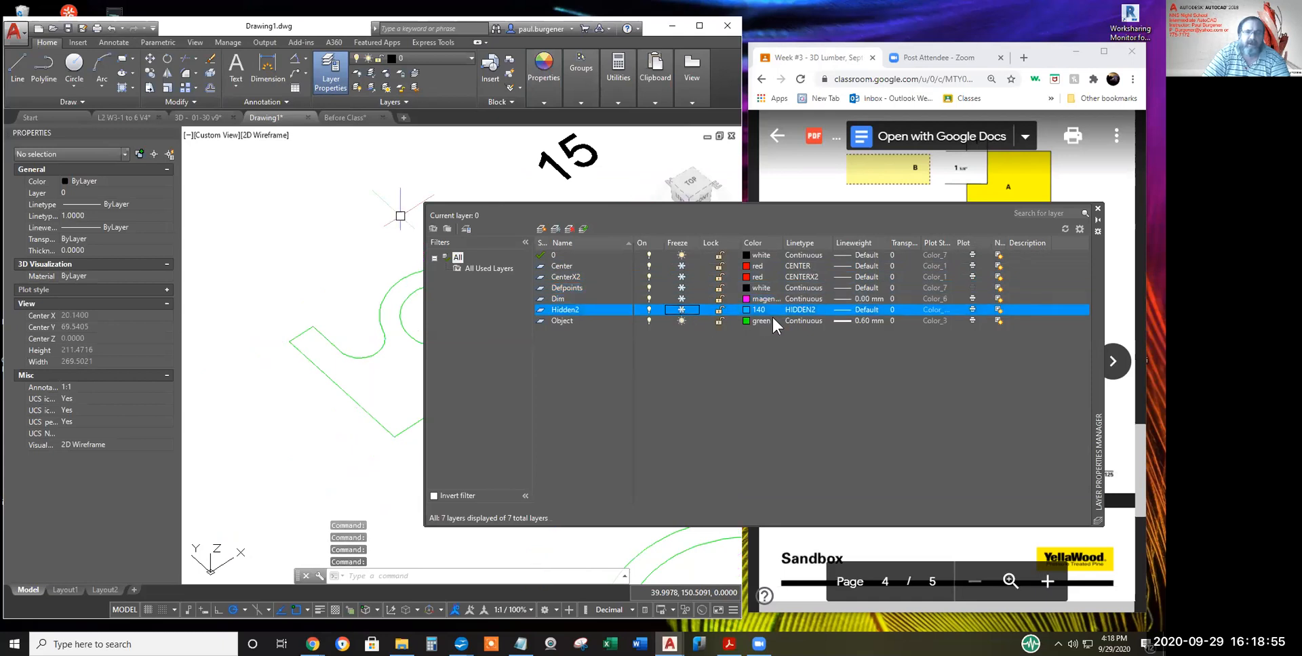
pyautogui.click(1100, 213)
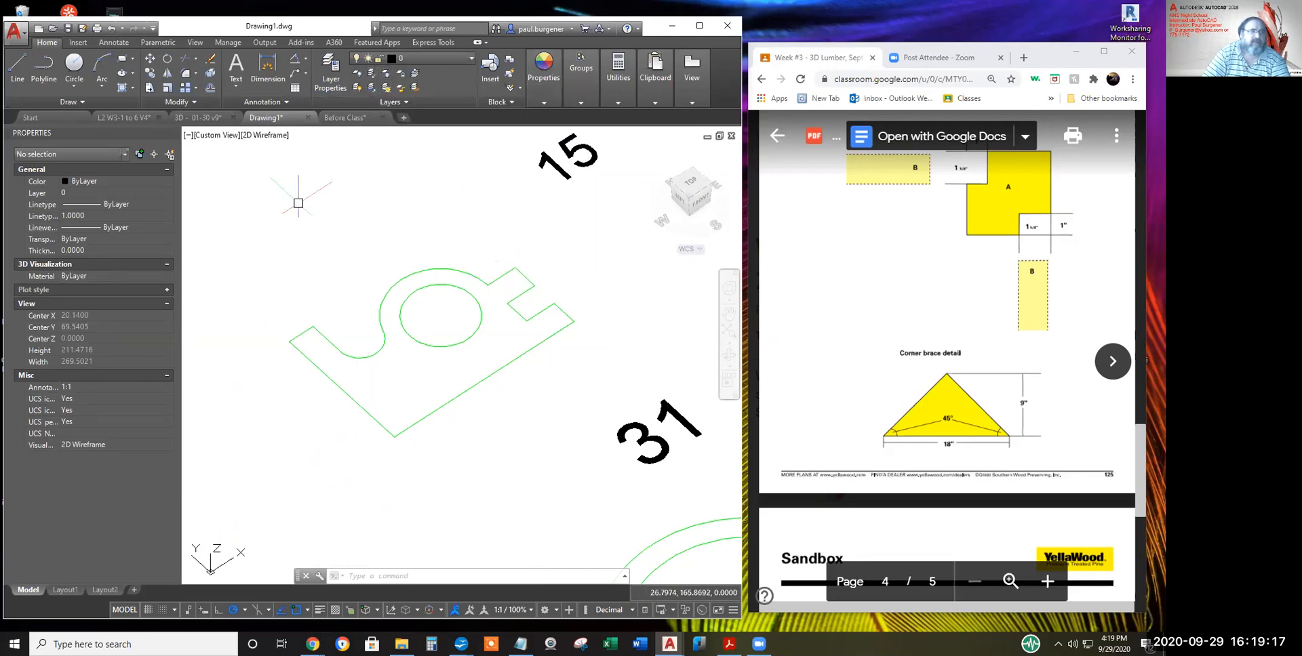
# - Review the list of available workspaces and the customization options of the Quick Access Toolbar
pyautogui.click(456, 610)
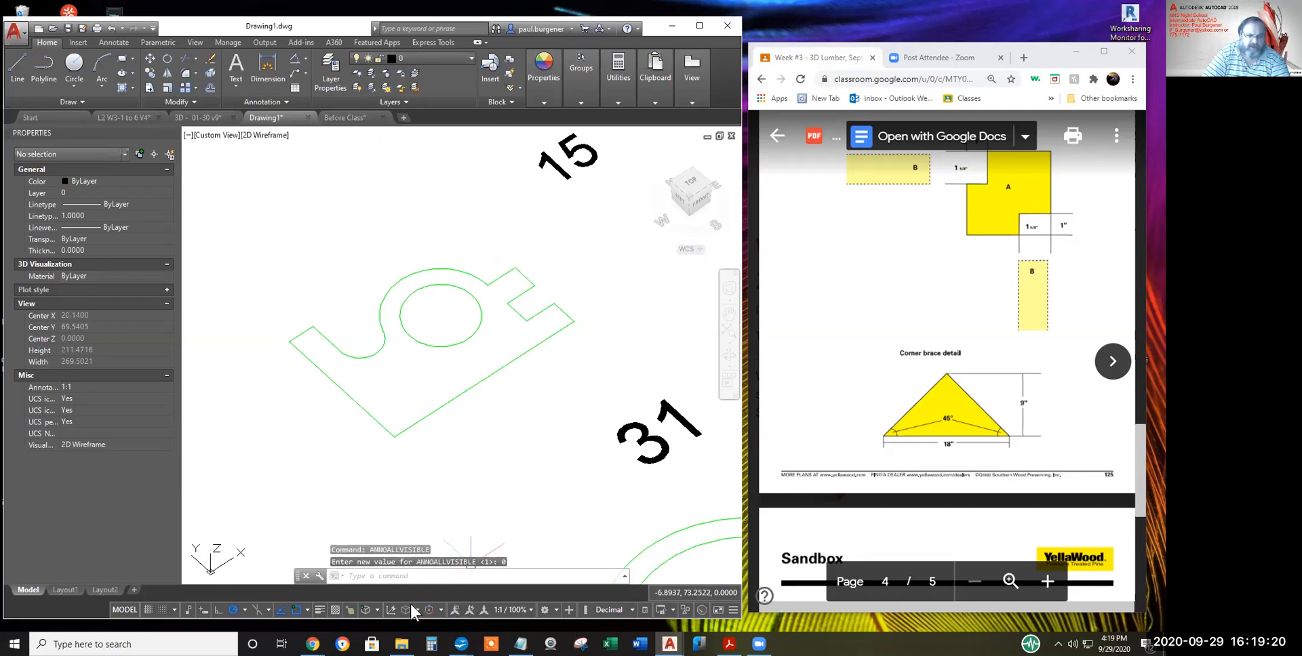
pyautogui.click(554, 608)
pyautogui.click(555, 608)
pyautogui.click(555, 607)
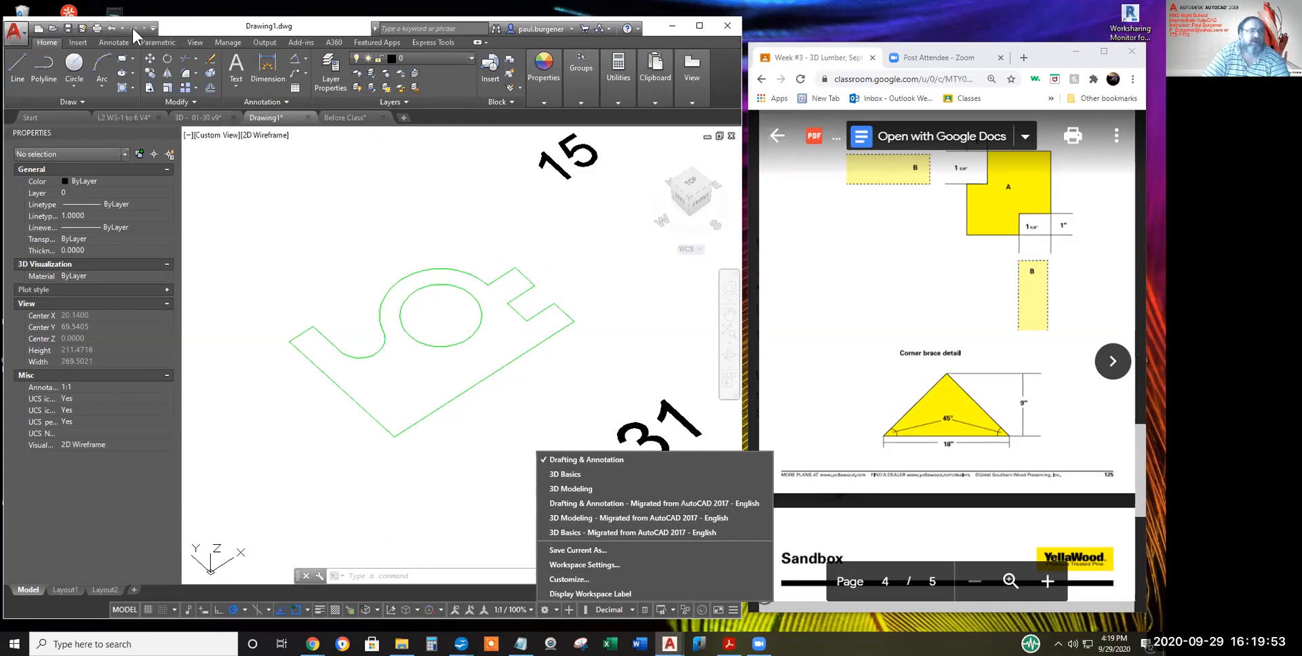
pyautogui.rightClick(169, 26)
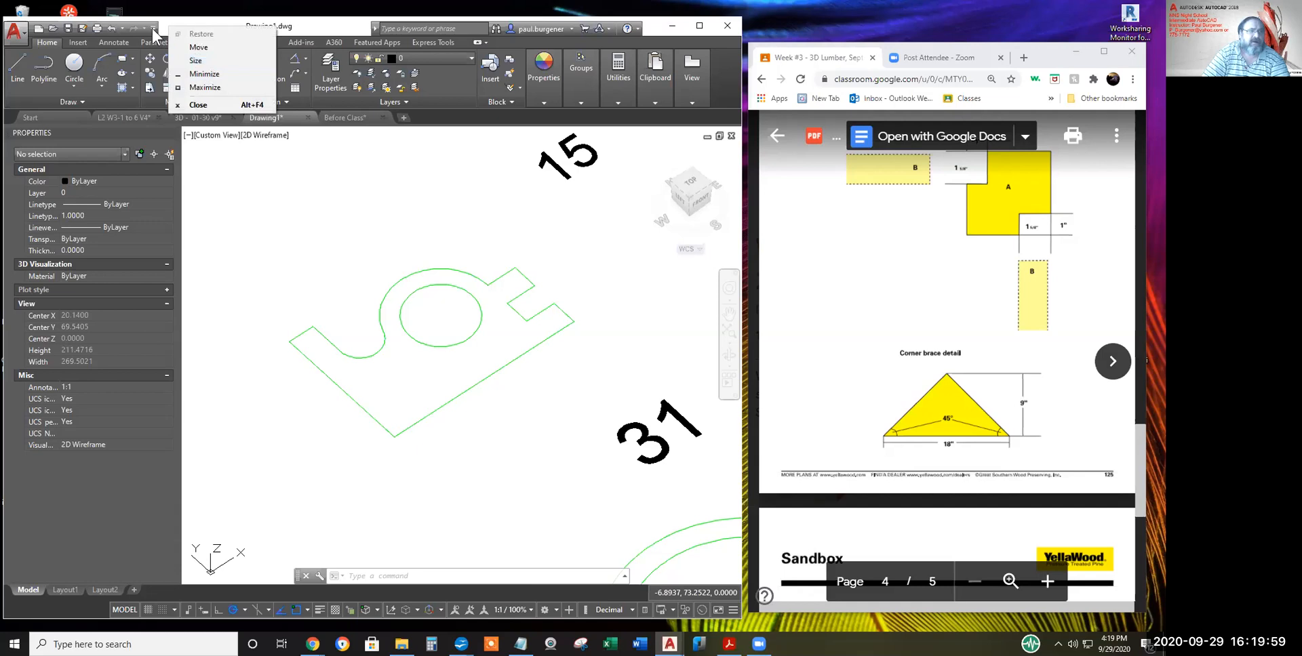
pyautogui.click(153, 27)
pyautogui.click(152, 28)
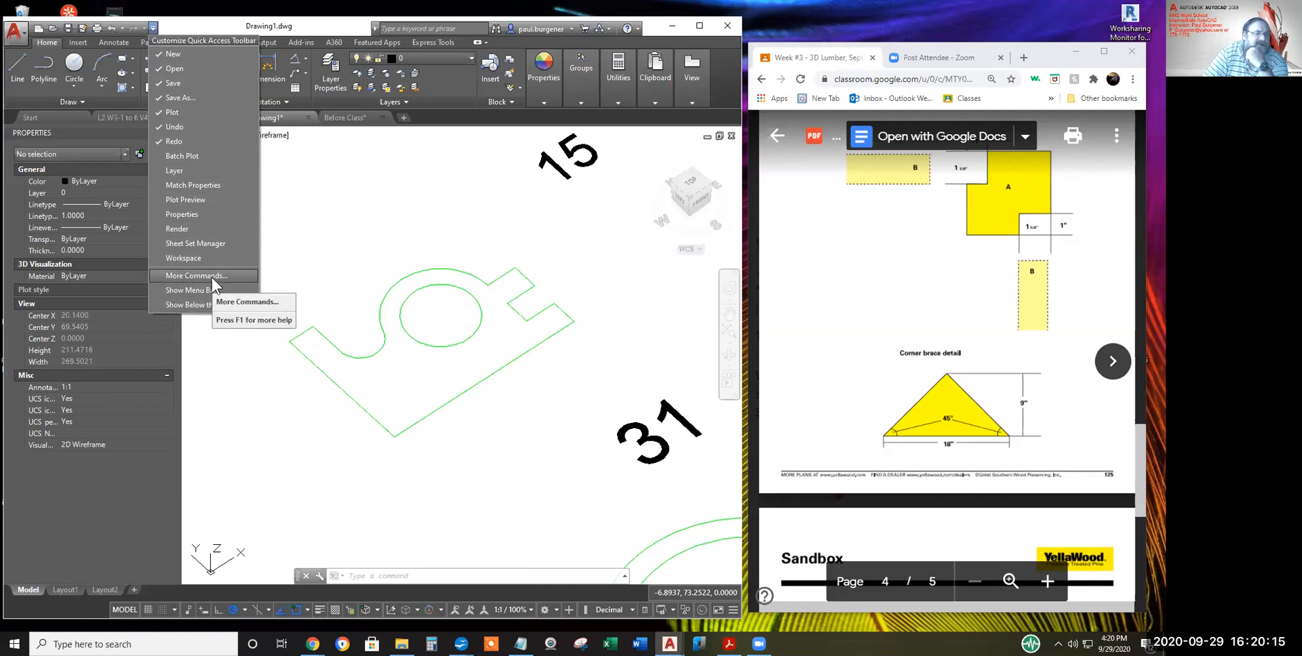
pyautogui.click(187, 26)
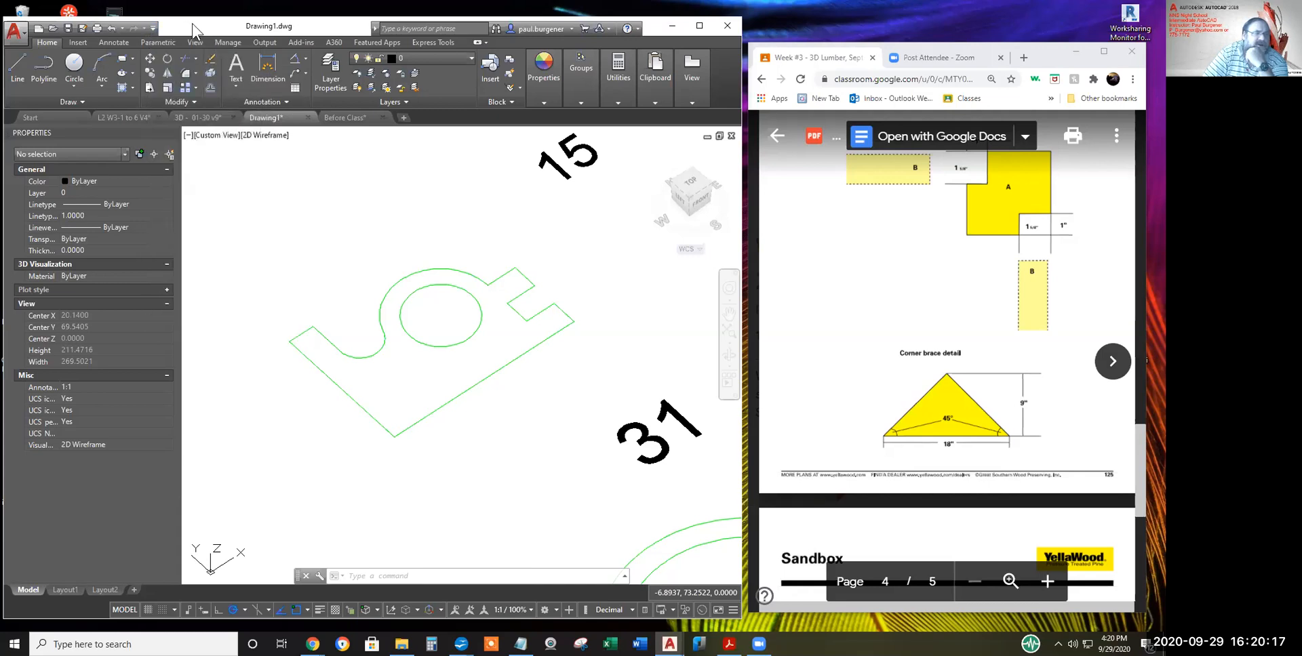
pyautogui.rightClick(193, 23)
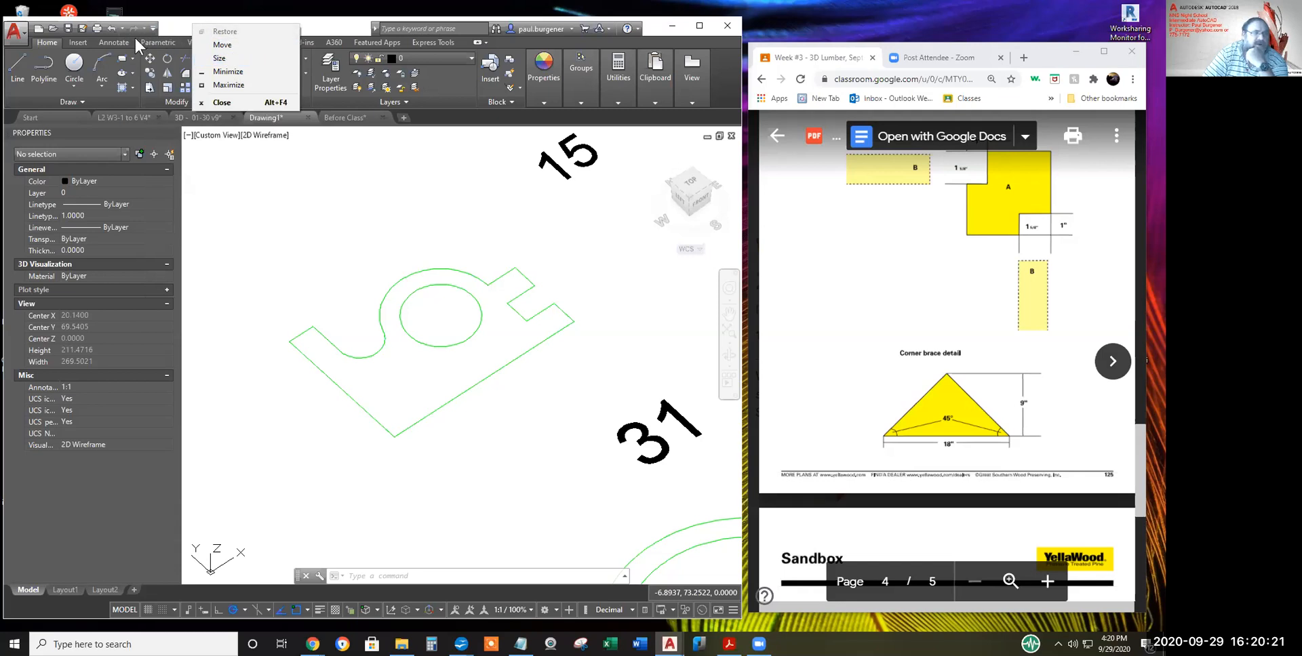
pyautogui.click(271, 181)
pyautogui.click(406, 258)
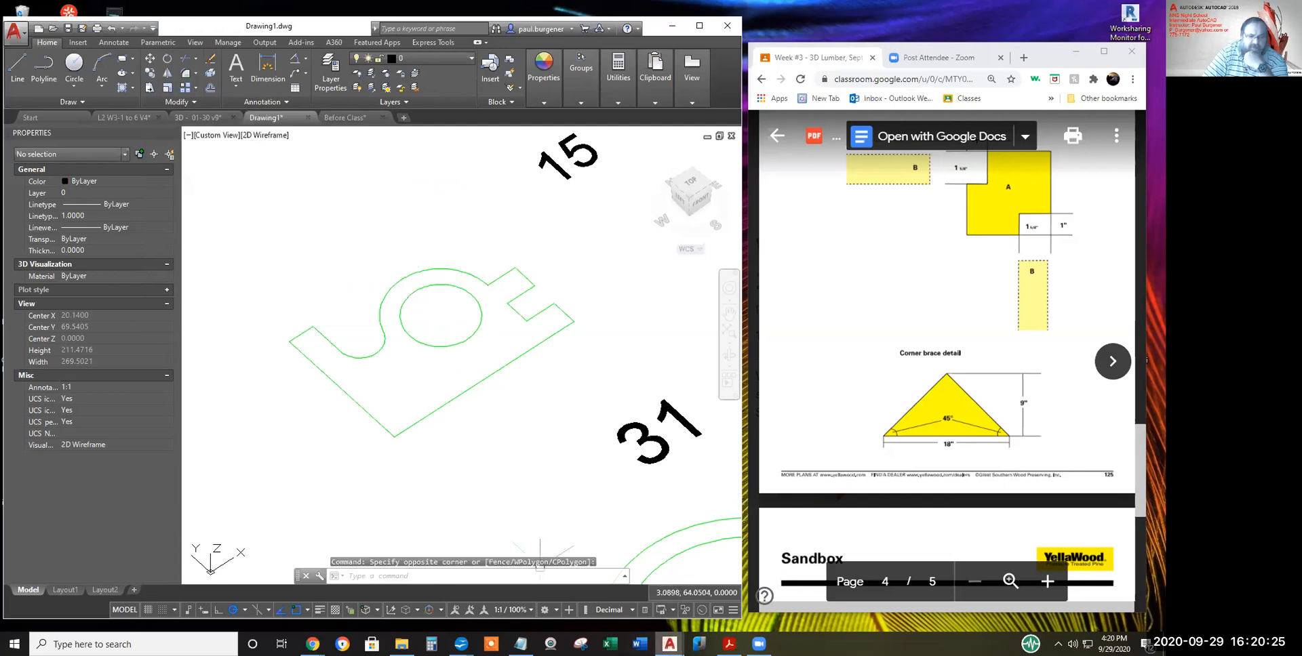
# - Switch the workspace from Drafting & Annotation to 3D Modeling
pyautogui.click(555, 607)
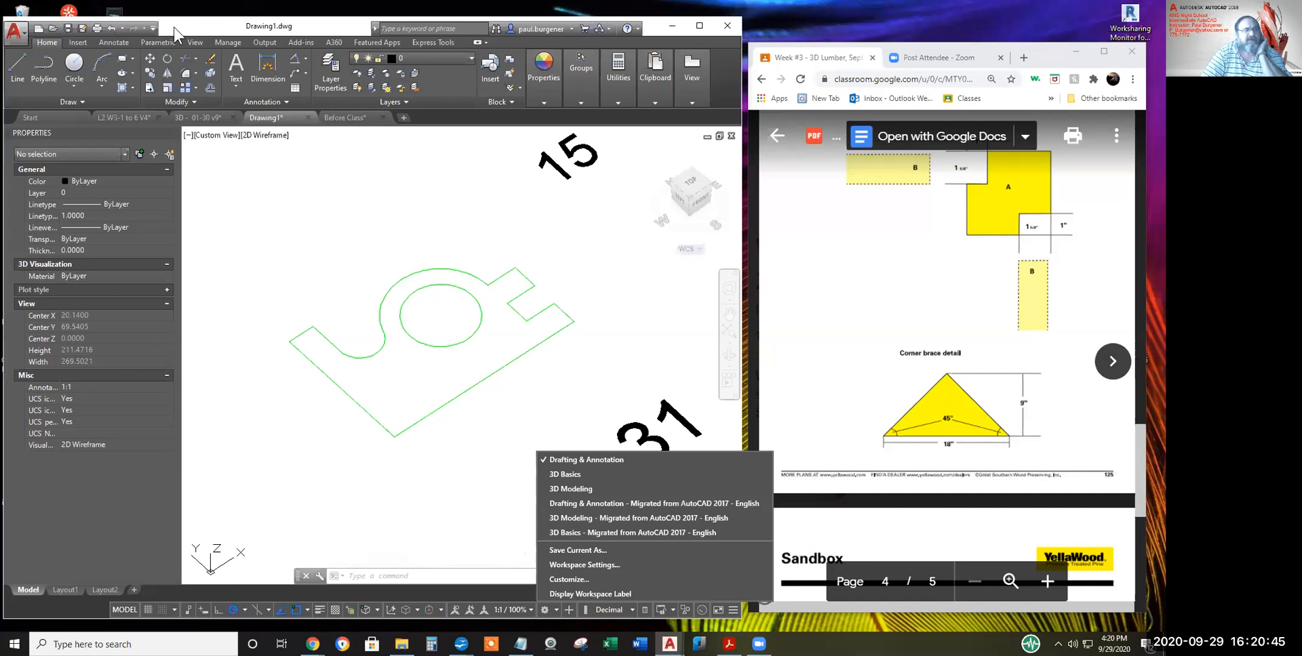
pyautogui.click(504, 524)
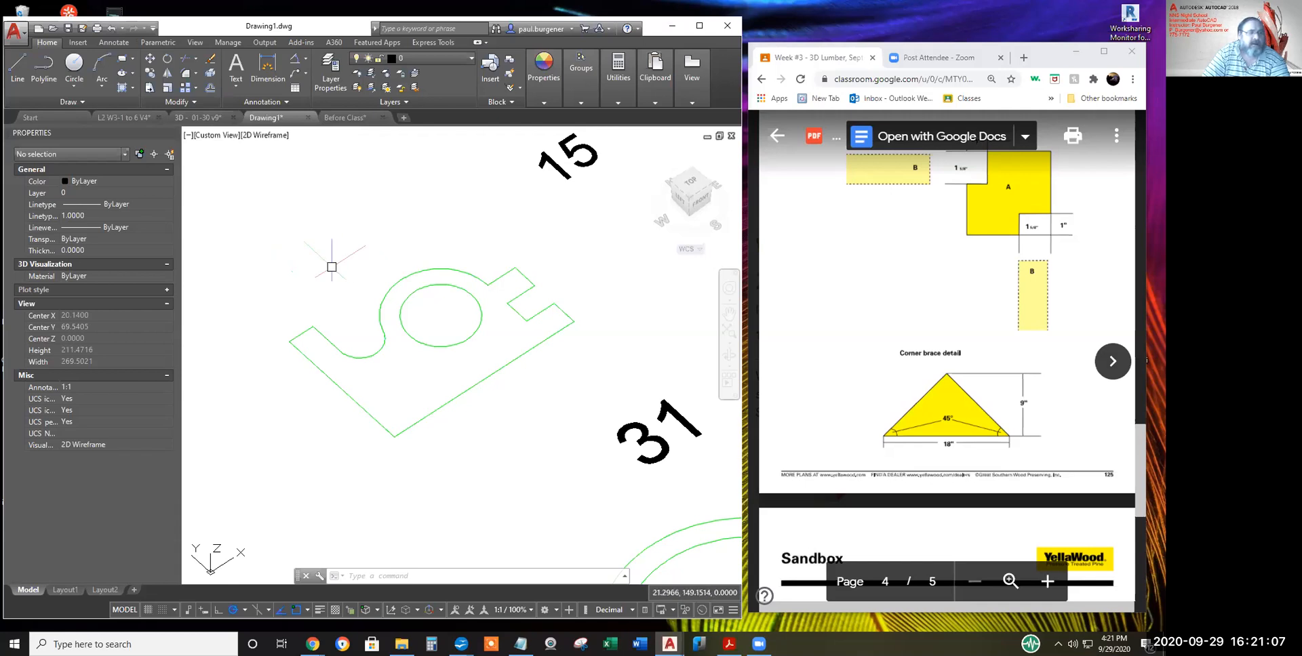
pyautogui.click(555, 608)
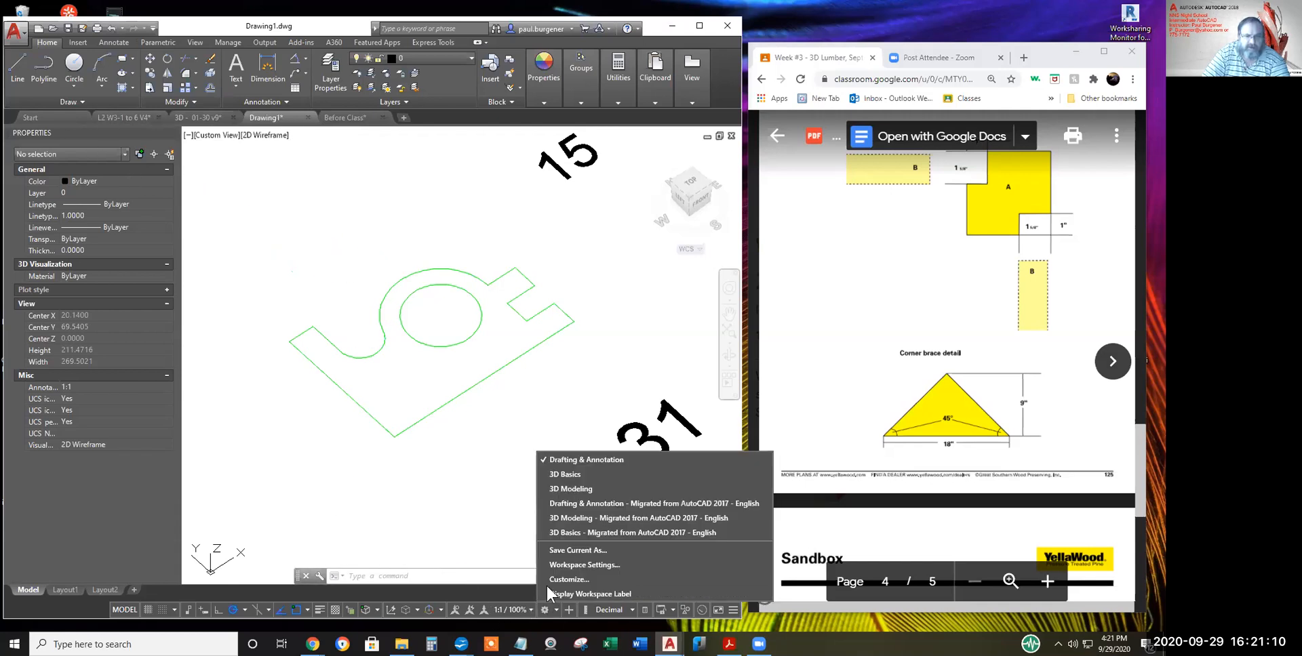
pyautogui.click(573, 489)
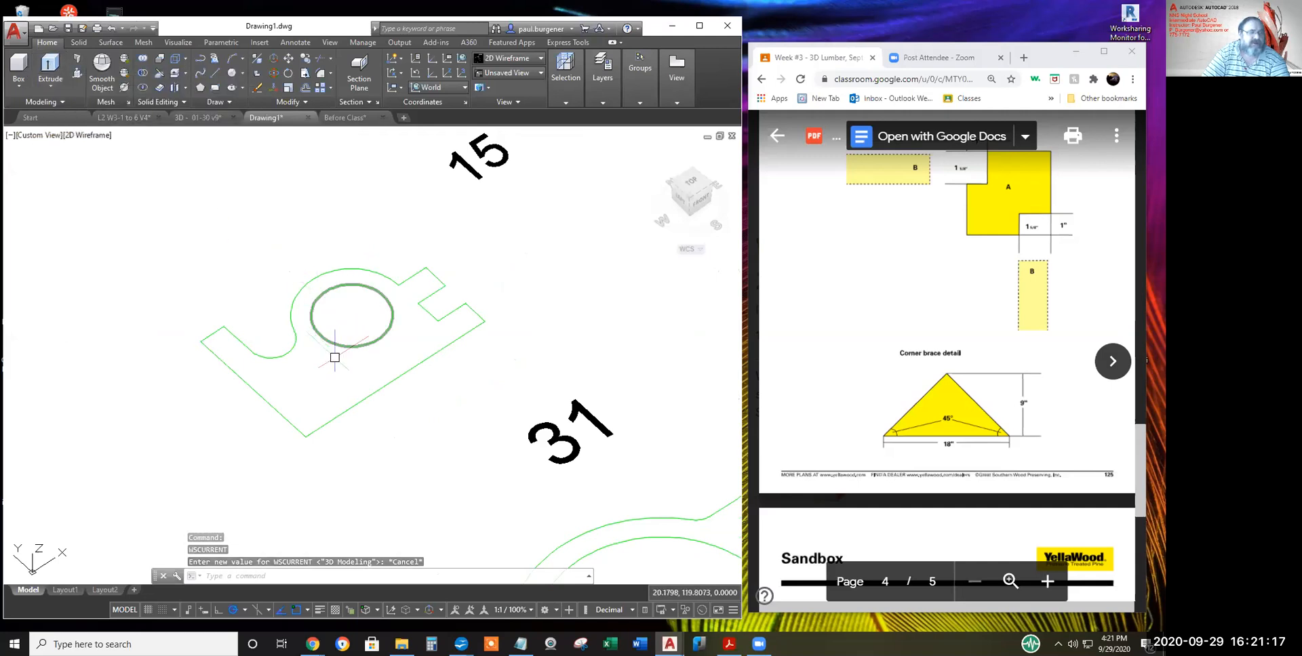
# - Select the two arcs of part 15's outline to inspect them as individual objects, and clear the selection
pyautogui.click(291, 348)
pyautogui.click(371, 270)
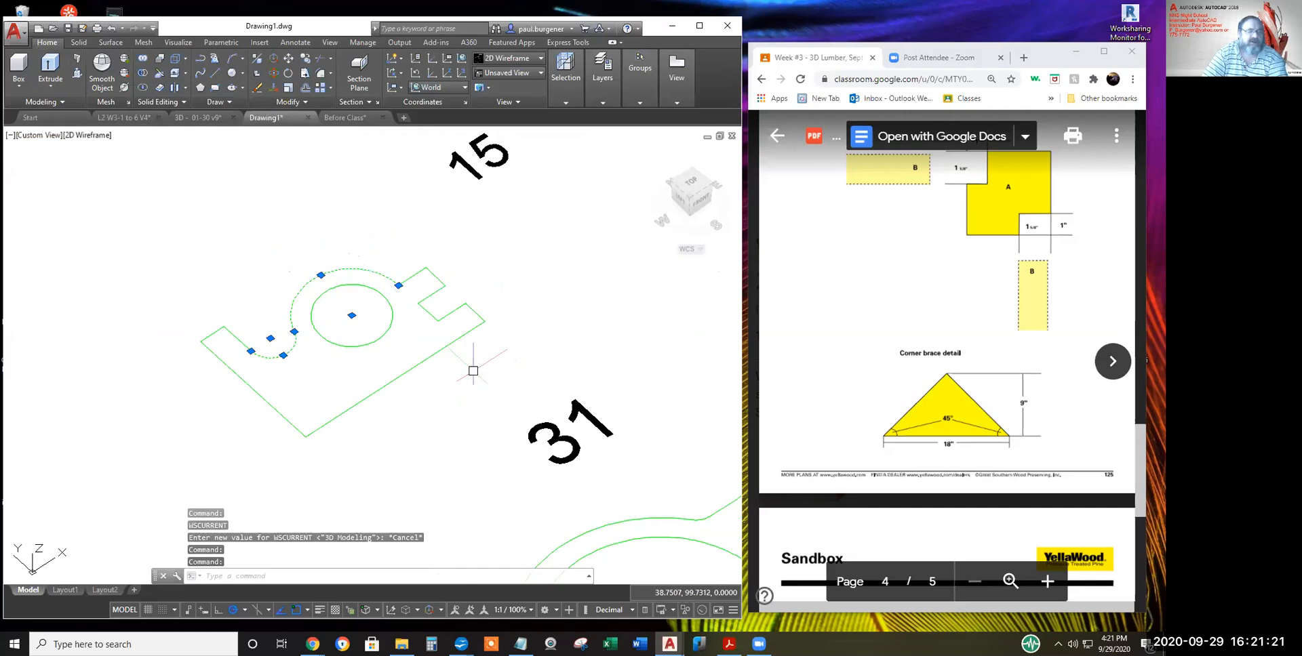
pyautogui.press('Escape')
pyautogui.press('Escape')
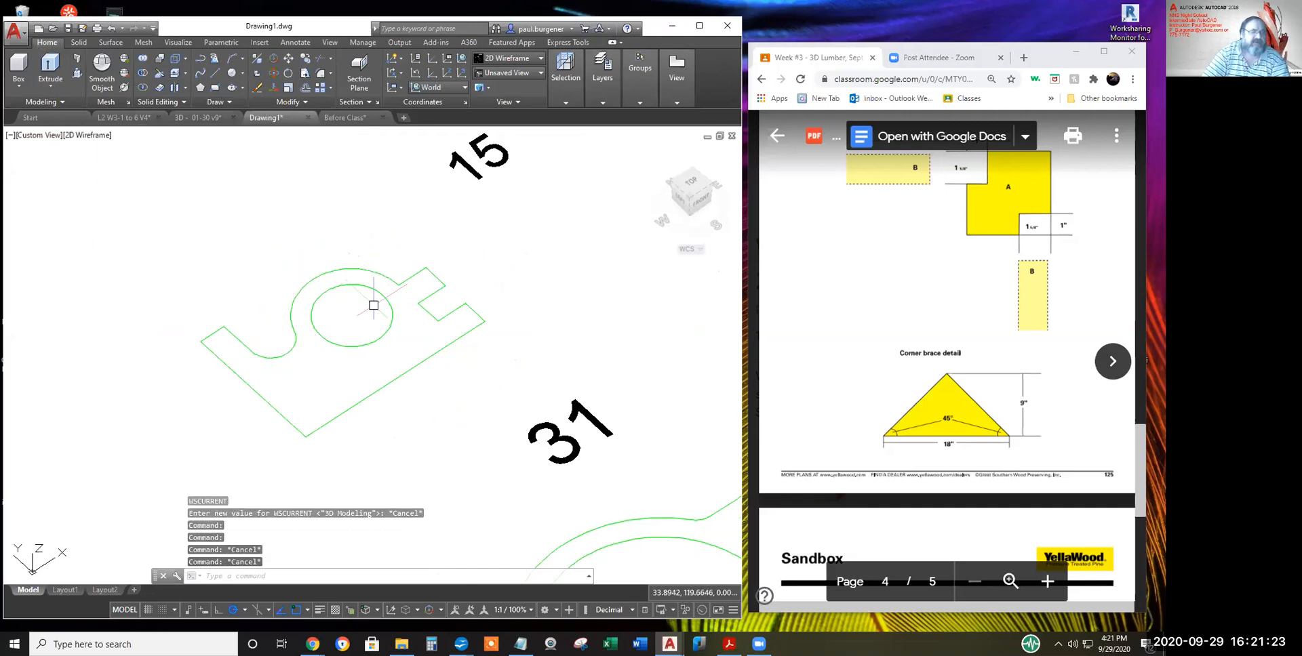
# - Try to extrude all of part 15's unjoined outline segments and its circular hole upward
pyautogui.click(59, 80)
pyautogui.click(492, 457)
pyautogui.click(172, 260)
pyautogui.press('Return')
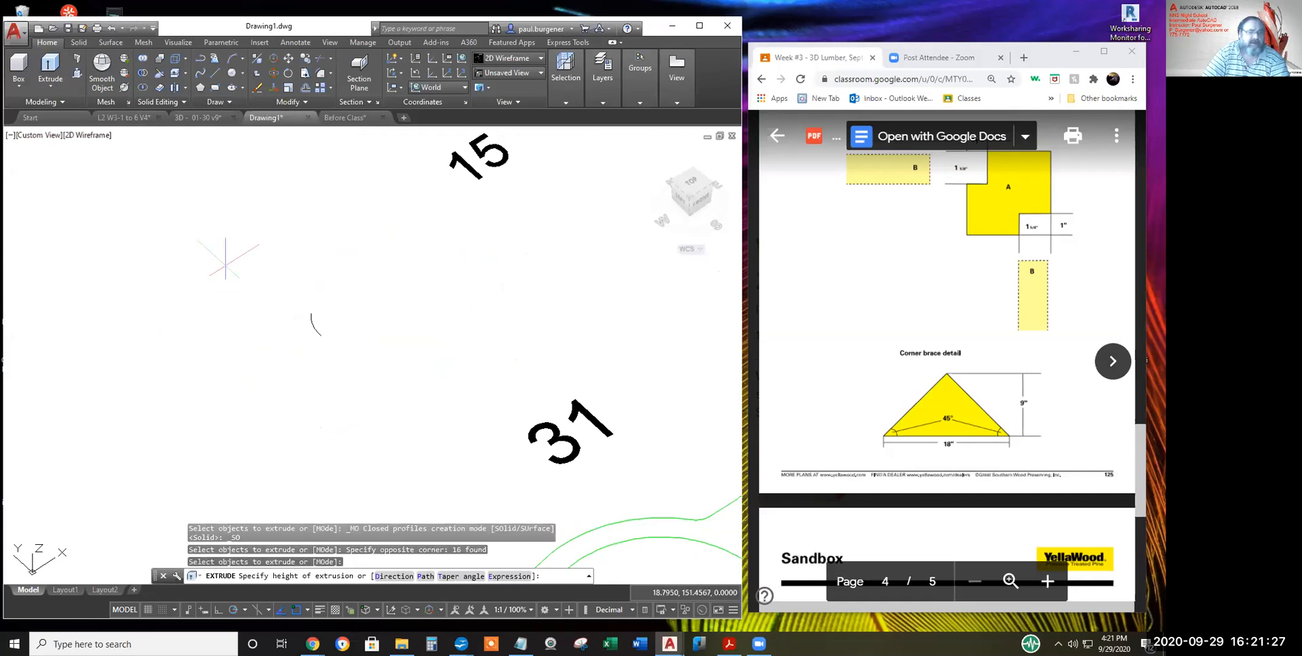
pyautogui.click(225, 223)
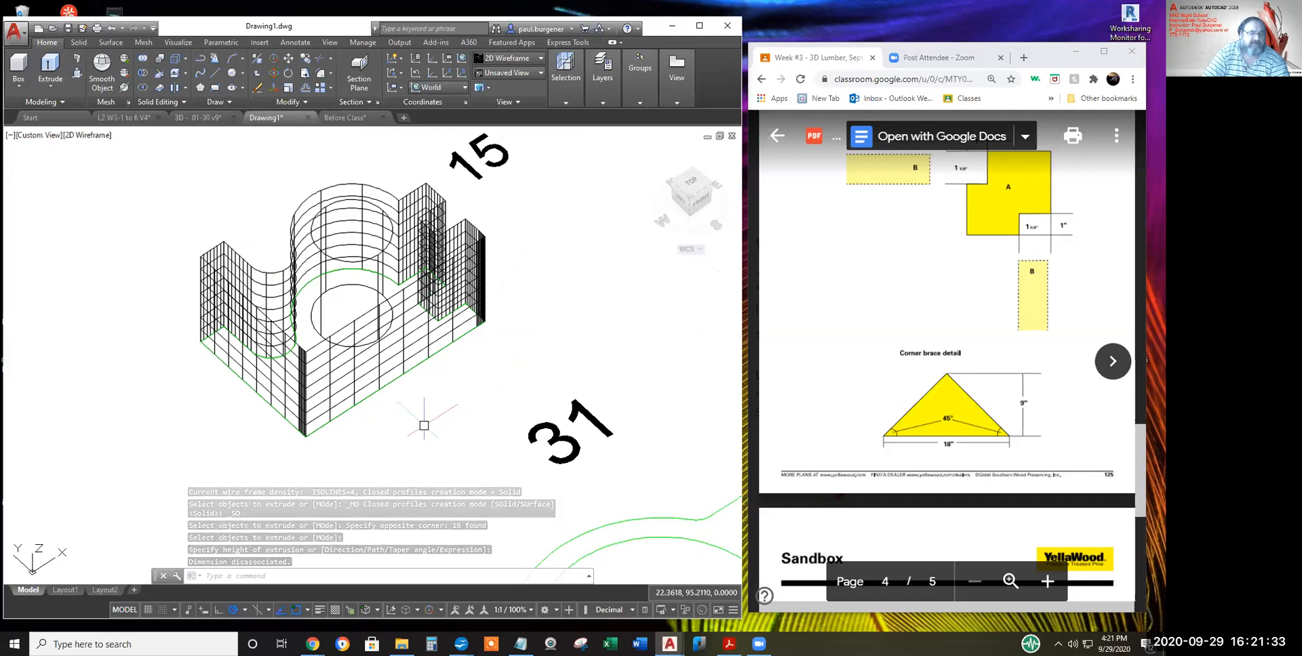
# - Check the extruded faces of part 15 individually, and undo the extrusion
pyautogui.click(401, 336)
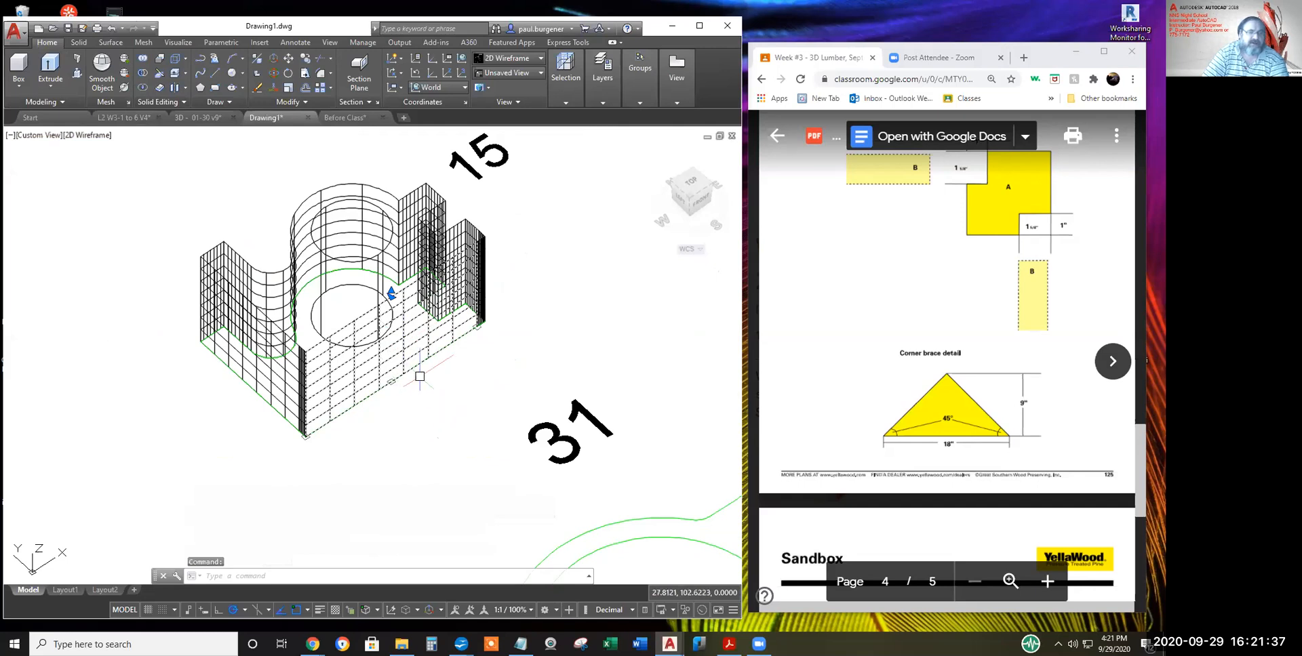
pyautogui.press('Escape')
pyautogui.press('Escape')
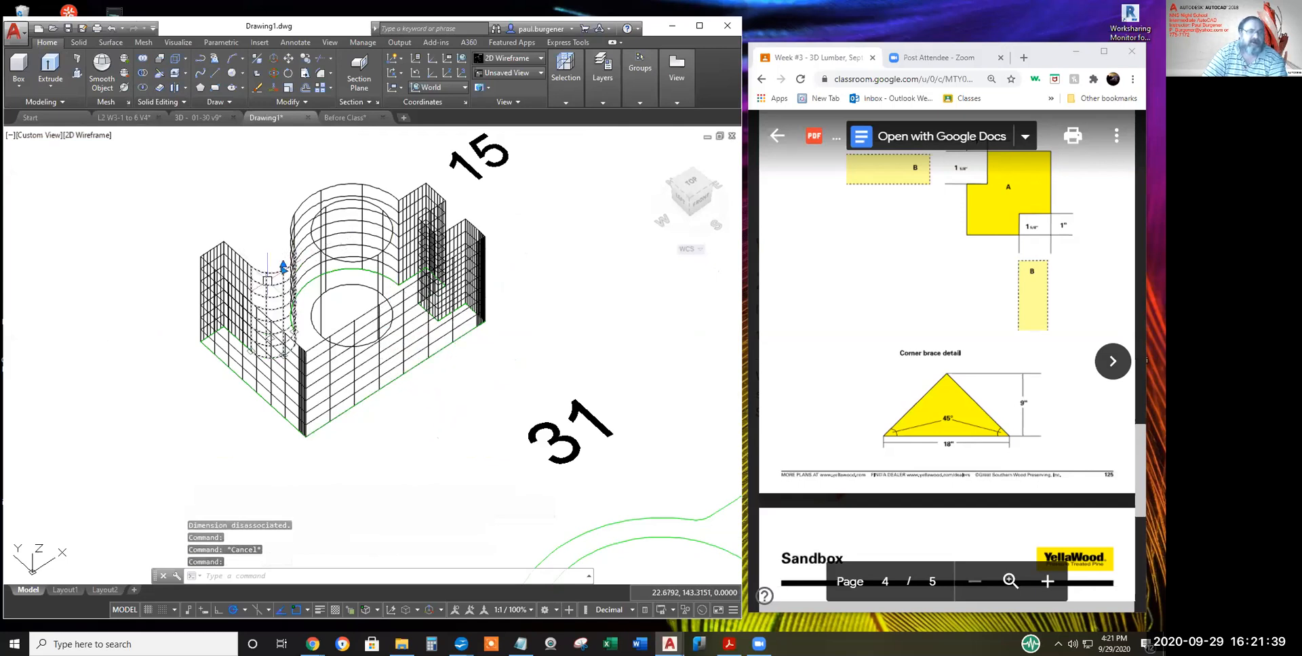
pyautogui.press('Escape')
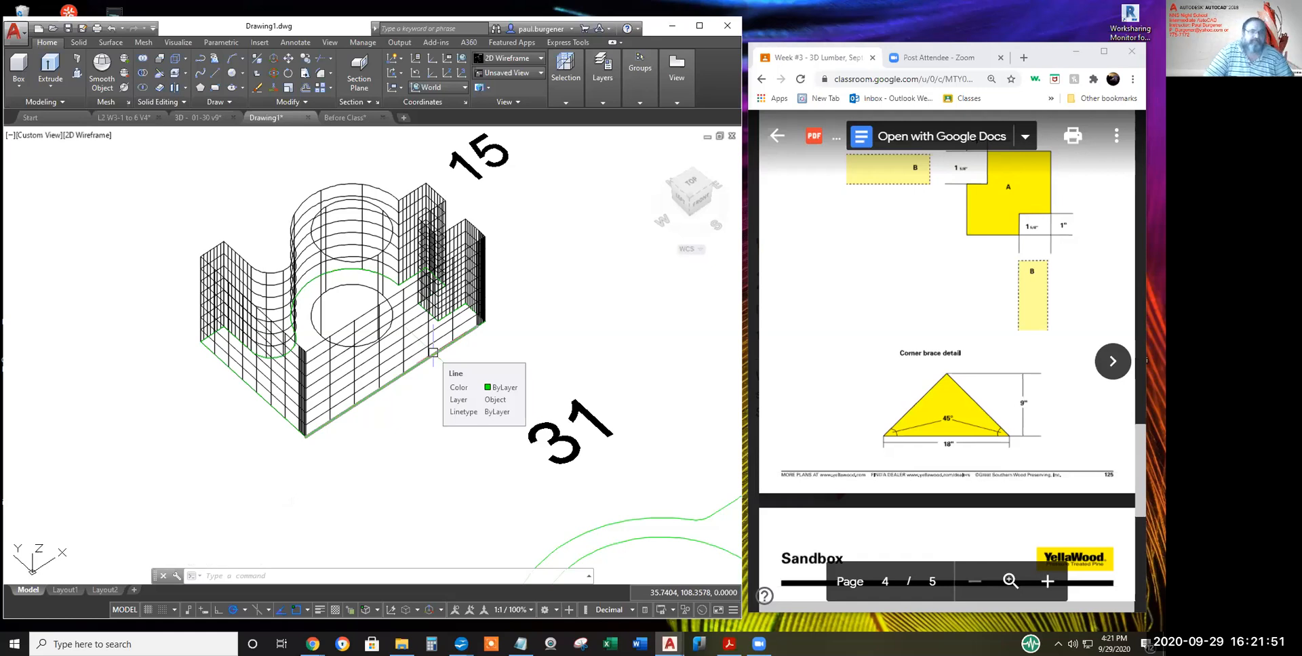
pyautogui.click(111, 26)
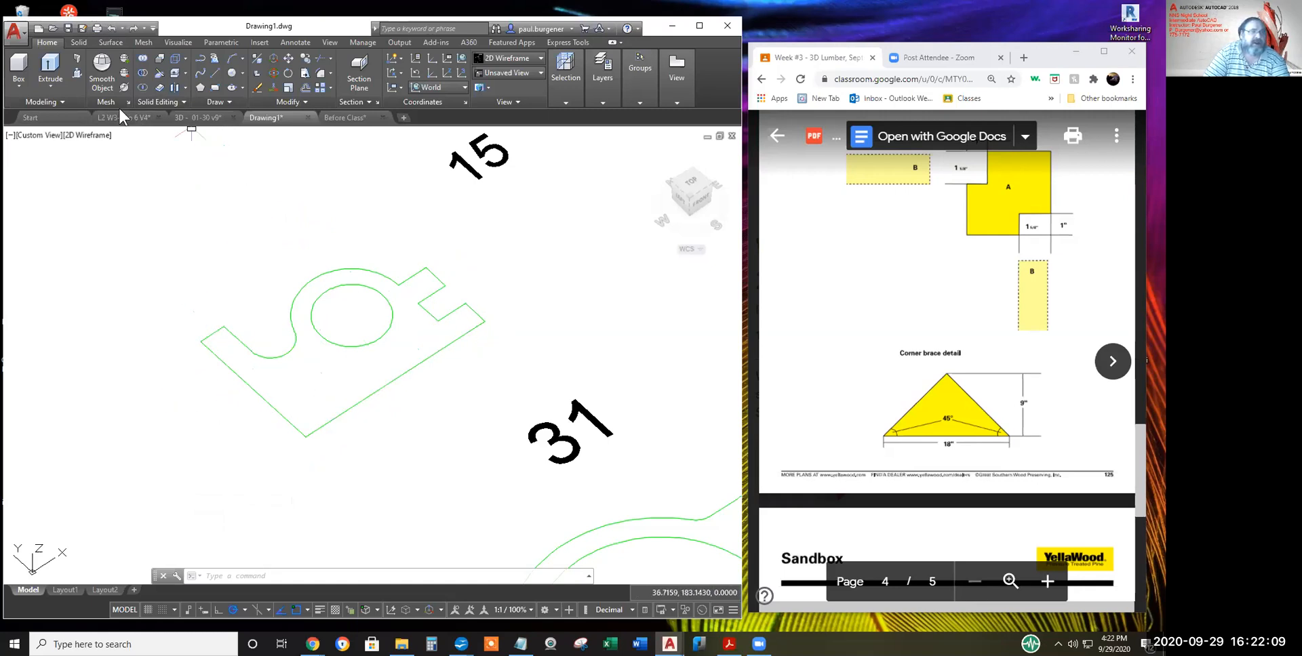
# - Convert part 15's large arc to a polyline with Edit Polyline and join the rest of the outline to it
pyautogui.click(299, 99)
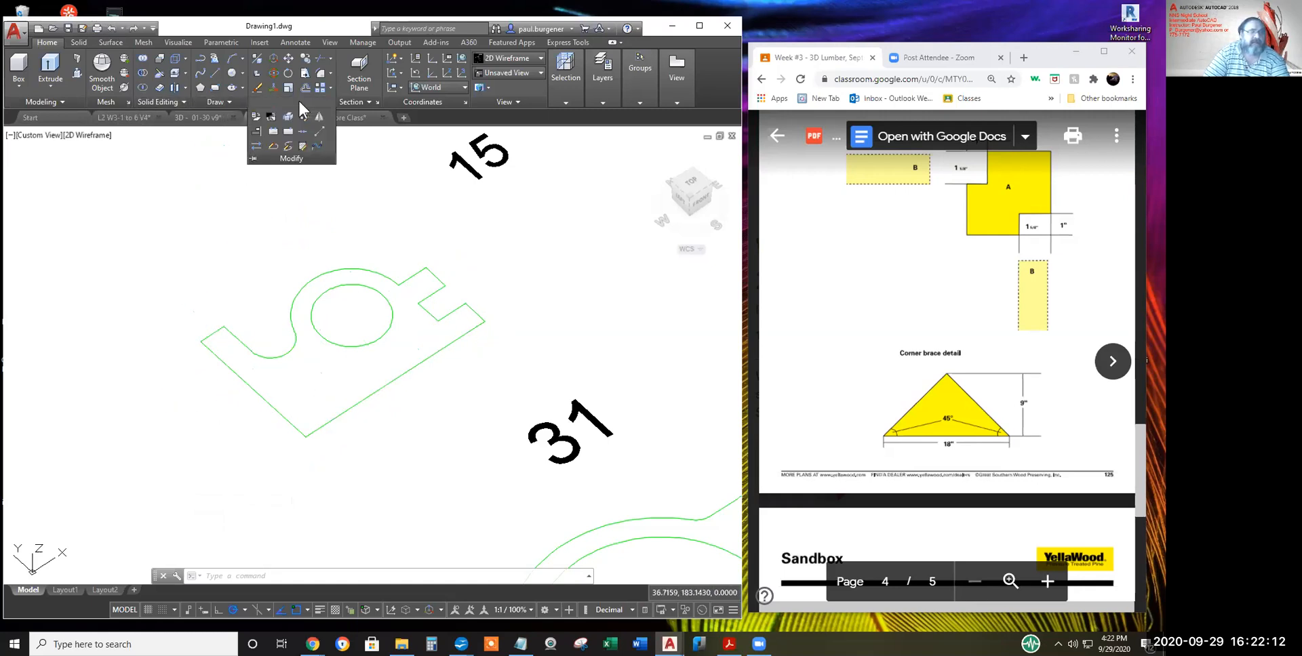
pyautogui.click(275, 151)
pyautogui.click(335, 269)
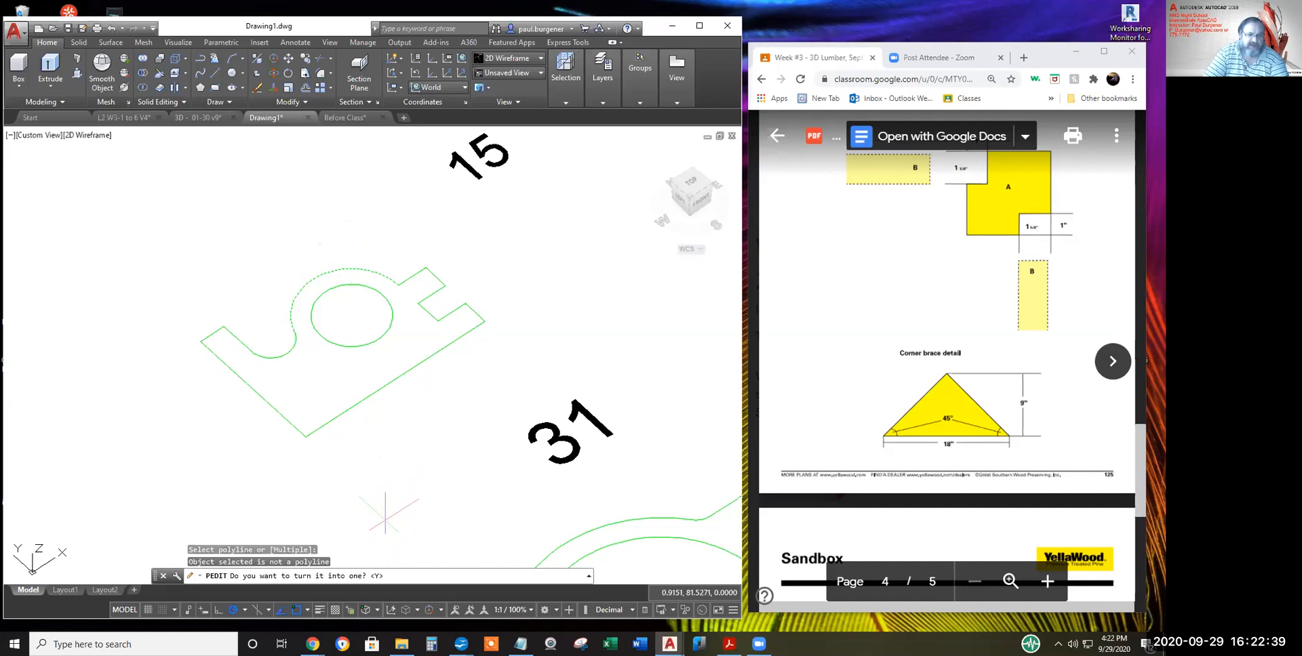
pyautogui.press('Return')
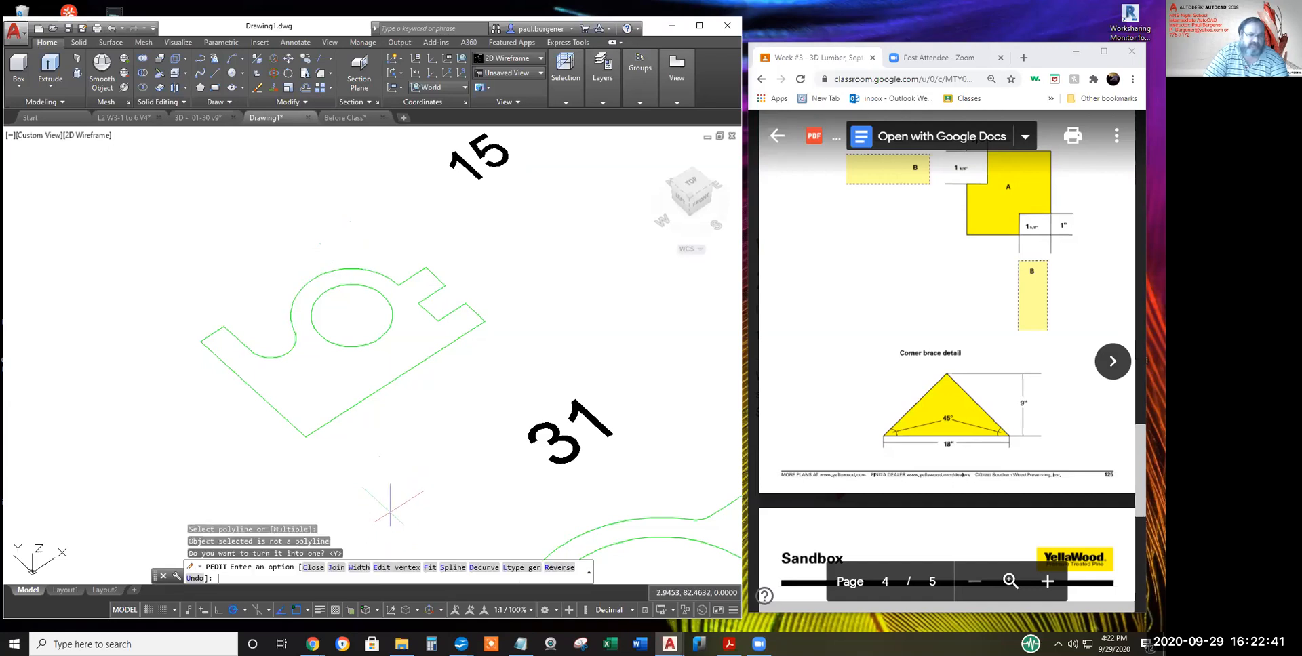
pyautogui.click(336, 568)
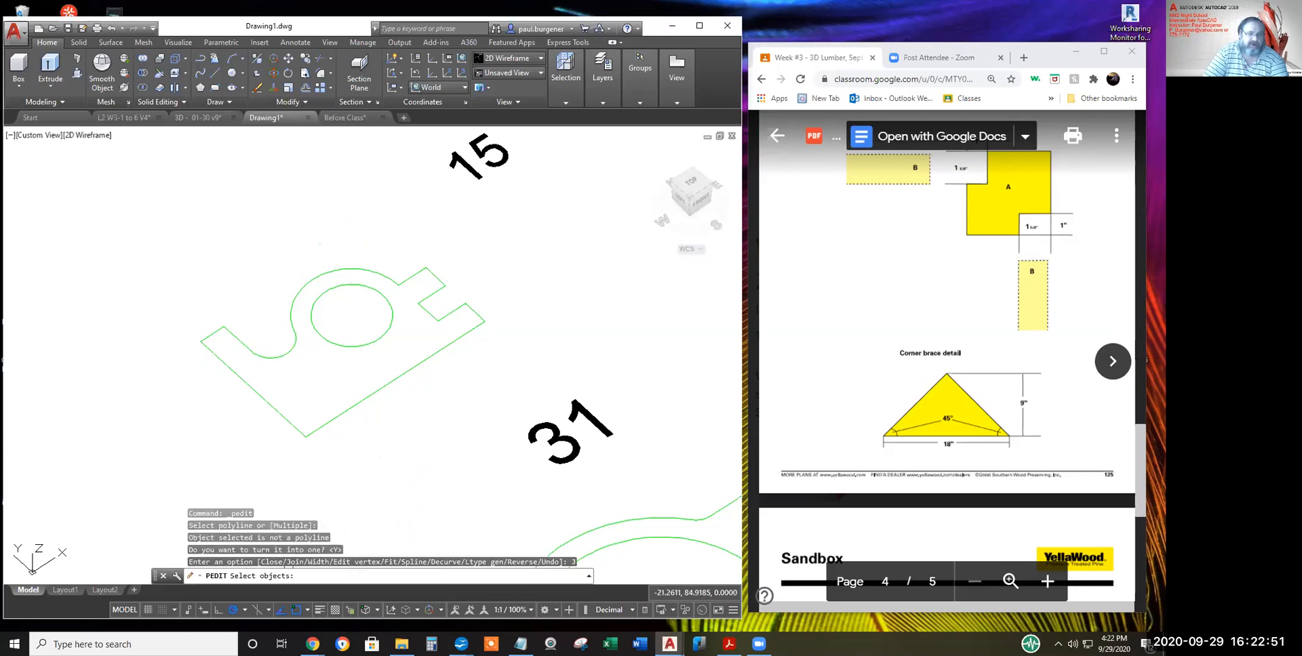
pyautogui.click(485, 447)
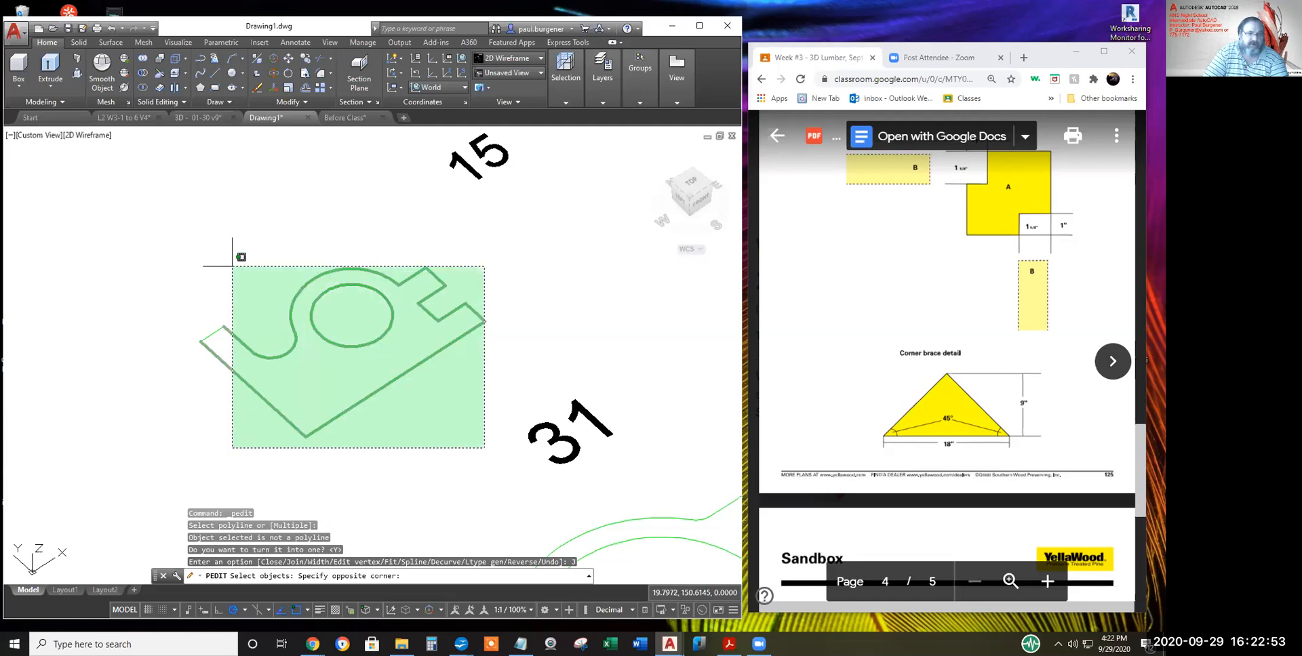
pyautogui.click(190, 228)
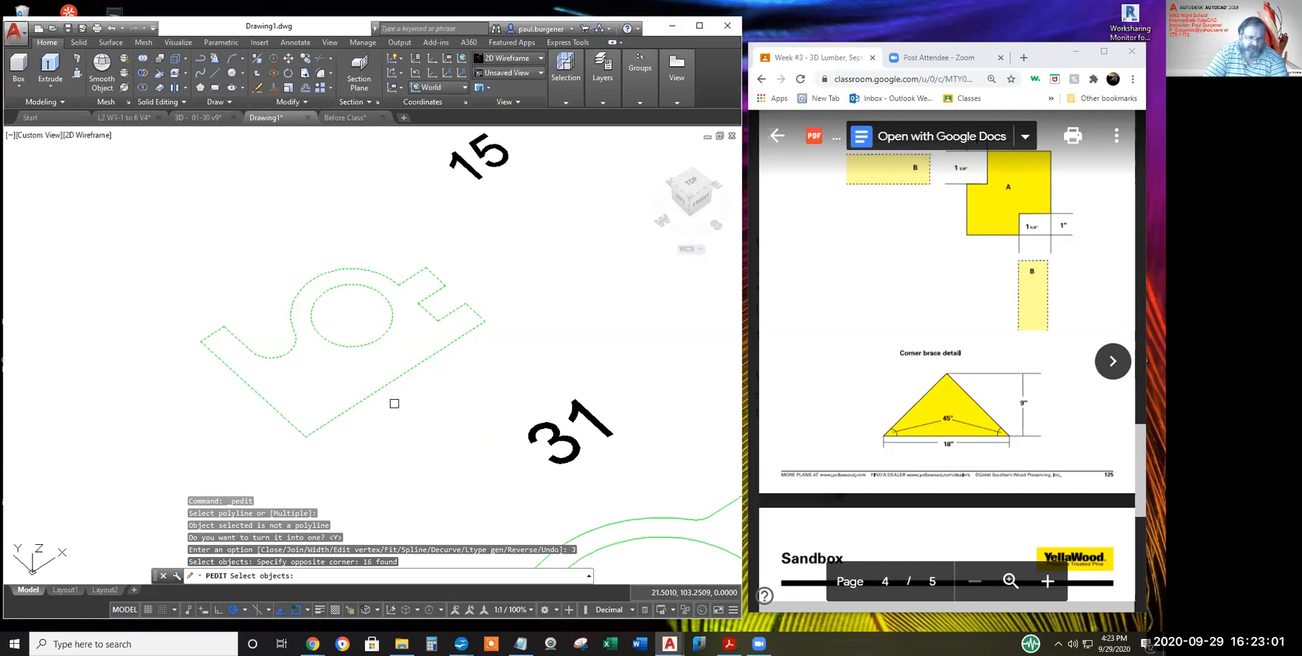
pyautogui.press('Return')
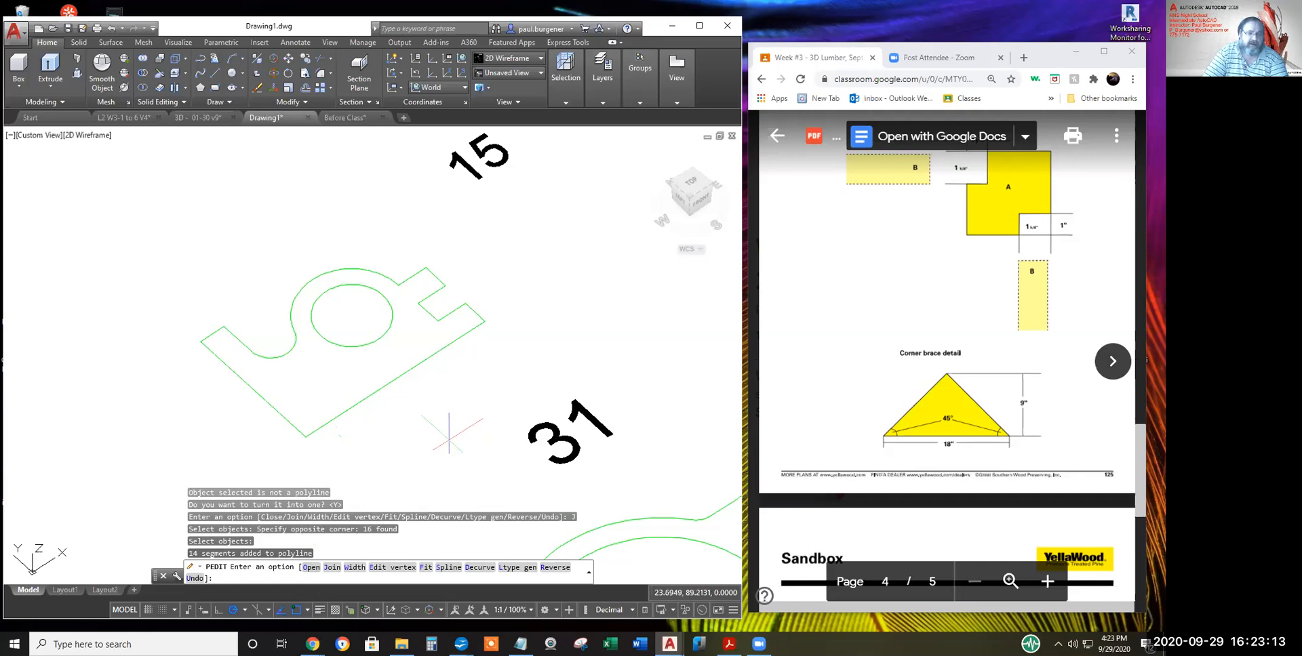
# - Finish the polyline join and extrude part 15's joined outline upward about 20.25 units as a solid
pyautogui.press('Return')
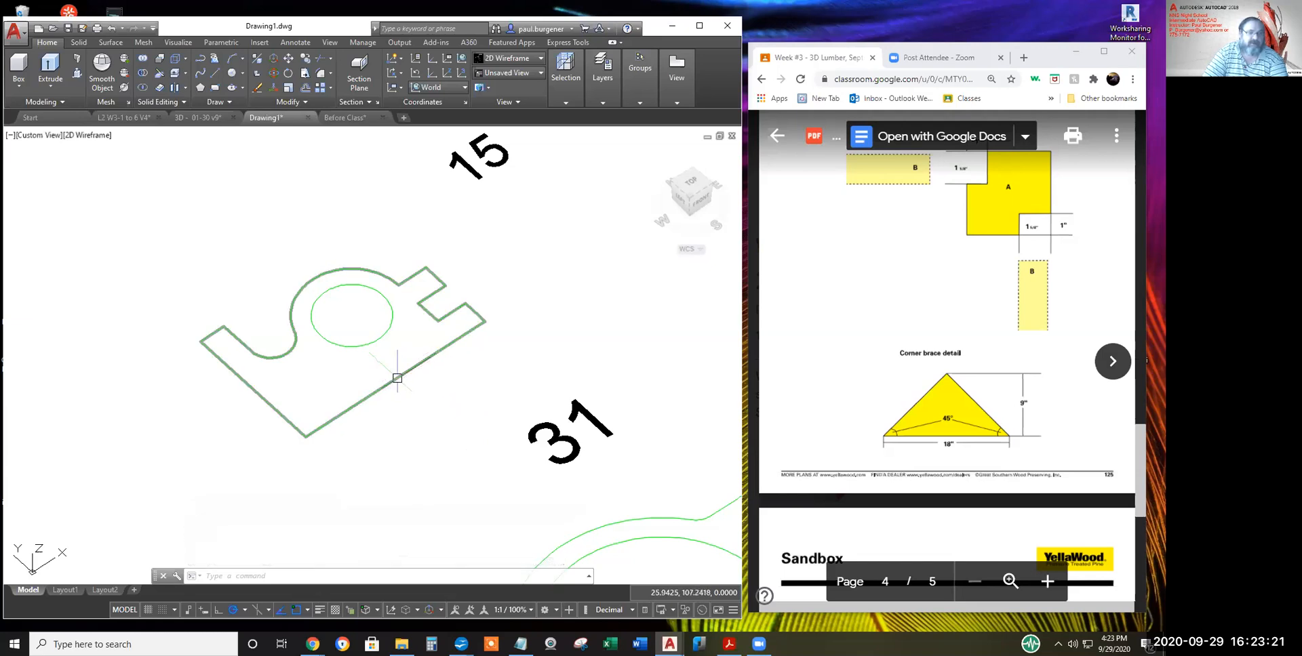
pyautogui.click(50, 68)
pyautogui.click(346, 270)
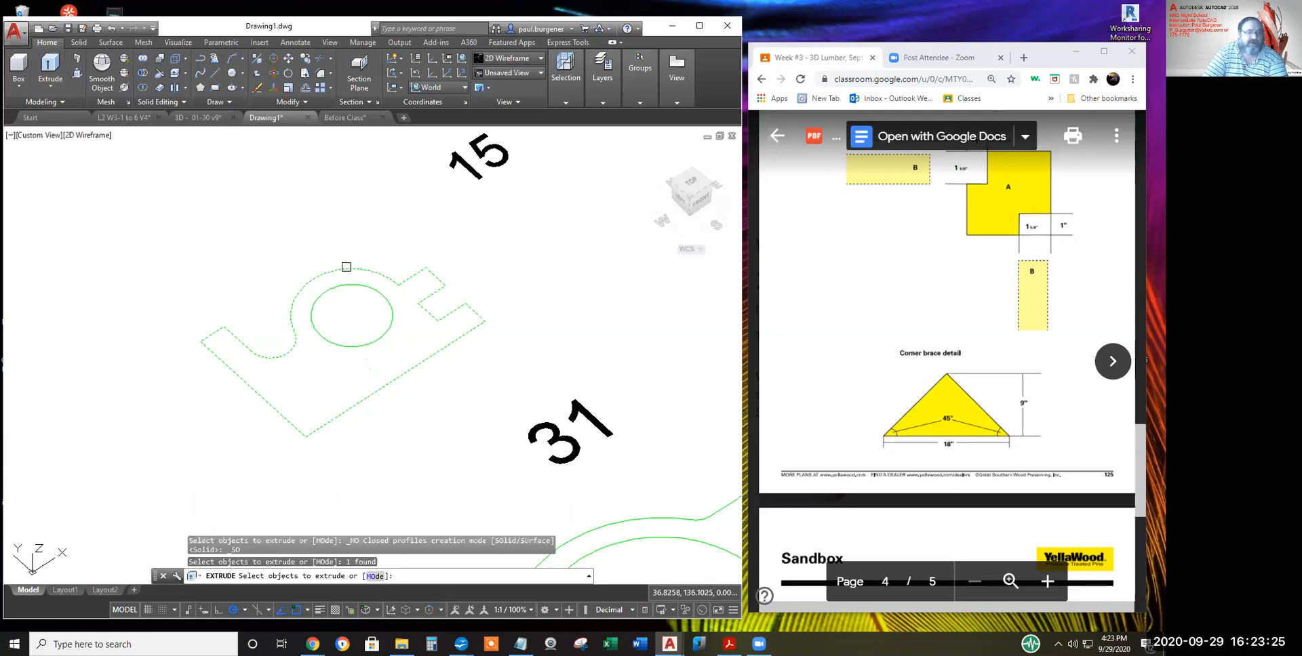
pyautogui.press('Return')
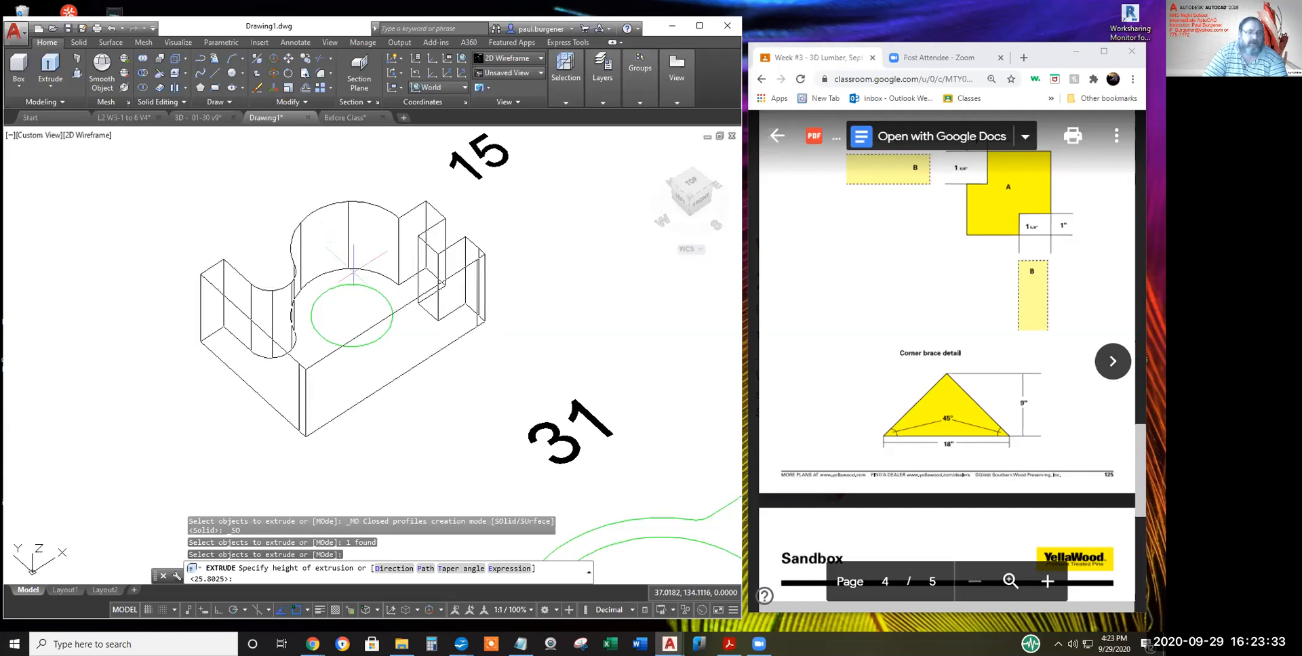
pyautogui.click(353, 267)
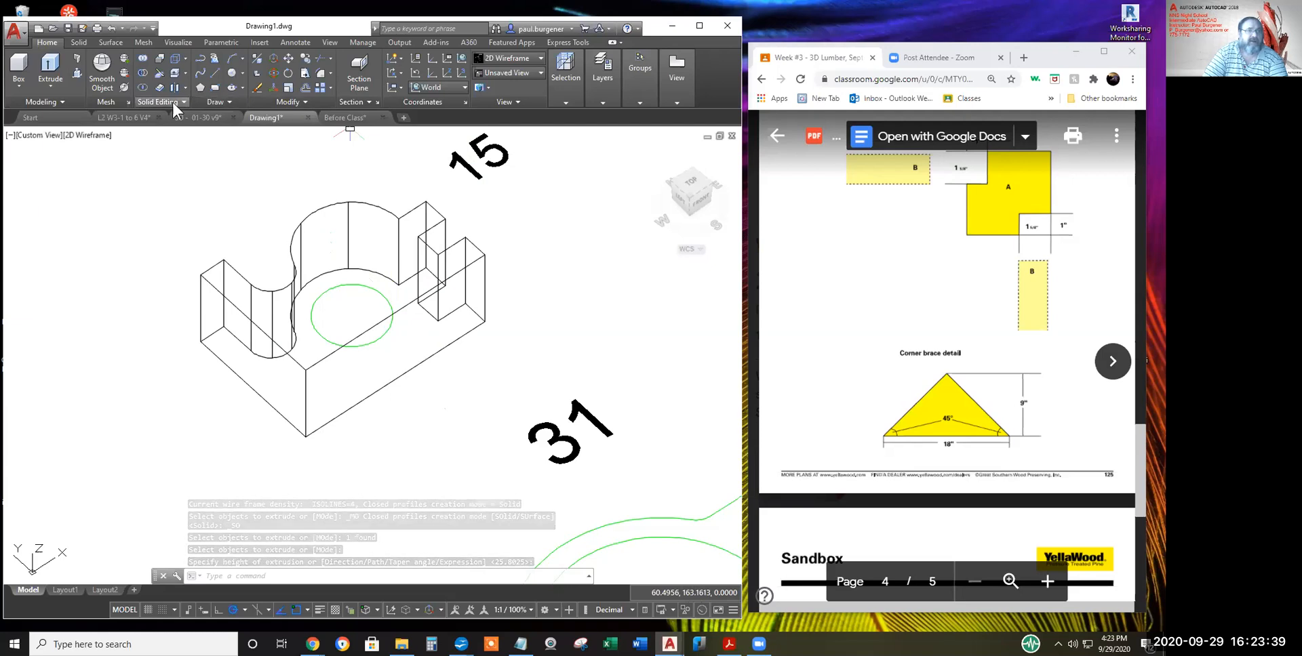
# - Make the Object layer current
pyautogui.click(605, 107)
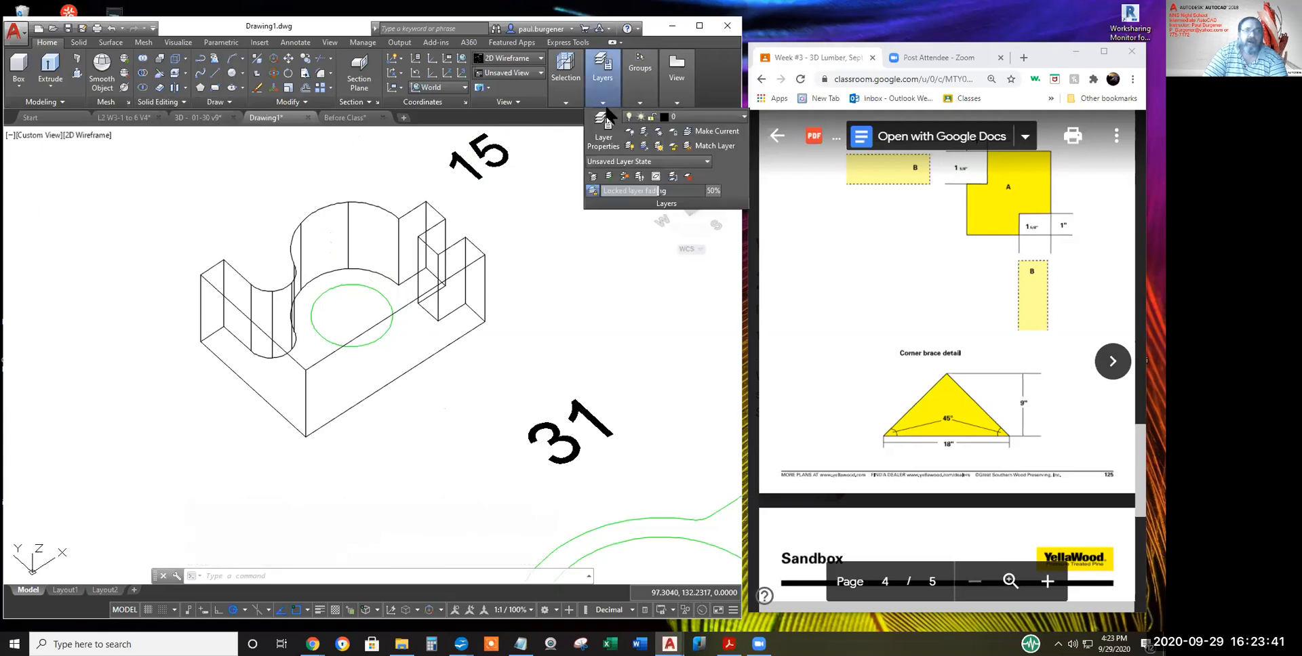
pyautogui.click(680, 117)
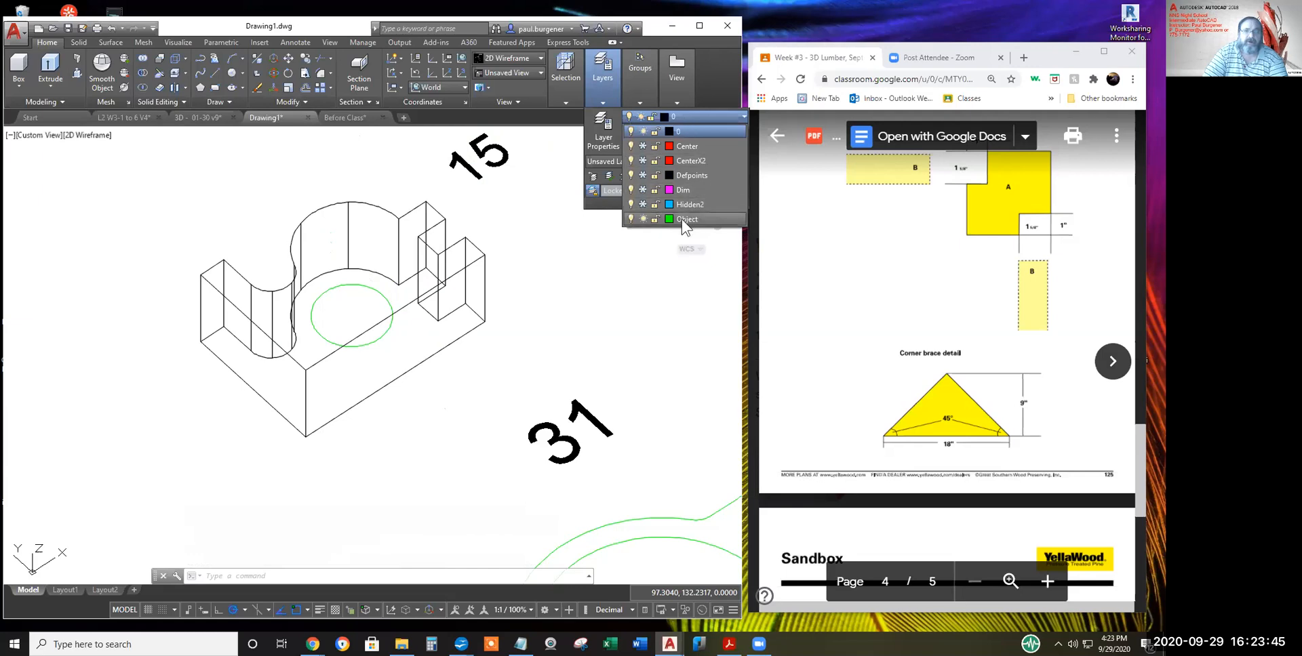
pyautogui.click(682, 218)
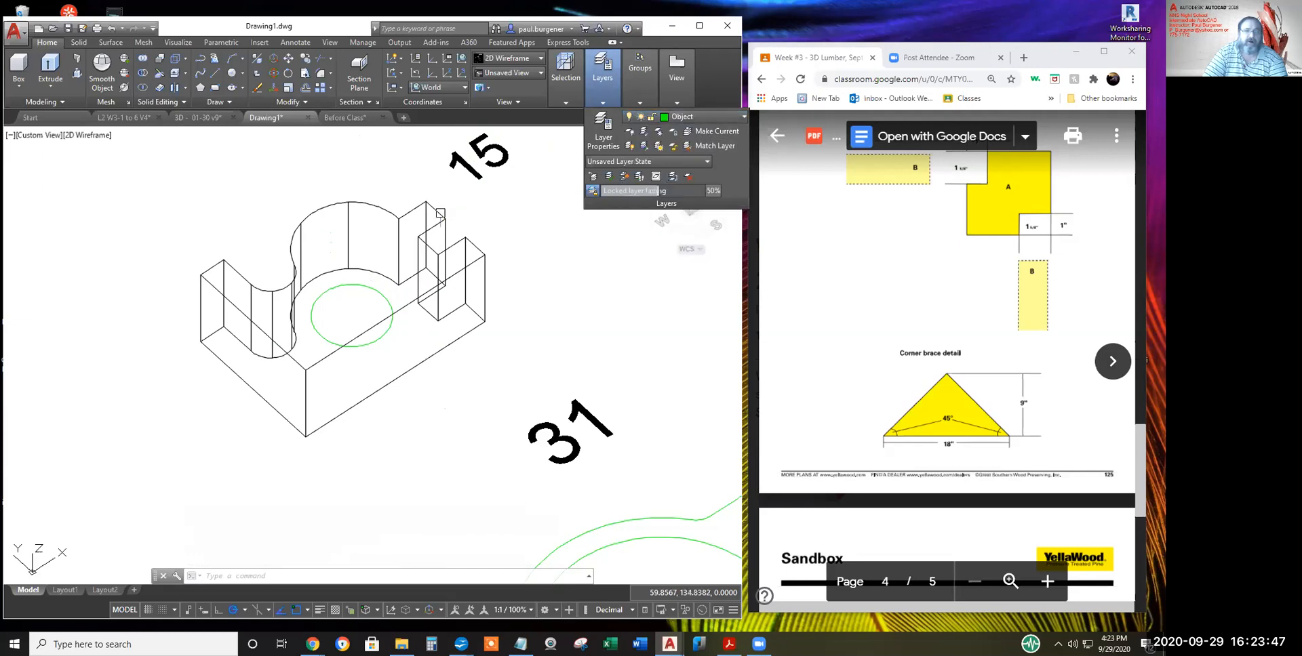
# - Move part 15's extruded solid to the Object layer and clear the selection
pyautogui.click(440, 213)
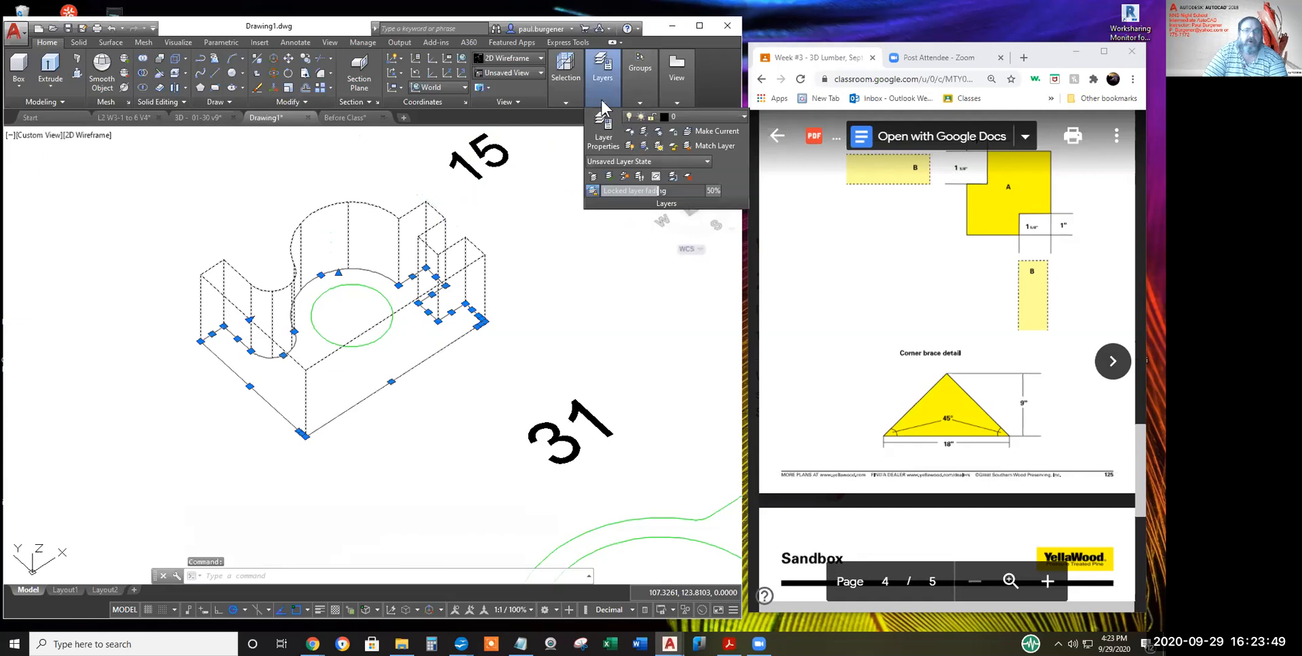
pyautogui.click(682, 116)
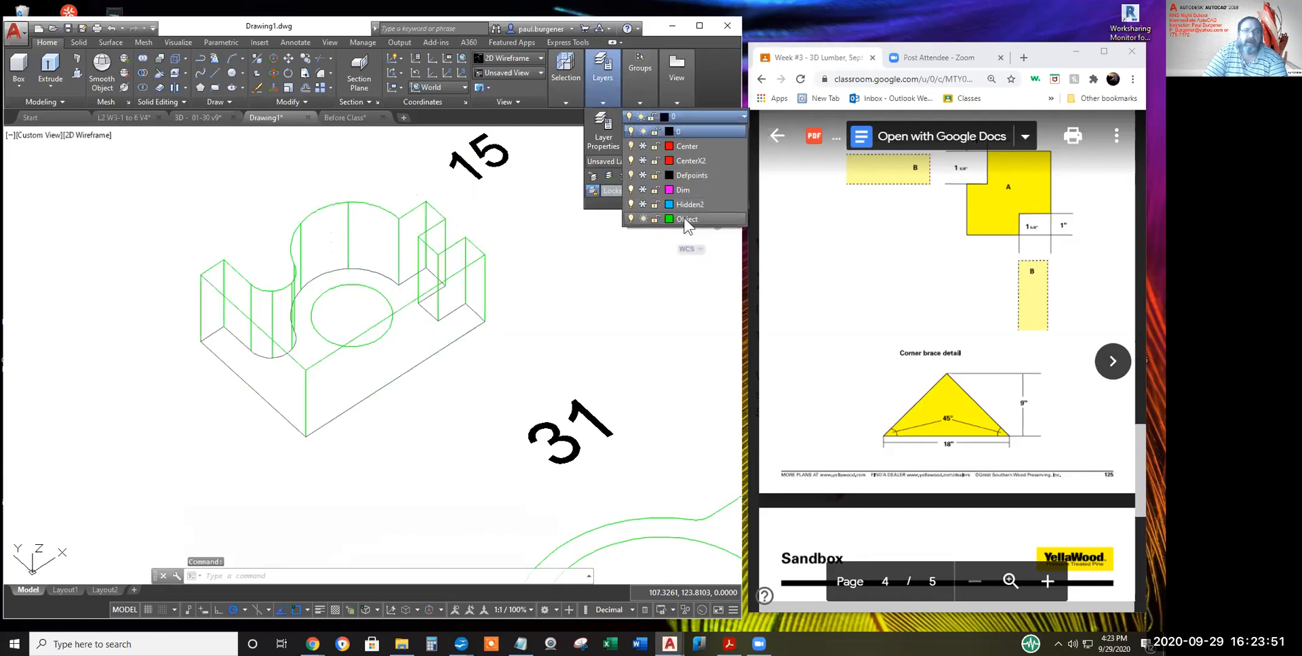
pyautogui.click(681, 218)
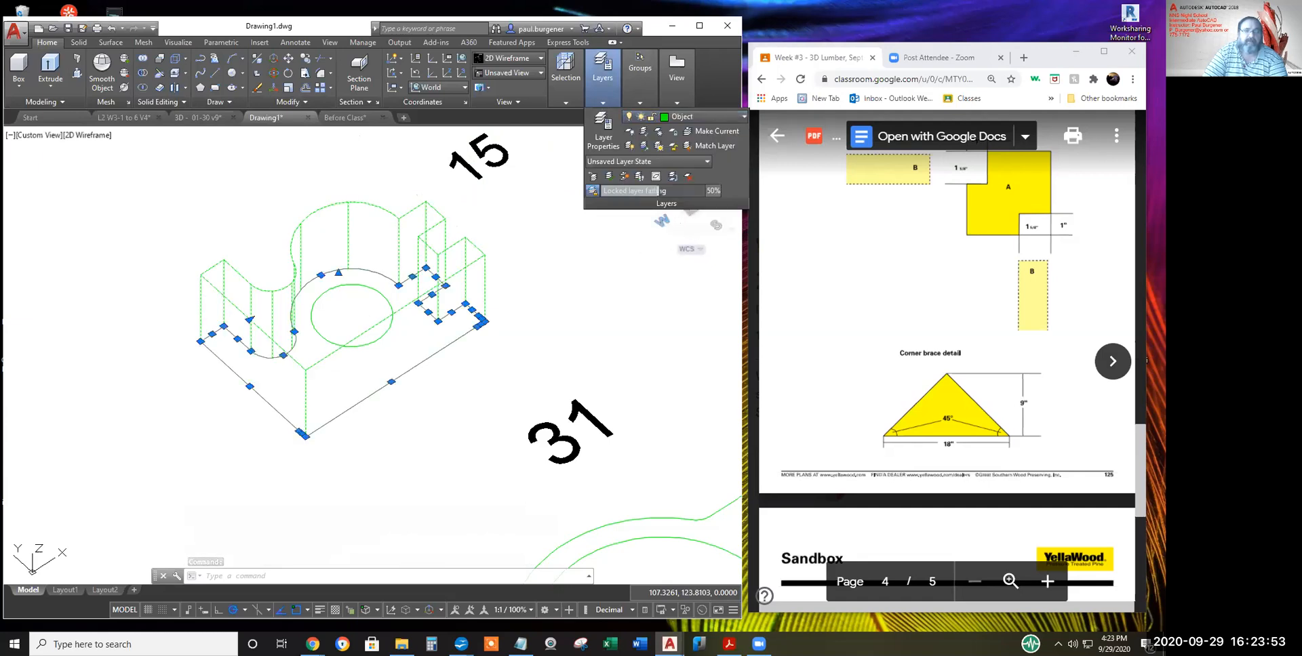
pyautogui.press('Escape')
pyautogui.press('Escape')
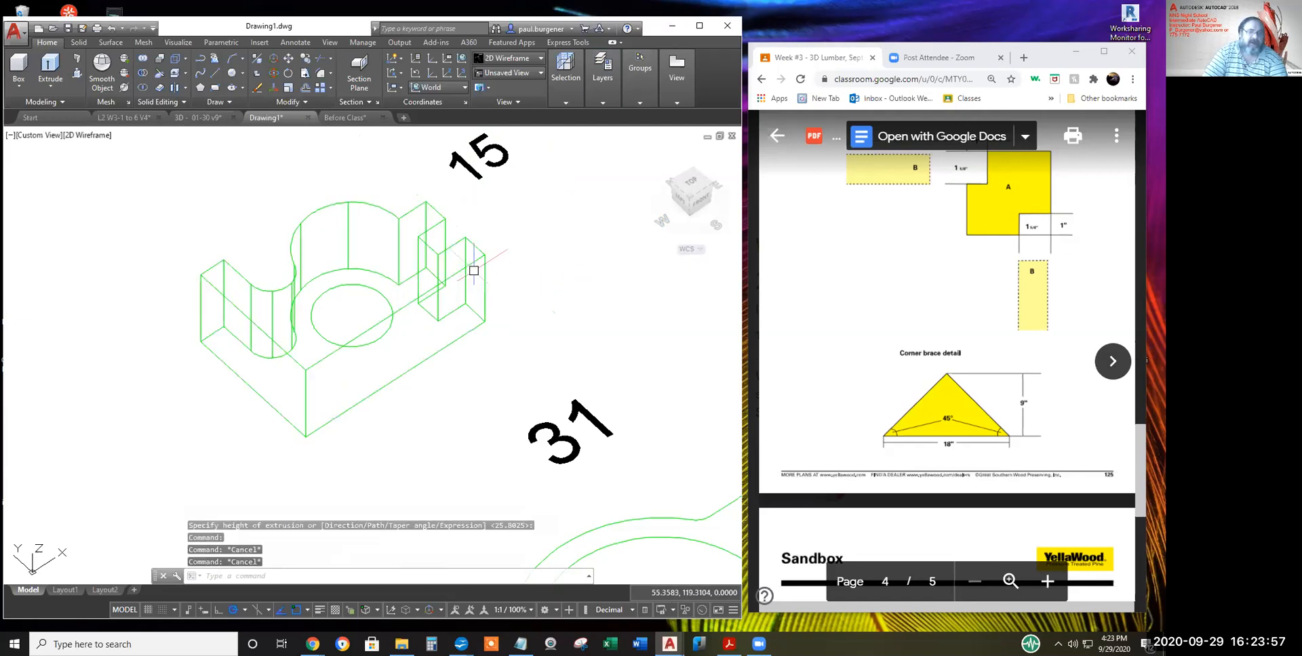
# - Check part 15's extruded body in the Conceptual visual style, and return to 2D Wireframe
pyautogui.click(89, 136)
pyautogui.click(124, 178)
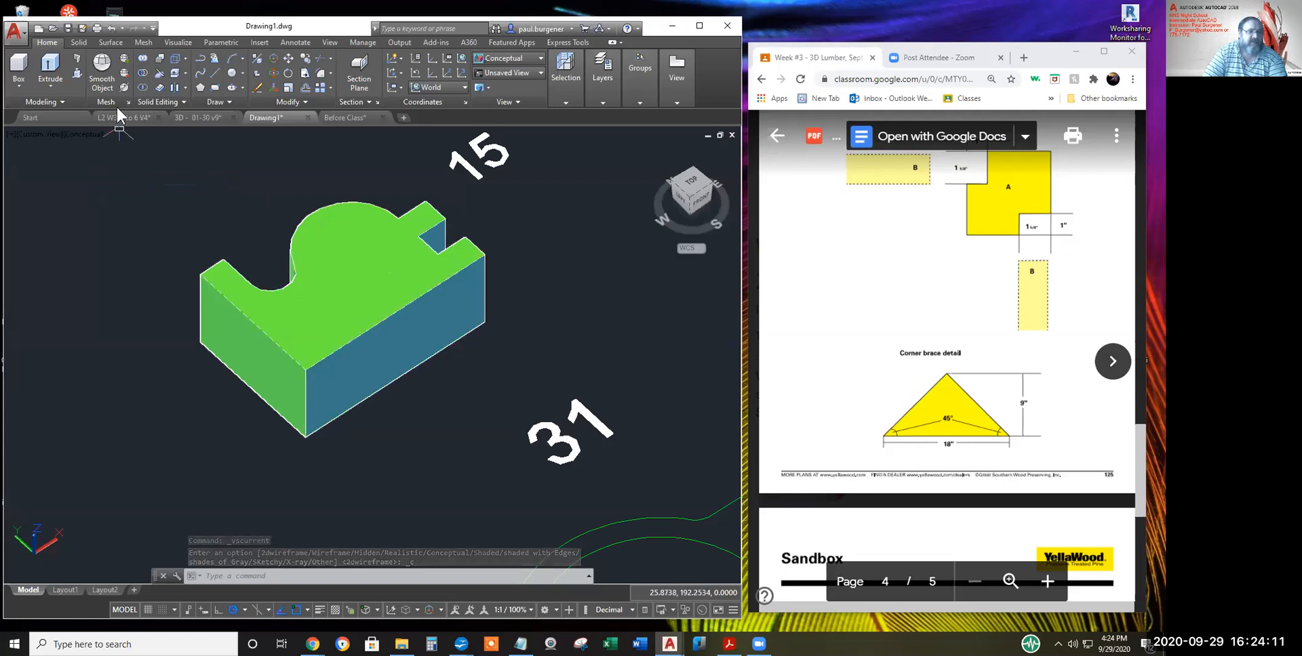
pyautogui.click(79, 134)
pyautogui.click(117, 164)
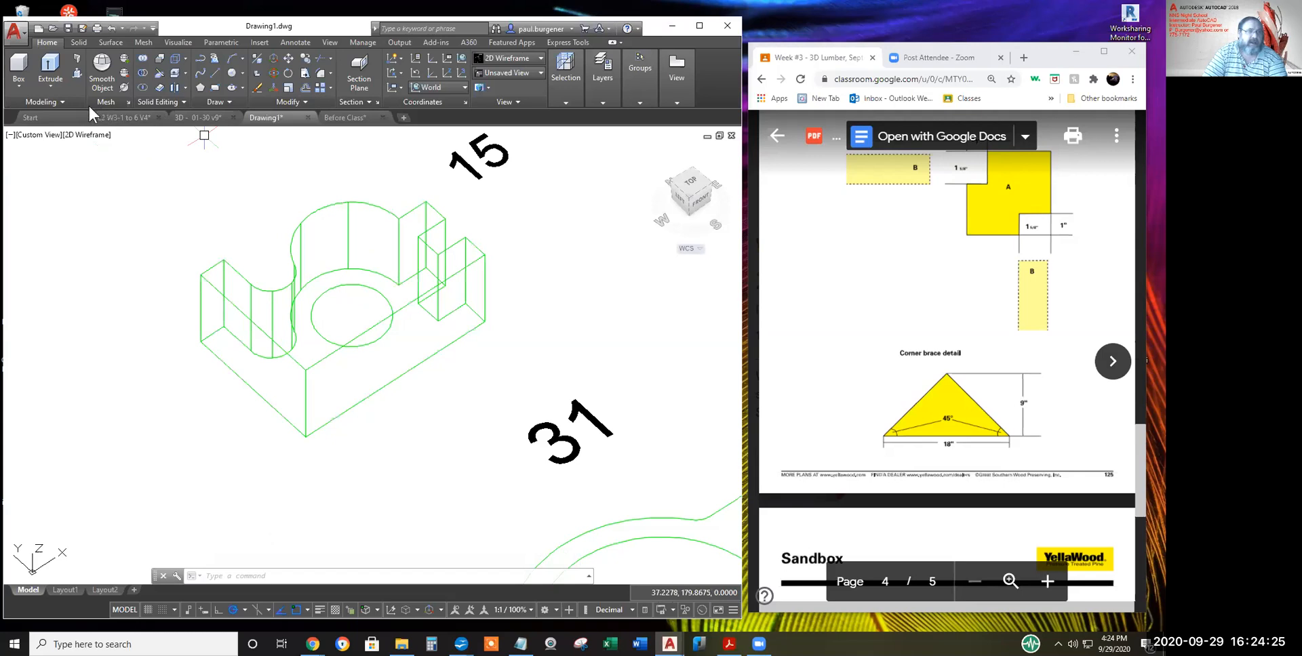
# - Extrude part 15's circle upward into a cylinder that rises above the top of the body
pyautogui.click(51, 64)
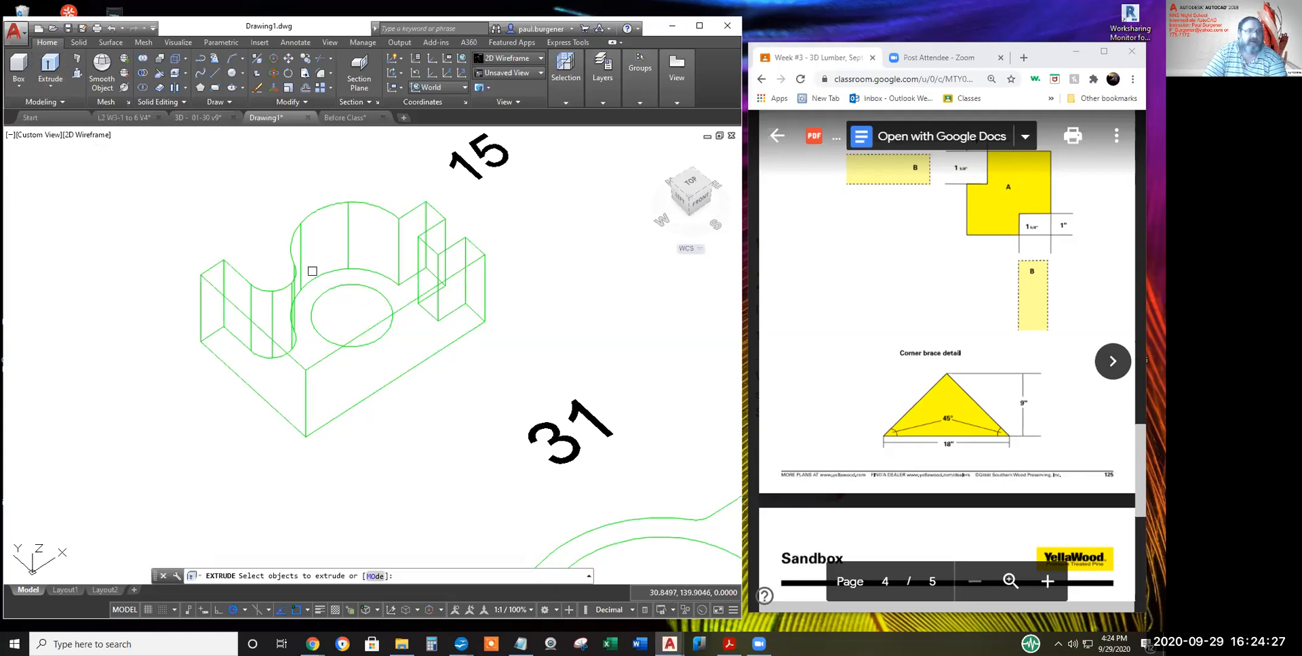
pyautogui.click(385, 291)
pyautogui.press('Return')
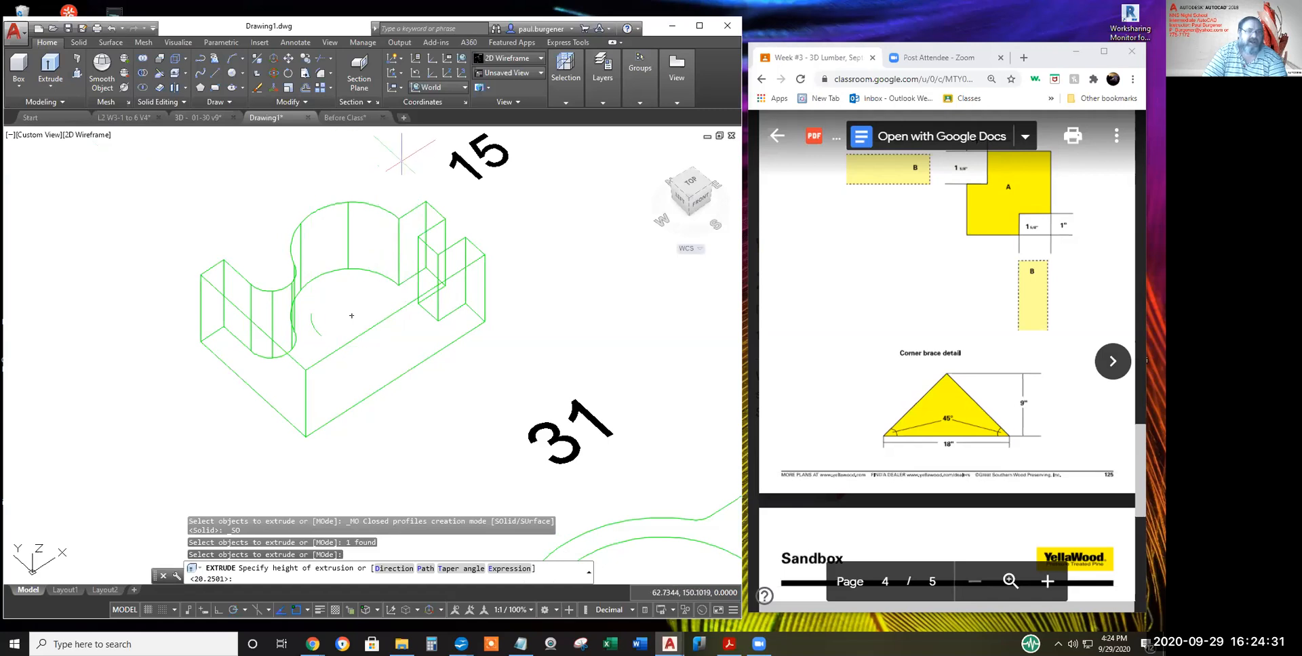
pyautogui.click(402, 154)
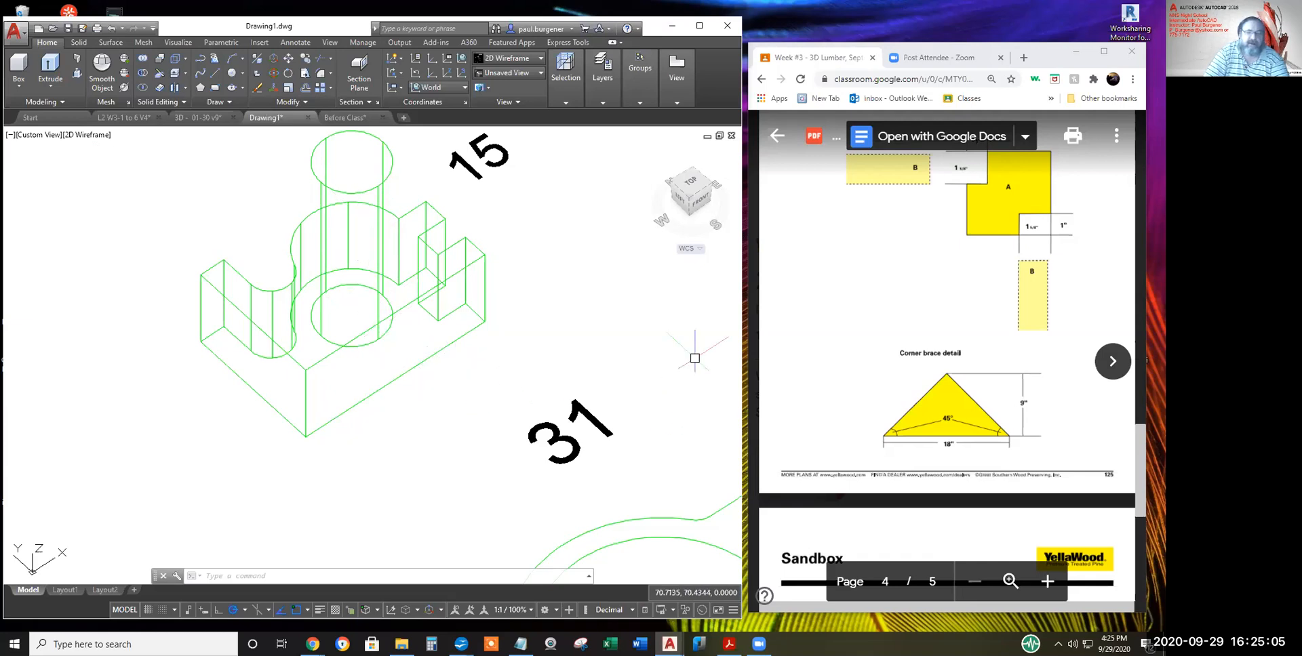
# - View the cylinder and body together in the Conceptual visual style, and switch back to 2D Wireframe
pyautogui.click(91, 135)
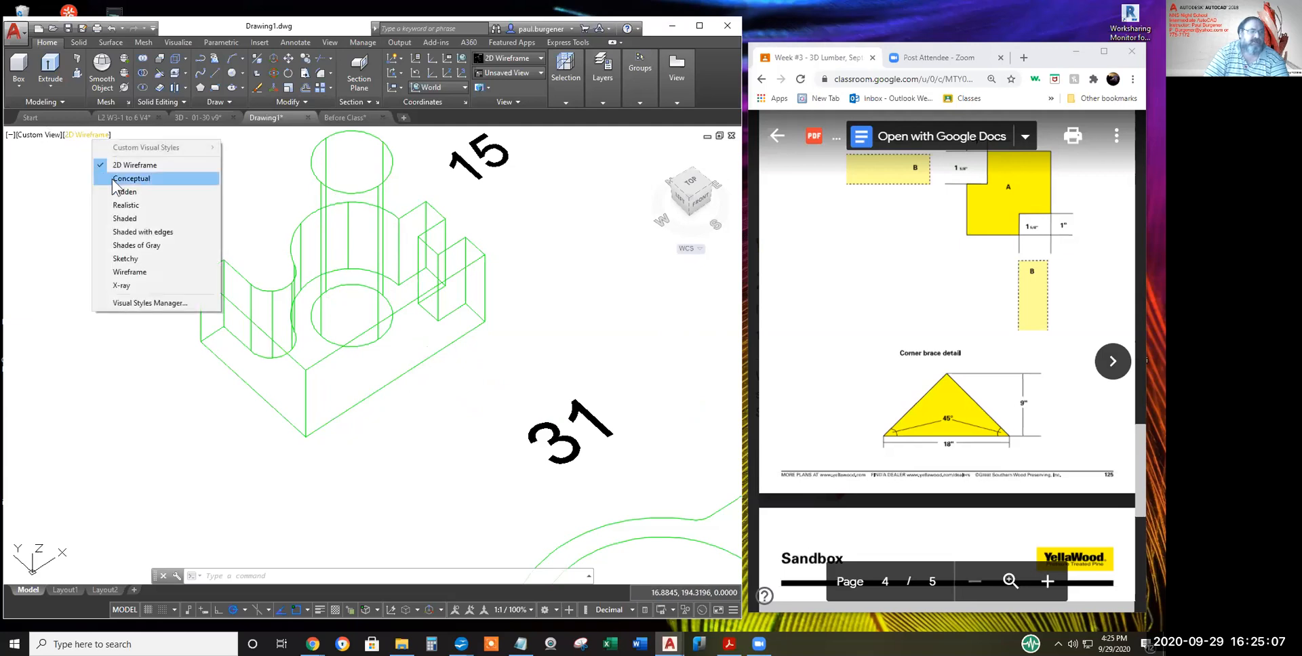
pyautogui.click(130, 179)
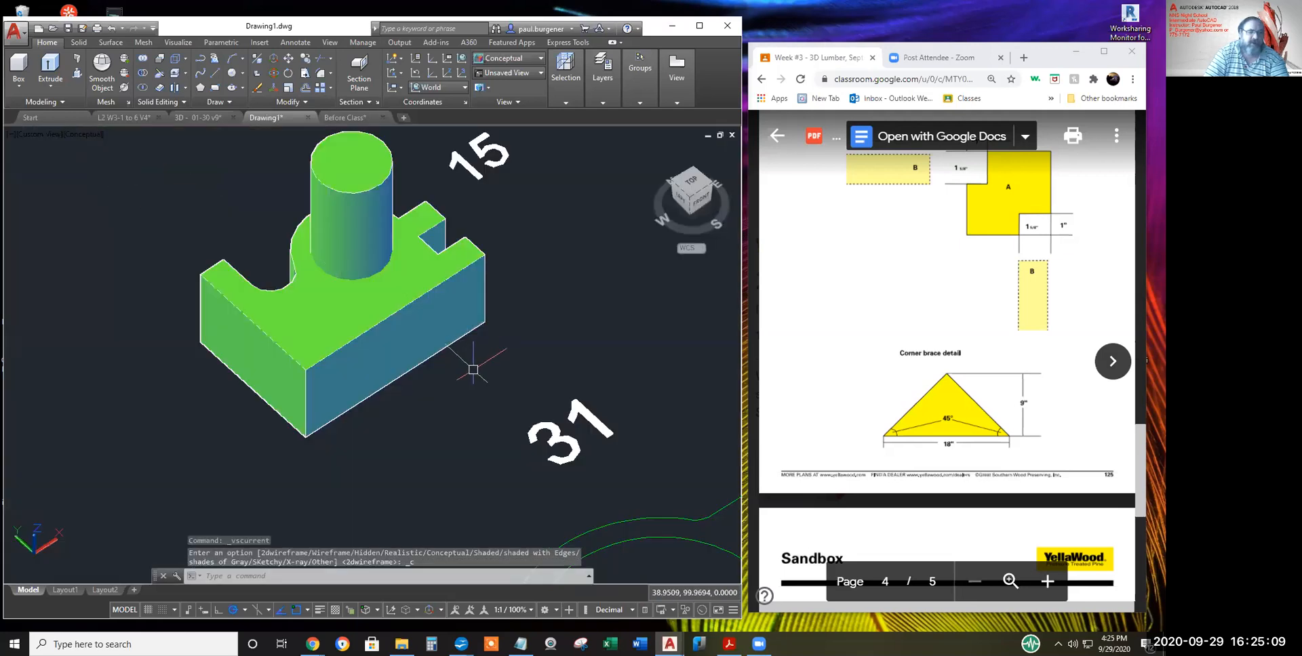
pyautogui.moveTo(474, 369); pyautogui.dragTo(477, 406, button='middle')
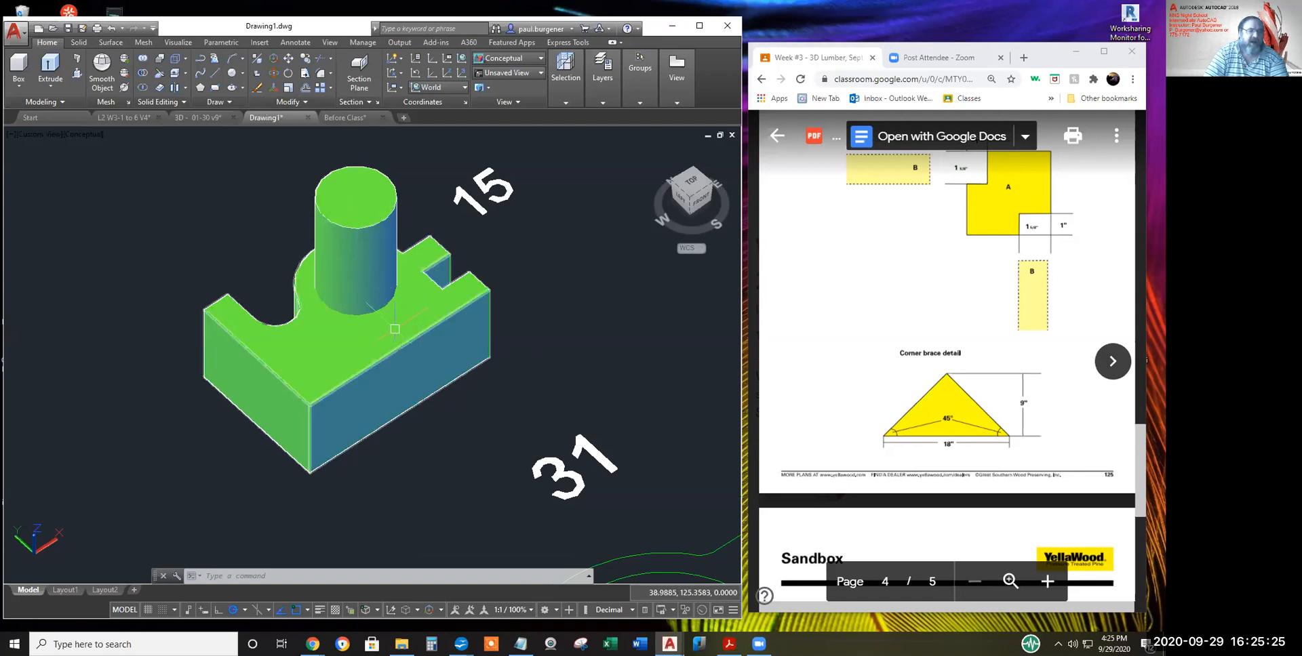
pyautogui.click(83, 136)
pyautogui.click(125, 164)
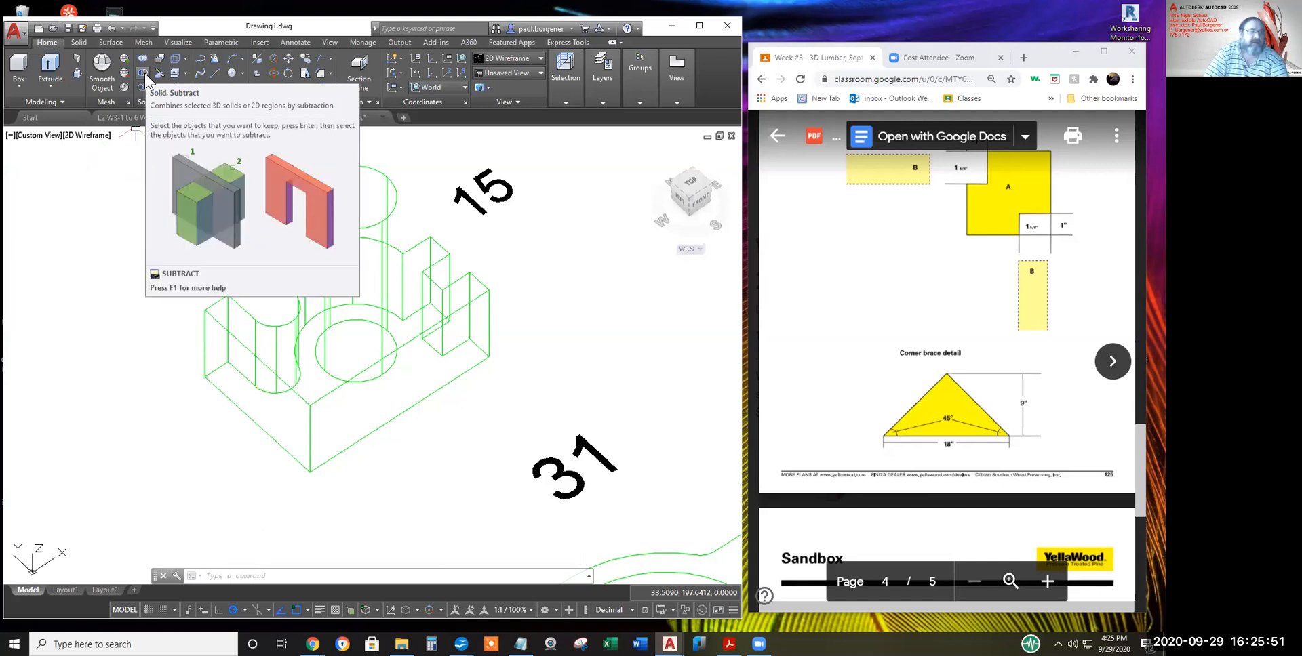
# - Subtract the cylinder from part 15's body, enlarging the command window to show the Subtract prompts
pyautogui.click(142, 74)
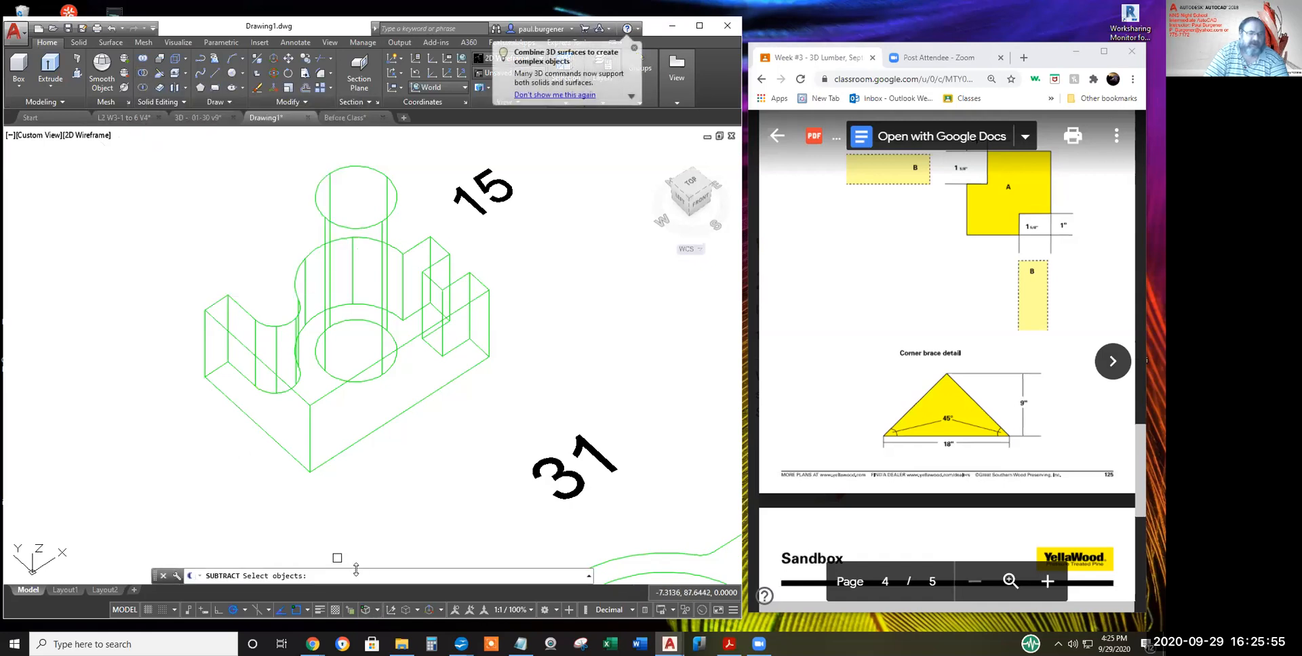
pyautogui.moveTo(356, 570); pyautogui.dragTo(353, 541)
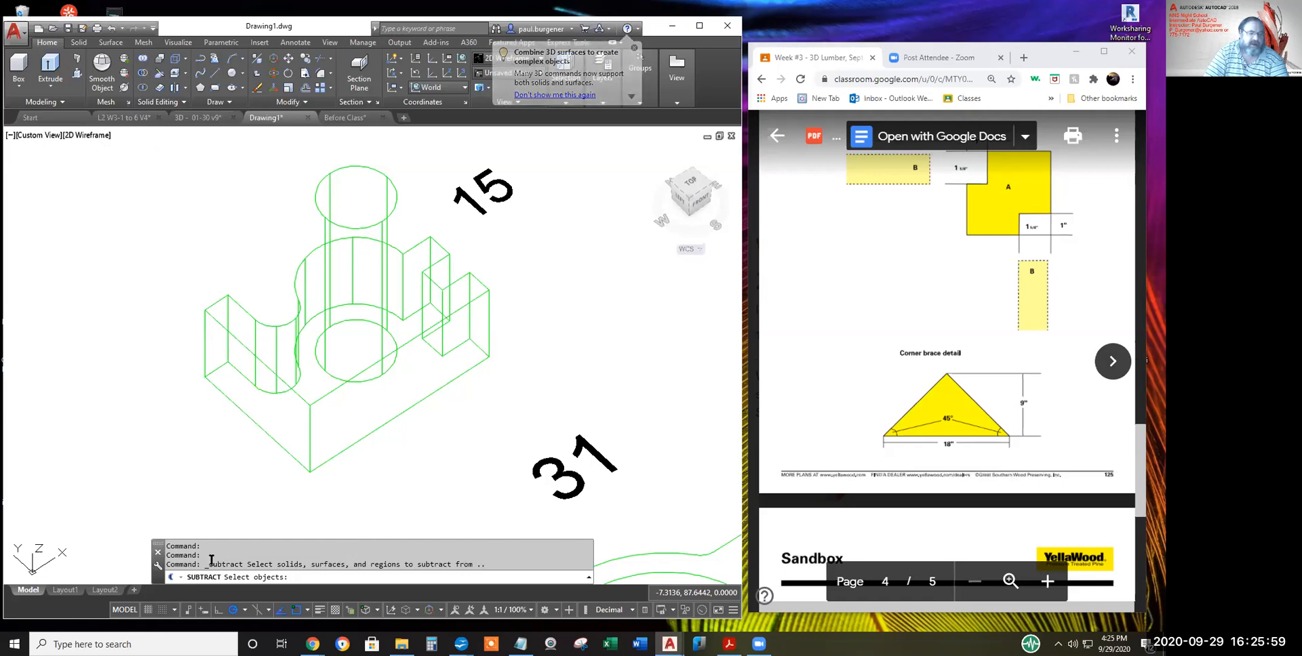
pyautogui.moveTo(258, 539)
pyautogui.mouseDown()
pyautogui.moveTo(262, 472)
pyautogui.moveTo(271, 537)
pyautogui.mouseUp()
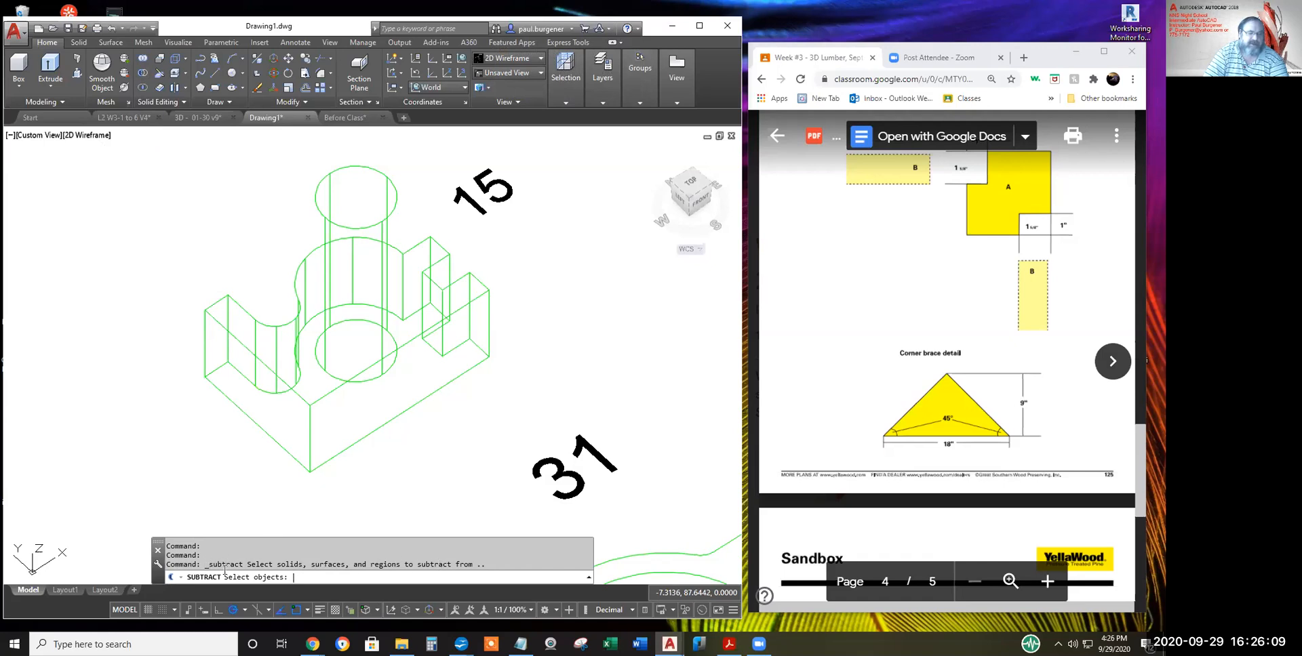
pyautogui.moveTo(247, 565); pyautogui.dragTo(500, 566)
pyautogui.click(445, 387)
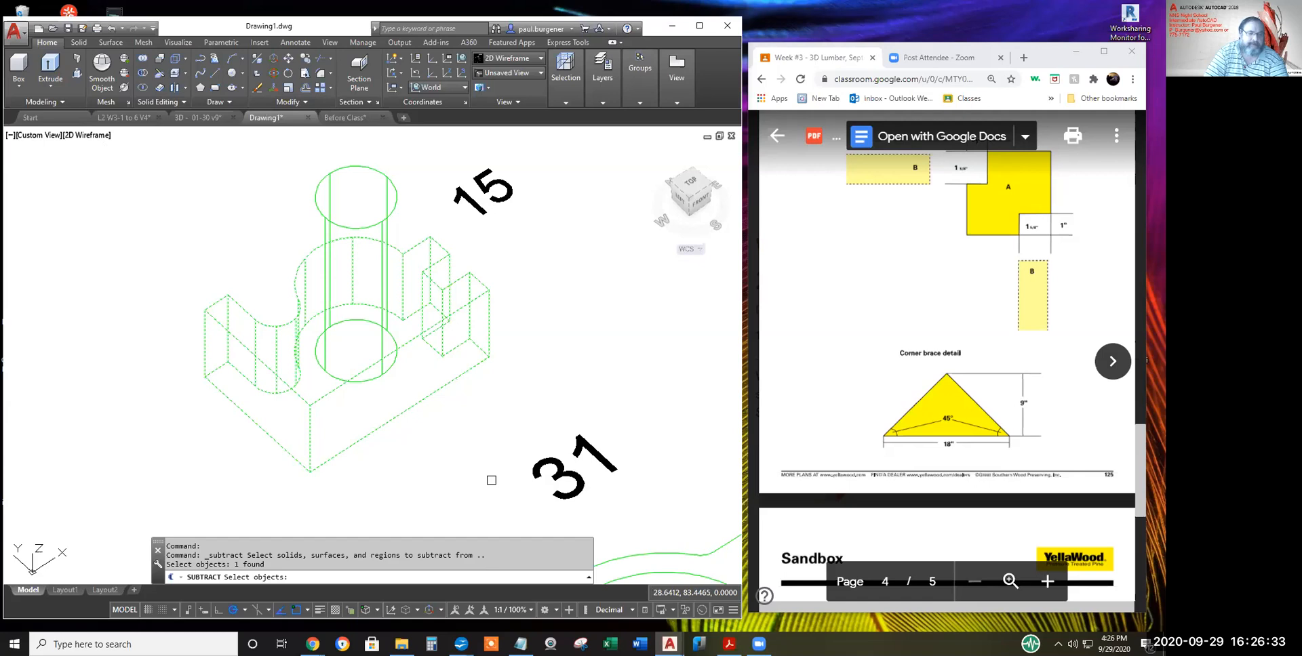
pyautogui.press('Return')
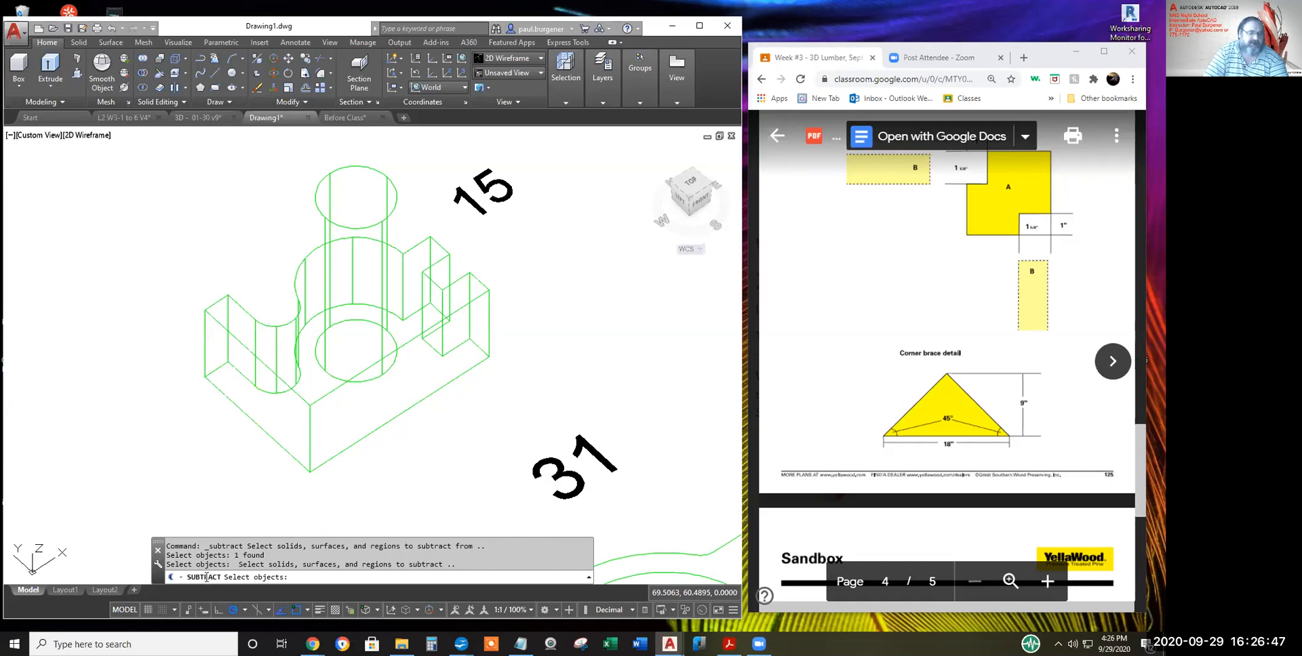
pyautogui.moveTo(247, 546); pyautogui.dragTo(273, 564)
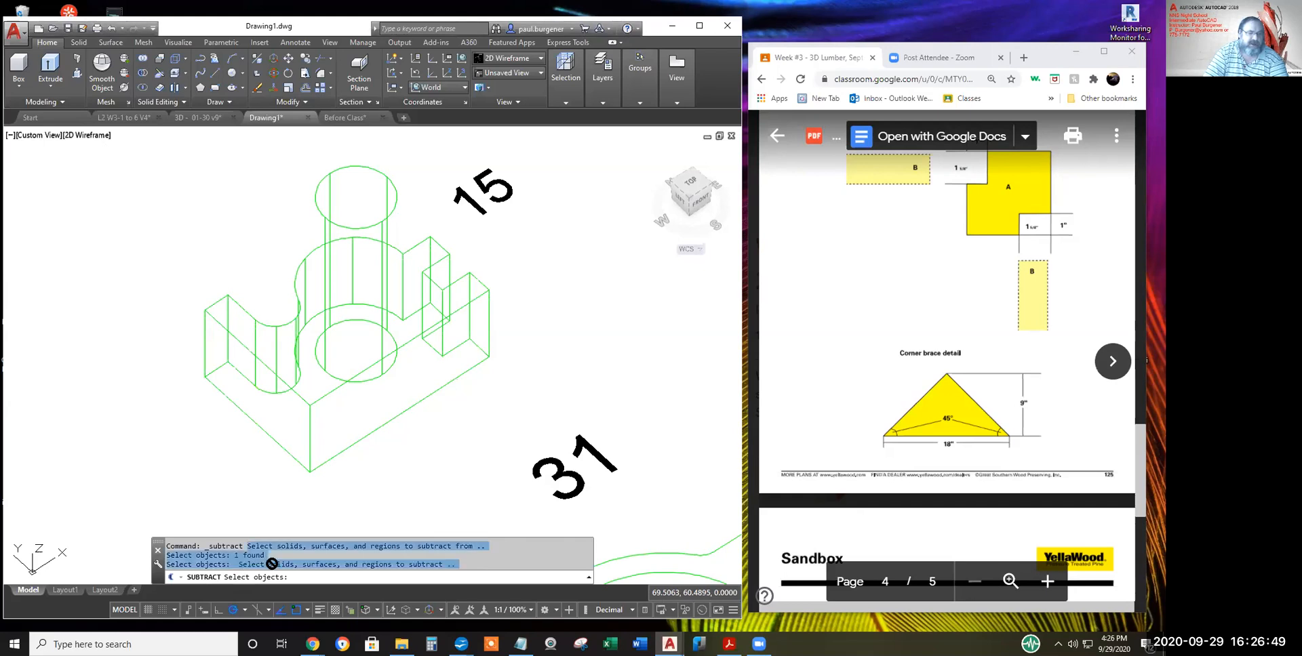
pyautogui.click(332, 571)
pyautogui.moveTo(452, 569); pyautogui.dragTo(256, 565)
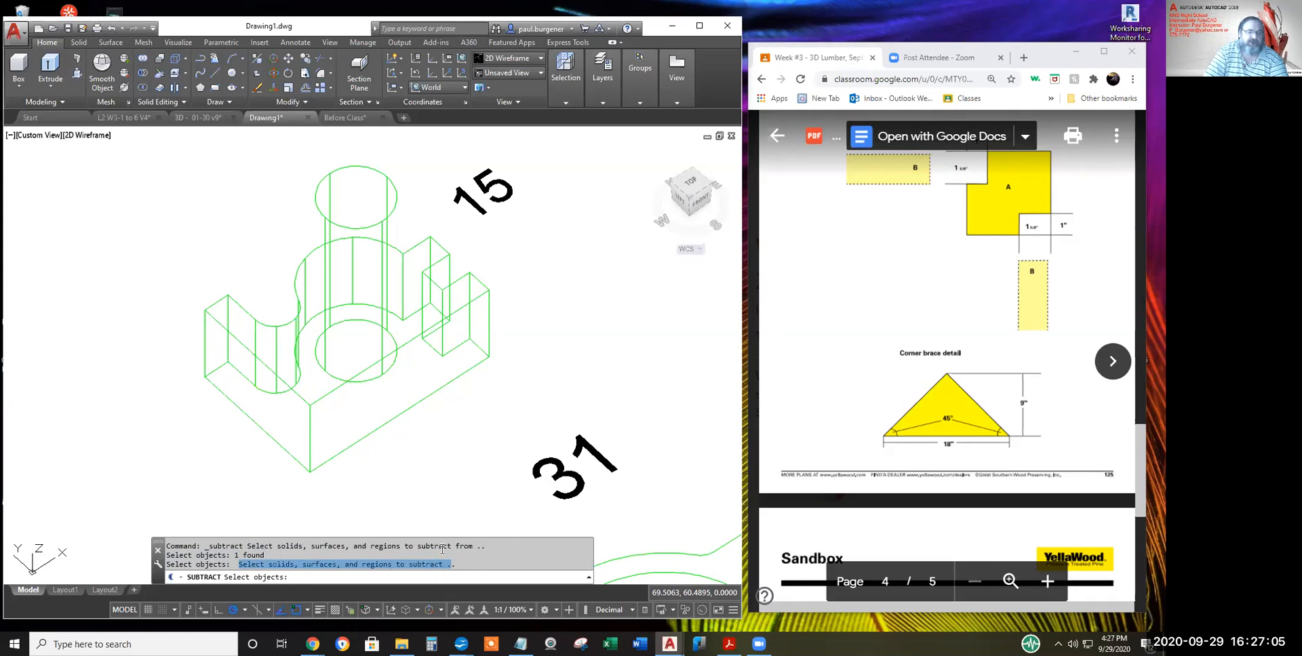
pyautogui.click(397, 203)
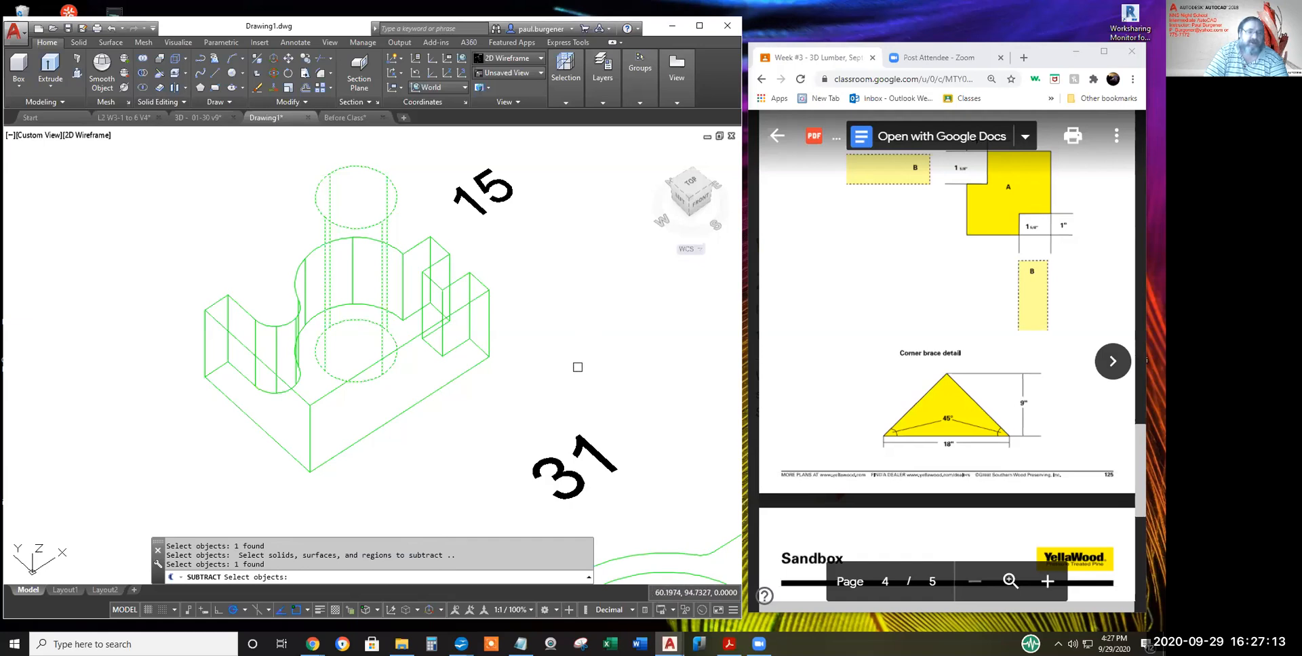
pyautogui.press('Return')
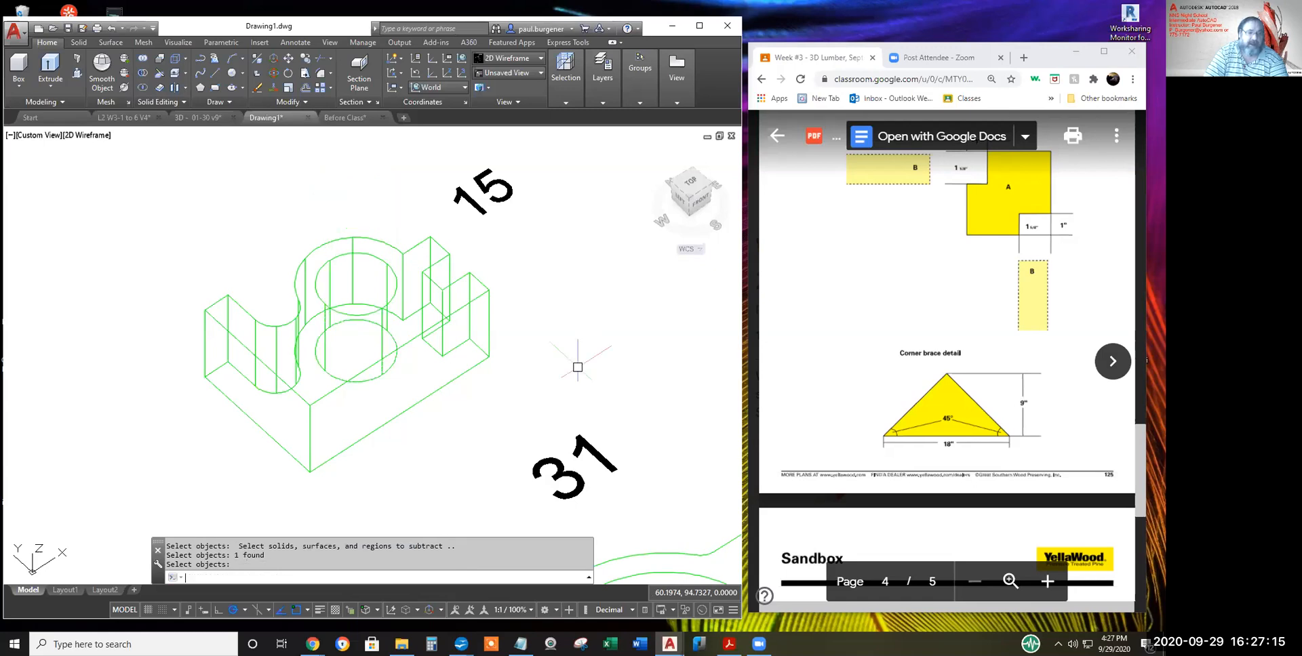
# - Shade part 15 in the Conceptual style and inspect its through hole from the top and at an angle
pyautogui.click(94, 136)
pyautogui.click(139, 179)
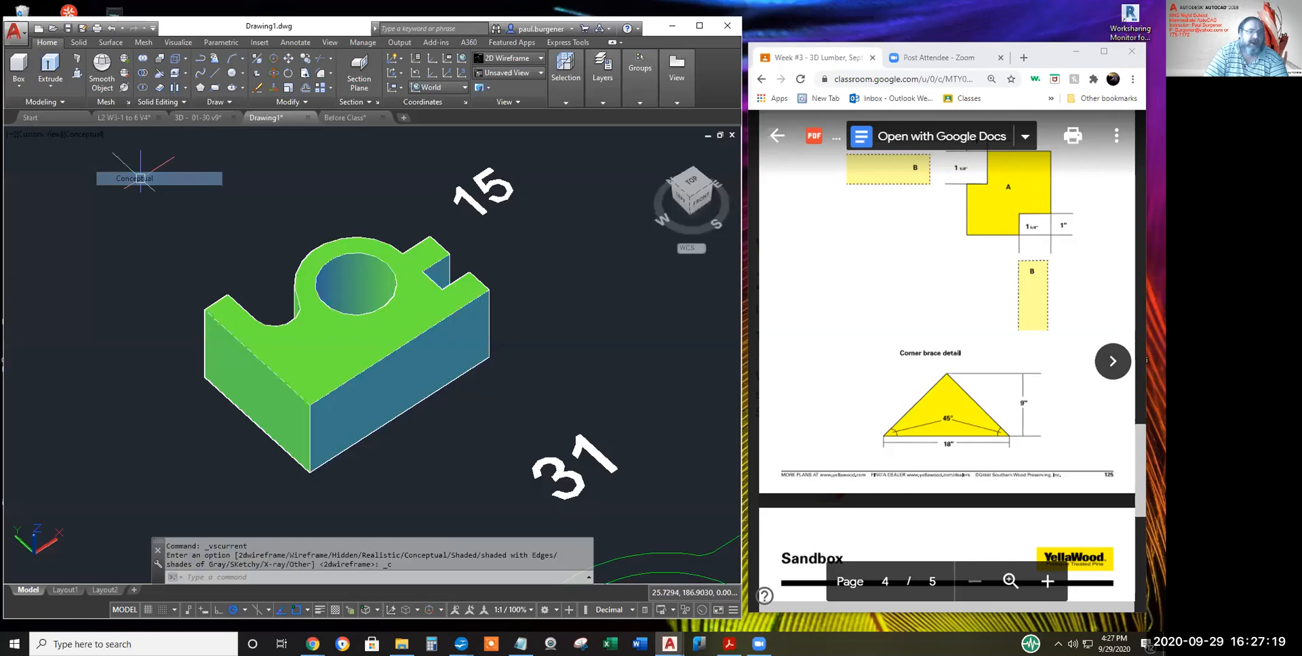
pyautogui.click(695, 195)
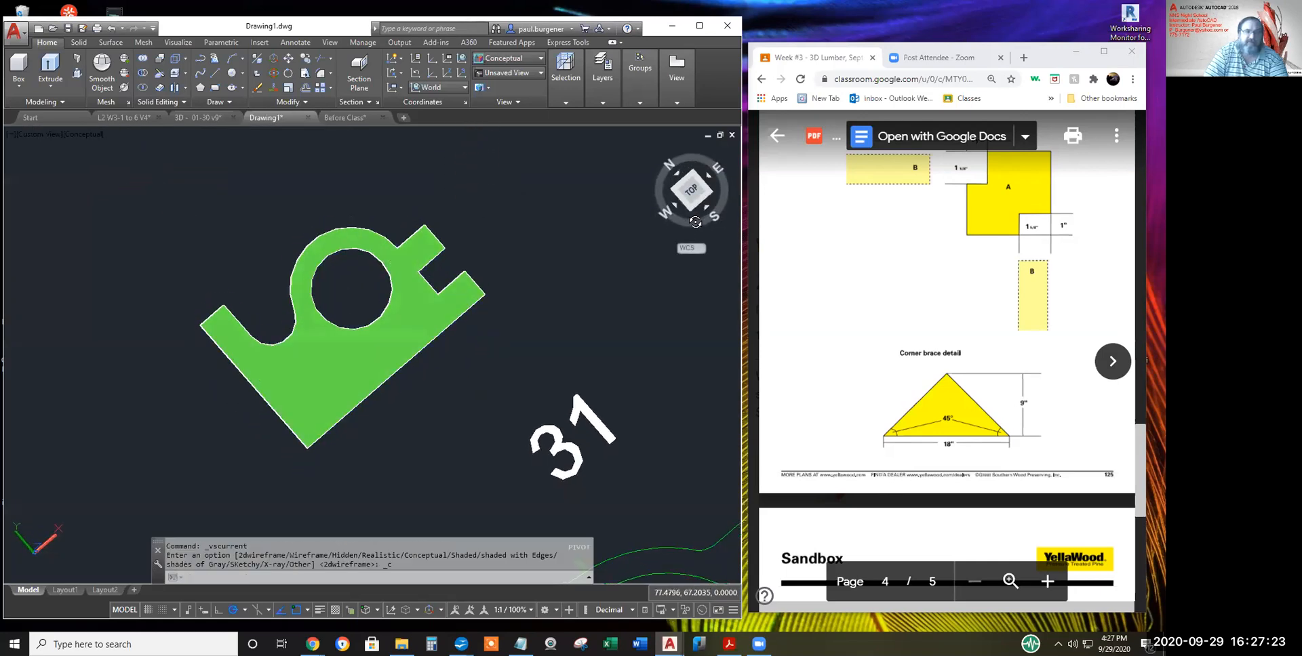
pyautogui.moveTo(694, 228)
pyautogui.mouseDown()
pyautogui.moveTo(700, 168)
pyautogui.moveTo(700, 196)
pyautogui.moveTo(686, 137)
pyautogui.mouseUp()
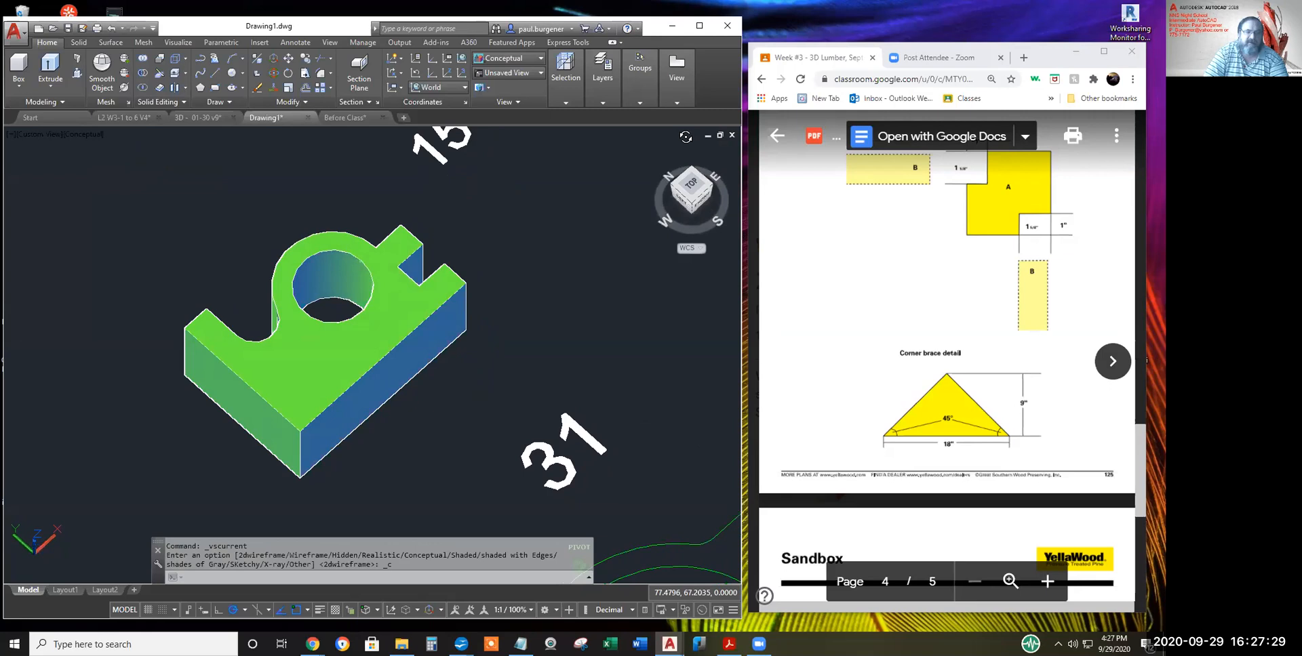
# - Bring part 31's 2D outline into close view
pyautogui.scroll(-4, 580, 284)
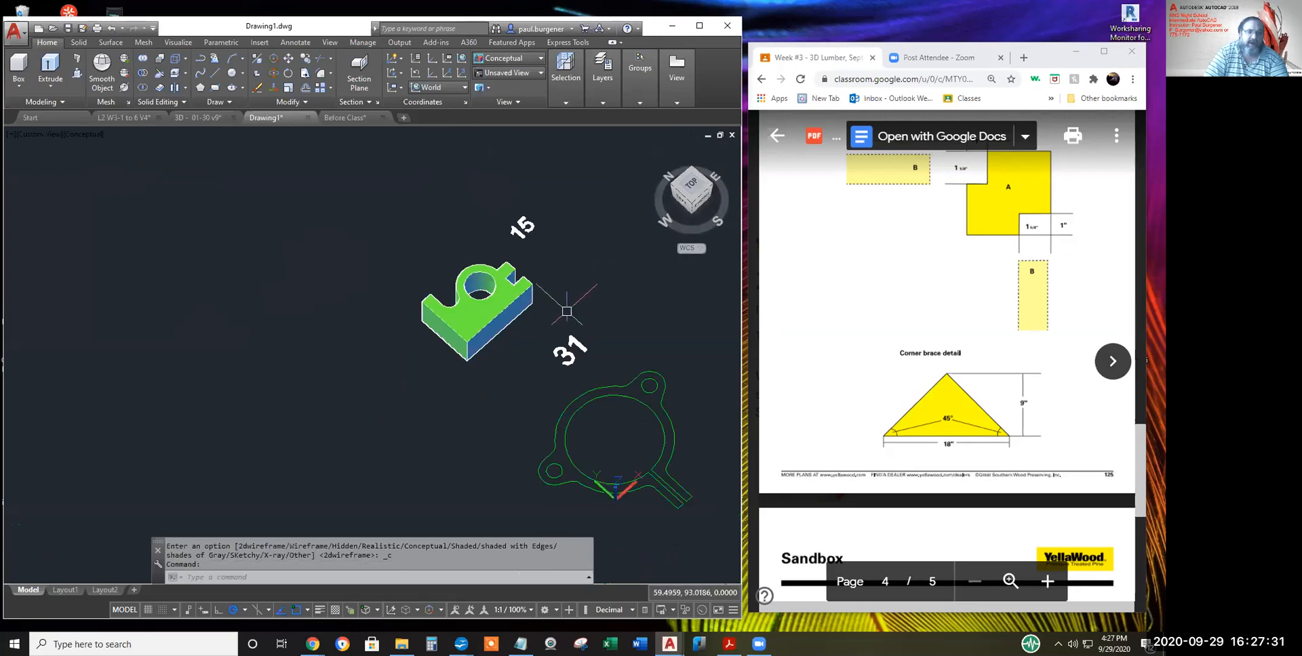
pyautogui.moveTo(523, 369)
pyautogui.mouseDown(button='middle')
pyautogui.moveTo(421, 301)
pyautogui.moveTo(366, 288)
pyautogui.mouseUp(button='middle')
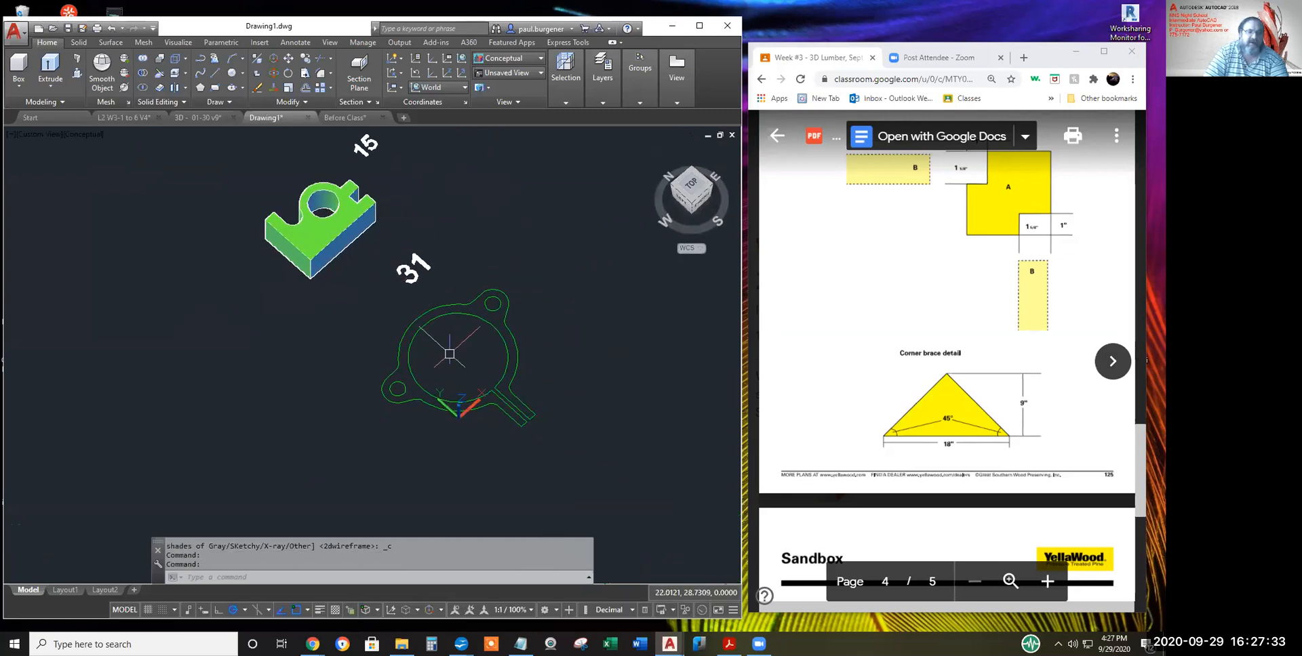
pyautogui.scroll(3, 450, 363)
pyautogui.moveTo(446, 364); pyautogui.dragTo(391, 369, button='middle')
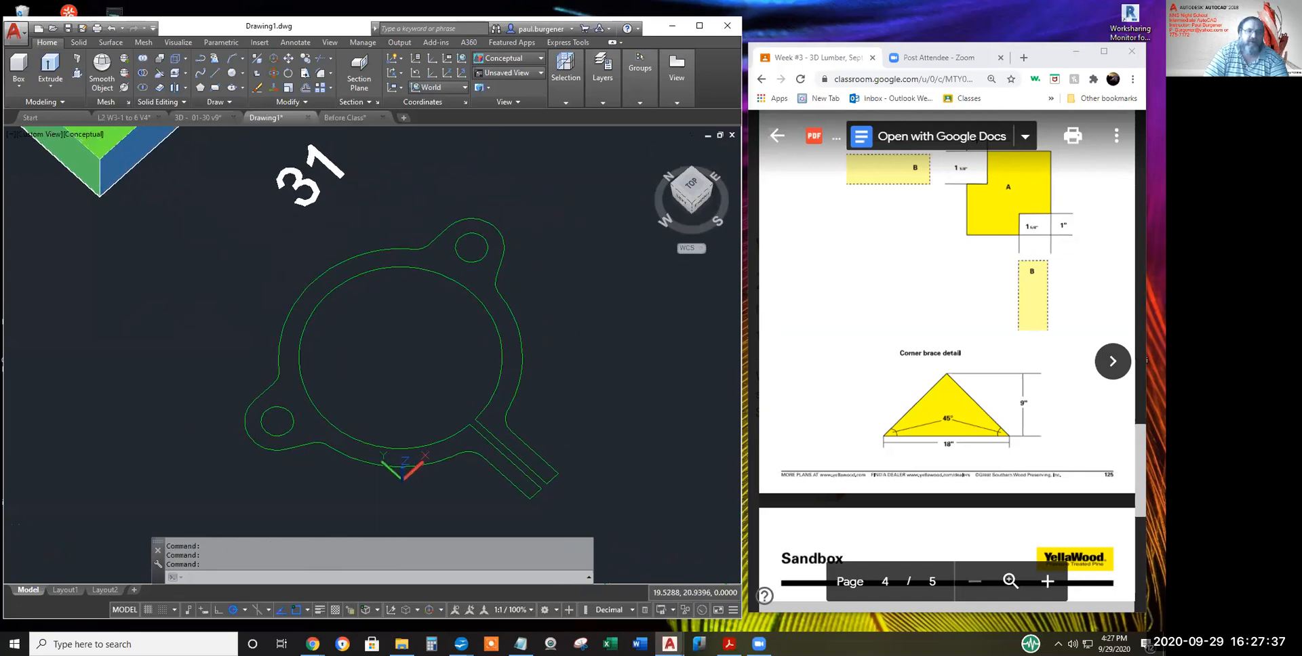
# - Select several segments of part 31's outer outline to check whether they are joined, and clear the selection
pyautogui.click(456, 231)
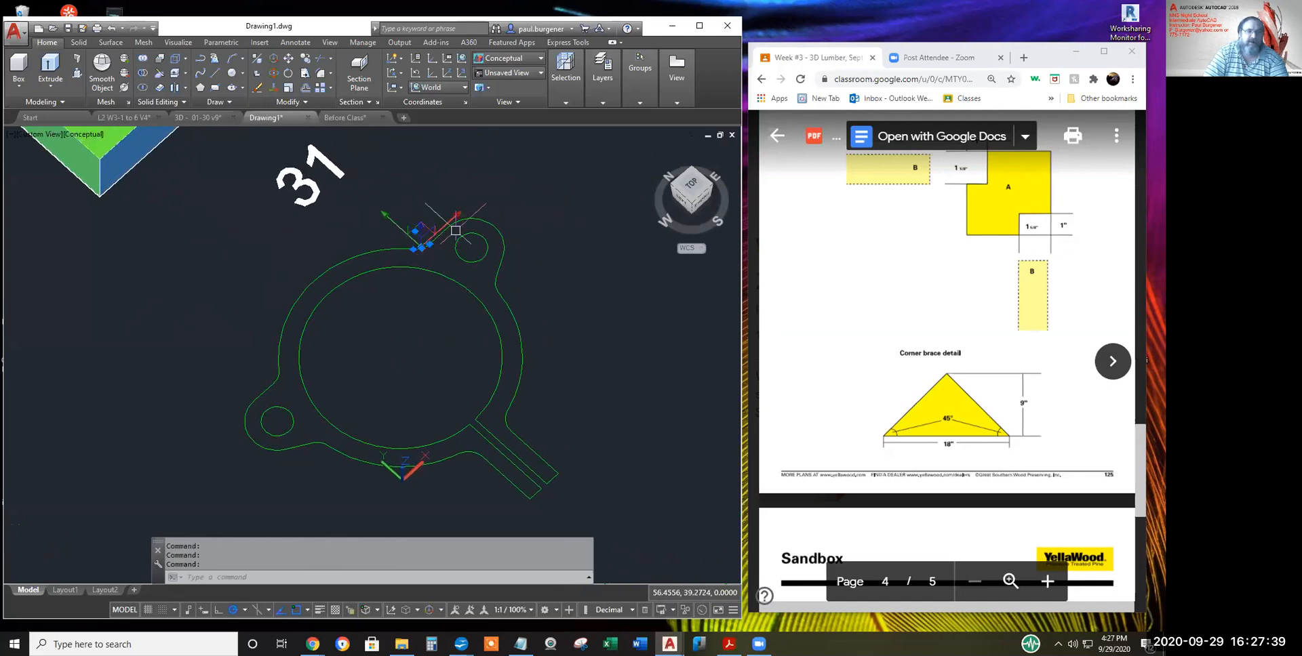
pyautogui.click(495, 222)
pyautogui.moveTo(495, 286)
pyautogui.click(521, 355)
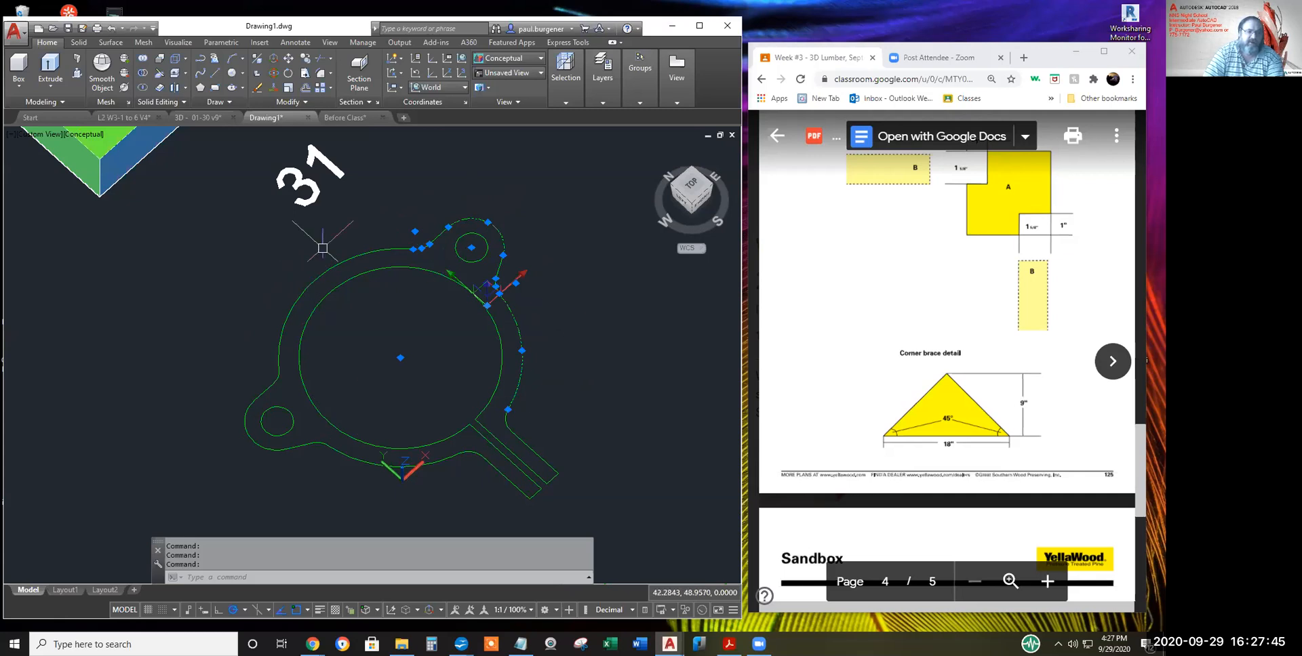
pyautogui.press('Escape')
pyautogui.press('Escape')
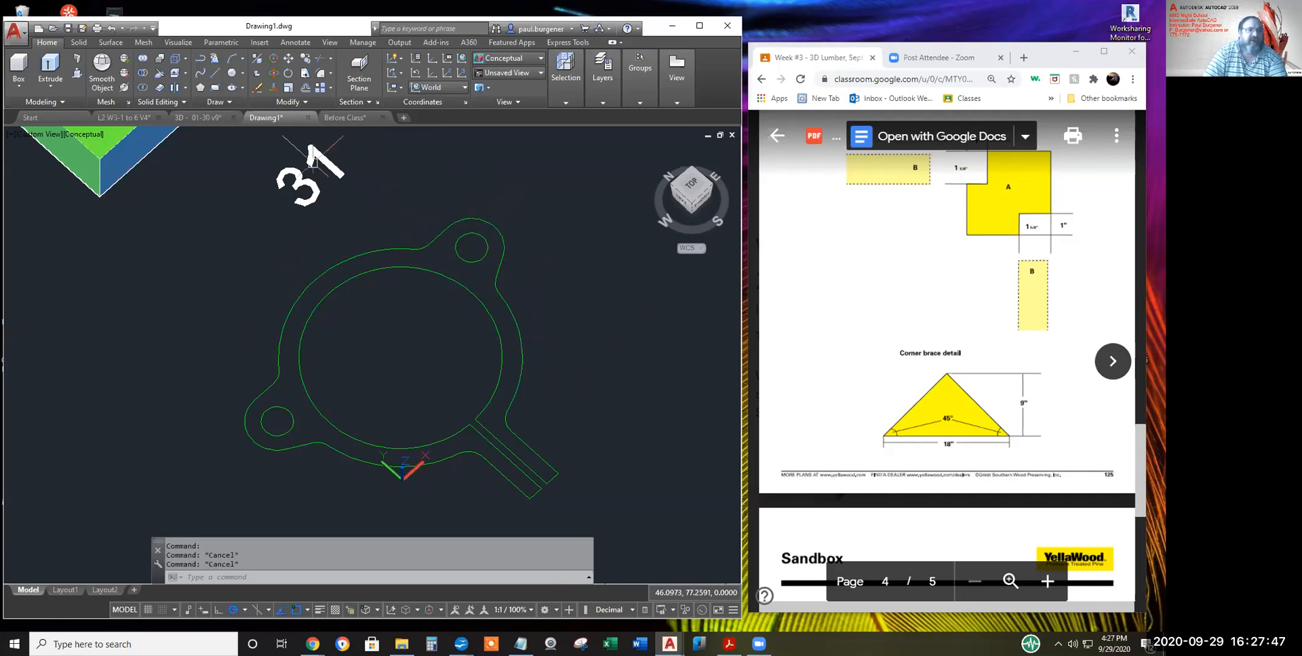
# - Convert the arc around part 31's lug nearest the number into a polyline with Edit Polyline
pyautogui.click(295, 100)
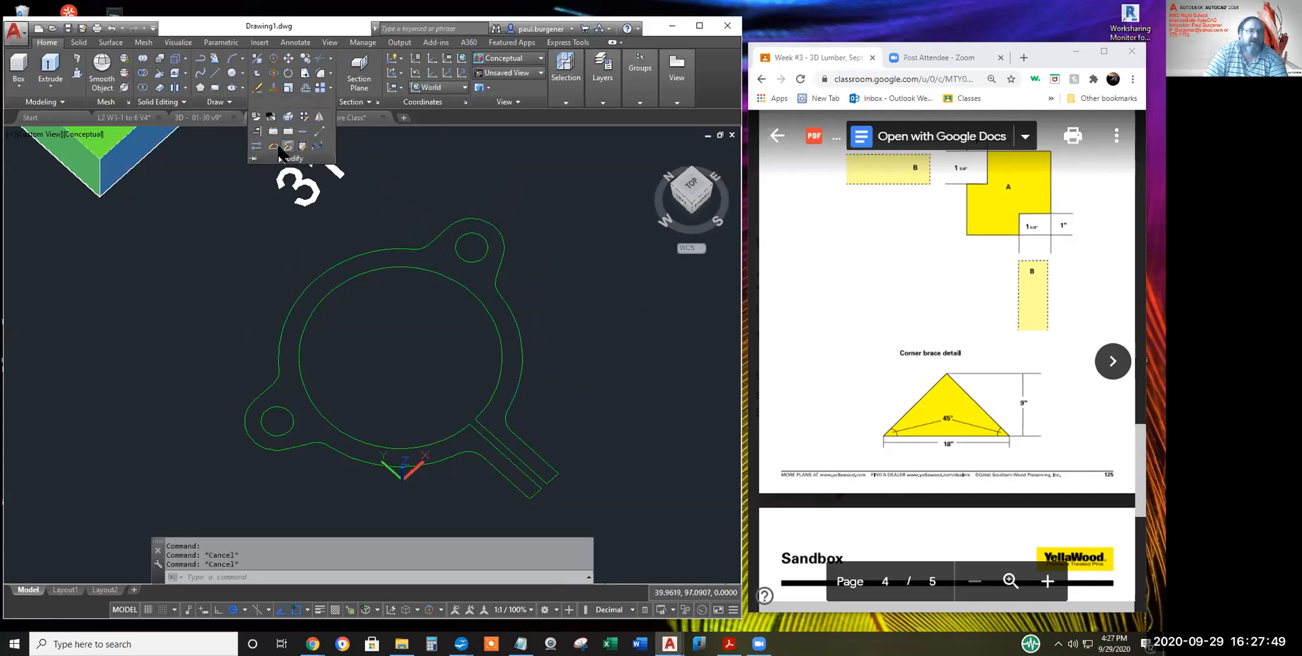
pyautogui.click(273, 146)
pyautogui.click(485, 219)
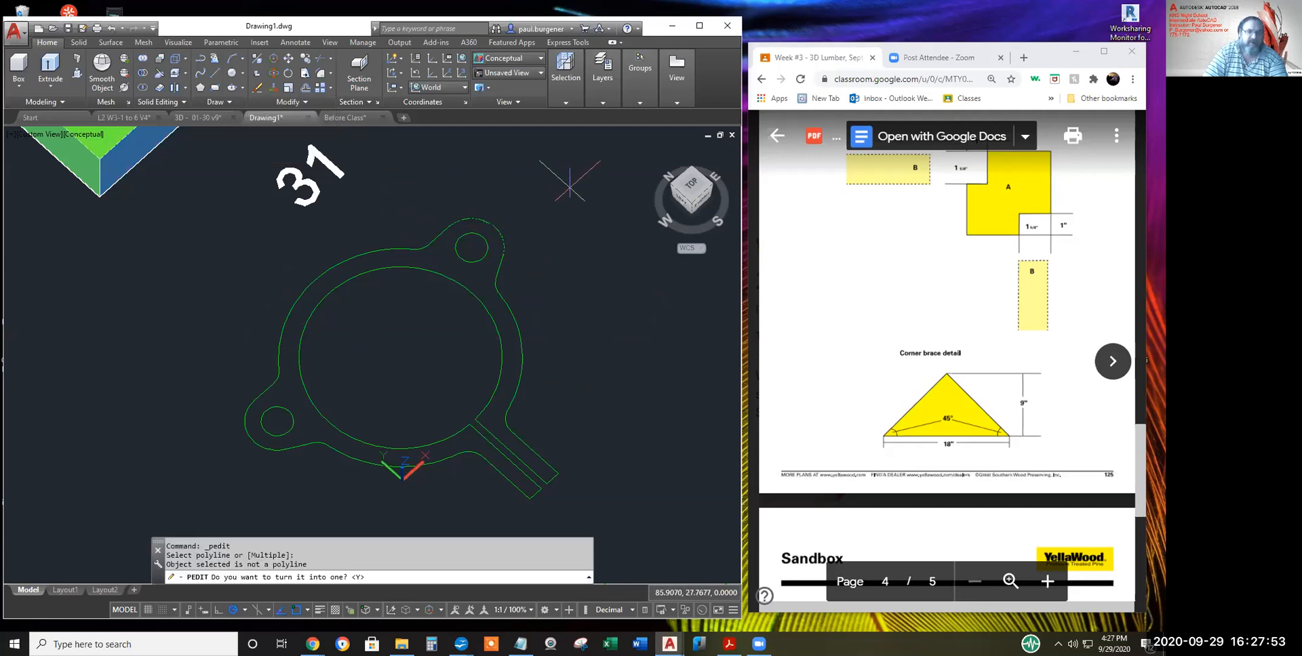
pyautogui.press('Return')
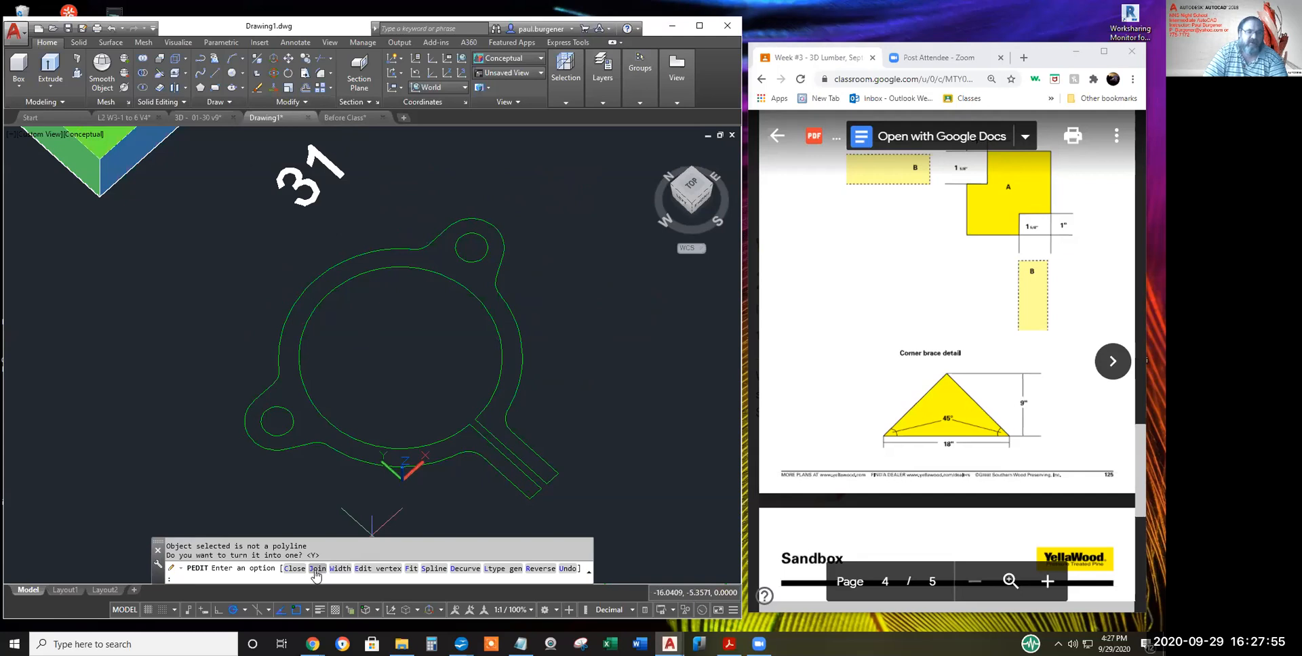
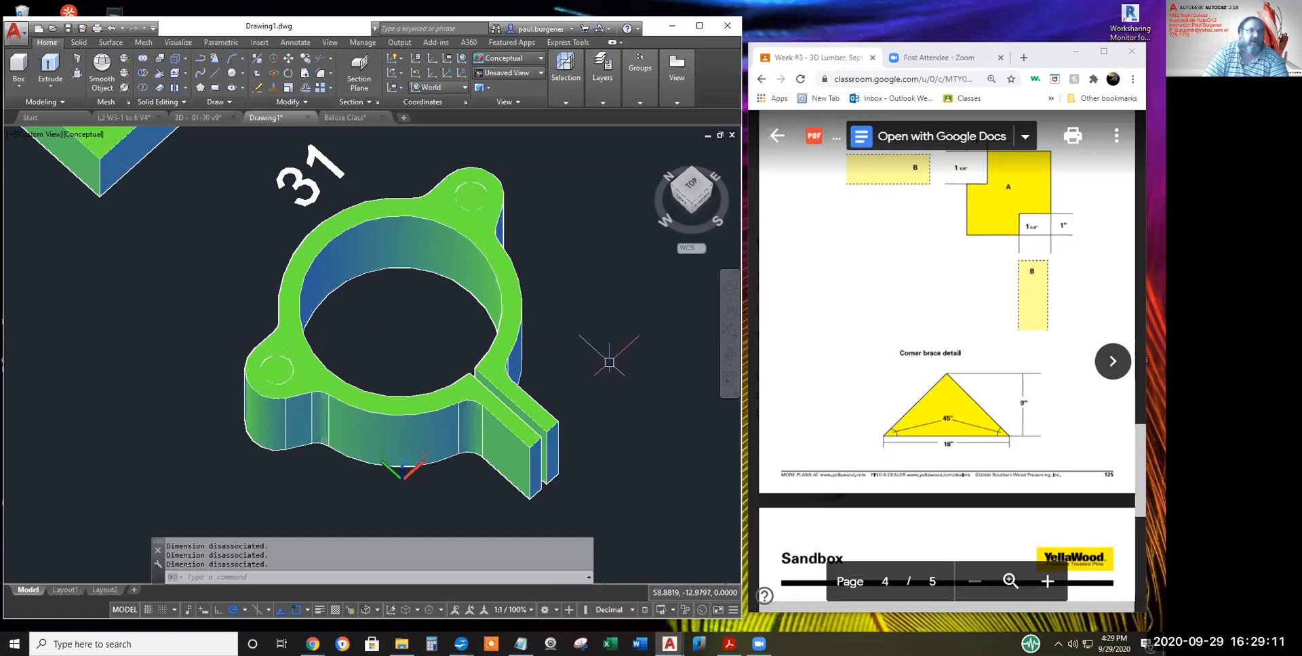
# - Subtract the two lug cylinders from part 31's extruded body, highlighting the Subtract prompts for each selection
pyautogui.click(143, 74)
pyautogui.moveTo(486, 566); pyautogui.dragTo(276, 564)
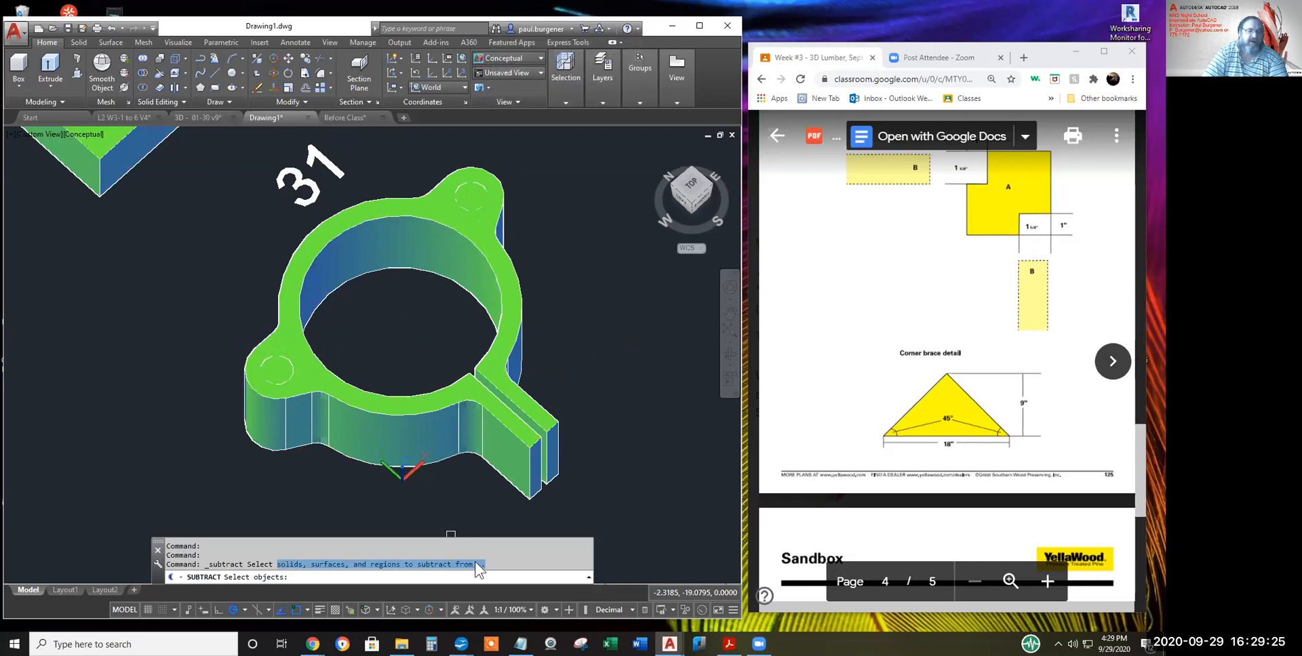
pyautogui.click(552, 423)
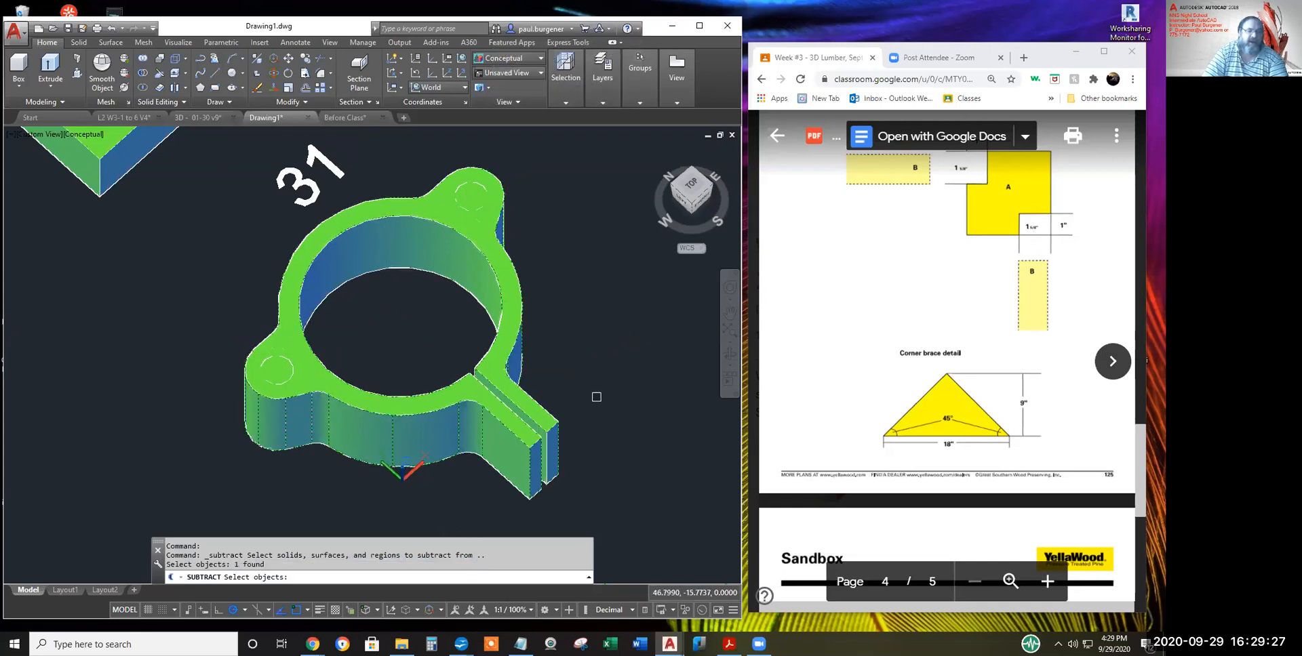
pyautogui.press('Return')
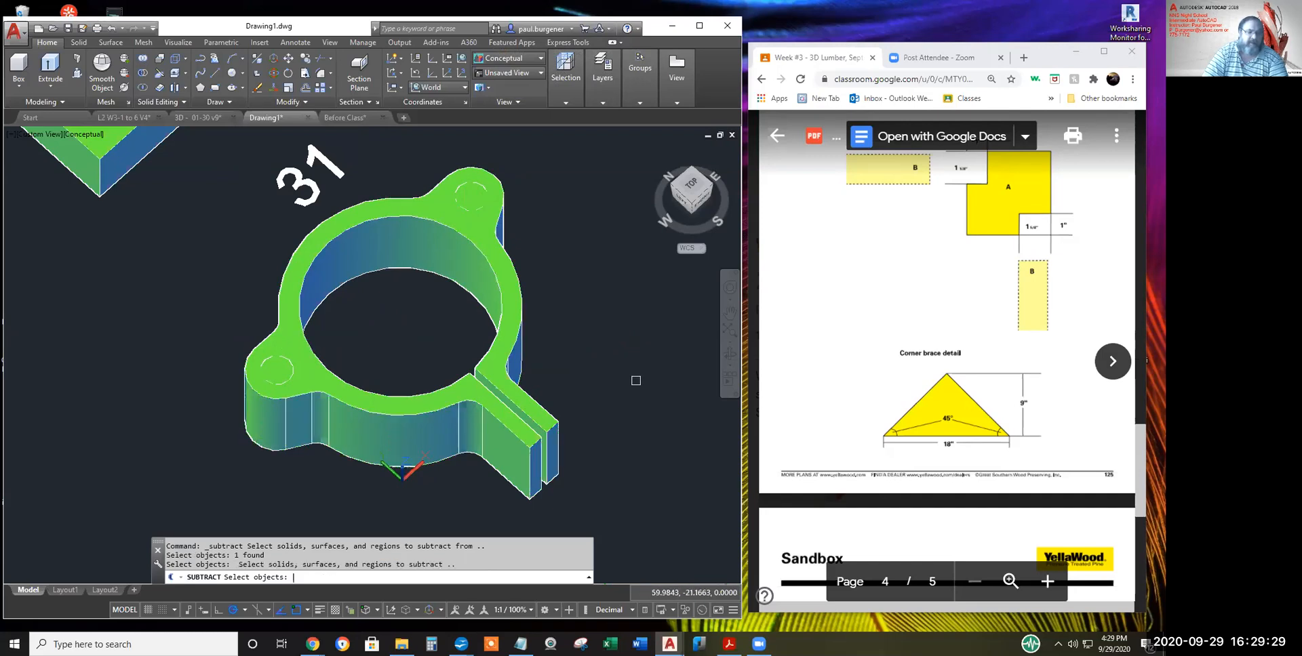
pyautogui.moveTo(431, 567); pyautogui.dragTo(277, 564)
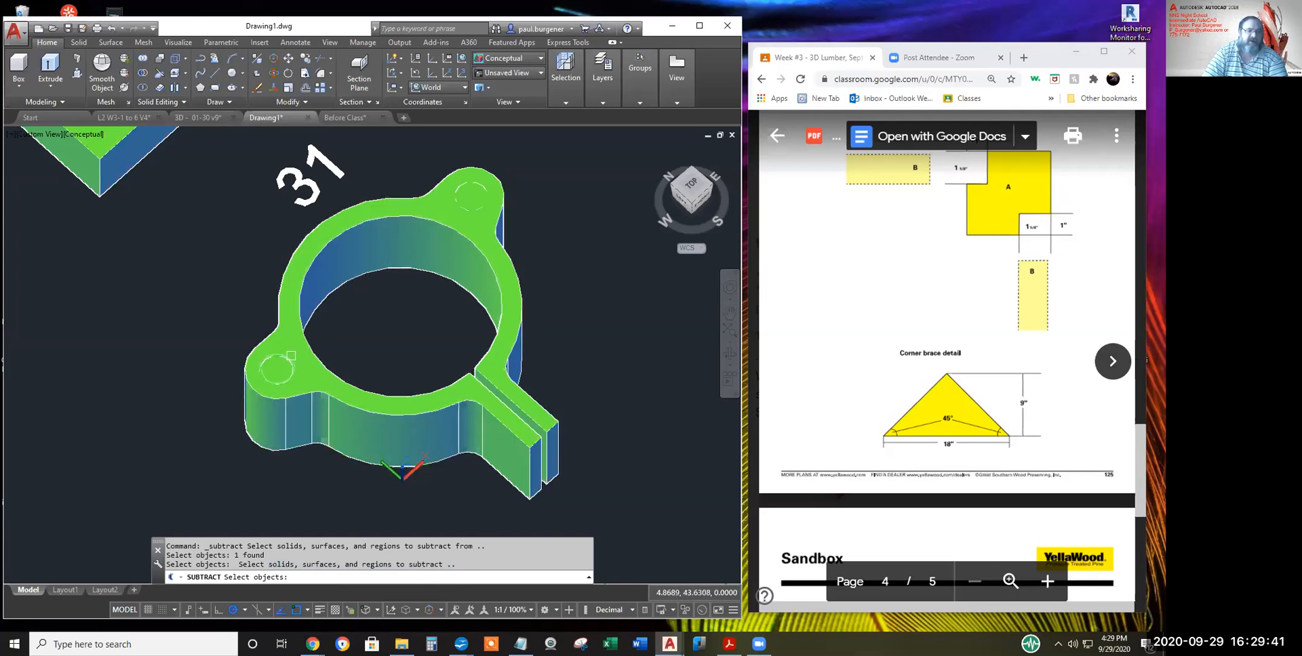
pyautogui.click(289, 361)
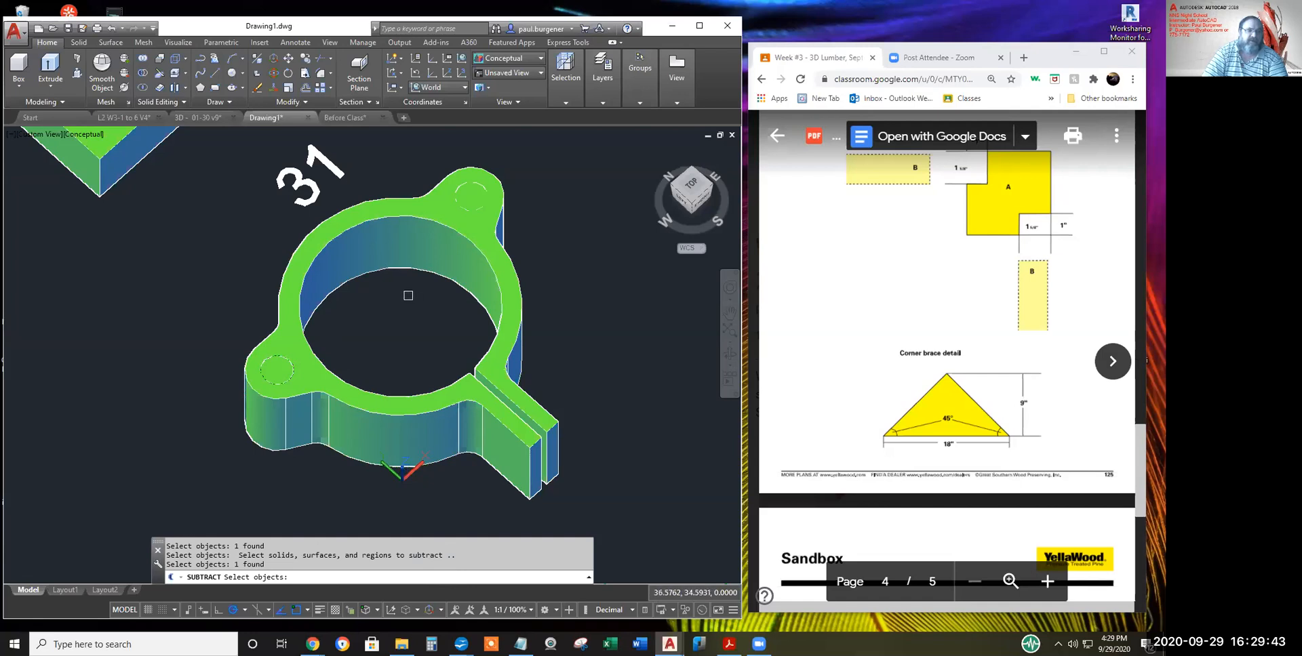
pyautogui.click(477, 202)
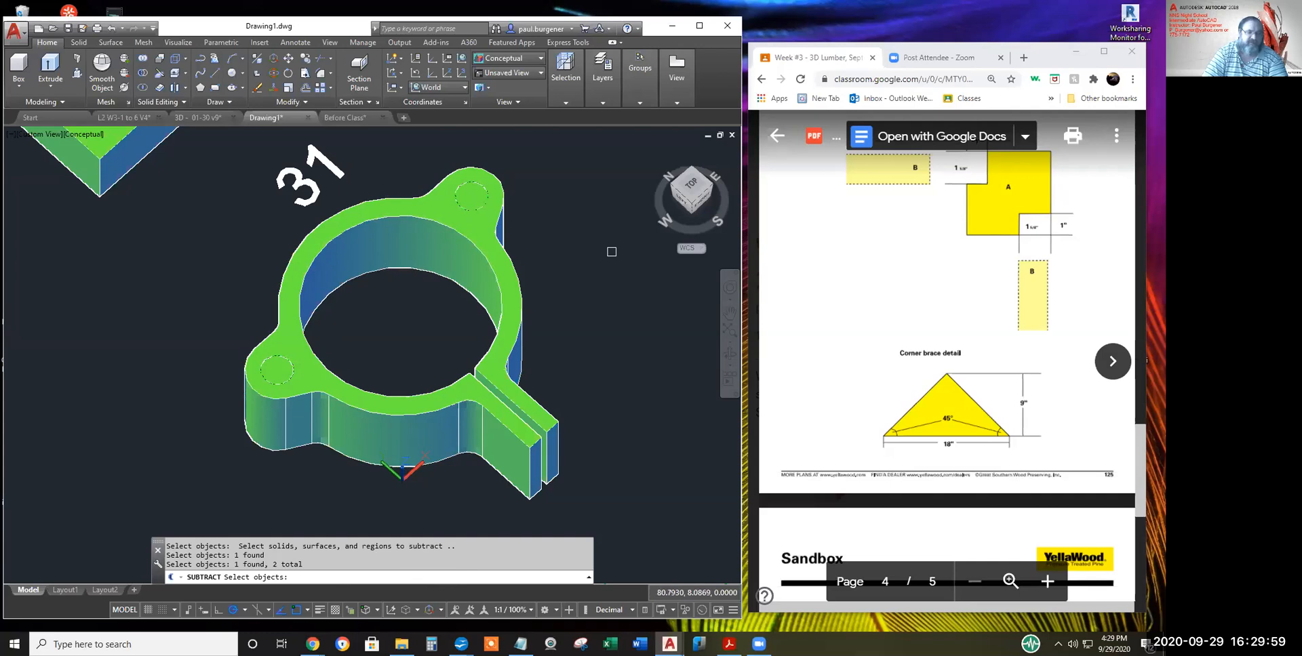
pyautogui.press('Return')
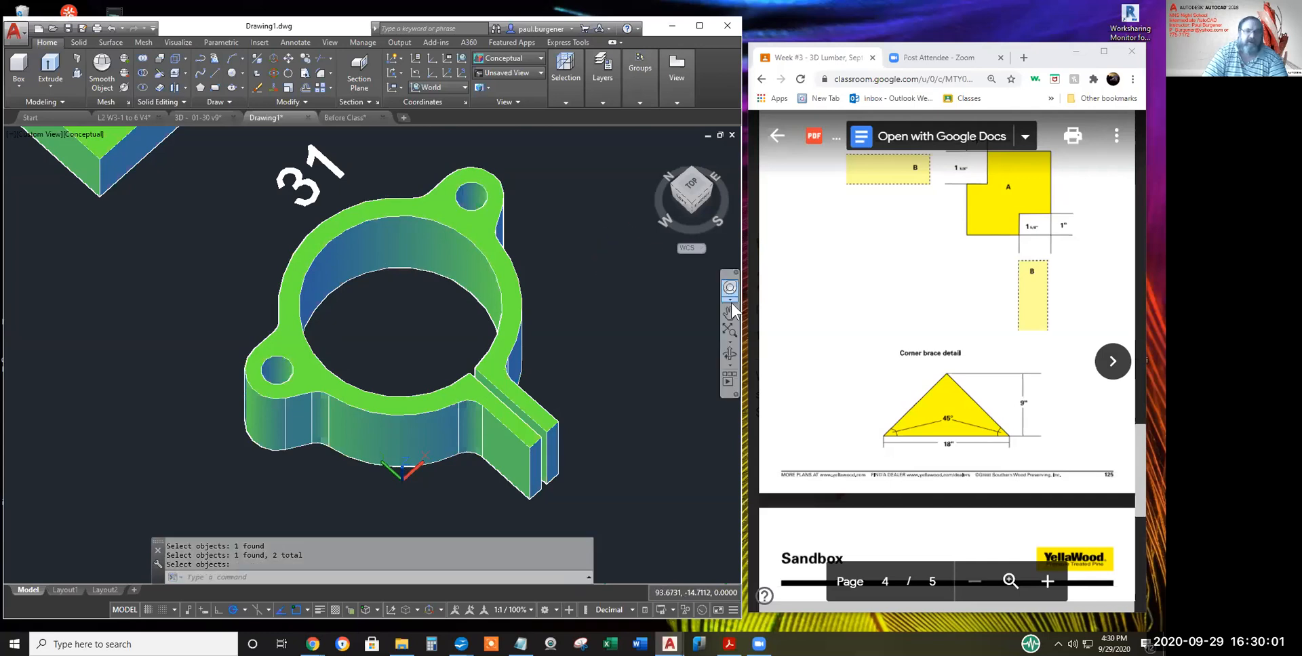
# - Orbit around part 31 to inspect its holes, and bring parts 15 and 31 into view together
pyautogui.click(730, 355)
pyautogui.moveTo(397, 326); pyautogui.dragTo(377, 306)
pyautogui.scroll(-4, 378, 307)
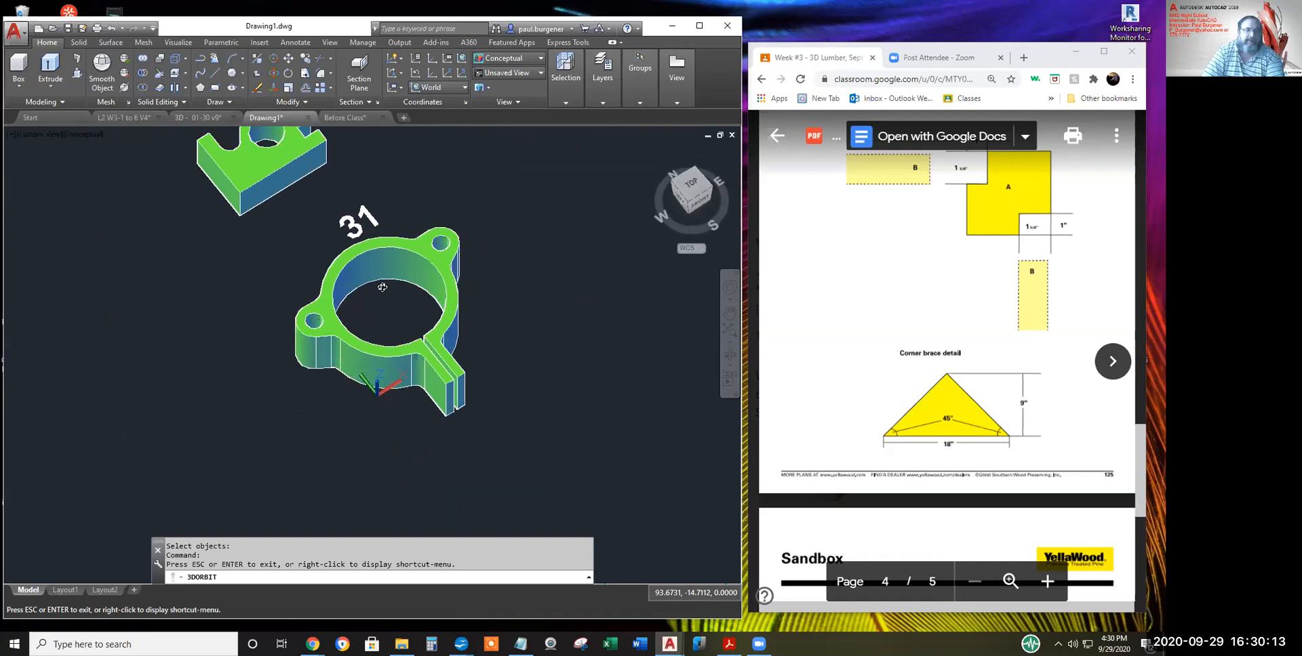
pyautogui.press('Escape')
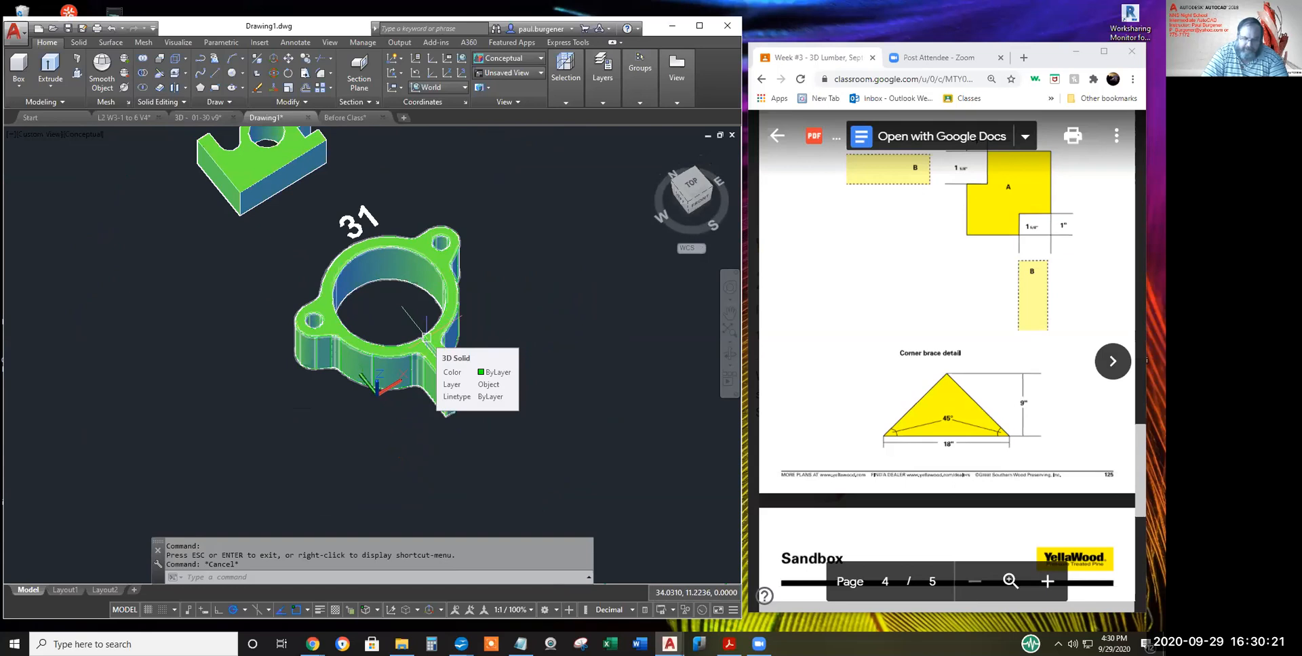
pyautogui.moveTo(389, 287); pyautogui.dragTo(421, 356, button='middle')
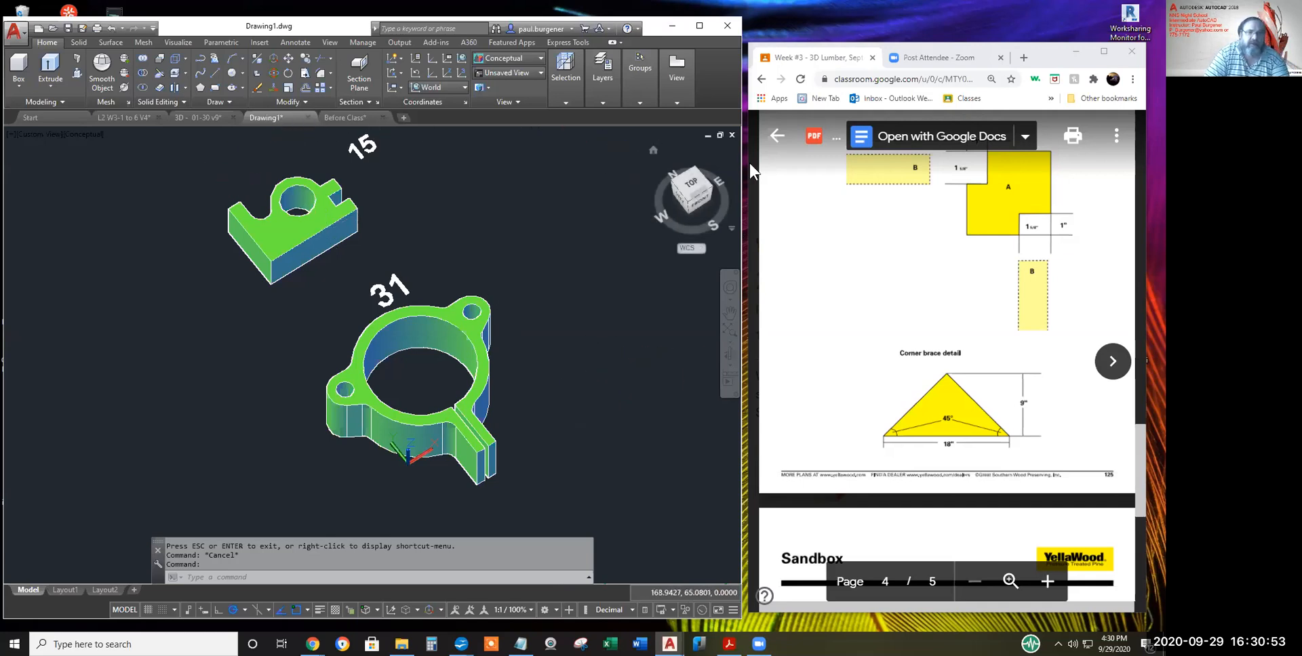
# - Minimize the Drawing1 and Before Class drawings, and bring up the Object Snap Tracking exercise of the Lesson 3 handout in the browser
pyautogui.click(707, 135)
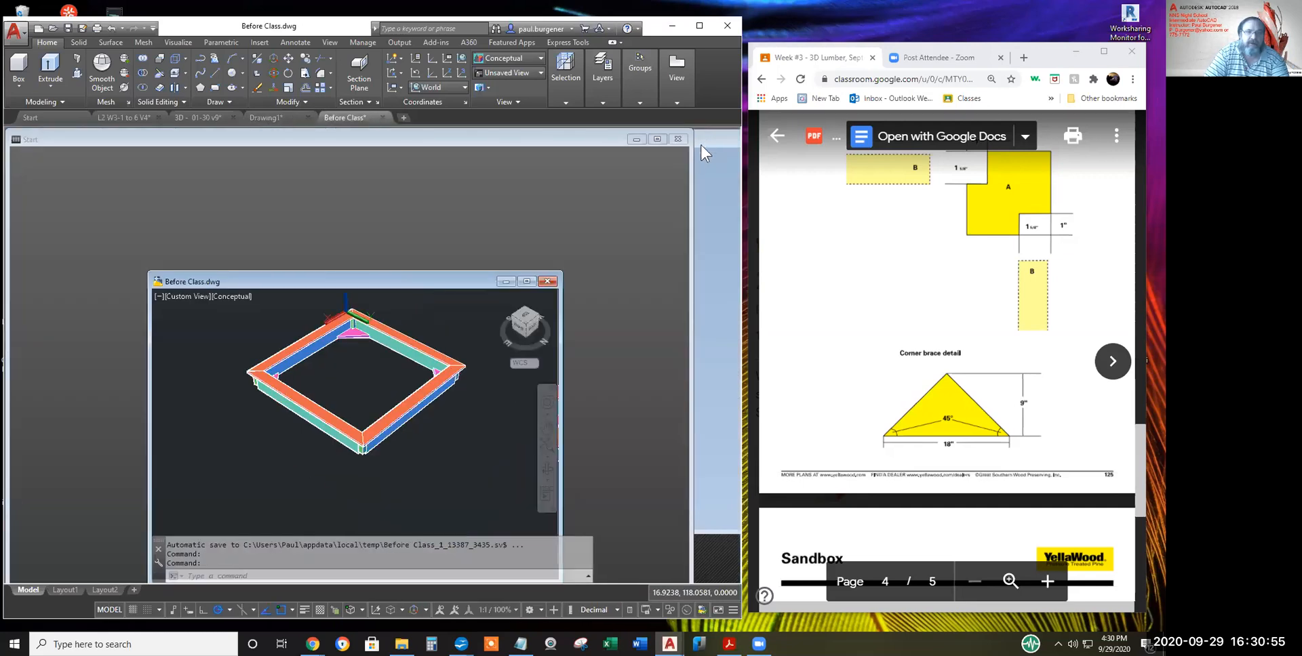
pyautogui.click(506, 281)
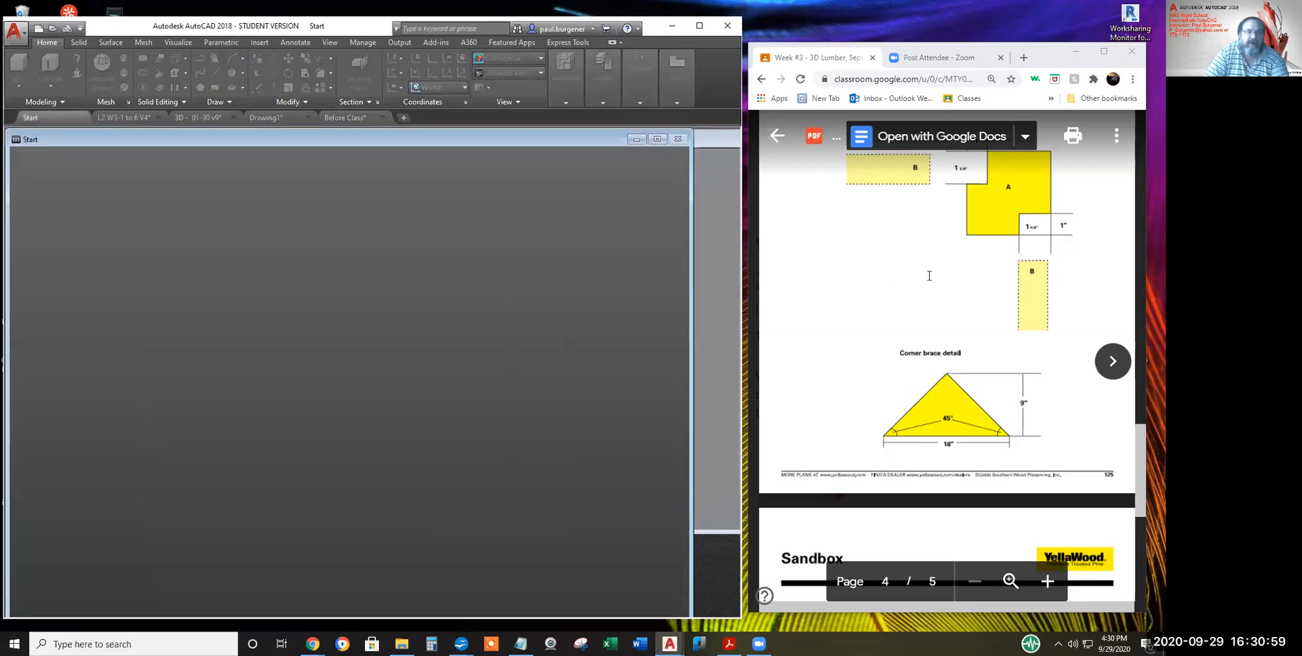
pyautogui.click(1042, 352)
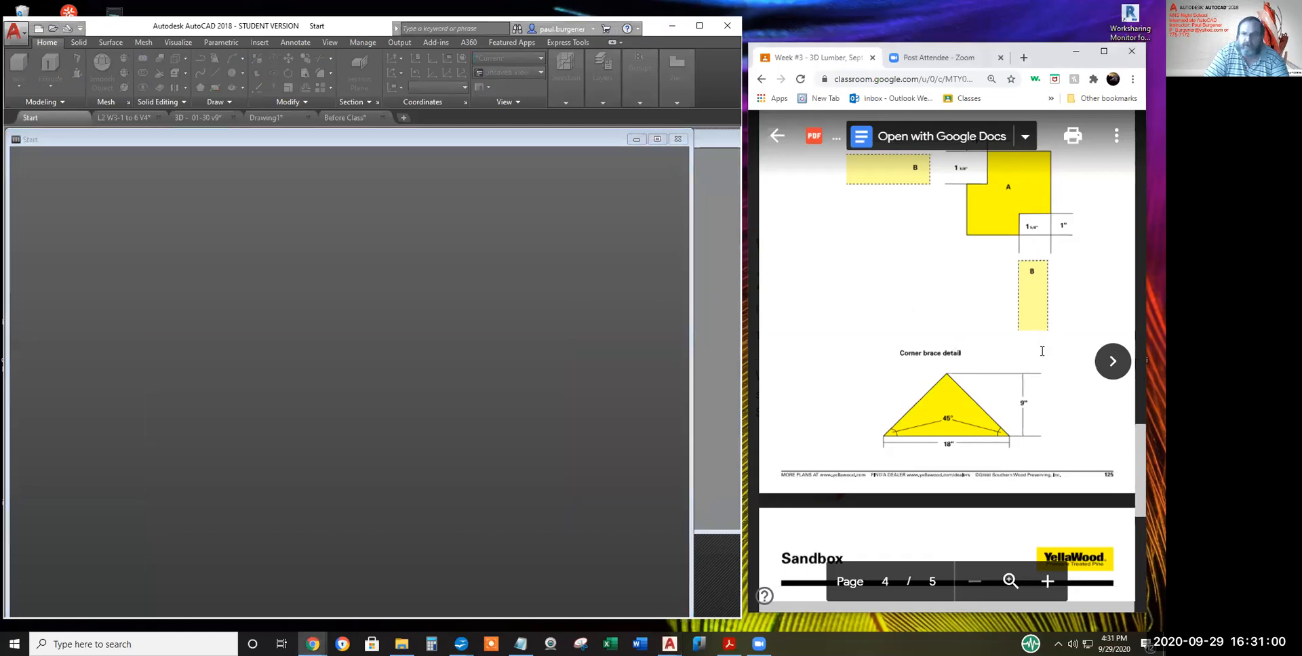
pyautogui.click(1115, 359)
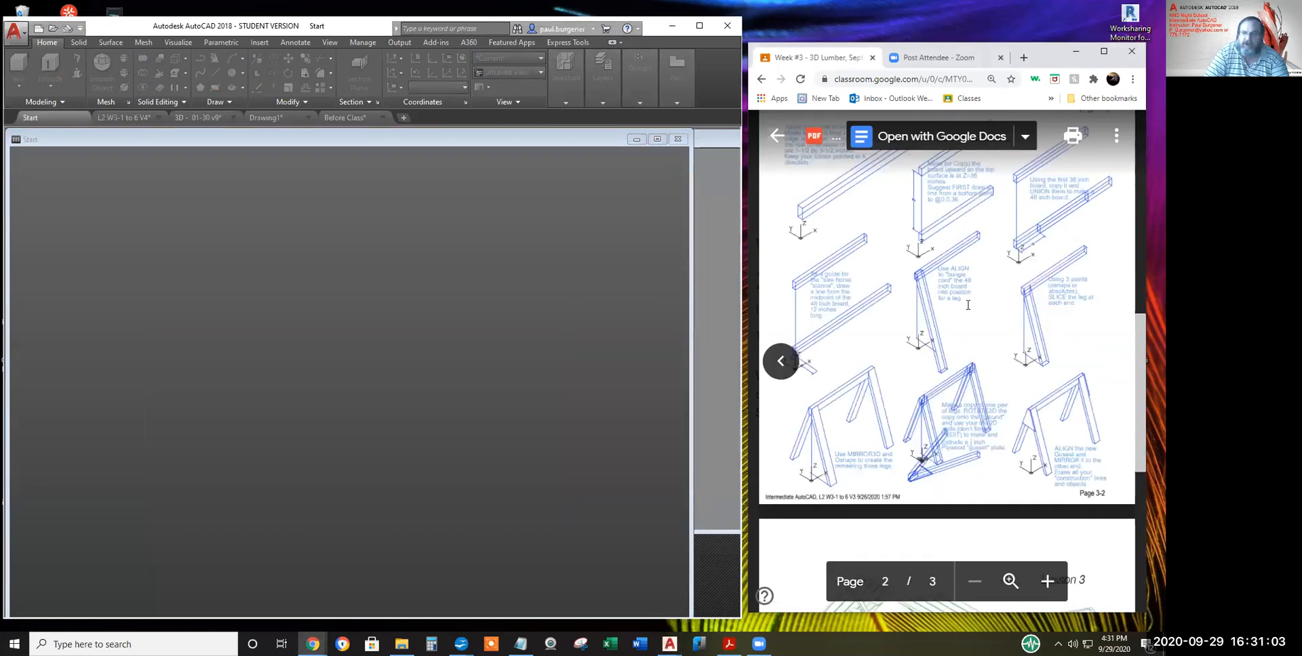
pyautogui.scroll(10, 967, 305)
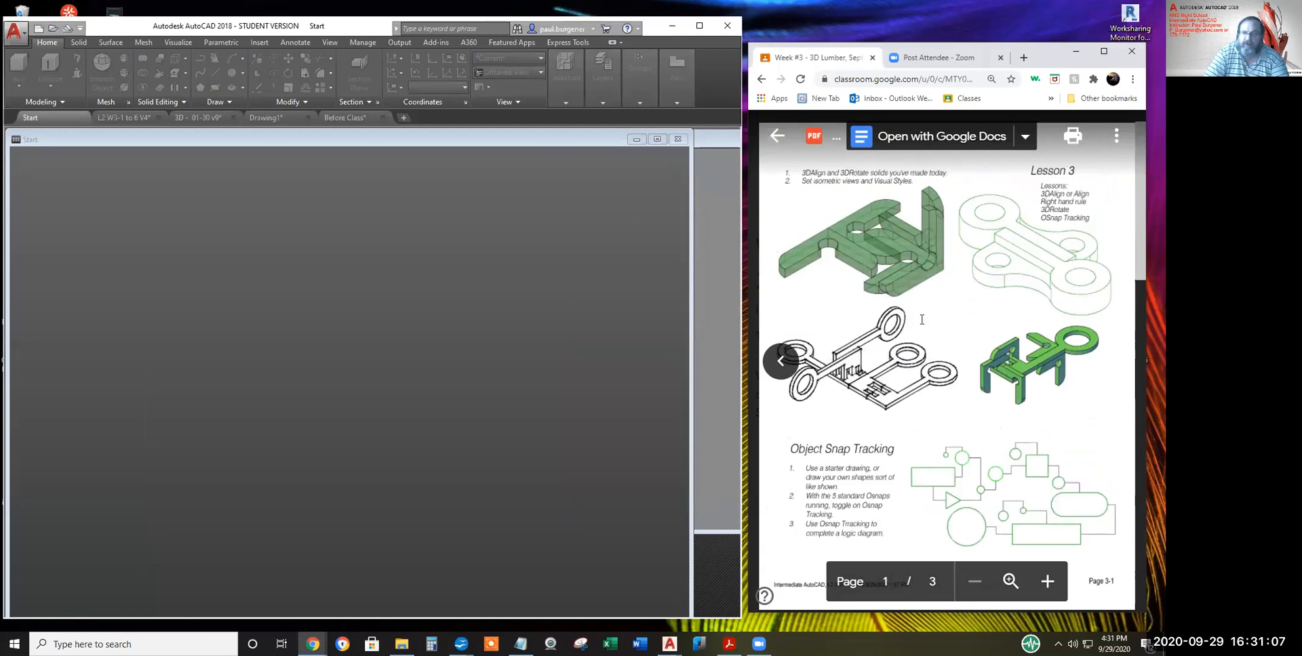
pyautogui.scroll(-4, 926, 278)
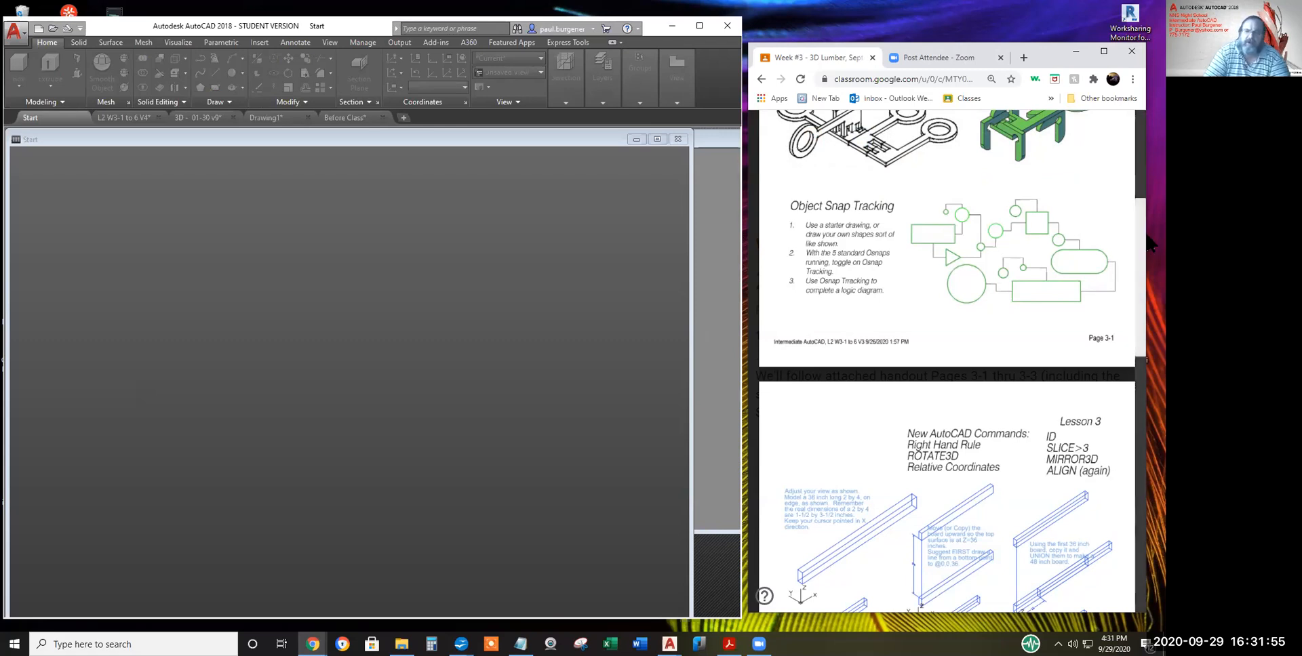
# - Switch back to AutoCAD and create a new drawing from the acad - Copy.dwt template
pyautogui.click(658, 138)
pyautogui.click(658, 138)
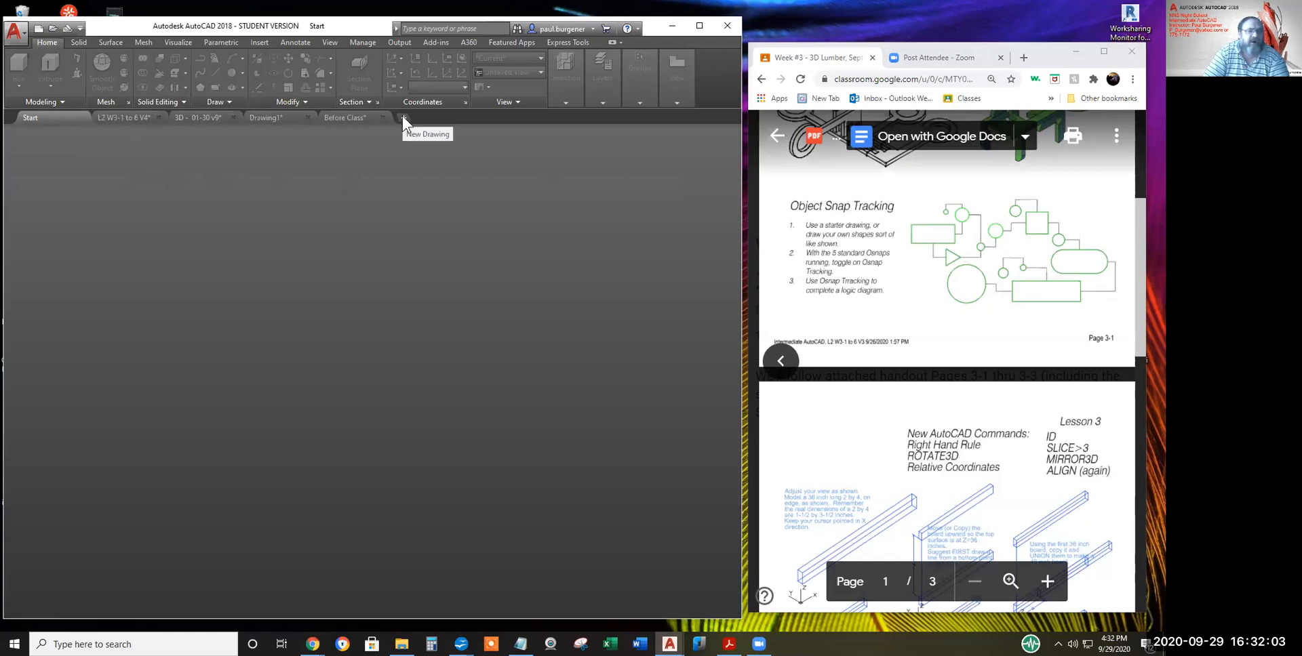
pyautogui.click(14, 32)
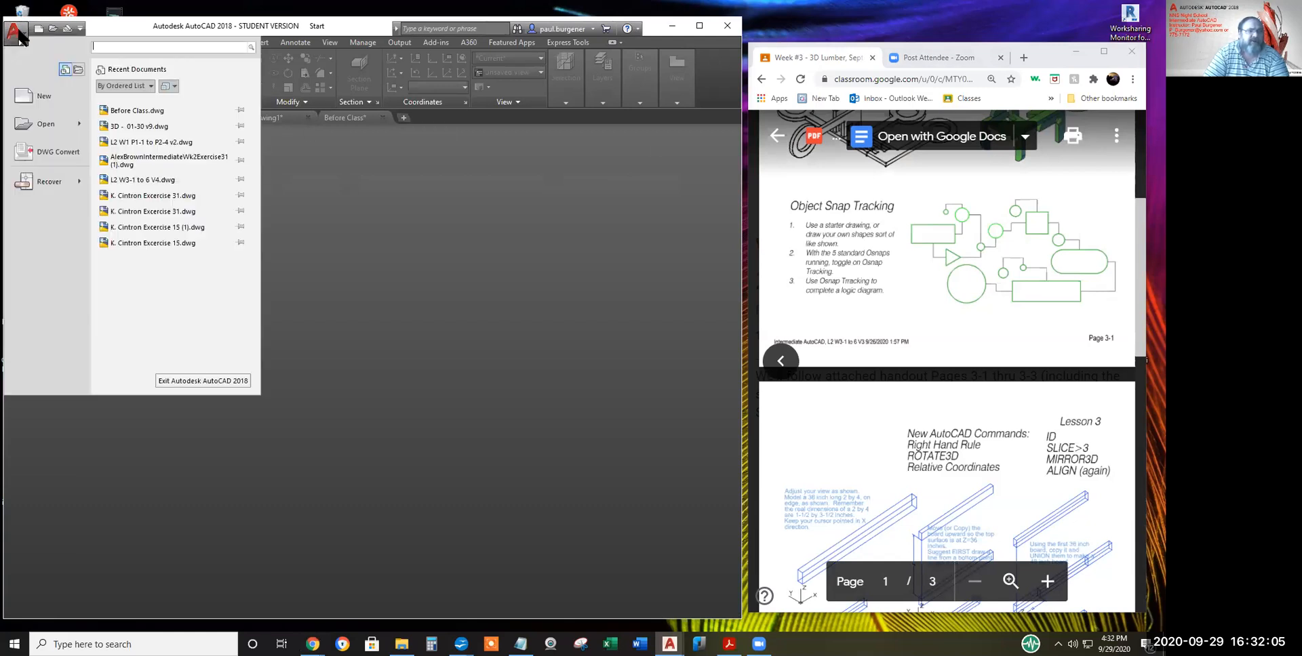
pyautogui.click(39, 92)
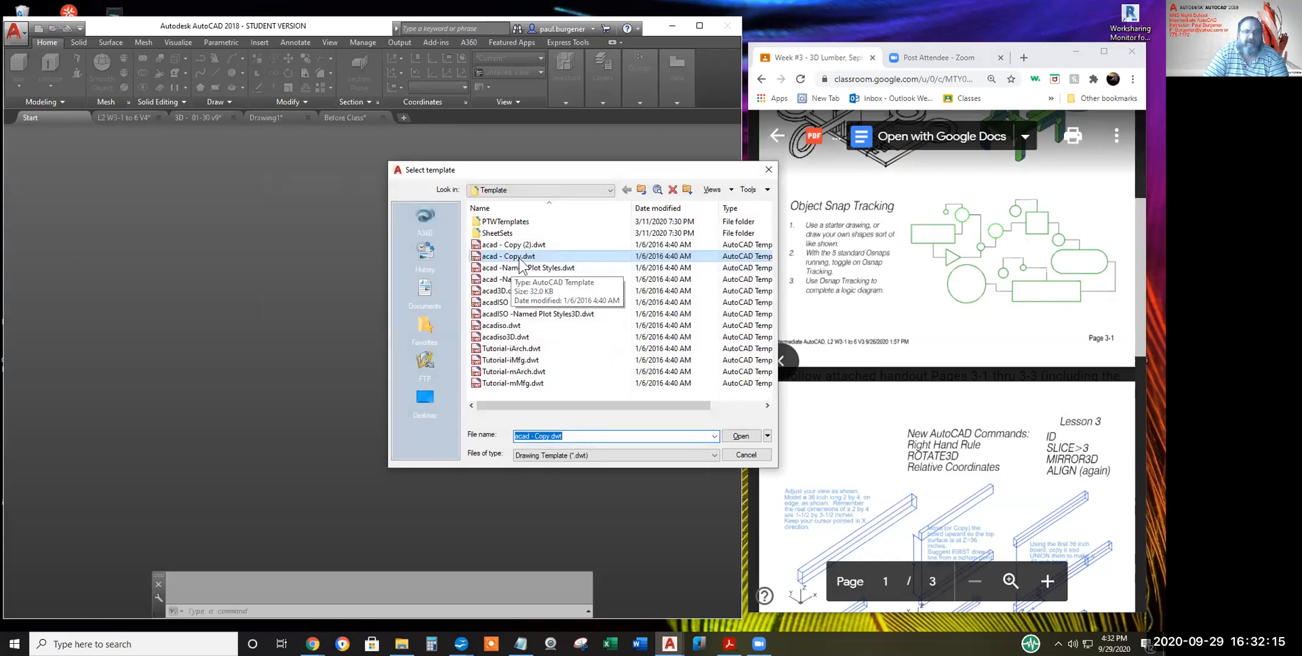
pyautogui.click(519, 259)
pyautogui.click(741, 437)
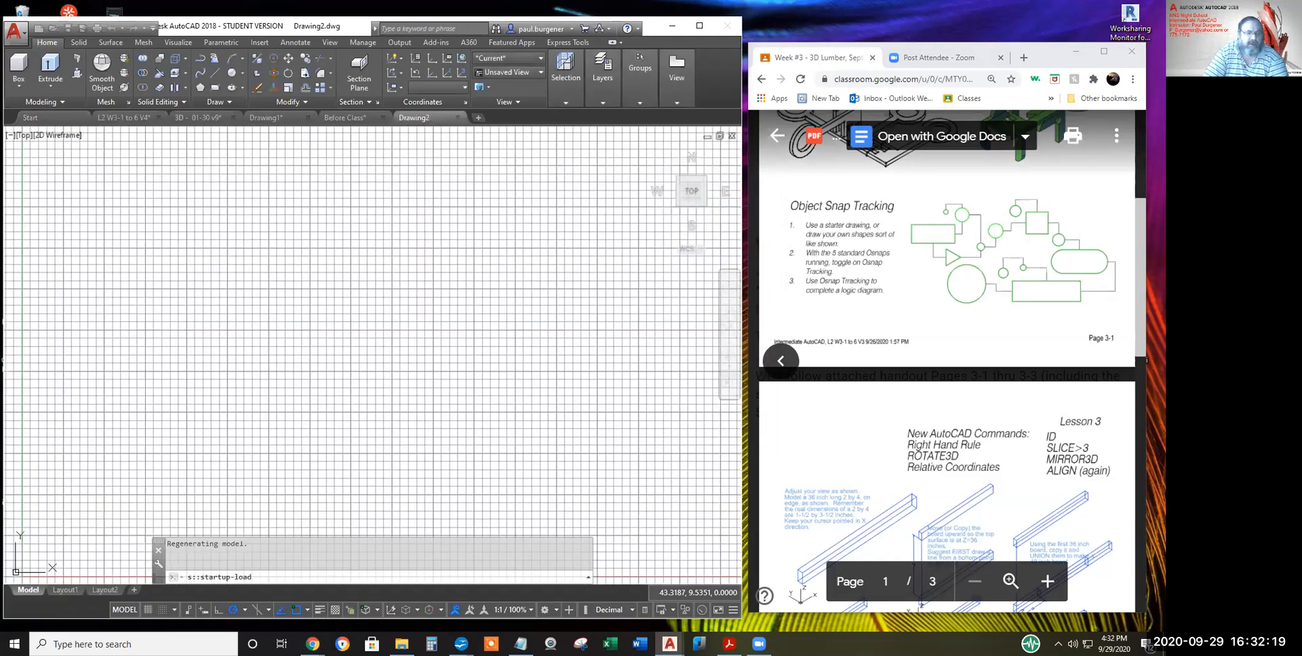
# - Turn off the grid and the display of annotative objects at all scales in the new drawing
pyautogui.click(148, 609)
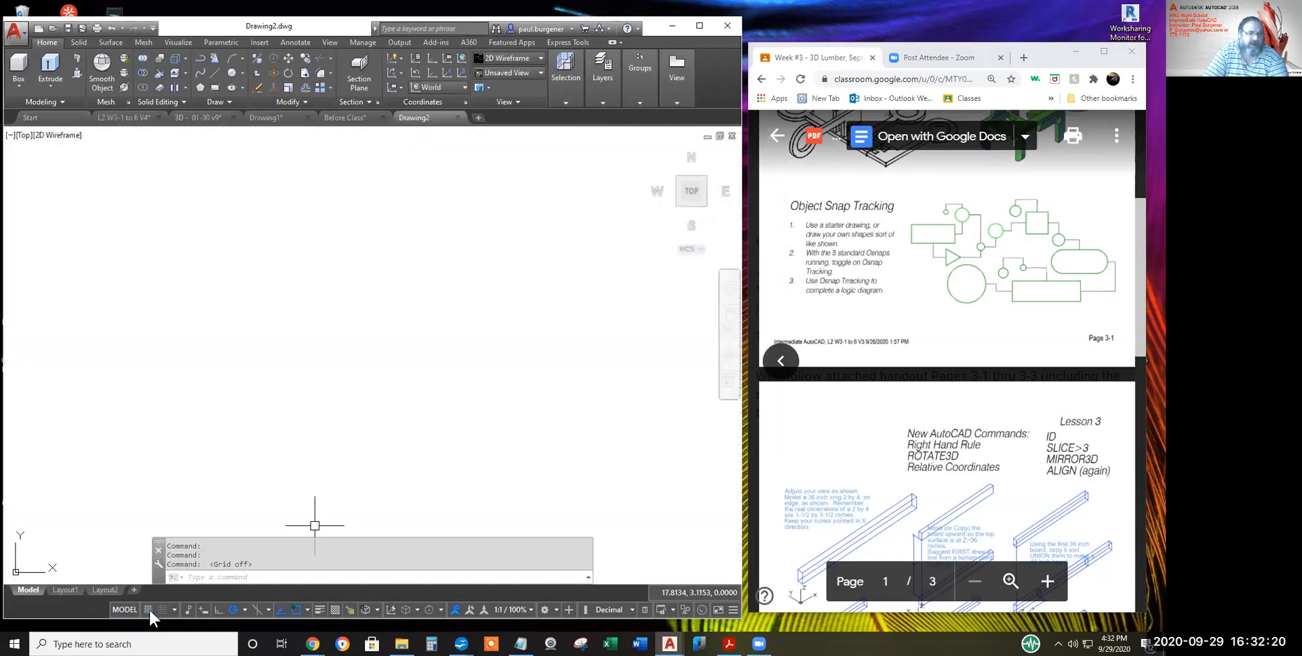
pyautogui.click(454, 607)
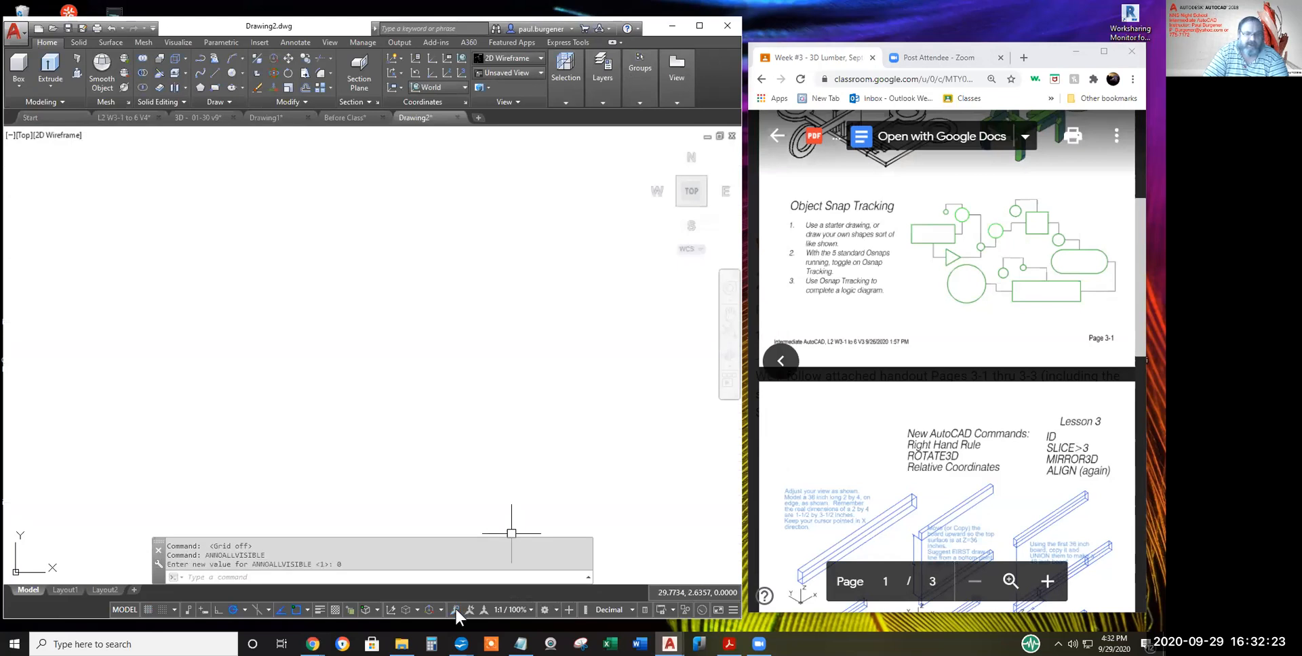
# - Toggle Object Snap Tracking off and on several times, leaving it on
pyautogui.click(279, 609)
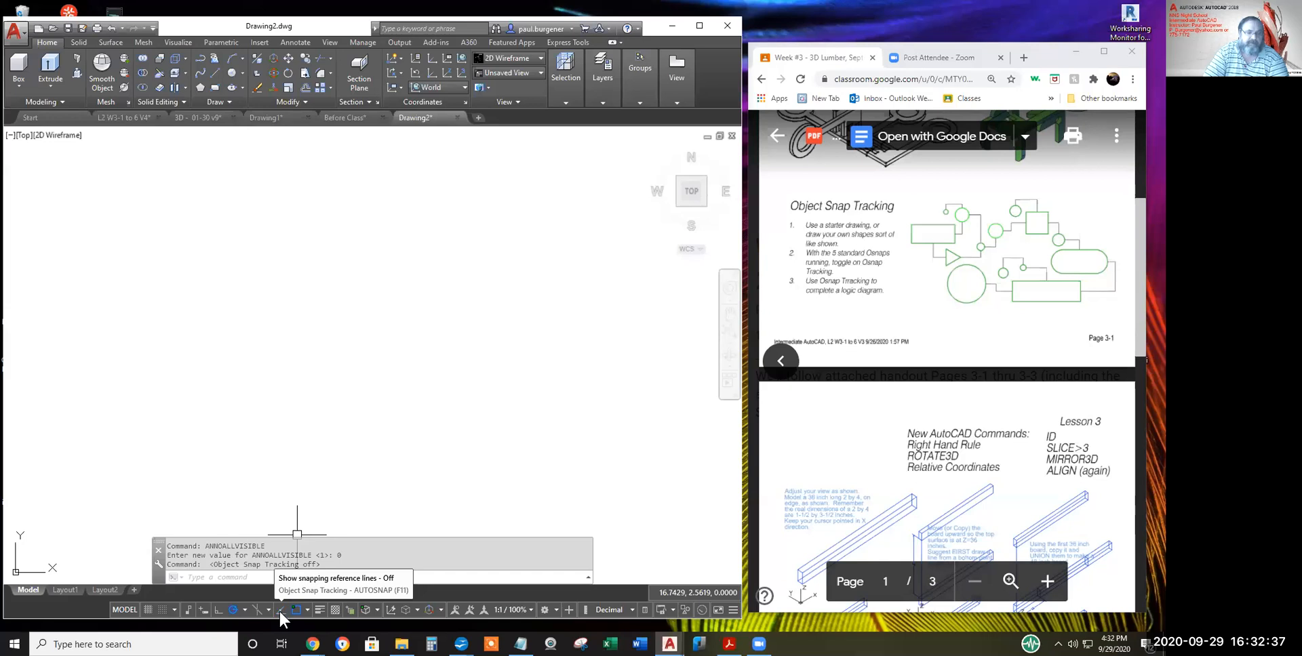
pyautogui.click(279, 609)
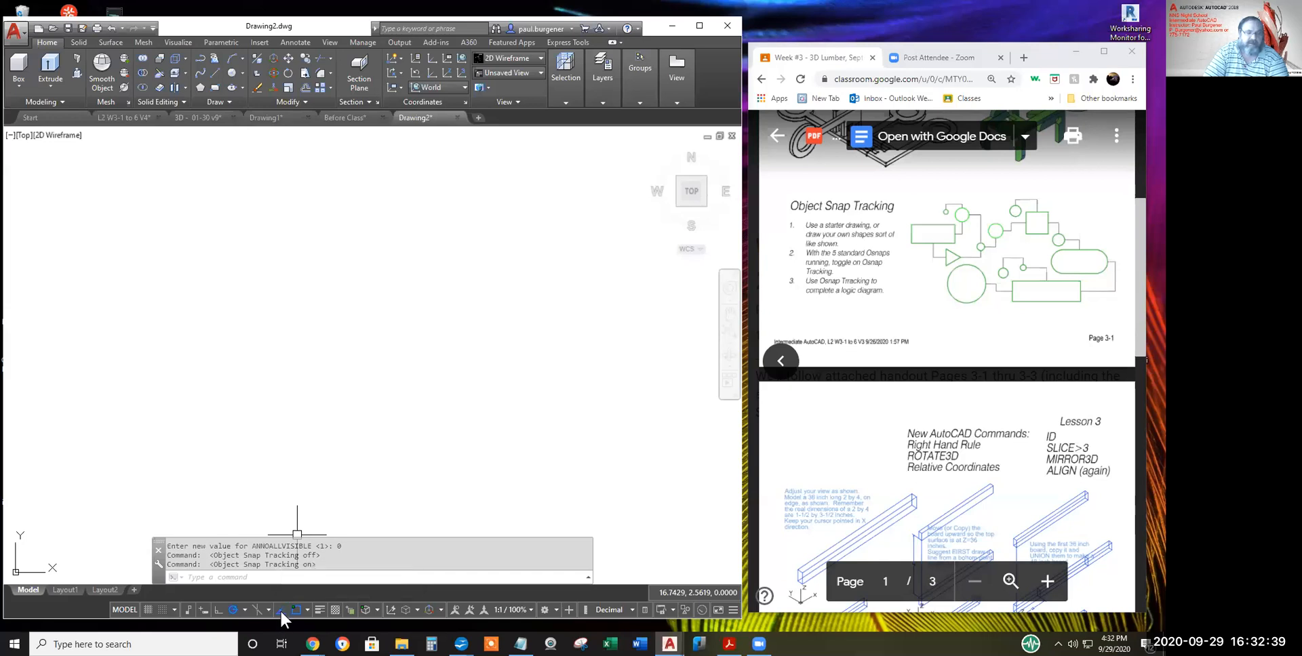
pyautogui.click(279, 609)
pyautogui.click(280, 610)
pyautogui.click(280, 608)
pyautogui.click(280, 608)
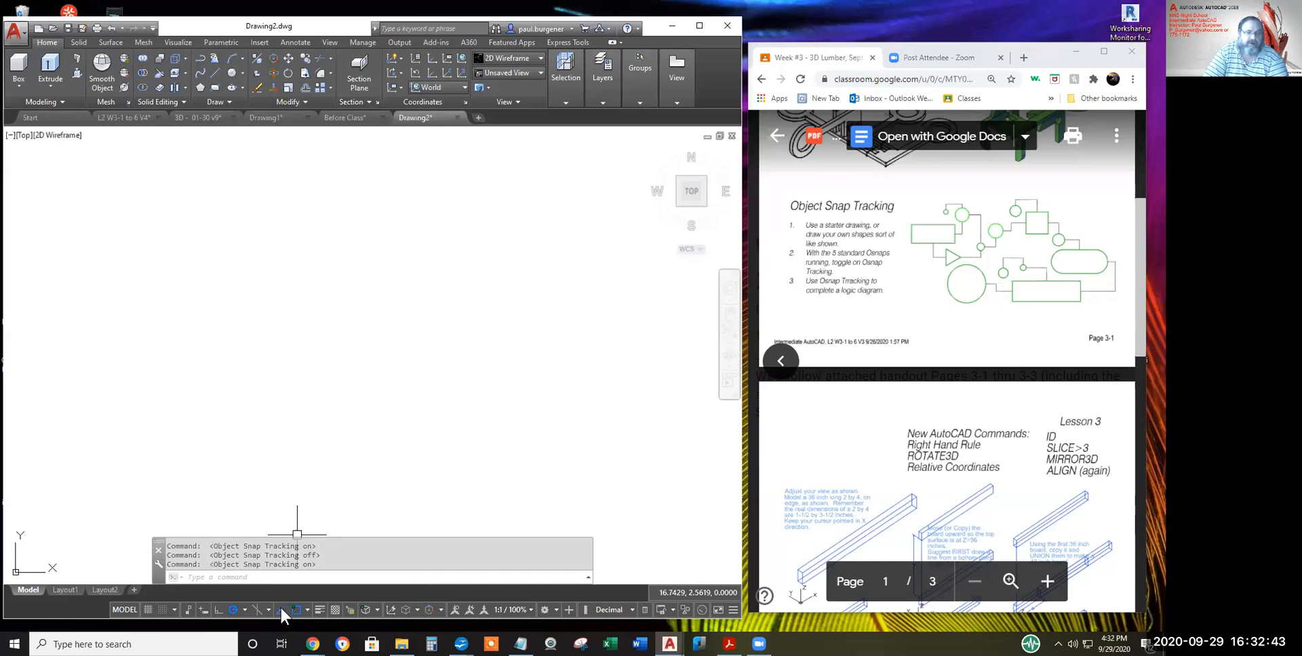
# - Turn off Polar Tracking and review its list of angle increments without choosing another one
pyautogui.click(245, 609)
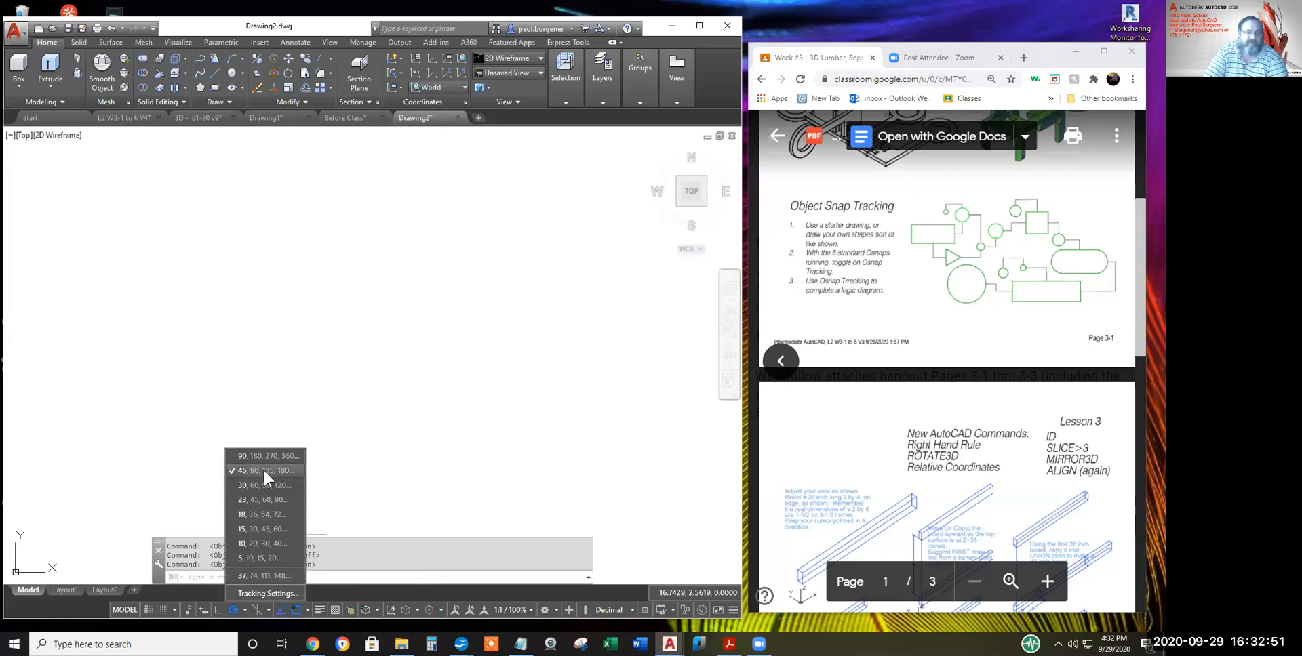
pyautogui.click(233, 609)
pyautogui.click(232, 610)
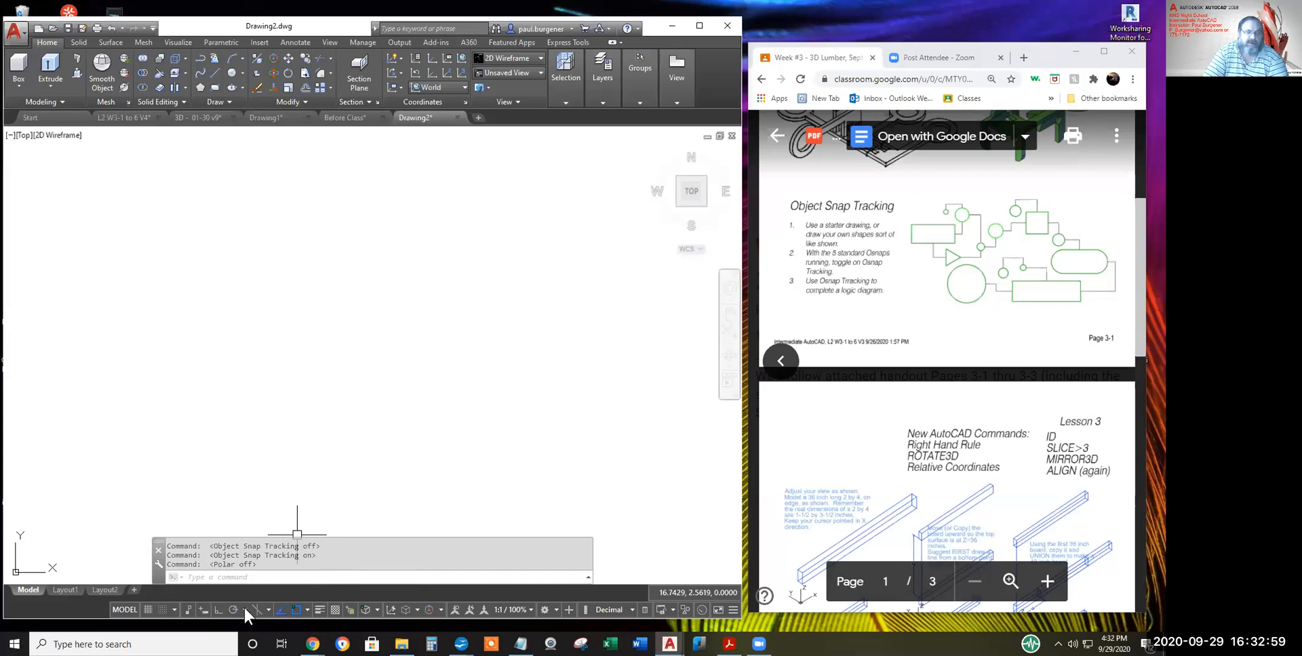
pyautogui.click(244, 610)
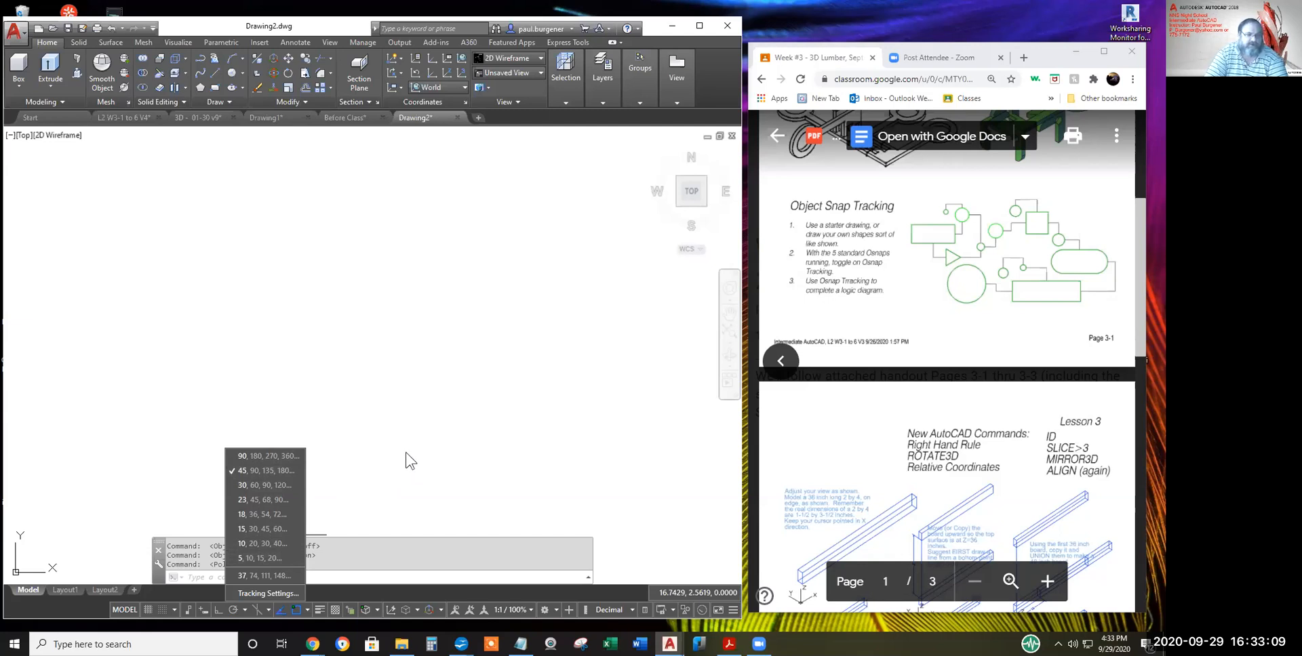
pyautogui.click(388, 486)
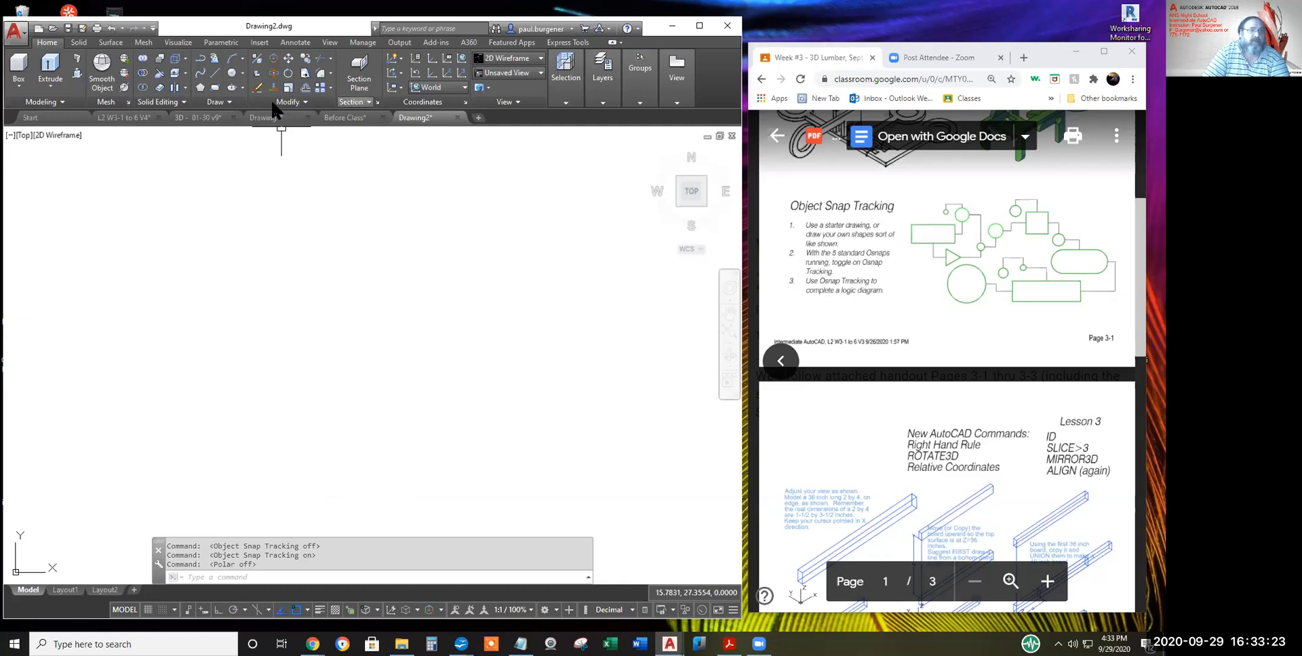
# - Draw three circles: a small one at the upper left, a larger one to its right, and another large one below between them
pyautogui.click(232, 72)
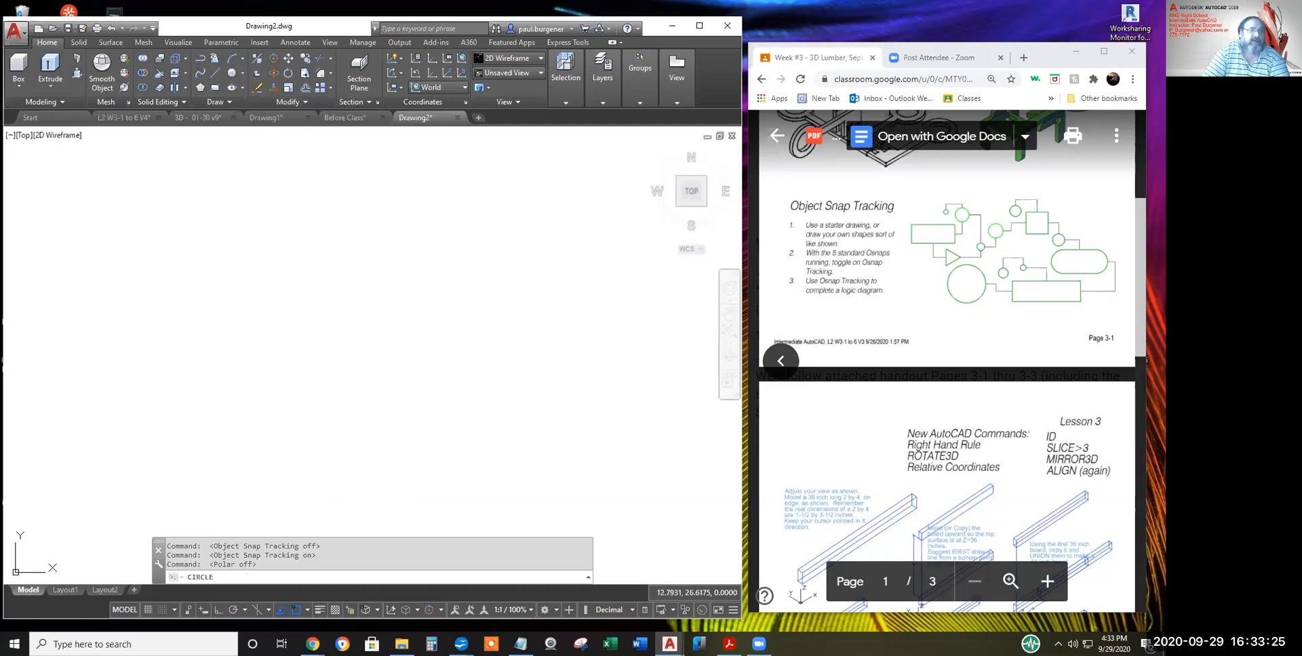
pyautogui.click(198, 187)
pyautogui.click(216, 201)
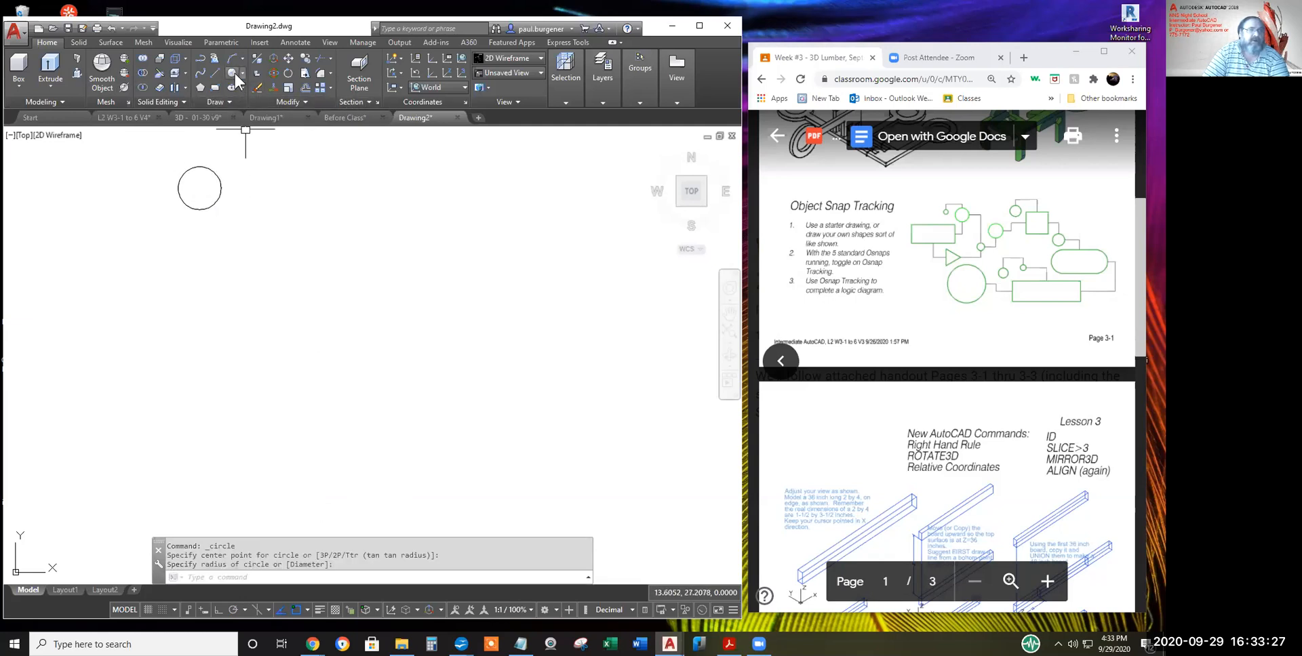
pyautogui.click(234, 72)
pyautogui.click(398, 189)
pyautogui.click(431, 219)
pyautogui.press('Return')
pyautogui.click(305, 378)
pyautogui.click(338, 415)
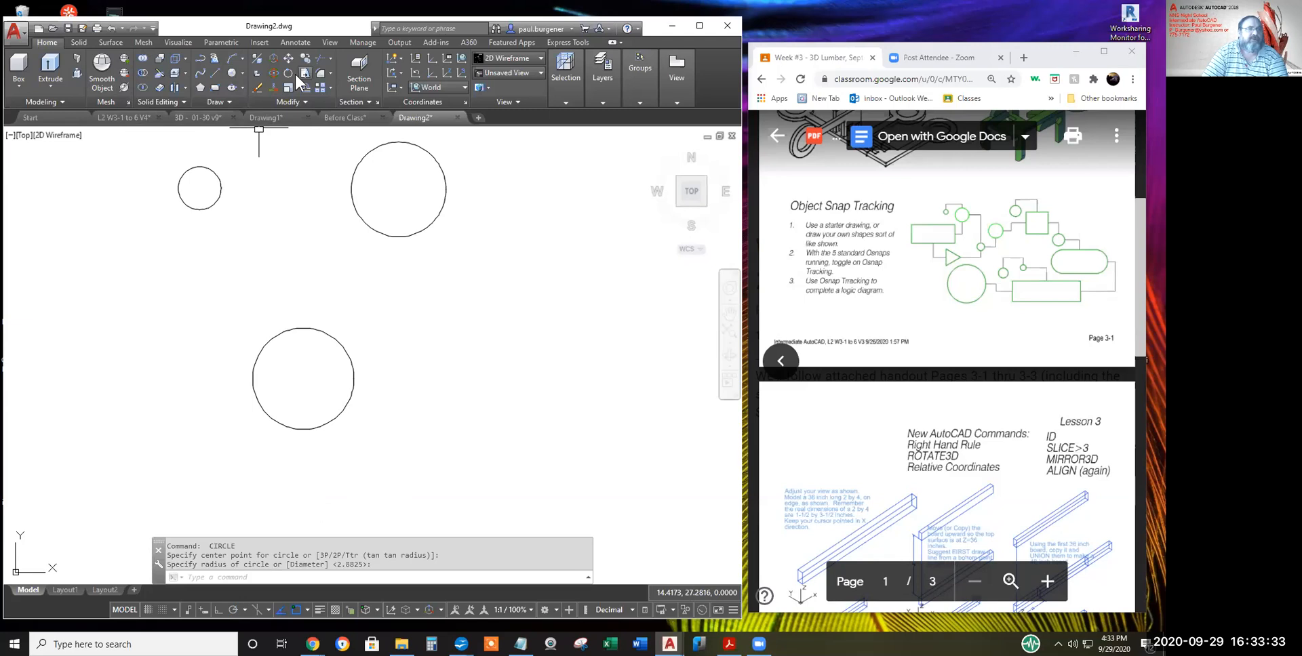
# - Draw three rectangles: one below the small circle, a large one below right of the upper large circle, and a smaller one beneath that
pyautogui.click(214, 87)
pyautogui.click(91, 240)
pyautogui.click(208, 277)
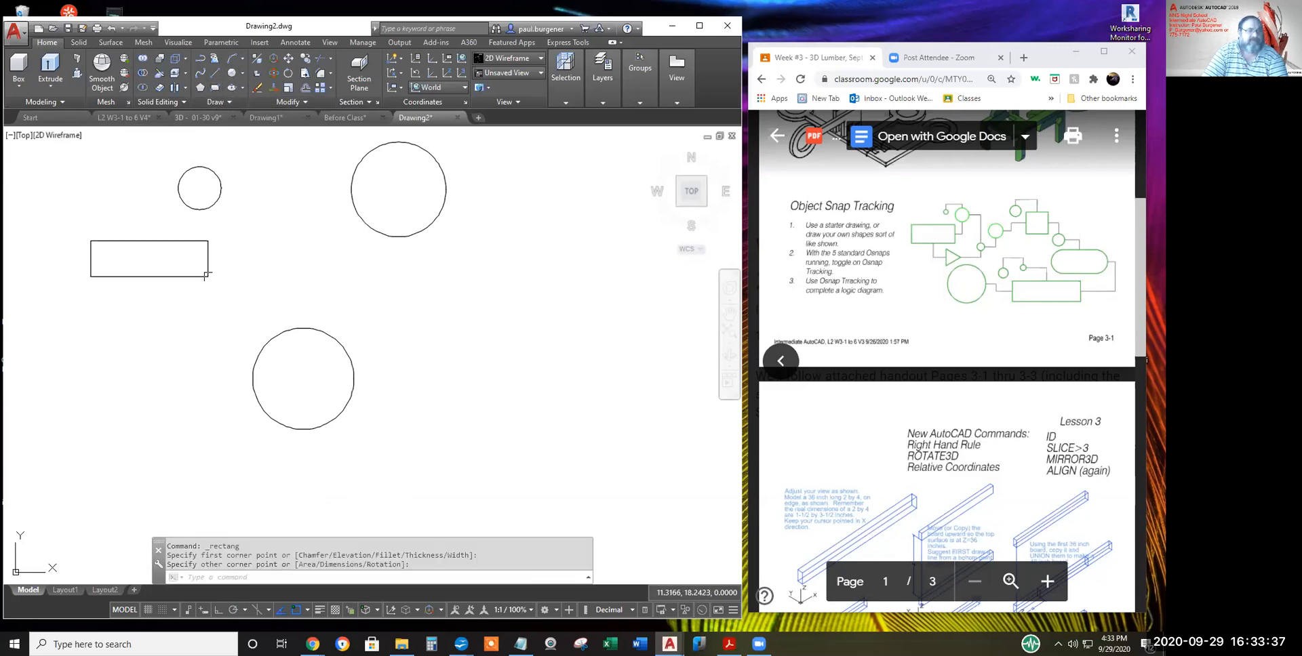
pyautogui.press('Return')
pyautogui.click(435, 278)
pyautogui.click(602, 346)
pyautogui.press('Return')
pyautogui.click(485, 416)
pyautogui.click(581, 459)
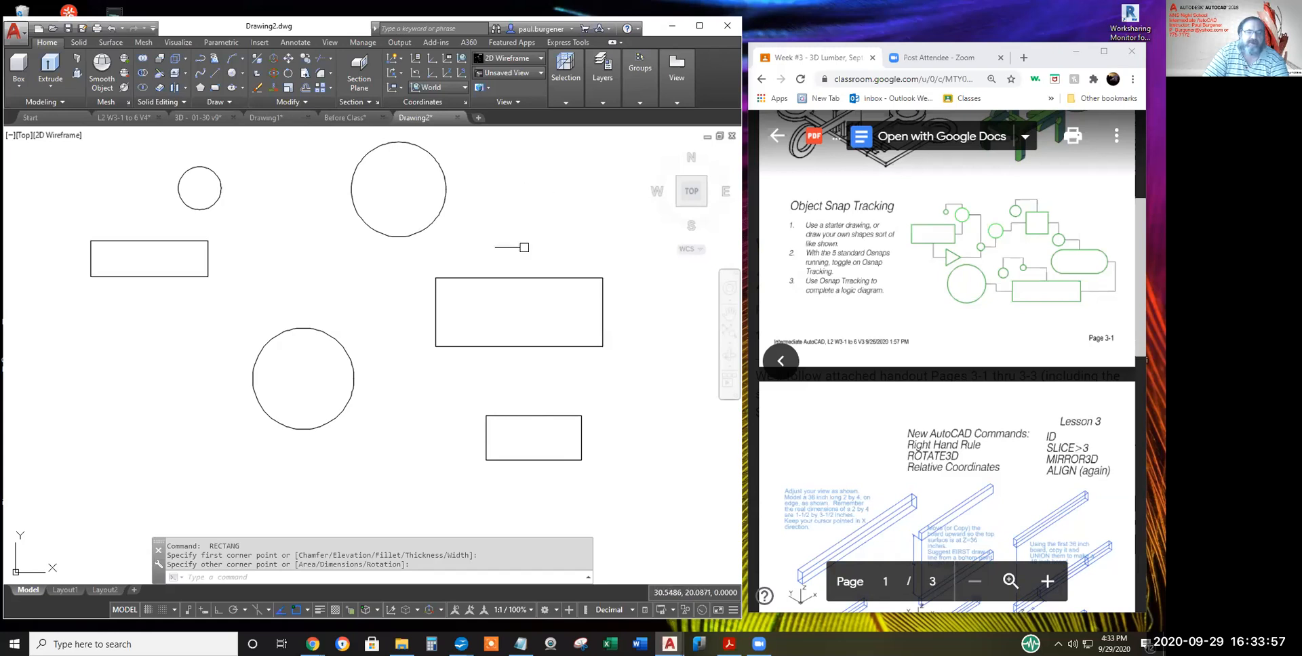
pyautogui.rightClick(523, 274)
pyautogui.click(520, 271)
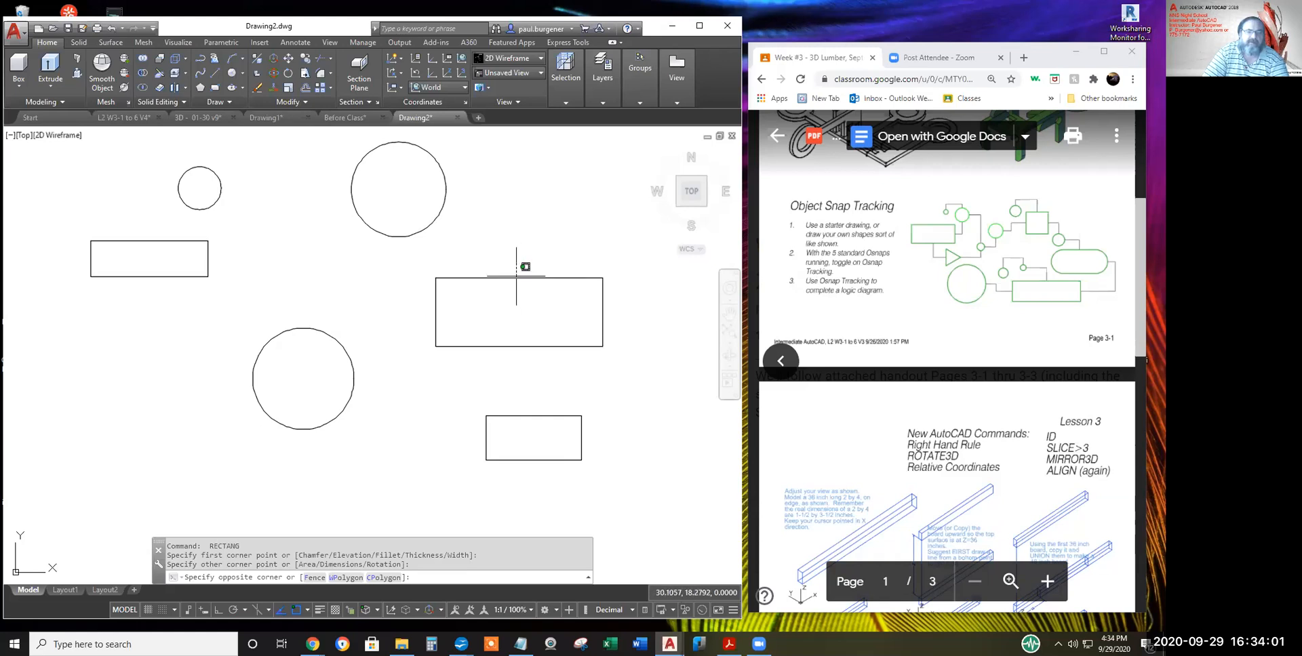
pyautogui.press('Escape')
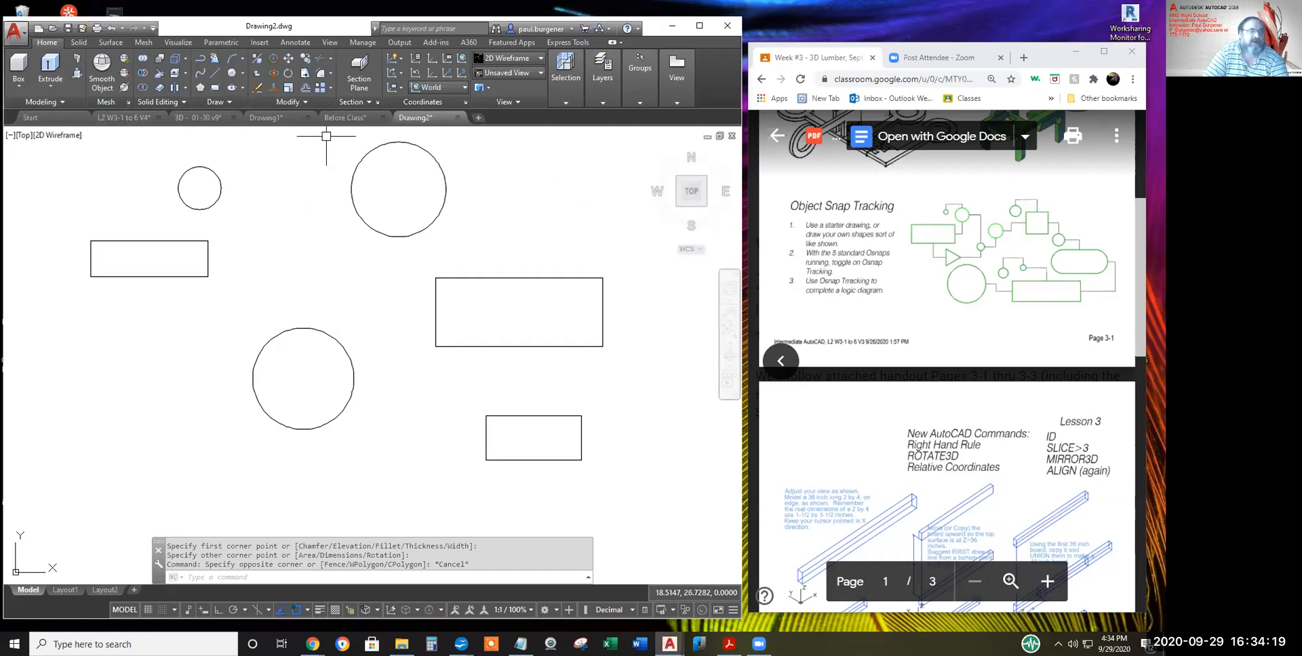
pyautogui.click(215, 73)
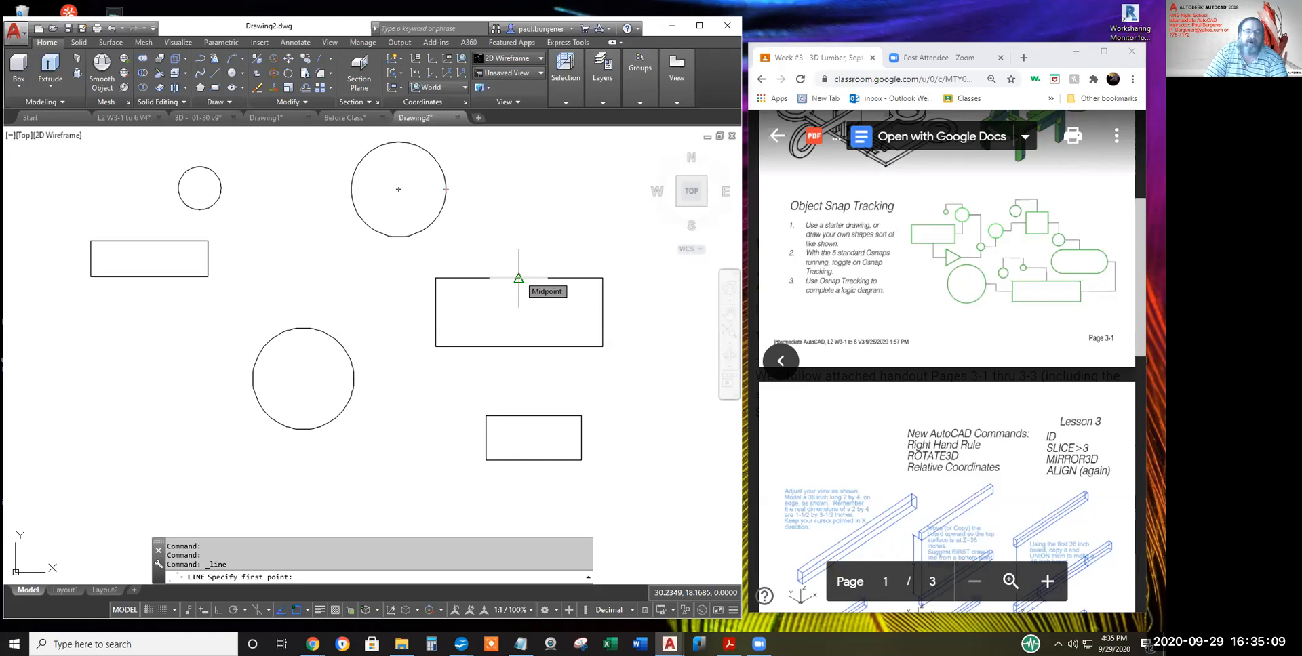
pyautogui.moveTo(518, 278)
pyautogui.click(518, 278)
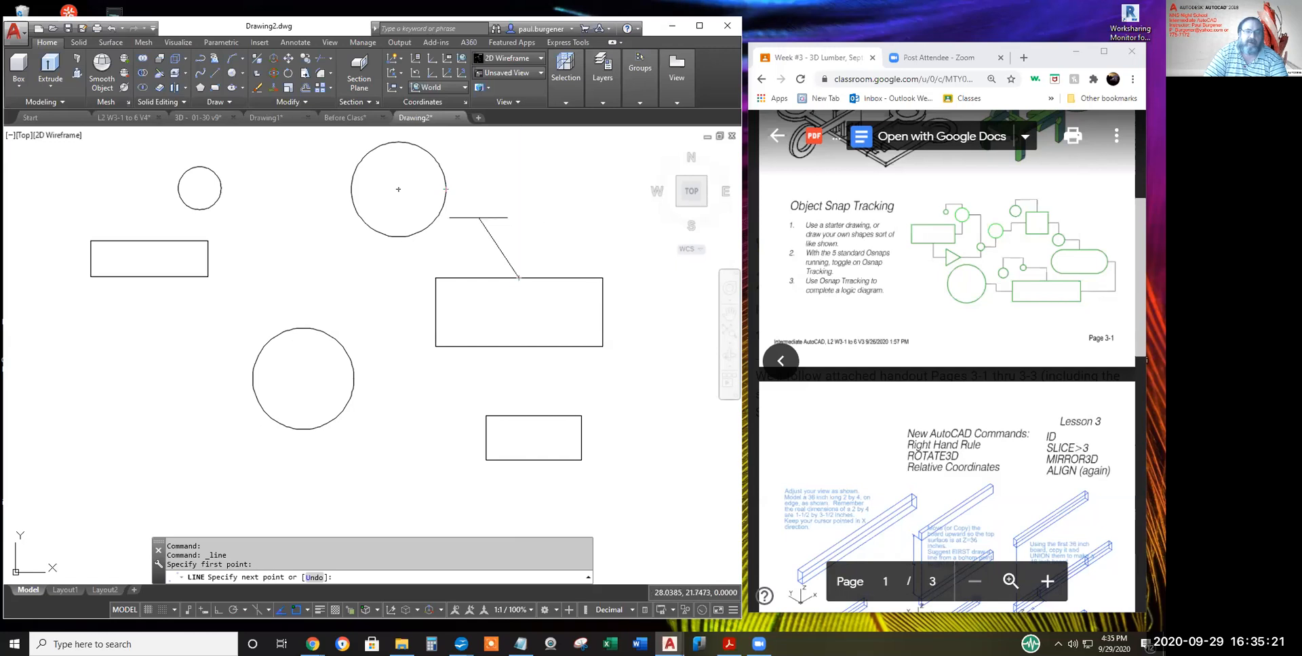
pyautogui.moveTo(479, 217)
pyautogui.mouseDown(button='middle')
pyautogui.moveTo(449, 255)
pyautogui.moveTo(463, 229)
pyautogui.mouseUp(button='middle')
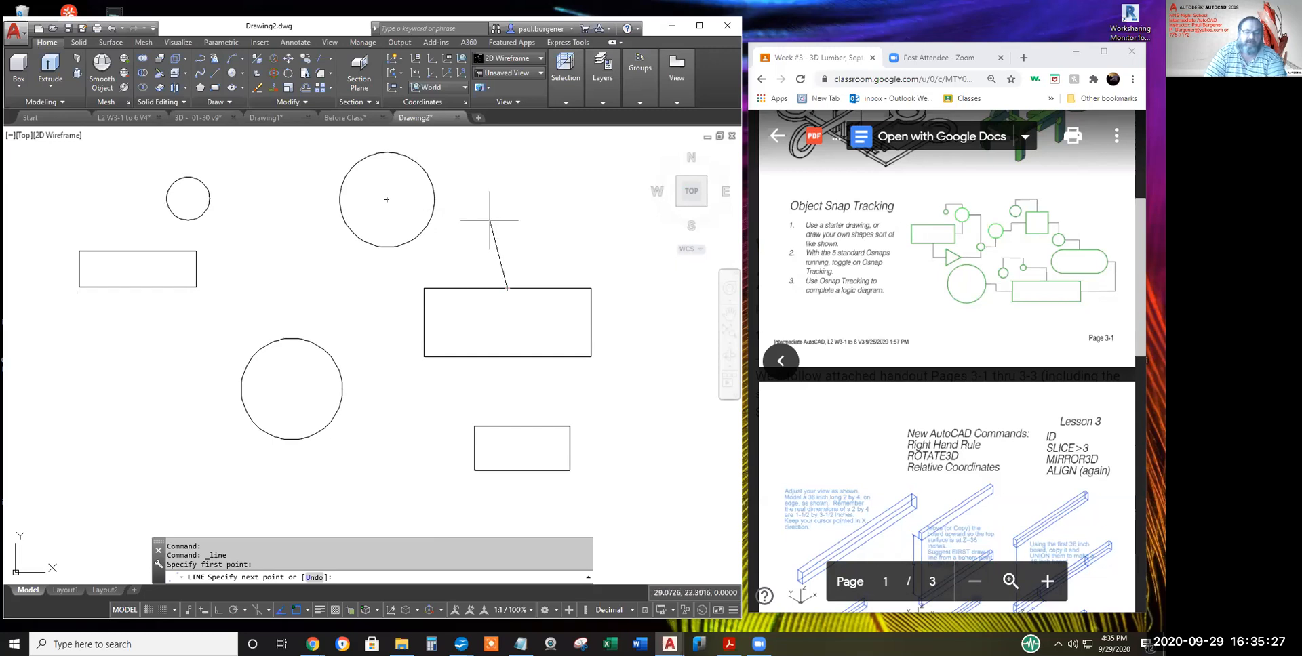
pyautogui.press('Escape')
pyautogui.press('Escape')
pyautogui.press('Escape')
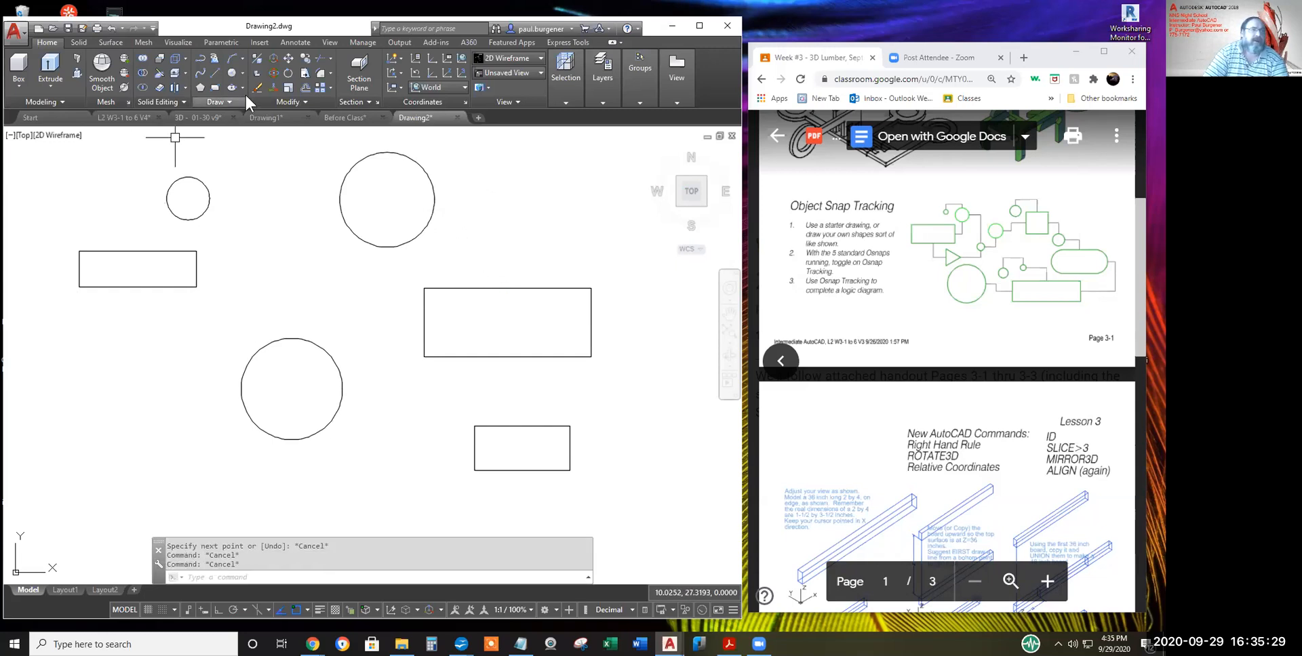
# - Draw an L-shaped line from the upper large circle's right quadrant, tracked above the large rectangle's top midpoint, down to that midpoint
pyautogui.click(214, 73)
pyautogui.click(434, 199)
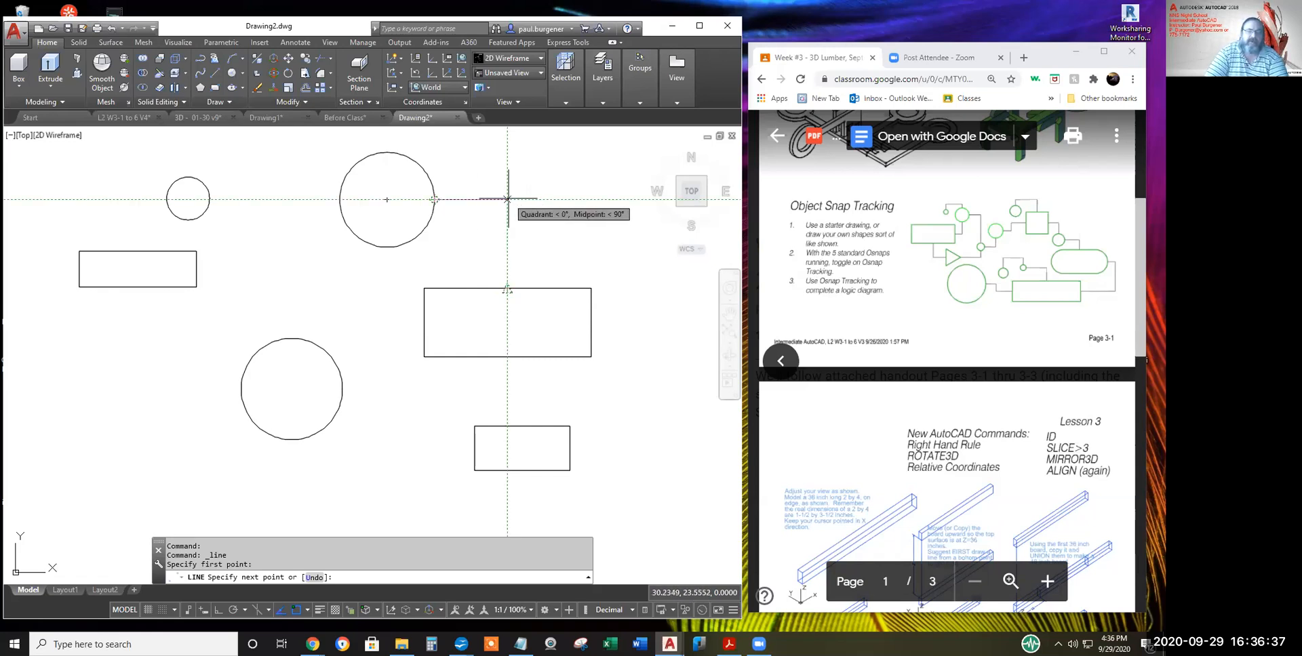
pyautogui.click(507, 199)
pyautogui.click(508, 288)
pyautogui.press('Return')
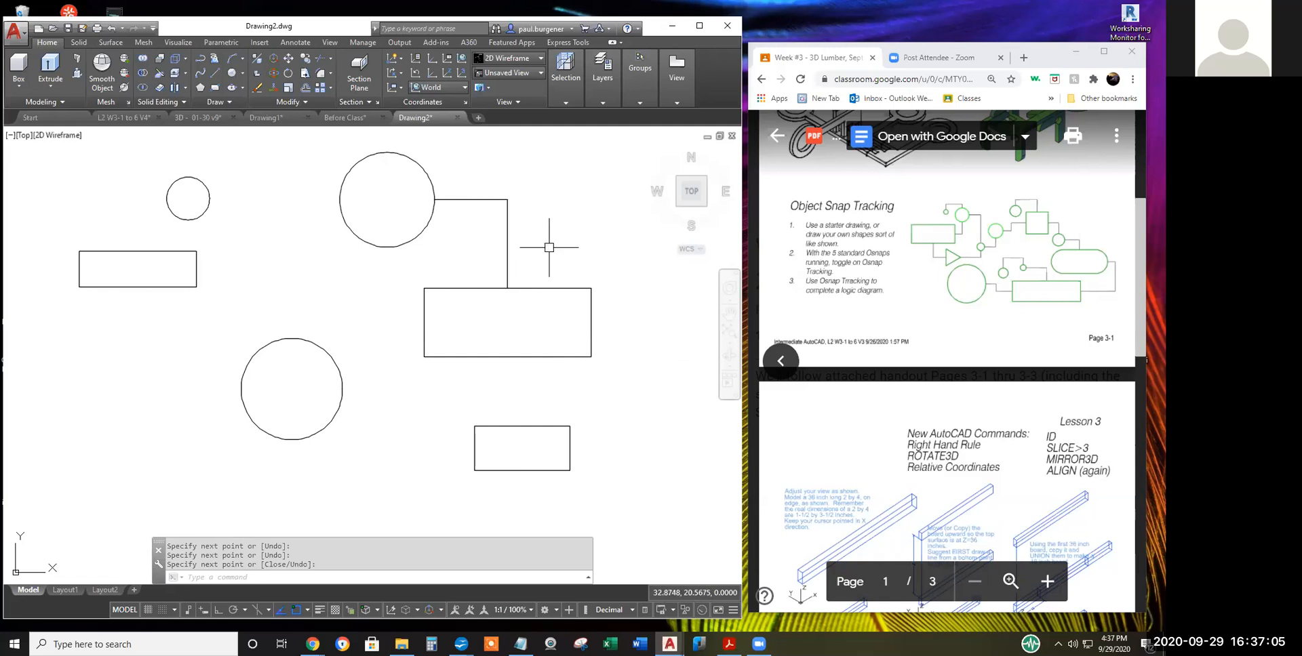
# - Erase the two connector line segments between the upper large circle and the large rectangle
pyautogui.click(257, 86)
pyautogui.click(534, 255)
pyautogui.click(499, 178)
pyautogui.press('Return')
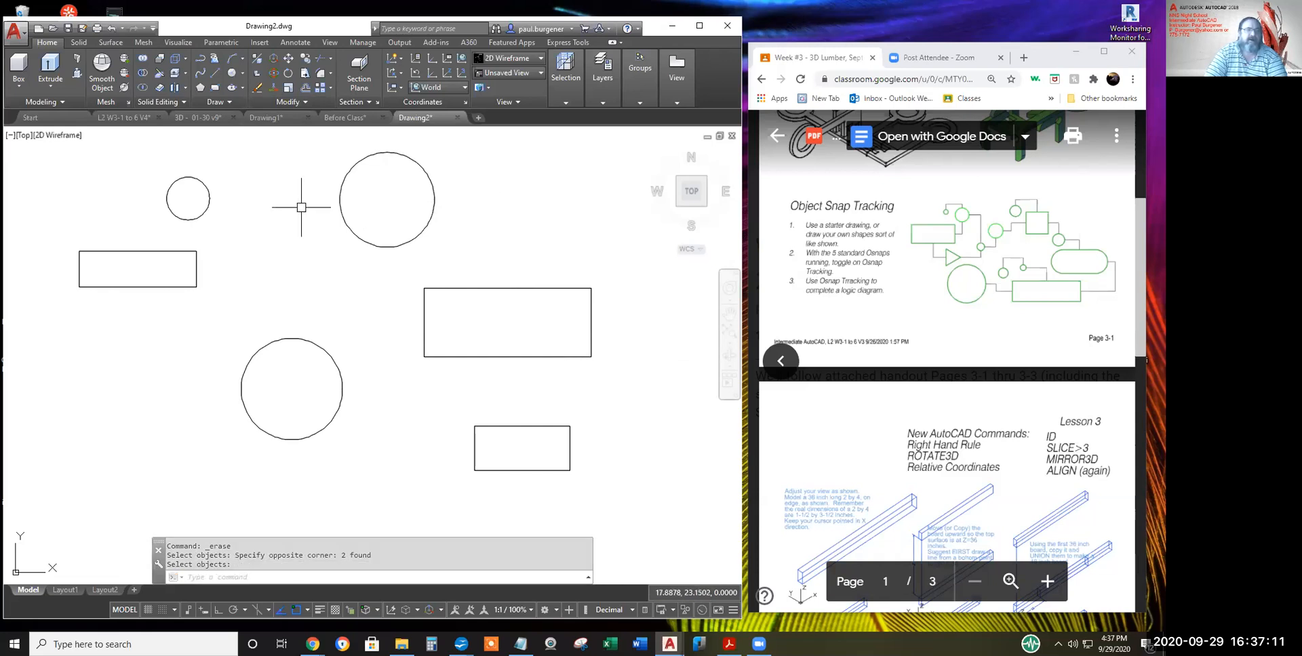
# - Redraw the right-angled connector from the upper large circle's right quadrant to the large rectangle's top midpoint using Object Snap Tracking
pyautogui.click(218, 72)
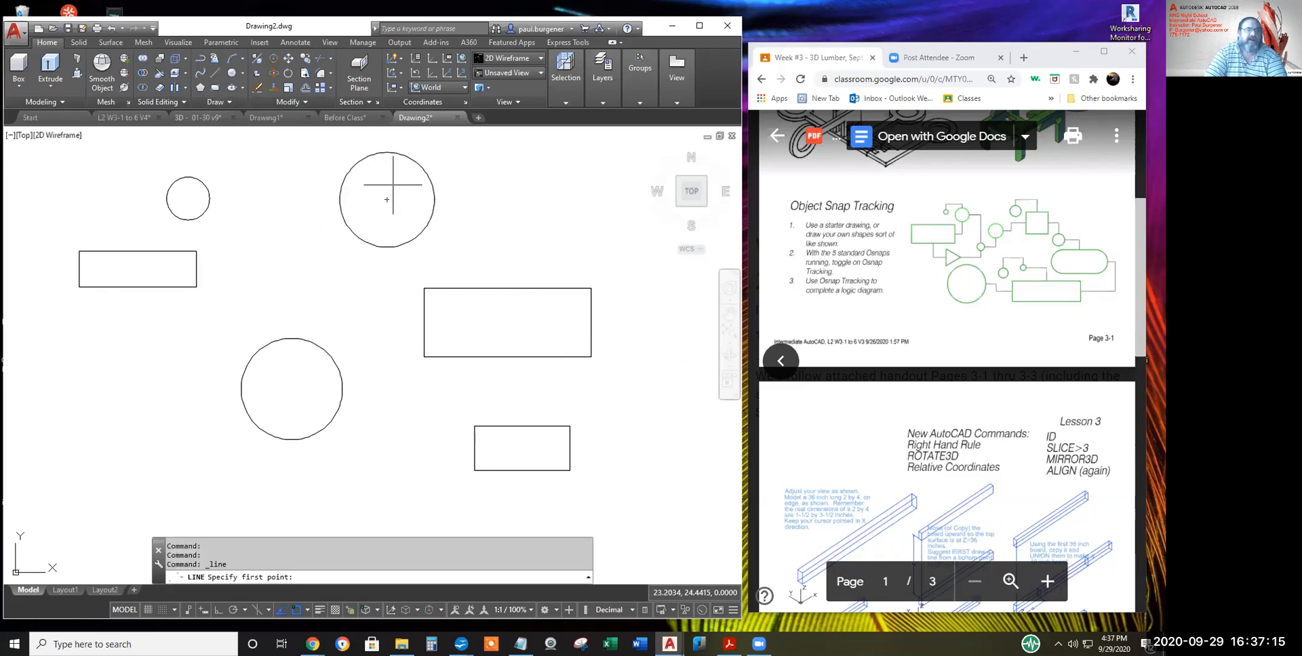
pyautogui.click(434, 198)
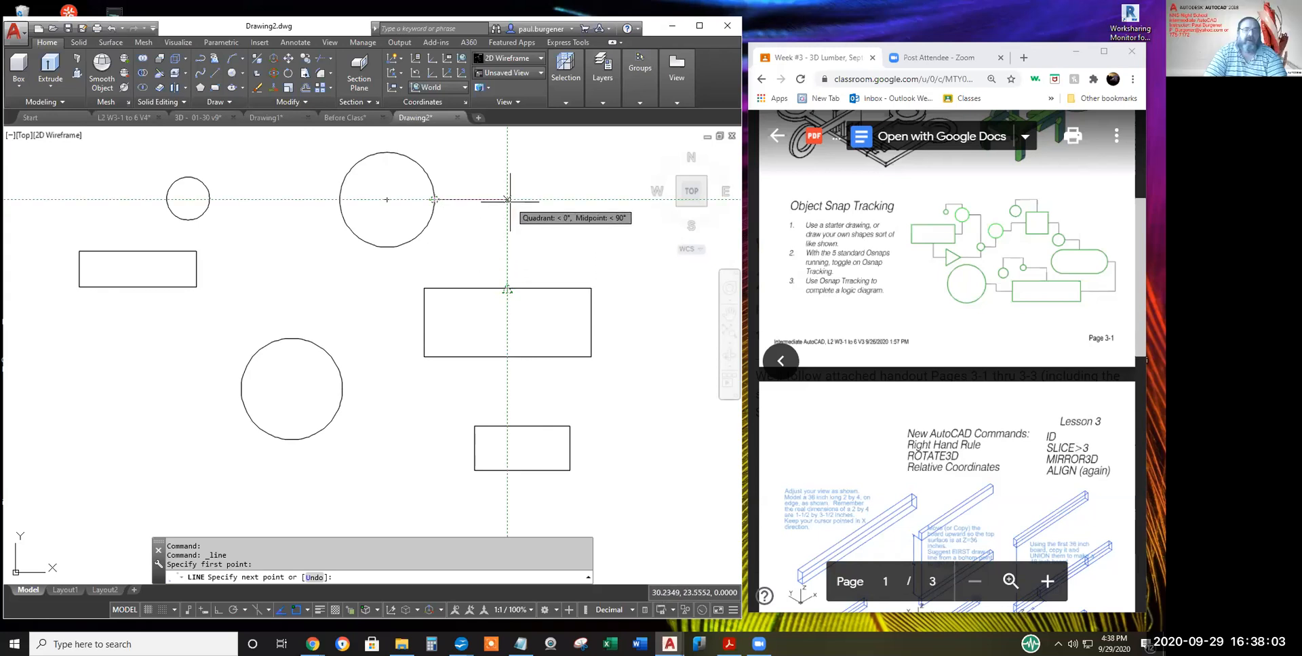
pyautogui.click(508, 200)
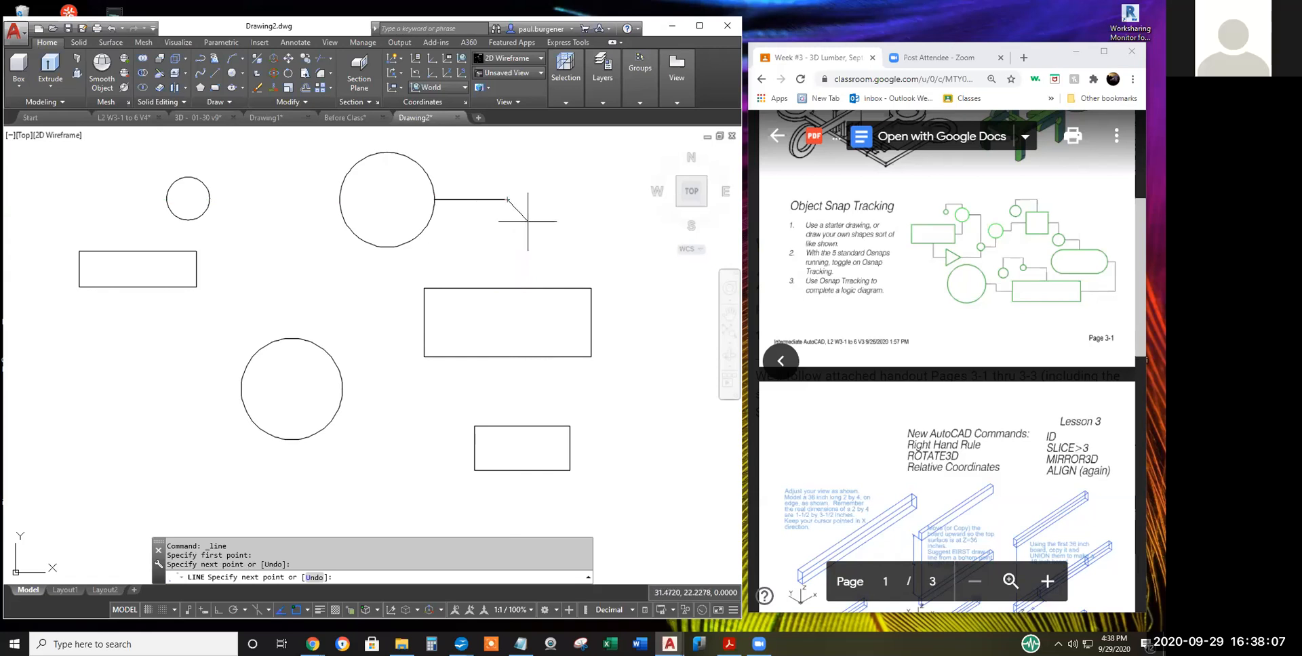
pyautogui.click(507, 288)
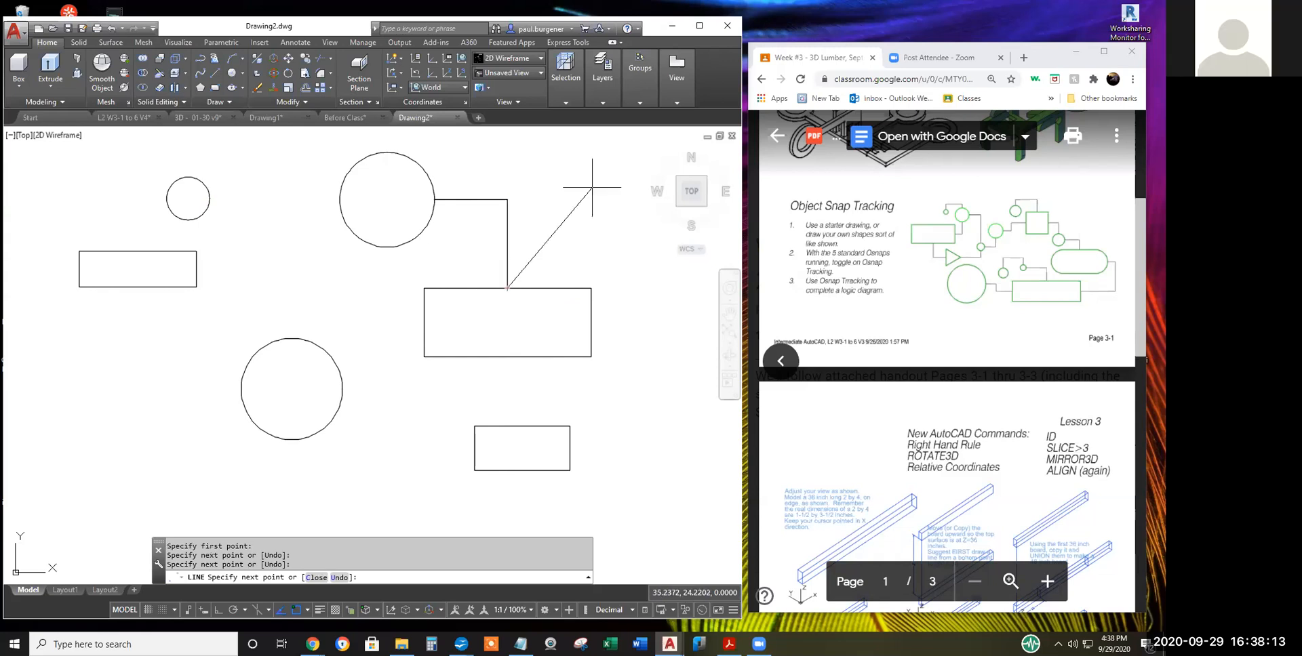
pyautogui.press('Return')
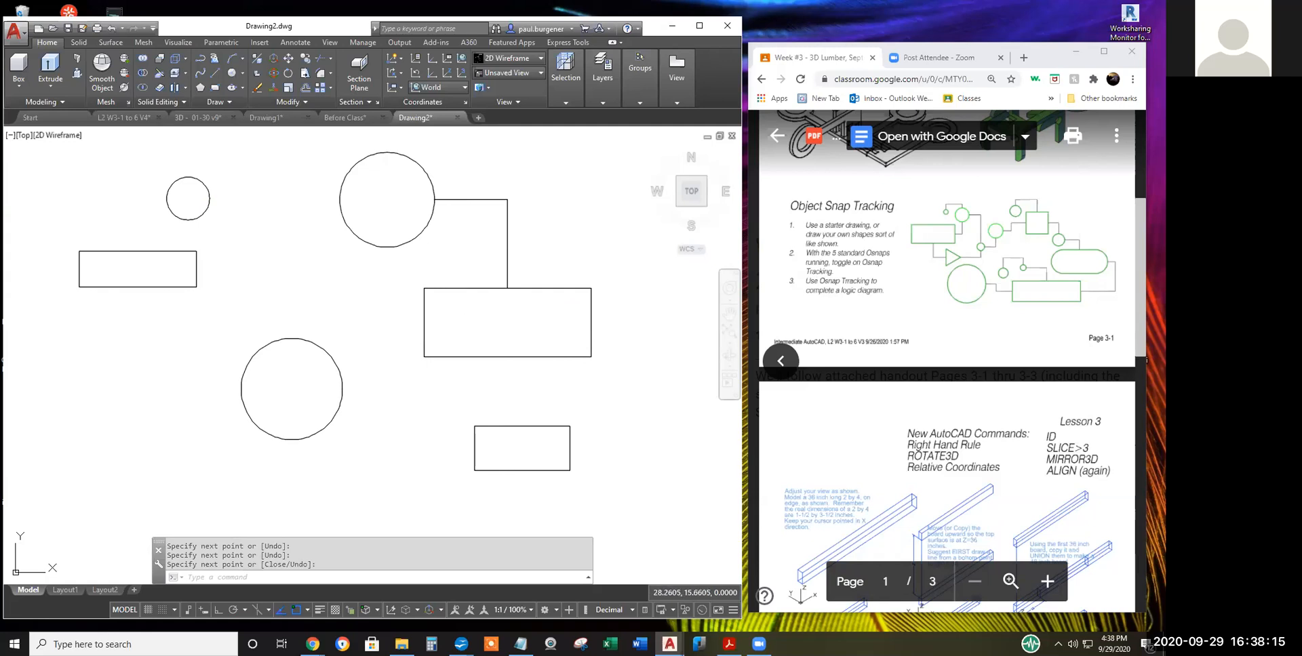
# - Draw a right-angled connector from the lower circle's right quadrant to the midpoint of the large rectangle's bottom edge
pyautogui.click(214, 72)
pyautogui.click(343, 389)
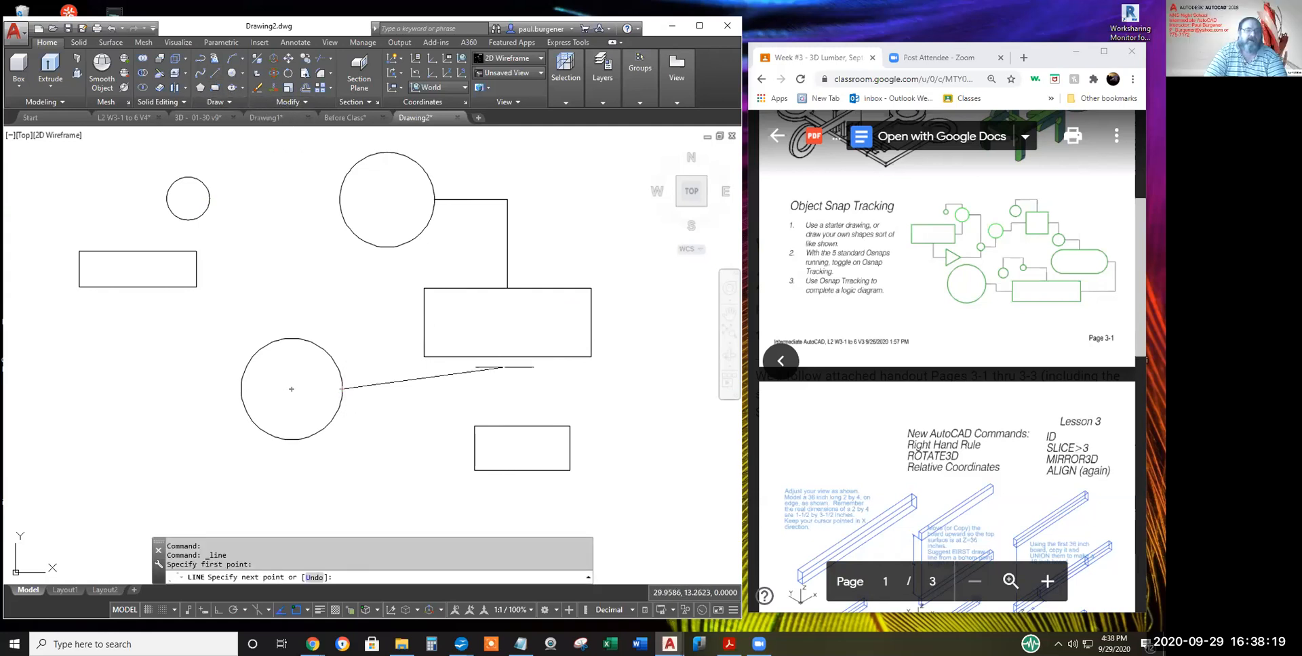
pyautogui.click(507, 389)
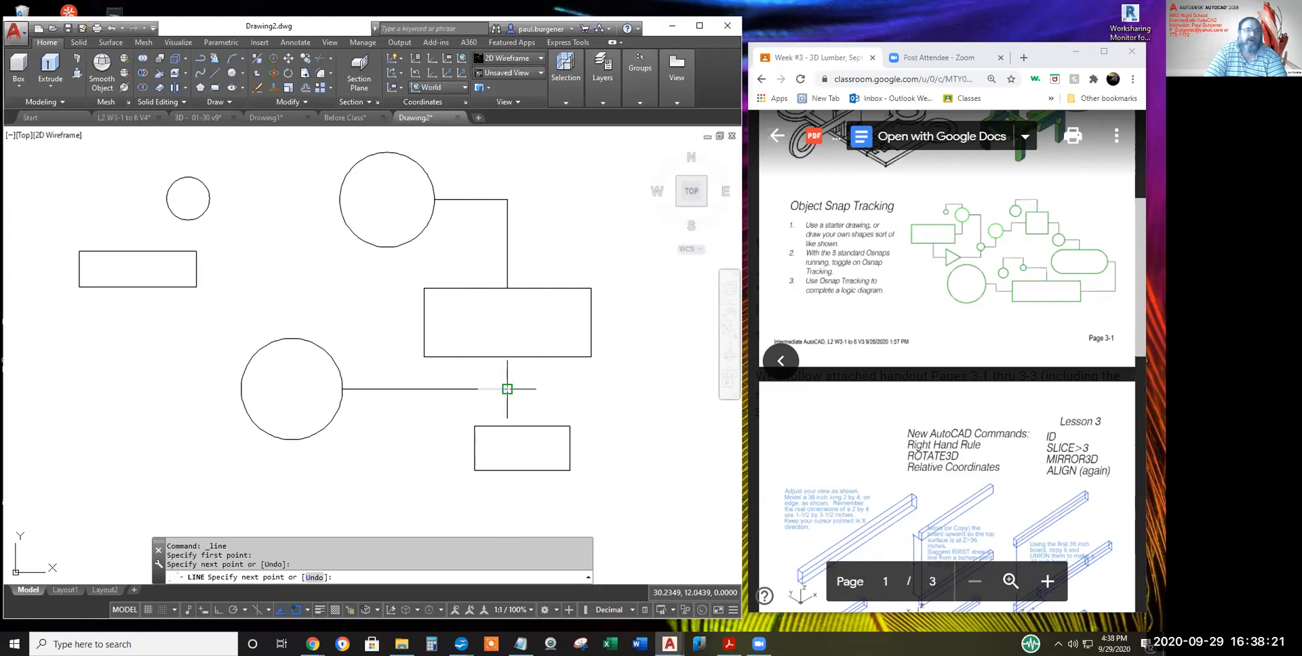
pyautogui.click(507, 357)
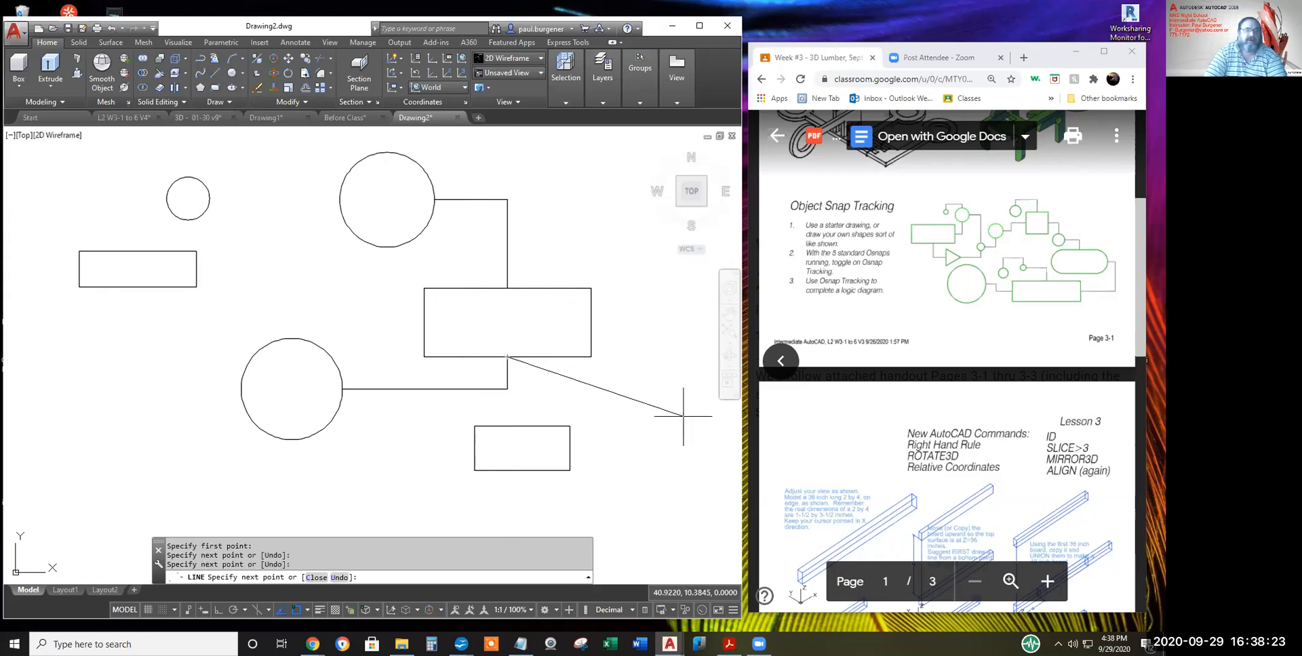
pyautogui.press('Return')
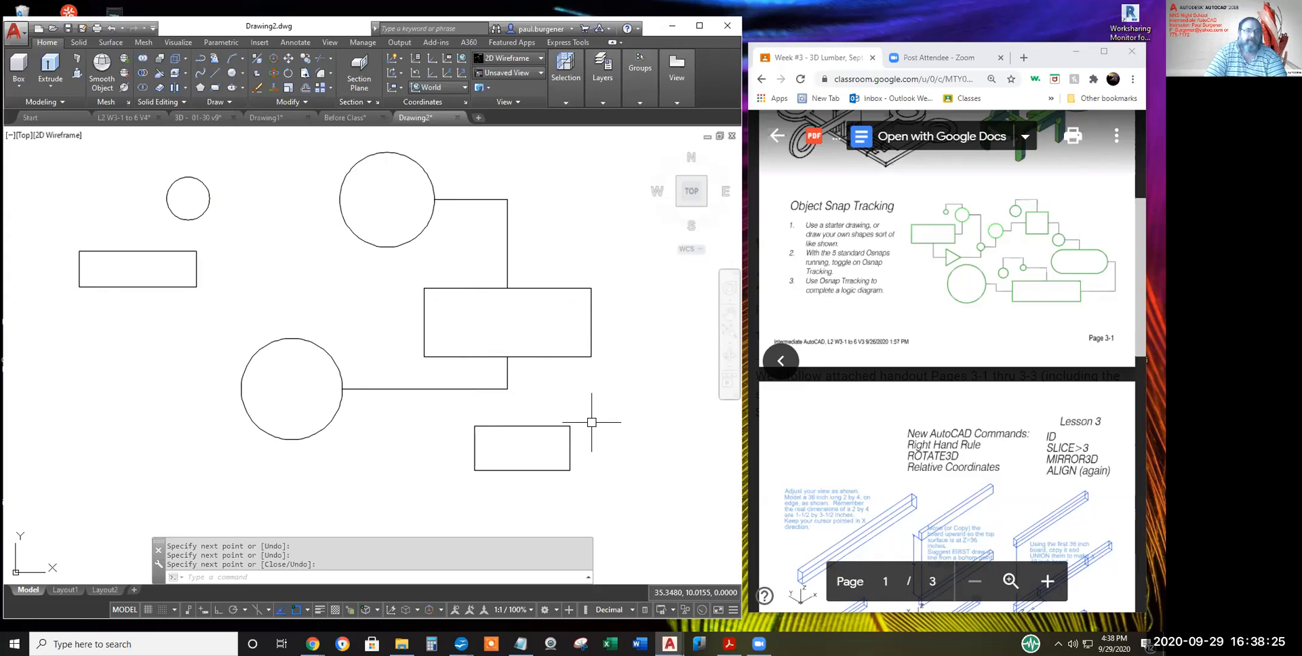
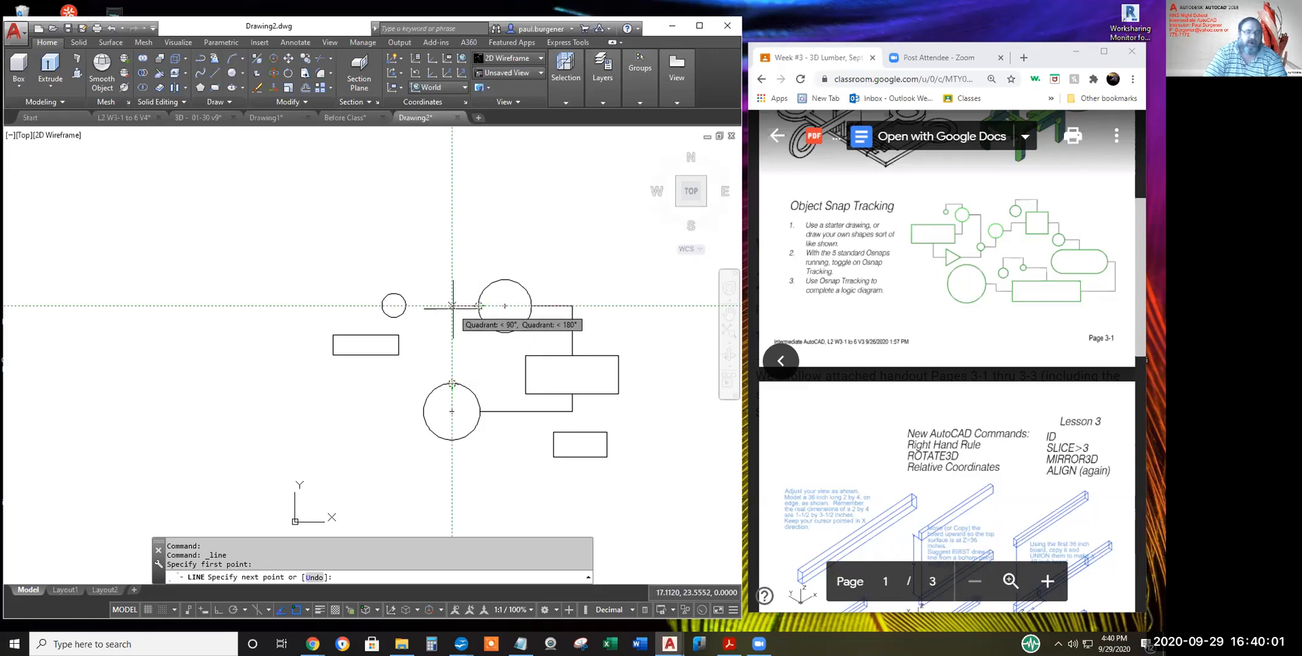
# - With Polar Tracking on, connect the upper large circle's left quadrant diagonally to a point above the lower circle, then straight down to its top quadrant
pyautogui.click(234, 610)
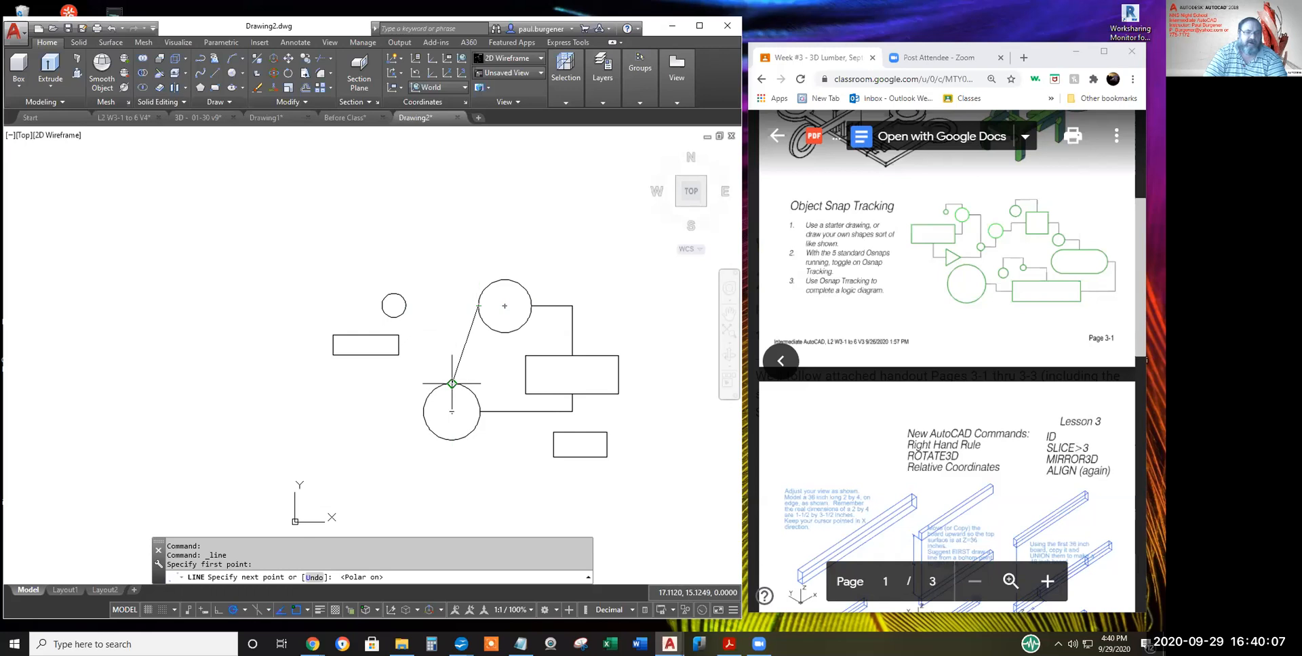
pyautogui.click(452, 333)
pyautogui.click(451, 384)
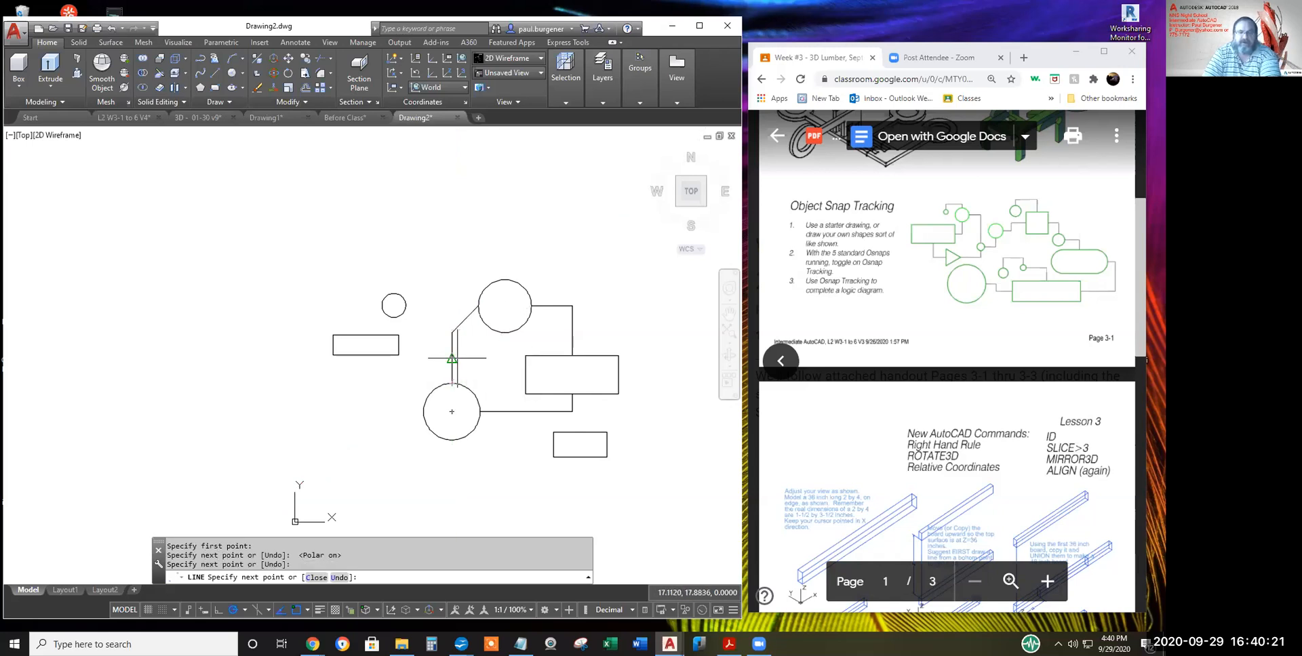
pyautogui.press('Return')
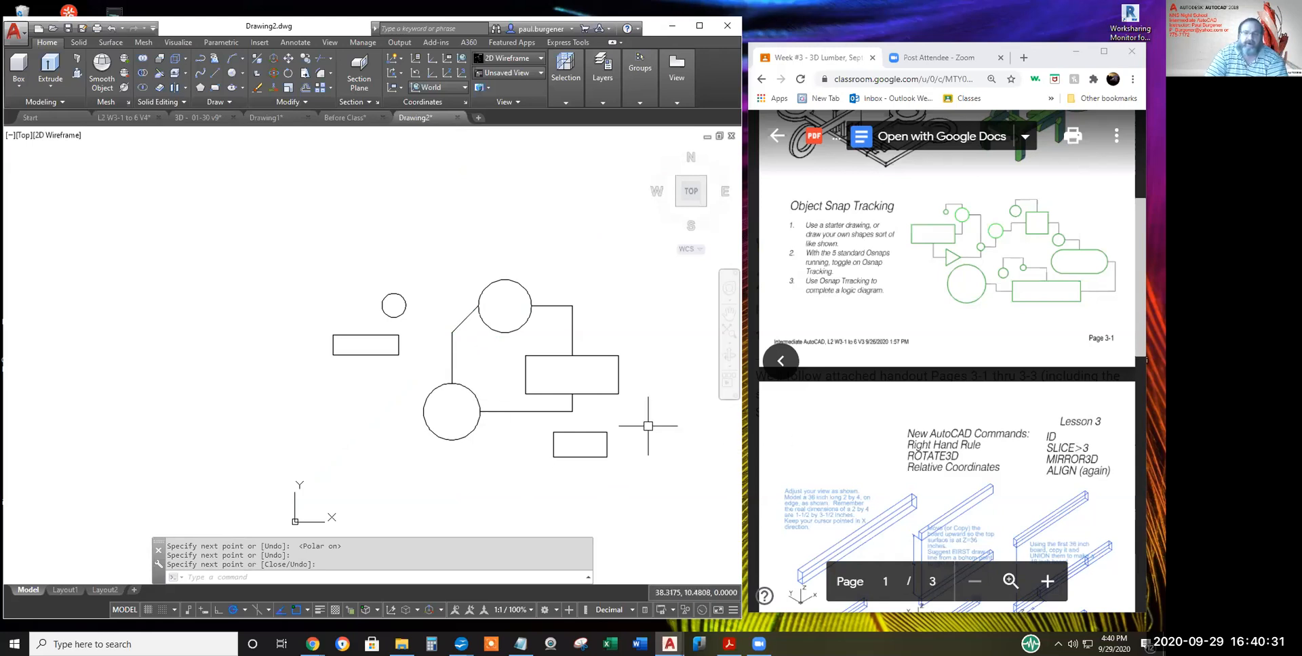
# - Switch to the browser and bring up page 3-2 of the Lesson 3 handout with the 2 by 4 sawhorse exercise
pyautogui.click(798, 449)
pyautogui.scroll(-5, 799, 437)
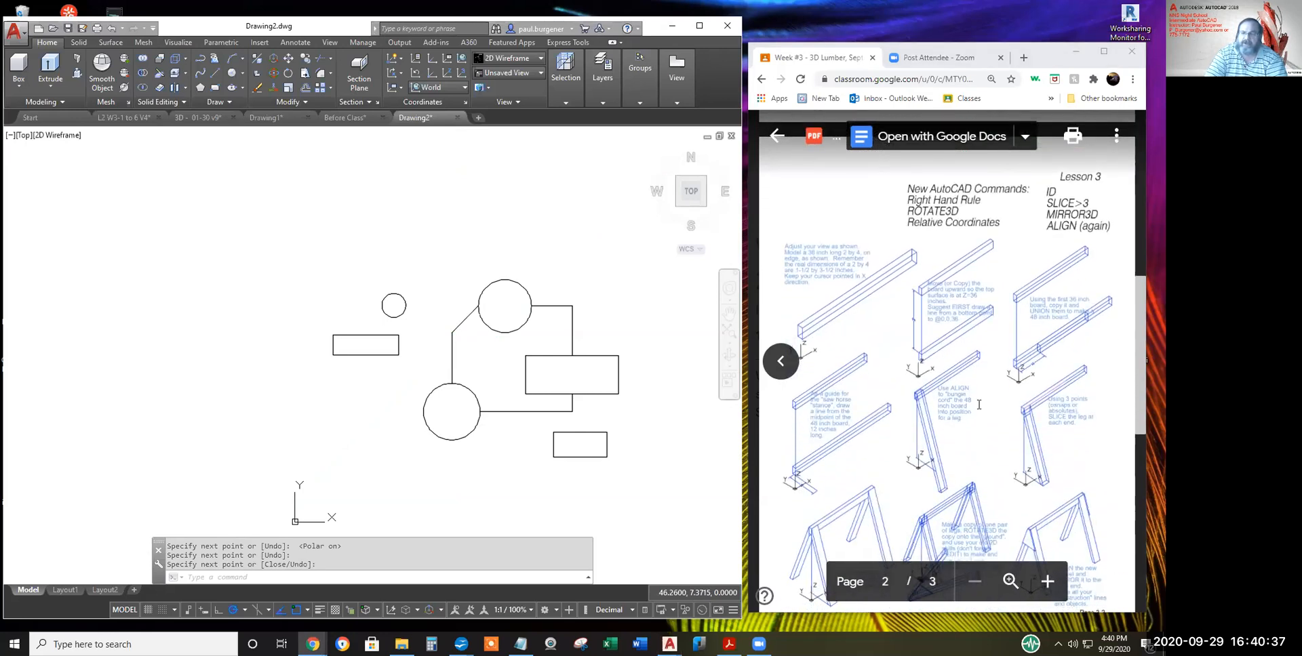
pyautogui.scroll(-1, 978, 405)
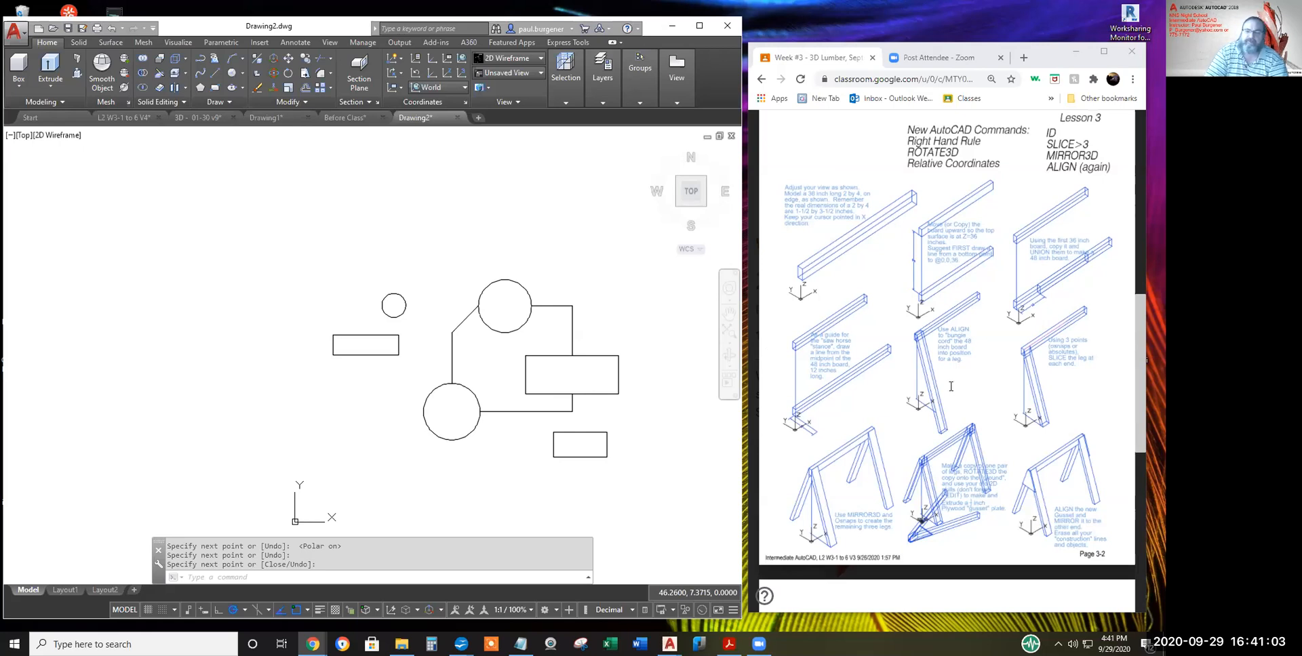
# - Switch back to AutoCAD and erase all the circles, rectangles and connector lines from the drawing
pyautogui.scroll(-2, 596, 413)
pyautogui.moveTo(596, 412)
pyautogui.mouseDown(button='middle')
pyautogui.moveTo(466, 408)
pyautogui.moveTo(354, 351)
pyautogui.mouseUp(button='middle')
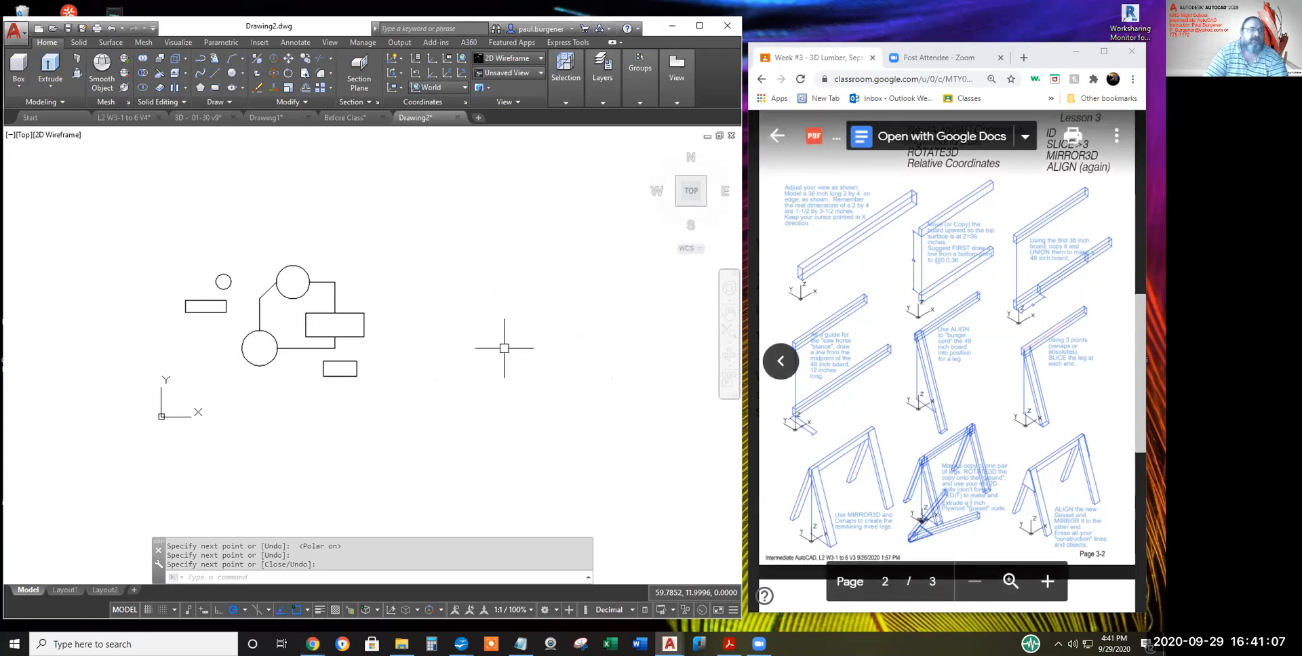
pyautogui.click(409, 415)
pyautogui.click(130, 227)
pyautogui.click(257, 88)
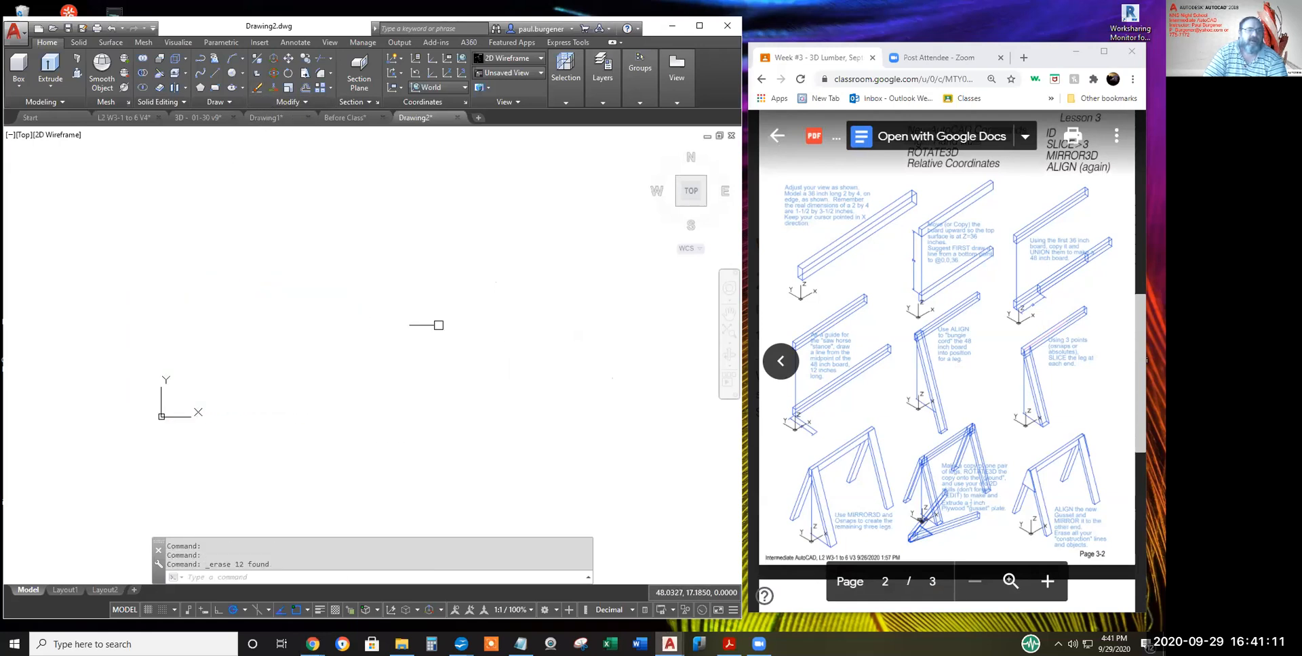
# - Widen the browser window showing handout page 3-2 slightly and set the drawing to the SE Isometric view
pyautogui.scroll(2, 823, 238)
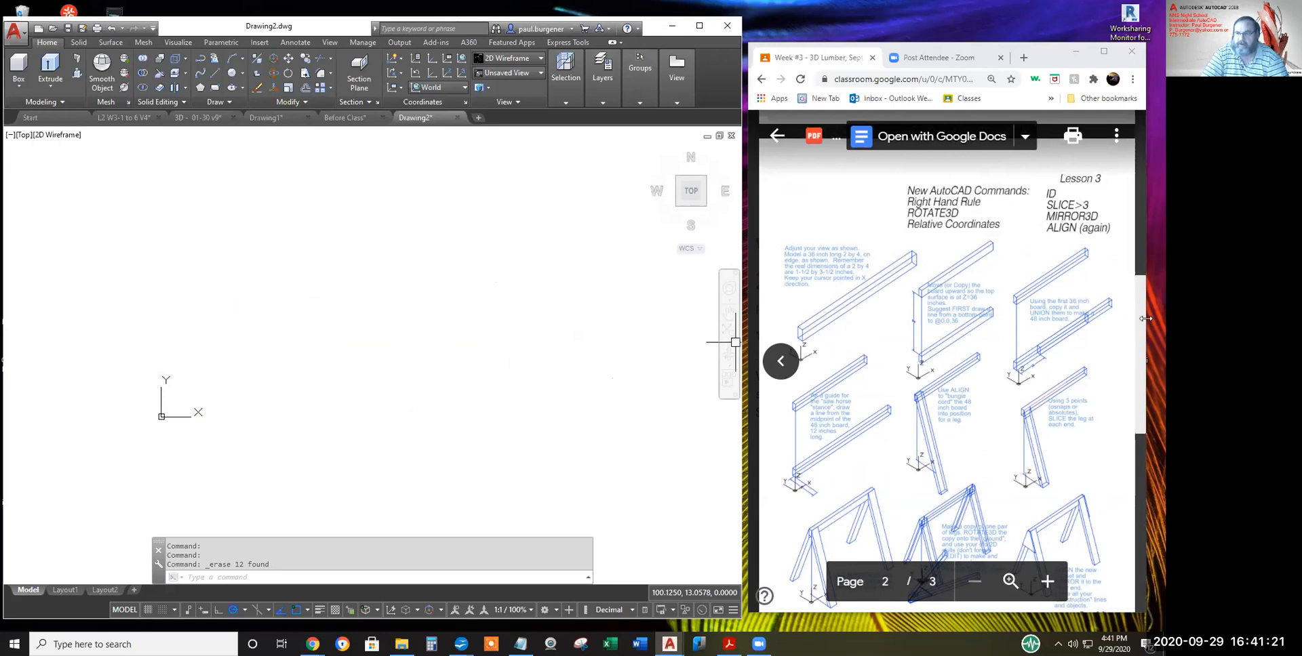
pyautogui.moveTo(1145, 318); pyautogui.dragTo(1164, 319)
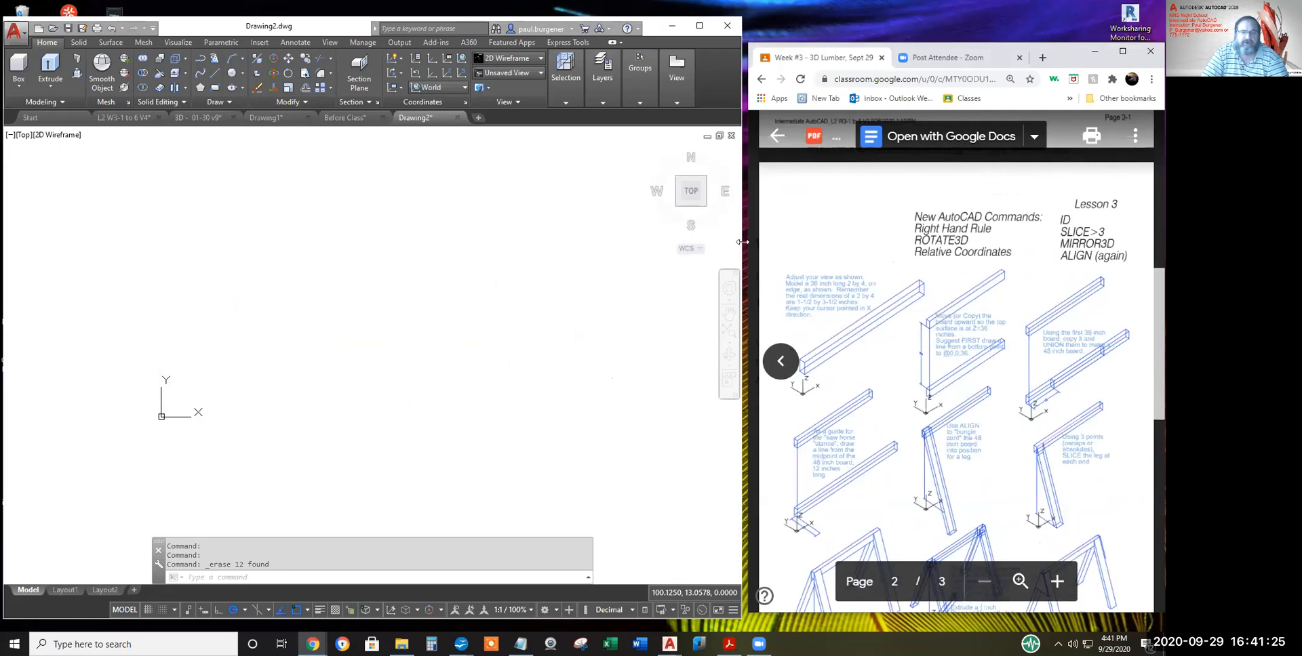
pyautogui.click(703, 202)
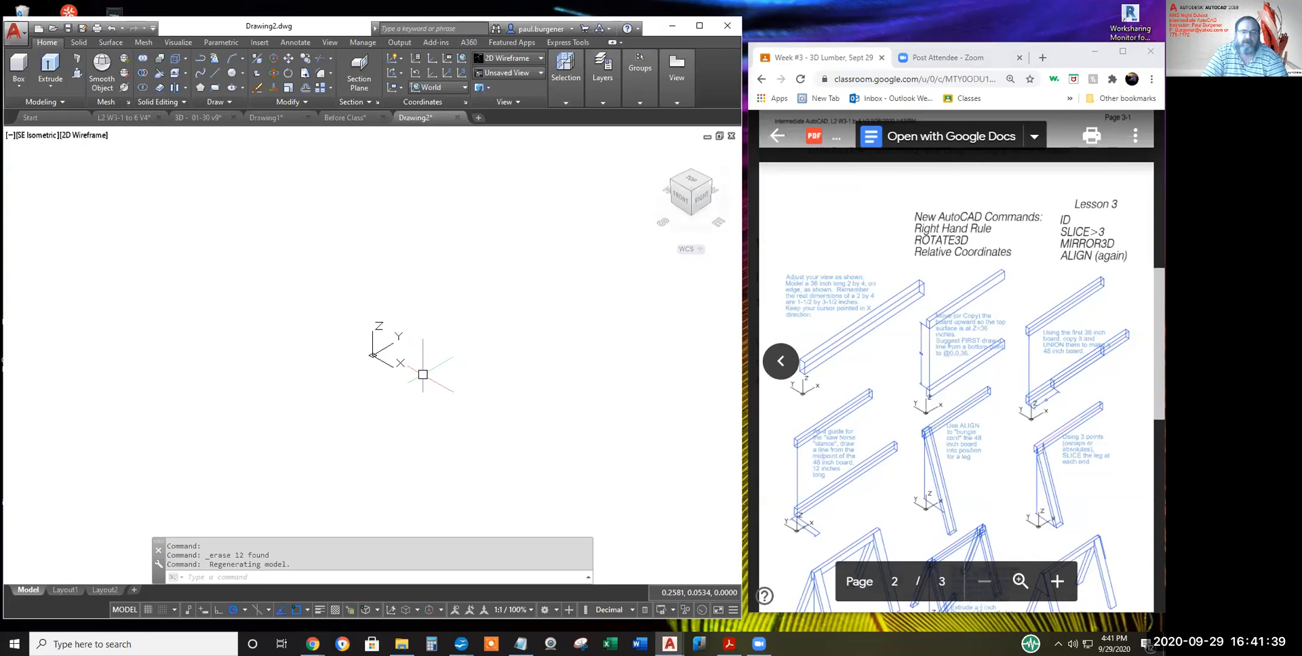
pyautogui.moveTo(588, 339); pyautogui.dragTo(450, 383, button='middle')
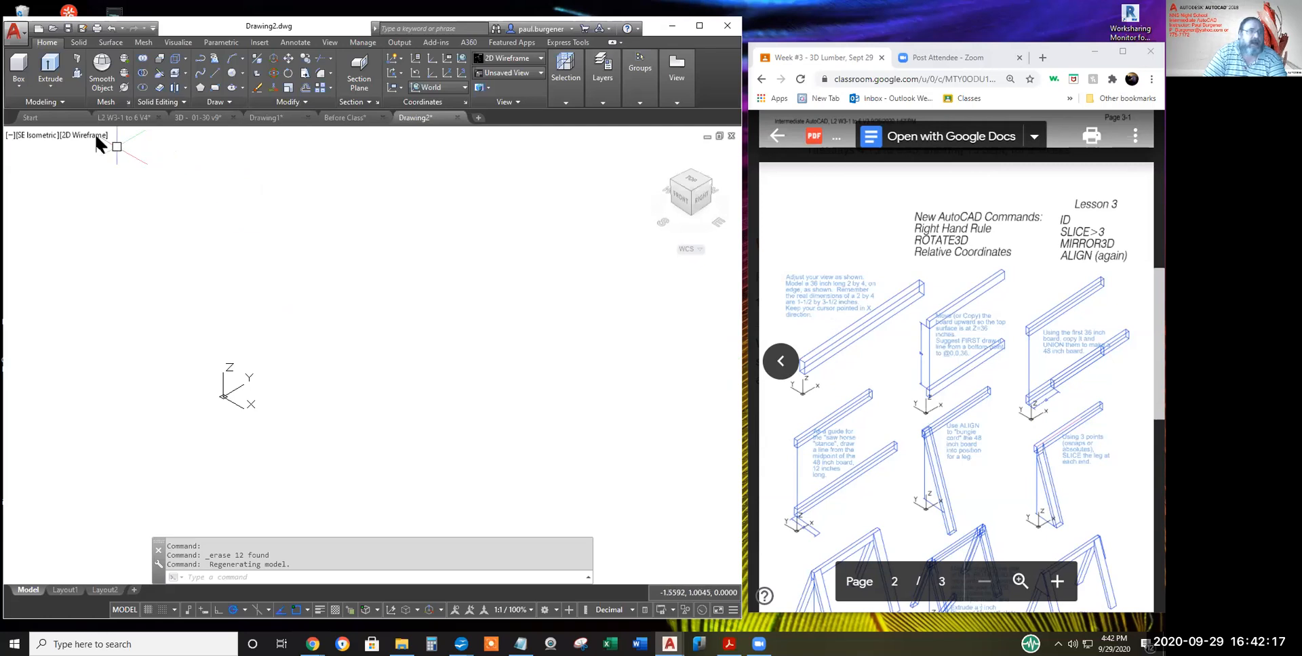
# - Model the 2 by 4 board on edge as a box with length 36, width 1.5 and height 3.5
pyautogui.click(14, 71)
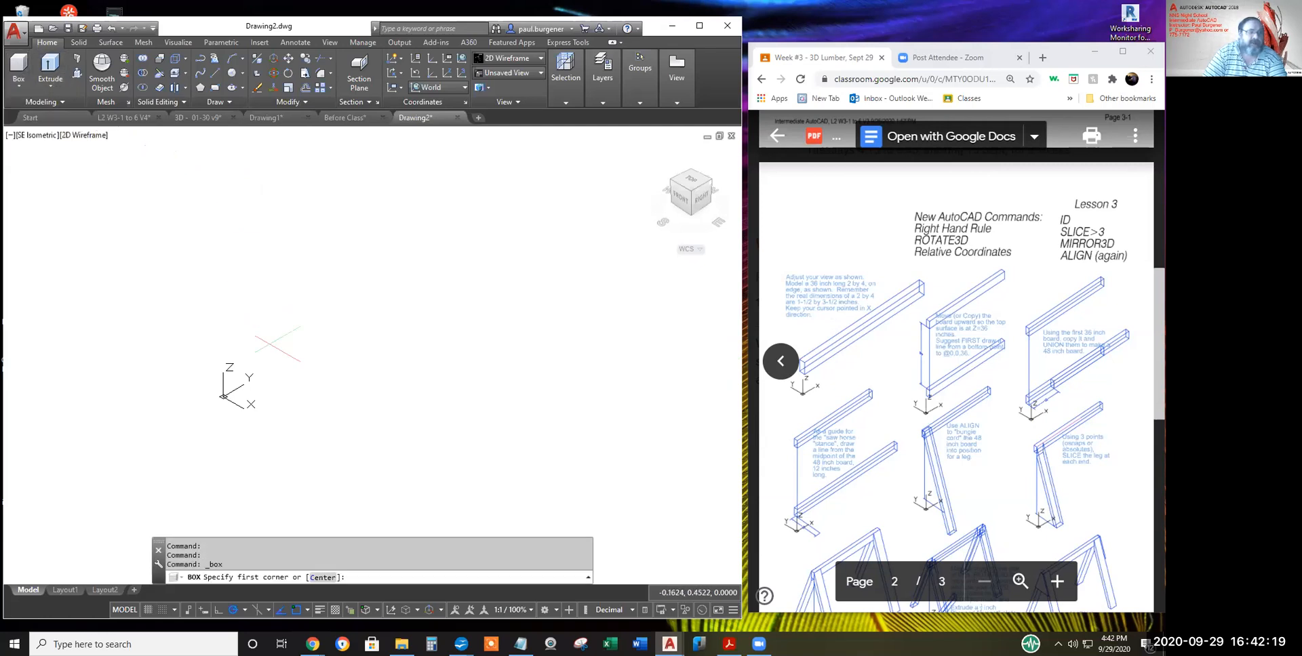
pyautogui.click(289, 370)
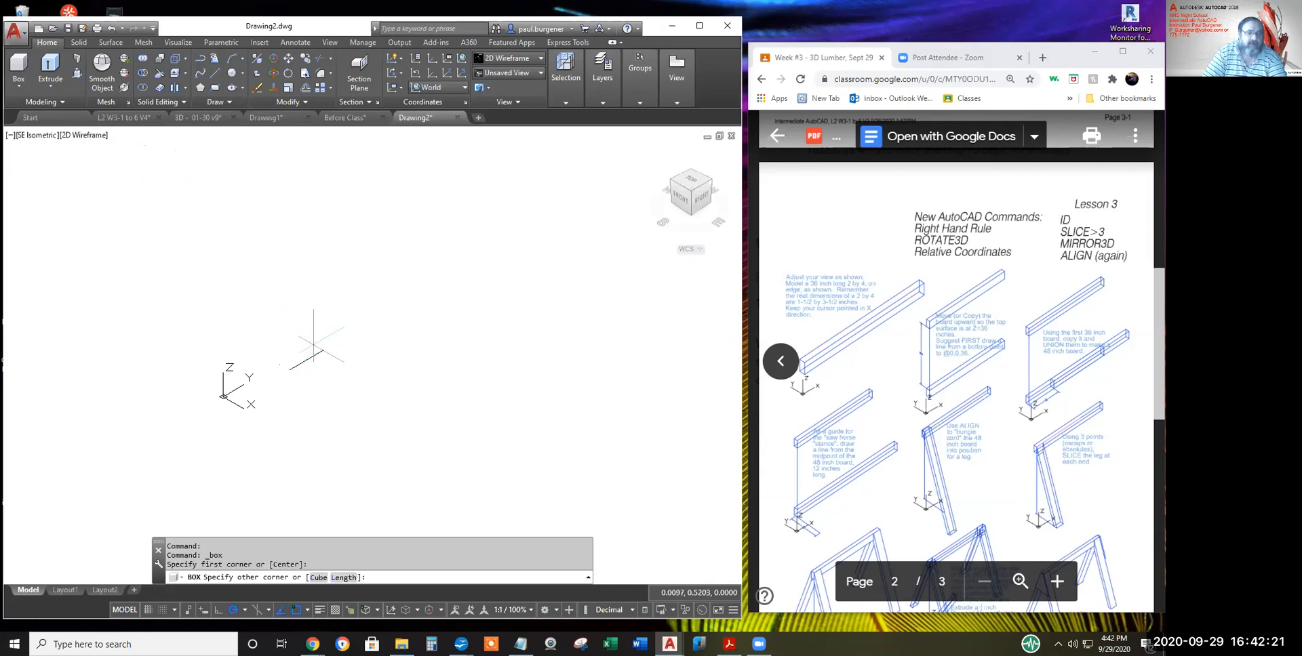
pyautogui.click(344, 578)
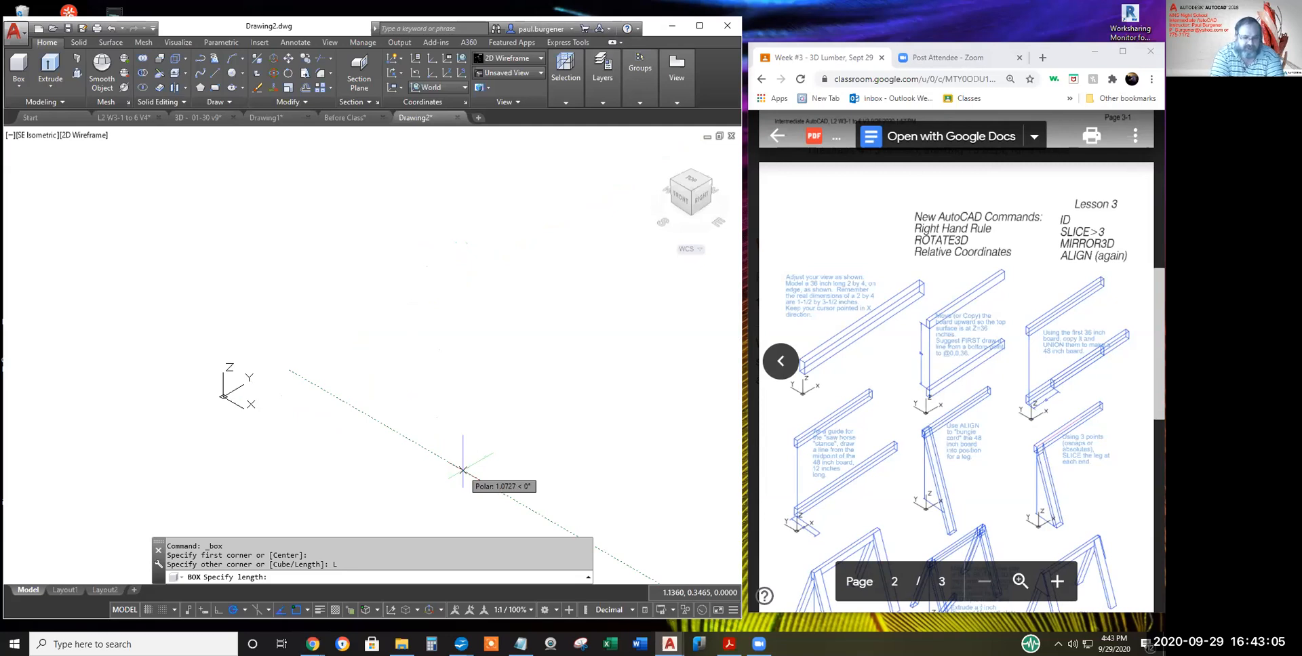
pyautogui.press('Return')
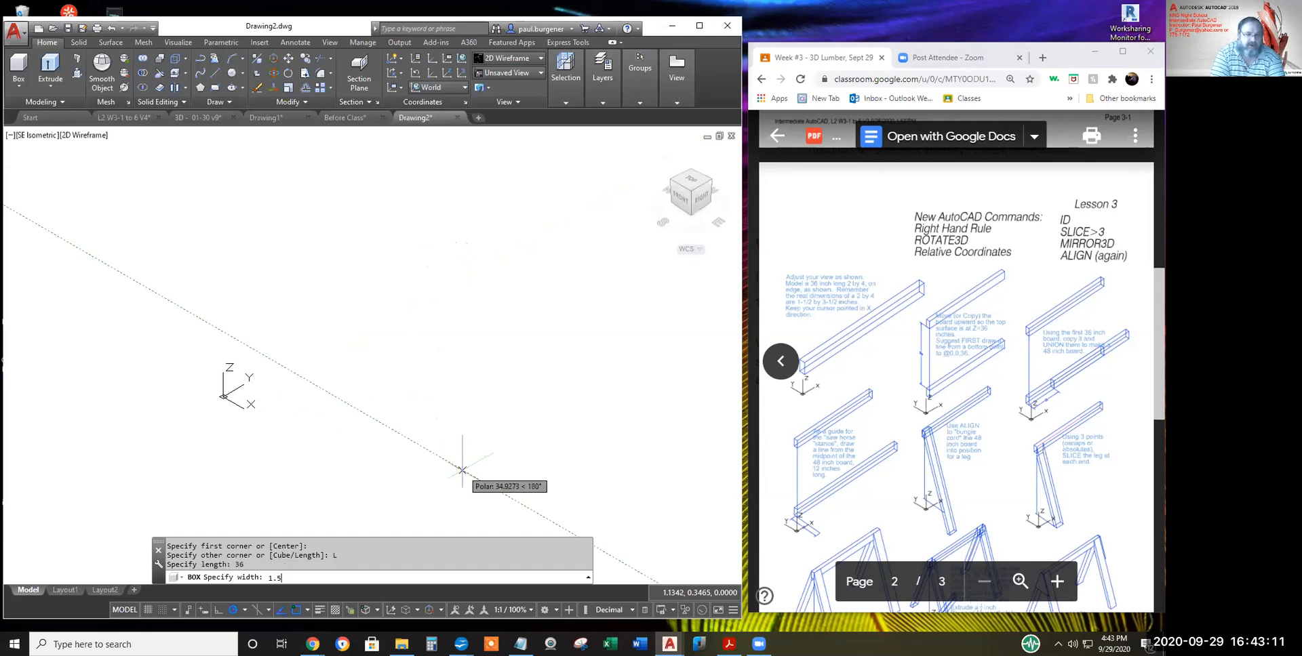
pyautogui.press('Return')
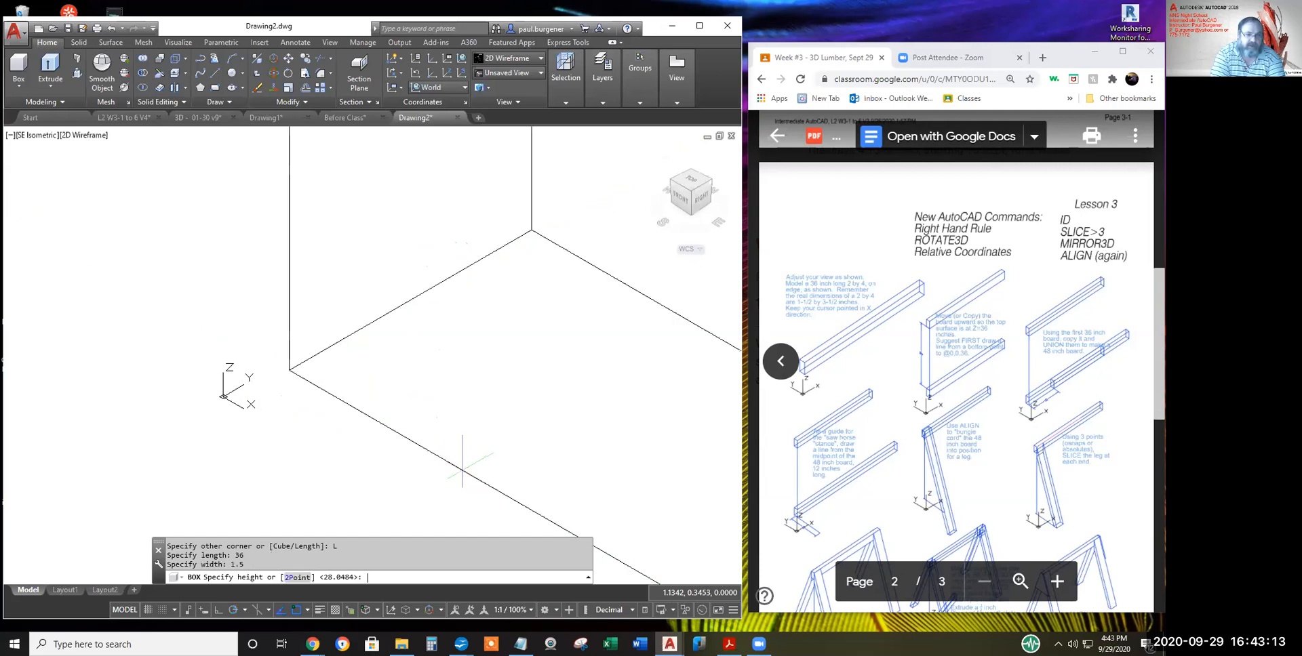
pyautogui.write('3.5')
pyautogui.press('Return')
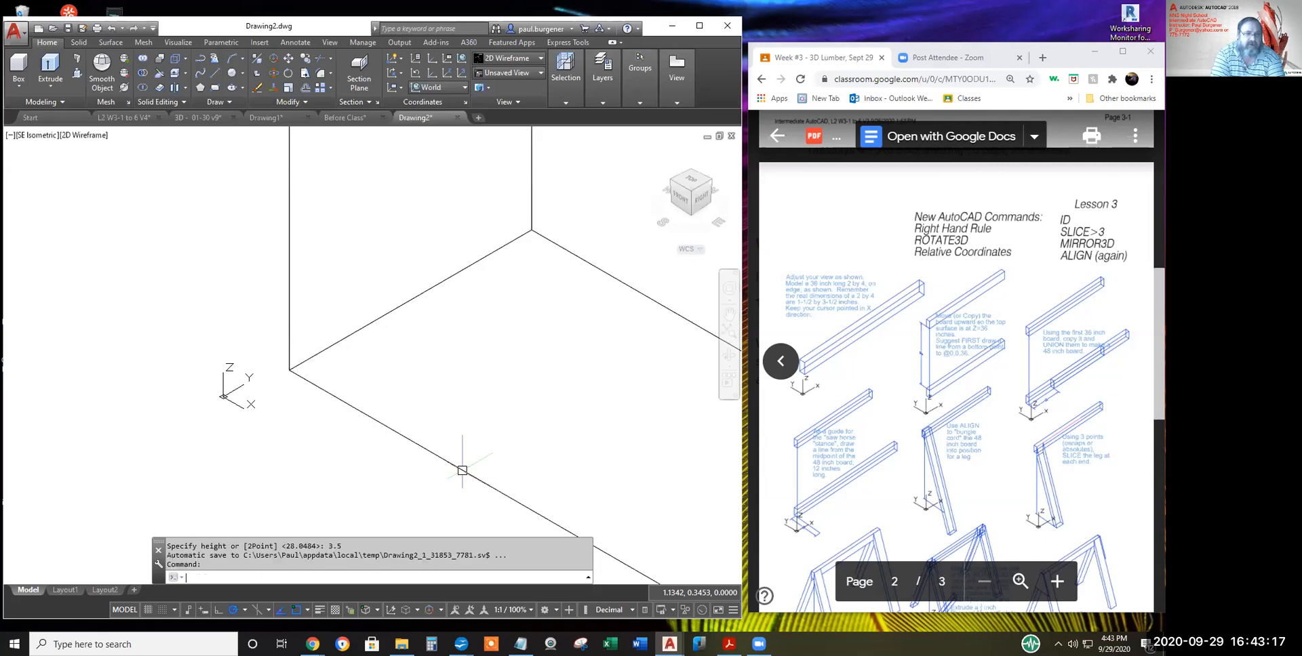
pyautogui.scroll(-5, 441, 451)
pyautogui.moveTo(446, 456); pyautogui.dragTo(364, 323, button='middle')
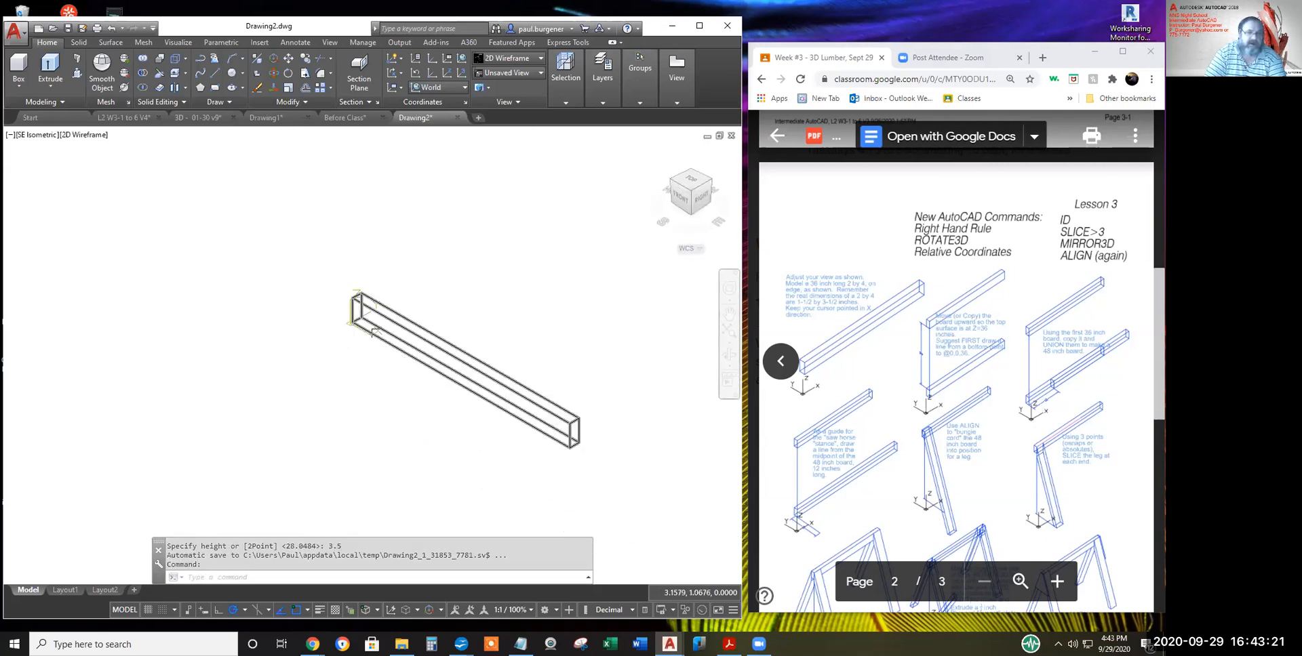
# - Switch to the SW Isometric view and orbit the board slightly to match the handout's viewing angle
pyautogui.click(671, 181)
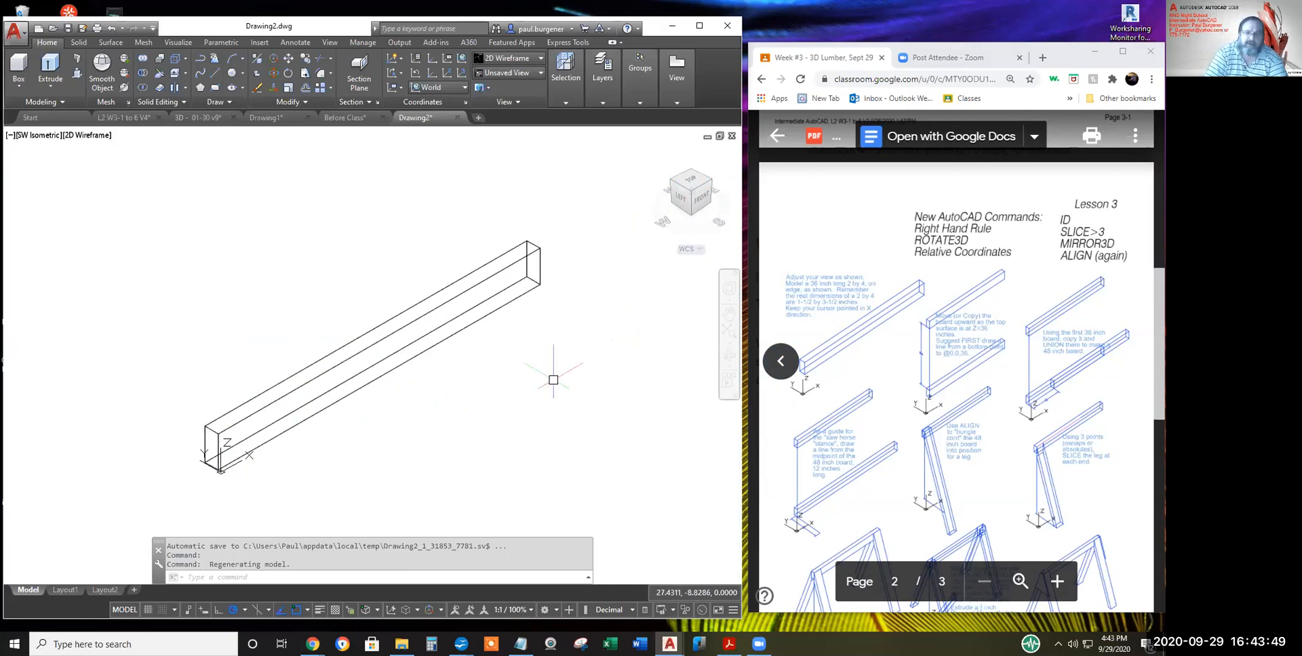
pyautogui.click(729, 357)
pyautogui.moveTo(548, 371); pyautogui.dragTo(542, 395)
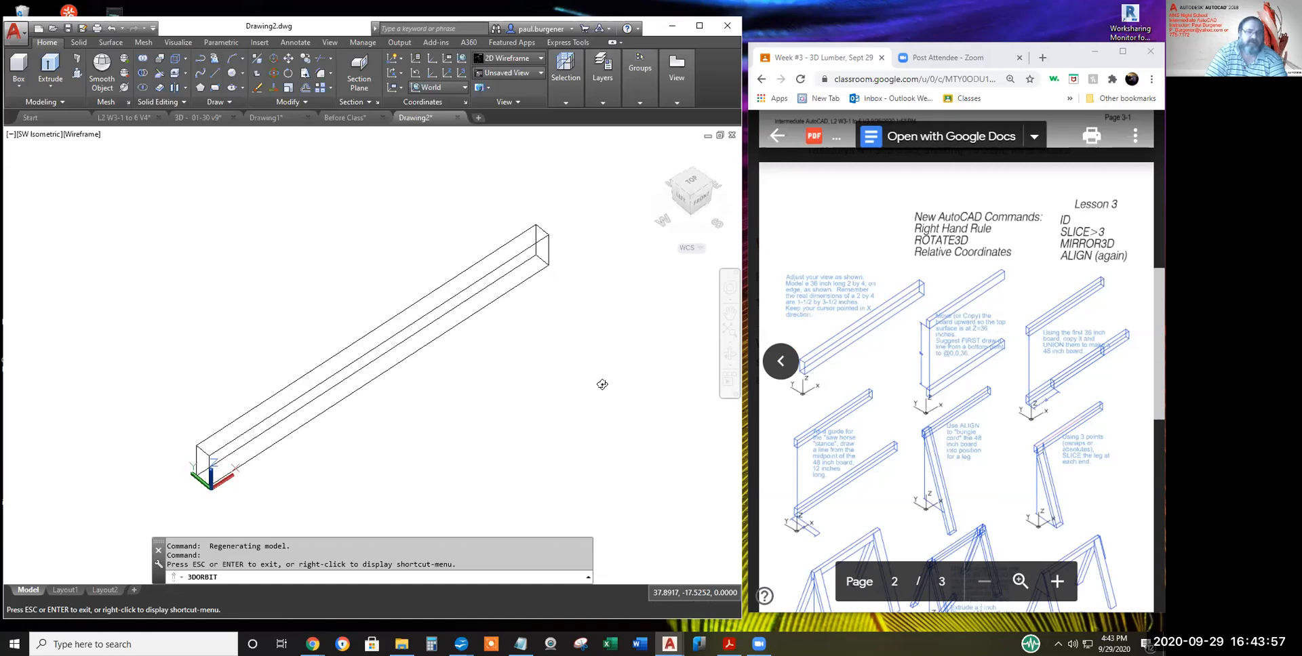
pyautogui.moveTo(623, 386); pyautogui.dragTo(636, 405)
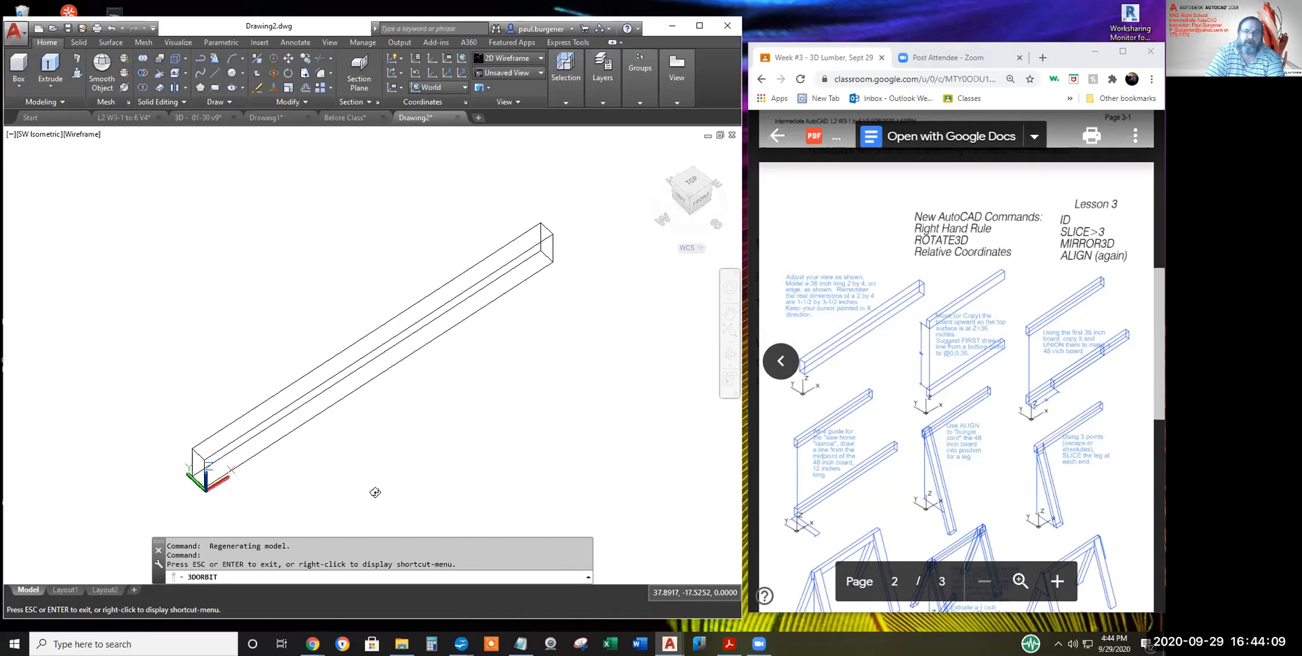
pyautogui.press('Escape')
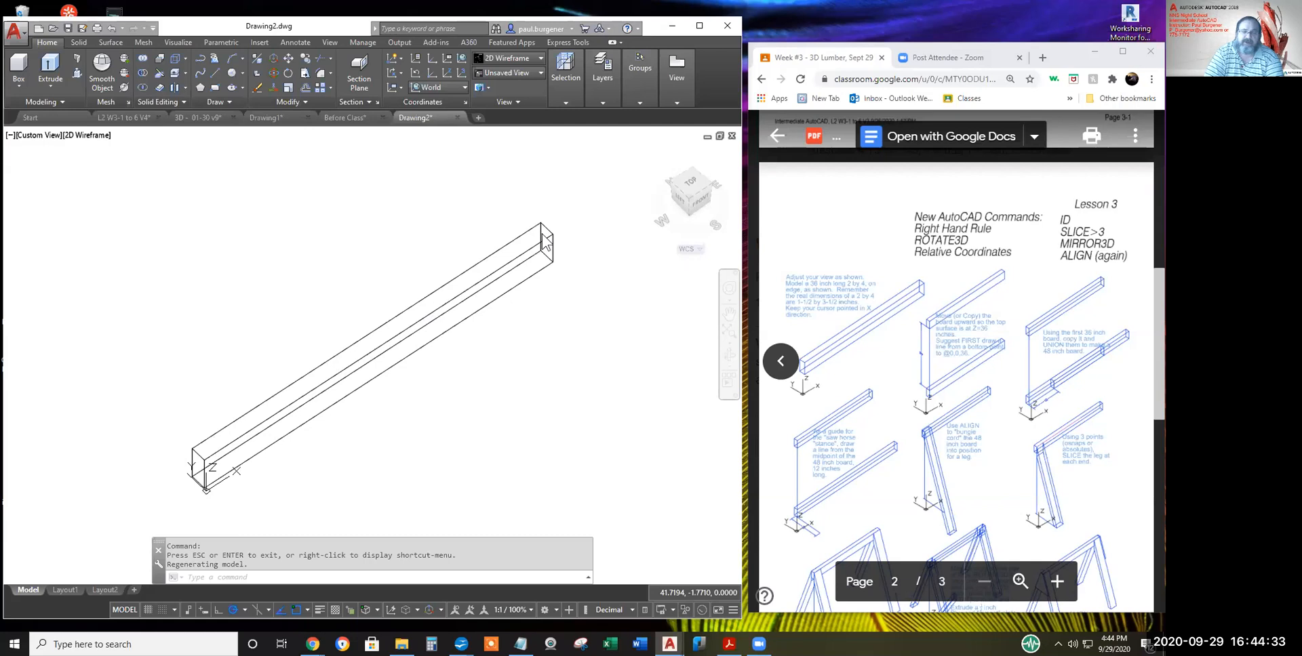
pyautogui.scroll(-1, 260, 420)
pyautogui.scroll(1, 255, 436)
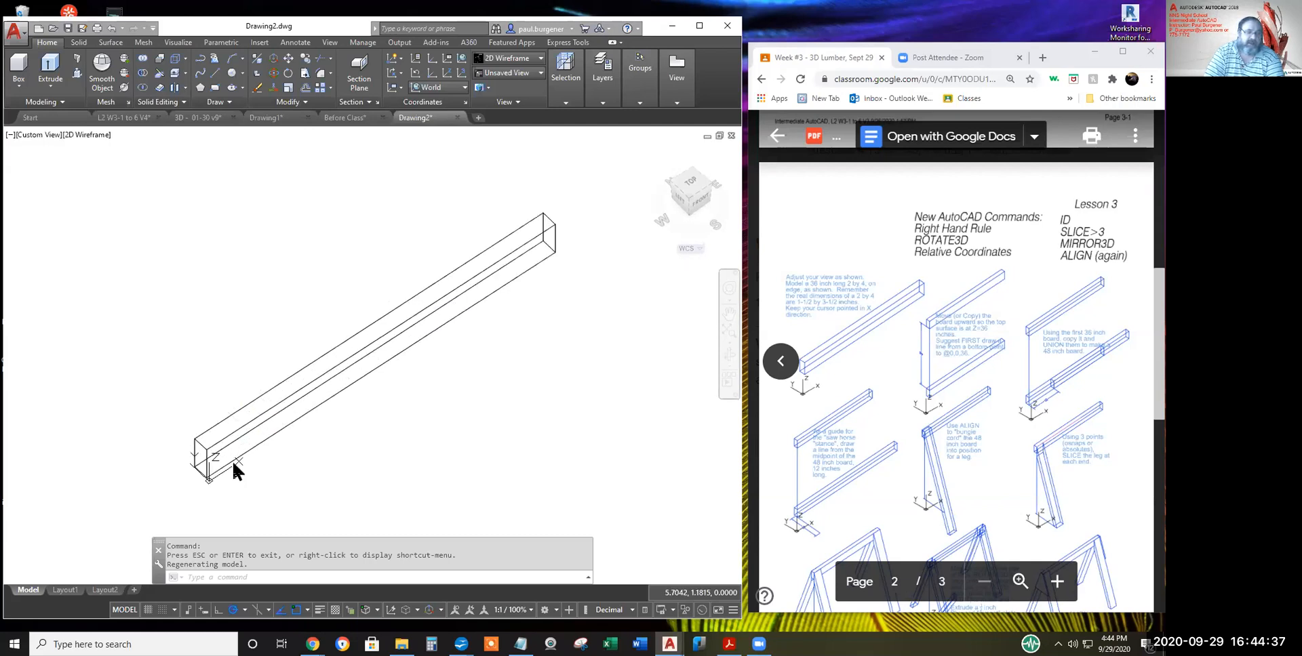
# - Examine the handout's list of new AutoCAD commands, pointing out Relative Coordinates
pyautogui.scroll(-2, 965, 232)
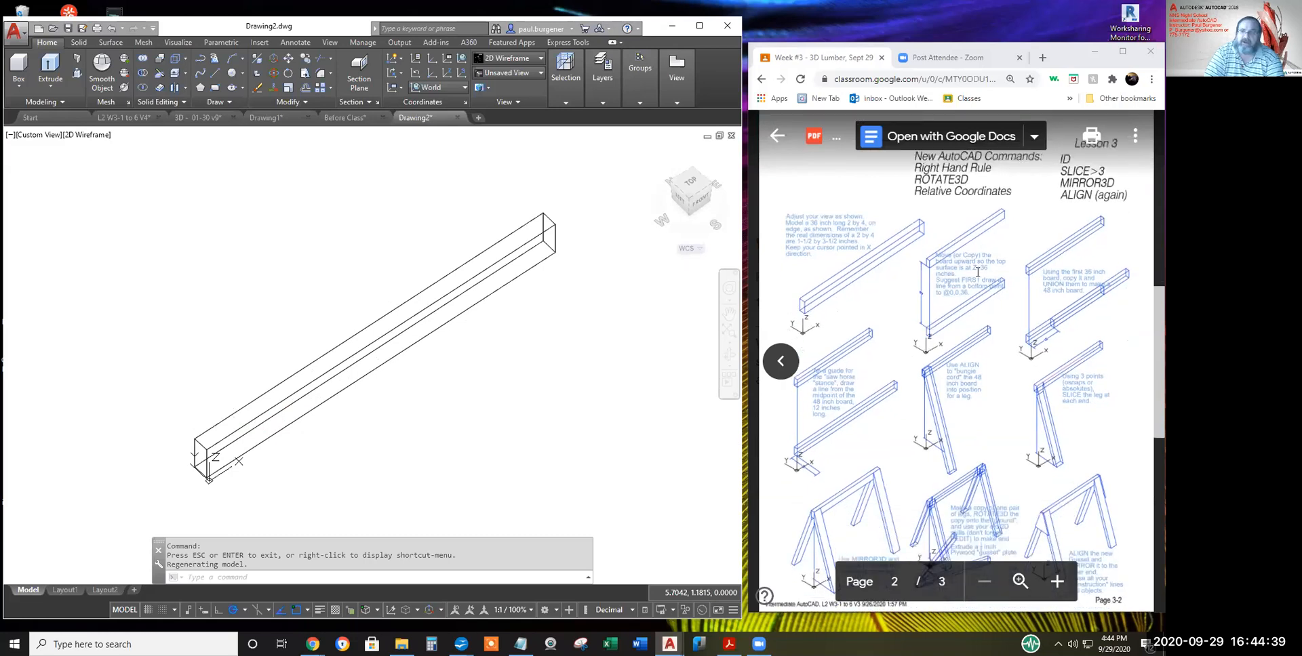
pyautogui.scroll(3, 966, 232)
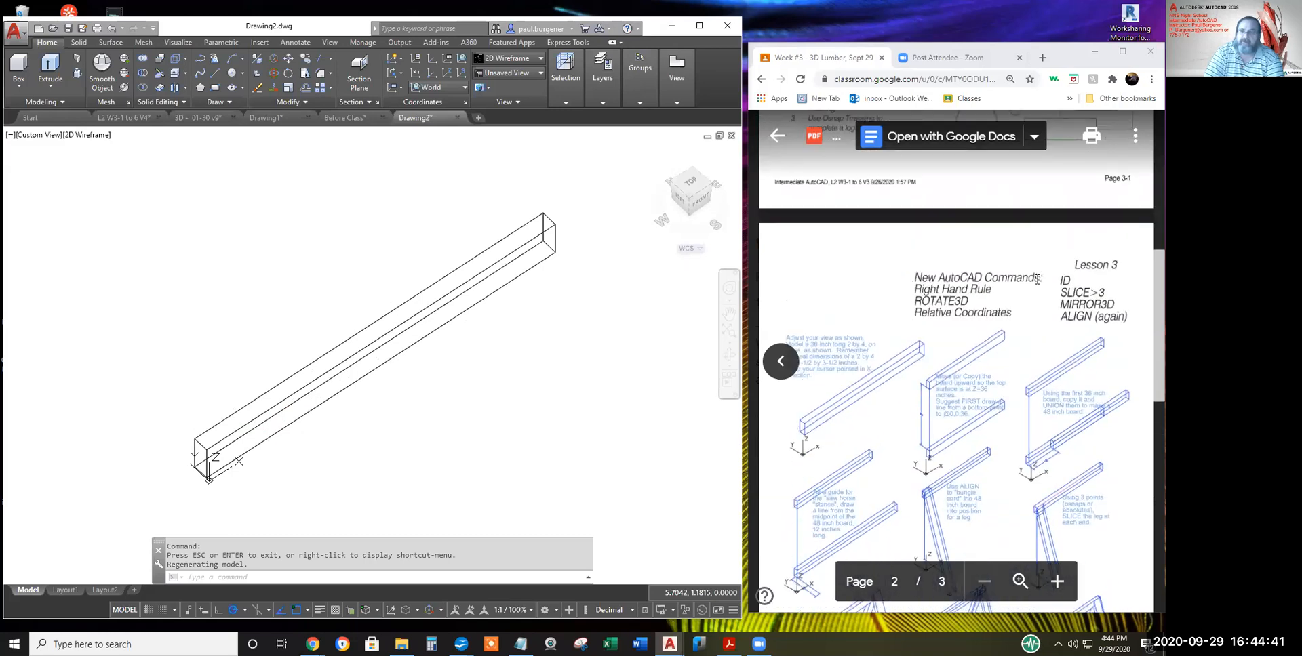
pyautogui.moveTo(1010, 317); pyautogui.dragTo(918, 316)
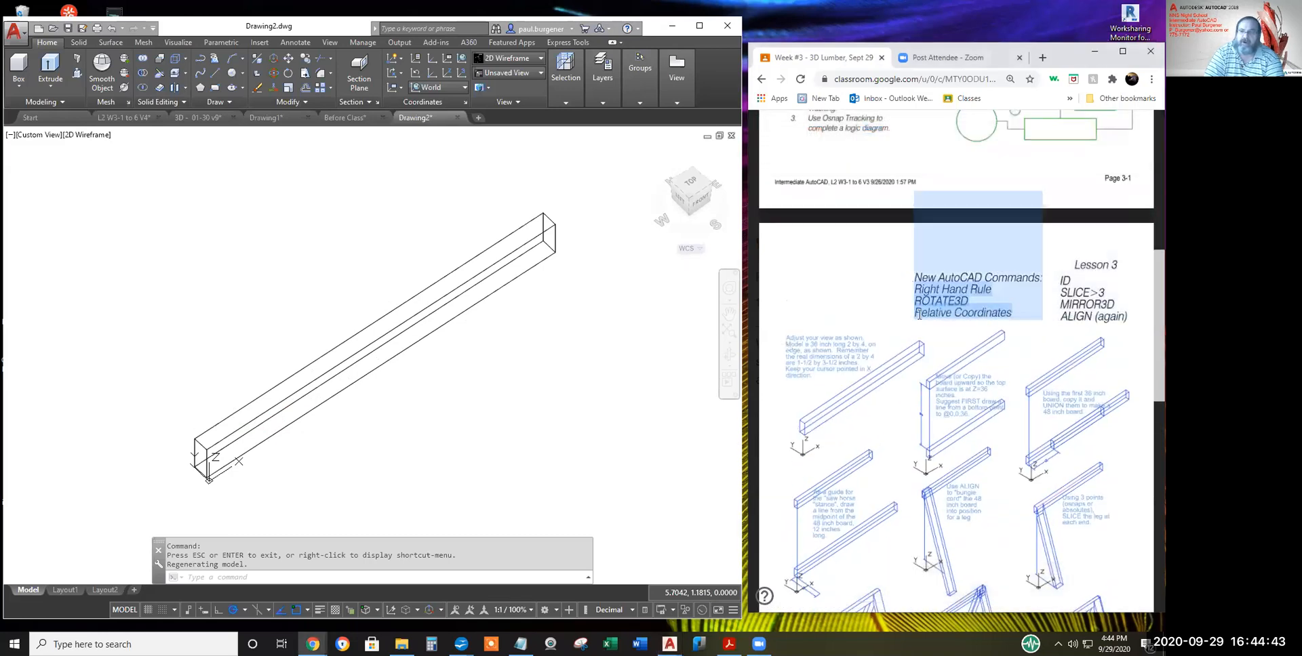
pyautogui.click(917, 314)
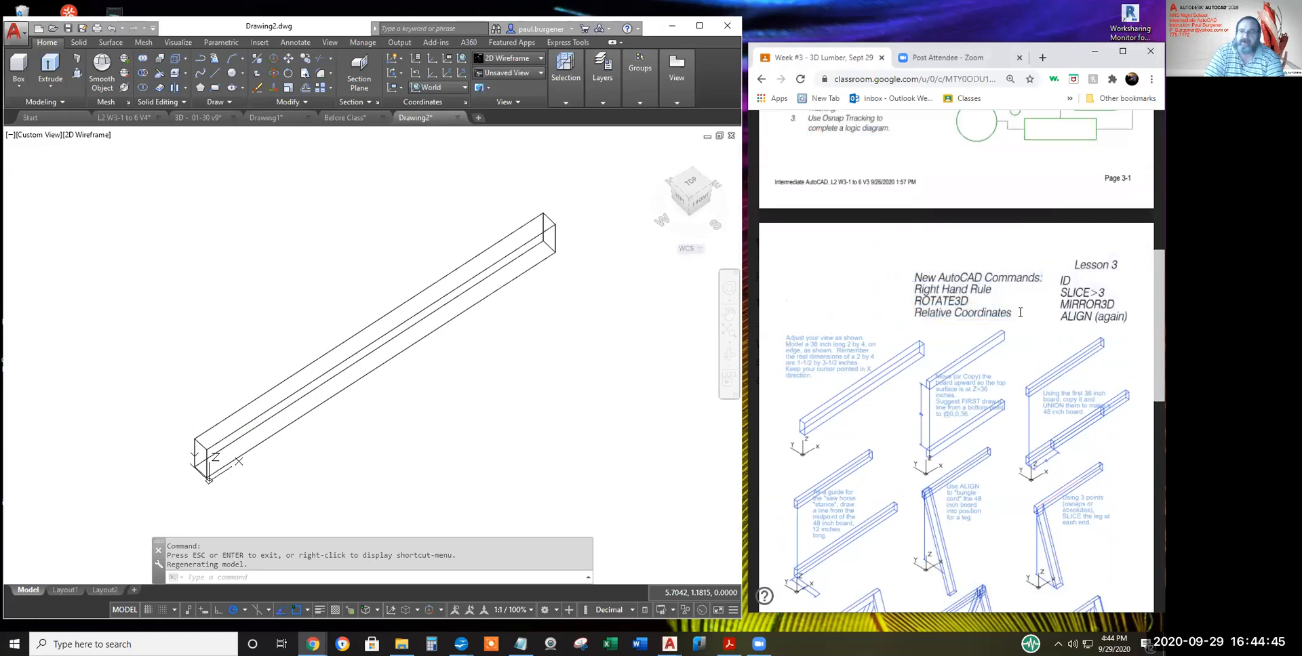
pyautogui.moveTo(1014, 313); pyautogui.dragTo(919, 317)
pyautogui.click(920, 317)
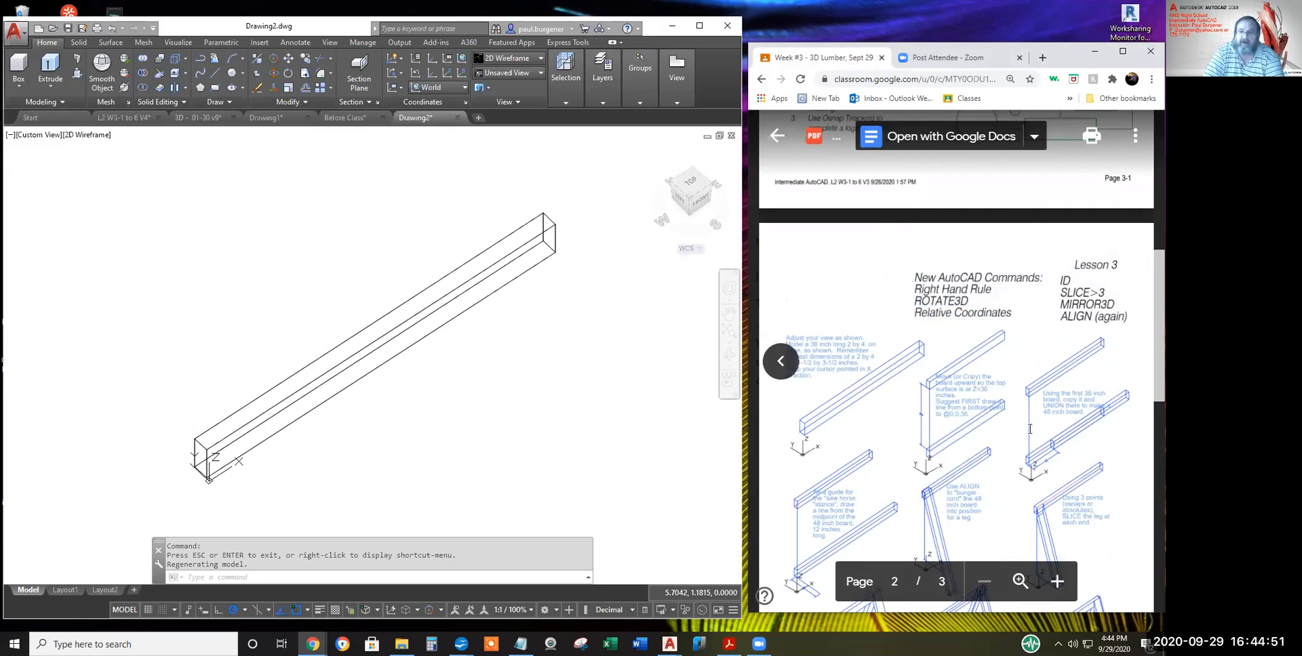
# - Draw a vertical guide line 36 long in the +Z direction from the board's near bottom corner
pyautogui.click(217, 73)
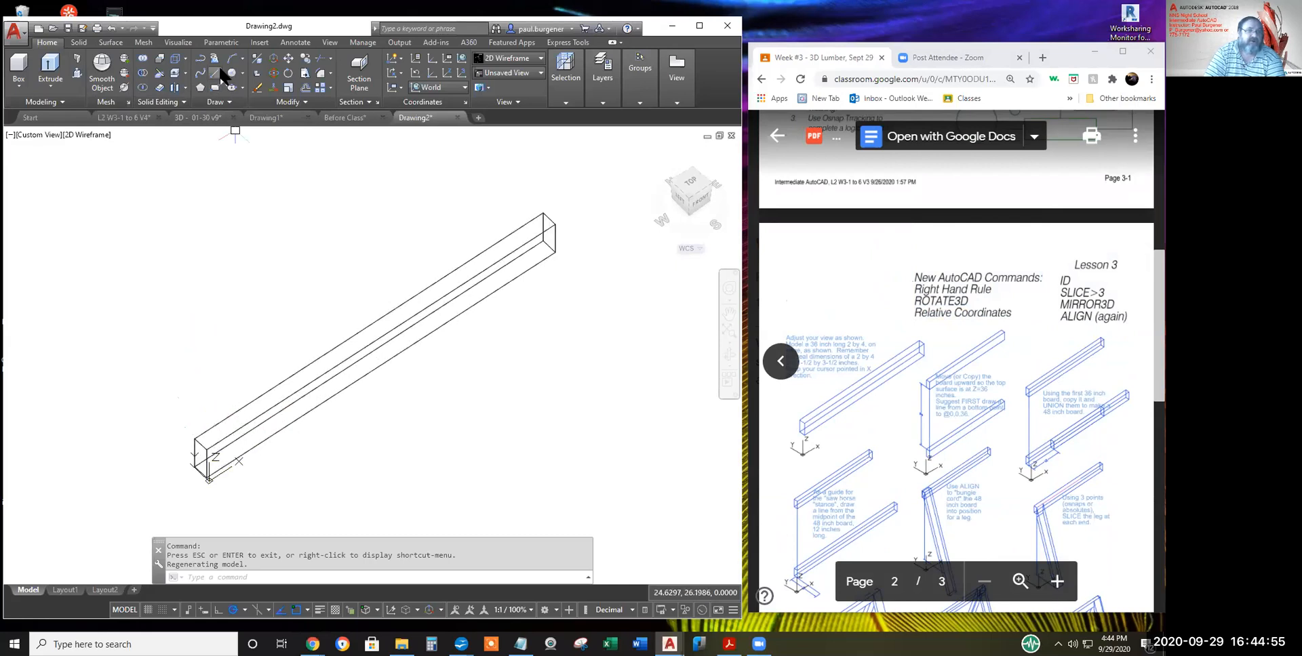
pyautogui.click(216, 72)
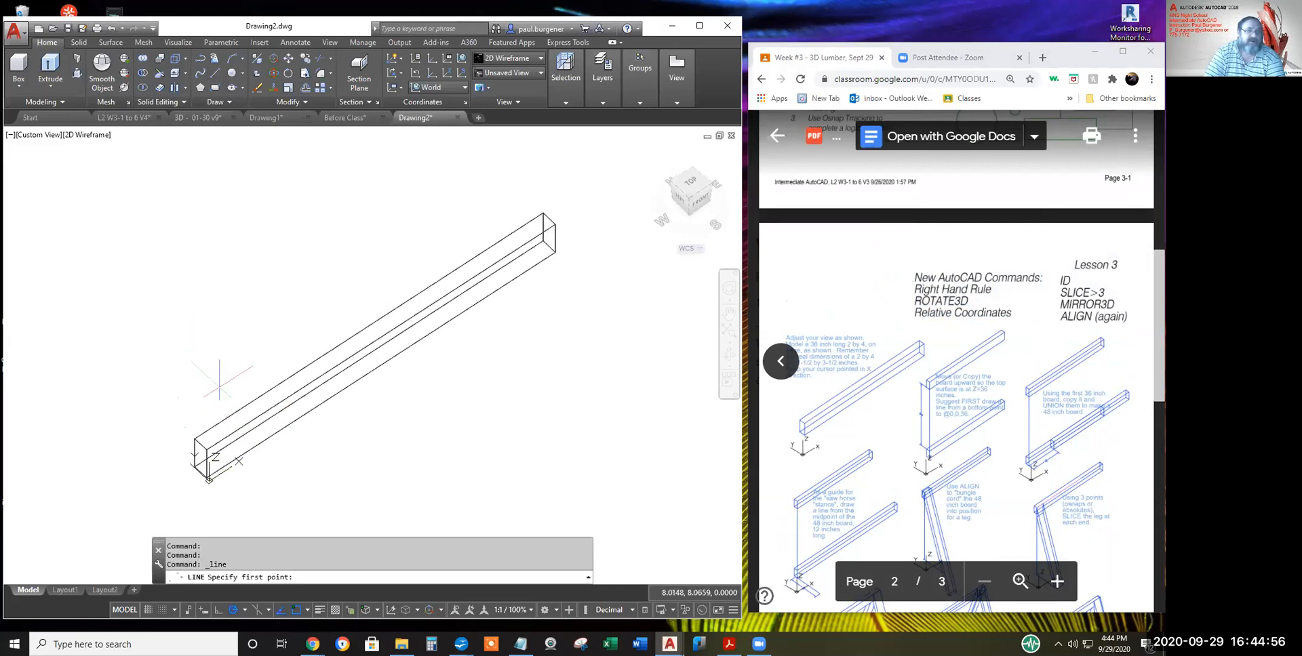
pyautogui.click(207, 478)
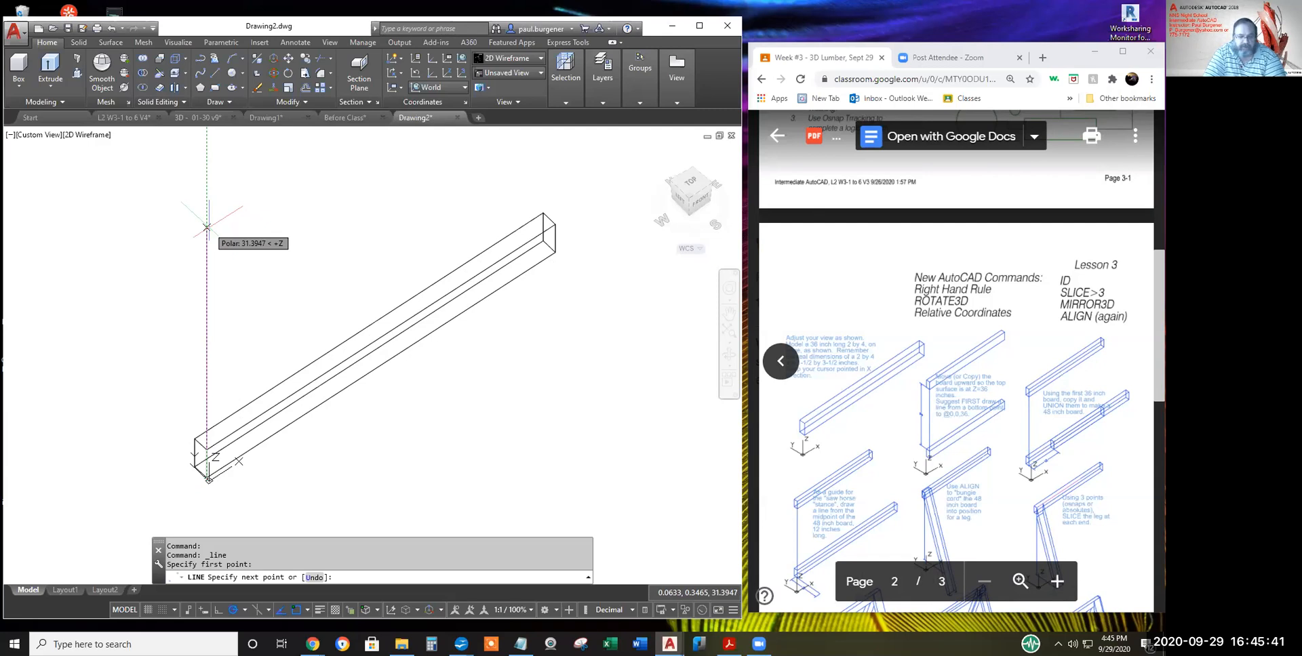
pyautogui.write('6')
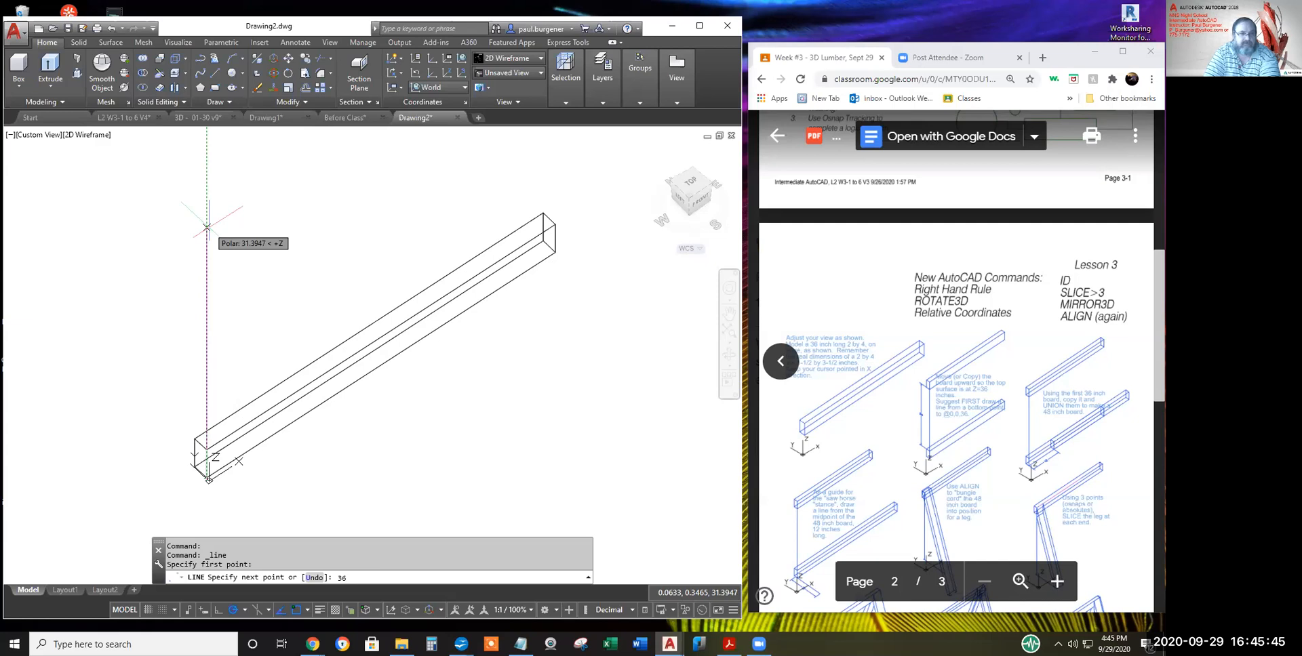
pyautogui.press('Return')
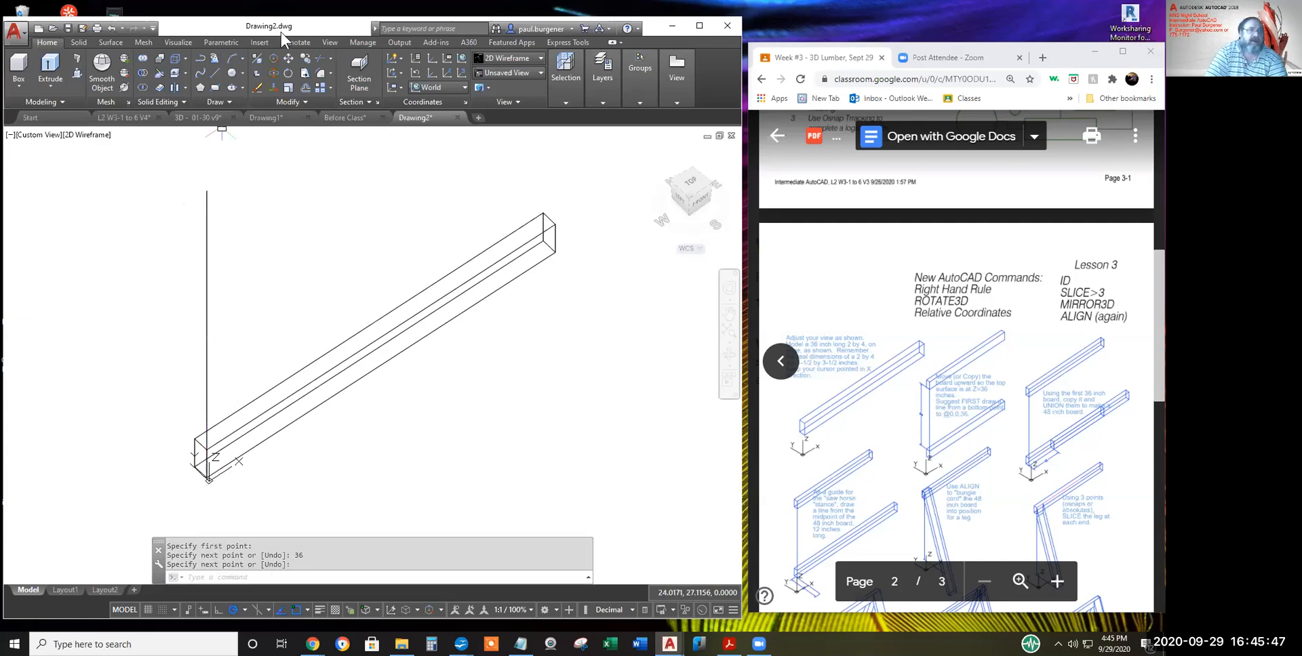
# - Copy the board upward from its near top corner to the top end of the vertical guide line
pyautogui.click(306, 58)
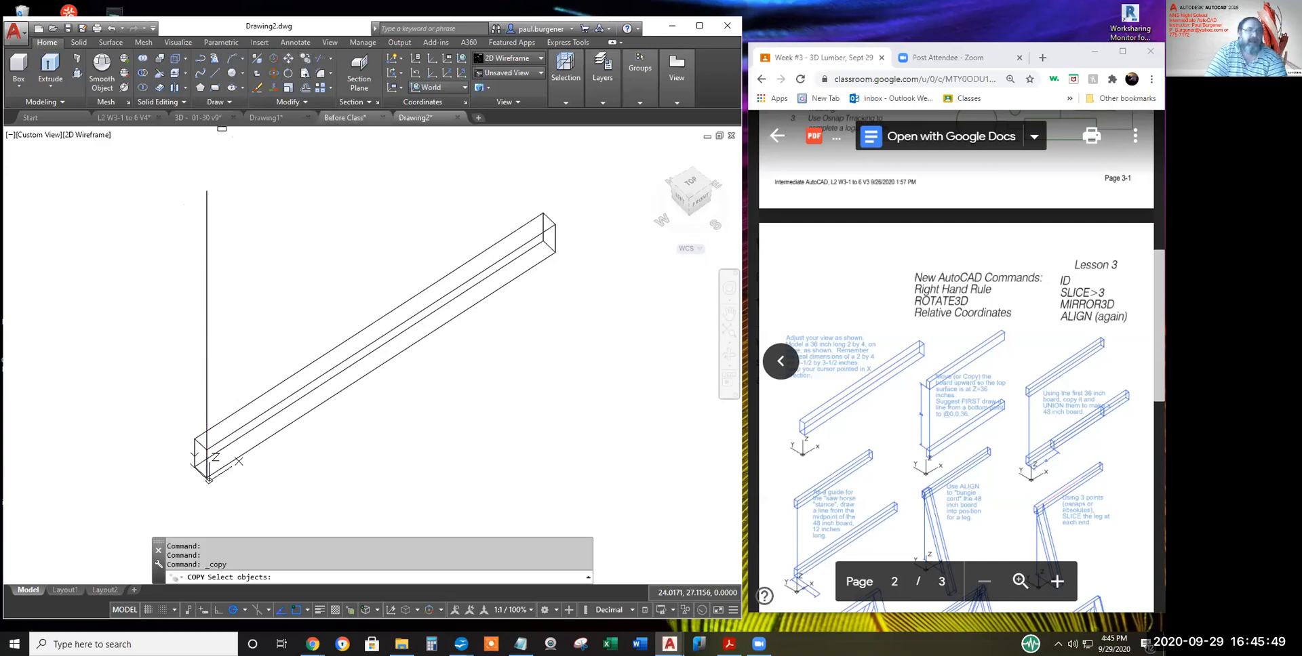
pyautogui.click(348, 339)
pyautogui.press('Return')
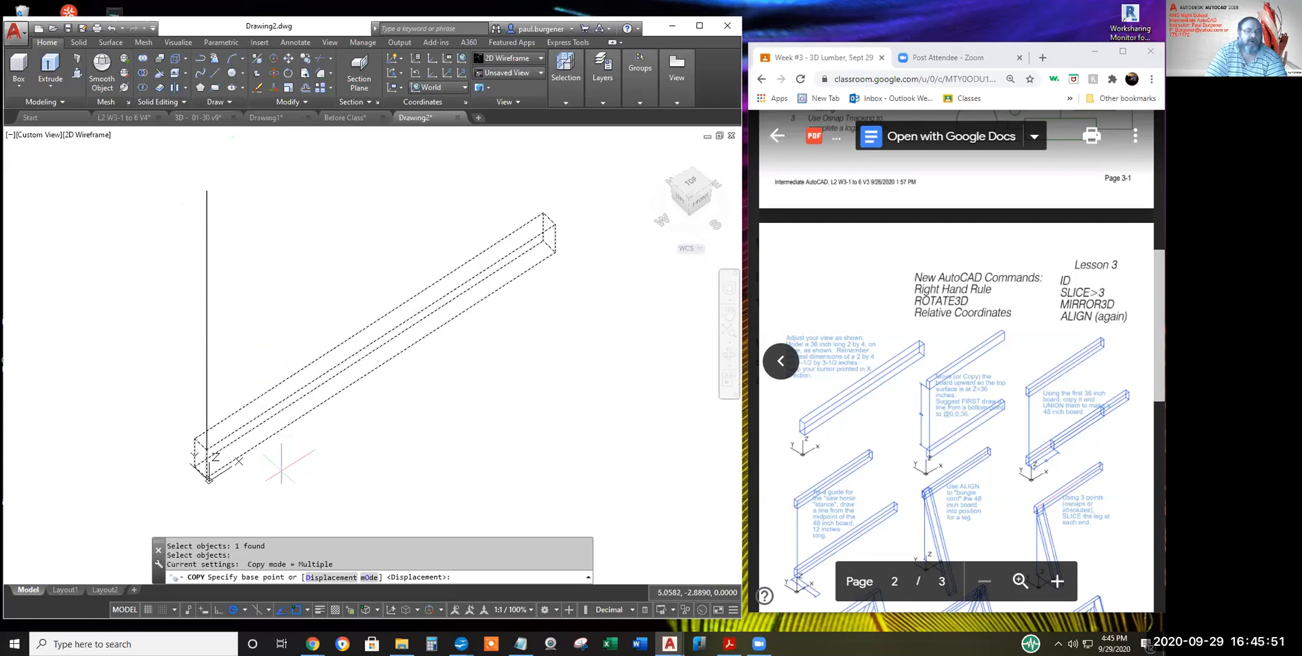
pyautogui.click(207, 450)
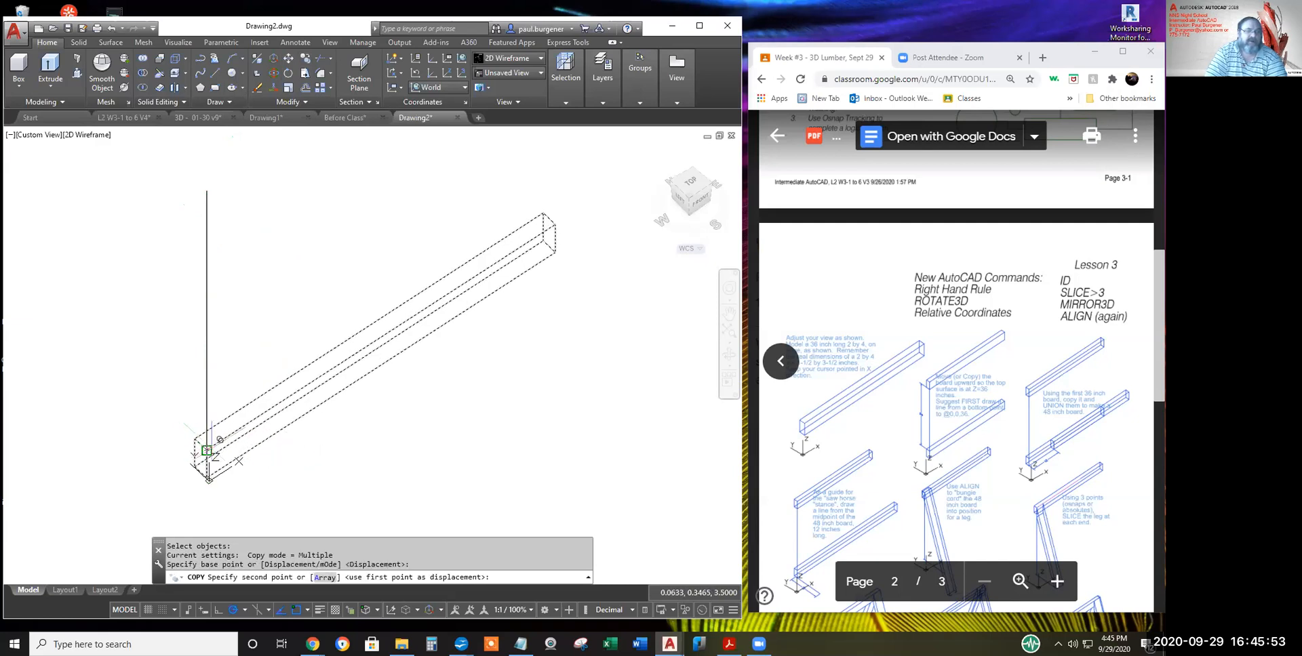
pyautogui.click(207, 192)
pyautogui.press('Return')
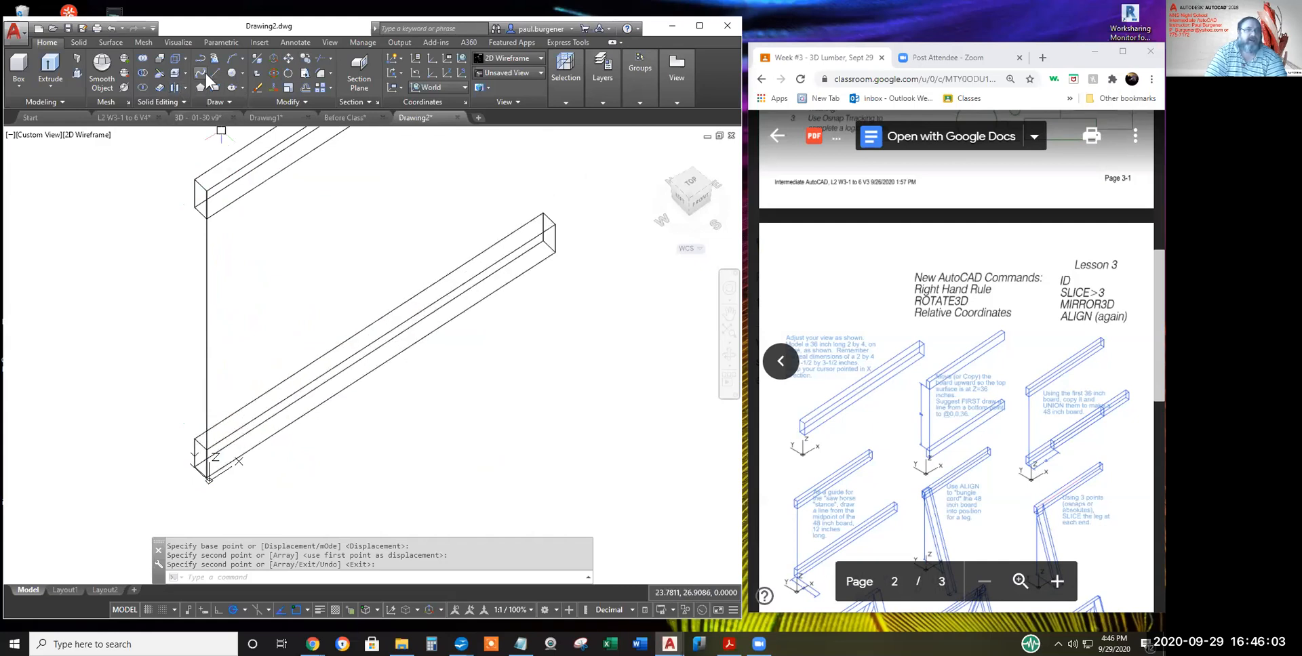
# - Undo the board copy and the vertical guide line
pyautogui.click(111, 29)
pyautogui.click(112, 28)
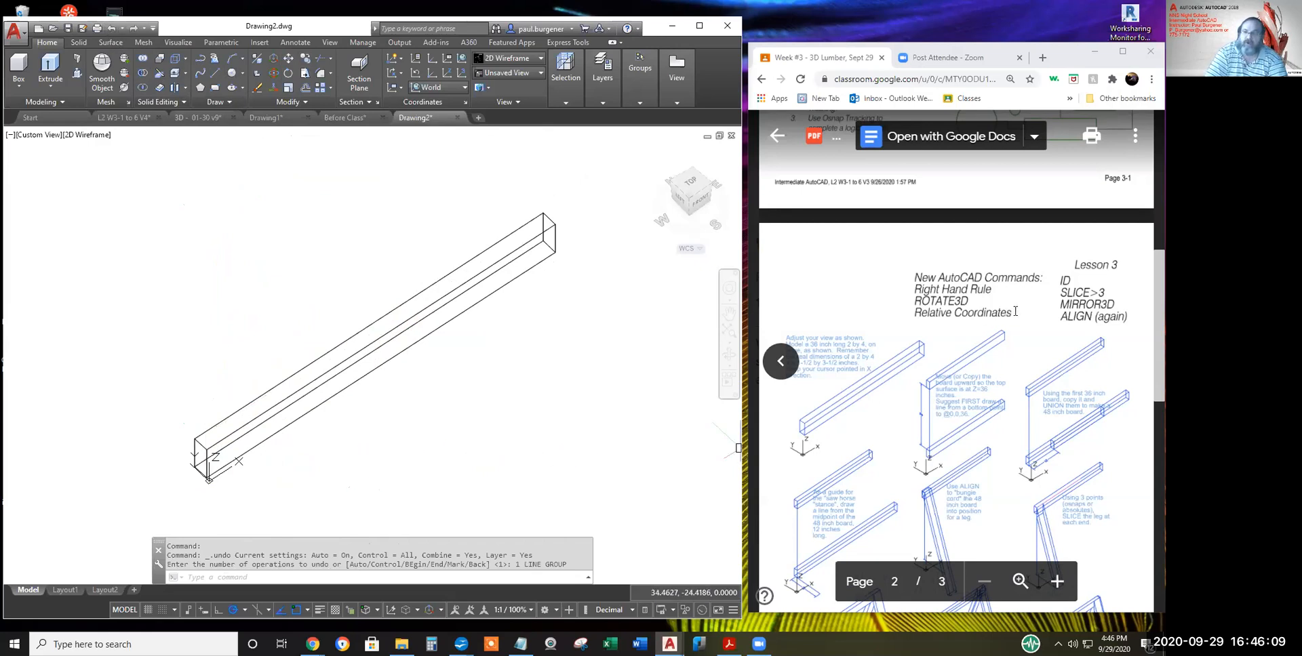
# - Copy the board from its near bottom corner to the relative point @0,0,36, and place another copy directly on the original
pyautogui.moveTo(1015, 312); pyautogui.dragTo(915, 314)
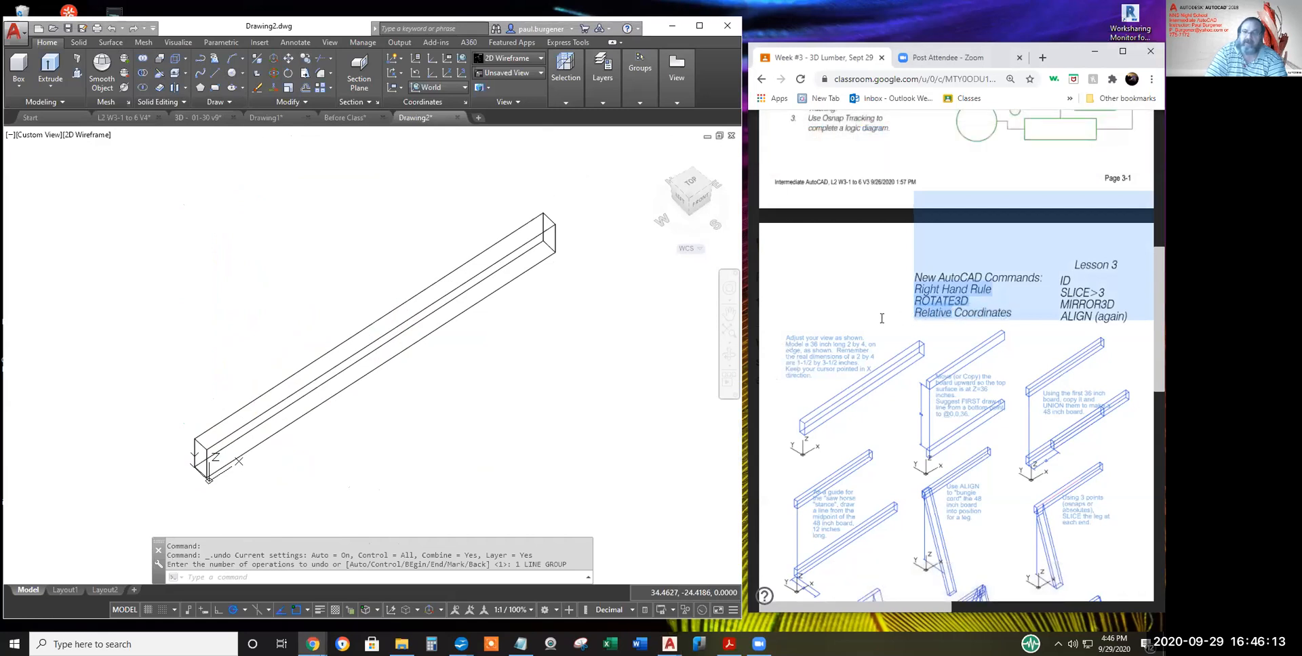
pyautogui.click(283, 474)
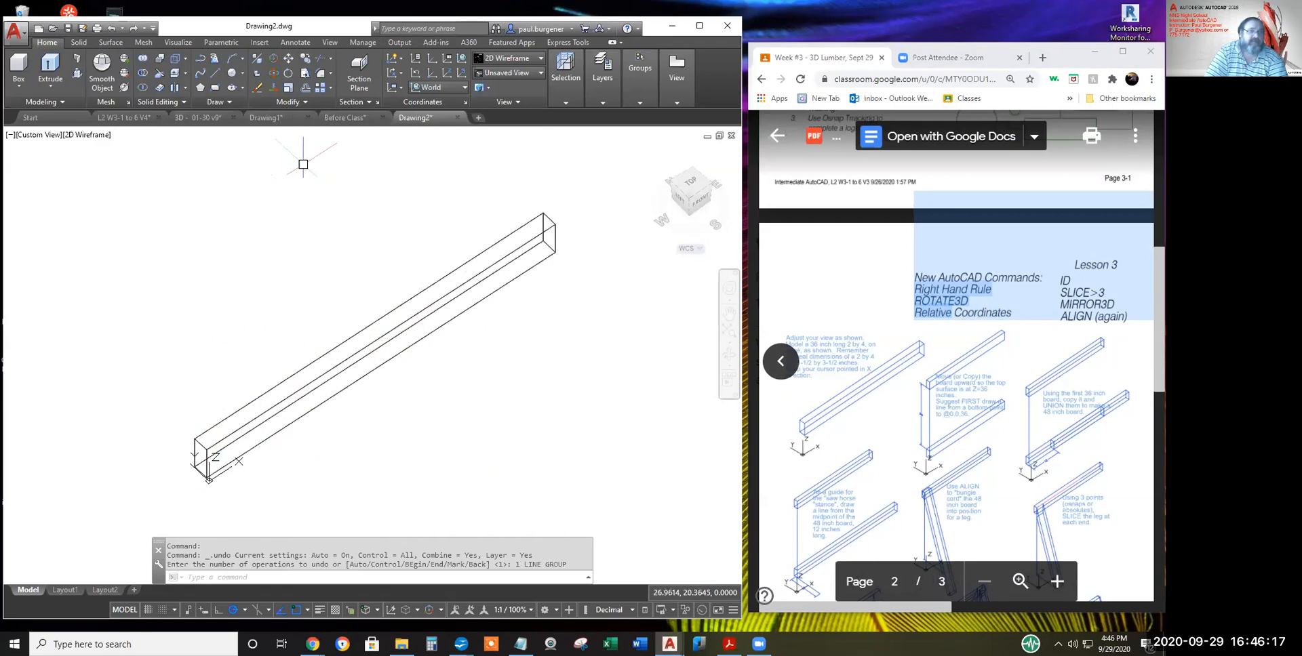
pyautogui.click(306, 63)
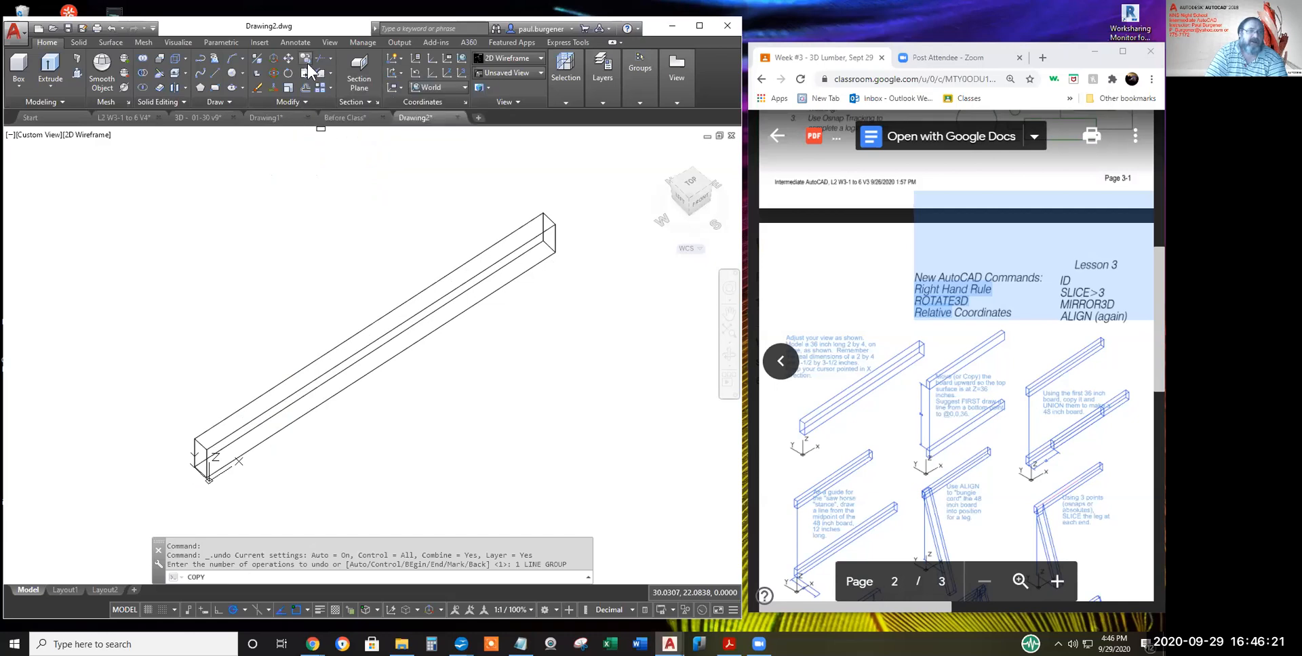
pyautogui.click(436, 280)
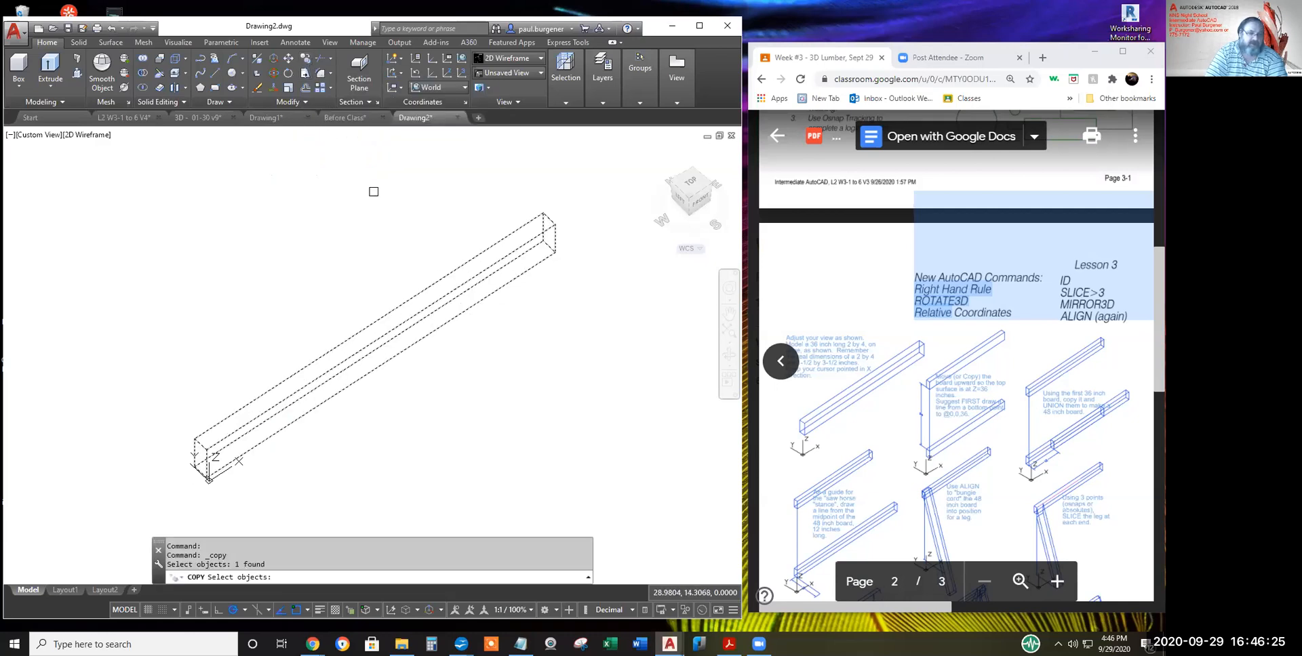
pyautogui.press('Return')
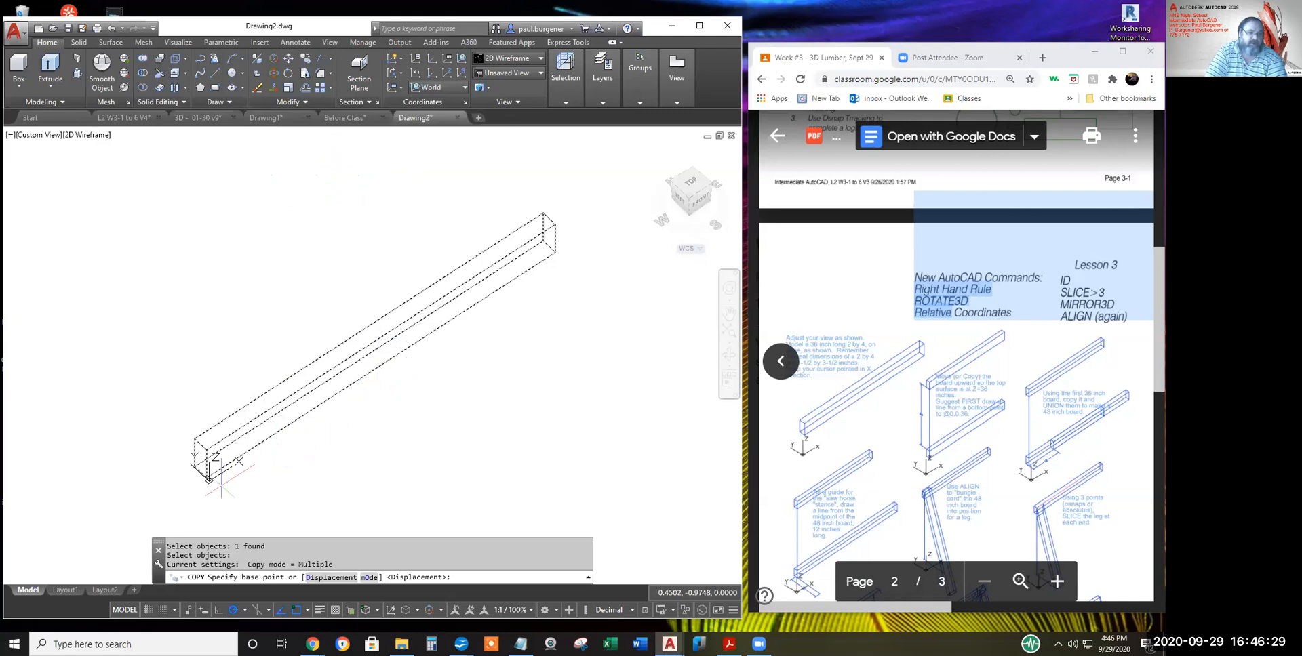
pyautogui.click(206, 479)
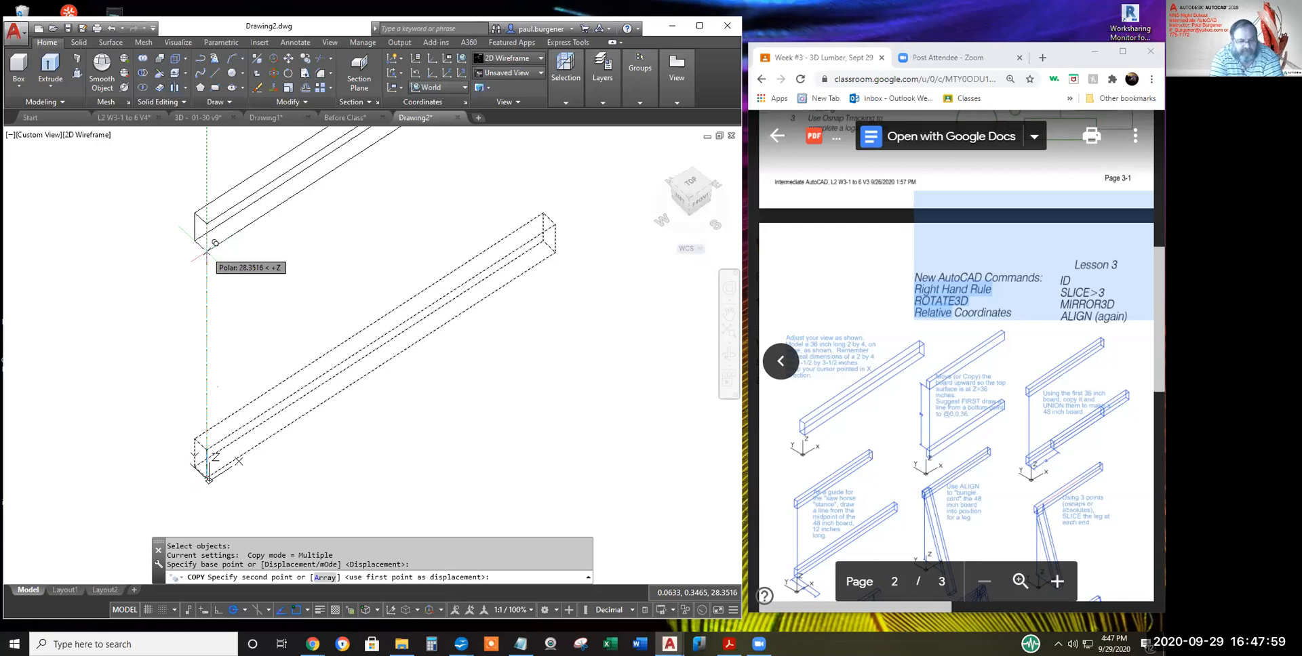
pyautogui.press('F8')
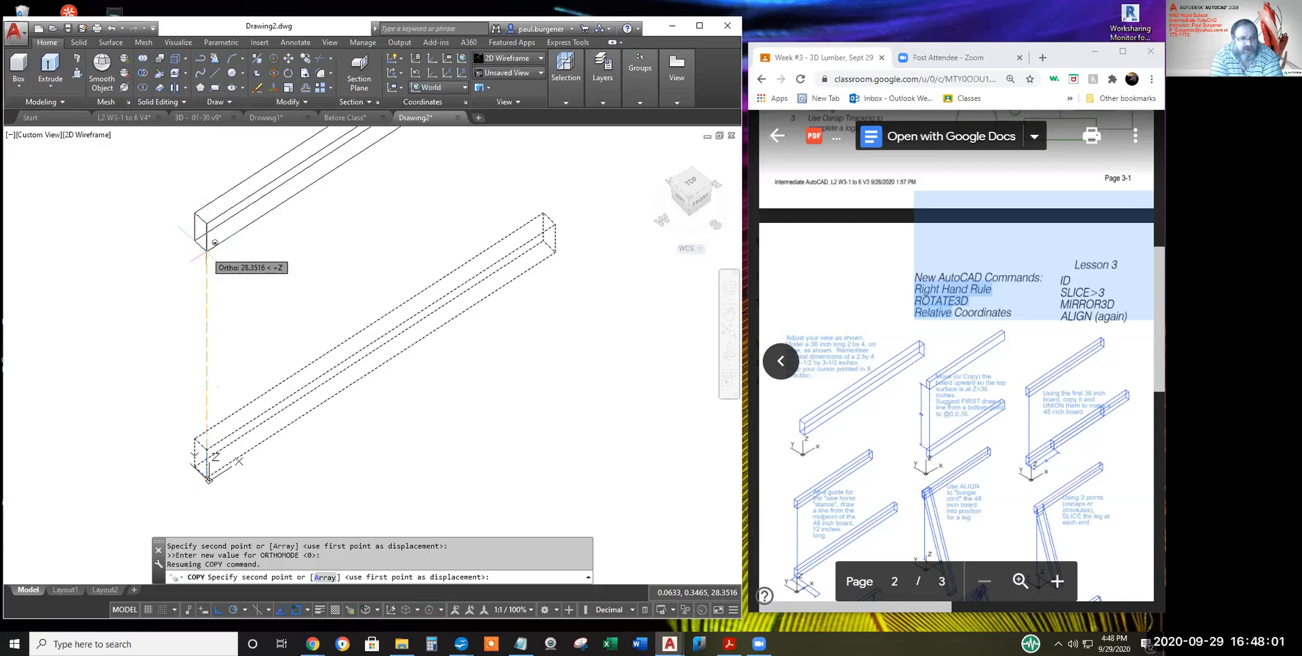
pyautogui.press('F10')
pyautogui.write('@')
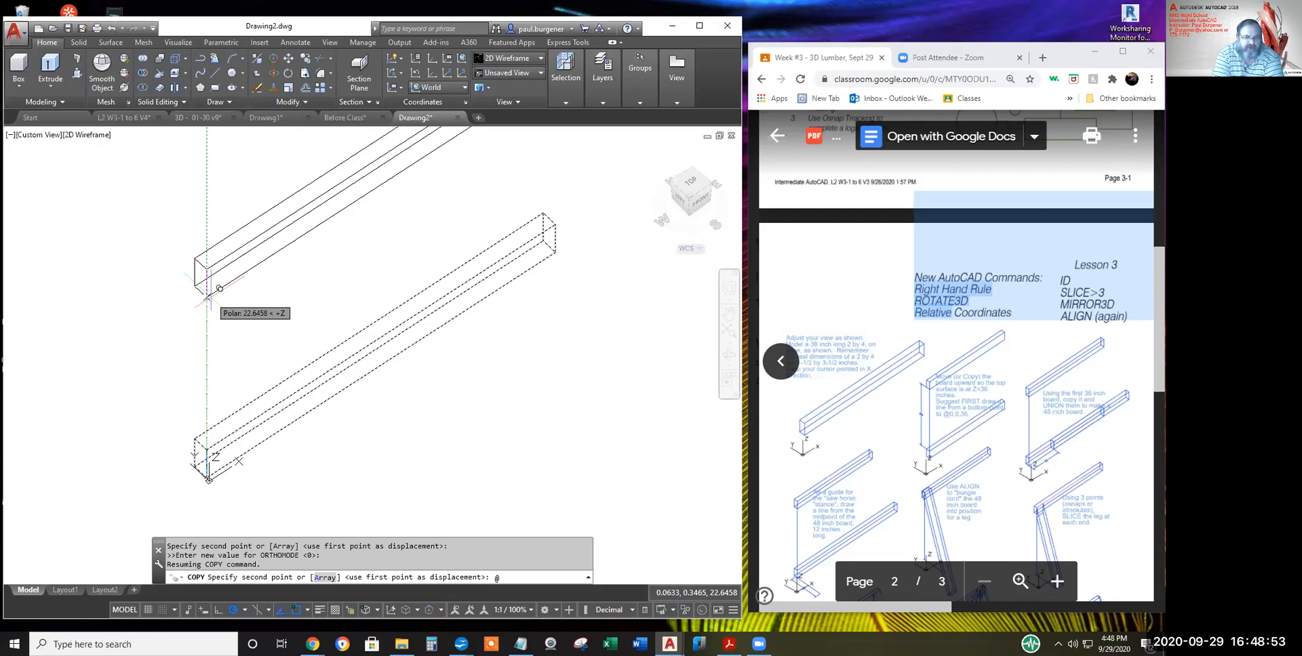
pyautogui.write('0')
pyautogui.write('0,36')
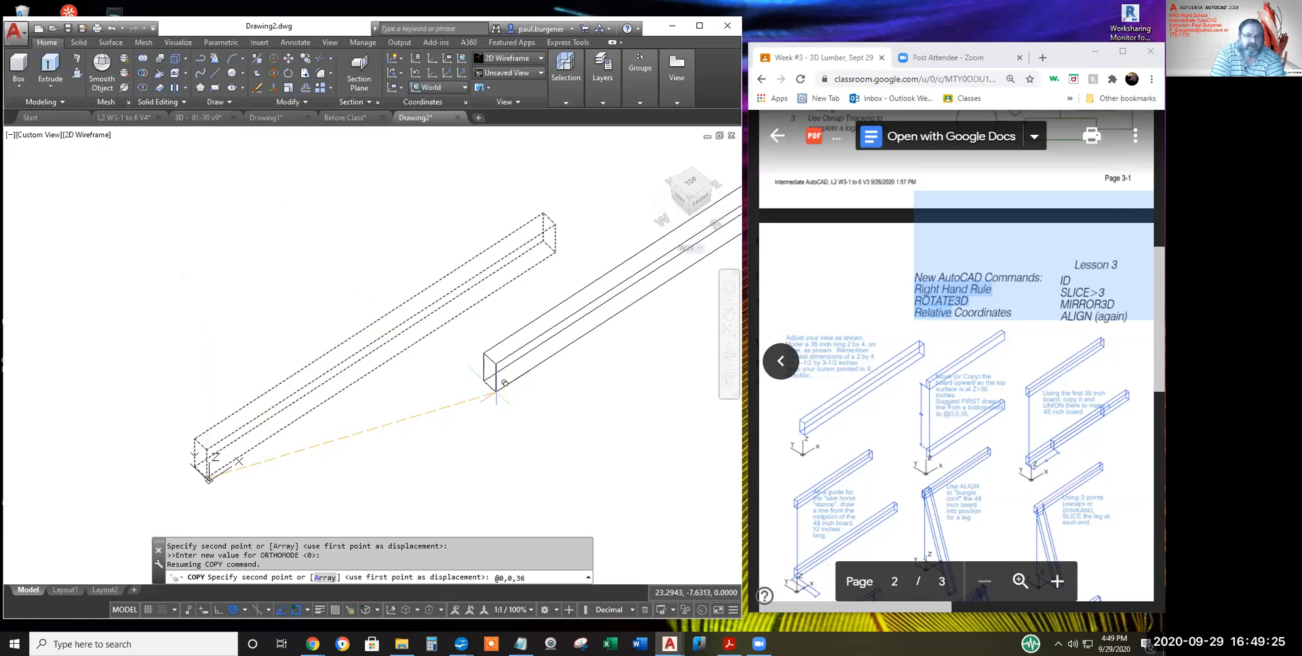
pyautogui.press('Return')
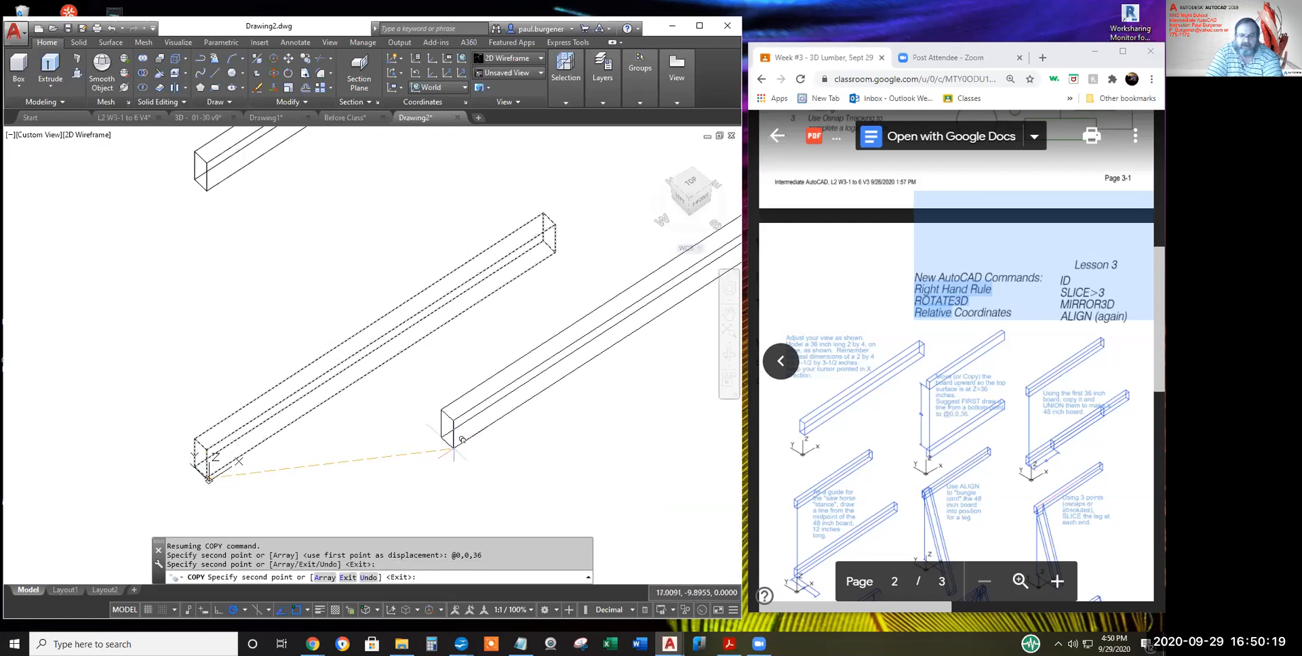
pyautogui.press('Return')
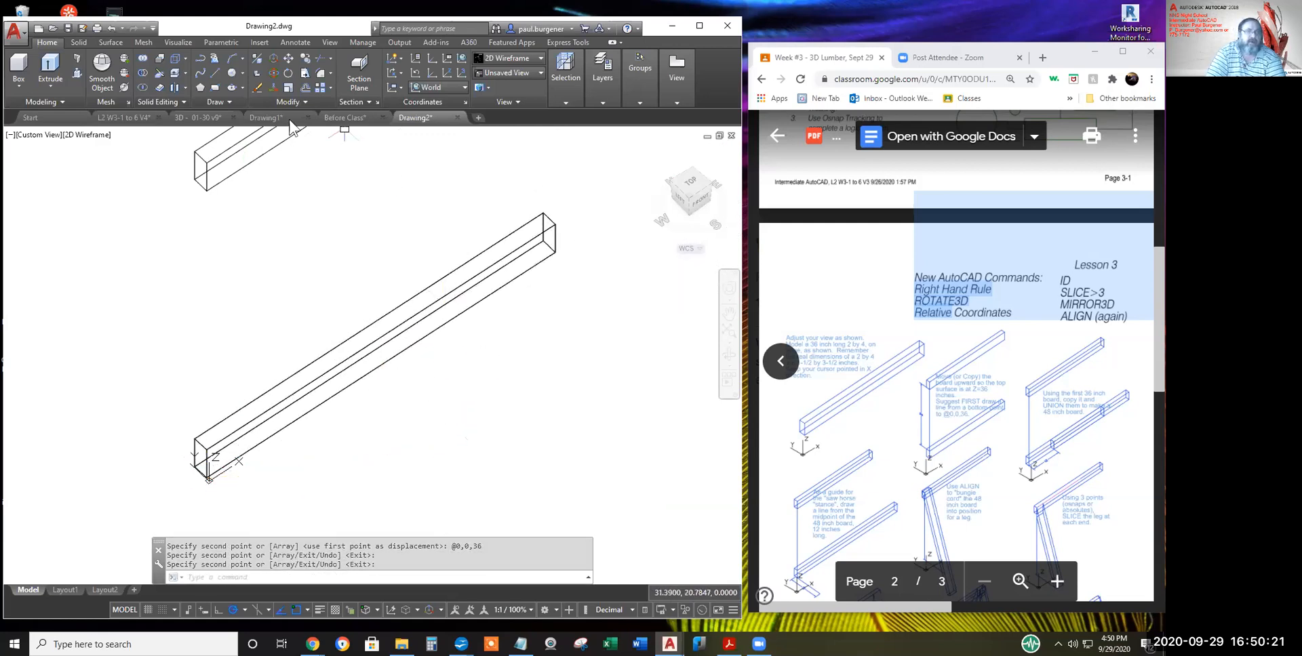
# - Check for overlapping boards at the lower position with a crossing selection in Erase, and cancel without erasing
pyautogui.click(257, 86)
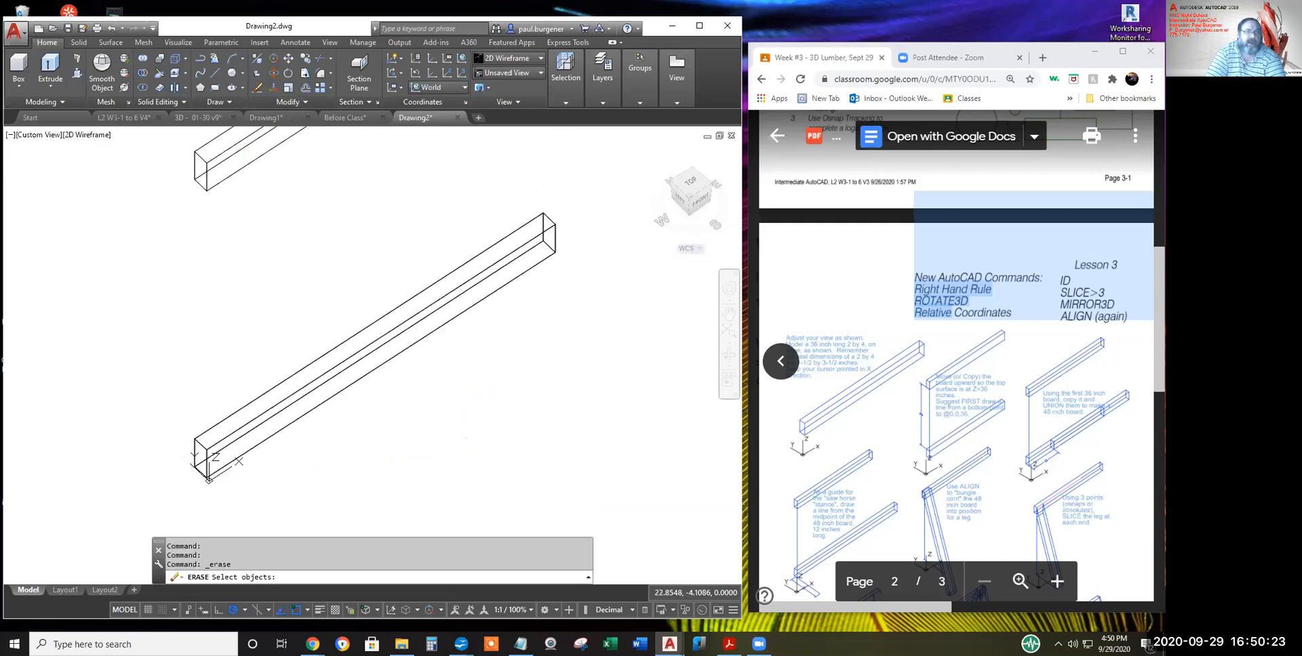
pyautogui.click(467, 372)
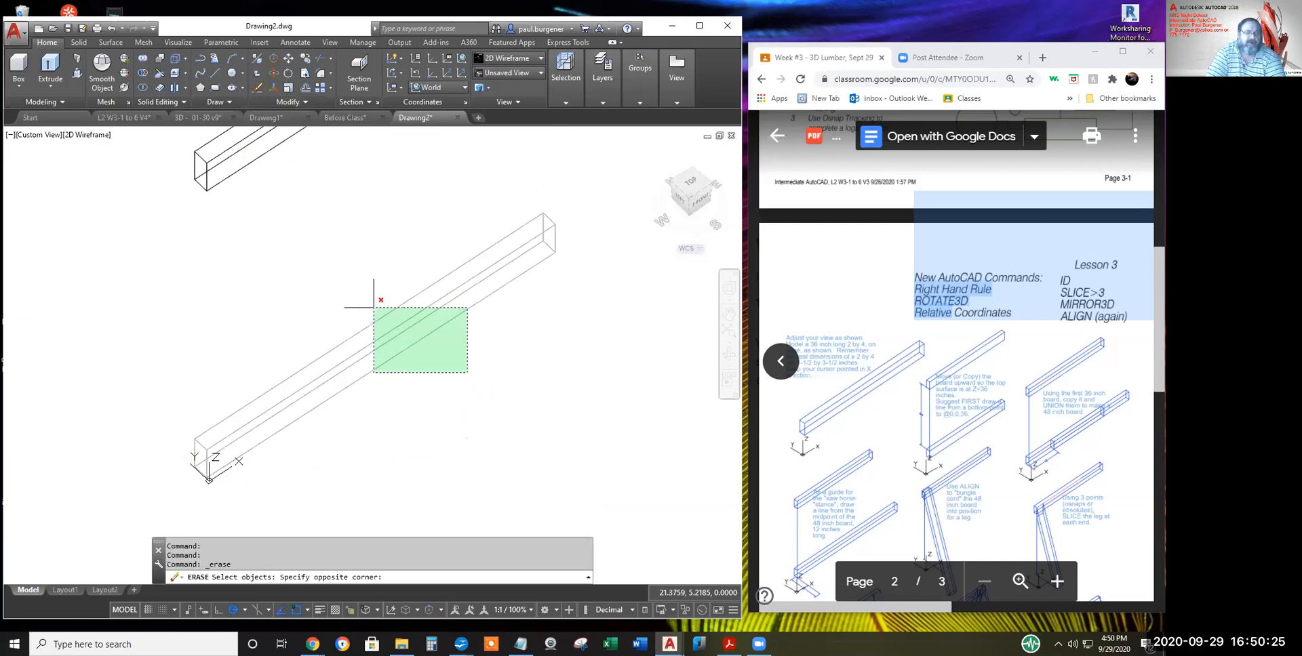
pyautogui.click(374, 307)
pyautogui.moveTo(372, 565); pyautogui.dragTo(345, 564)
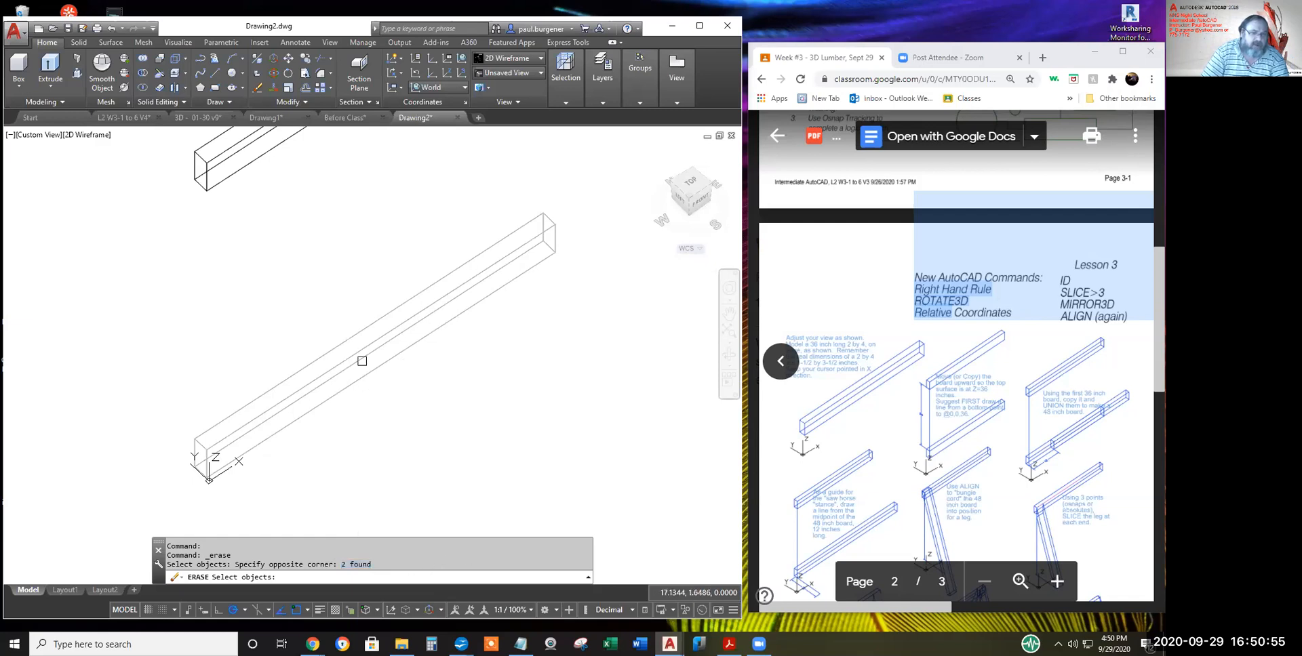
pyautogui.press('Escape')
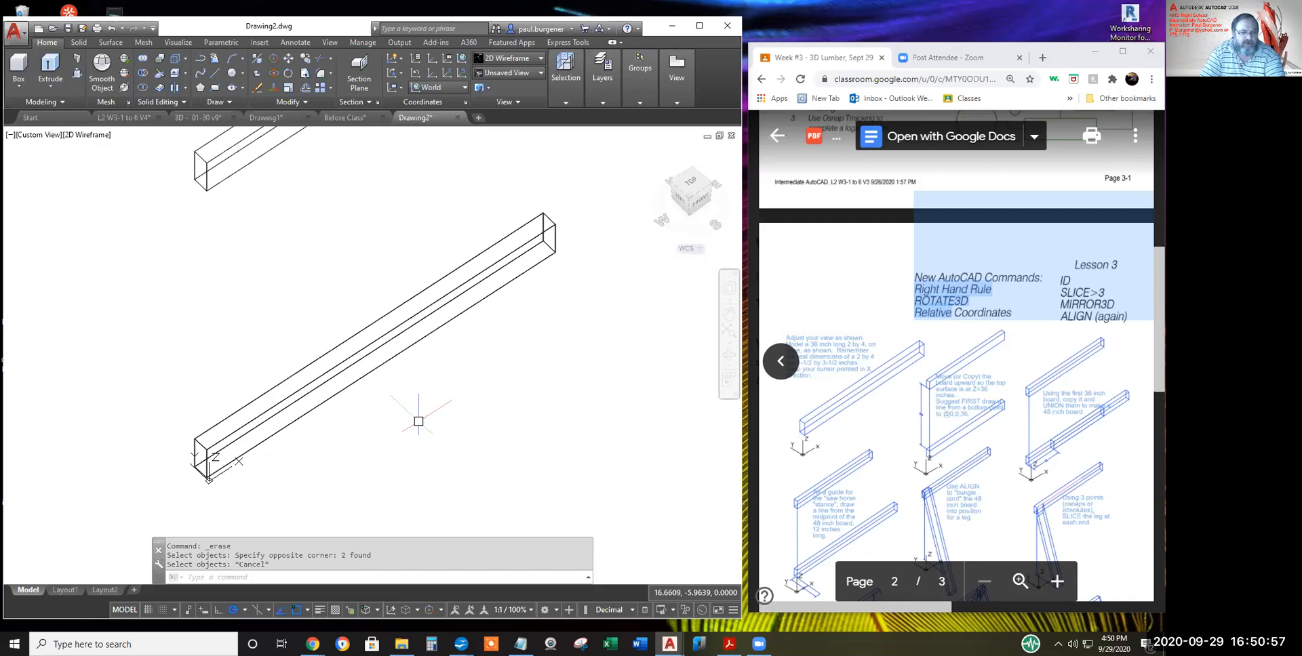
# - Move the last-created board at the lower position 12 along the +X direction
pyautogui.click(227, 129)
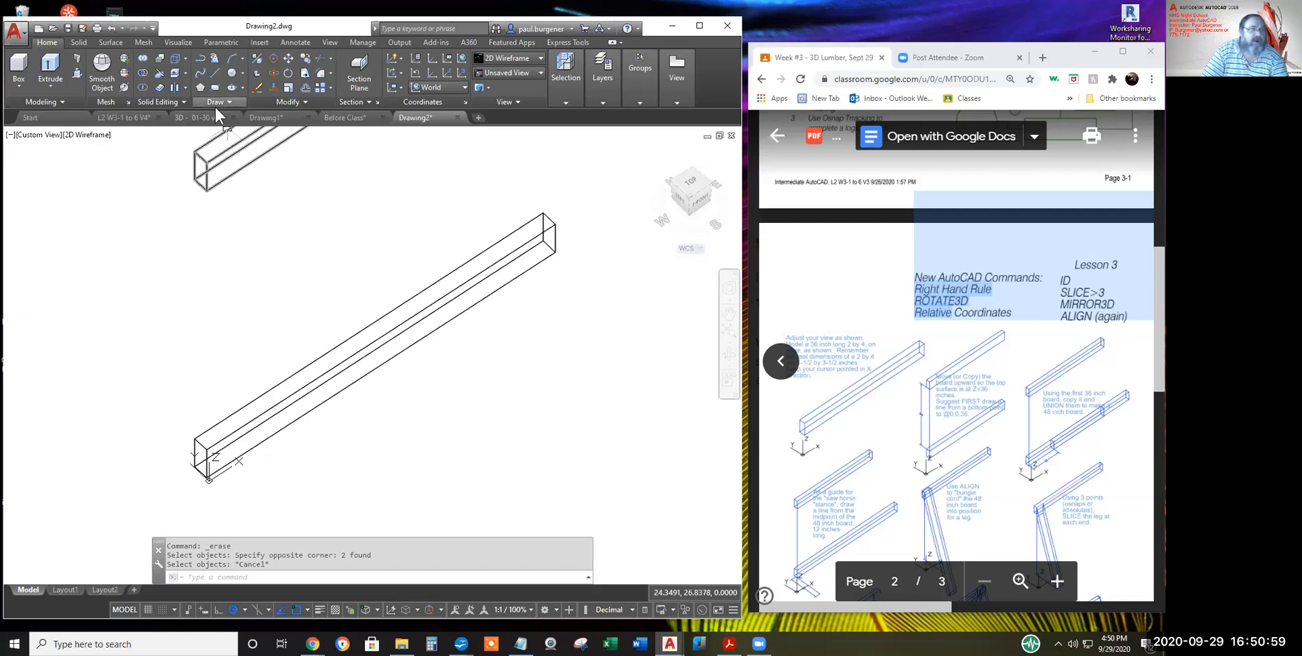
pyautogui.click(288, 59)
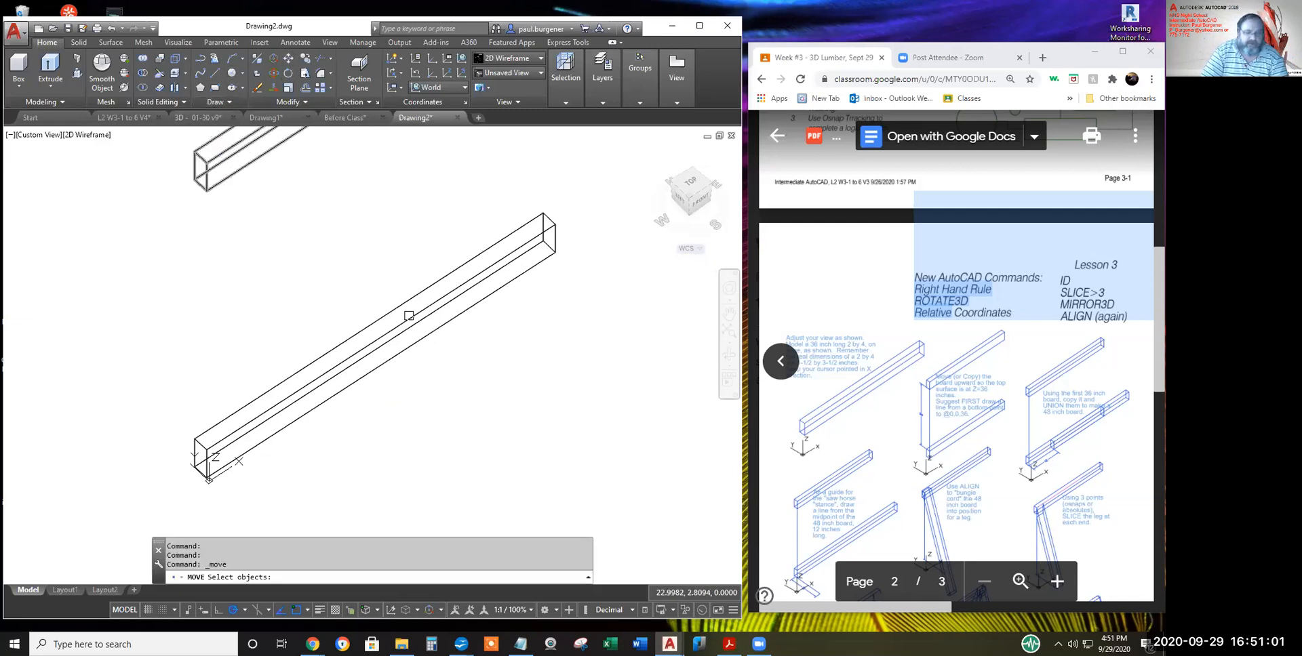
pyautogui.click(385, 341)
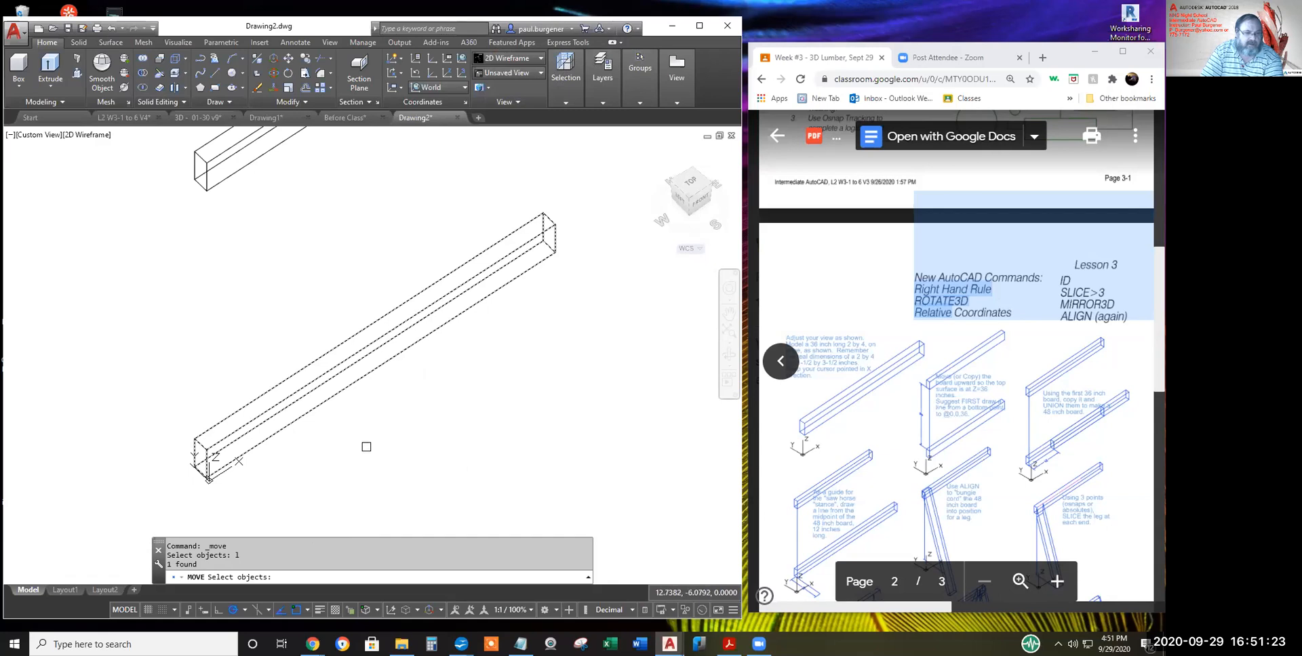
pyautogui.press('Return')
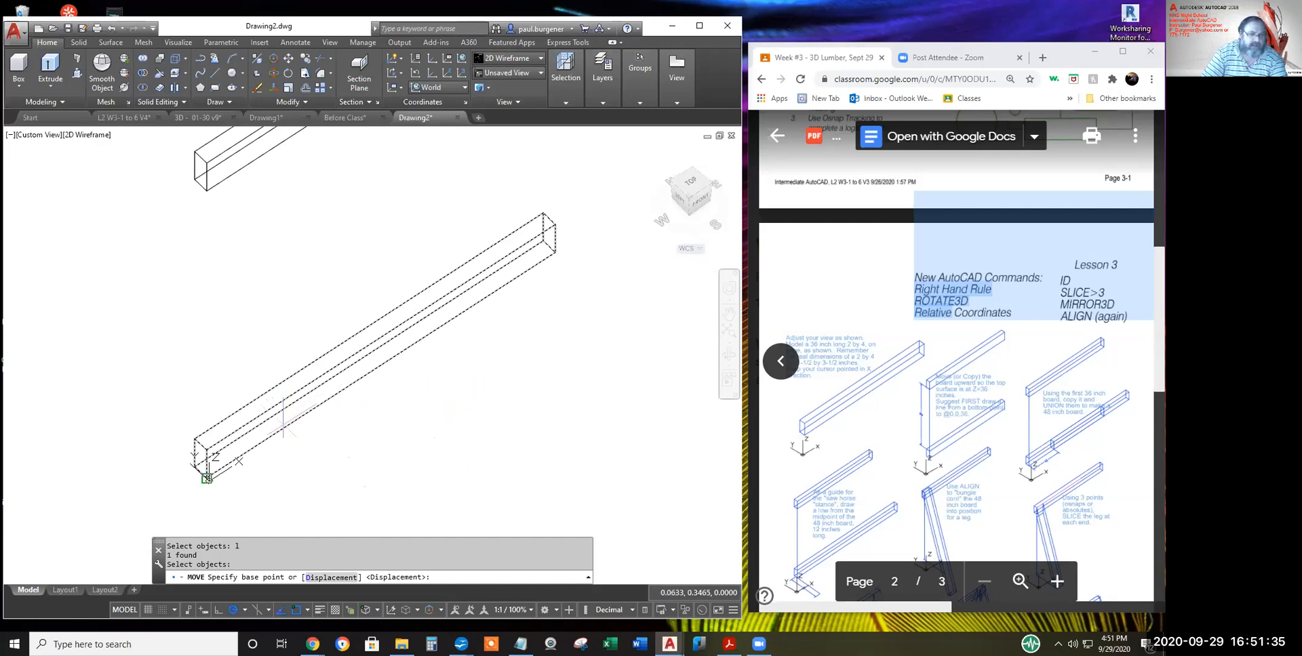
pyautogui.click(385, 468)
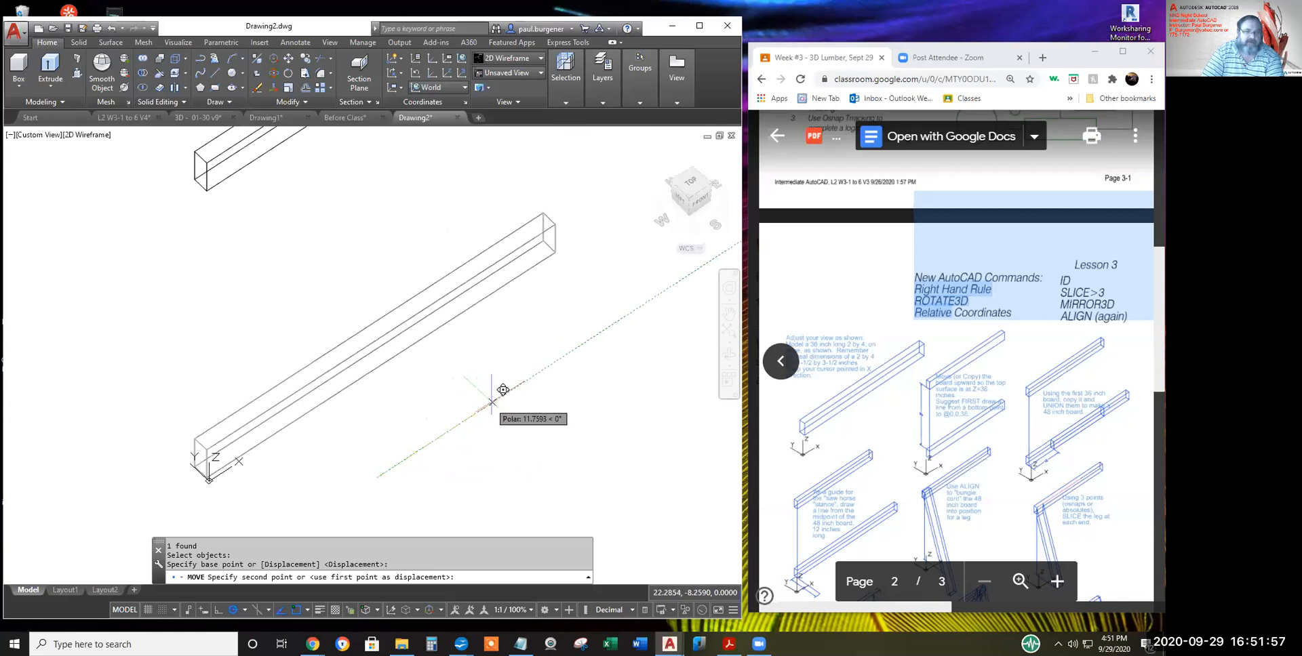
pyautogui.write('12')
pyautogui.press('Return')
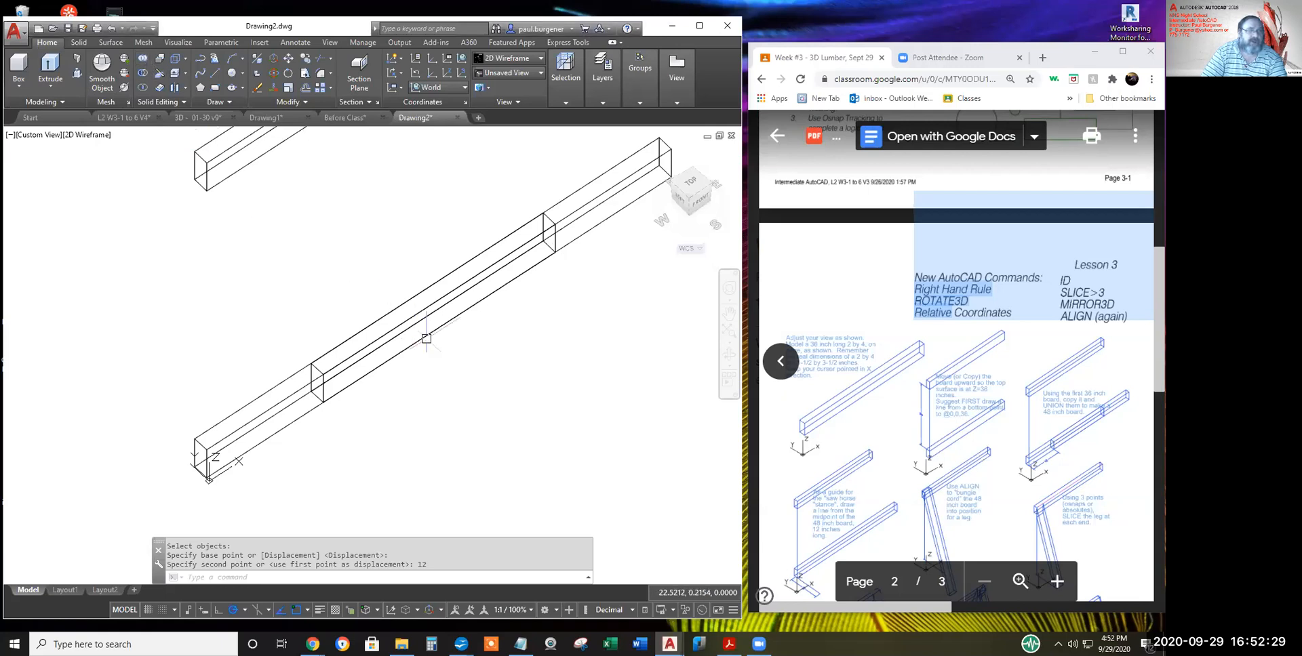
# - Union the two overlapping lower boards into one longer board
pyautogui.click(142, 59)
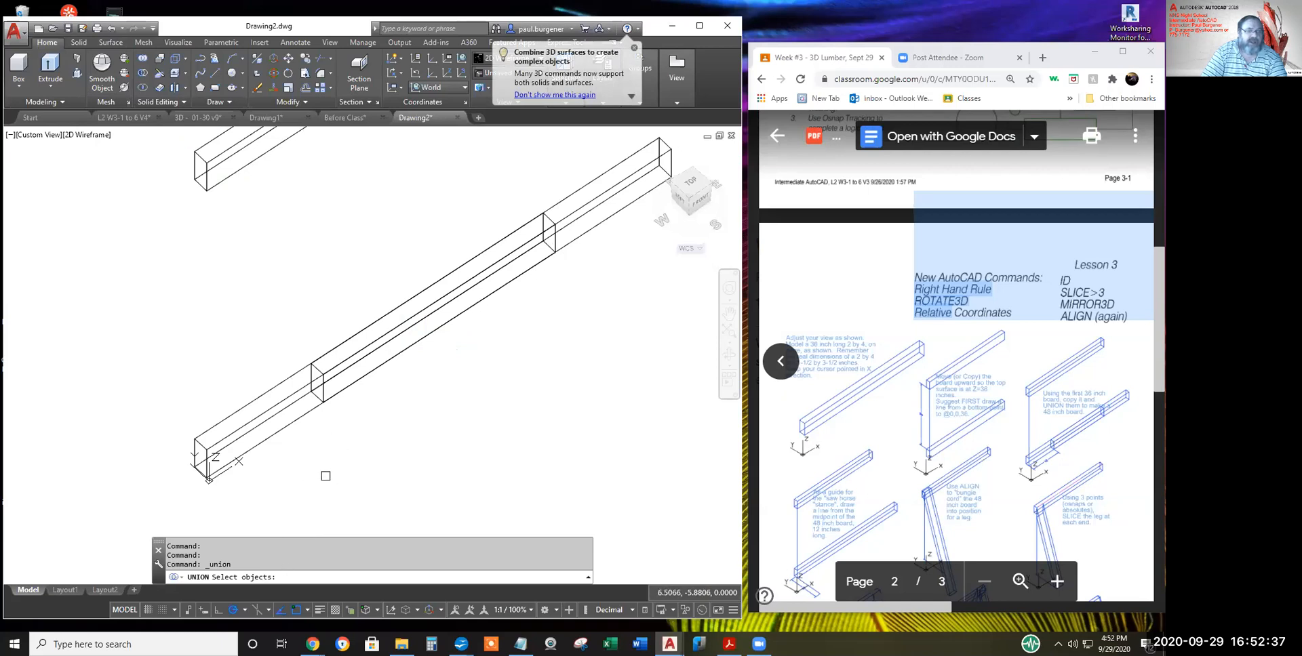
pyautogui.click(490, 371)
pyautogui.click(377, 256)
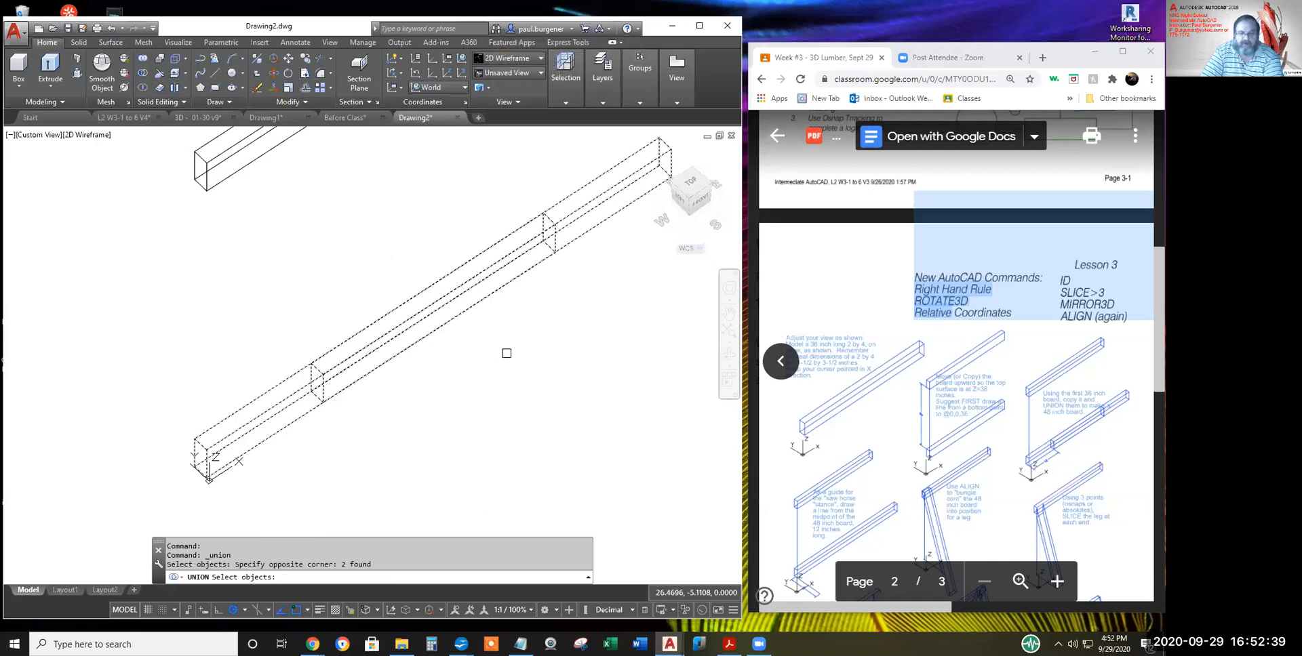
pyautogui.press('Return')
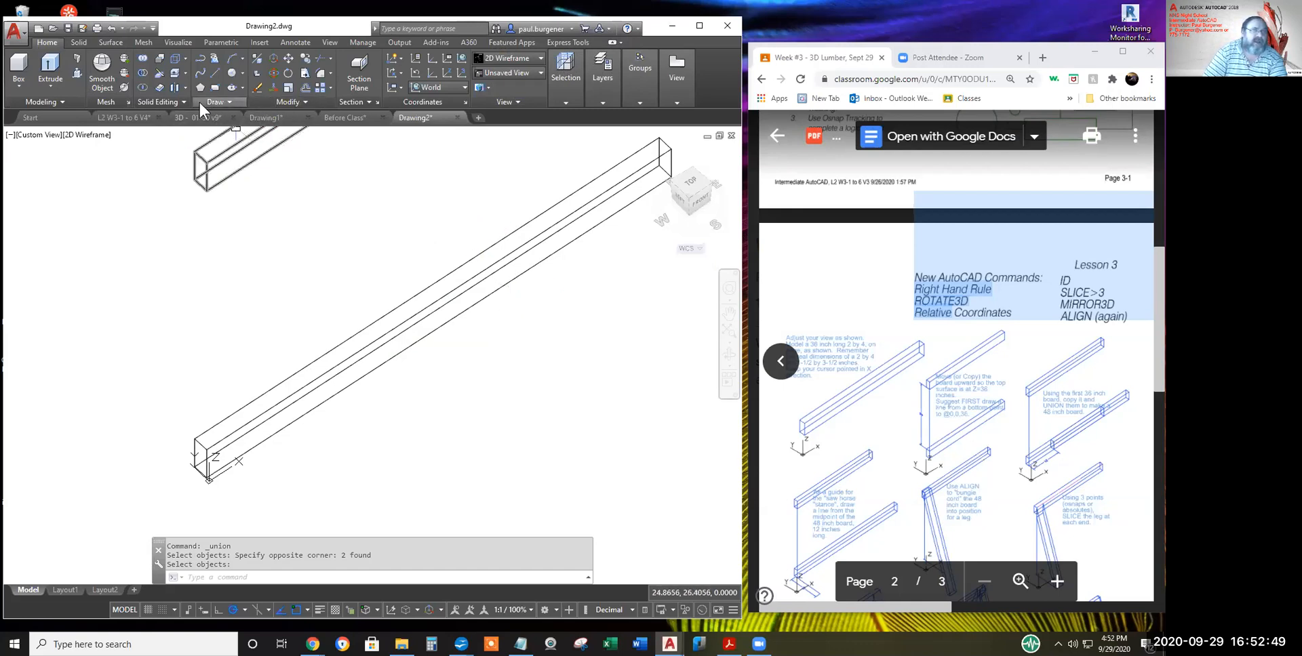
# - Undo the union and the board move
pyautogui.click(111, 28)
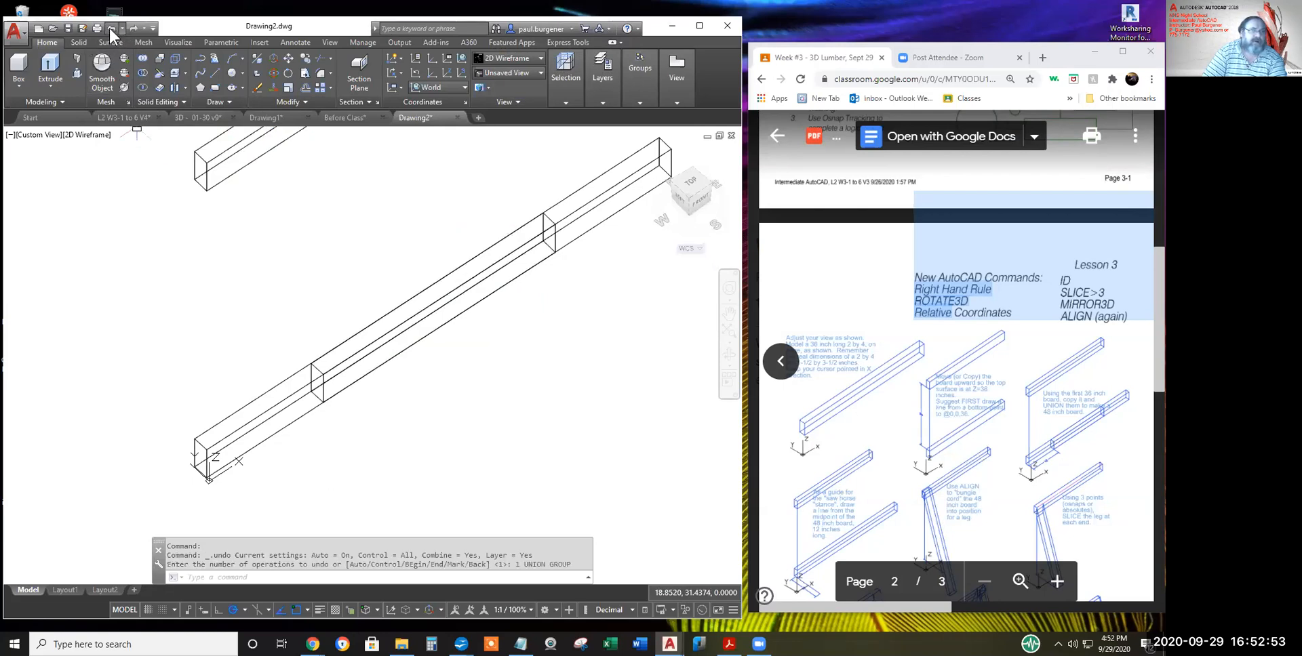
pyautogui.click(110, 27)
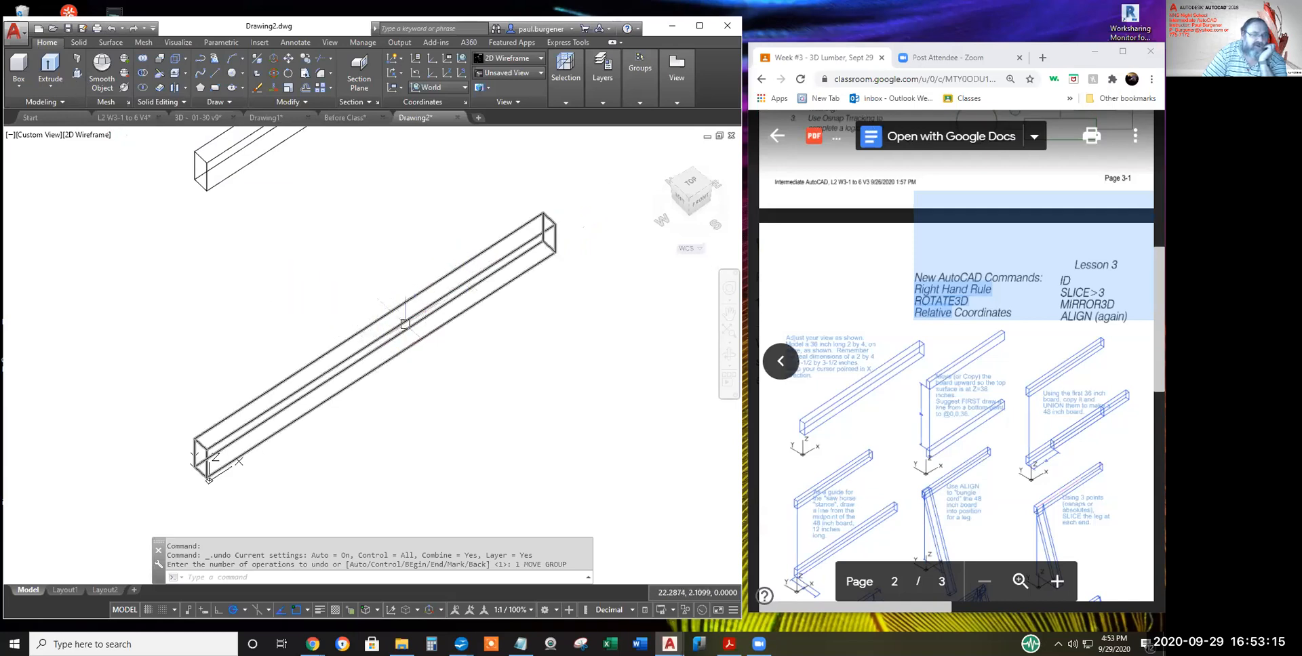
# - Lengthen the lower board by using Presspull to pull its near end face outward 12
pyautogui.click(76, 74)
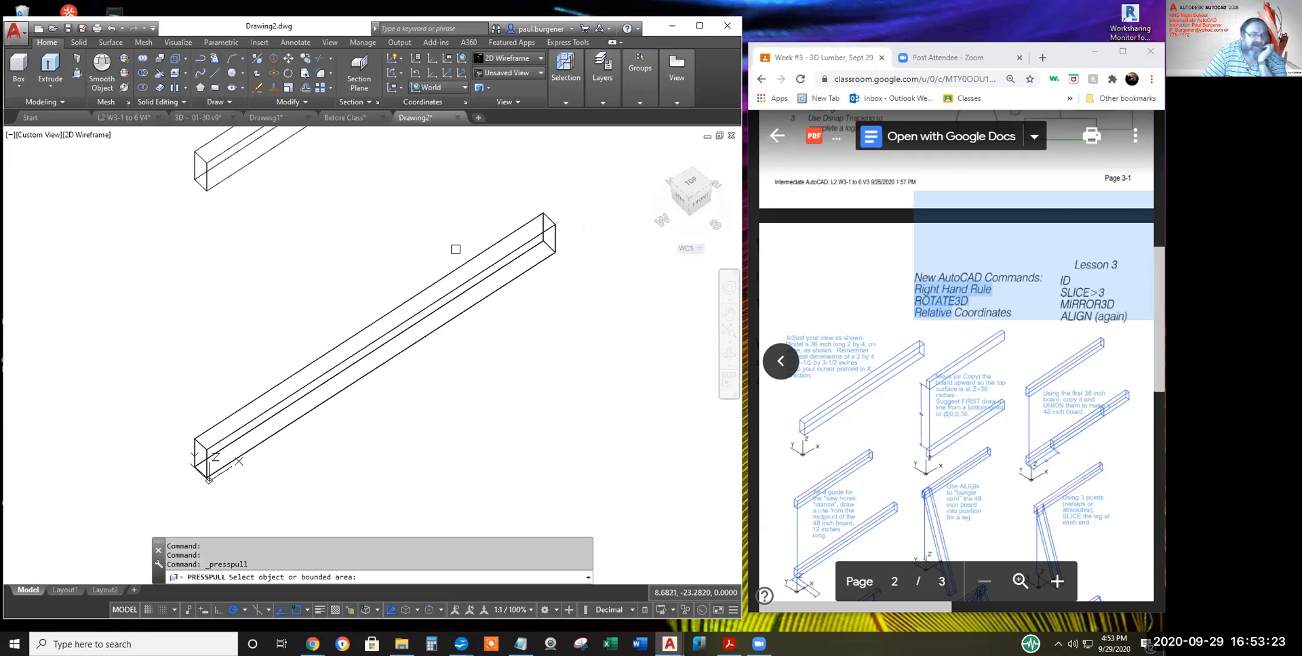
pyautogui.scroll(4, 560, 231)
pyautogui.scroll(-5, 559, 231)
pyautogui.scroll(5, 558, 228)
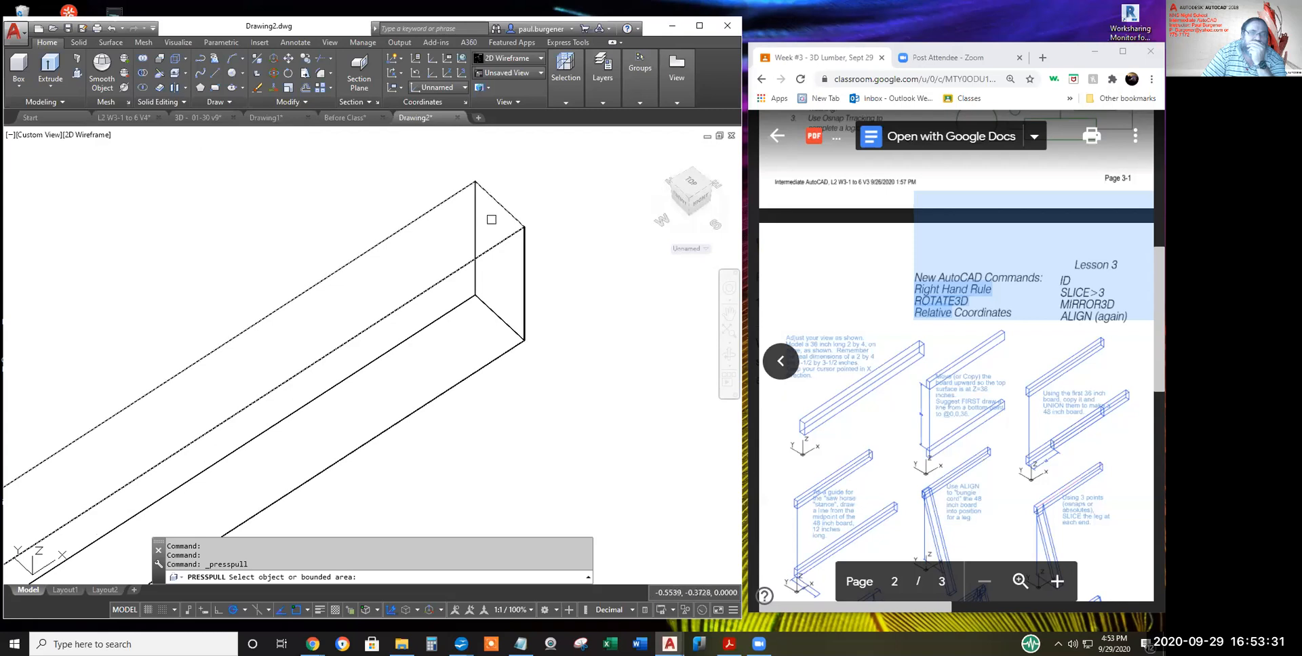
pyautogui.scroll(-6, 473, 296)
pyautogui.moveTo(384, 355); pyautogui.dragTo(548, 236, button='middle')
pyautogui.scroll(7, 424, 310)
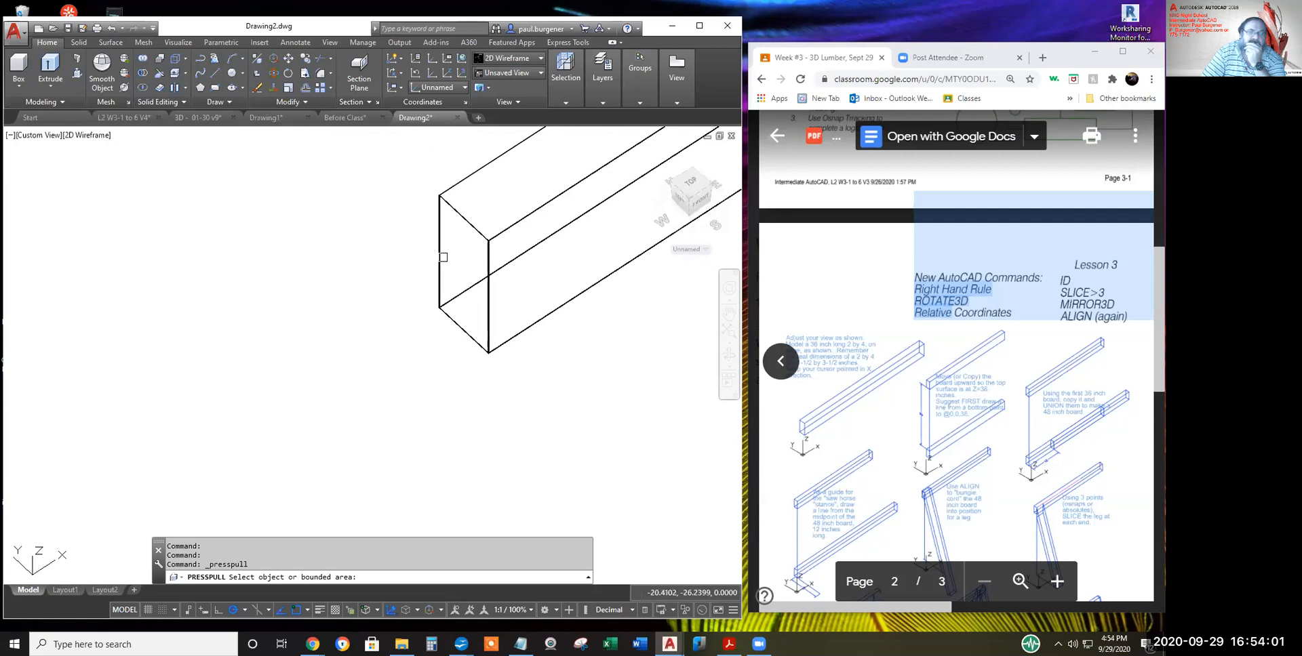
pyautogui.click(463, 244)
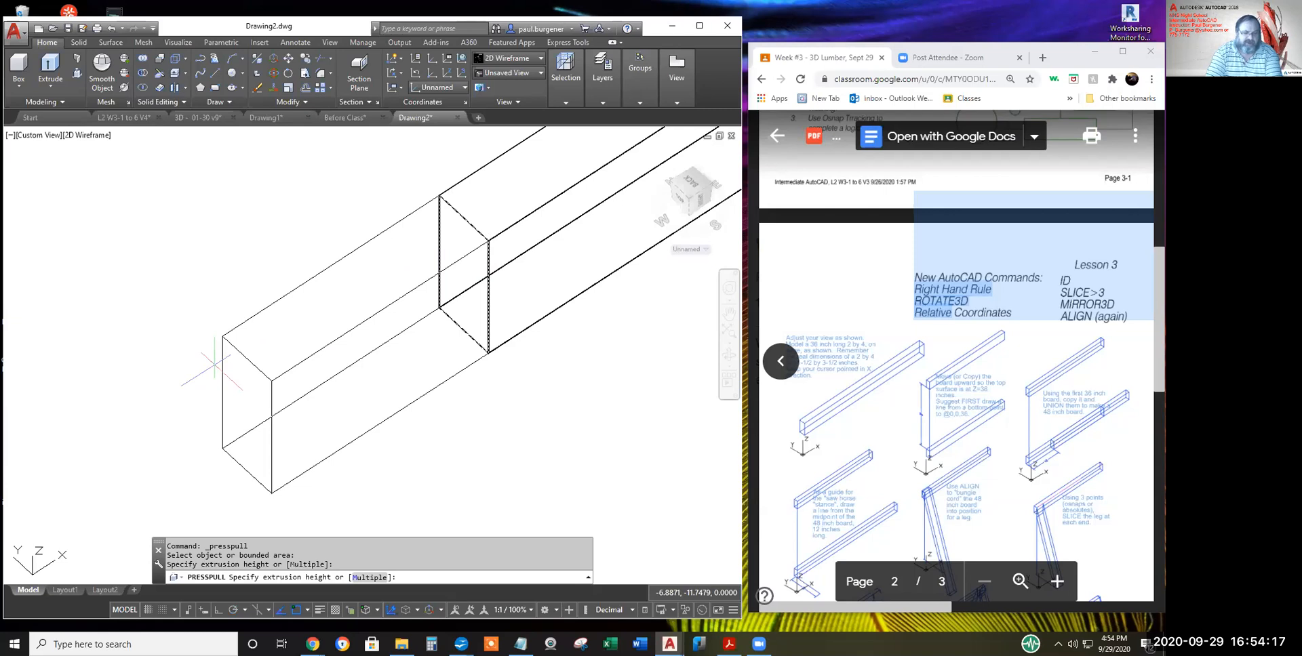
pyautogui.write('12')
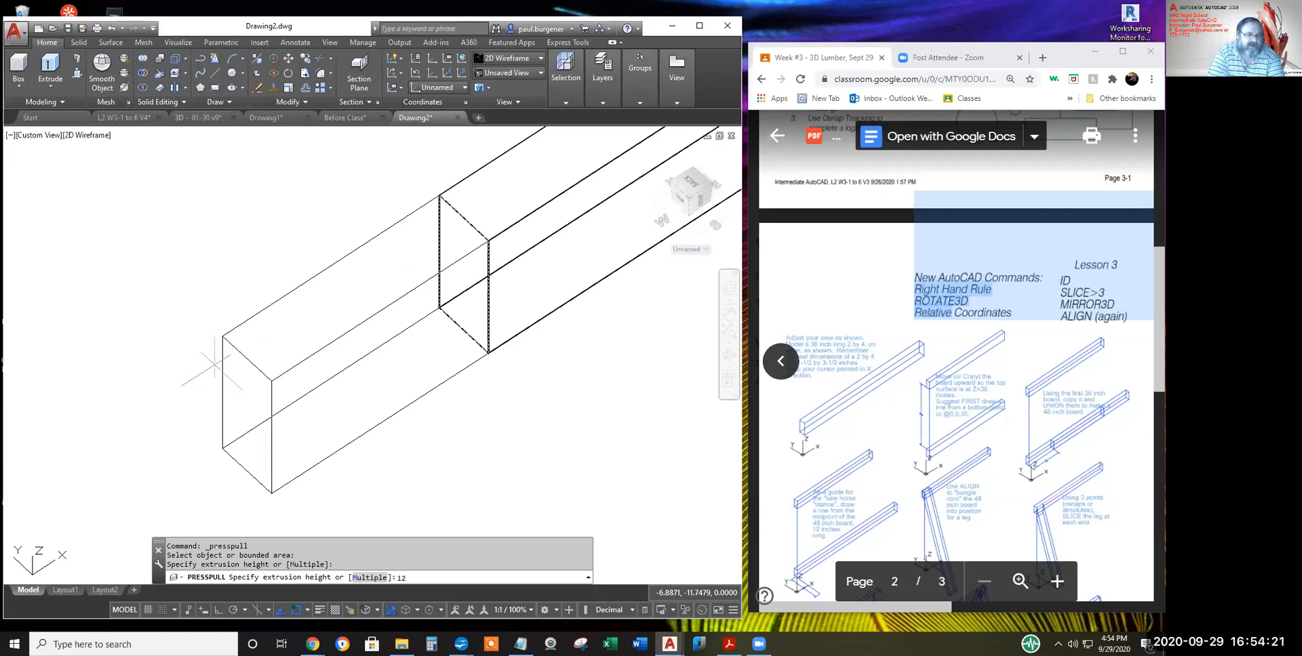
pyautogui.press('Return')
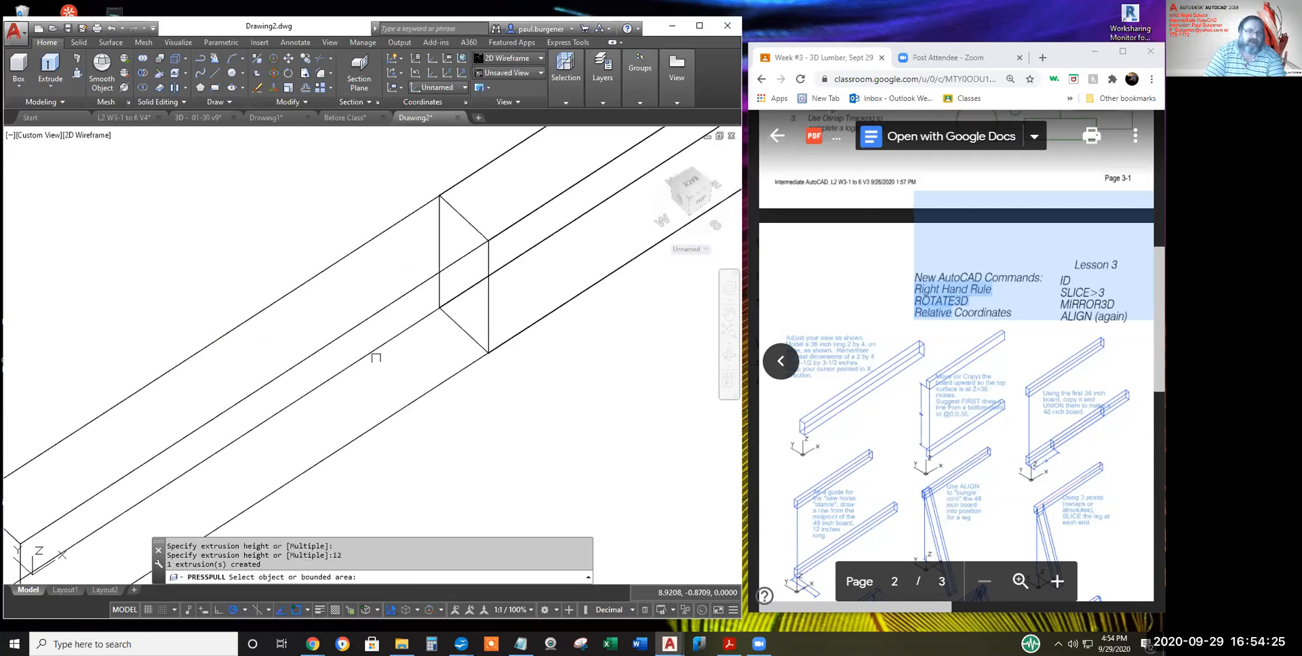
pyautogui.scroll(-2, 438, 284)
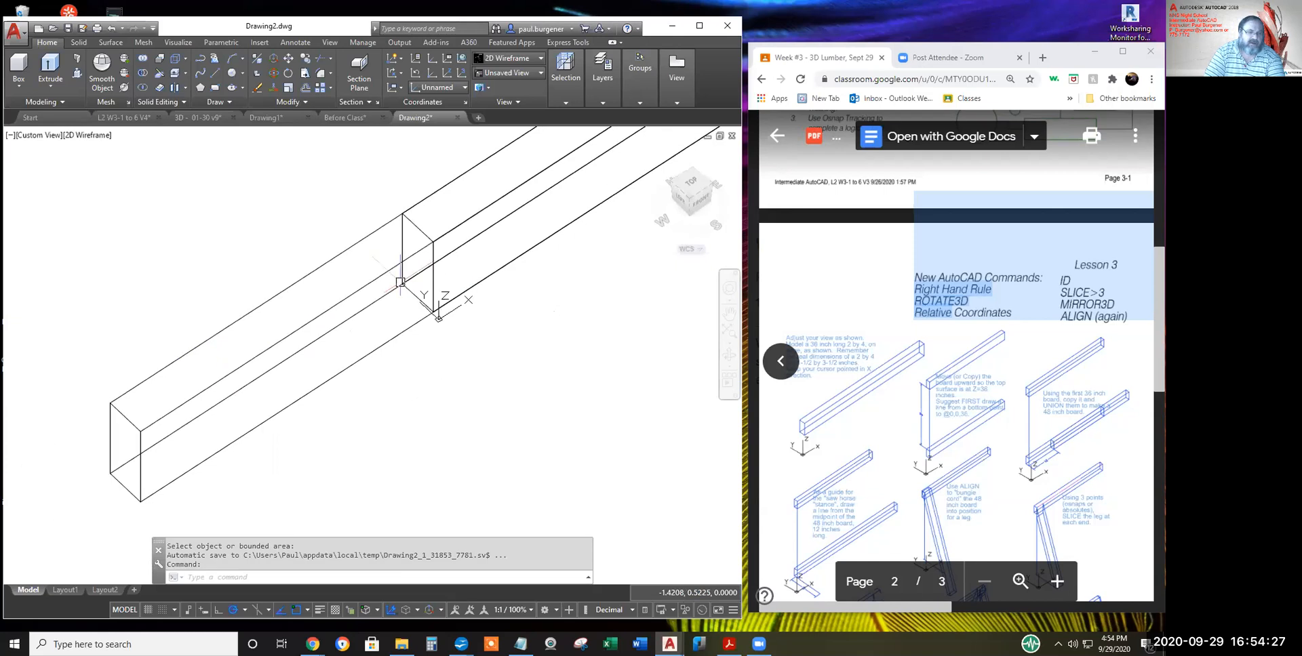
pyautogui.press('Escape')
pyautogui.press('Escape')
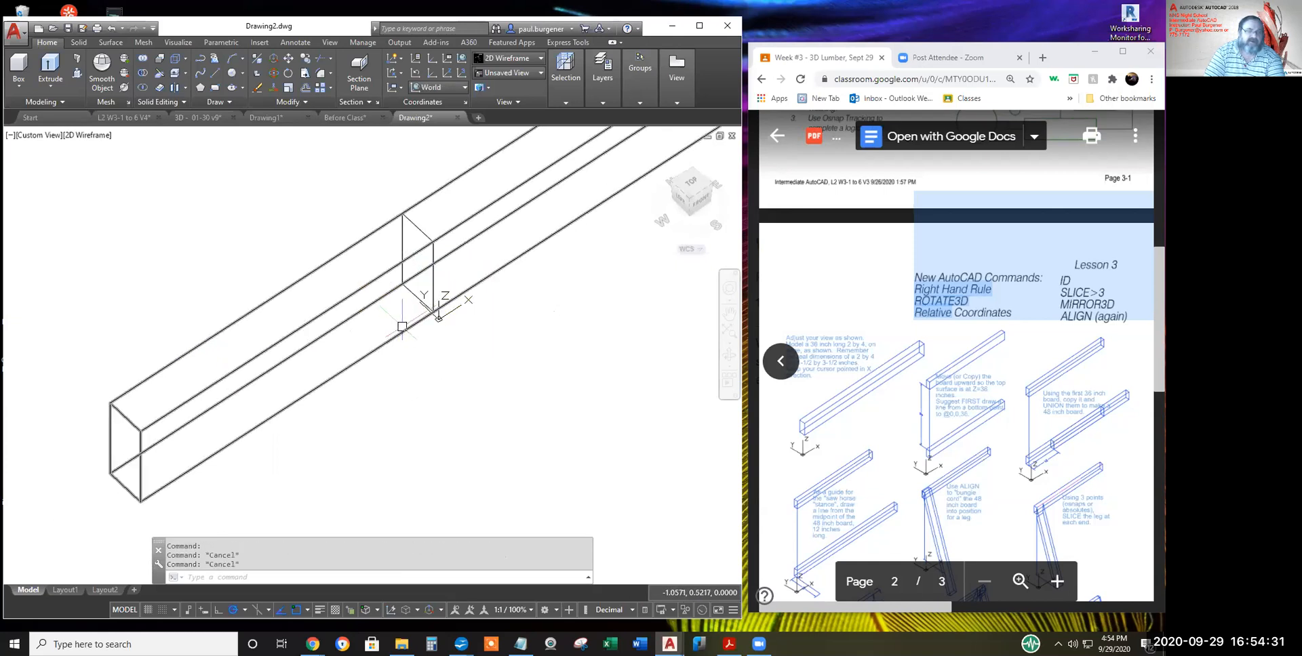
pyautogui.moveTo(402, 333); pyautogui.dragTo(404, 334, button='middle')
pyautogui.scroll(-3, 404, 333)
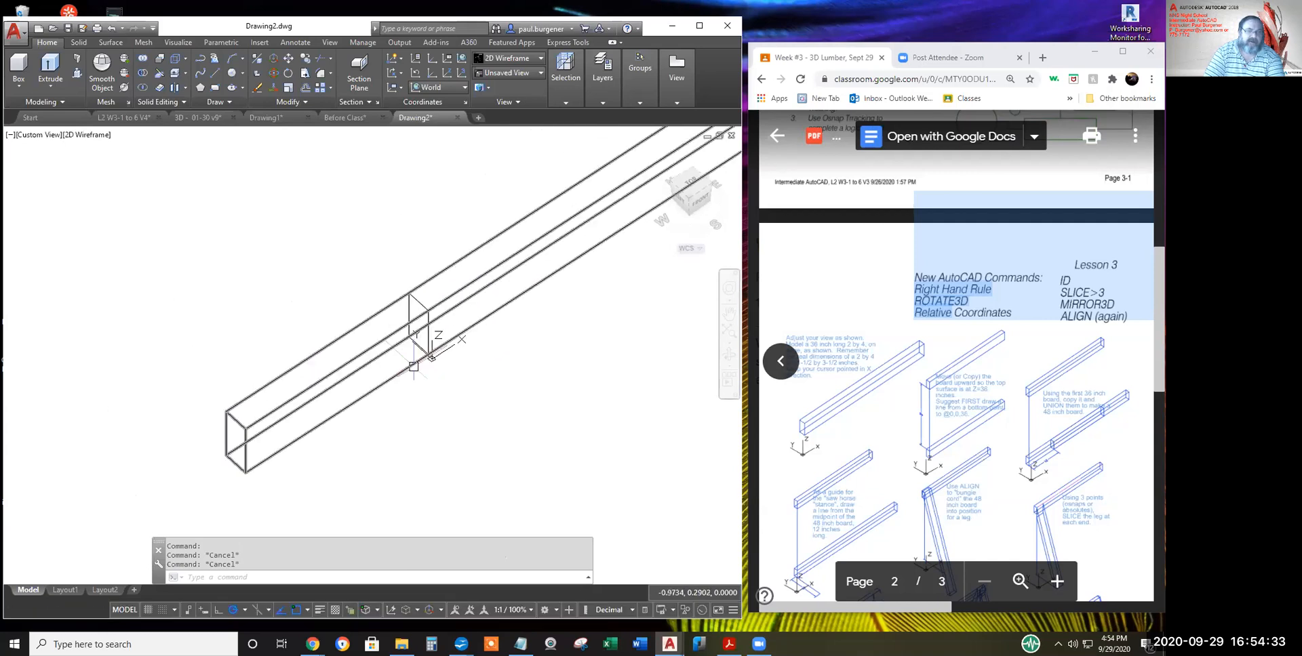
# - Erase the leftover shorter board overlapping the lengthened lower board
pyautogui.scroll(1, 418, 363)
pyautogui.scroll(2, 417, 366)
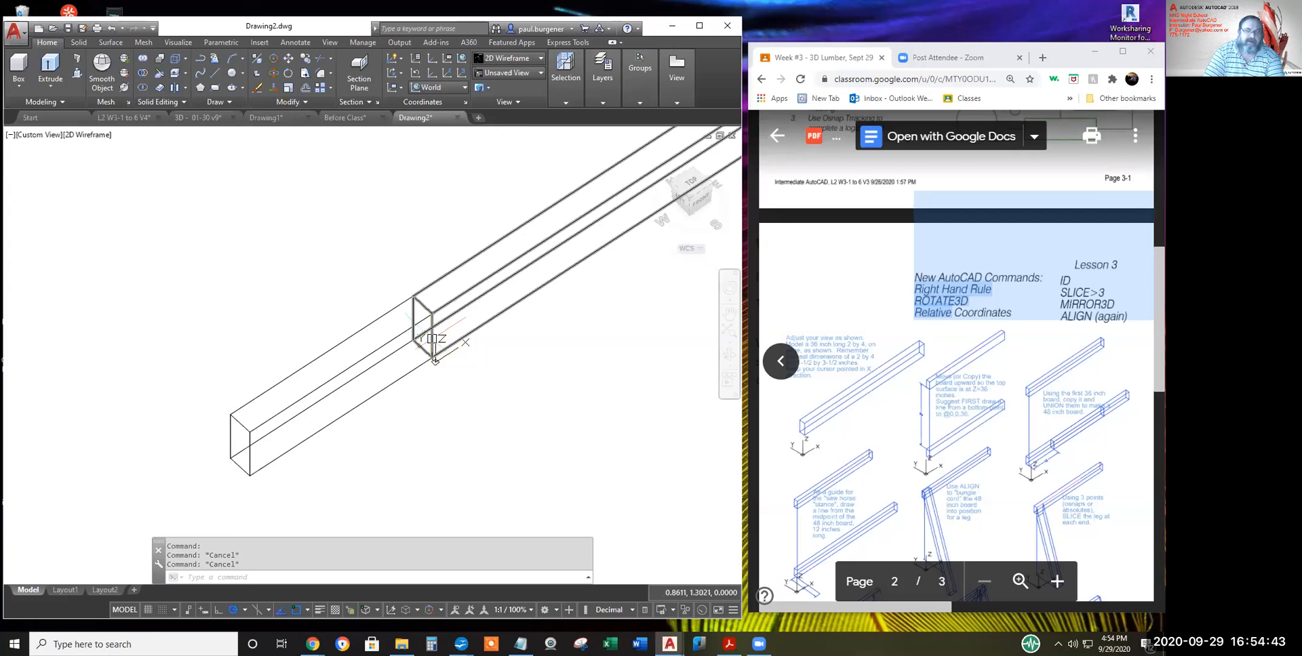
pyautogui.write('e')
pyautogui.press('Return')
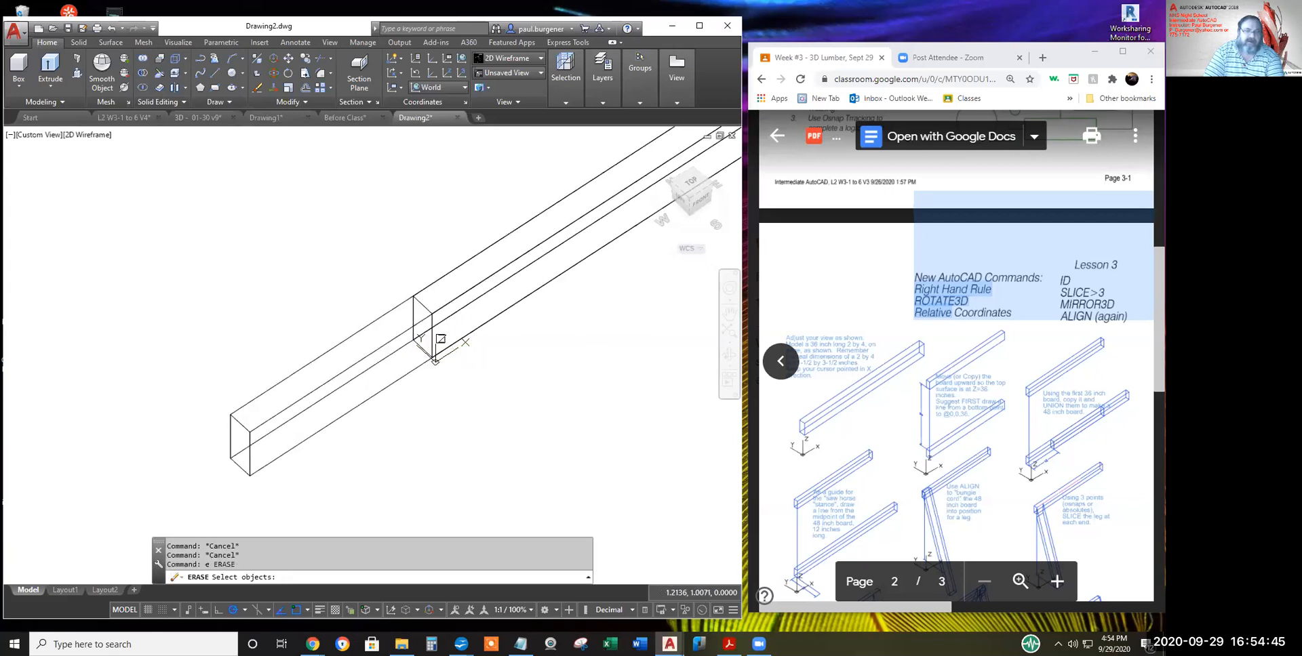
pyautogui.click(441, 339)
pyautogui.press('Return')
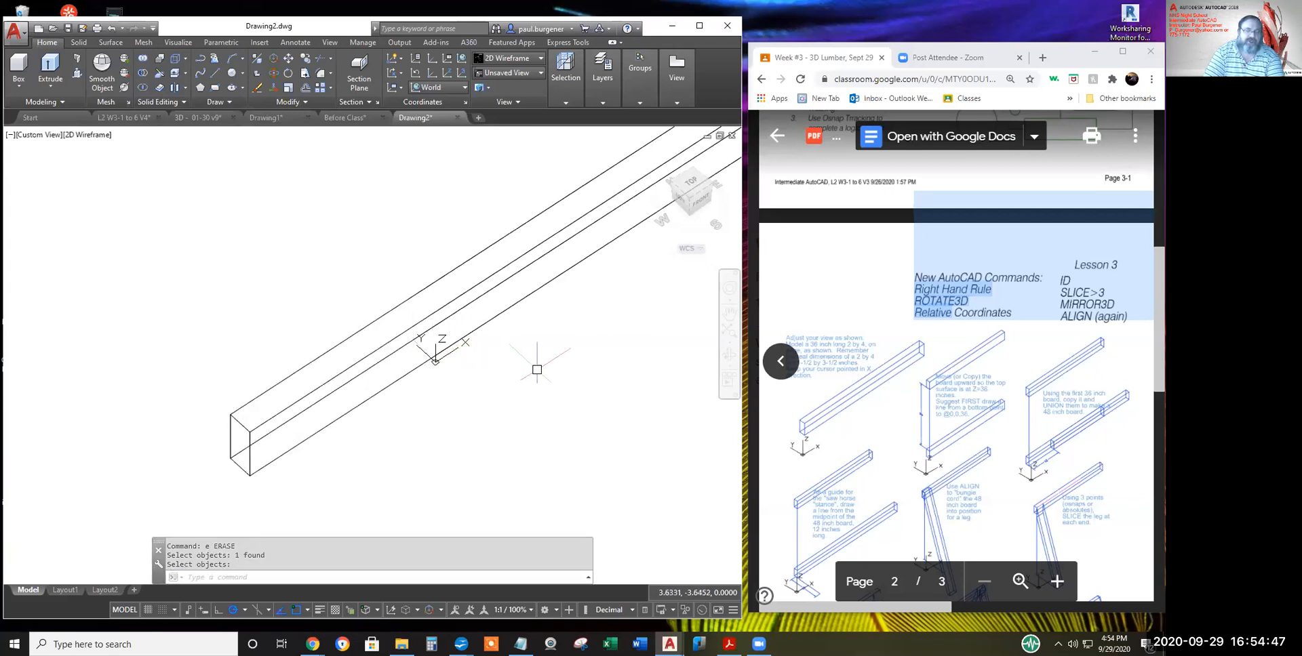
# - Examine the upper and lower boards, then read the handout's remaining sawhorse construction stages
pyautogui.scroll(-1, 498, 401)
pyautogui.scroll(-1, 498, 400)
pyautogui.moveTo(514, 401); pyautogui.dragTo(440, 405, button='middle')
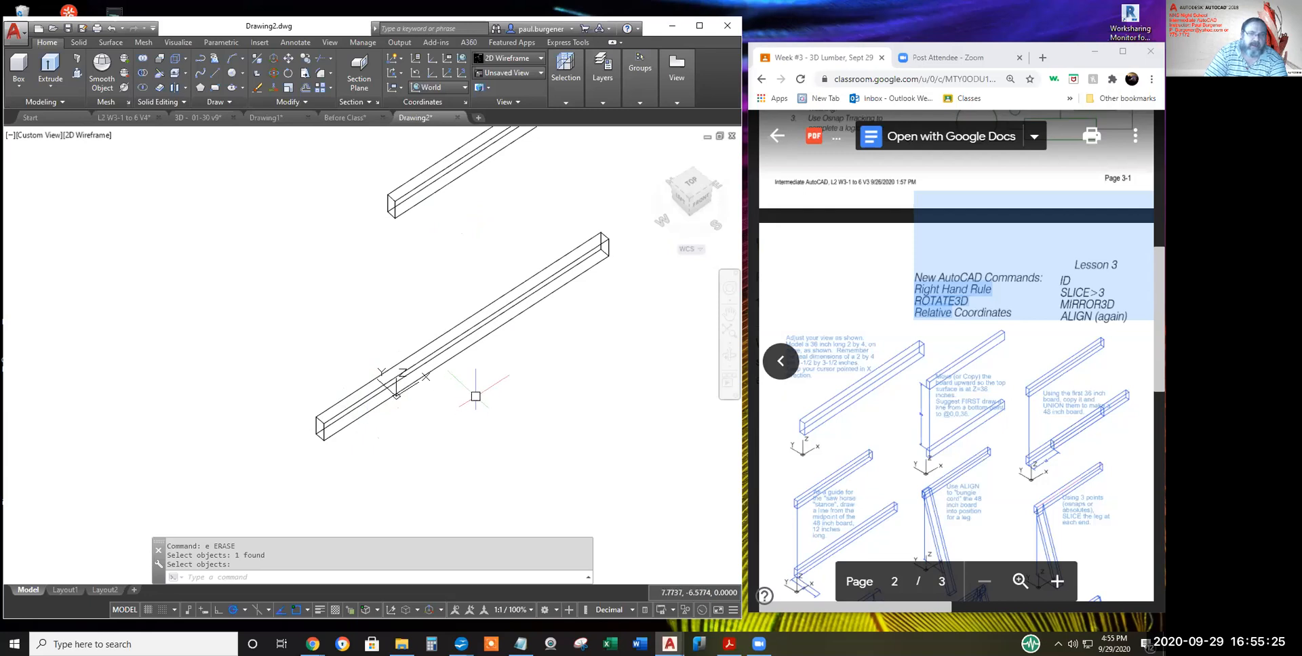
pyautogui.scroll(-2, 478, 369)
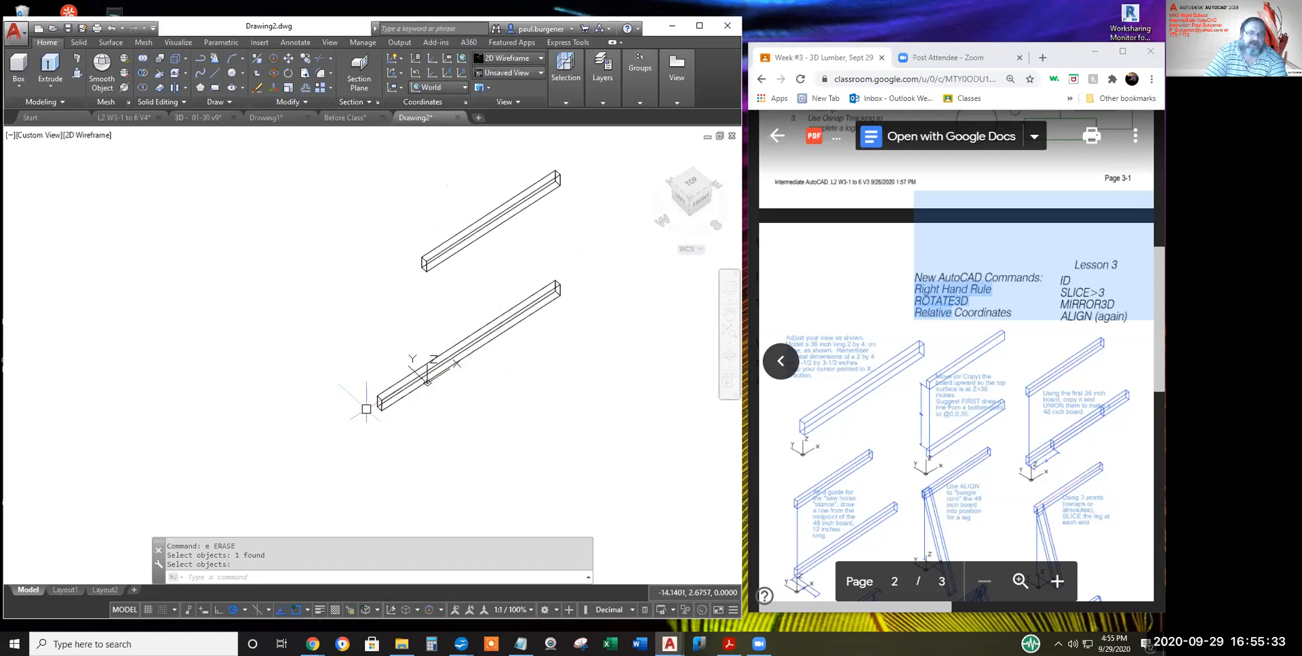
pyautogui.scroll(5, 419, 397)
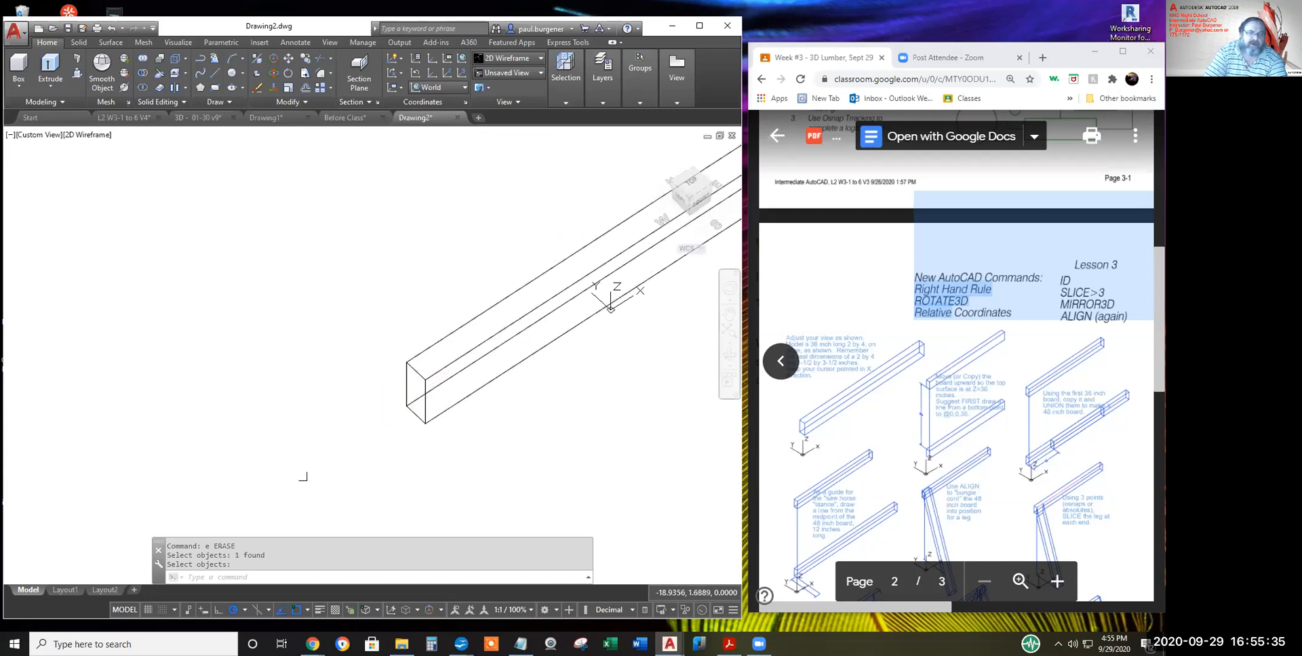
pyautogui.scroll(-5, 502, 332)
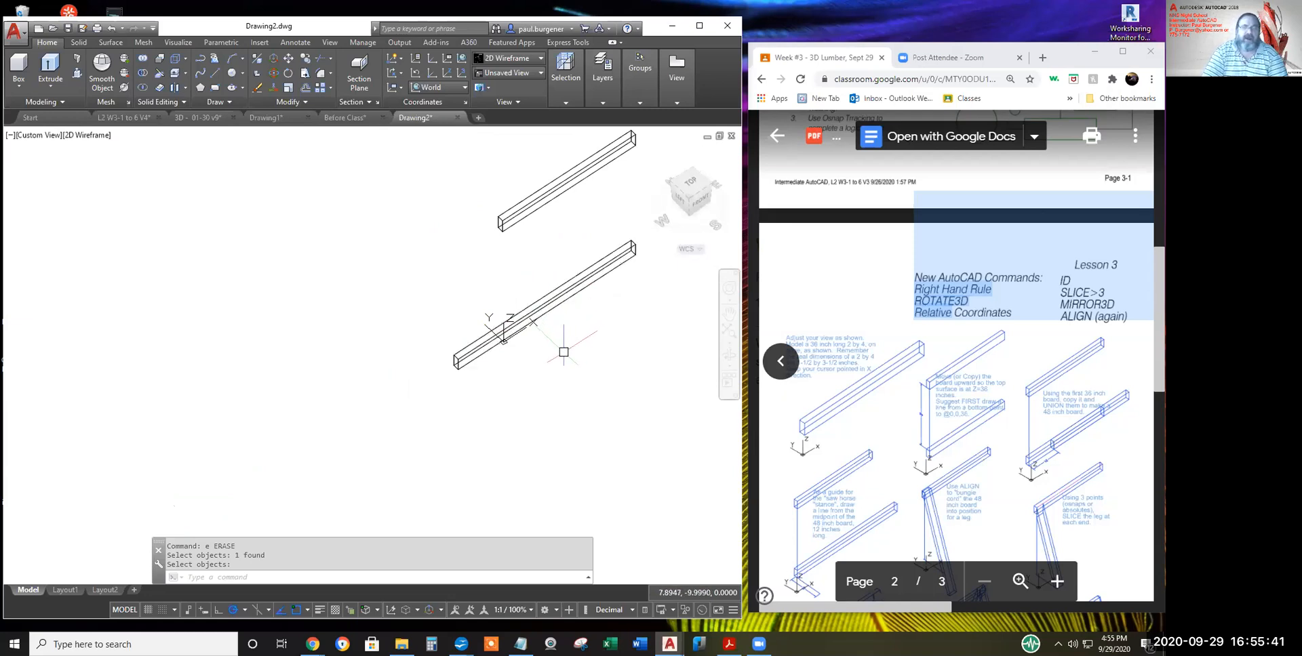
pyautogui.moveTo(566, 347); pyautogui.dragTo(487, 397, button='middle')
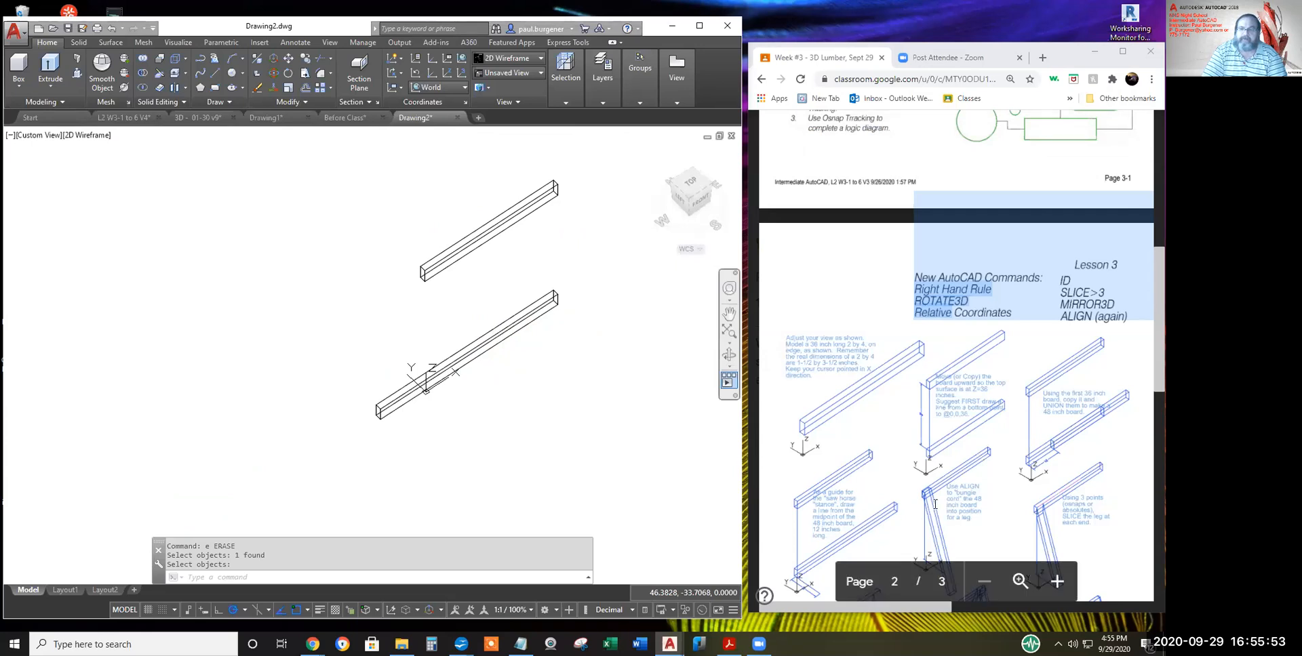
pyautogui.scroll(-5, 960, 494)
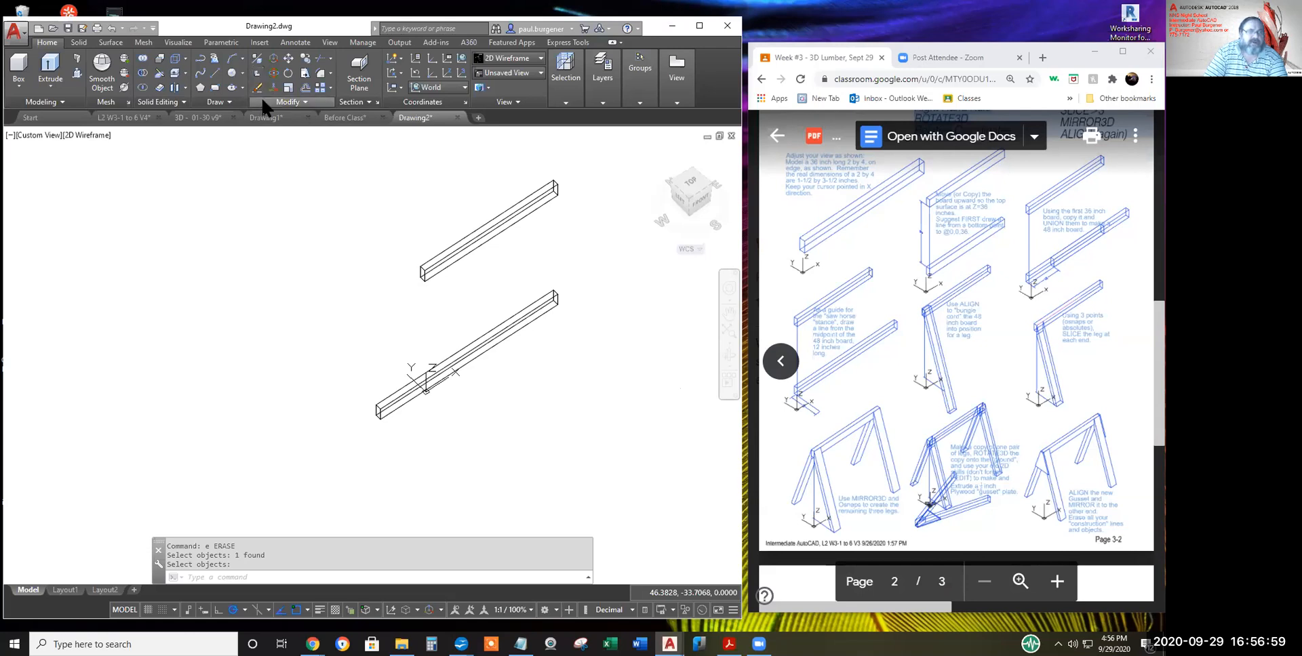
pyautogui.click(301, 98)
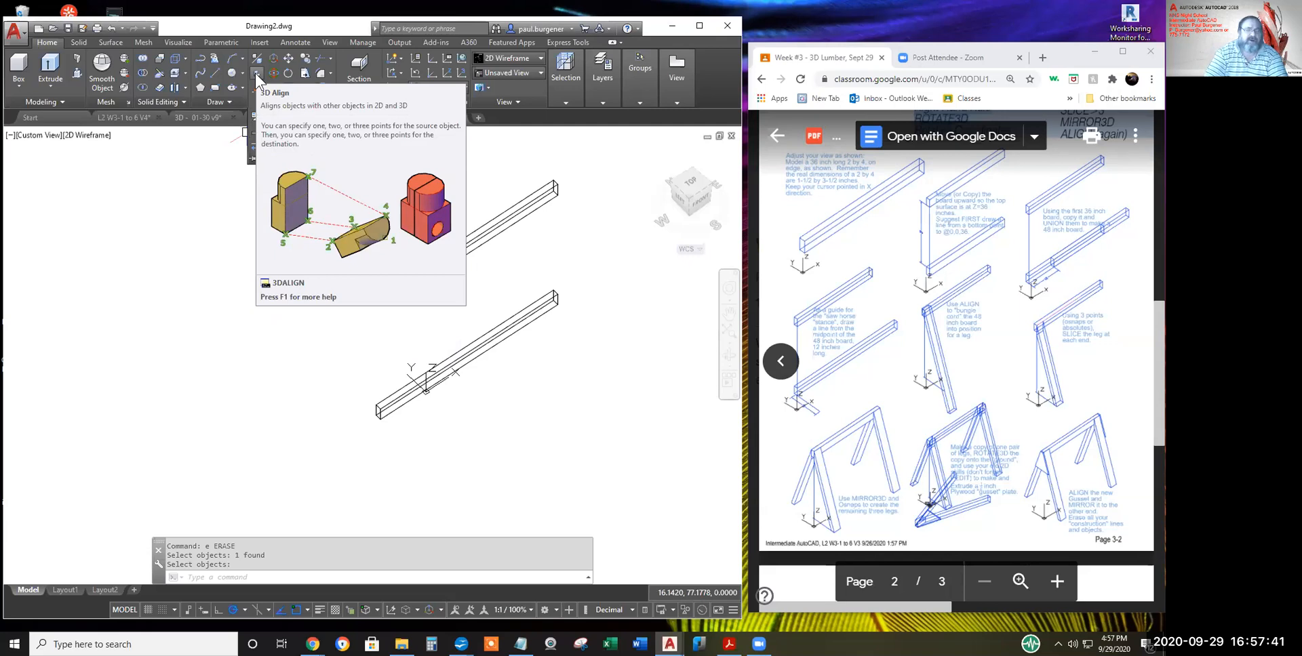
pyautogui.click(285, 102)
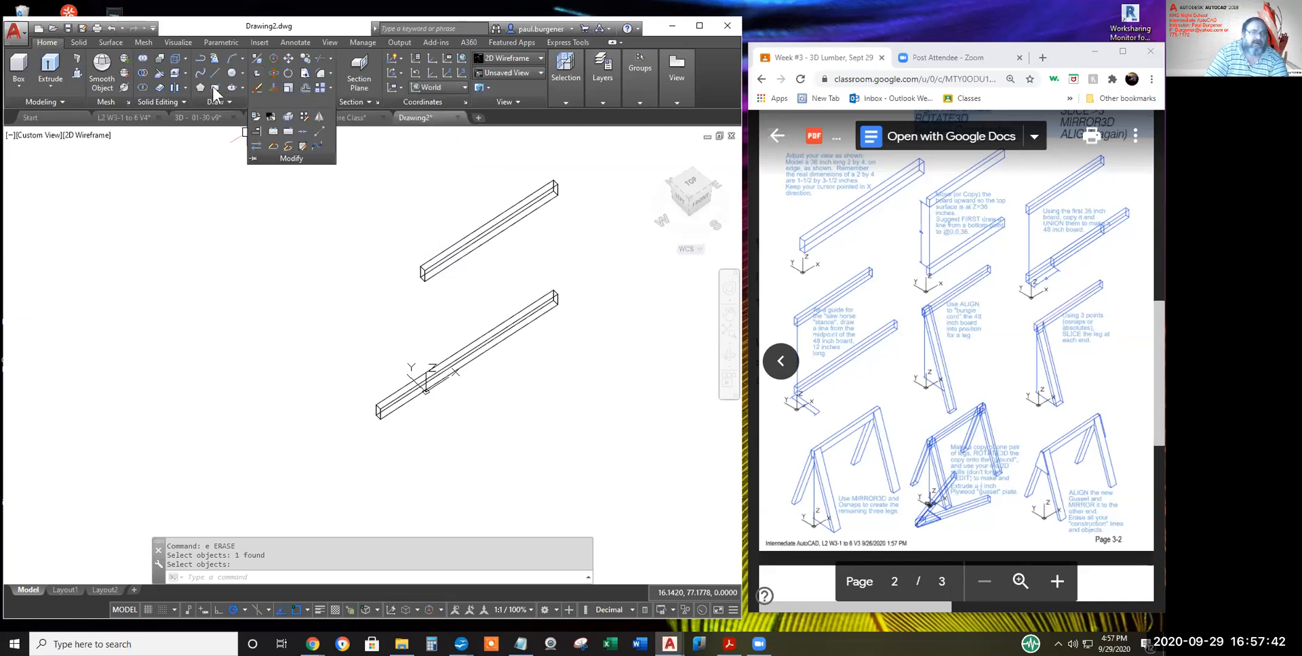
pyautogui.click(257, 132)
pyautogui.click(455, 354)
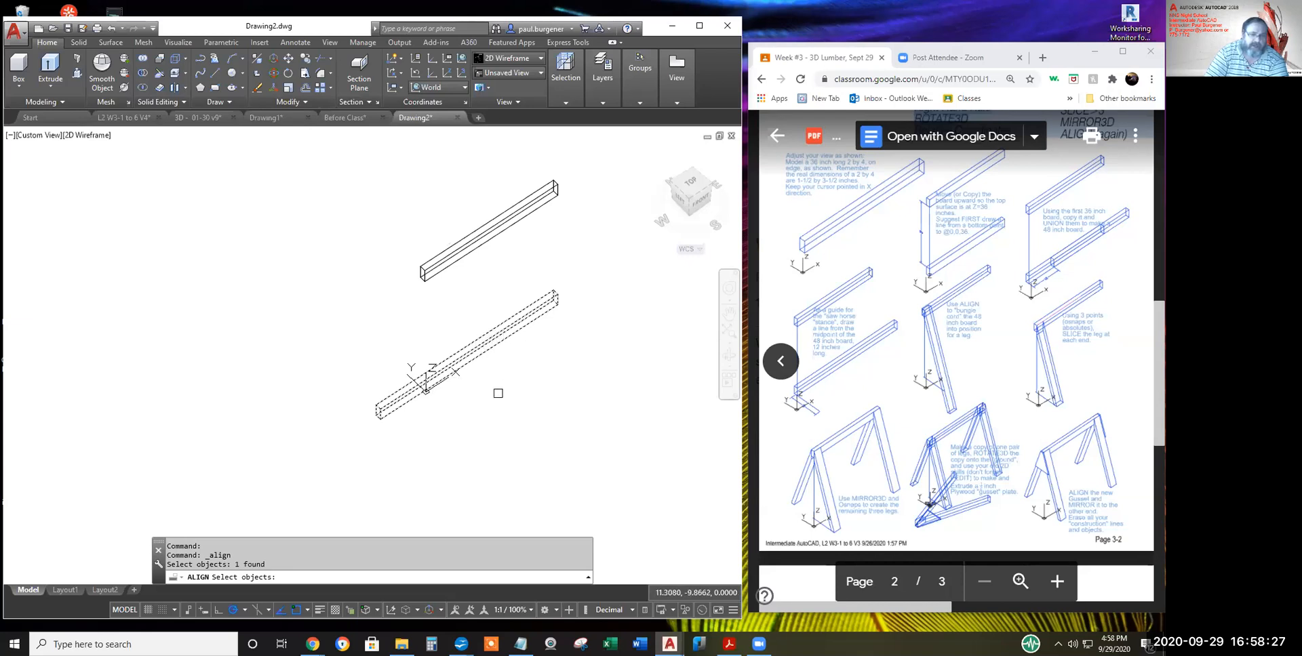
pyautogui.press('Return')
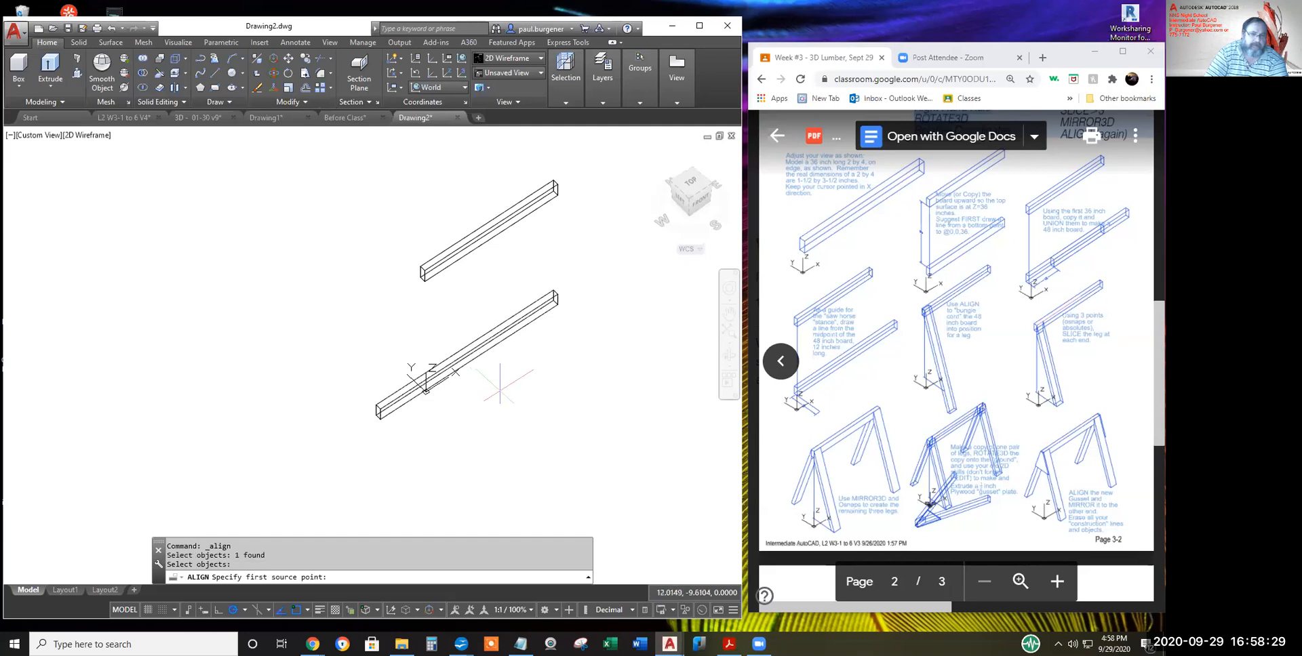
pyautogui.scroll(4, 383, 430)
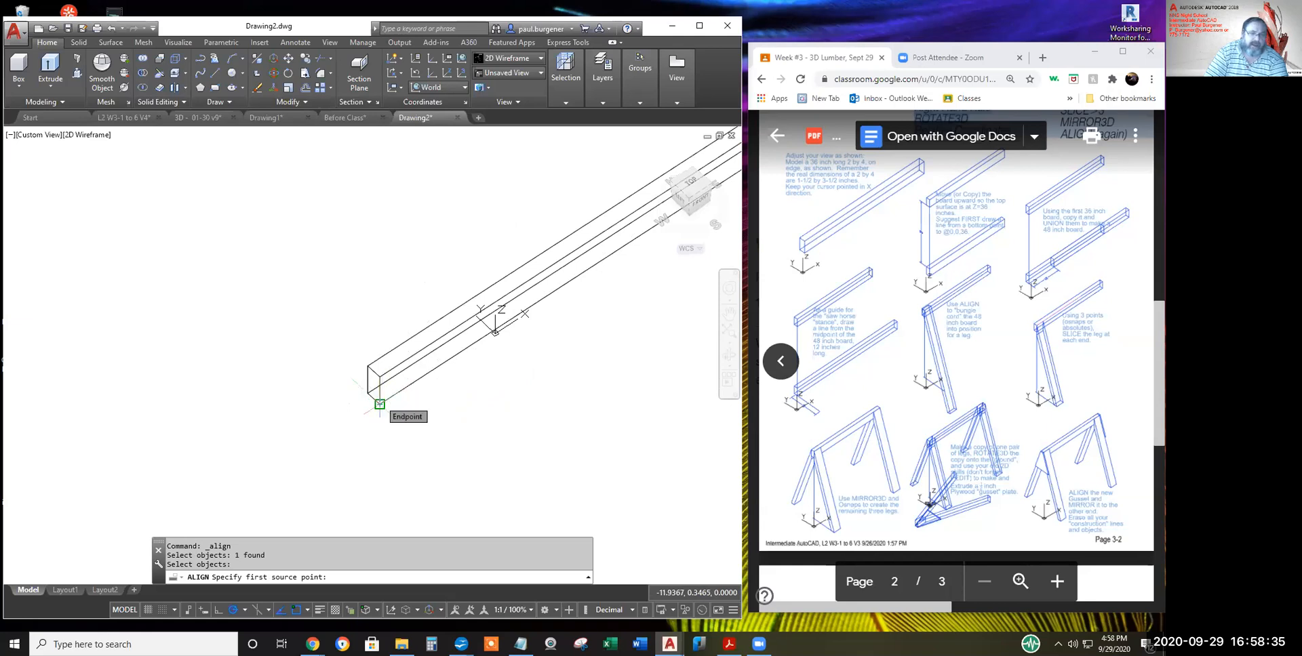
pyautogui.scroll(-2, 380, 404)
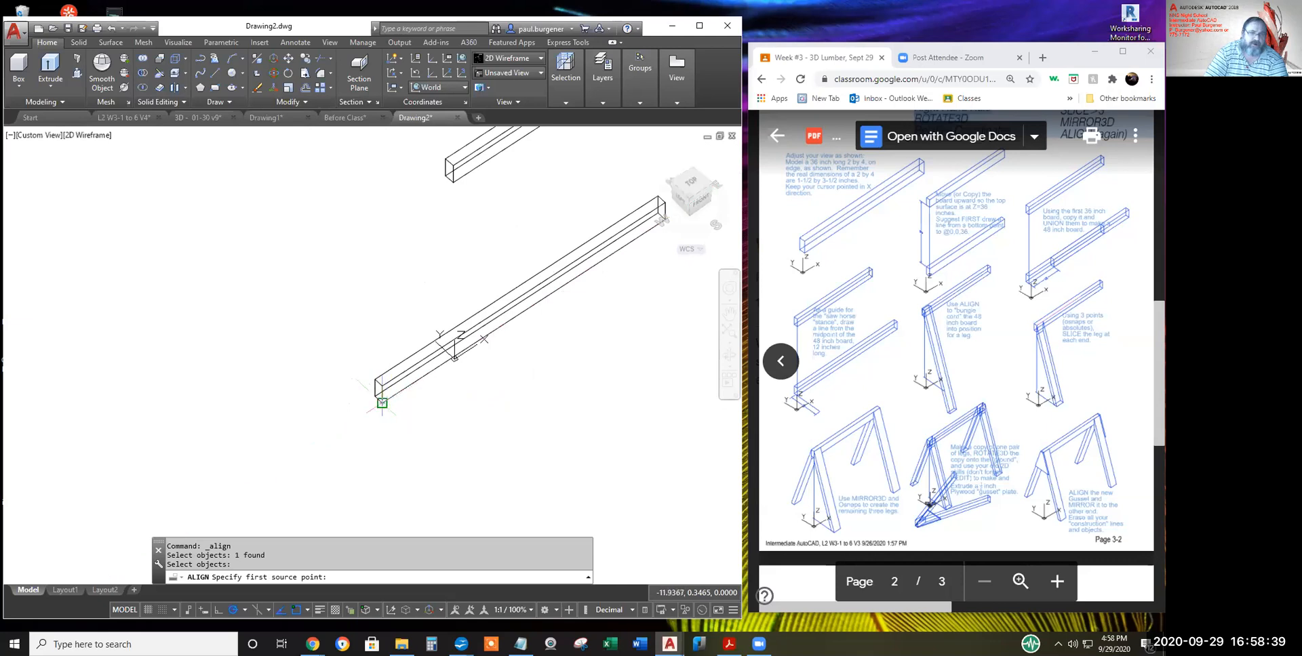
pyautogui.click(383, 402)
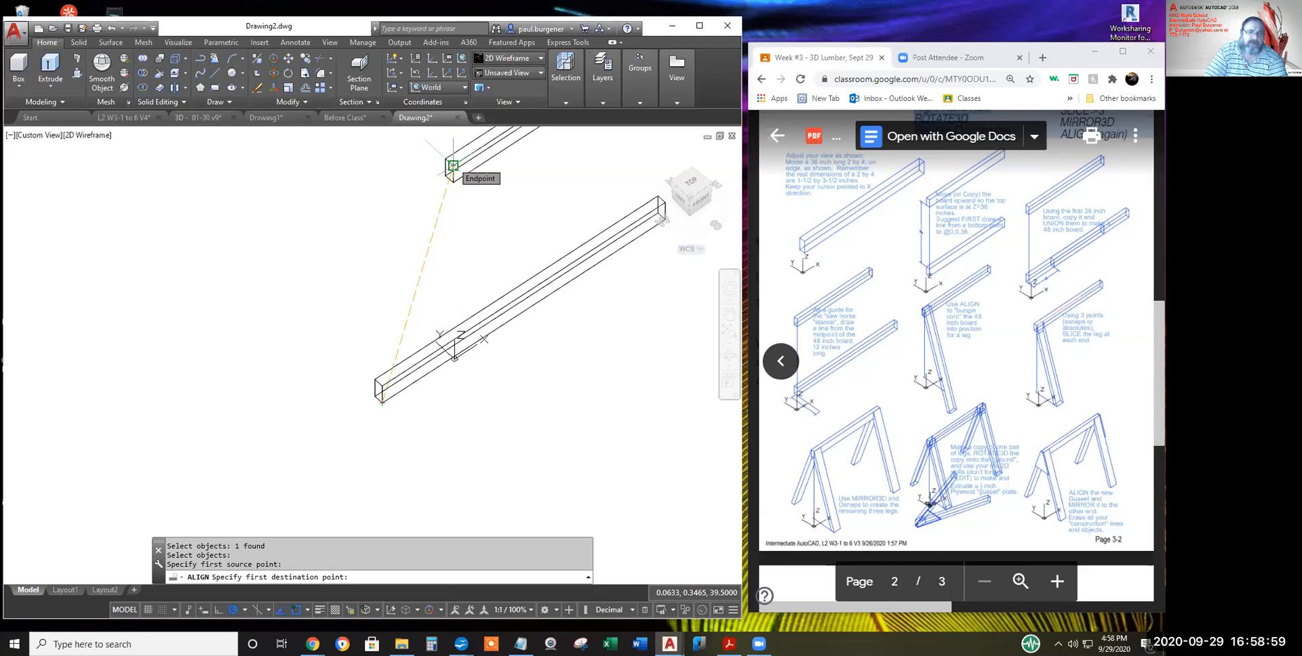
pyautogui.click(453, 165)
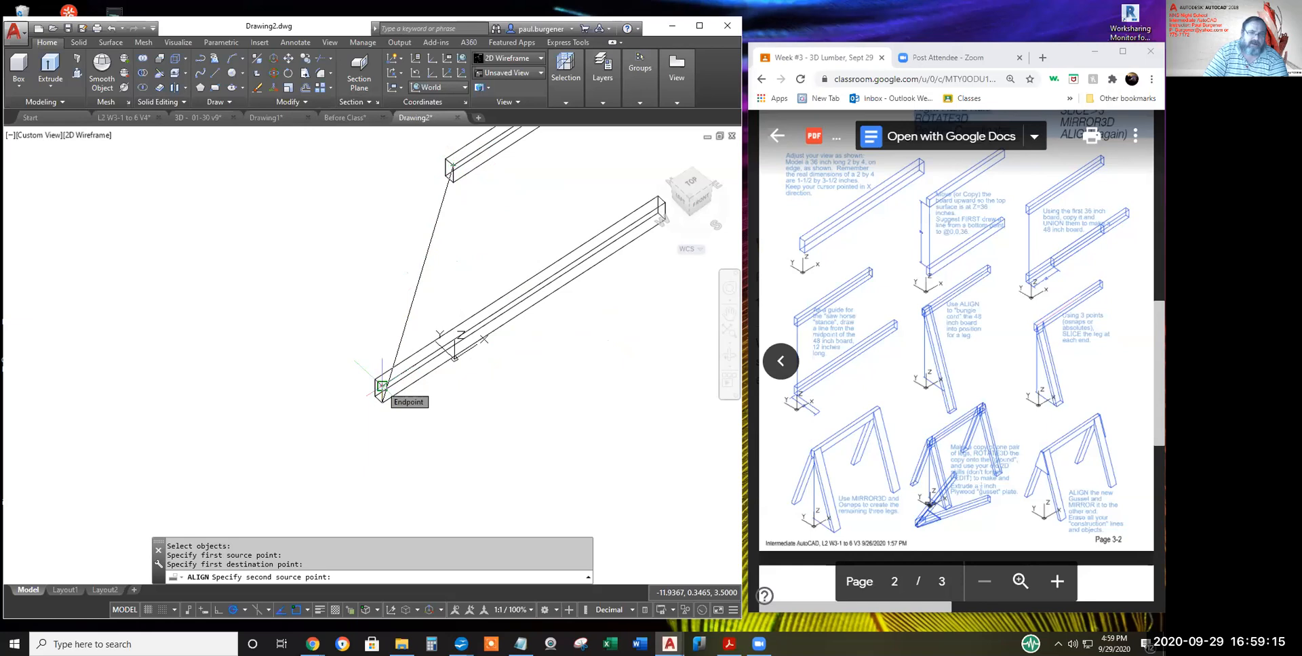
pyautogui.click(381, 386)
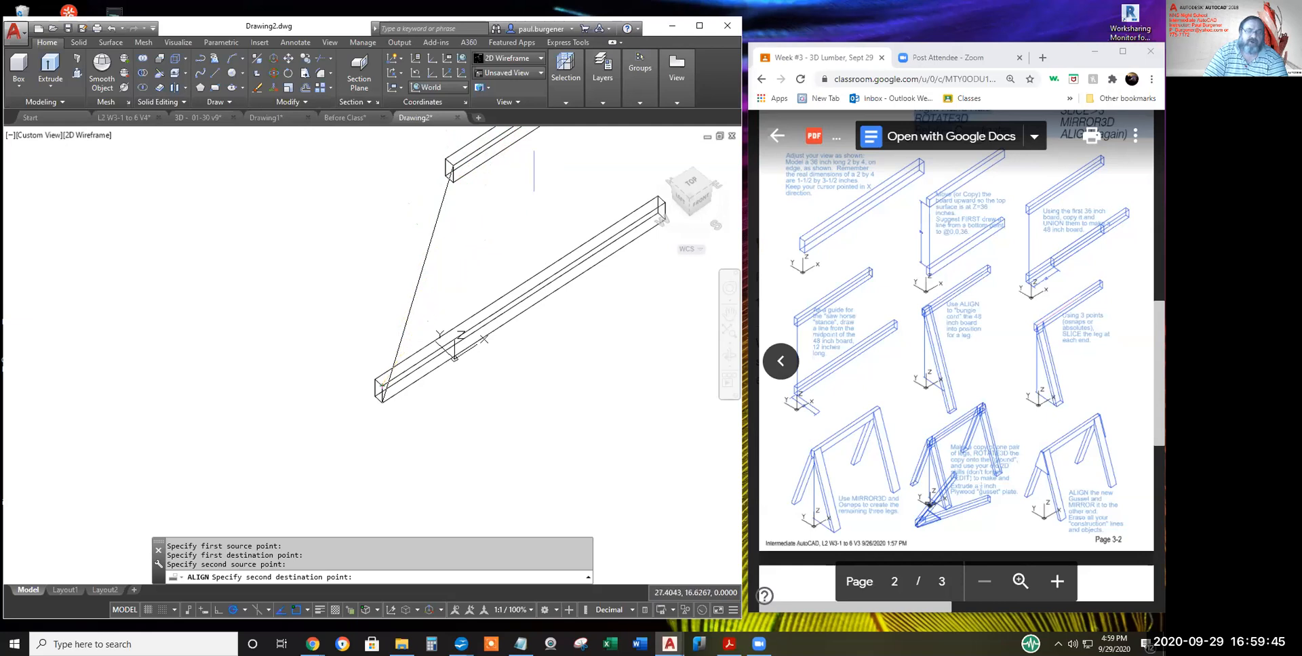
pyautogui.moveTo(542, 180); pyautogui.dragTo(379, 296, button='middle')
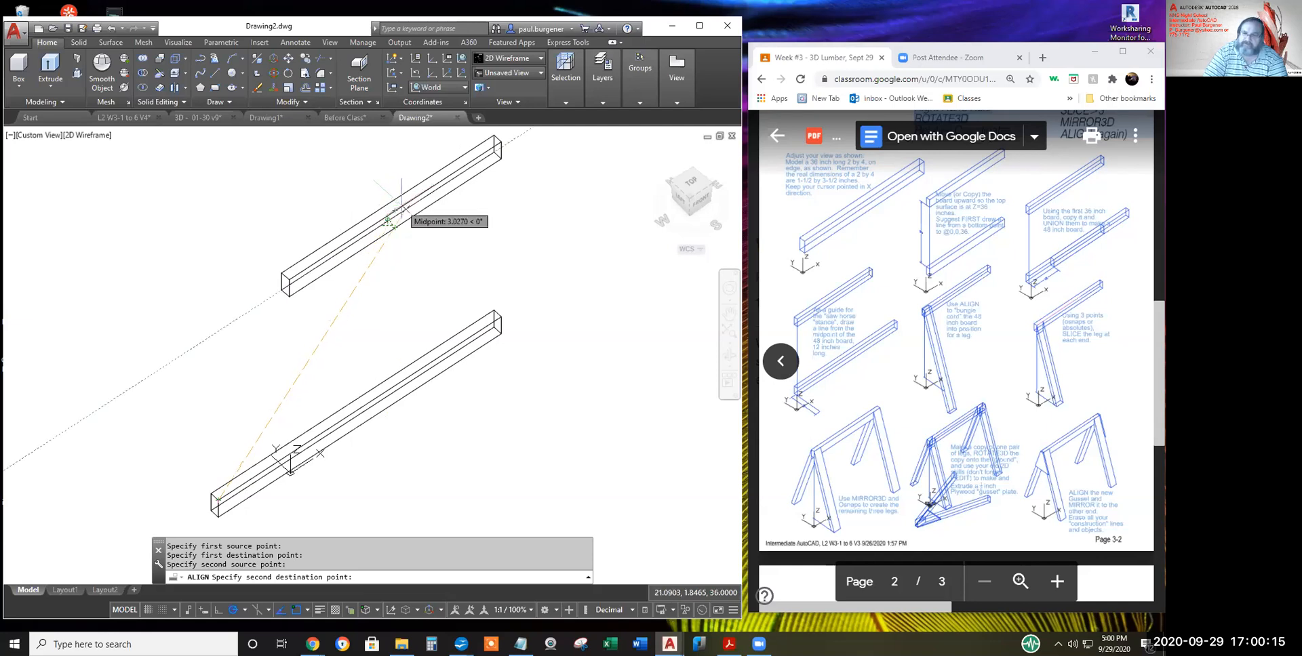
pyautogui.press('Escape')
pyautogui.press('Escape')
pyautogui.press('Escape')
pyautogui.click(283, 393)
pyautogui.click(257, 363)
pyautogui.press('Escape')
# - Draw a guide line from the upper board's near top corner, 36 straight down along Z and then 12 along -Y
pyautogui.moveTo(338, 354); pyautogui.dragTo(363, 350, button='middle')
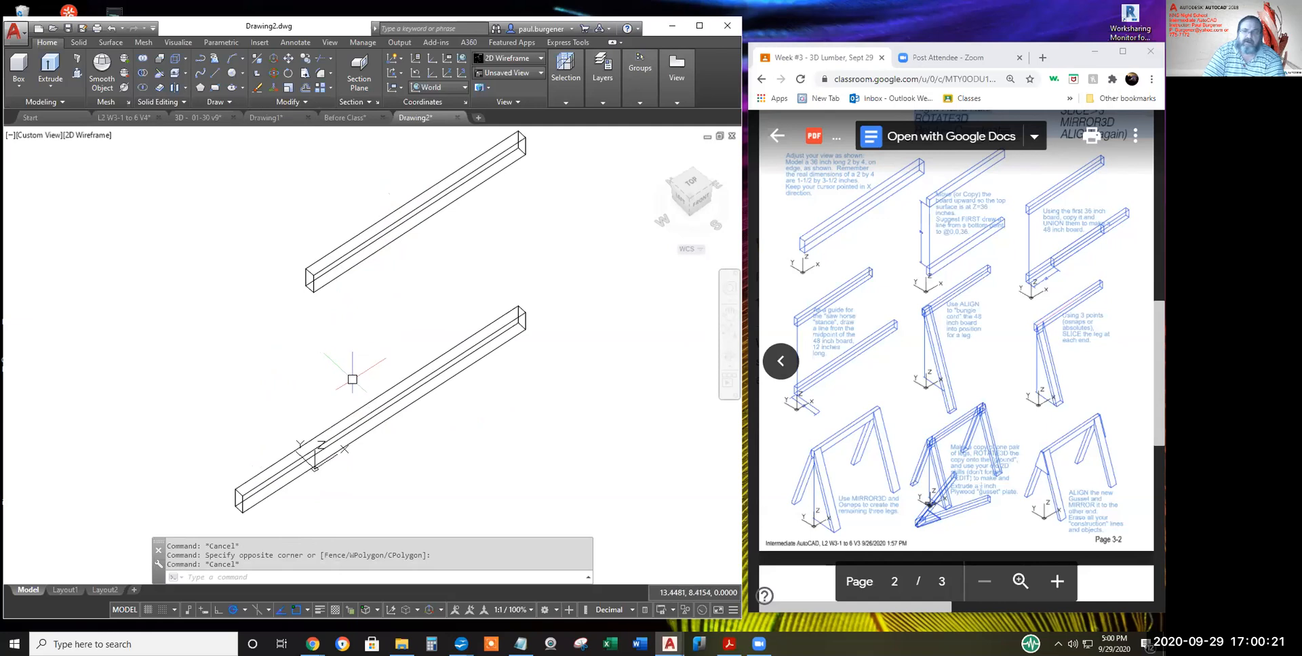
pyautogui.click(215, 76)
pyautogui.click(312, 274)
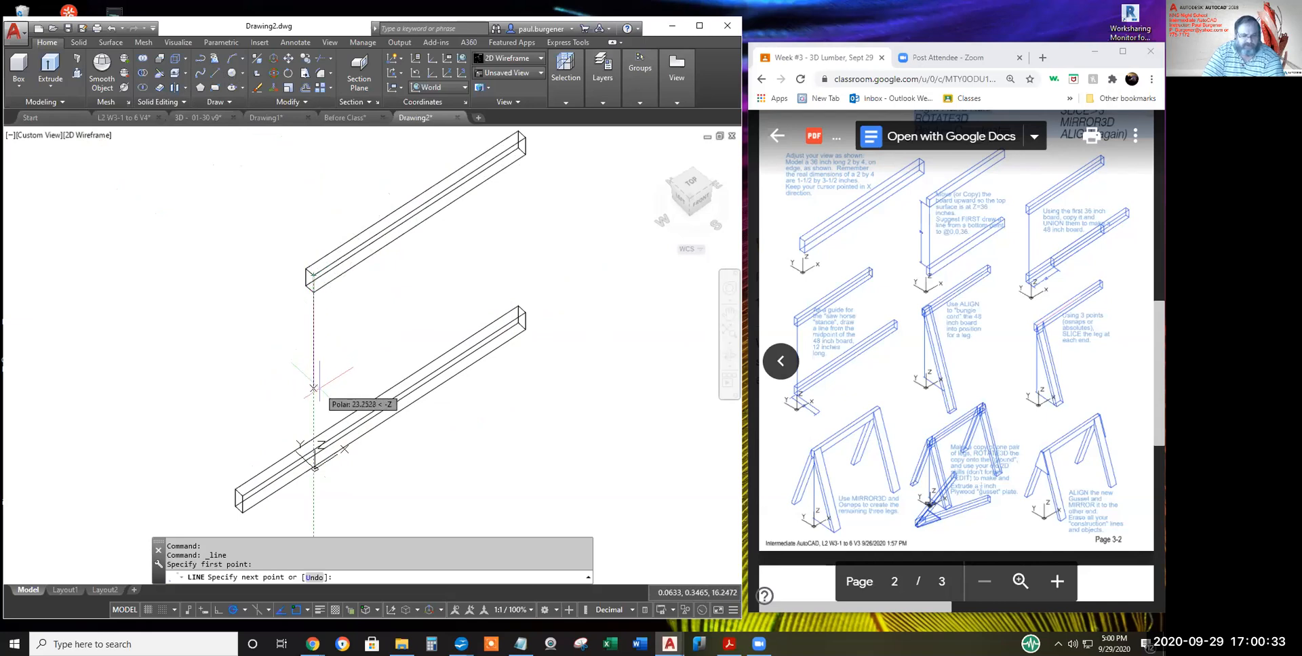
pyautogui.press('Return')
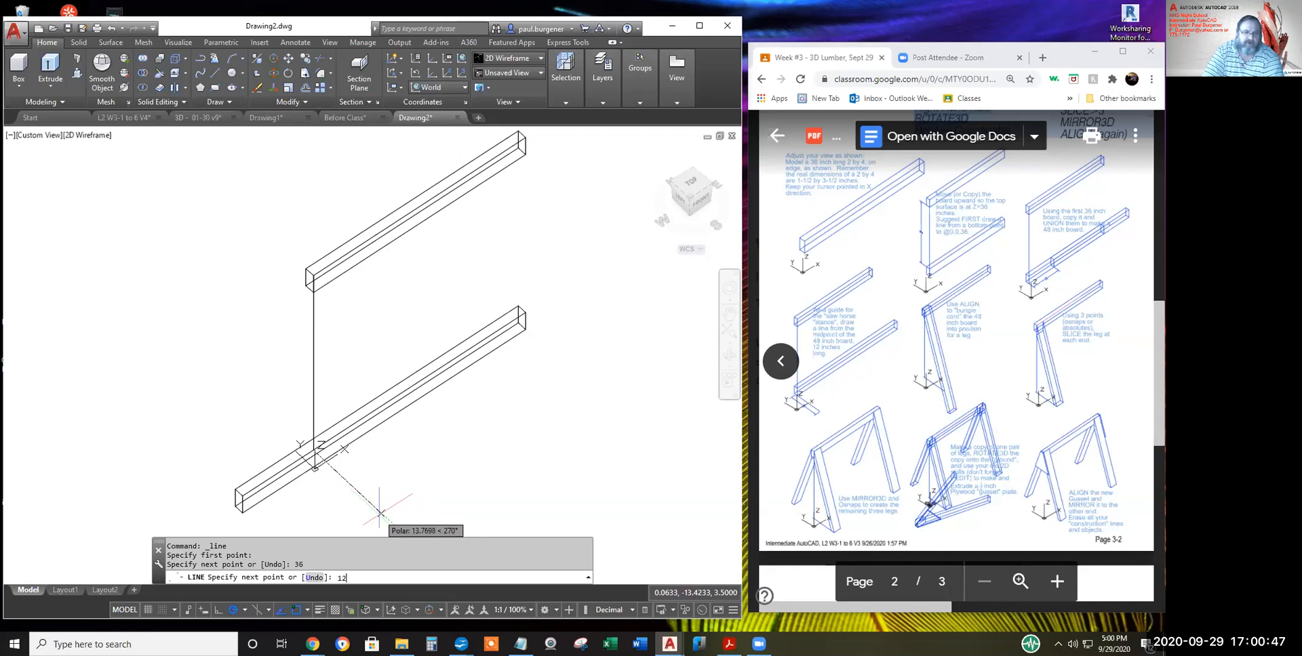
pyautogui.press('Return')
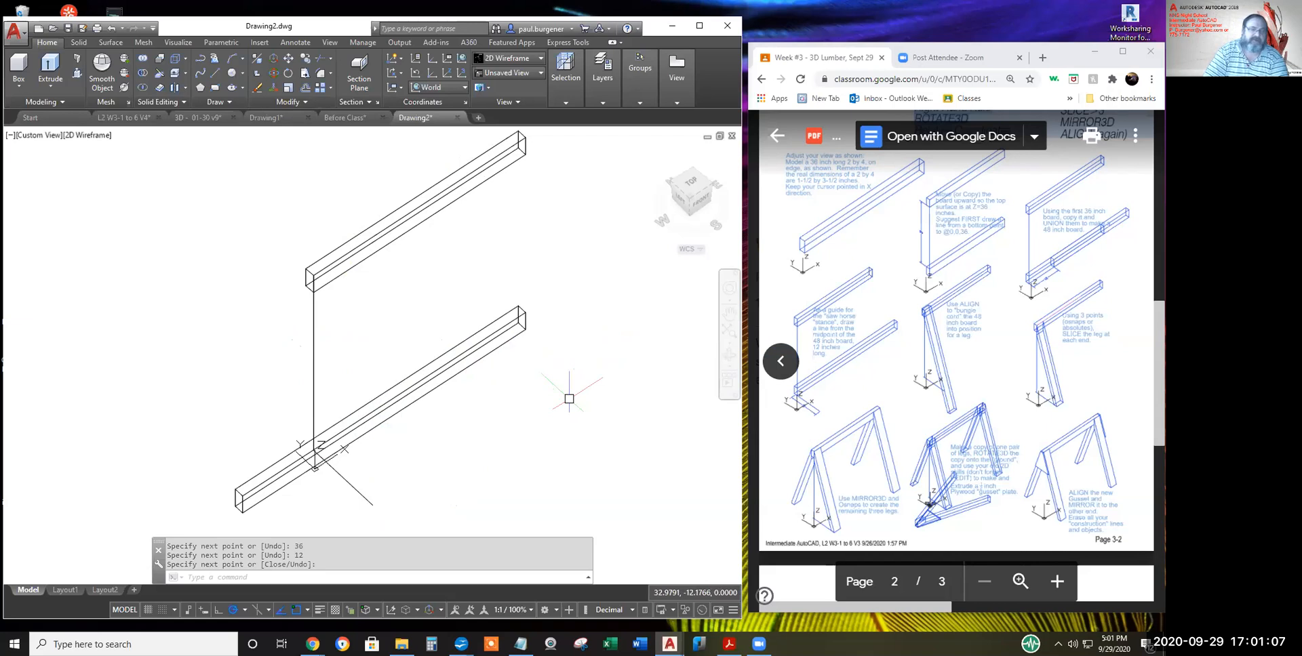
# - Align the lower board as a leg, matching its near corners to the upper board's top corner and edge midpoint, and its far corner to the guide line's end
pyautogui.click(290, 102)
pyautogui.click(259, 132)
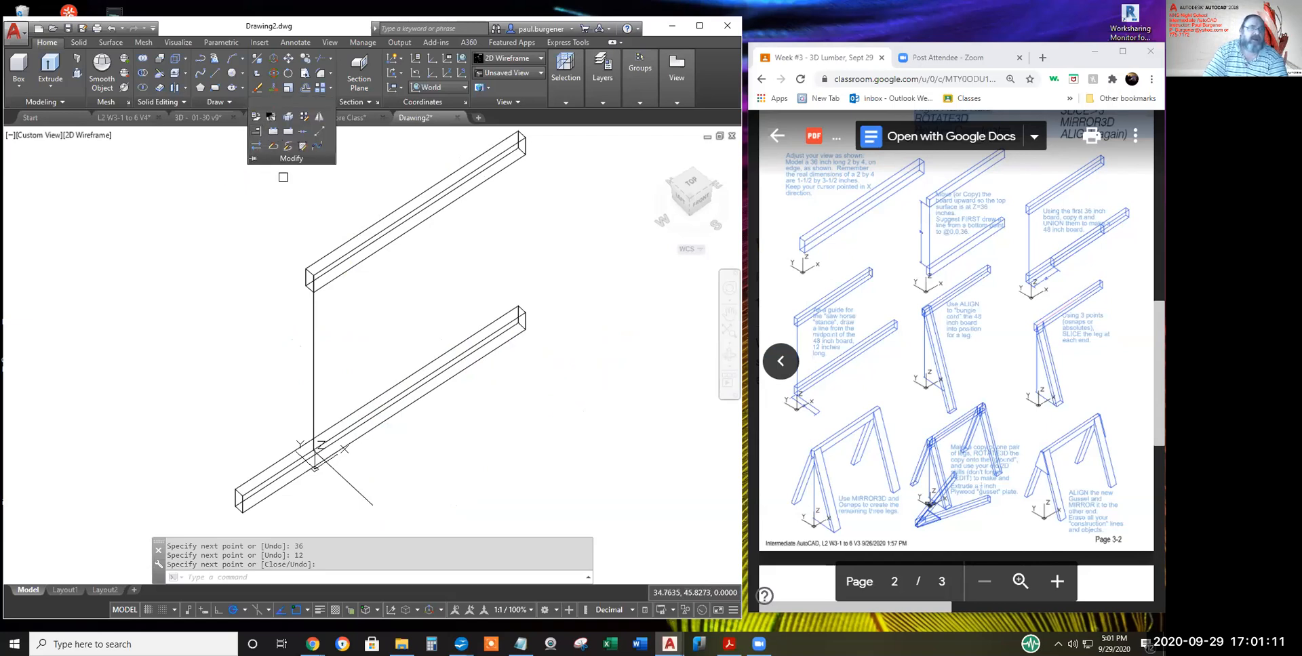
pyautogui.click(400, 378)
pyautogui.press('Return')
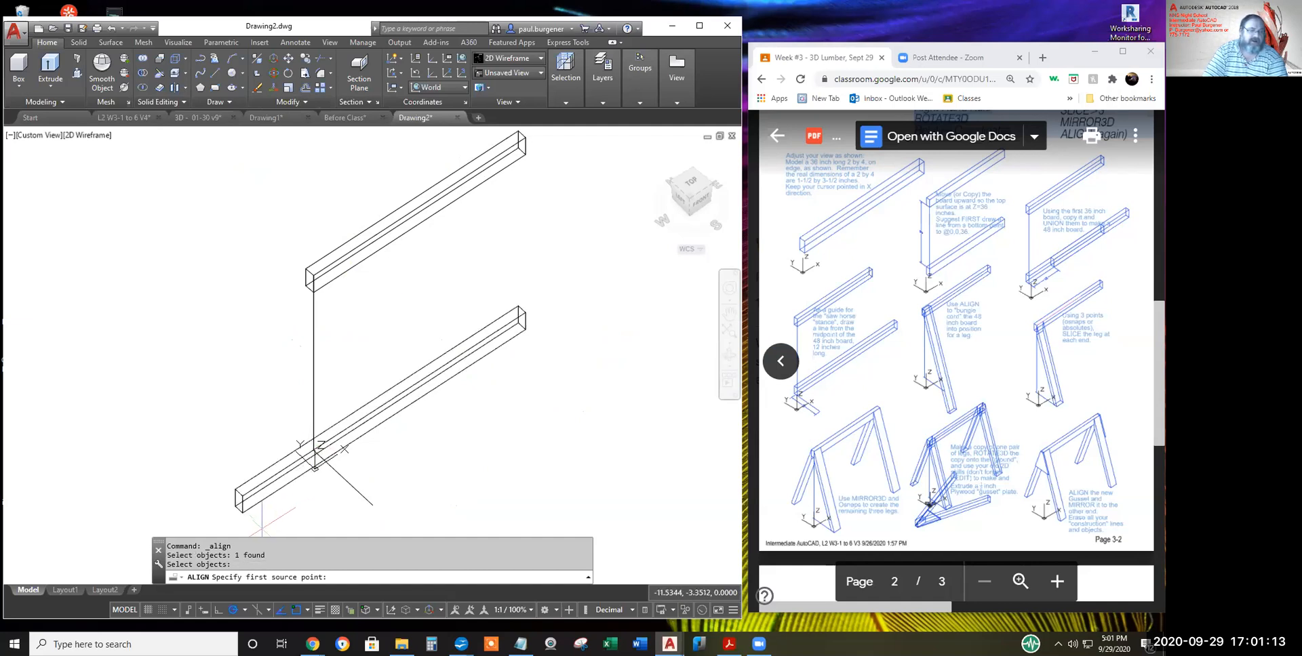
pyautogui.click(242, 513)
pyautogui.click(311, 280)
pyautogui.click(242, 497)
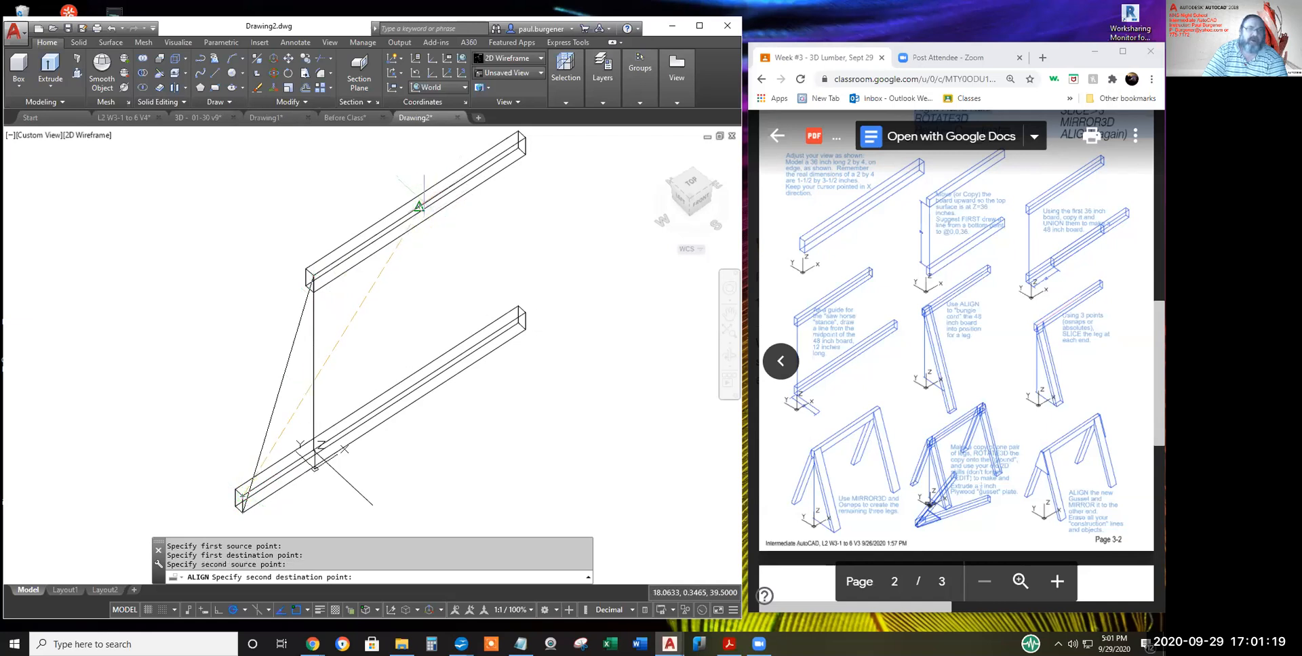
pyautogui.click(419, 205)
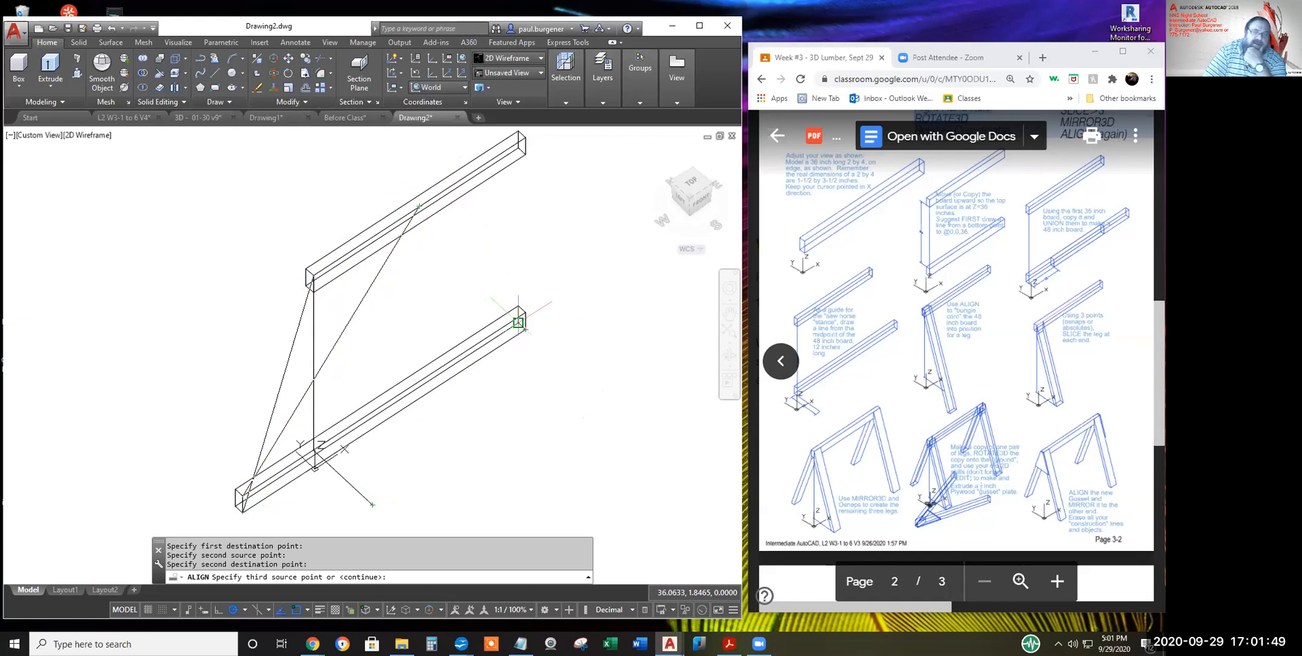
pyautogui.click(518, 322)
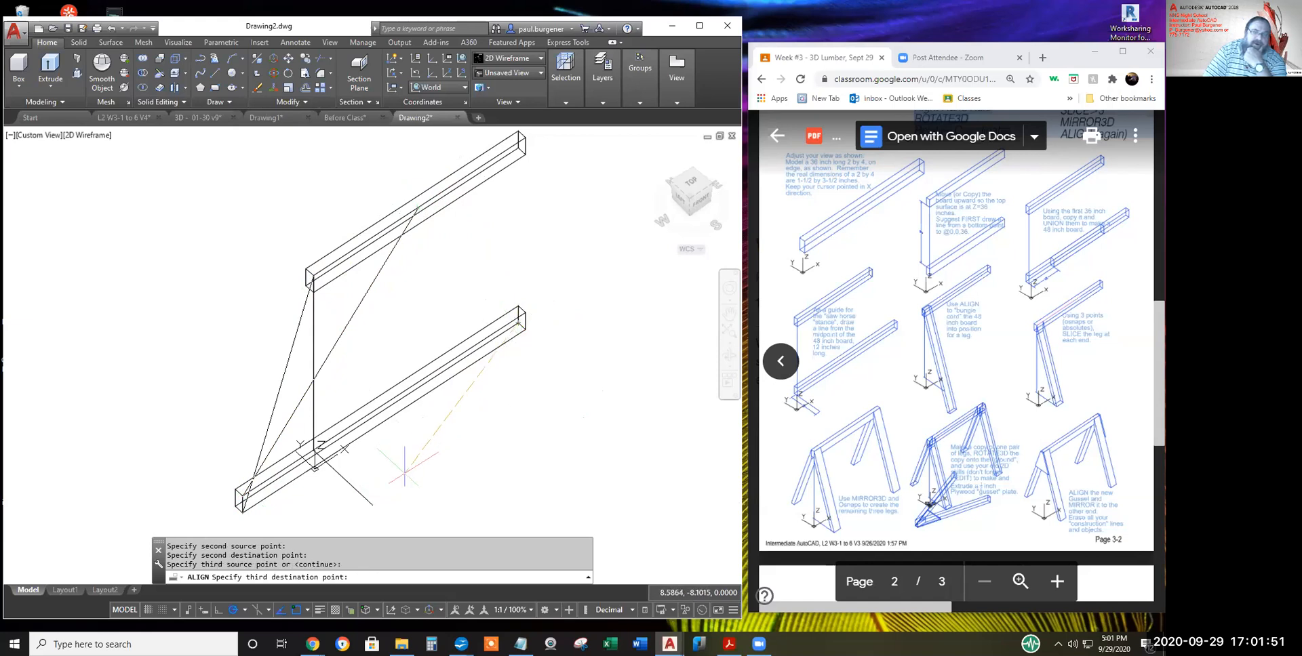
pyautogui.click(372, 505)
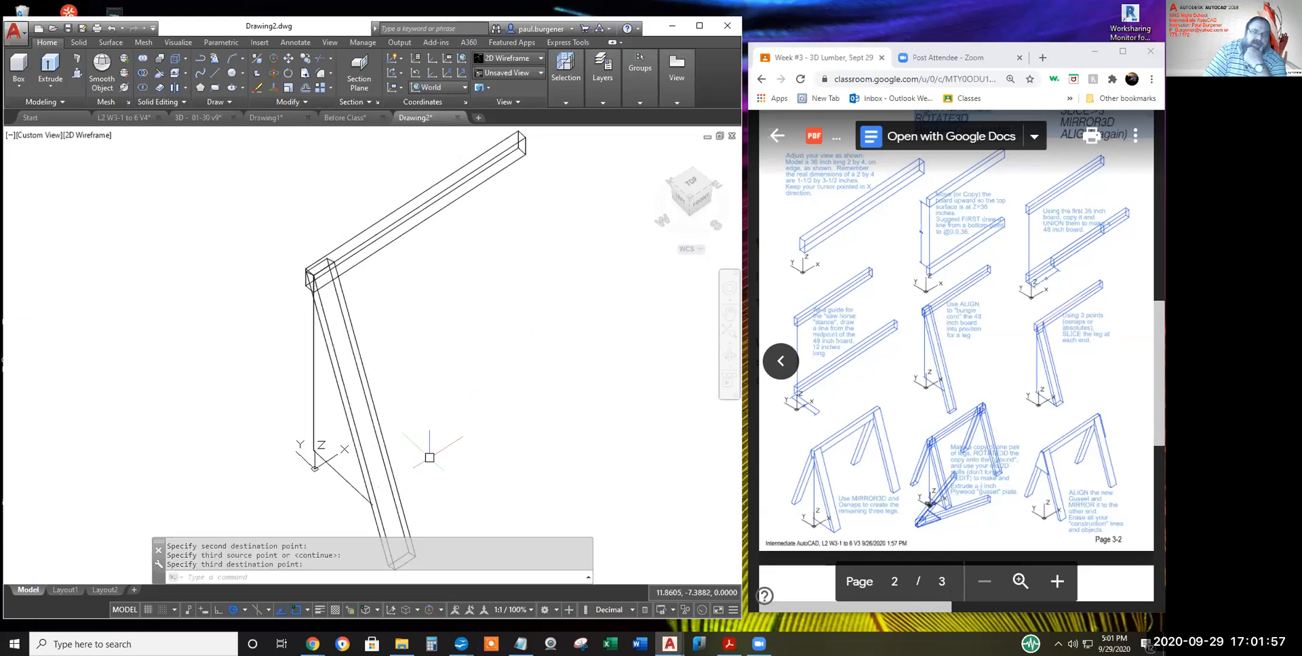
# - Examine where the leg meets the end of the guide line and where its top overlaps the upper board
pyautogui.scroll(5, 369, 516)
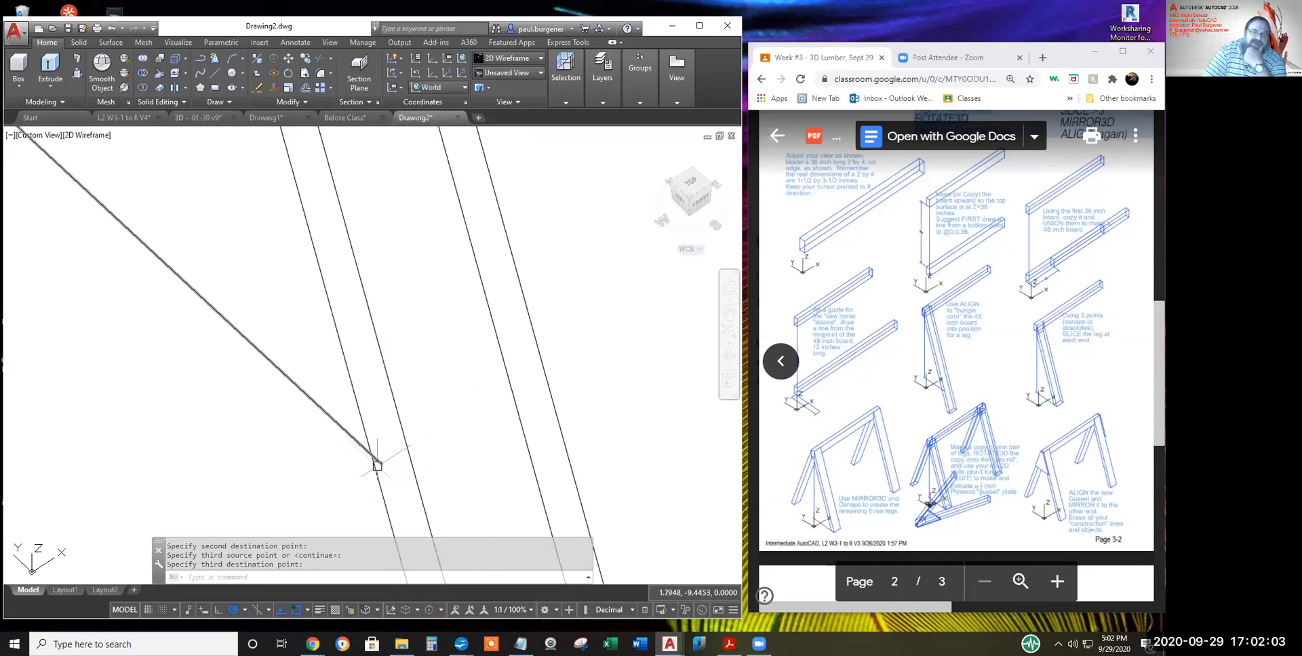
pyautogui.scroll(-4, 383, 457)
pyautogui.scroll(-2, 428, 371)
pyautogui.moveTo(428, 371); pyautogui.dragTo(462, 456, button='middle')
pyautogui.scroll(2, 462, 453)
pyautogui.moveTo(509, 512)
pyautogui.mouseDown(button='middle')
pyautogui.moveTo(474, 375)
pyautogui.moveTo(466, 389)
pyautogui.moveTo(508, 514)
pyautogui.moveTo(508, 502)
pyautogui.mouseUp(button='middle')
pyautogui.moveTo(407, 163); pyautogui.dragTo(381, 338, button='middle')
pyautogui.scroll(5, 381, 337)
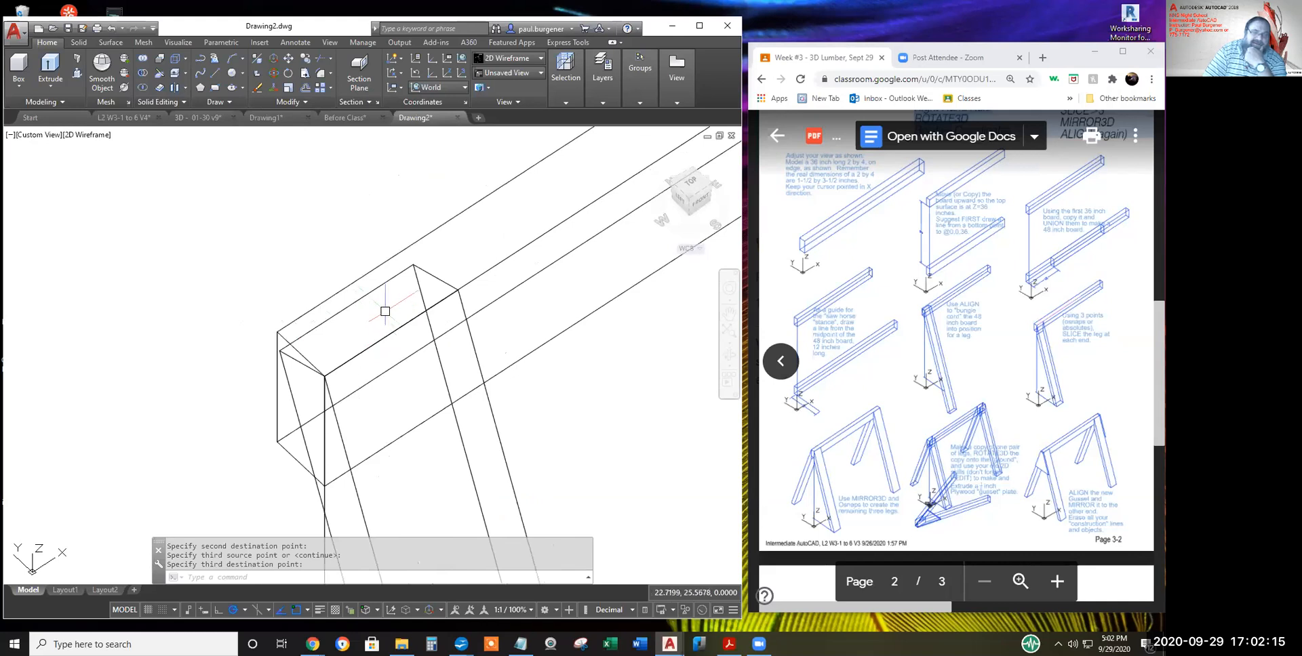
pyautogui.scroll(-2, 393, 318)
pyautogui.moveTo(474, 373); pyautogui.dragTo(396, 309, button='middle')
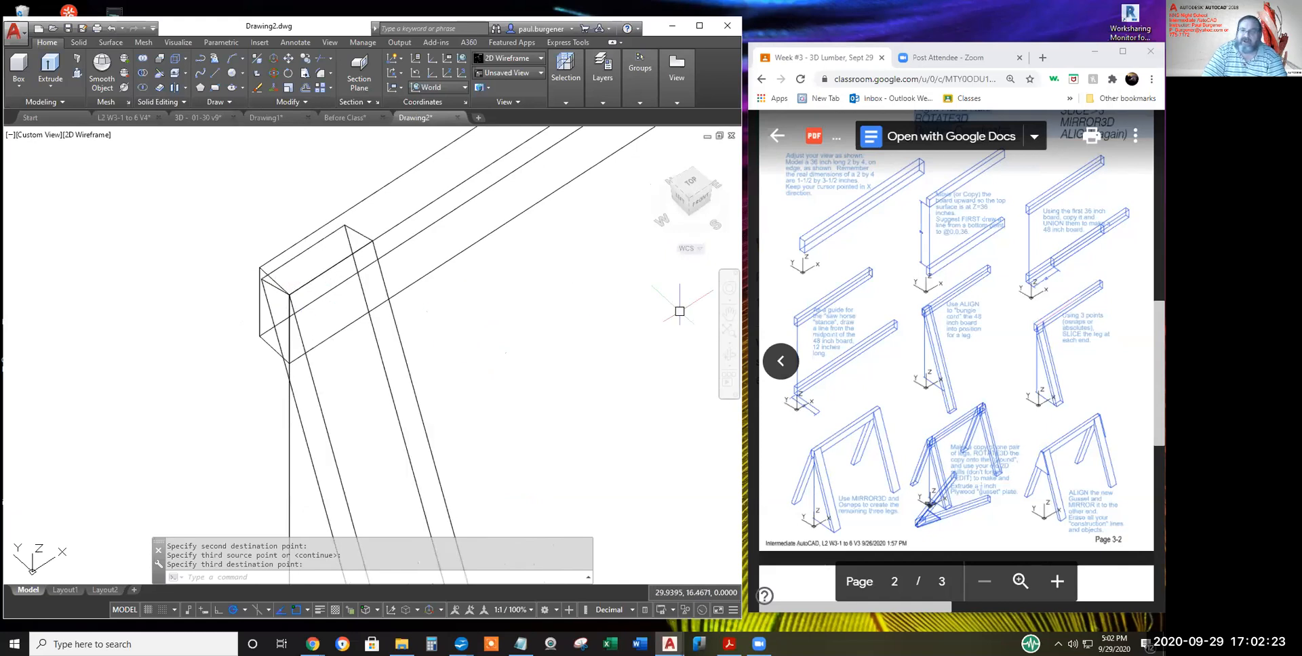
# - Review the handout's new commands and construction stages, highlighting the text from Right Hand Rule through SLICE>3
pyautogui.scroll(3, 992, 244)
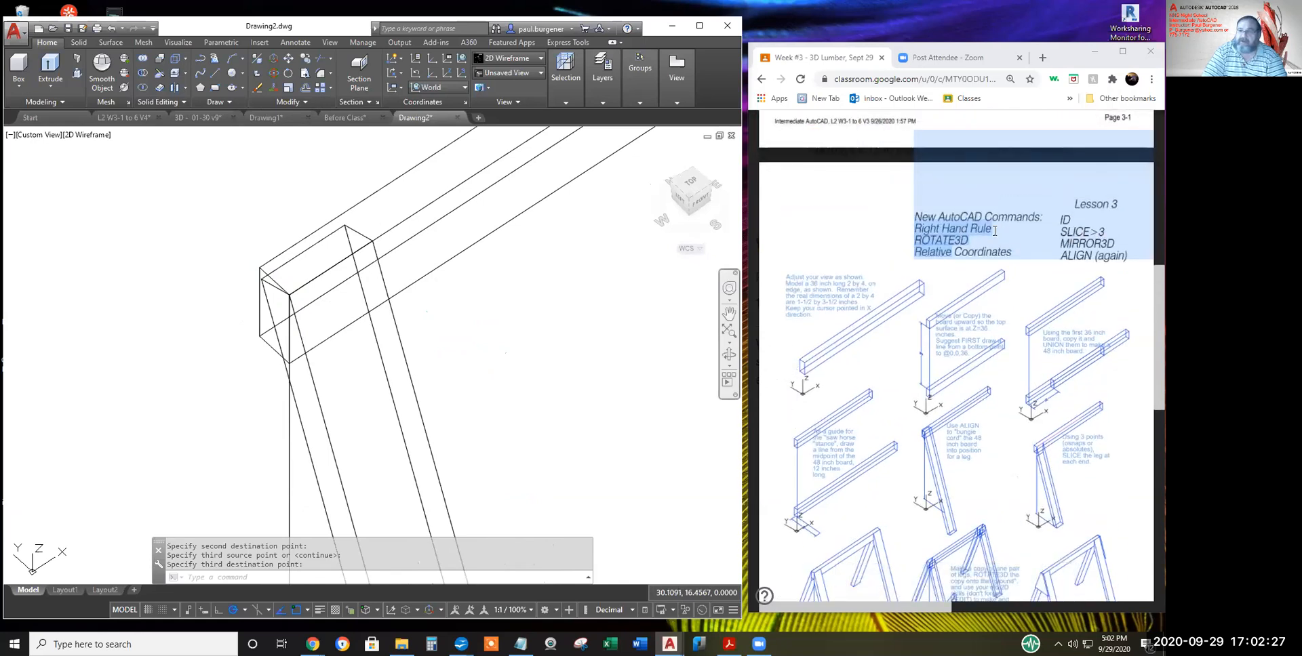
pyautogui.moveTo(1061, 232)
pyautogui.mouseDown()
pyautogui.moveTo(1112, 232)
pyautogui.moveTo(1062, 232)
pyautogui.moveTo(1106, 231)
pyautogui.moveTo(1074, 231)
pyautogui.mouseUp()
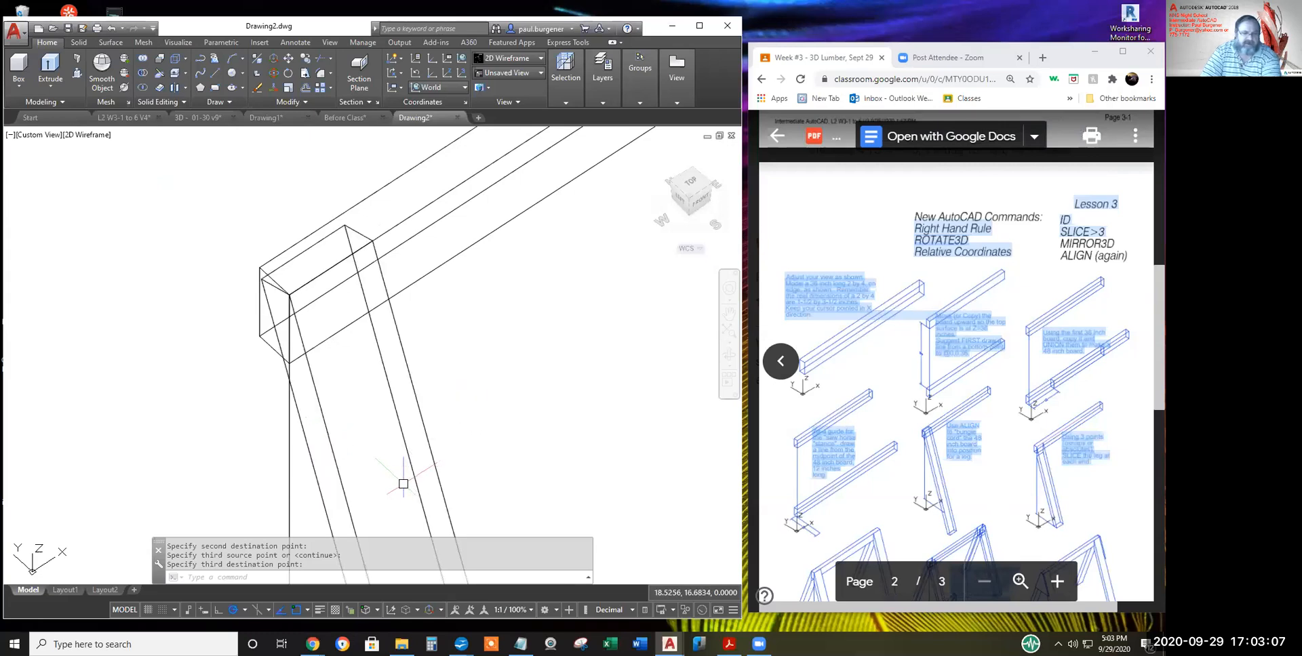
pyautogui.press('Return')
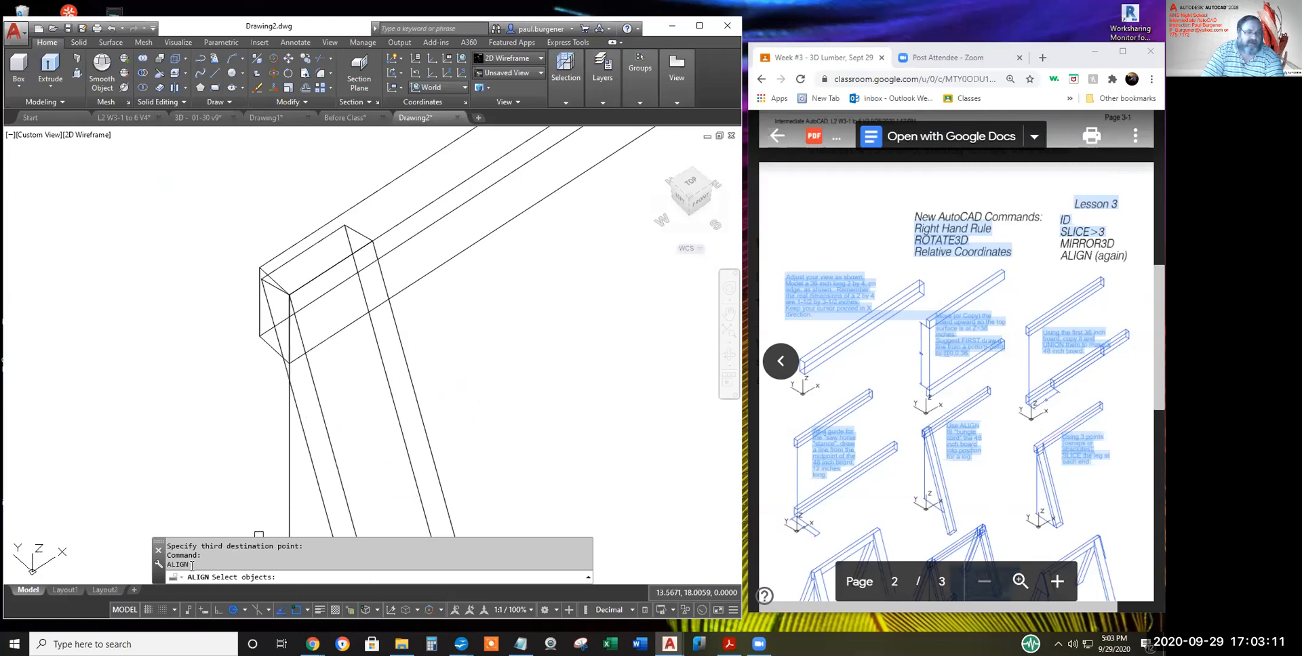
pyautogui.press('Escape')
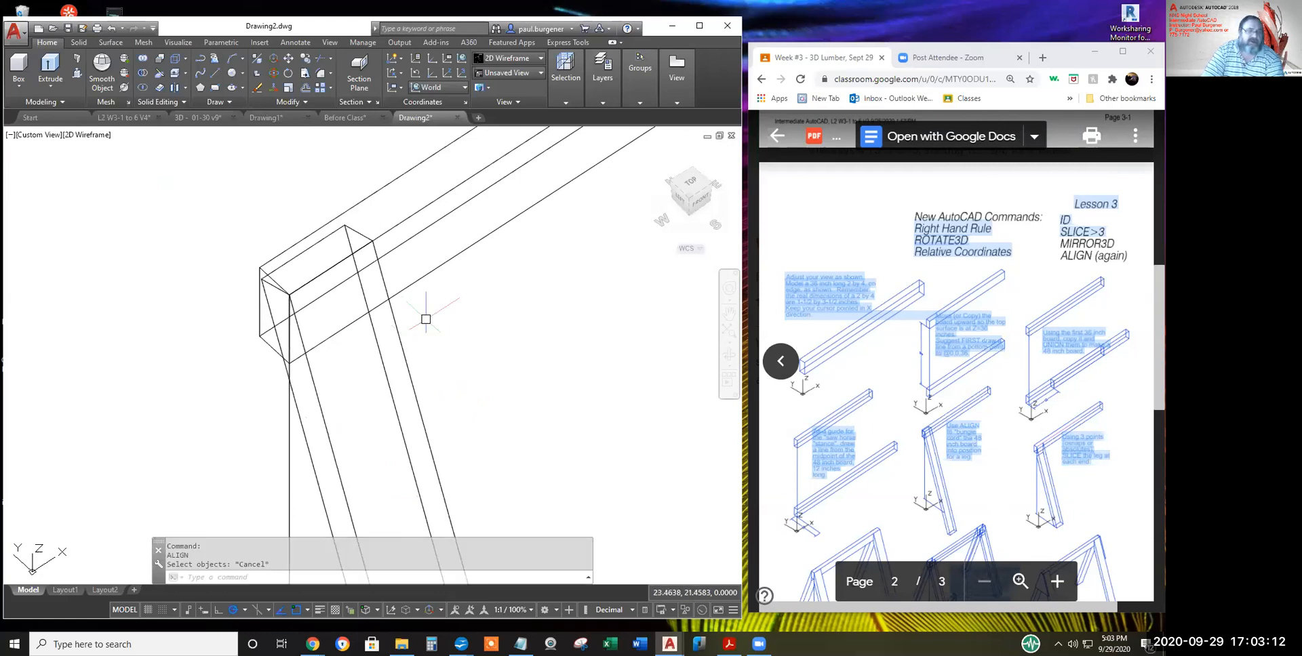
# - Slice the leg along a three-point plane on the upper board's outer side face, using its near corners and the leg's far top corner, keeping both sides
pyautogui.click(160, 71)
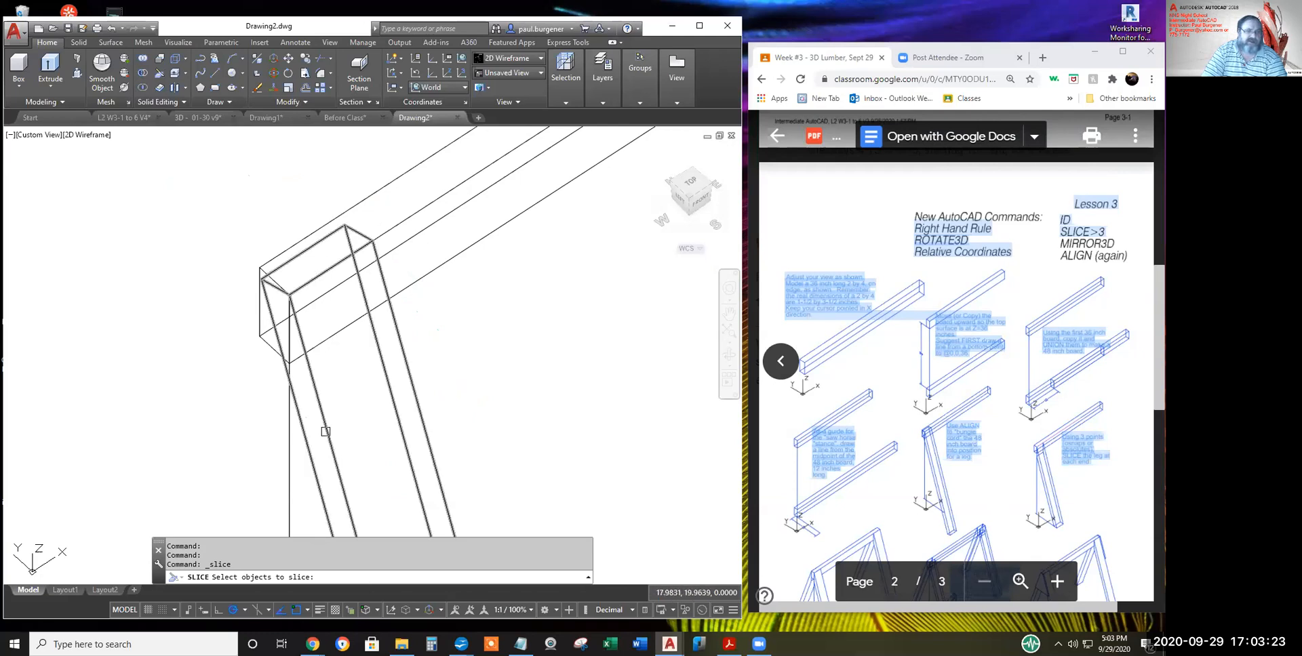
pyautogui.click(328, 432)
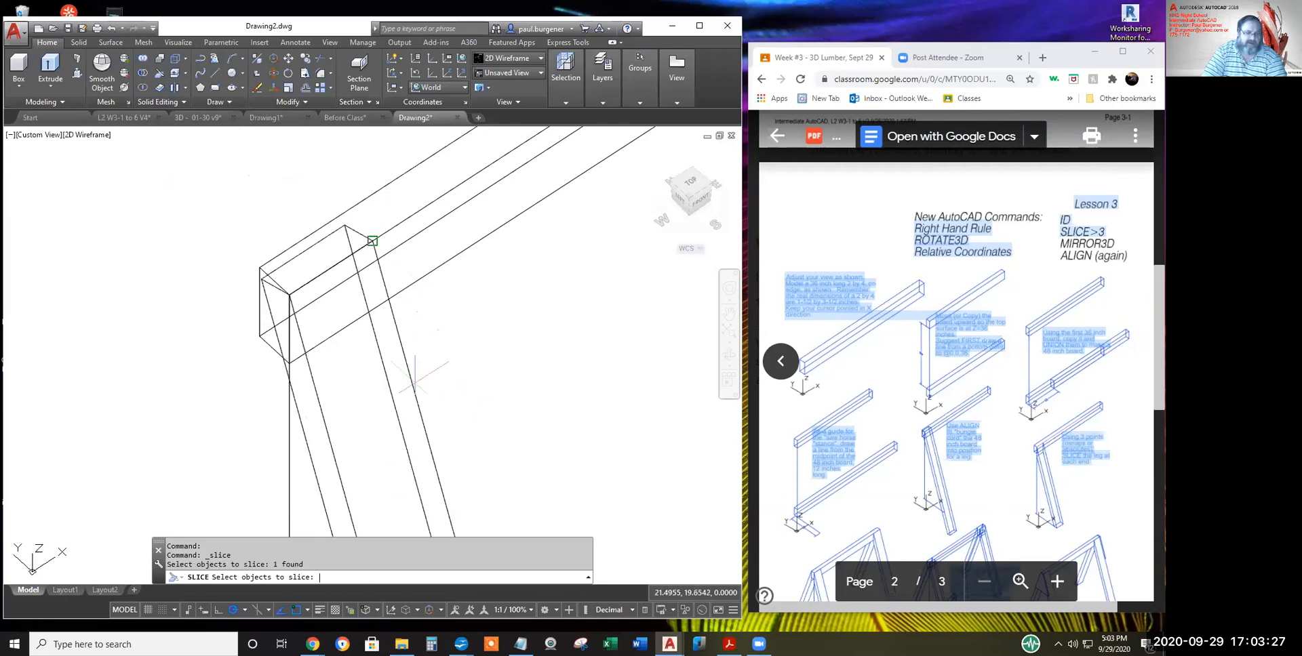
pyautogui.press('Return')
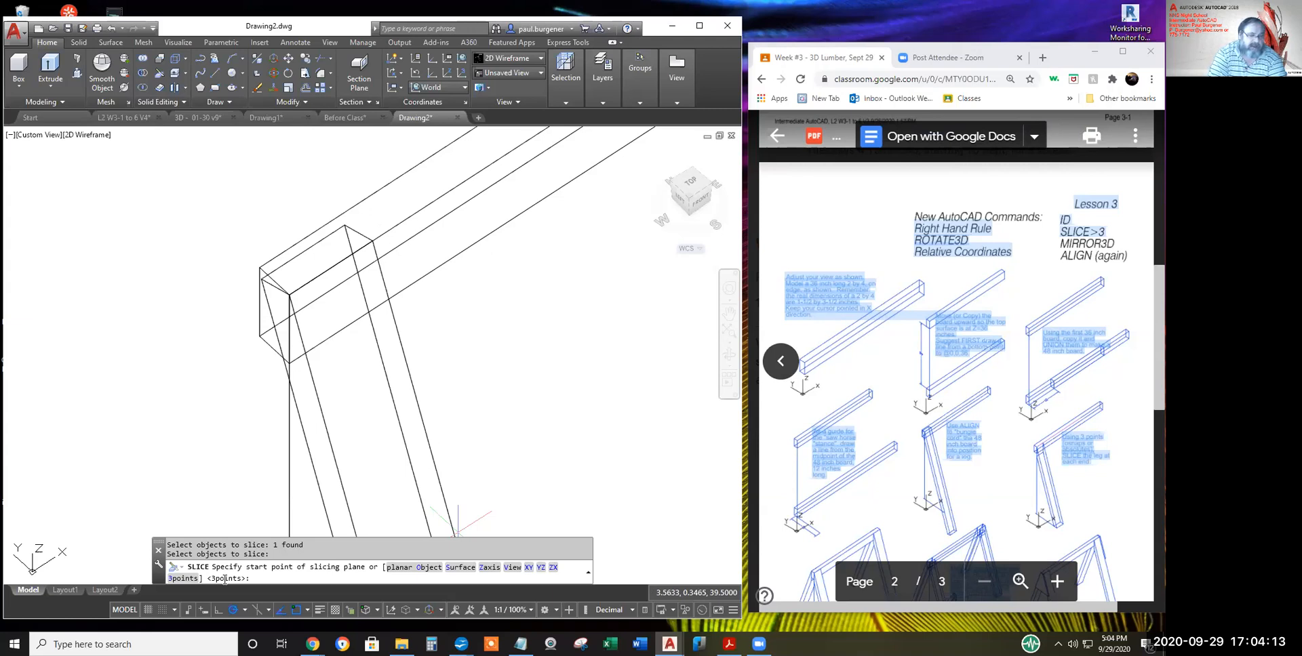
pyautogui.press('Return')
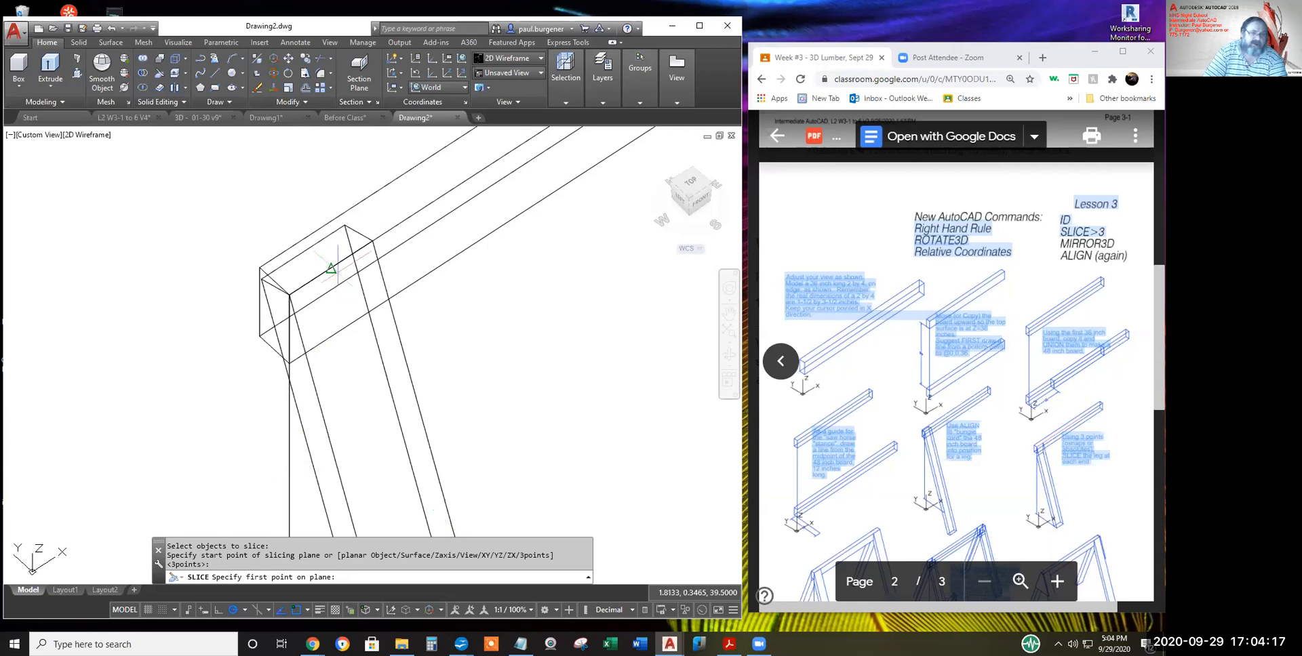
pyautogui.click(288, 364)
pyautogui.click(289, 294)
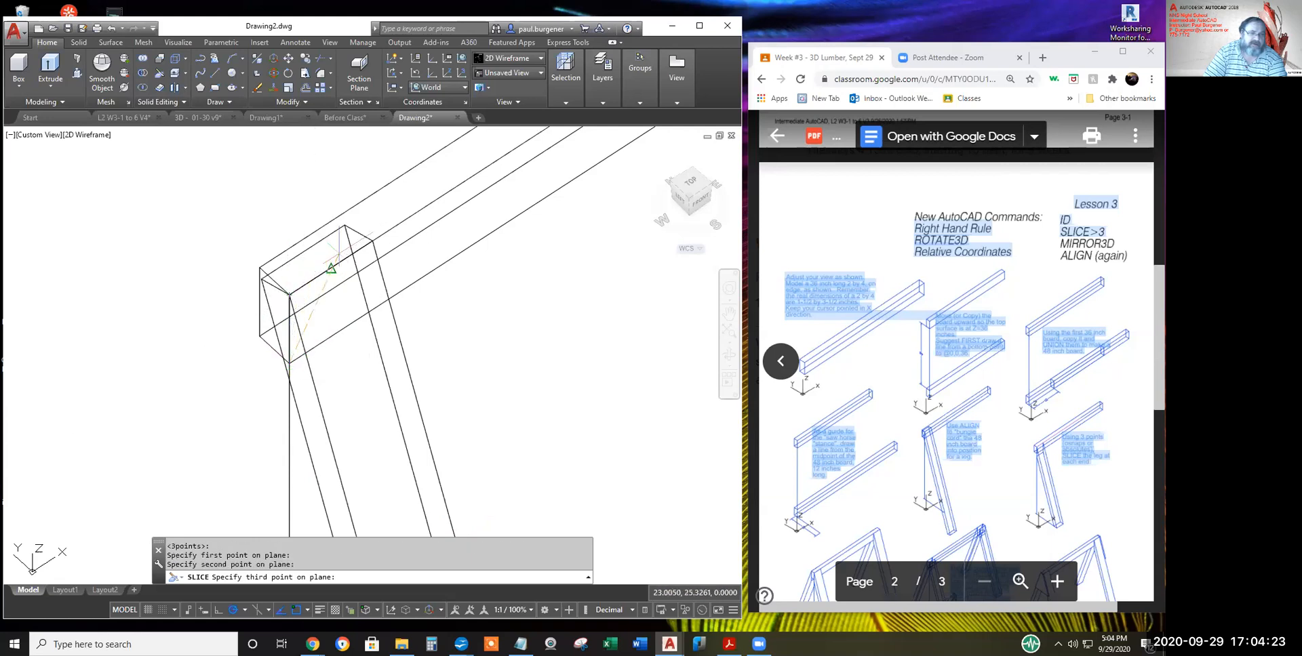
pyautogui.click(372, 241)
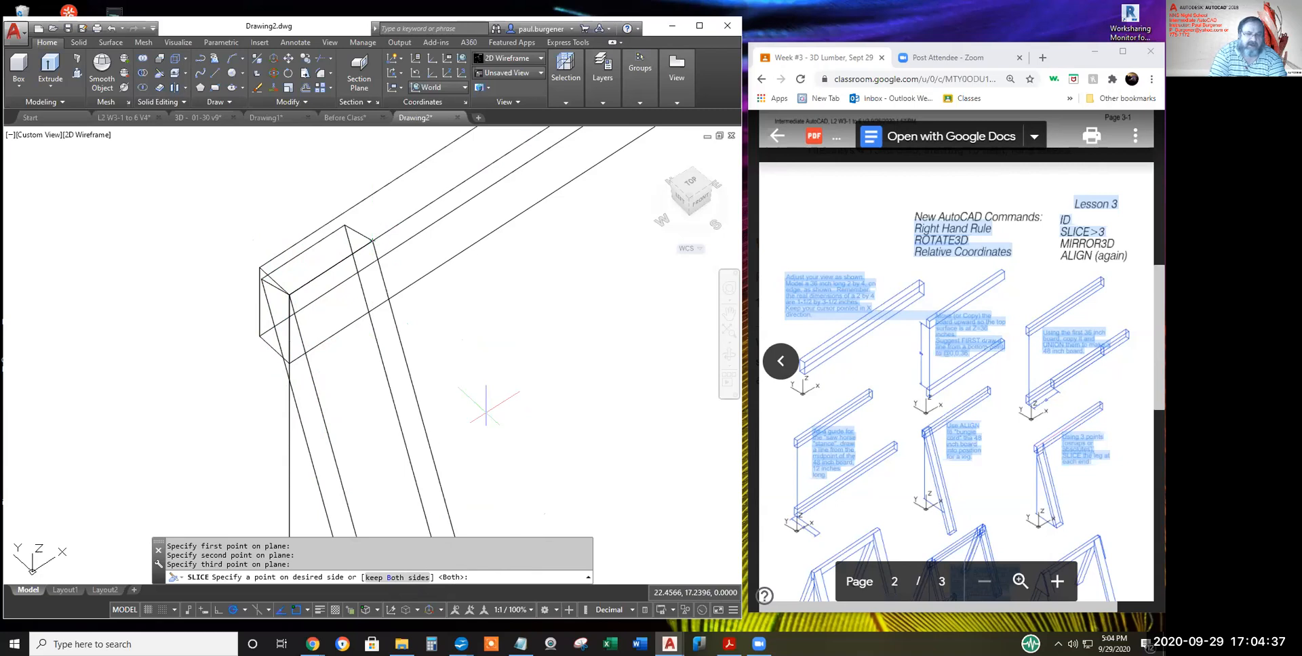
pyautogui.press('Return')
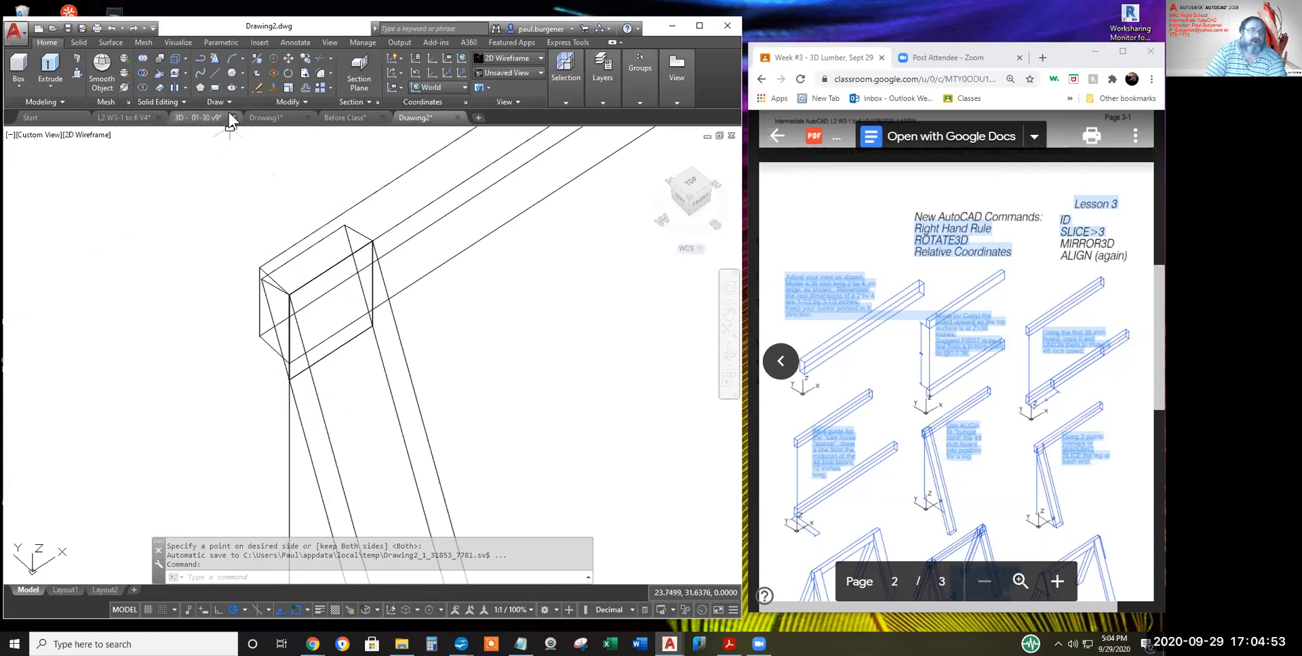
# - Erase the sliced-off top piece of the leg that overlaps the upper board
pyautogui.click(256, 86)
pyautogui.click(350, 227)
pyautogui.scroll(-3, 502, 279)
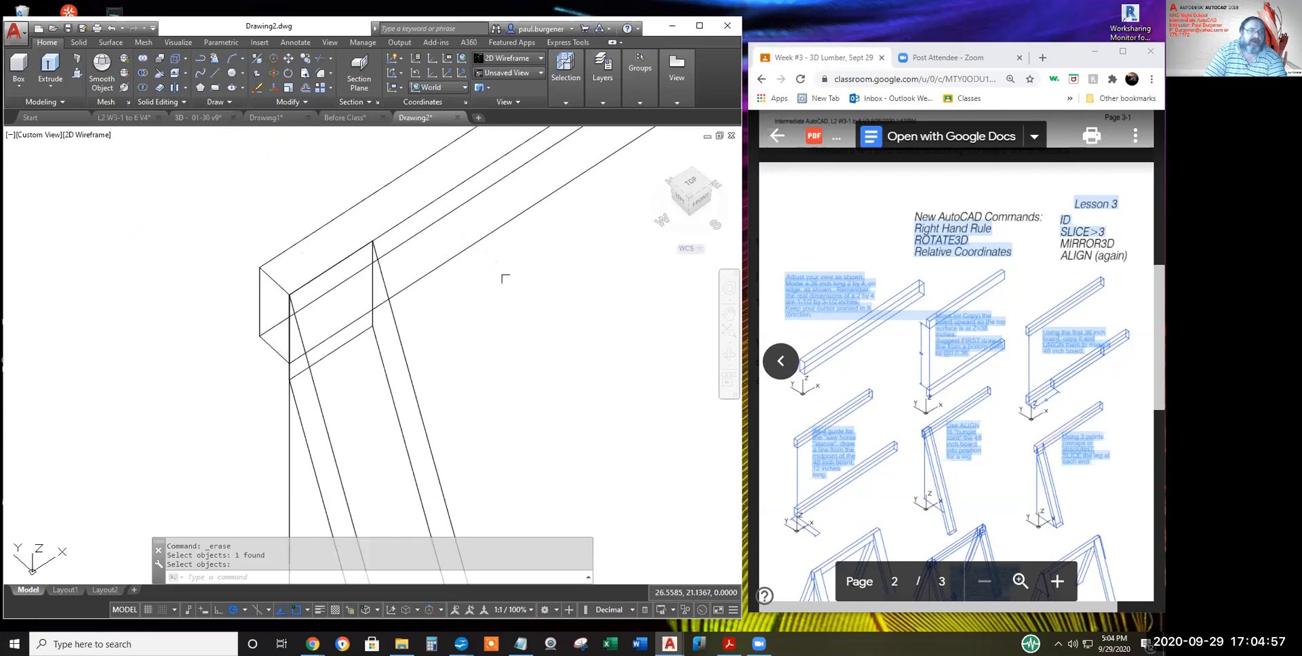
pyautogui.moveTo(574, 337); pyautogui.dragTo(472, 255, button='middle')
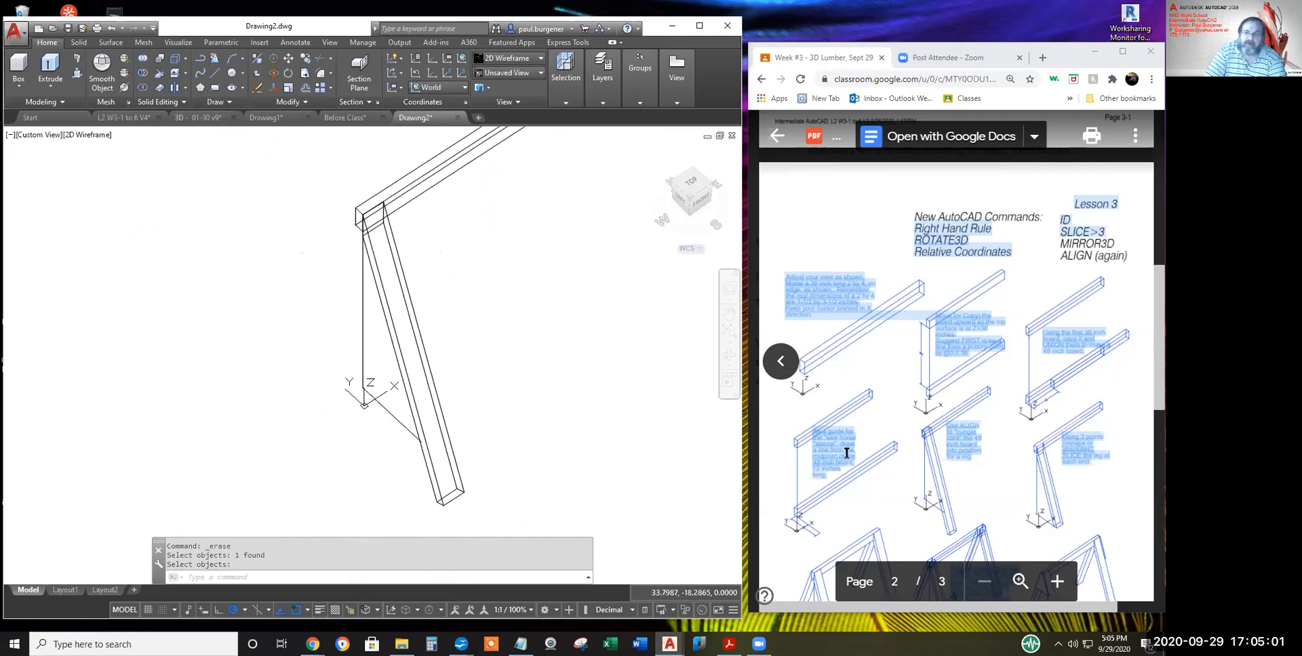
# - Slice the leg's lower end parallel to the XY plane through the midpoint of the guide line's ground segment, keeping both sides
pyautogui.scroll(-1, 1016, 497)
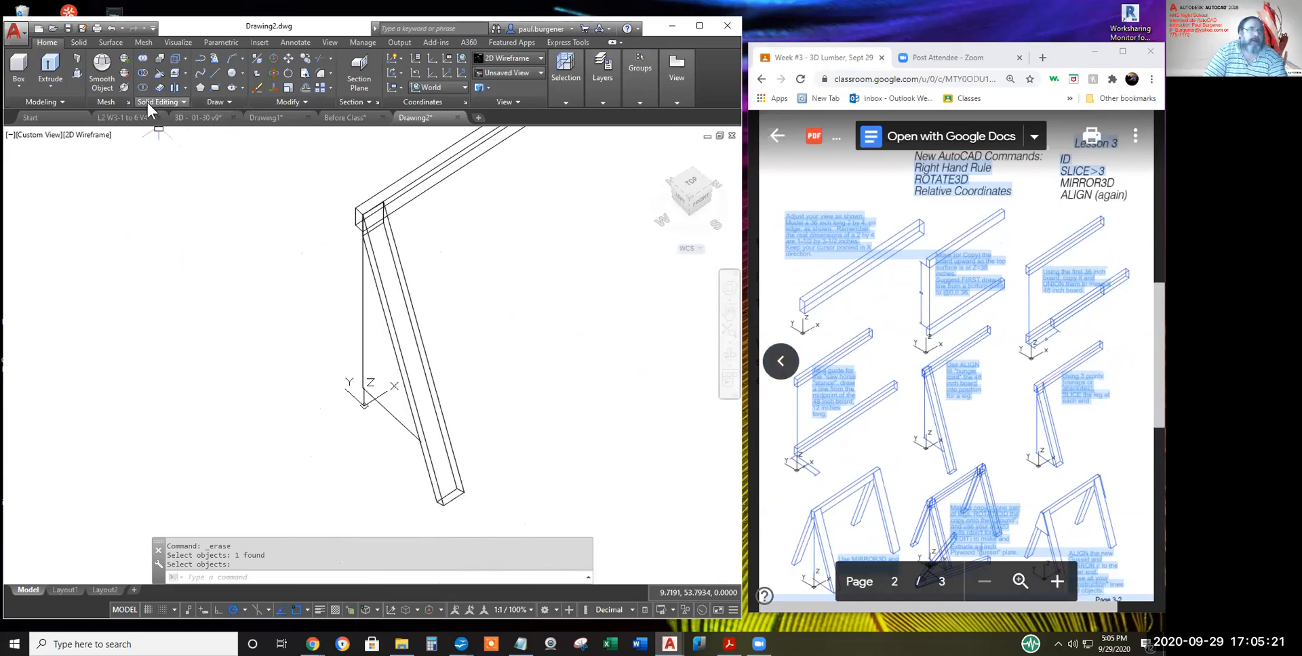
pyautogui.click(158, 70)
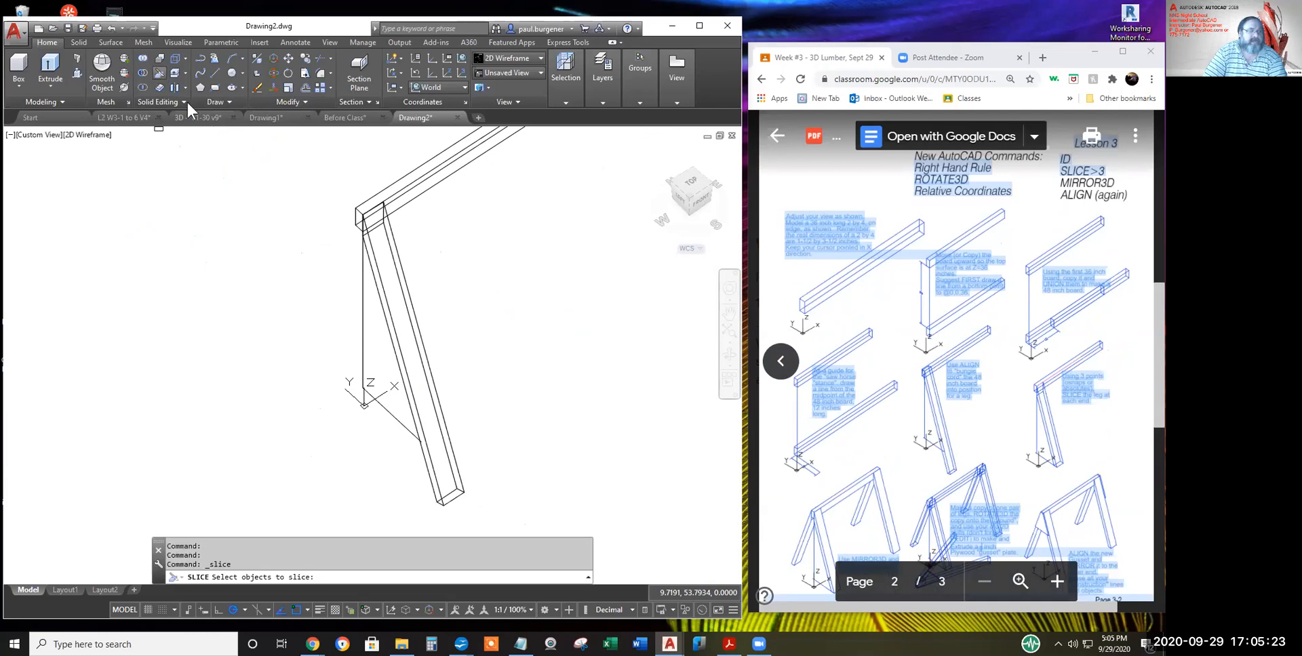
pyautogui.click(401, 275)
pyautogui.press('Return')
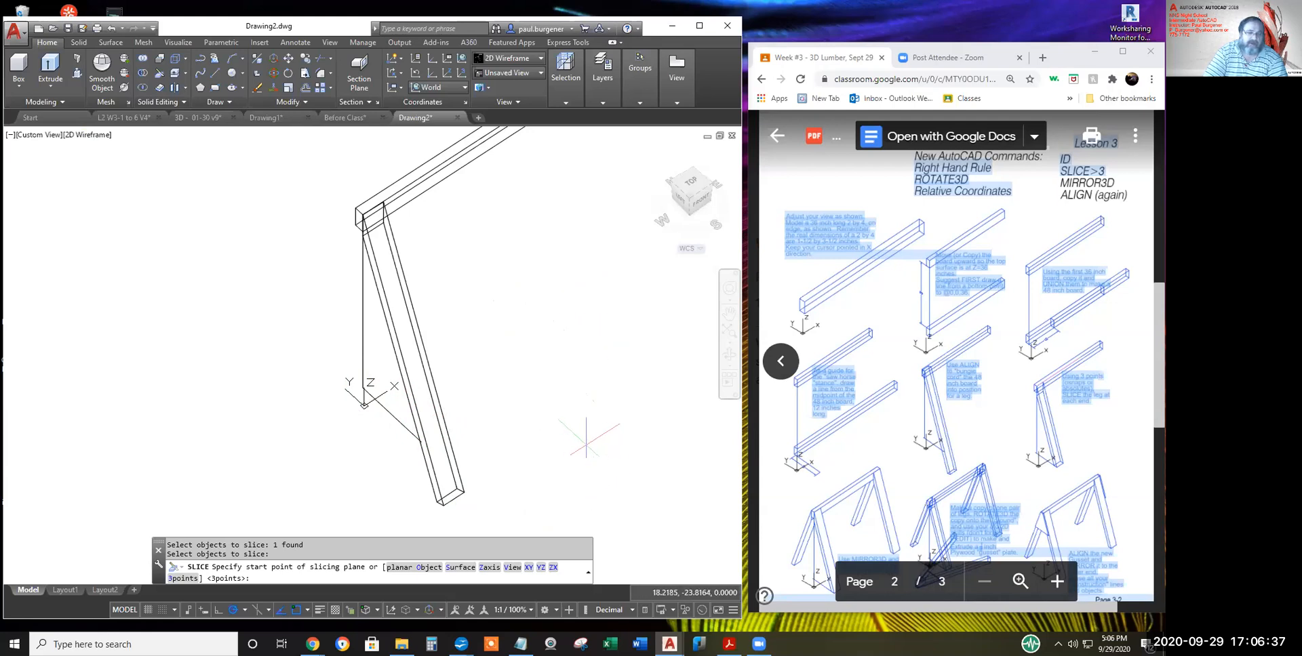
pyautogui.click(529, 567)
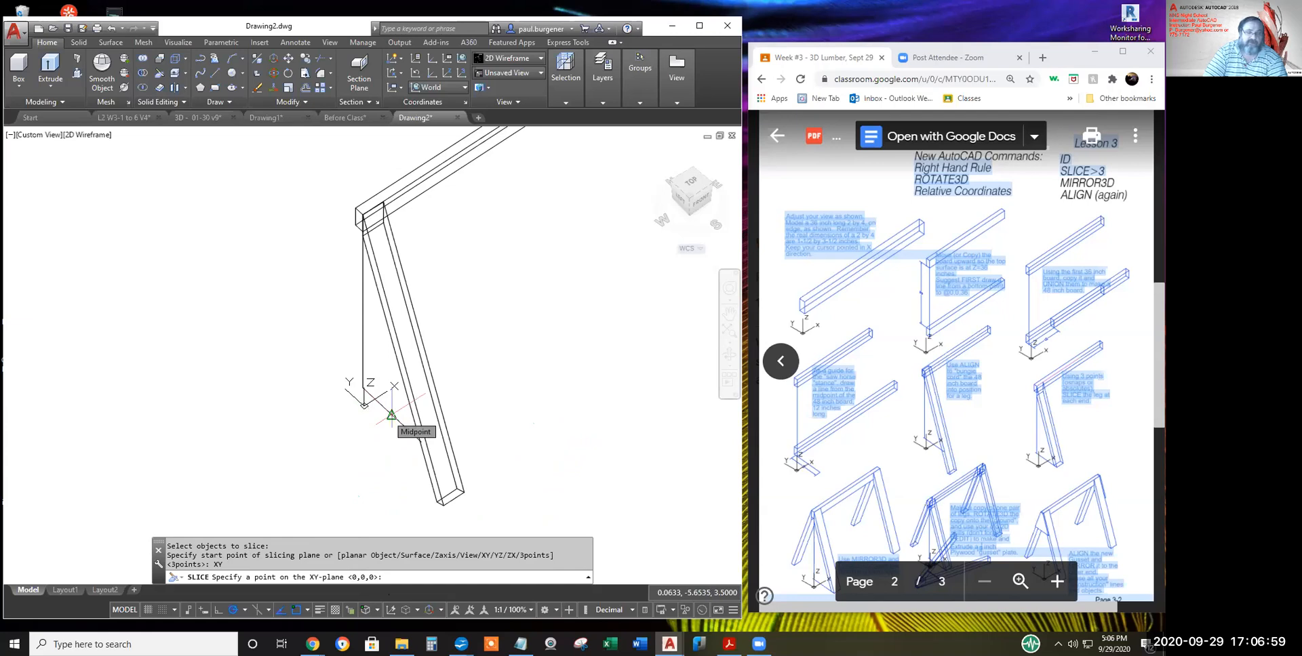
pyautogui.click(391, 414)
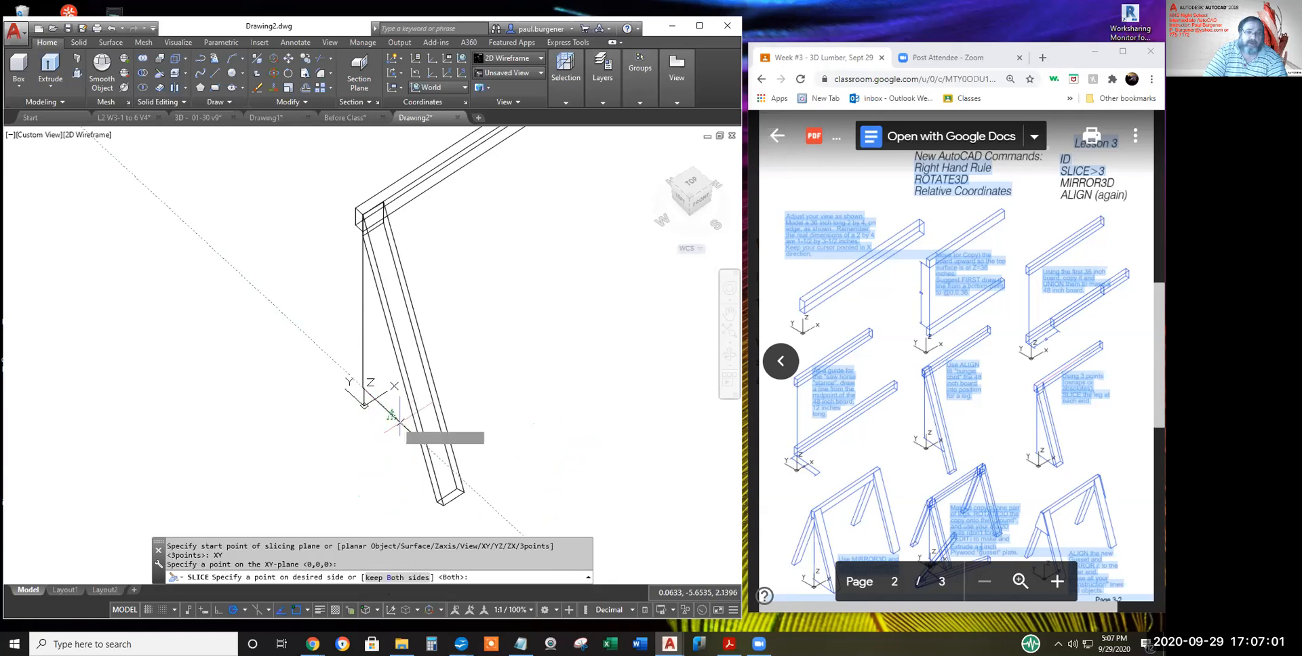
pyautogui.press('Return')
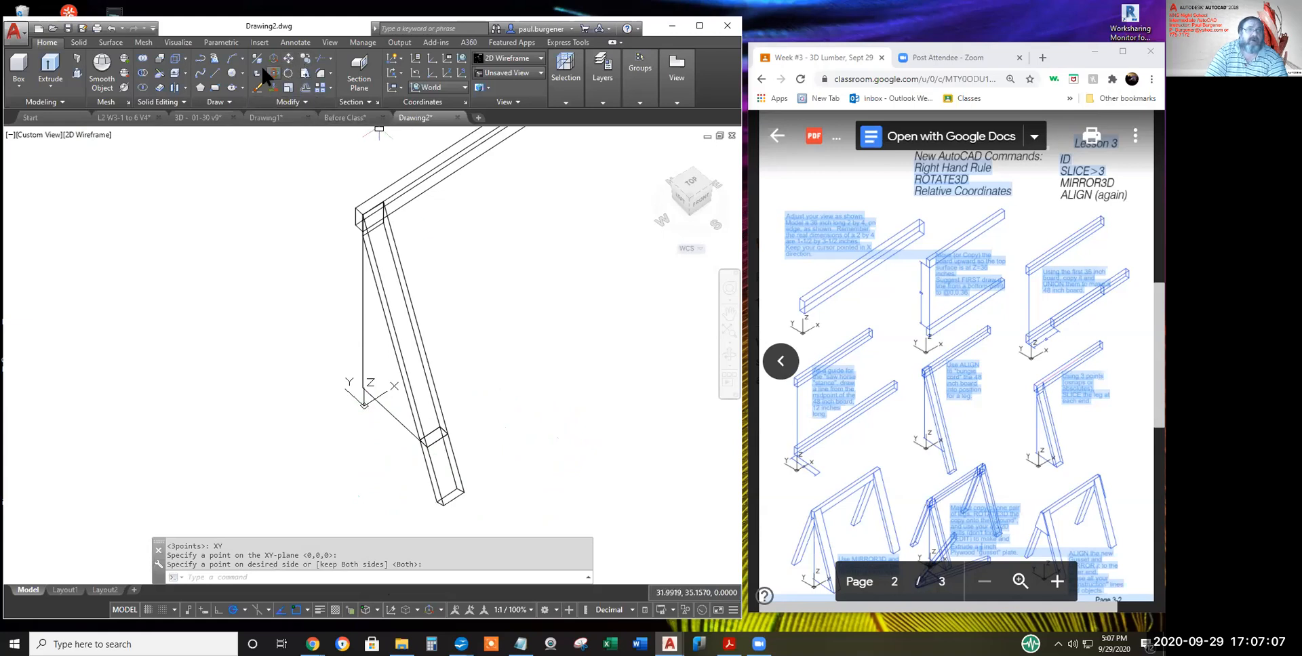
# - Erase the leg's offcut below the ground-level slice
pyautogui.click(257, 89)
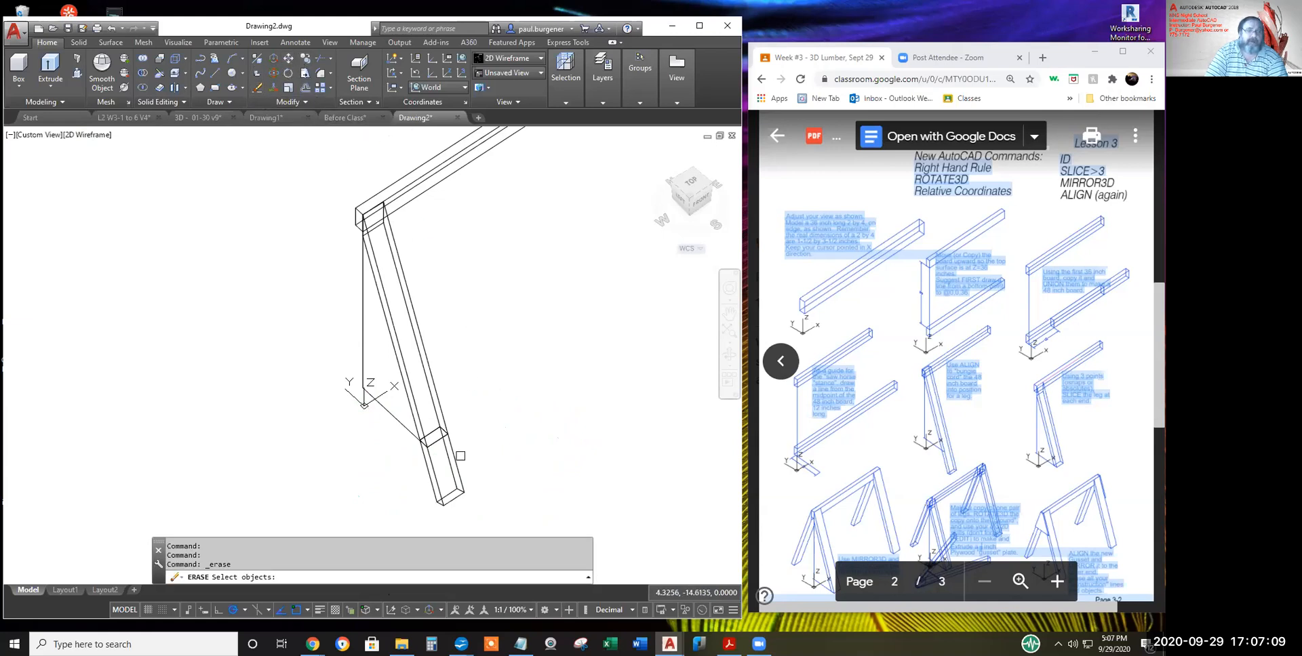
pyautogui.click(458, 456)
pyautogui.press('Return')
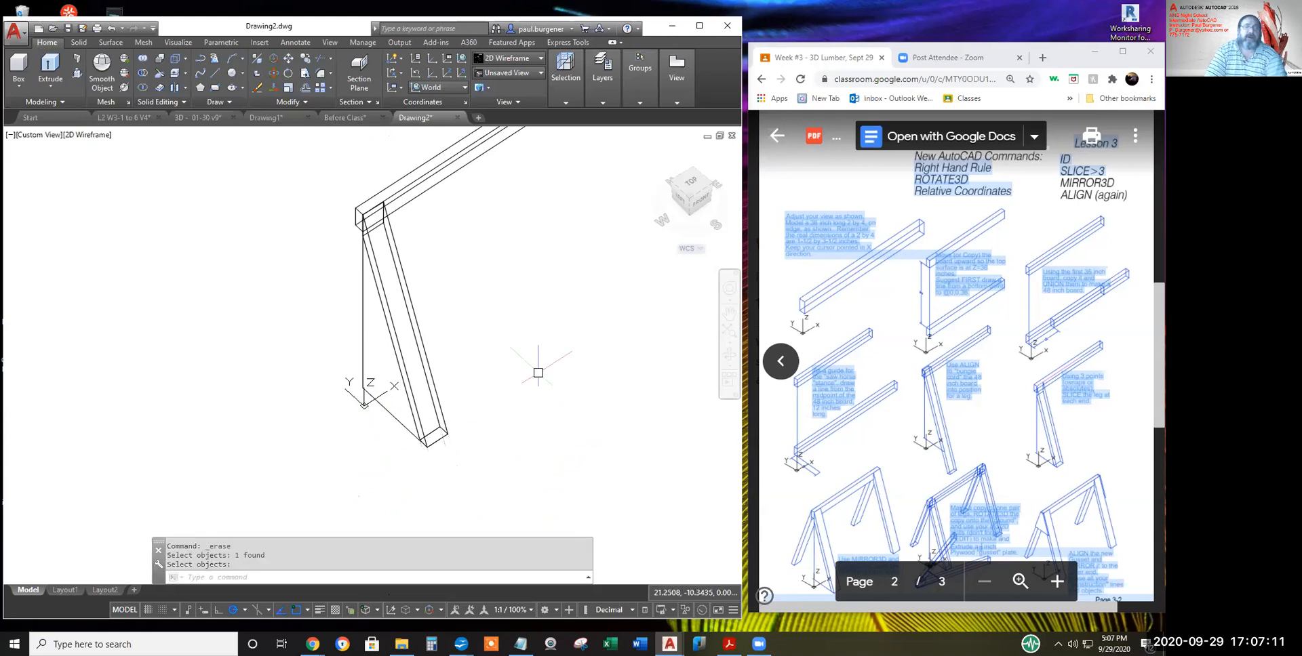
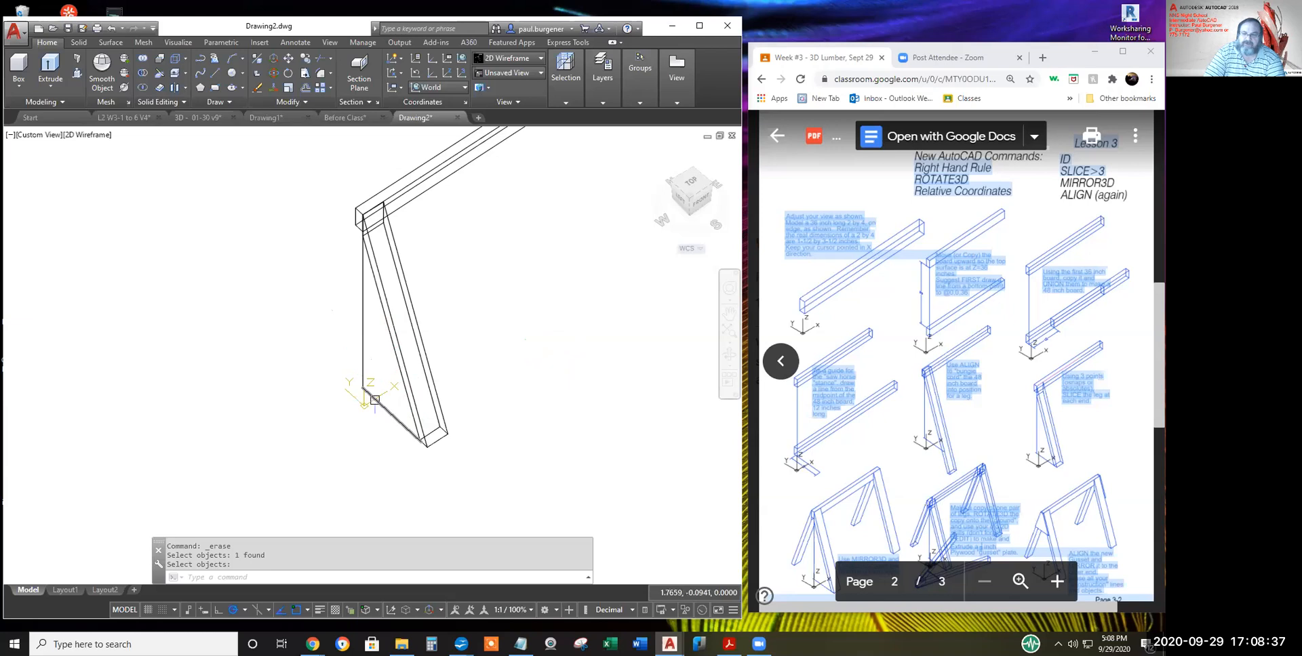
# - Read the handout's remaining MIRROR3D and gusset stages, and examine the upper board's near end where the sliced leg meets it
pyautogui.click(889, 451)
pyautogui.scroll(-2, 889, 447)
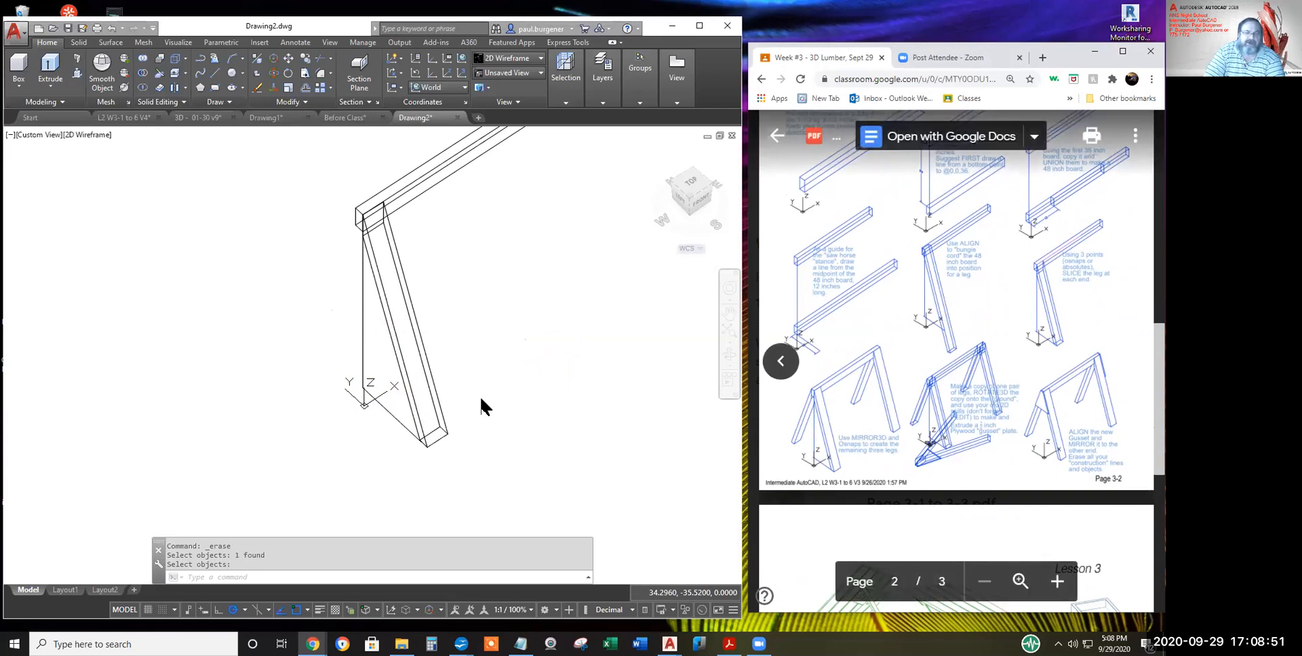
pyautogui.click(488, 352)
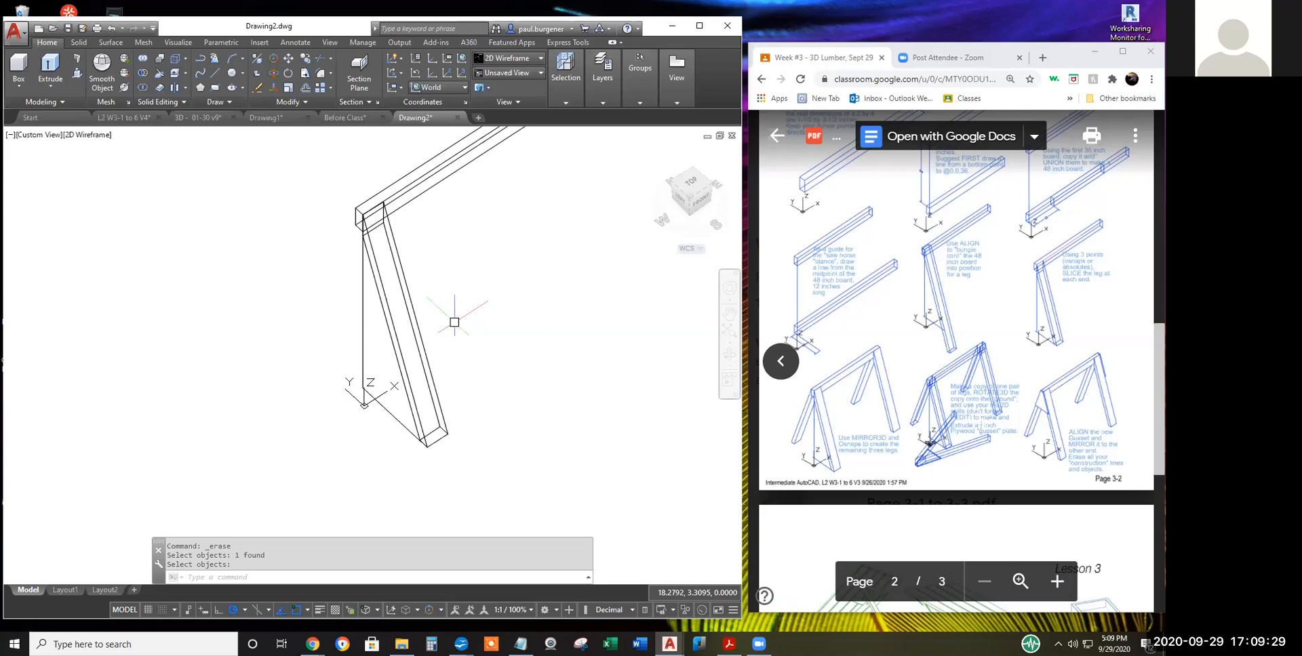
pyautogui.scroll(5, 337, 210)
pyautogui.scroll(2, 337, 210)
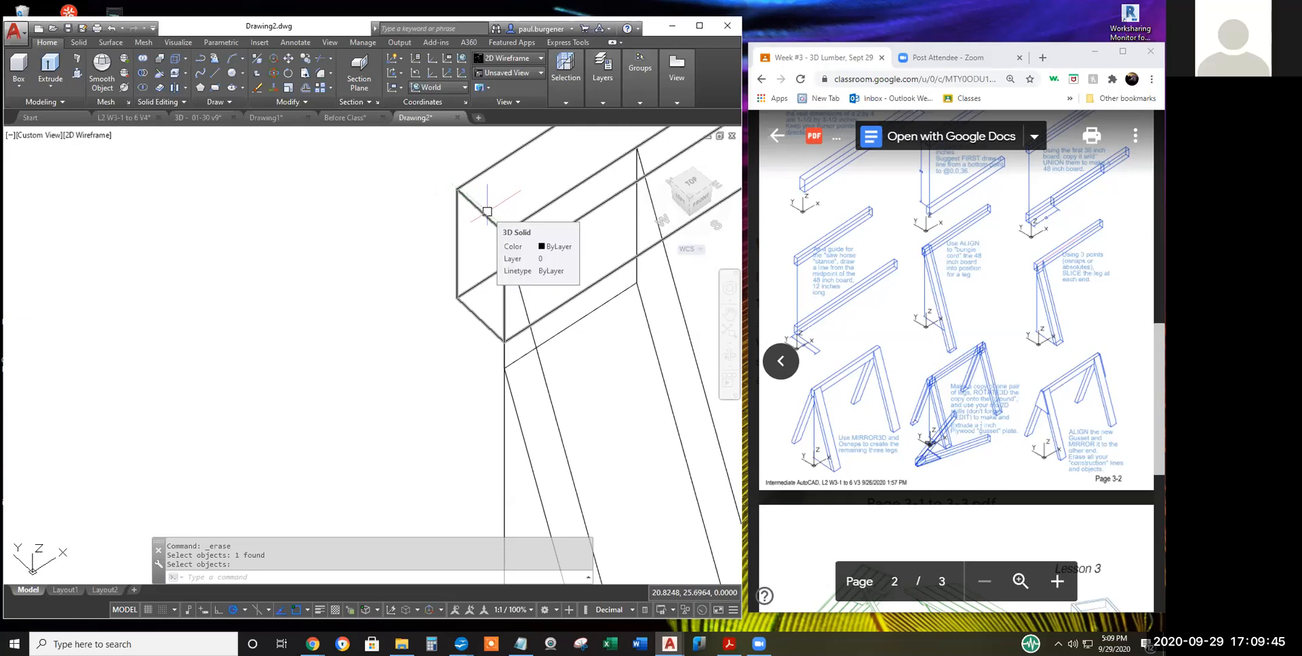
# - Mirror the slanted leg in 3D about the ZX plane through the midpoint of the beam's end edge, keeping the original
pyautogui.scroll(-3, 486, 212)
pyautogui.moveTo(490, 250); pyautogui.dragTo(384, 249, button='middle')
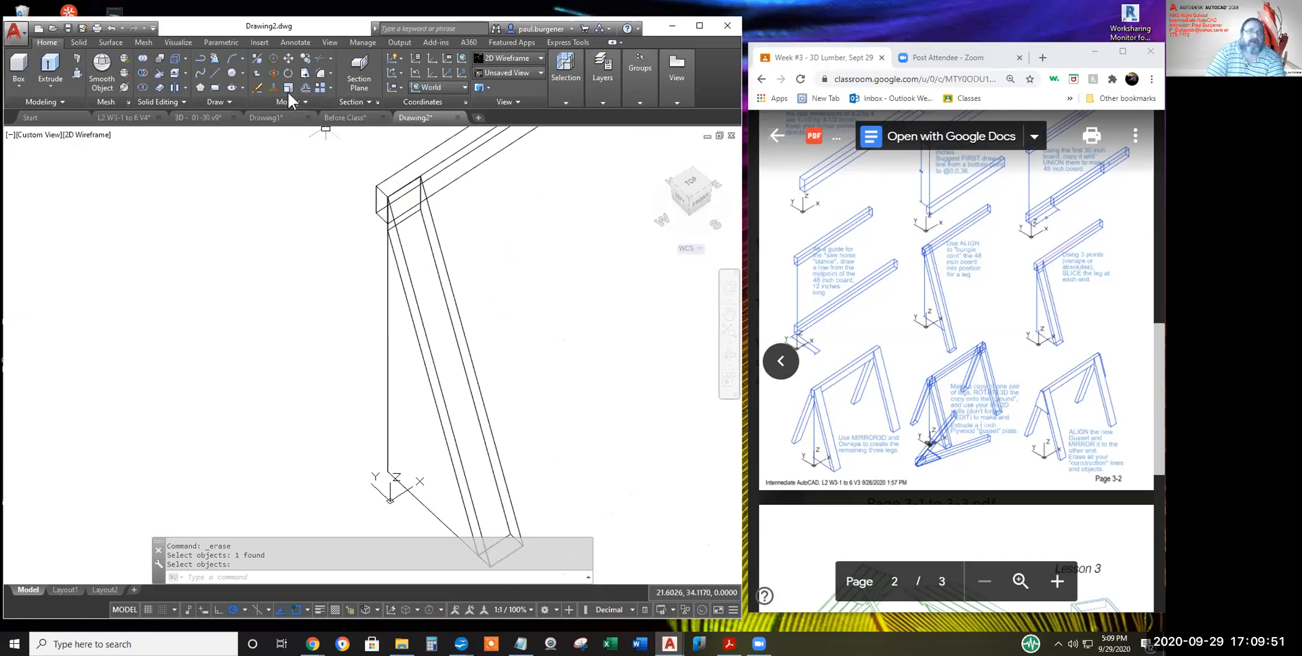
pyautogui.click(258, 60)
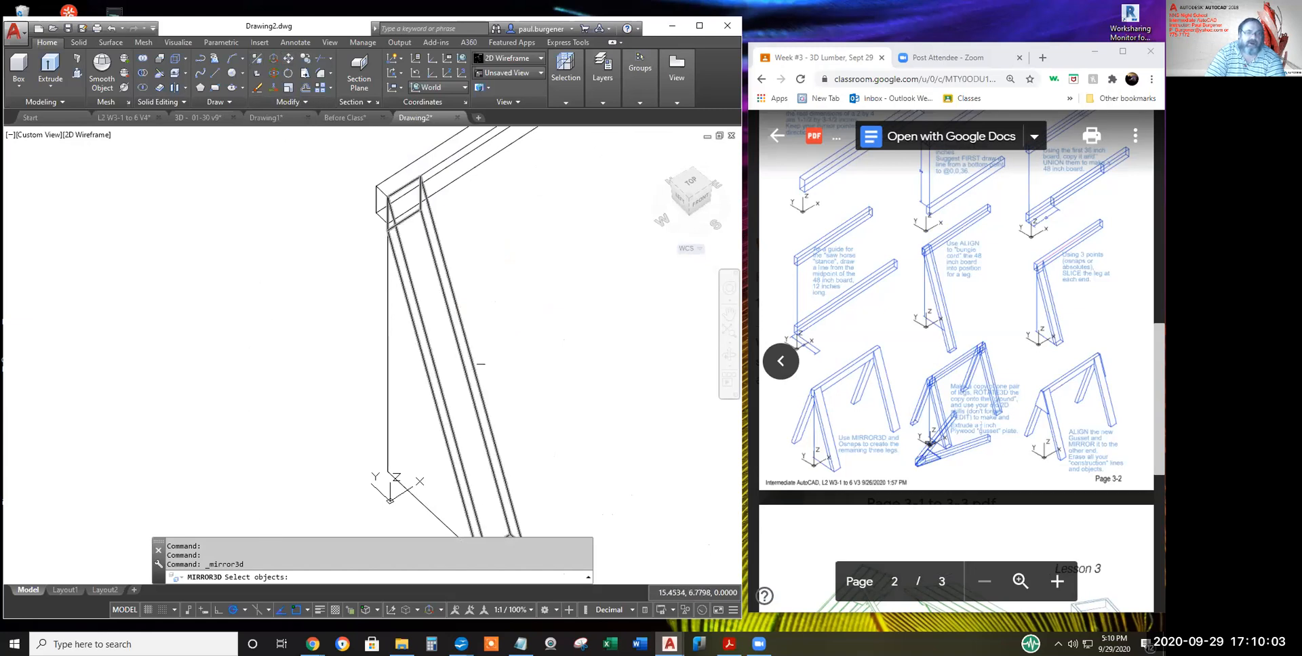
pyautogui.click(474, 363)
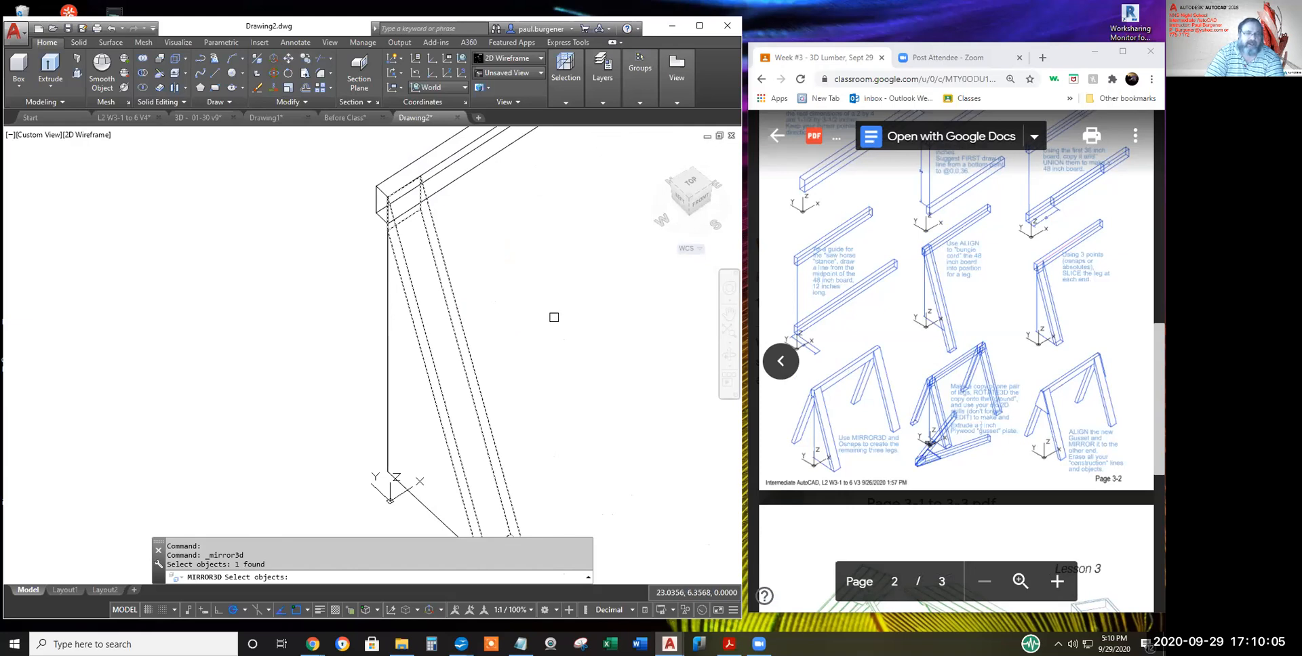
pyautogui.press('Return')
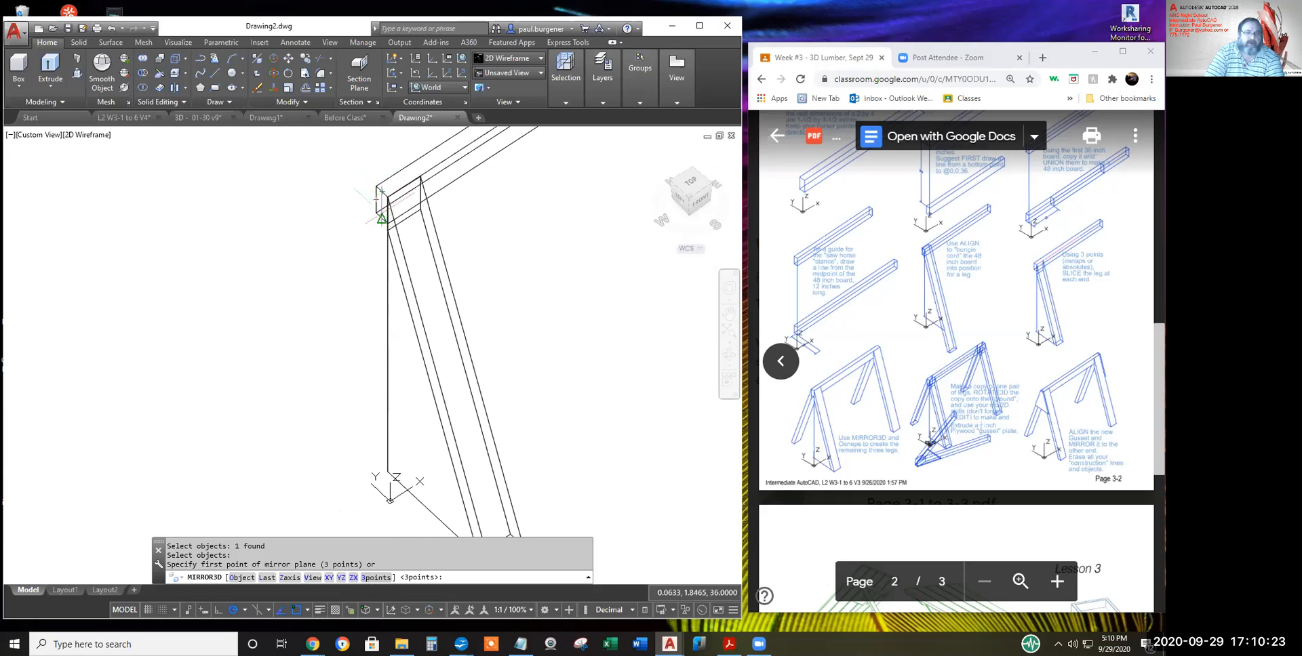
pyautogui.moveTo(572, 215); pyautogui.dragTo(156, 637, button='middle')
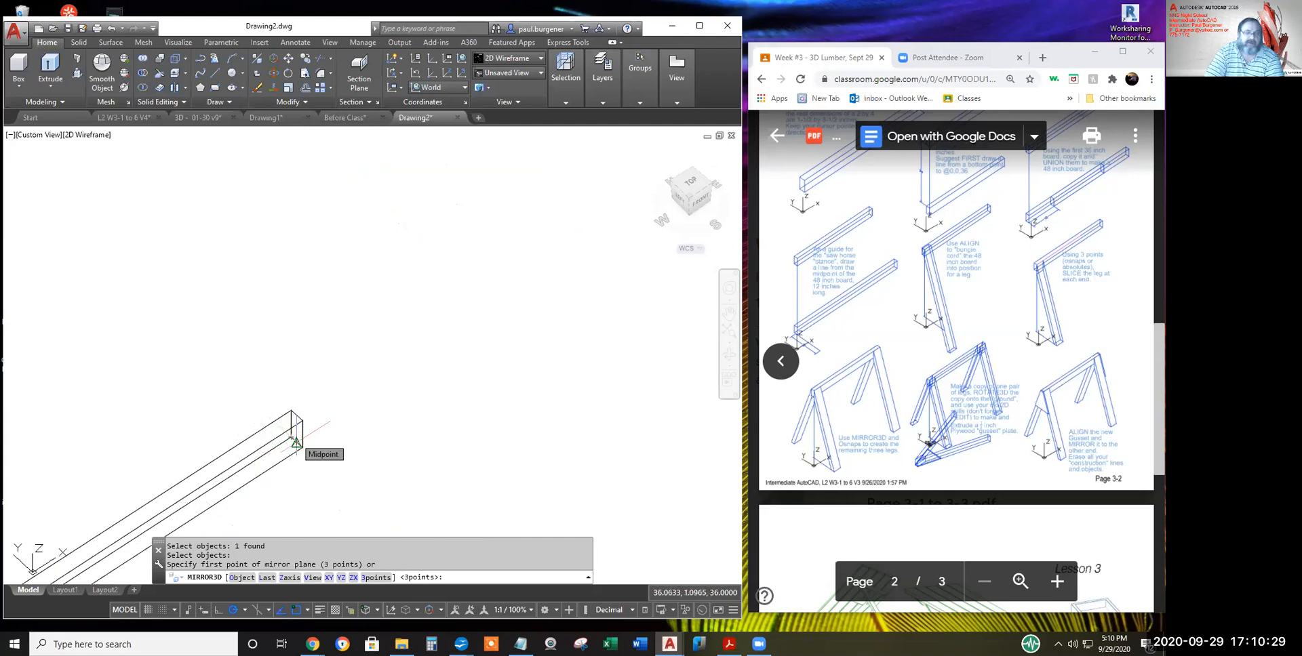
pyautogui.moveTo(297, 442); pyautogui.dragTo(349, 442, button='middle')
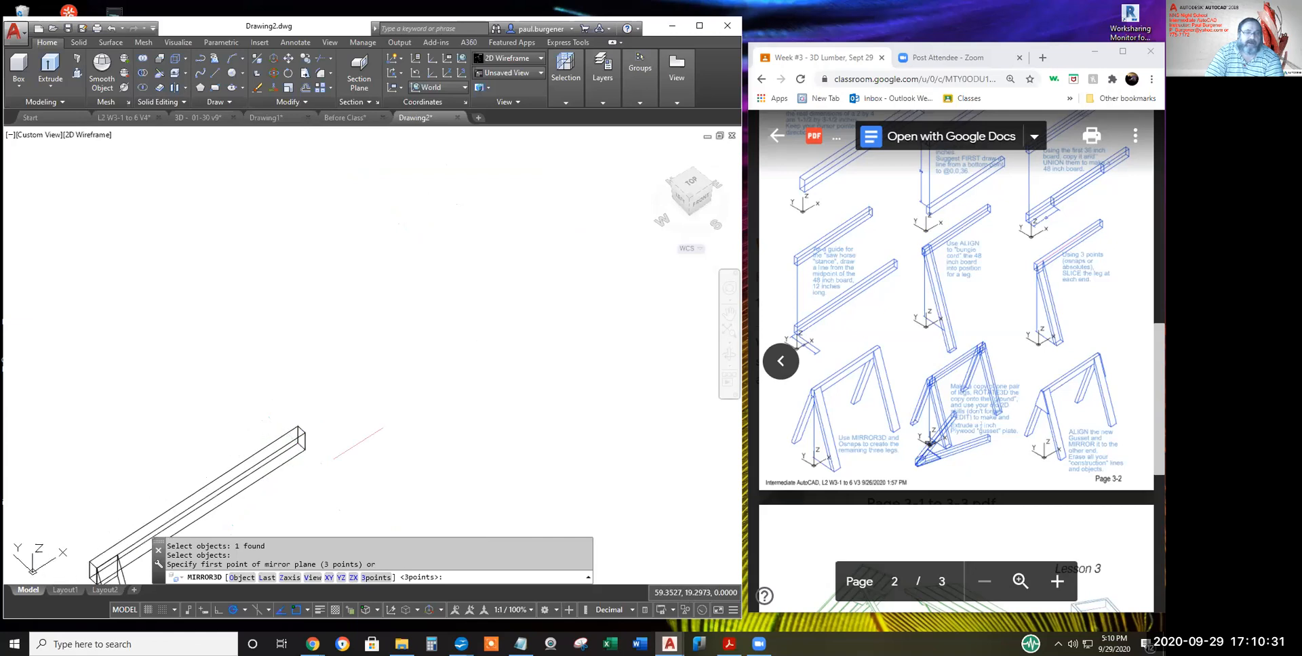
pyautogui.moveTo(281, 499); pyautogui.dragTo(475, 257, button='middle')
pyautogui.moveTo(403, 425); pyautogui.dragTo(427, 360, button='middle')
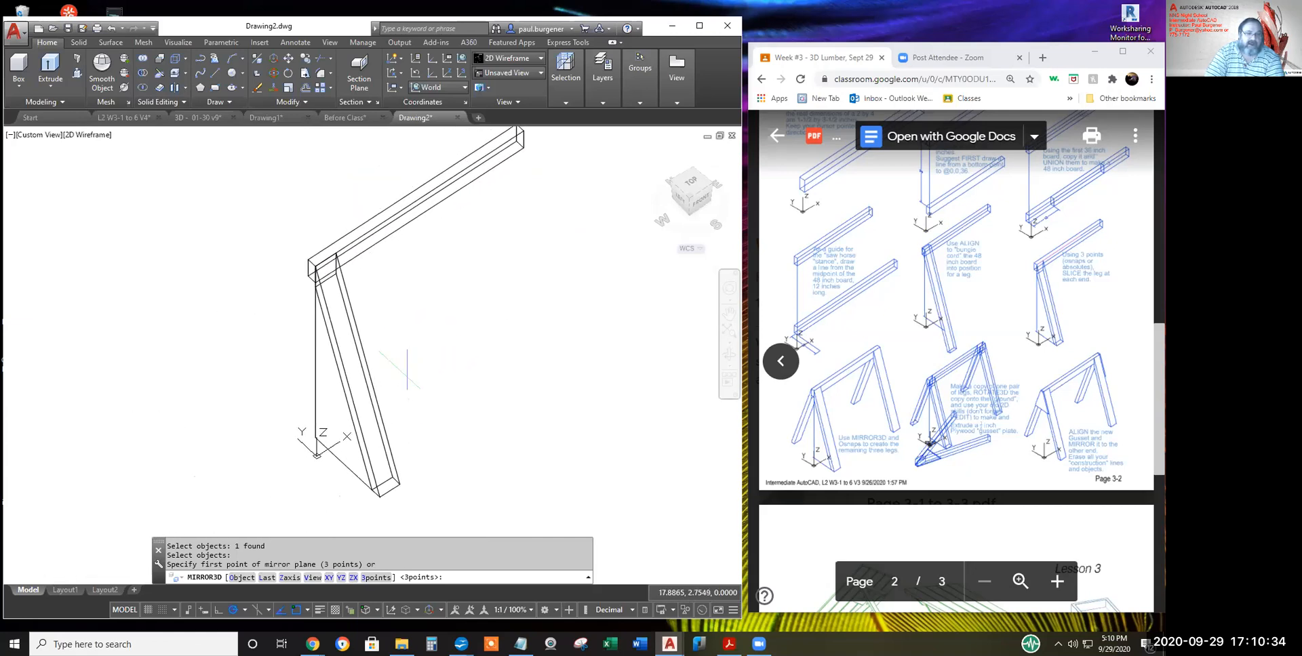
pyautogui.click(353, 578)
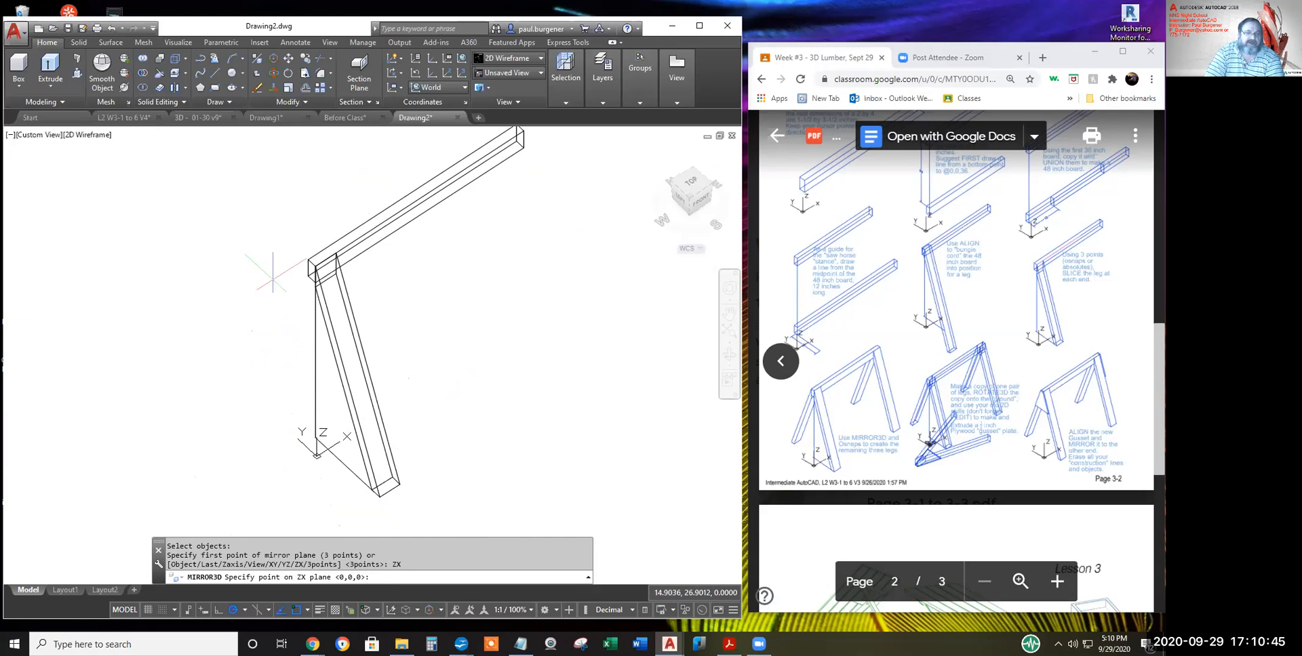
pyautogui.scroll(3, 267, 278)
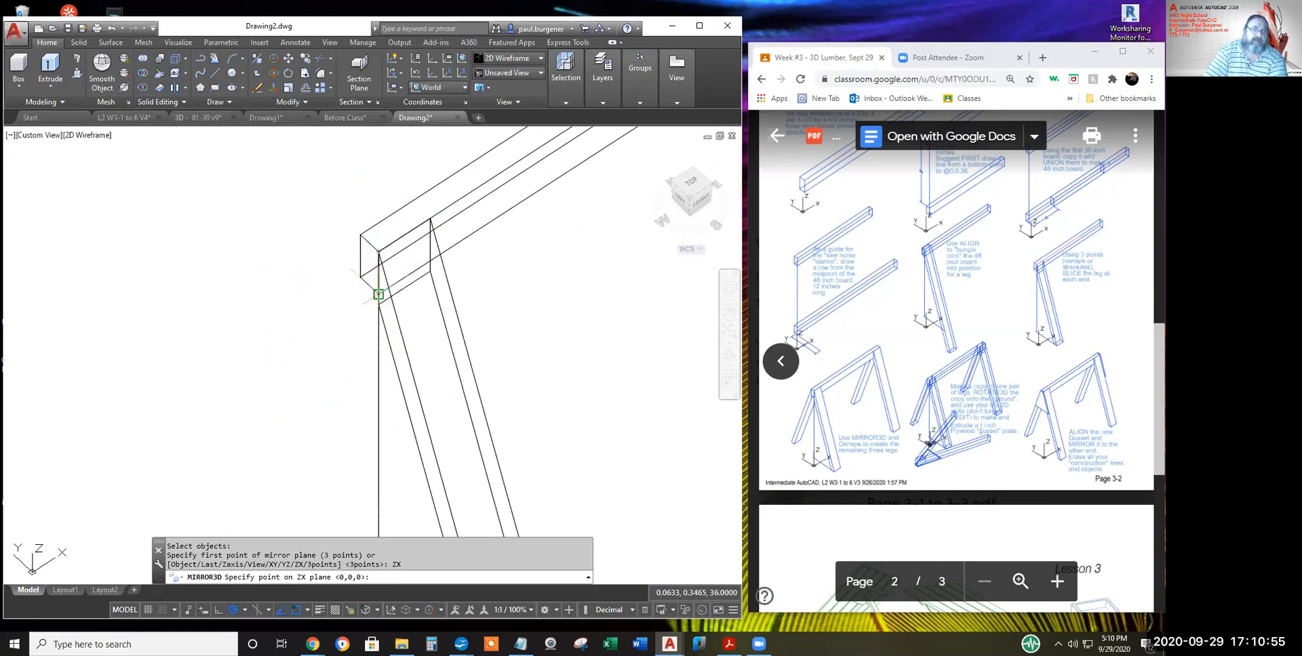
pyautogui.click(369, 242)
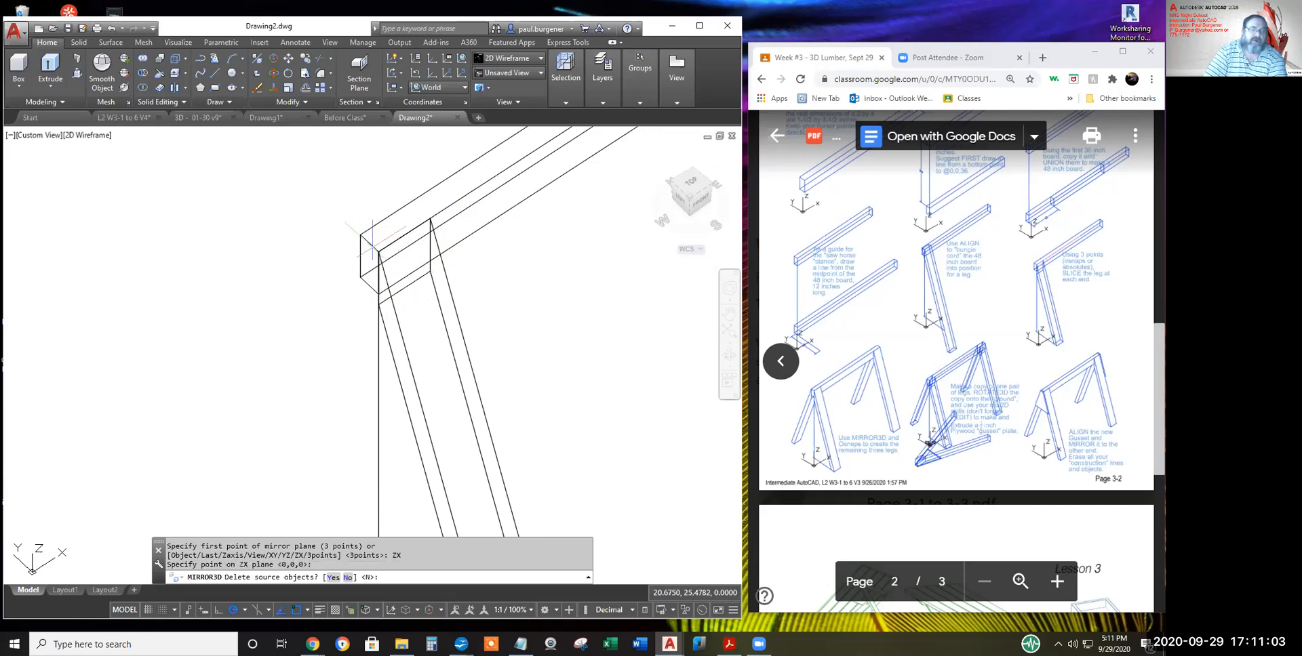
pyautogui.scroll(-2, 379, 303)
pyautogui.scroll(-3, 379, 303)
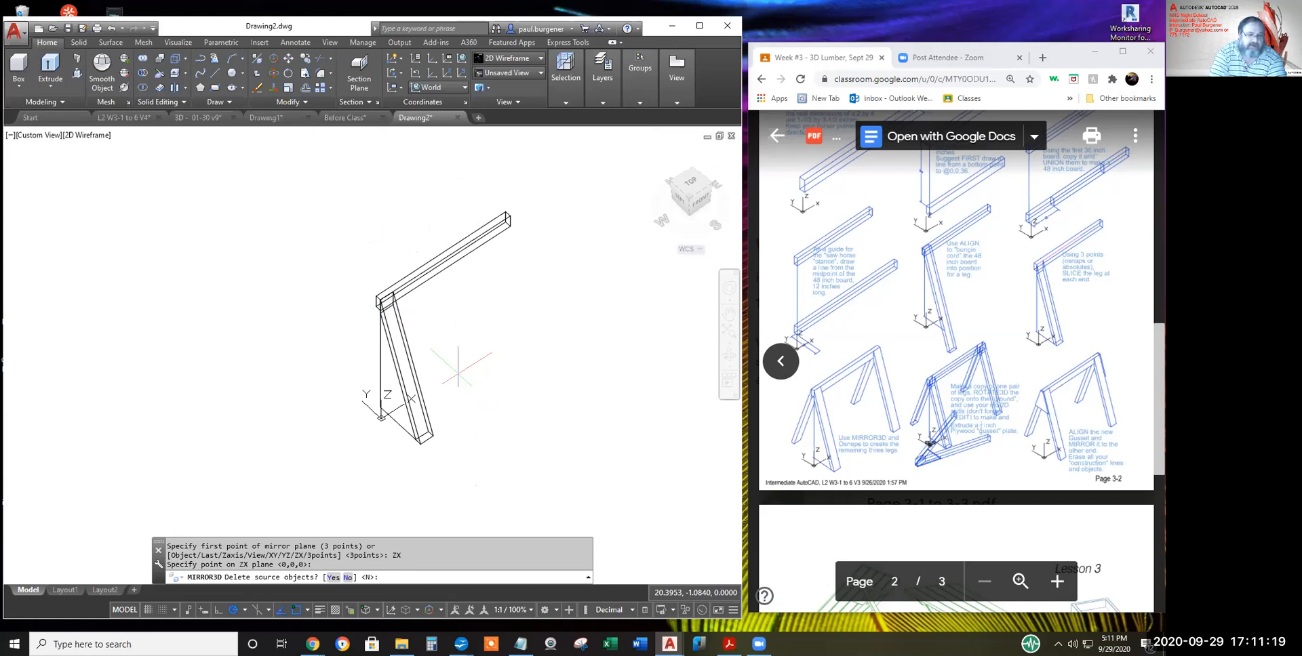
pyautogui.press('Return')
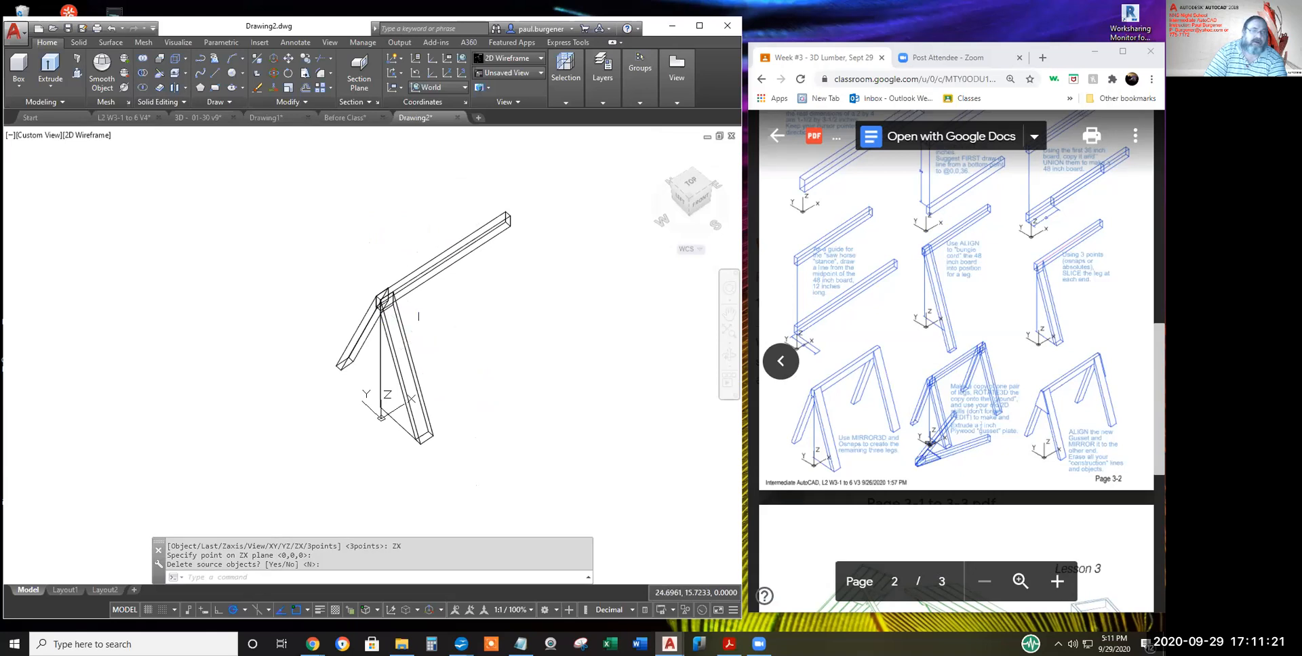
# - Show the model in the Conceptual visual style and orbit it to inspect the joint between the two legs and the beam
pyautogui.scroll(5, 407, 305)
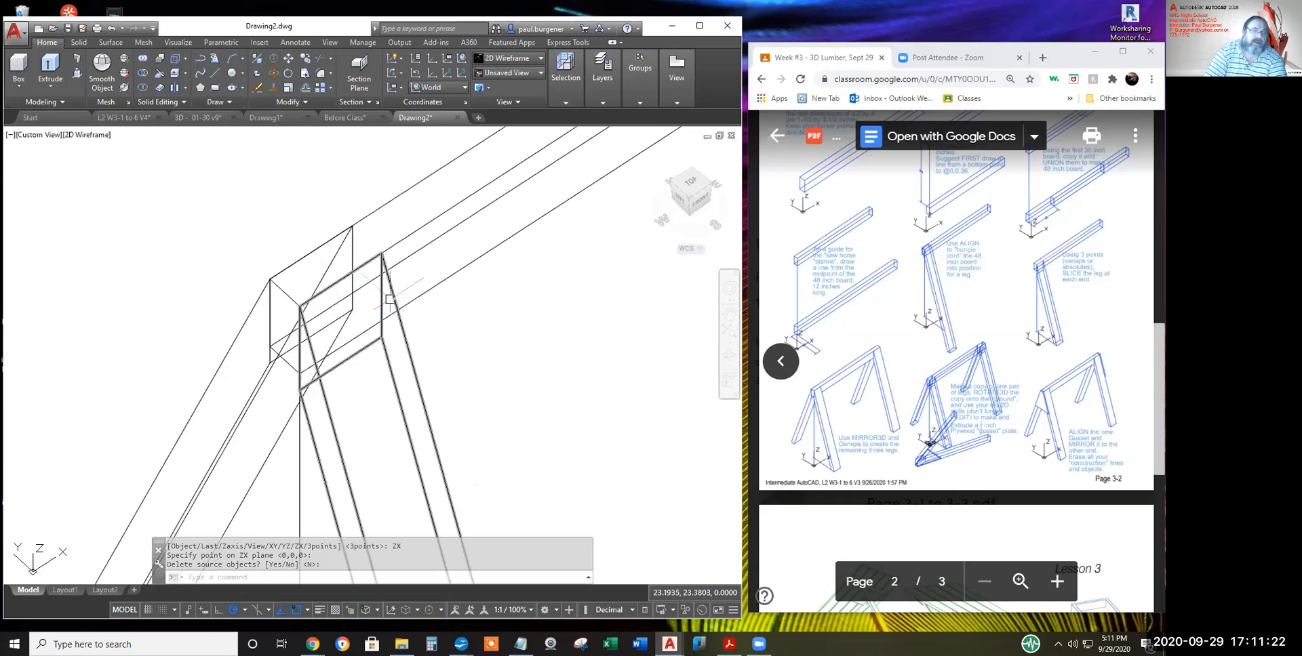
pyautogui.click(87, 134)
pyautogui.click(127, 180)
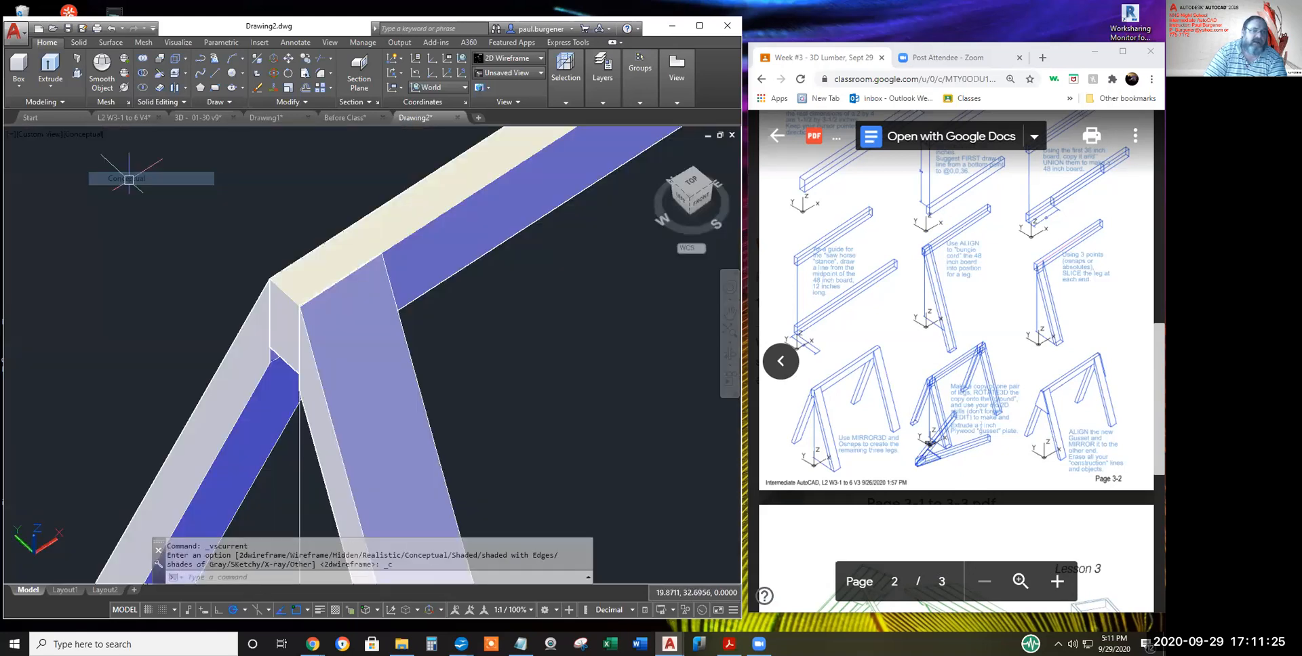
pyautogui.click(731, 358)
pyautogui.moveTo(379, 400); pyautogui.dragTo(384, 309)
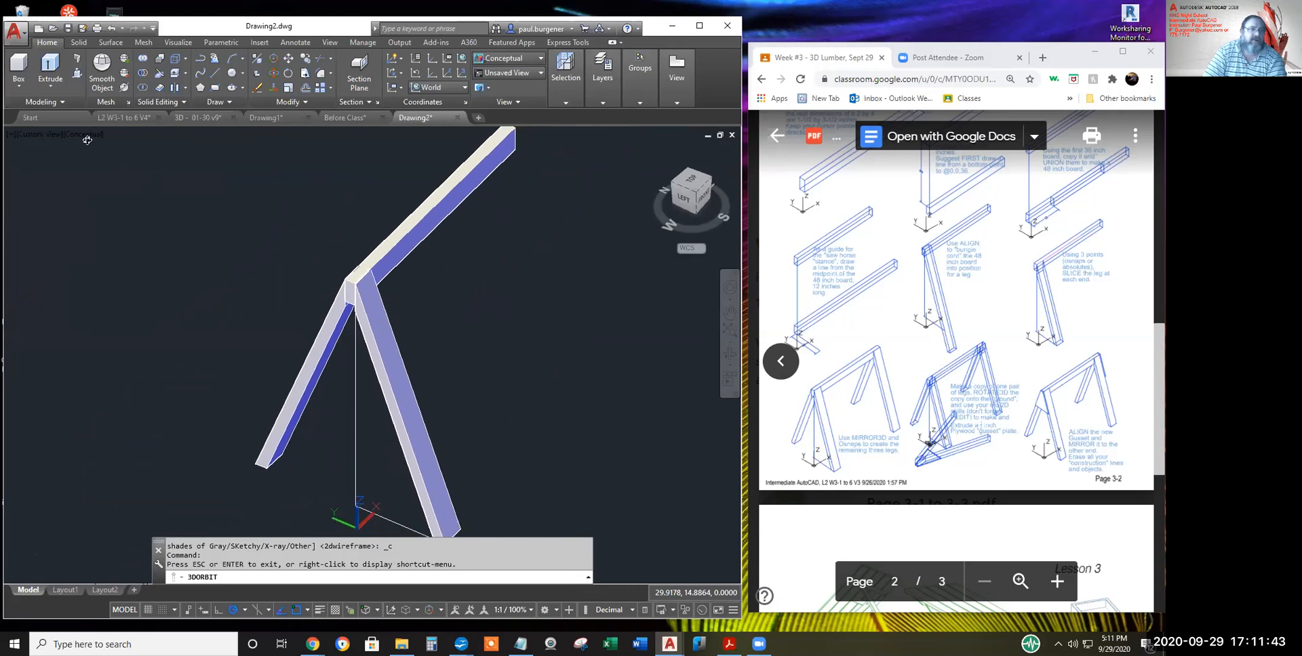
pyautogui.press('Escape')
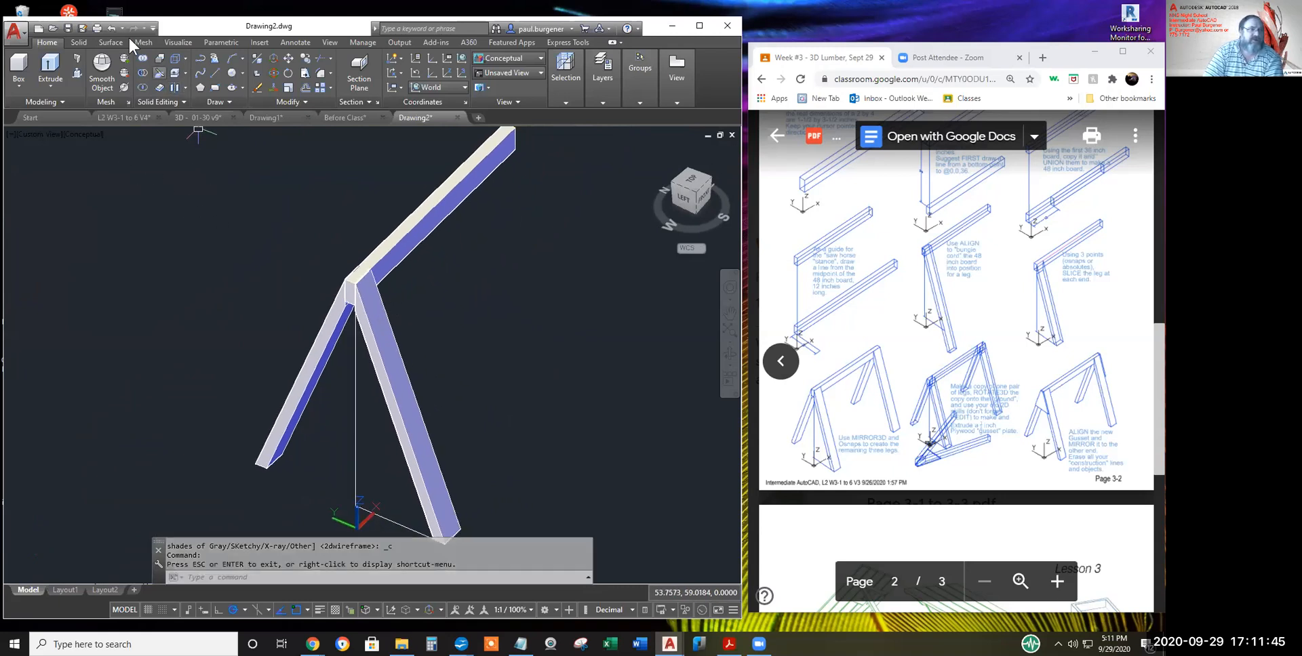
# - Undo the orbit, the Conceptual visual style and the 3D mirror of the leg
pyautogui.click(110, 28)
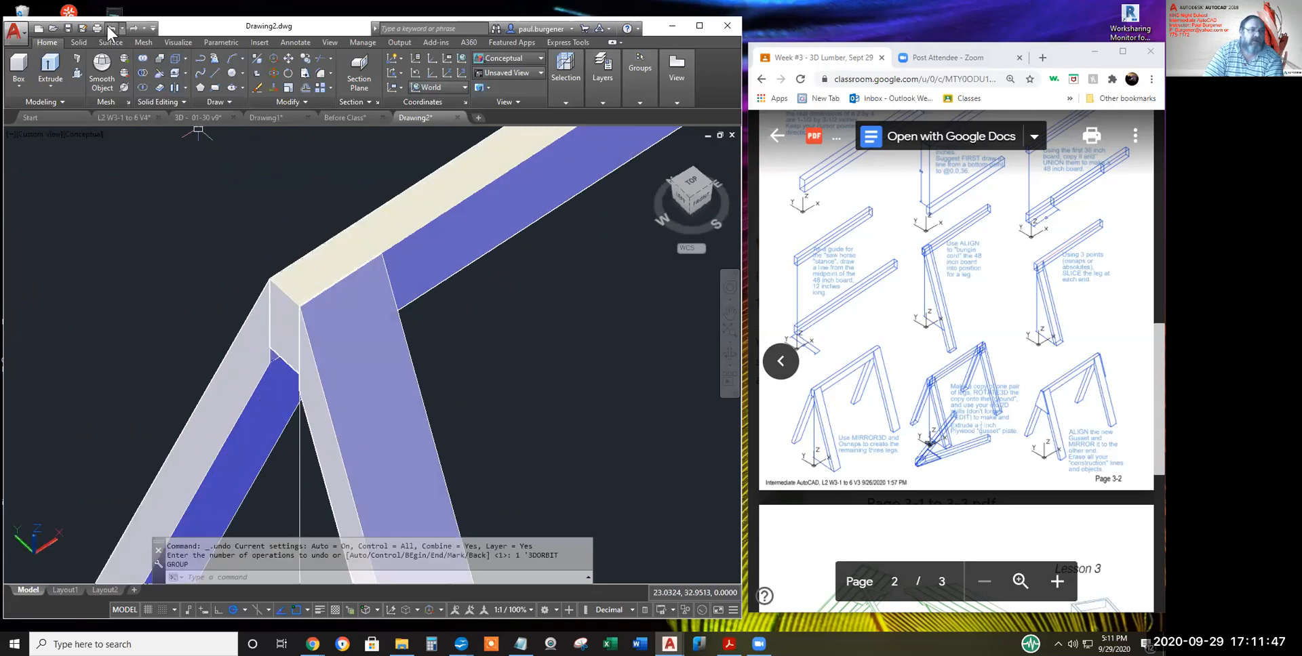
pyautogui.click(108, 27)
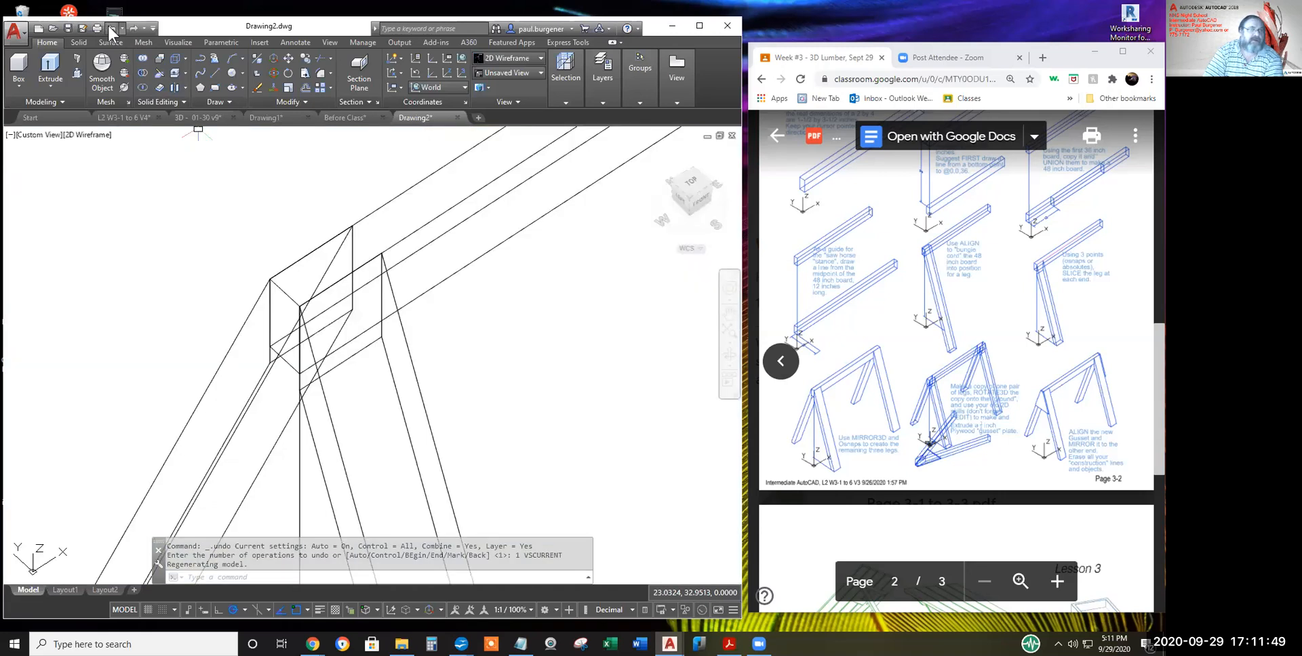
pyautogui.click(108, 27)
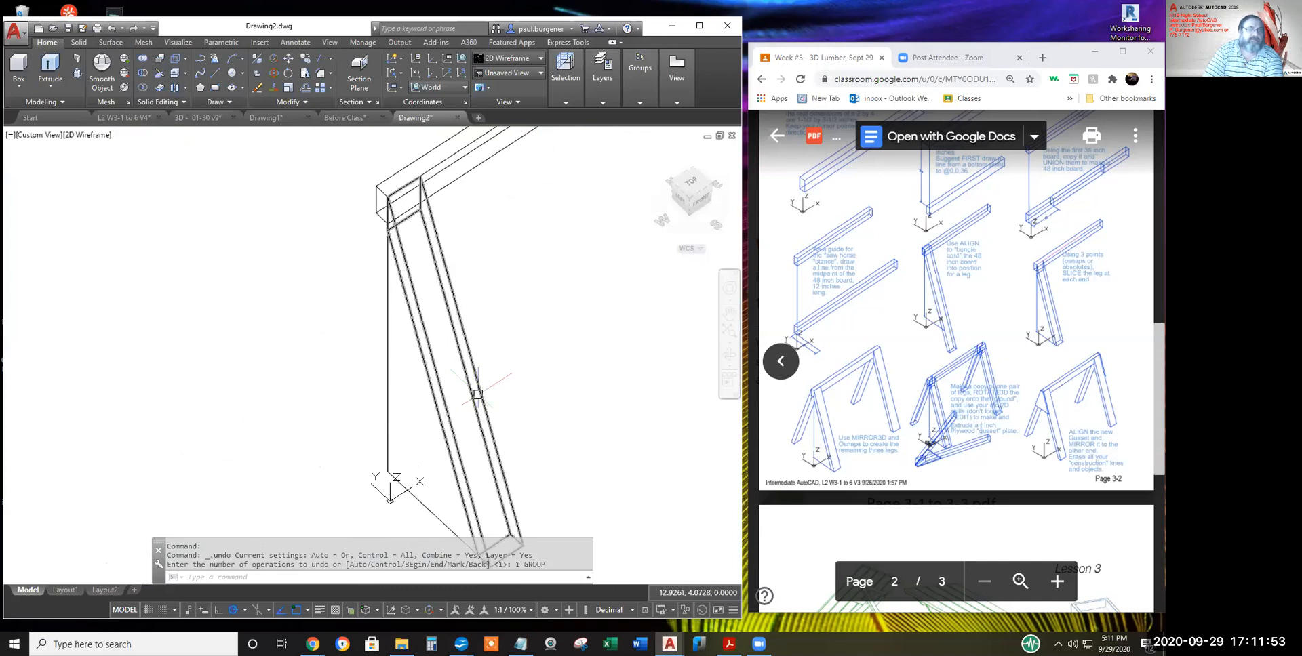
pyautogui.scroll(-3, 486, 389)
pyautogui.moveTo(486, 388); pyautogui.dragTo(353, 377, button='middle')
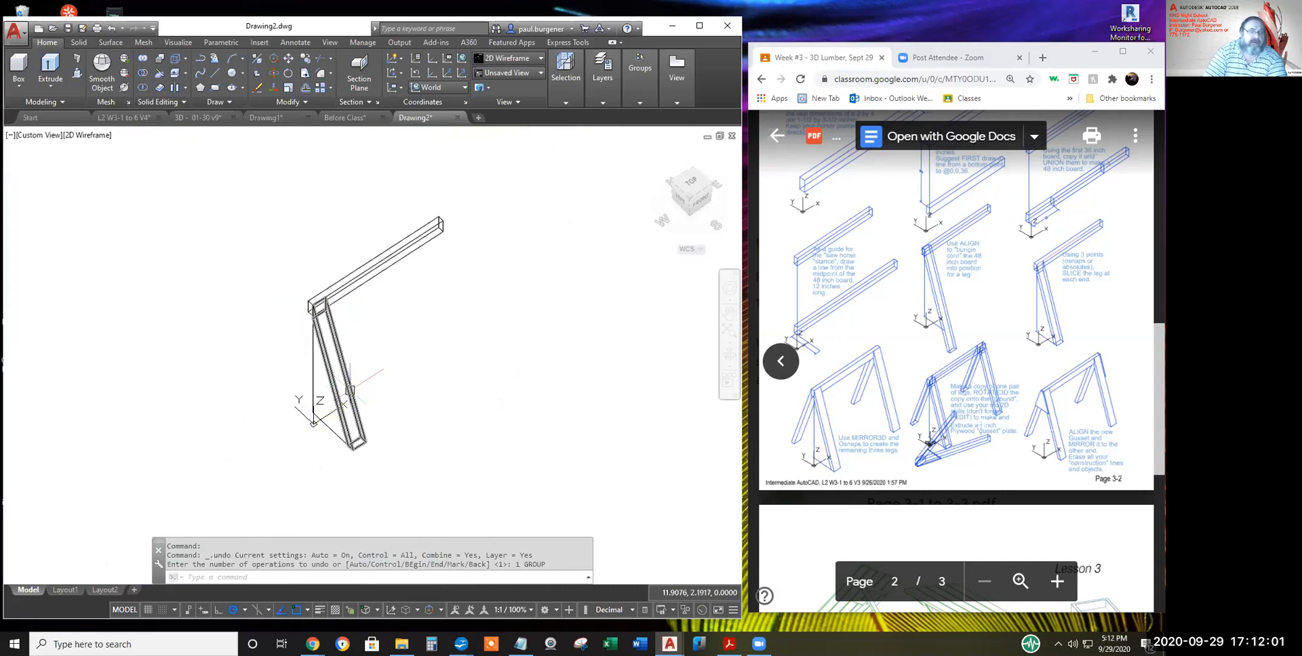
pyautogui.scroll(5, 310, 299)
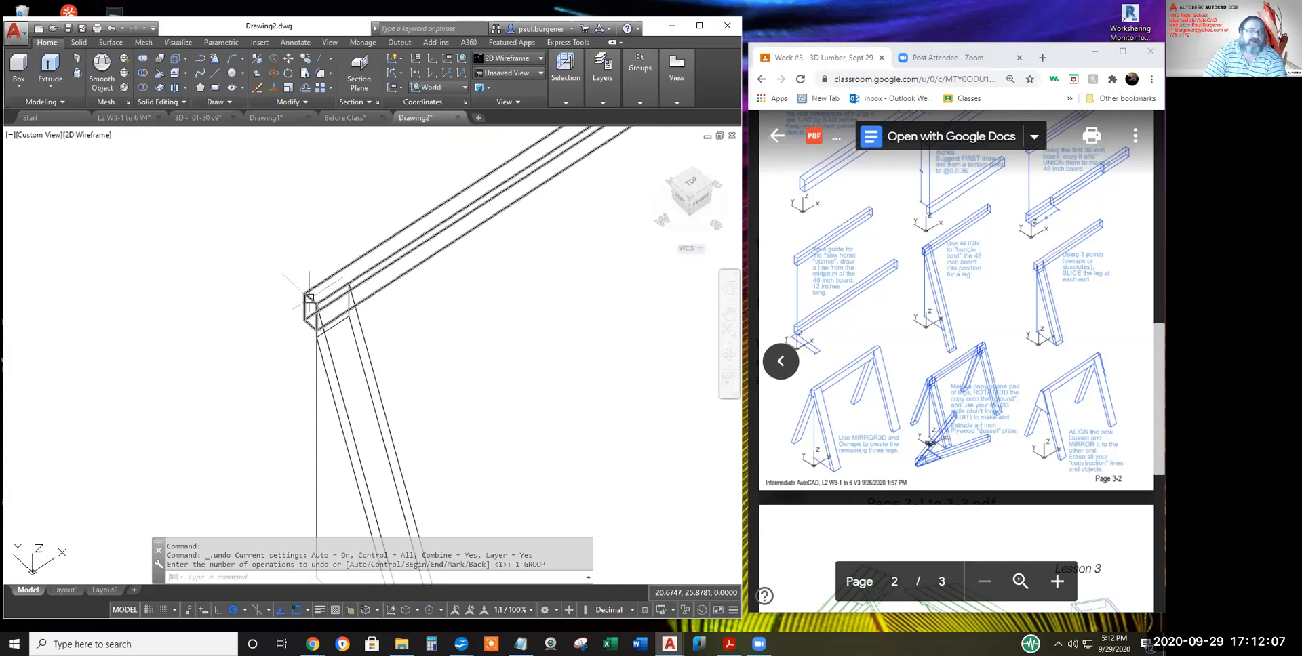
pyautogui.scroll(-6, 308, 298)
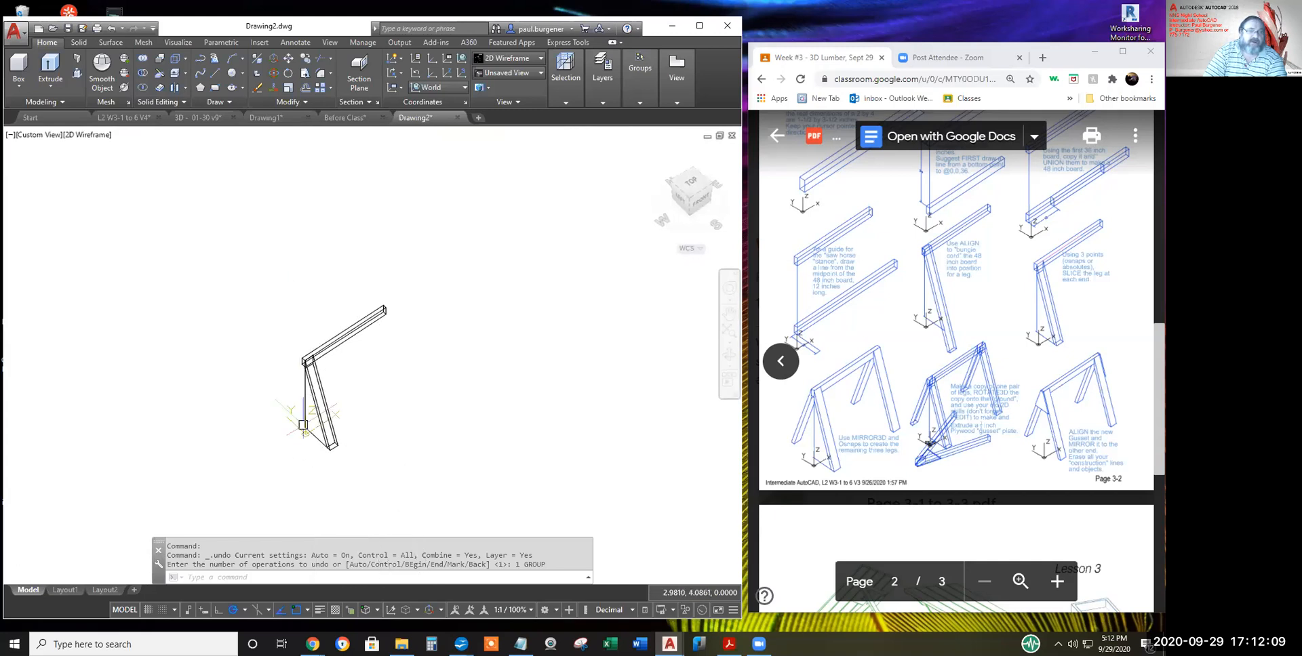
# - Mirror the slanted leg with the 2D Mirror command across a line joining the midpoints of the beam's two ends, keeping the original
pyautogui.scroll(4, 301, 428)
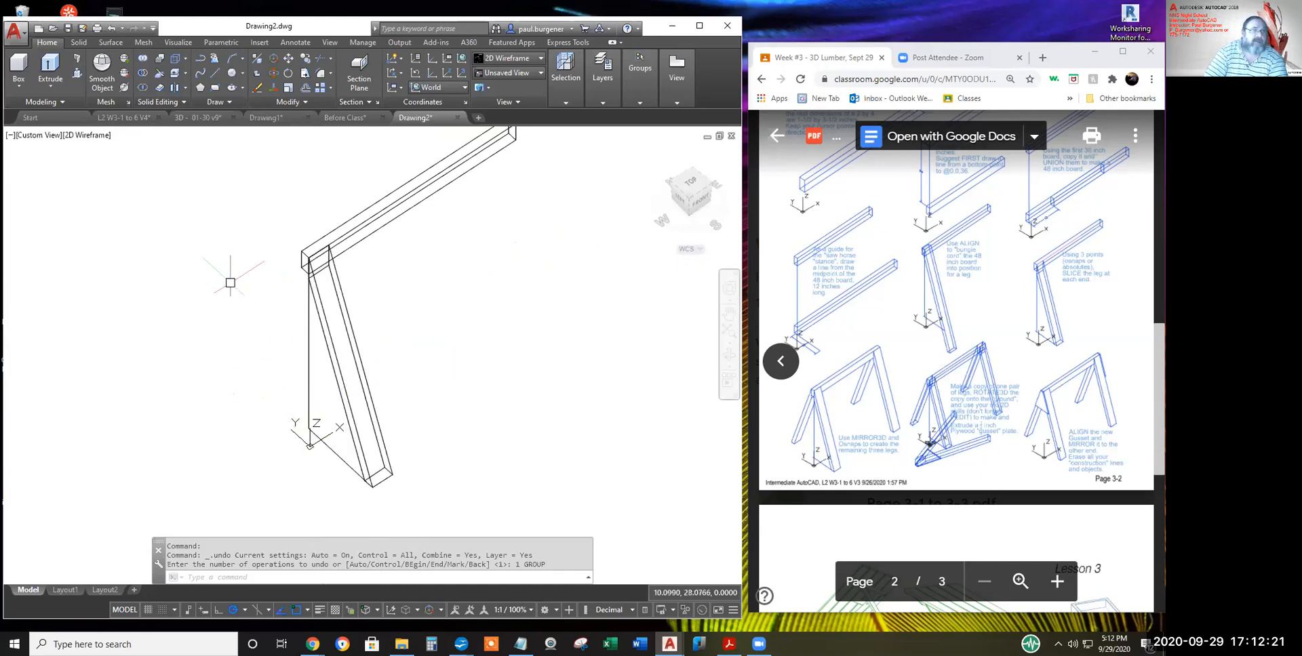
pyautogui.click(296, 102)
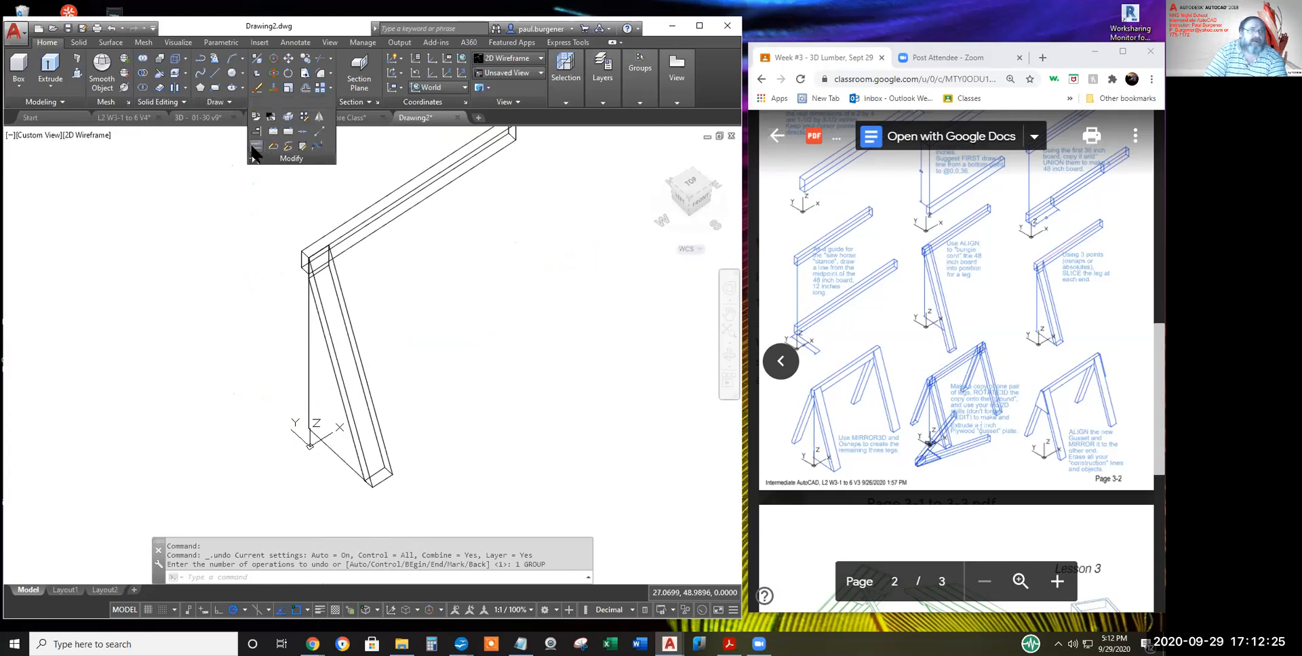
pyautogui.click(320, 120)
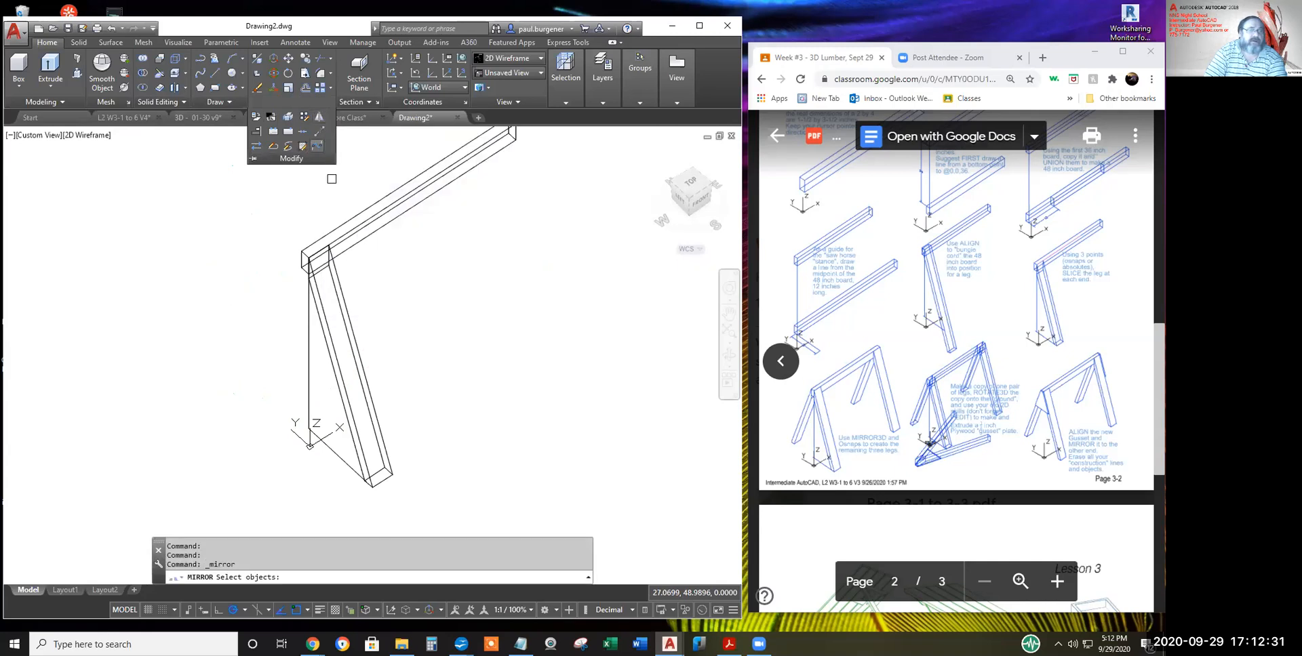
pyautogui.click(339, 283)
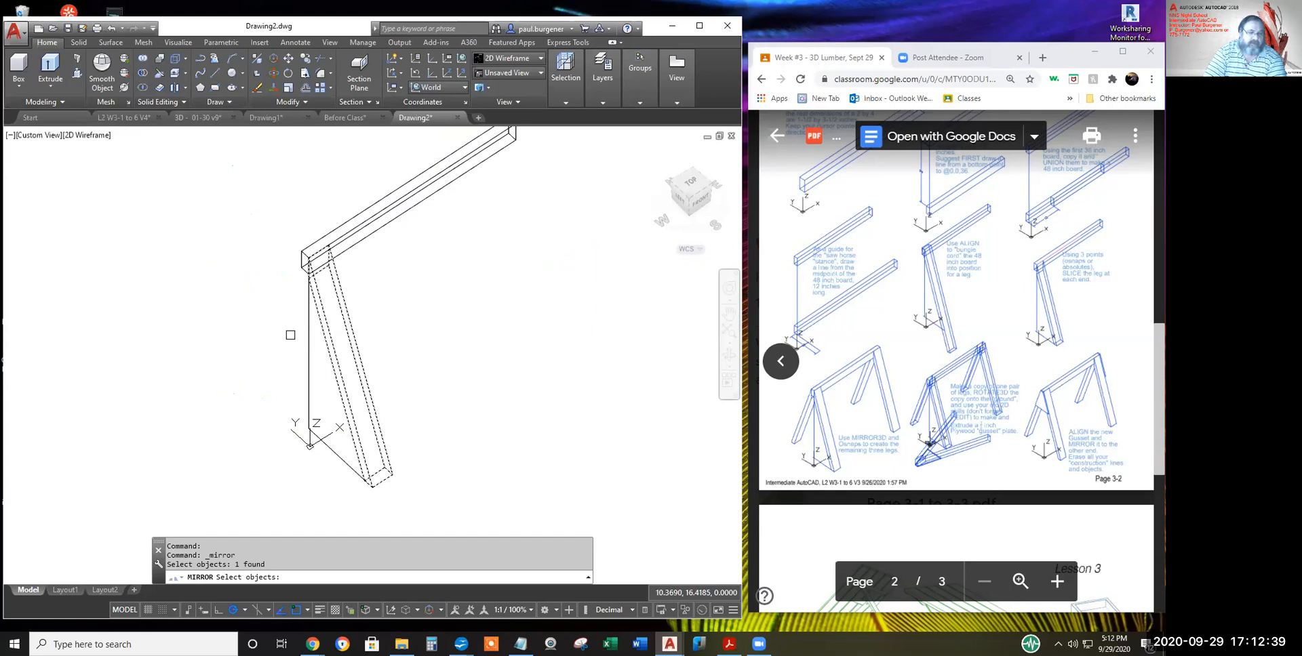
pyautogui.press('Return')
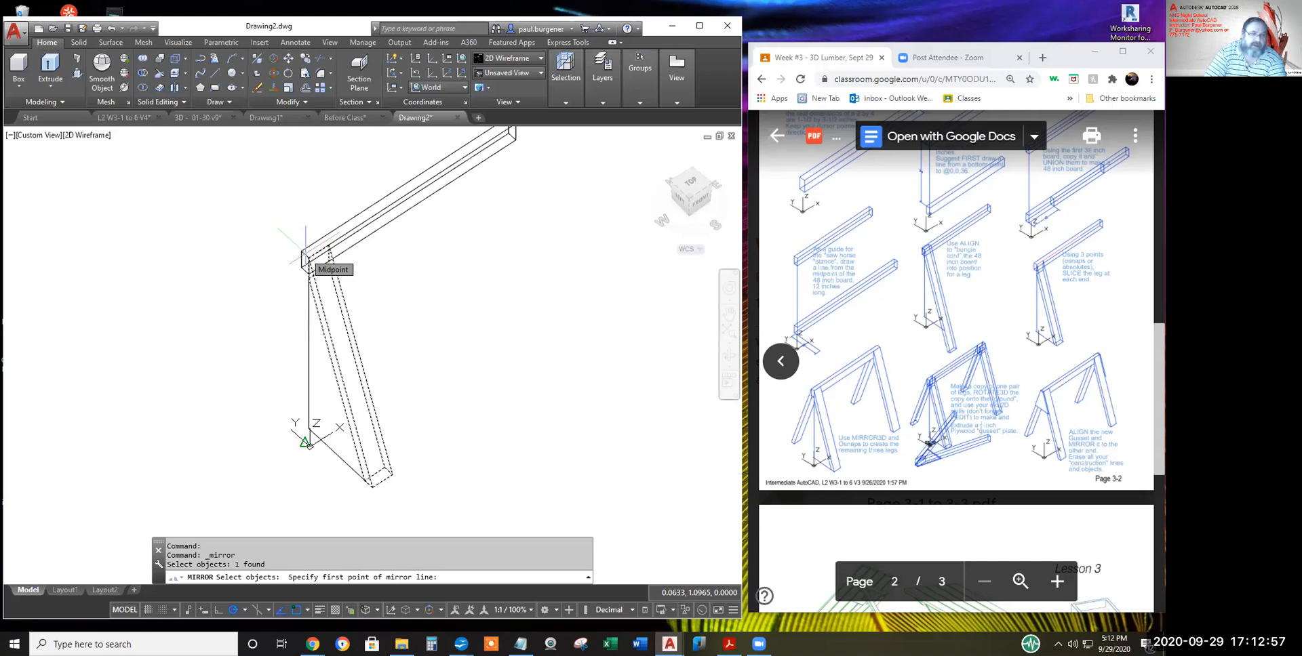
pyautogui.click(304, 258)
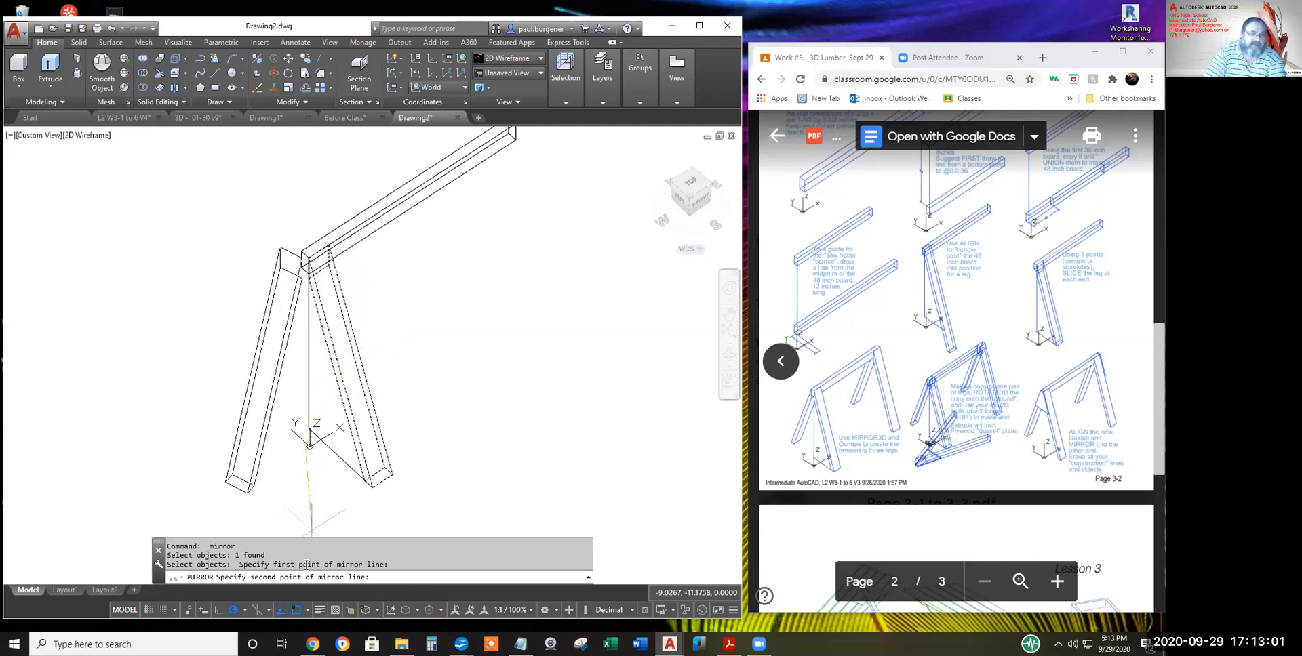
pyautogui.moveTo(444, 308)
pyautogui.mouseDown(button='middle')
pyautogui.moveTo(408, 366)
pyautogui.moveTo(351, 337)
pyautogui.mouseUp(button='middle')
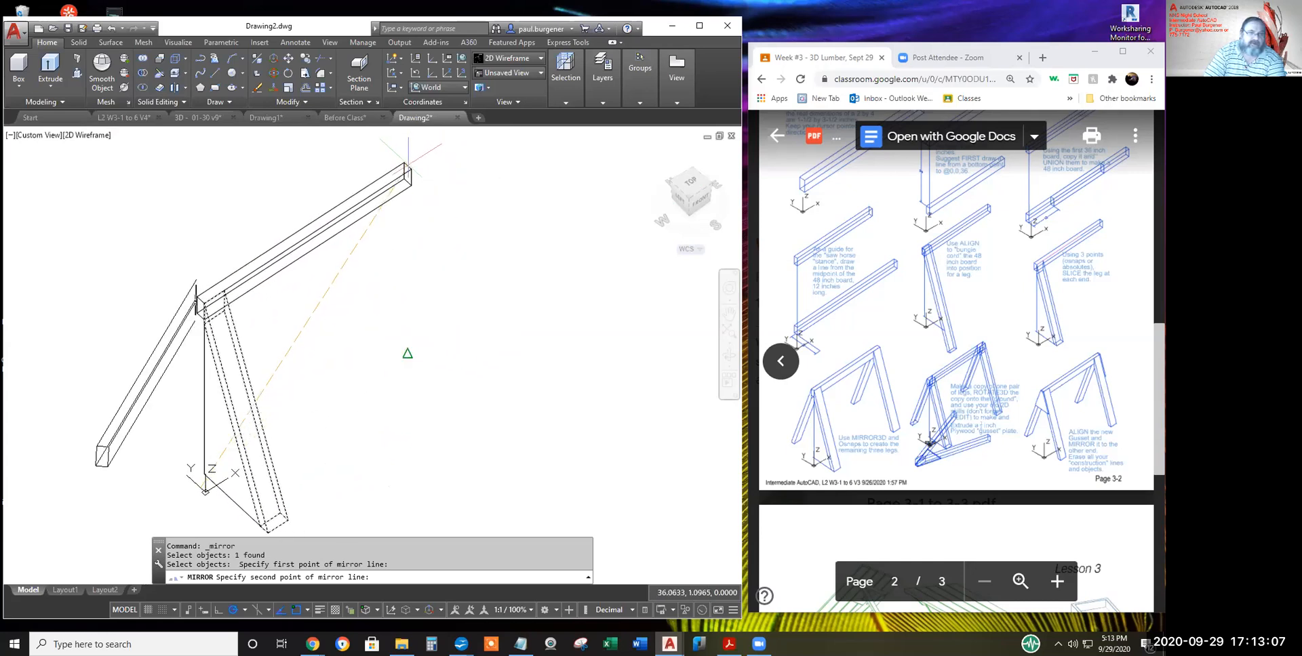
pyautogui.scroll(3, 407, 165)
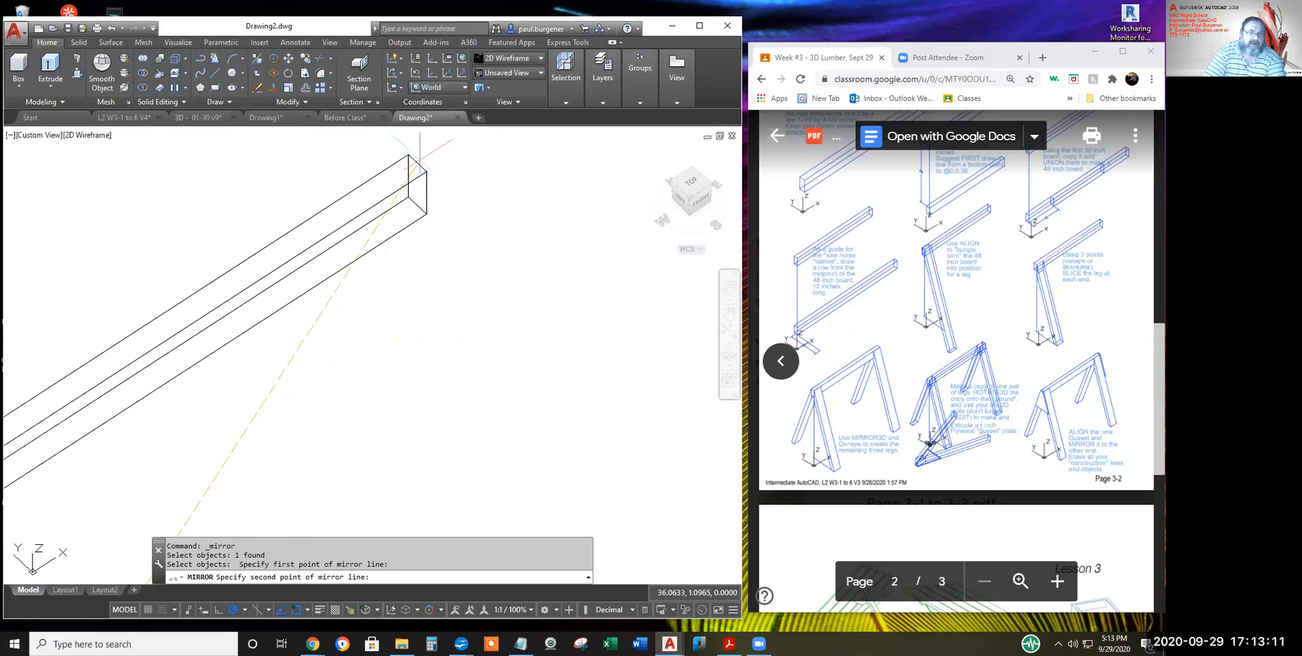
pyautogui.scroll(-2, 420, 159)
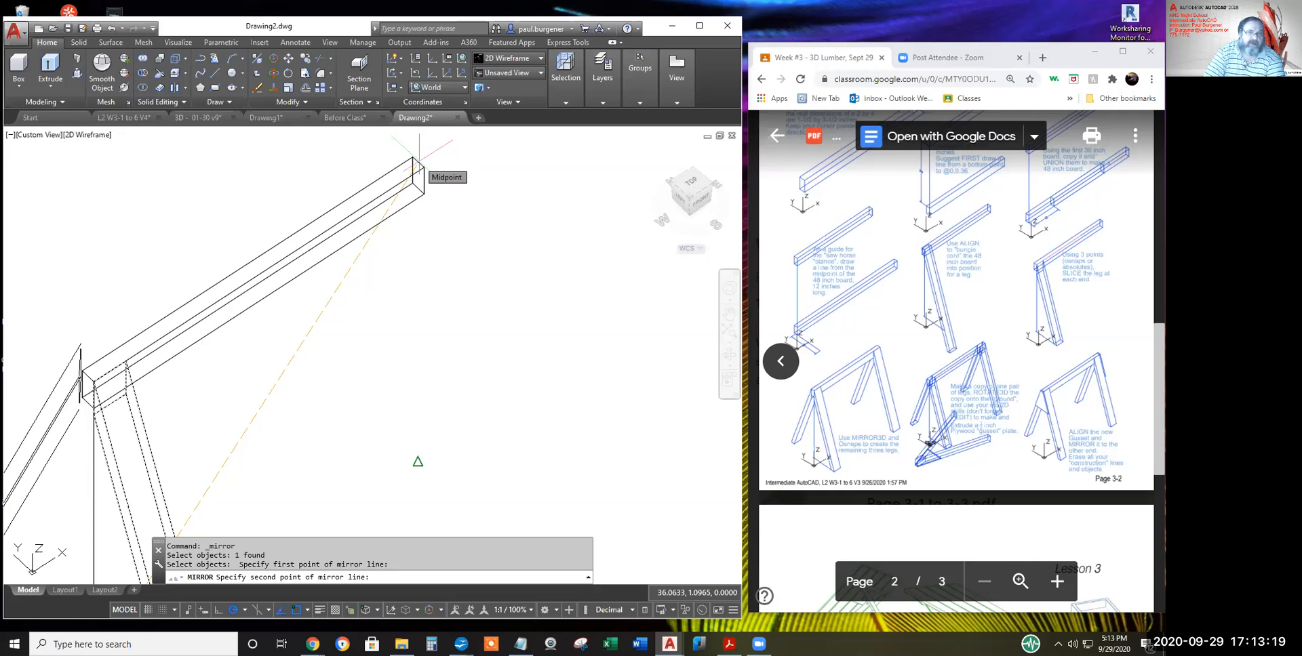
pyautogui.click(419, 161)
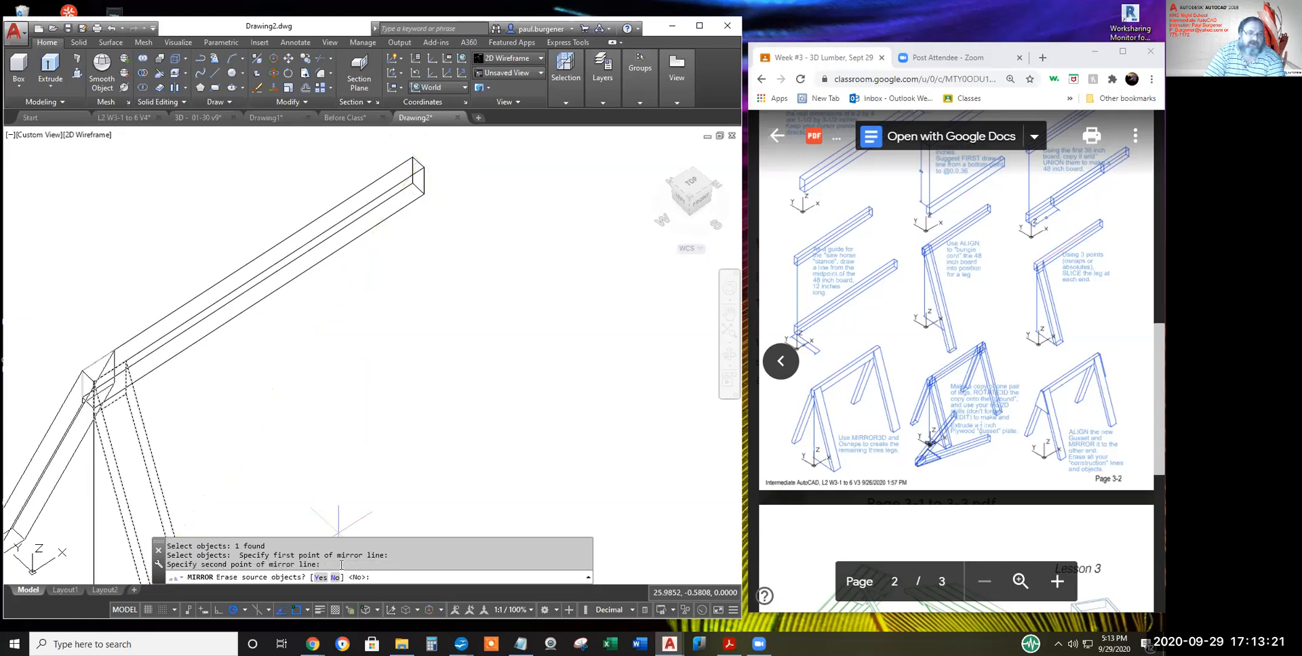
pyautogui.press('Return')
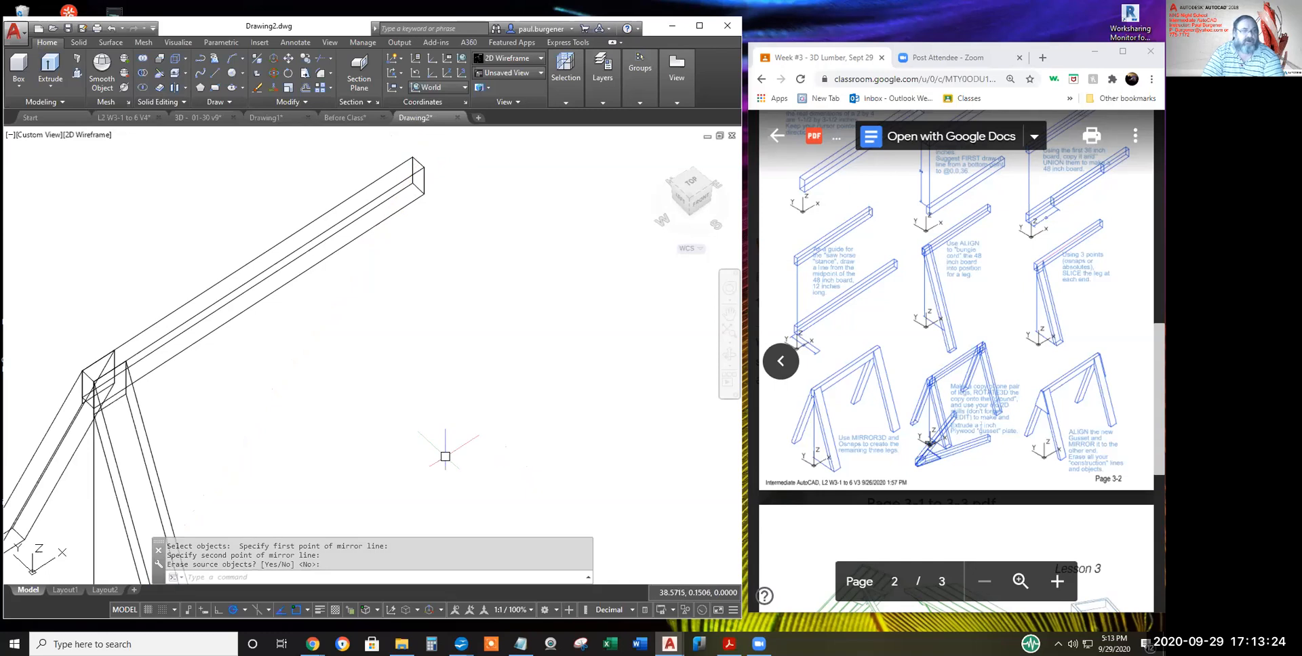
# - Apply the Conceptual visual style and orbit the model to show the beam with its mirrored pair of legs
pyautogui.click(95, 135)
pyautogui.click(109, 179)
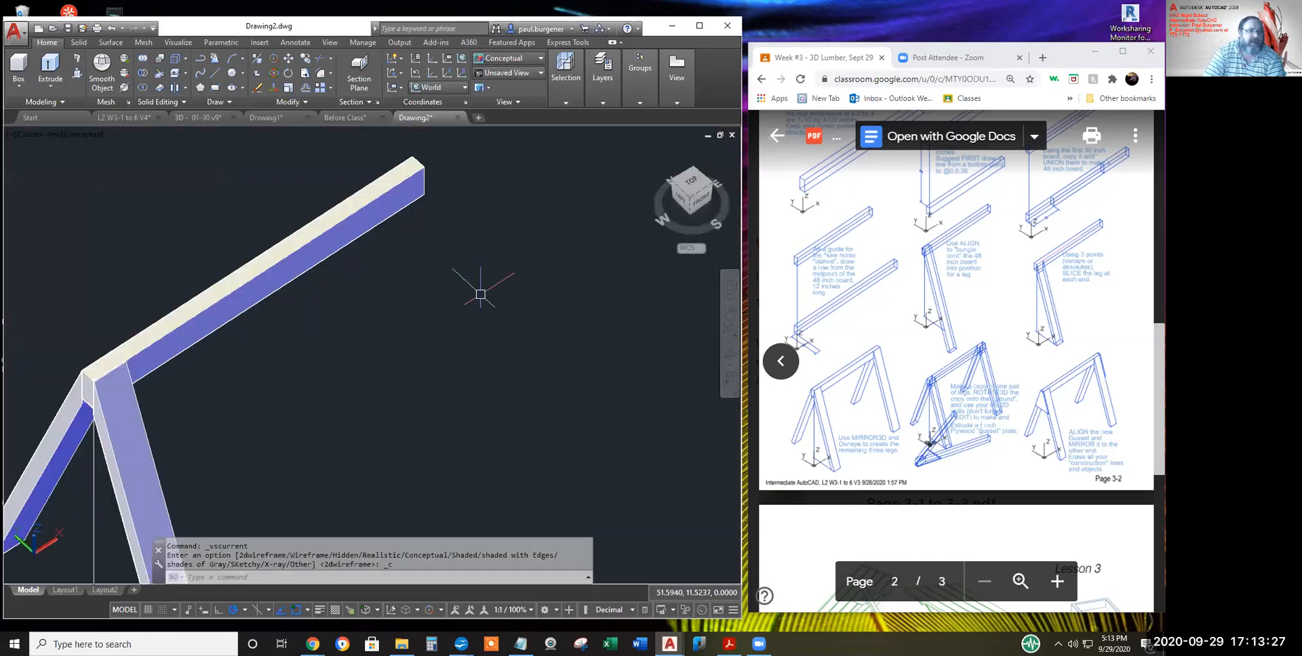
pyautogui.click(730, 352)
pyautogui.moveTo(152, 421); pyautogui.dragTo(249, 423)
pyautogui.moveTo(267, 396); pyautogui.dragTo(412, 311, button='middle')
pyautogui.scroll(-1, 411, 317)
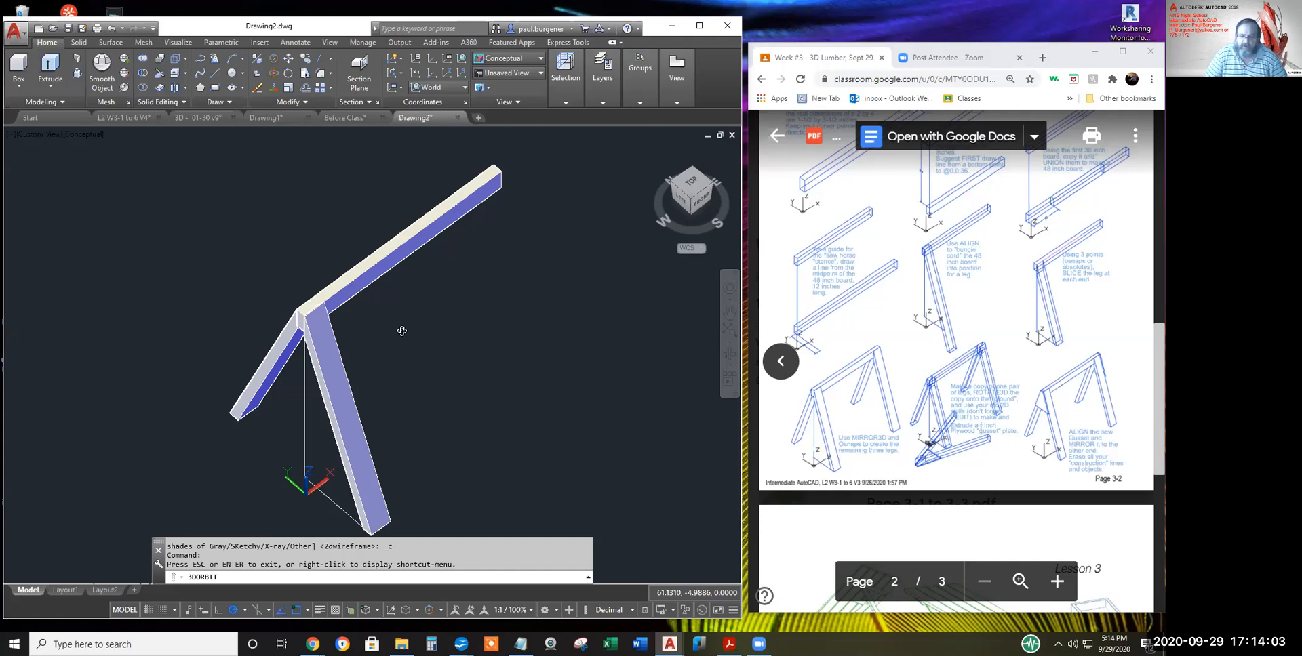
# - Rotate both legs 90 degrees with 3D Rotate about the Y axis through the lower corner of the front leg
pyautogui.moveTo(410, 315); pyautogui.dragTo(402, 340)
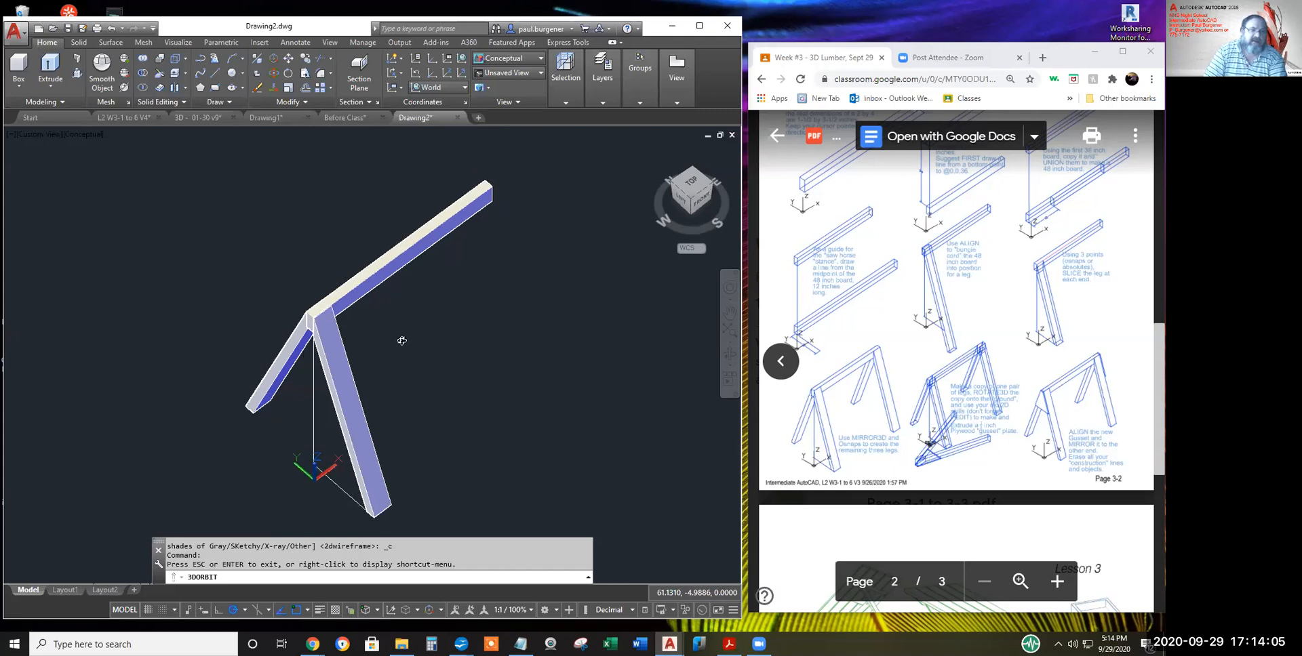
pyautogui.press('Escape')
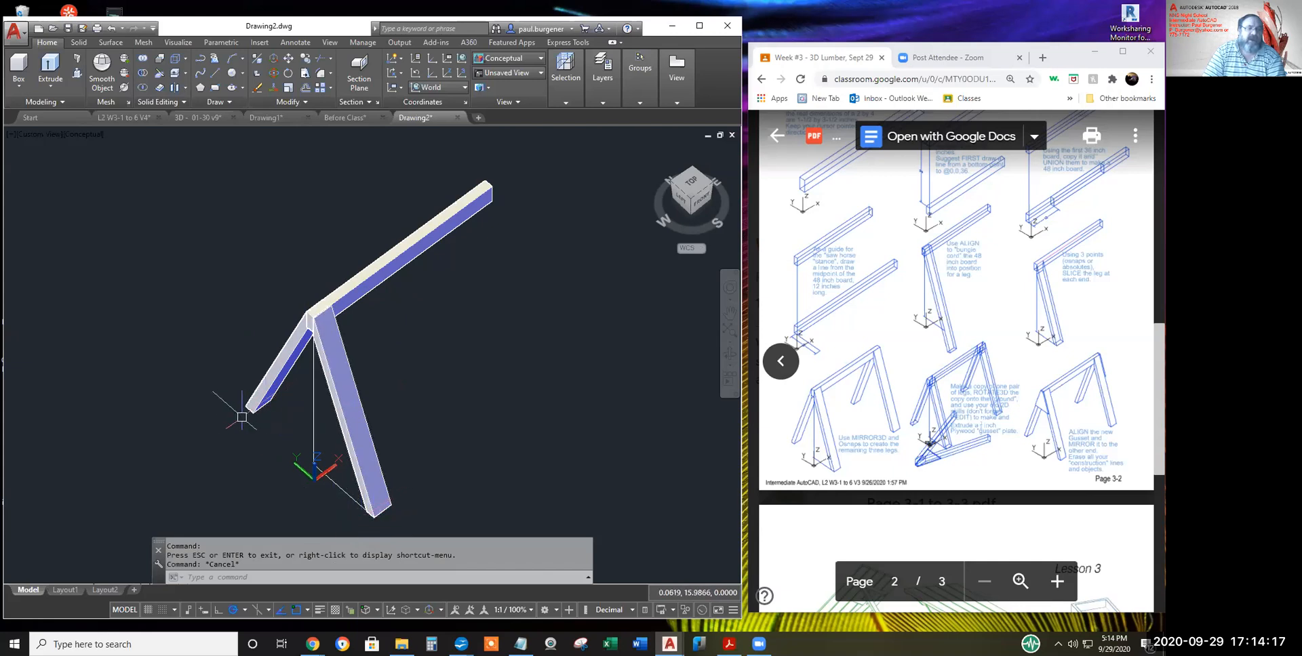
pyautogui.moveTo(255, 427); pyautogui.dragTo(331, 294, button='middle')
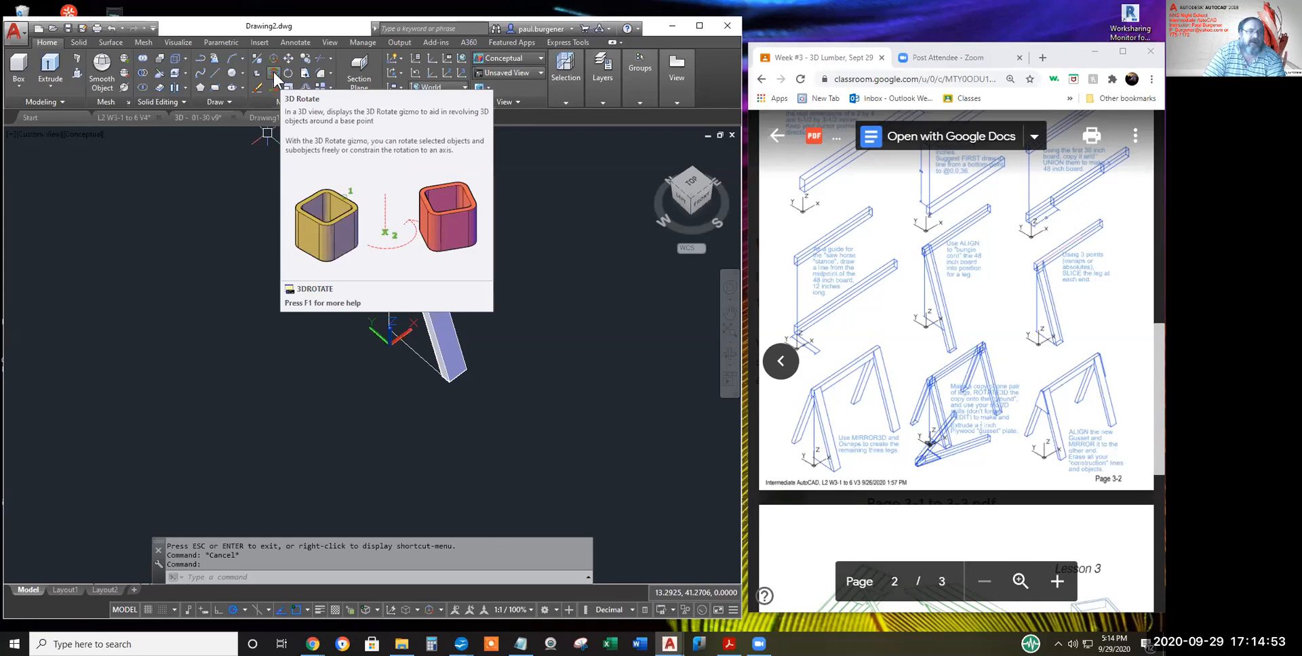
pyautogui.click(273, 72)
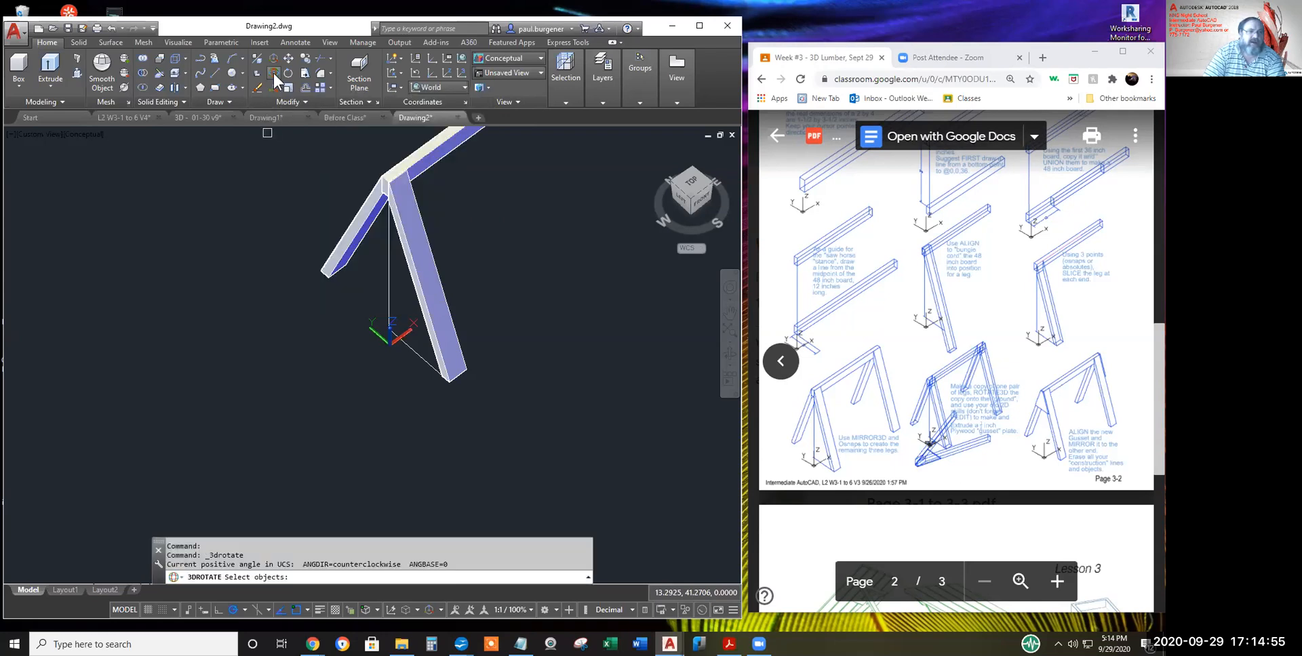
pyautogui.click(410, 233)
pyautogui.click(367, 223)
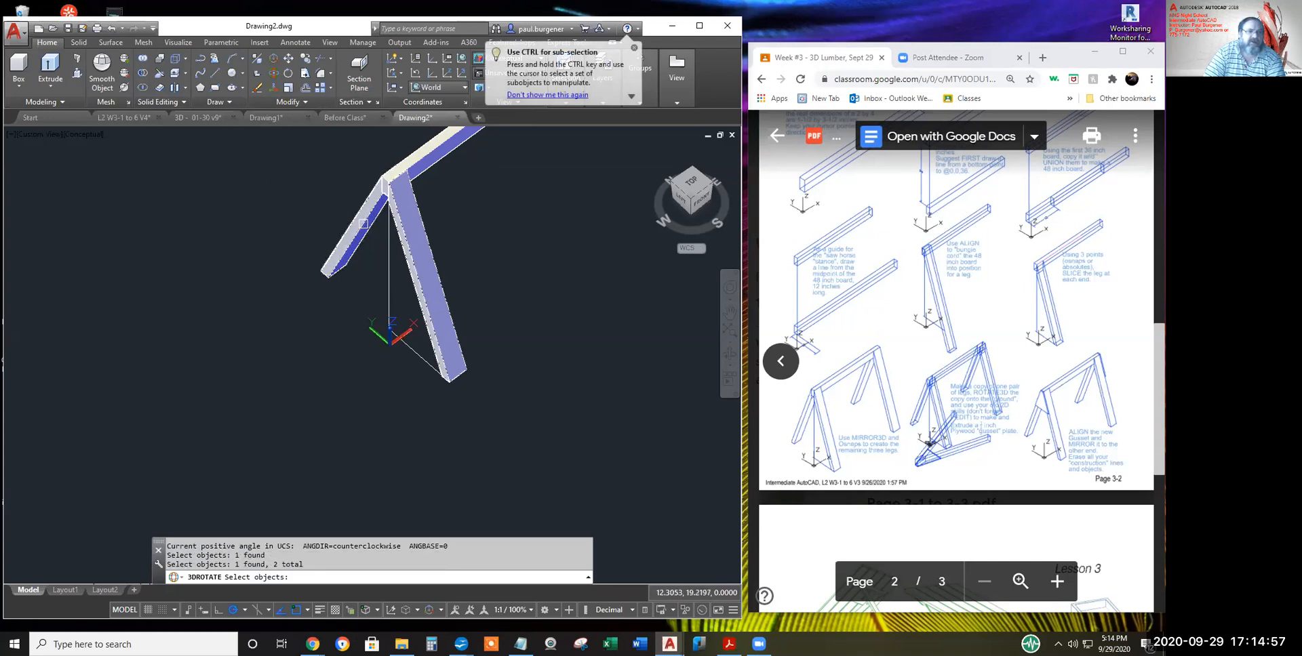
pyautogui.press('Return')
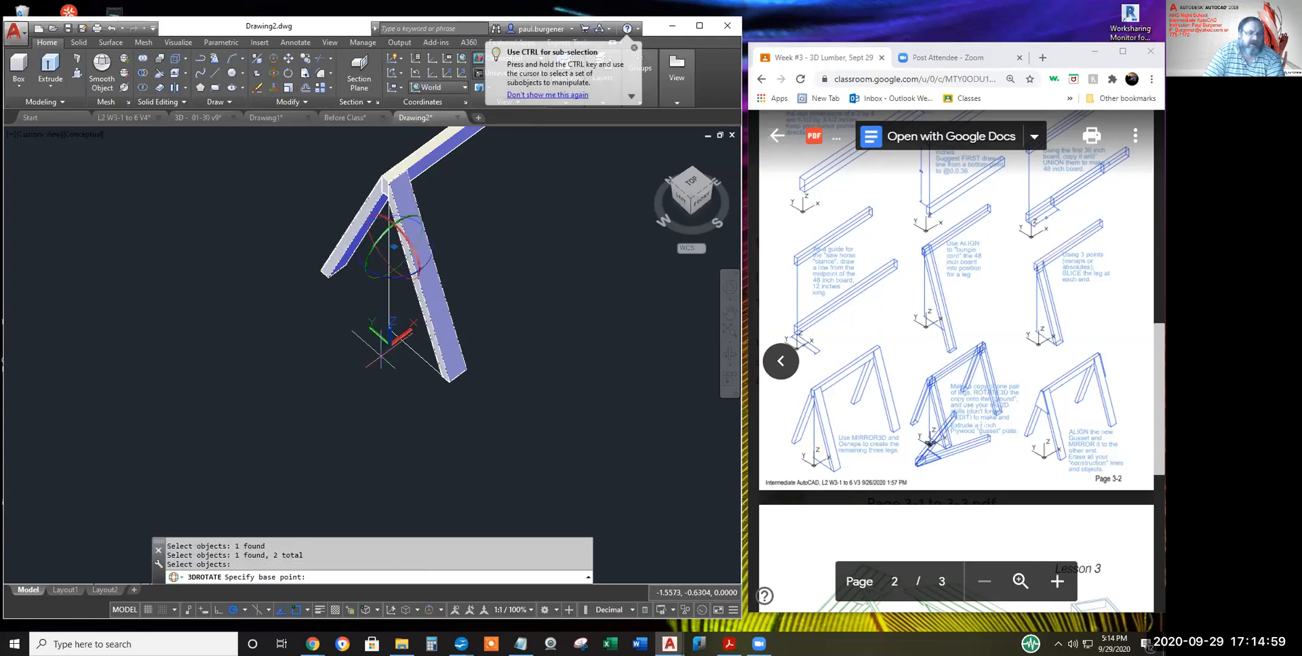
pyautogui.click(450, 382)
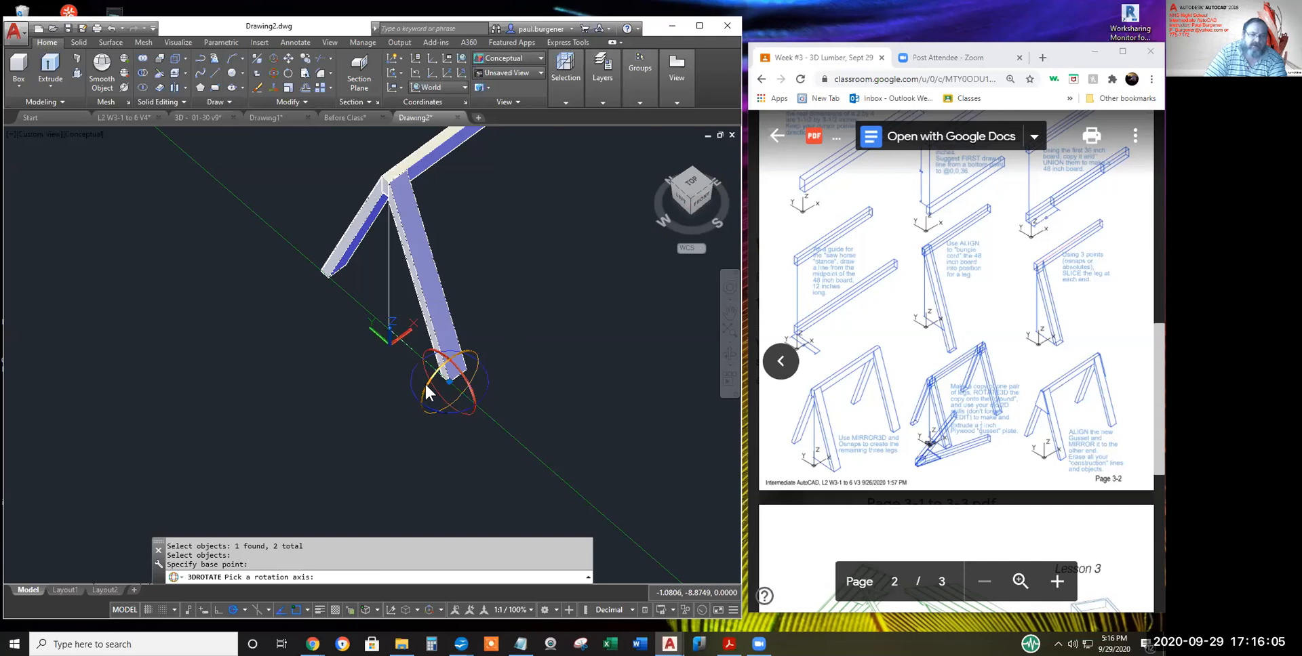
pyautogui.click(426, 385)
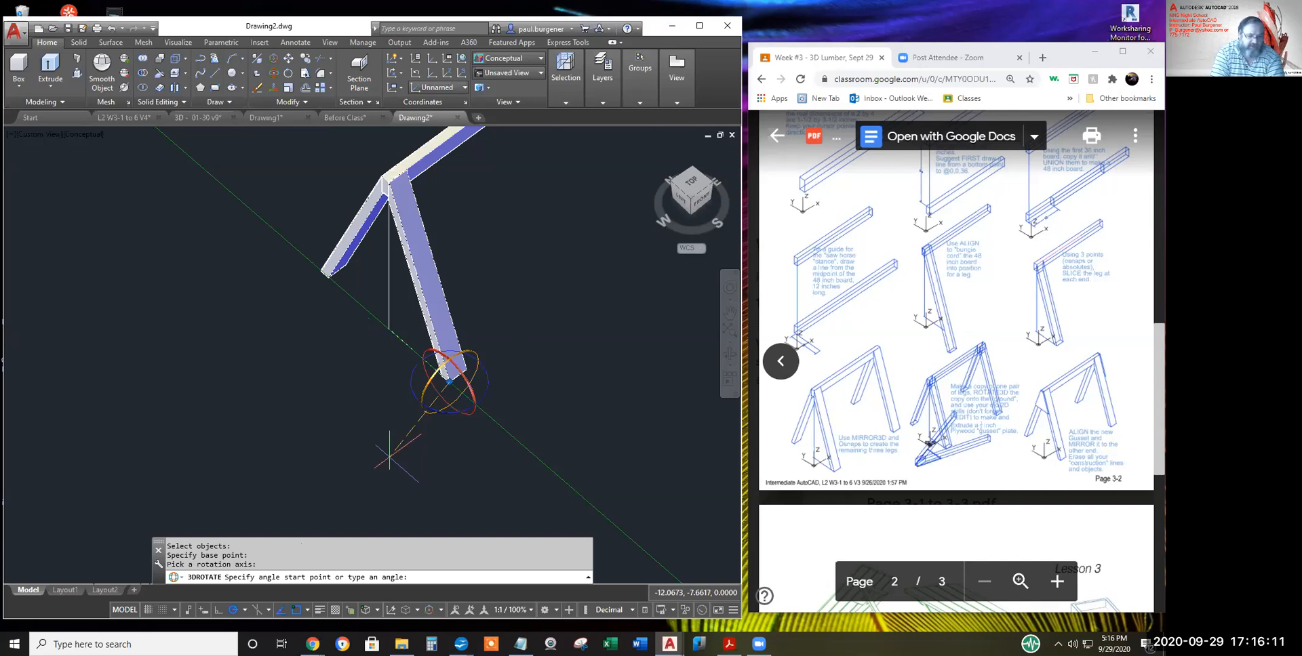
pyautogui.write('90')
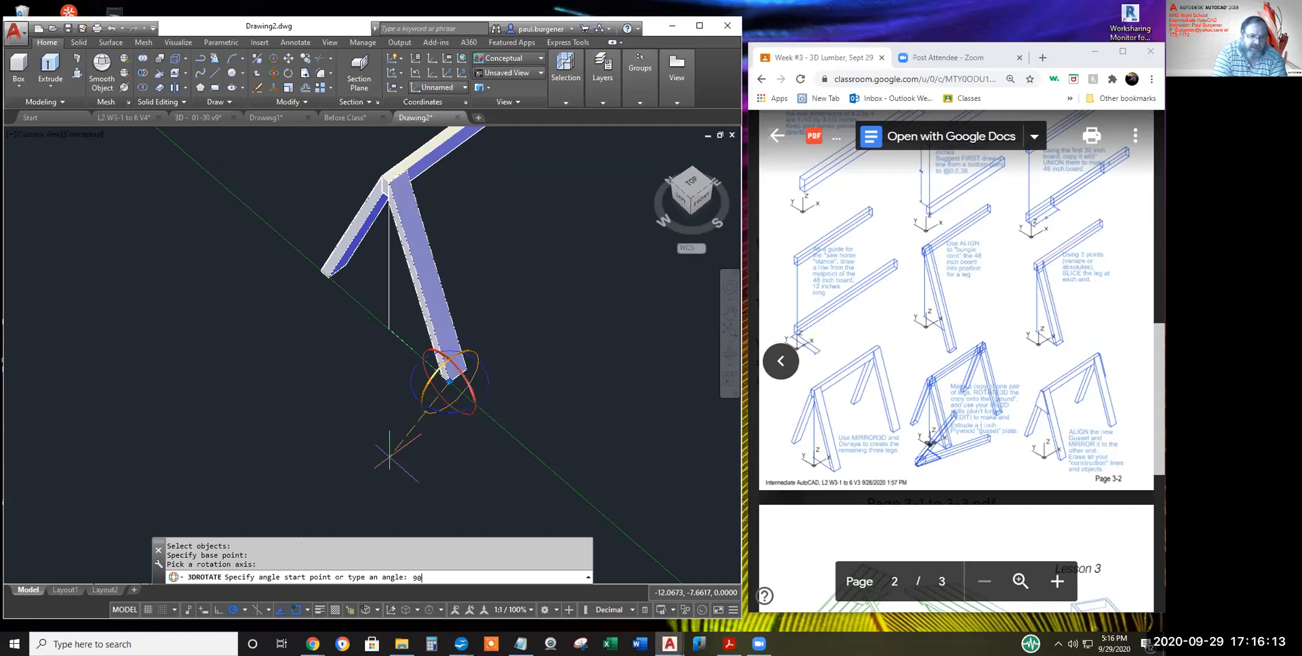
pyautogui.press('Return')
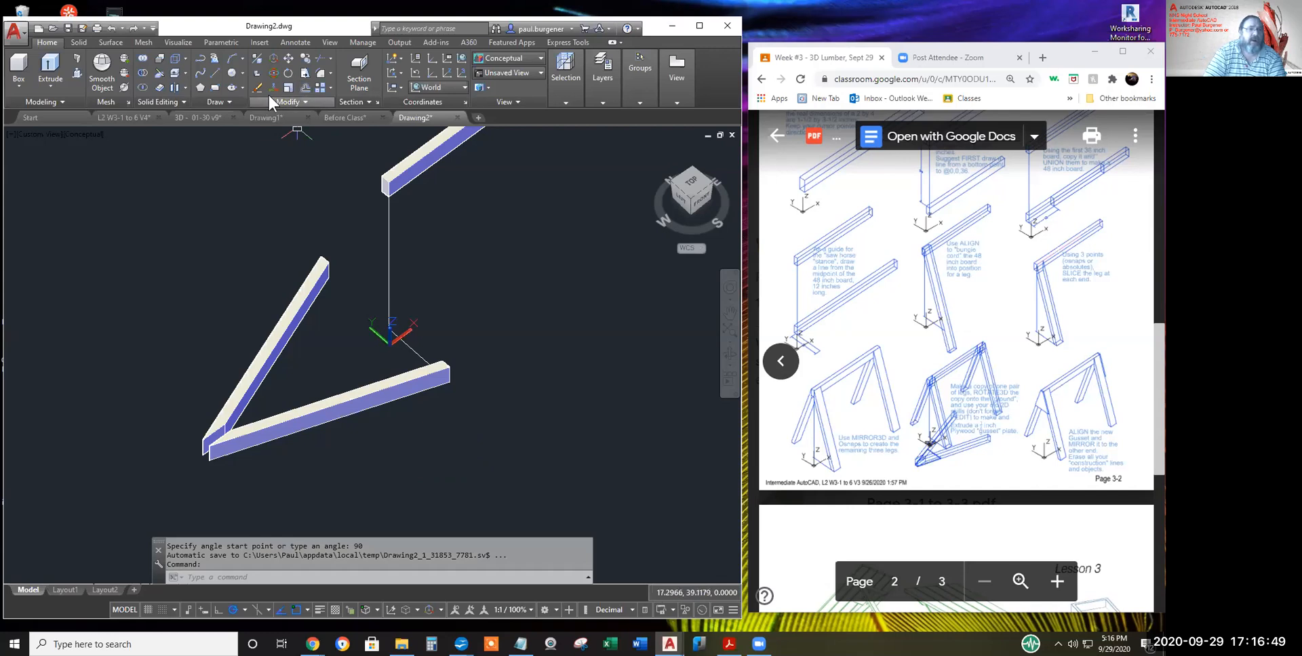
# - Undo the 3D rotation of the two legs
pyautogui.click(109, 30)
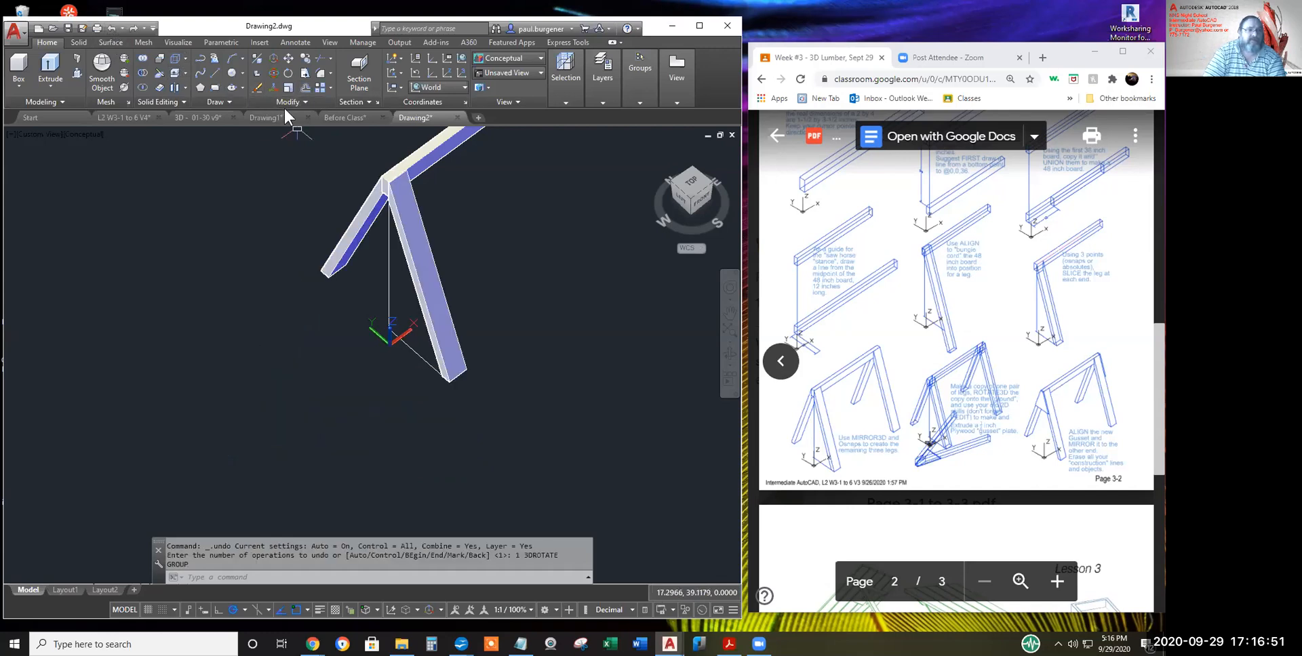
pyautogui.click(303, 99)
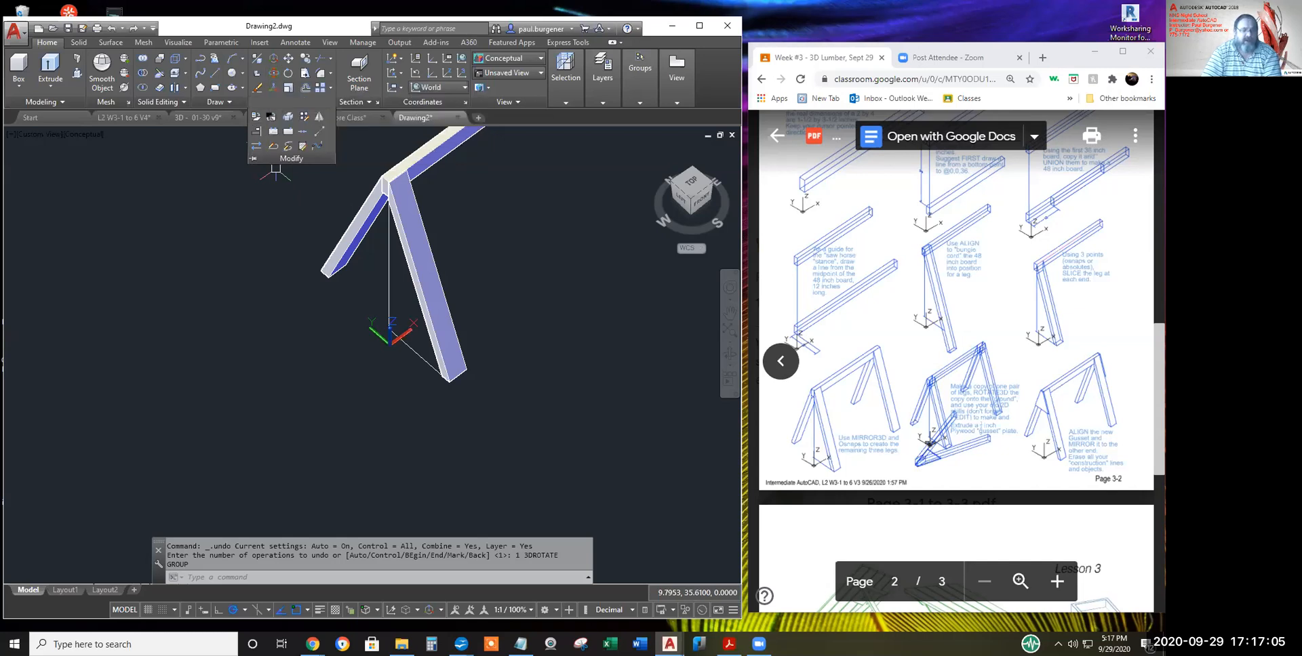
# - Lay both legs flat using ROTATE3D with a two-point axis along the ground construction line and an angle of -90 degrees
pyautogui.write('rotate3e')
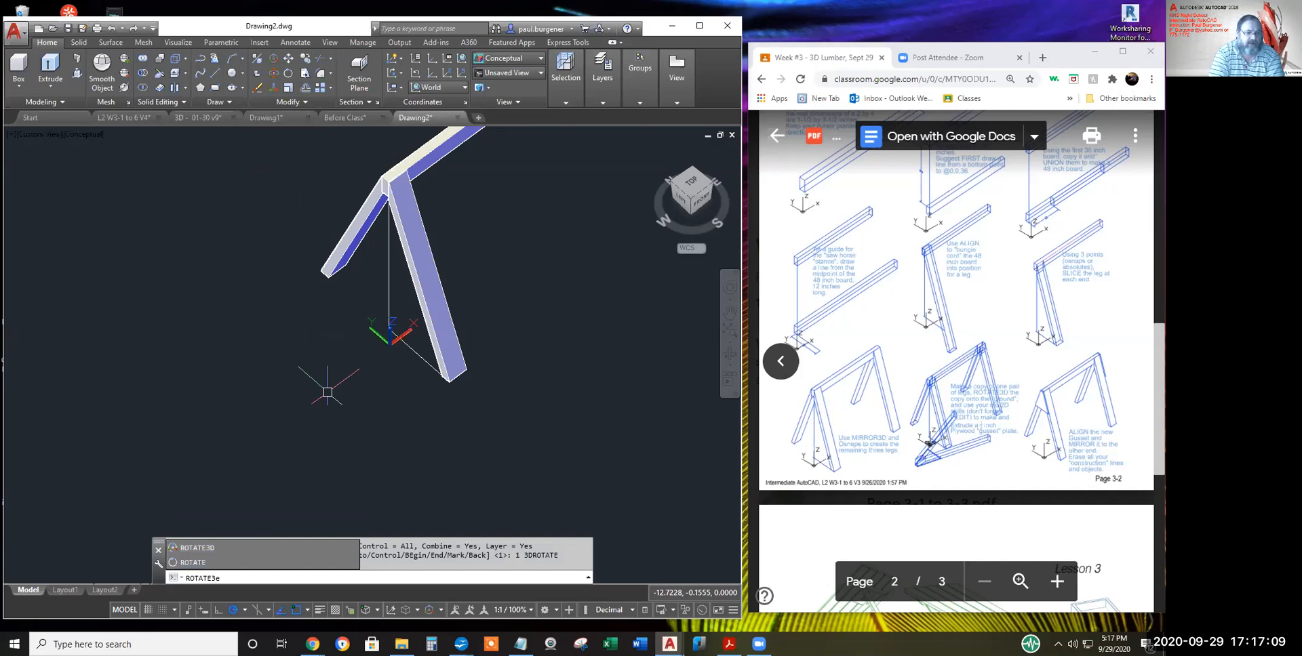
pyautogui.press('BackSpace')
pyautogui.write('d')
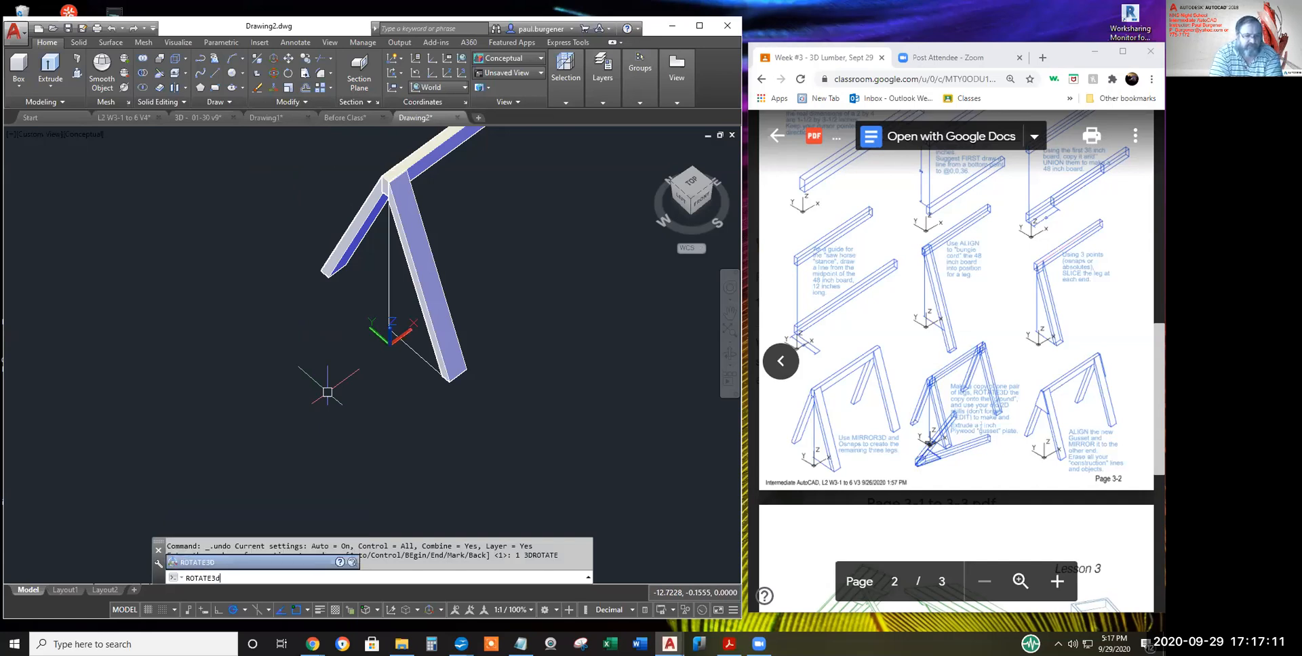
pyautogui.press('Return')
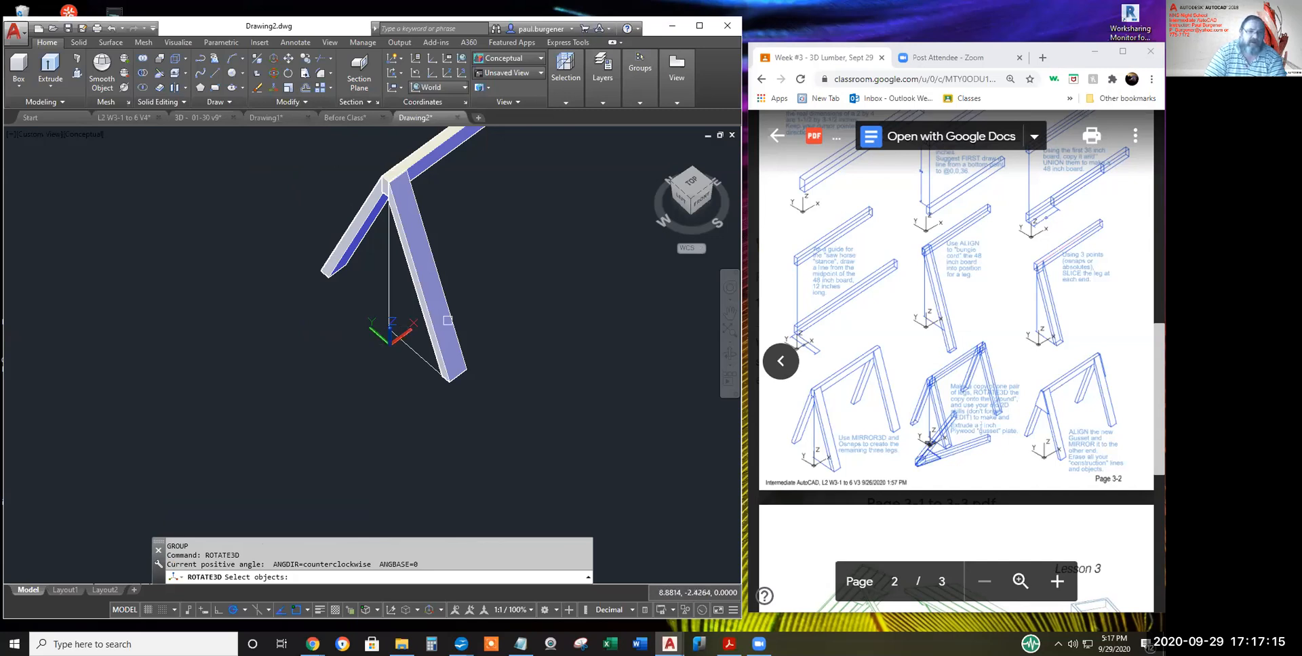
pyautogui.click(427, 299)
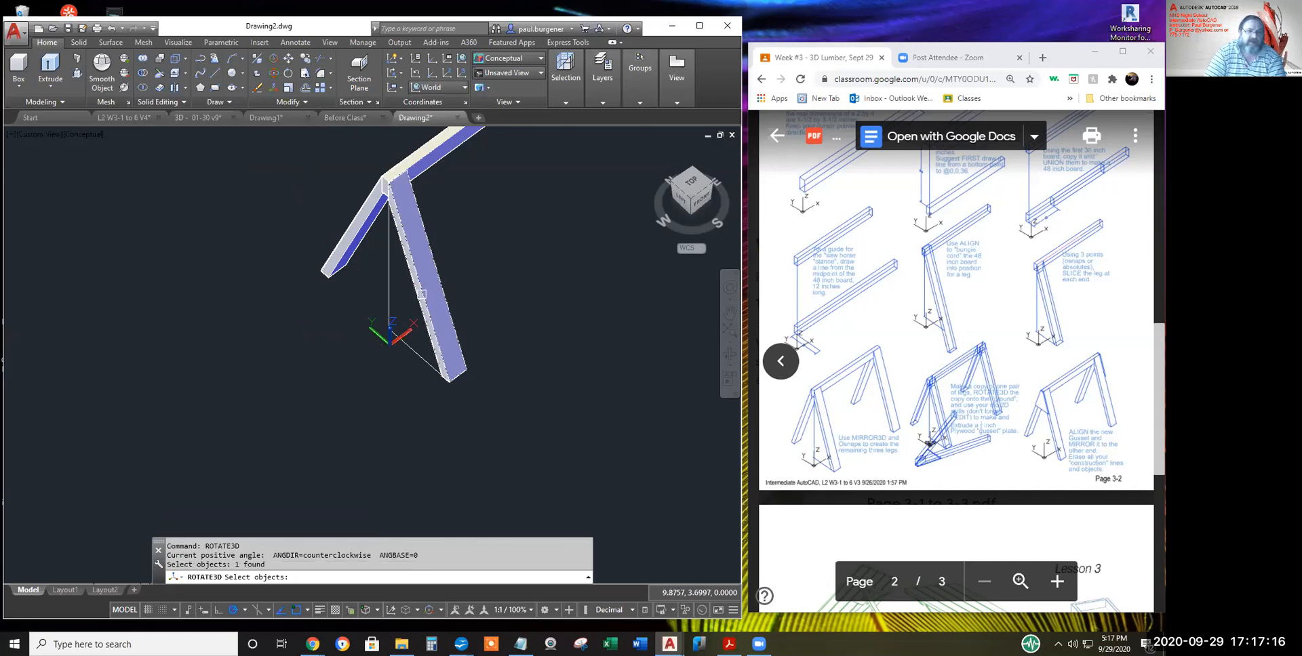
pyautogui.click(352, 252)
pyautogui.press('Return')
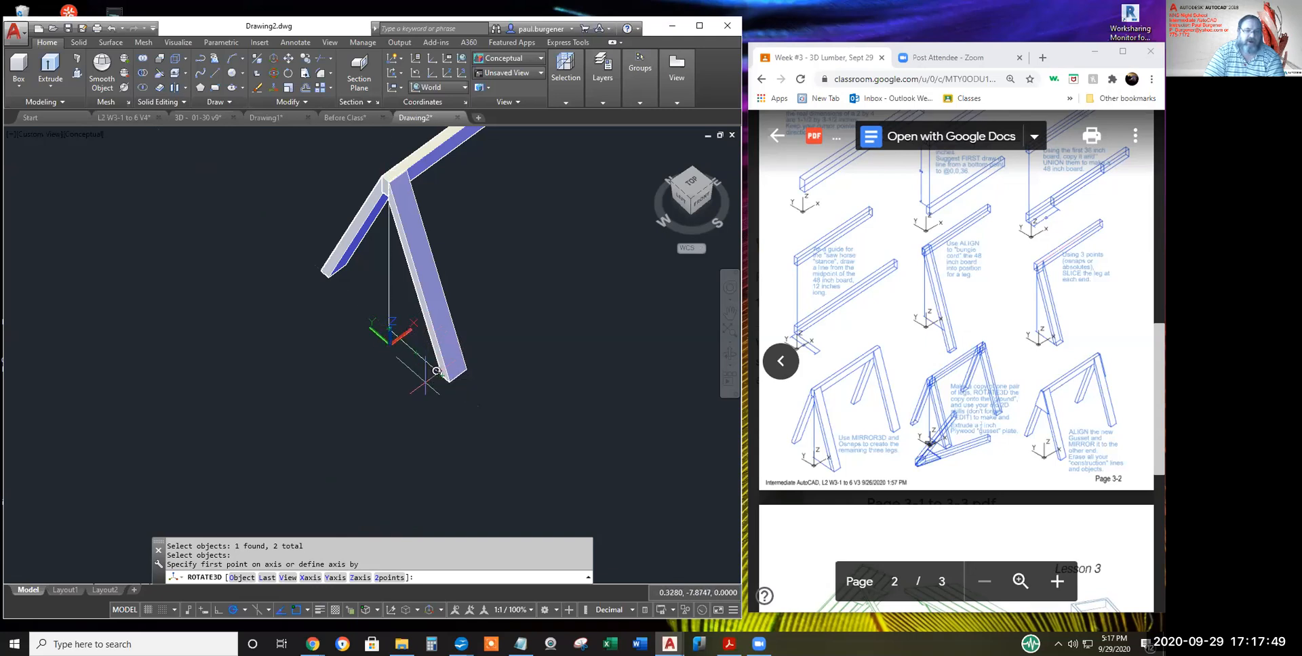
pyautogui.click(390, 577)
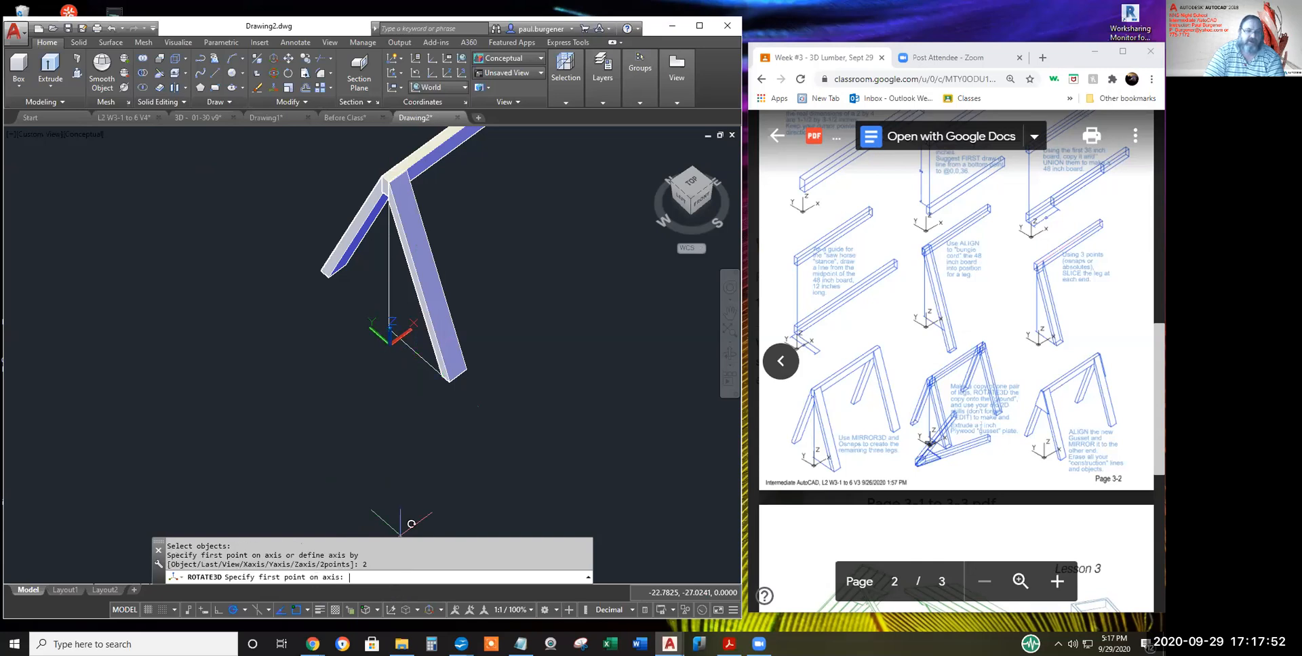
pyautogui.click(449, 382)
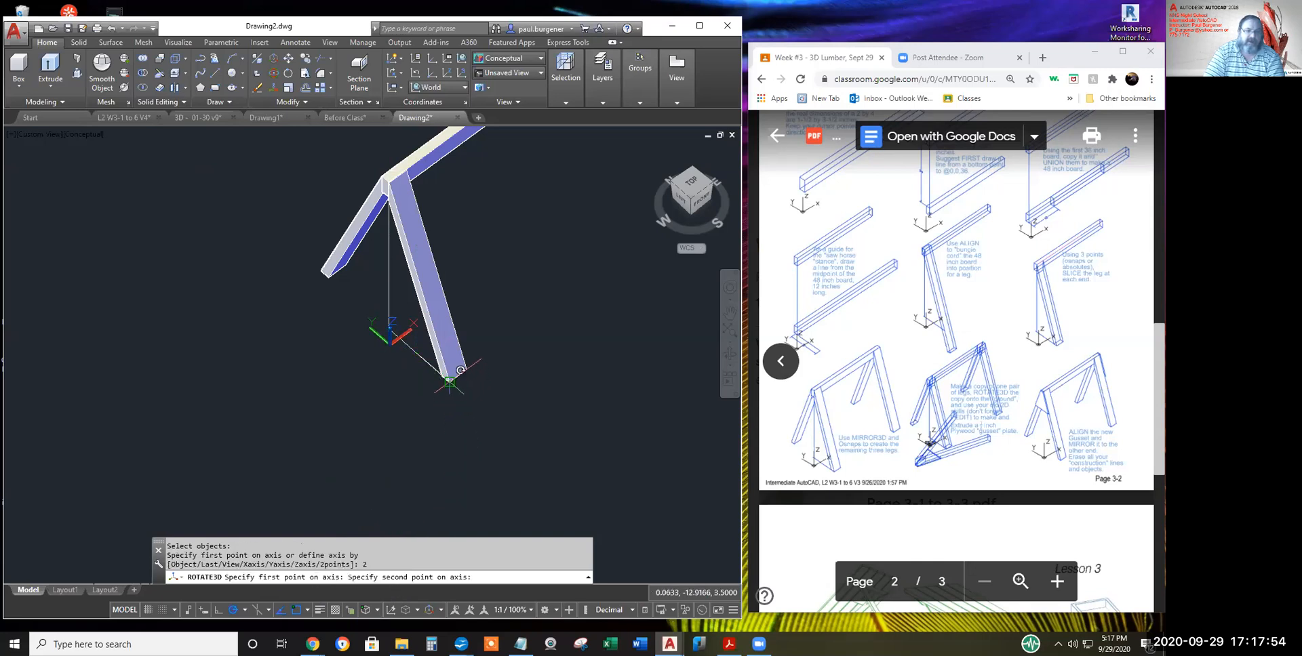
pyautogui.click(427, 341)
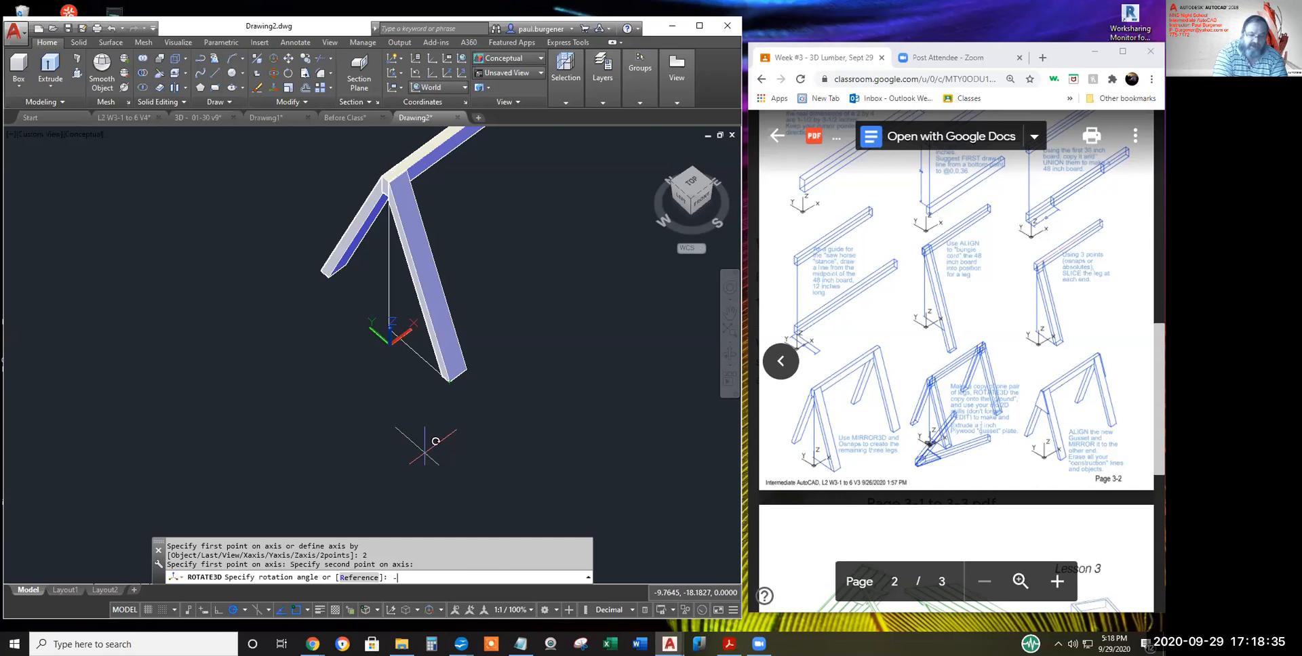
pyautogui.write('0')
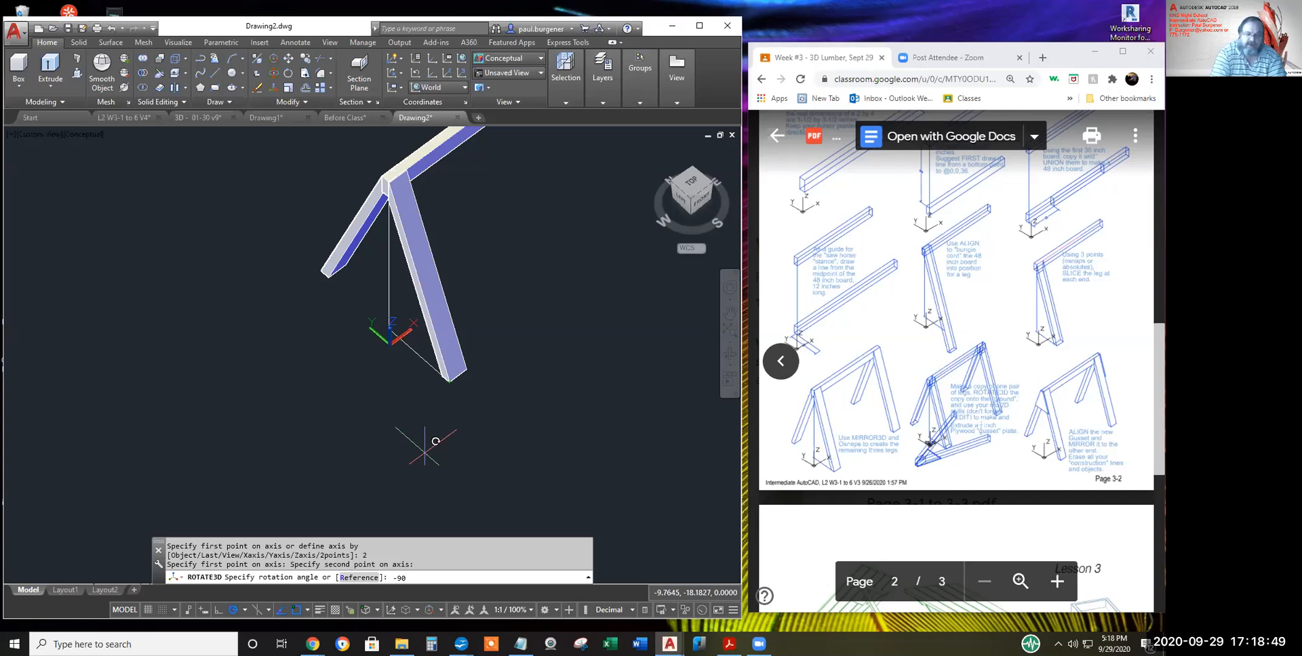
pyautogui.press('Return')
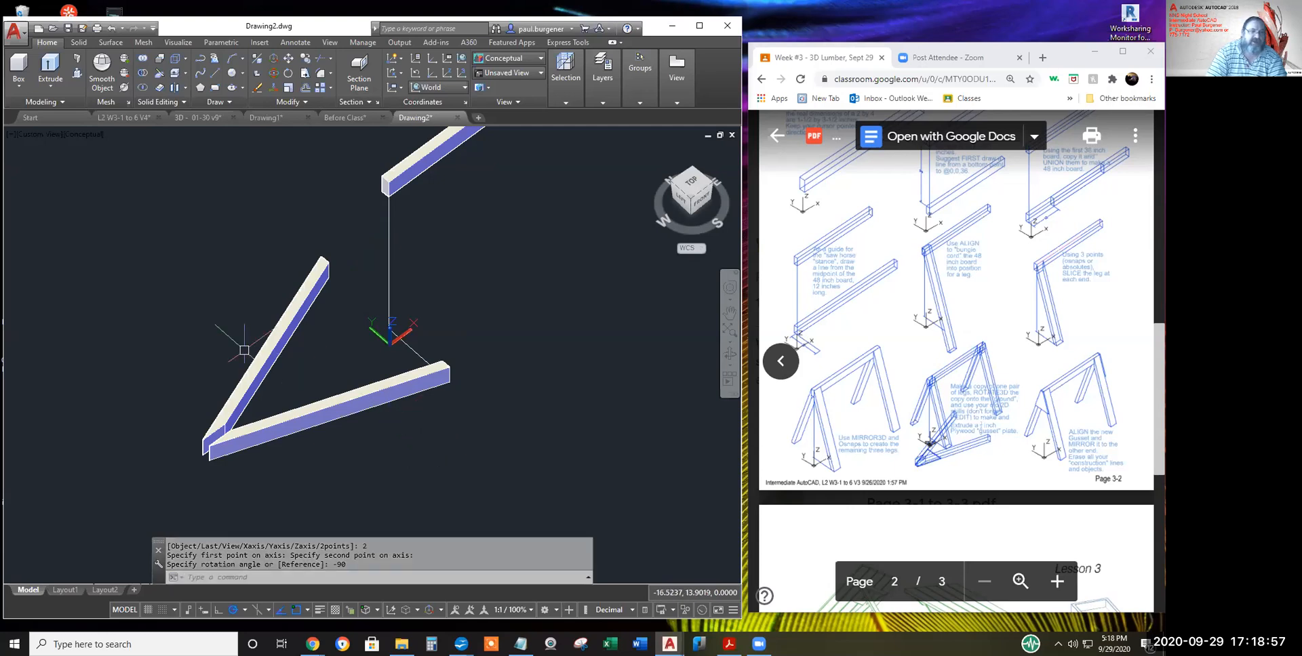
# - Switch to the 2D Wireframe visual style and draw a closed polyline gusset outline along the legs' outer edges, from midpoint to midpoint around their joined ends
pyautogui.click(84, 135)
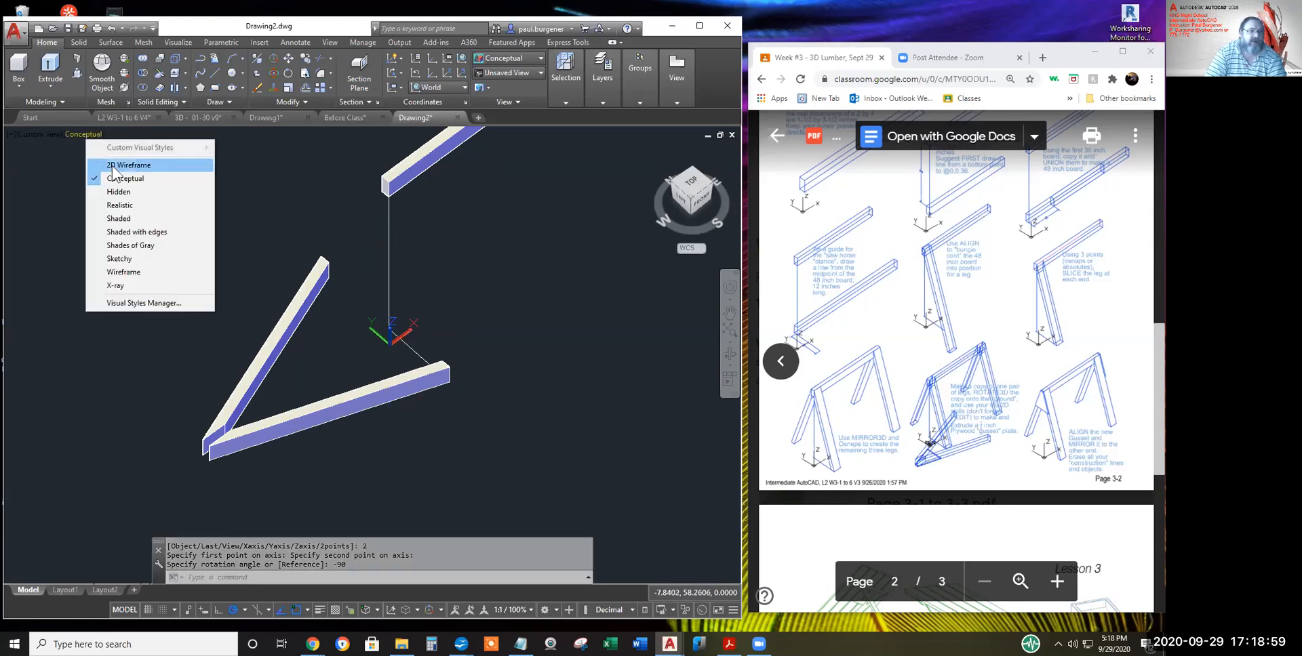
pyautogui.click(129, 166)
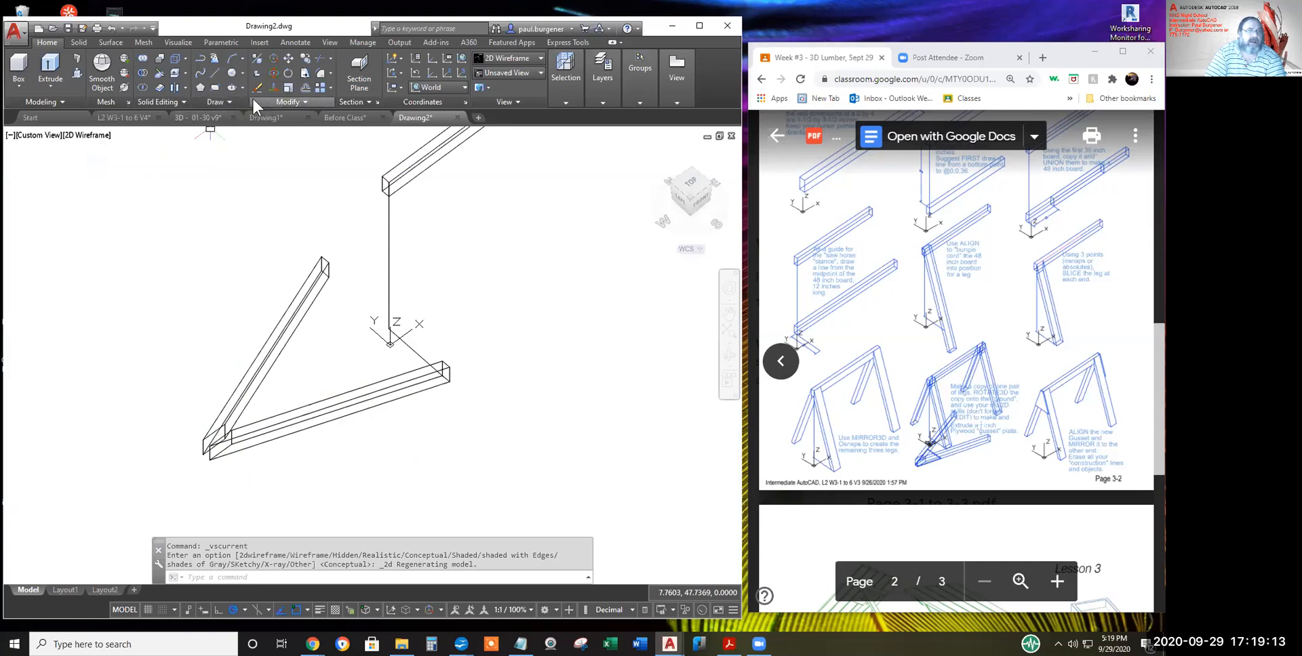
pyautogui.click(201, 70)
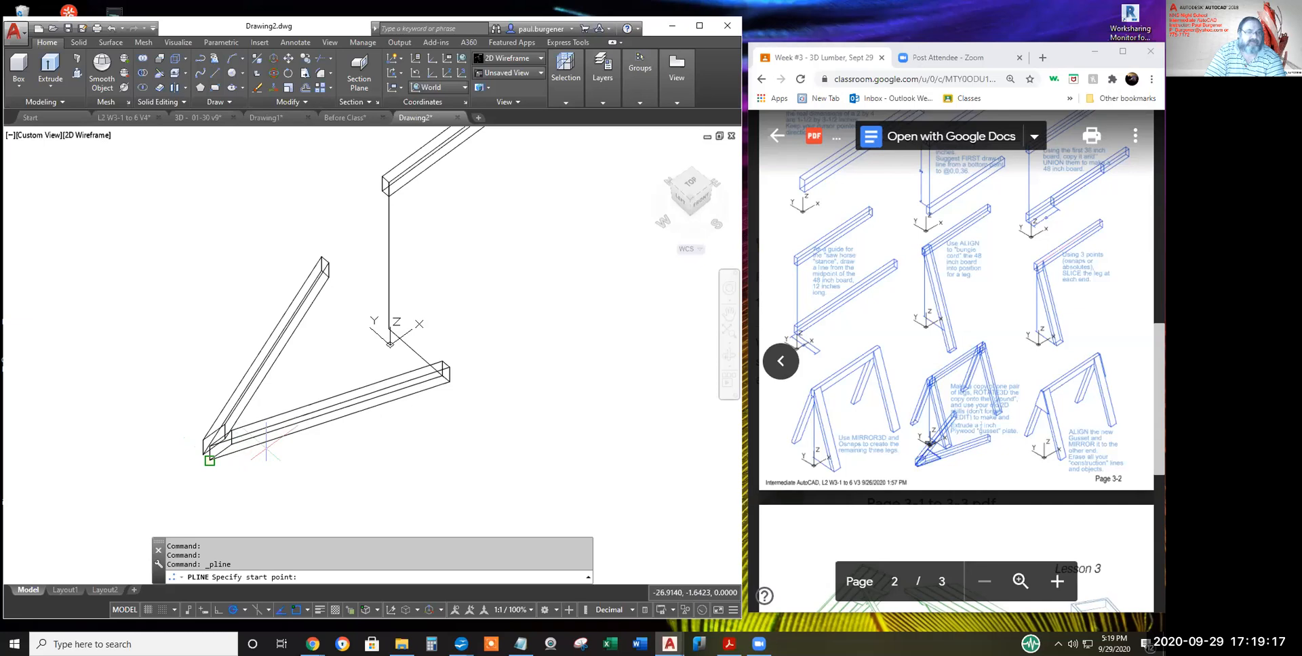
pyautogui.scroll(2, 281, 441)
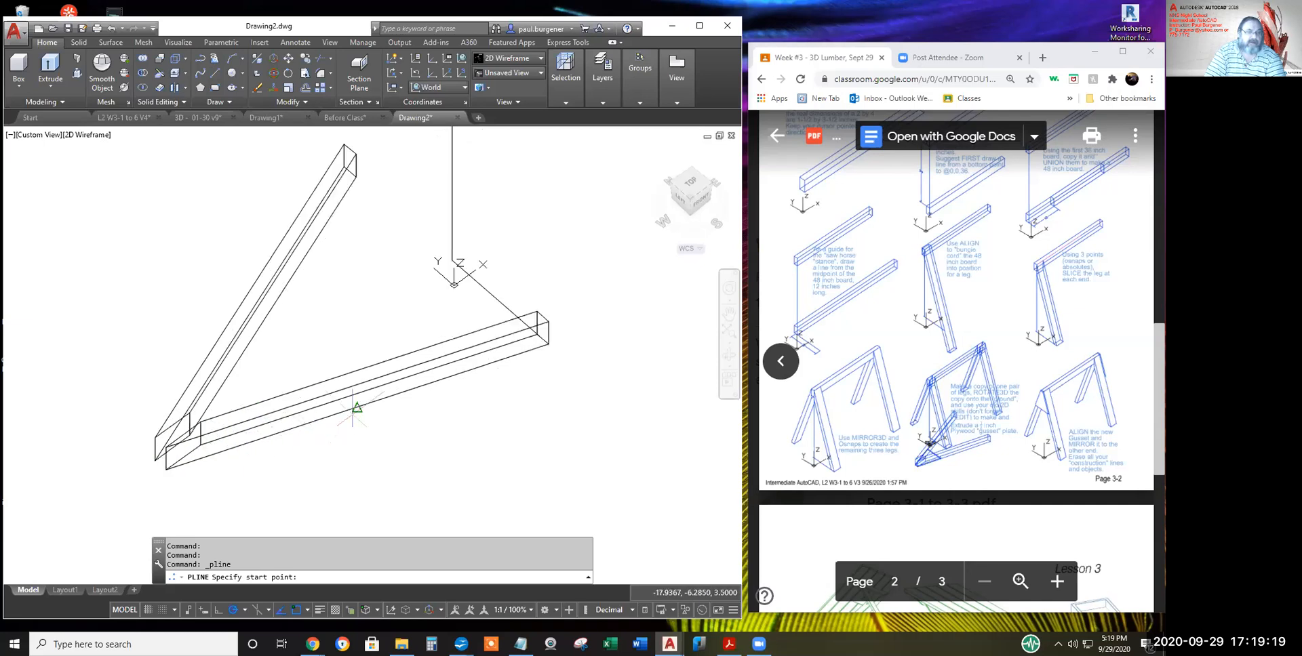
pyautogui.click(352, 407)
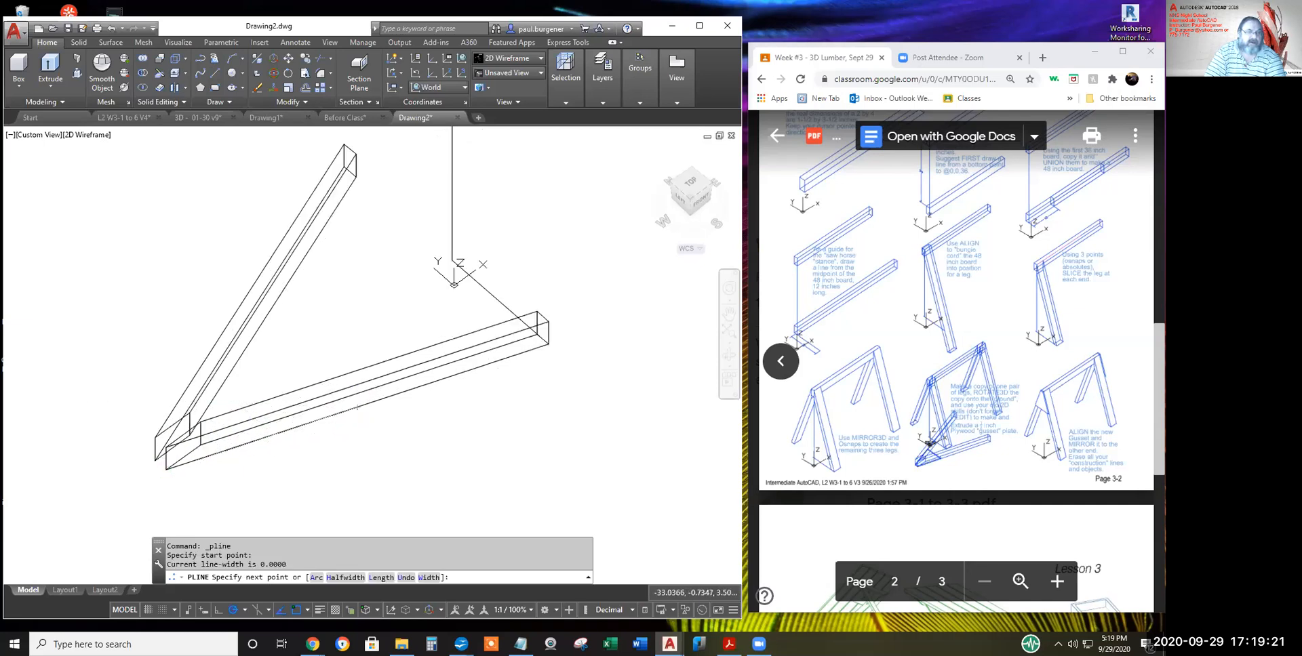
pyautogui.click(156, 459)
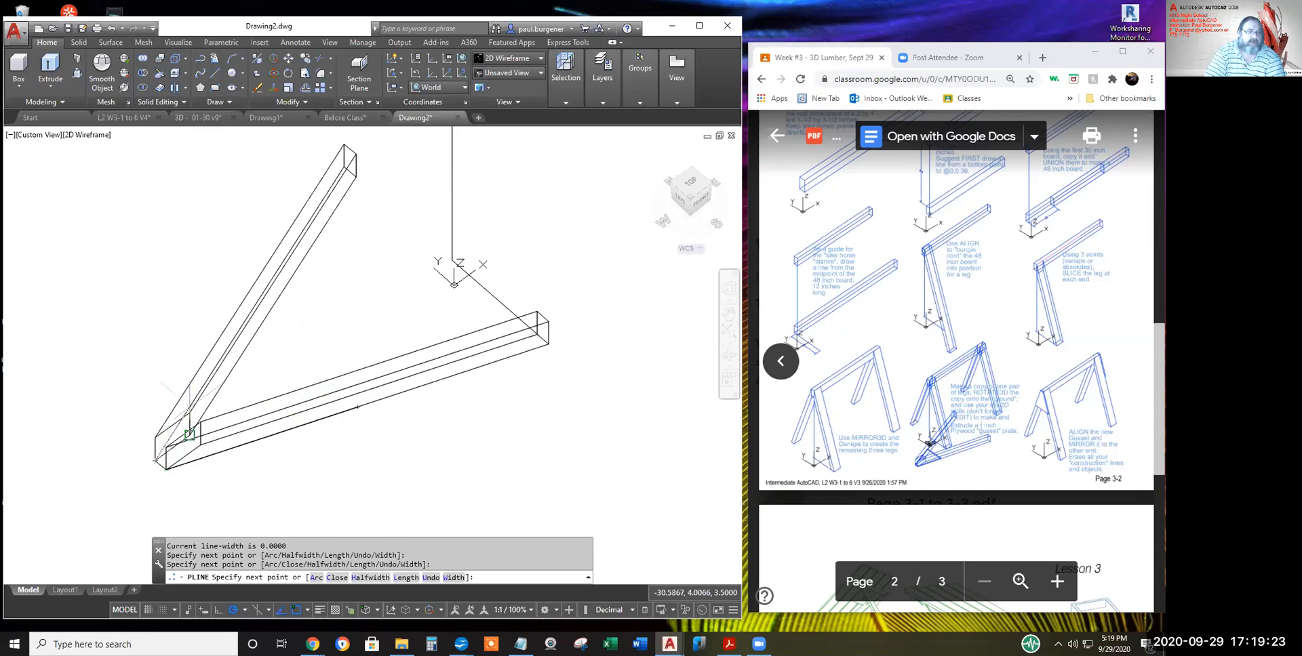
pyautogui.click(252, 316)
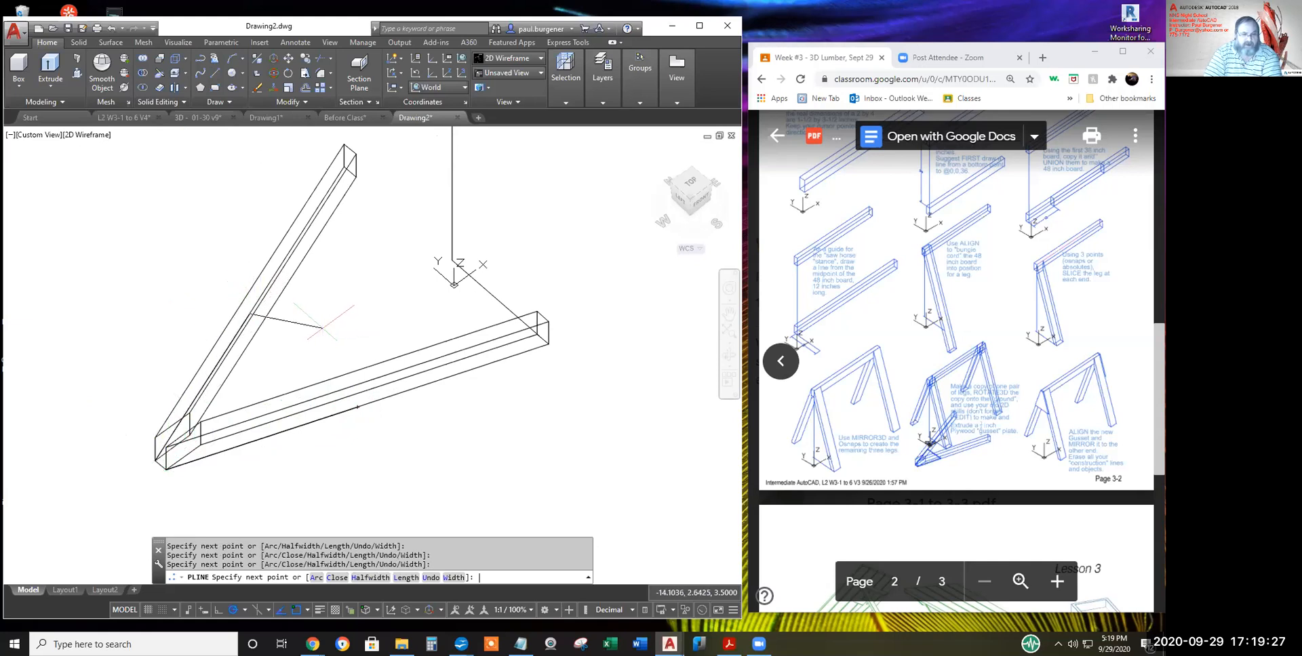
pyautogui.write('c')
pyautogui.press('Return')
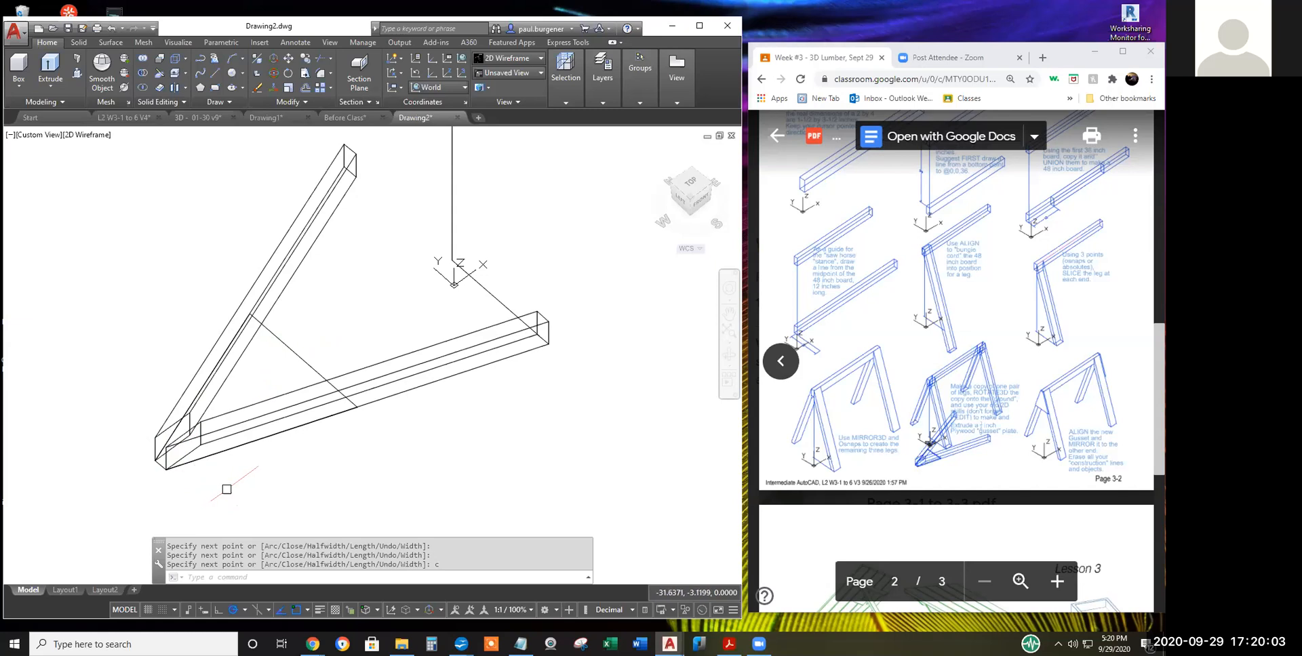
# - Extrude the closed gusset outline on the flat-lying legs to a height of .5
pyautogui.moveTo(405, 331); pyautogui.dragTo(358, 544, button='middle')
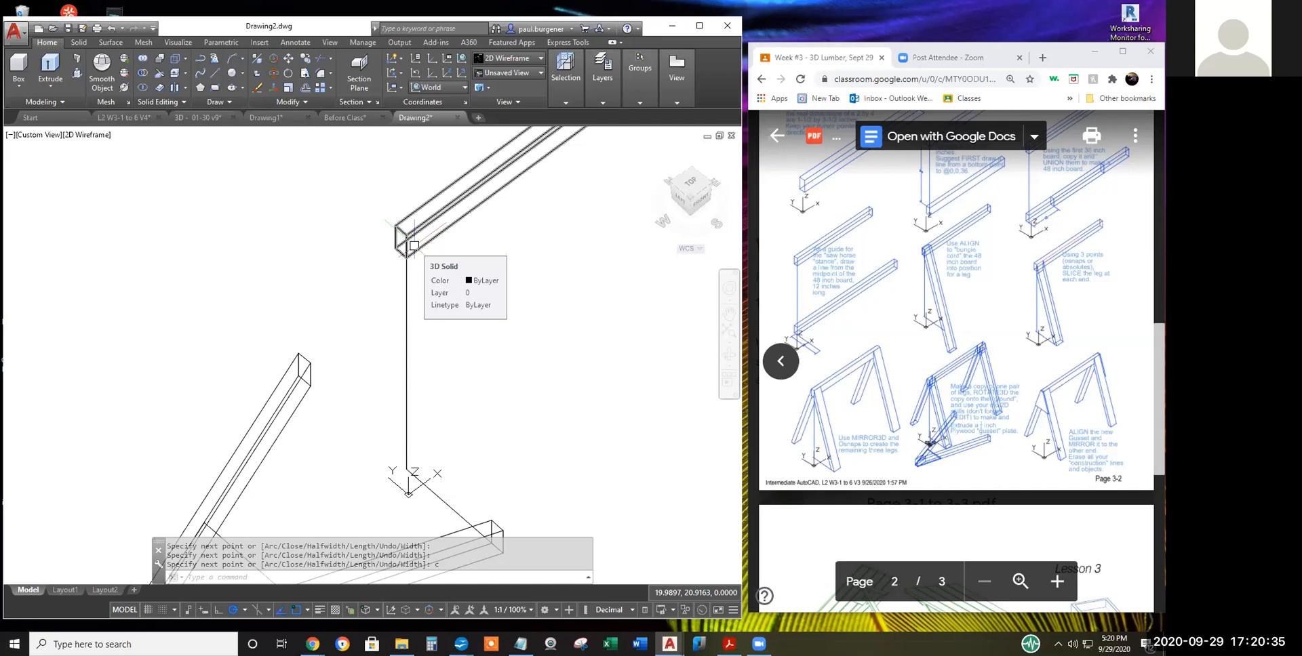
pyautogui.scroll(-2, 396, 305)
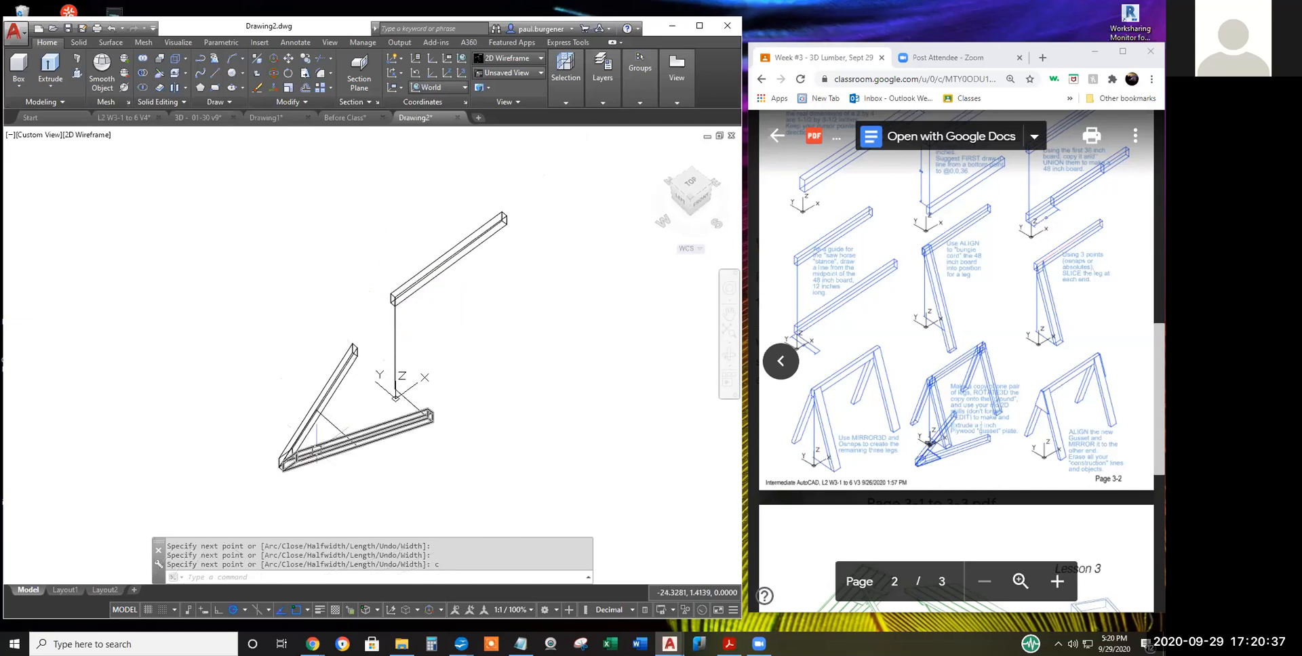
pyautogui.scroll(1, 309, 451)
pyautogui.moveTo(345, 411); pyautogui.dragTo(378, 364, button='middle')
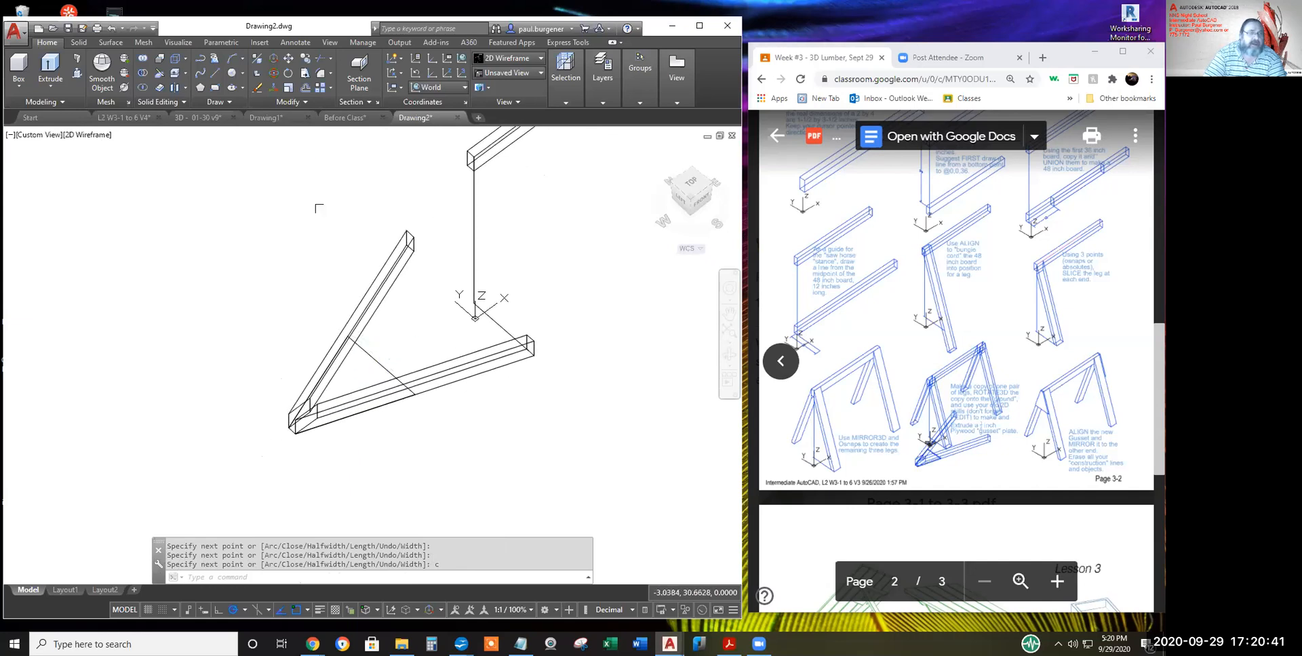
pyautogui.click(50, 68)
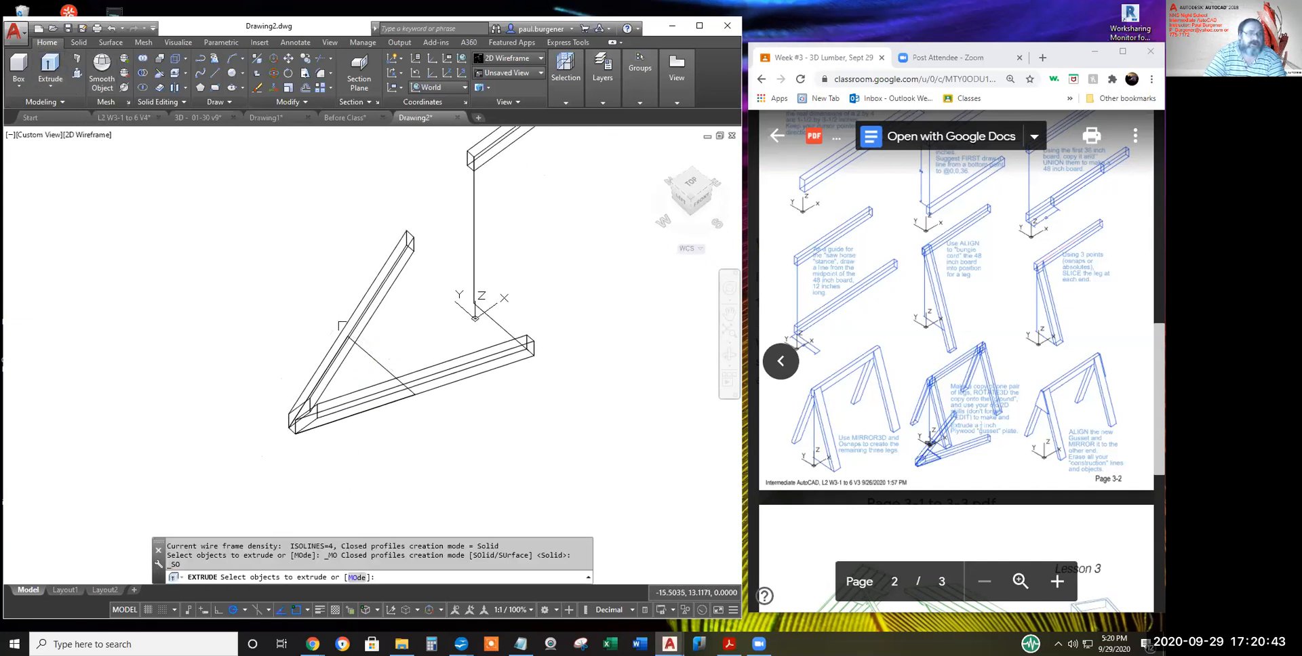
pyautogui.click(383, 367)
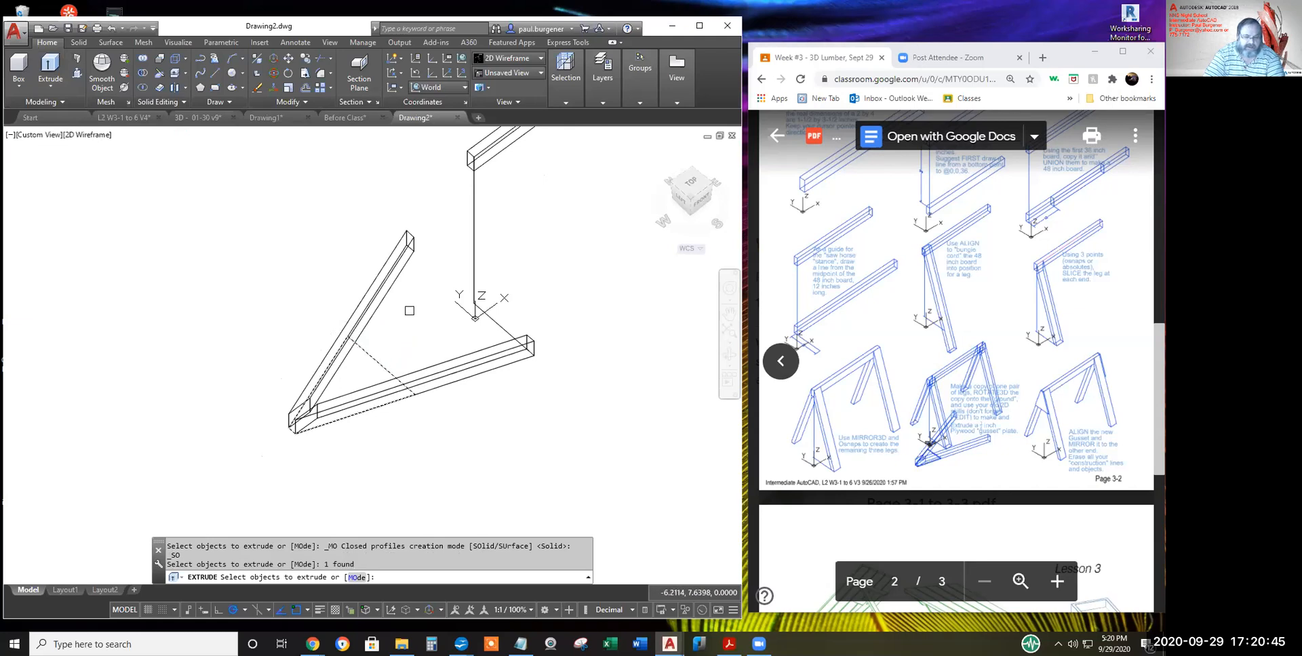
pyautogui.press('Return')
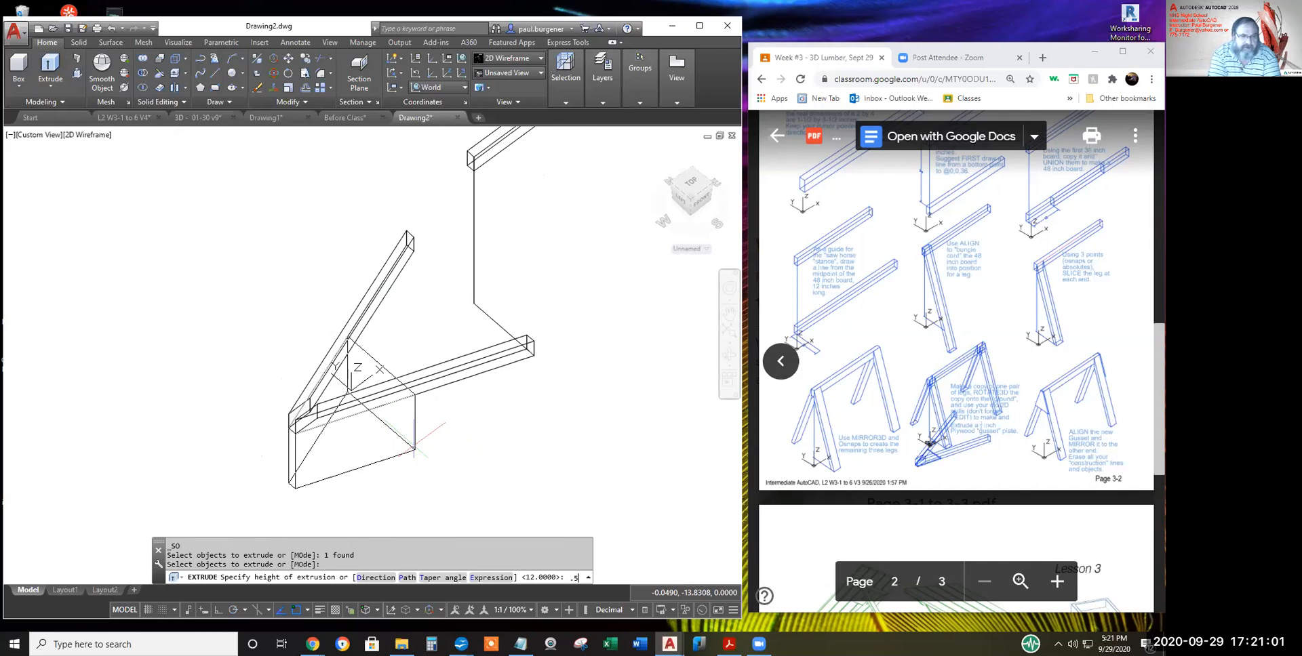
pyautogui.press('Return')
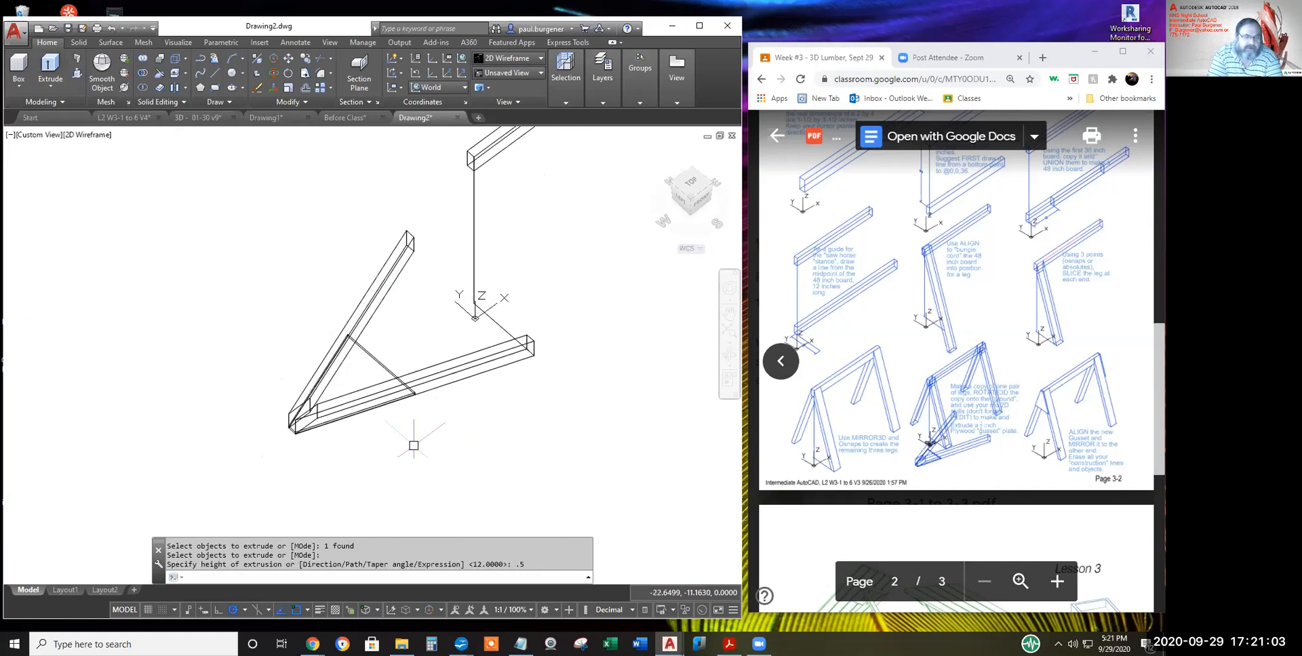
pyautogui.scroll(5, 407, 396)
pyautogui.scroll(2, 408, 394)
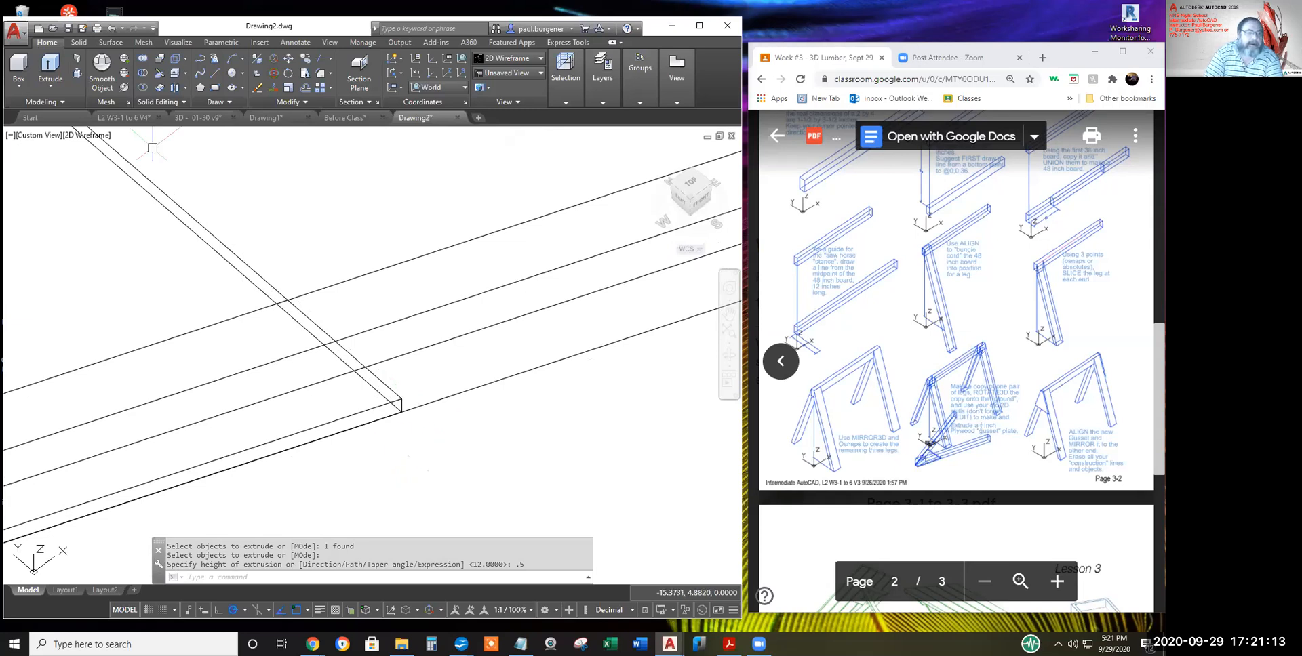
pyautogui.click(53, 62)
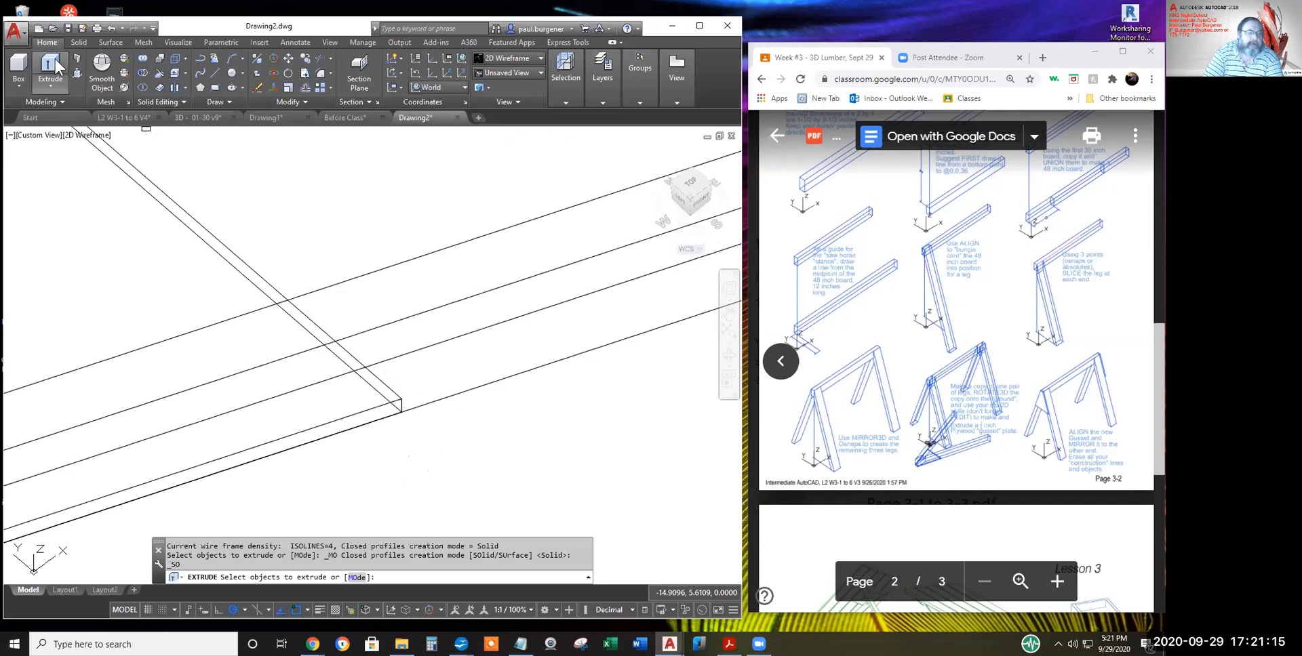
pyautogui.scroll(-3, 217, 168)
pyautogui.scroll(-3, 323, 285)
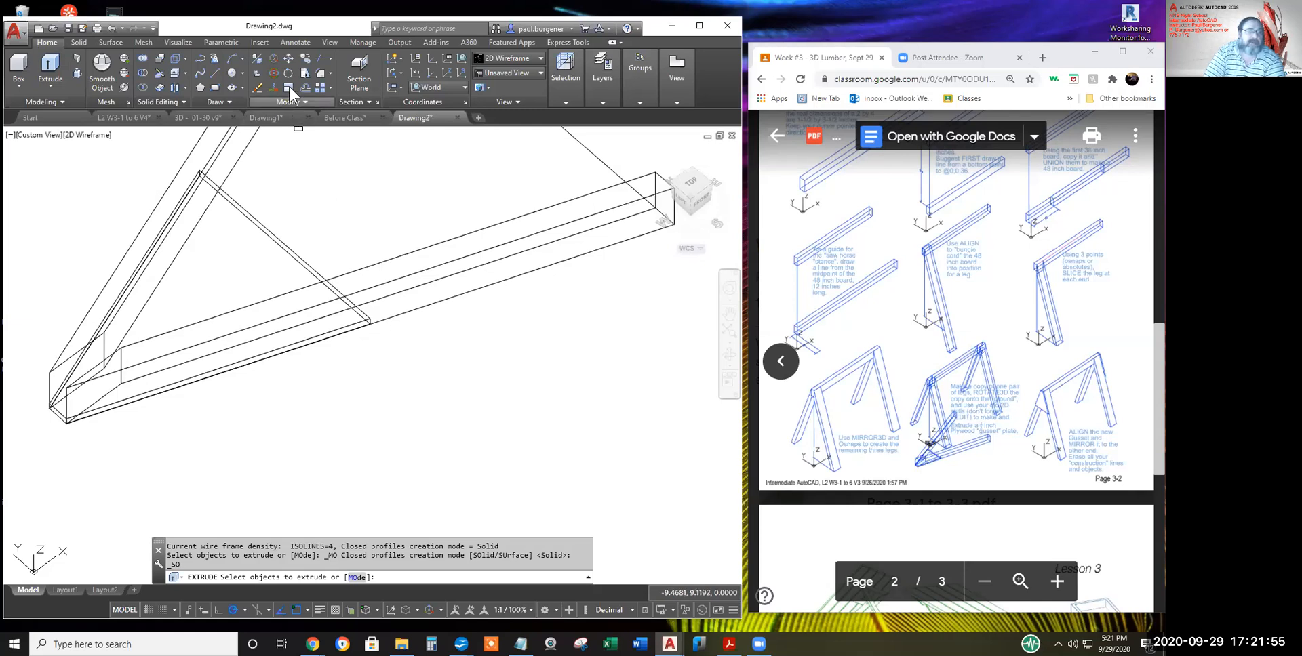
# - Move the gusset plate straight down by its own thickness, from its upper corner to its lower corner, so it sits against the legs' underside
pyautogui.click(288, 58)
pyautogui.click(291, 250)
pyautogui.press('Return')
pyautogui.scroll(5, 380, 332)
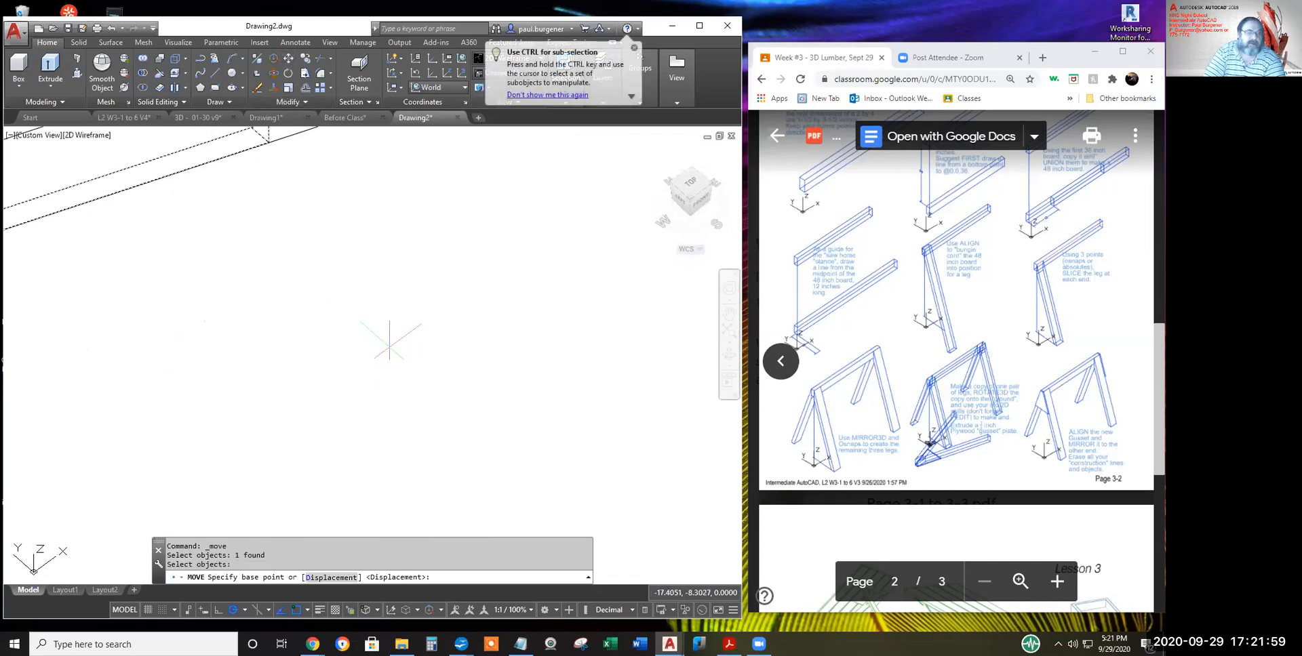
pyautogui.click(341, 306)
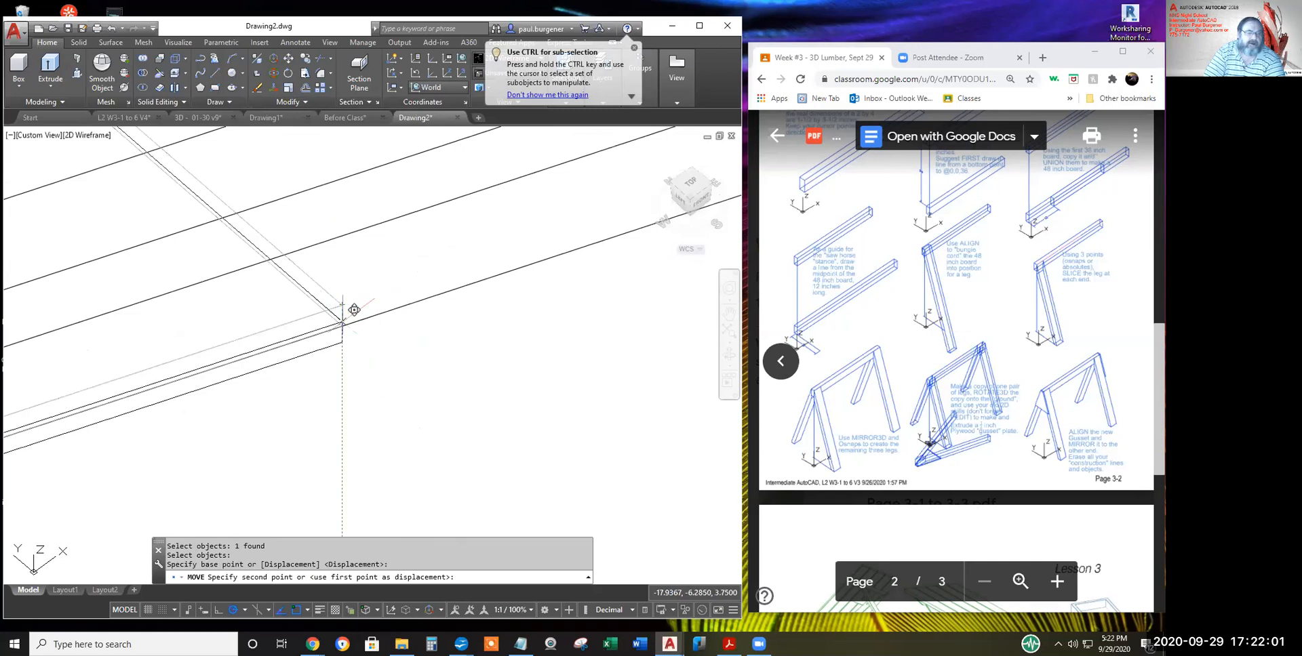
pyautogui.click(342, 327)
pyautogui.scroll(-4, 423, 351)
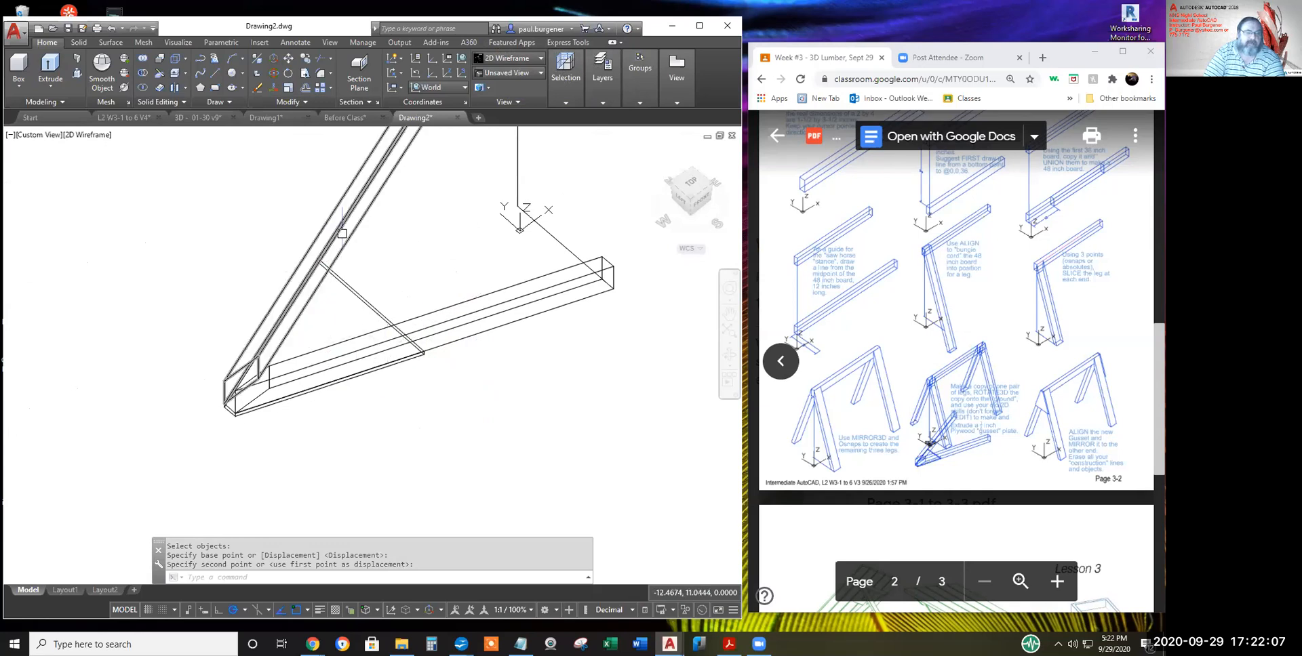
# - Try rotating both legs and the gusset -90 degrees about the X axis with 3D Rotate, based at the lower end corner of the front leg
pyautogui.moveTo(472, 310); pyautogui.dragTo(411, 384, button='middle')
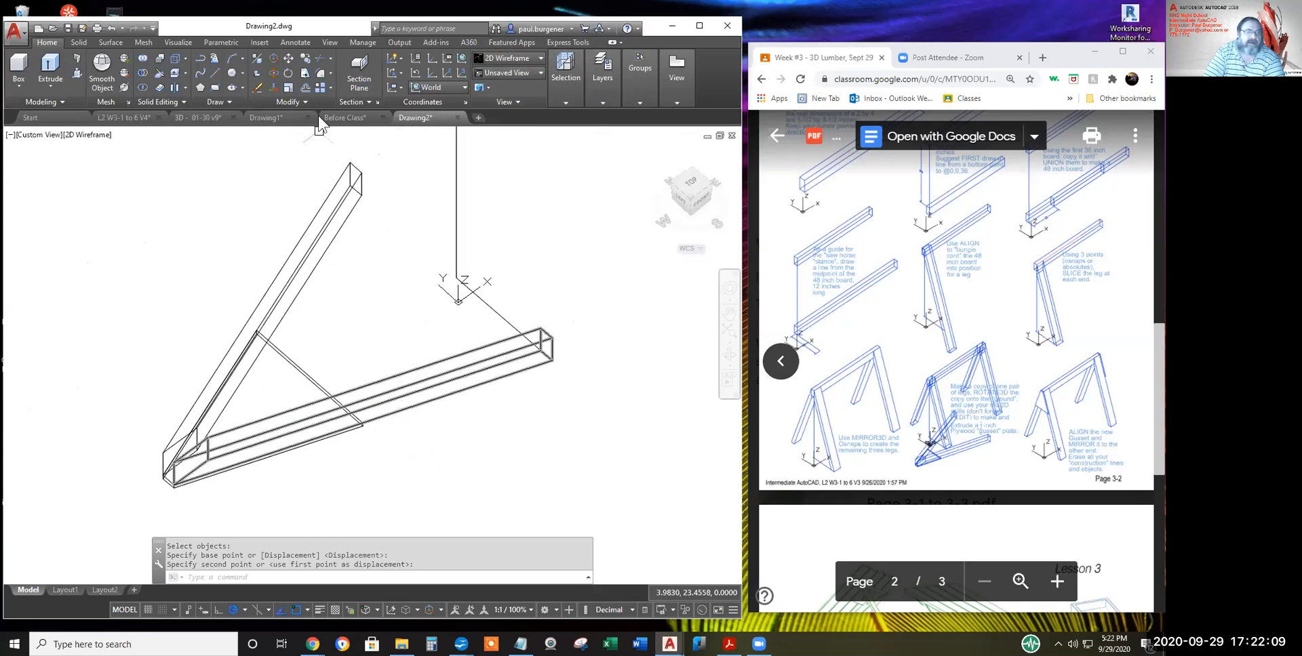
pyautogui.click(273, 75)
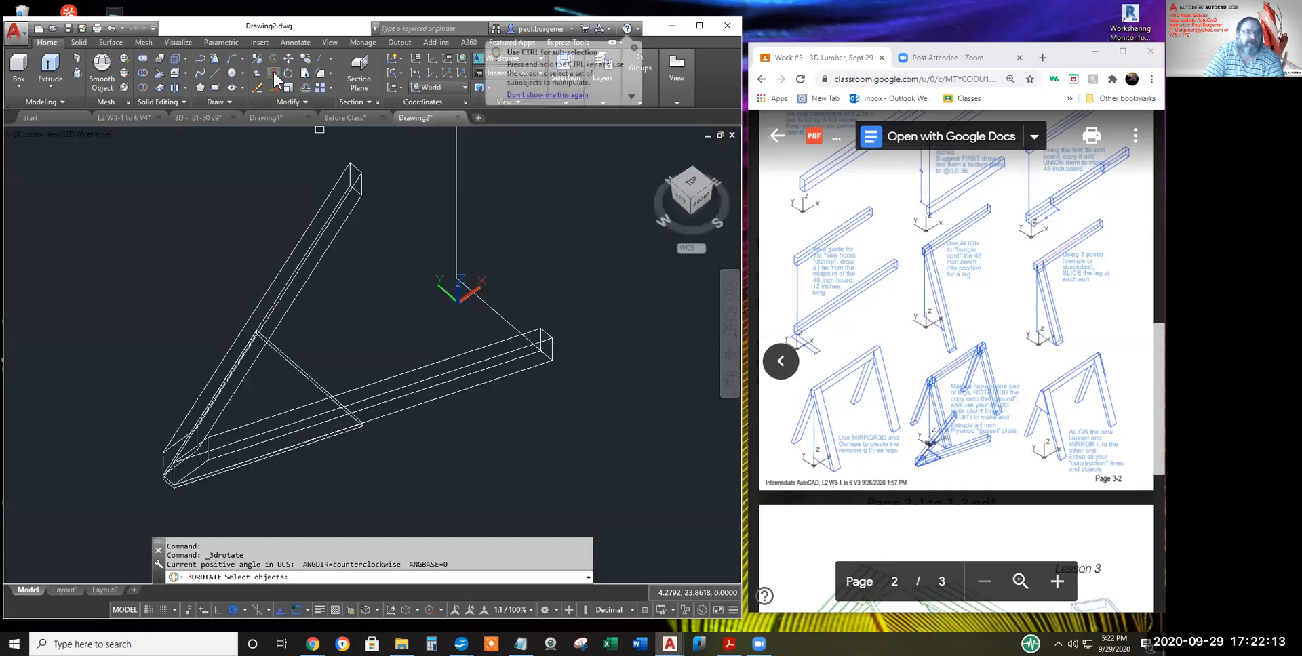
pyautogui.click(416, 465)
pyautogui.click(220, 278)
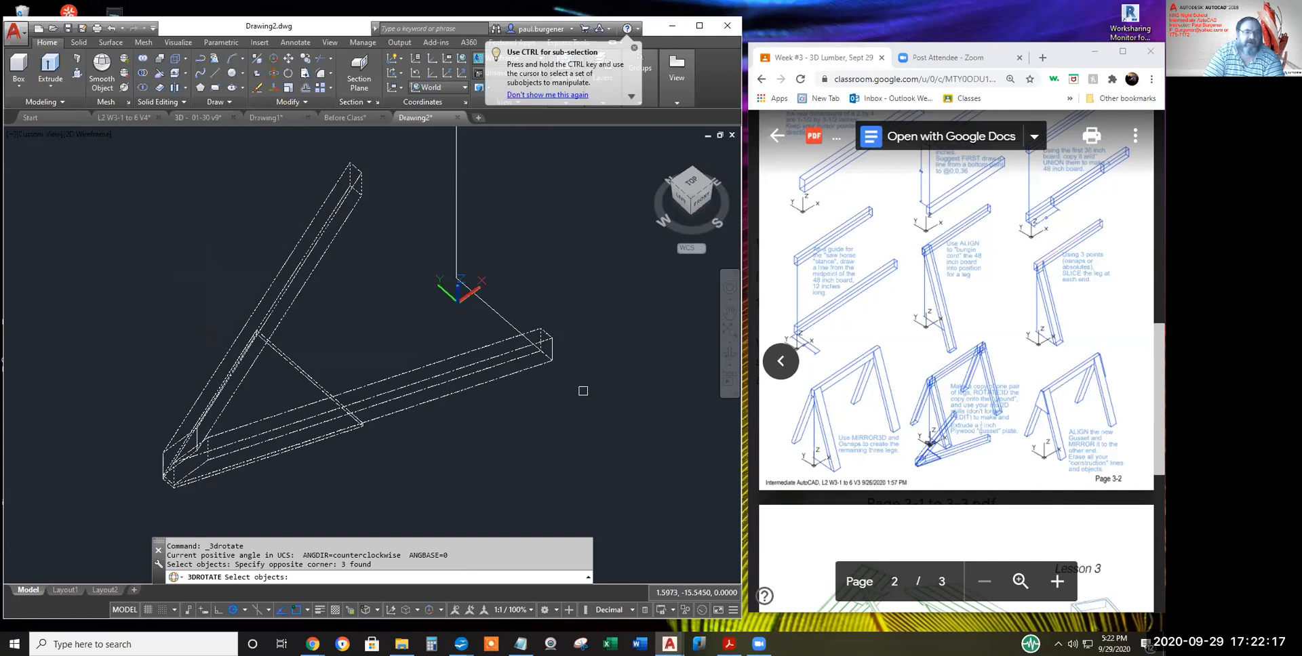
pyautogui.press('Return')
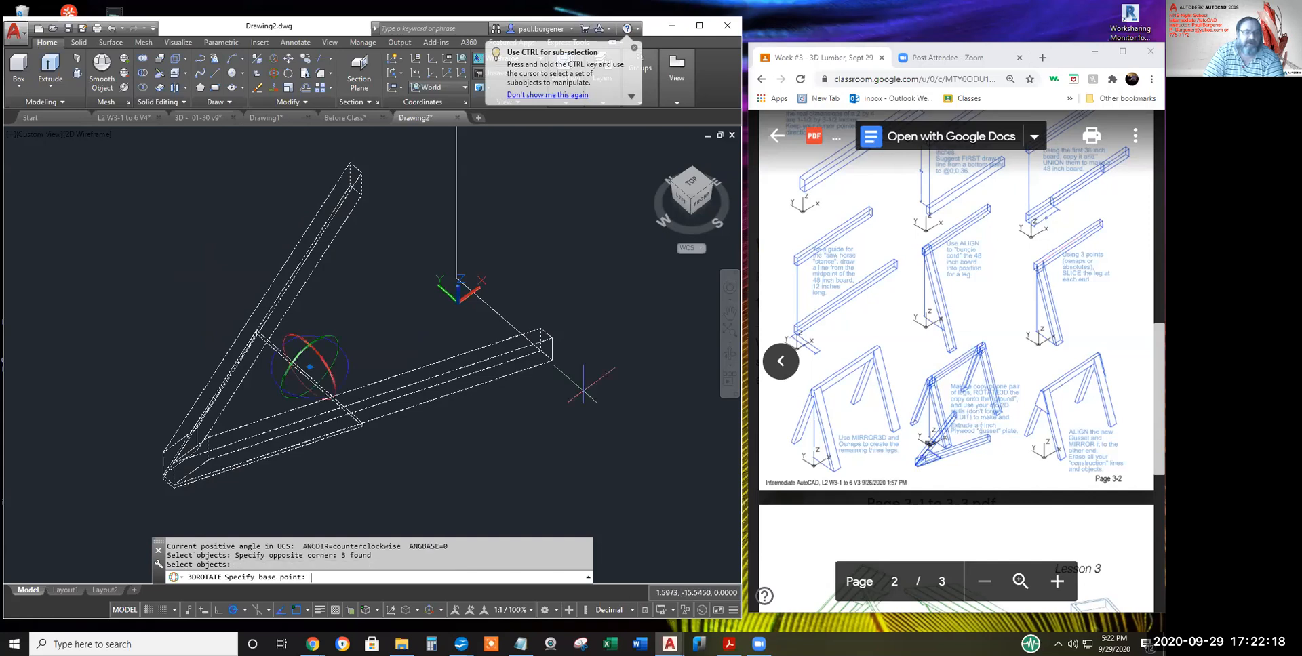
pyautogui.click(551, 361)
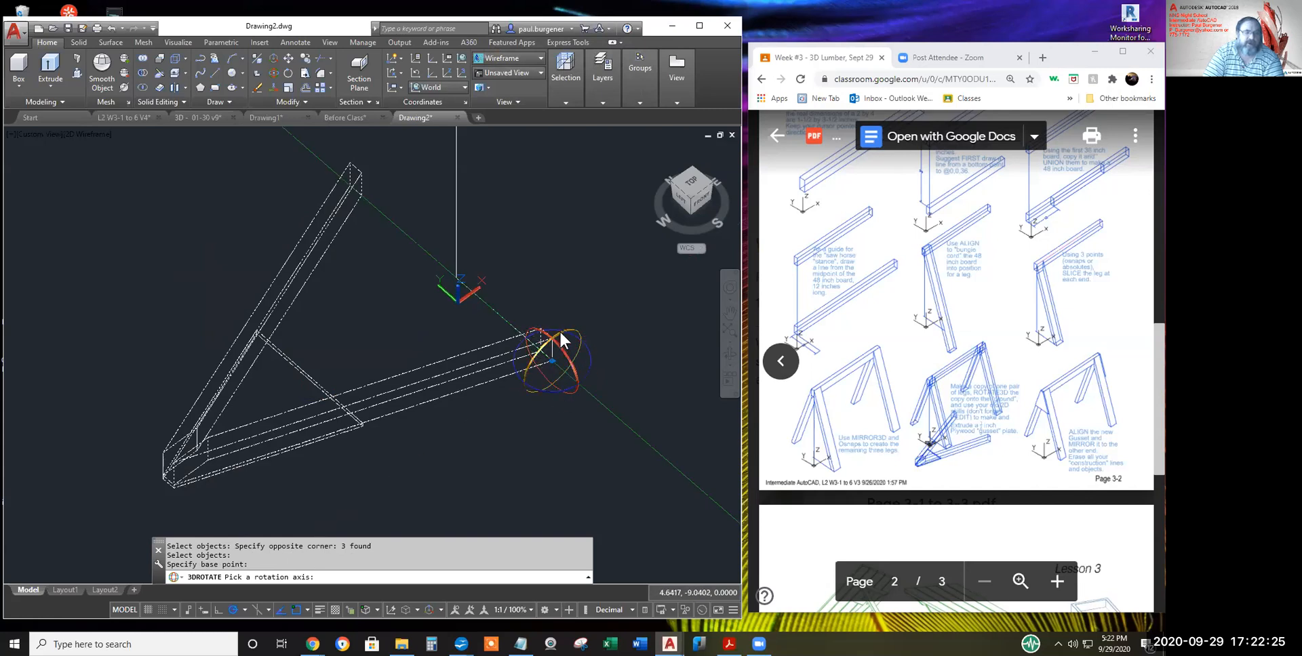
pyautogui.click(527, 359)
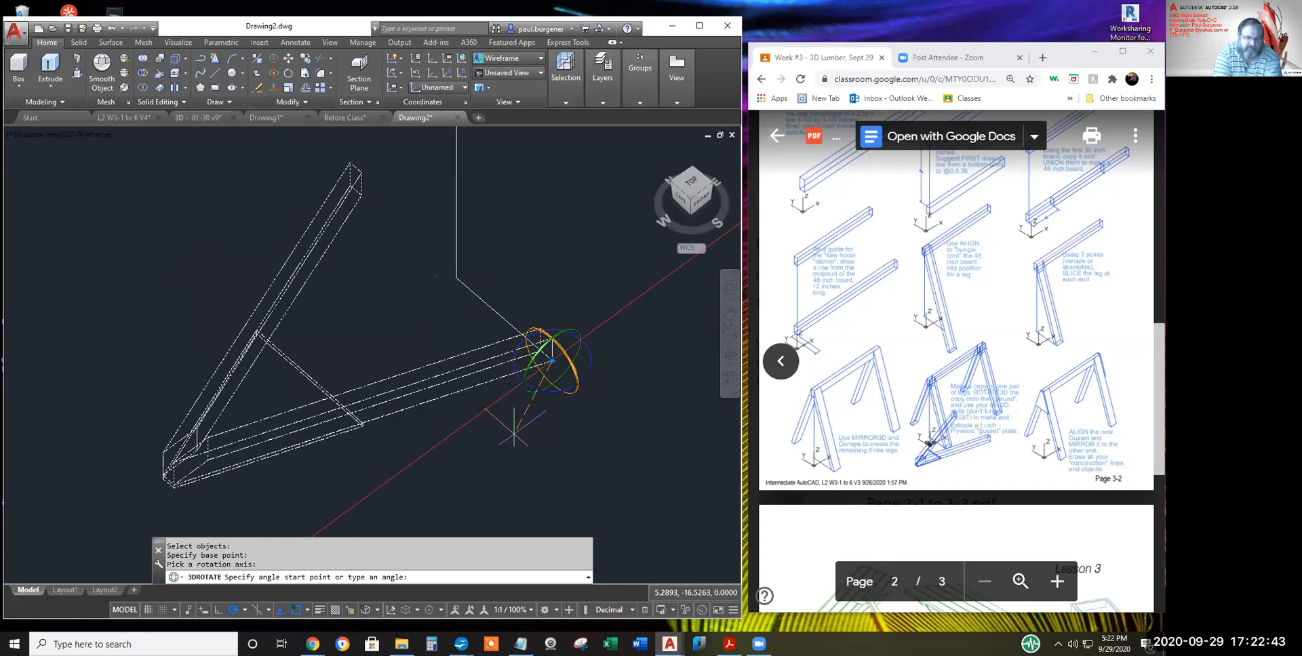
pyautogui.write('0')
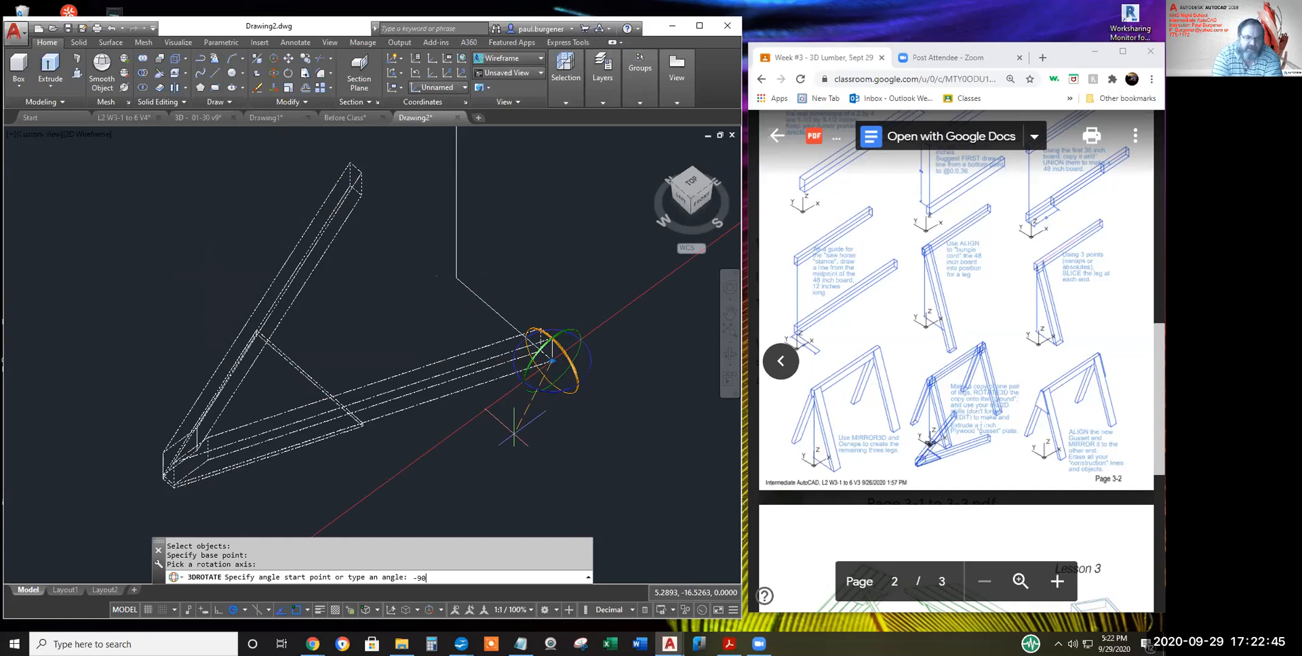
pyautogui.press('Return')
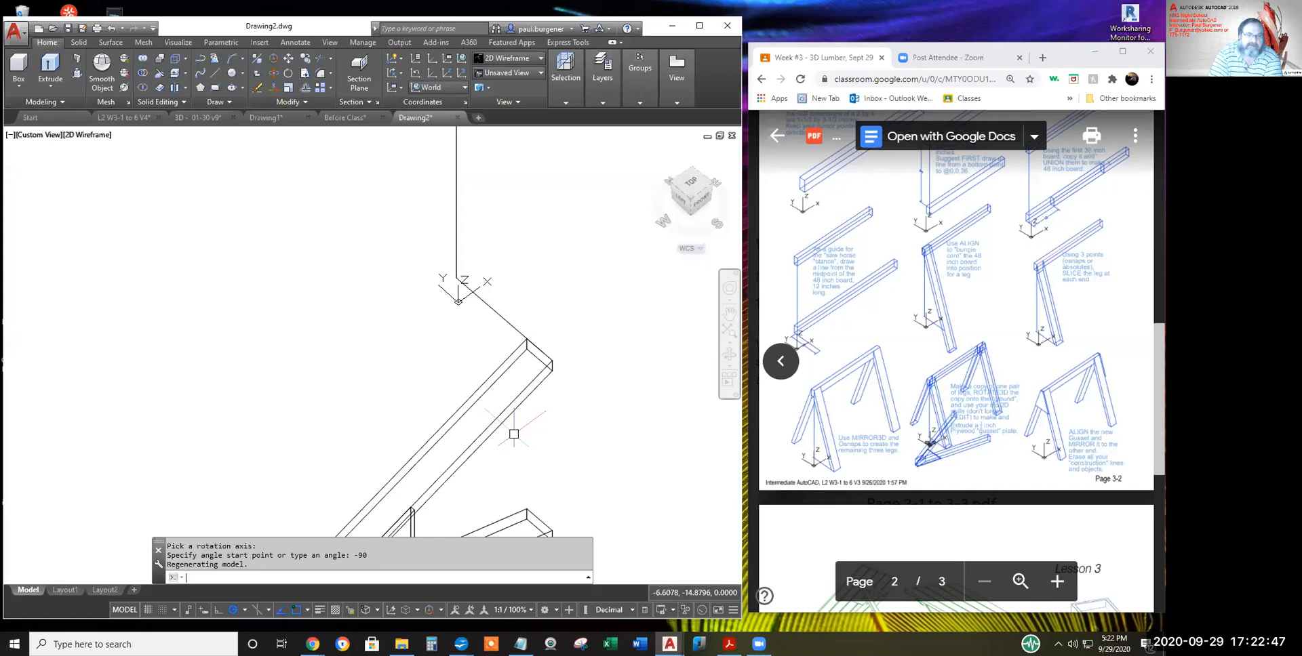
# - Undo the X-axis rotation of the legs and gusset
pyautogui.scroll(-3, 555, 393)
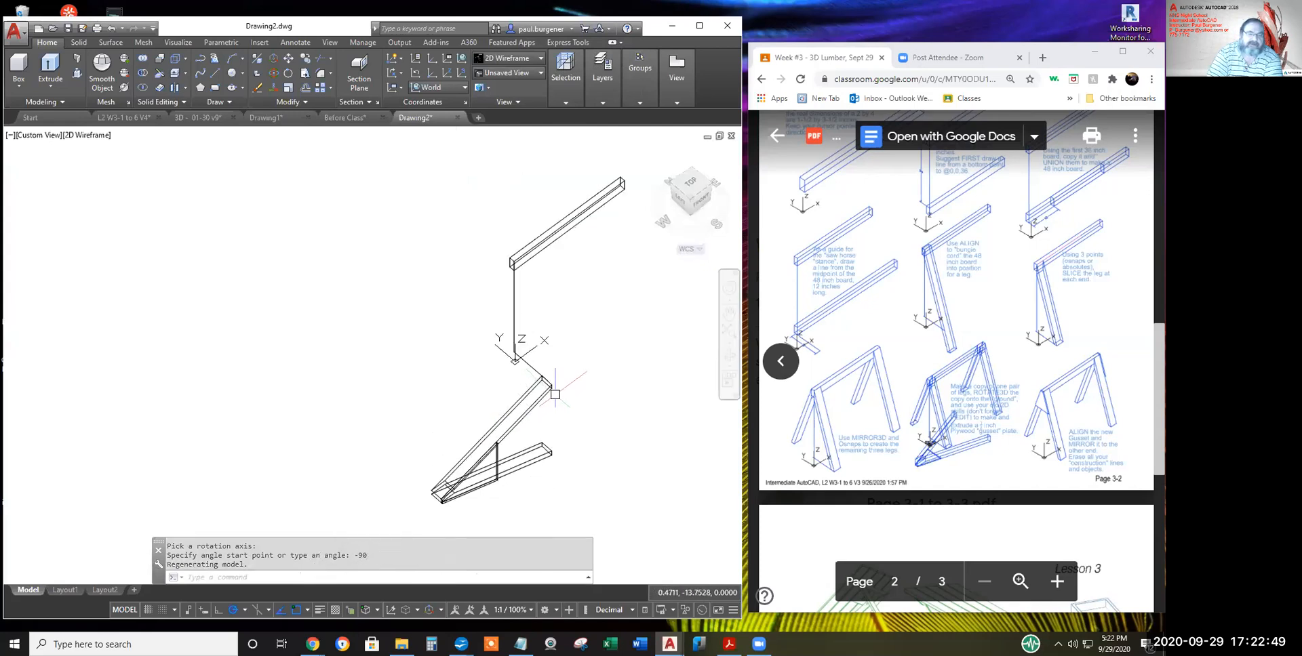
pyautogui.click(109, 27)
pyautogui.click(109, 27)
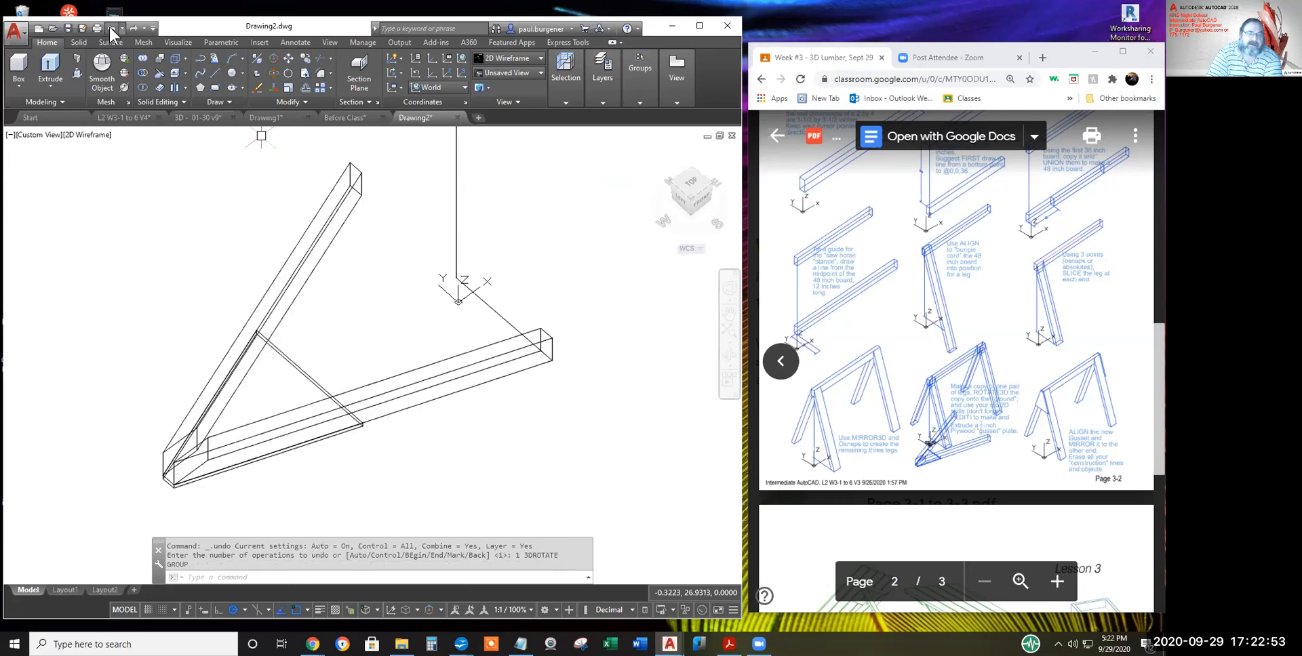
# - Try rotating both legs and the gusset 90 degrees about the Y axis at the front leg's lower end corner, and undo the rotation
pyautogui.click(272, 72)
pyautogui.click(379, 513)
pyautogui.click(189, 284)
pyautogui.press('Return')
pyautogui.click(552, 360)
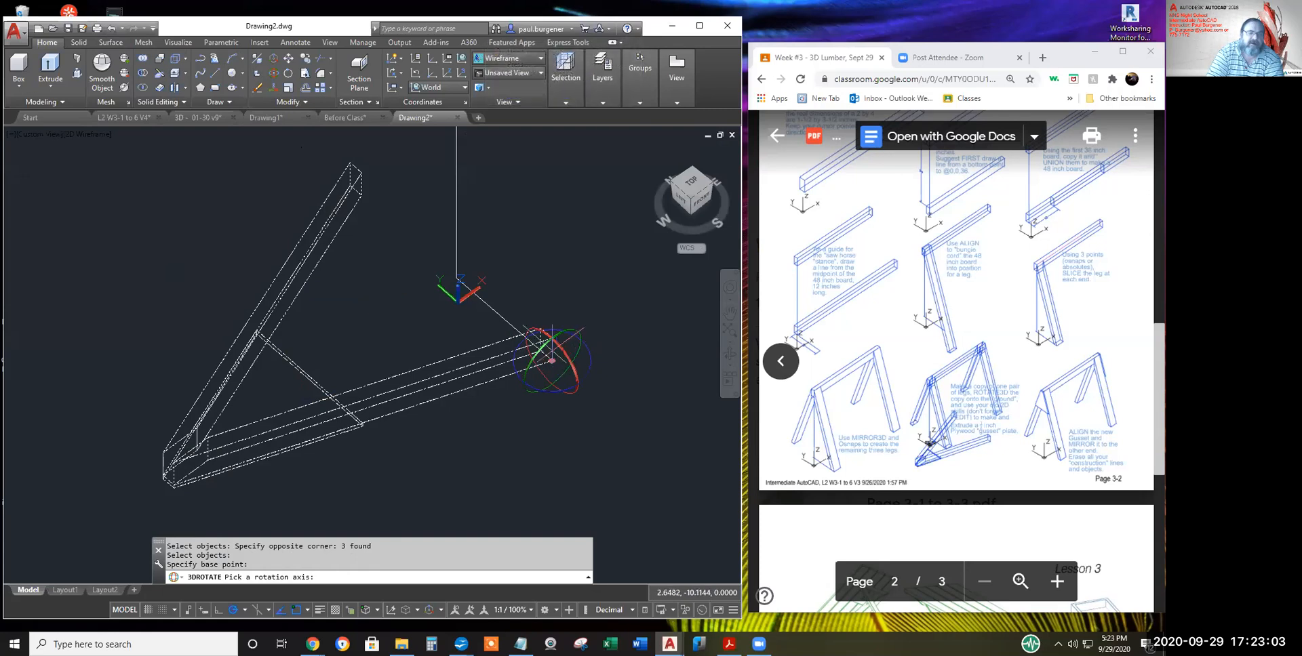
pyautogui.click(548, 339)
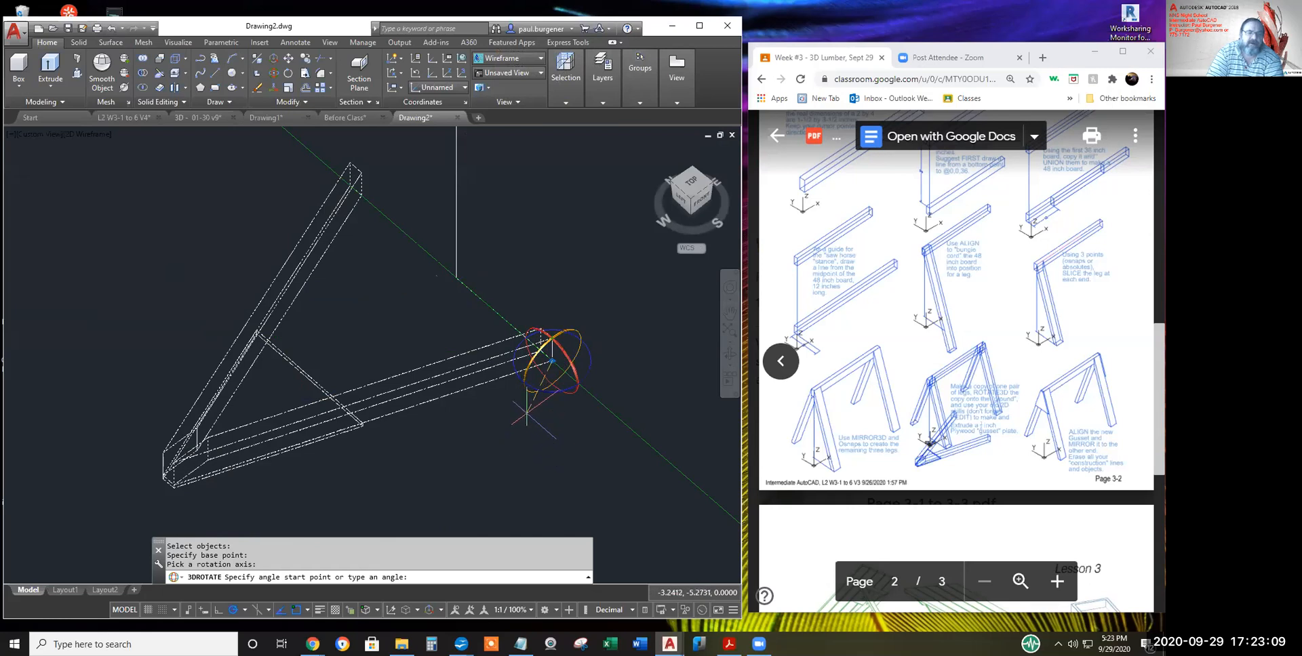
pyautogui.write('90')
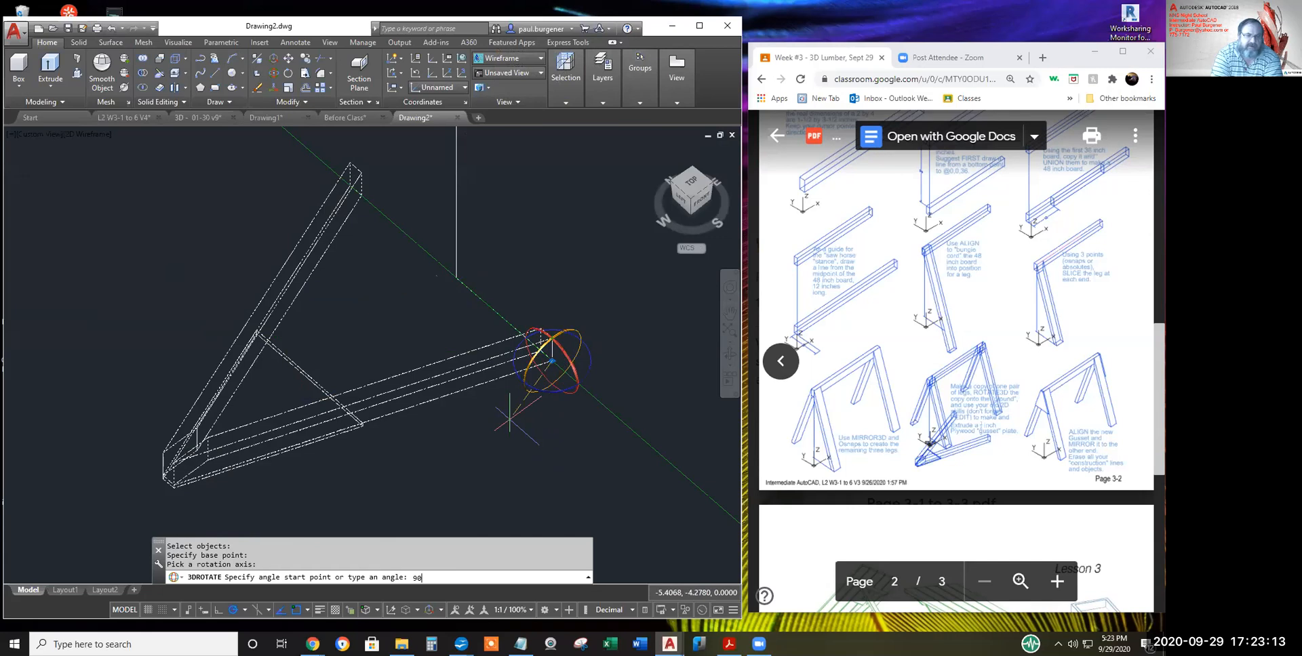
pyautogui.press('Return')
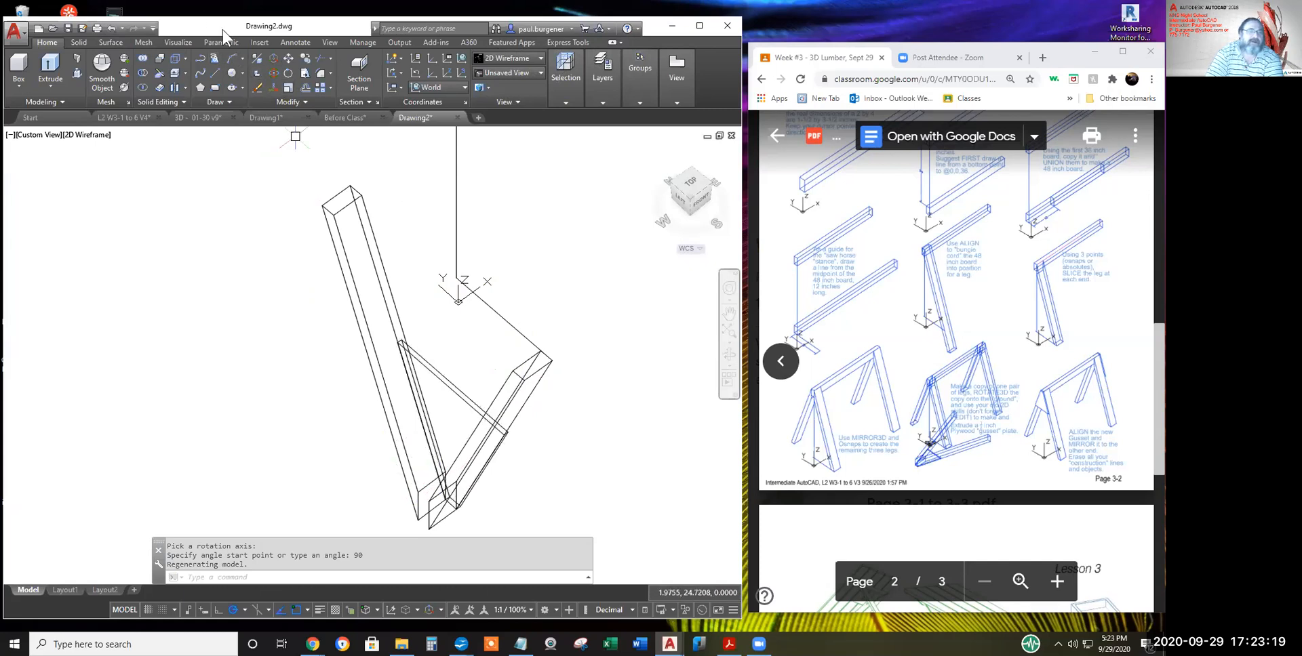
pyautogui.click(112, 27)
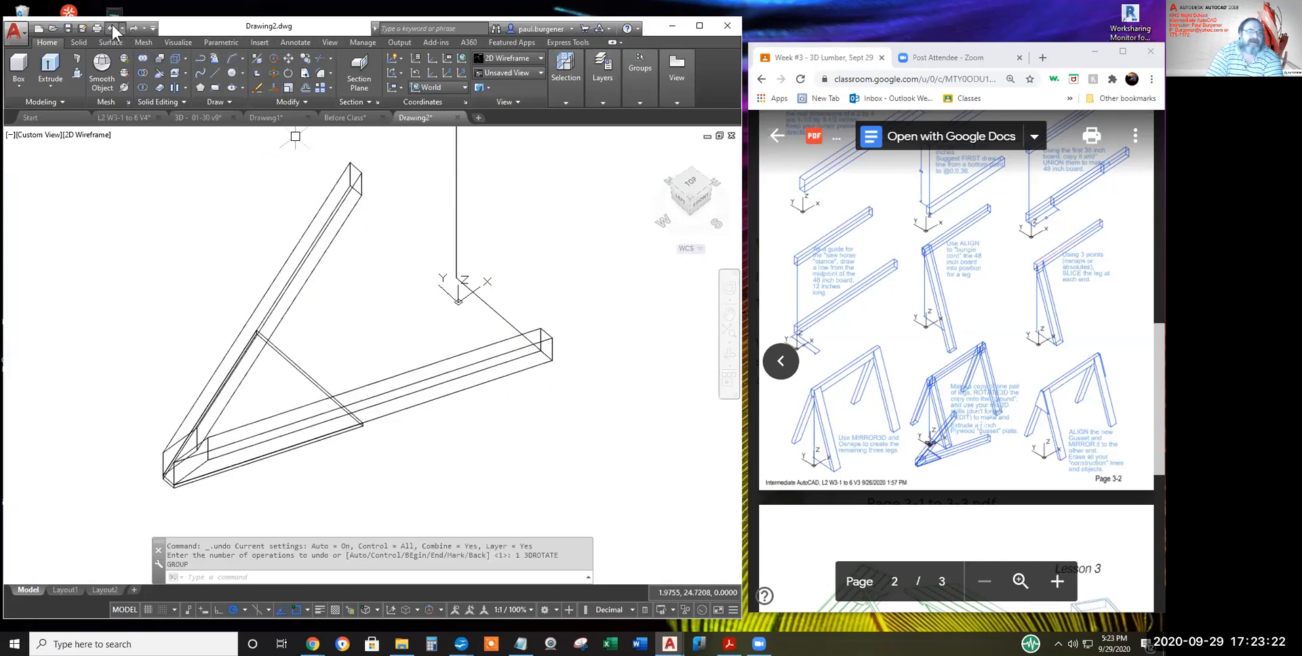
# - Stand both legs and the gusset upright with 3D Rotate, using -90 degrees about the Y axis through the front leg's lower end corner
pyautogui.click(273, 71)
pyautogui.click(409, 440)
pyautogui.click(270, 352)
pyautogui.press('Return')
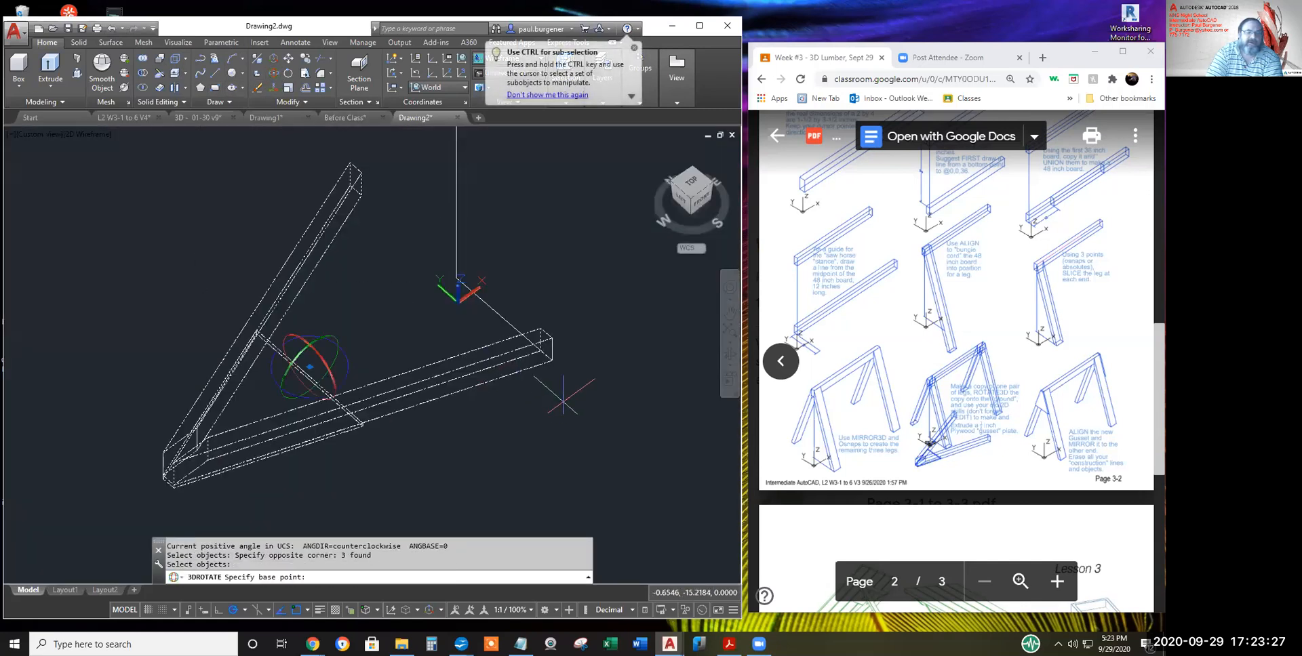
pyautogui.click(552, 361)
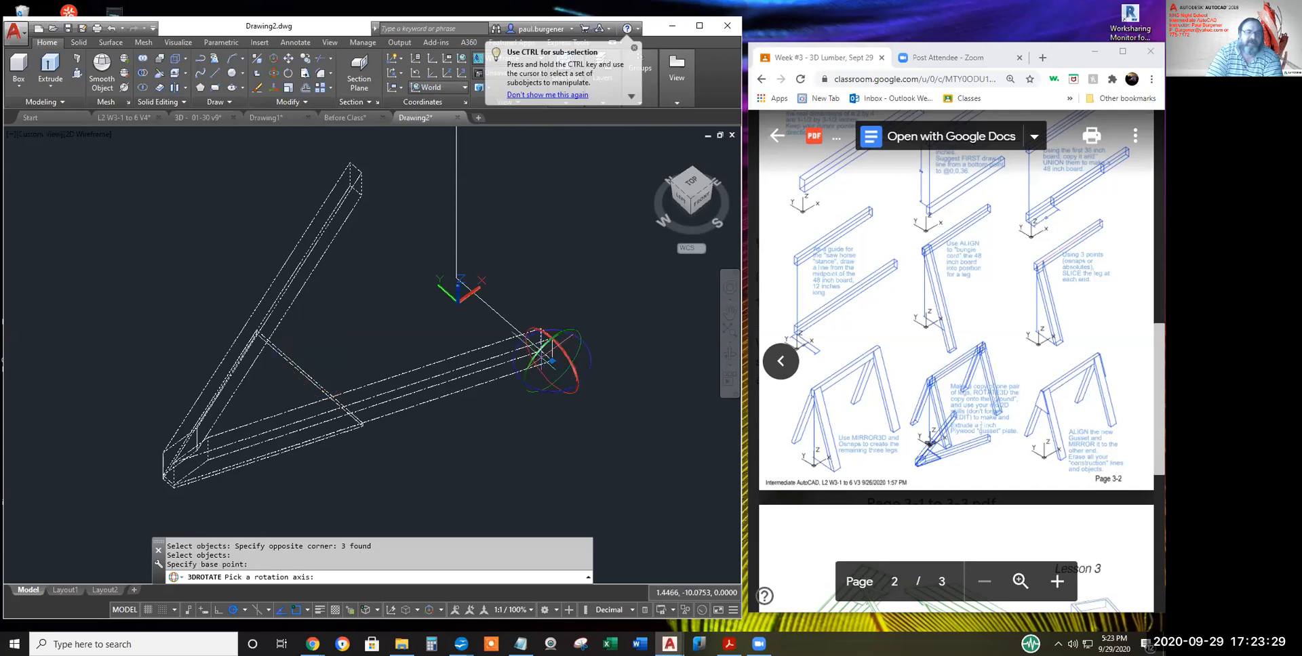
pyautogui.click(535, 353)
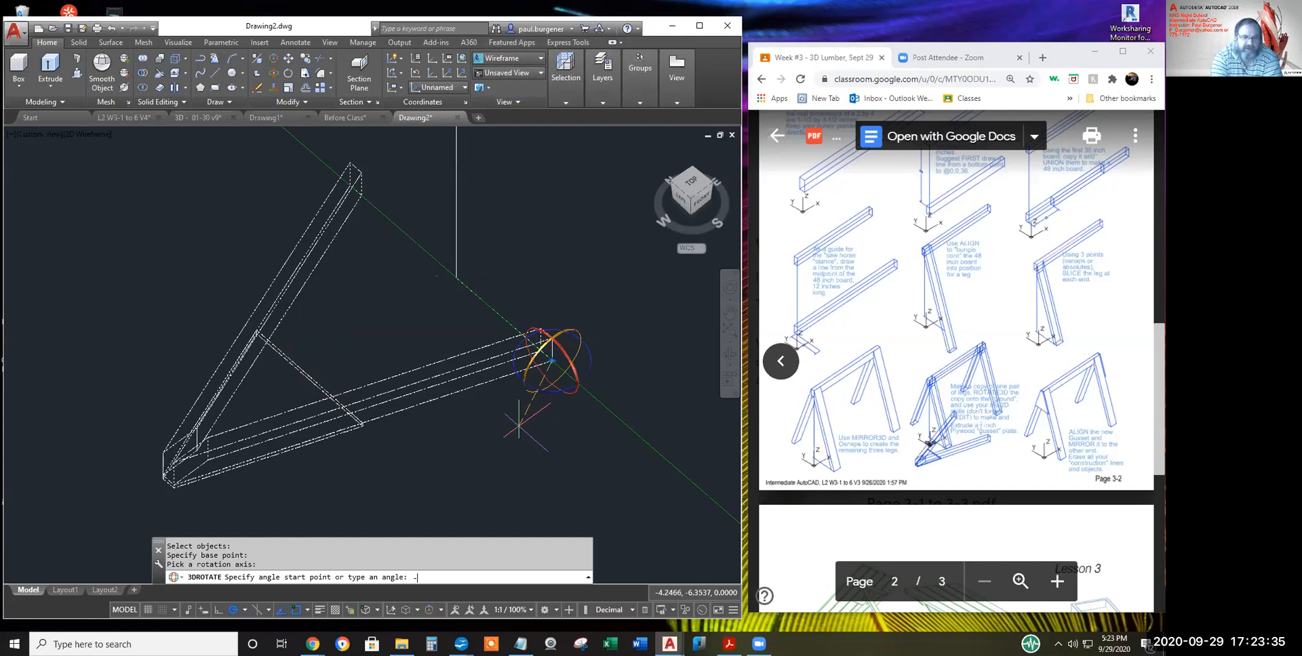
pyautogui.write('-90')
pyautogui.press('Return')
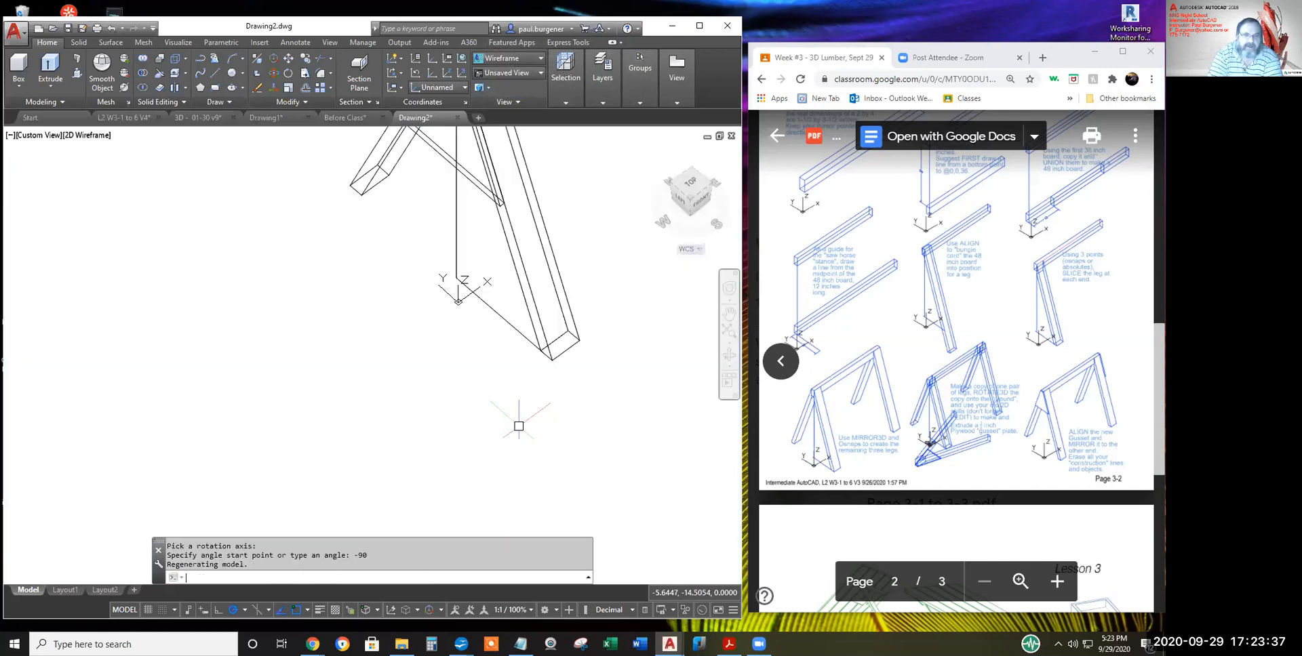
# - Switch to the Conceptual visual style and view the upright leg pair with its gusset under the top board
pyautogui.scroll(-5, 507, 347)
pyautogui.moveTo(485, 323); pyautogui.dragTo(427, 375, button='middle')
pyautogui.scroll(5, 439, 339)
pyautogui.scroll(2, 438, 339)
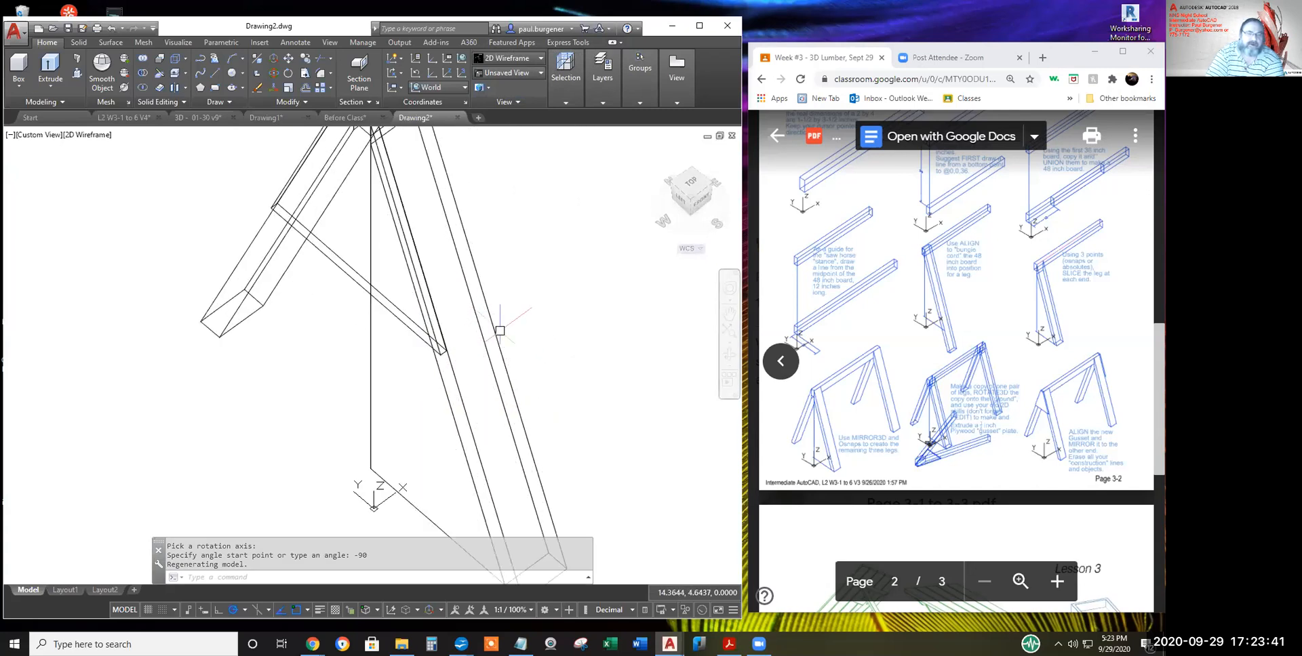
pyautogui.click(100, 135)
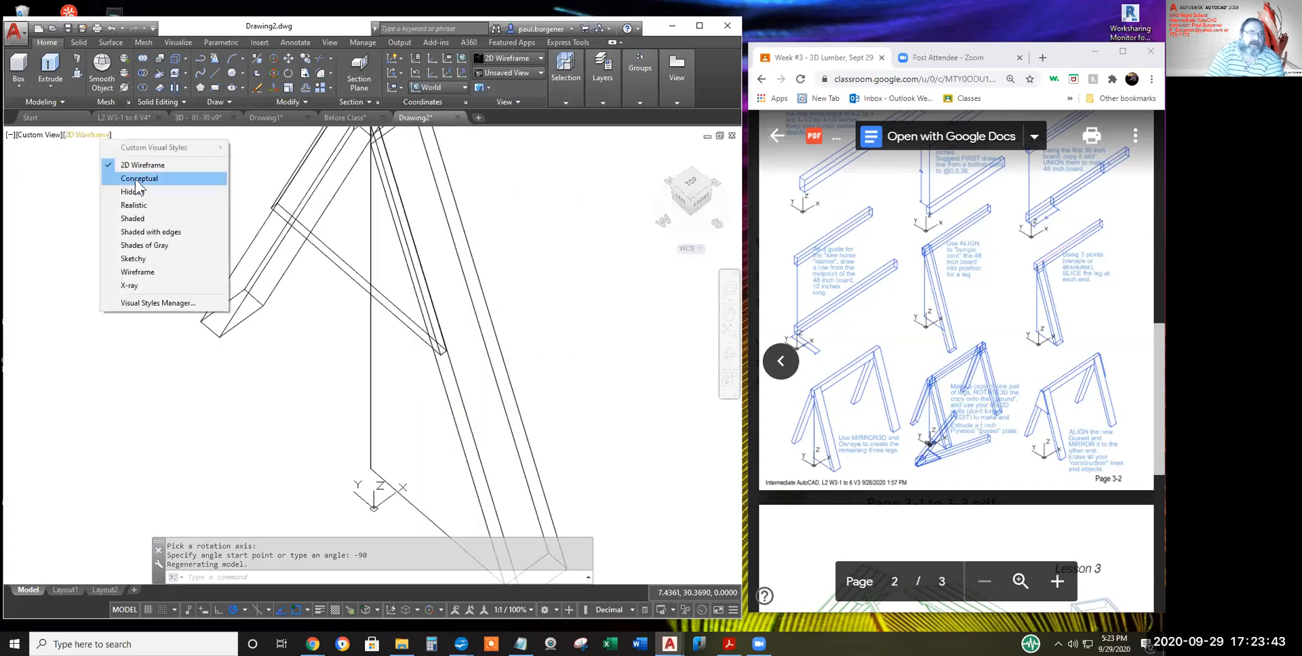
pyautogui.click(135, 179)
pyautogui.scroll(-4, 518, 218)
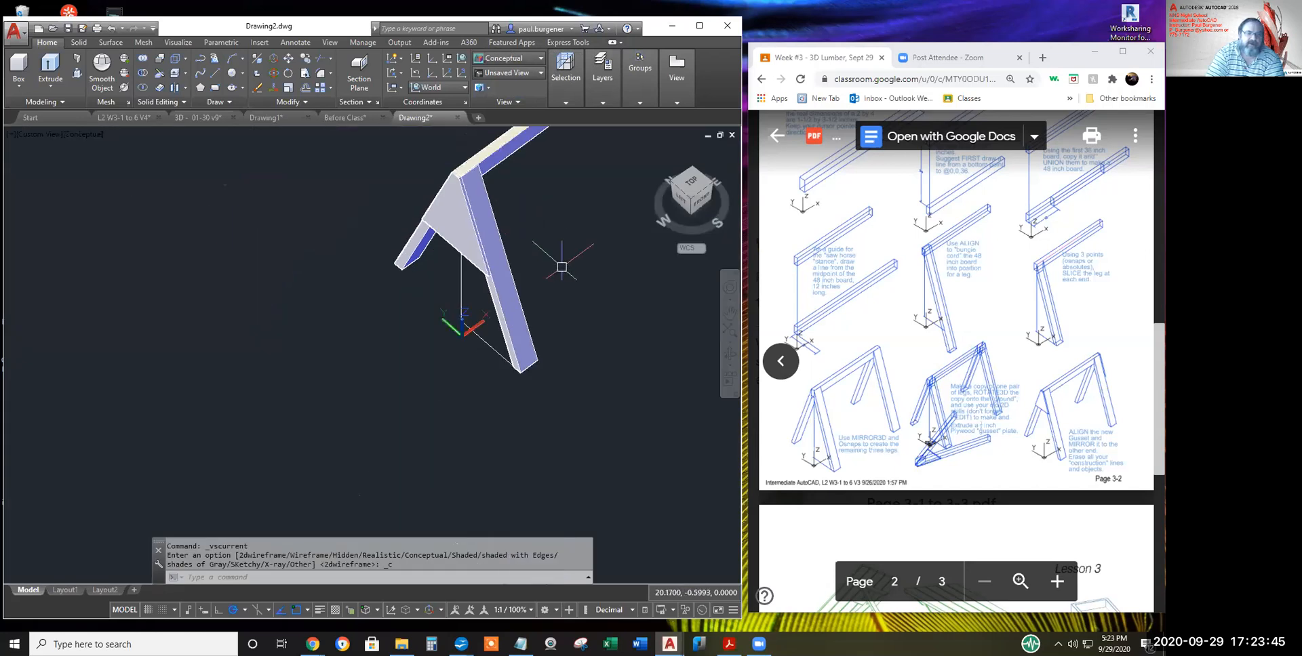
# - Mirror both legs and the gusset to the other end of the top board about a Y-direction line through its midpoint, keeping the originals
pyautogui.click(731, 354)
pyautogui.moveTo(478, 253); pyautogui.dragTo(491, 277)
pyautogui.moveTo(518, 218); pyautogui.dragTo(458, 348, button='middle')
pyautogui.rightClick(484, 319)
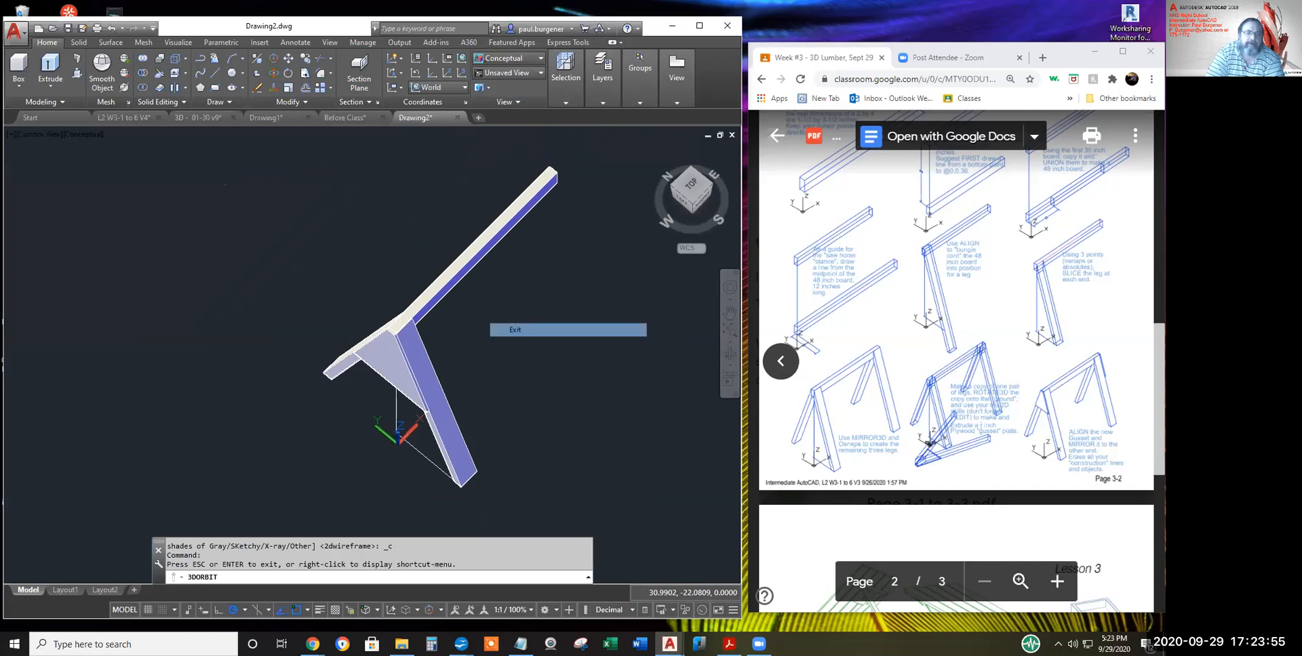
pyautogui.click(515, 330)
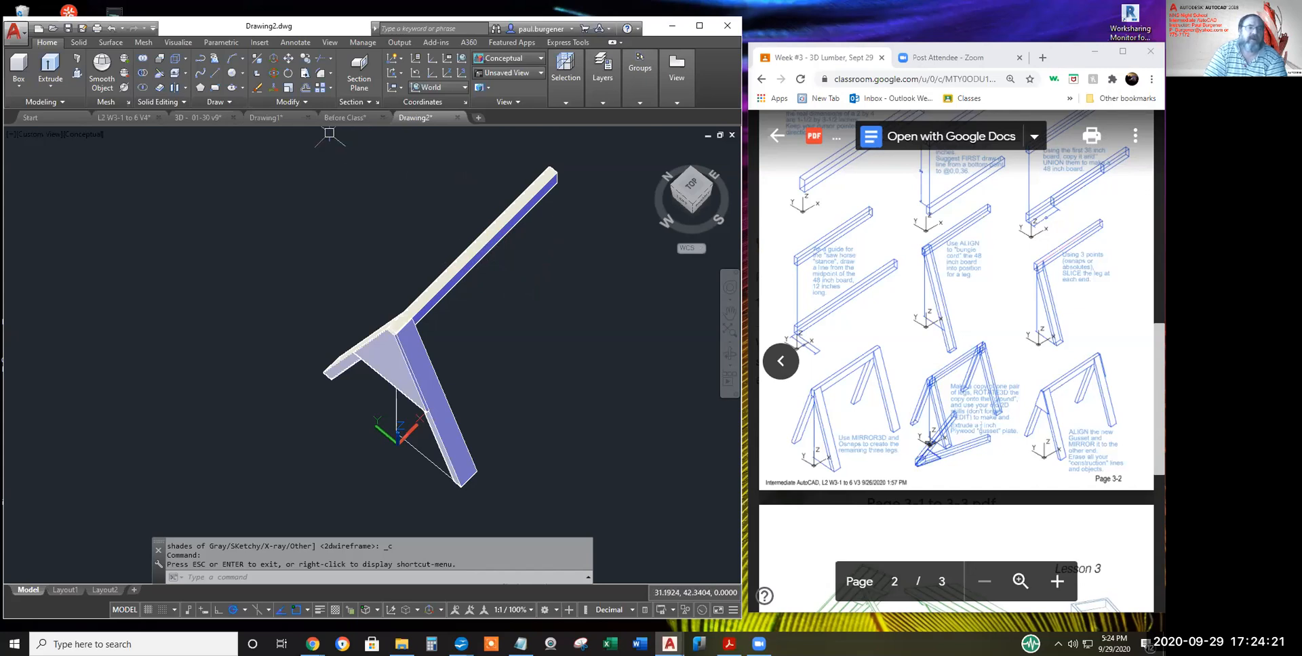
pyautogui.click(297, 103)
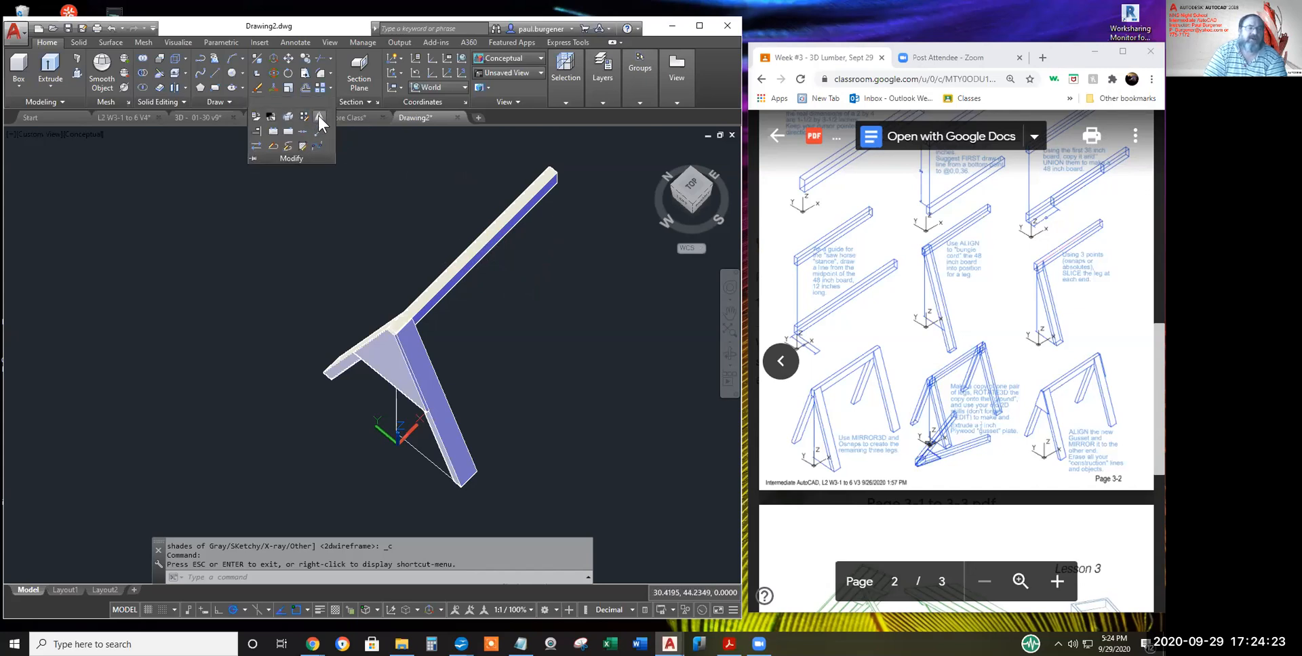
pyautogui.click(319, 115)
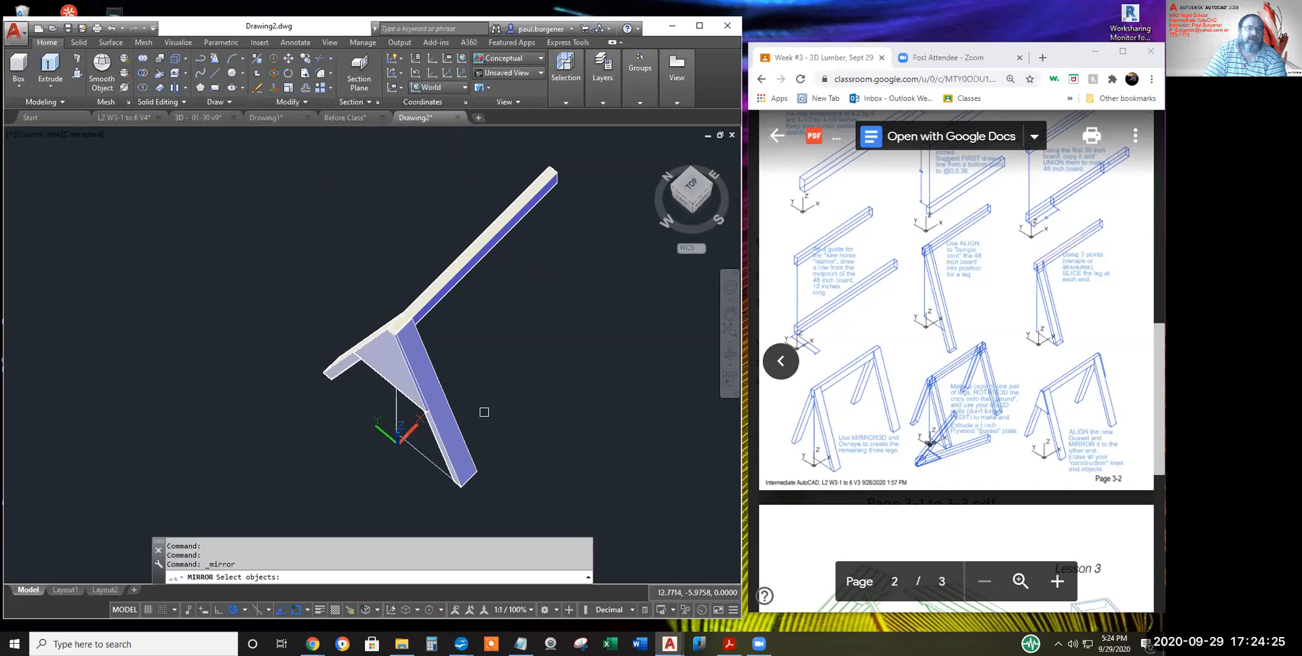
pyautogui.click(484, 412)
pyautogui.click(314, 362)
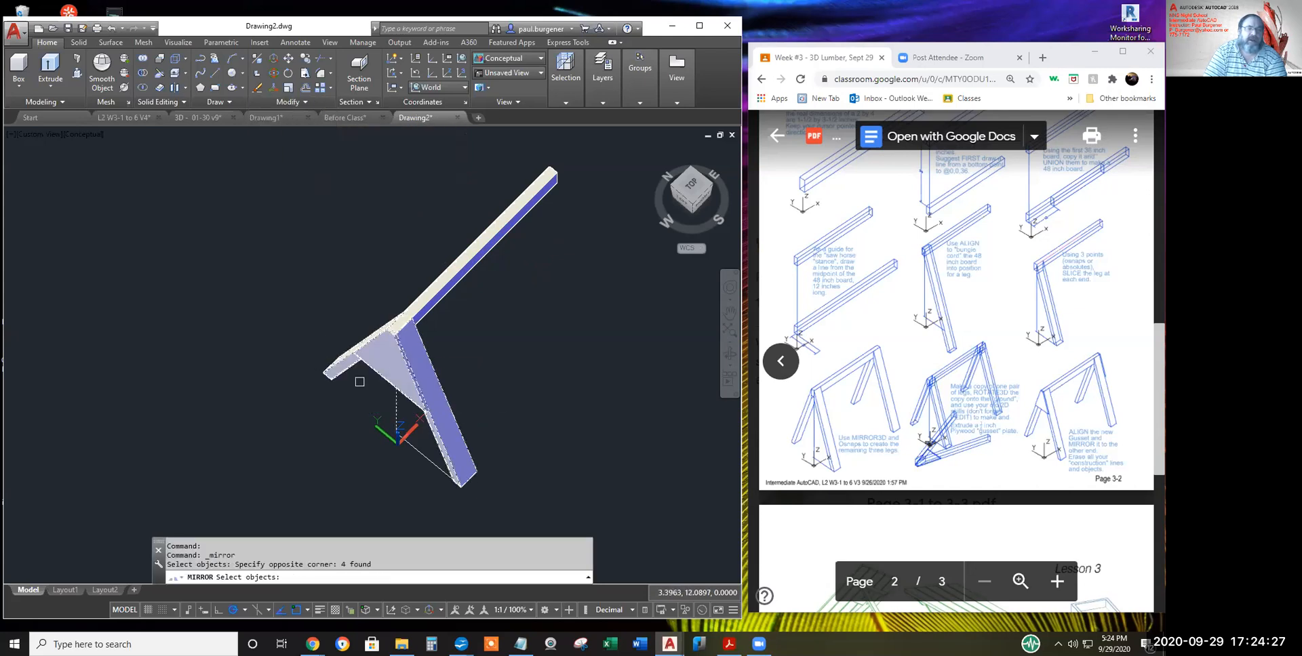
pyautogui.keyDown('shift'); pyautogui.click(408, 413); pyautogui.keyUp('shift')
pyautogui.keyDown('shift'); pyautogui.click(387, 405); pyautogui.keyUp('shift')
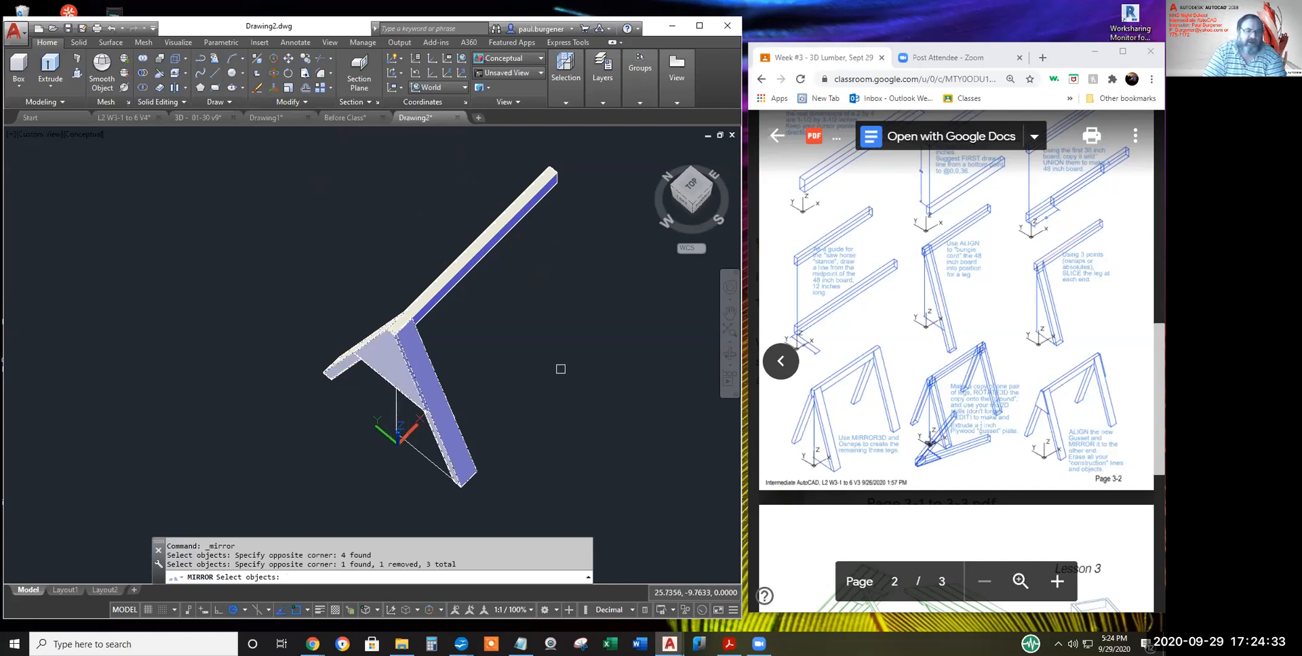
pyautogui.press('Return')
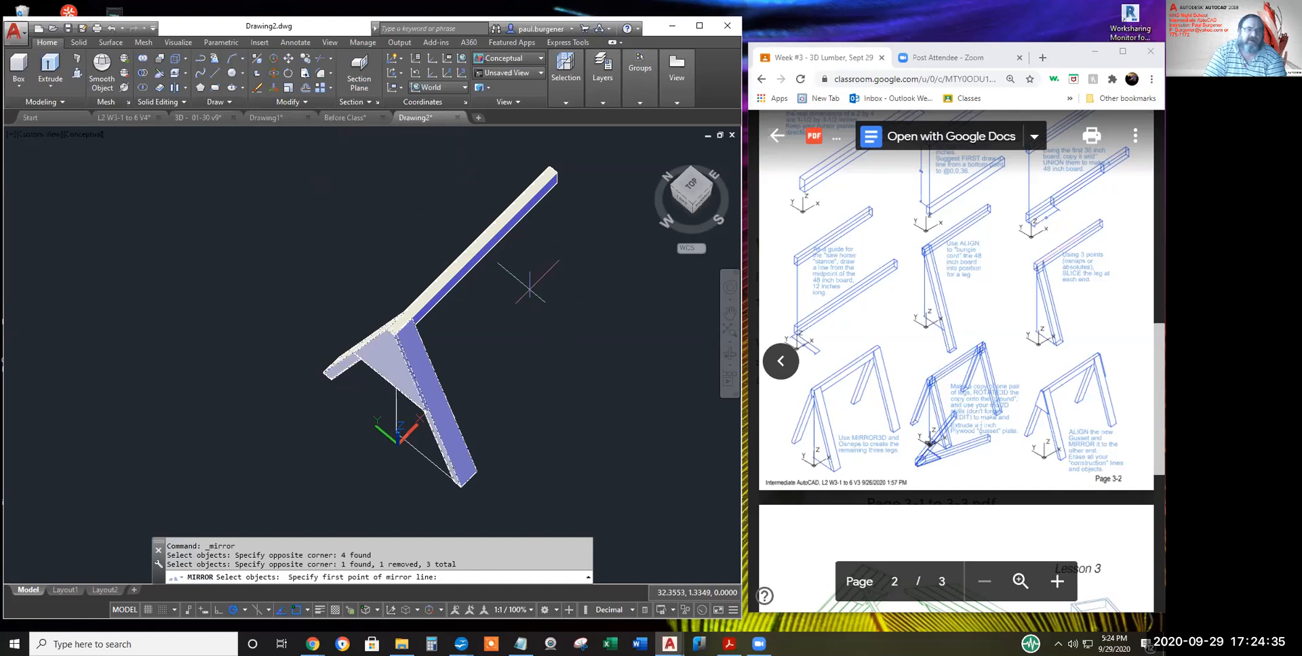
pyautogui.click(475, 242)
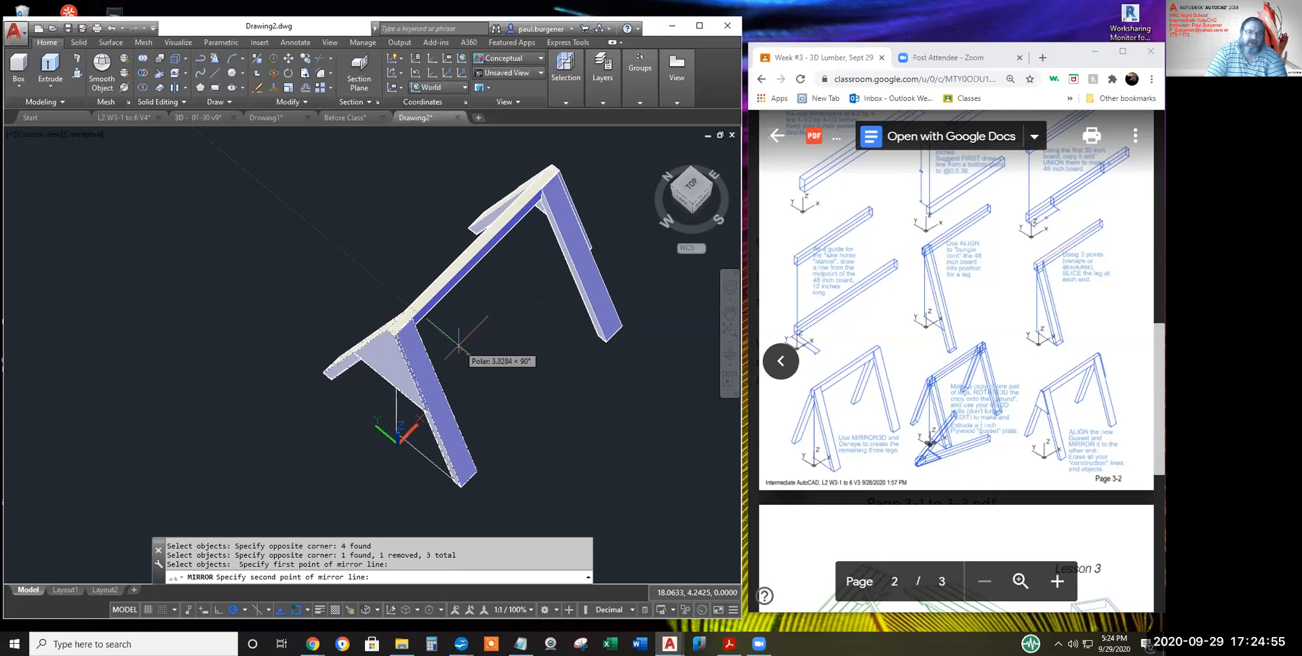
pyautogui.click(346, 251)
pyautogui.press('Return')
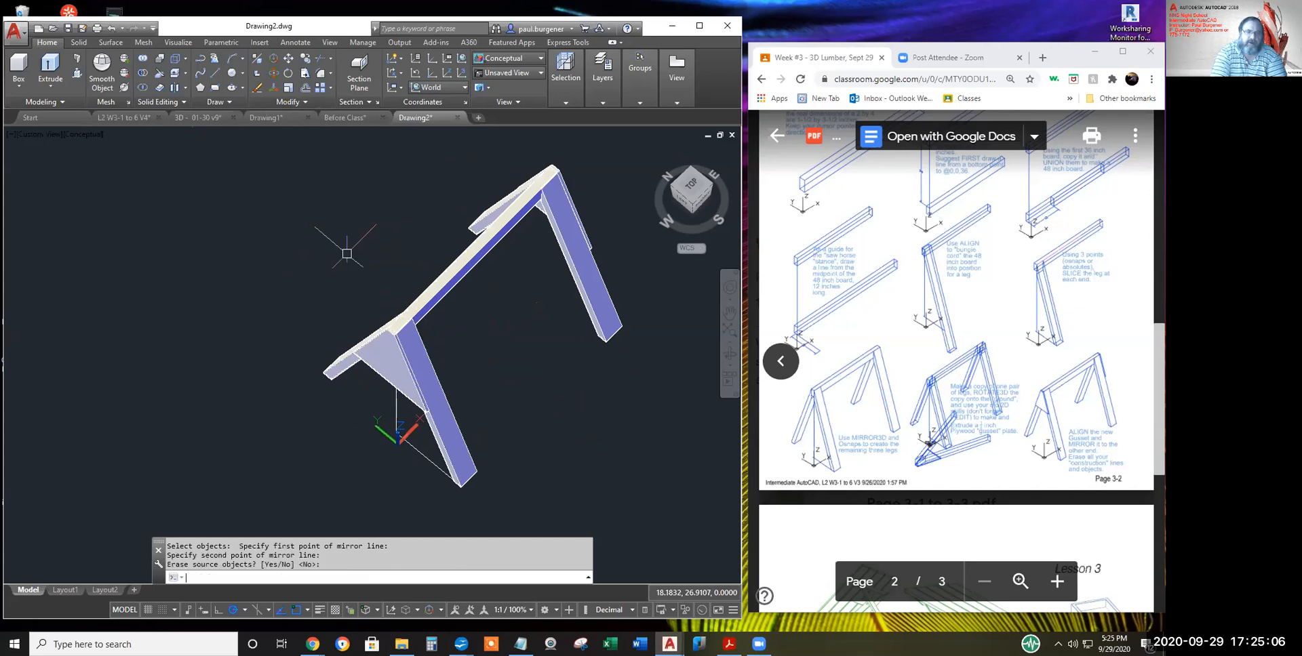
# - View the complete sawhorse from all sides with Continuous Orbit, and restore the home view with the whole model in frame
pyautogui.click(721, 357)
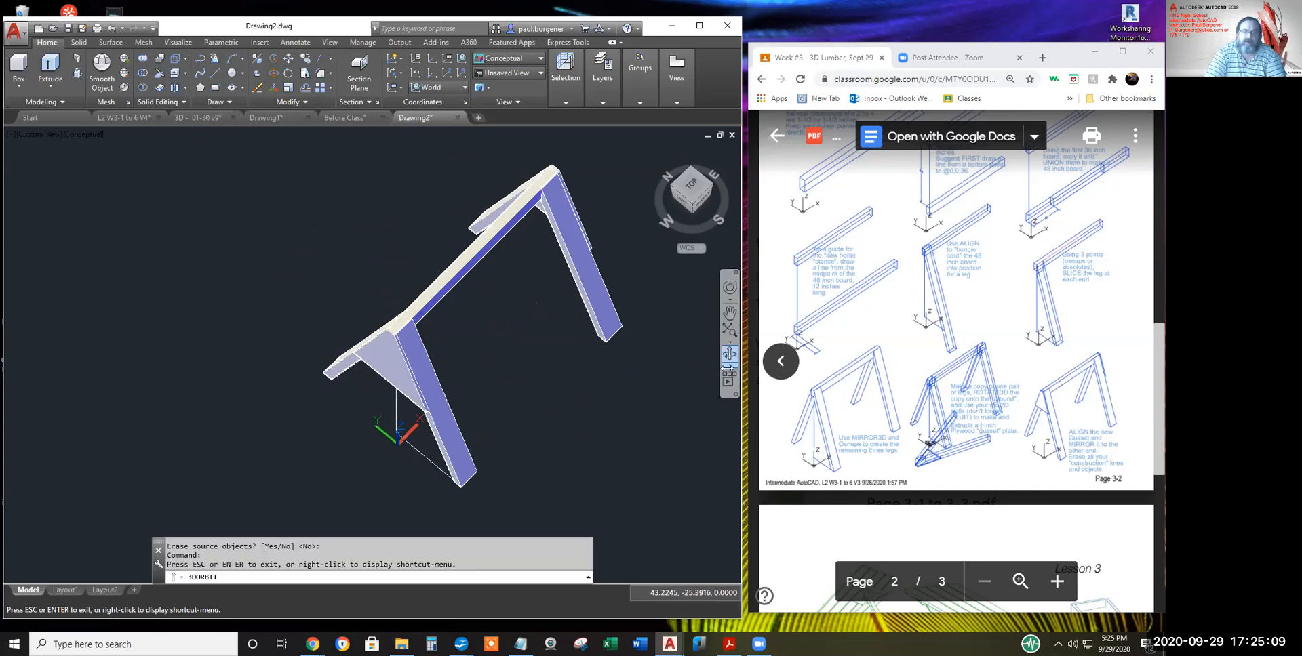
pyautogui.click(729, 366)
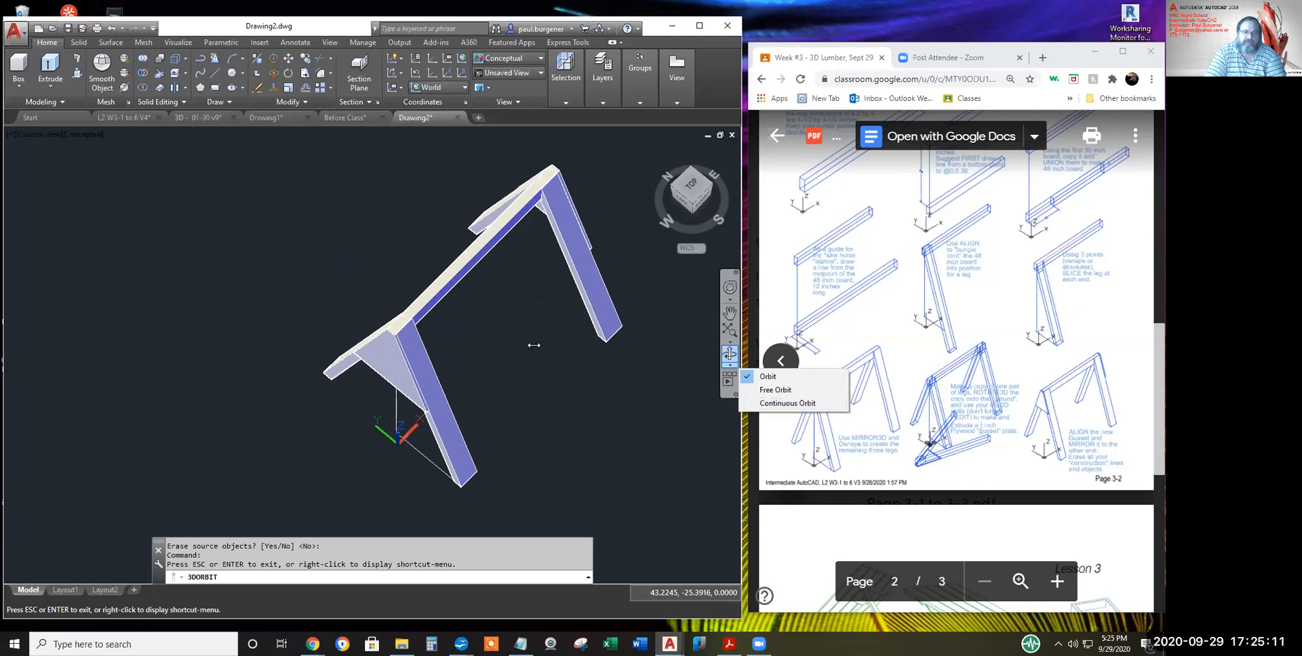
pyautogui.click(800, 405)
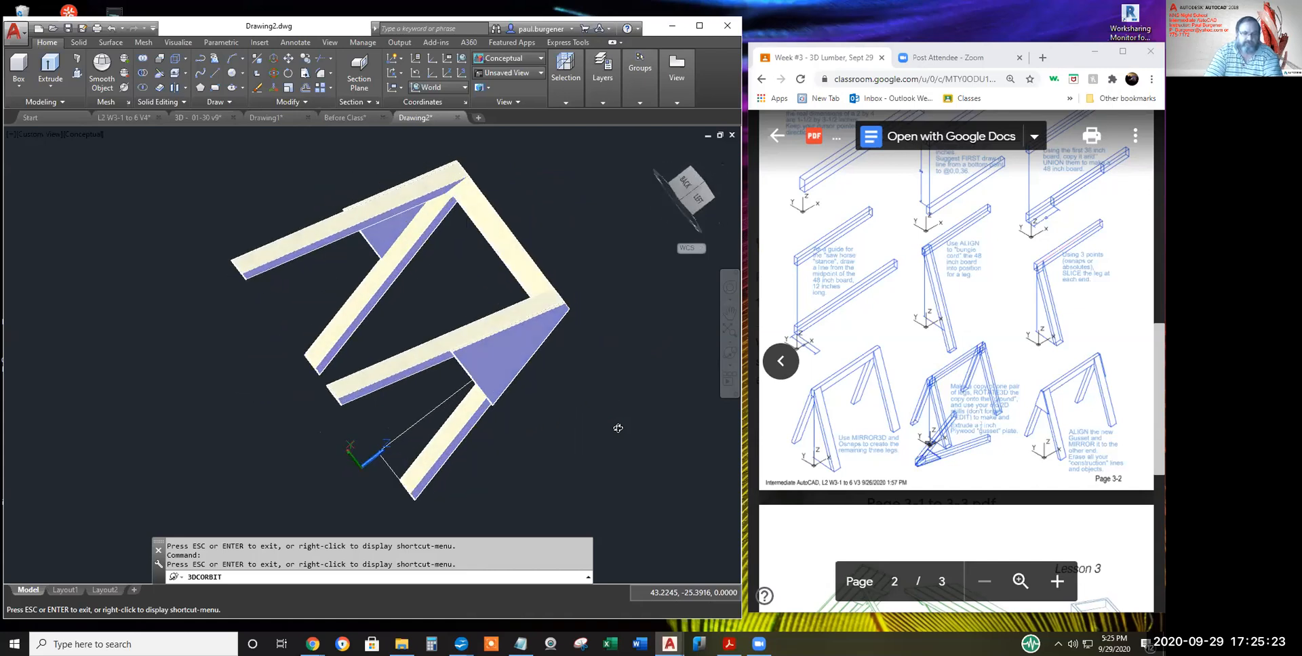
pyautogui.press('Escape')
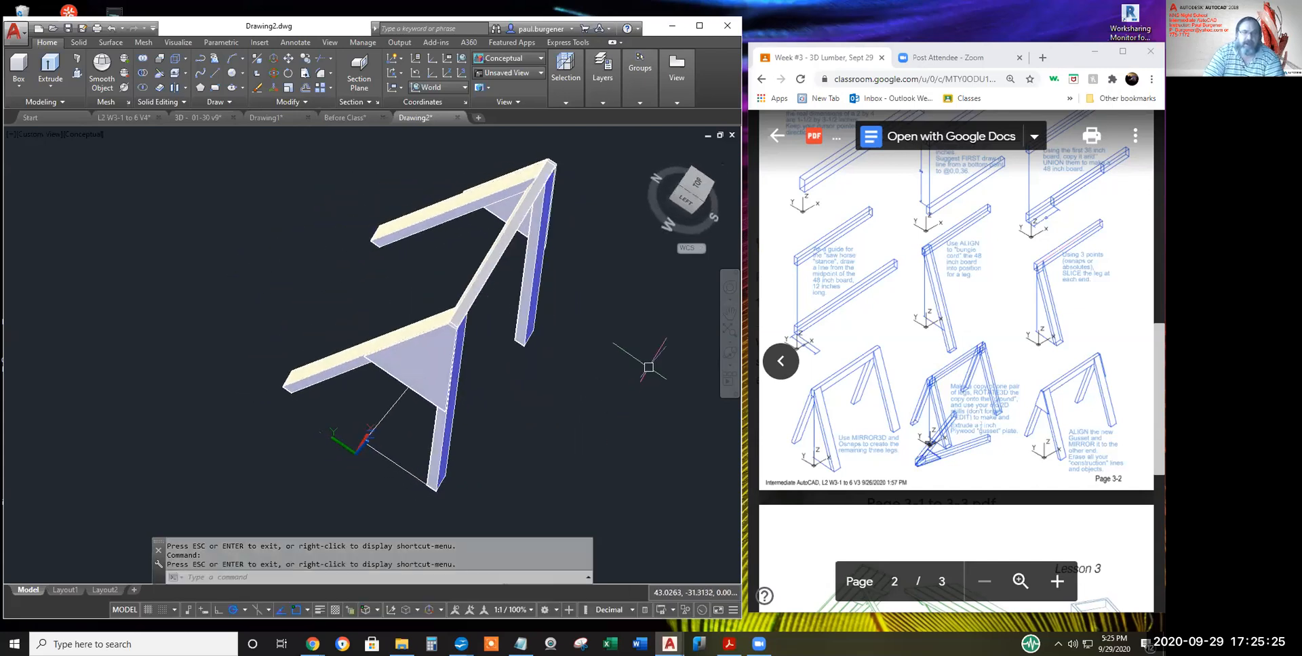
pyautogui.click(653, 146)
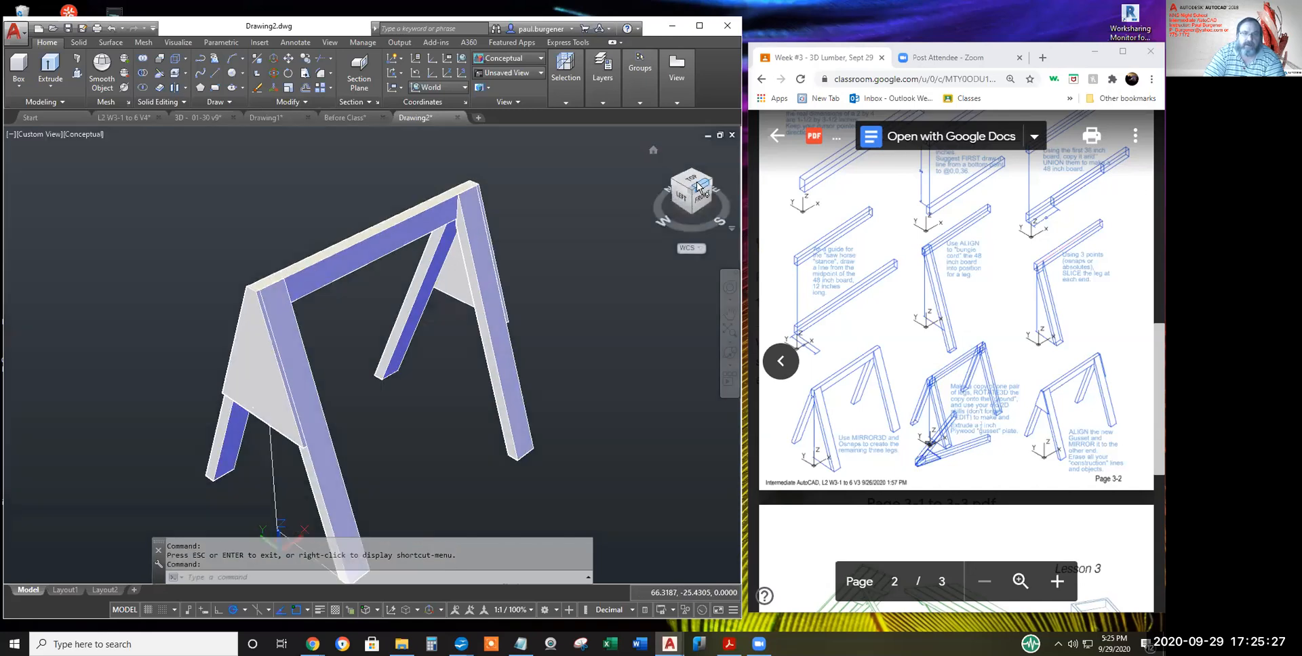
pyautogui.scroll(-1, 586, 391)
pyautogui.moveTo(592, 385); pyautogui.dragTo(671, 317, button='middle')
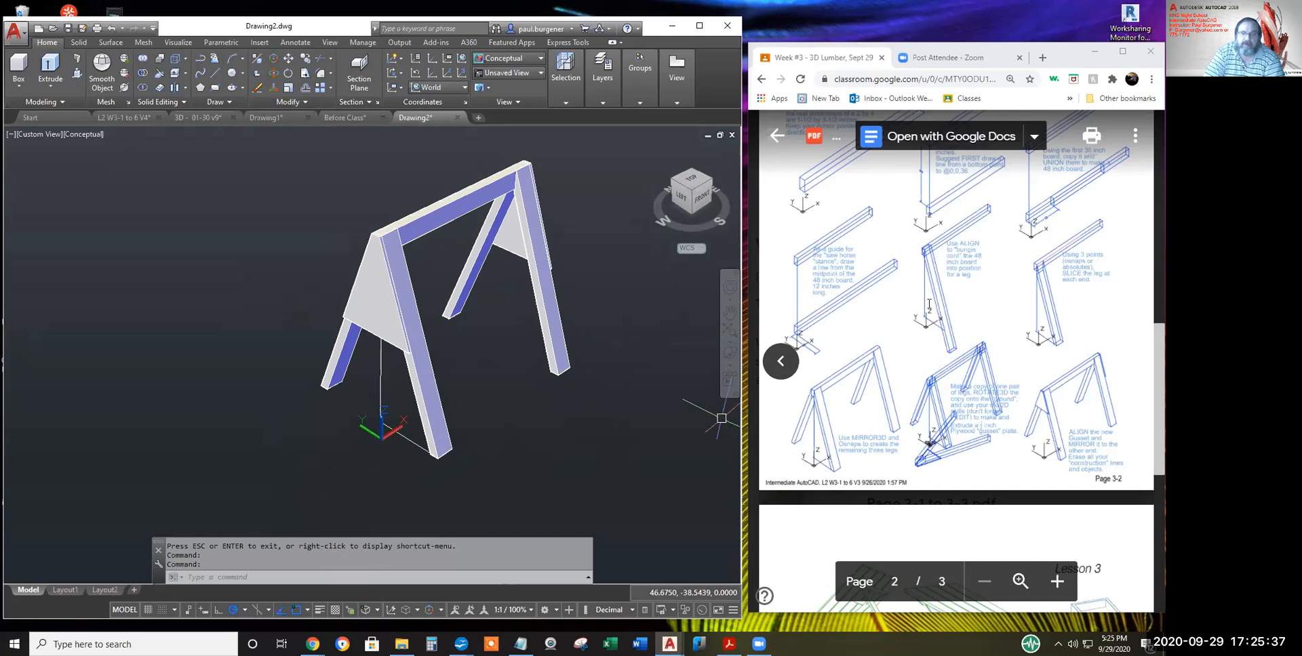
# - Review the Lesson 3 list of new AutoCAD commands in the handout, from the Right Hand Rule to ID, and close the handout preview
pyautogui.scroll(3, 931, 303)
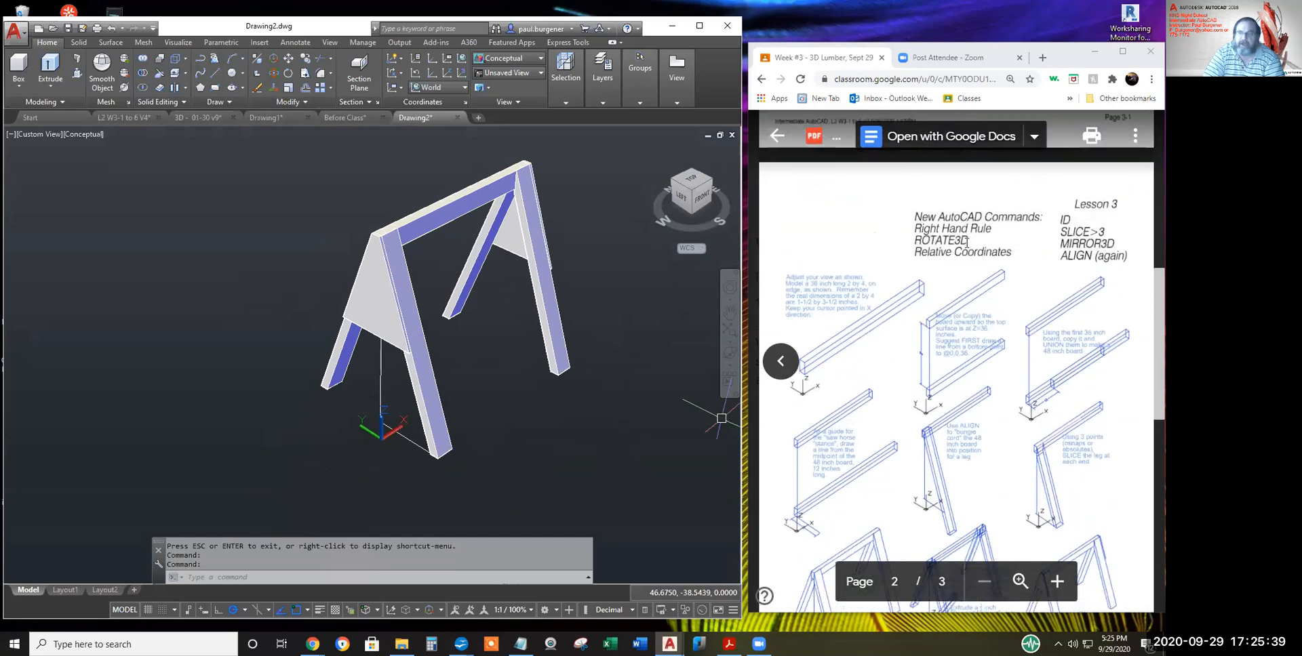
pyautogui.moveTo(967, 240); pyautogui.dragTo(916, 239)
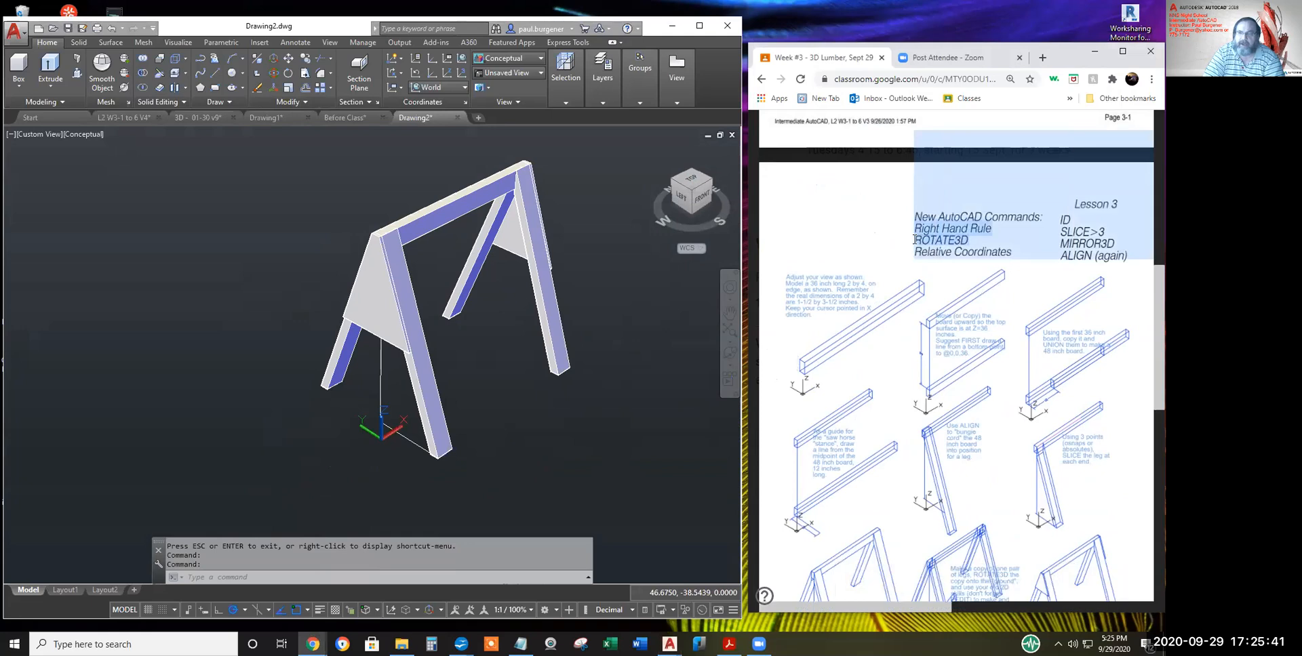
pyautogui.click(912, 242)
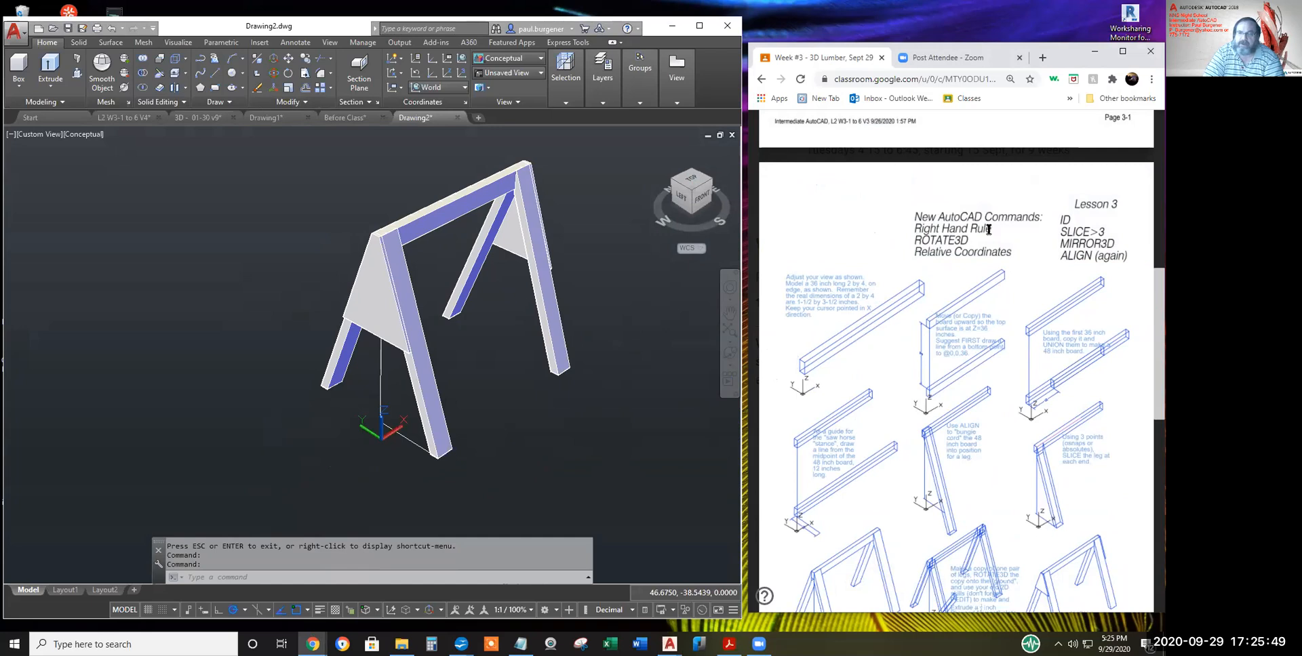
pyautogui.moveTo(992, 227); pyautogui.dragTo(939, 229)
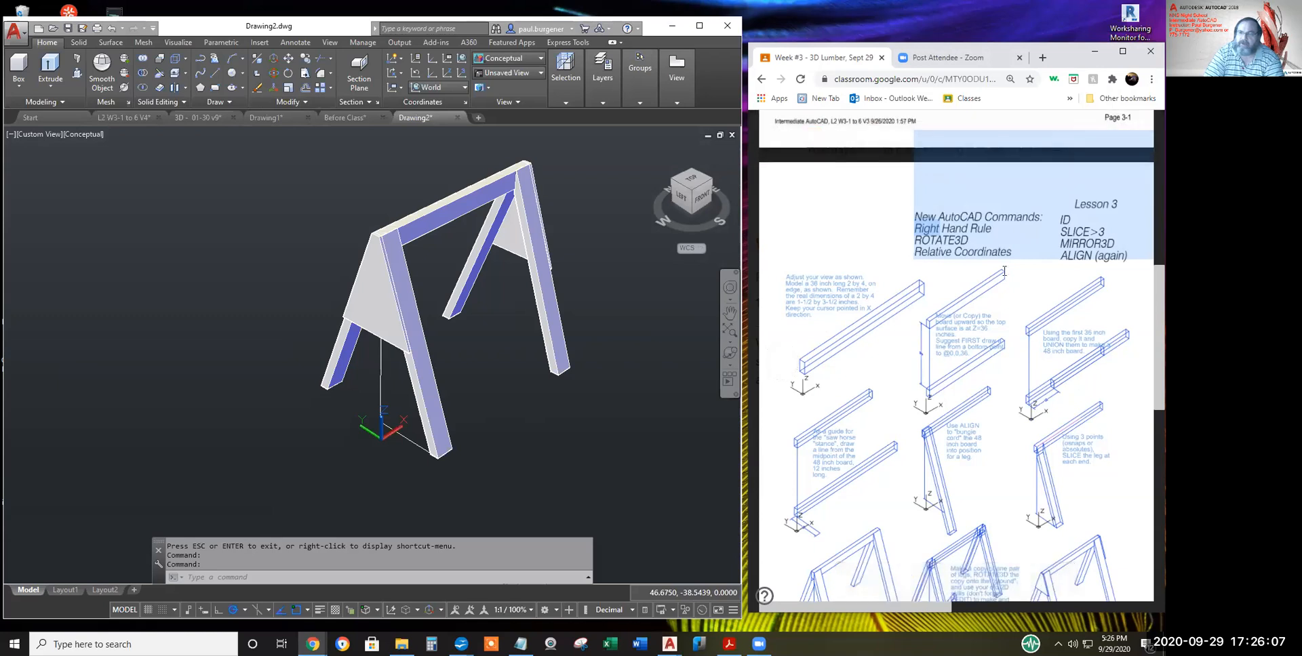
pyautogui.moveTo(1012, 251); pyautogui.dragTo(986, 253)
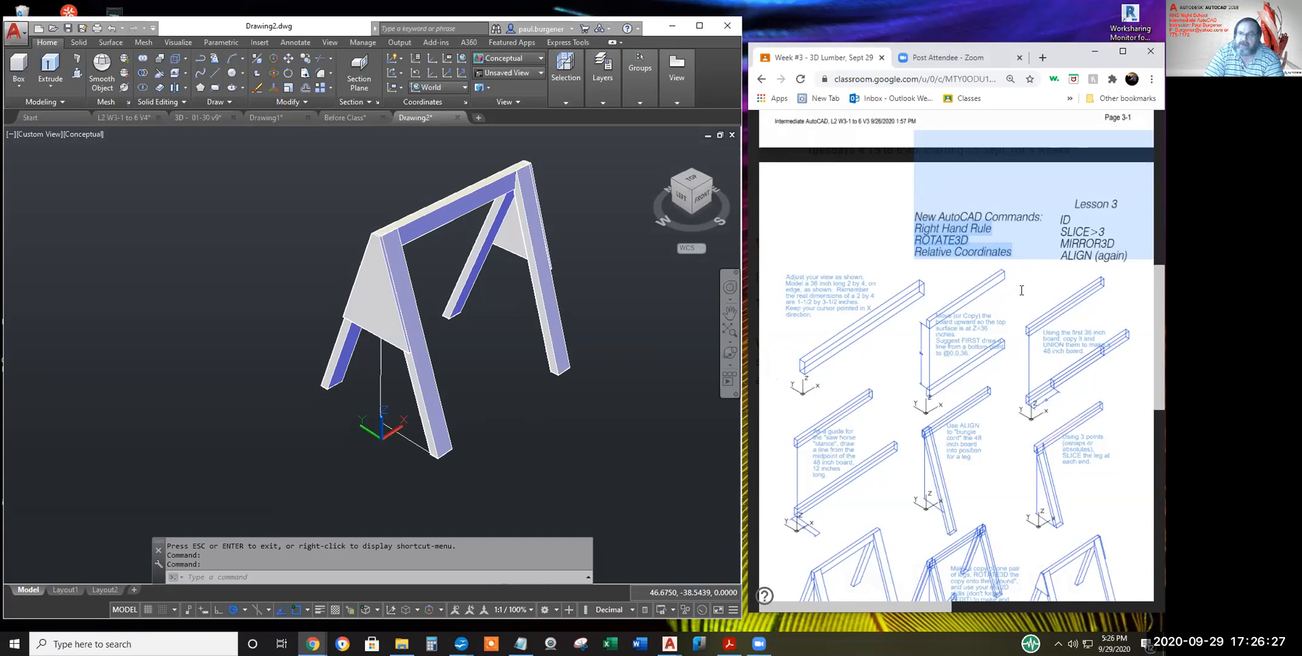
pyautogui.doubleClick(1071, 219)
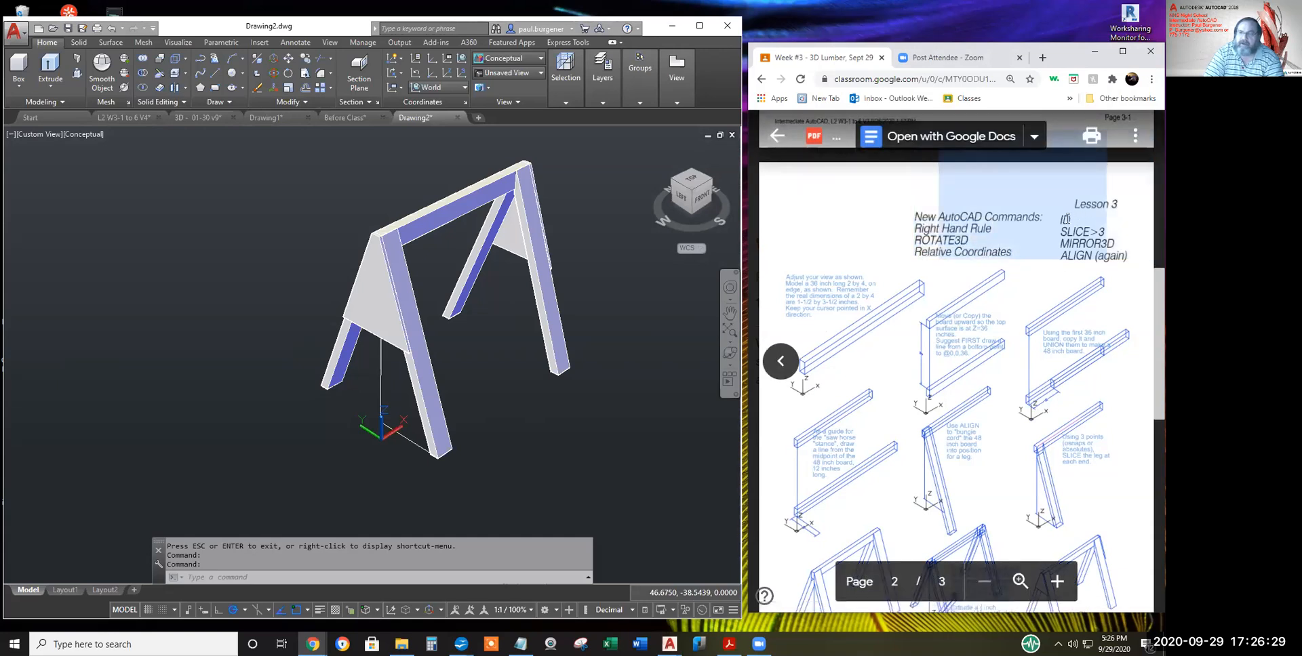
pyautogui.hotkey('ctrl', 'a')
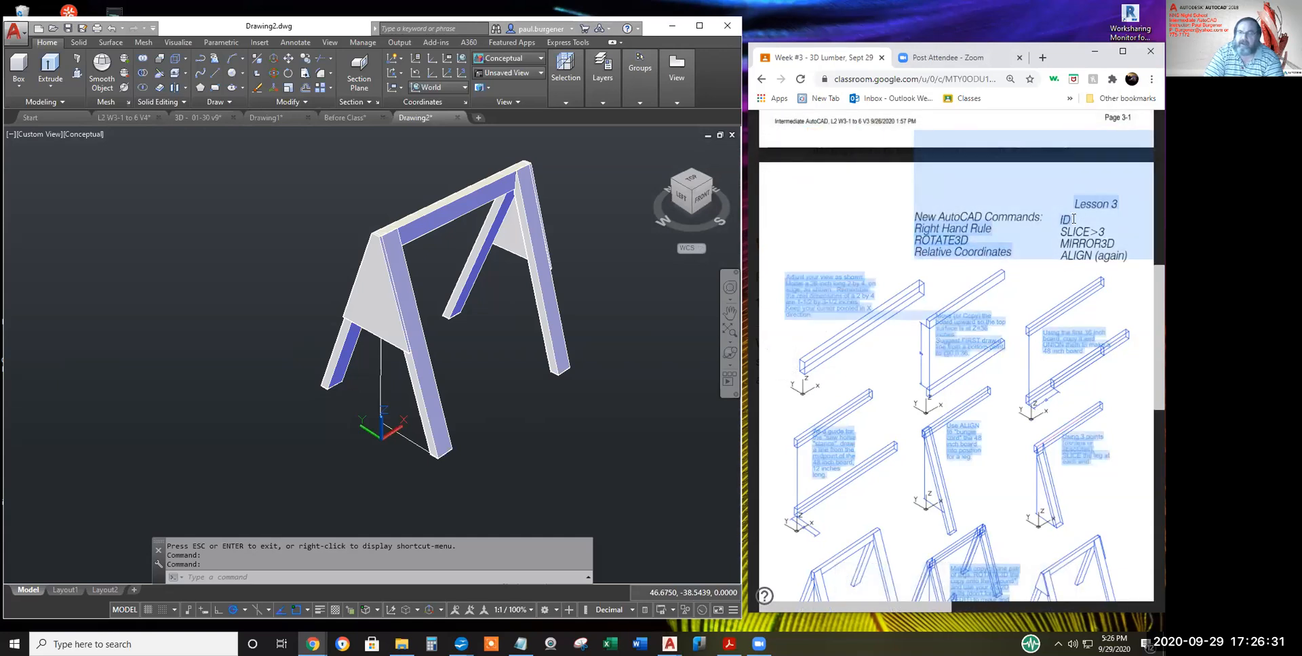
pyautogui.press('Escape')
# - Query the coordinates of the lower outer corner of the front leg at the sawhorse's far end with the ID command
pyautogui.click(421, 237)
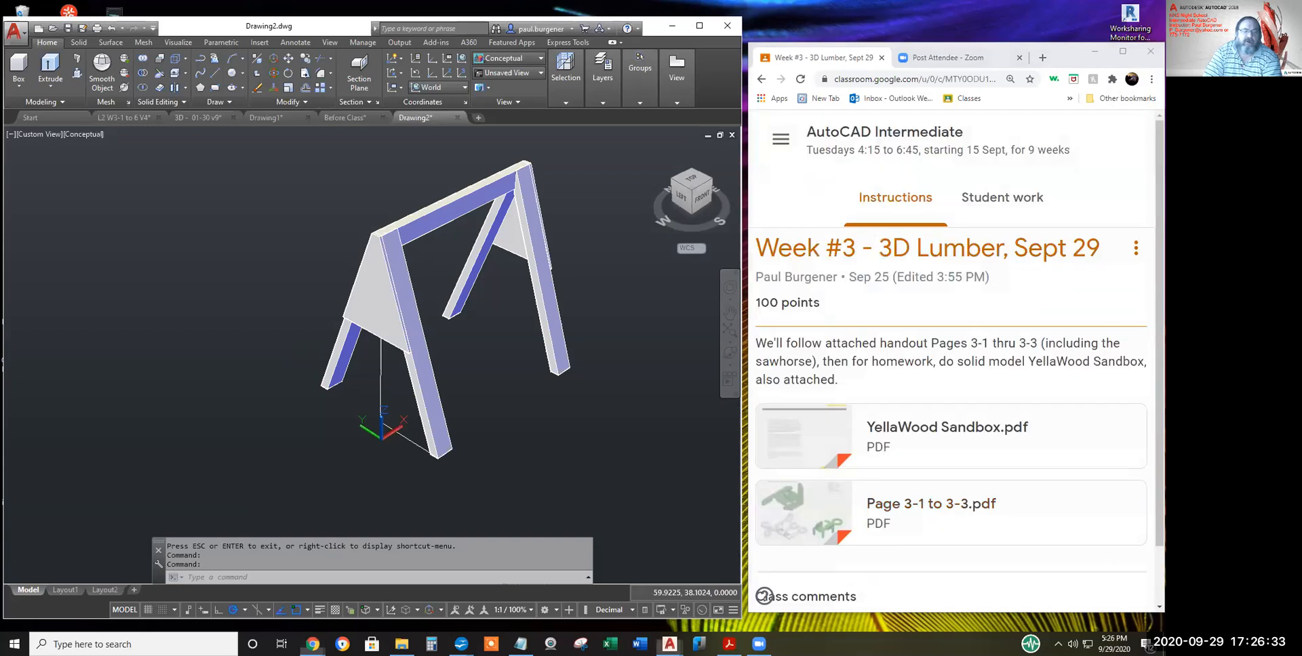
pyautogui.press('Escape')
pyautogui.scroll(3, 531, 171)
pyautogui.moveTo(531, 176); pyautogui.dragTo(516, 358, button='middle')
pyautogui.scroll(1, 602, 266)
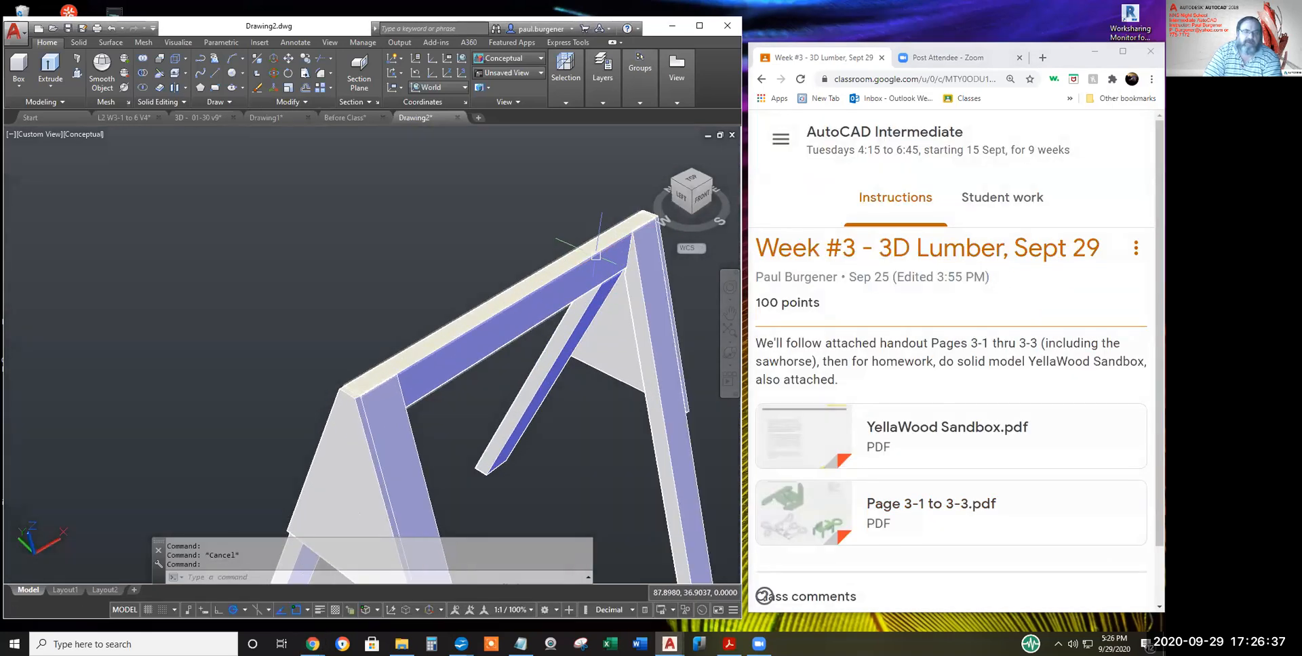
pyautogui.moveTo(581, 444); pyautogui.dragTo(421, 280, button='middle')
pyautogui.scroll(-1, 445, 337)
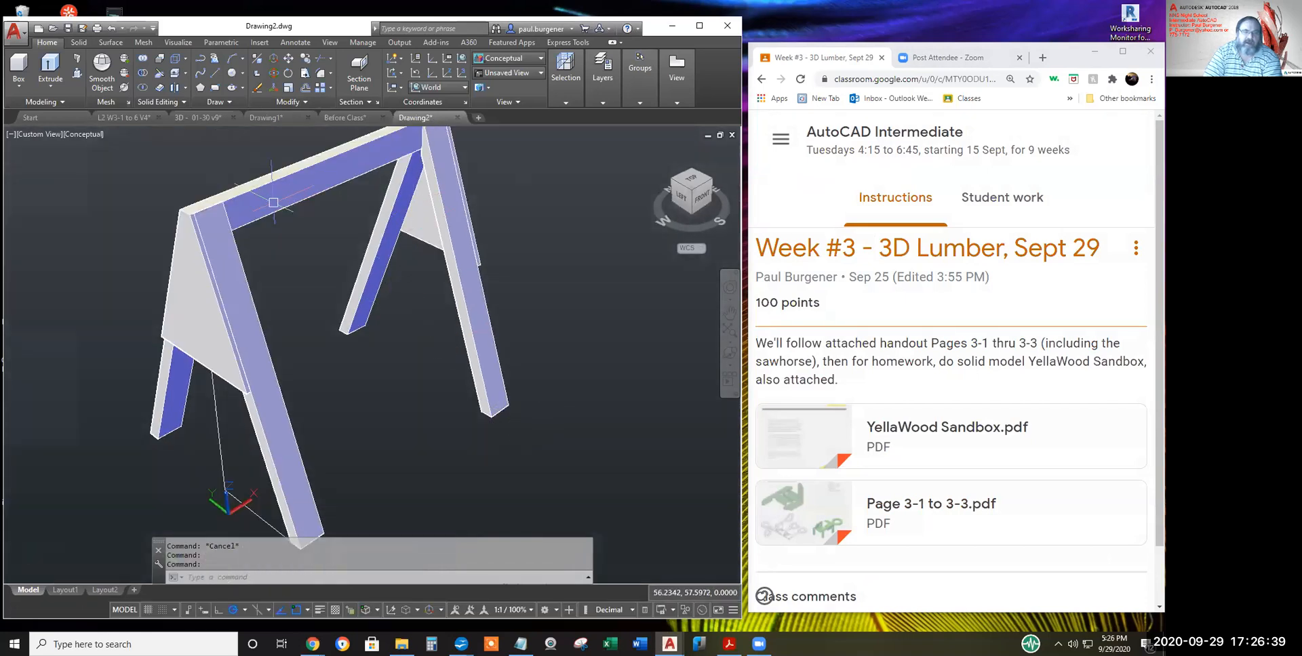
pyautogui.scroll(-1, 371, 358)
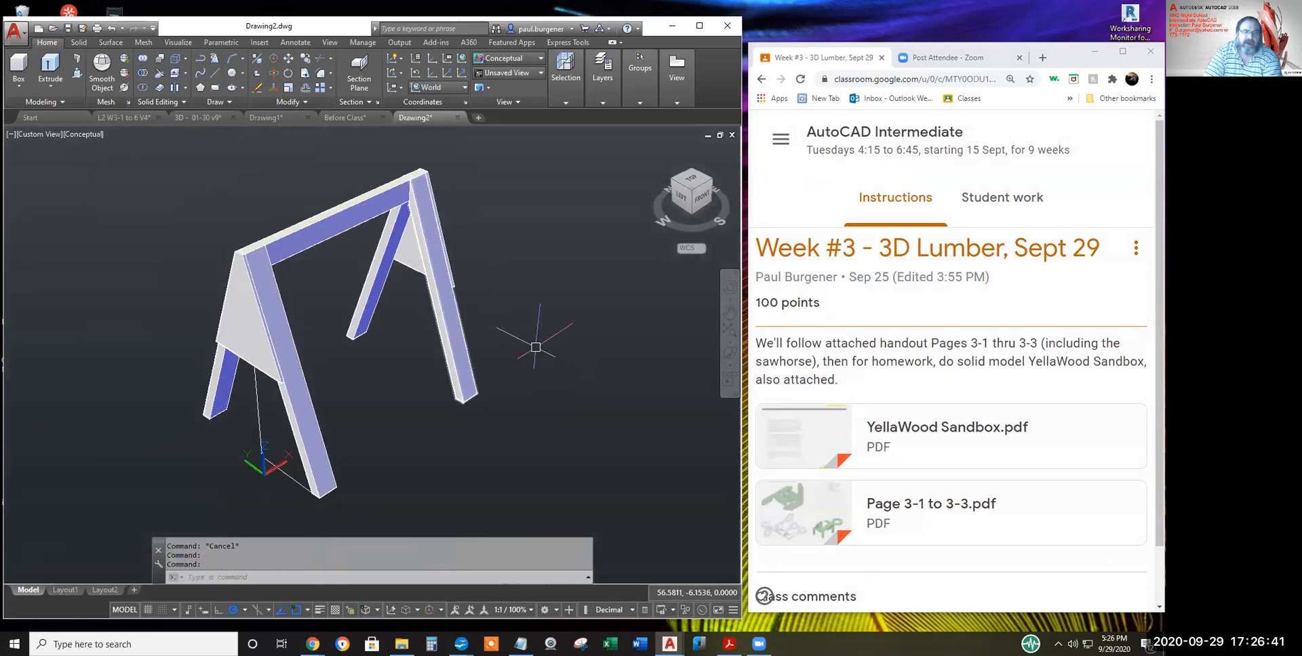
pyautogui.scroll(1, 351, 254)
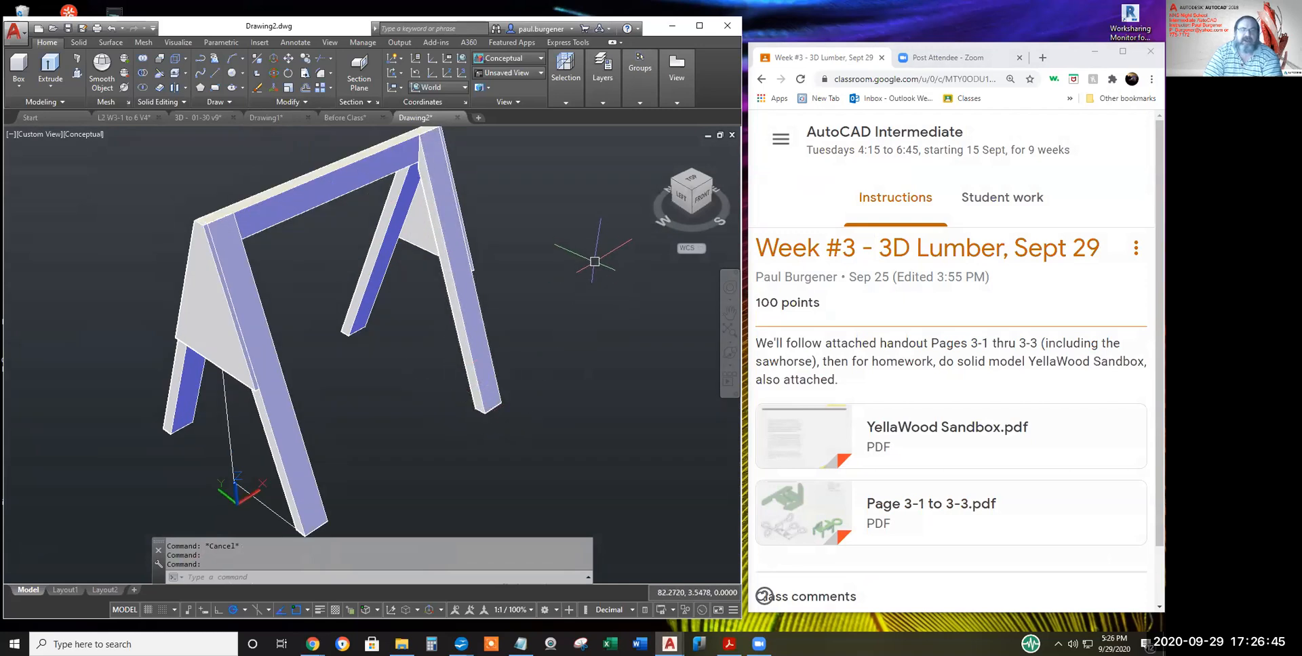
pyautogui.write('Id')
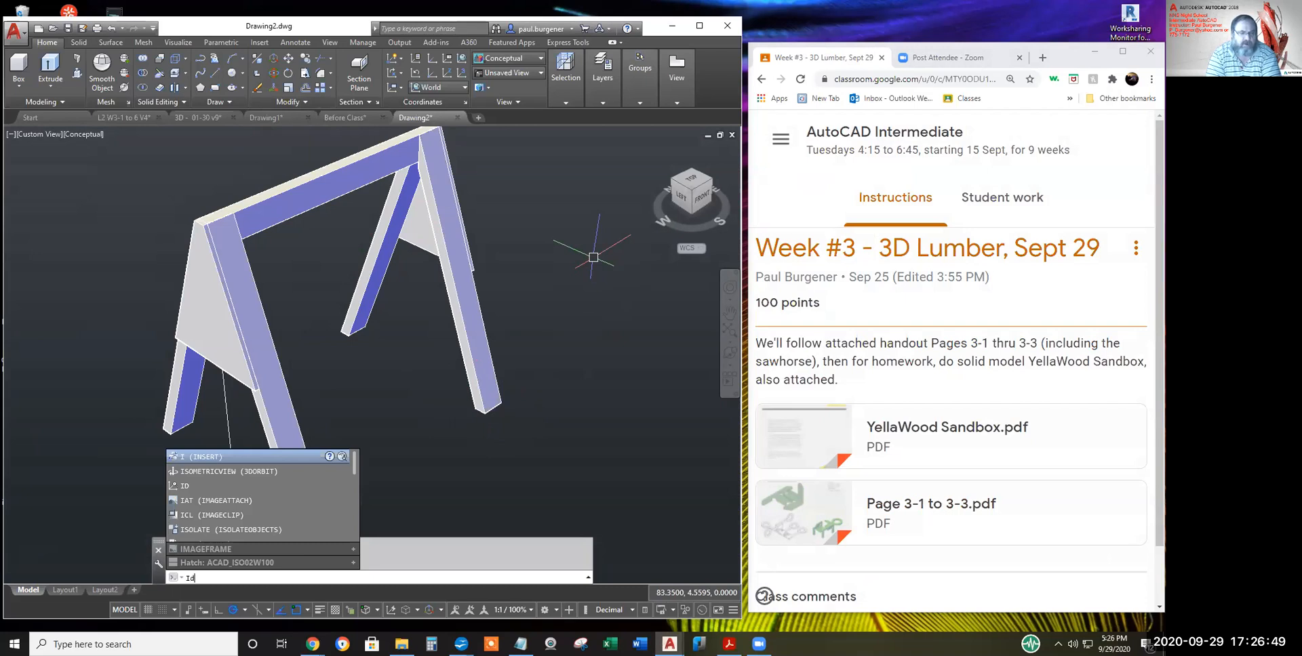
pyautogui.press('Return')
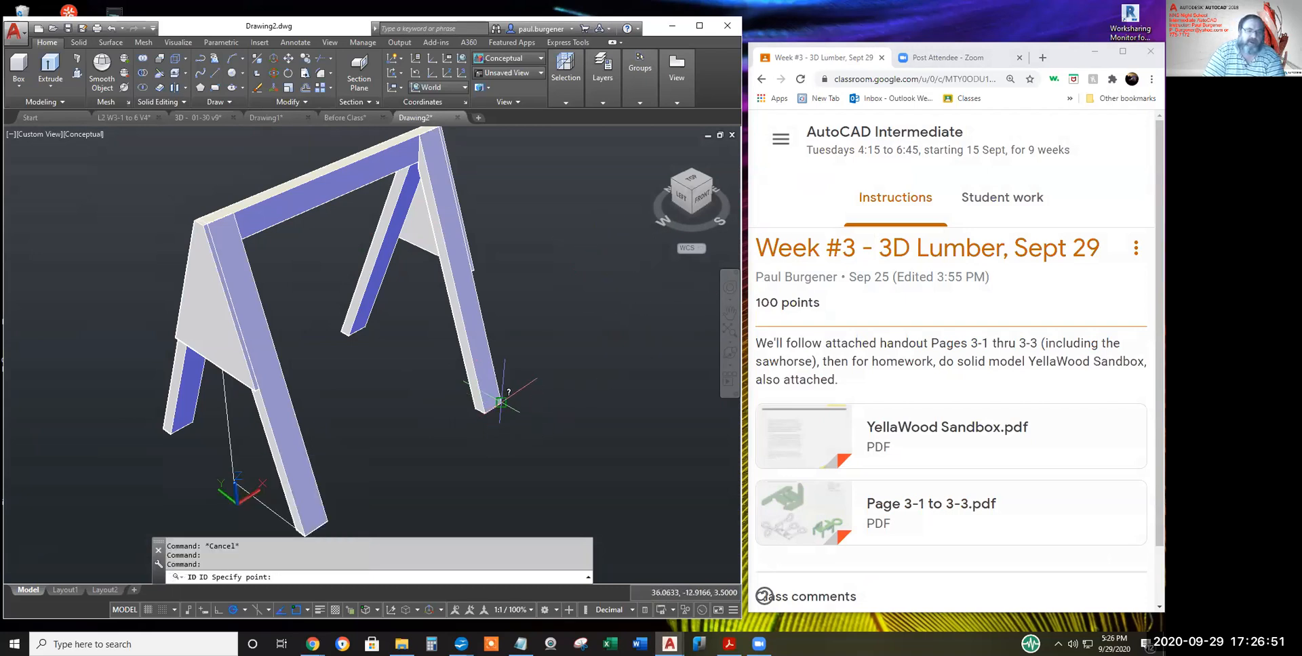
pyautogui.click(501, 403)
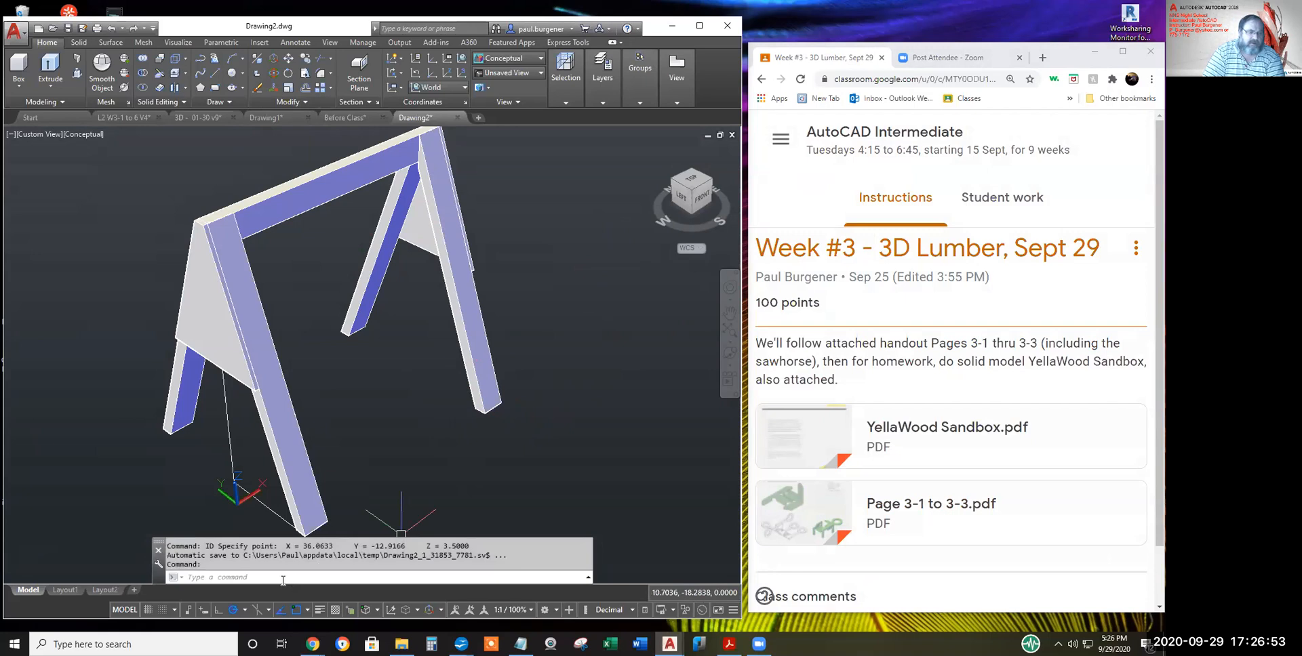
pyautogui.moveTo(311, 544); pyautogui.dragTo(481, 542)
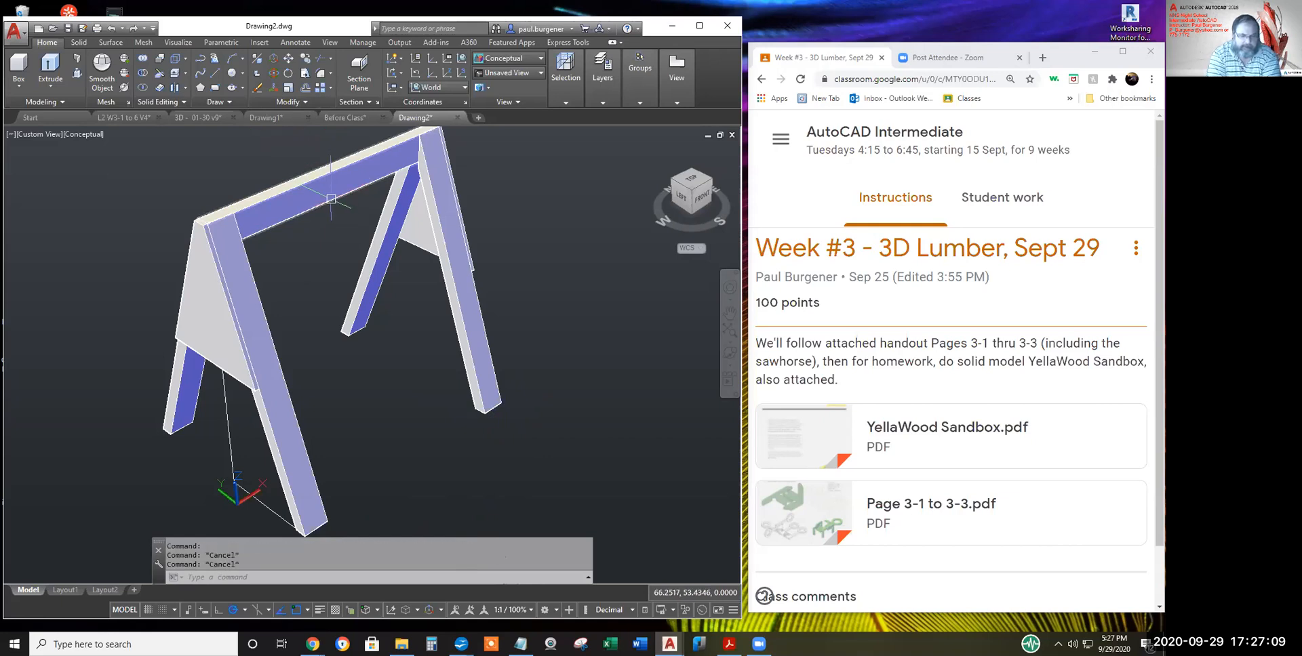
# - Query the coordinates of the matching lower outer corner on the near-end front leg with the ID command
pyautogui.write('ID')
pyautogui.press('Return')
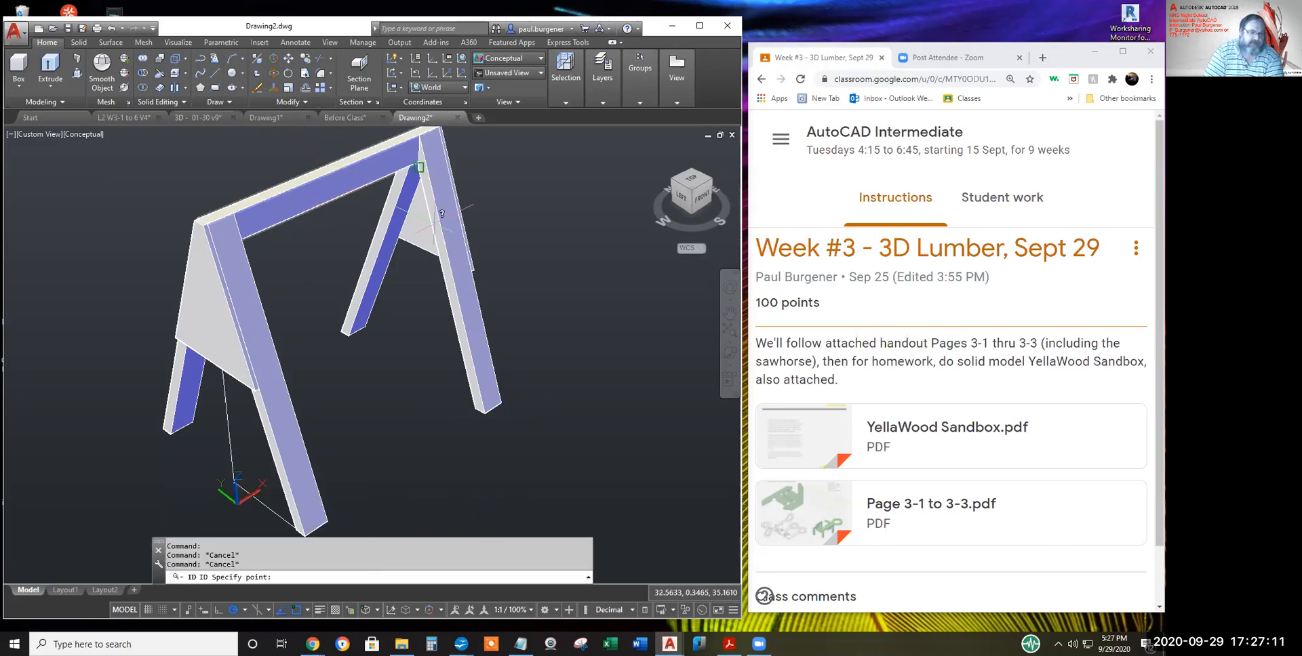
pyautogui.click(327, 521)
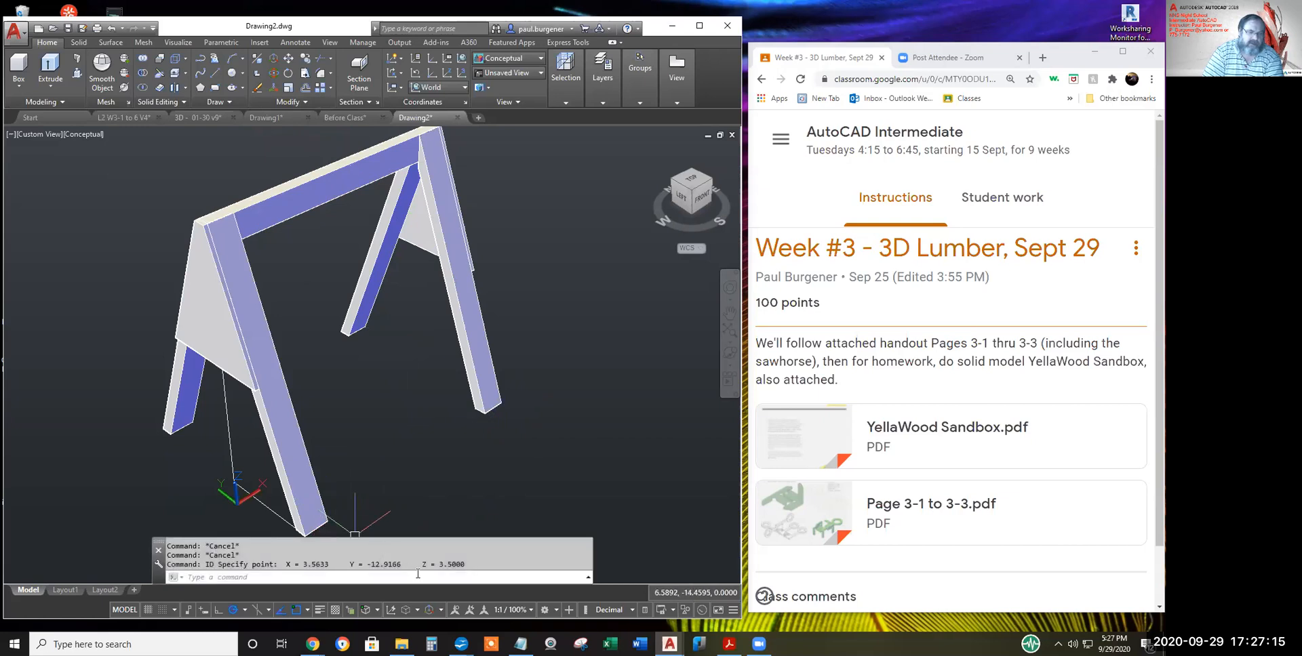
pyautogui.moveTo(467, 566); pyautogui.dragTo(436, 564)
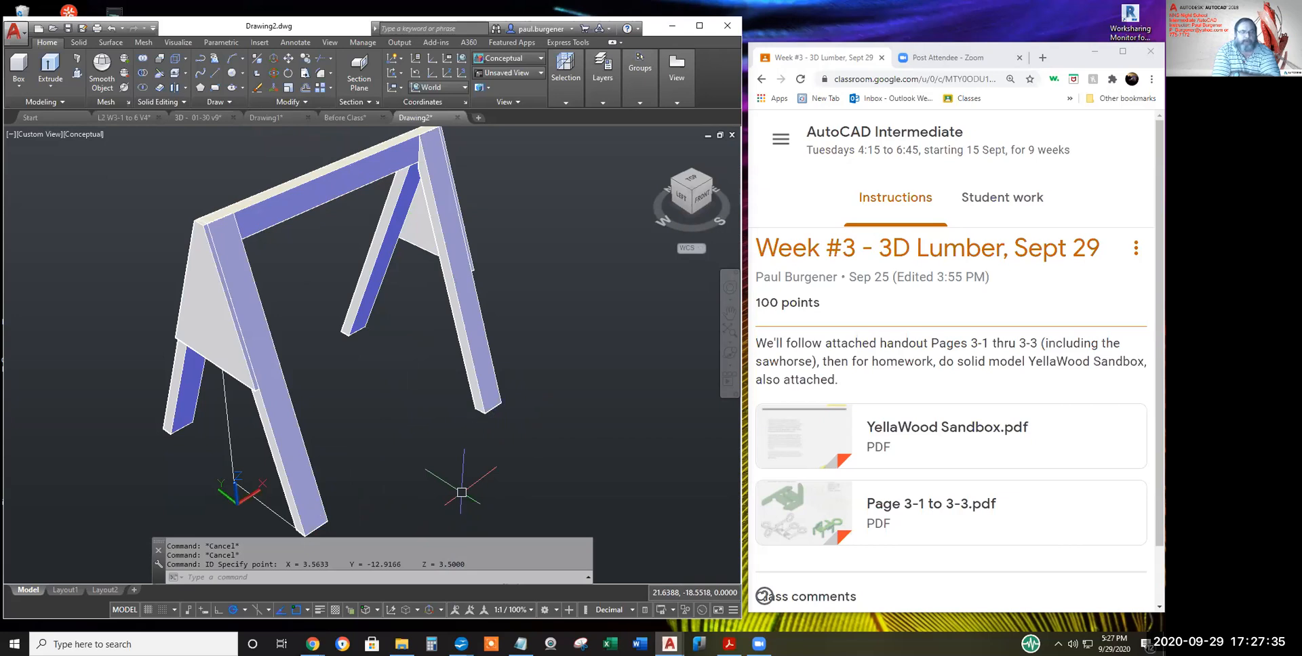
pyautogui.click(229, 431)
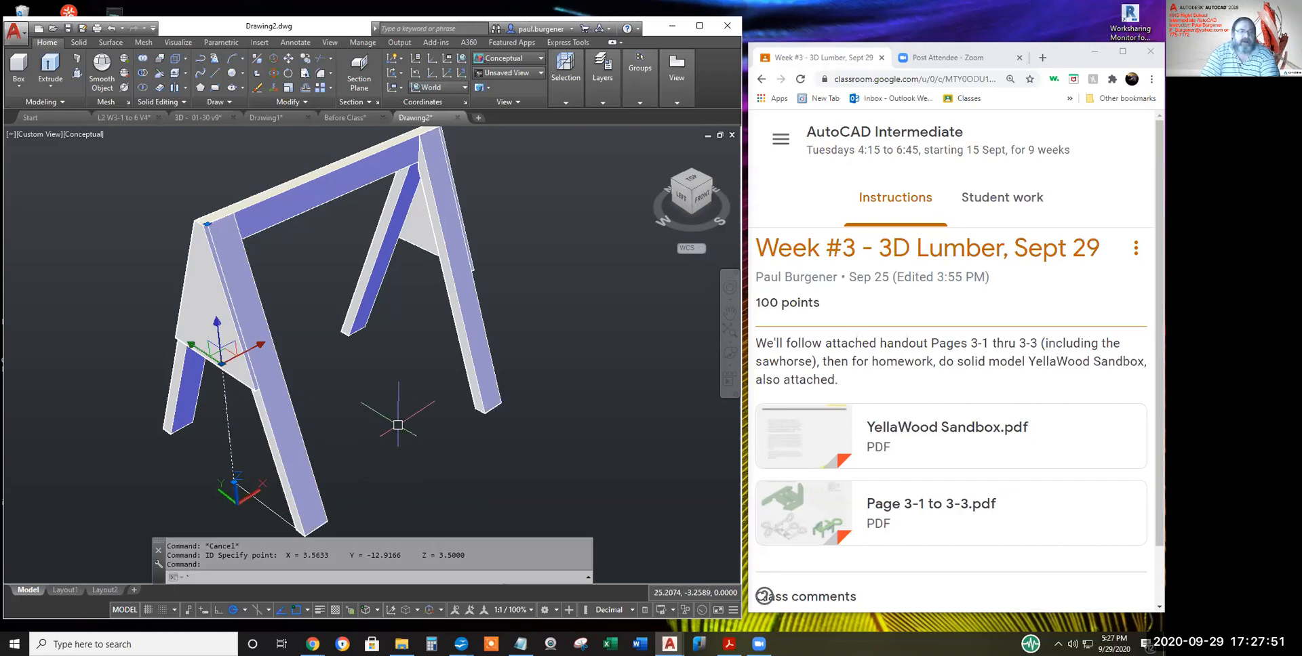
pyautogui.scroll(-2, 383, 393)
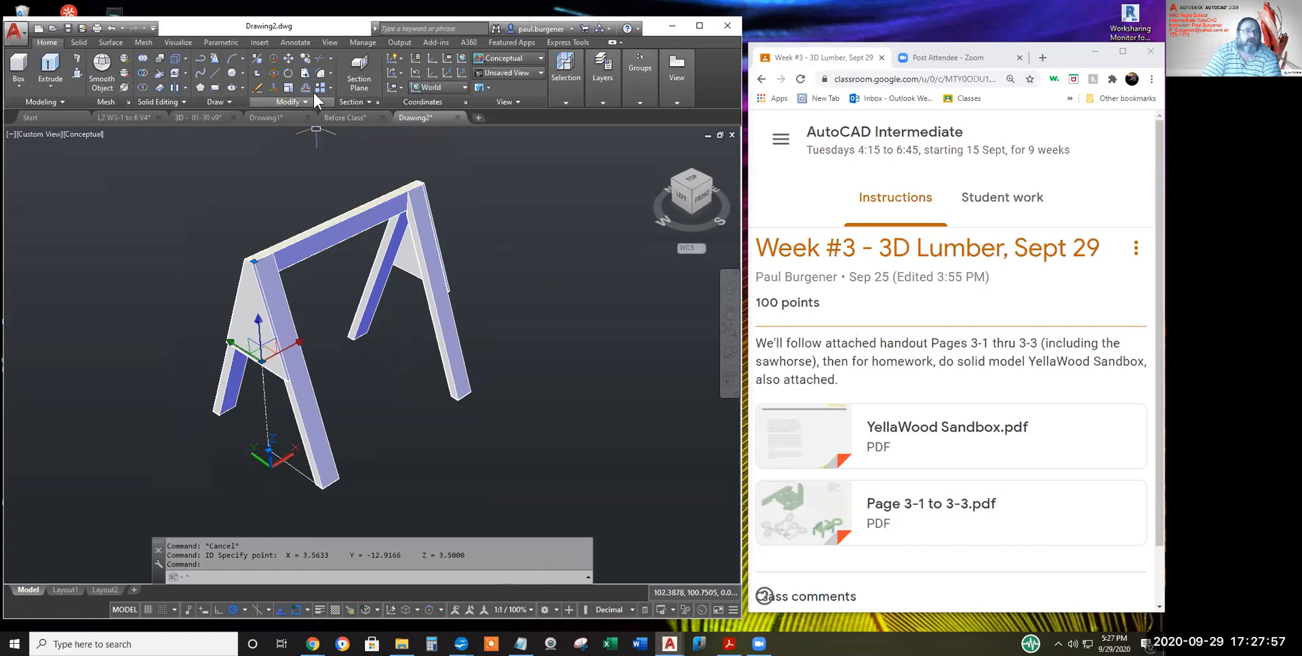
pyautogui.click(288, 58)
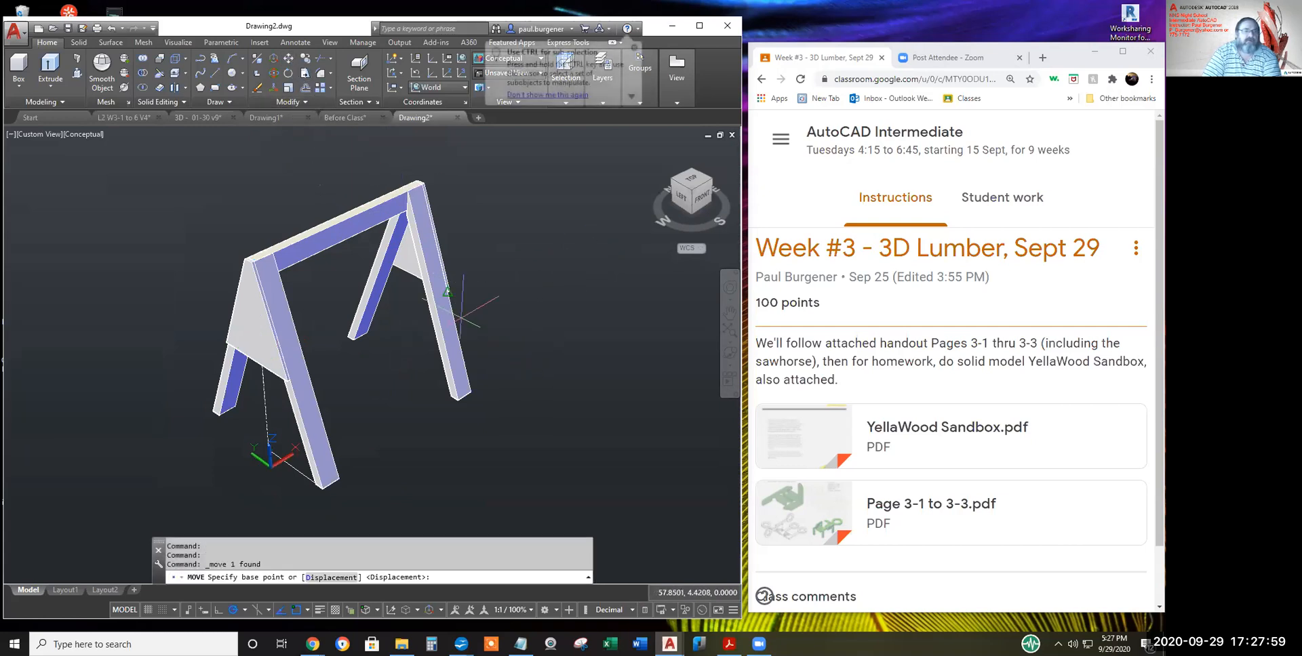
pyautogui.press('Escape')
pyautogui.press('Escape')
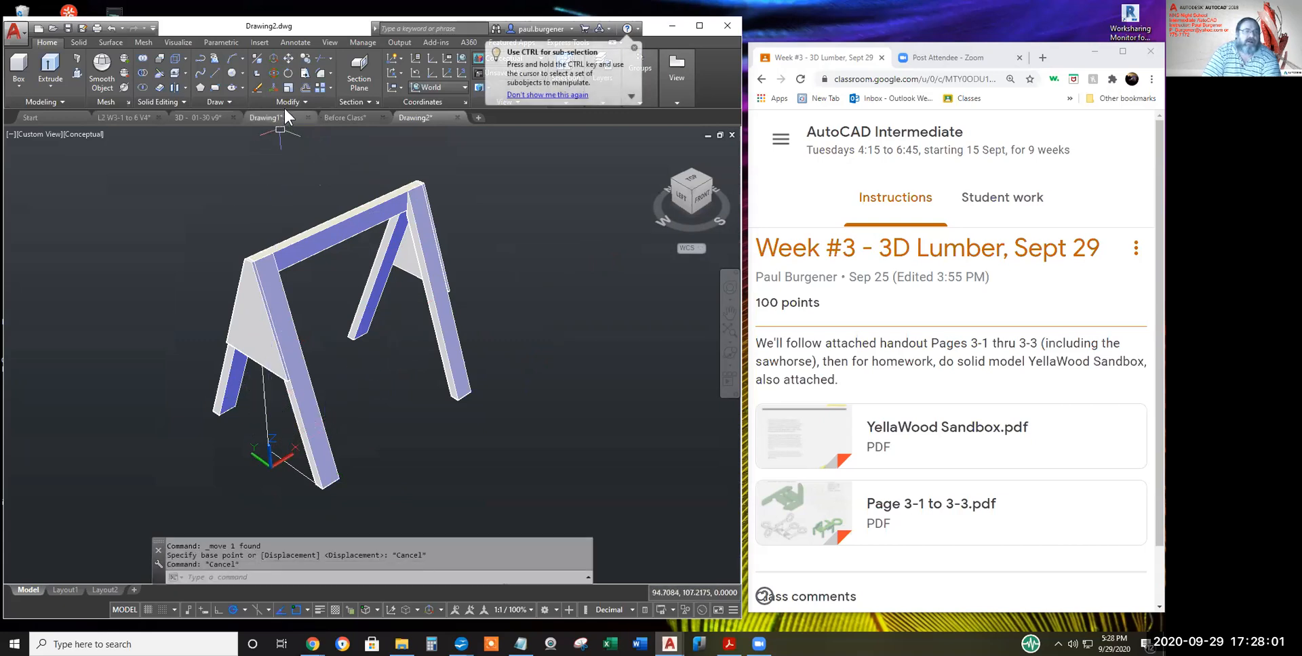
# - Erase the two remaining construction lines between the near-end legs
pyautogui.click(258, 88)
pyautogui.click(264, 415)
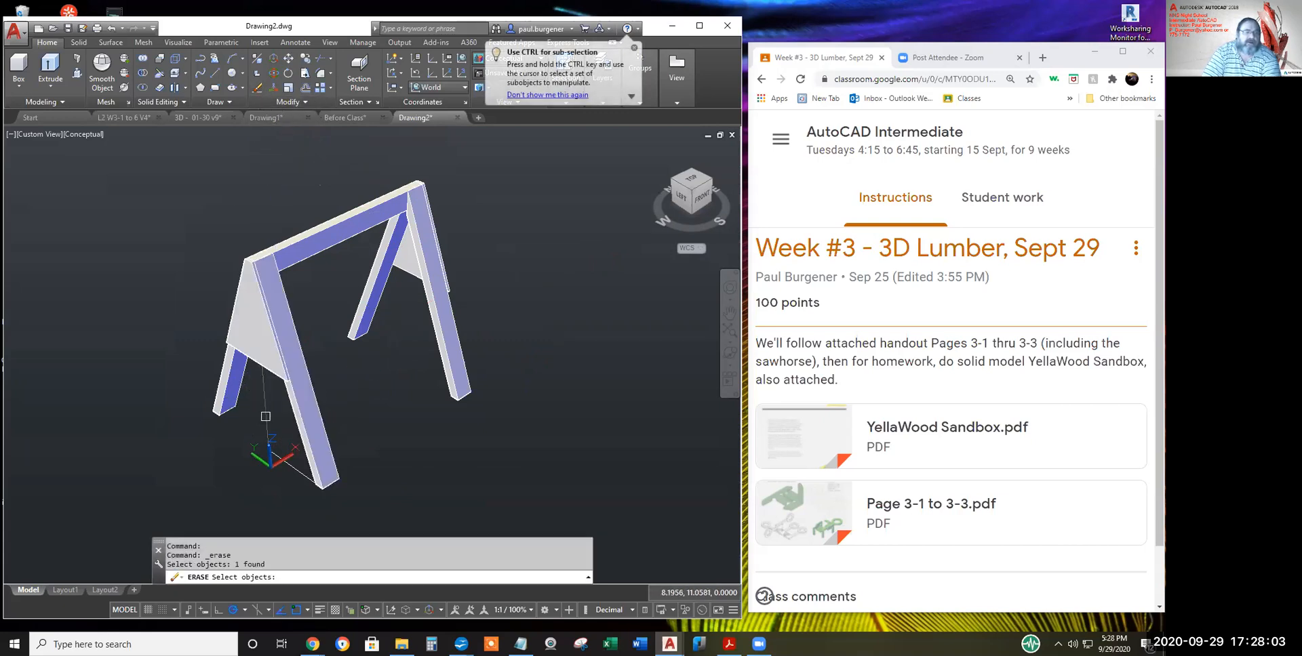
pyautogui.click(299, 472)
pyautogui.press('Return')
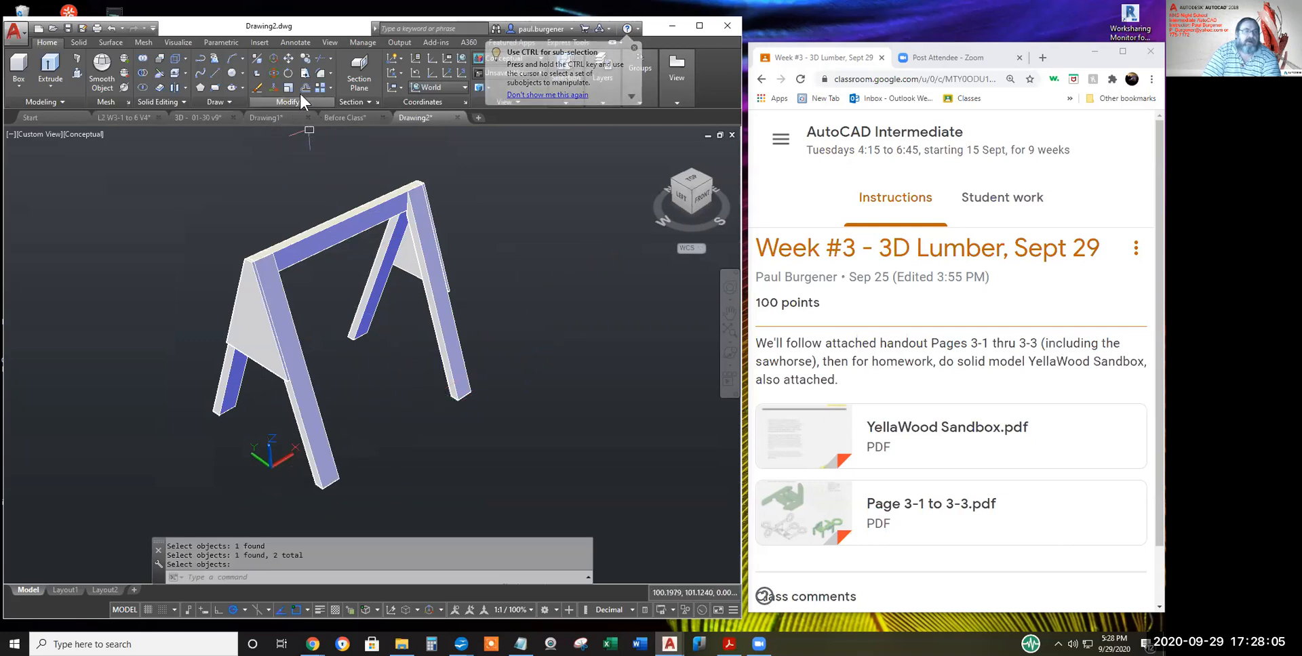
# - Move the entire sawhorse straight down by 3.5 using the relative displacement @0,0,-3.5
pyautogui.click(289, 58)
pyautogui.click(511, 343)
pyautogui.click(131, 192)
pyautogui.press('Return')
pyautogui.click(540, 203)
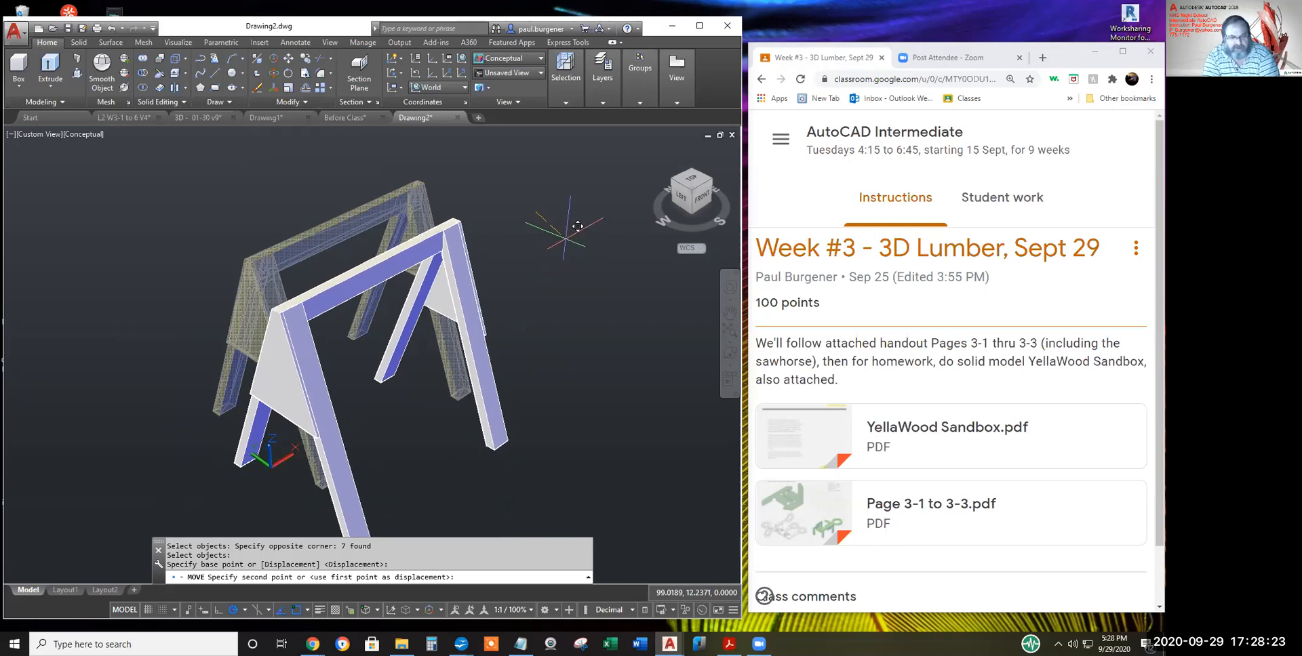
pyautogui.press('F8')
pyautogui.write('@0,')
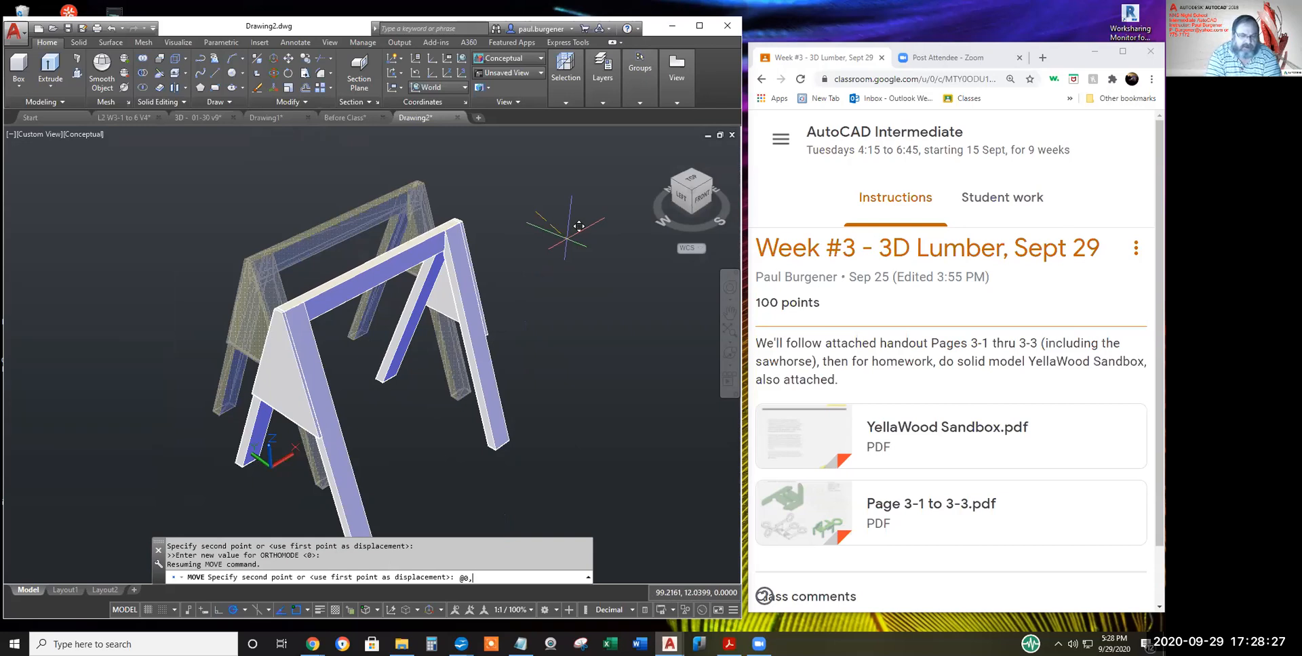
pyautogui.write('0,-')
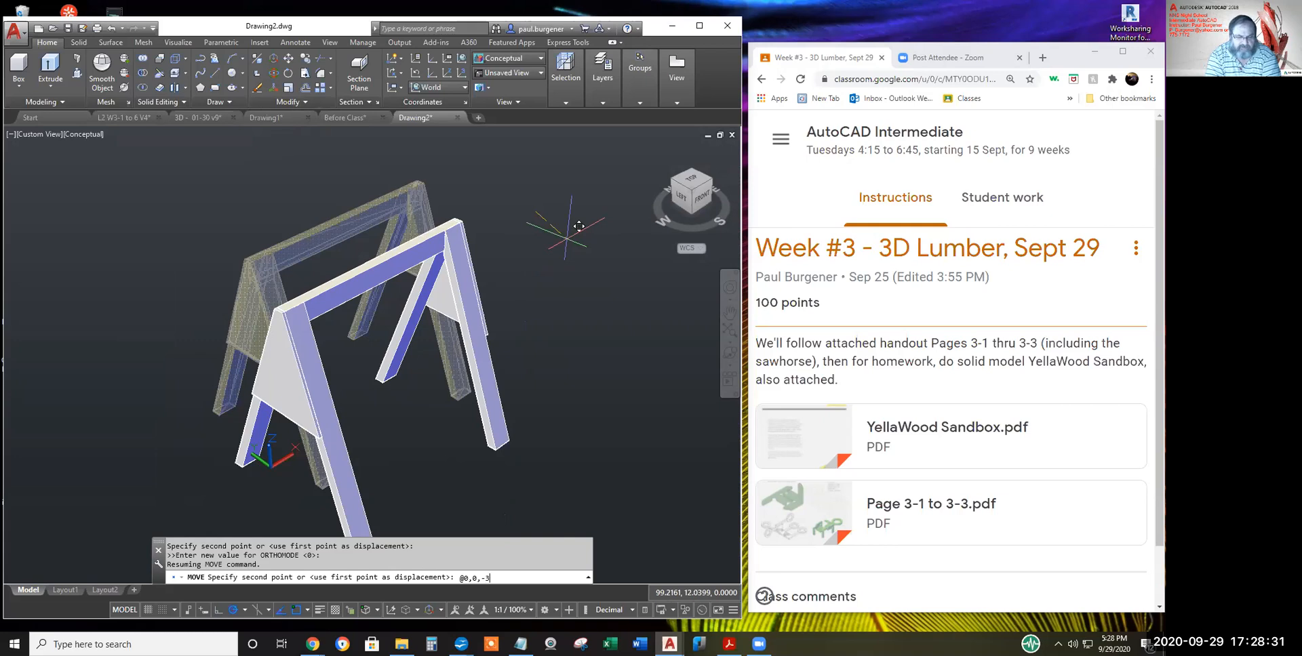
pyautogui.write('3.5')
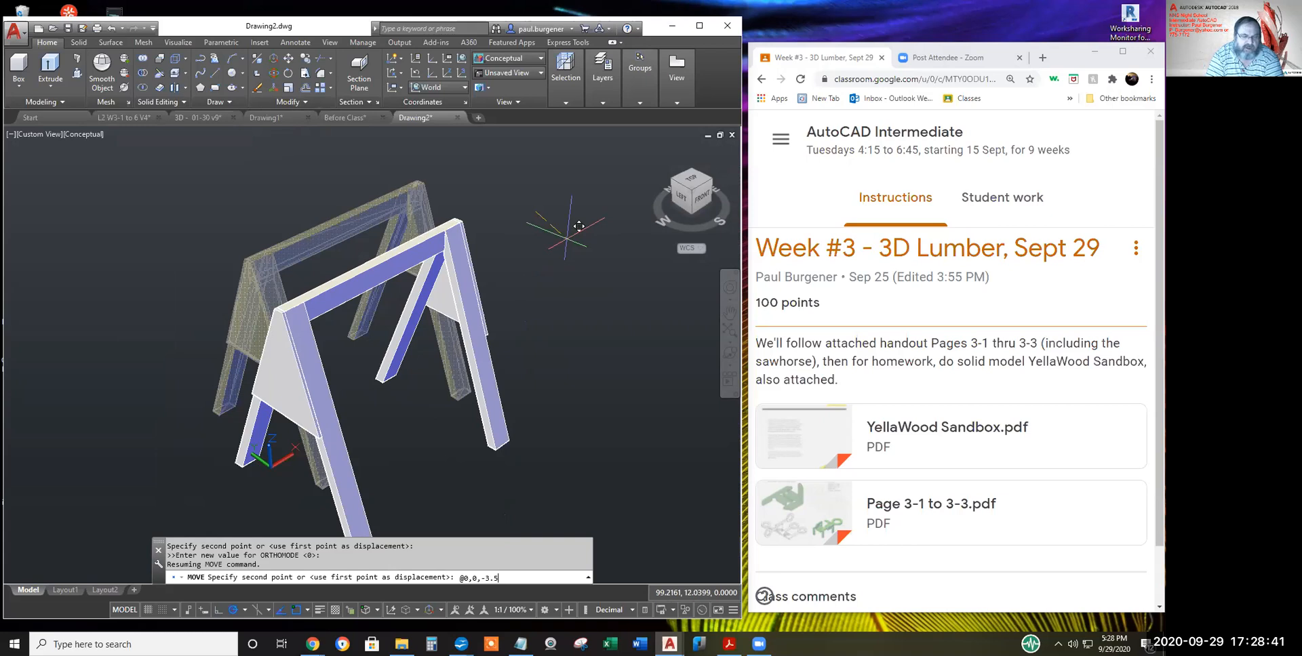
pyautogui.press('Return')
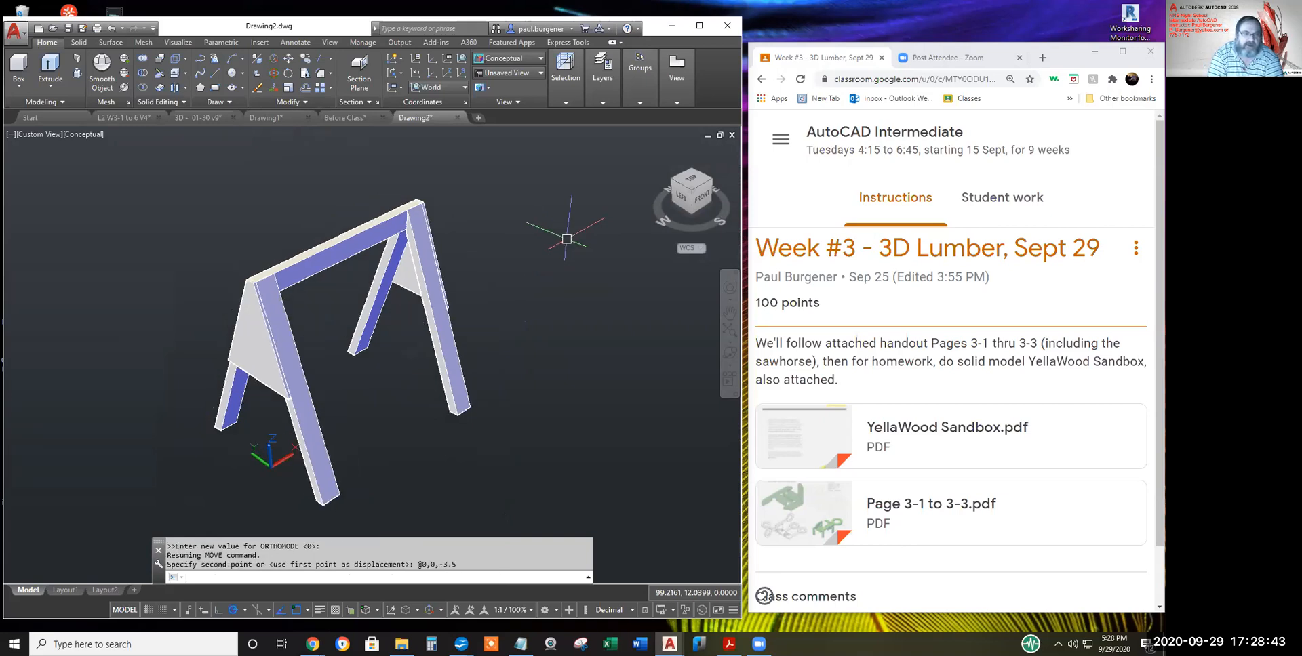
# - Query the coordinates of the front leg's lower outer corner at the sawhorse's far end with ID, checking its Z value
pyautogui.write('ID')
pyautogui.press('Return')
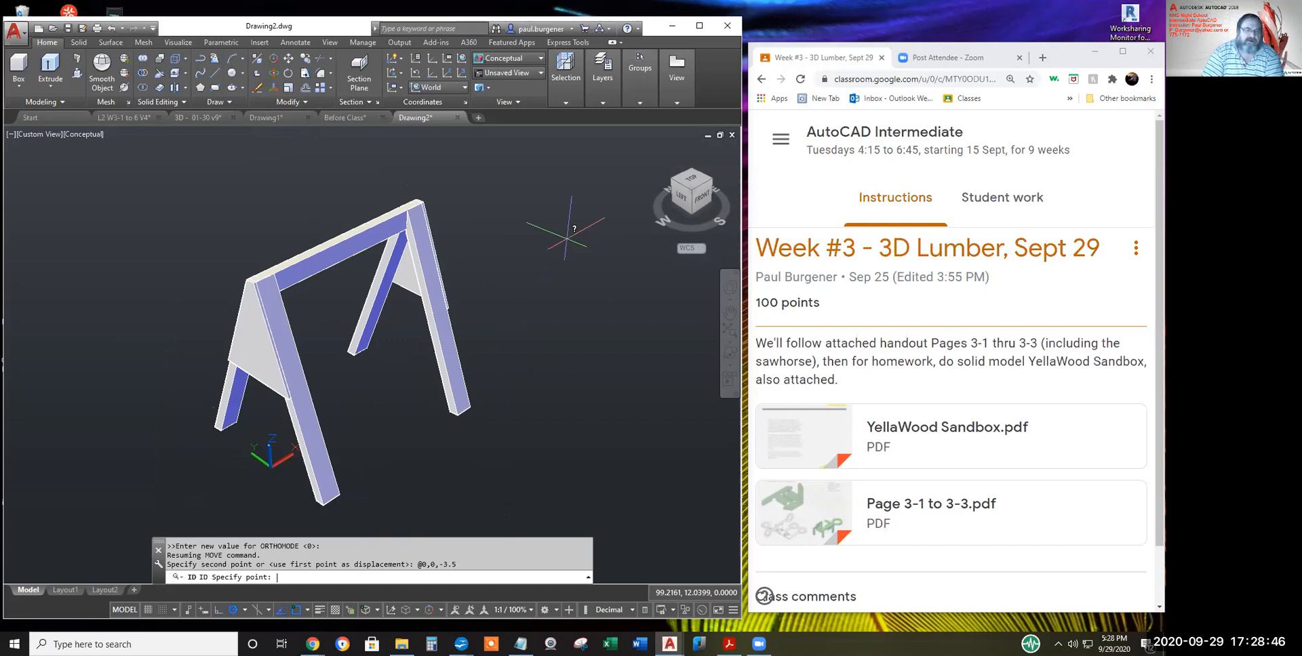
pyautogui.click(451, 410)
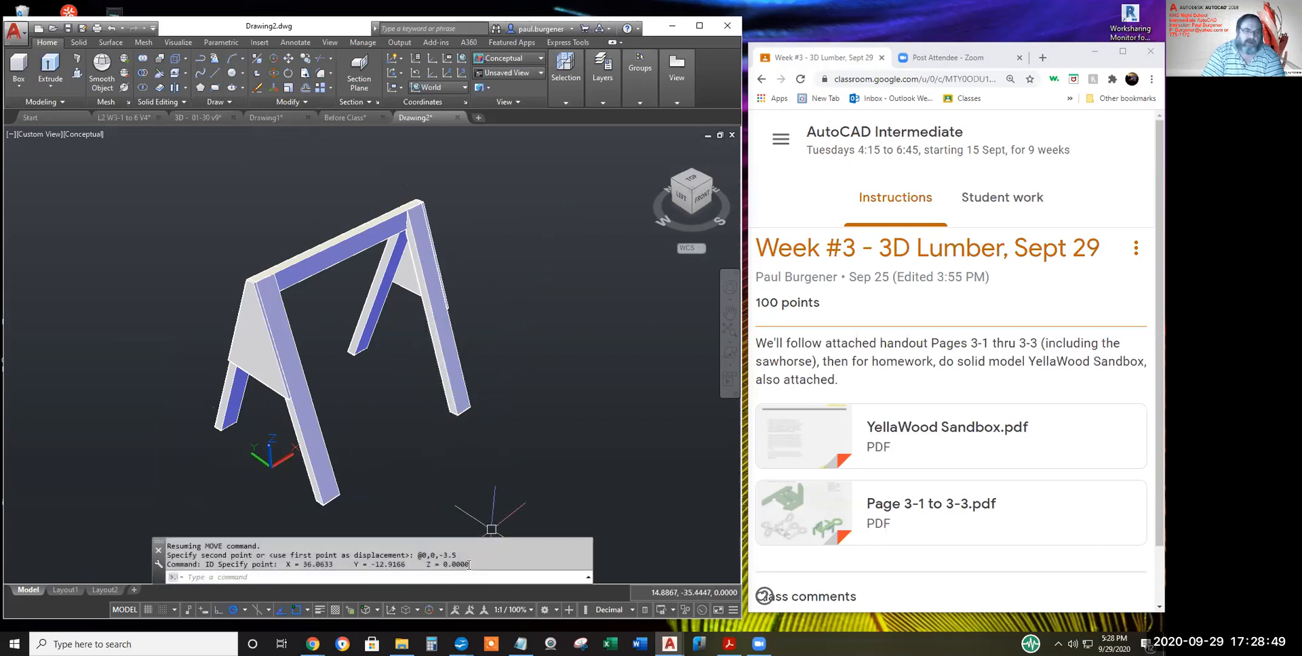
pyautogui.moveTo(473, 565); pyautogui.dragTo(429, 565)
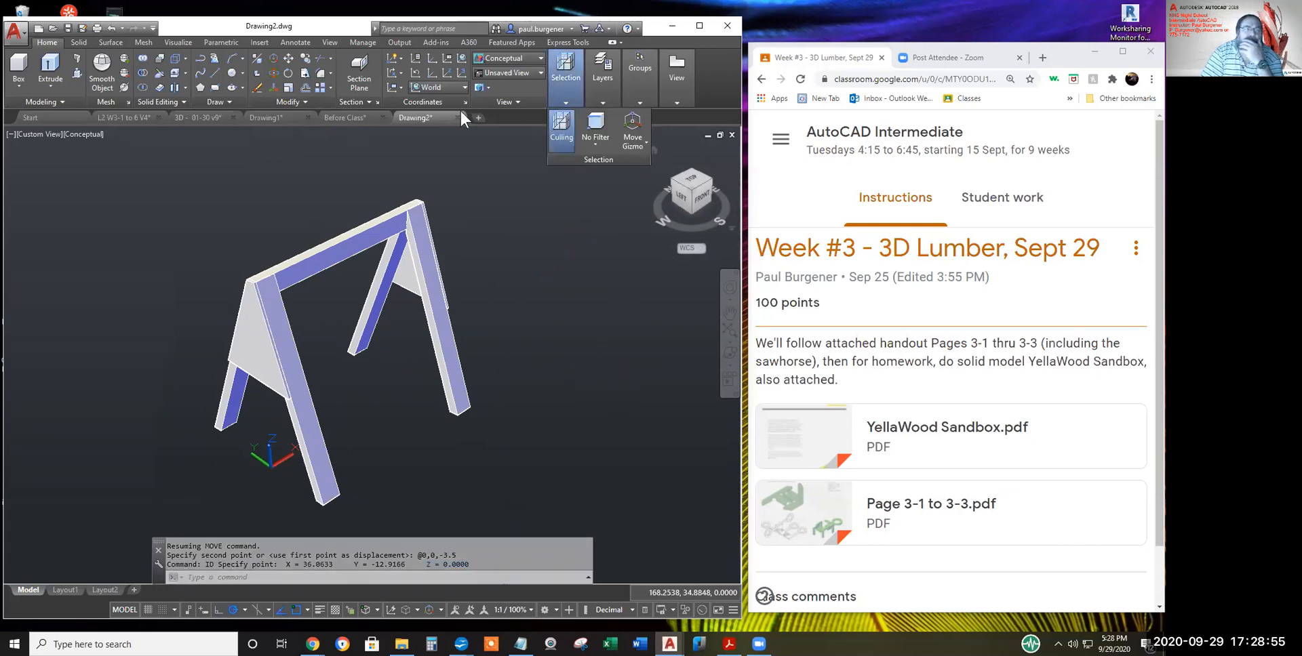
# - Switch to the 2D drafting workspace and widen the program window so its tools show with labels
pyautogui.click(555, 608)
pyautogui.click(579, 459)
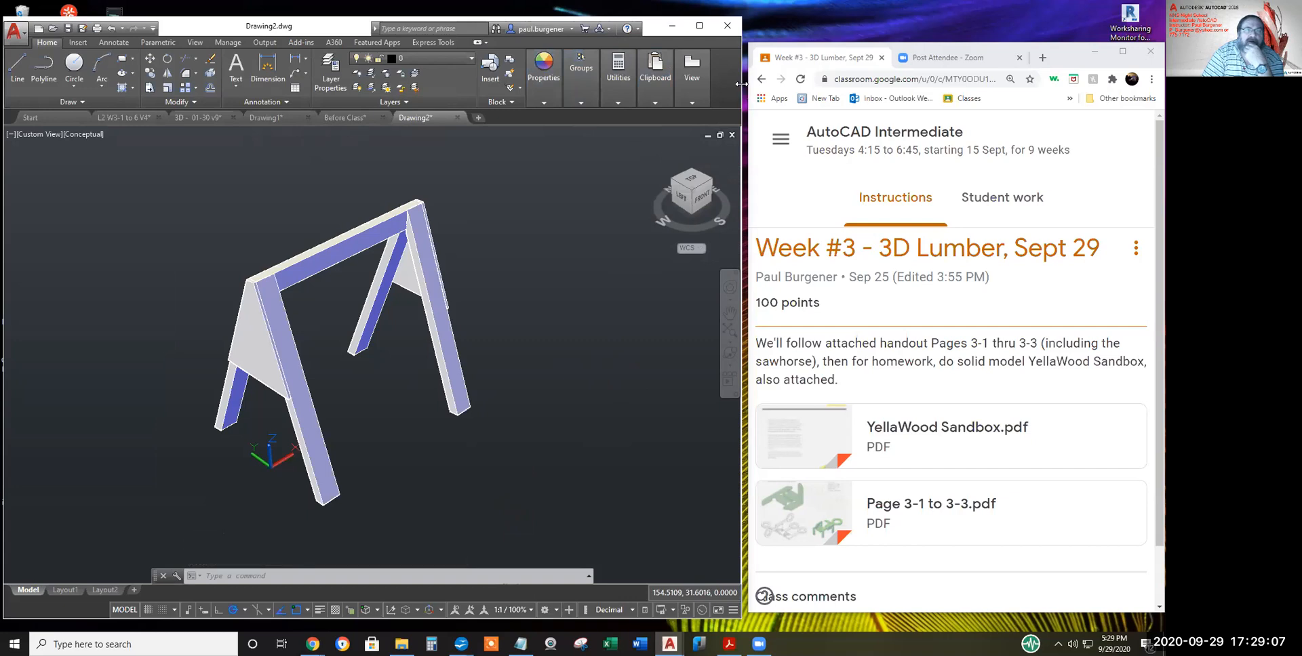
pyautogui.moveTo(742, 83); pyautogui.dragTo(1032, 83)
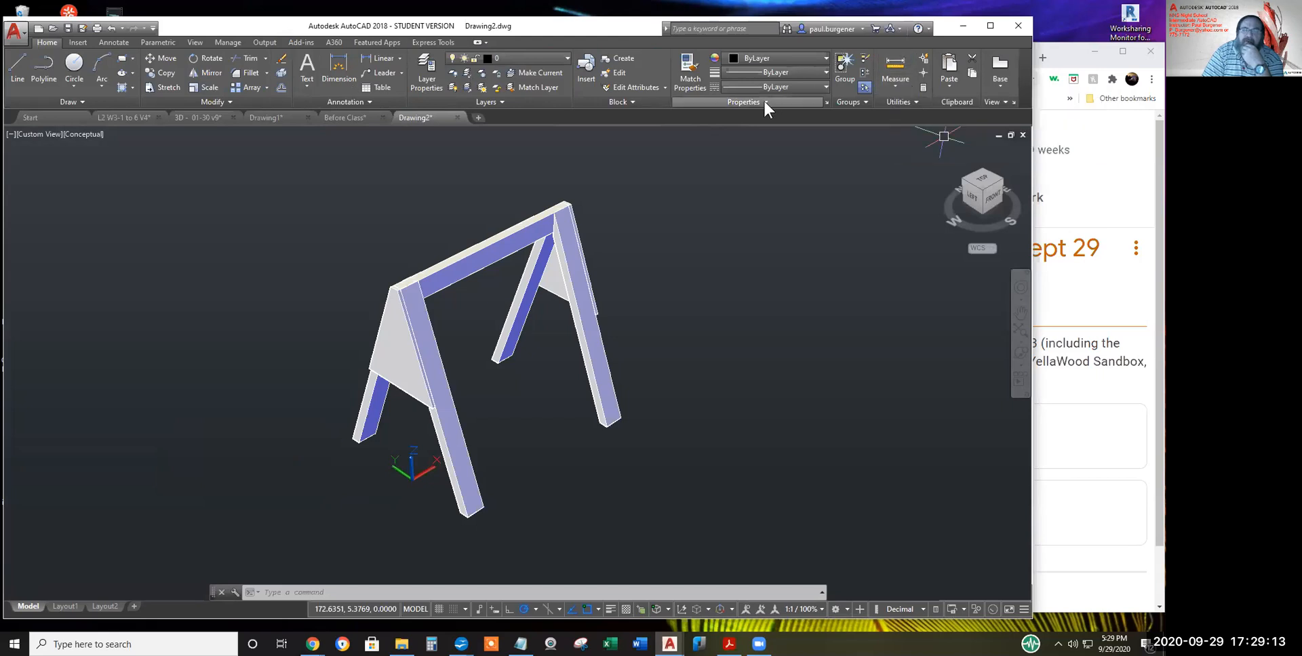
# - Find the ID Point tool among the utilities and query the coordinates of the sawhorse's upper corner at the far end
pyautogui.click(897, 84)
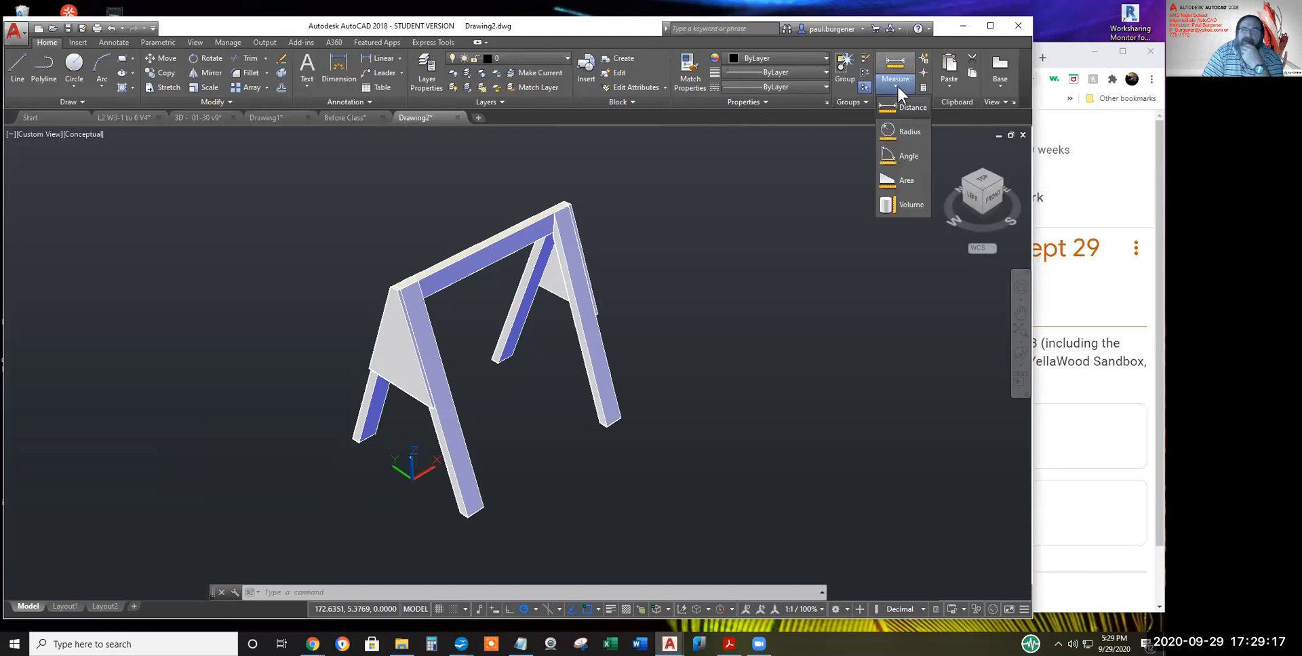
pyautogui.click(762, 100)
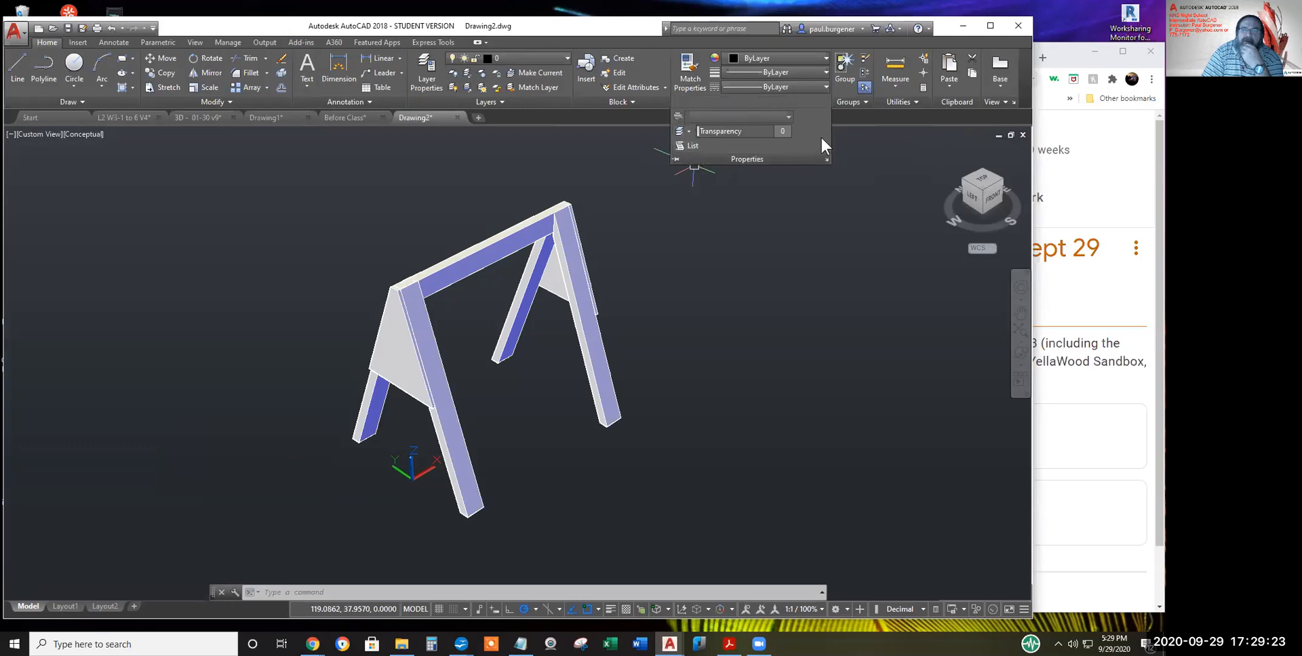
pyautogui.click(856, 100)
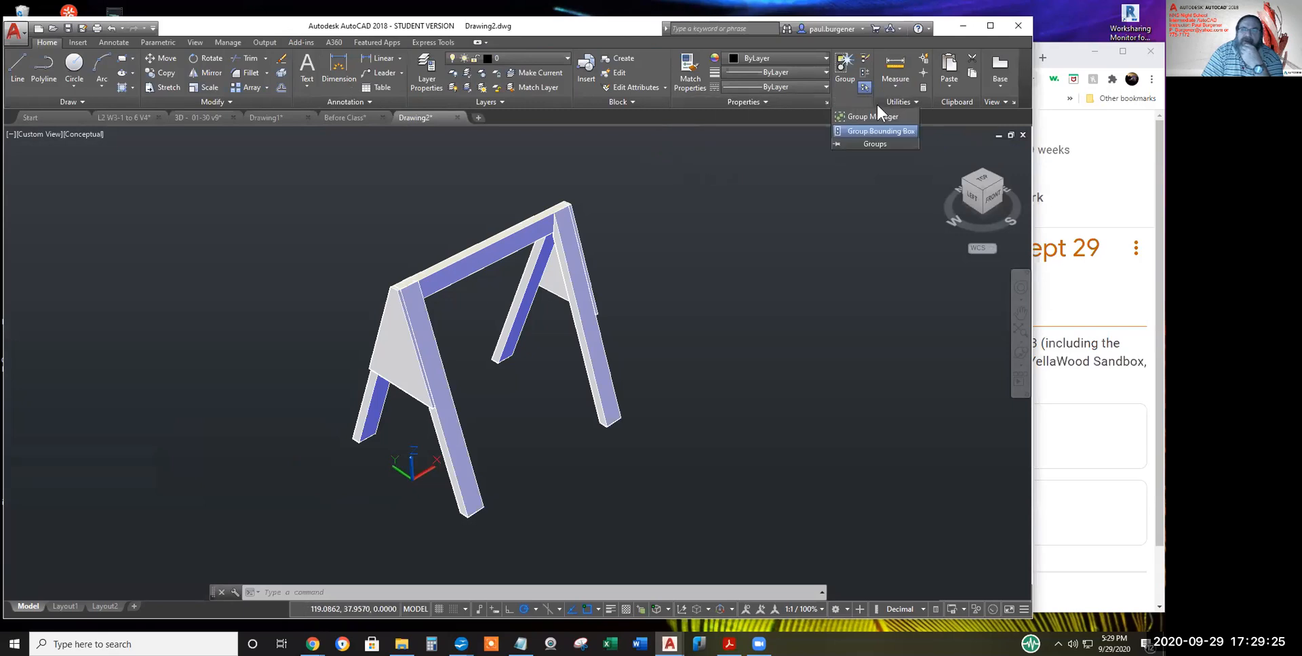
pyautogui.click(915, 100)
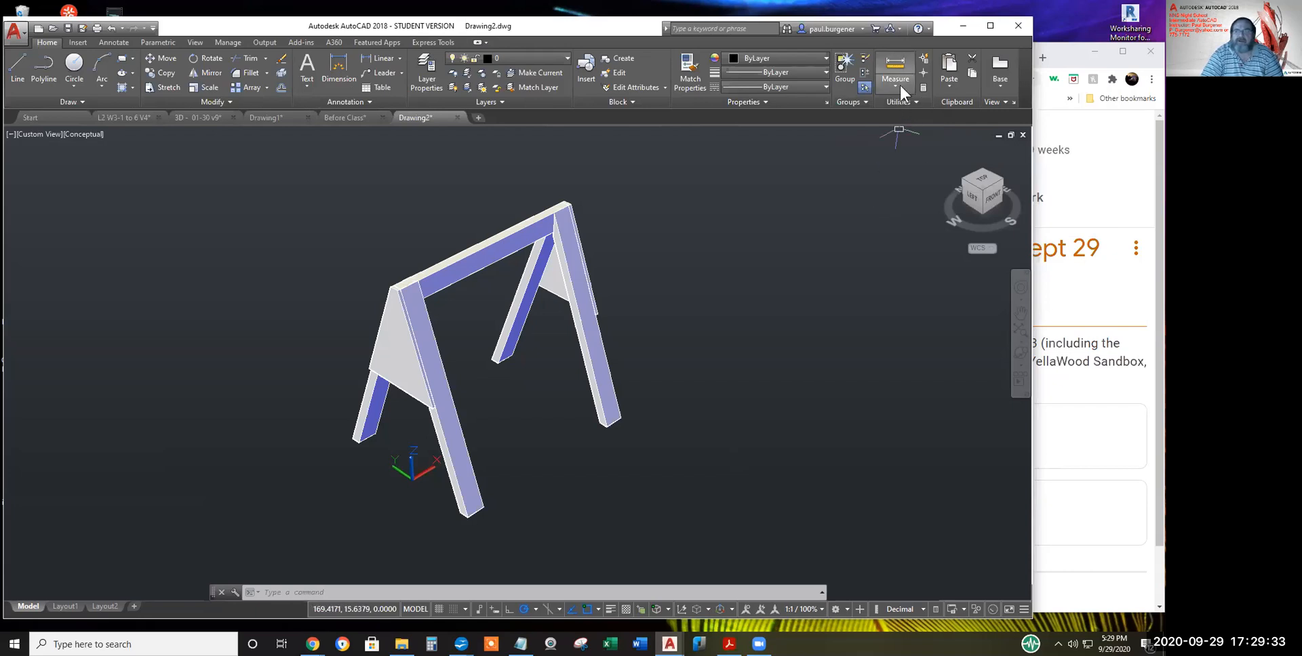
pyautogui.click(897, 84)
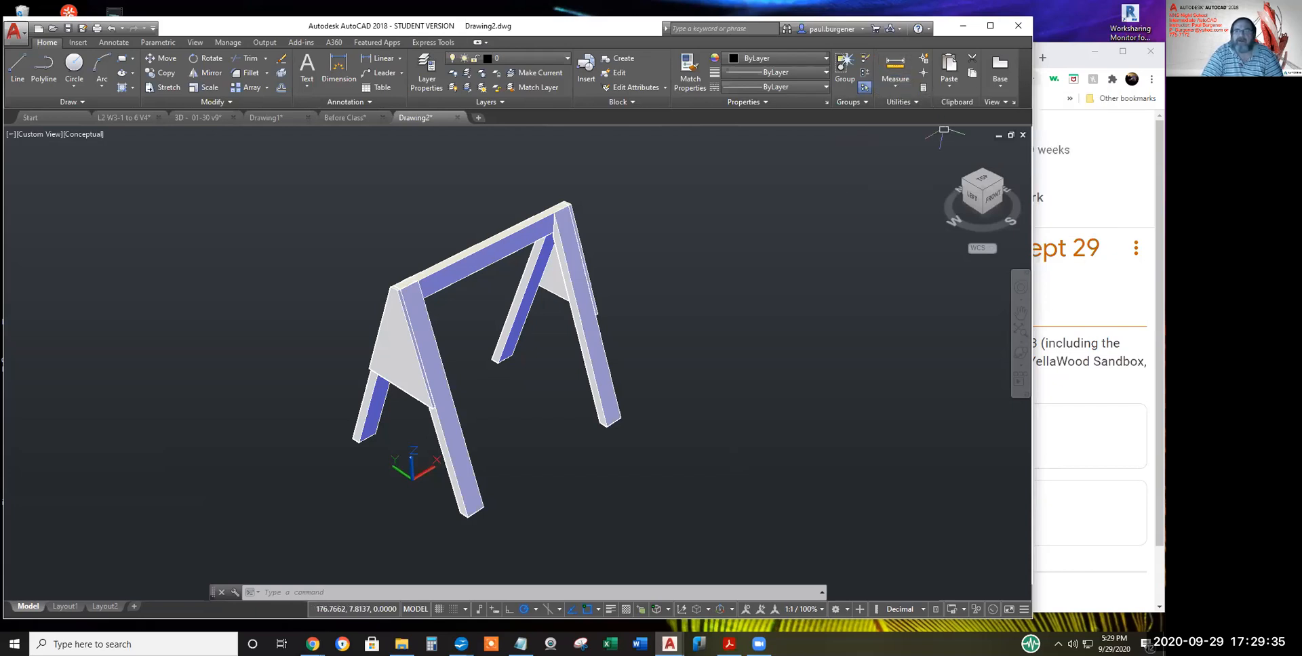
pyautogui.click(914, 100)
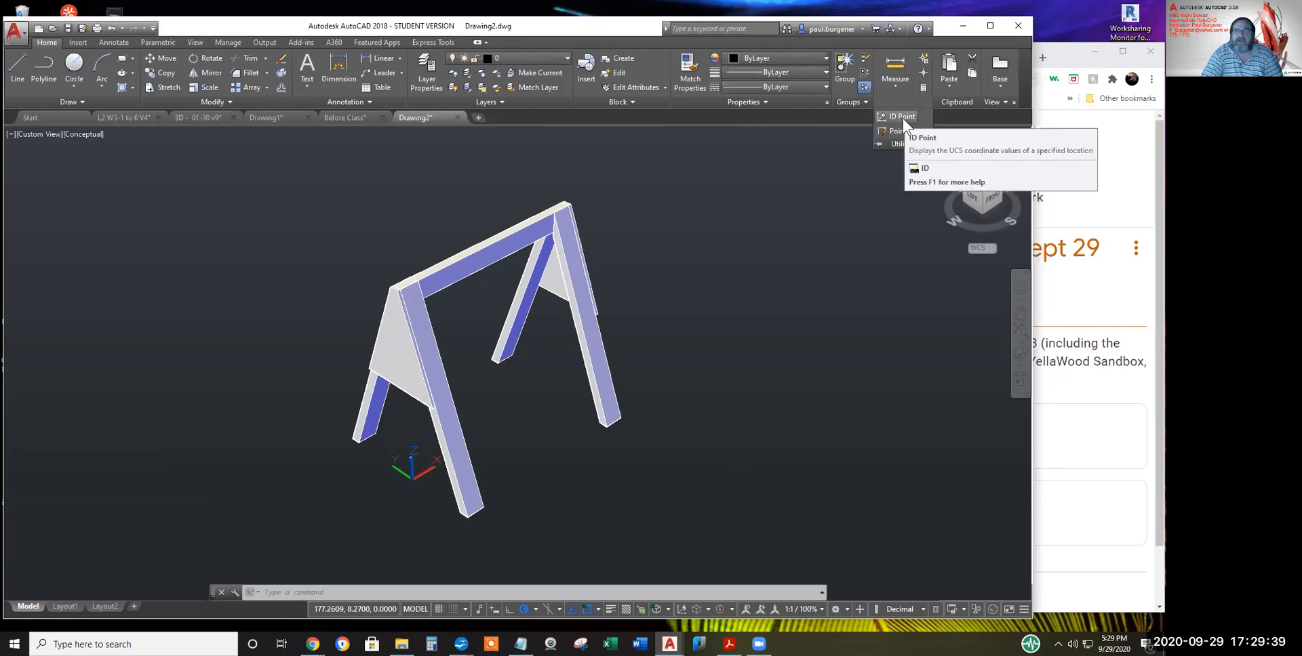
pyautogui.click(902, 118)
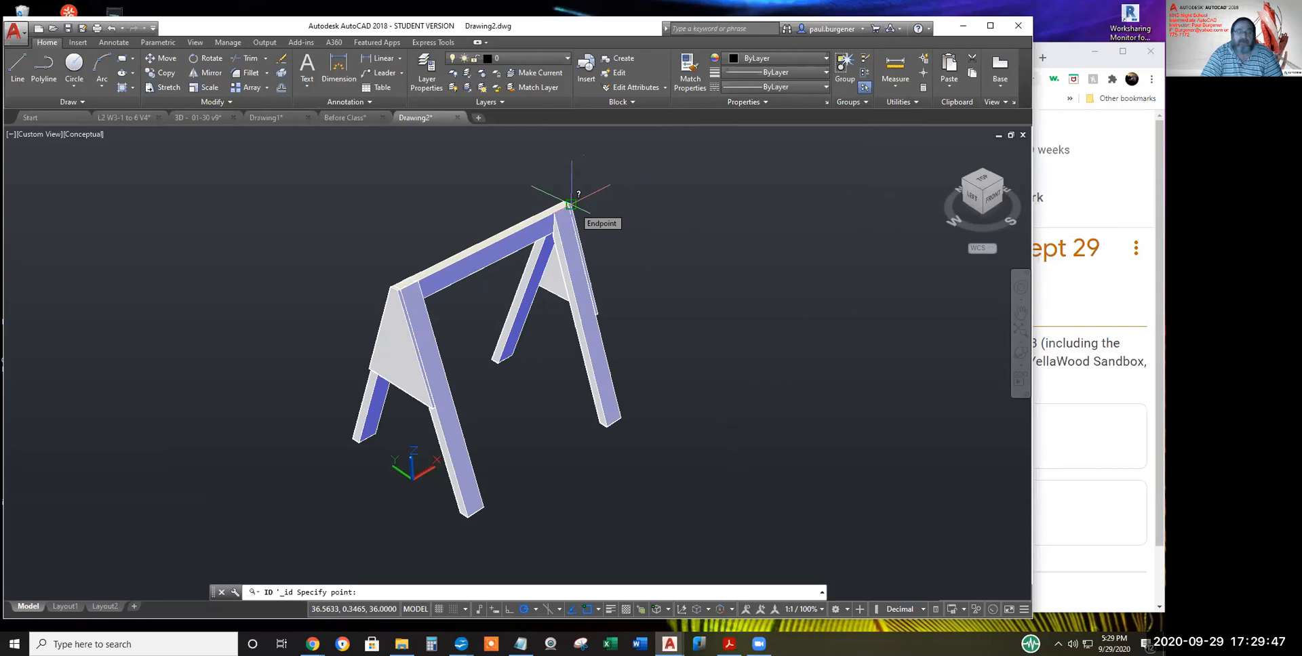
pyautogui.click(570, 204)
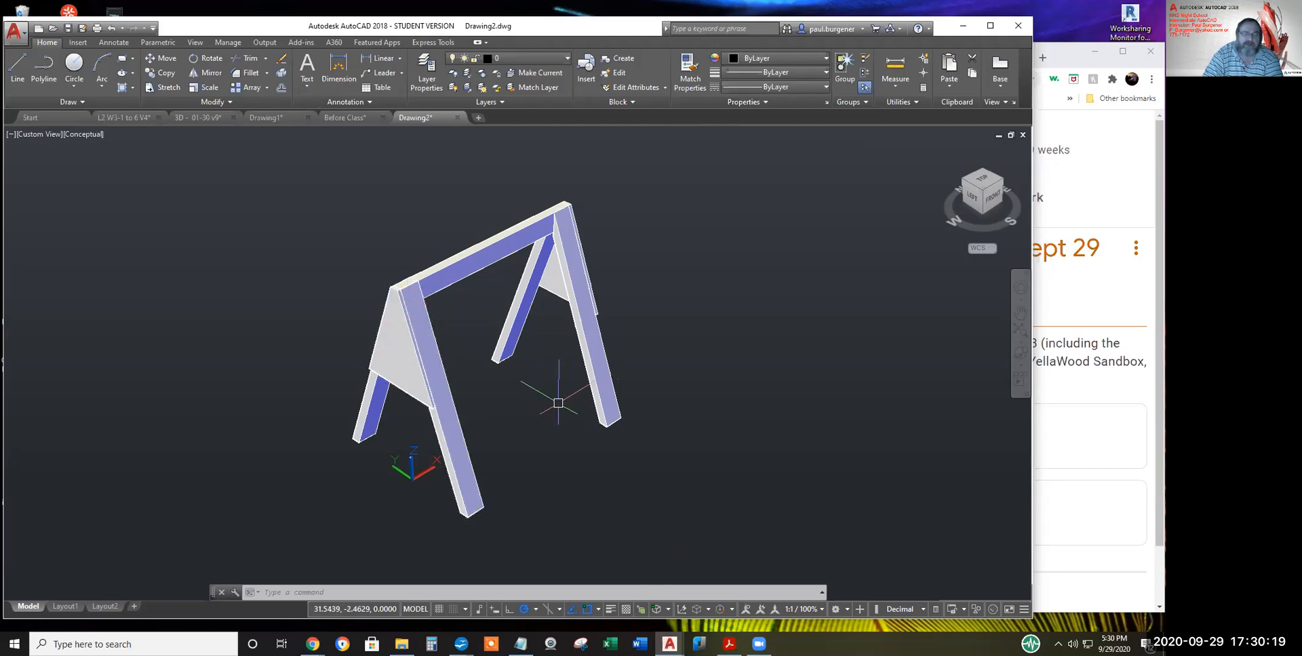
# - Narrow the program window to uncover the class page beside it, keeping the whole sawhorse in view
pyautogui.scroll(-3, 521, 365)
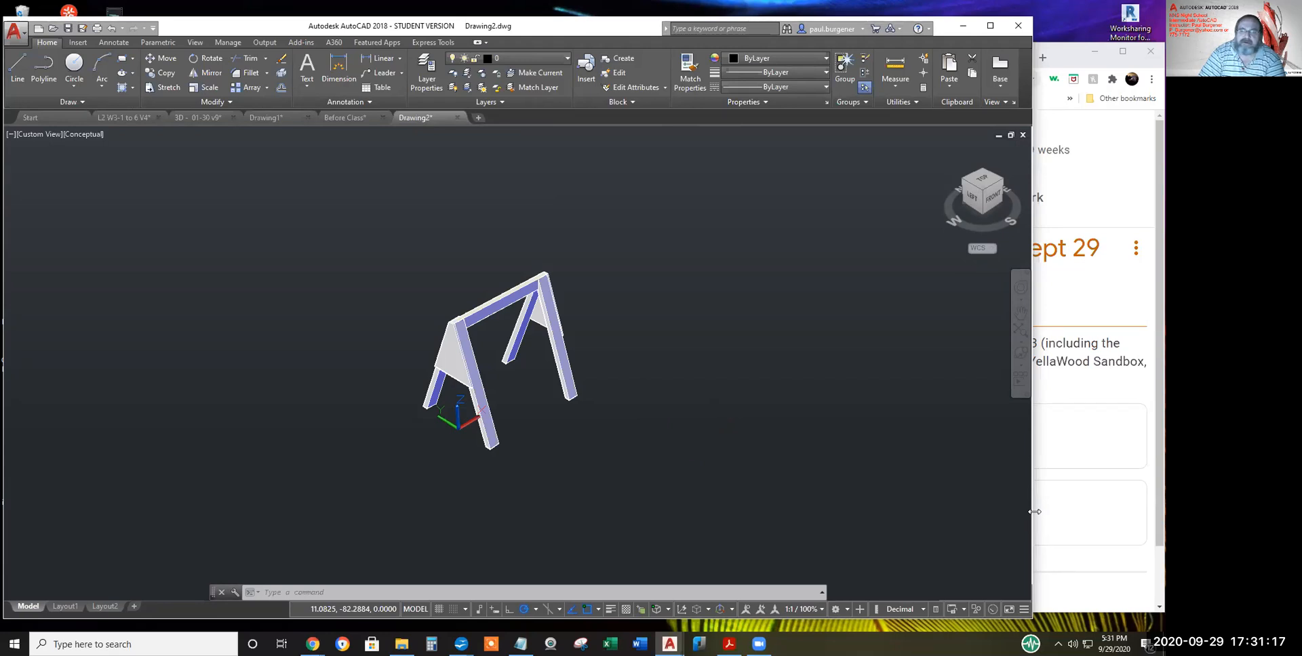
pyautogui.moveTo(1034, 511); pyautogui.dragTo(748, 512)
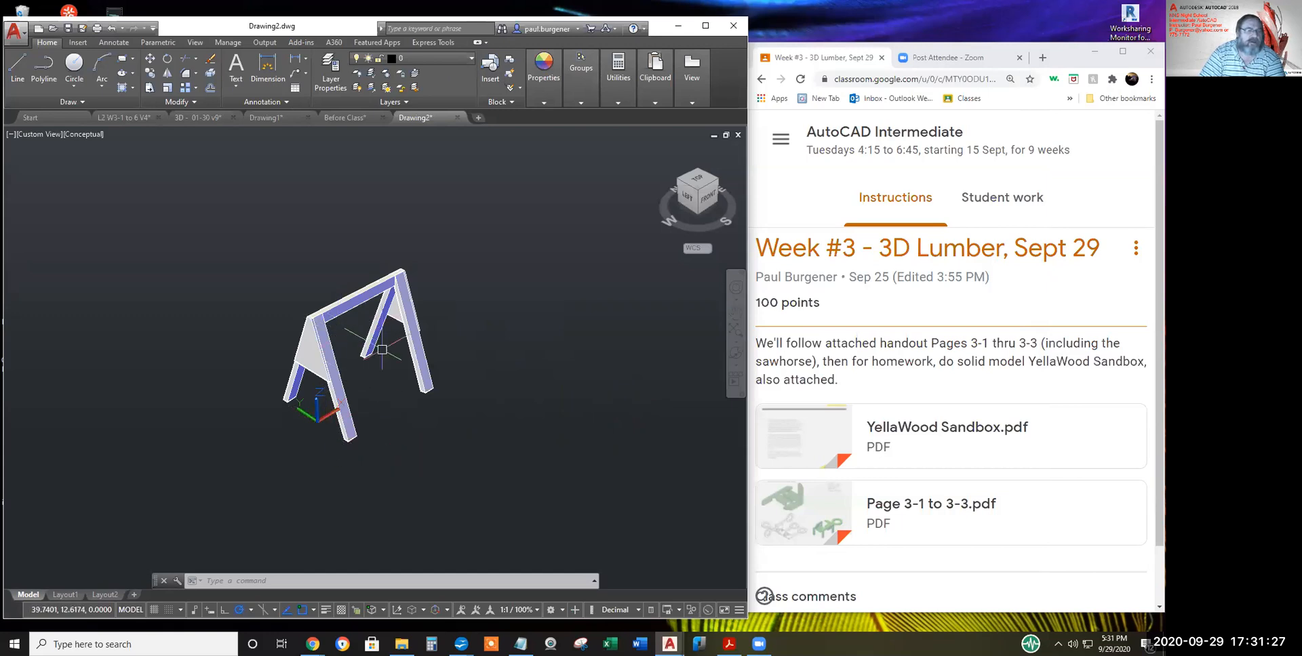
pyautogui.moveTo(416, 356); pyautogui.dragTo(433, 361, button='middle')
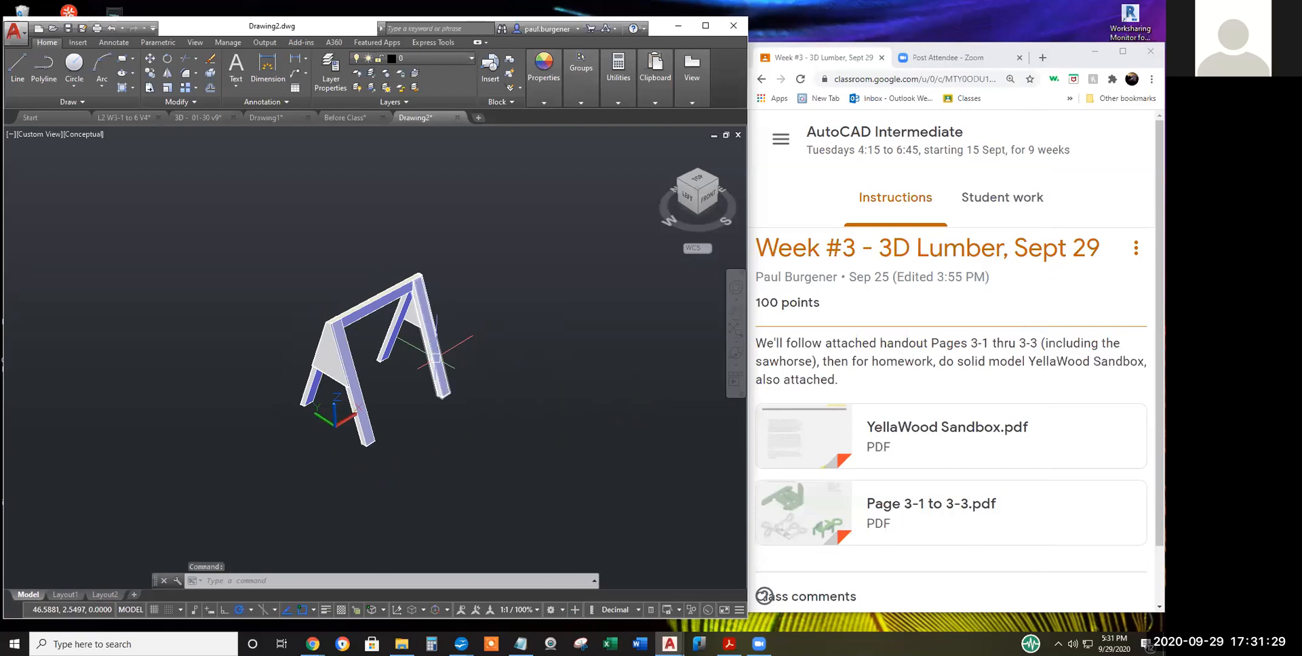
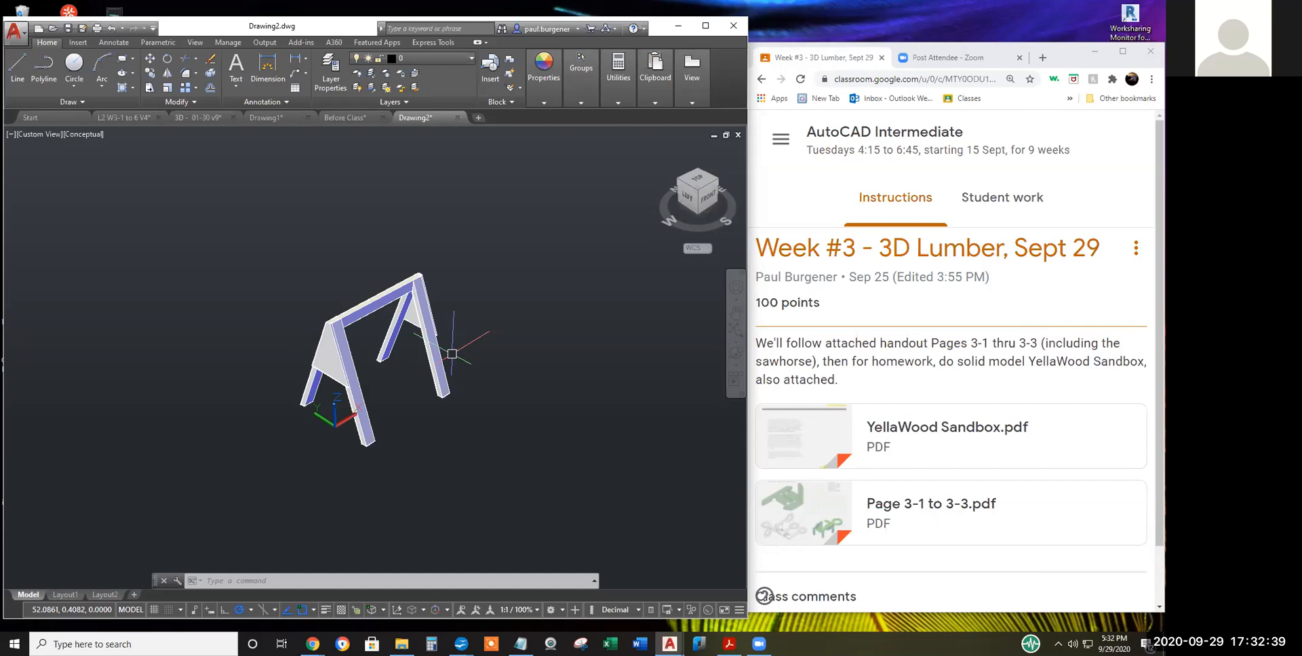
# - Locate the Units command among the drawing utilities, and leave without running it
pyautogui.write('units')
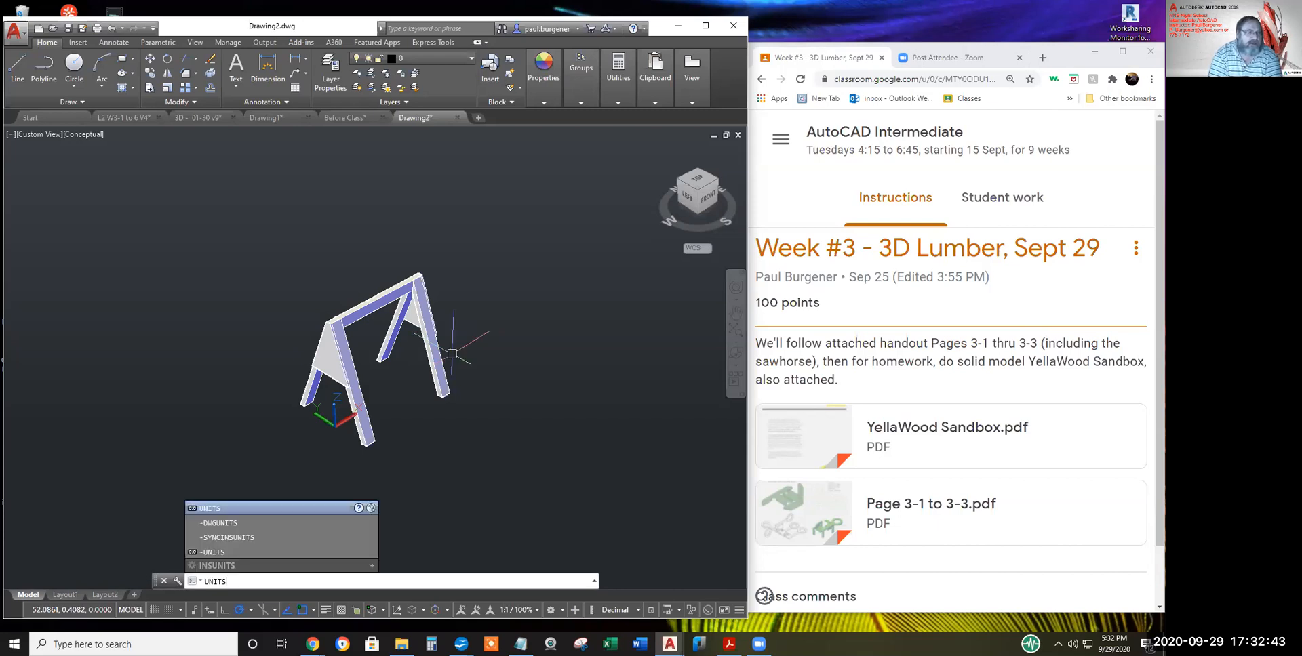
pyautogui.click(13, 32)
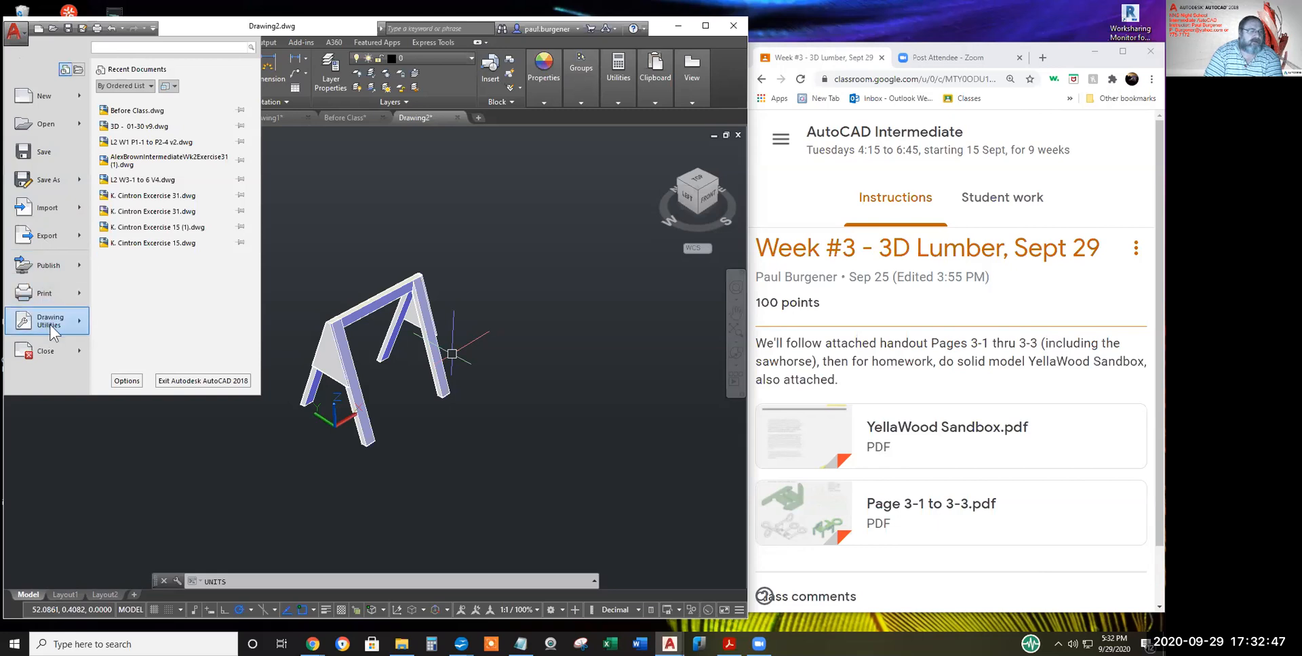
pyautogui.moveTo(54, 324)
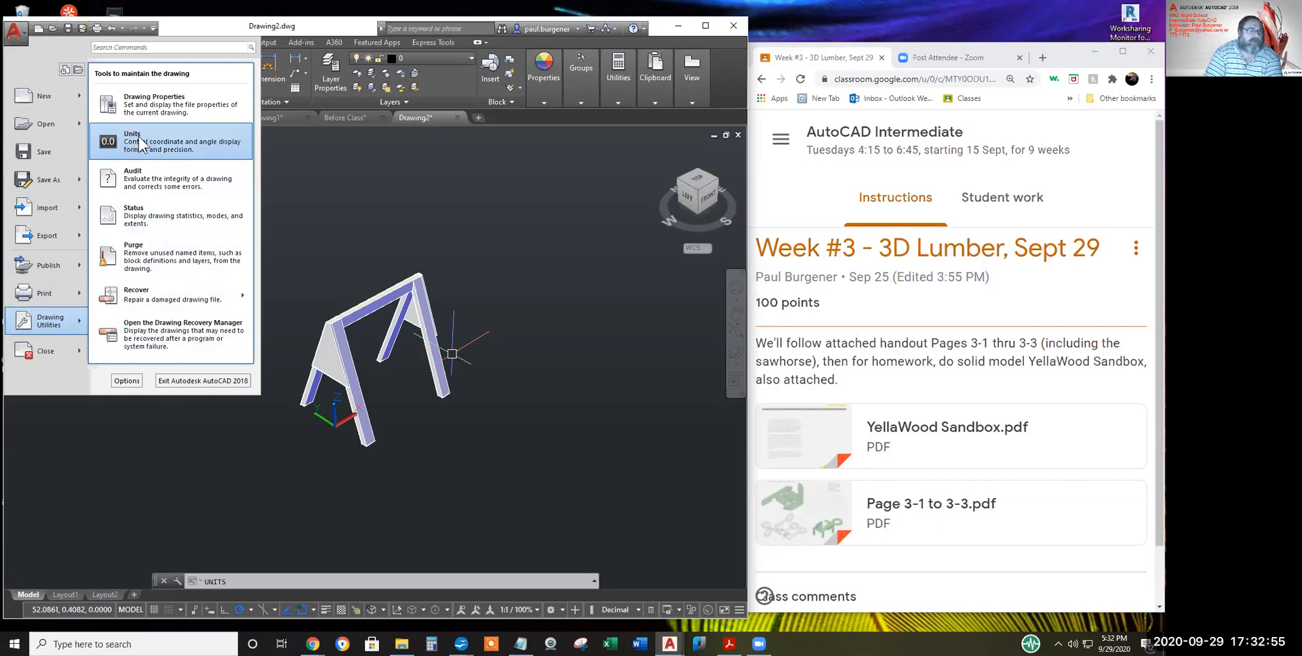
pyautogui.click(18, 34)
pyautogui.press('Escape')
pyautogui.press('Escape')
pyautogui.press('Escape')
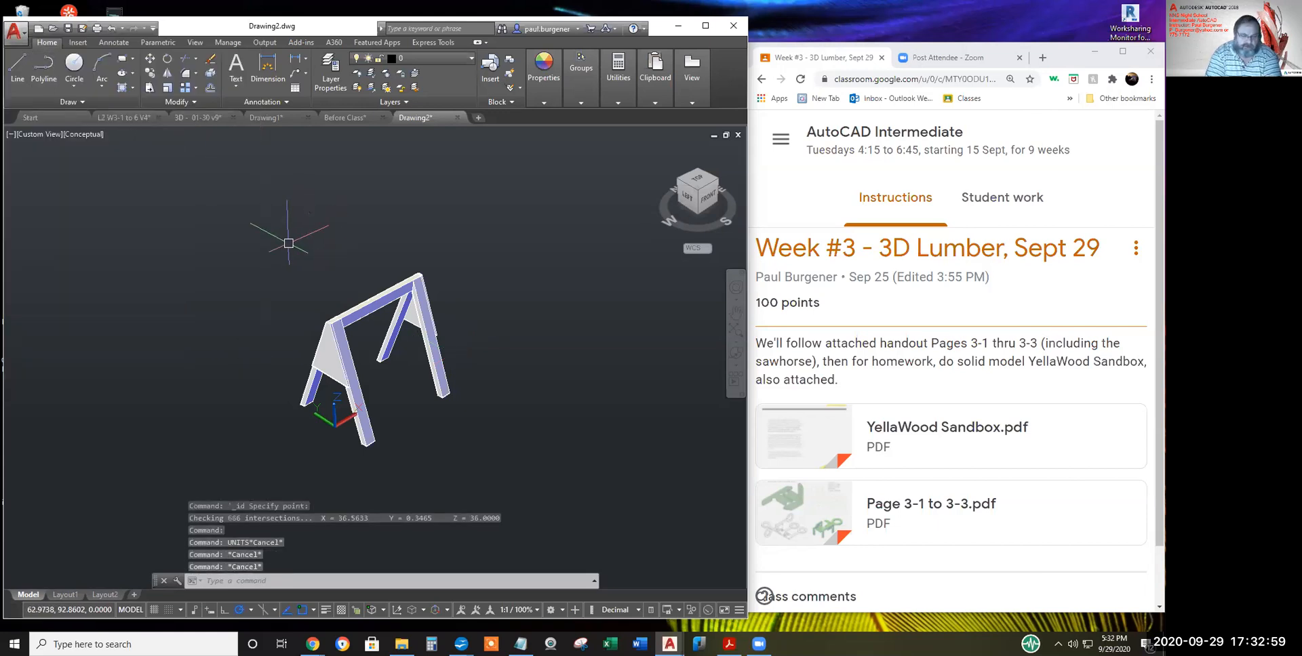
# - Open the Drawing Units settings with the UNITS command and examine the units available for scaling inserted content
pyautogui.write('unnit')
pyautogui.press('Return')
pyautogui.press('Escape')
pyautogui.write('units')
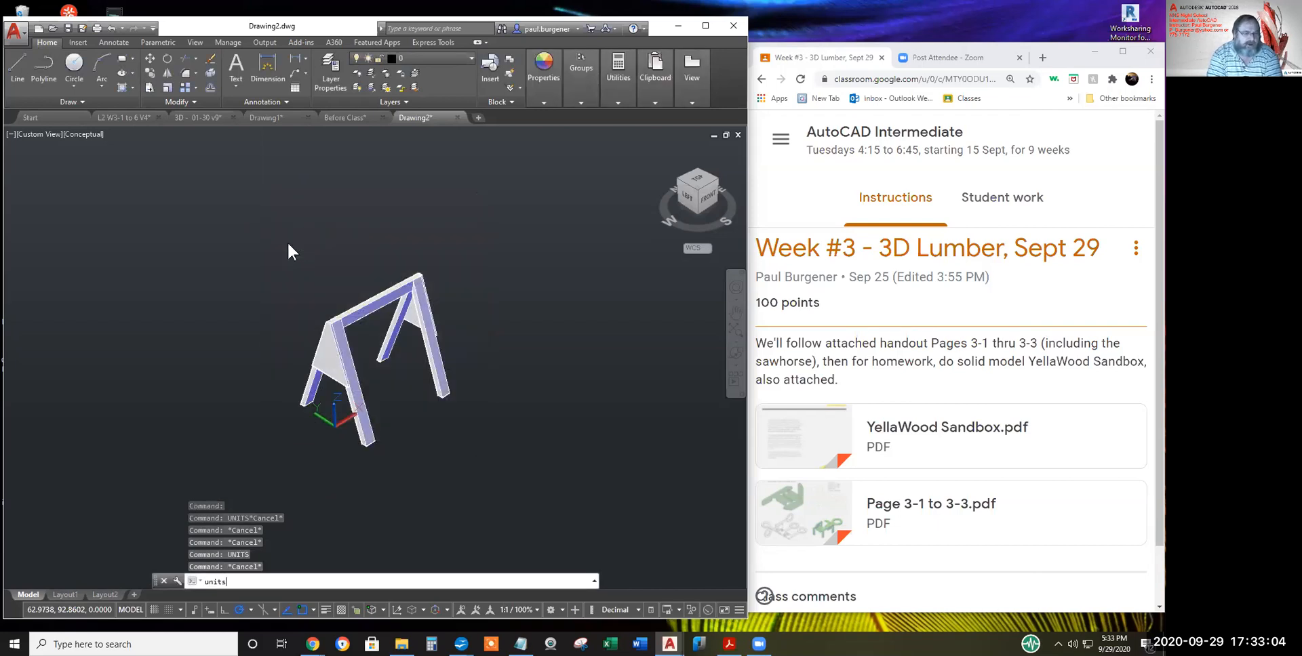
pyautogui.press('Return')
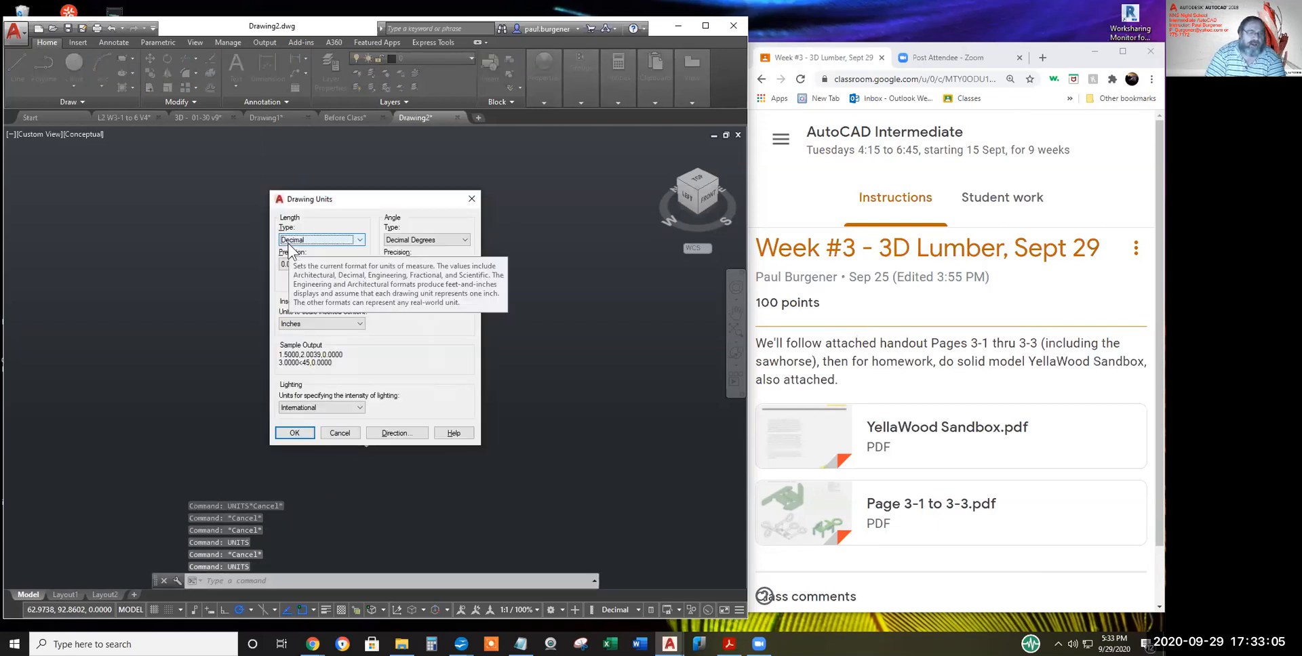
pyautogui.click(358, 323)
pyautogui.click(358, 322)
pyautogui.click(360, 324)
pyautogui.click(359, 323)
pyautogui.click(359, 324)
pyautogui.click(359, 323)
pyautogui.click(360, 323)
pyautogui.click(359, 323)
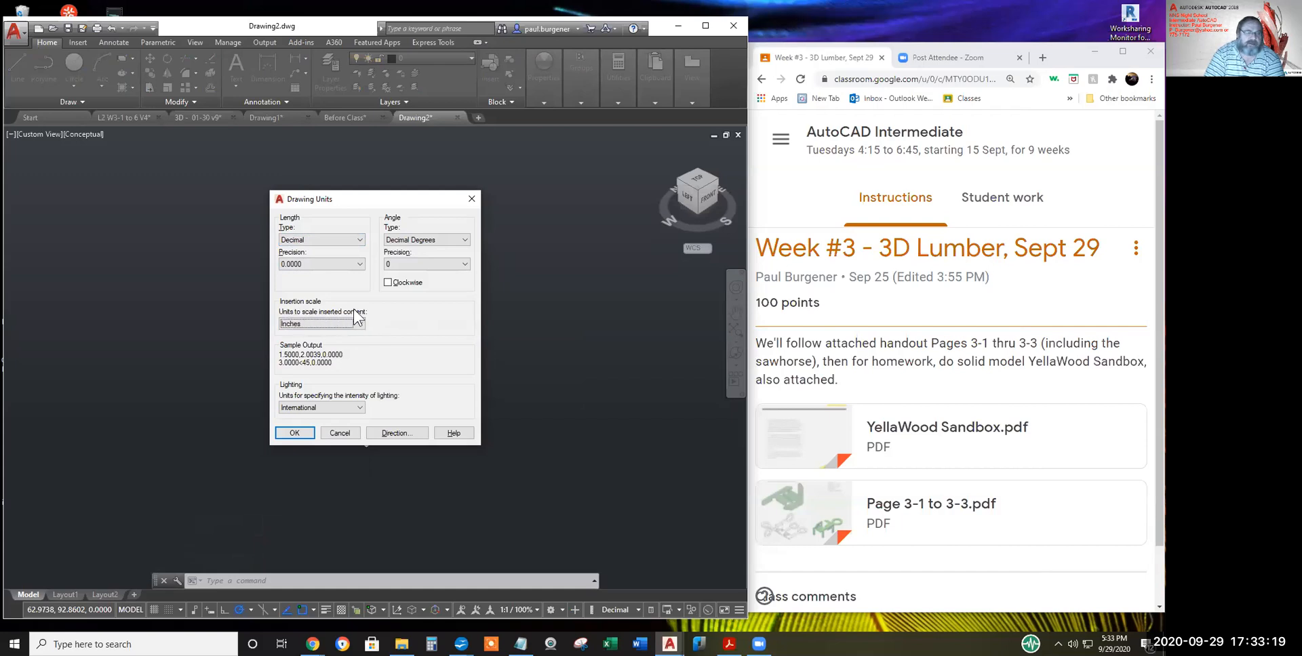
pyautogui.click(359, 323)
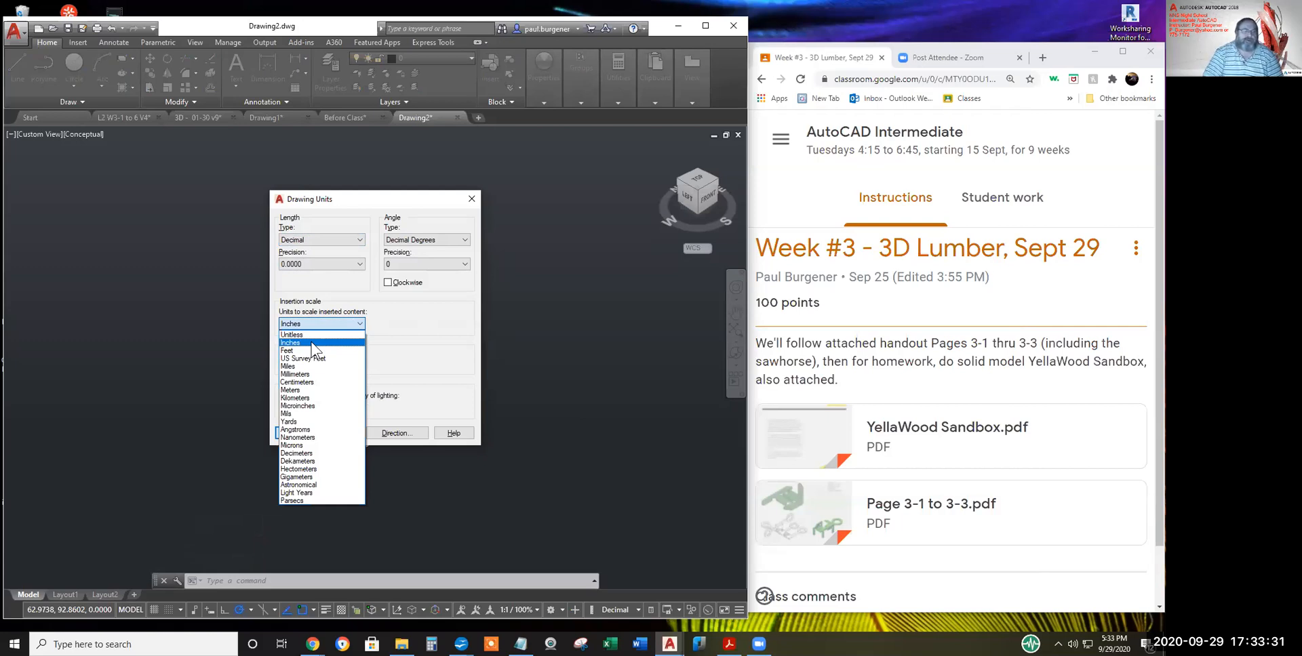
pyautogui.click(444, 386)
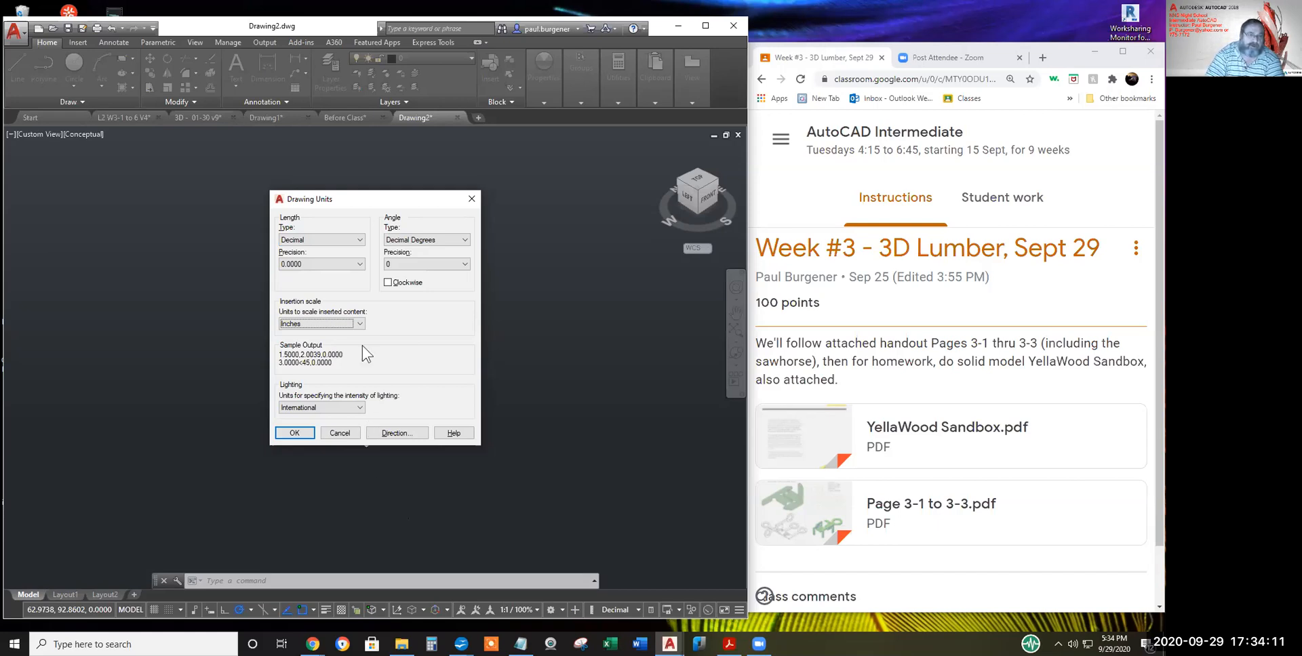
# - Review the insertion scale choices once more and leave the Drawing Units settings without changing anything
pyautogui.click(359, 324)
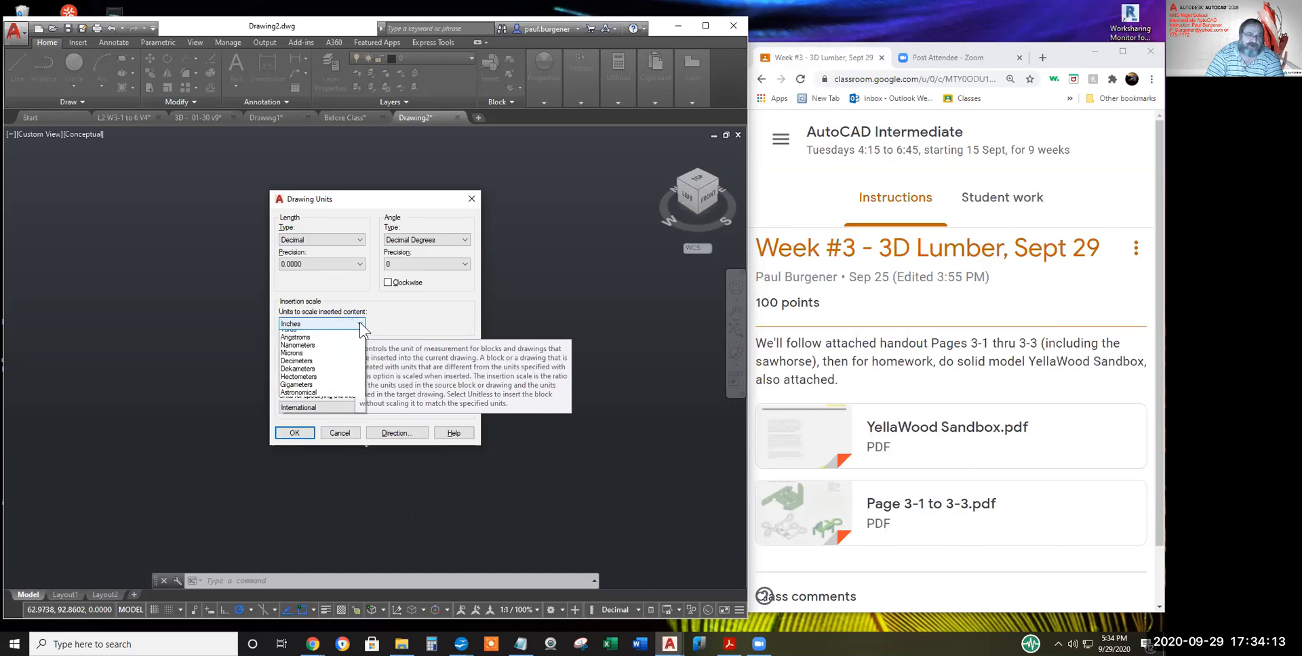
pyautogui.click(360, 325)
pyautogui.click(360, 325)
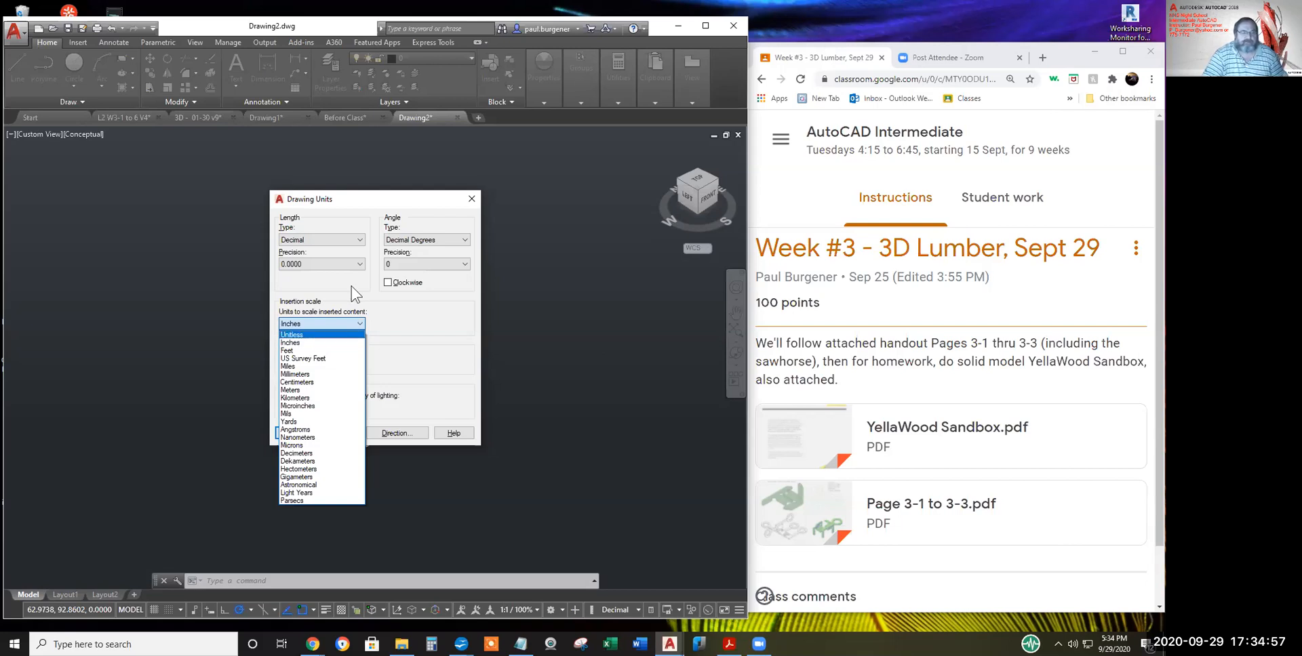
pyautogui.click(512, 345)
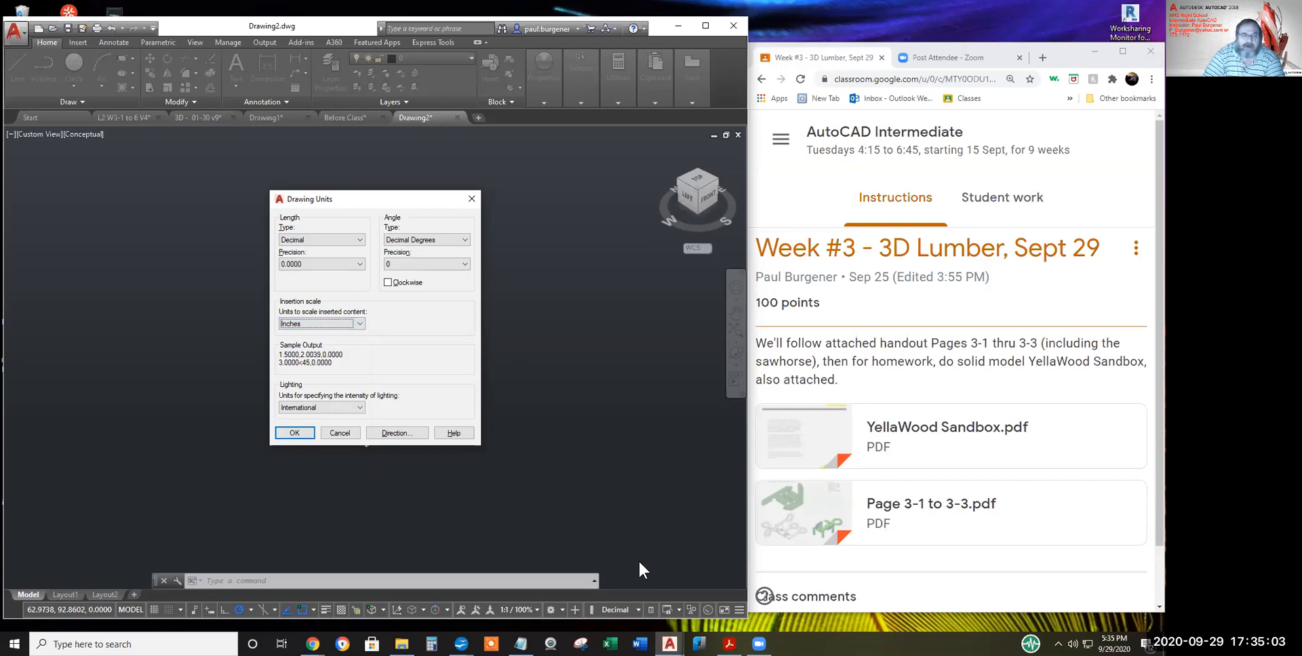
pyautogui.click(341, 434)
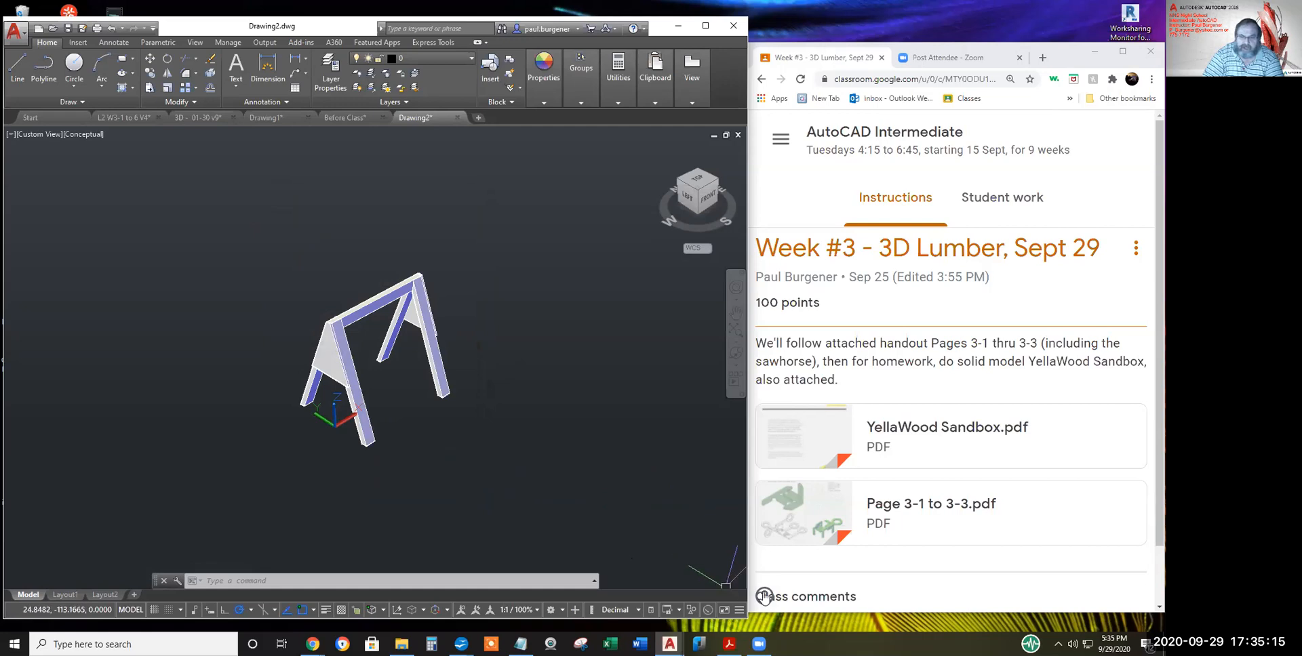
# - Switch to the Week #3 class page in Chrome, open Page 3-1 to 3-3.pdf and review the sawhorse instructions on page 3-2
pyautogui.click(912, 209)
pyautogui.click(929, 505)
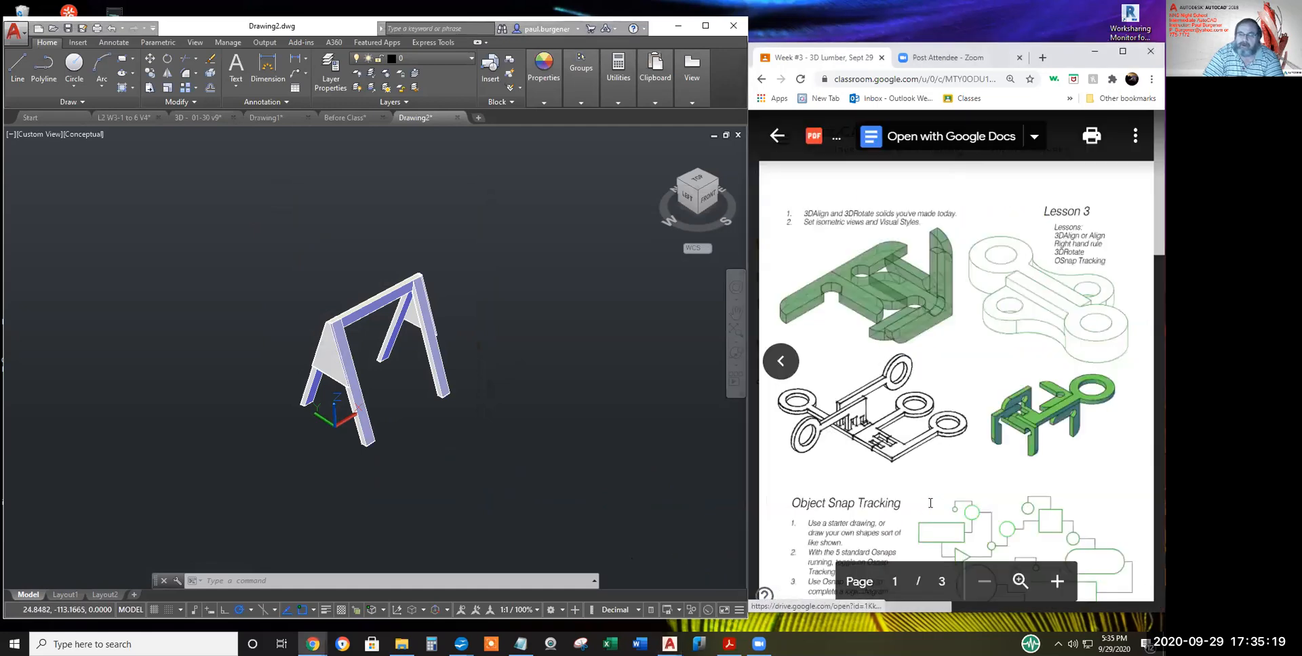
pyautogui.scroll(-10, 930, 424)
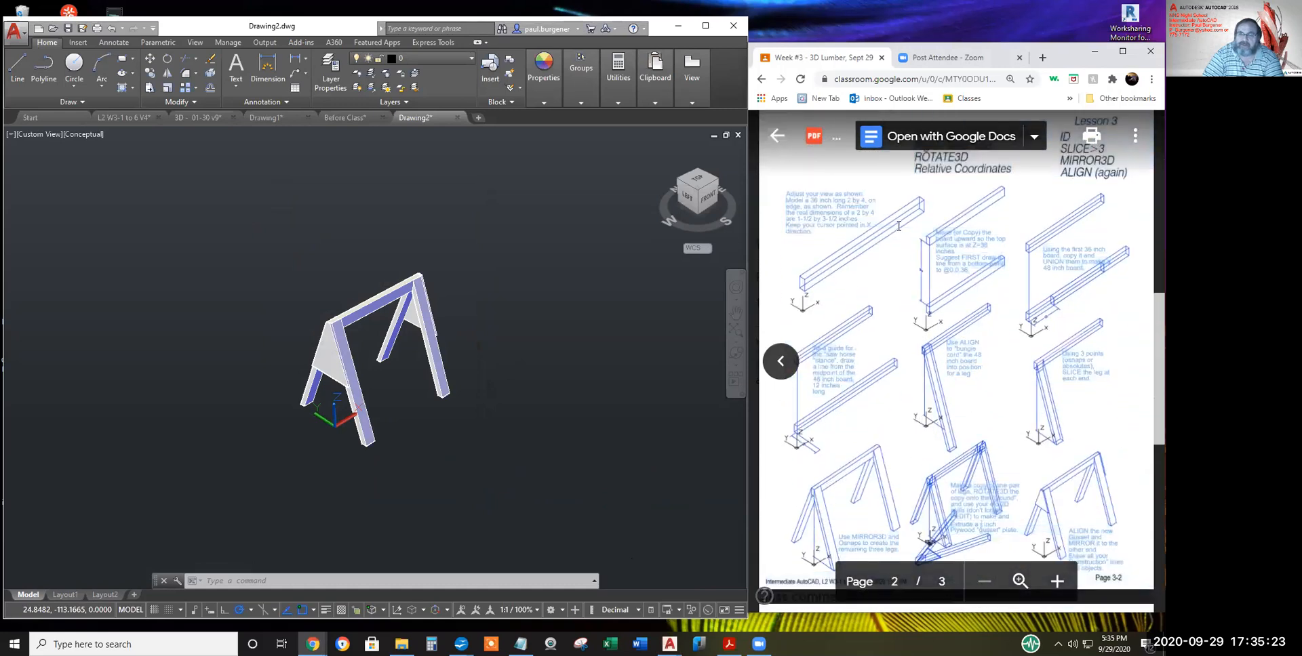
pyautogui.scroll(1, 901, 258)
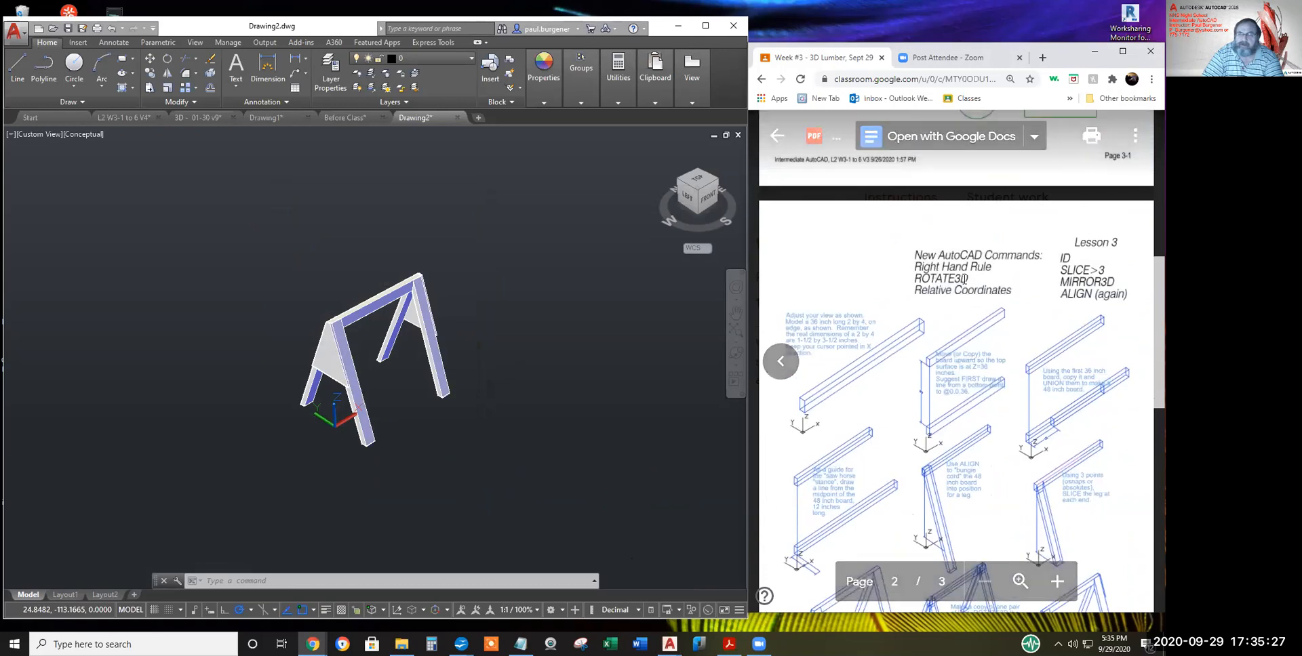
pyautogui.scroll(-1, 955, 392)
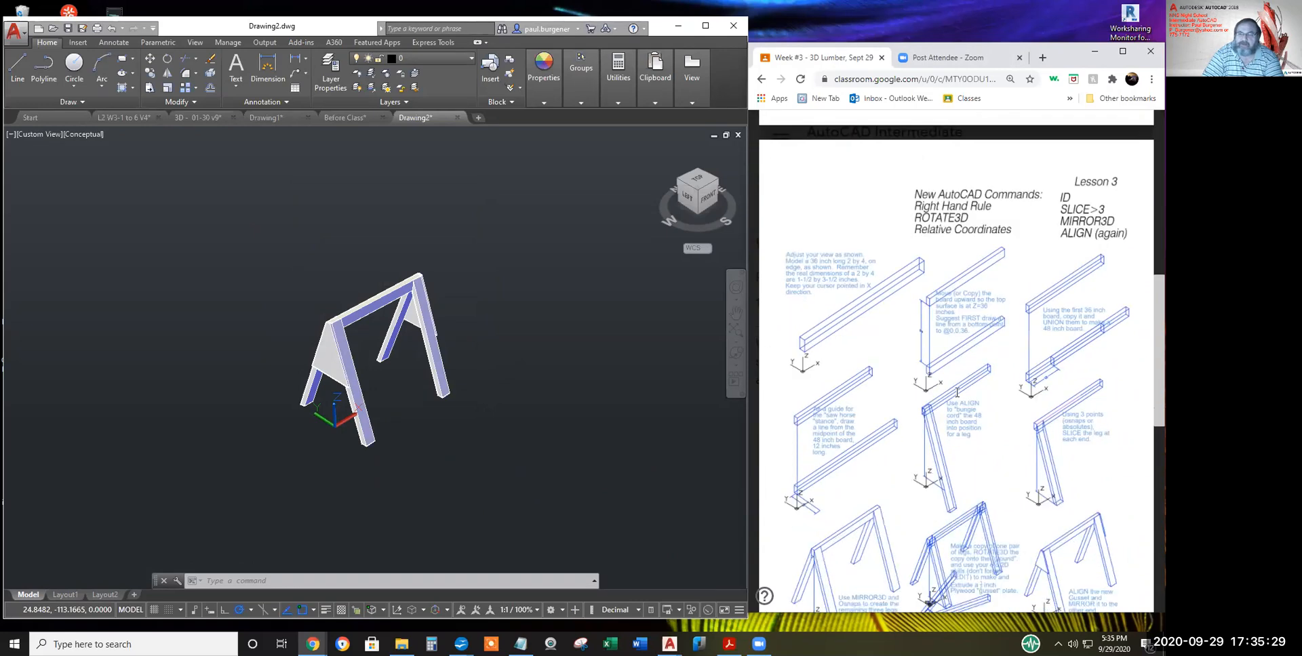
pyautogui.scroll(-1, 956, 393)
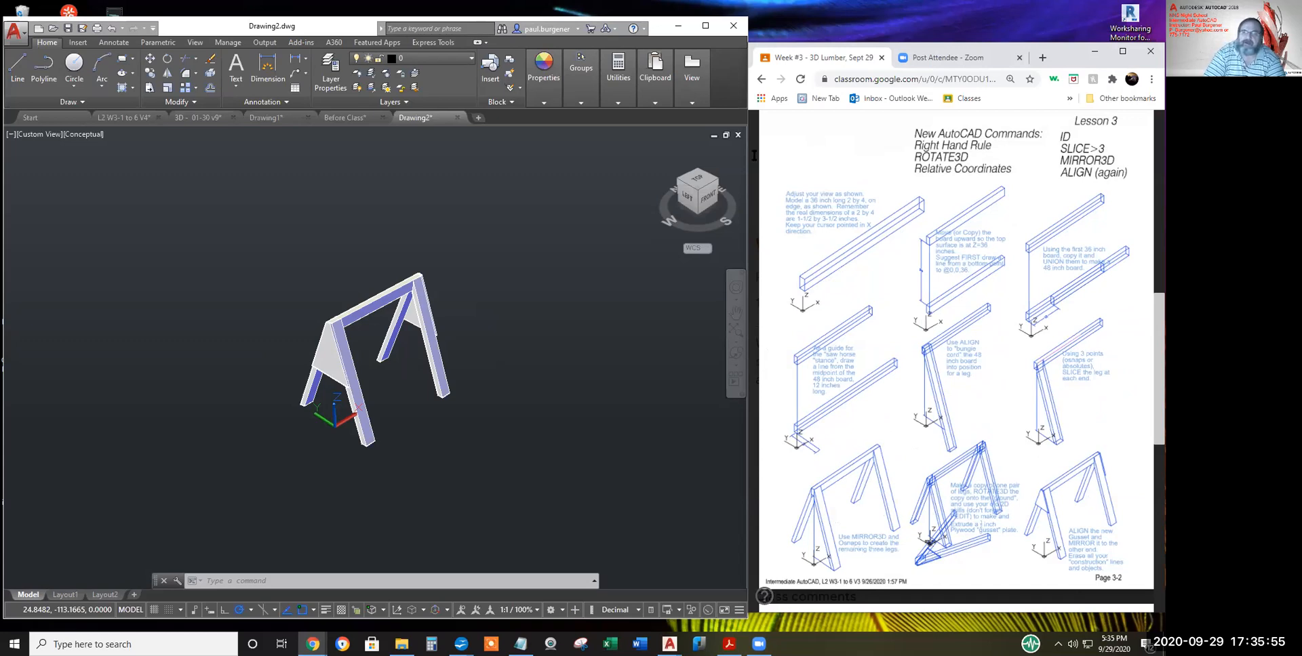
# - Leave the handout, go to the class's Classwork list and expand the Week #1 Refresher Exercise post
pyautogui.click(761, 80)
pyautogui.click(777, 139)
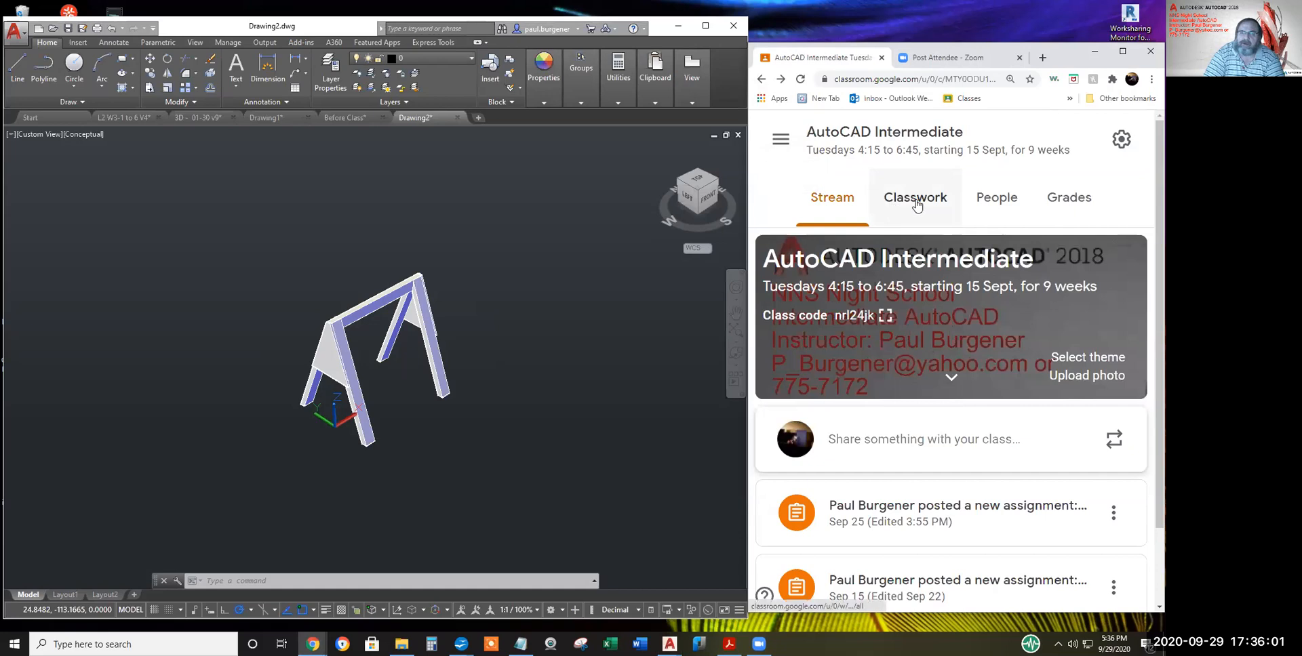
pyautogui.click(916, 200)
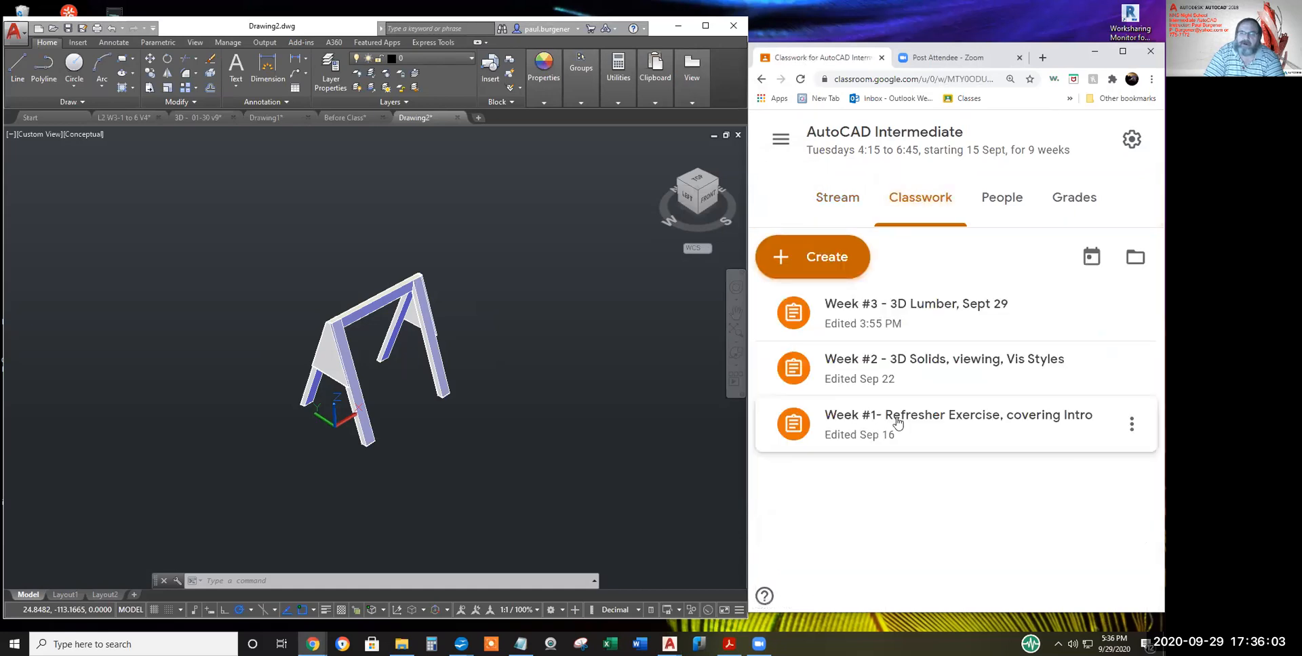
pyautogui.click(898, 414)
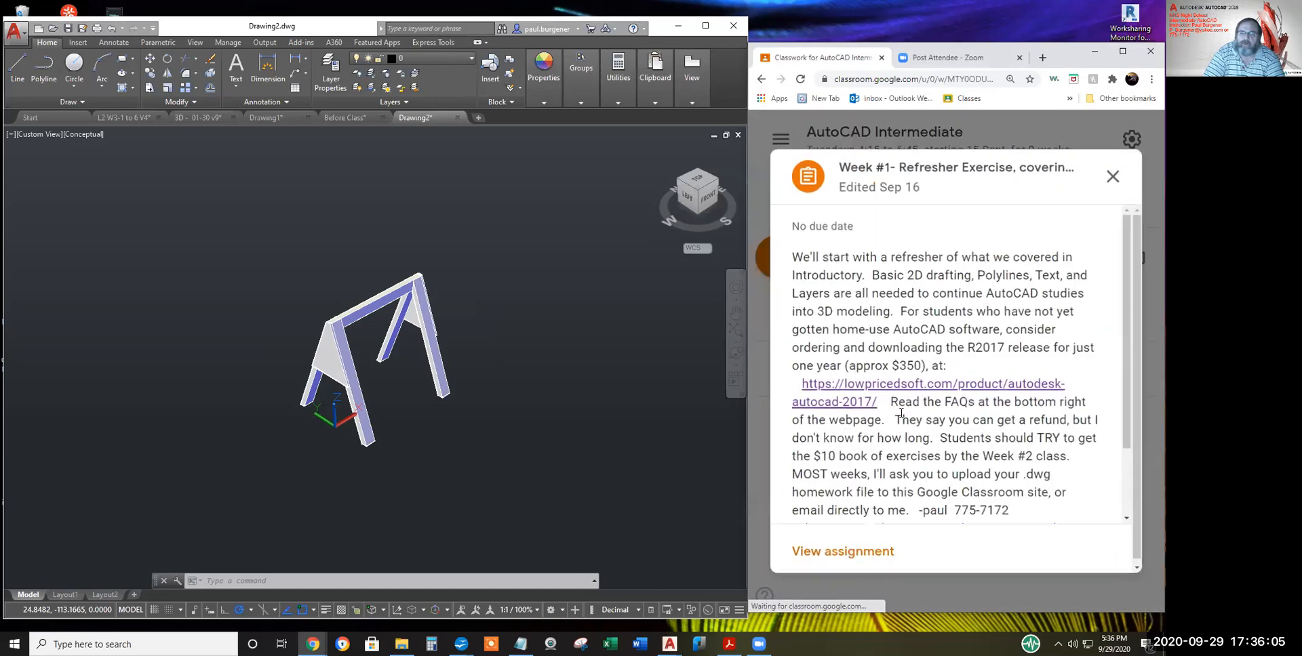
pyautogui.scroll(-2, 891, 432)
pyautogui.scroll(2, 889, 380)
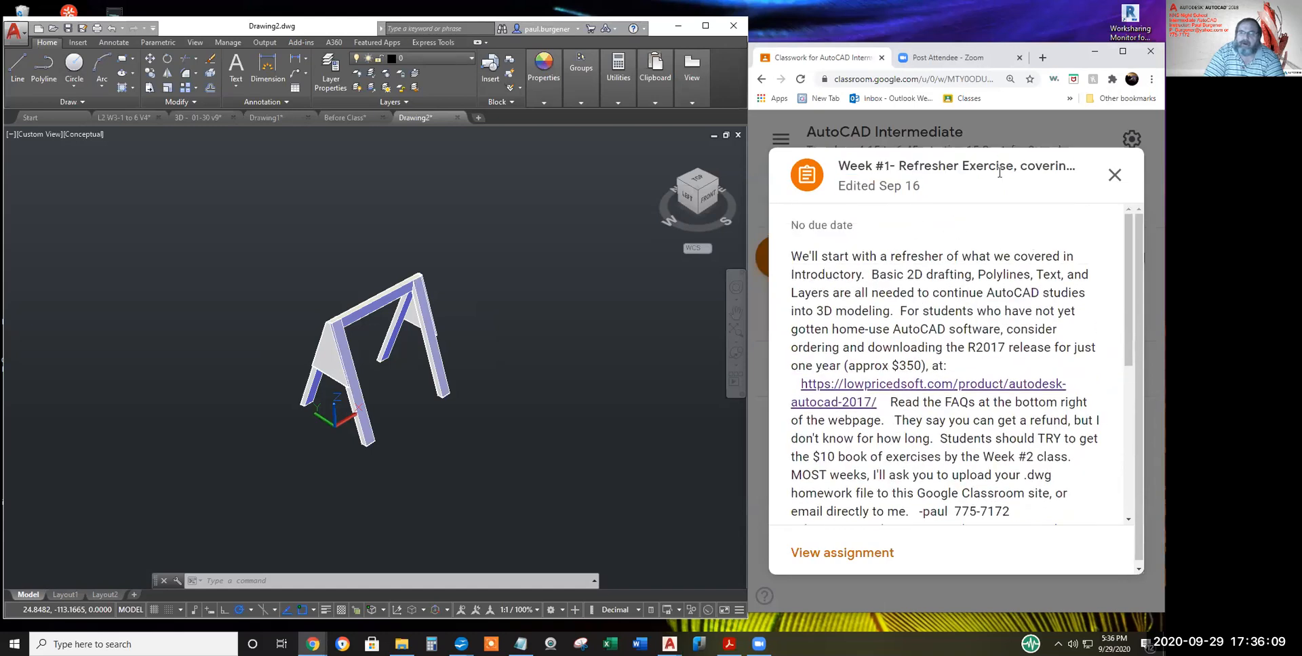
# - Widen the browser window over the drawing and expand the Week #1 Refresher Exercise post again
pyautogui.moveTo(1000, 165); pyautogui.dragTo(975, 221)
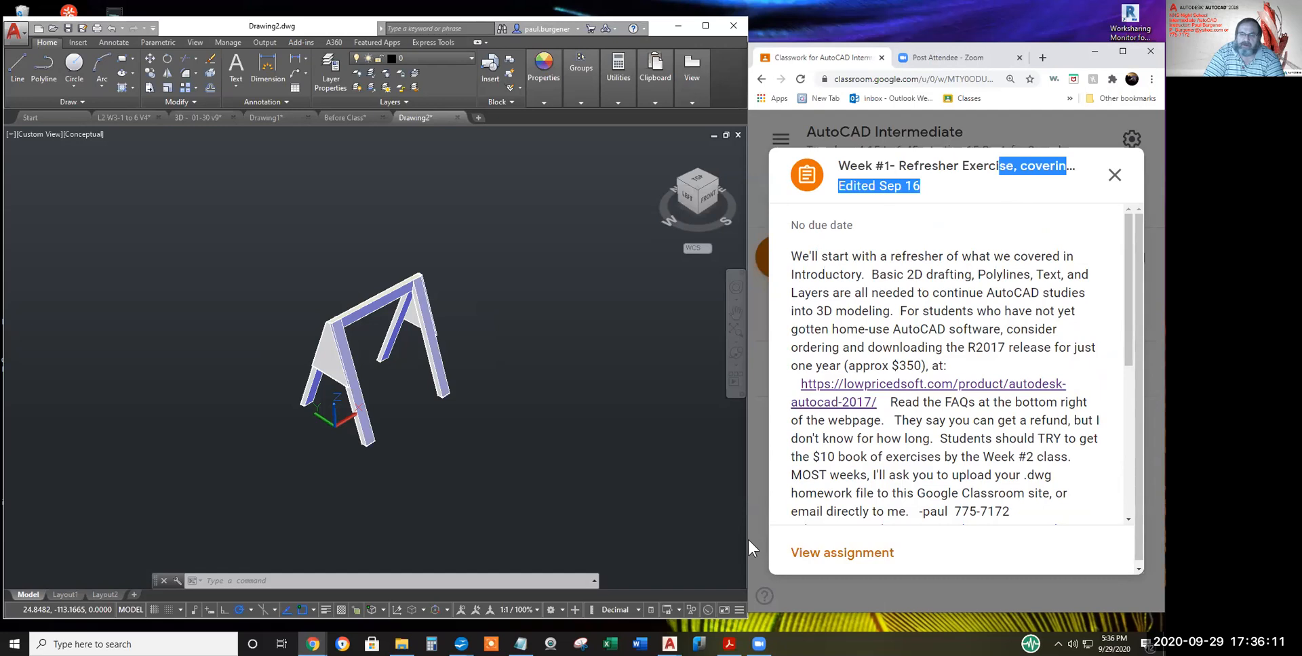
pyautogui.moveTo(746, 541); pyautogui.dragTo(366, 552)
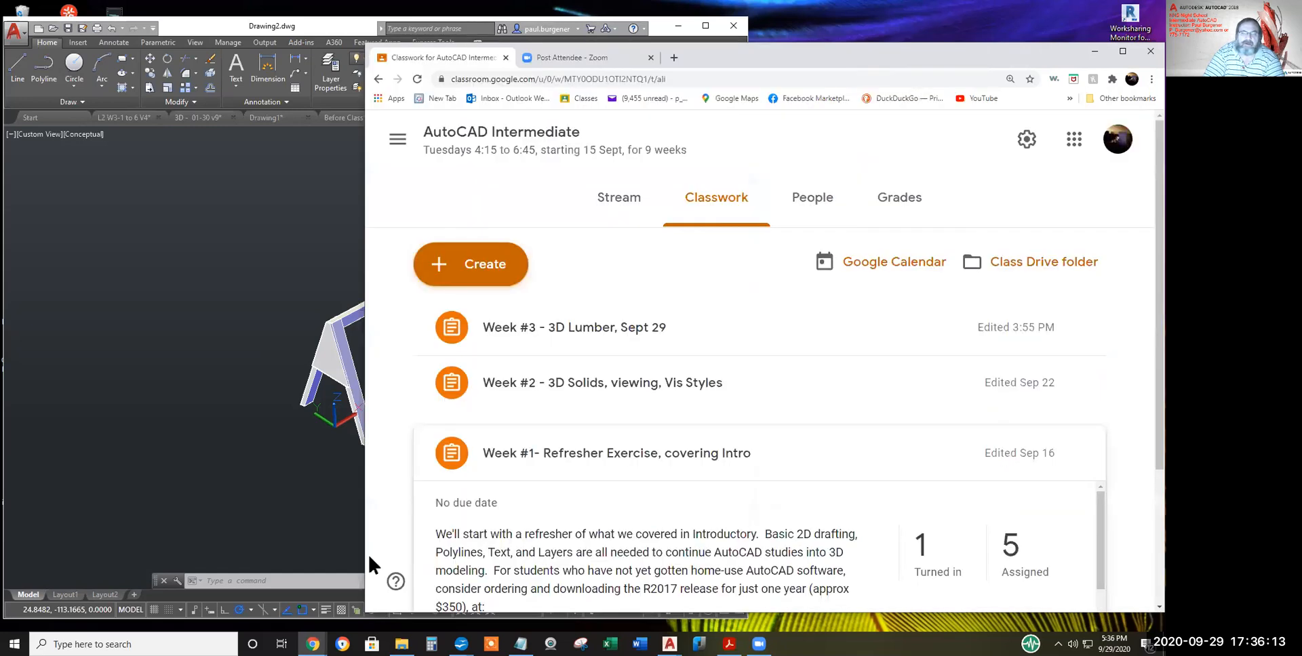
pyautogui.scroll(1, 686, 435)
pyautogui.click(667, 459)
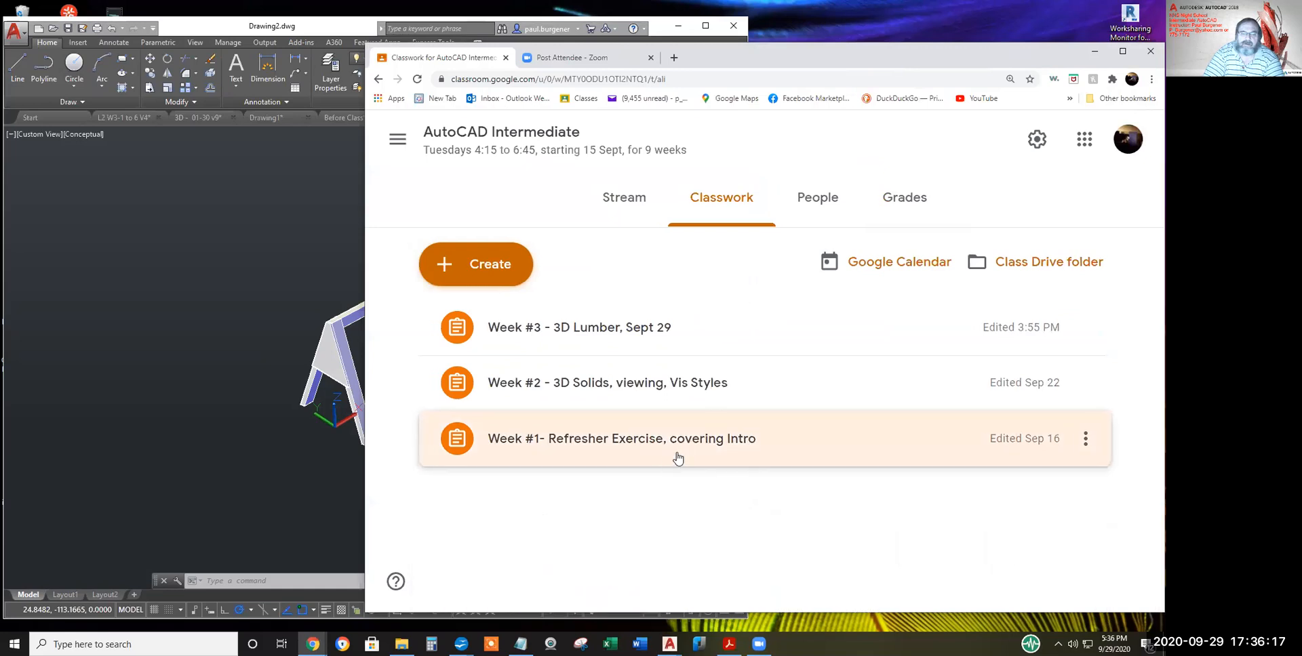
pyautogui.click(682, 453)
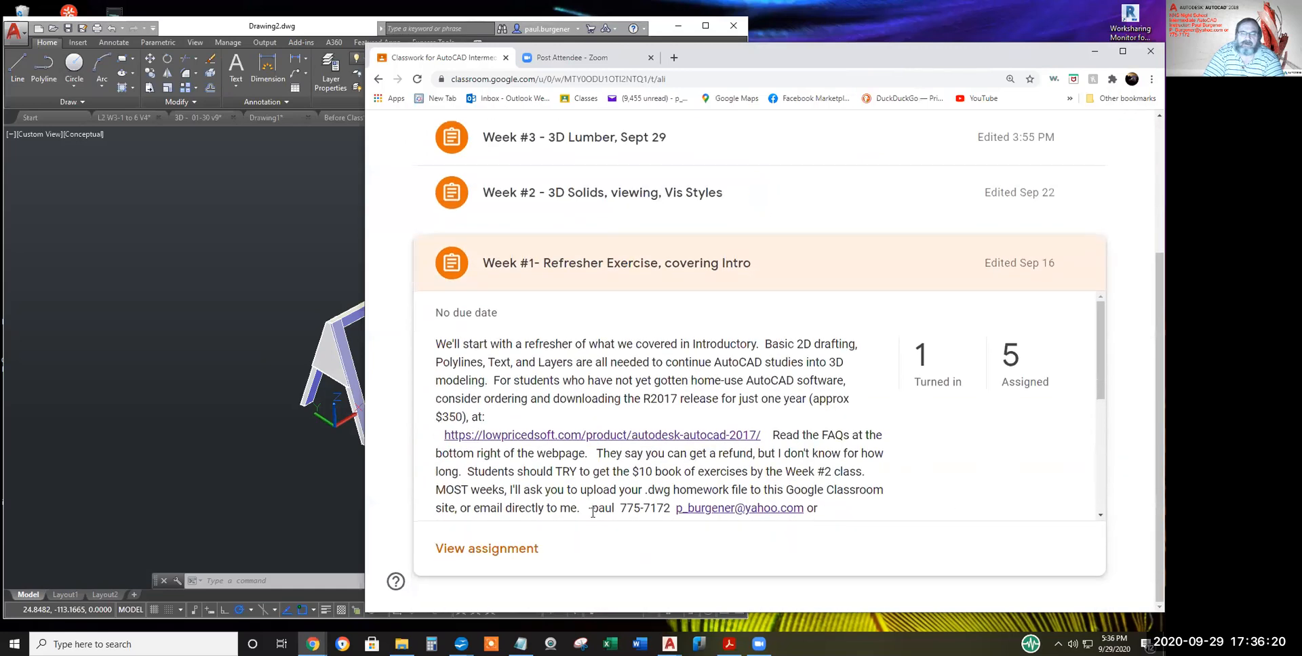
# - Open the full Week #1 assignment and show its instructions with the attached files
pyautogui.click(516, 551)
pyautogui.click(522, 546)
pyautogui.scroll(-5, 527, 537)
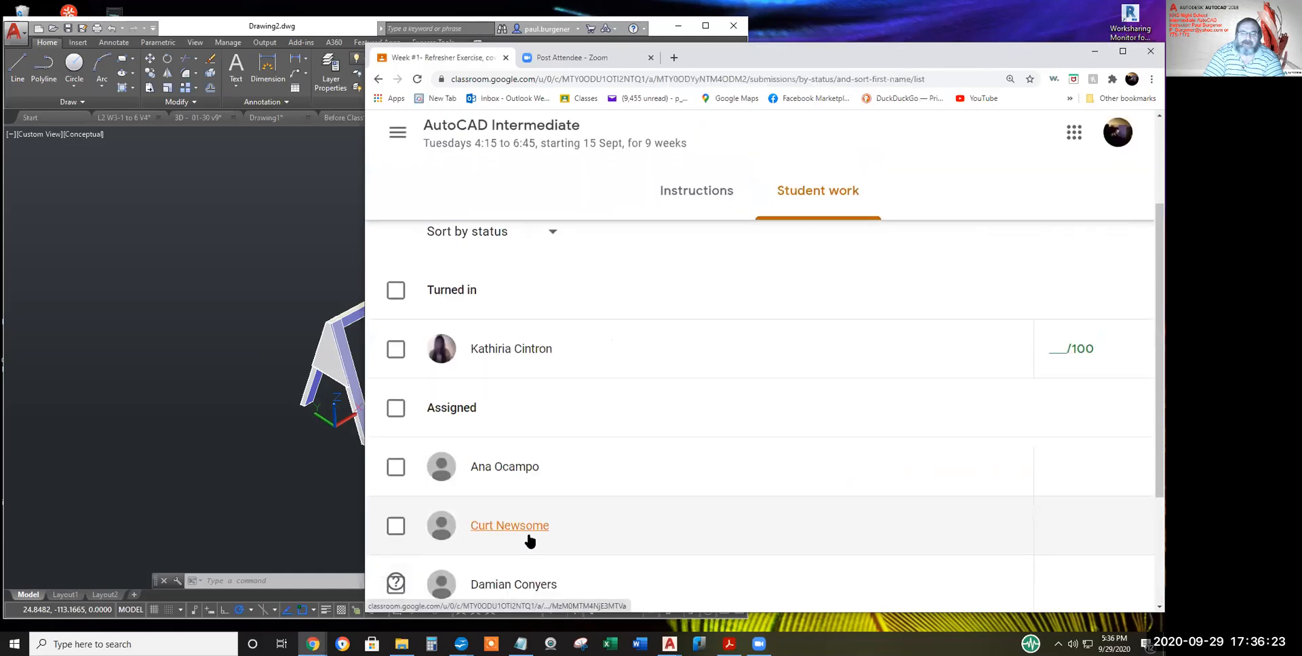
pyautogui.scroll(3, 550, 535)
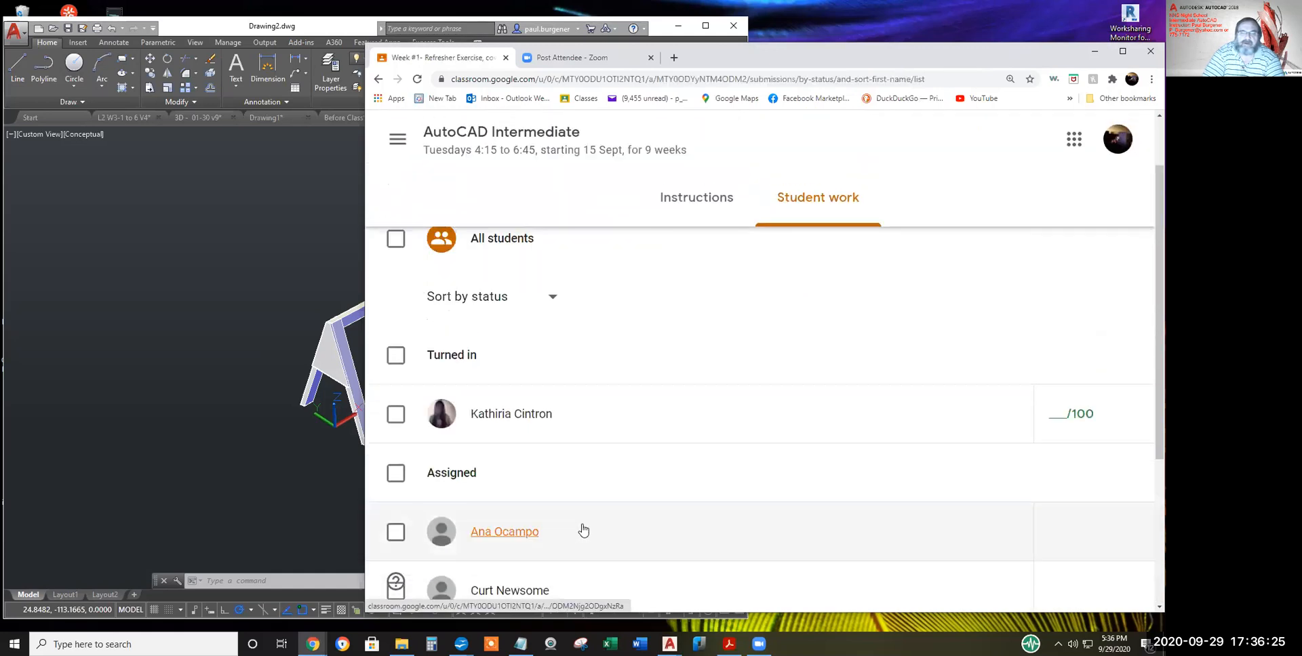
pyautogui.click(696, 197)
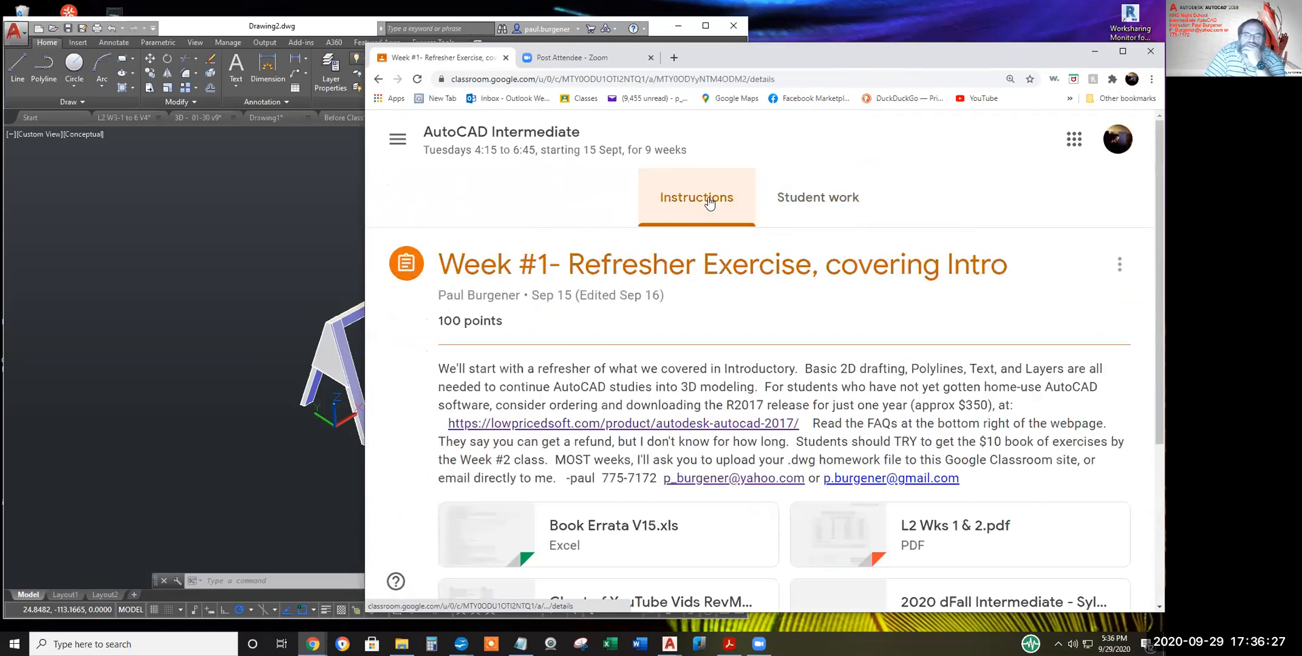
pyautogui.scroll(-2, 717, 332)
pyautogui.scroll(-1, 717, 342)
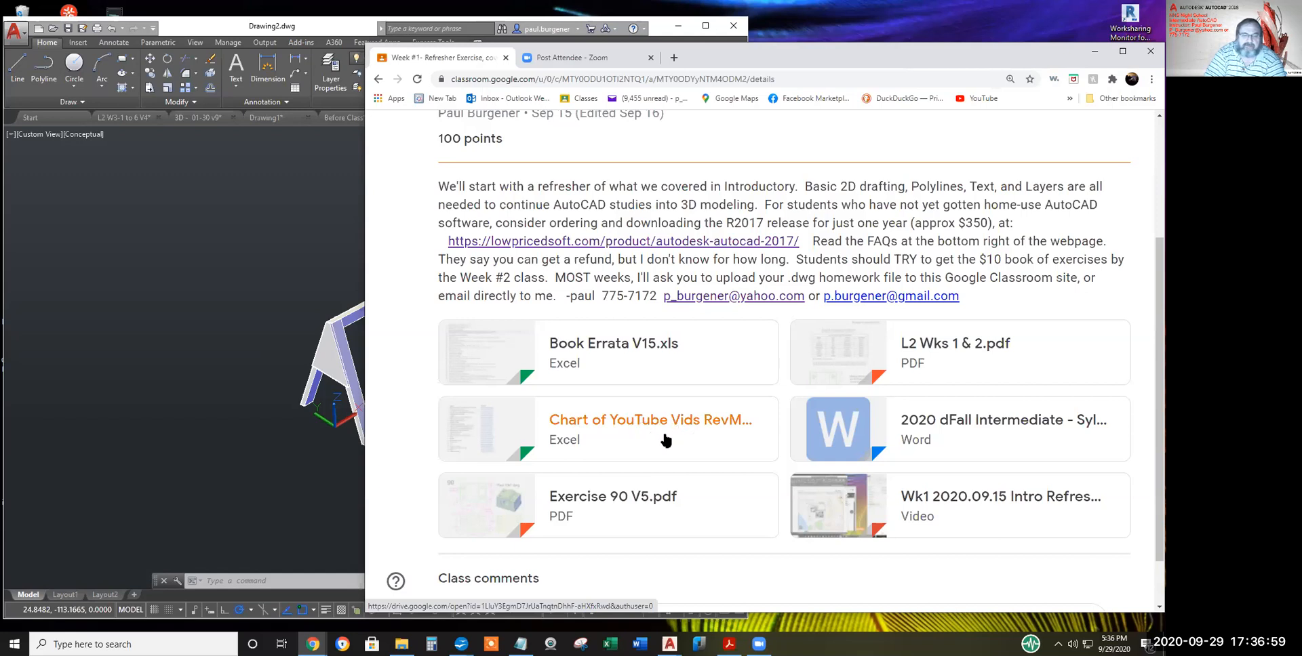
# - Open Chart of YouTube Vids RevM.xls and highlight the topics Creating a 3D Sawhorse 1 through 4
pyautogui.click(616, 420)
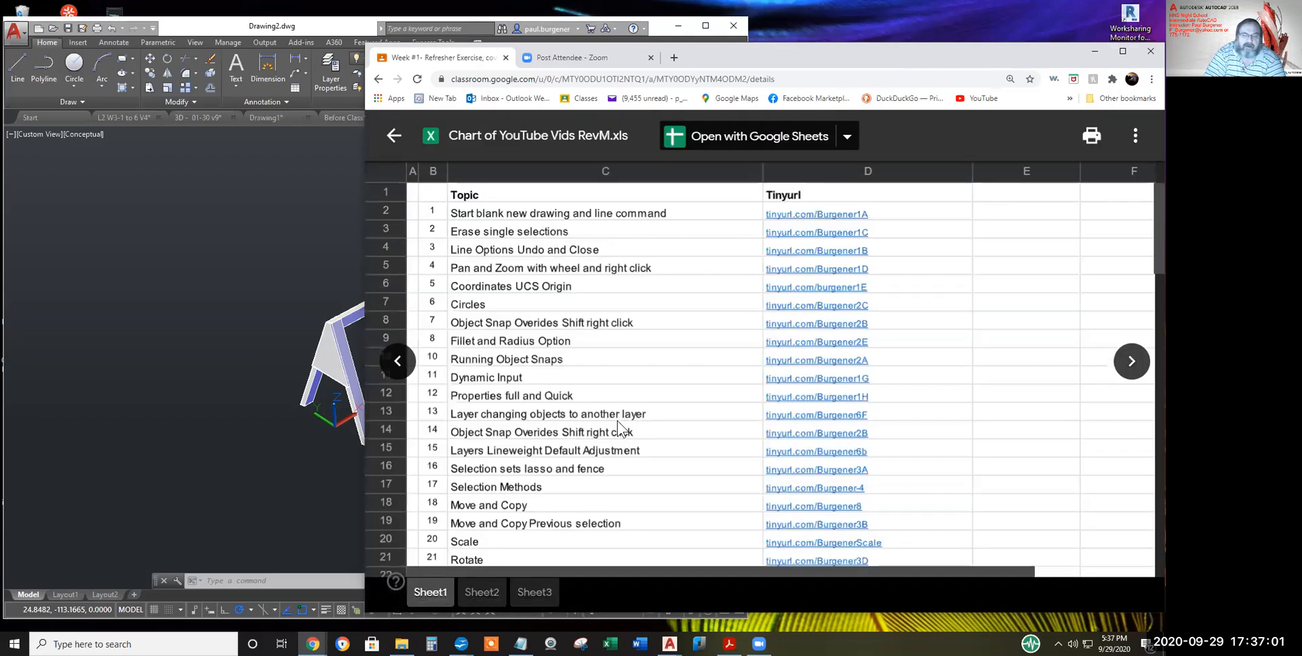
pyautogui.scroll(-1, 564, 347)
pyautogui.scroll(-6, 564, 348)
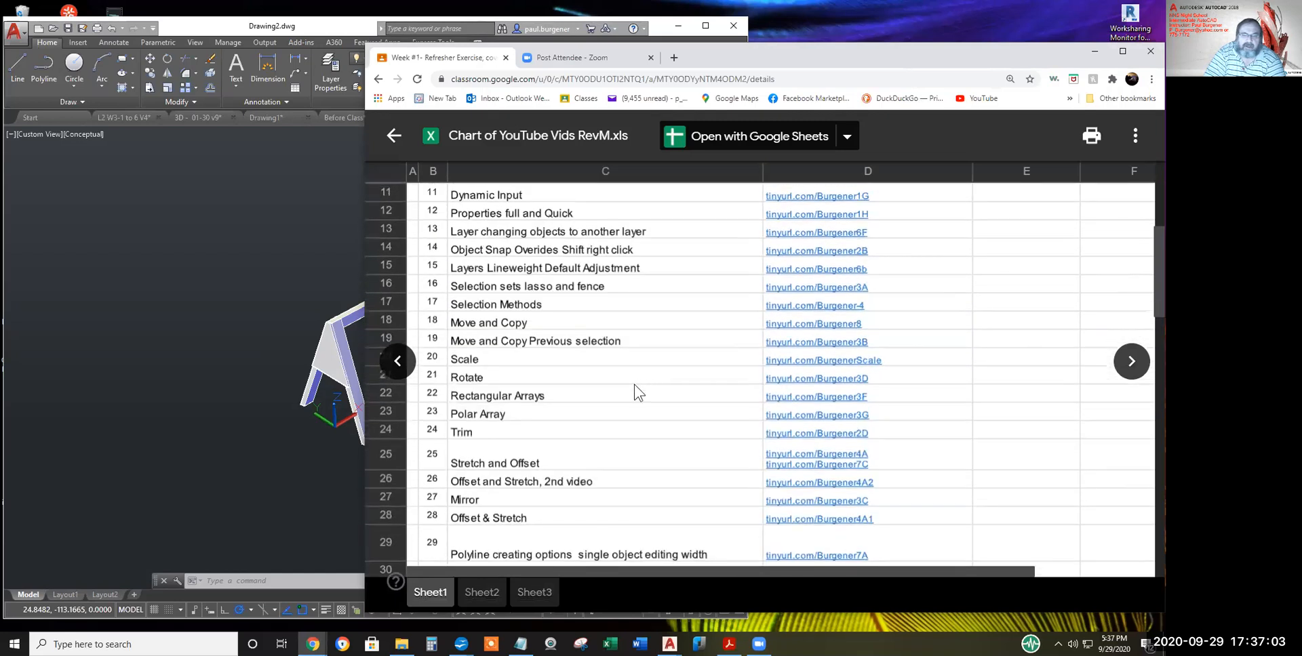
pyautogui.scroll(-6, 632, 393)
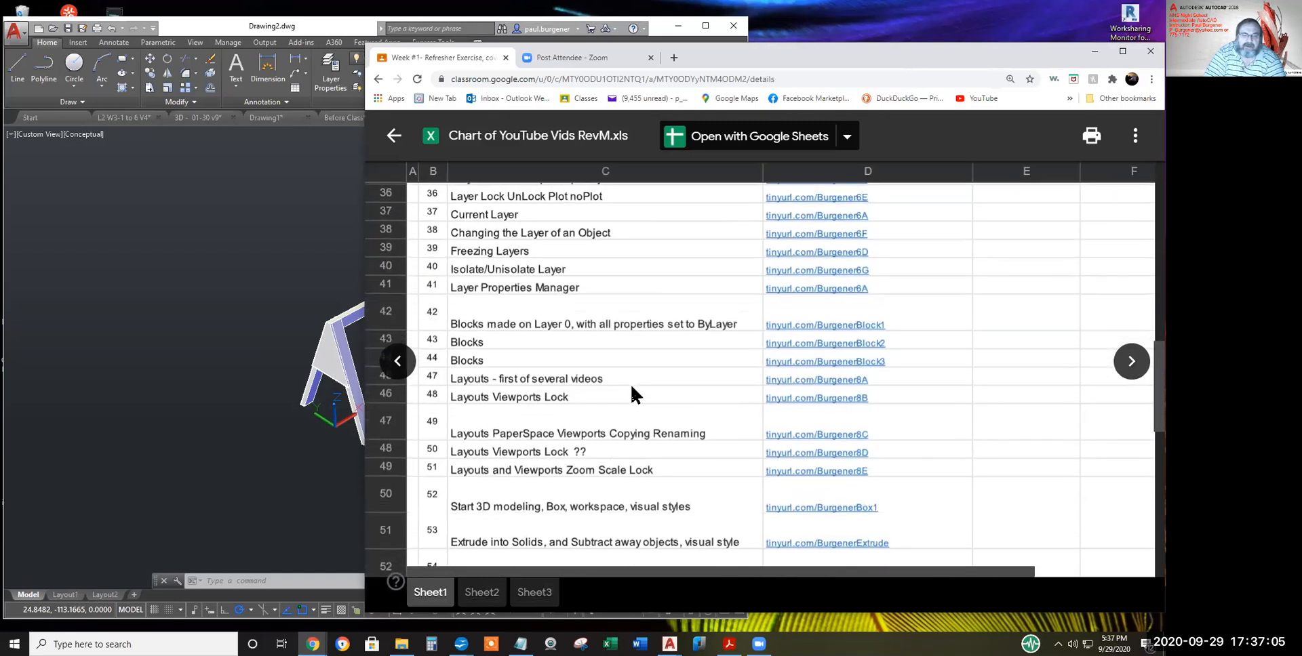
pyautogui.scroll(-3, 632, 388)
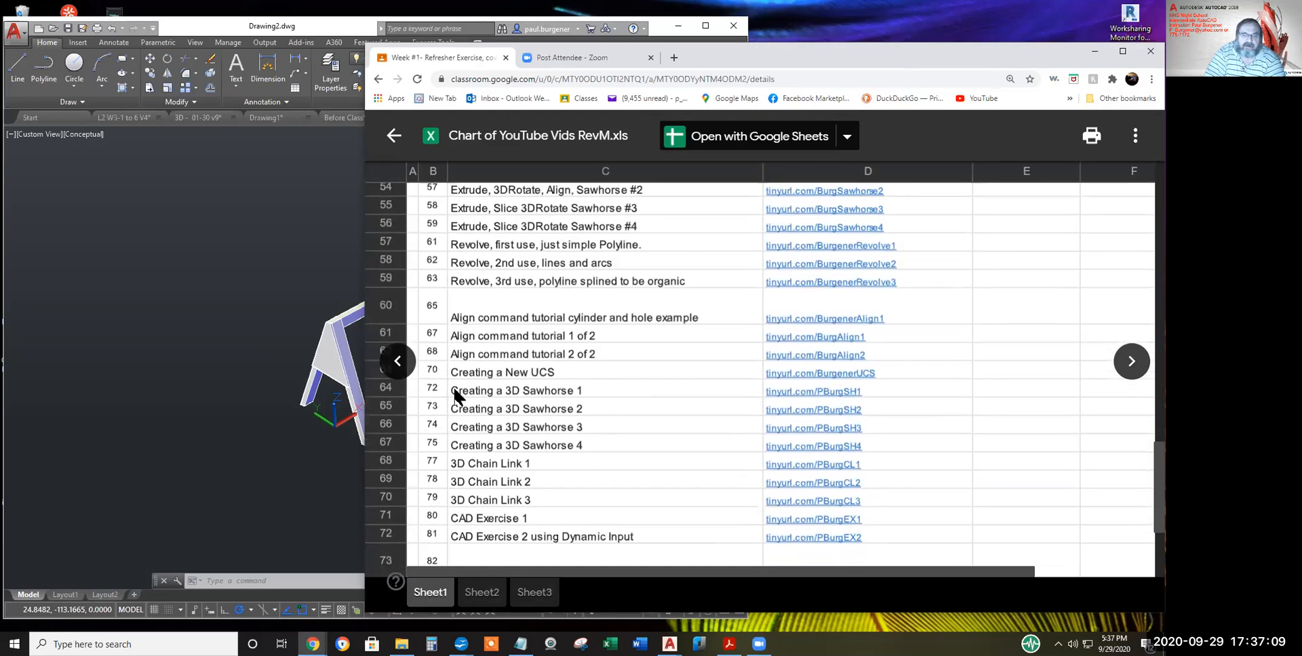
pyautogui.moveTo(450, 391); pyautogui.dragTo(557, 440)
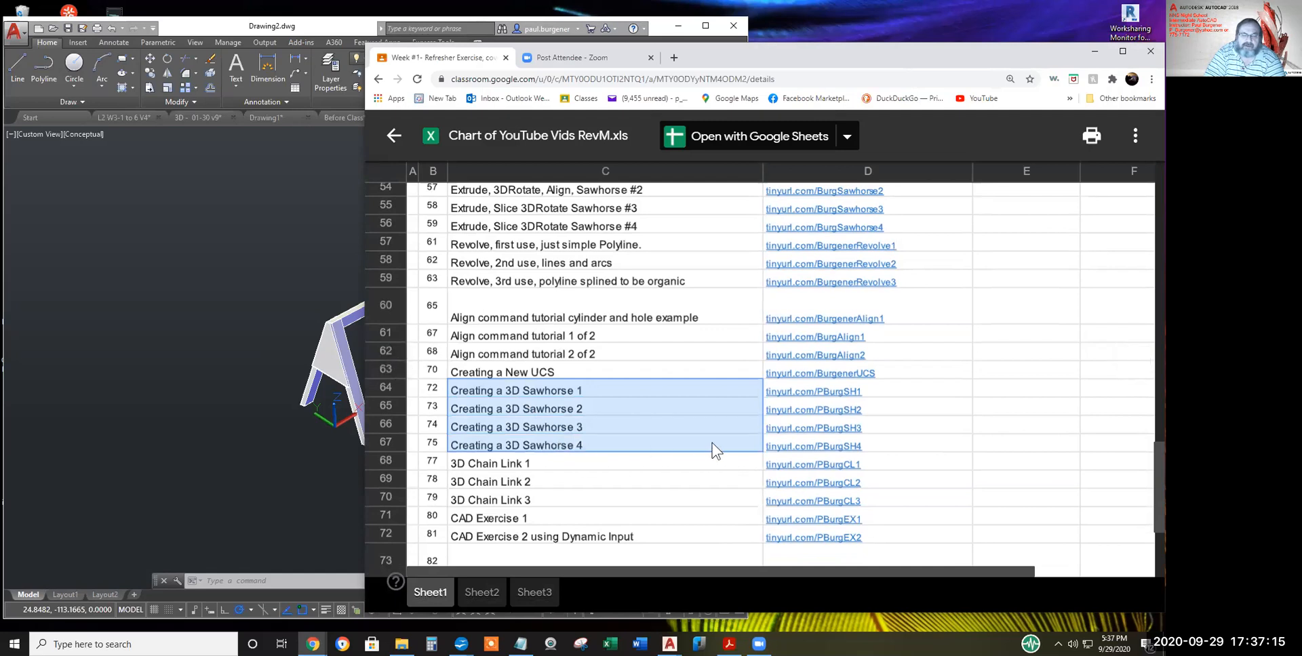
# - Look through the rest of the video chart, including the reset, polyline, layer and earlier Extrude and Slice sawhorse topics
pyautogui.scroll(-3, 689, 407)
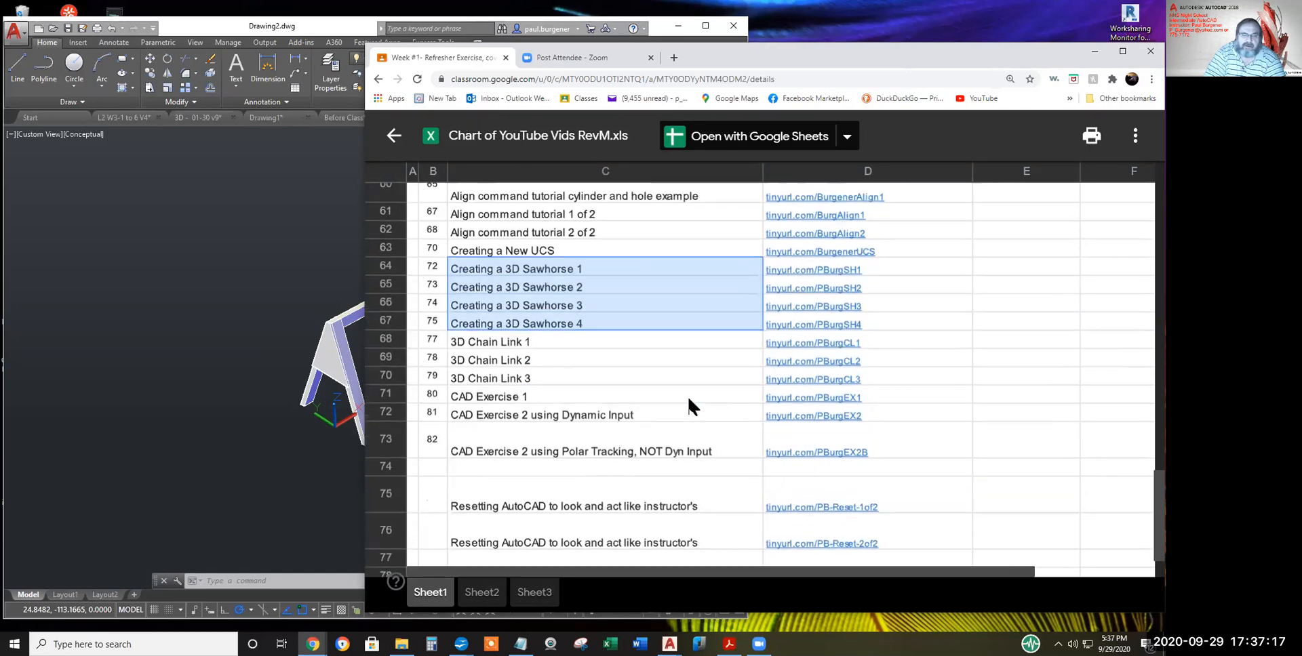
pyautogui.scroll(3, 689, 406)
pyautogui.scroll(5, 689, 399)
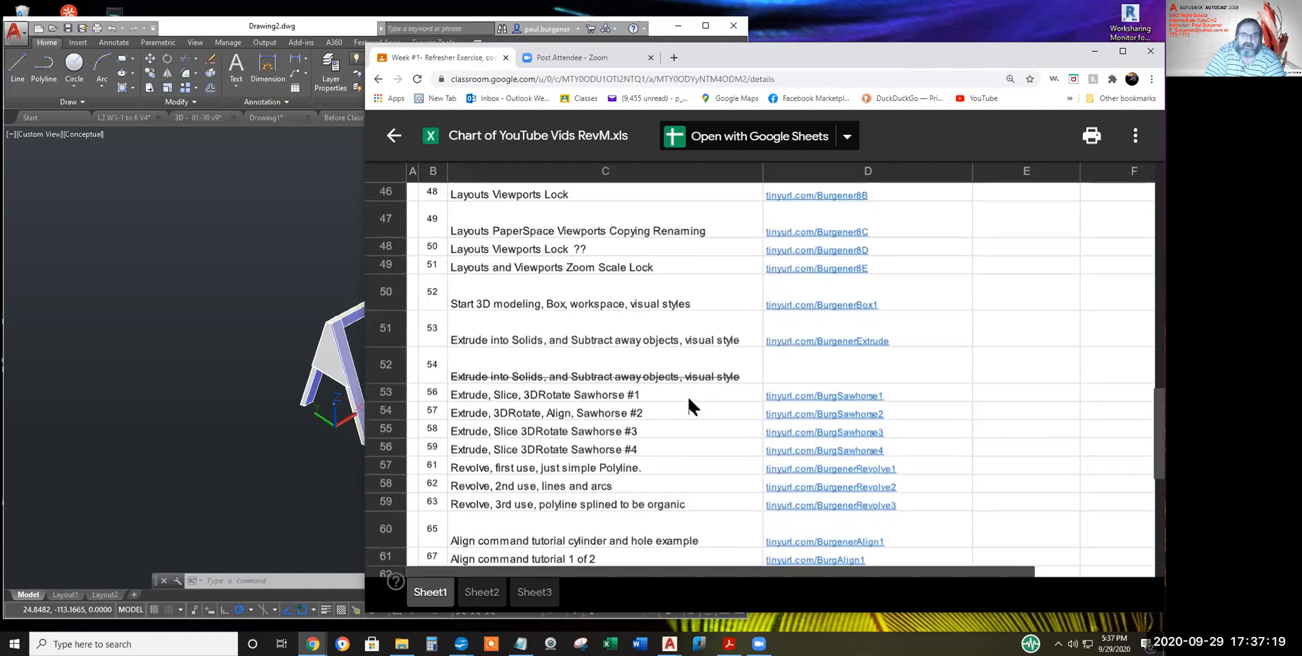
pyautogui.scroll(5, 686, 400)
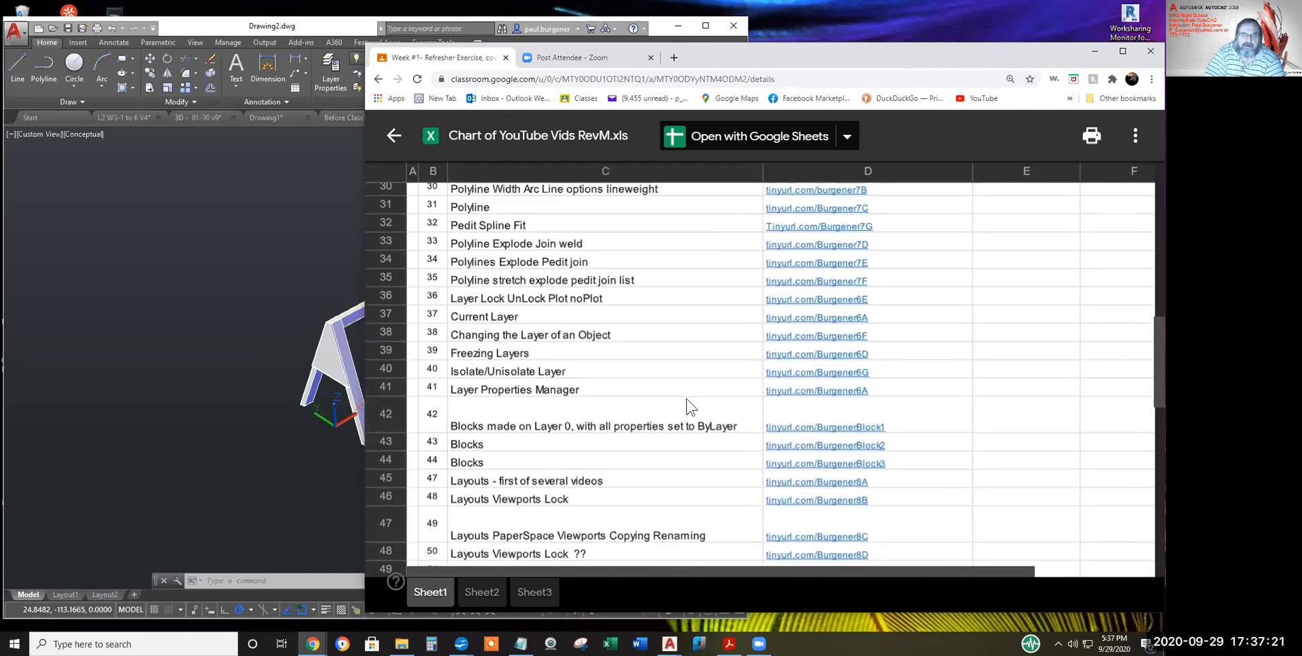
pyautogui.scroll(-5, 686, 402)
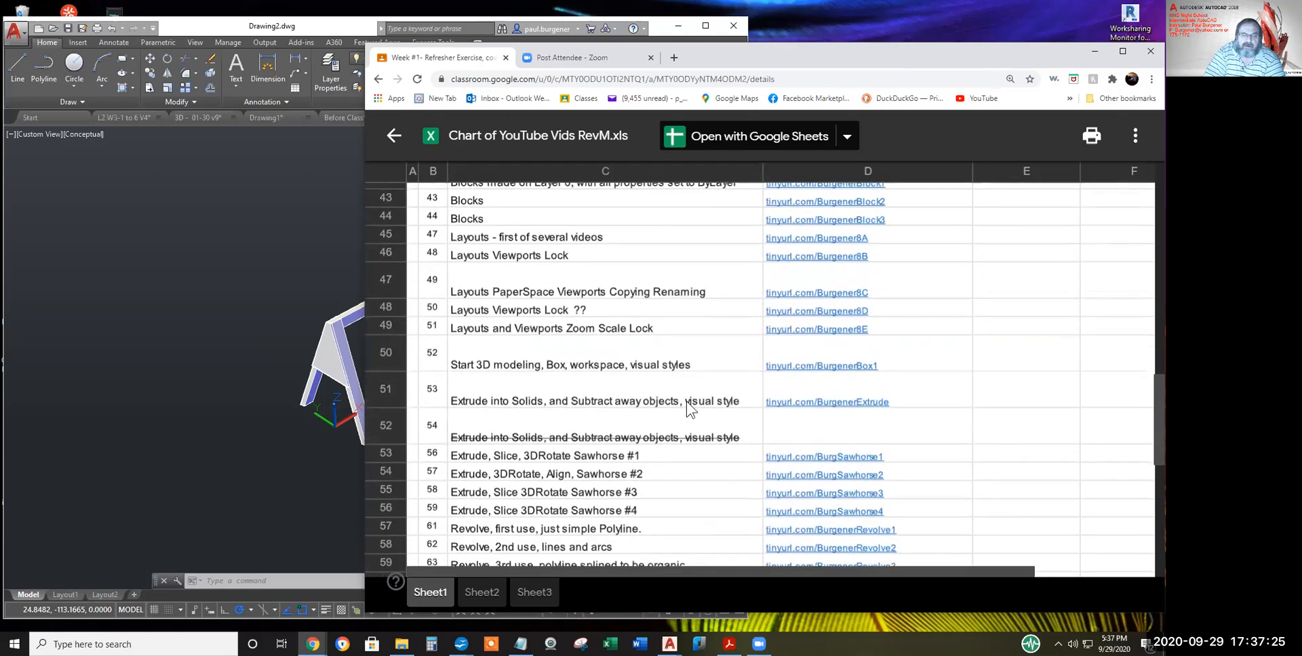
# - Look through the Sawhorse, Revolve and Align entries of the video chart and select the tinyurl.com/PBurgSH1 link for Creating a 3D Sawhorse 1
pyautogui.scroll(-4, 686, 401)
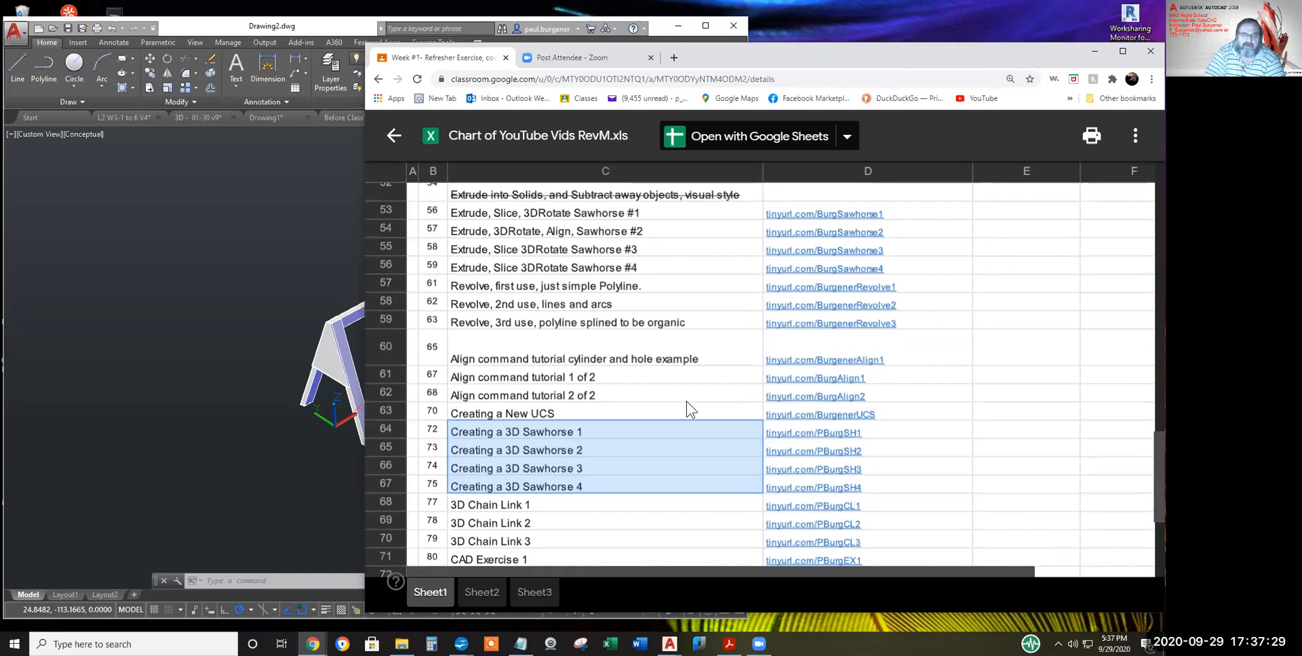
pyautogui.scroll(3, 686, 402)
pyautogui.scroll(-1, 686, 401)
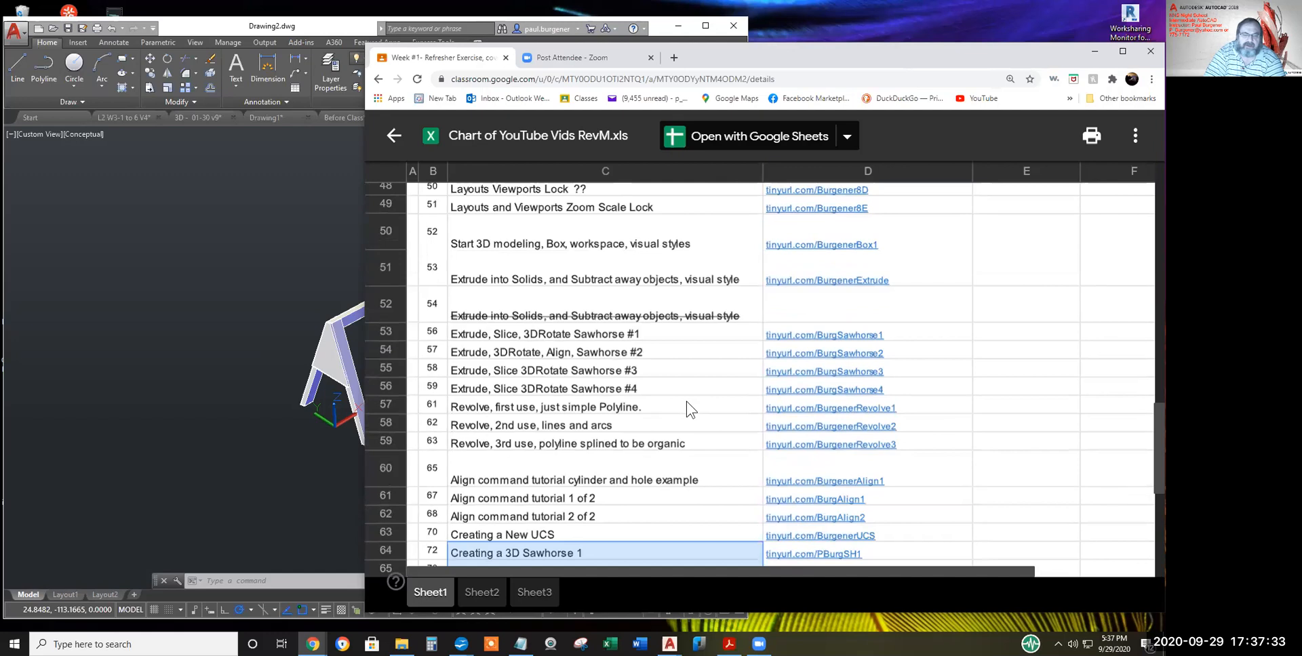
pyautogui.scroll(-3, 686, 401)
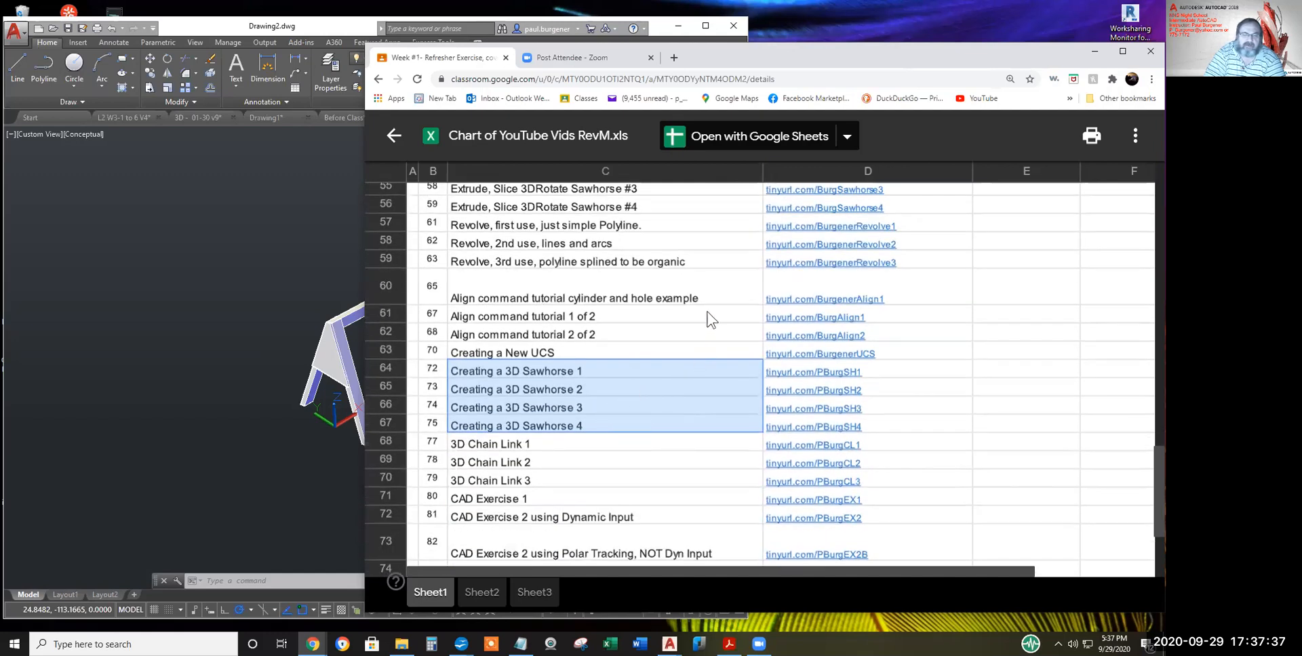
pyautogui.scroll(3, 707, 319)
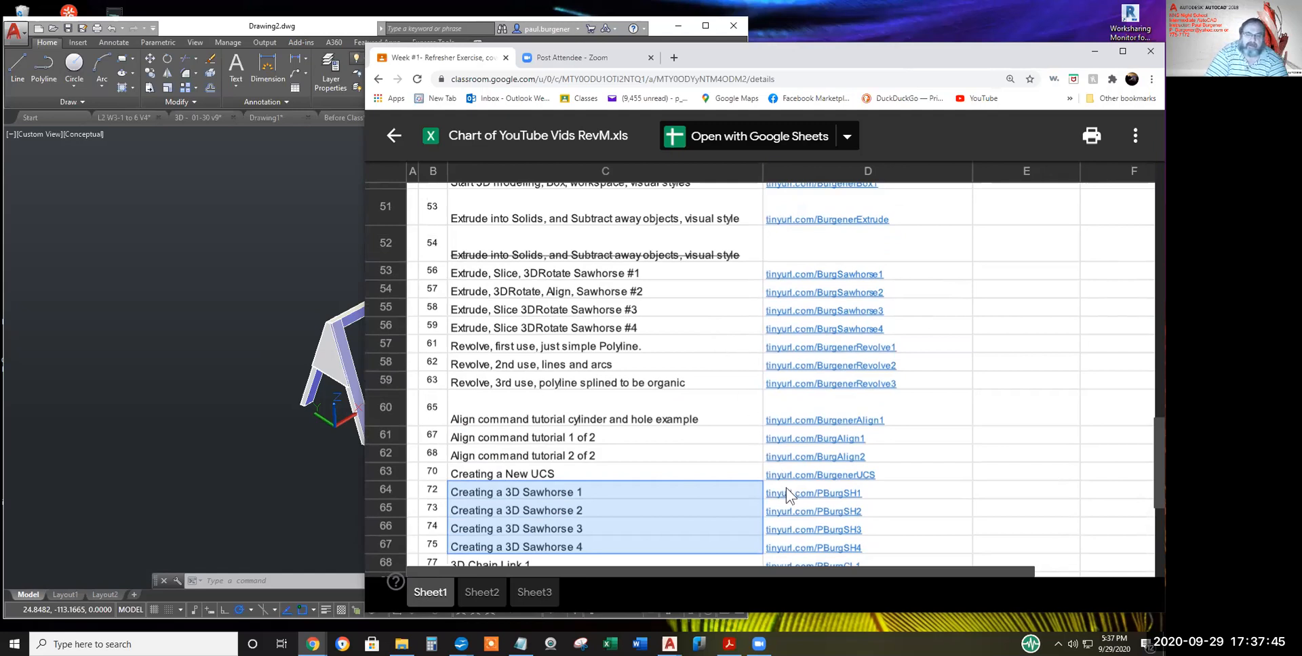
pyautogui.click(861, 493)
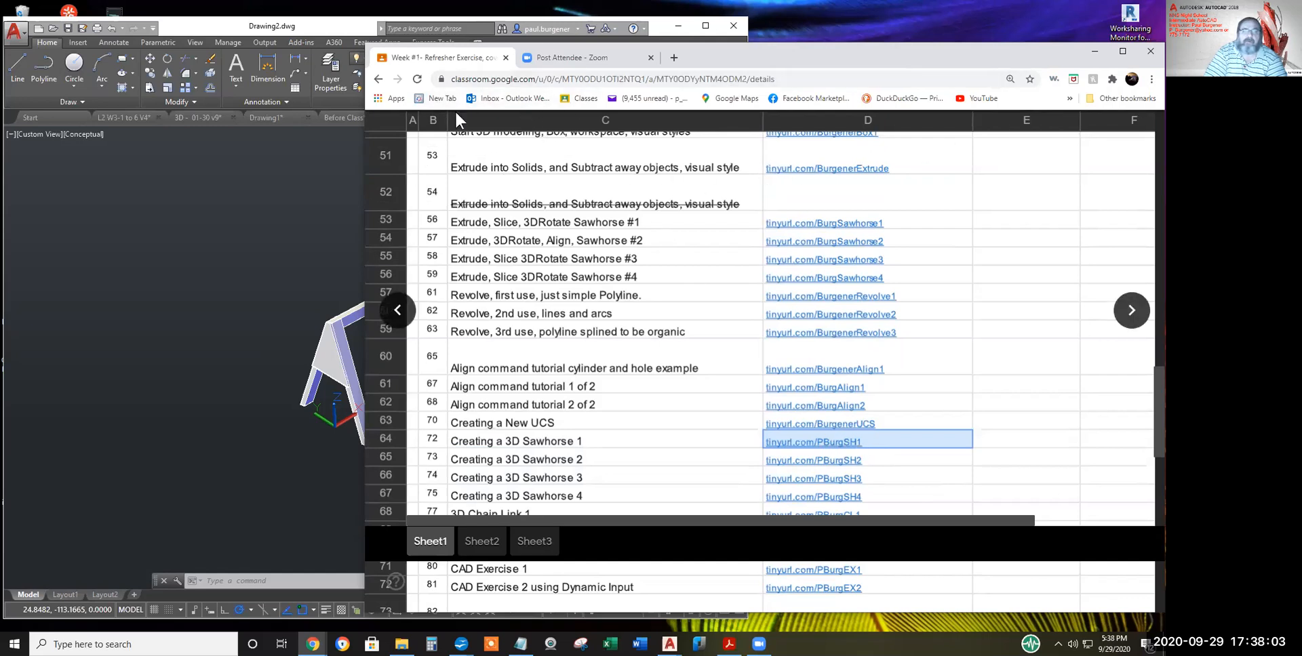
# - Open a new browser tab and replace its address with tinyurl.com/burg
pyautogui.hotkey('ctrl', 't')
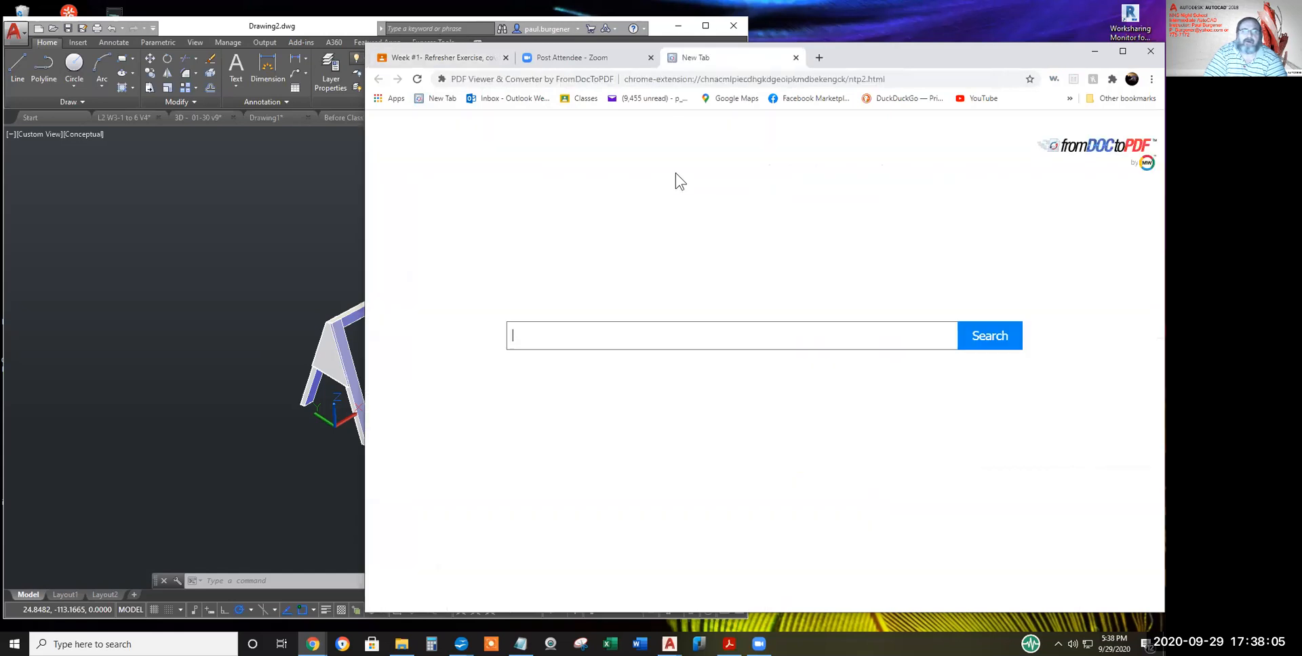
pyautogui.click(604, 78)
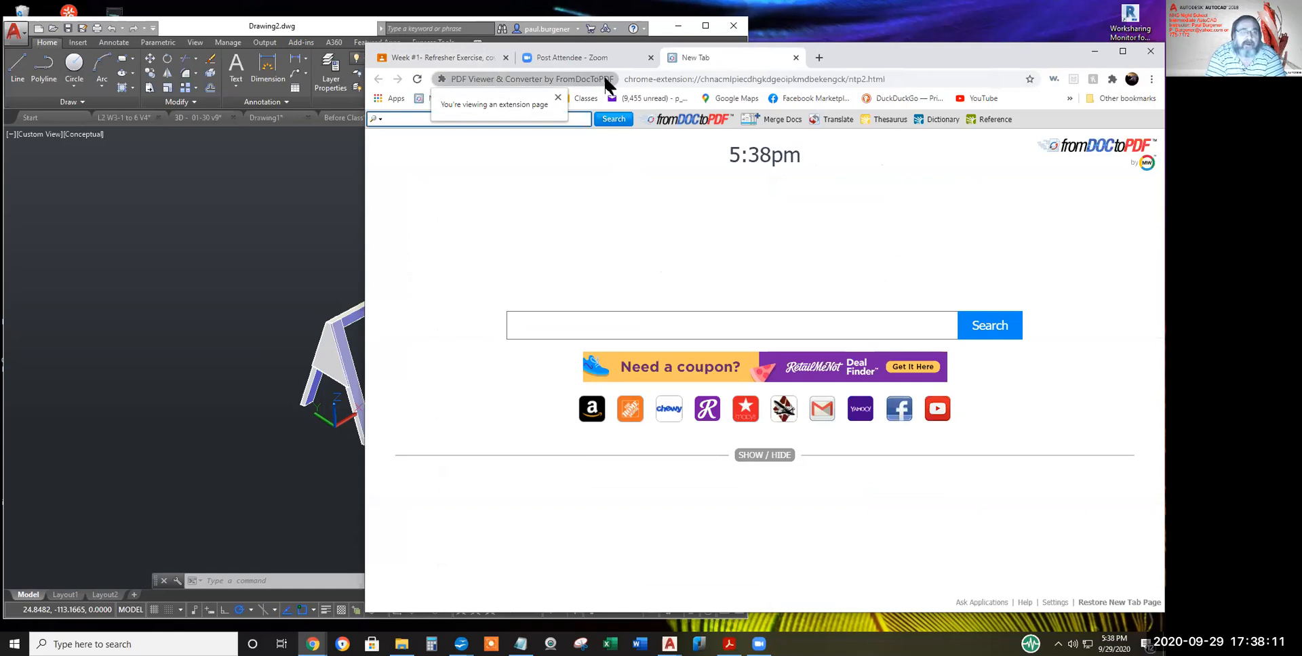
pyautogui.click(666, 79)
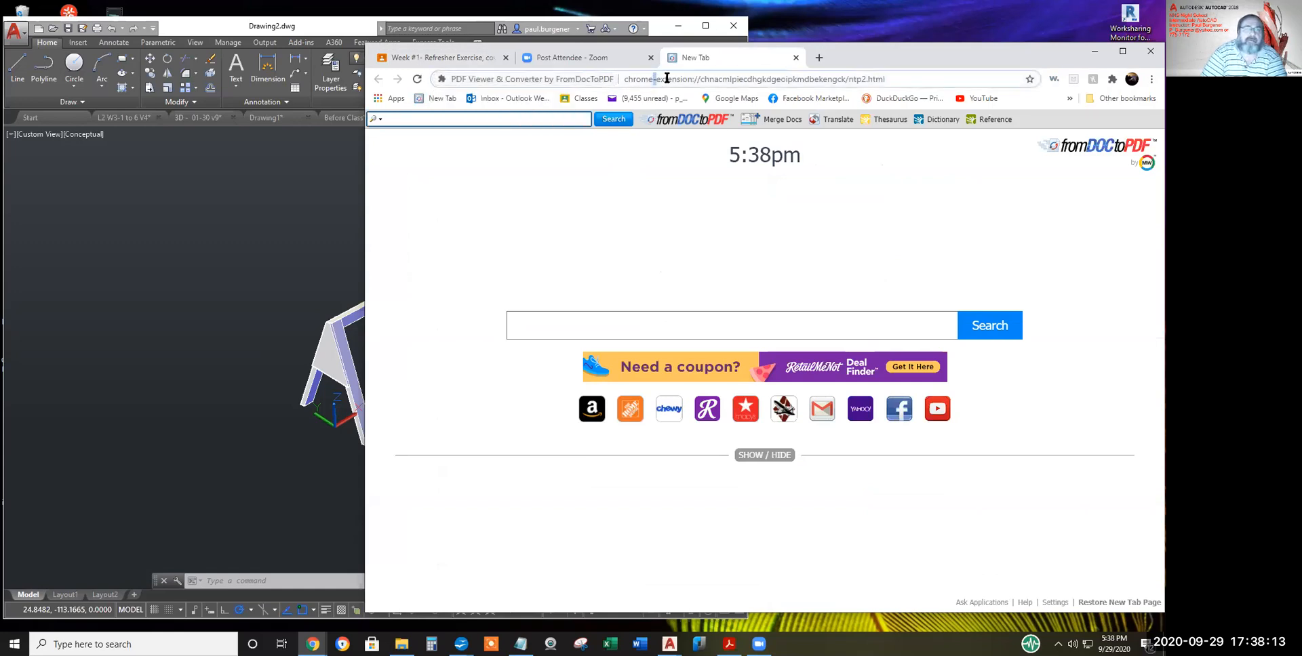
pyautogui.moveTo(892, 79); pyautogui.dragTo(540, 80)
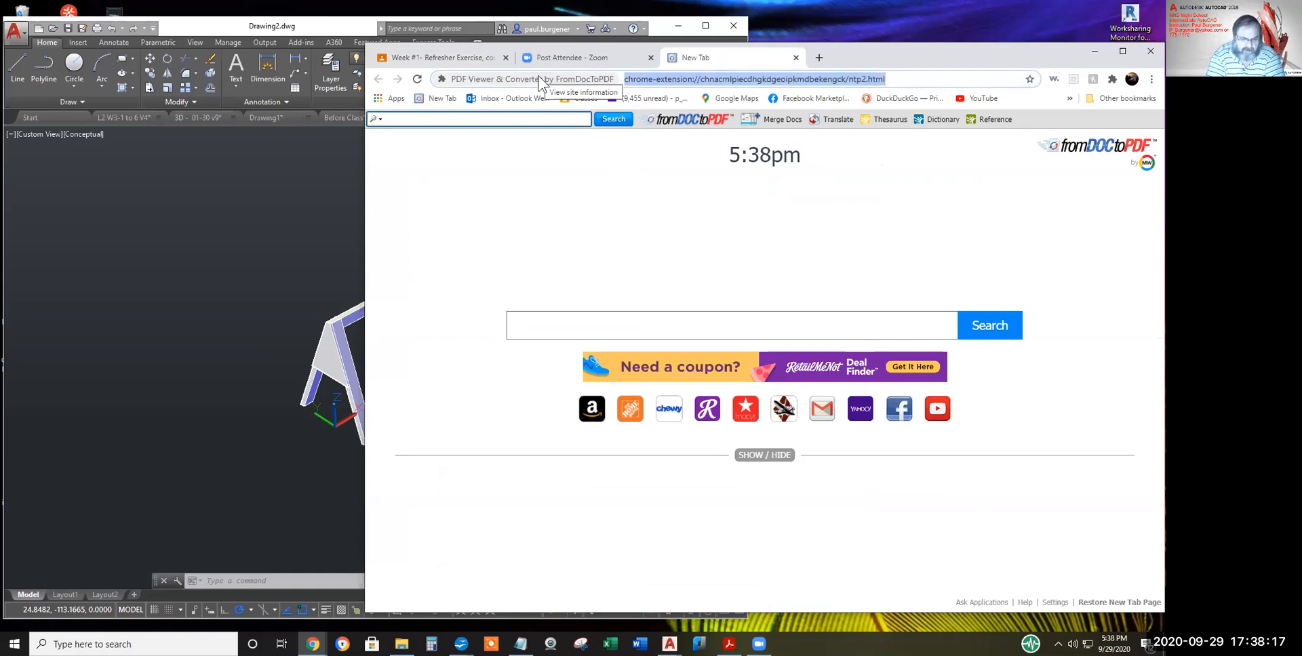
pyautogui.write('tinyurl.com')
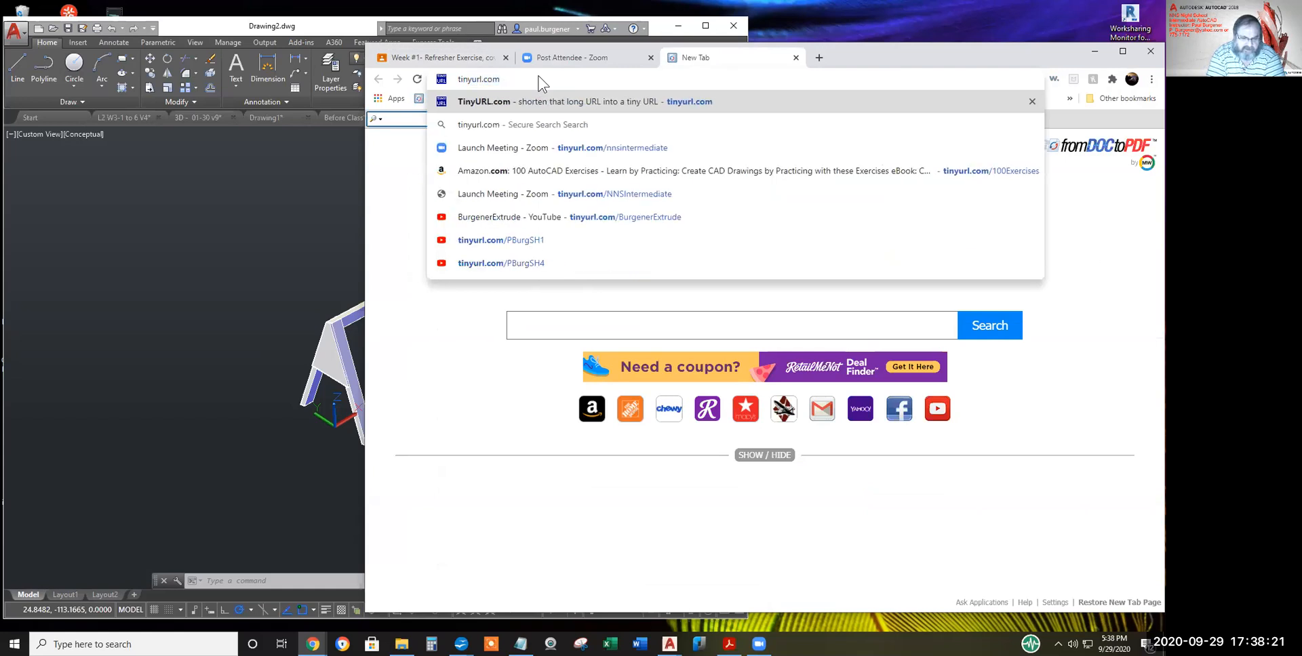
pyautogui.write('/burg')
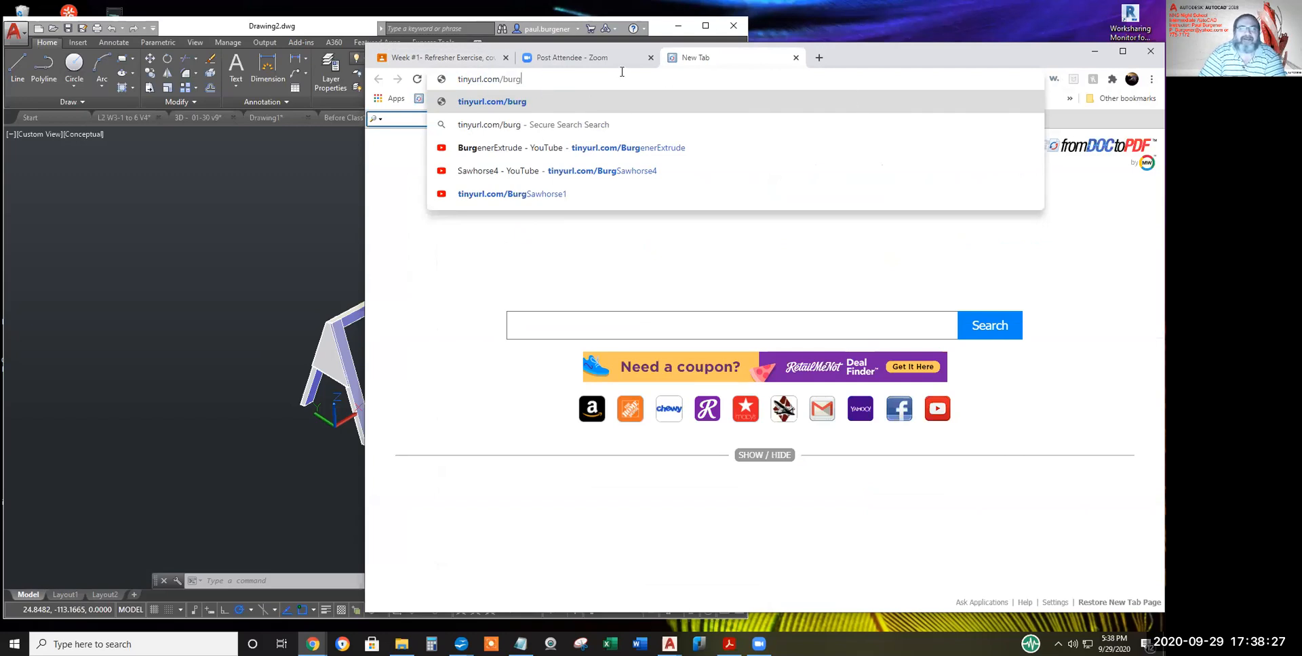
# - Check the Creating a 3D Sawhorse 1 link in the chart and try the address tinyurl.com/pbsh1 in the new tab
pyautogui.click(483, 58)
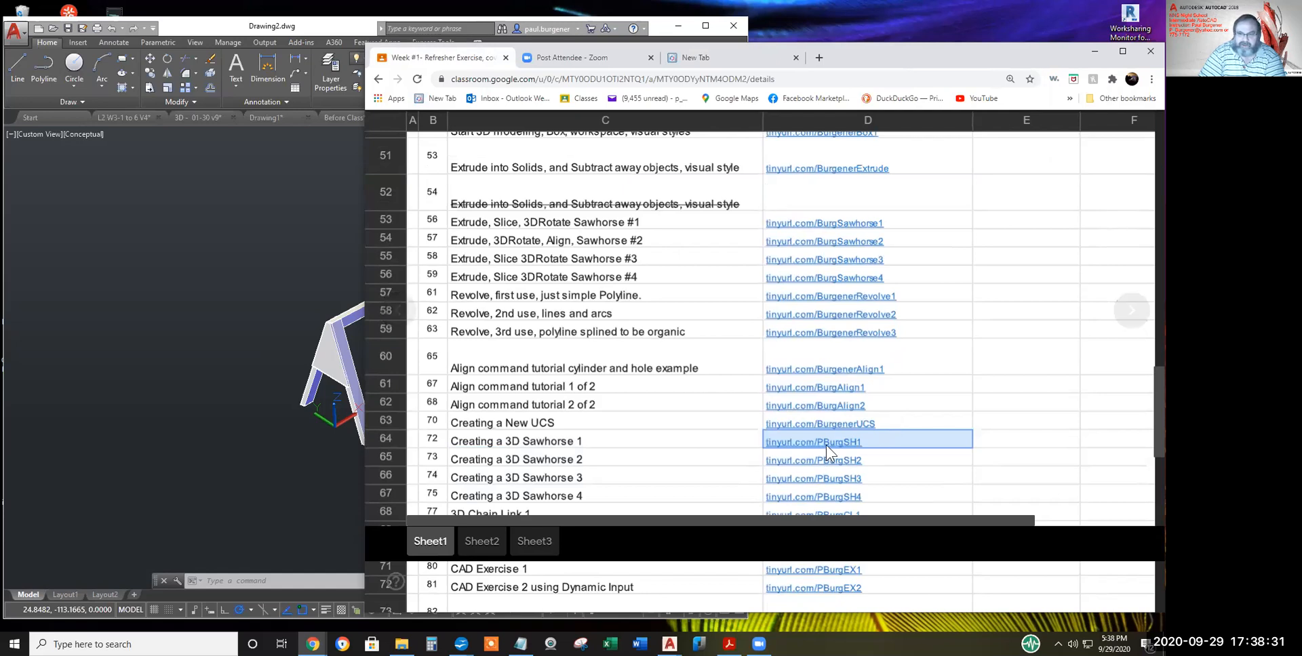
pyautogui.click(706, 59)
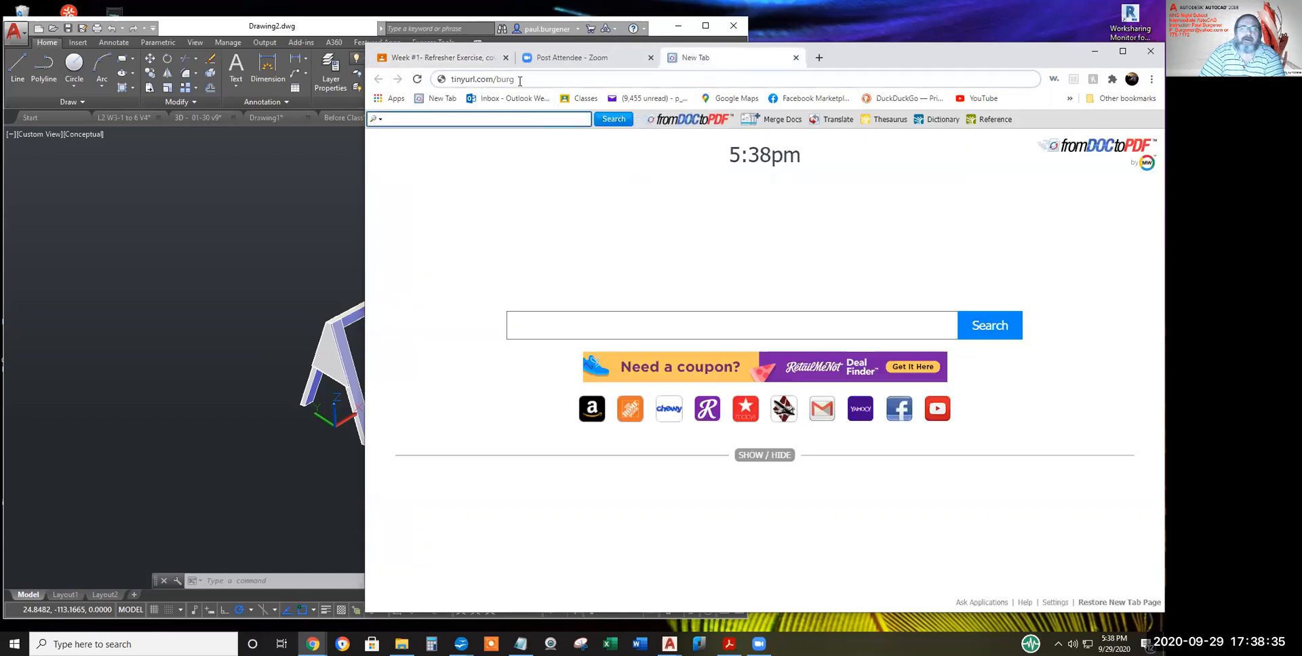
pyautogui.moveTo(518, 78); pyautogui.dragTo(499, 80)
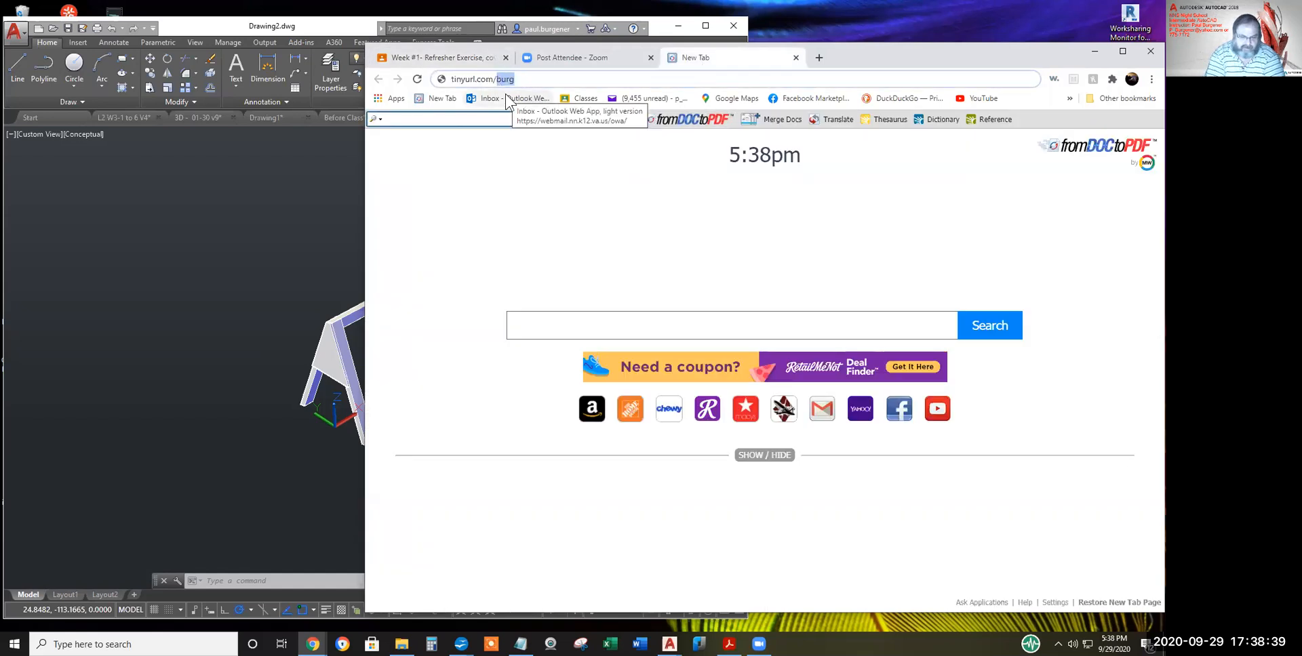
pyautogui.write('pb')
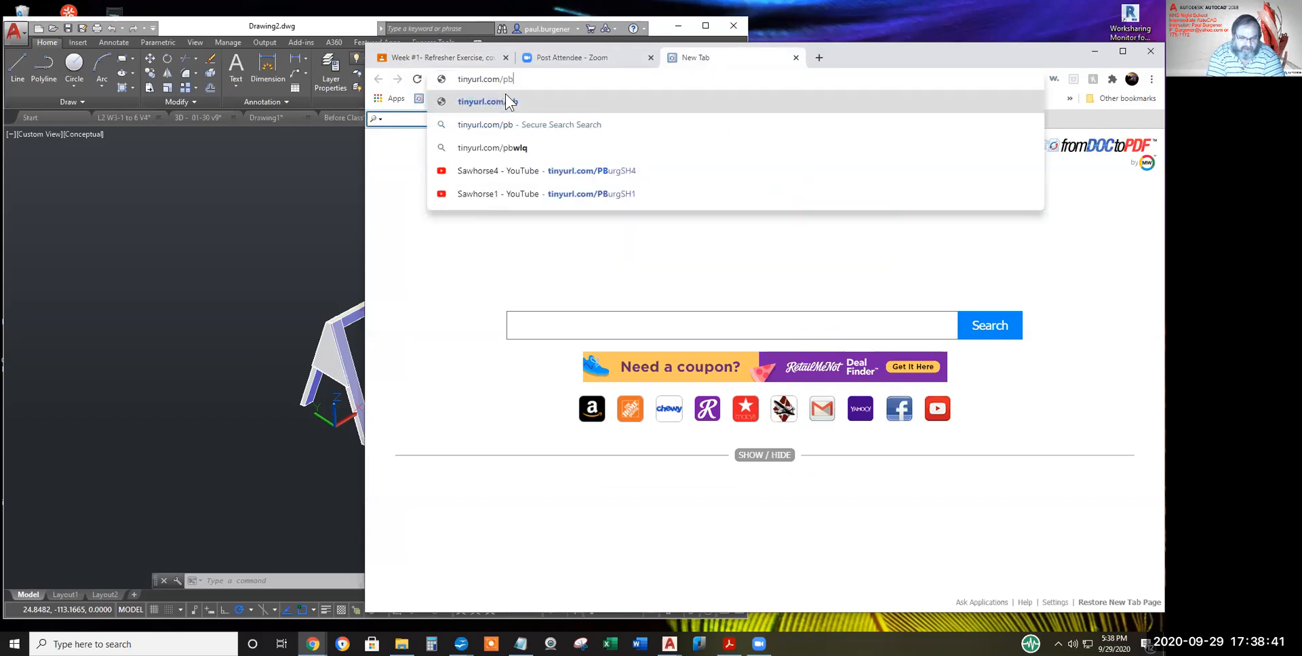
pyautogui.write('sh1')
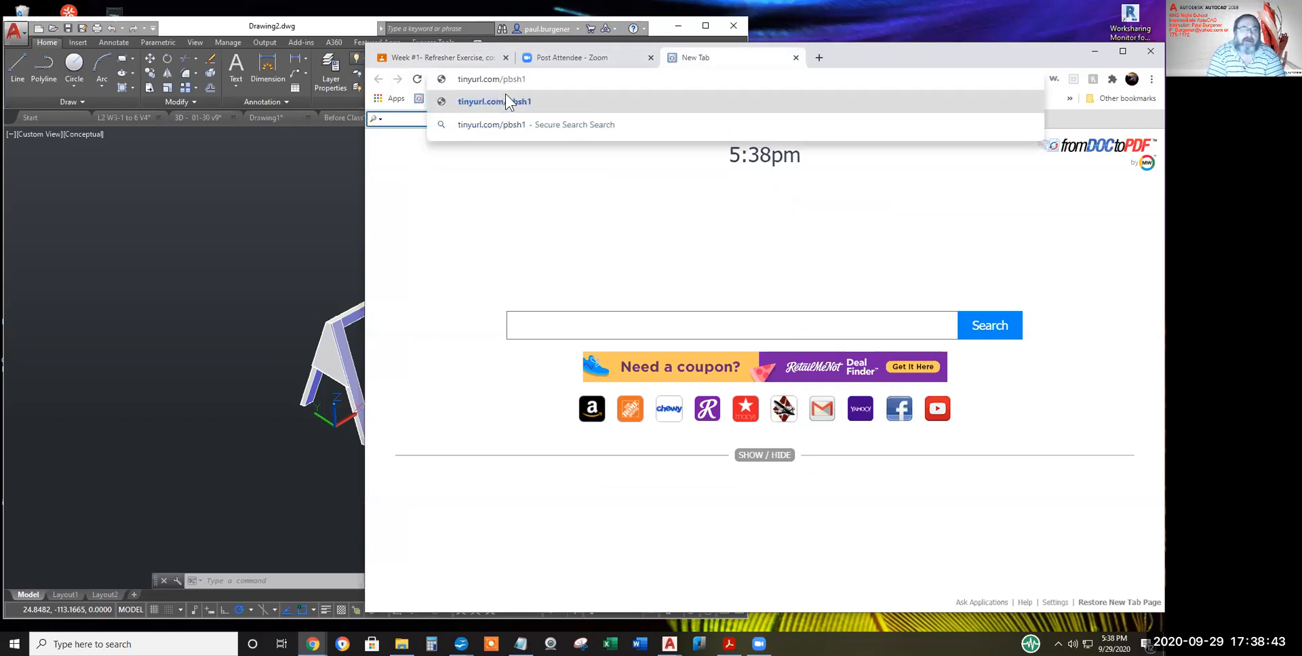
pyautogui.press('Return')
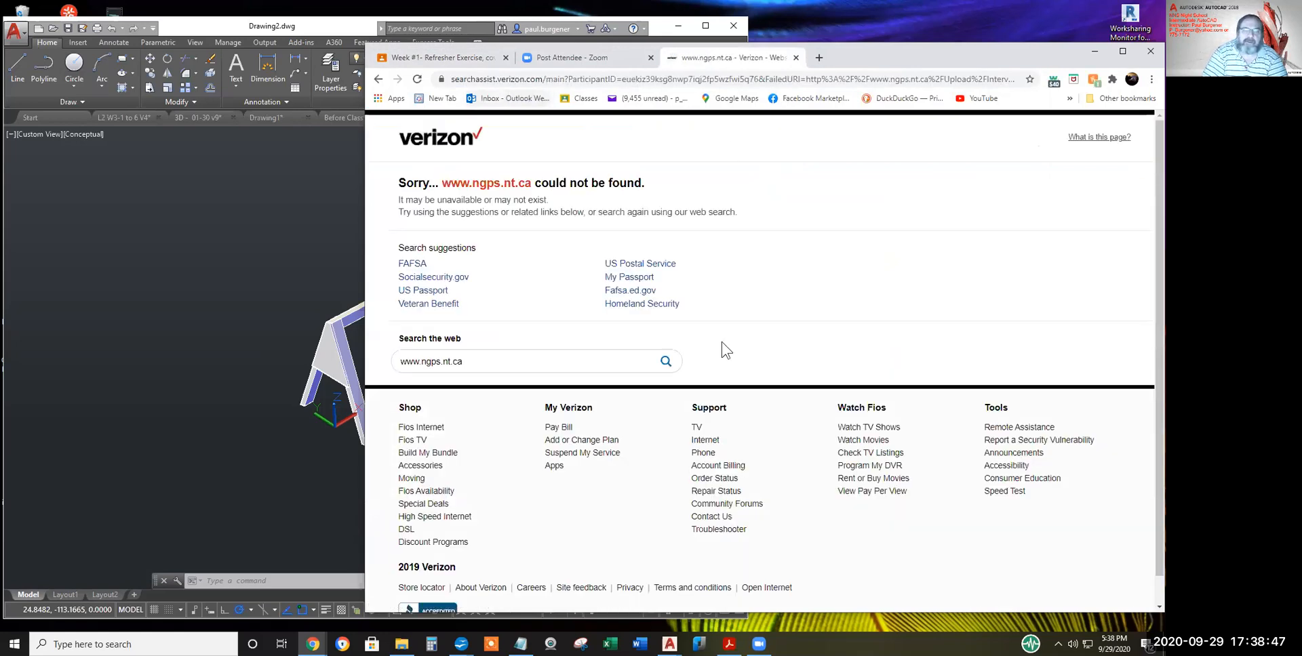
# - Recheck the Creating a 3D Sawhorse 1 link in the chart and open tinyurl.com/pburgsh1 in the other tab to play the video
pyautogui.click(475, 58)
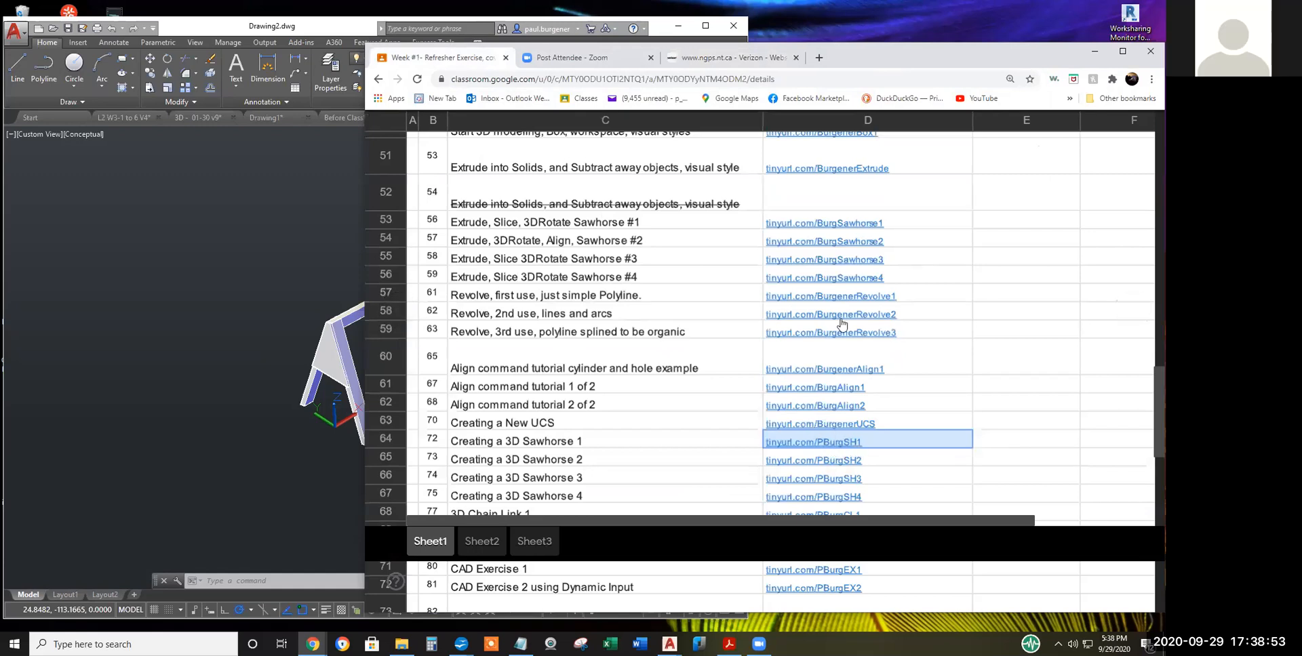
pyautogui.click(757, 65)
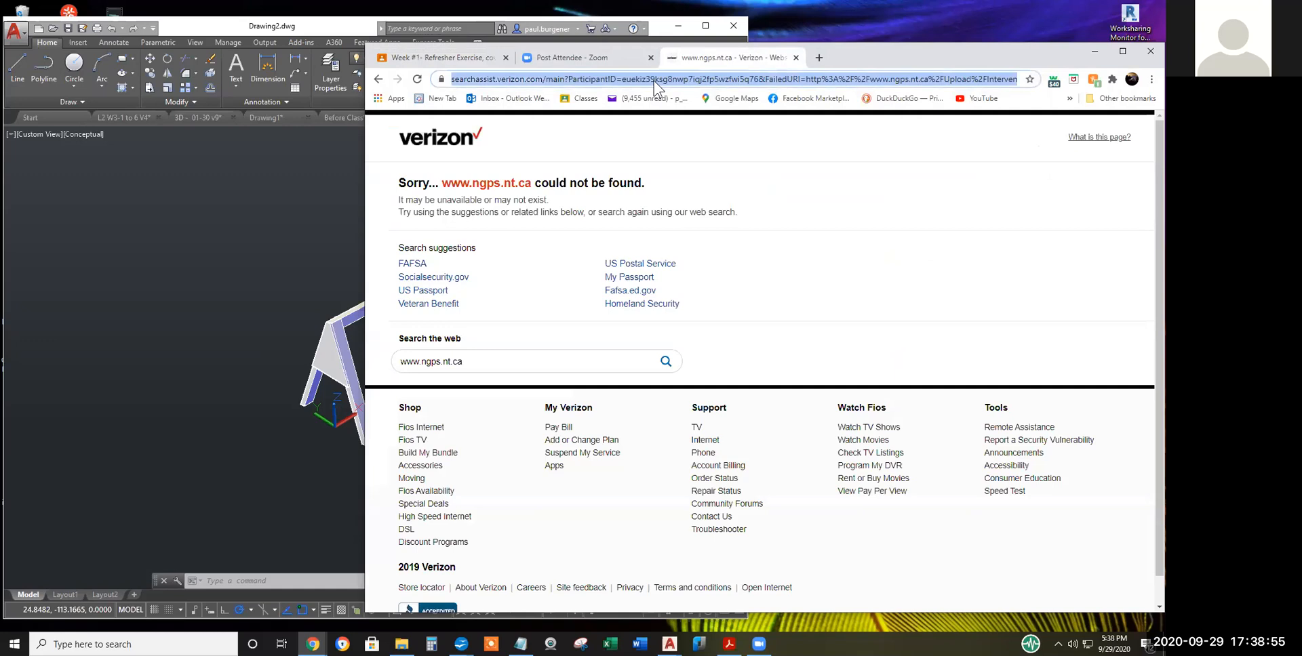
pyautogui.write('tinur')
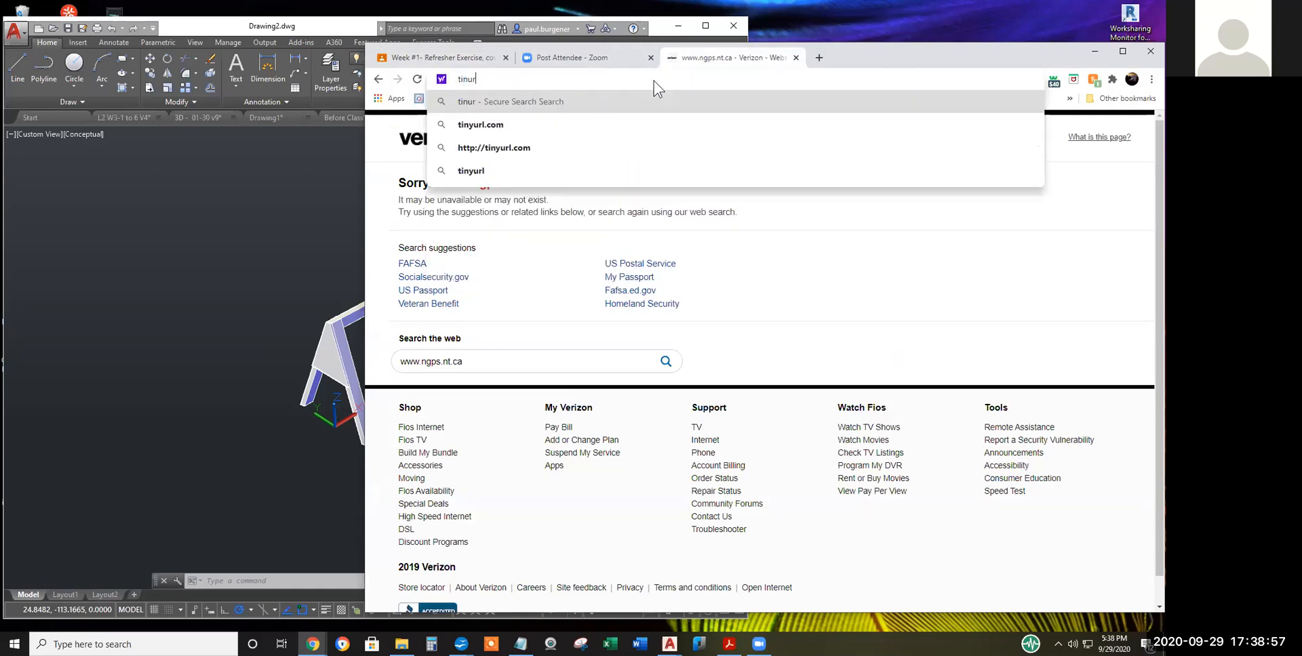
pyautogui.press('BackSpace')
pyautogui.press('BackSpace')
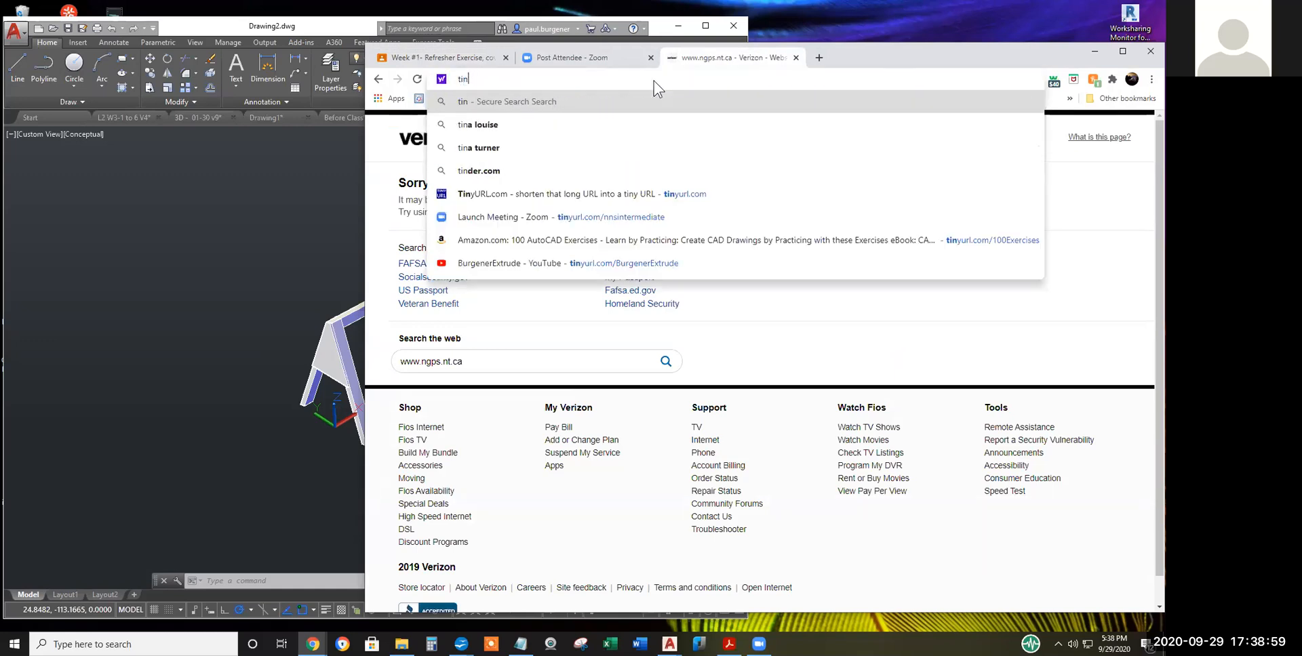
pyautogui.write('yurl')
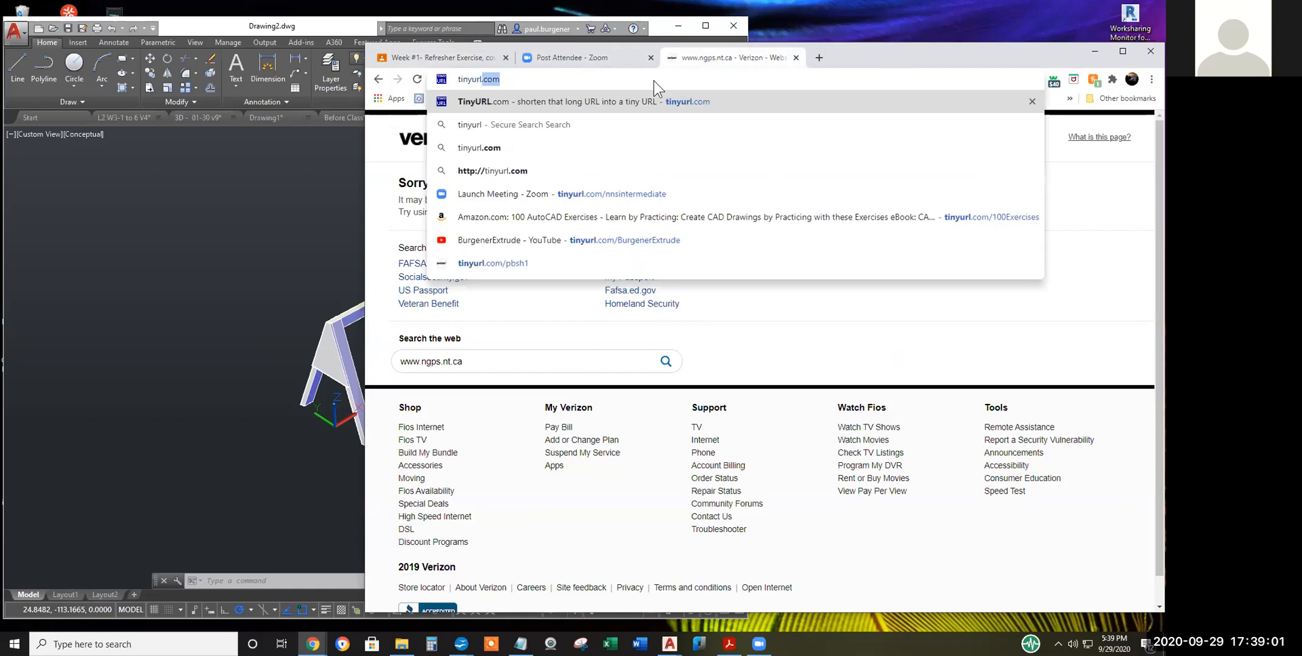
pyautogui.write('.com/')
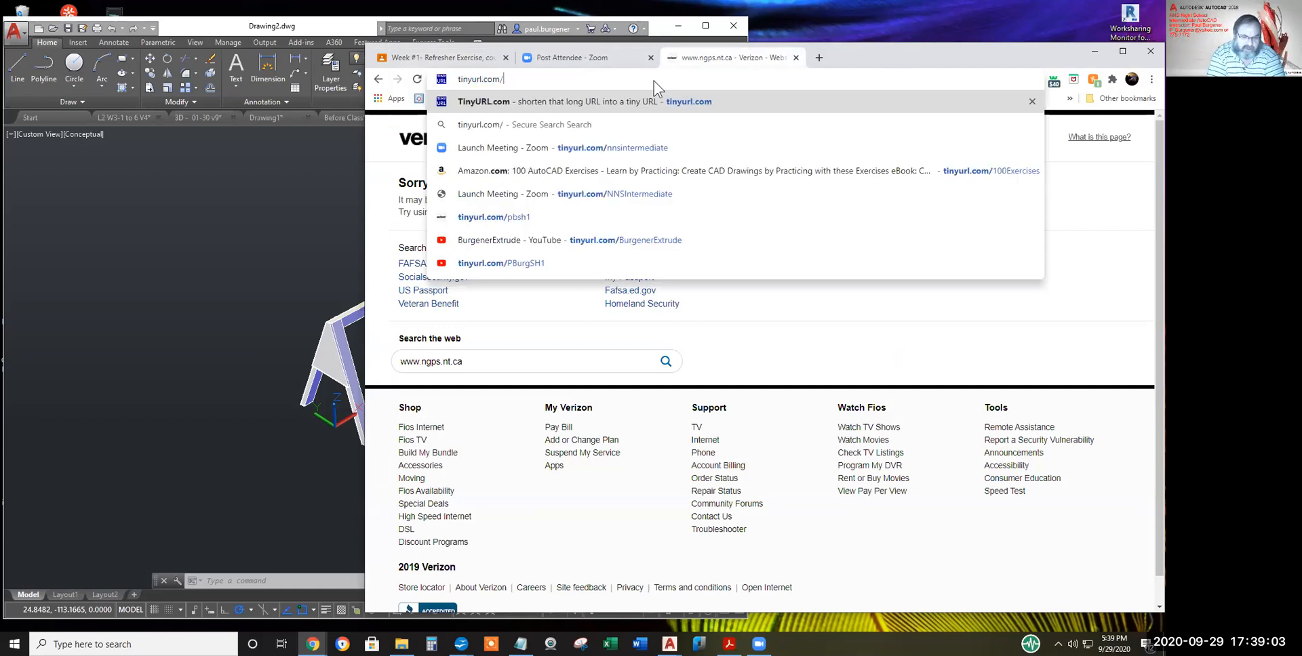
pyautogui.write('pbugr')
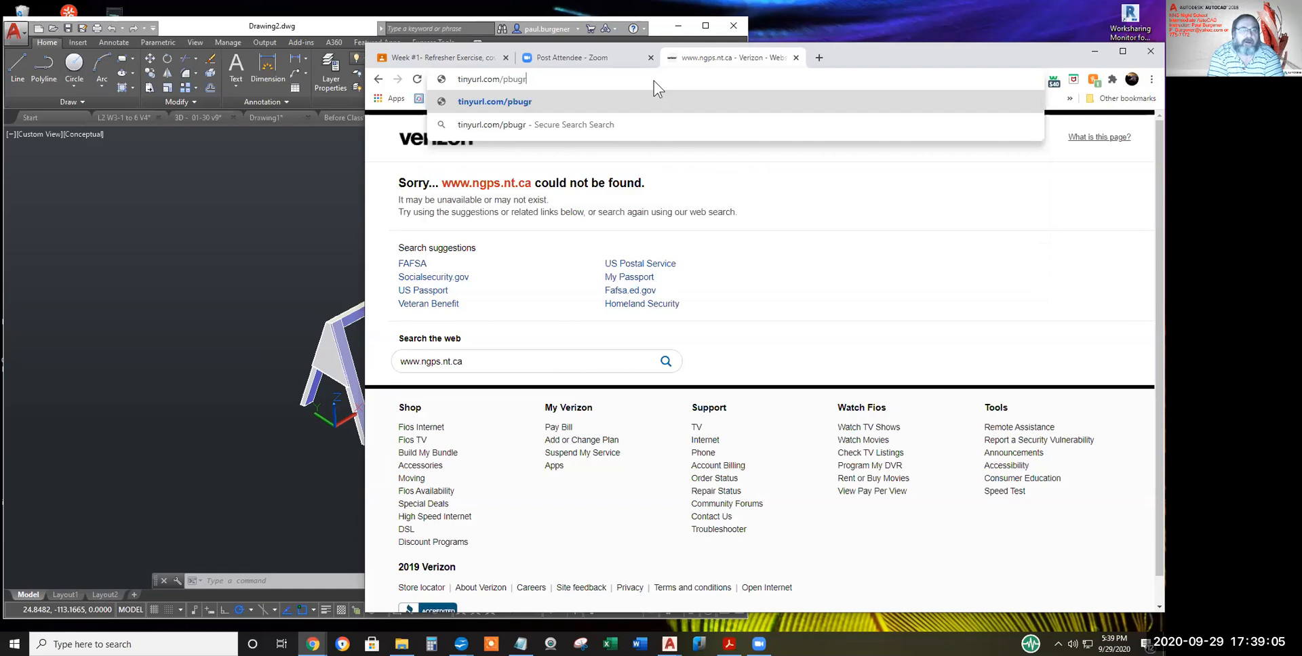
pyautogui.press('BackSpace')
pyautogui.press('BackSpace')
pyautogui.write('rg')
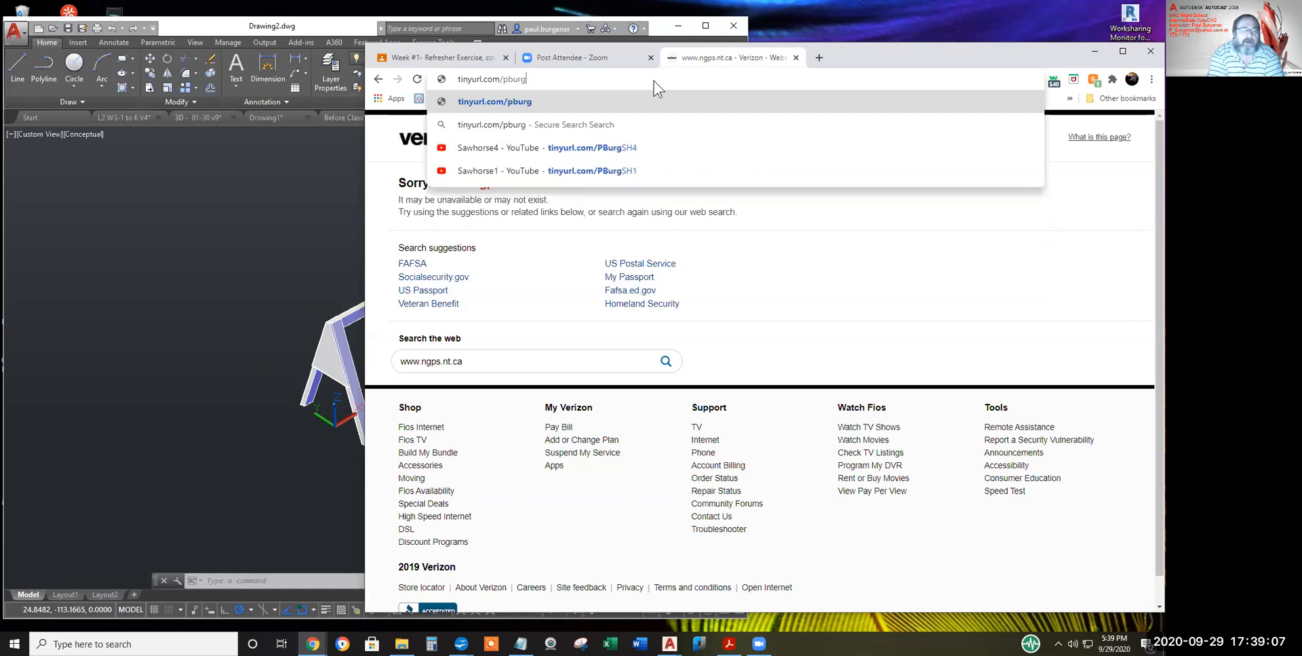
pyautogui.write('sh`')
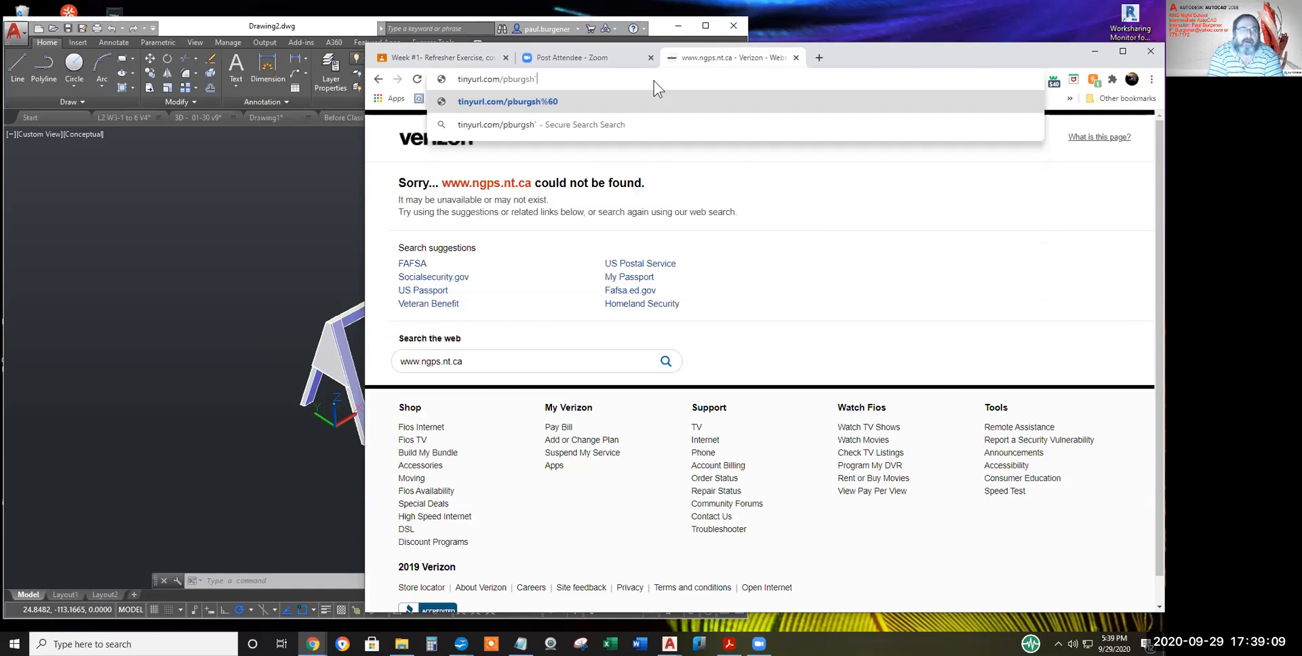
pyautogui.press('BackSpace')
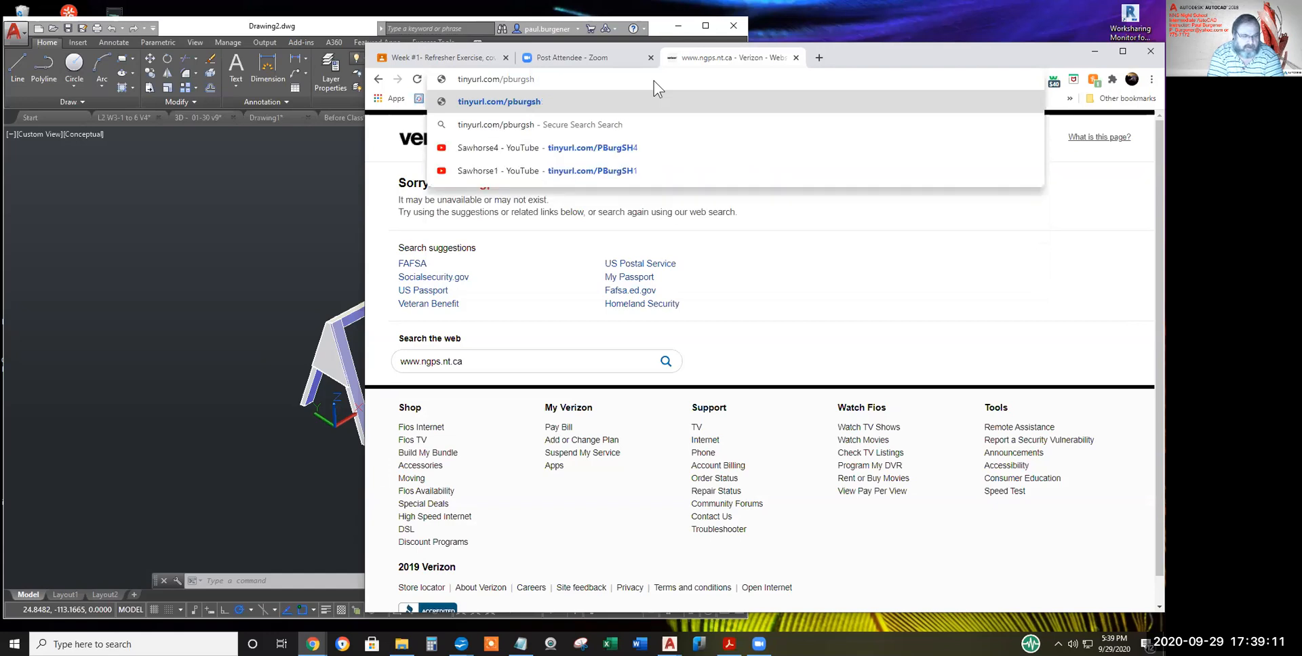
pyautogui.write('1')
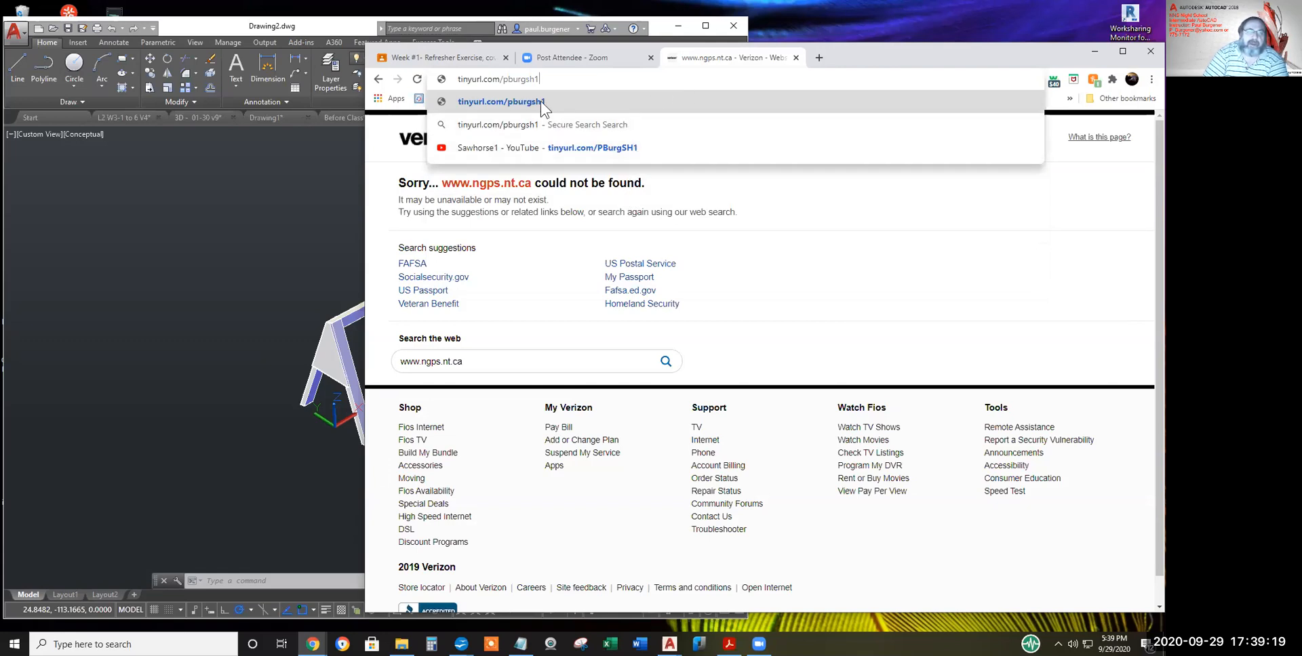
pyautogui.click(617, 104)
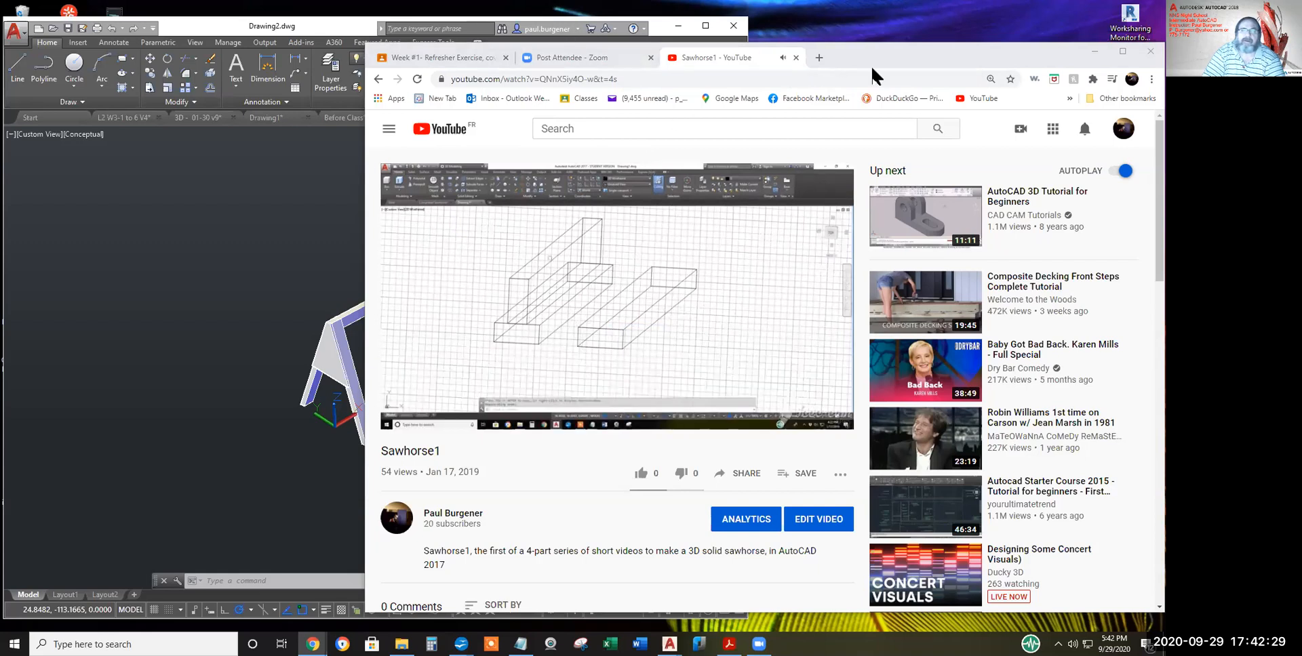
# - Move the browser window lower, close the Sawhorse1 video tab and return to the video chart
pyautogui.moveTo(1013, 66); pyautogui.dragTo(964, 126)
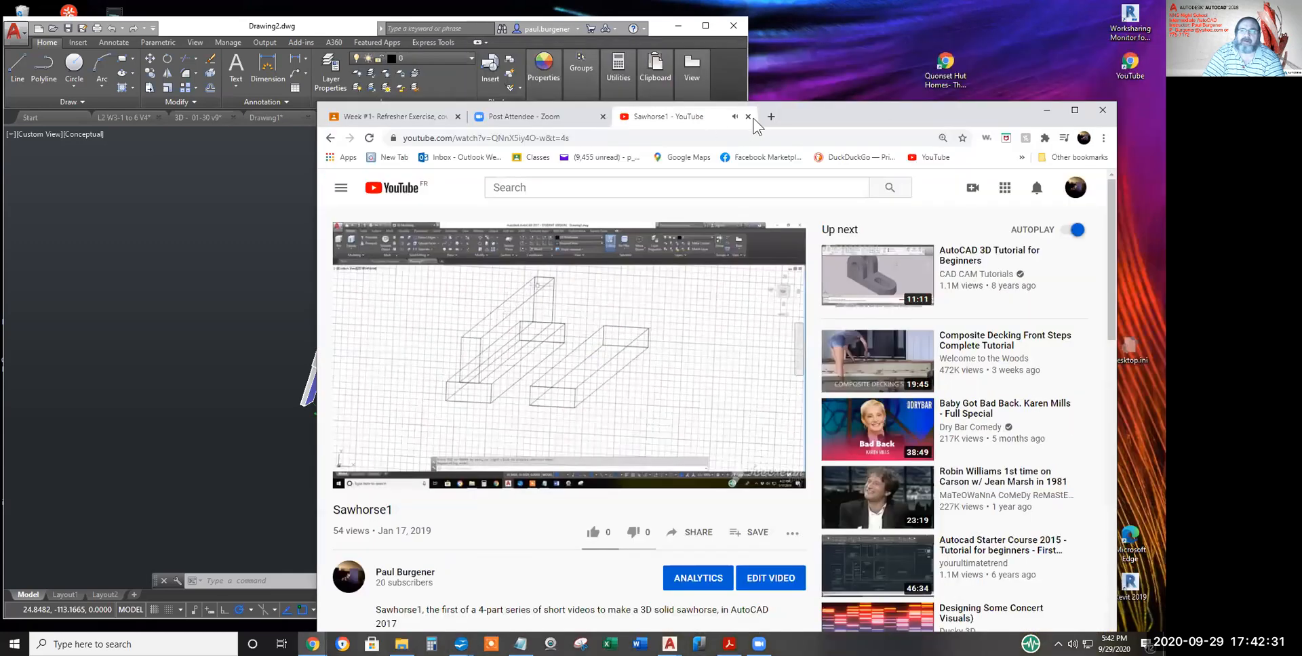
pyautogui.click(748, 117)
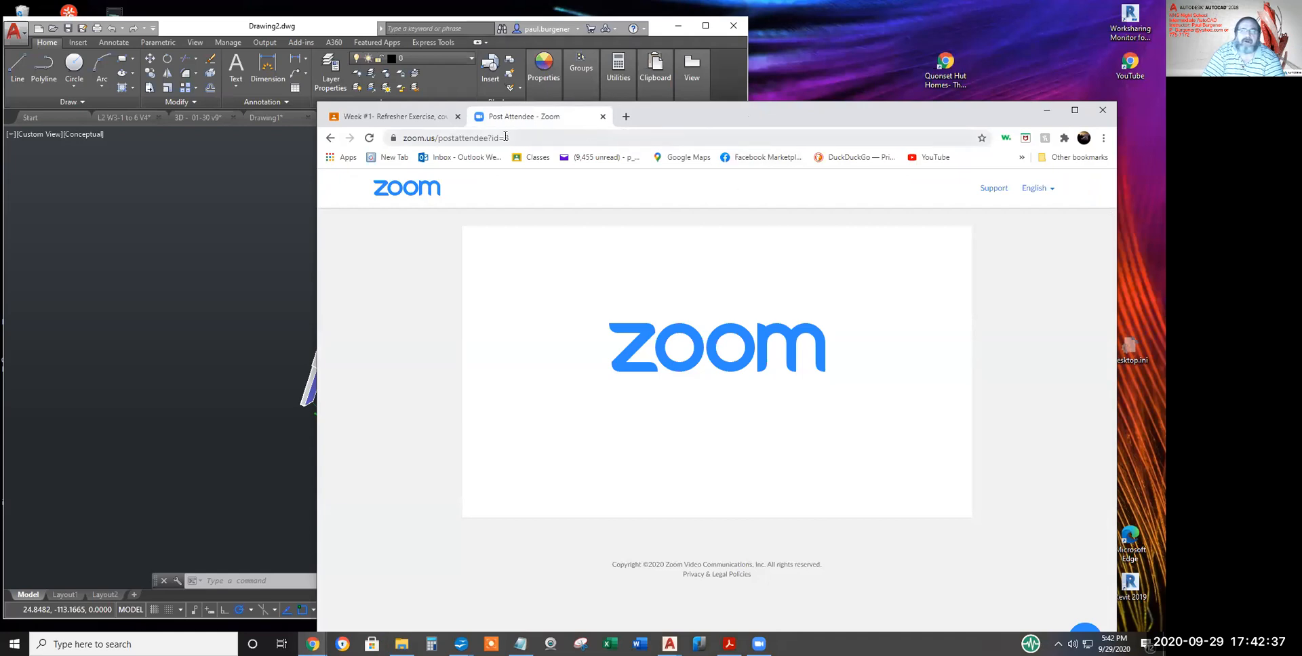
pyautogui.click(419, 118)
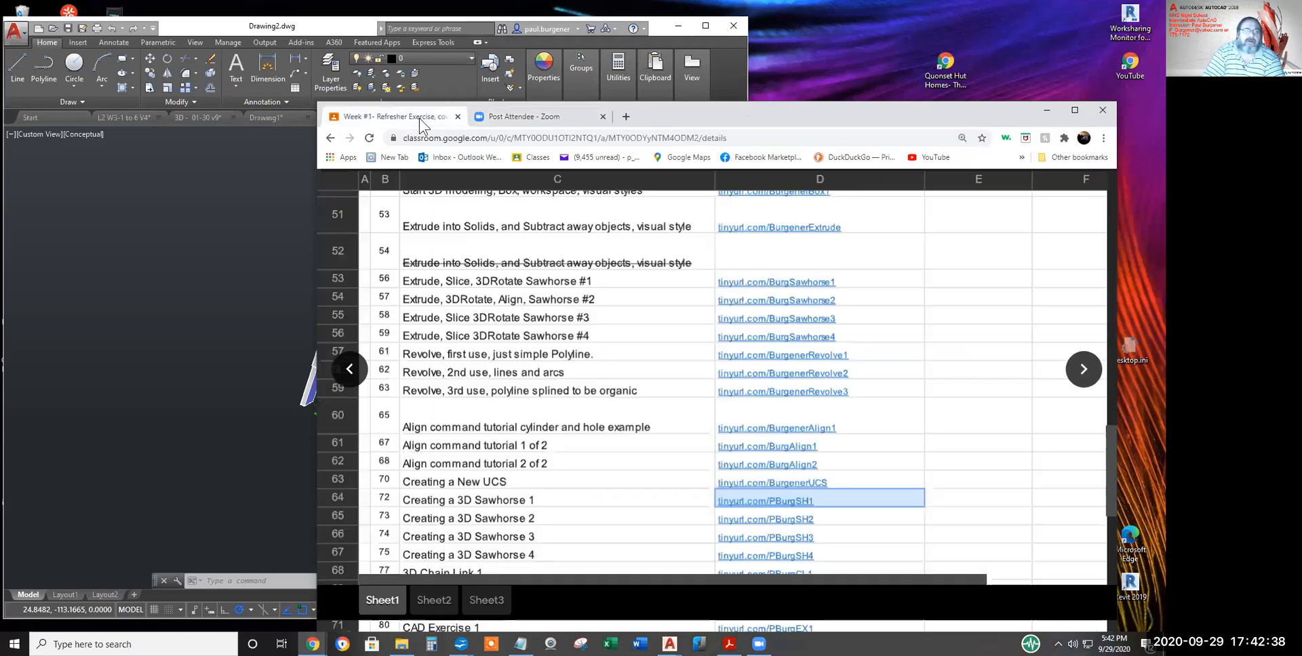
# - Narrow the browser window with the video chart so that it sits beside the AutoCAD window and uncovers the sawhorse drawing
pyautogui.click(318, 101)
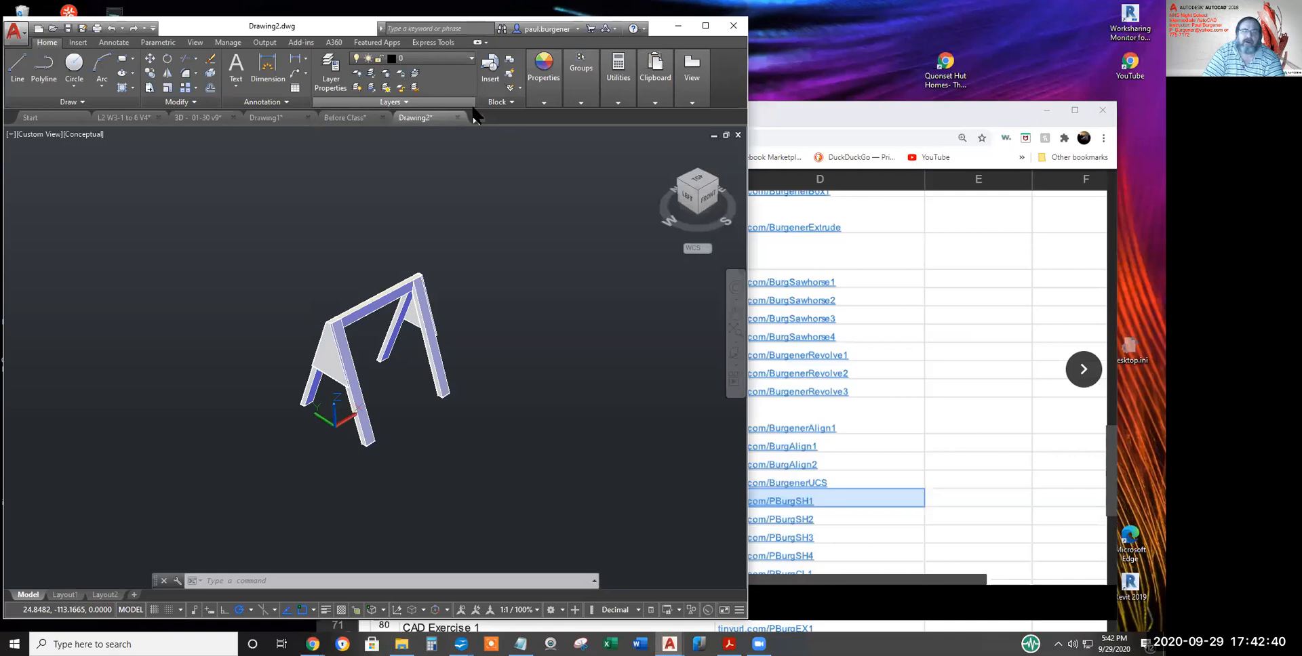
pyautogui.click(836, 122)
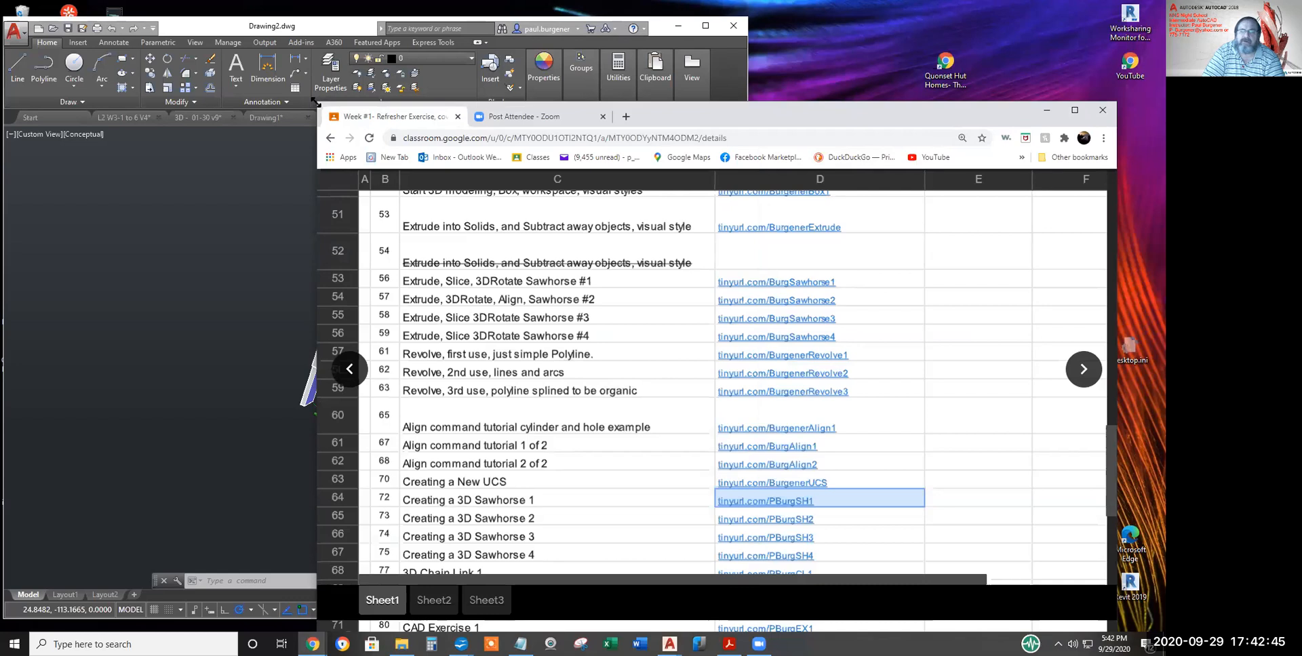
pyautogui.moveTo(315, 101); pyautogui.dragTo(751, 68)
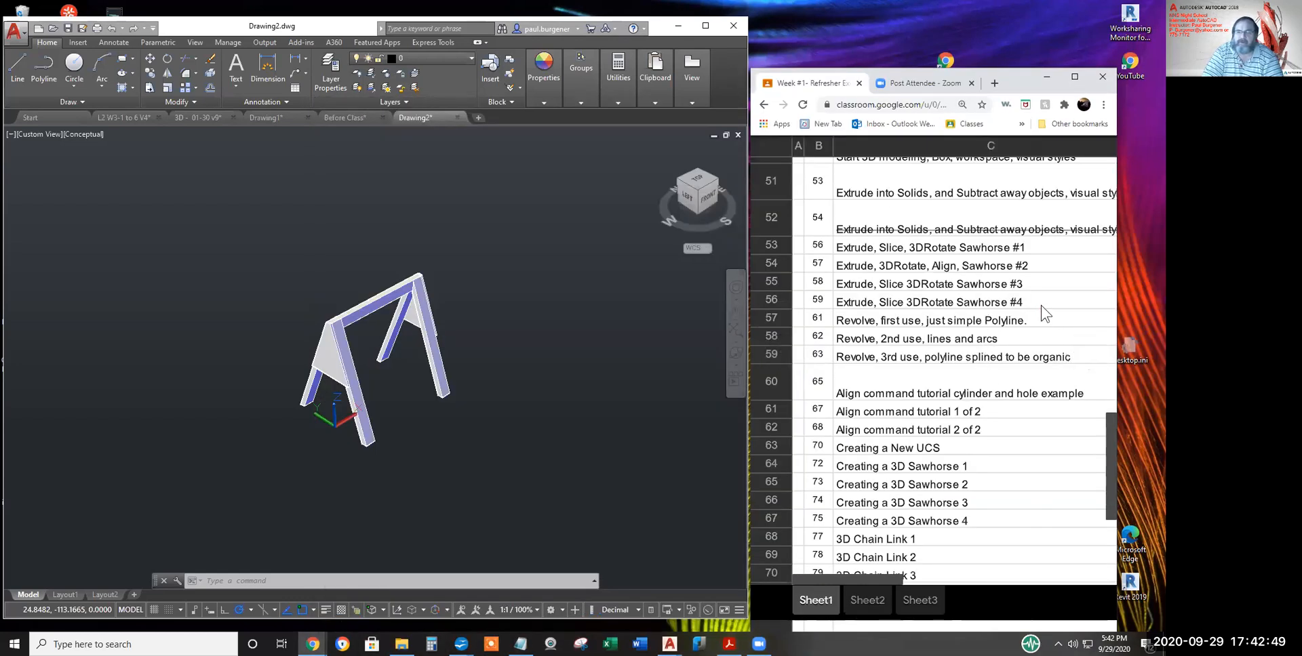
# - Highlight the Extrude, Slice, 3DRotate Sawhorse #1 to #4 rows in the chart, followed by the Creating a 3D Sawhorse 1 to 4 rows
pyautogui.moveTo(1027, 303); pyautogui.dragTo(859, 255)
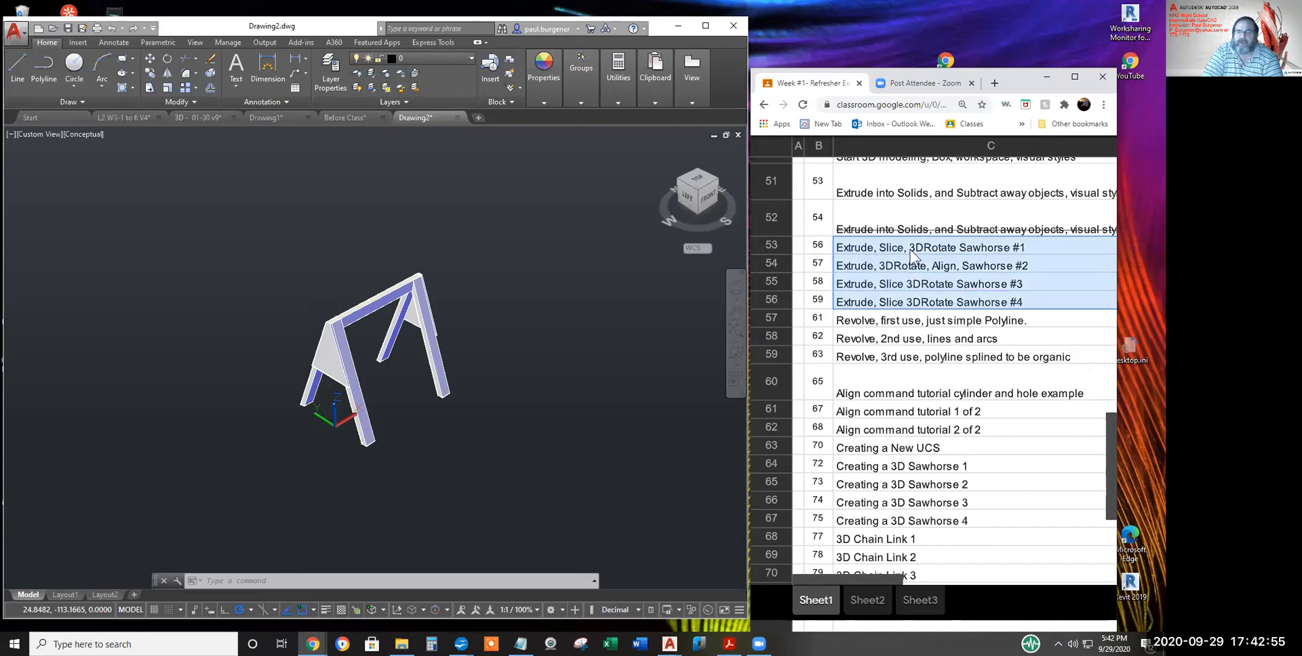
pyautogui.moveTo(1031, 300); pyautogui.dragTo(871, 249)
pyautogui.moveTo(992, 516); pyautogui.dragTo(854, 472)
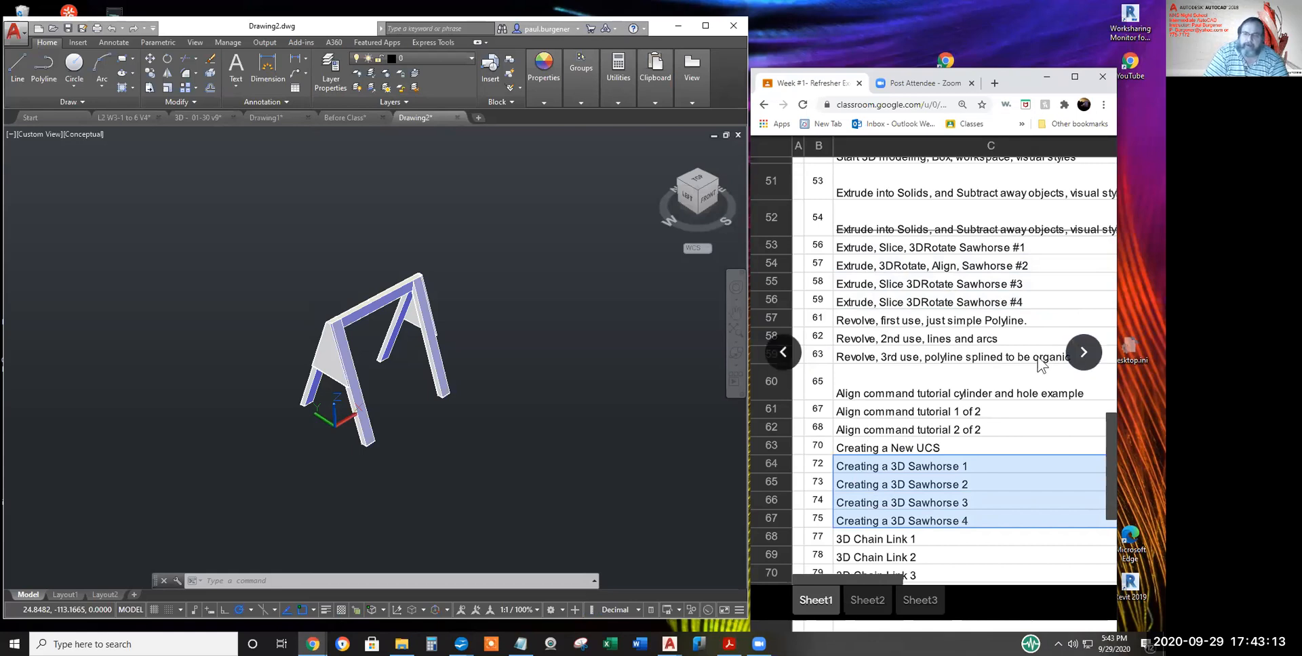
# - Review the video chart's topics from its last entries up to the first row and back down to the sawhorse videos
pyautogui.scroll(-5, 978, 425)
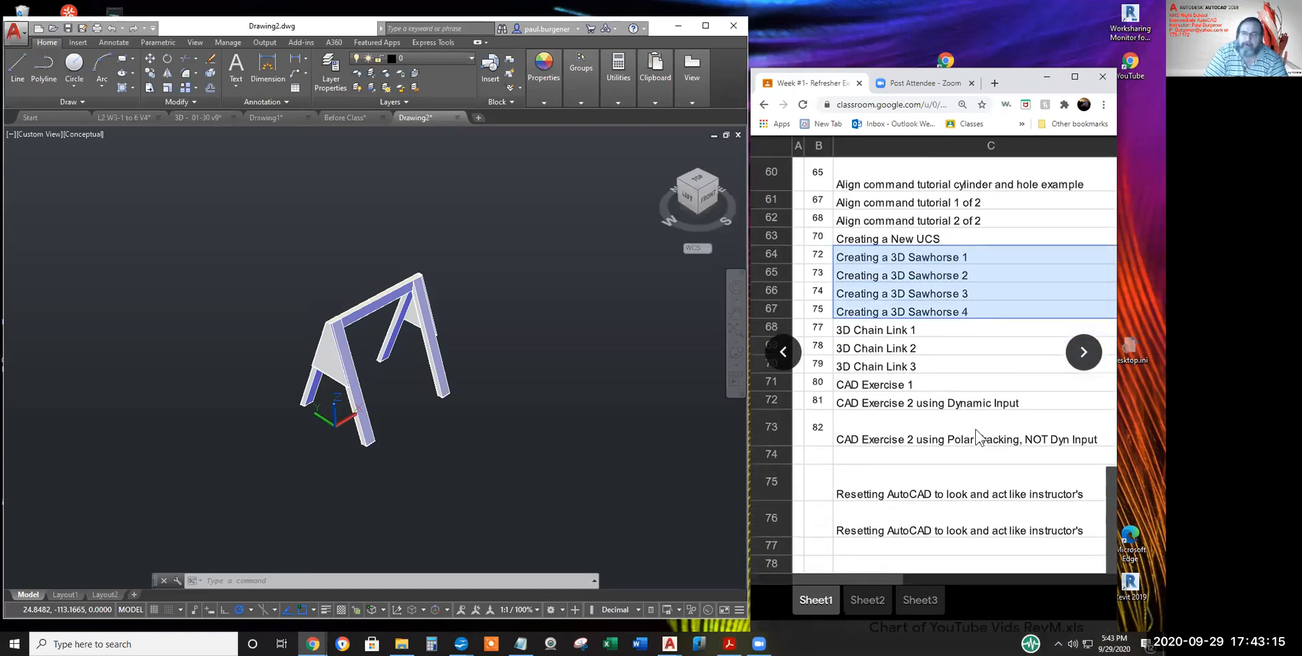
pyautogui.scroll(4, 975, 430)
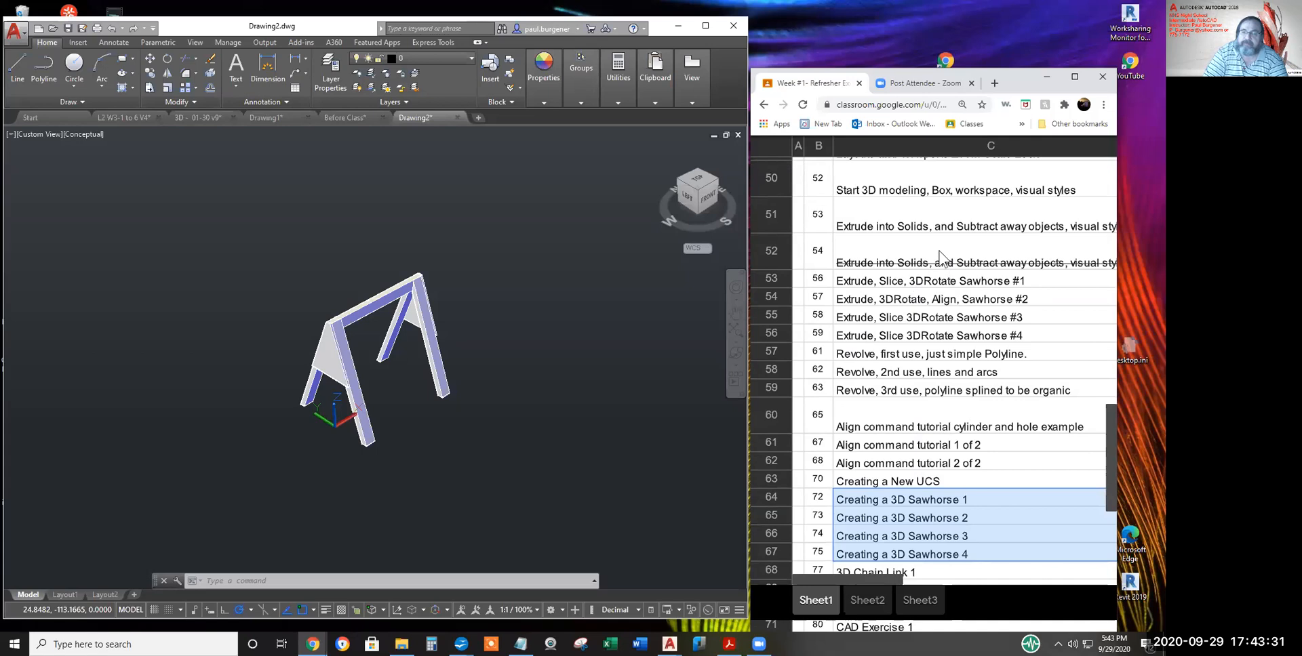
pyautogui.scroll(3, 937, 298)
pyautogui.scroll(8, 939, 299)
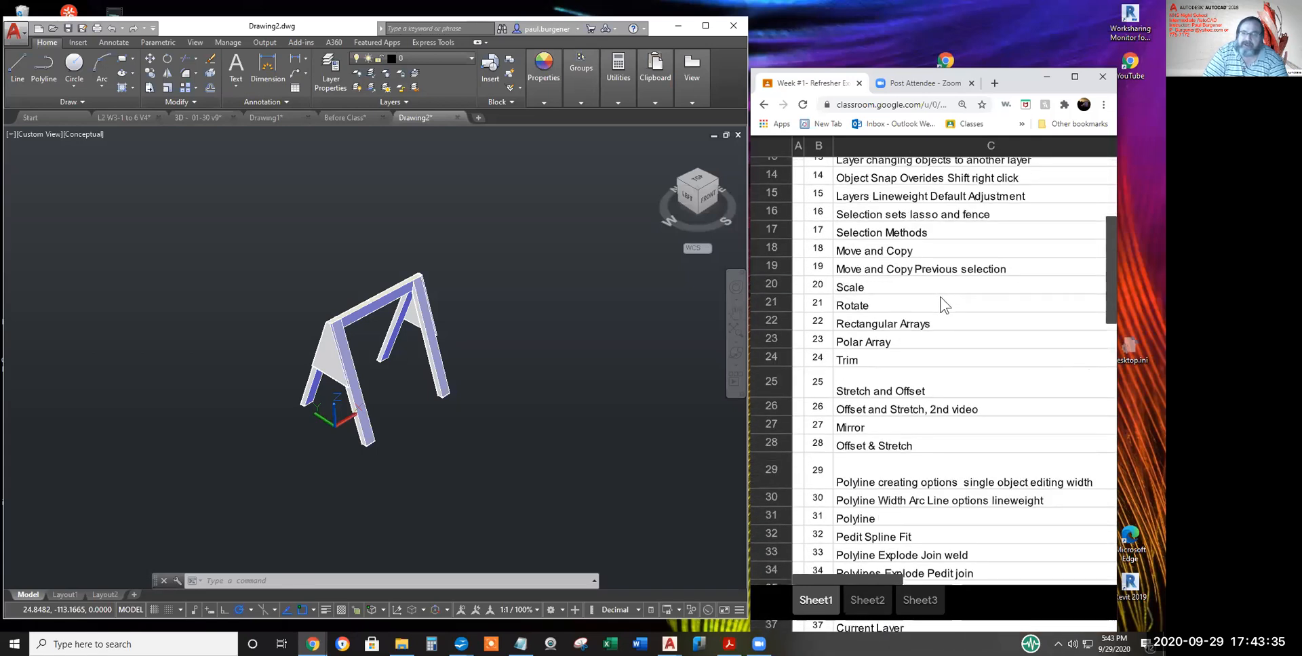
pyautogui.scroll(4, 958, 308)
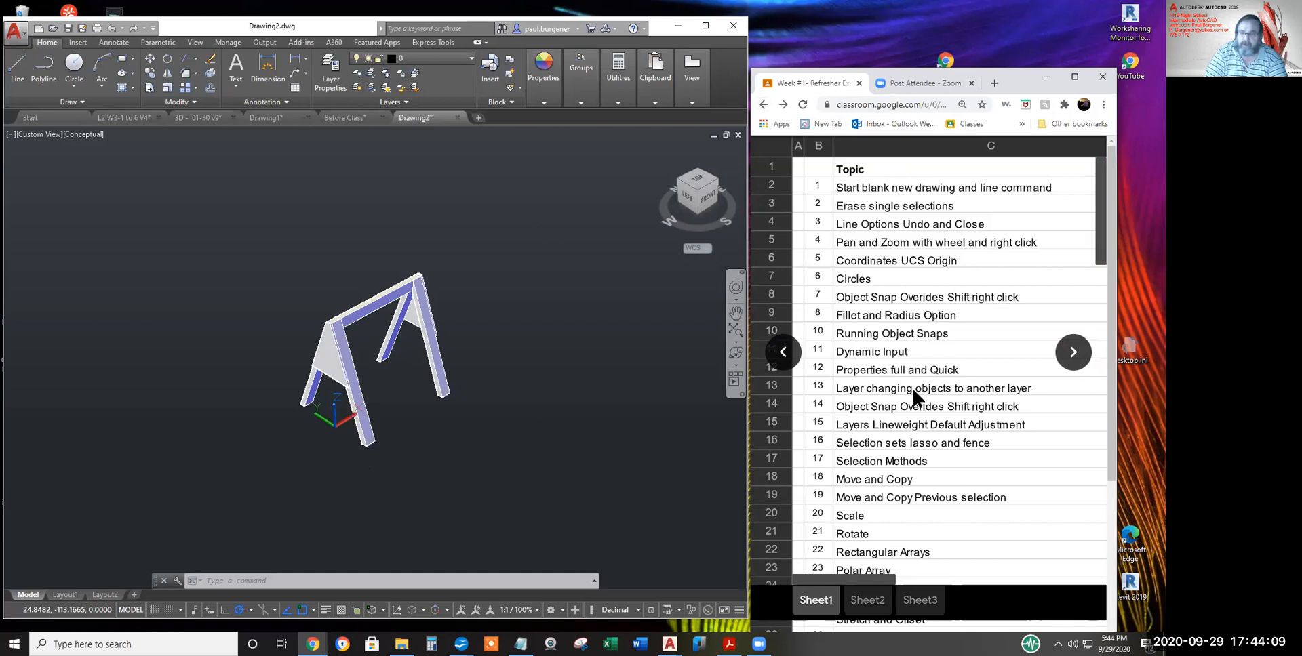
pyautogui.scroll(-3, 917, 387)
pyautogui.scroll(-4, 916, 388)
pyautogui.scroll(-4, 926, 442)
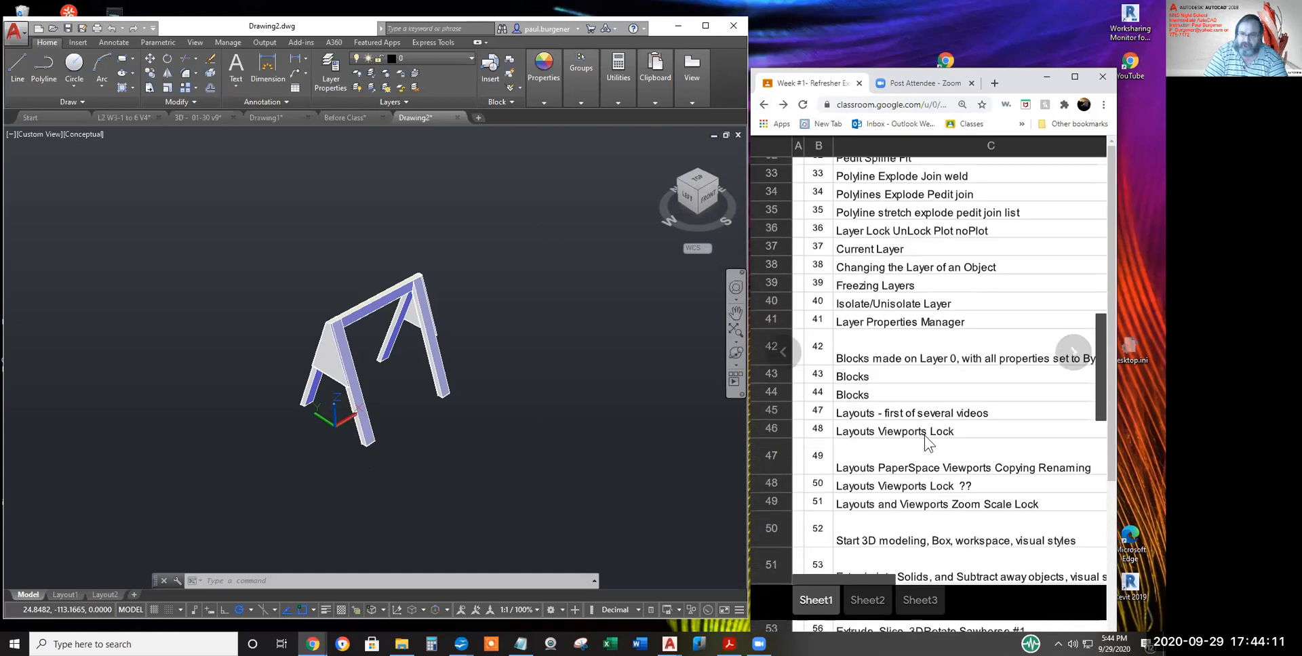
pyautogui.scroll(-5, 926, 442)
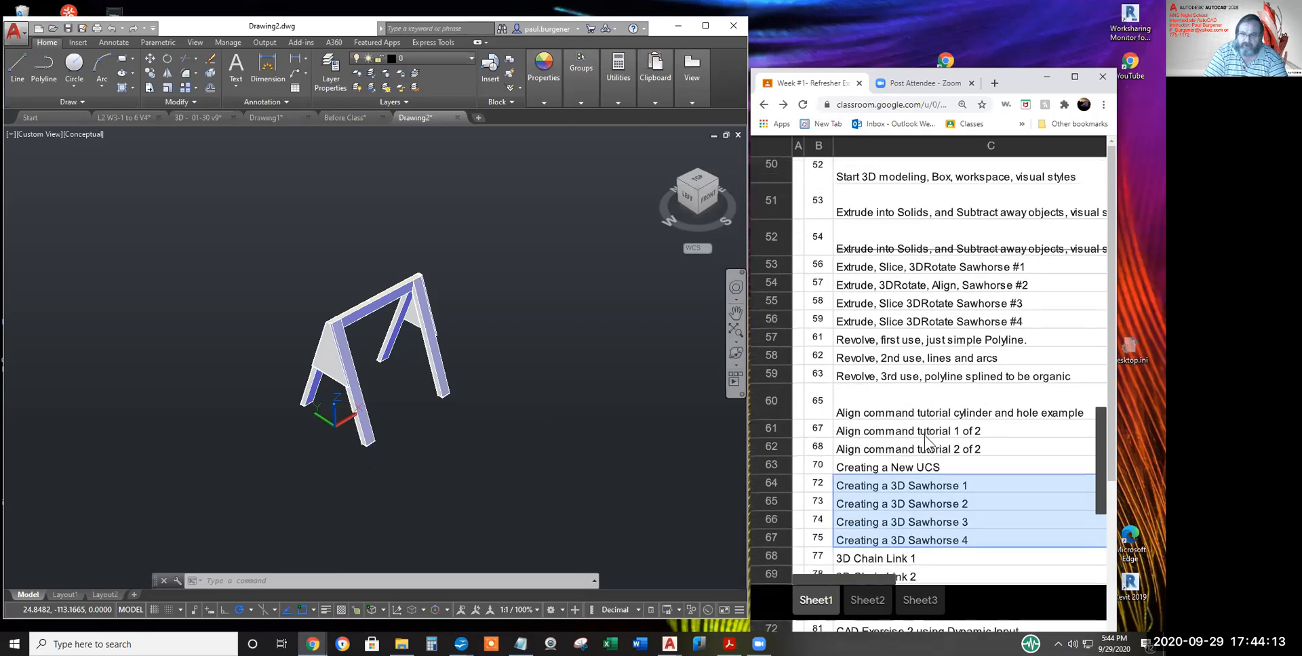
pyautogui.moveTo(769, 301)
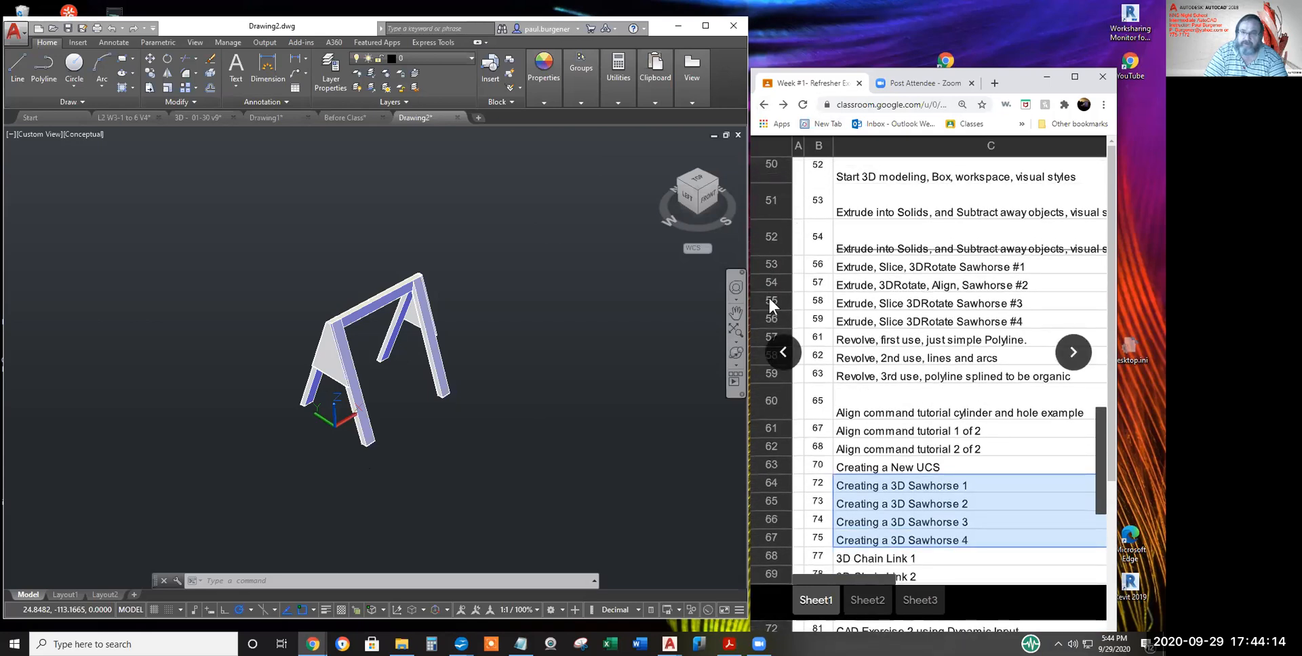
# - Leaf through the other files attached to the Week #1 assignment and close the file preview
pyautogui.click(783, 356)
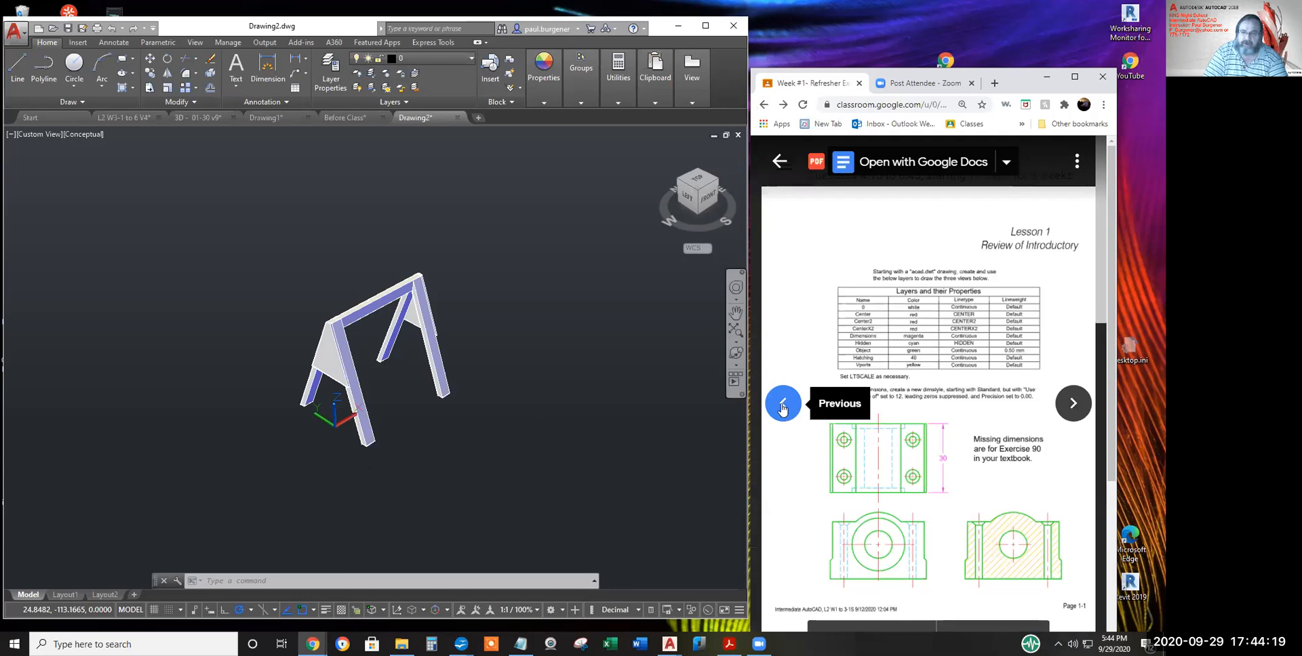
pyautogui.click(782, 405)
pyautogui.click(1074, 404)
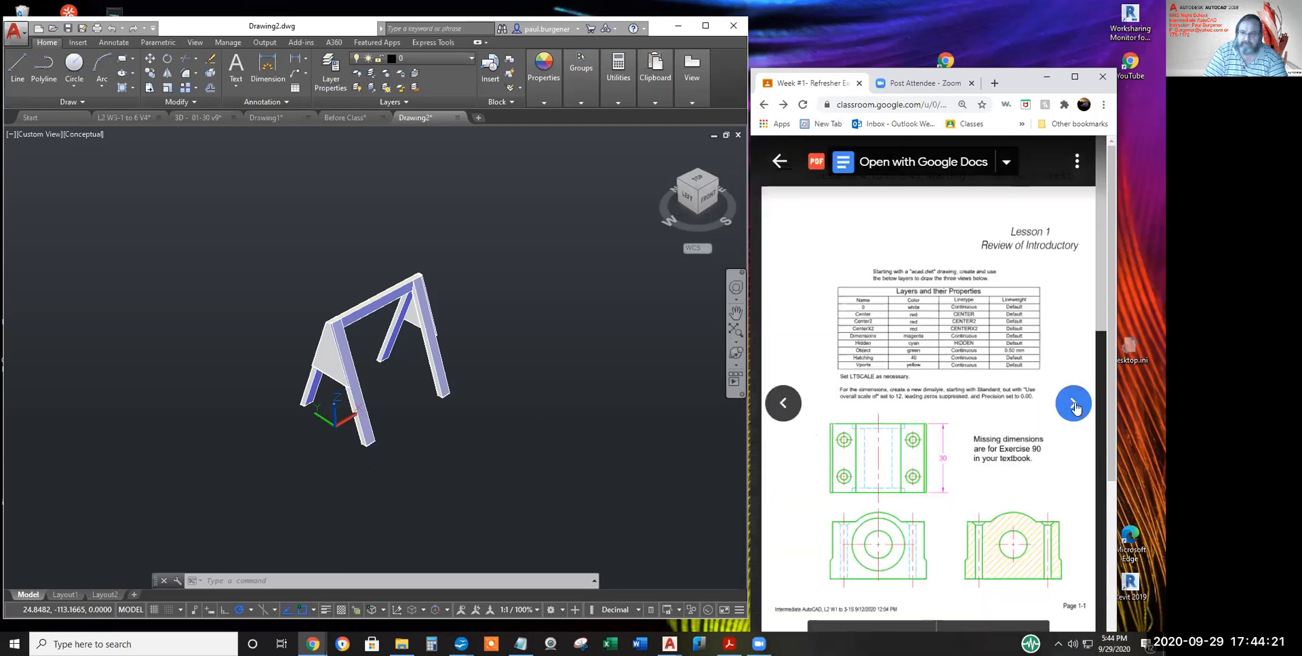
pyautogui.click(1073, 404)
pyautogui.click(1073, 405)
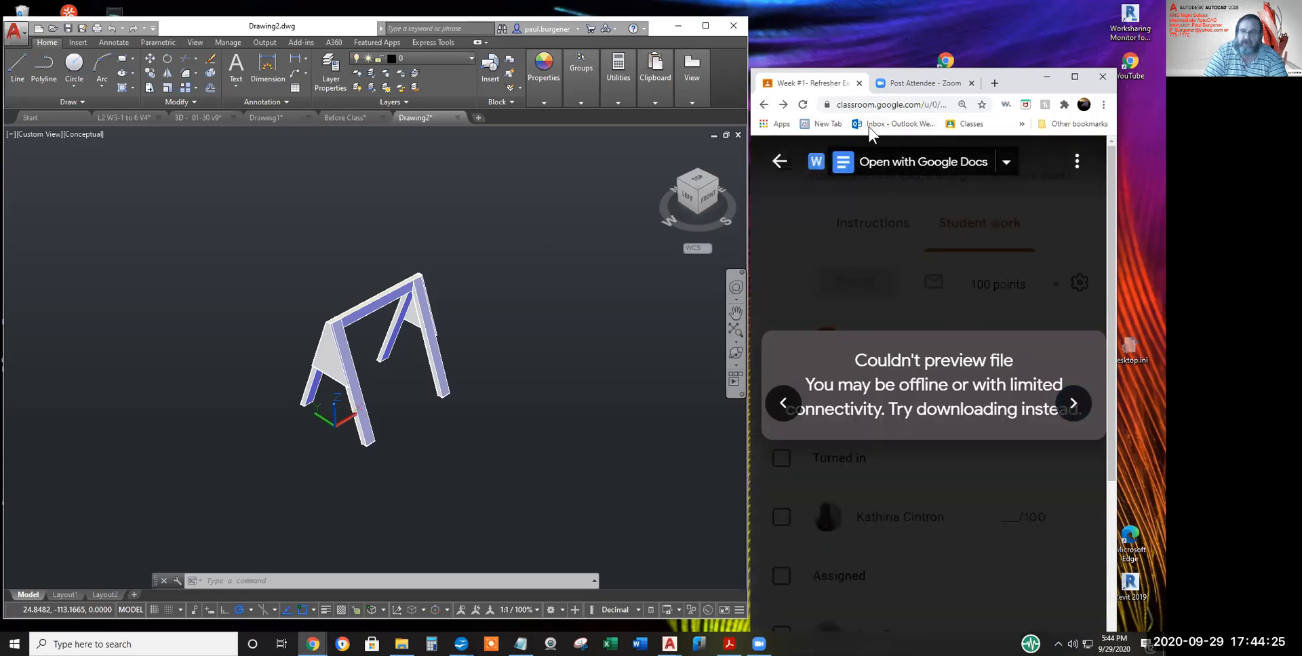
pyautogui.click(781, 163)
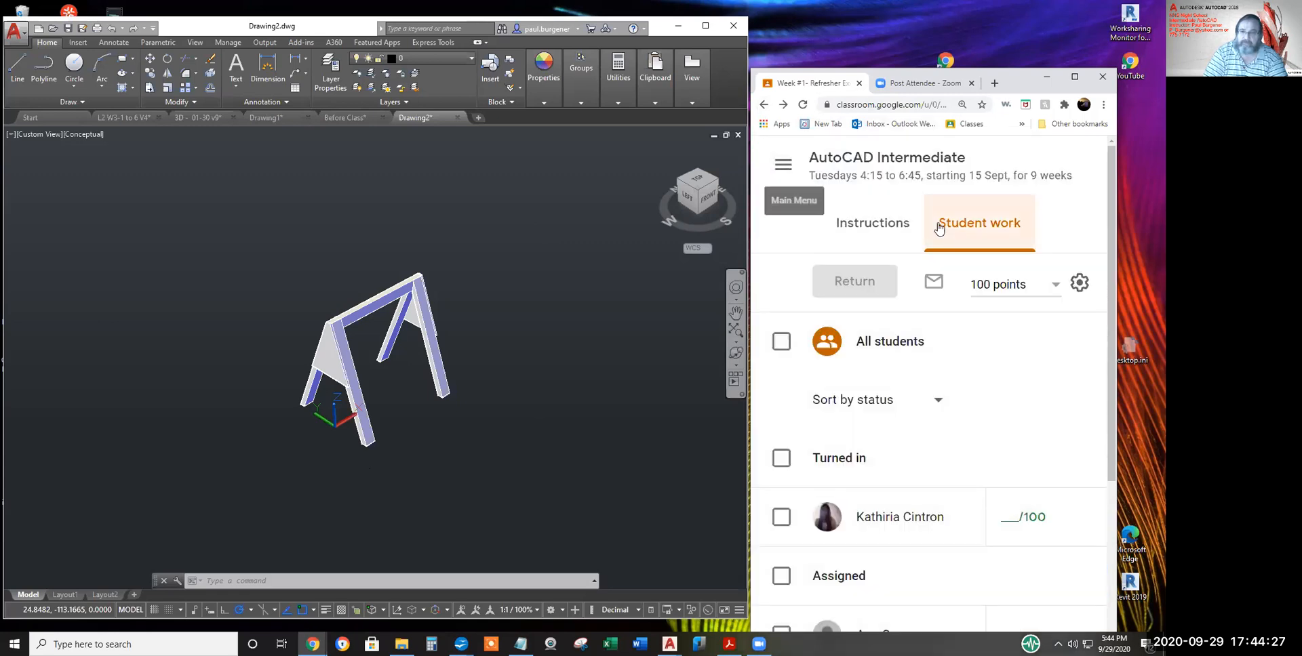
# - Go to the AutoCAD Intermediate classwork list and open the Week #3 - 3D Lumber, Sept 29 assignment details
pyautogui.click(853, 158)
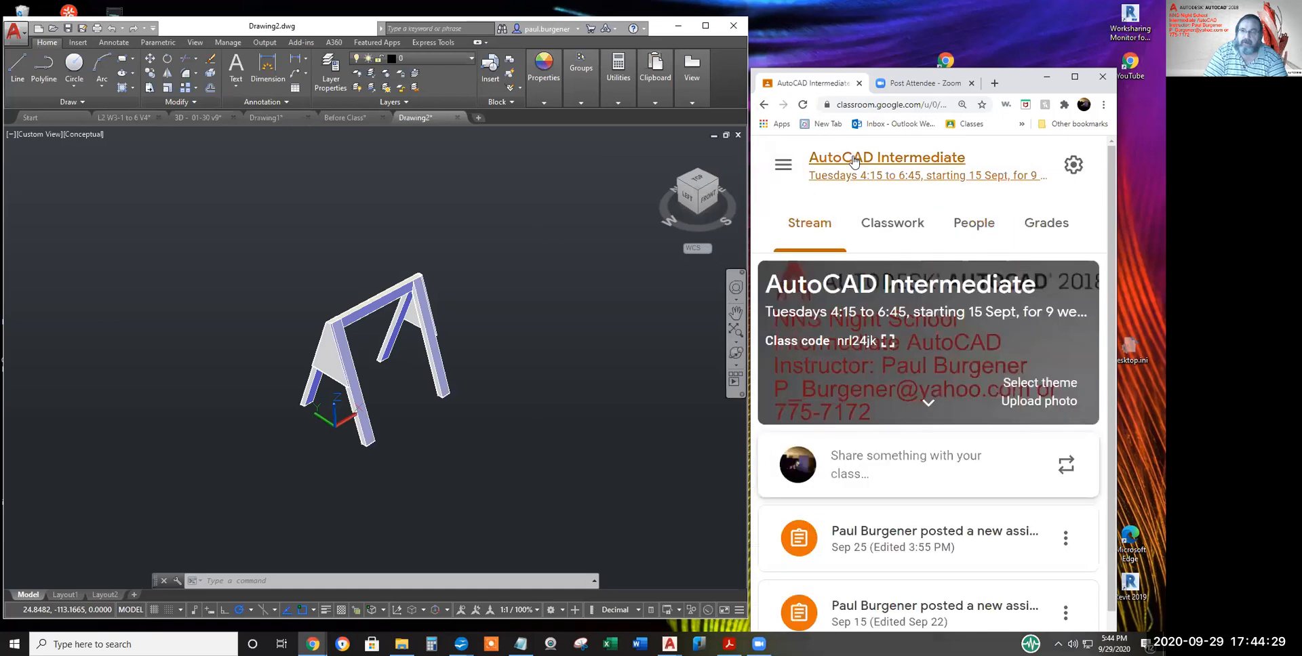
pyautogui.click(900, 232)
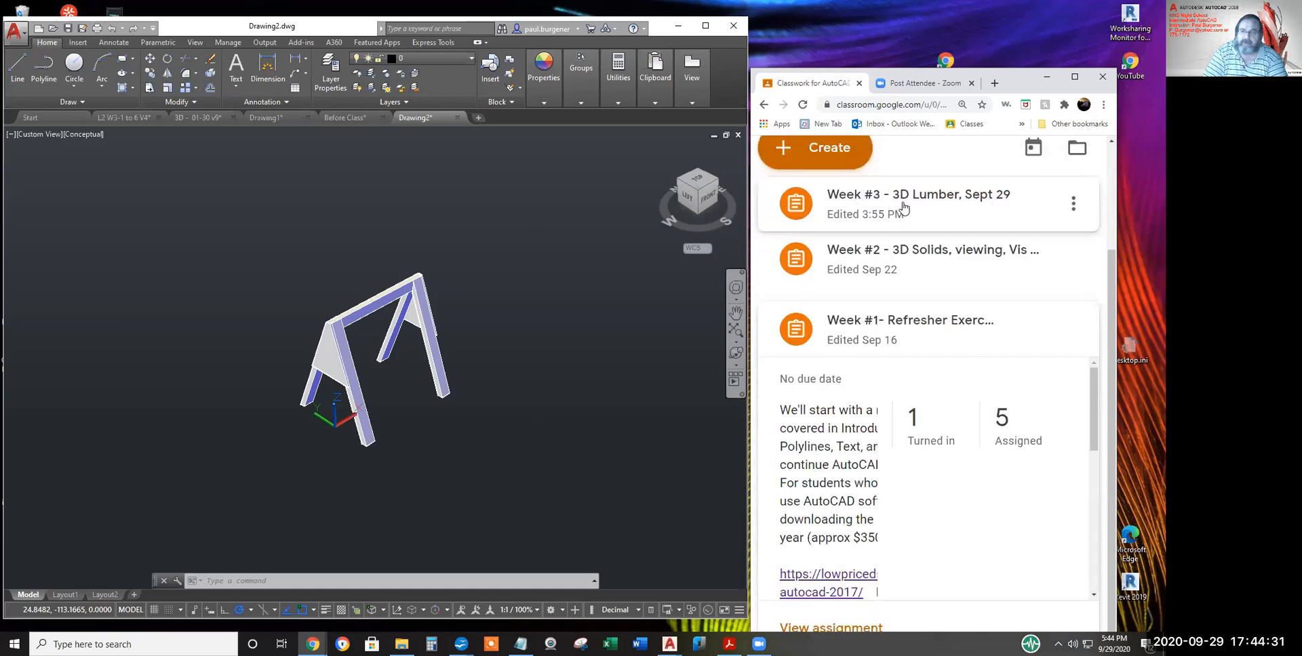
pyautogui.click(907, 203)
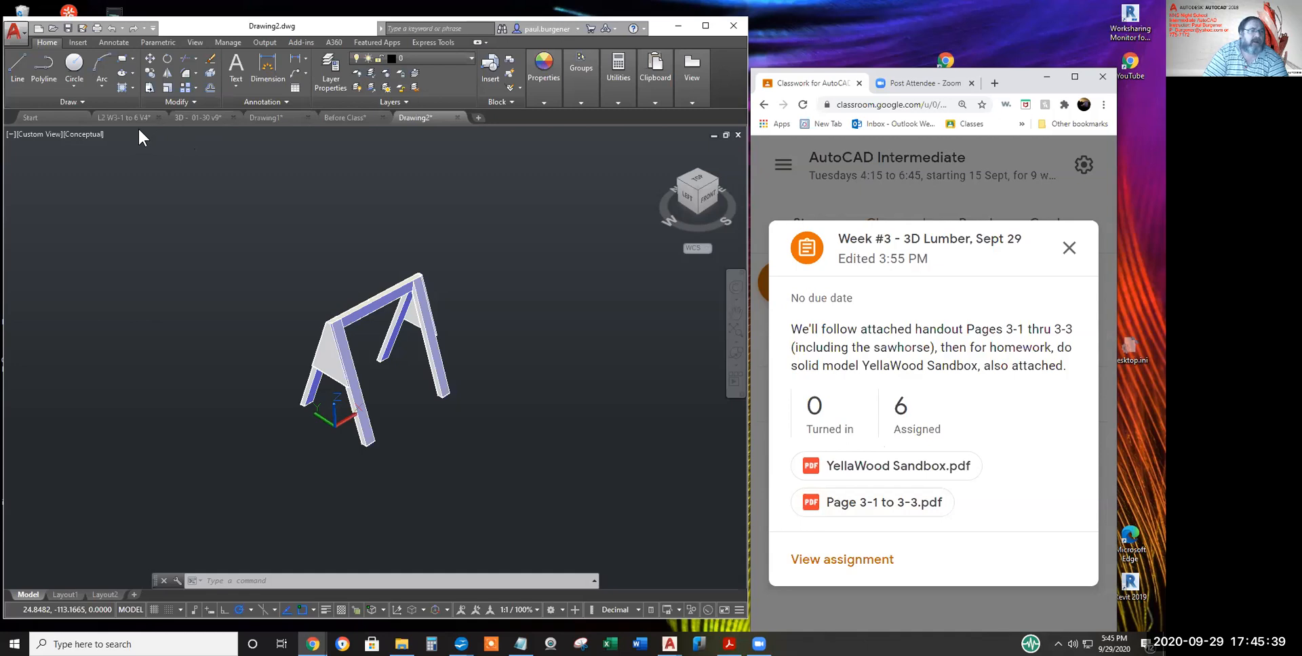
# - Switch to the L2 W3-1 to 6 V4 drawing in AutoCAD and examine the Lesson 3 topics and exercises on layout 3-1
pyautogui.moveTo(134, 120)
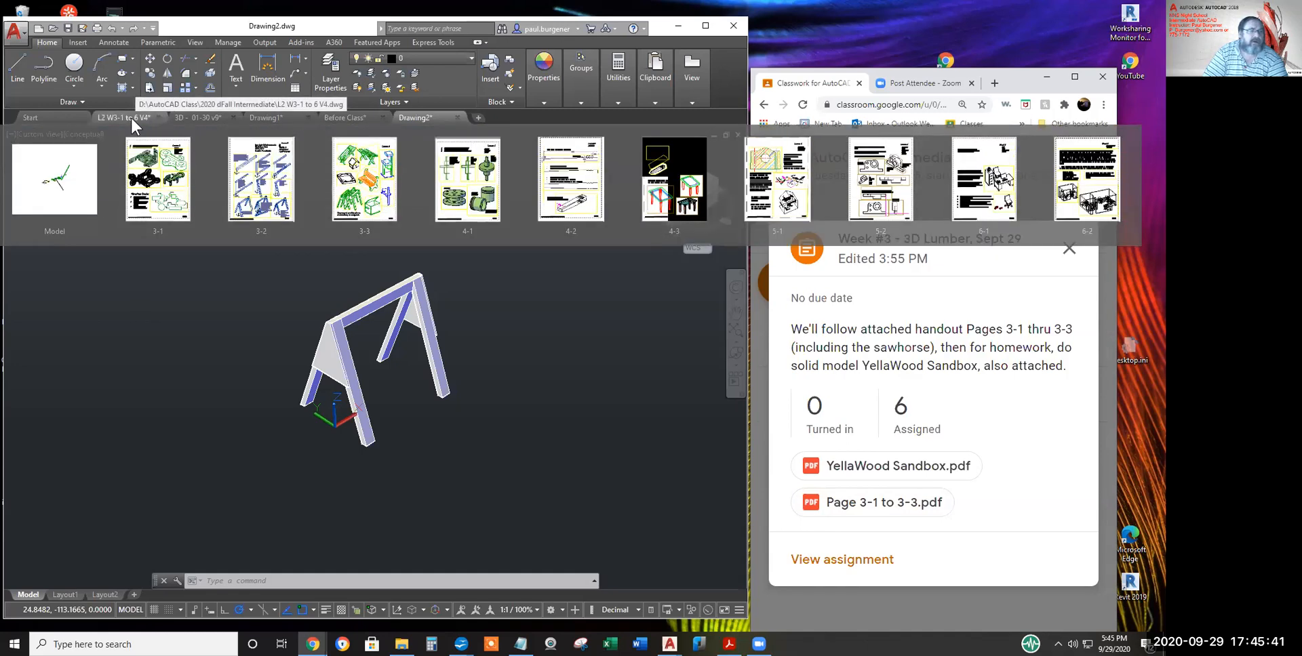
pyautogui.click(131, 118)
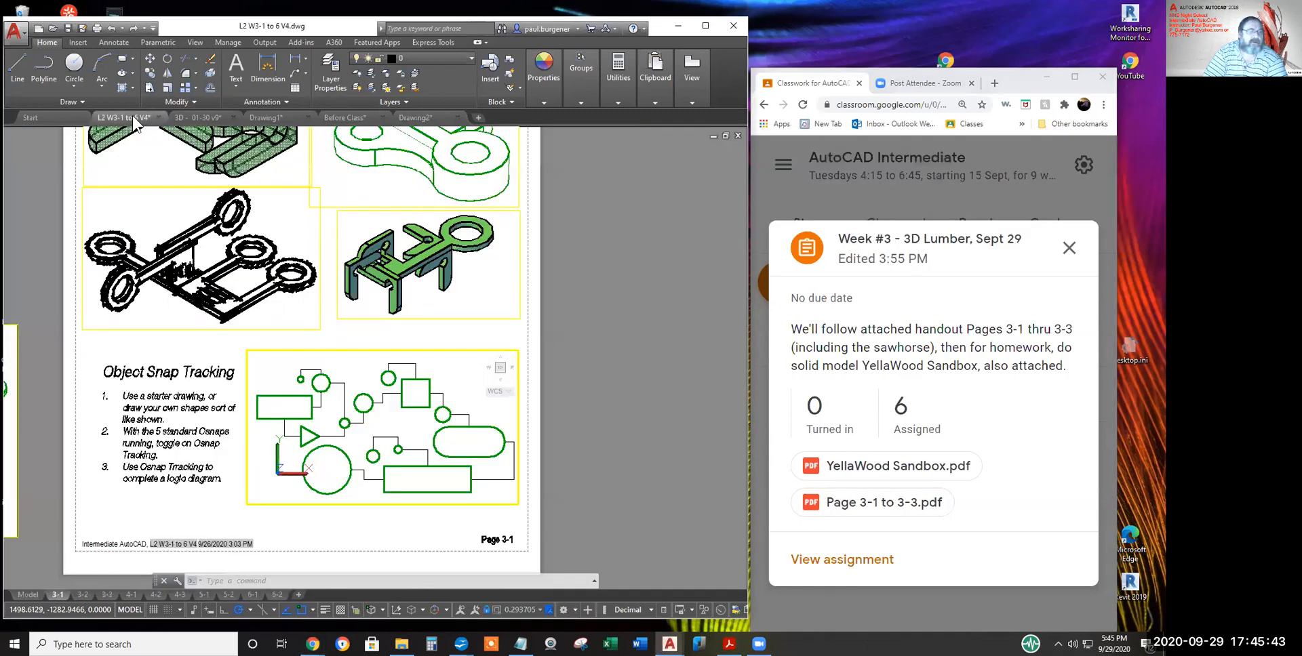
pyautogui.scroll(-3, 218, 375)
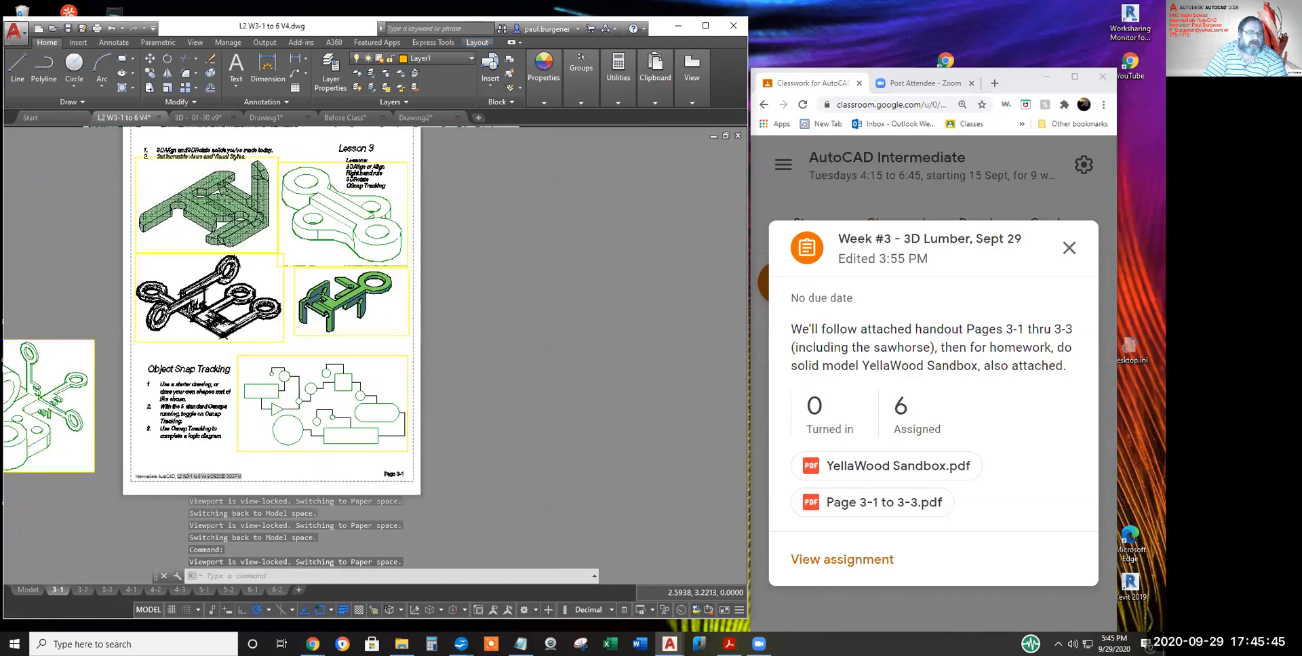
pyautogui.scroll(7, 300, 241)
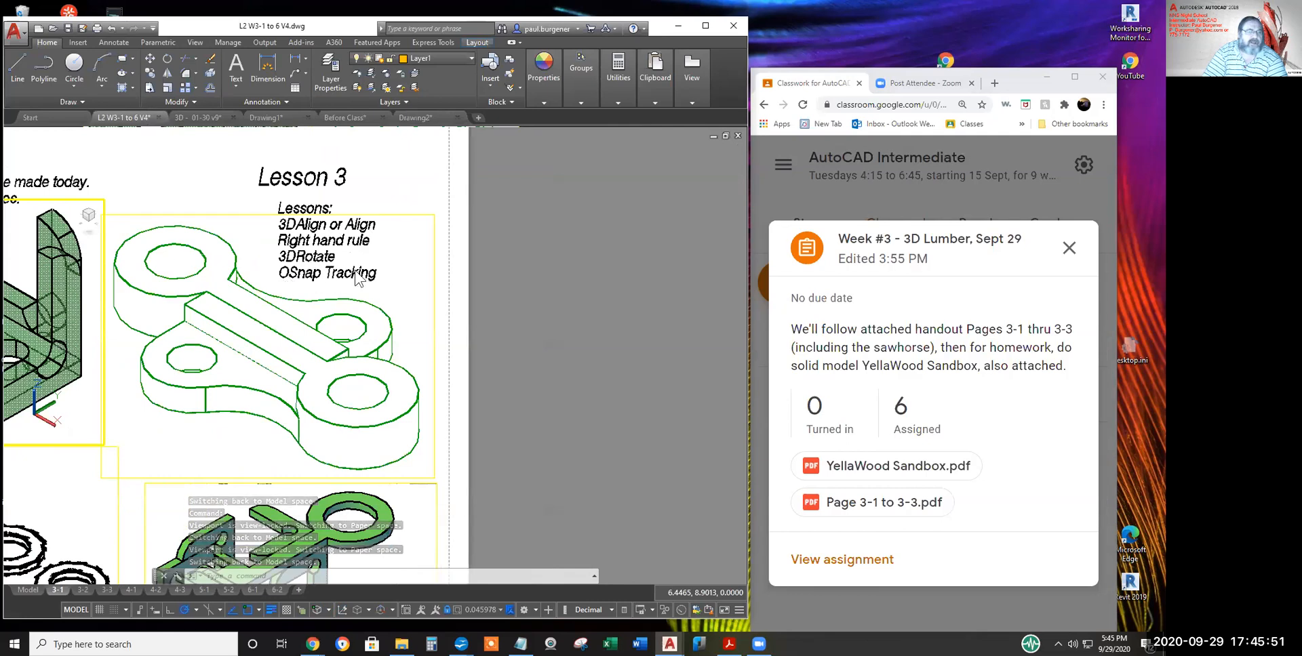
pyautogui.scroll(-3, 258, 278)
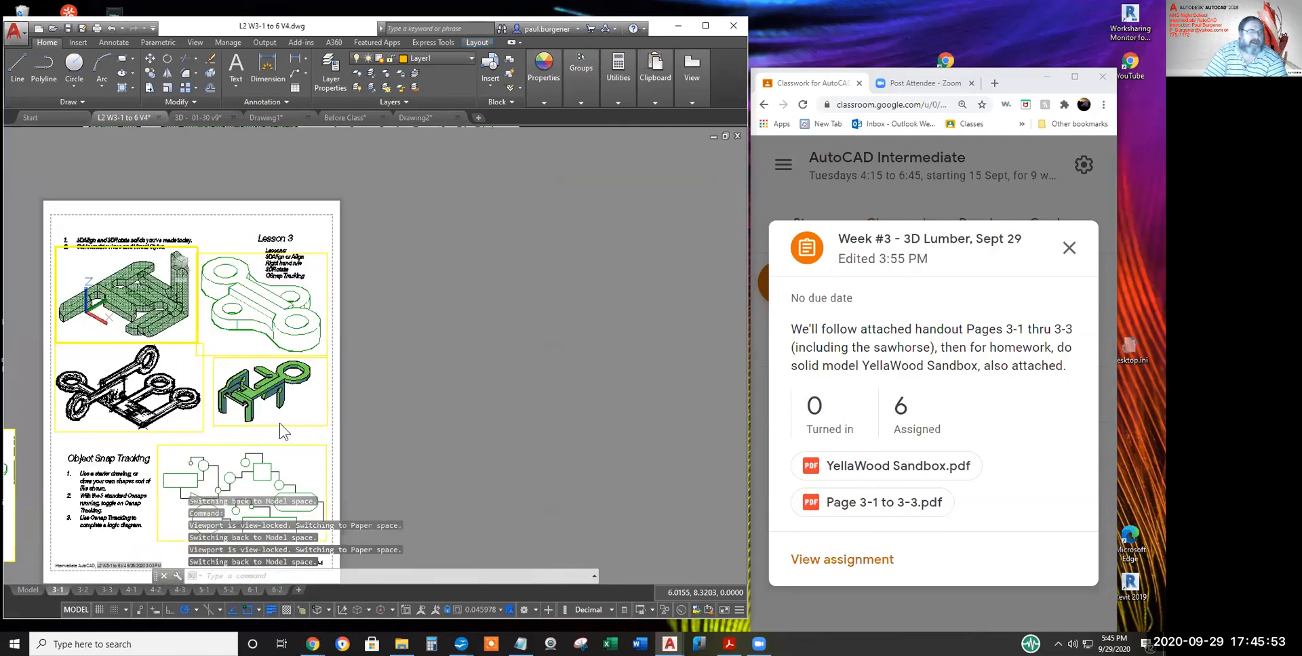
pyautogui.scroll(-2, 289, 423)
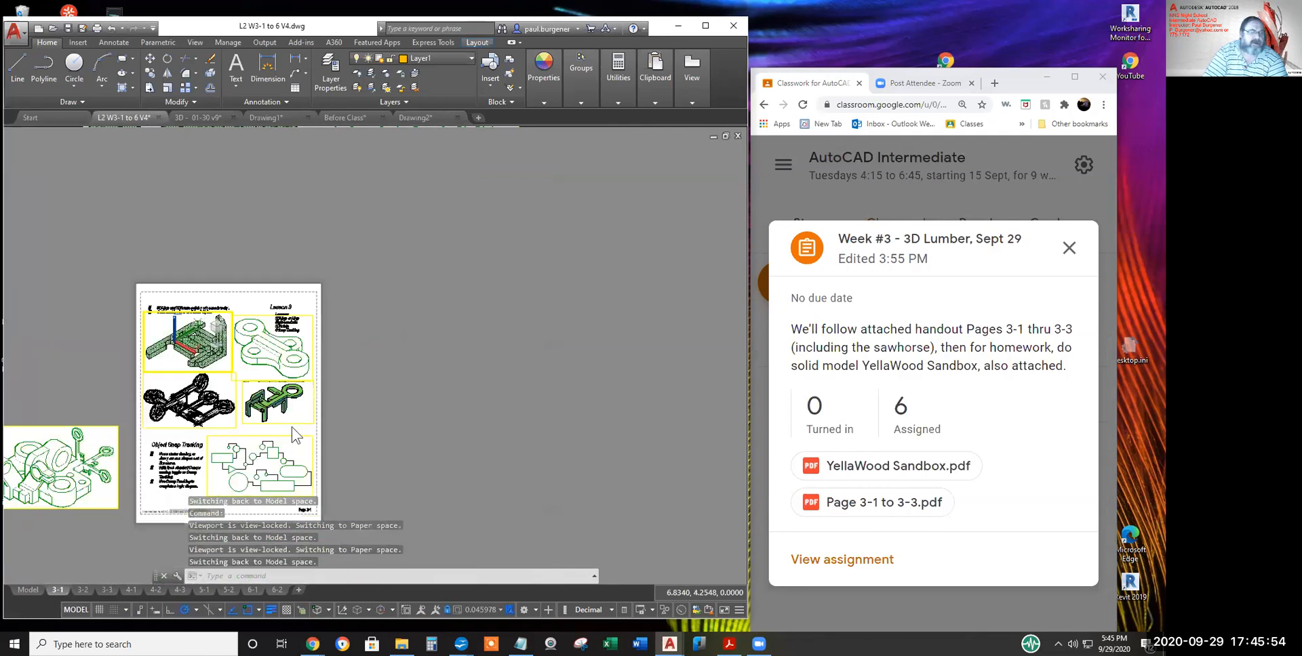
# - Show layout 3-2 and examine its list of new commands and the sawhorse building instructions
pyautogui.click(84, 590)
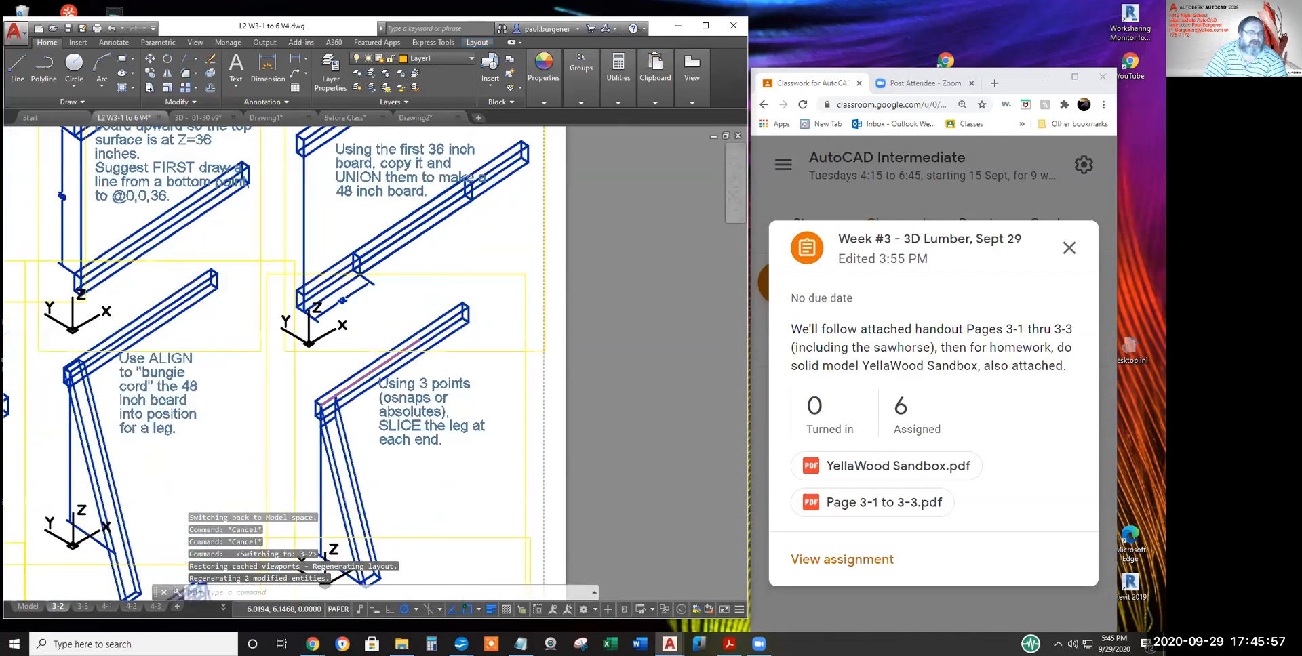
pyautogui.scroll(-3, 322, 272)
pyautogui.moveTo(322, 271); pyautogui.dragTo(345, 365, button='middle')
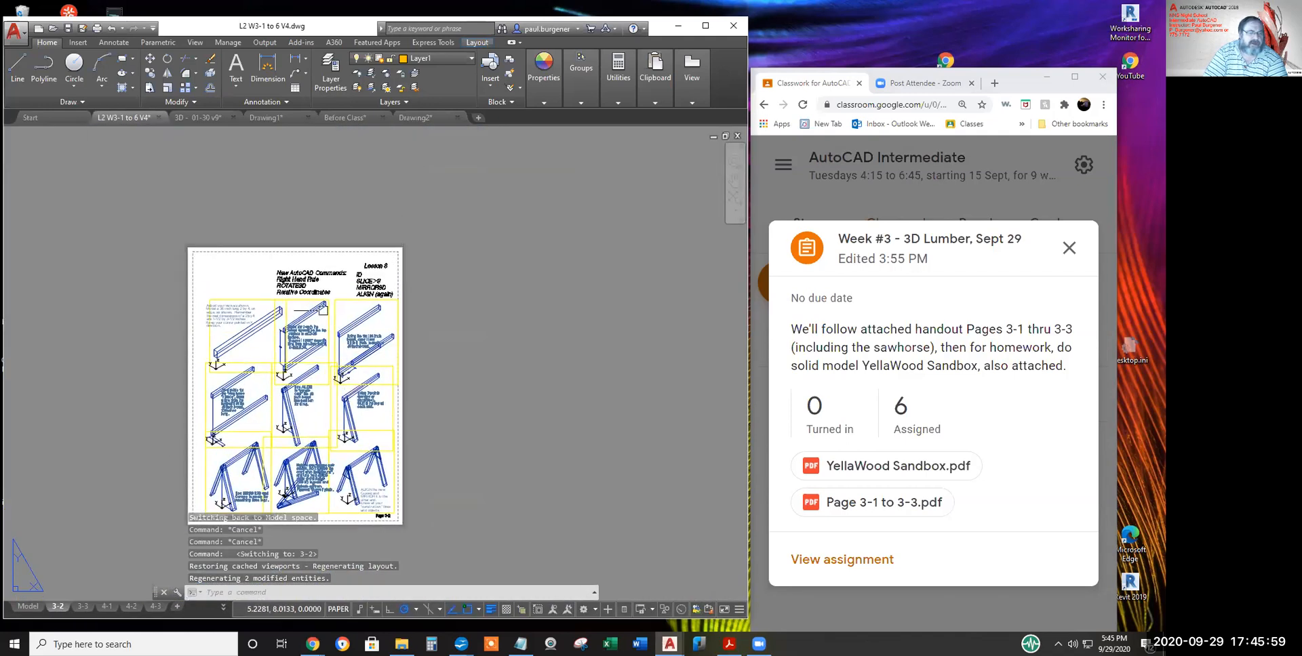
pyautogui.scroll(4, 316, 277)
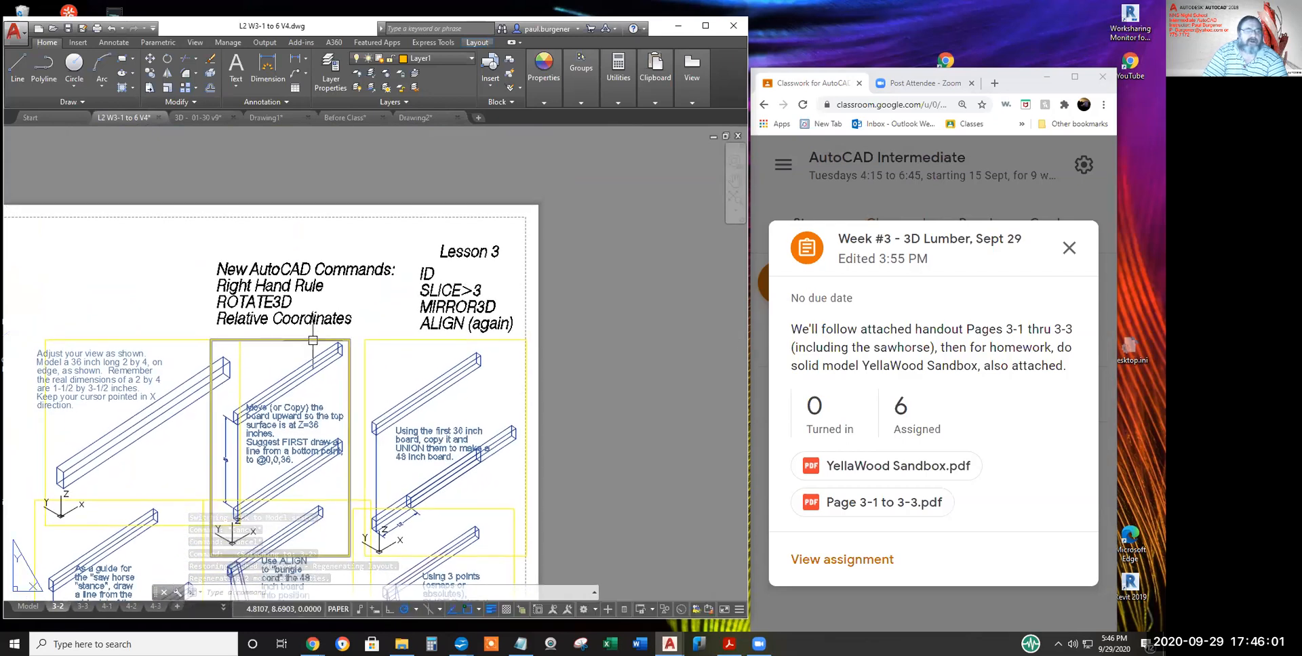
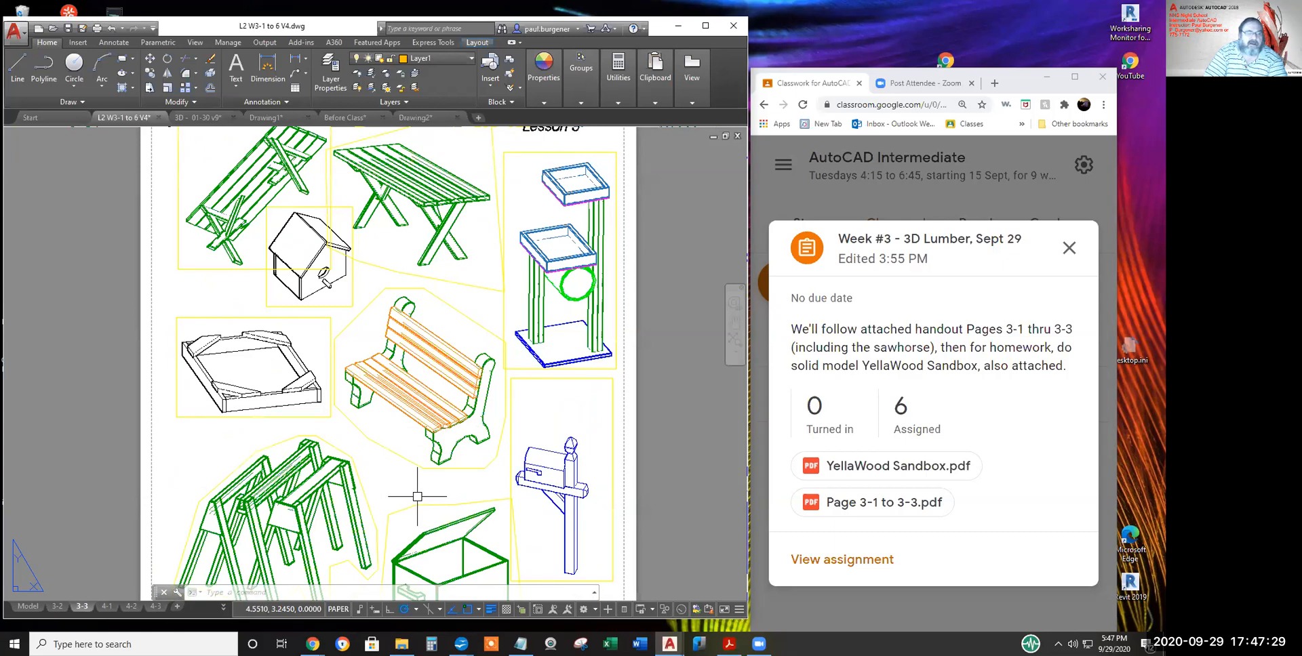
# - Examine the birdhouse on layout 3-3 up close and bring the whole page of wood models back into view
pyautogui.scroll(4, 321, 246)
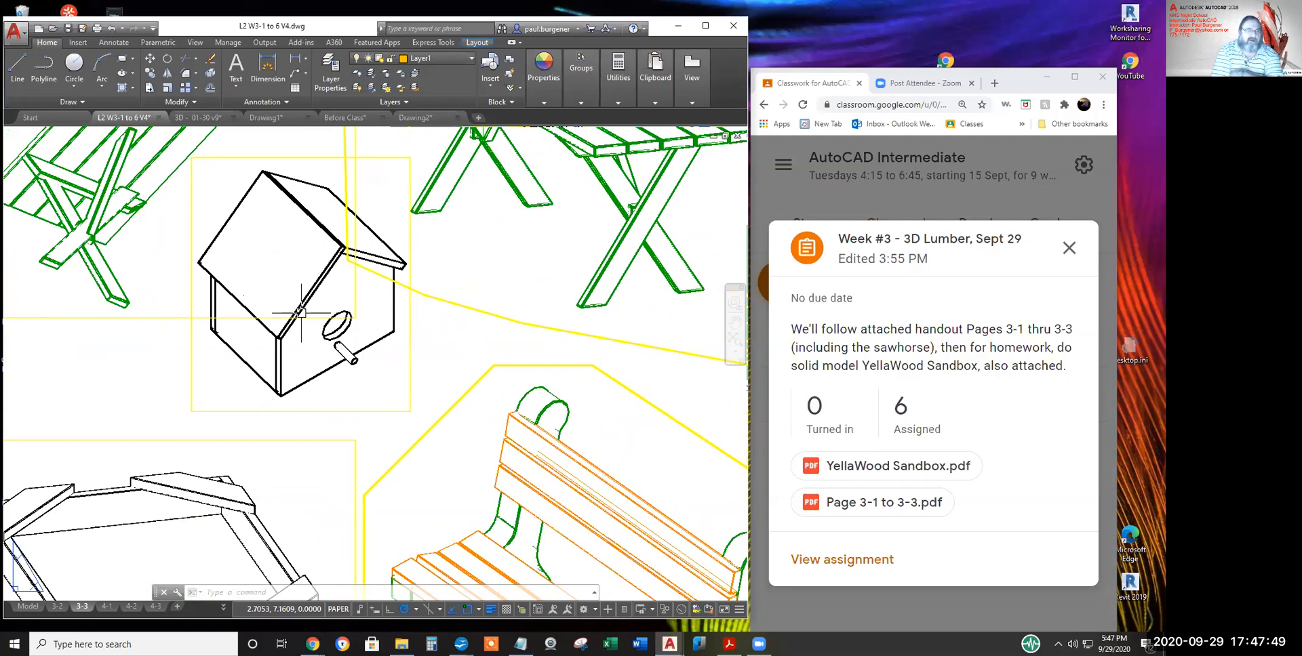
pyautogui.scroll(-2, 398, 319)
pyautogui.scroll(-2, 407, 332)
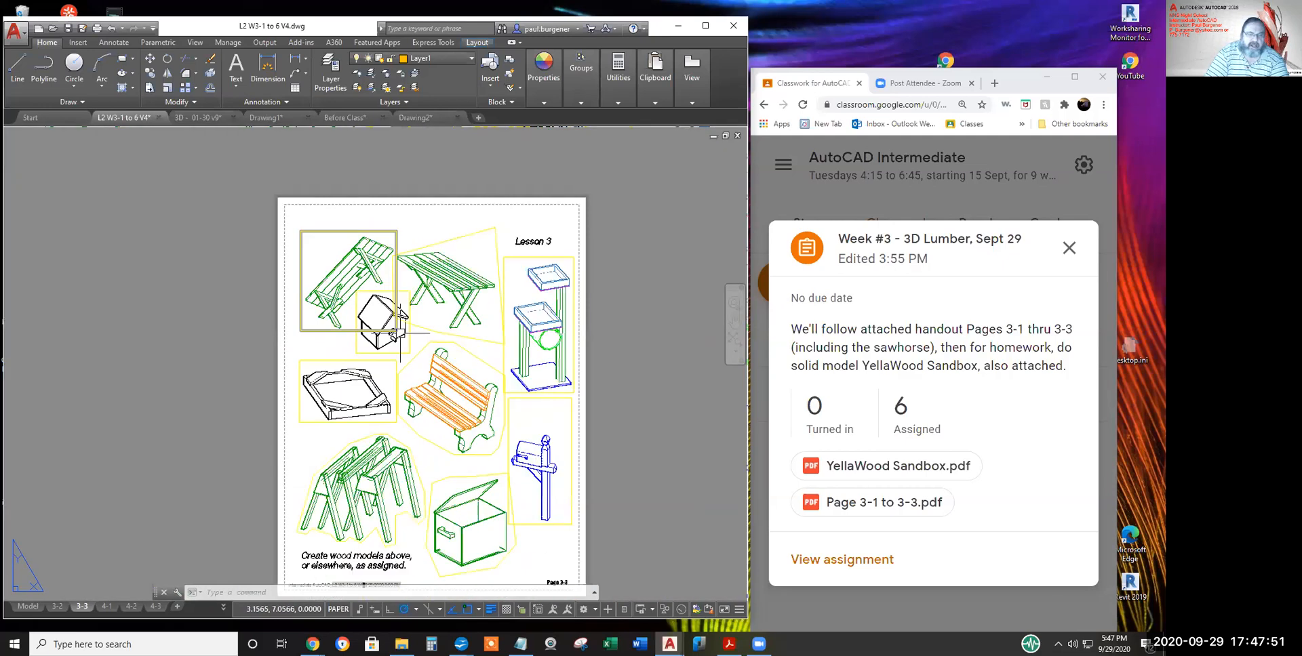
pyautogui.moveTo(479, 453); pyautogui.dragTo(368, 381, button='middle')
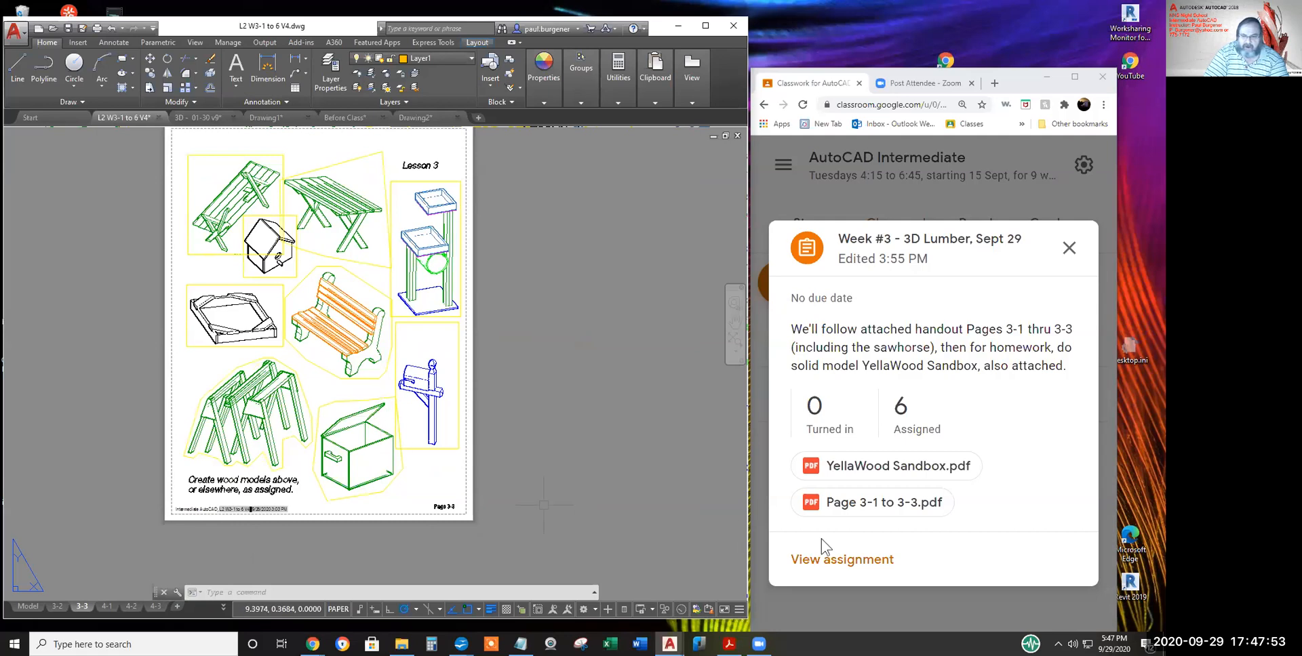
# - Open the attached YellaWood Sandbox.pdf and look through its overview, supplies, cut list and exploded assembly pages
pyautogui.click(869, 473)
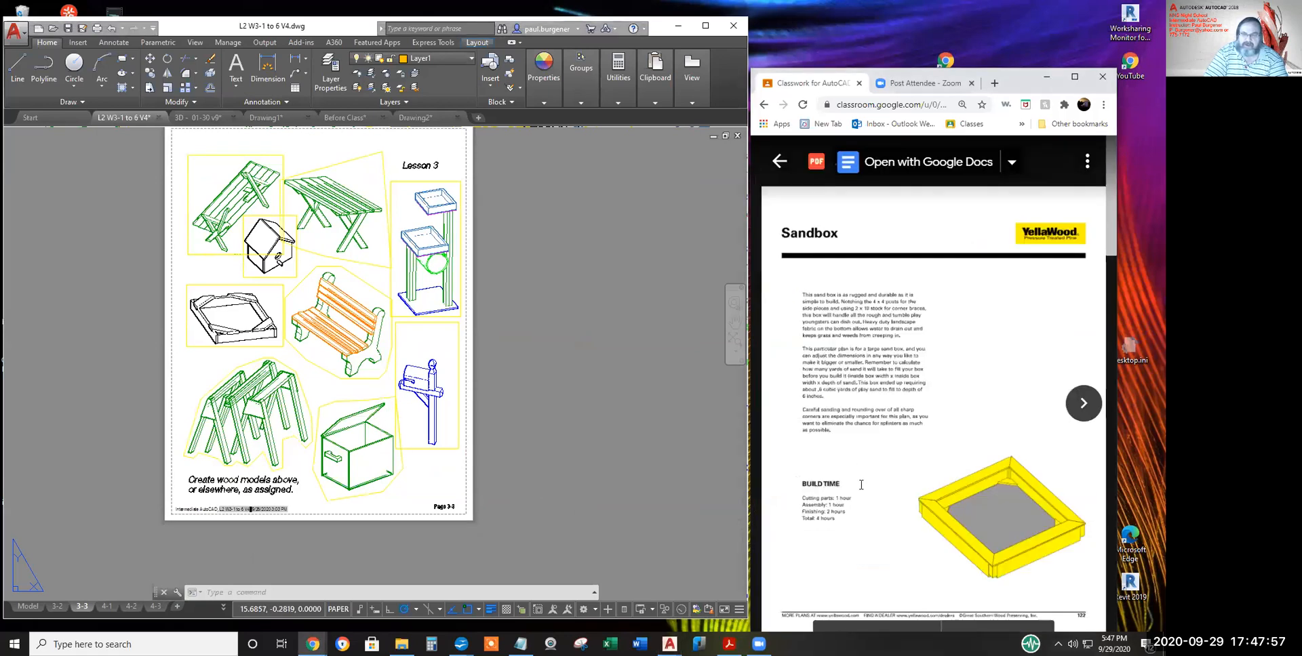
pyautogui.scroll(-2, 861, 485)
pyautogui.scroll(1, 873, 485)
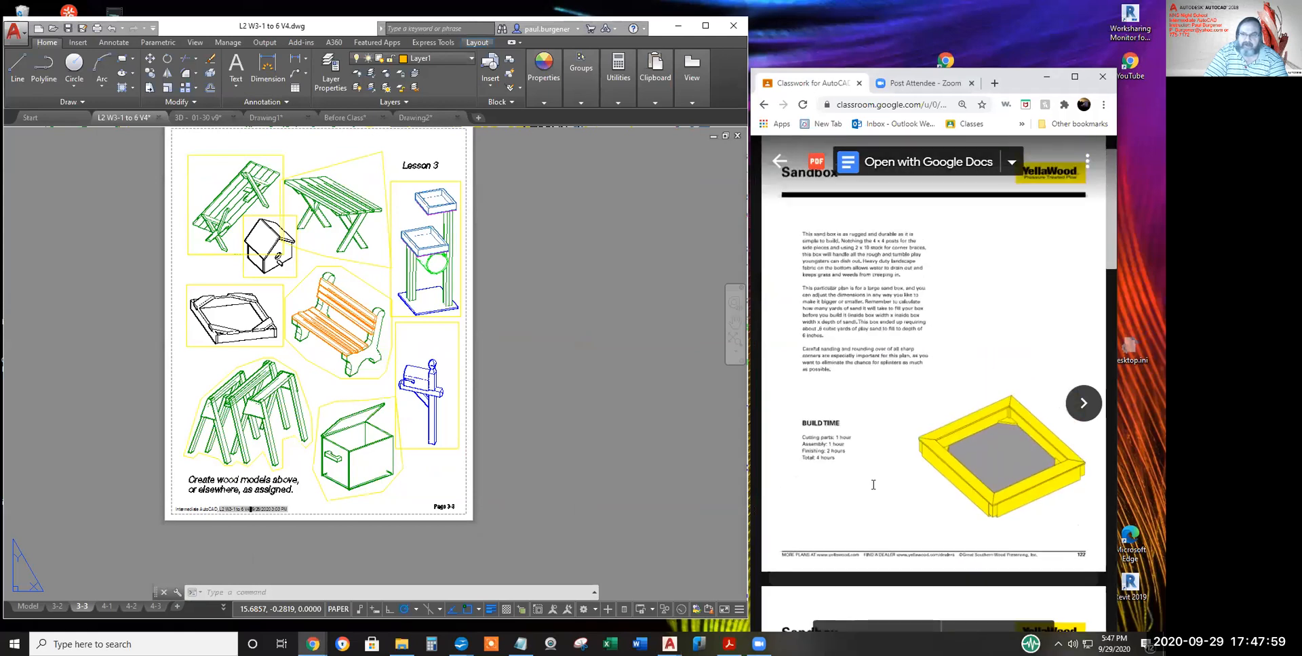
pyautogui.scroll(1, 873, 485)
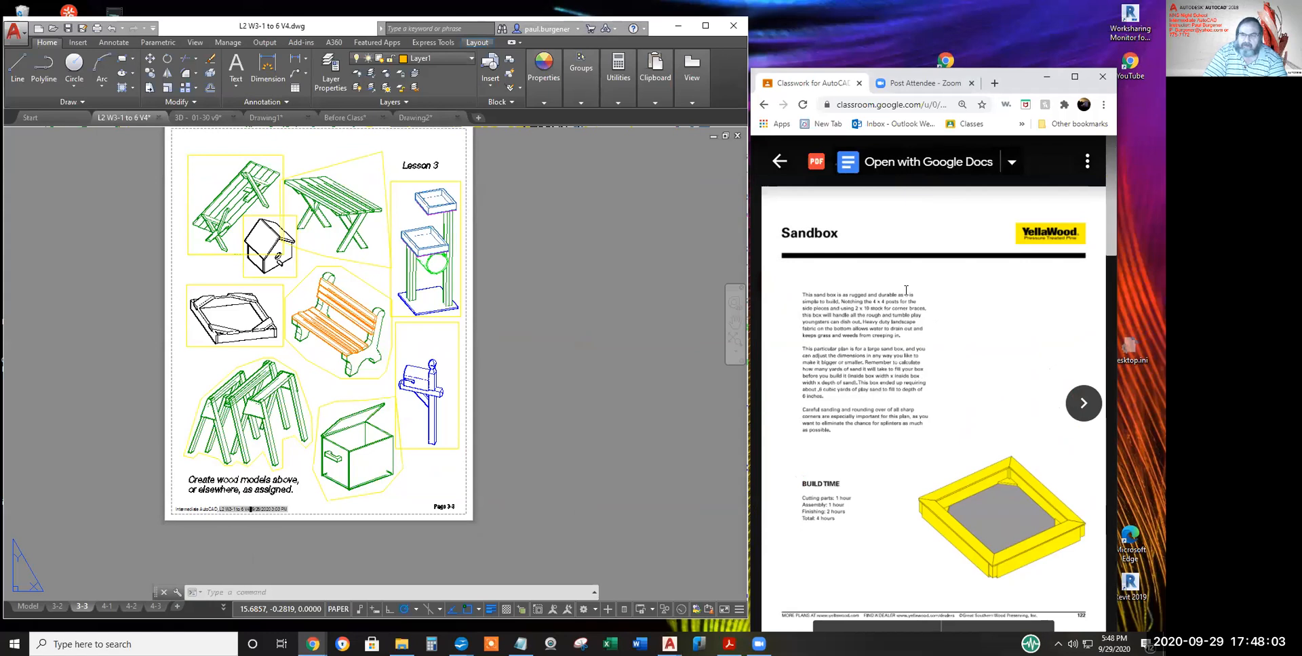
pyautogui.scroll(-5, 915, 314)
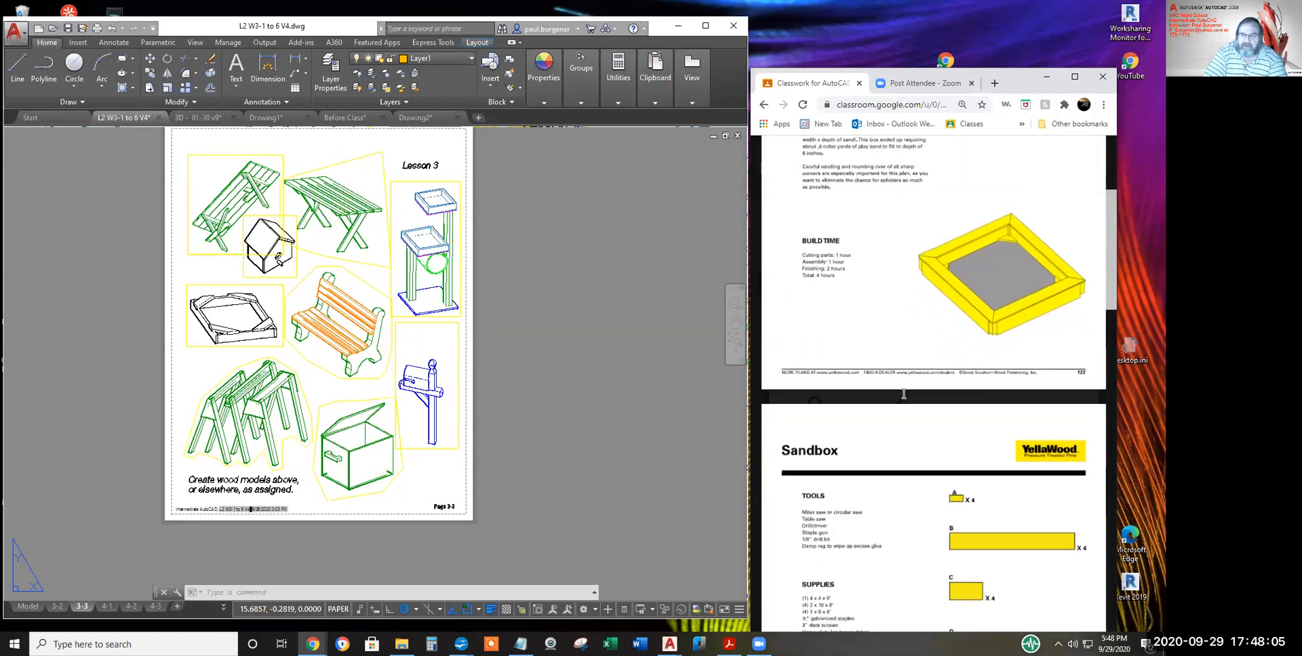
pyautogui.scroll(-5, 902, 401)
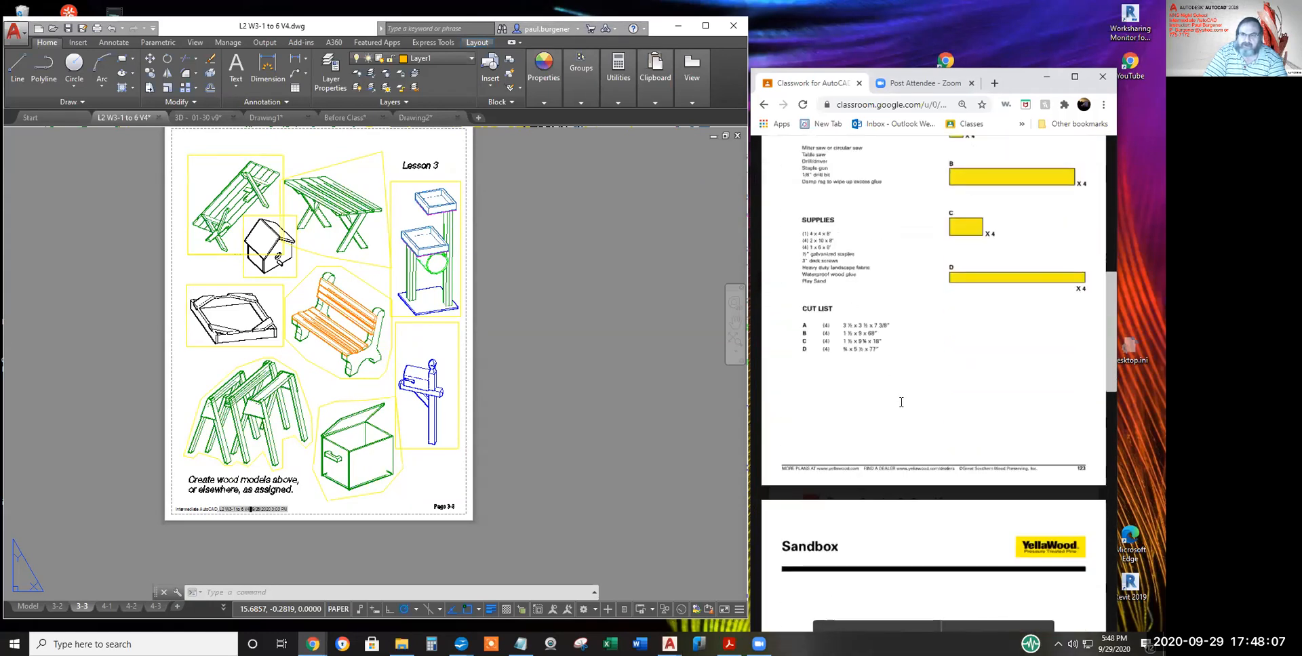
pyautogui.scroll(-6, 900, 402)
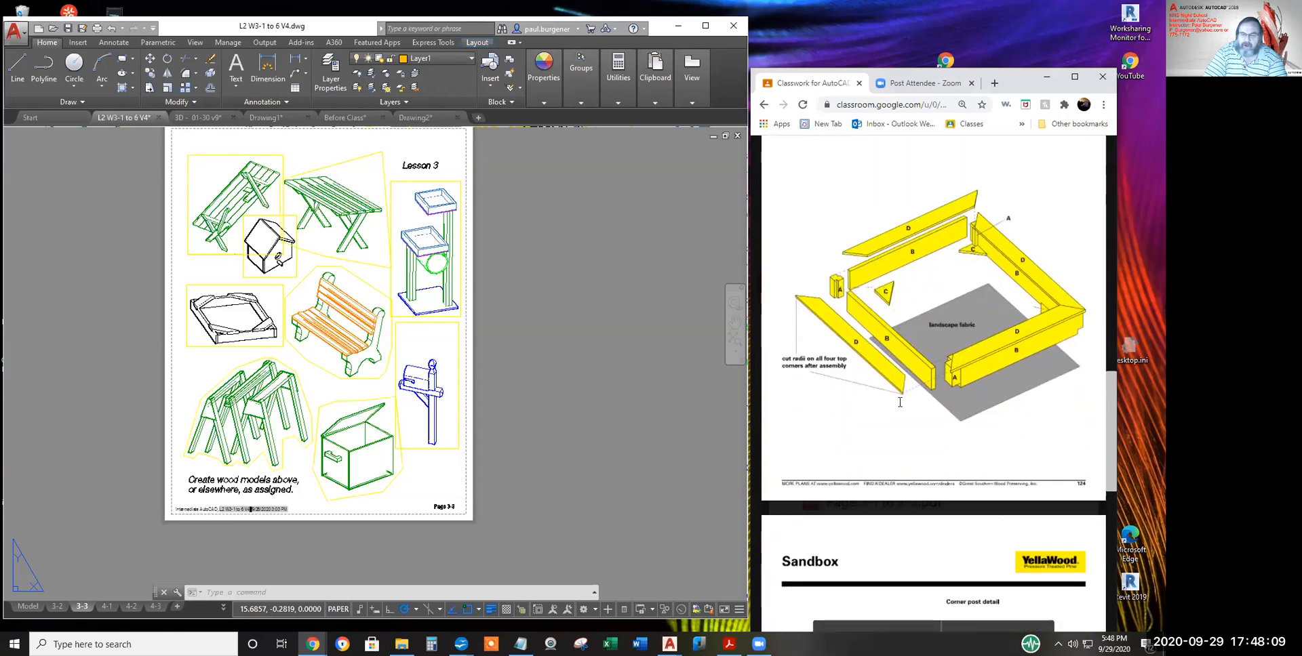
# - Review the sandbox tools, supplies and numbered building steps, and return to the exploded assembly drawing
pyautogui.scroll(15, 895, 393)
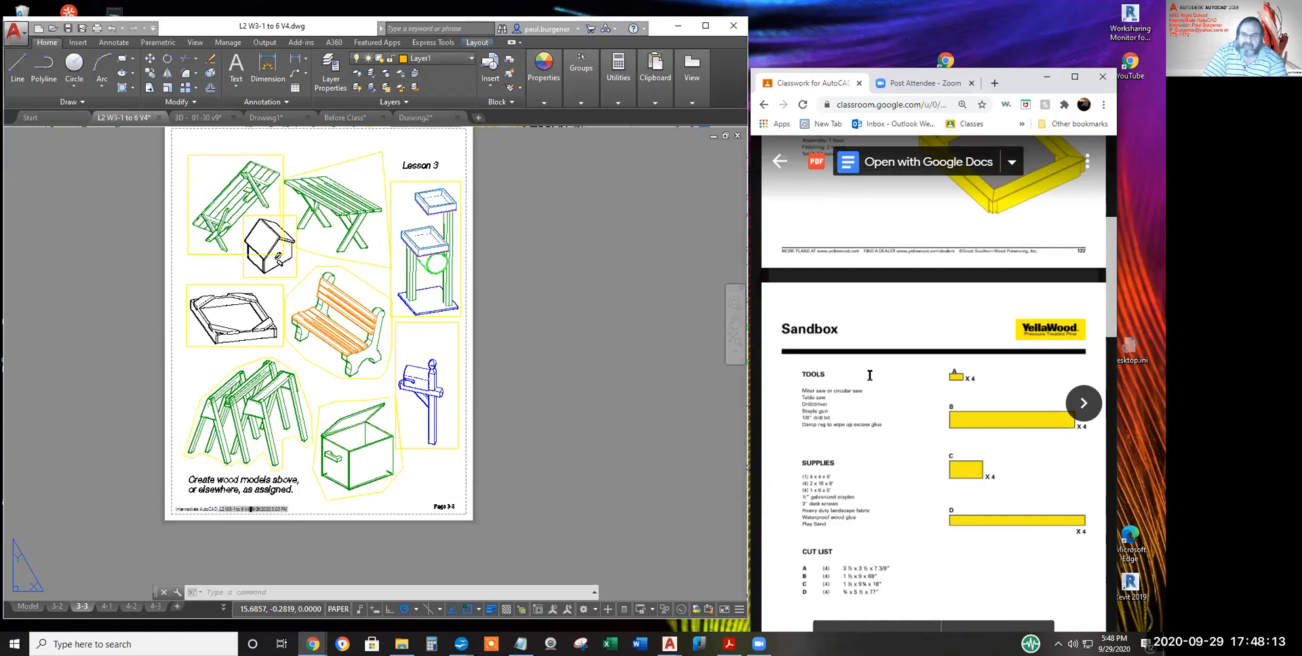
pyautogui.scroll(-10, 906, 431)
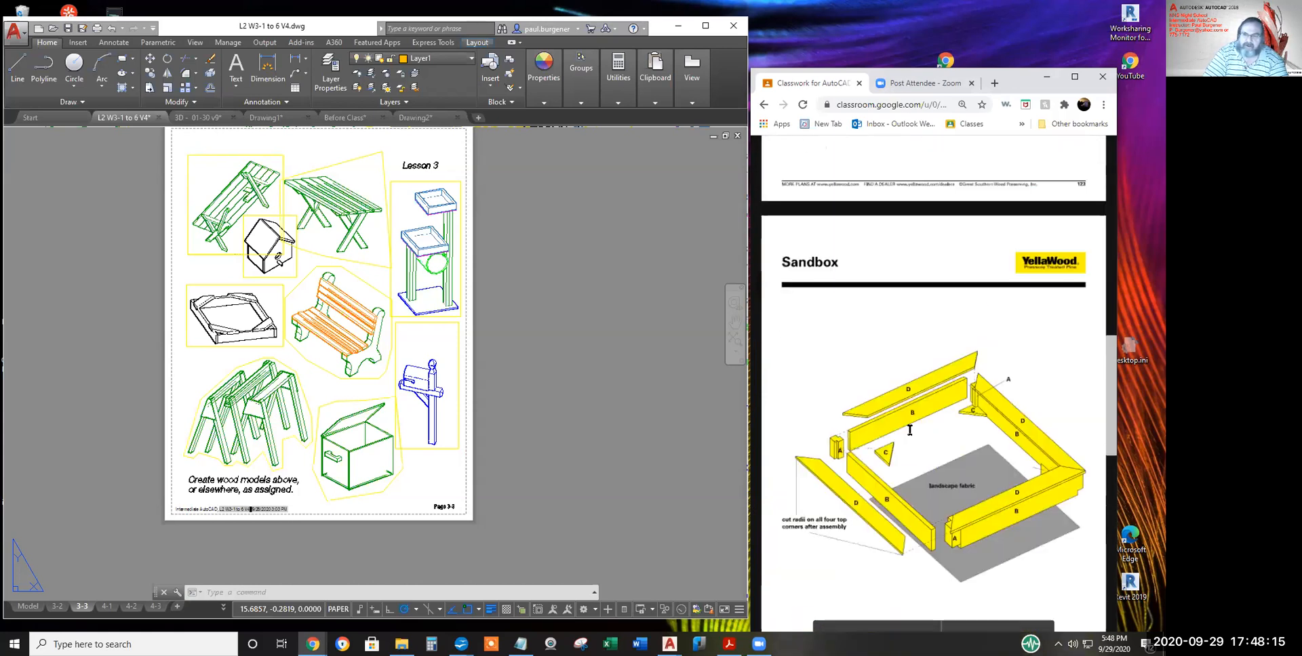
pyautogui.scroll(-6, 912, 432)
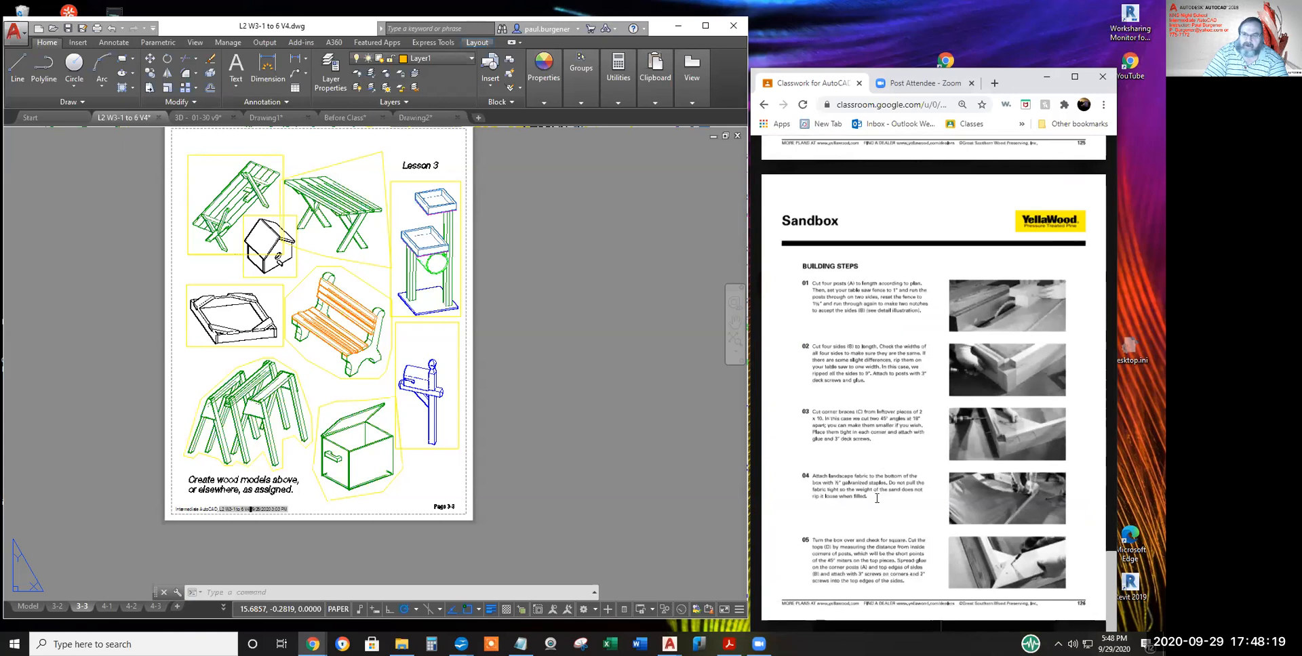
pyautogui.scroll(1, 896, 444)
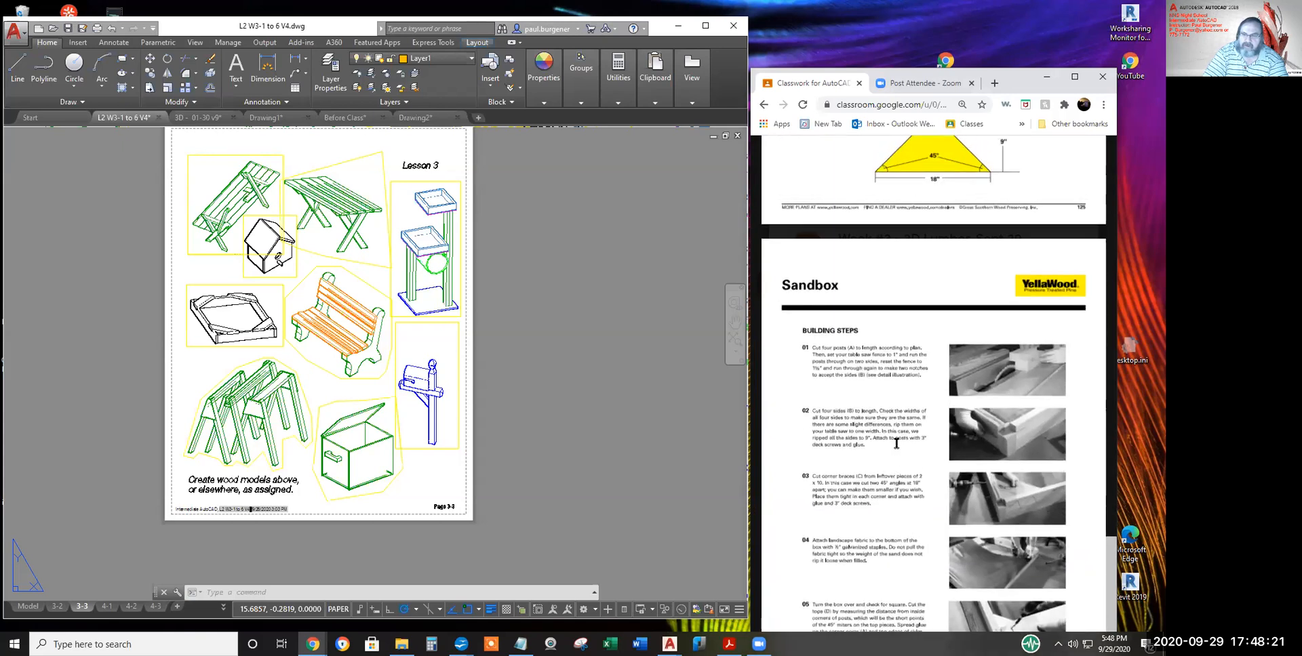
pyautogui.scroll(10, 897, 444)
pyautogui.scroll(3, 902, 444)
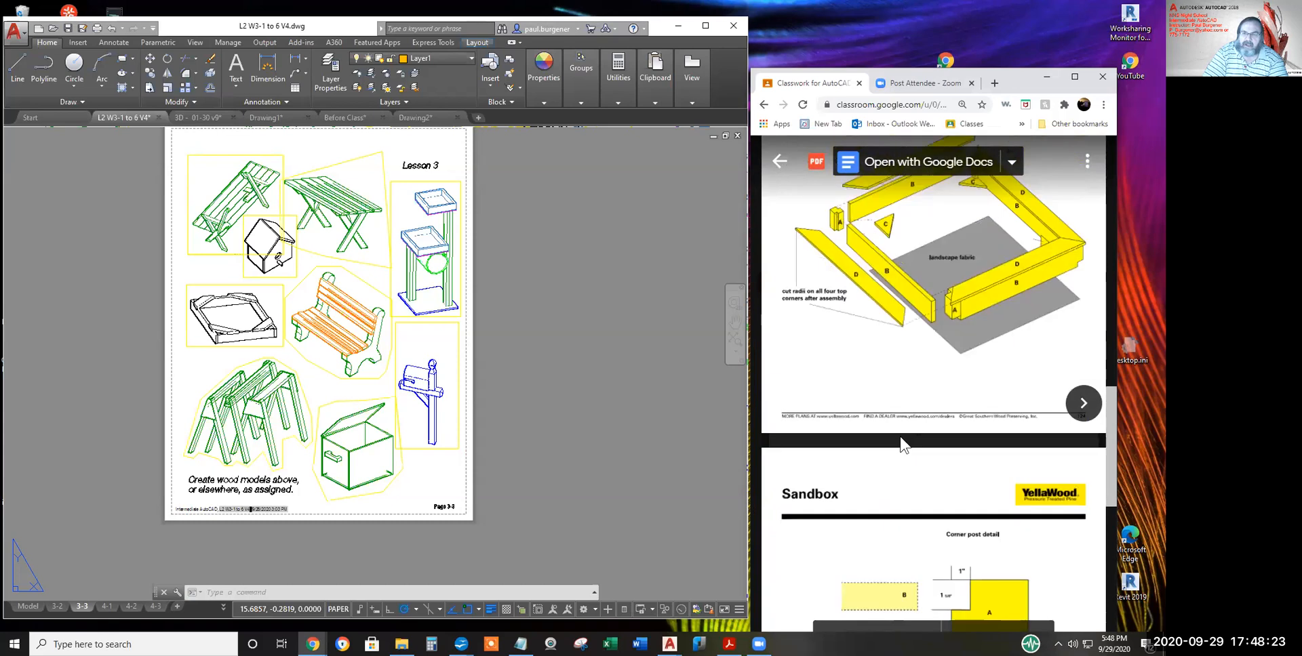
pyautogui.scroll(3, 901, 444)
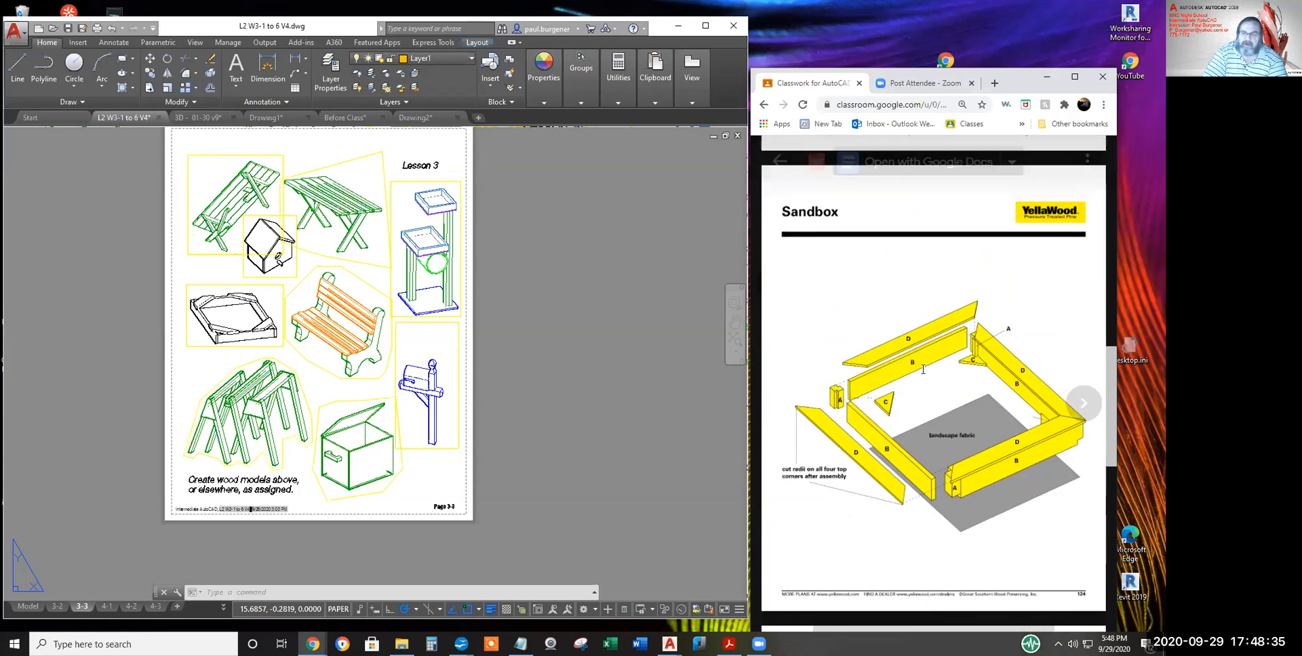
# - Compare the sandbox cut list with the exploded assembly and the corner post detail to see how parts A to D fit
pyautogui.scroll(-1, 913, 370)
pyautogui.scroll(-4, 914, 370)
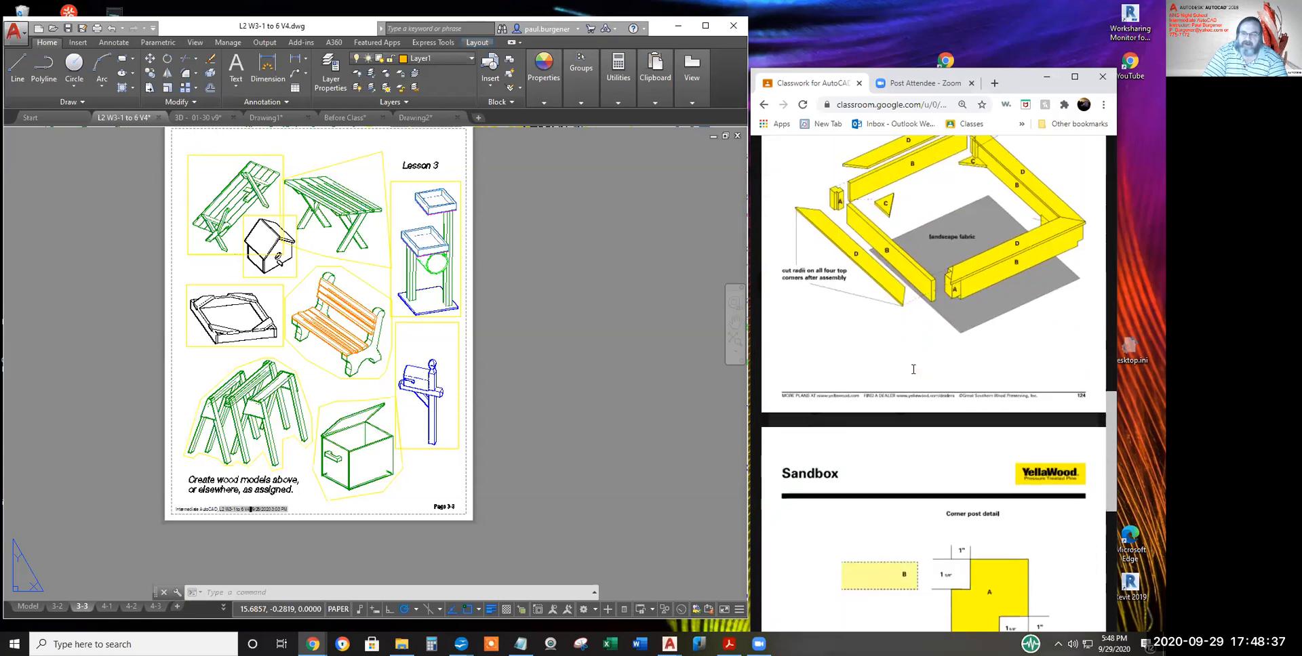
pyautogui.scroll(4, 925, 377)
pyautogui.scroll(9, 925, 377)
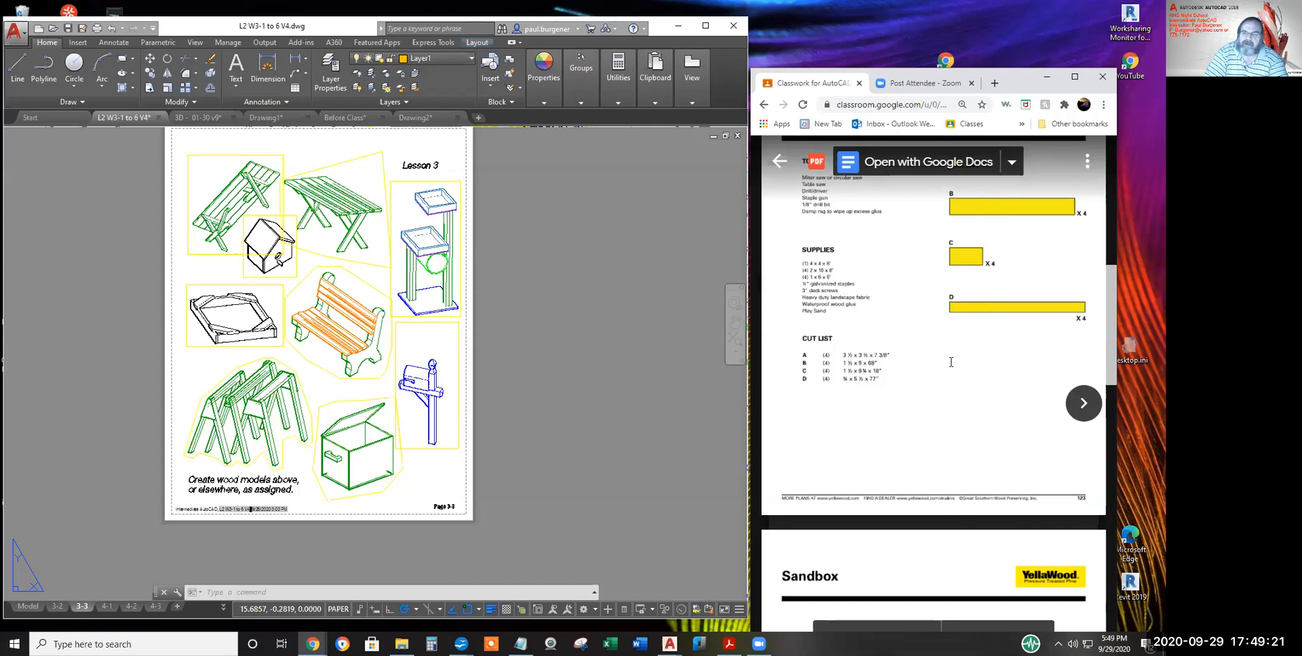
pyautogui.scroll(-5, 889, 389)
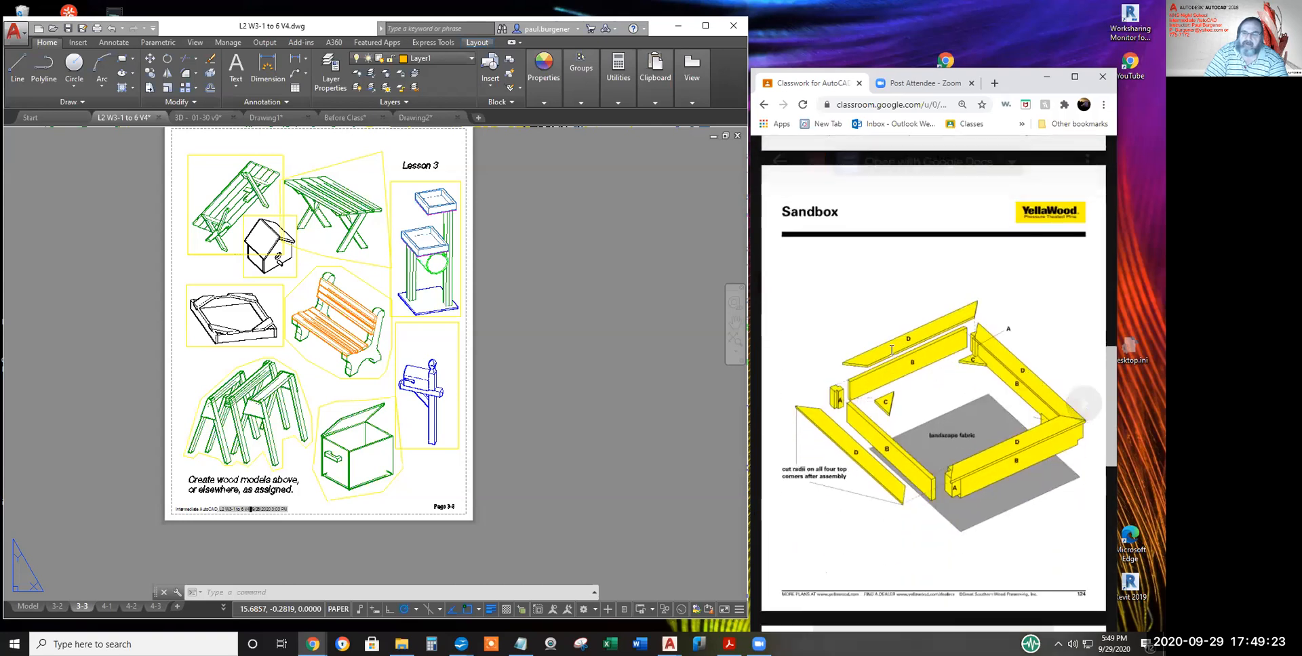
pyautogui.scroll(-3, 891, 400)
pyautogui.scroll(-6, 894, 419)
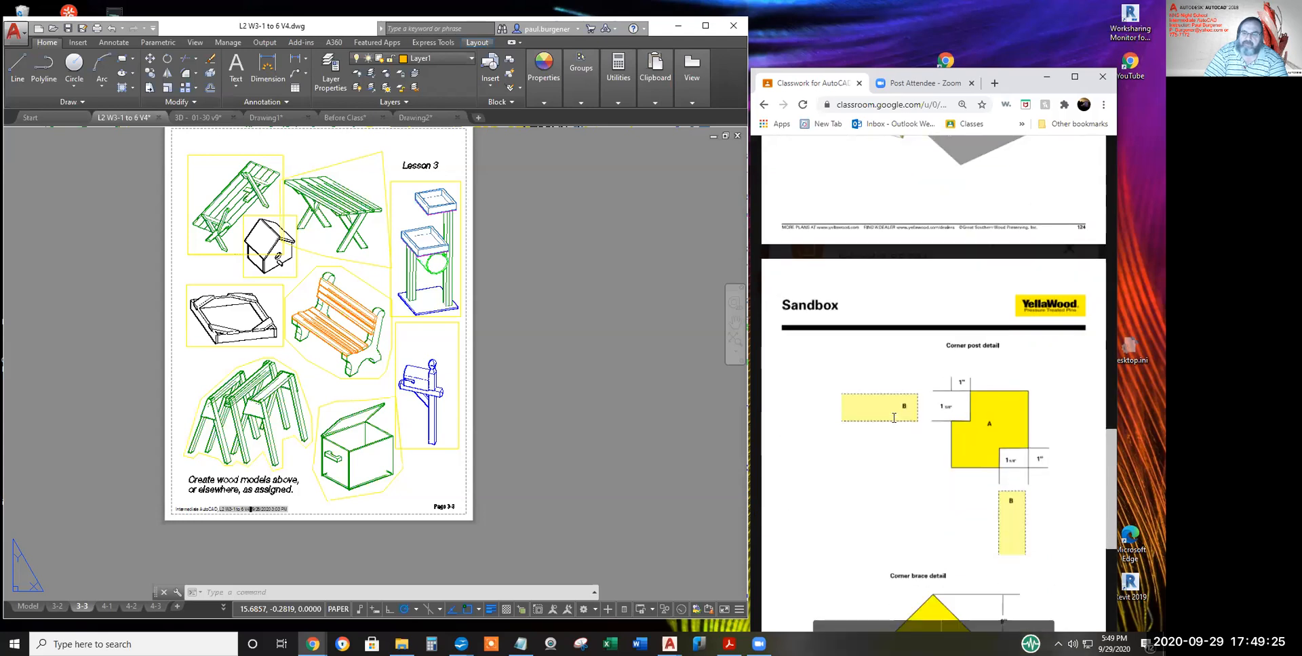
pyautogui.scroll(-3, 893, 418)
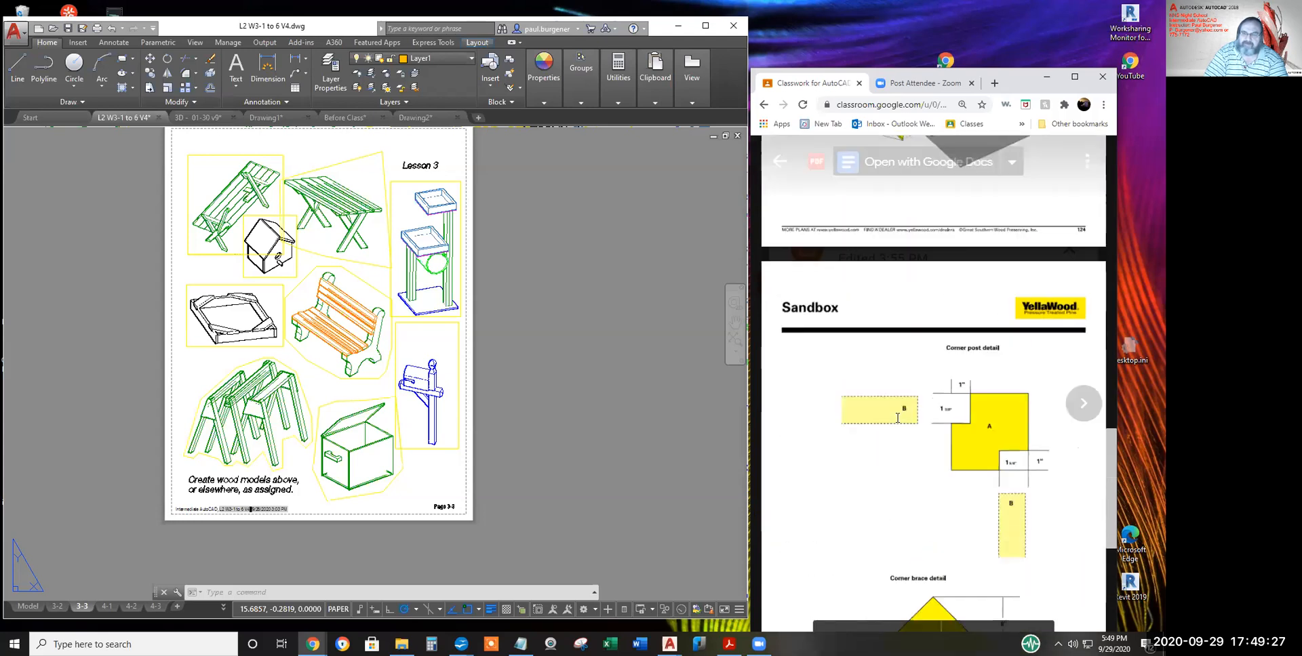
pyautogui.scroll(4, 897, 416)
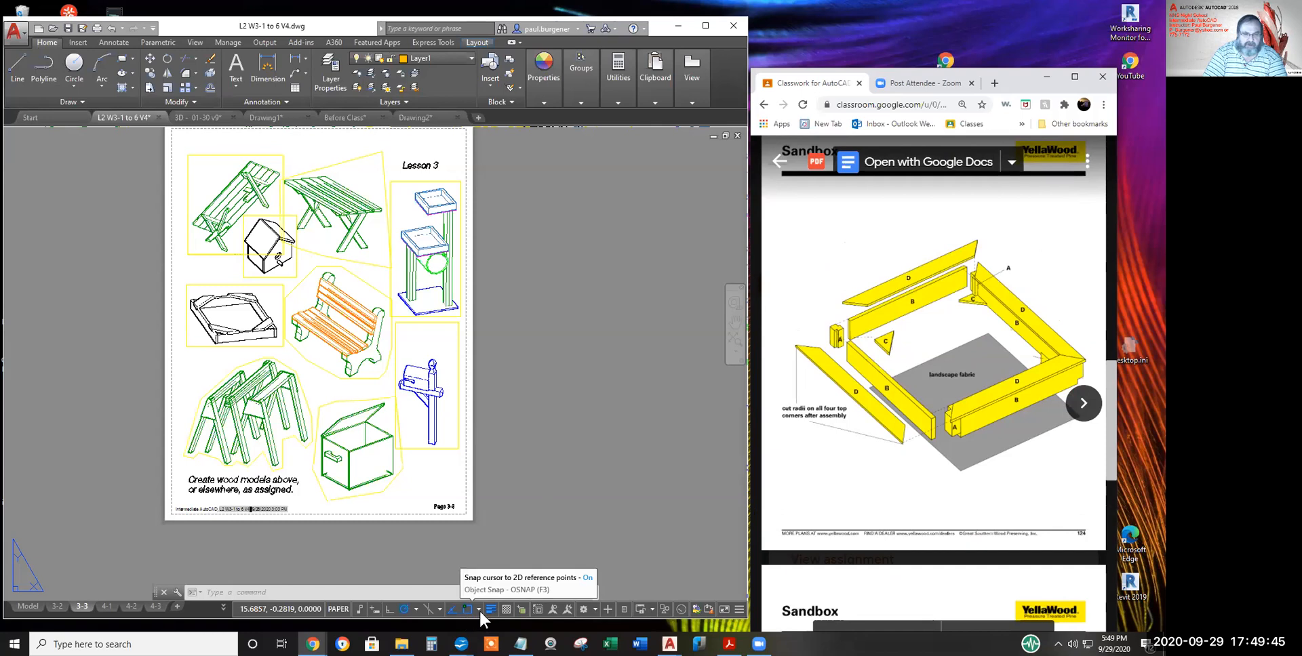
# - Switch AutoCAD to the 3D Modeling workspace and show the drawing's model space
pyautogui.click(595, 608)
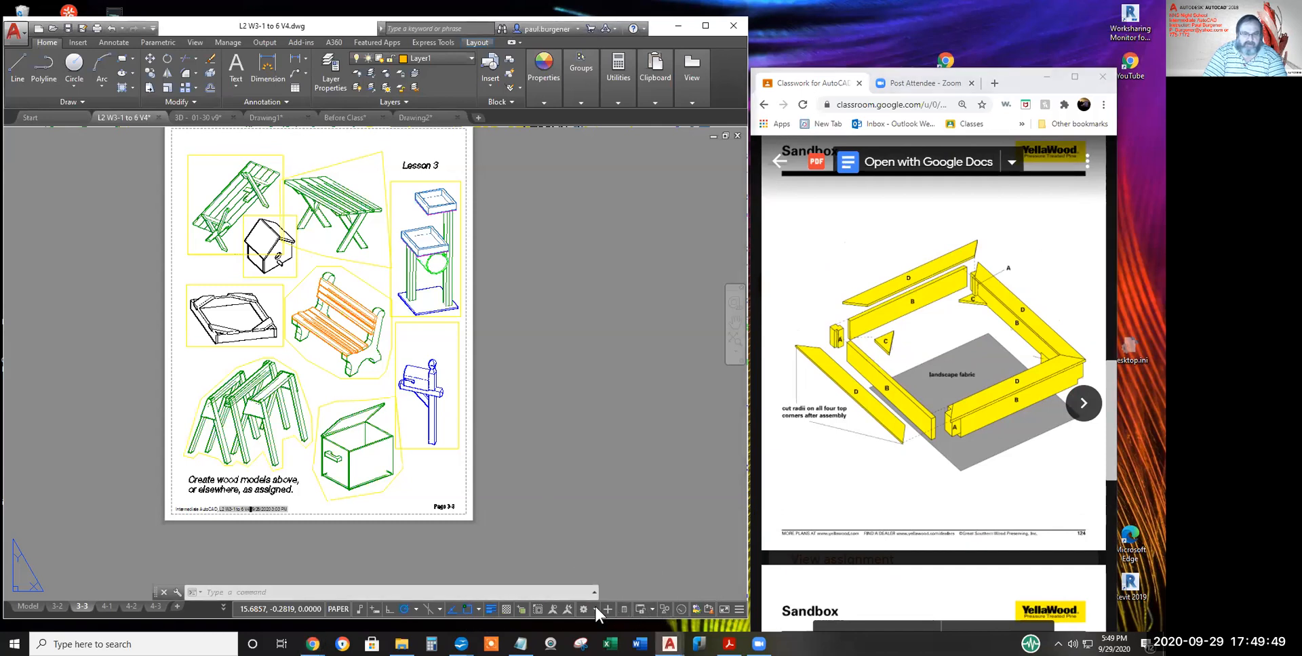
pyautogui.click(595, 607)
pyautogui.click(620, 487)
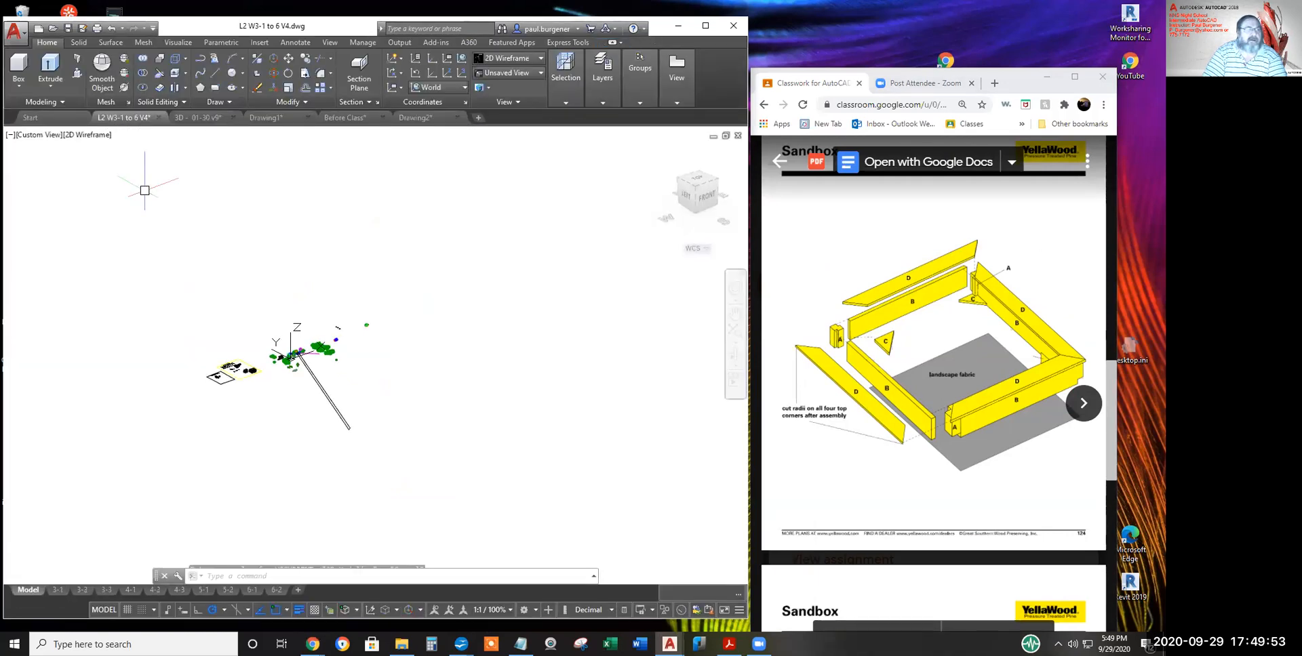
# - Start a new drawing from the acad - Copy.dwt template, with the grid and the display of annotation objects at all scales turned off
pyautogui.click(14, 31)
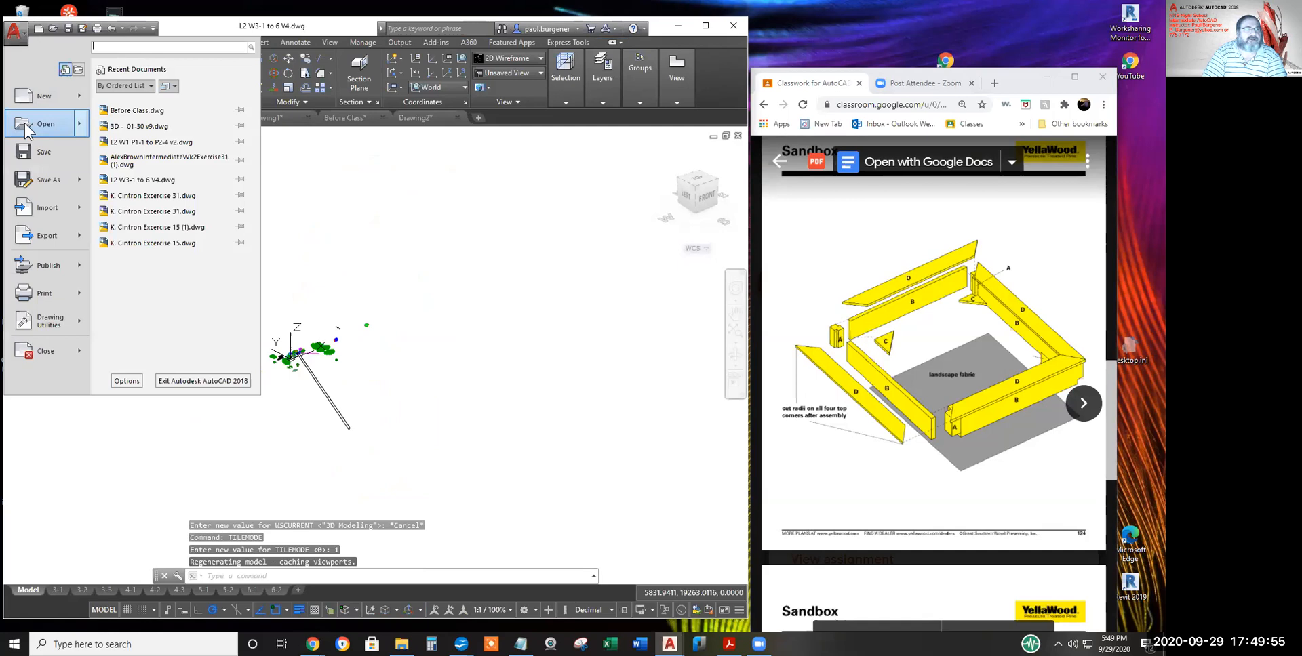
pyautogui.click(41, 154)
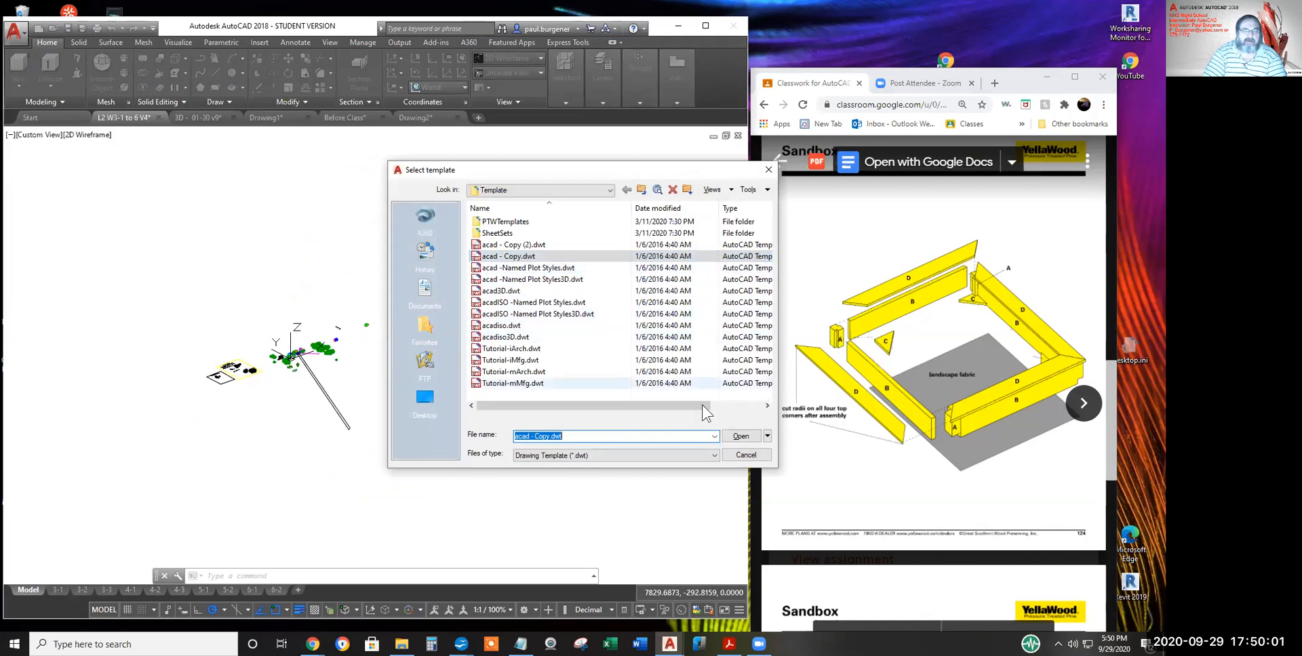
pyautogui.click(741, 436)
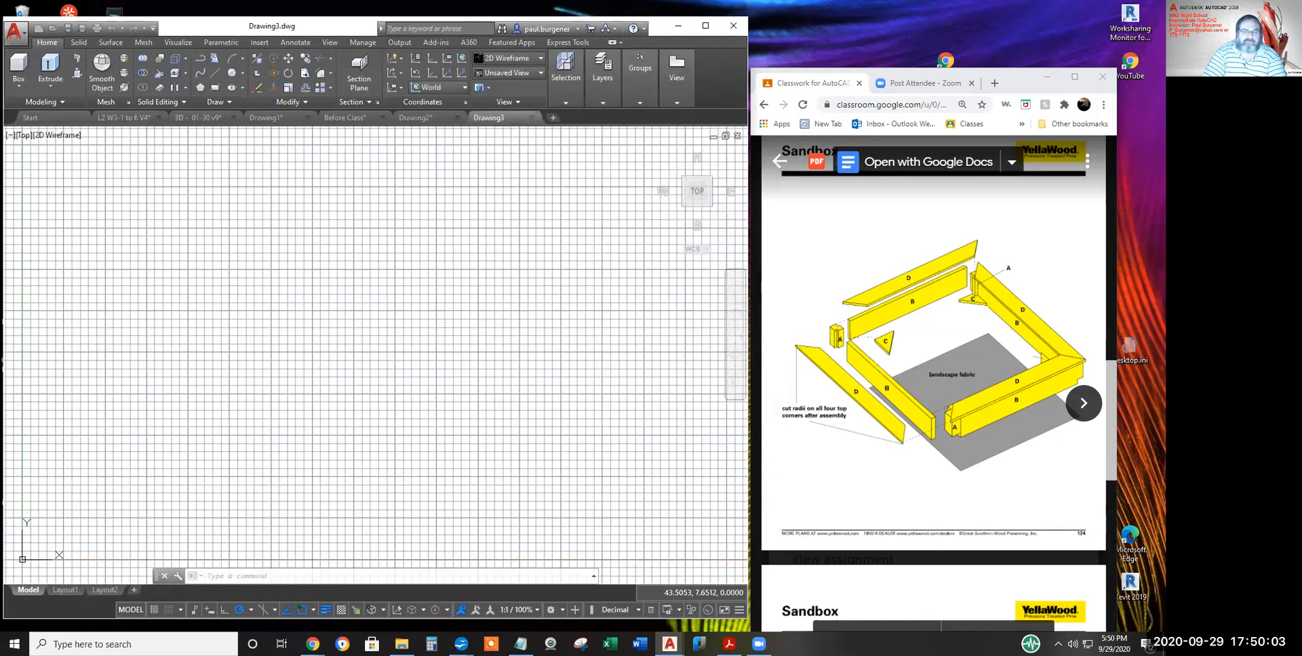
pyautogui.click(154, 608)
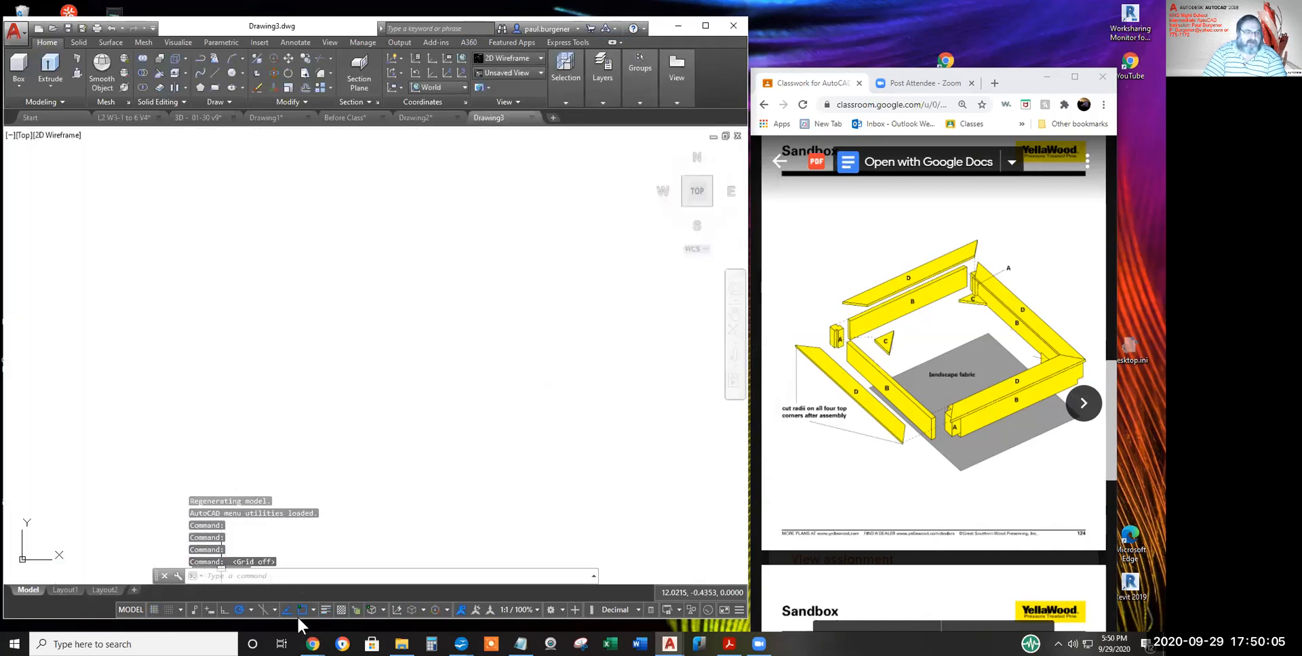
pyautogui.click(462, 608)
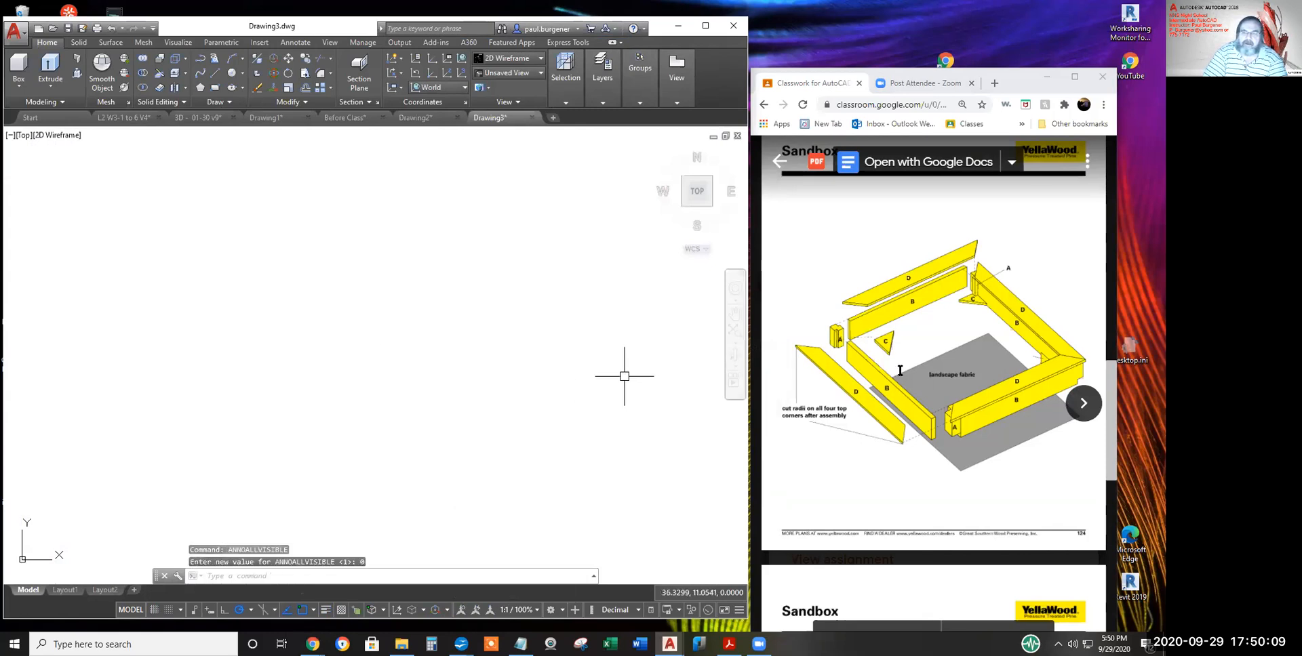
# - Check the sandbox PDF's exploded assembly, corner post and brace details, and bring up the cut list for modeling
pyautogui.scroll(2, 841, 352)
pyautogui.scroll(-2, 842, 355)
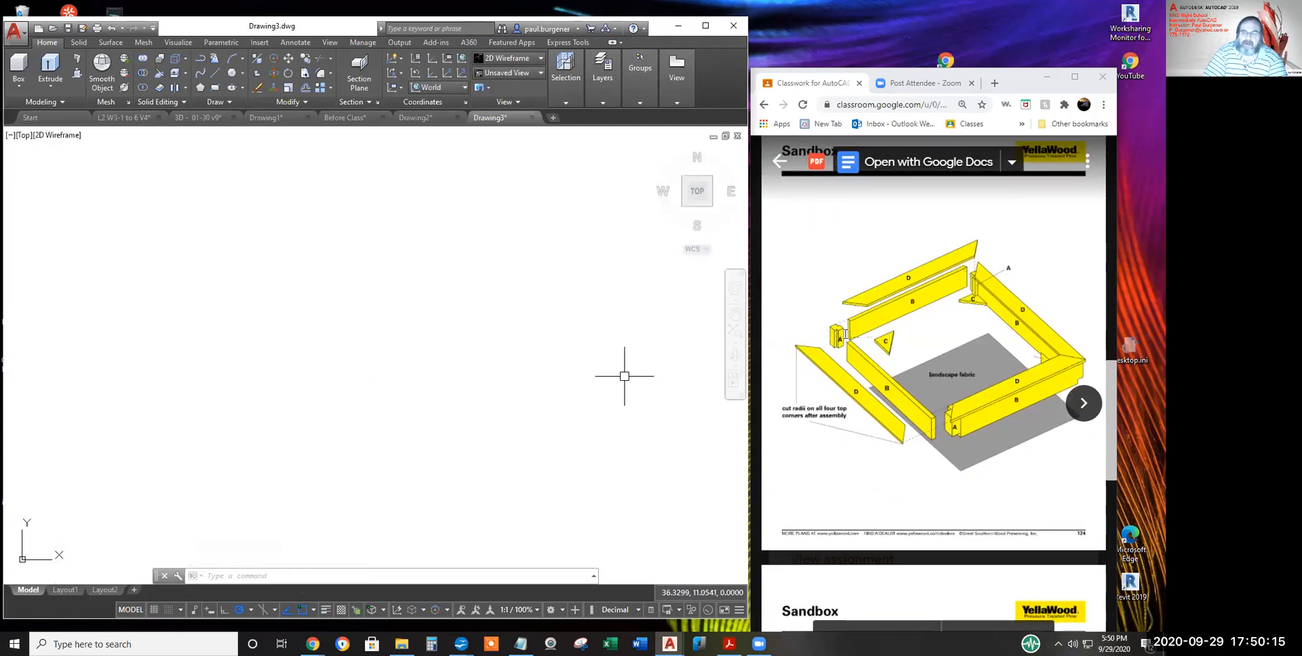
pyautogui.scroll(2, 845, 335)
pyautogui.scroll(-4, 878, 393)
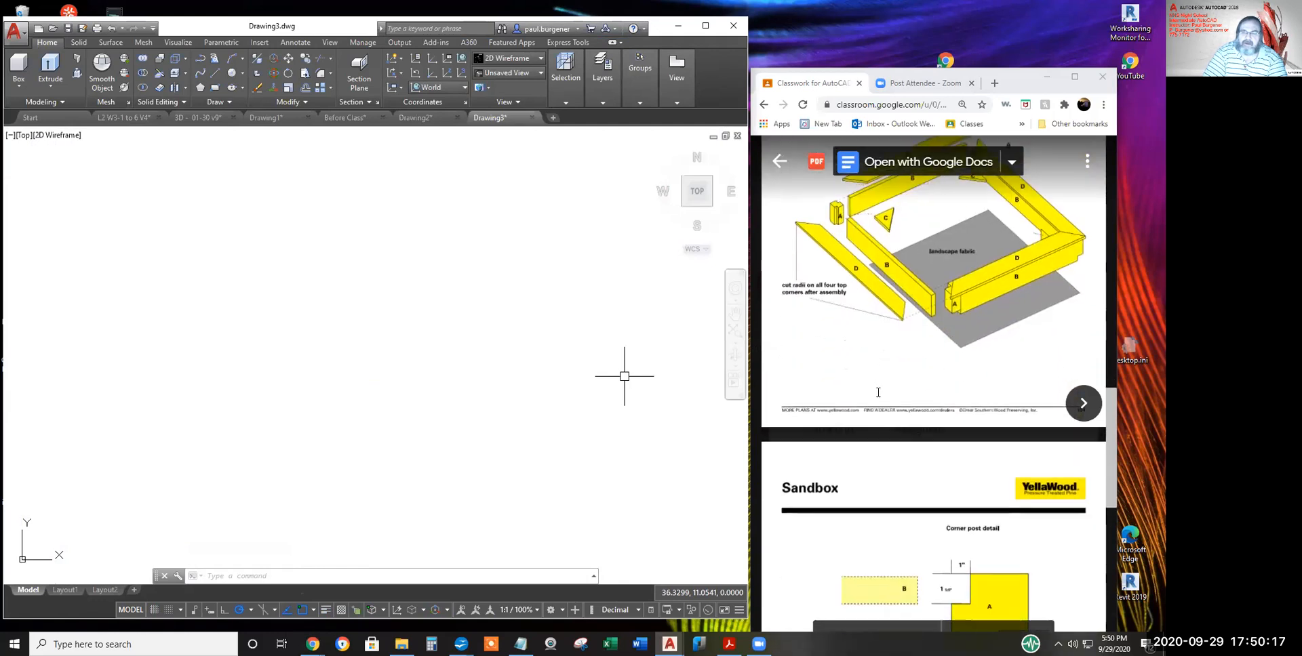
pyautogui.scroll(-5, 878, 393)
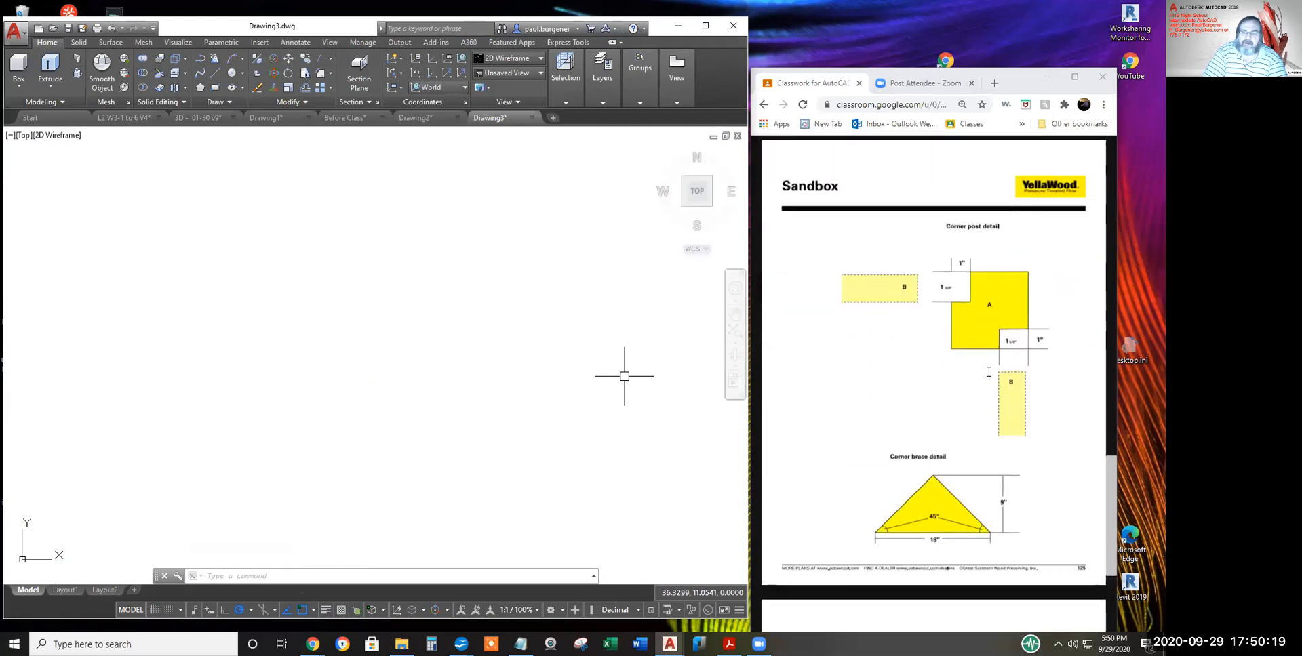
pyautogui.scroll(8, 944, 287)
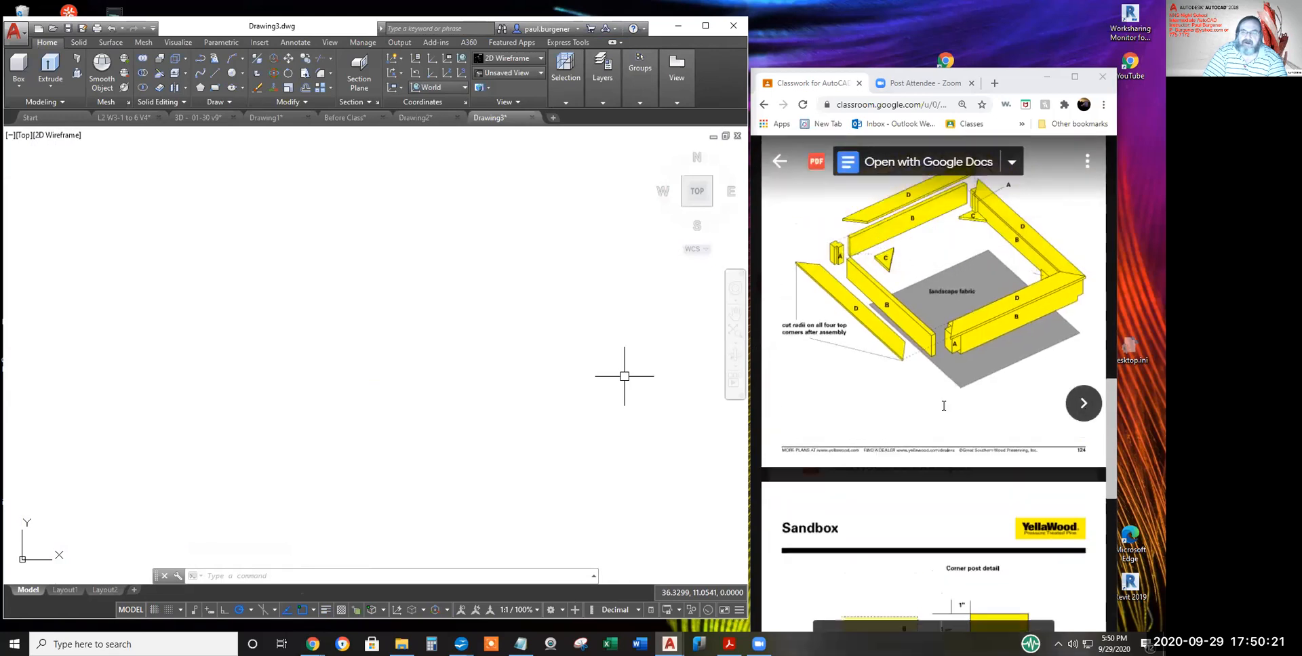
pyautogui.scroll(4, 926, 390)
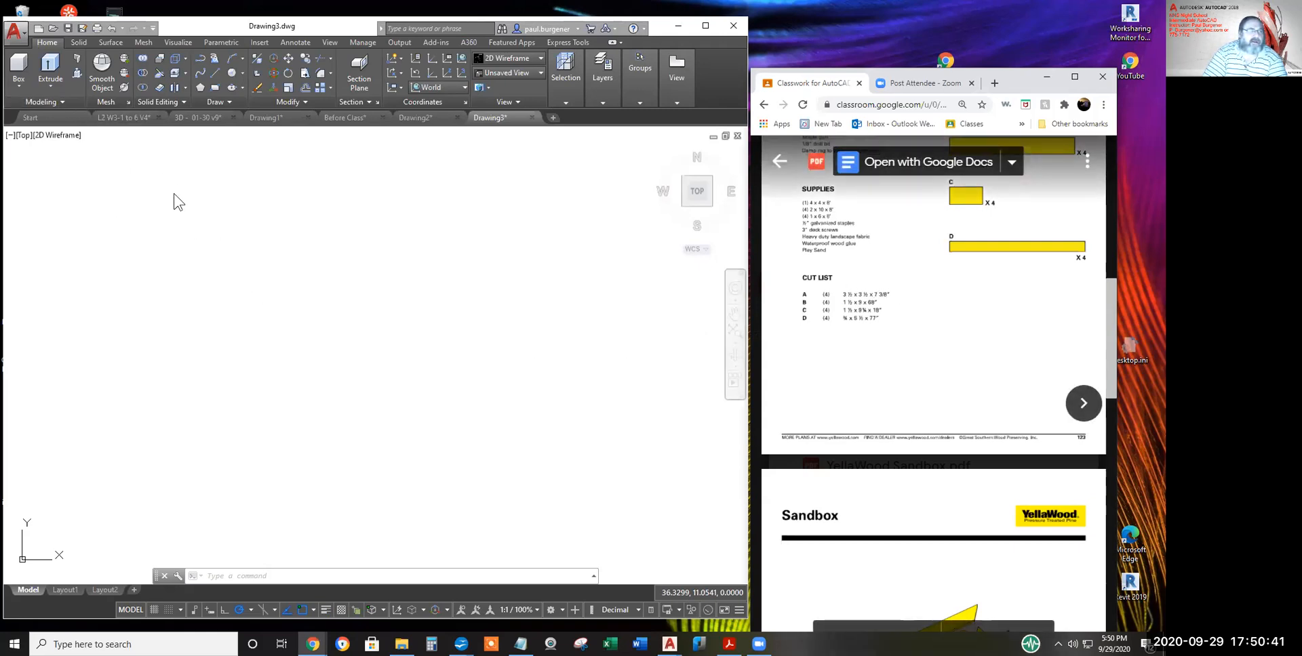
# - Model corner post part A as a solid box with length 3.5, width 3.5 and height 7.375
pyautogui.click(28, 72)
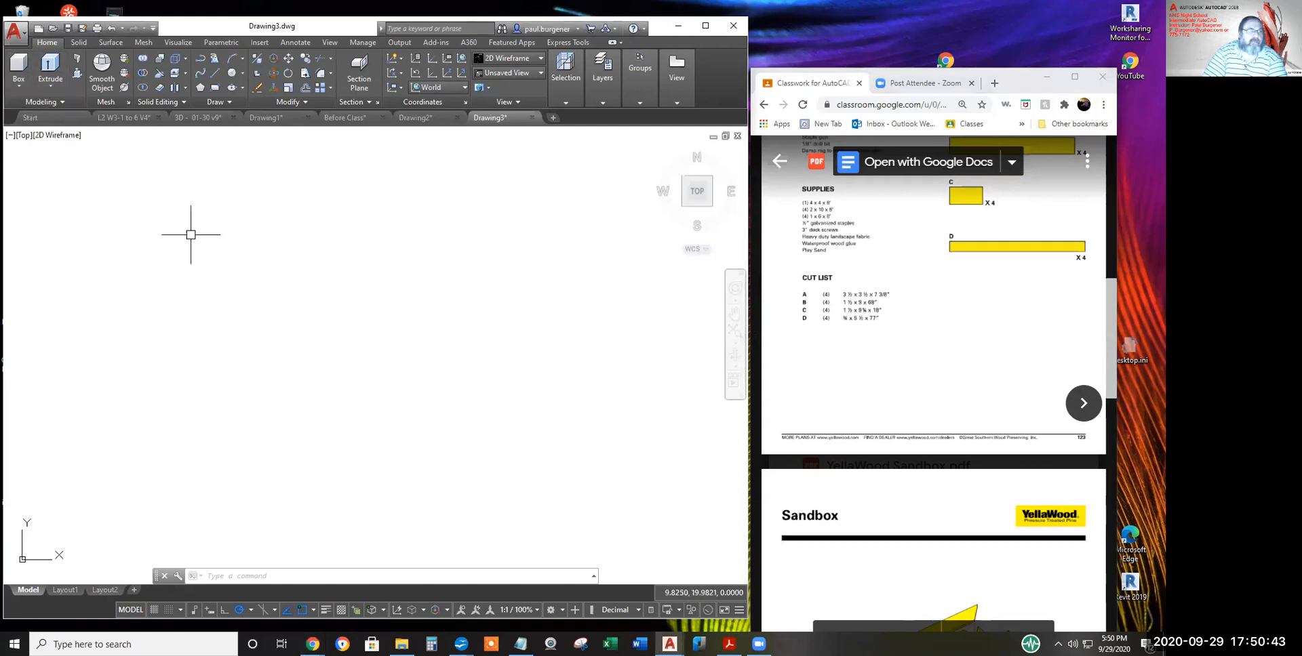
pyautogui.click(25, 74)
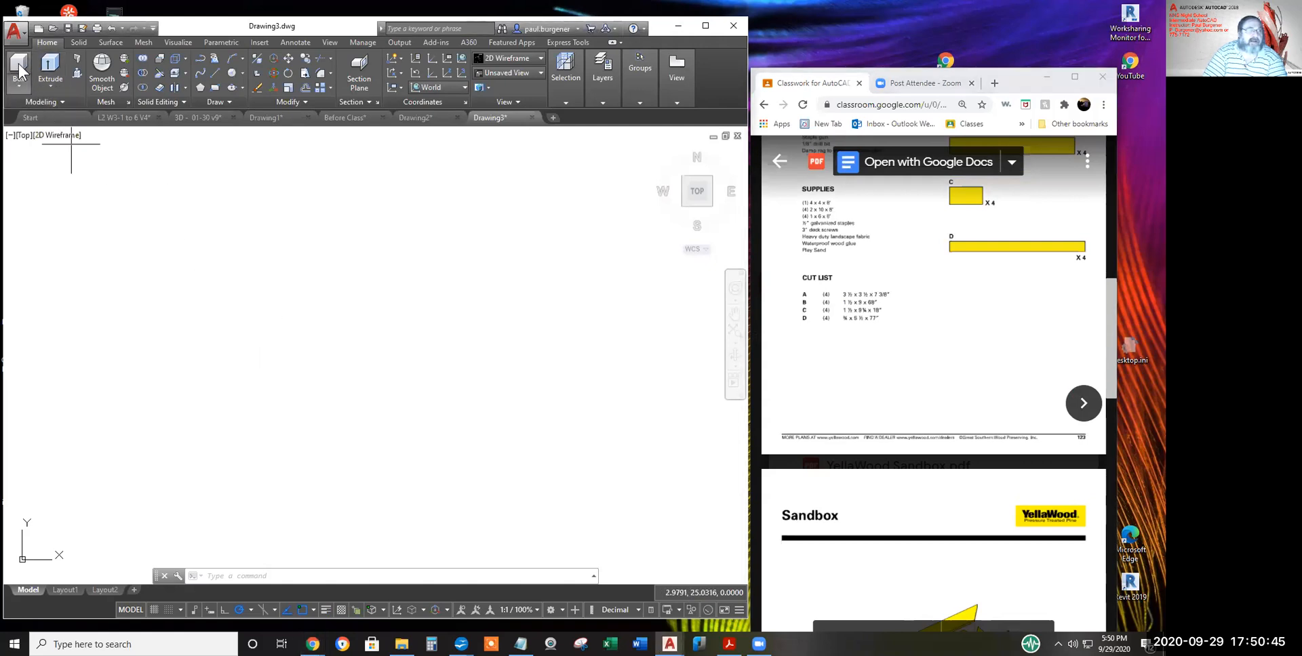
pyautogui.click(242, 329)
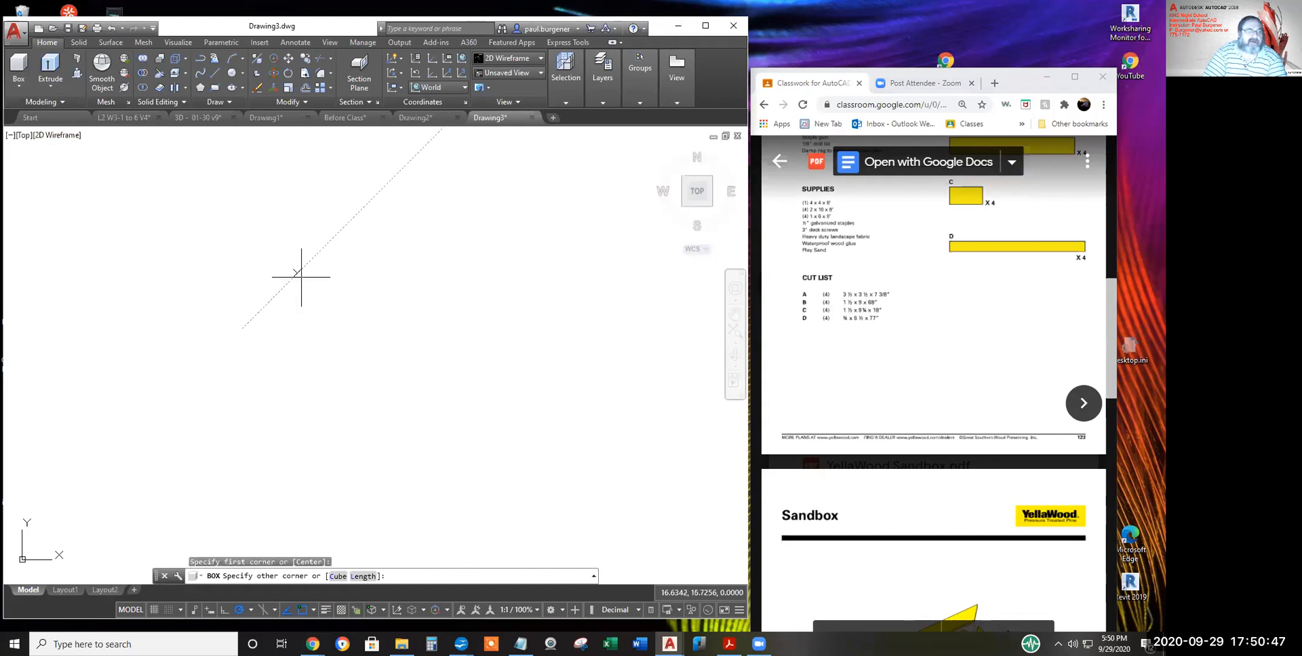
pyautogui.write('L')
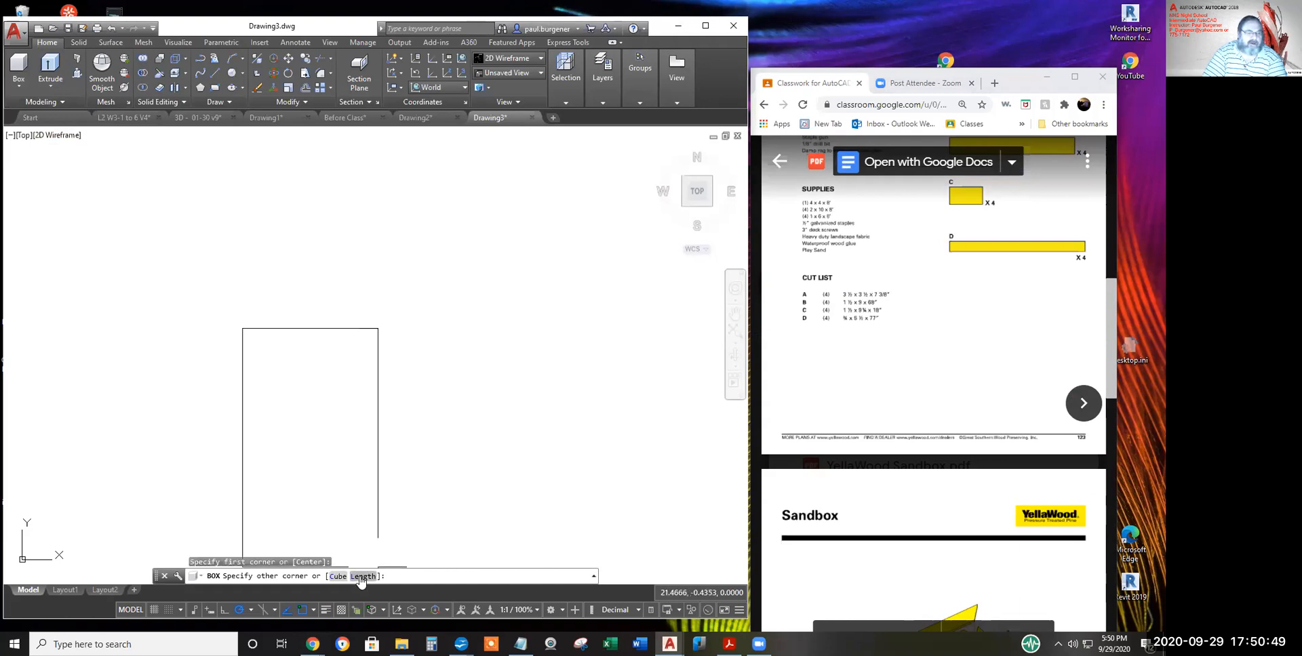
pyautogui.press('Return')
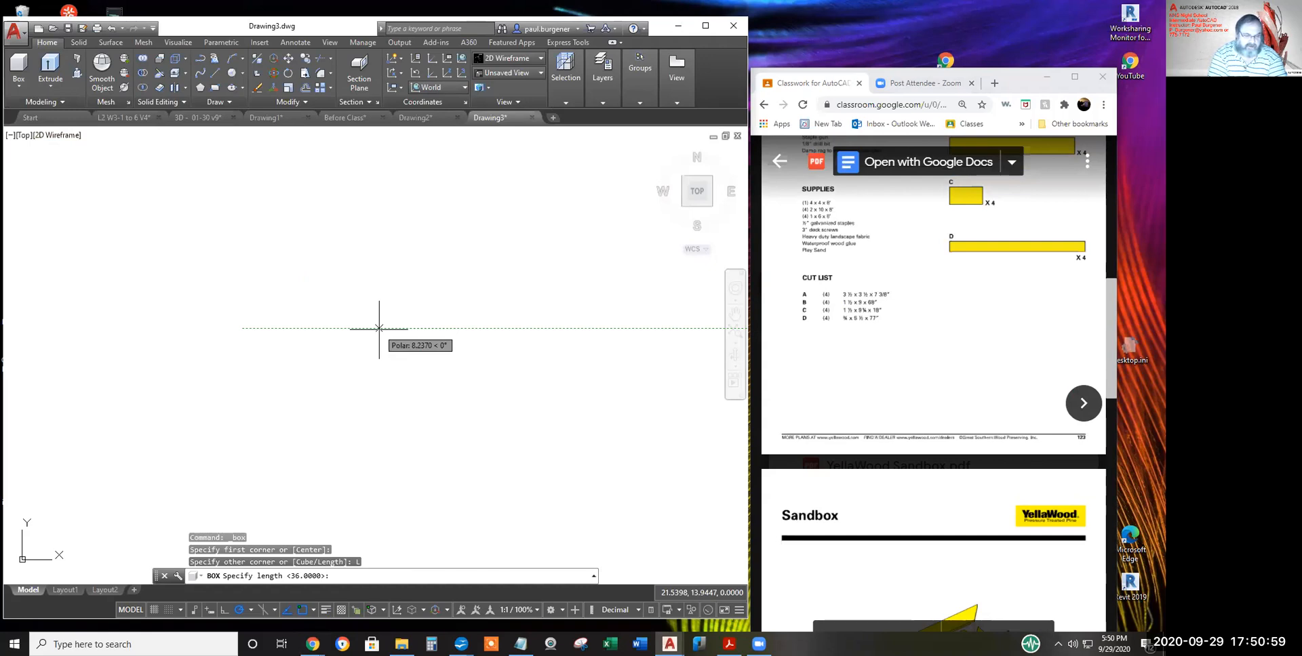
pyautogui.write('3.5')
pyautogui.press('Return')
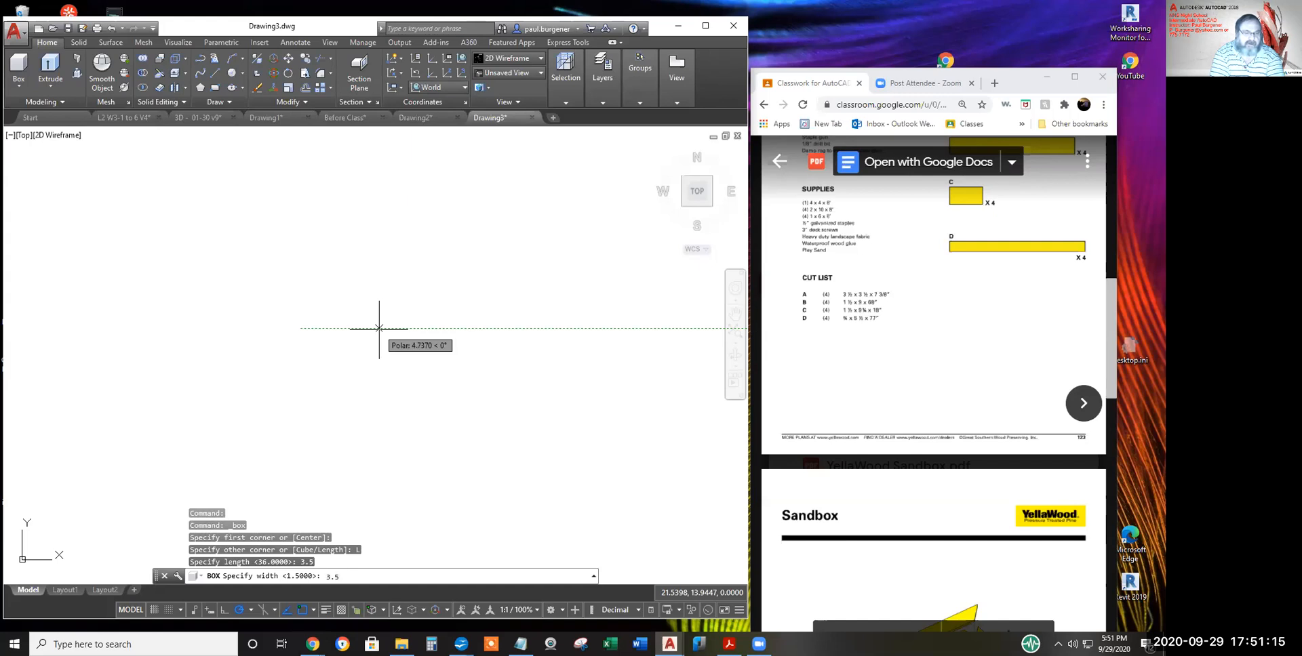
pyautogui.press('Return')
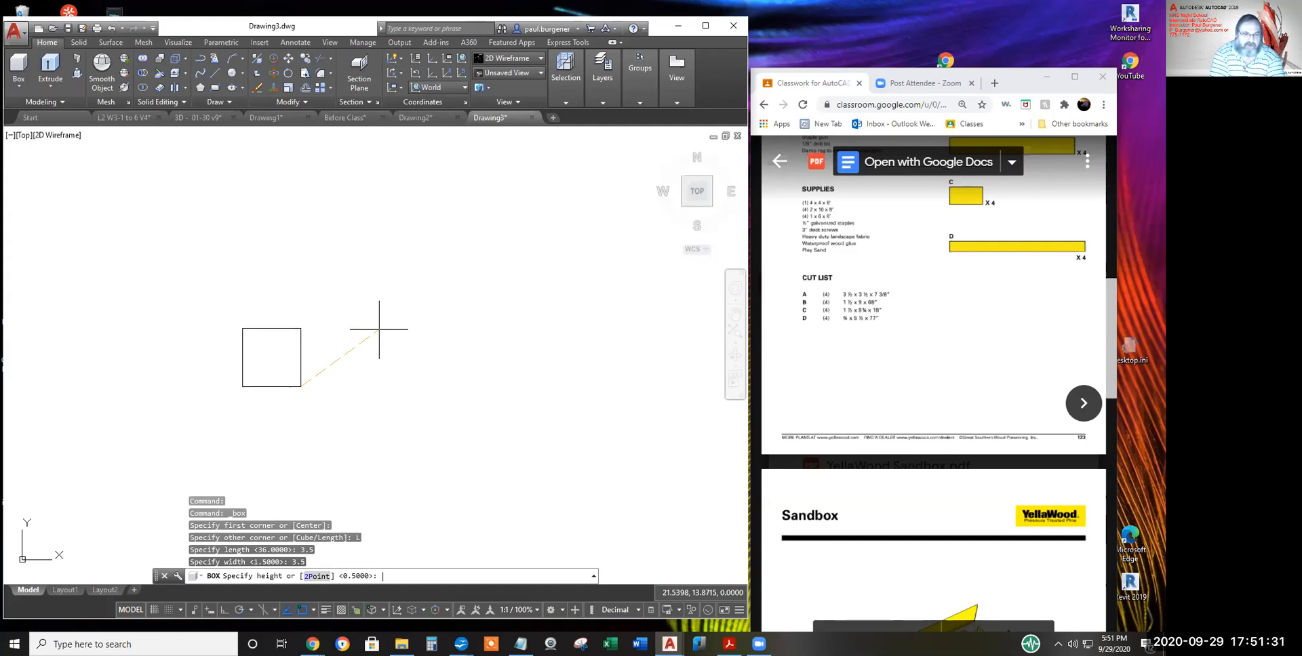
pyautogui.write('7.2')
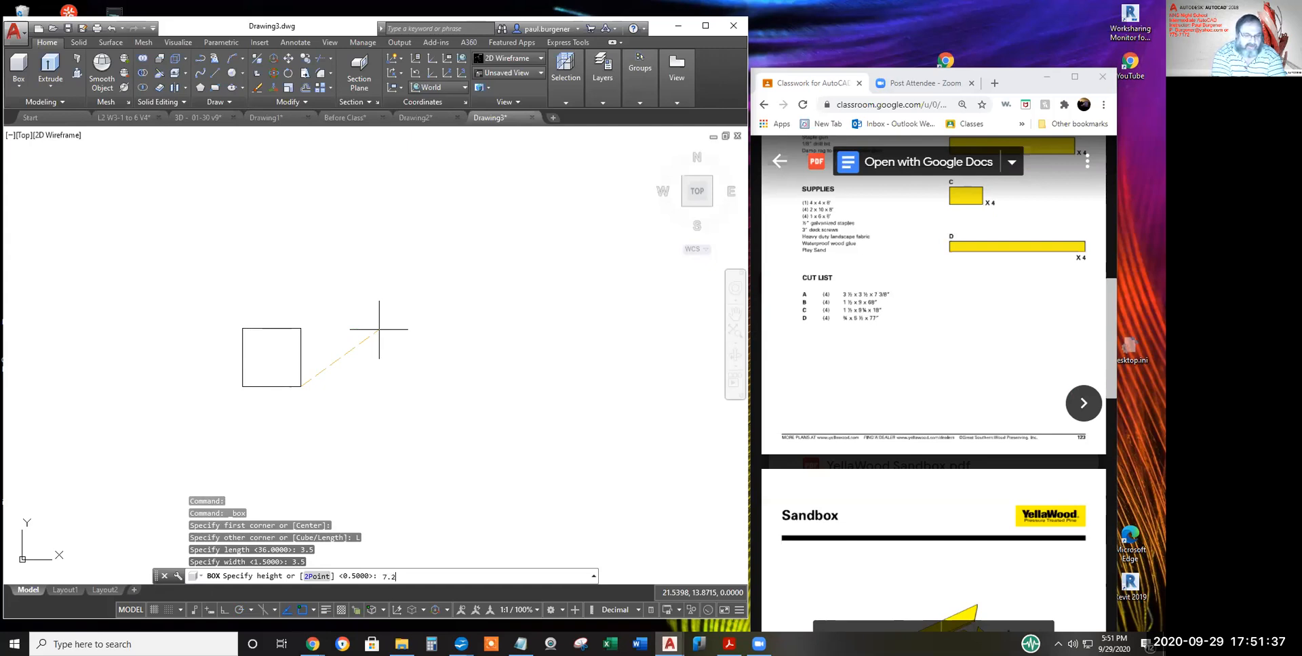
pyautogui.press('BackSpace')
pyautogui.press('BackSpace')
pyautogui.write('2')
pyautogui.write('75')
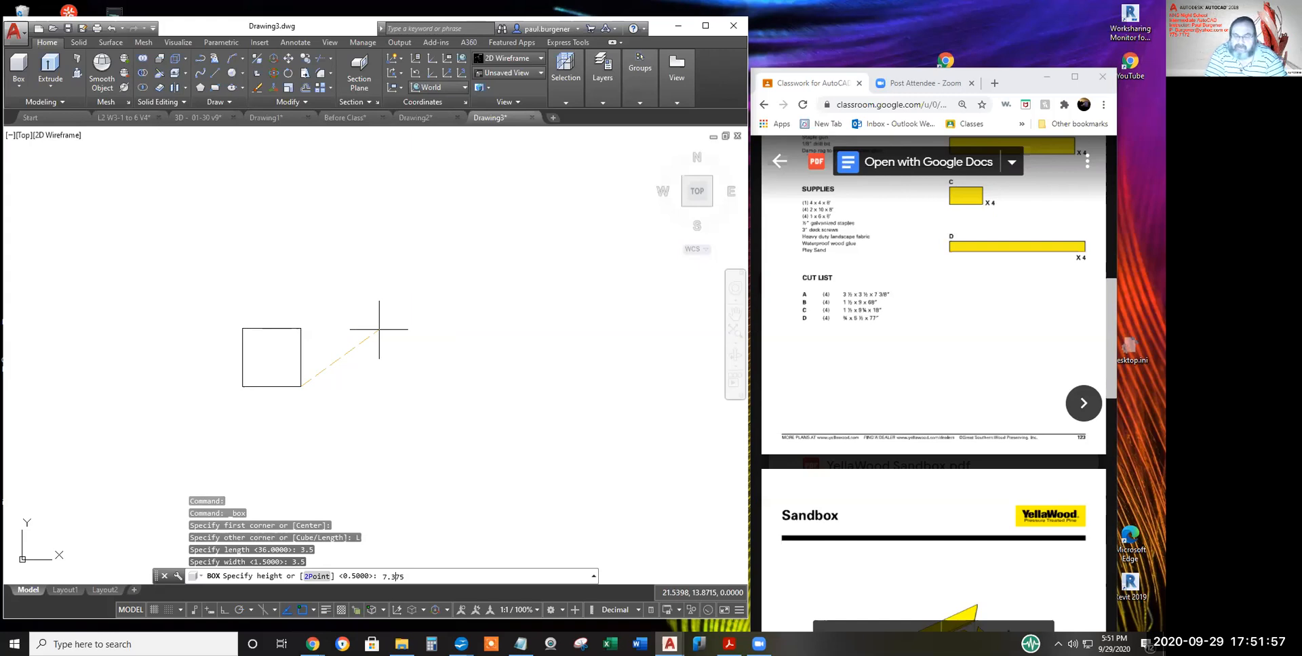
pyautogui.press('Return')
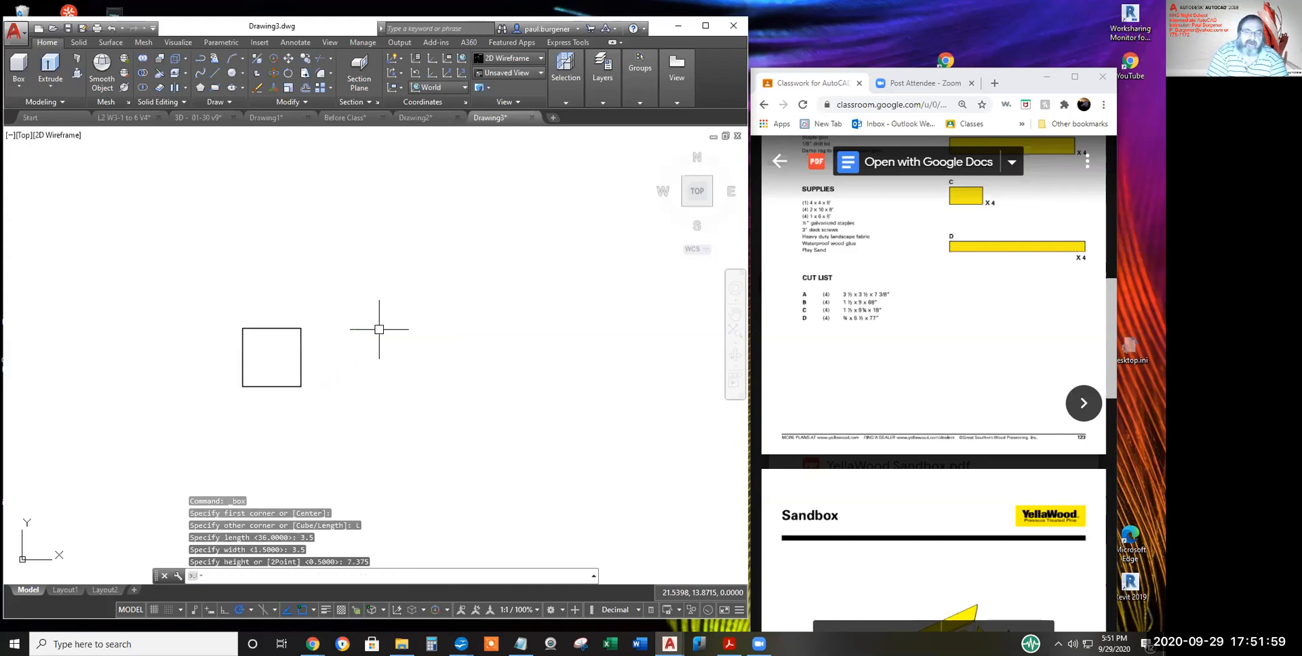
# - Orbit the post into a tilted 3D view and examine the notch dimensions in the plans' corner post detail
pyautogui.click(734, 353)
pyautogui.moveTo(511, 382); pyautogui.dragTo(535, 337)
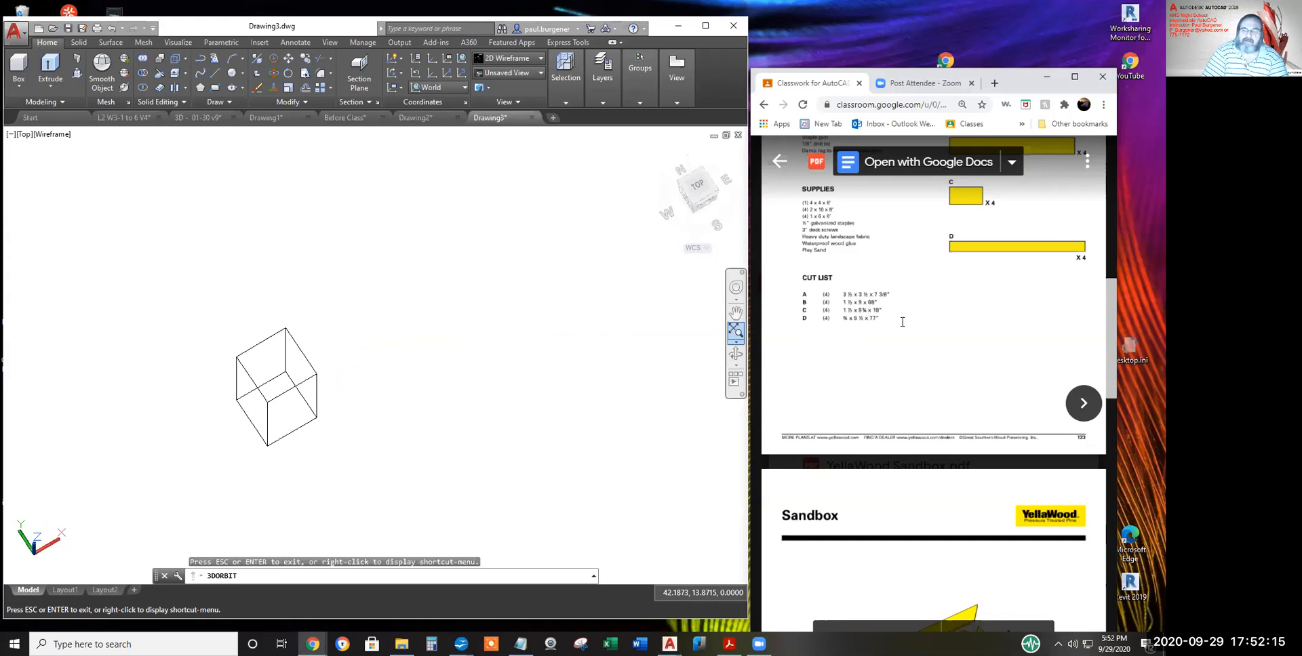
pyautogui.scroll(-5, 903, 326)
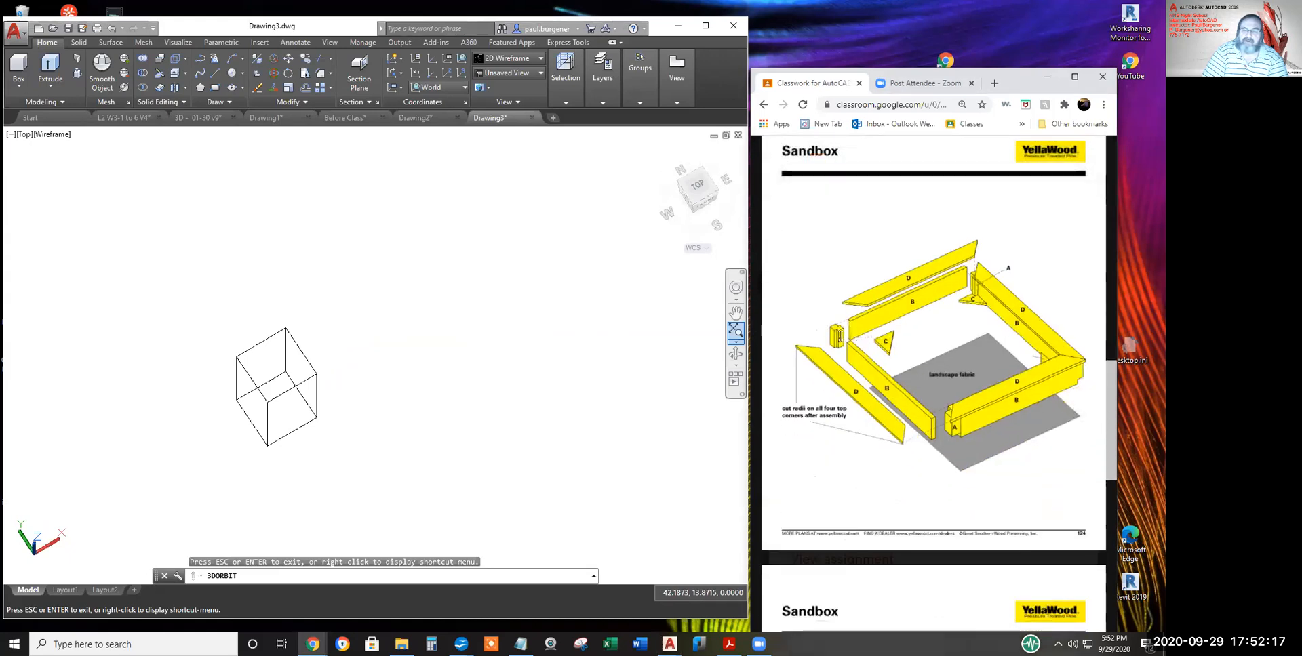
pyautogui.scroll(-5, 840, 365)
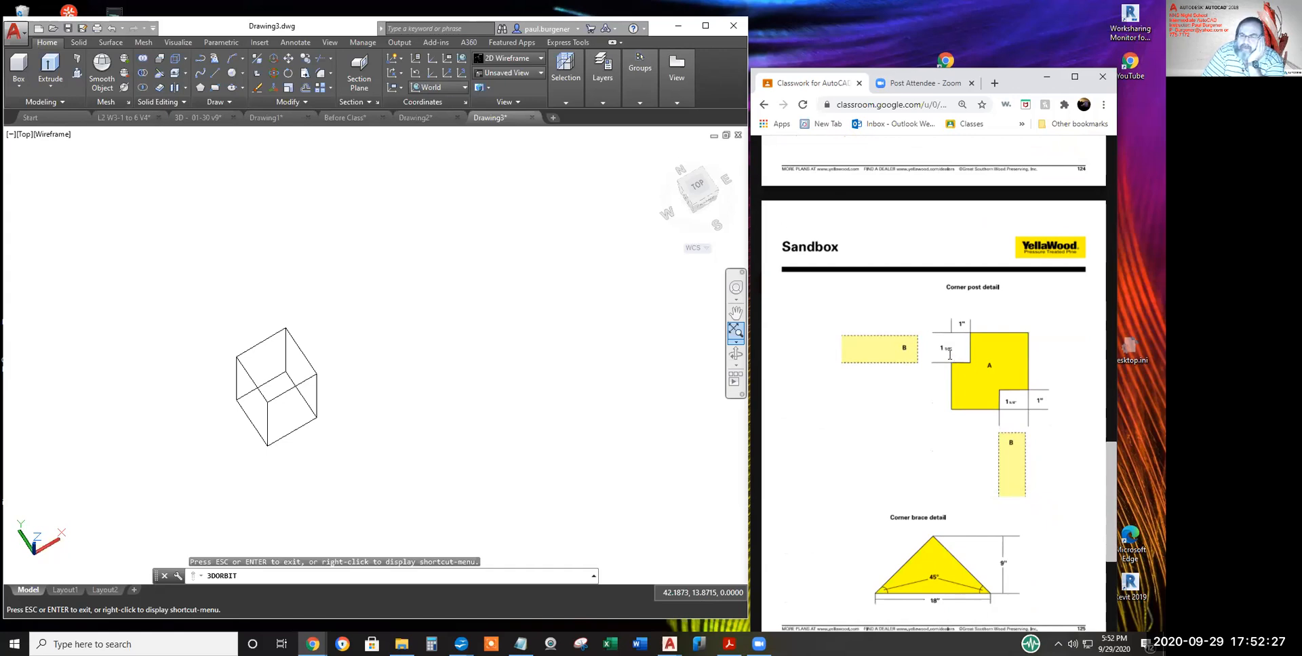
pyautogui.scroll(2, 939, 358)
pyautogui.scroll(-2, 923, 362)
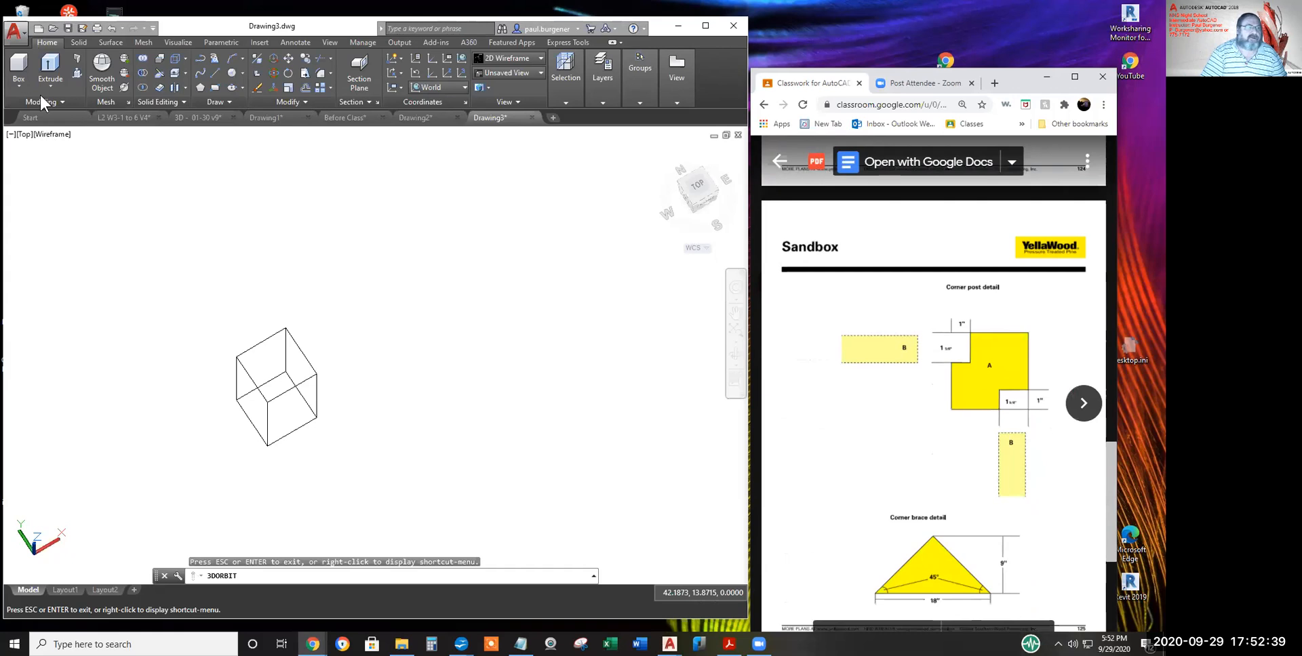
# - Create a notch-cutting solid box beside the post with length 1, width 1.625 and height 9
pyautogui.click(21, 68)
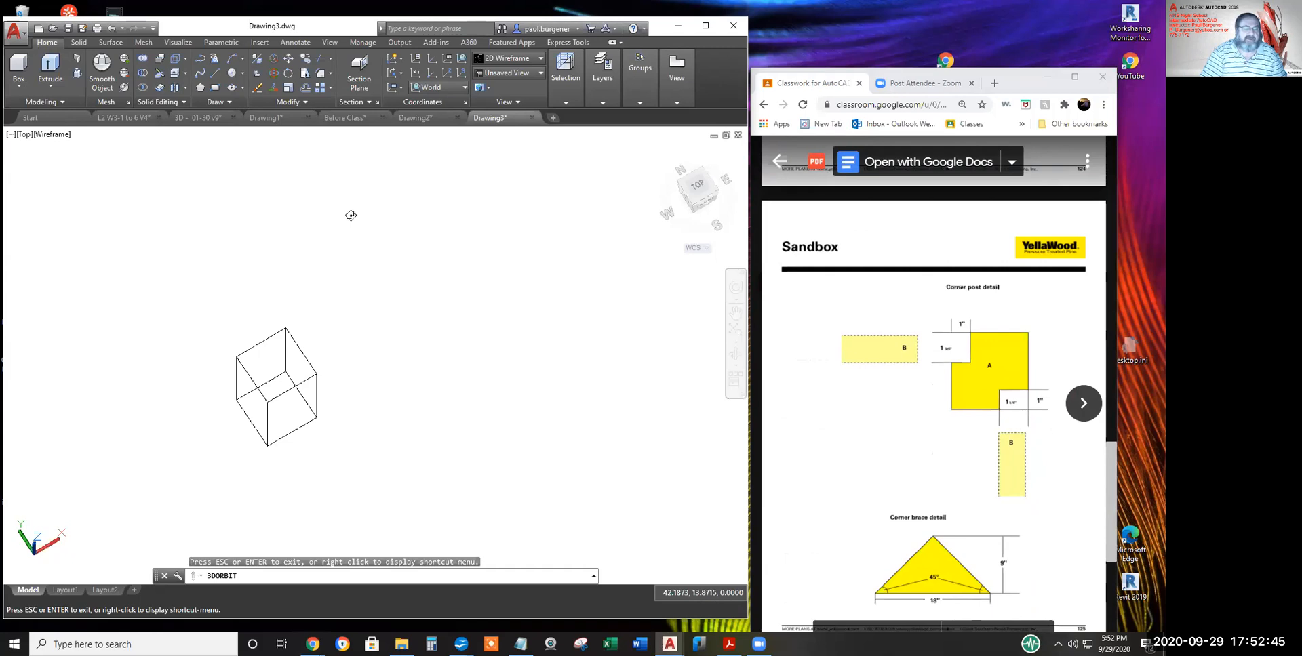
pyautogui.click(18, 68)
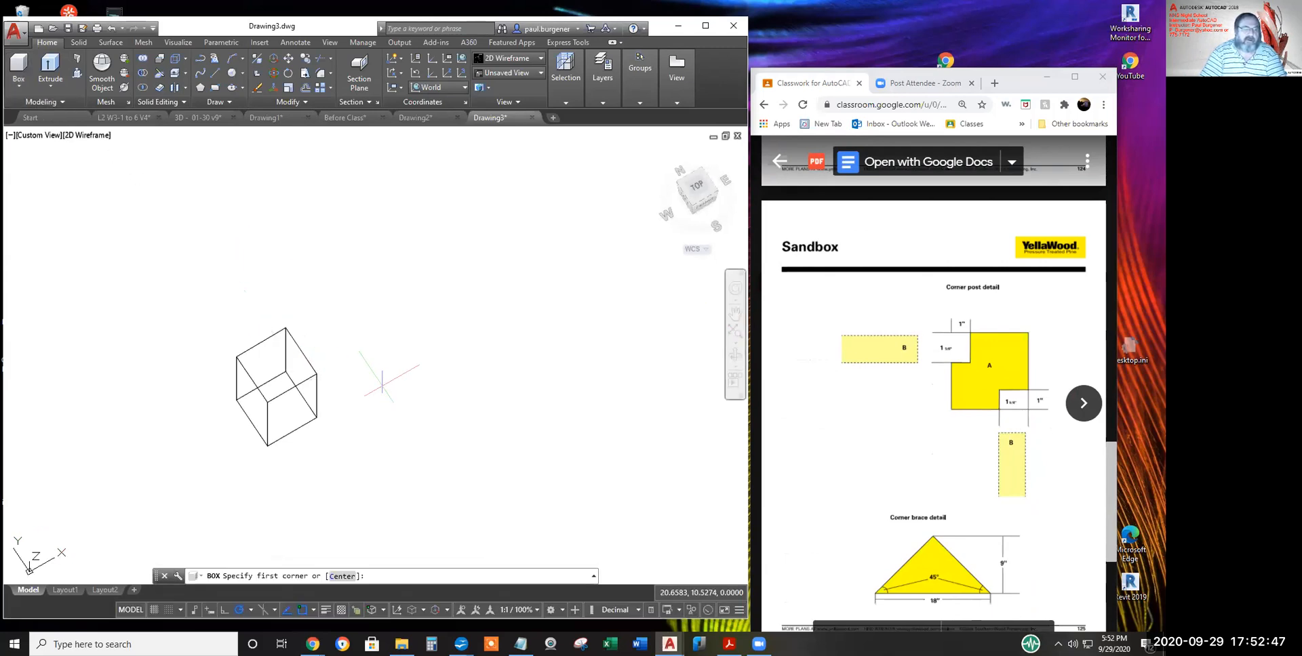
pyautogui.click(387, 387)
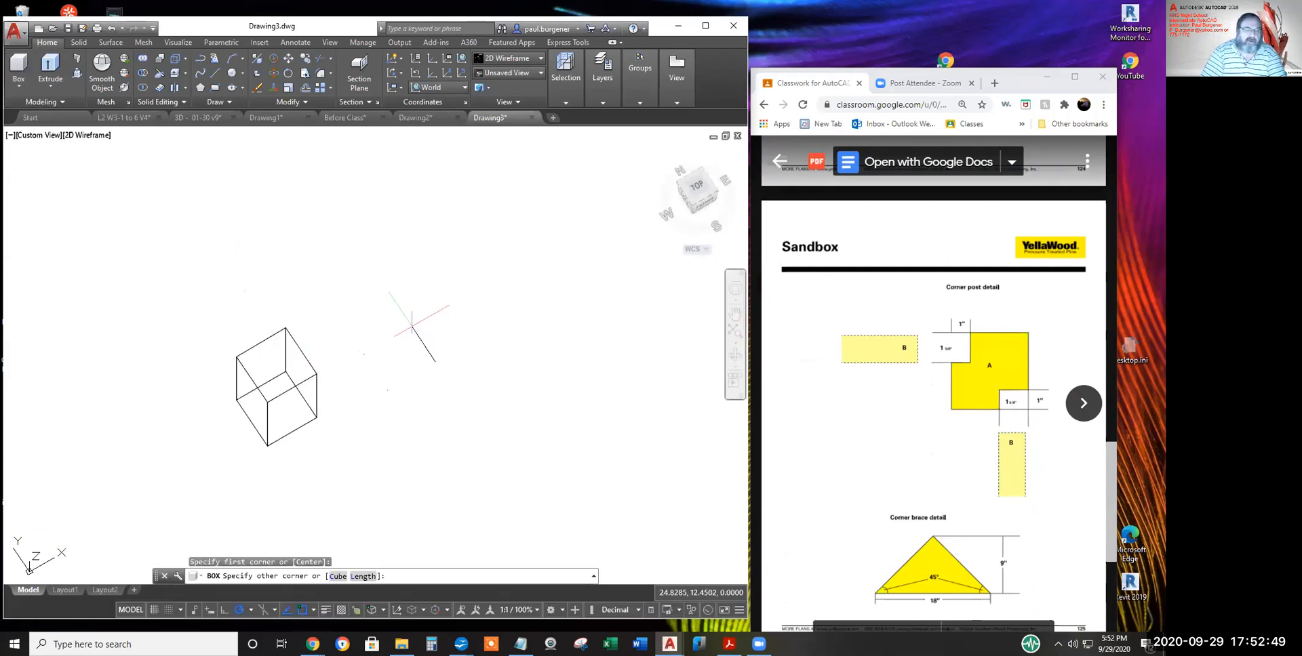
pyautogui.write('l')
pyautogui.press('Return')
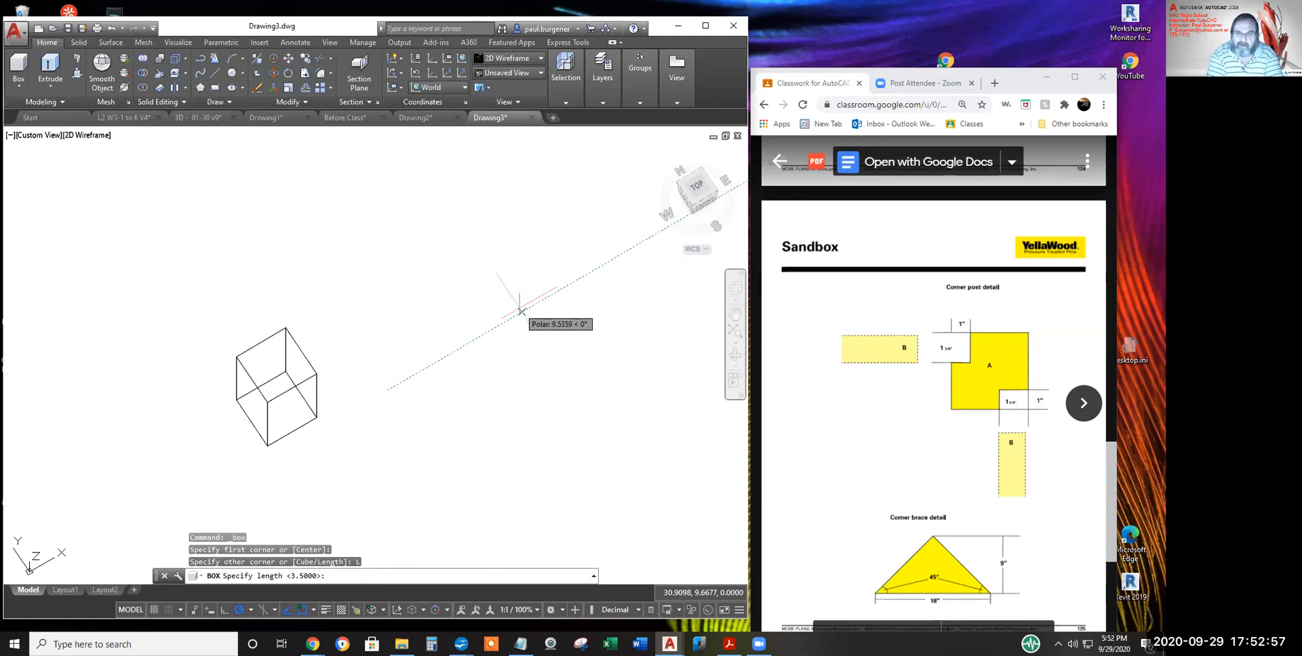
pyautogui.write('1')
pyautogui.press('Return')
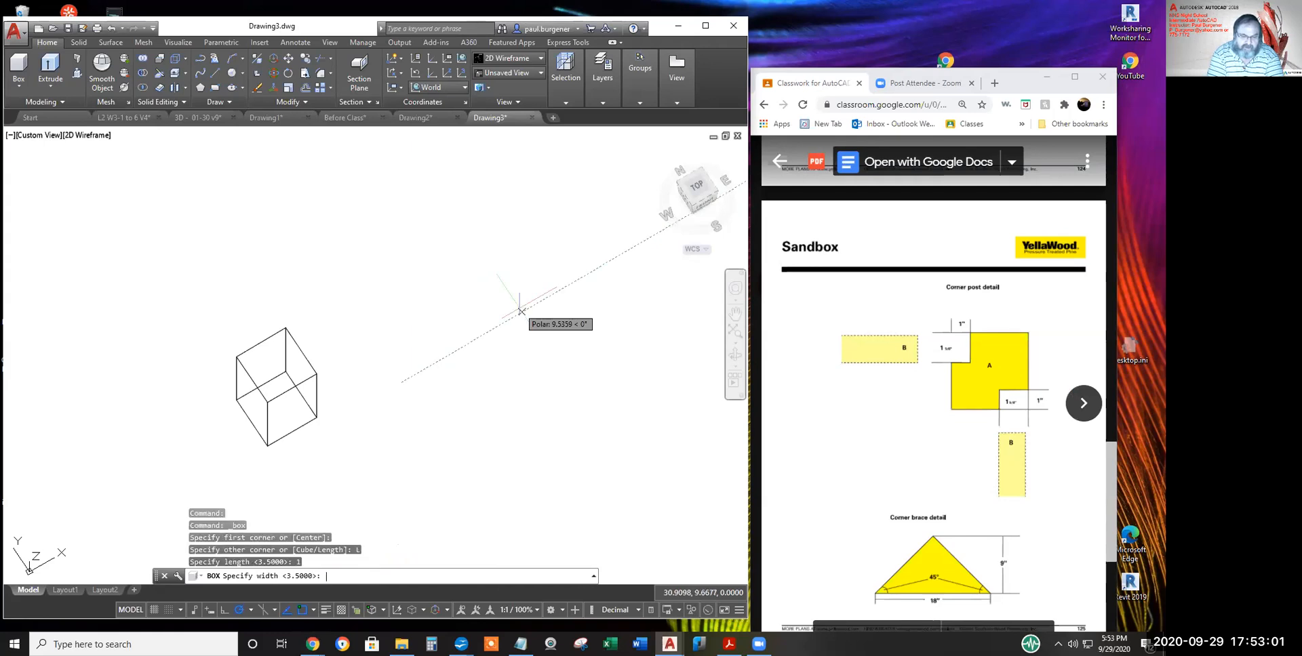
pyautogui.write('1.625')
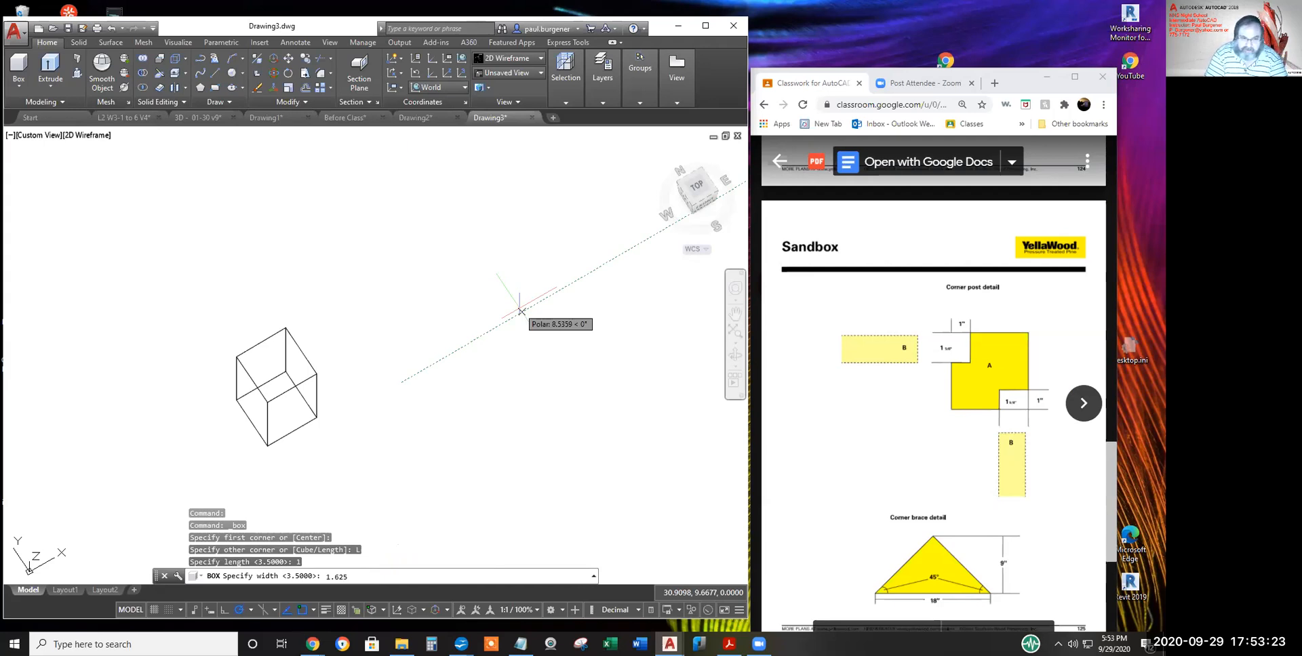
pyautogui.press('Return')
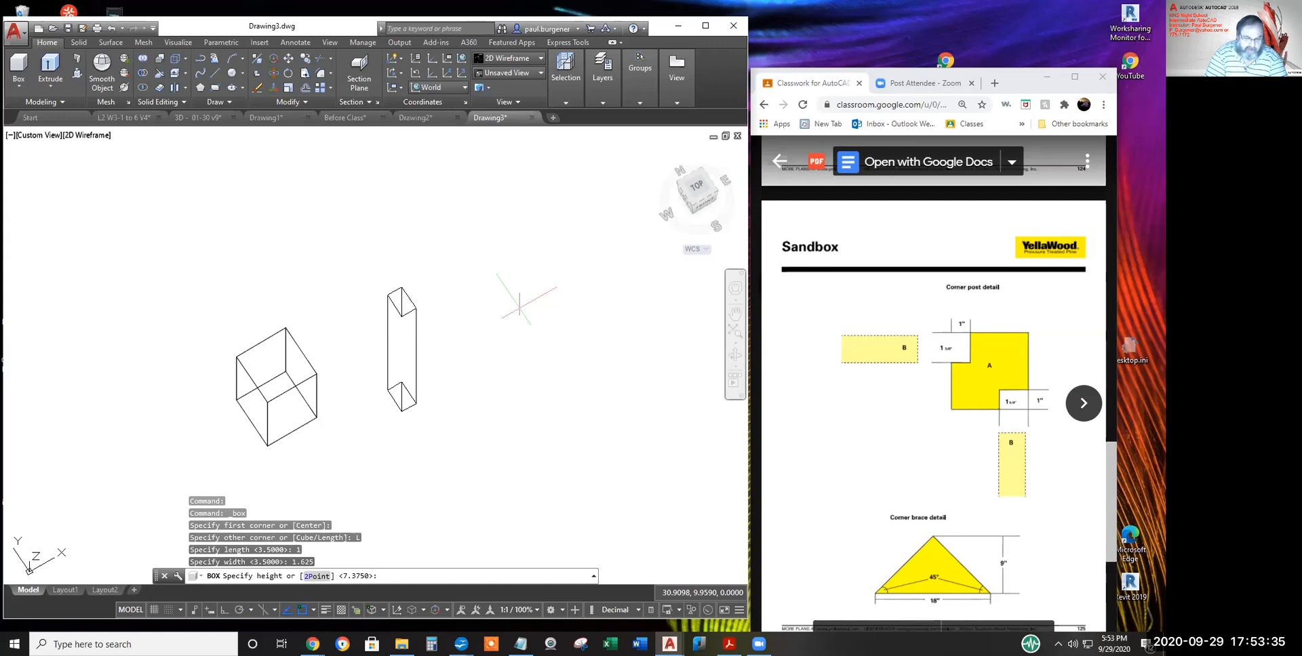
pyautogui.write('9')
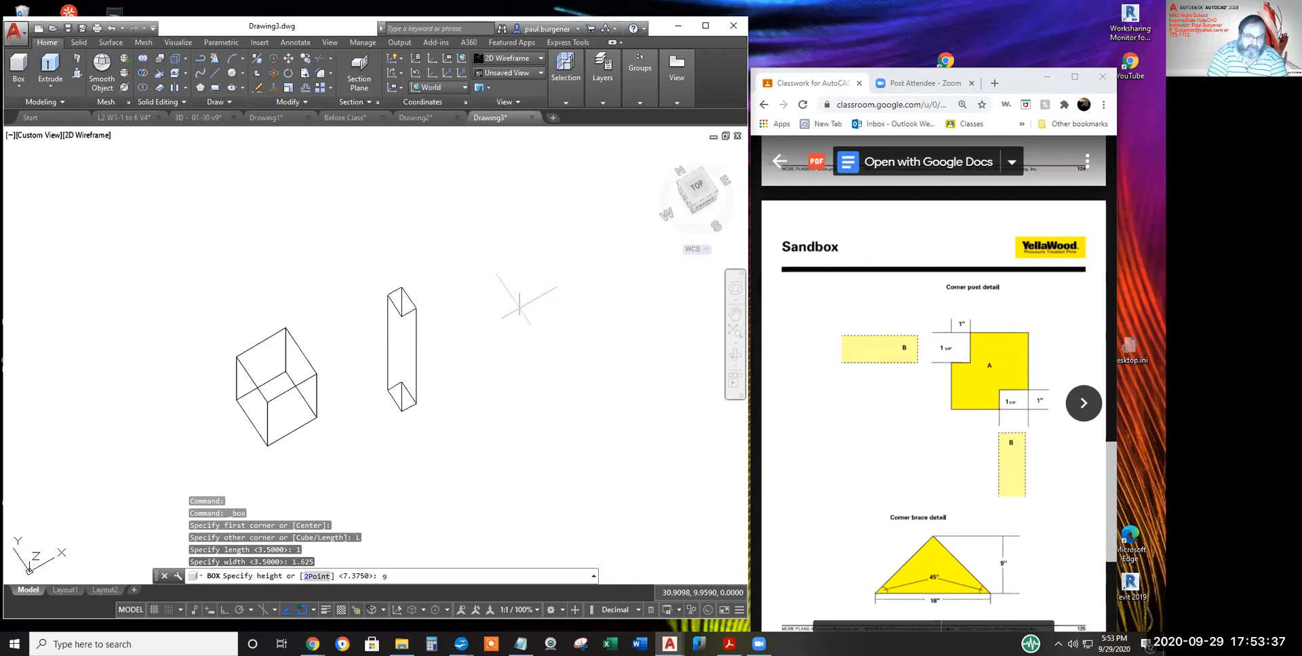
pyautogui.press('Return')
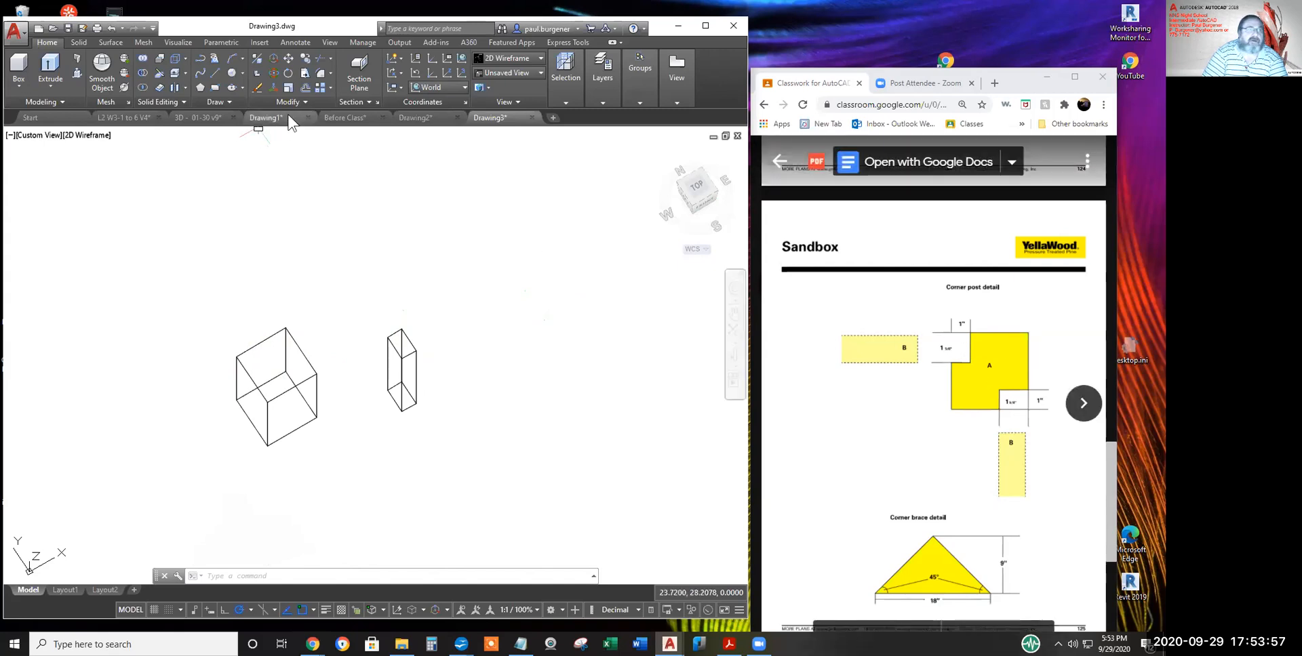
# - Move the notch box by its outer base corner onto the matching base corner of the post
pyautogui.click(289, 59)
pyautogui.click(413, 354)
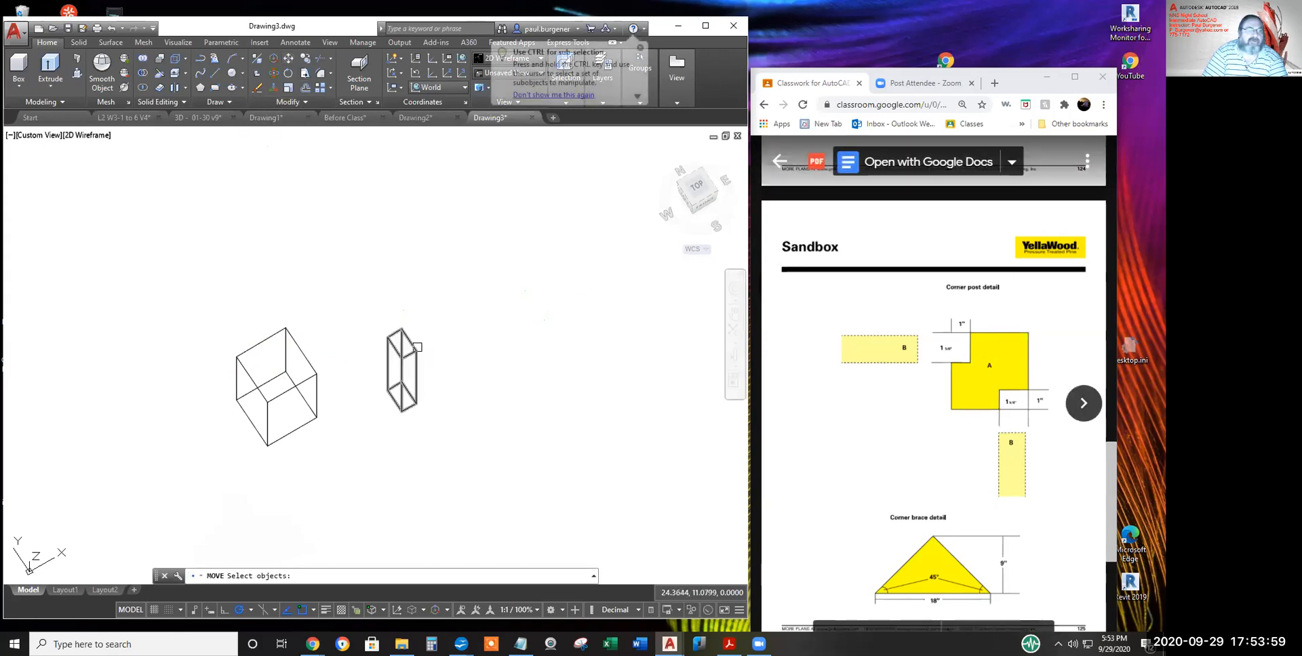
pyautogui.press('Return')
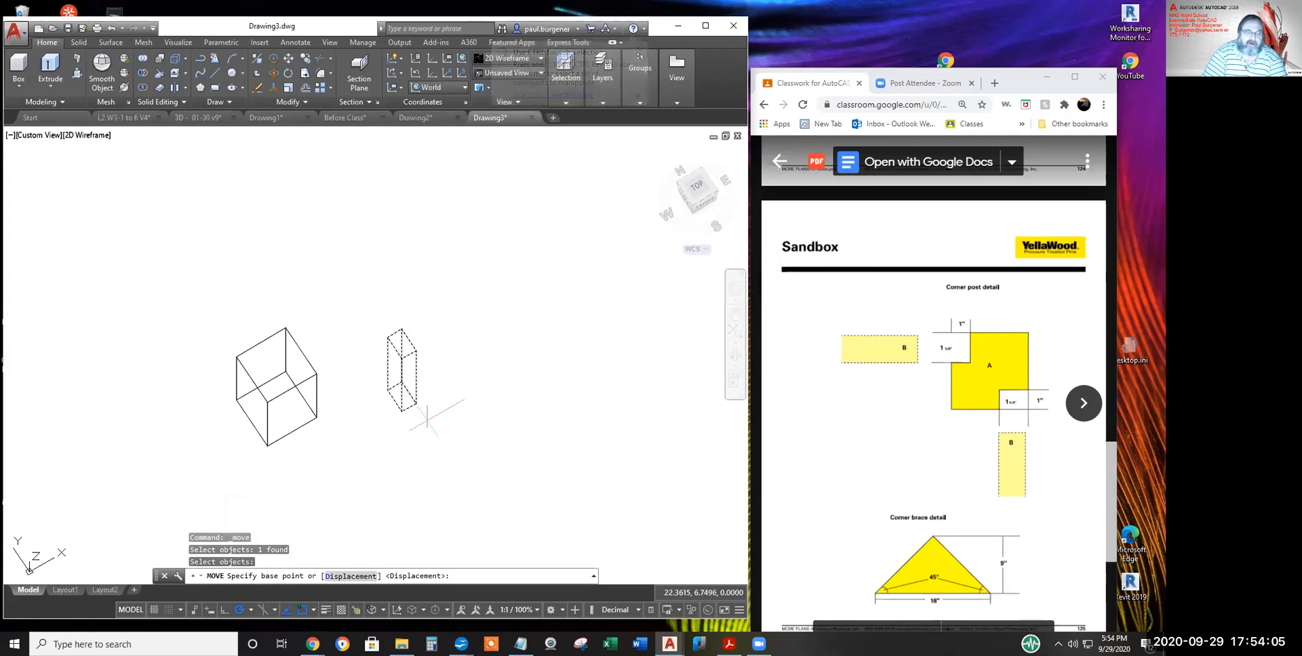
pyautogui.click(387, 391)
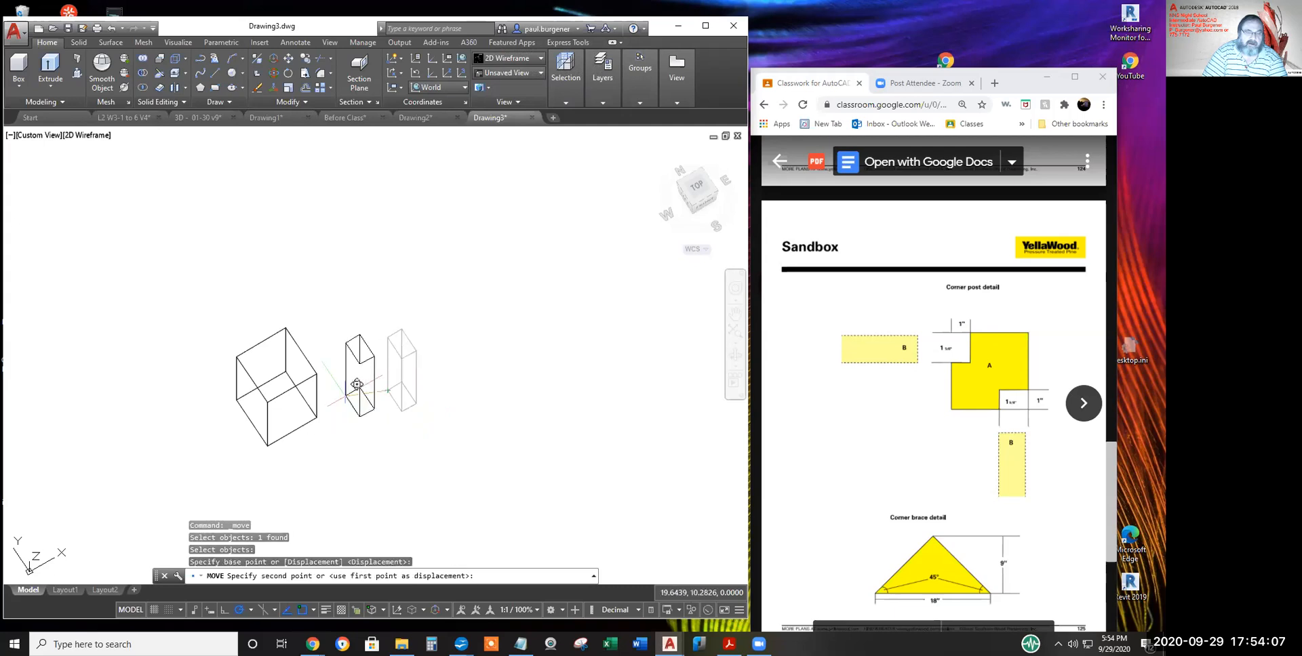
pyautogui.click(248, 388)
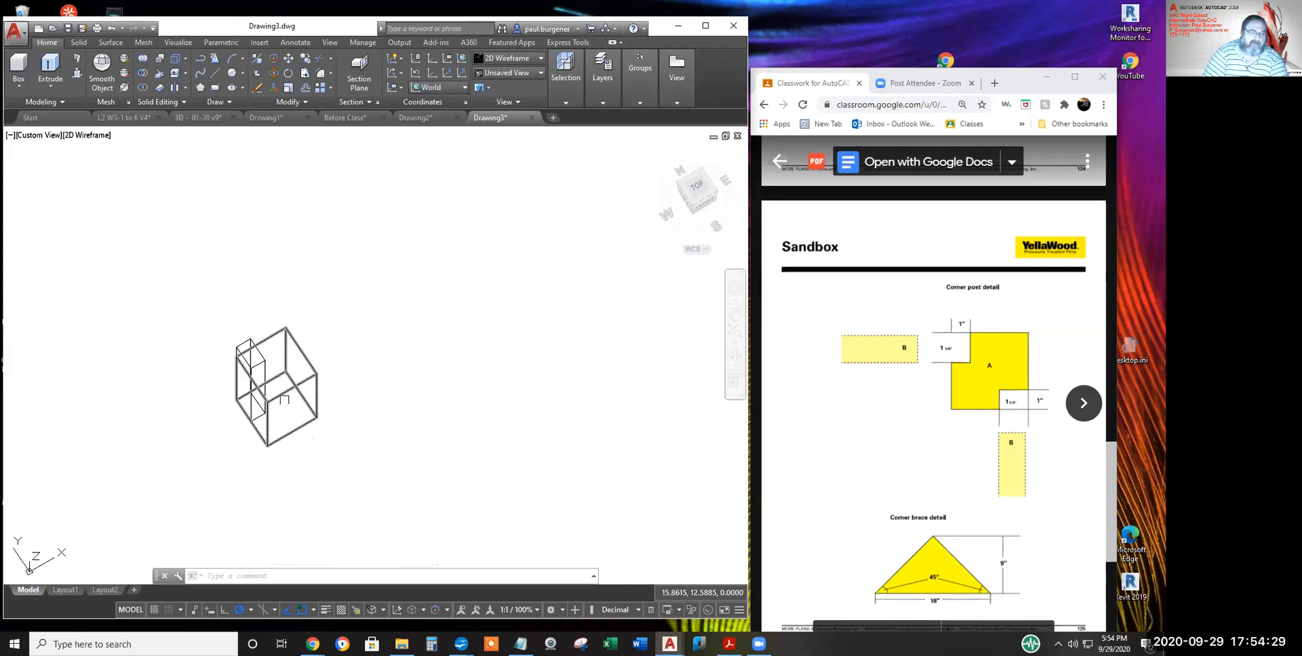
pyautogui.rightClick(283, 426)
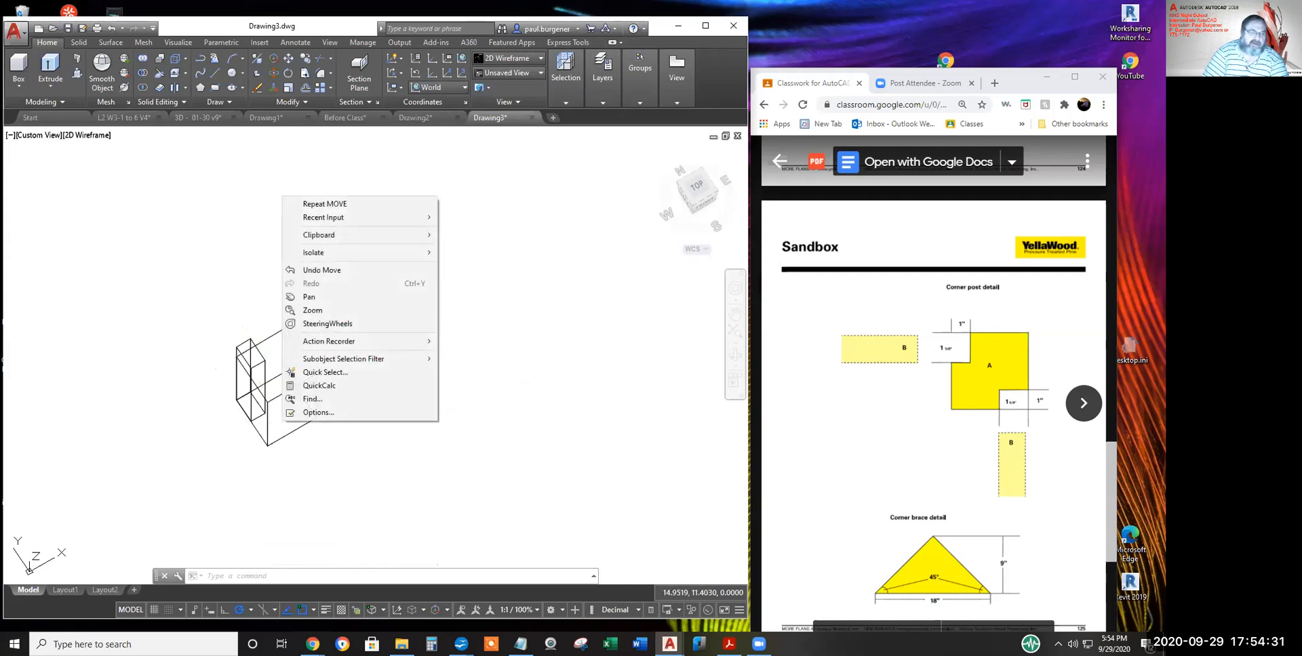
pyautogui.press('Escape')
pyautogui.press('Escape')
pyautogui.press('Escape')
pyautogui.press('Escape')
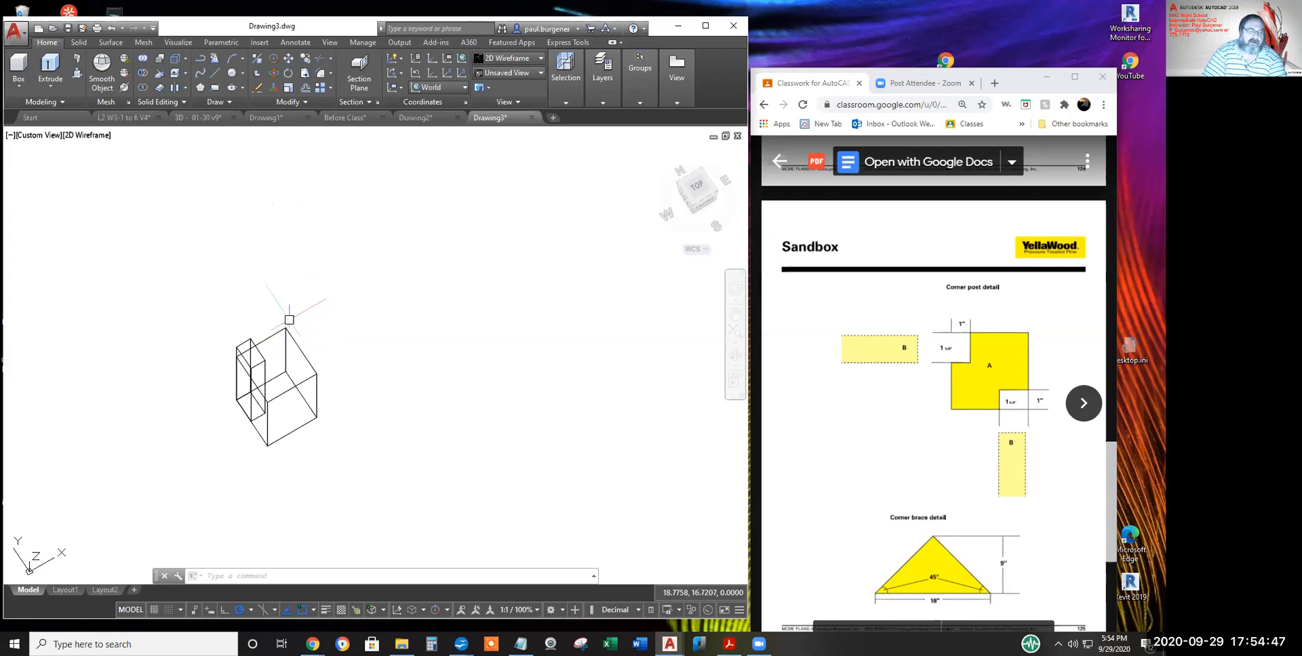
# - Display the model in the Conceptual visual style and free-orbit it to inspect how the notch box sits in the post
pyautogui.click(735, 355)
pyautogui.moveTo(482, 386)
pyautogui.mouseDown()
pyautogui.moveTo(592, 325)
pyautogui.moveTo(566, 282)
pyautogui.moveTo(430, 253)
pyautogui.moveTo(483, 252)
pyautogui.mouseUp()
pyautogui.click(737, 364)
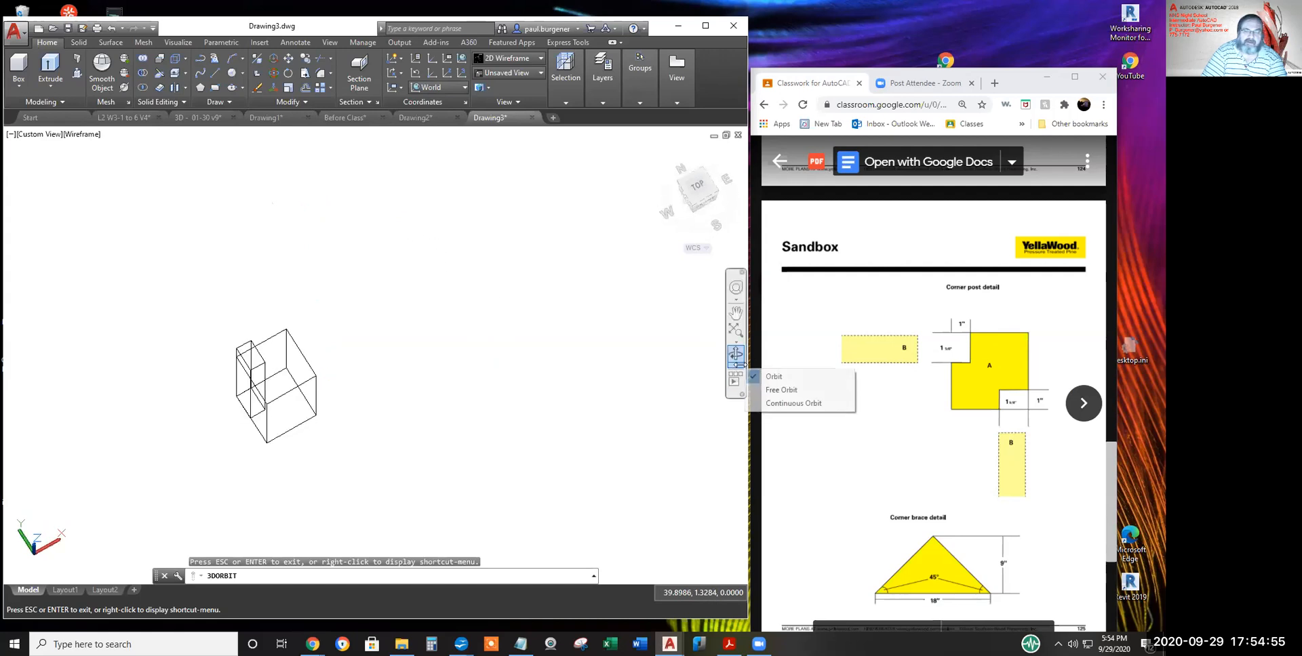
pyautogui.click(779, 390)
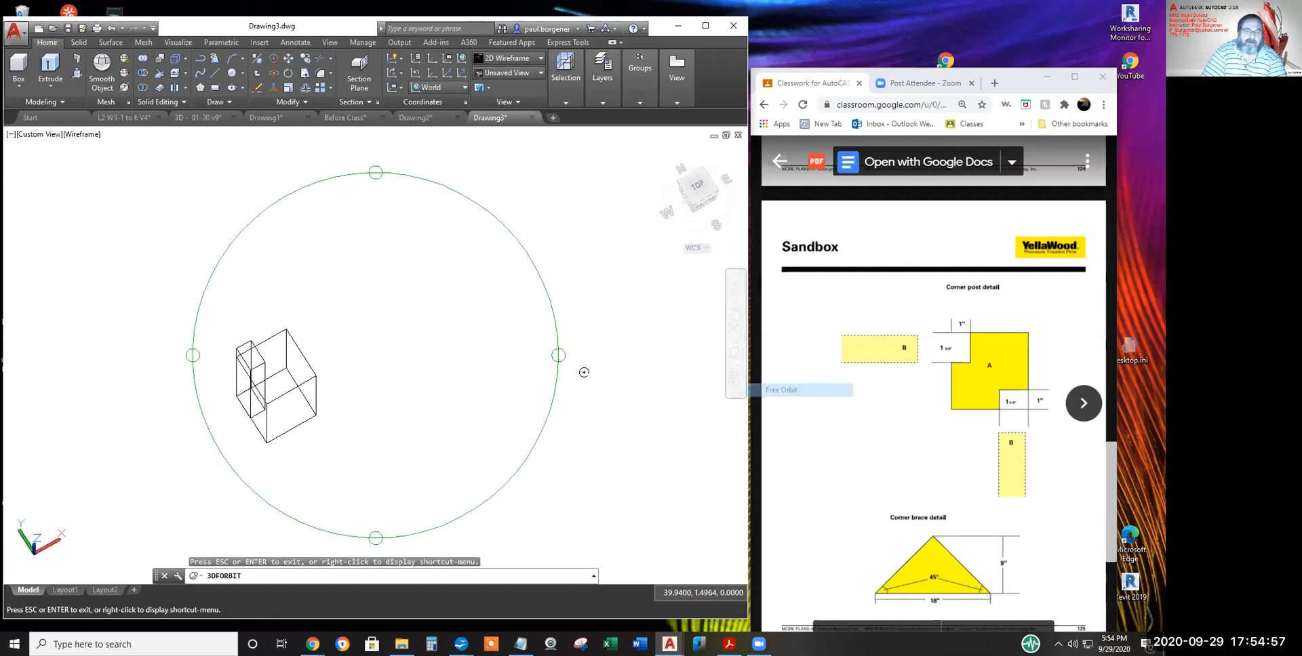
pyautogui.moveTo(614, 264); pyautogui.dragTo(672, 345)
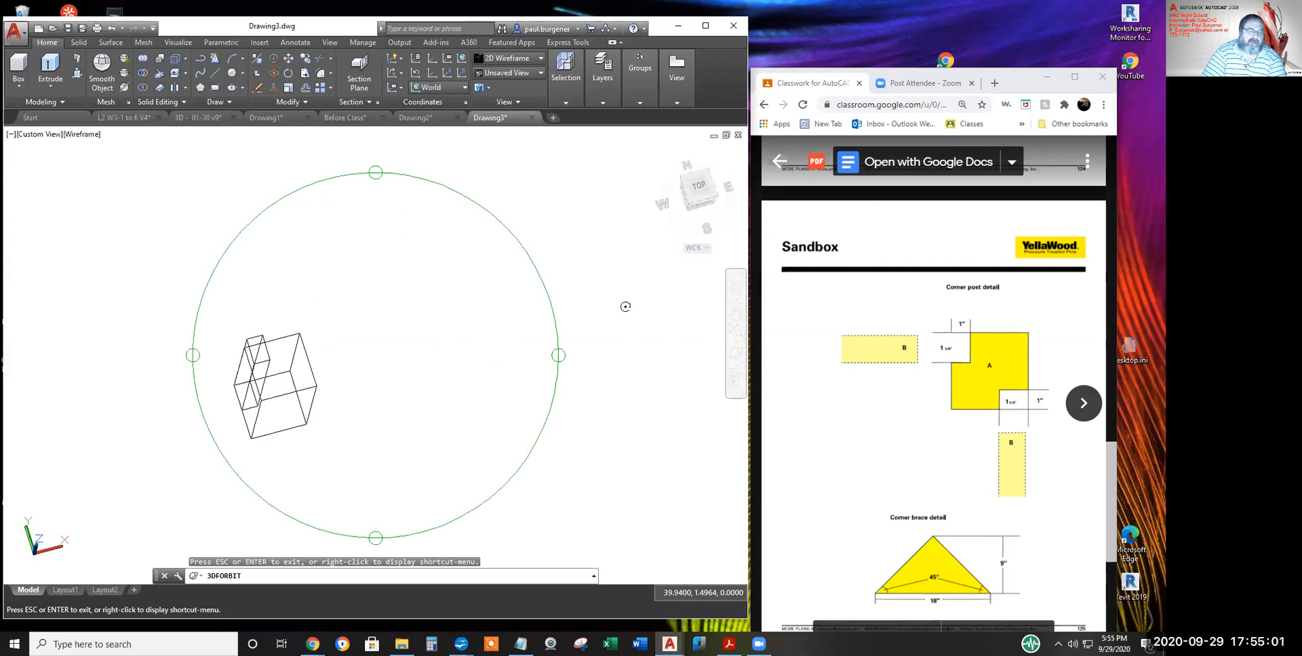
pyautogui.rightClick(625, 307)
pyautogui.click(645, 309)
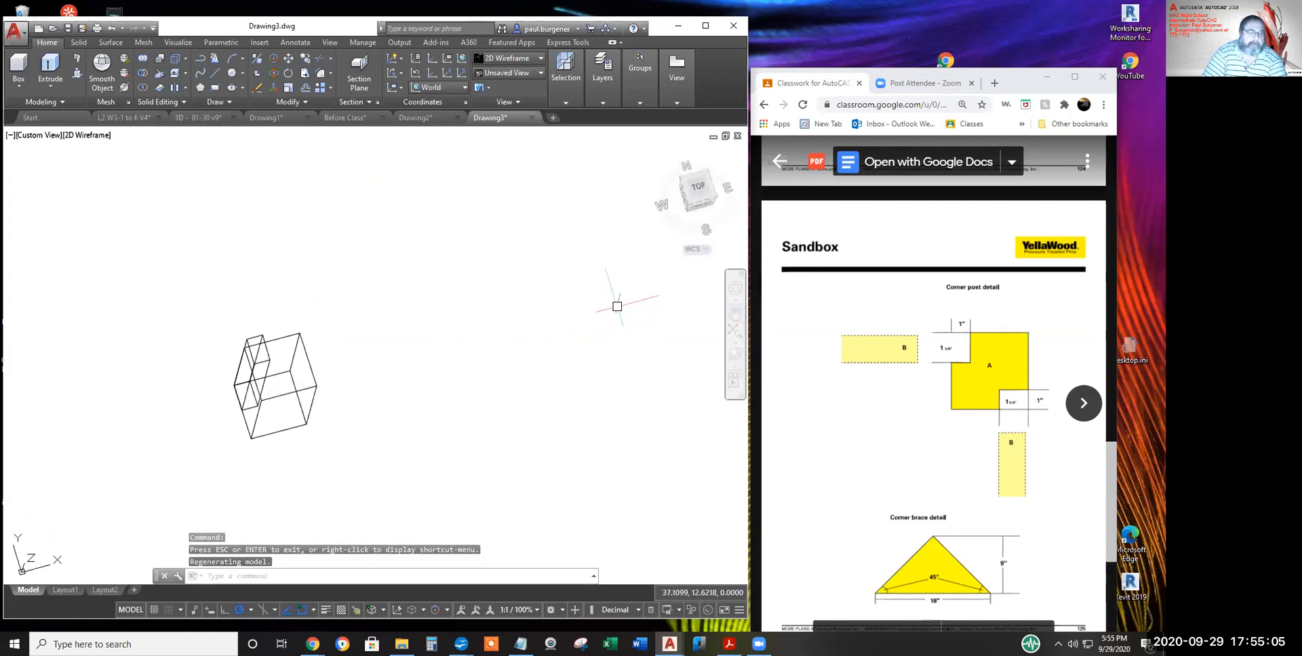
pyautogui.click(94, 136)
pyautogui.click(129, 178)
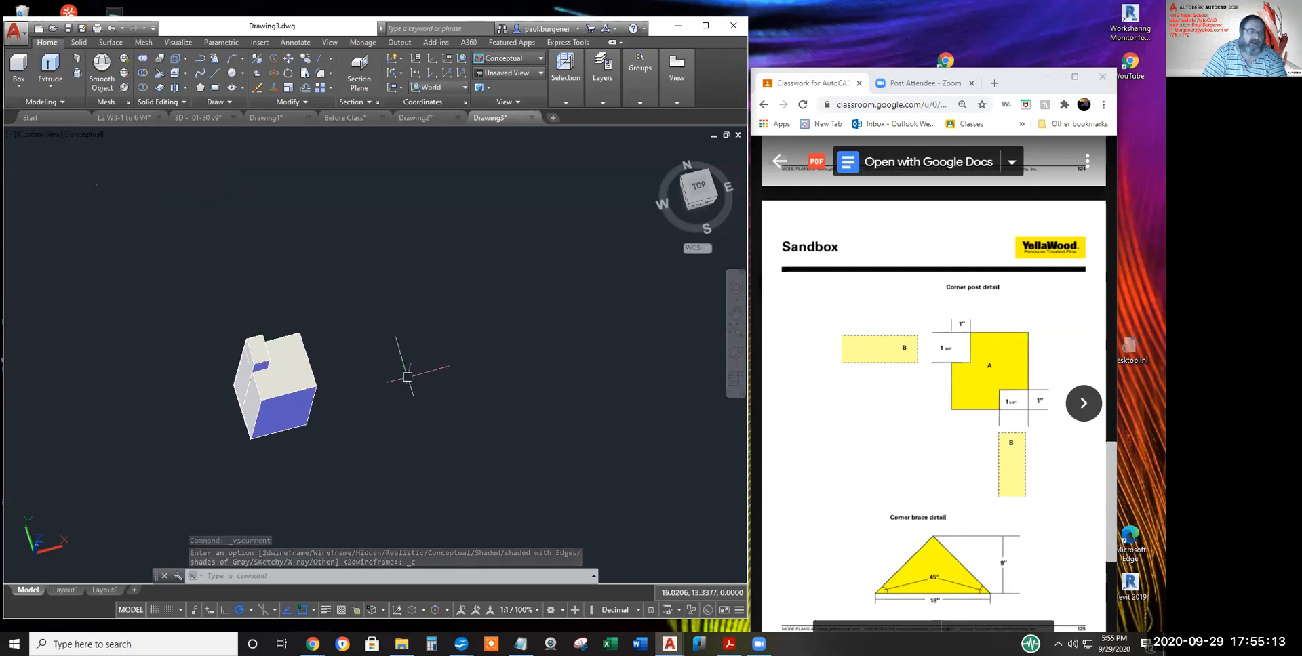
pyautogui.click(736, 353)
pyautogui.moveTo(463, 376); pyautogui.dragTo(478, 340)
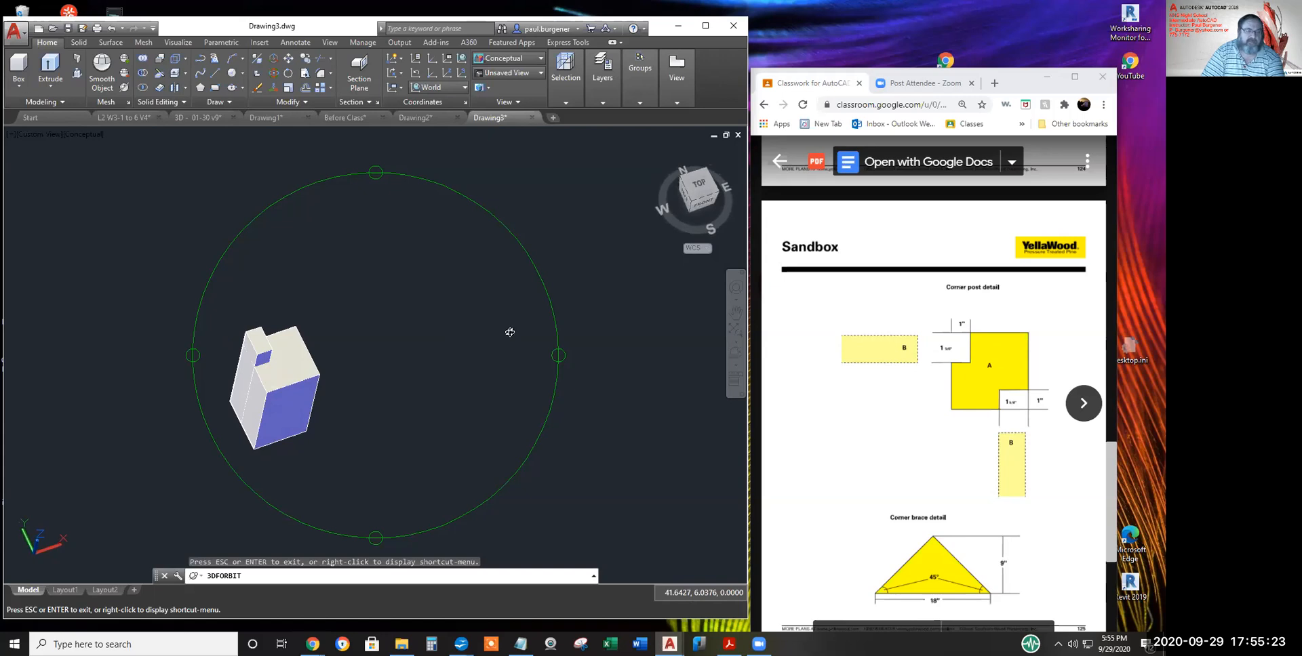
# - Leave the free orbit and display the post and notch box in the 2D Wireframe visual style
pyautogui.press('Escape')
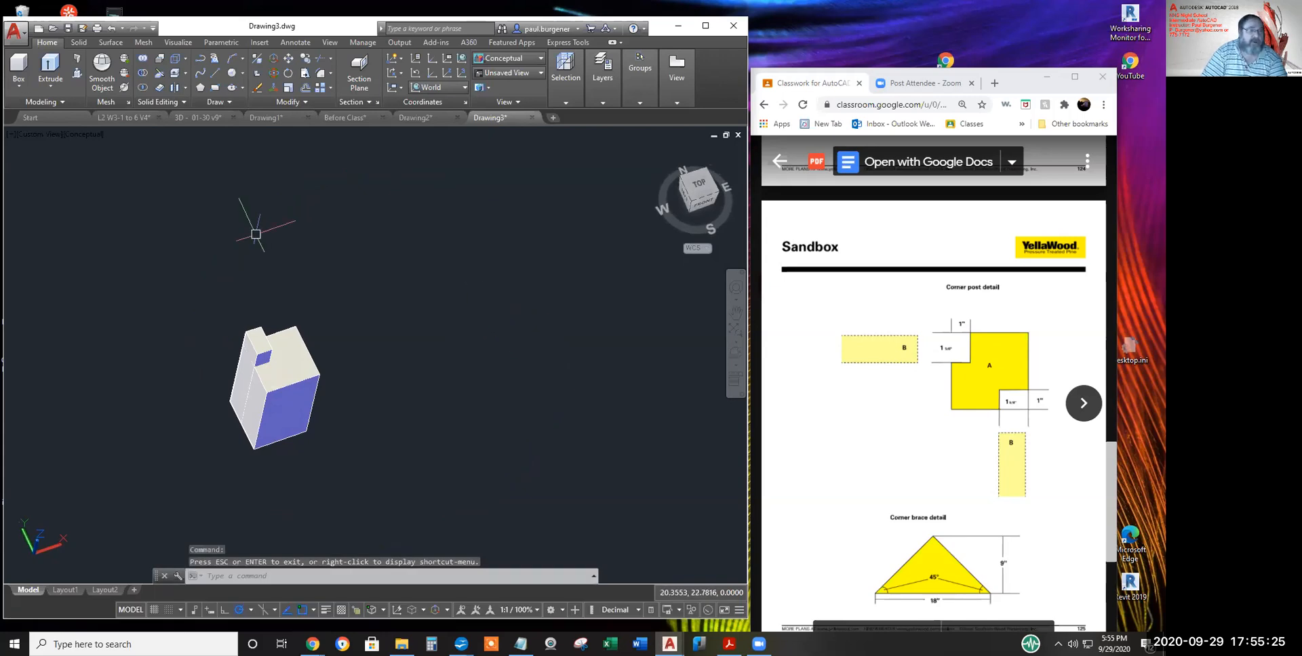
pyautogui.click(86, 135)
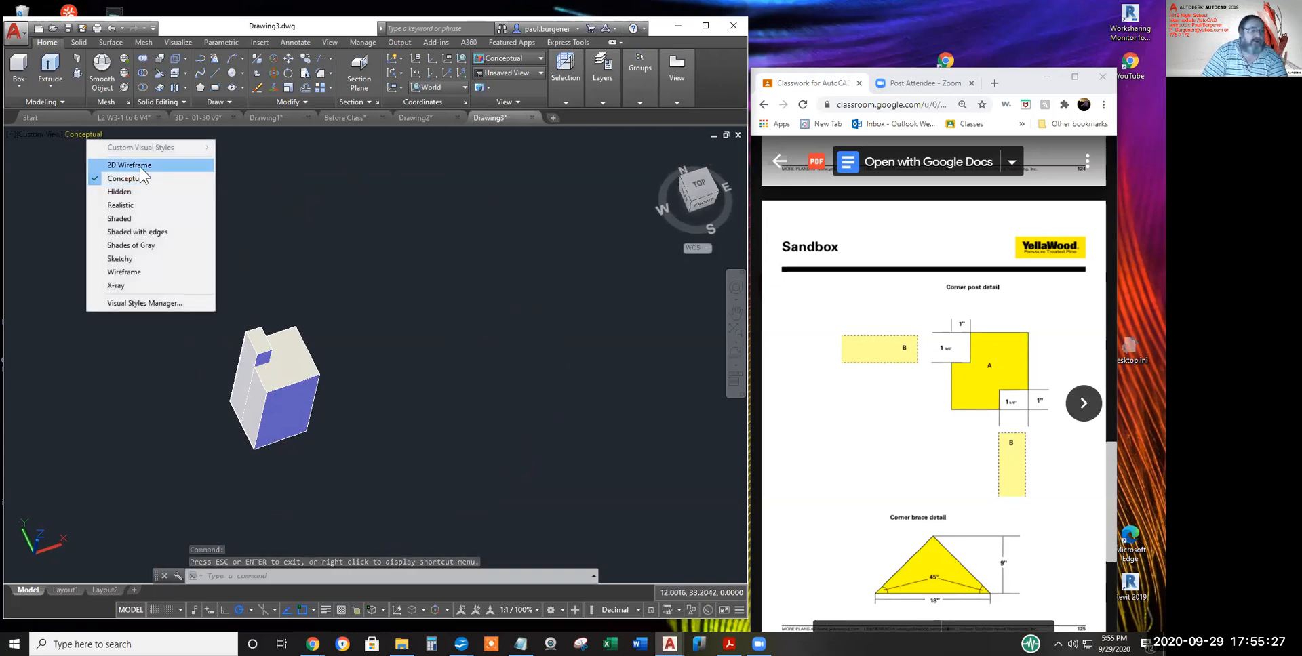
pyautogui.click(129, 165)
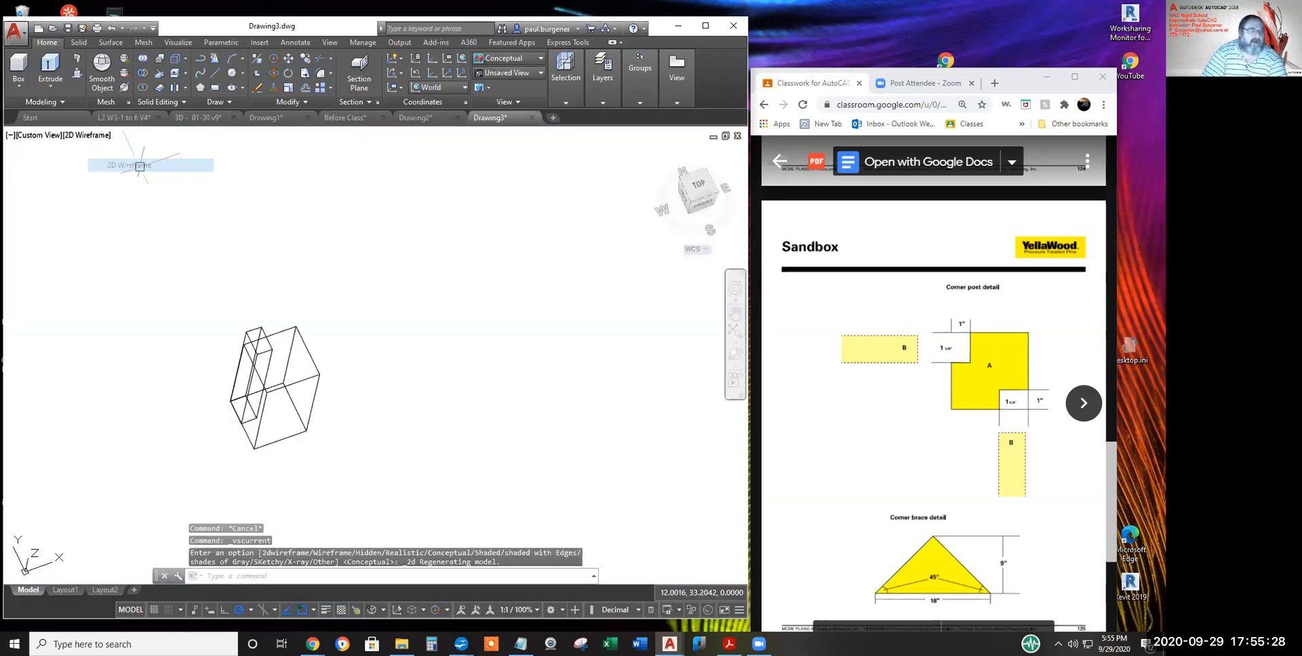
# - Mirror the notch box across a 45° line from the post's front base corner, keeping the source box
pyautogui.click(304, 101)
pyautogui.click(317, 116)
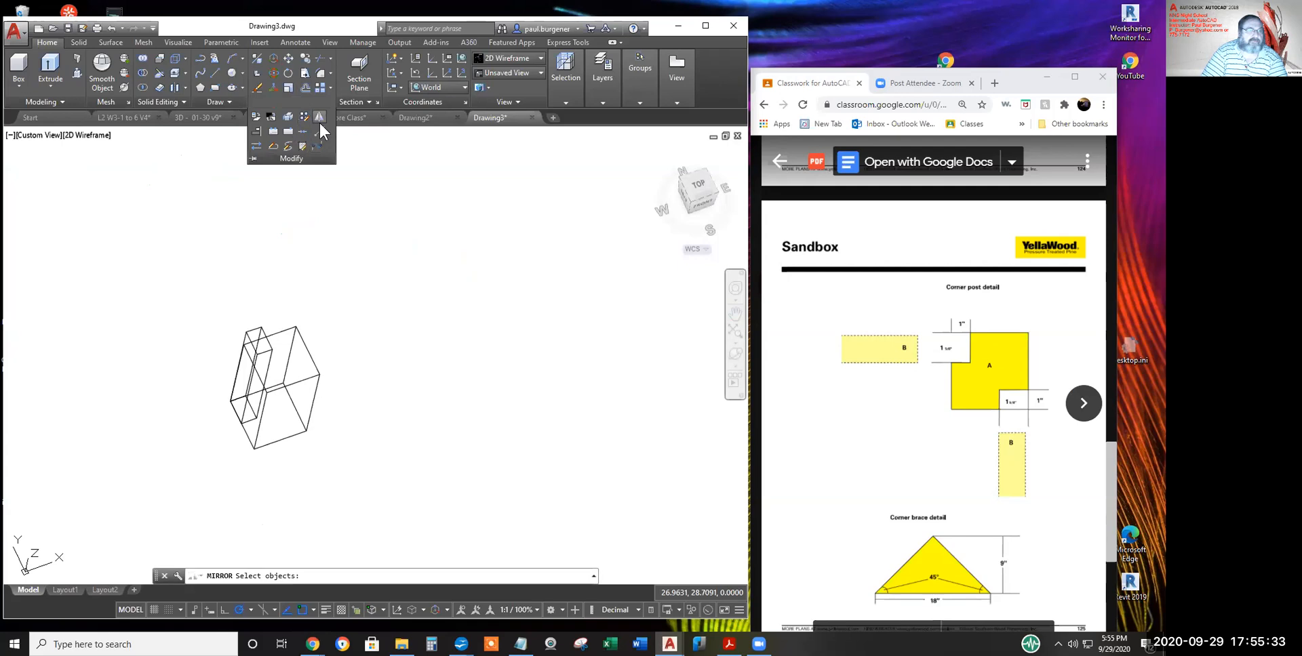
pyautogui.click(262, 324)
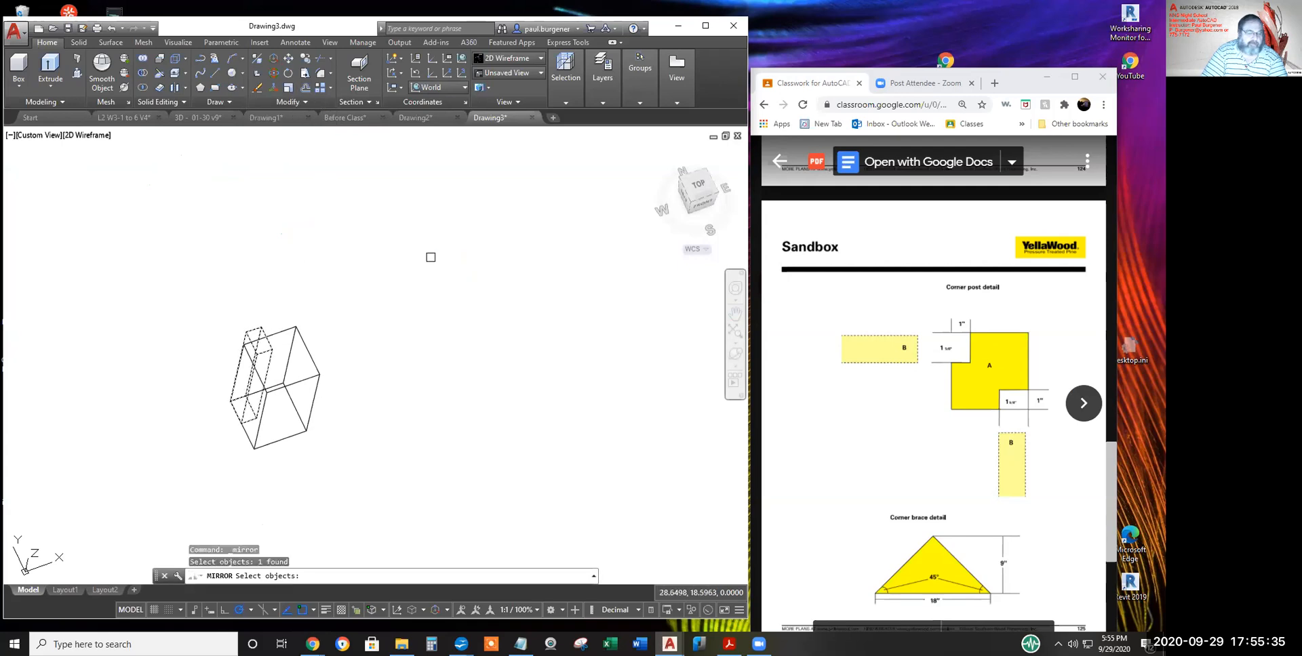
pyautogui.press('Return')
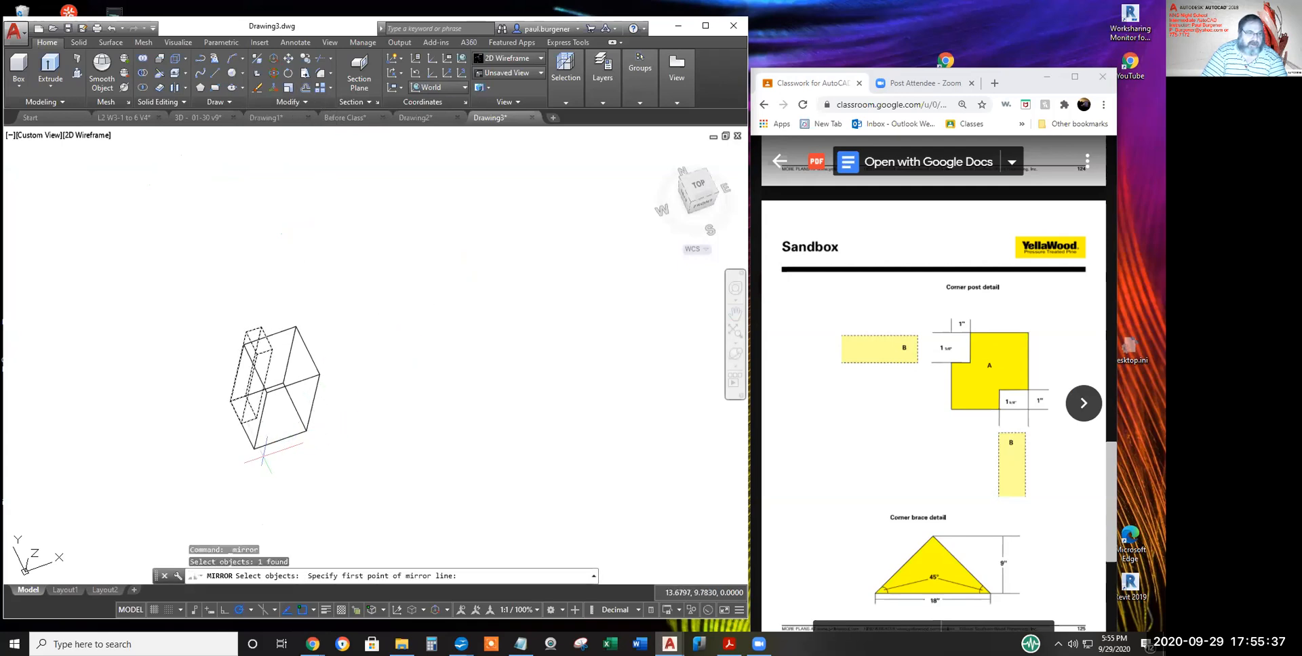
pyautogui.click(252, 449)
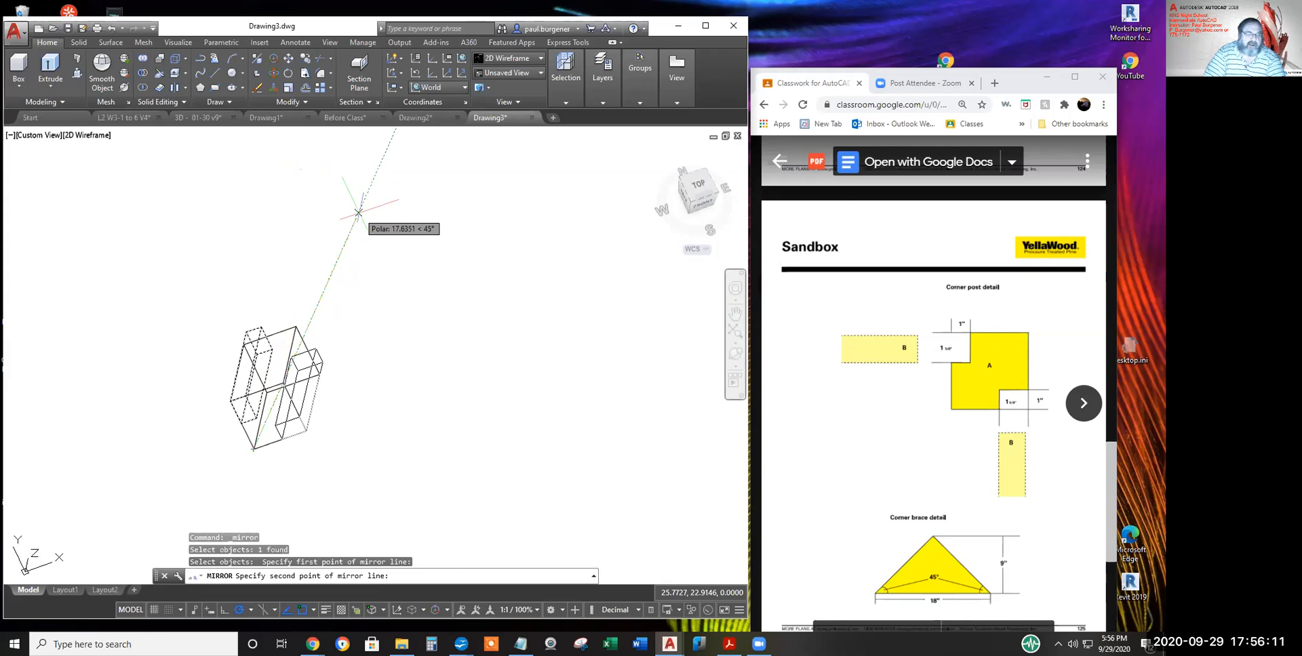
pyautogui.click(358, 212)
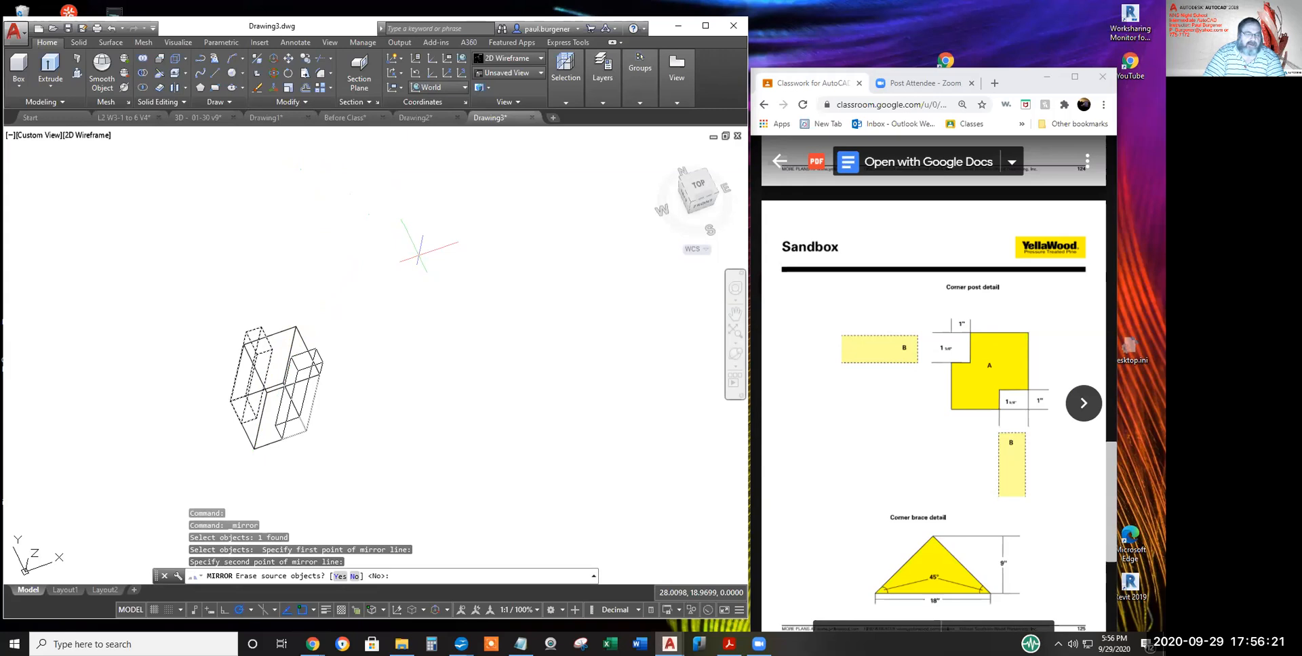
pyautogui.press('Return')
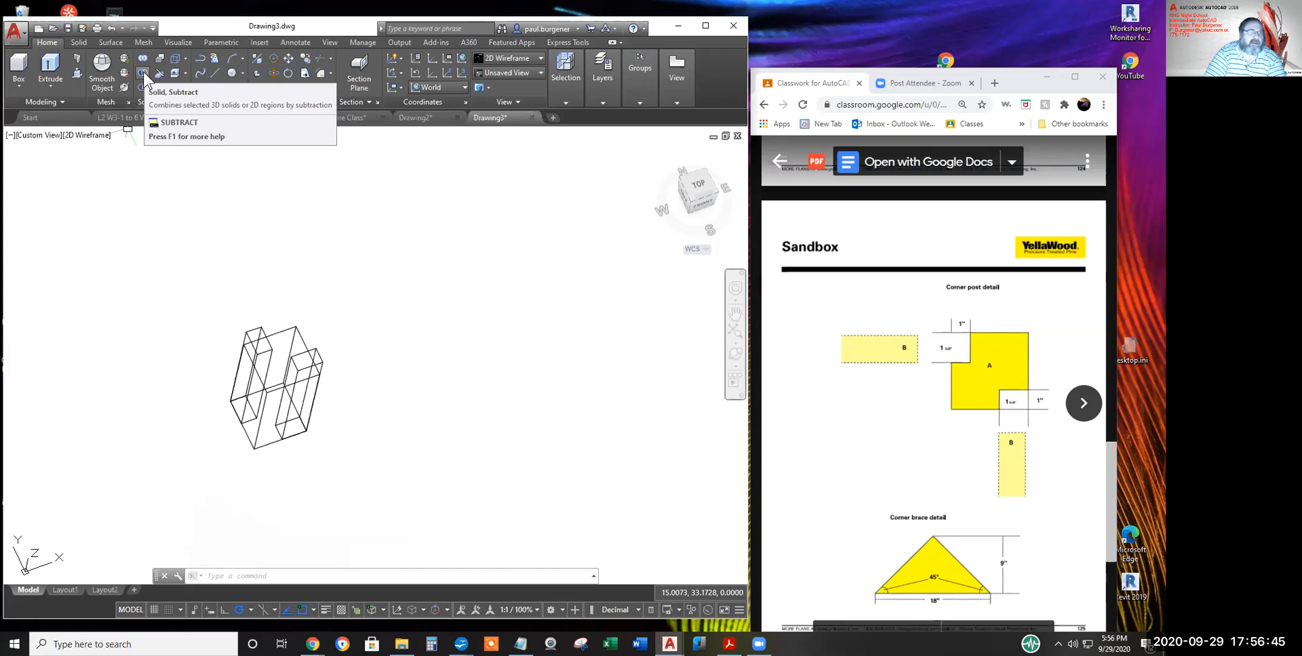
# - Subtract the two notch boxes from the corner post, choosing the post as the solid to subtract from
pyautogui.click(143, 72)
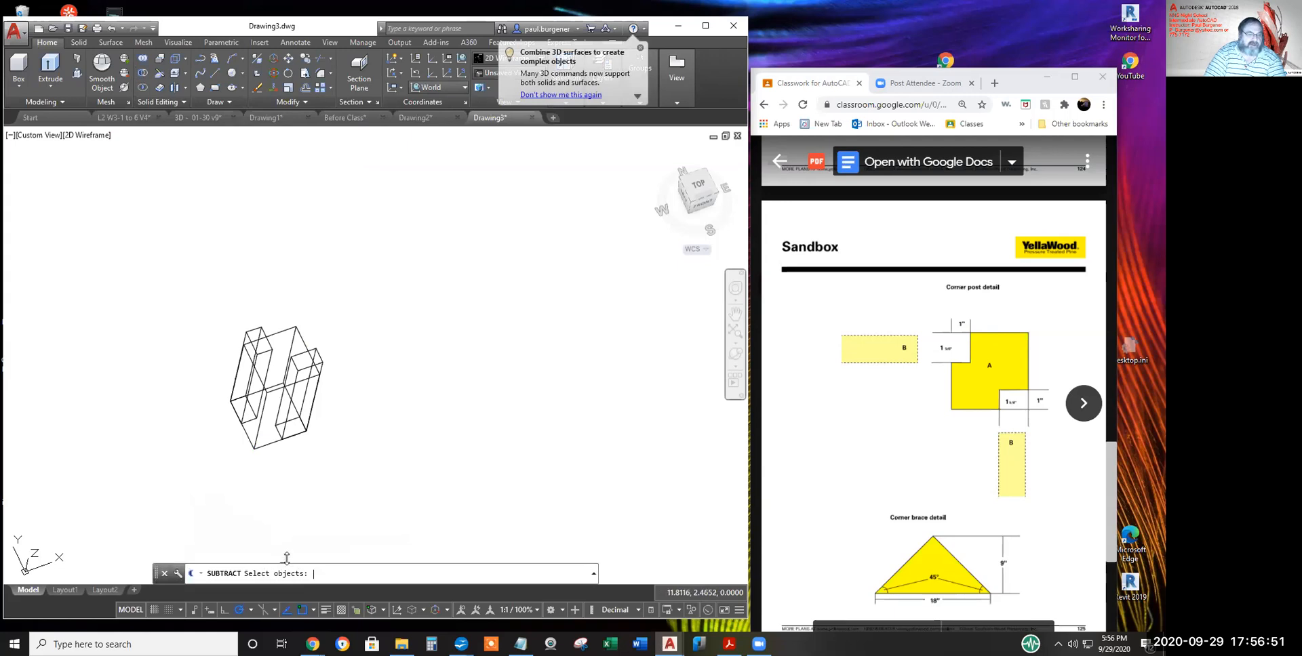
pyautogui.moveTo(284, 568); pyautogui.dragTo(290, 524)
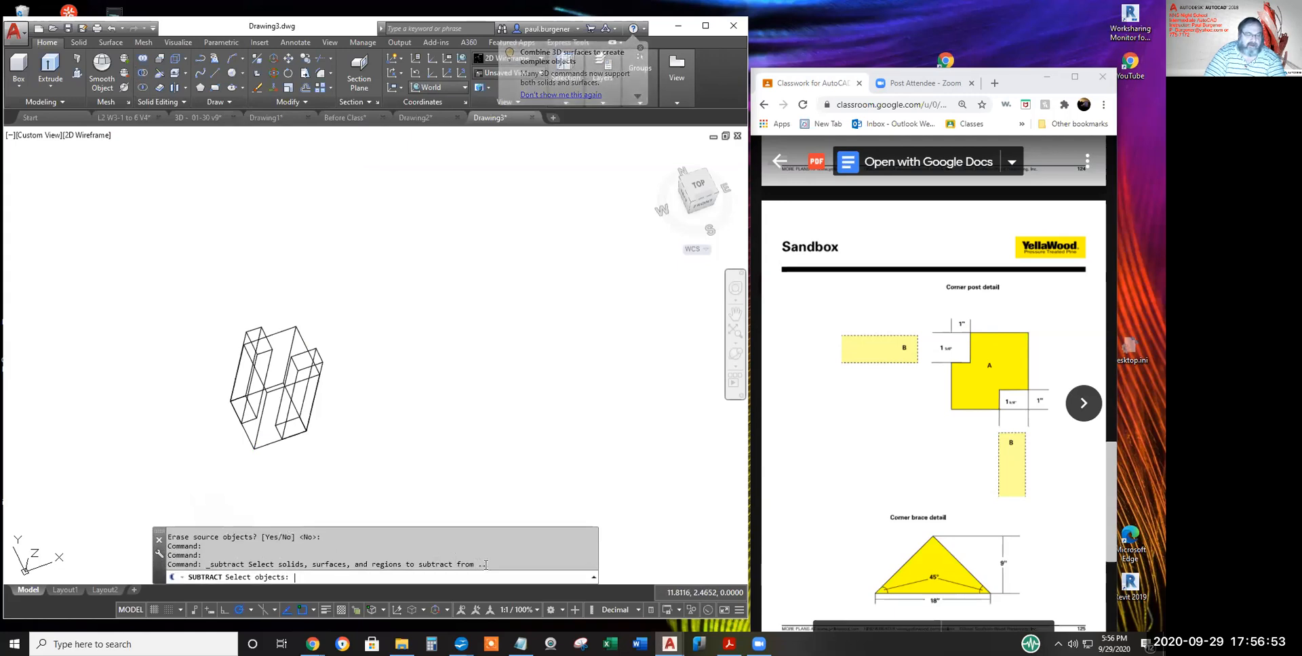
pyautogui.moveTo(486, 564); pyautogui.dragTo(408, 568)
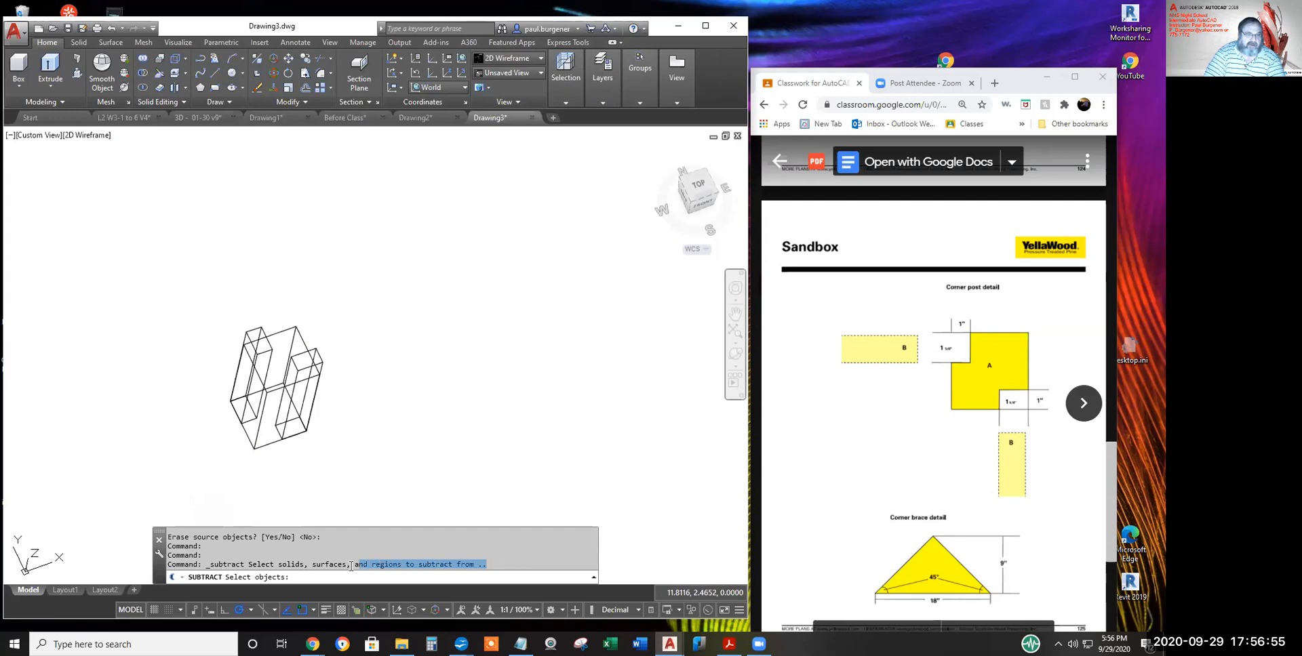
pyautogui.moveTo(339, 565); pyautogui.dragTo(281, 564)
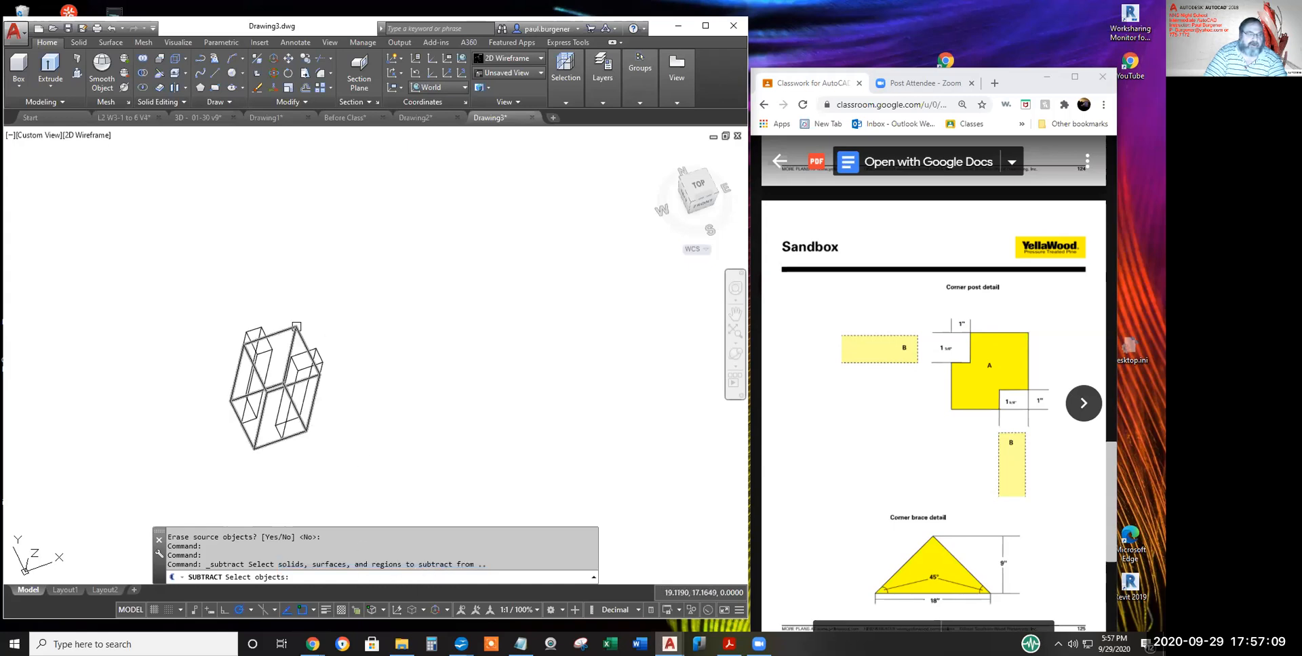
pyautogui.click(295, 331)
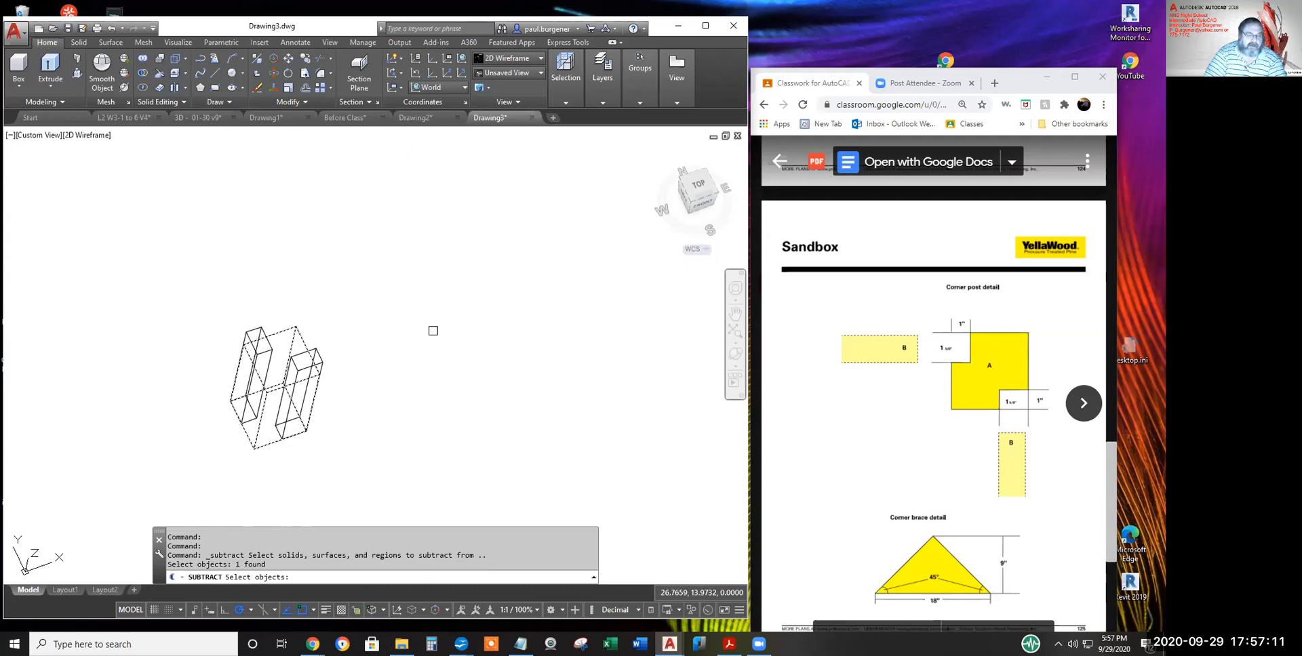
pyautogui.press('Return')
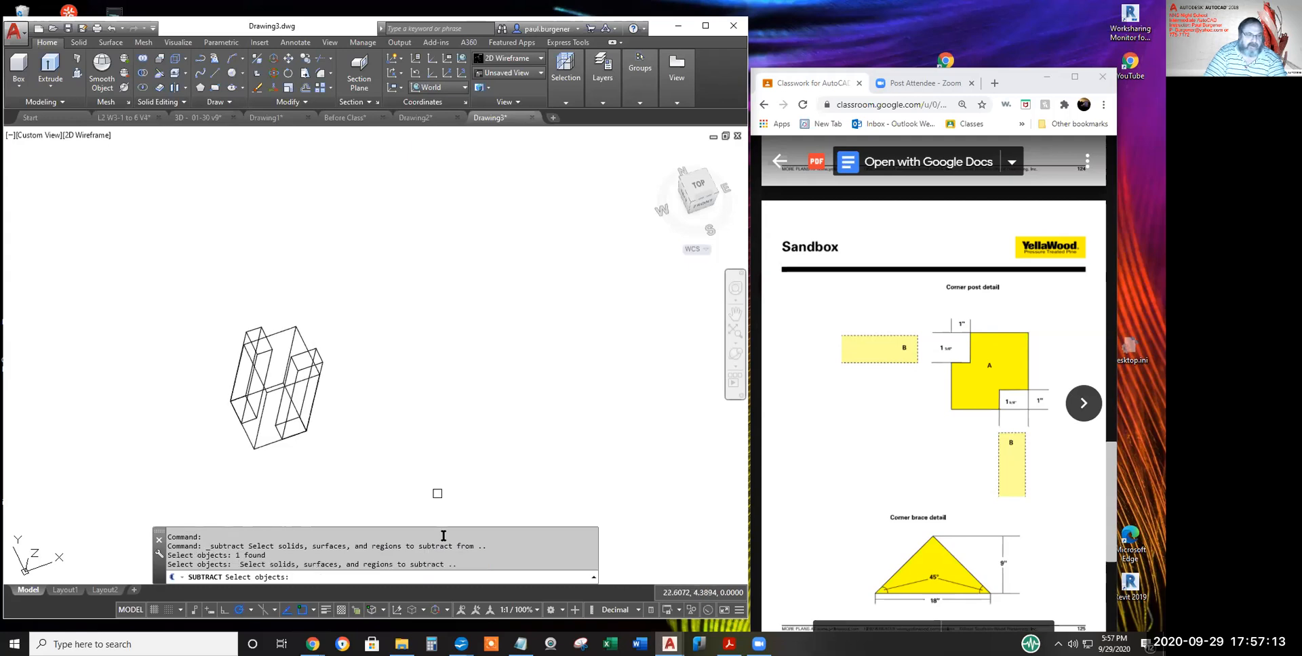
pyautogui.moveTo(463, 564); pyautogui.dragTo(285, 563)
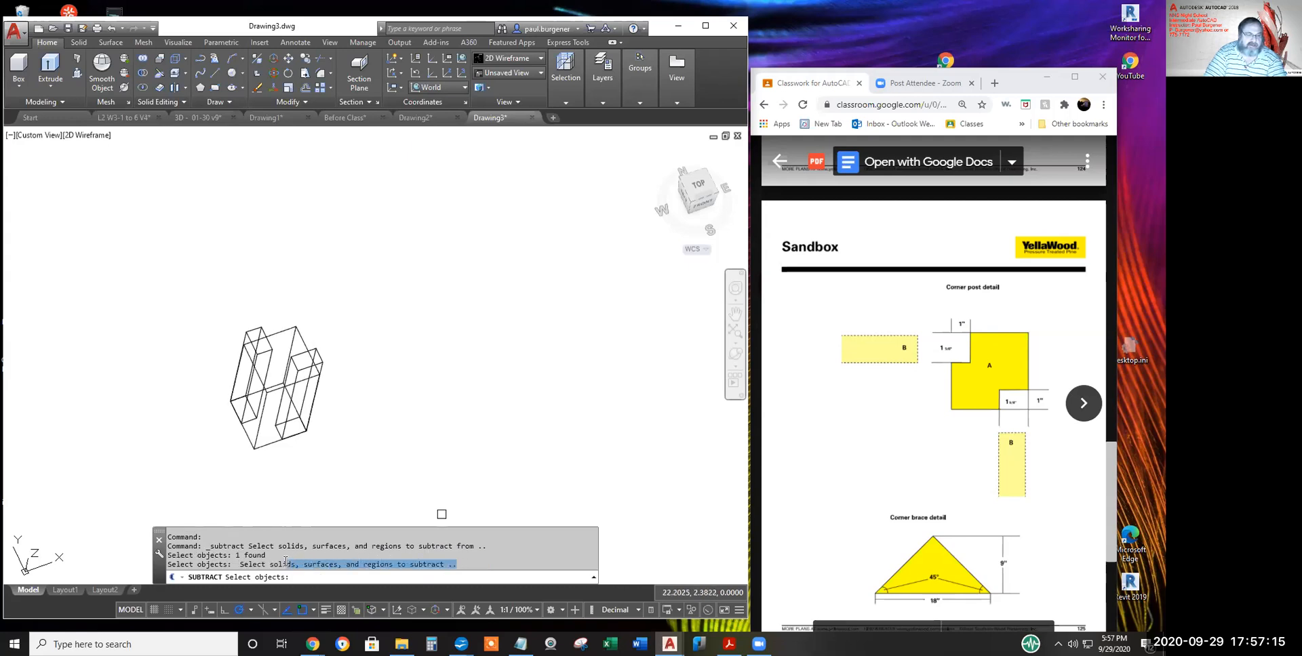
pyautogui.click(292, 581)
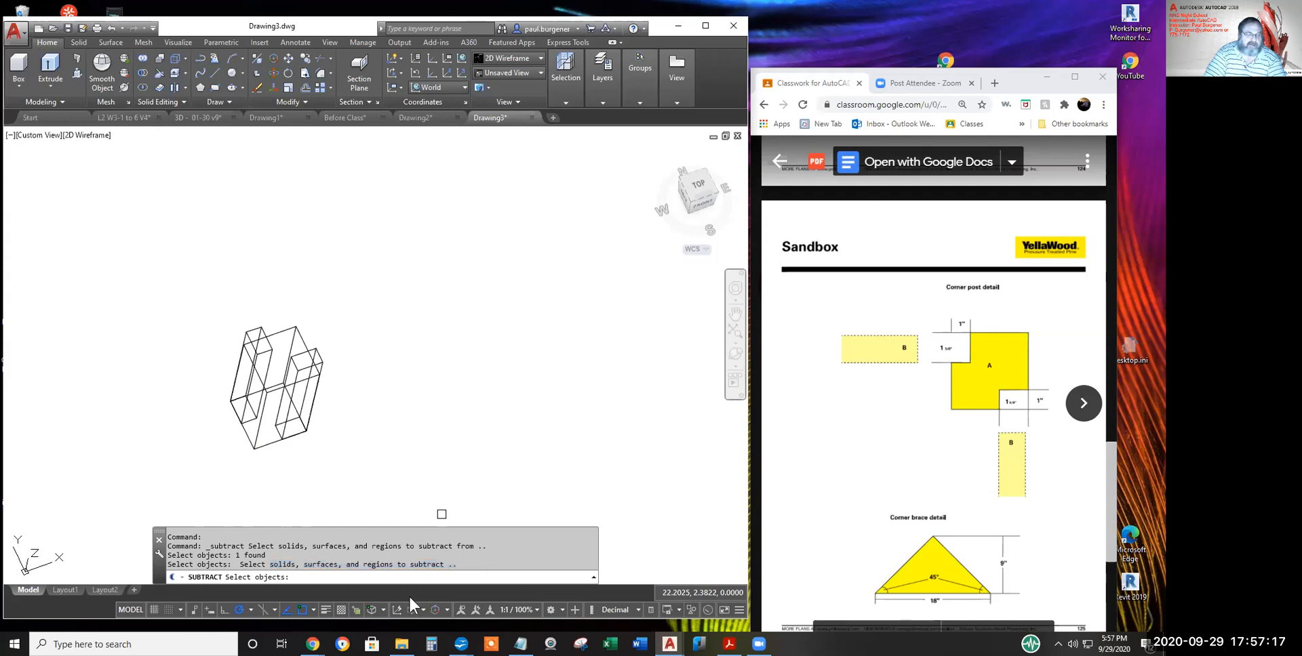
pyautogui.moveTo(451, 564); pyautogui.dragTo(284, 565)
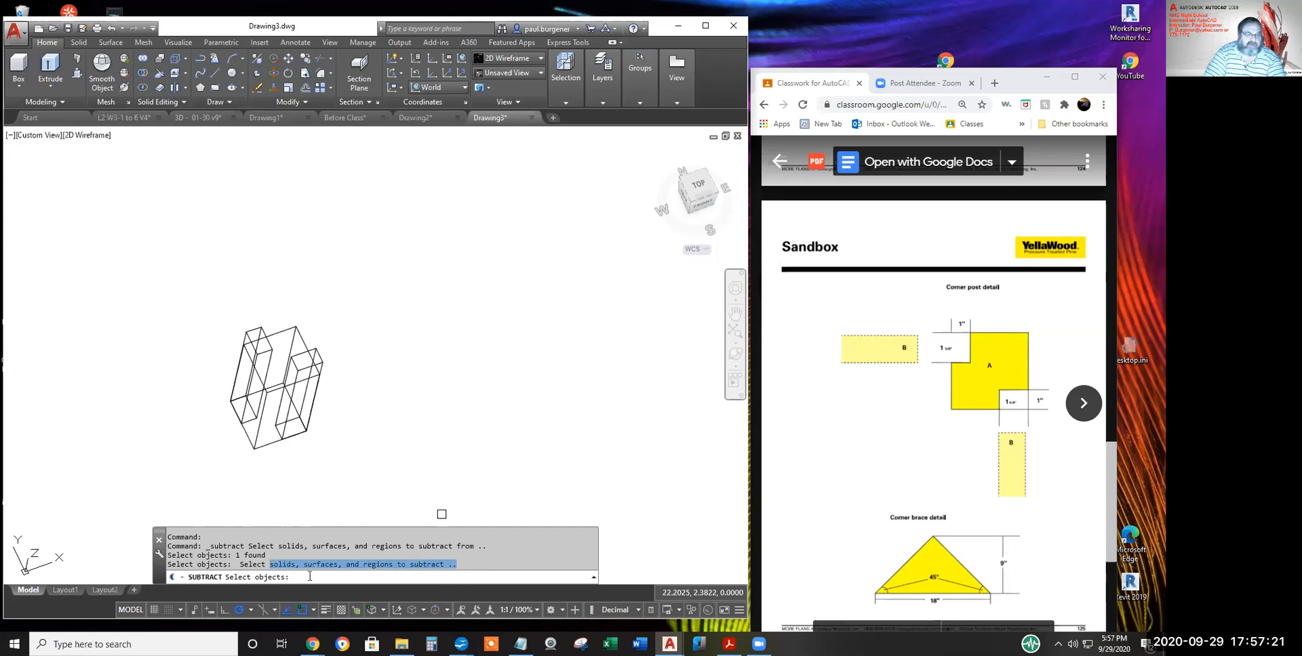
pyautogui.click(310, 577)
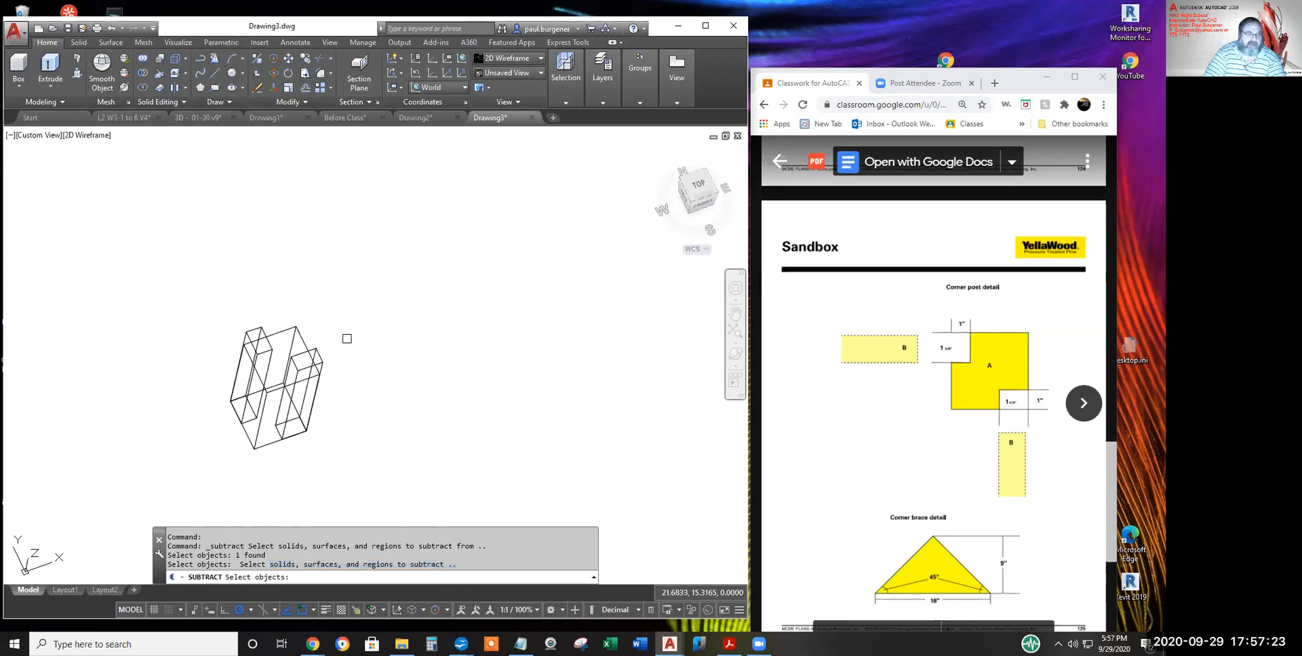
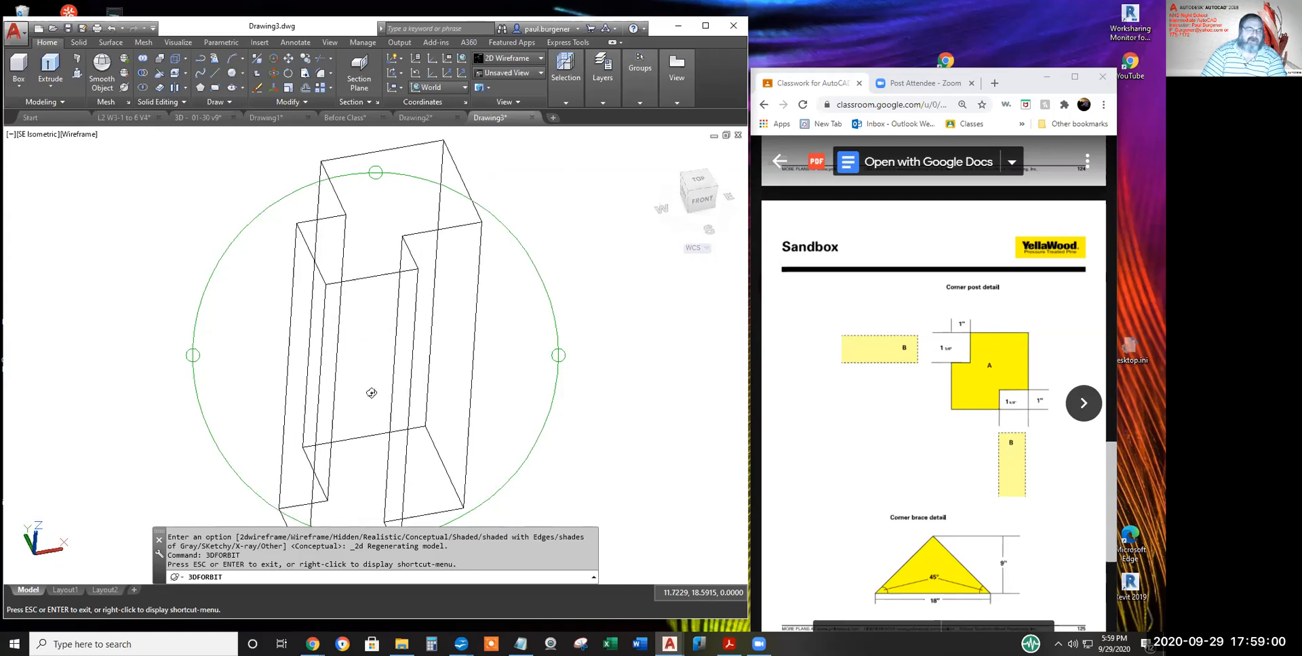
# - Free-orbit the notched post into a nearly upright 3D view and display it in the Conceptual visual style
pyautogui.moveTo(558, 378); pyautogui.dragTo(536, 316)
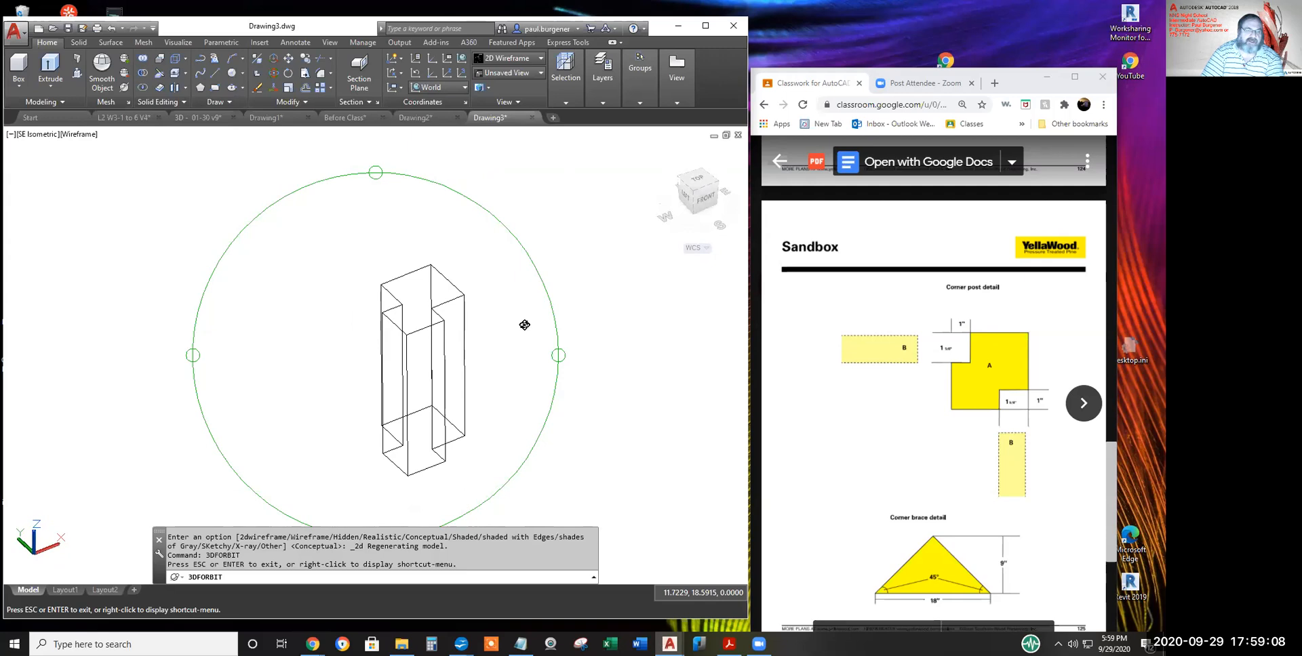
pyautogui.moveTo(594, 324); pyautogui.dragTo(567, 319)
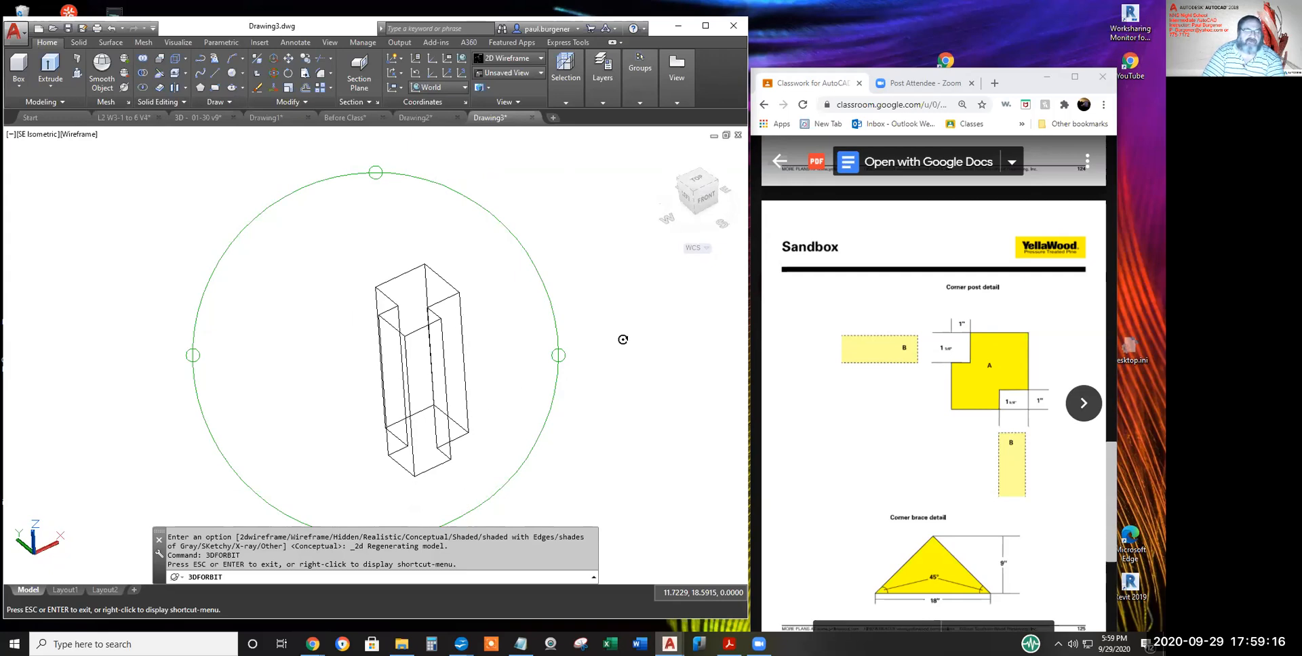
pyautogui.press('Escape')
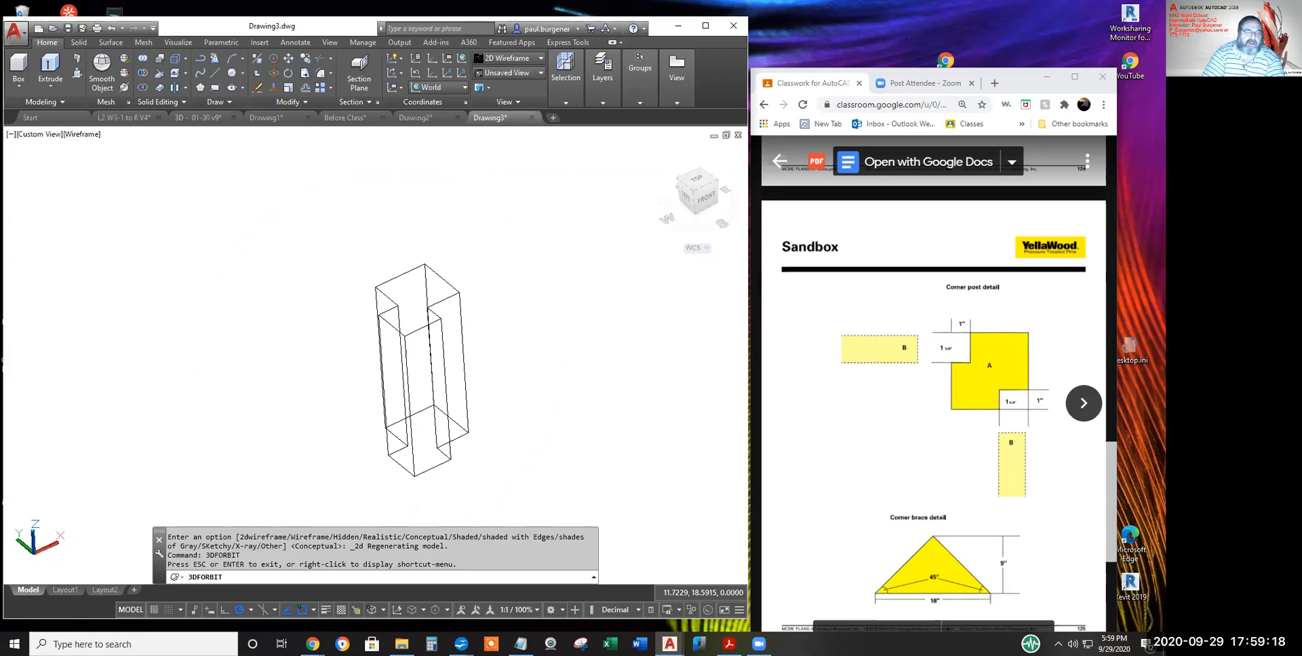
pyautogui.scroll(-2, 556, 369)
pyautogui.click(88, 135)
pyautogui.click(112, 178)
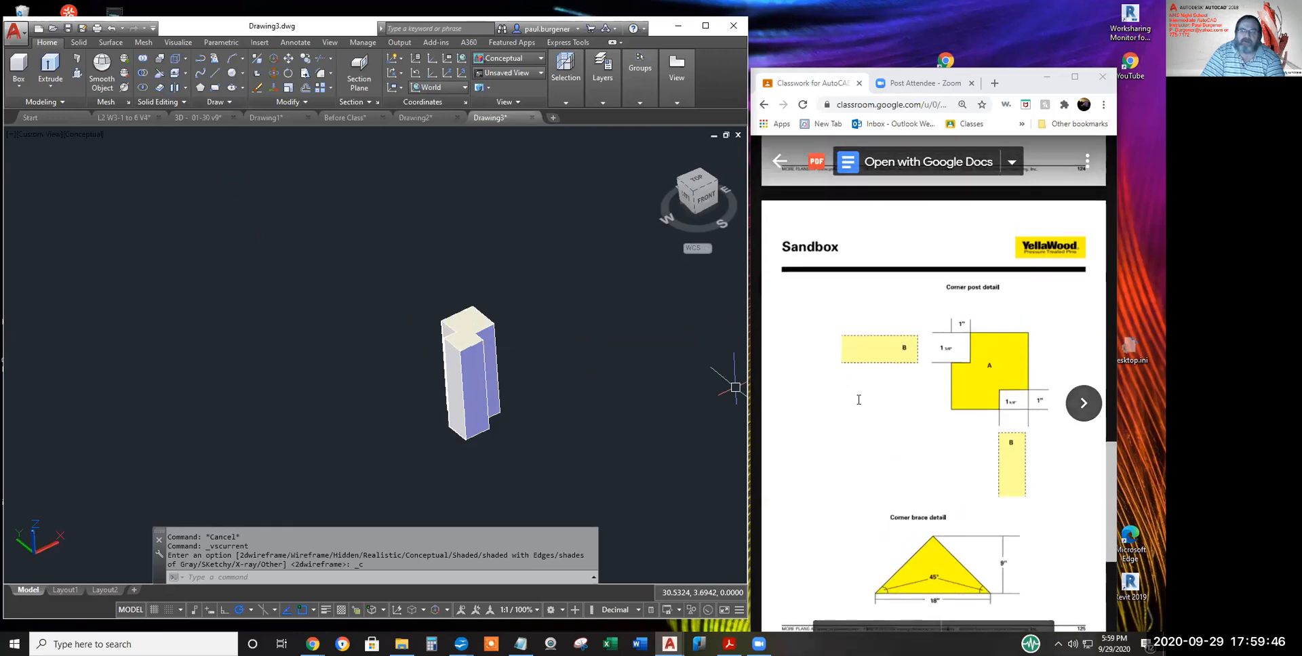
# - Start a solid box for board B beside the post from the plans' cut list, with length 68 and width 1.5
pyautogui.scroll(5, 847, 402)
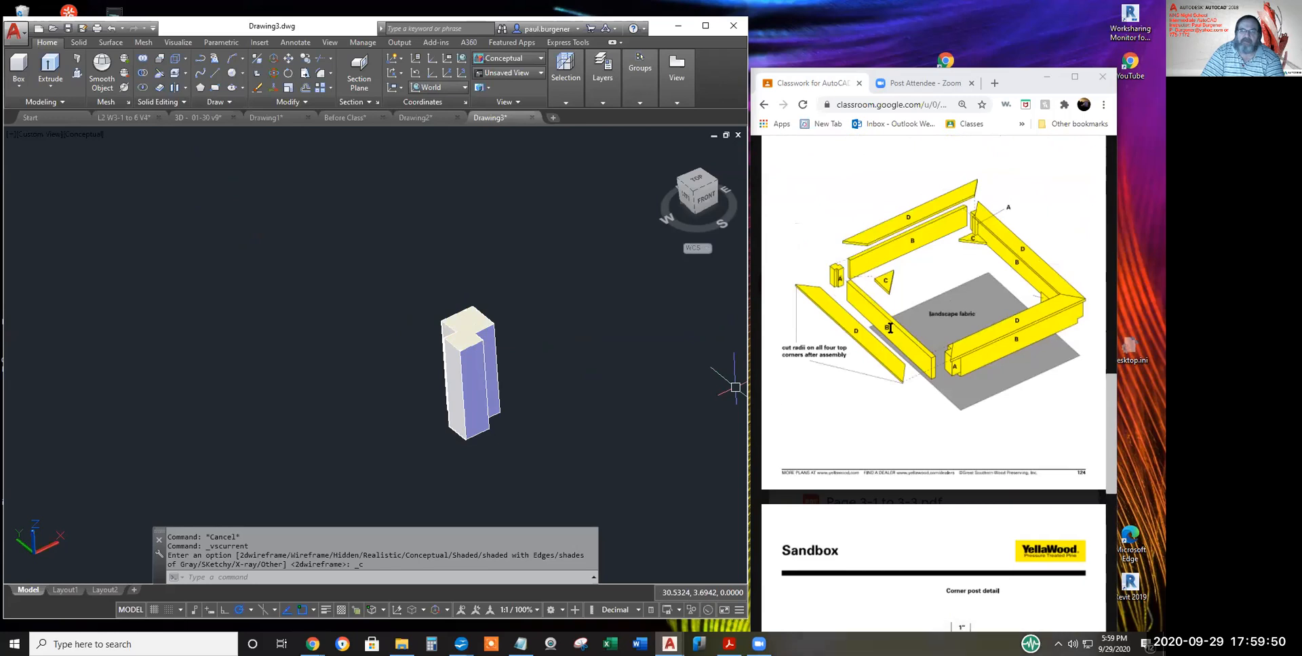
pyautogui.scroll(6, 873, 320)
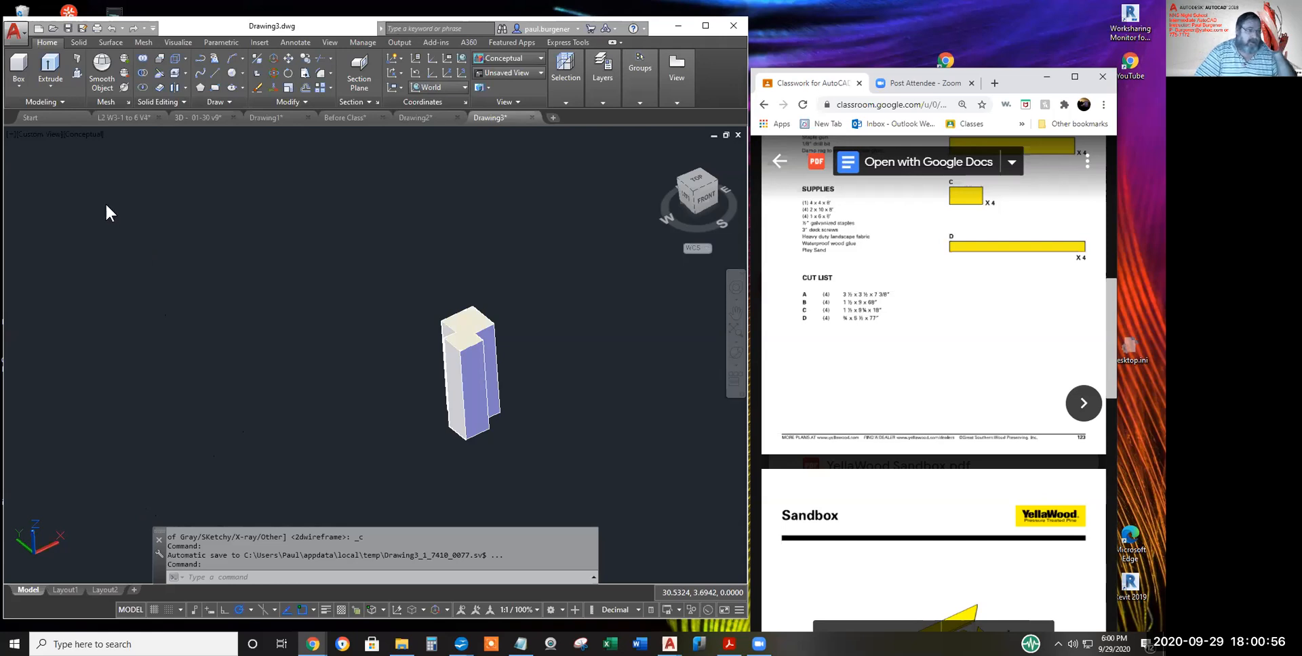
pyautogui.click(19, 62)
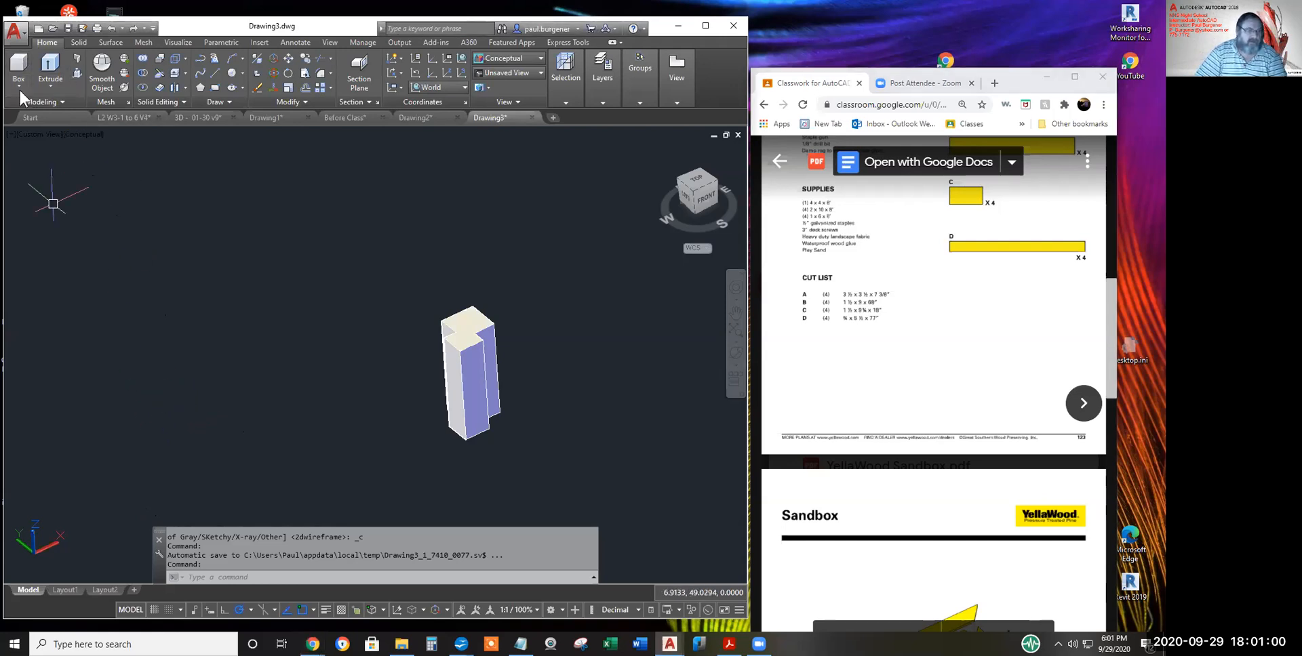
pyautogui.click(20, 64)
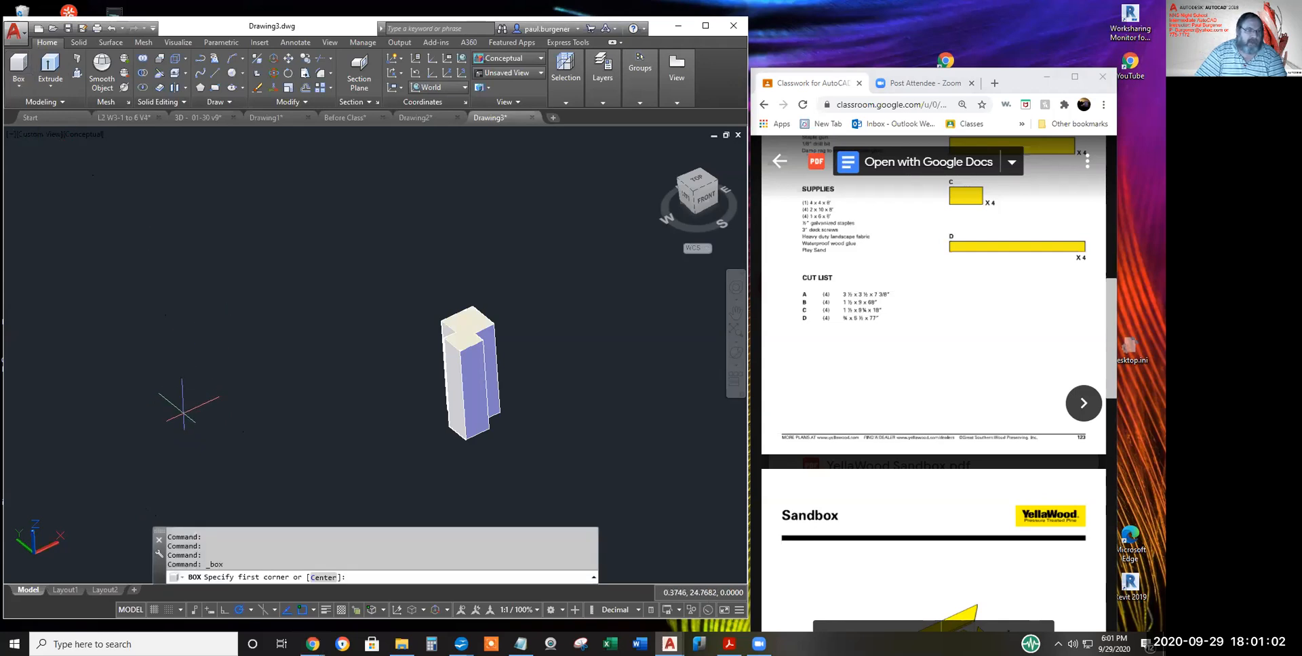
pyautogui.click(183, 412)
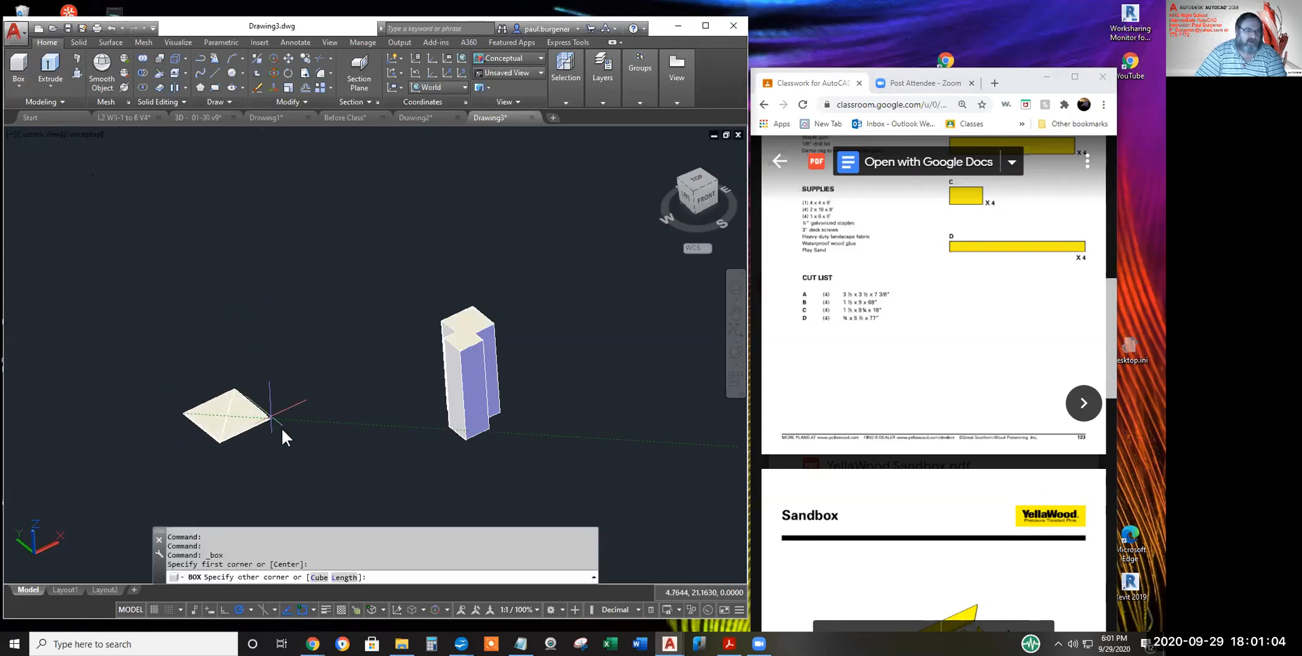
pyautogui.click(349, 578)
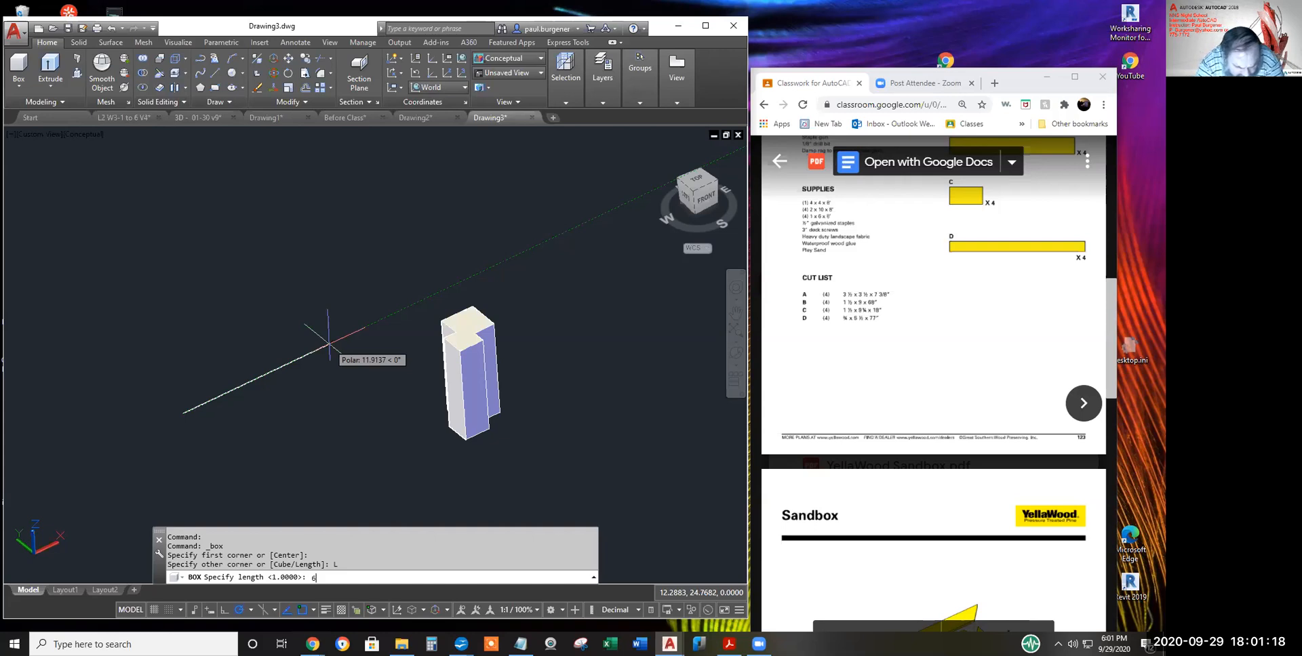
pyautogui.press('Return')
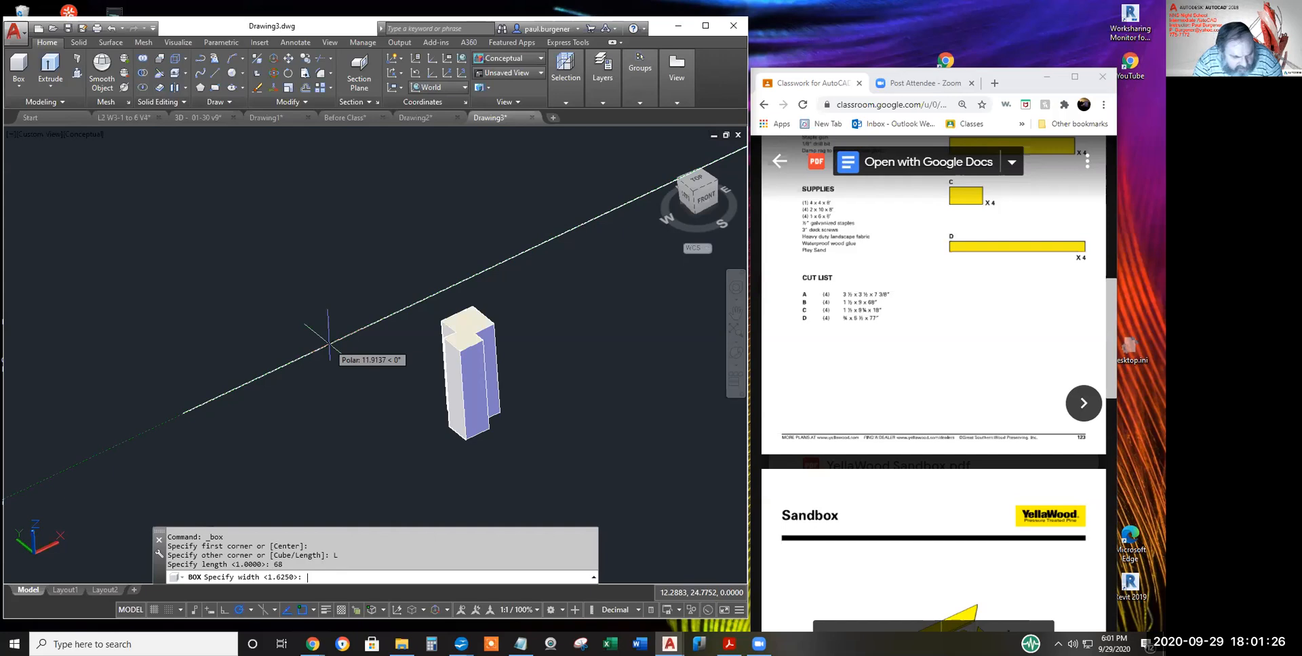
pyautogui.write('1.')
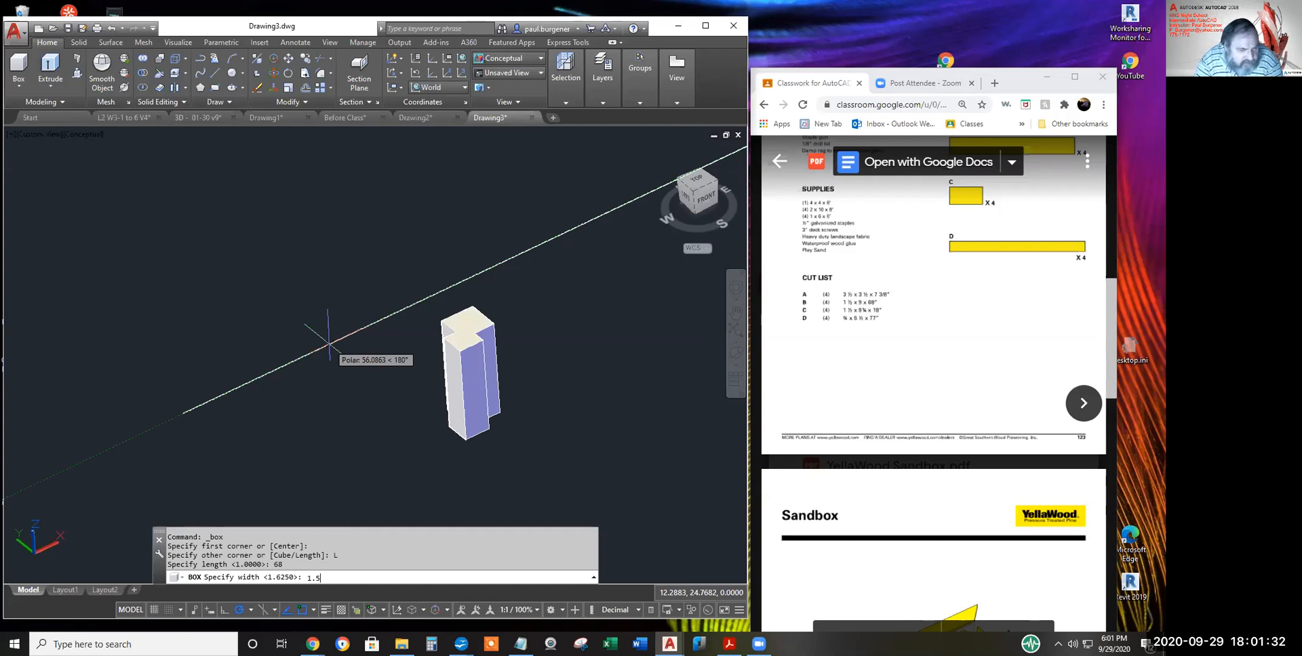
pyautogui.write('5')
pyautogui.press('Return')
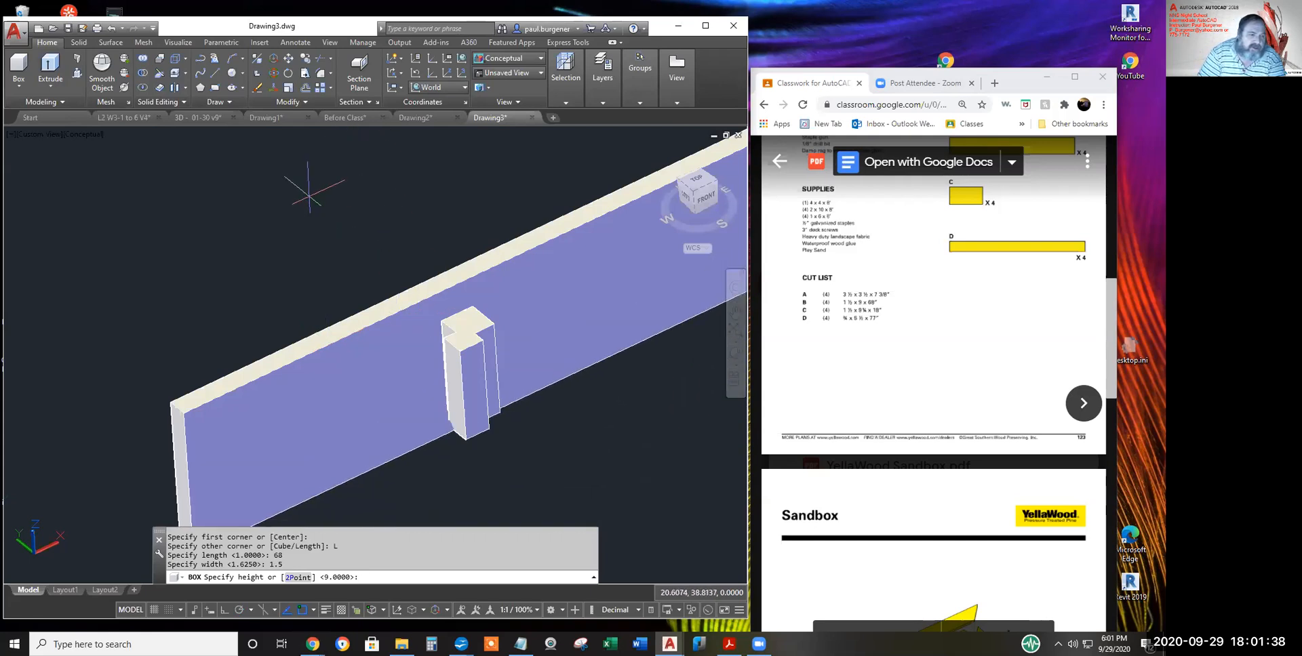
pyautogui.scroll(-3, 308, 195)
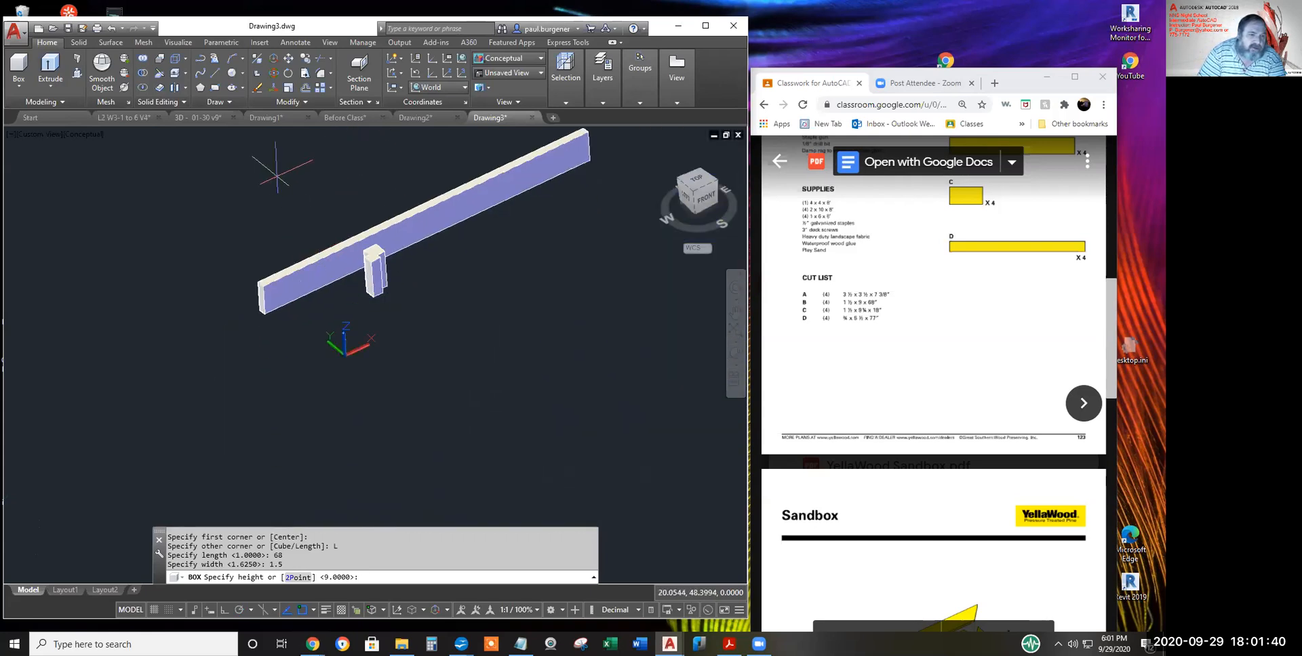
# - Finish the 68 by 1.5 long board as a box with a height of 9
pyautogui.scroll(-1, 277, 176)
pyautogui.moveTo(277, 175); pyautogui.dragTo(282, 278, button='middle')
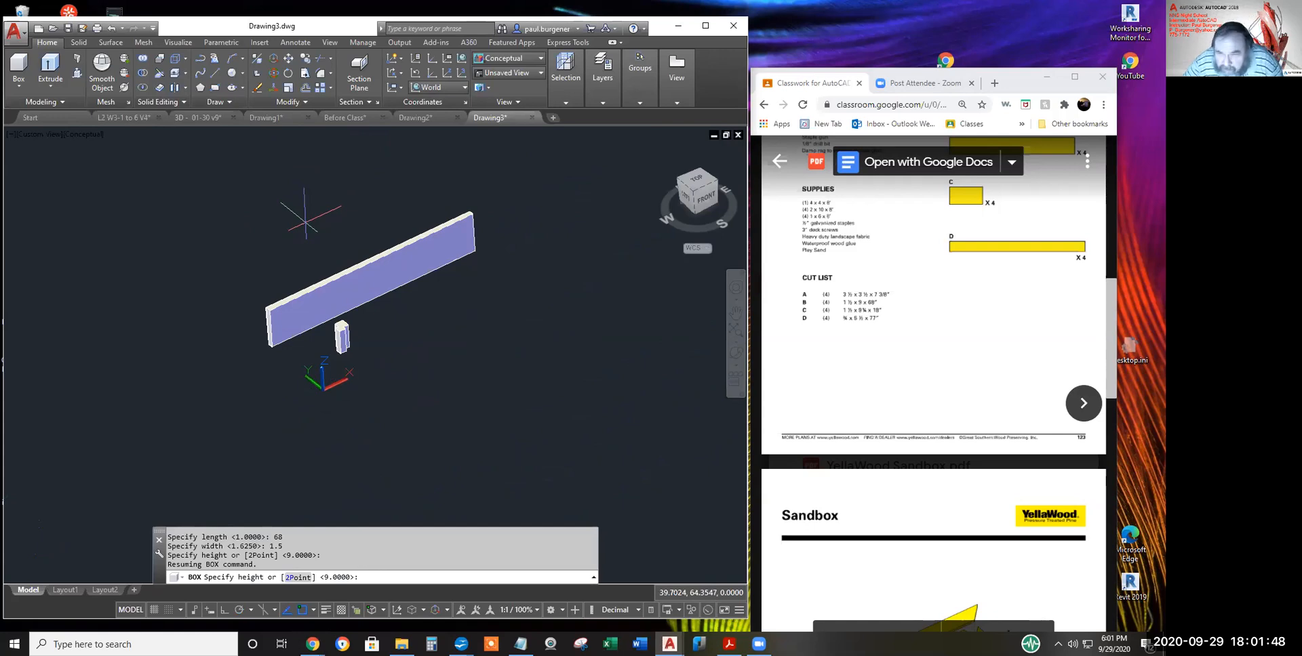
pyautogui.write('9')
pyautogui.press('Return')
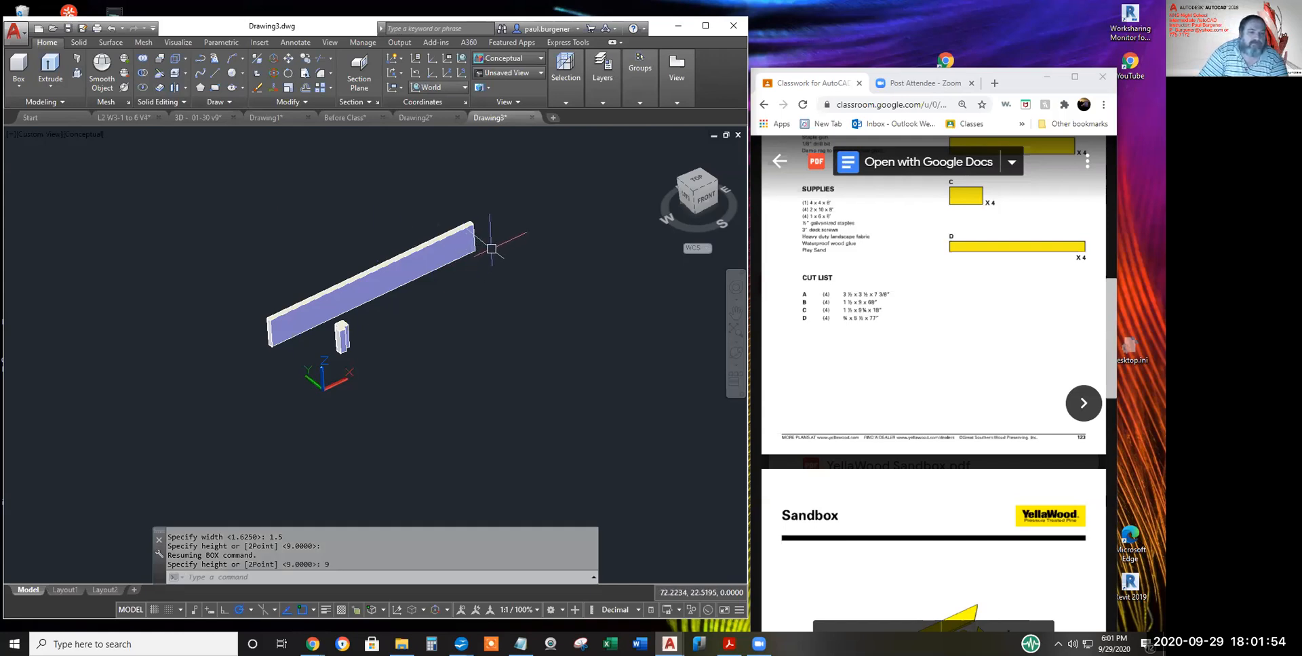
# - Move the long board from the top corner of its end to the inner notch corner on top of the post
pyautogui.click(289, 59)
pyautogui.click(474, 234)
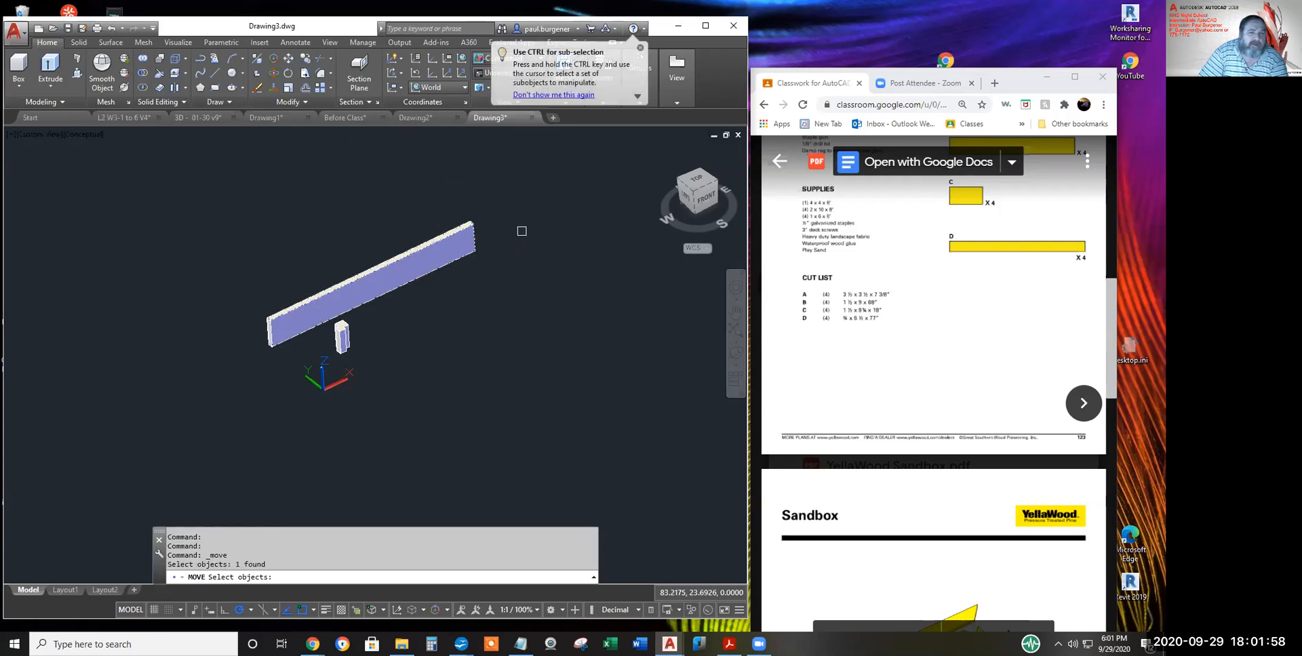
pyautogui.press('Return')
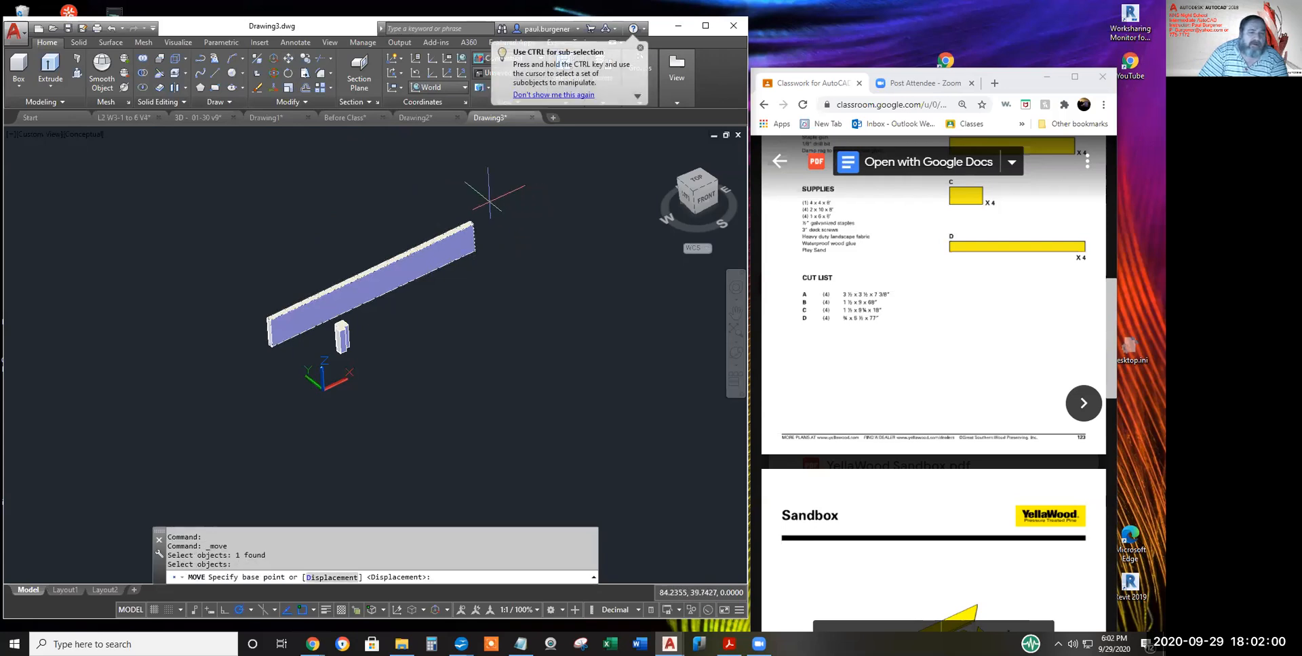
pyautogui.scroll(3, 469, 221)
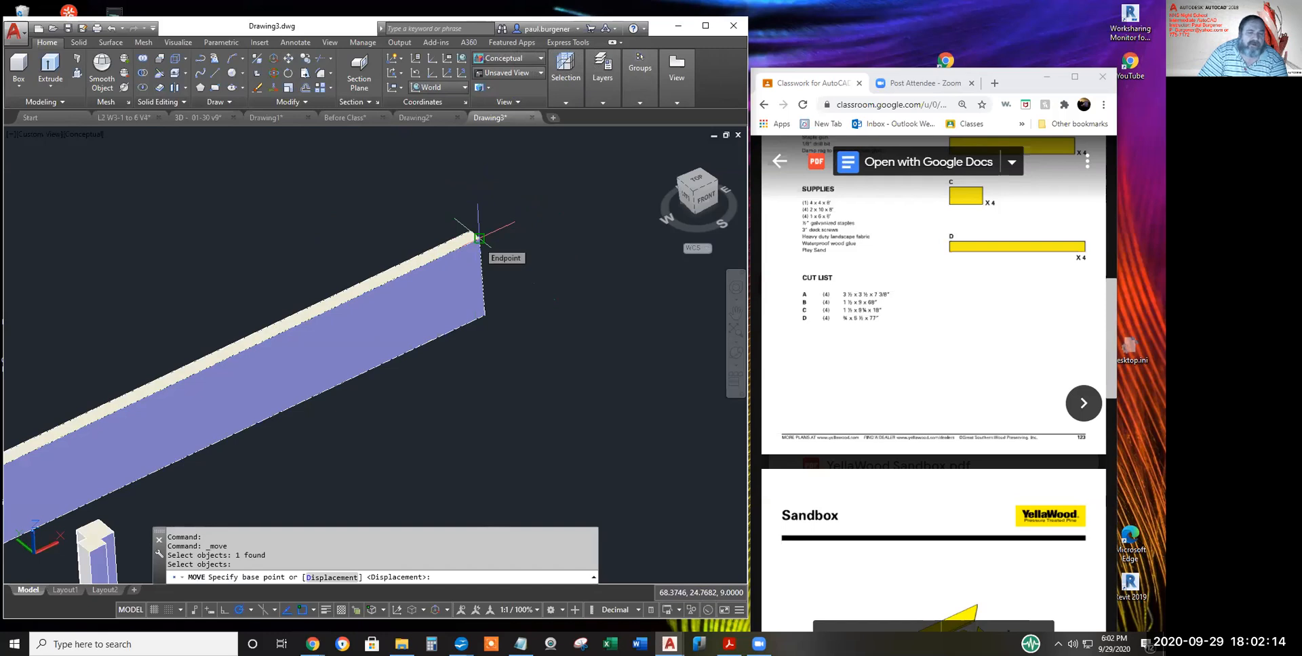
pyautogui.click(478, 239)
pyautogui.scroll(-5, 441, 285)
pyautogui.moveTo(421, 284); pyautogui.dragTo(459, 230, button='middle')
pyautogui.scroll(2, 331, 317)
pyautogui.scroll(4, 341, 301)
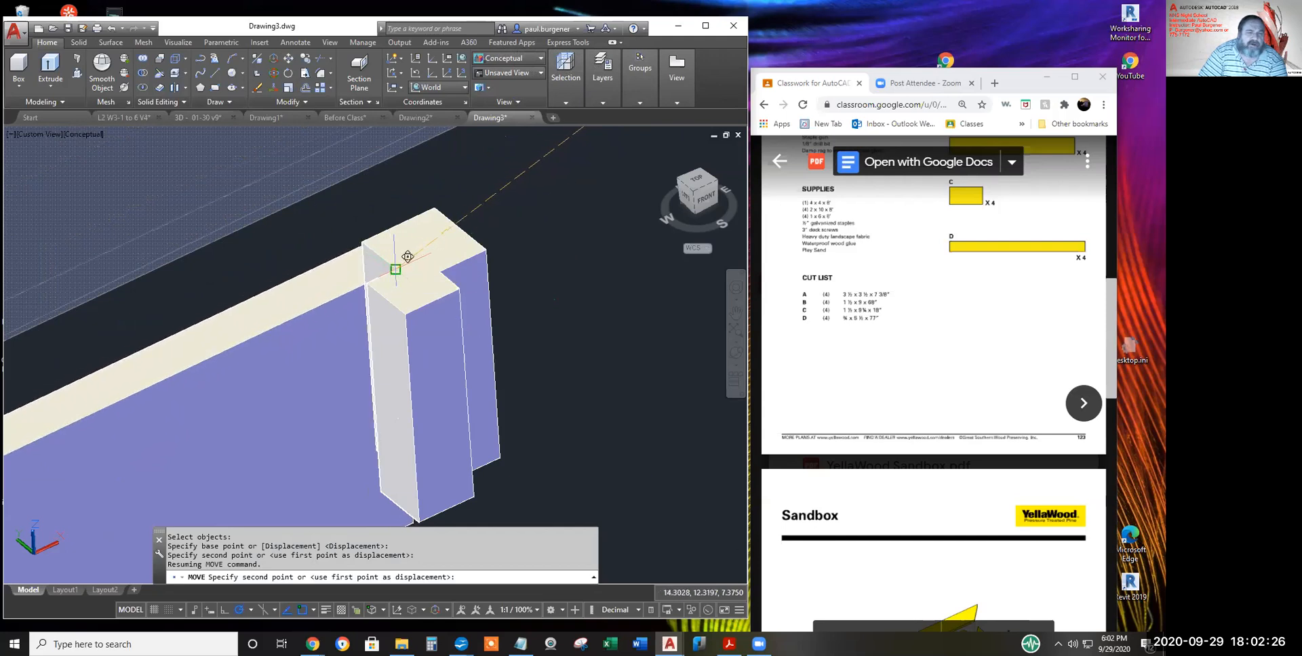
pyautogui.click(407, 257)
# - Examine up close how the board's end fits into the post's notch
pyautogui.press('Return')
pyautogui.scroll(5, 359, 250)
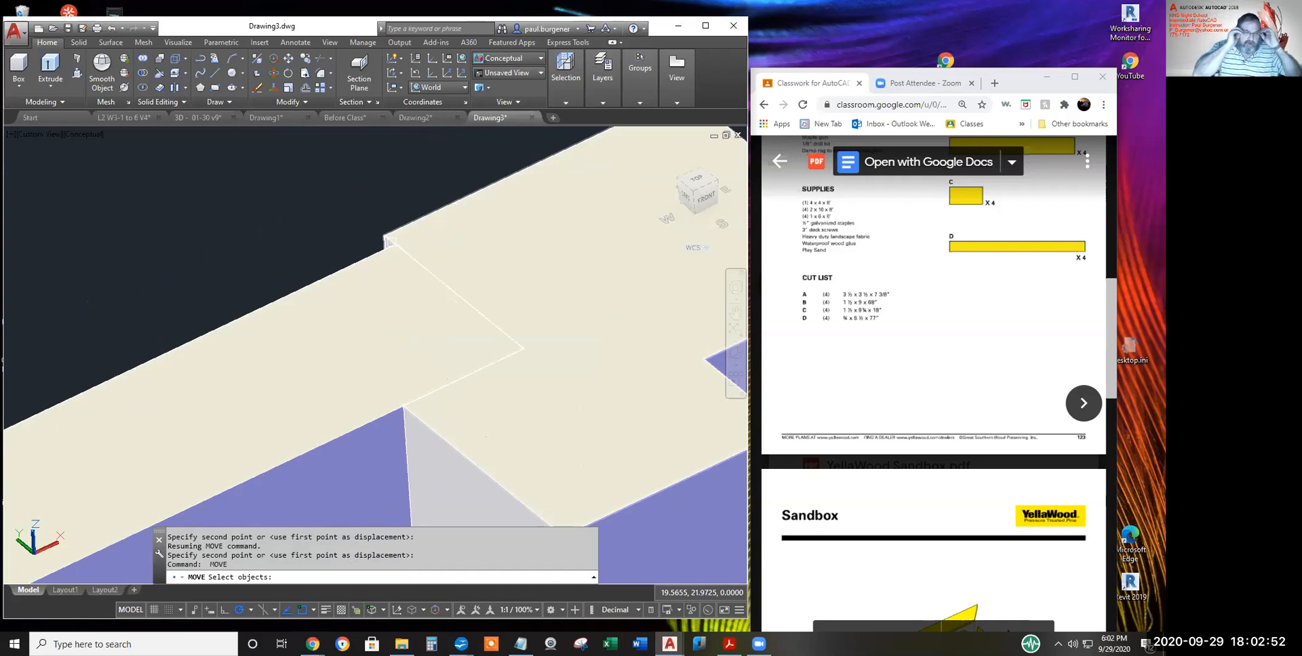
pyautogui.scroll(-2, 380, 288)
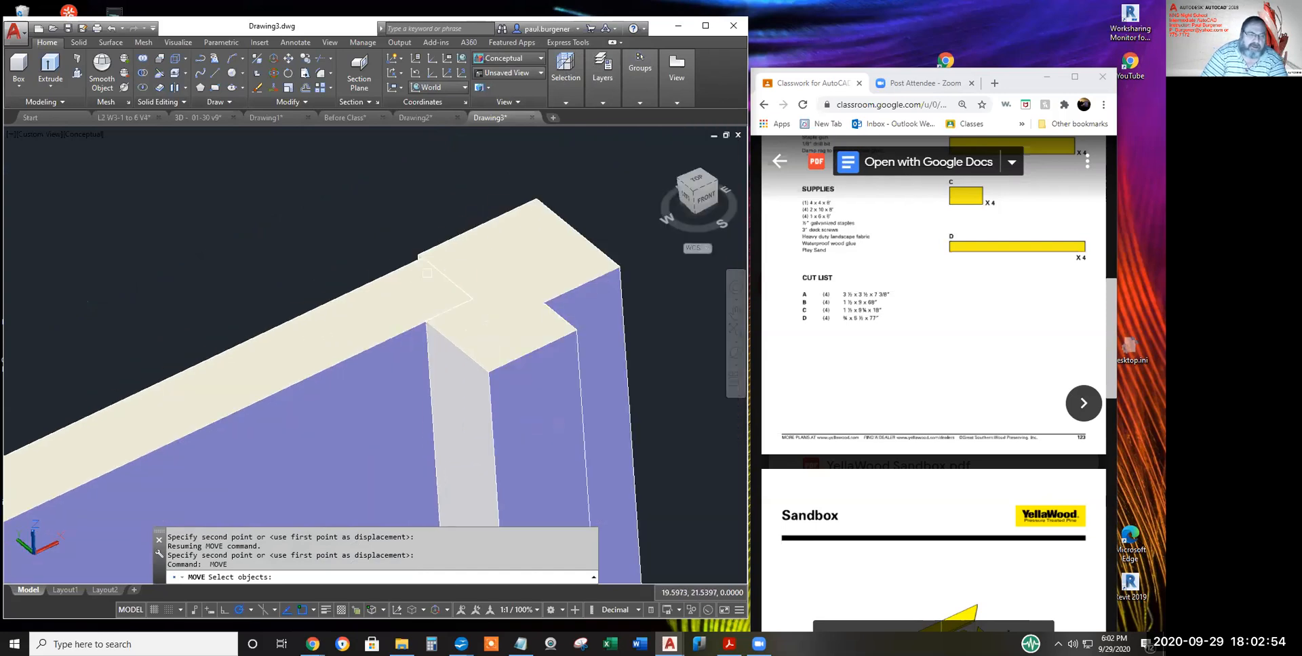
pyautogui.scroll(-2, 380, 288)
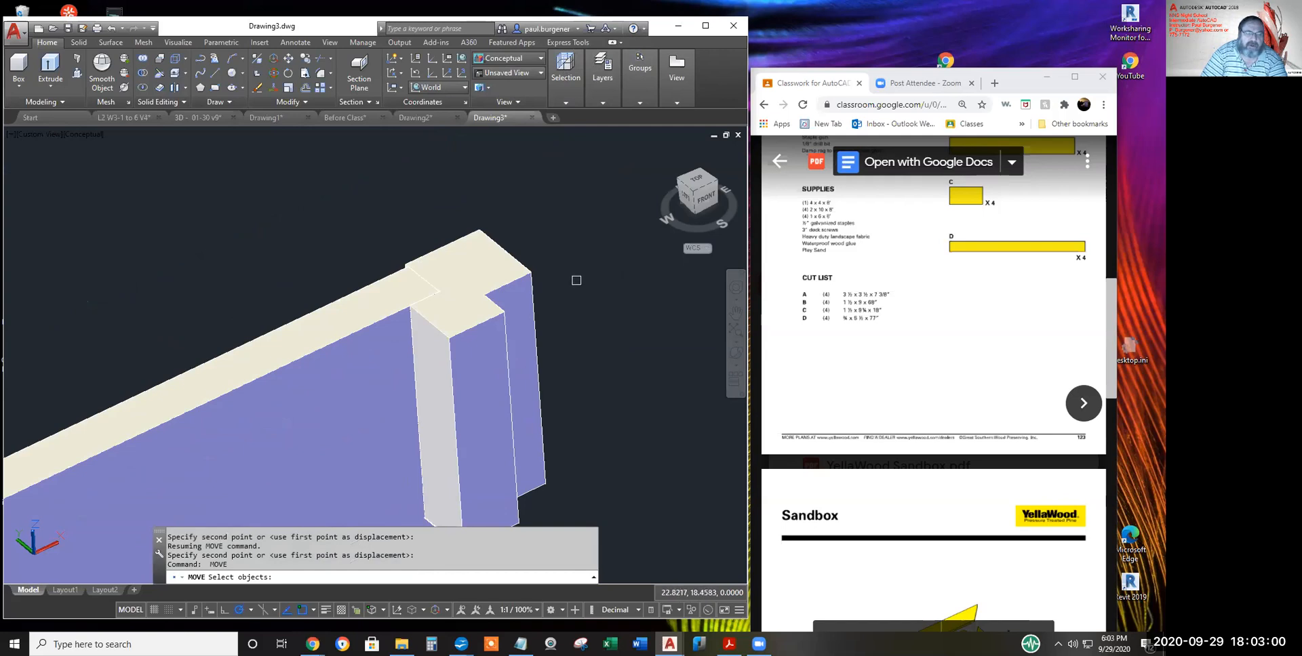
pyautogui.scroll(-3, 579, 284)
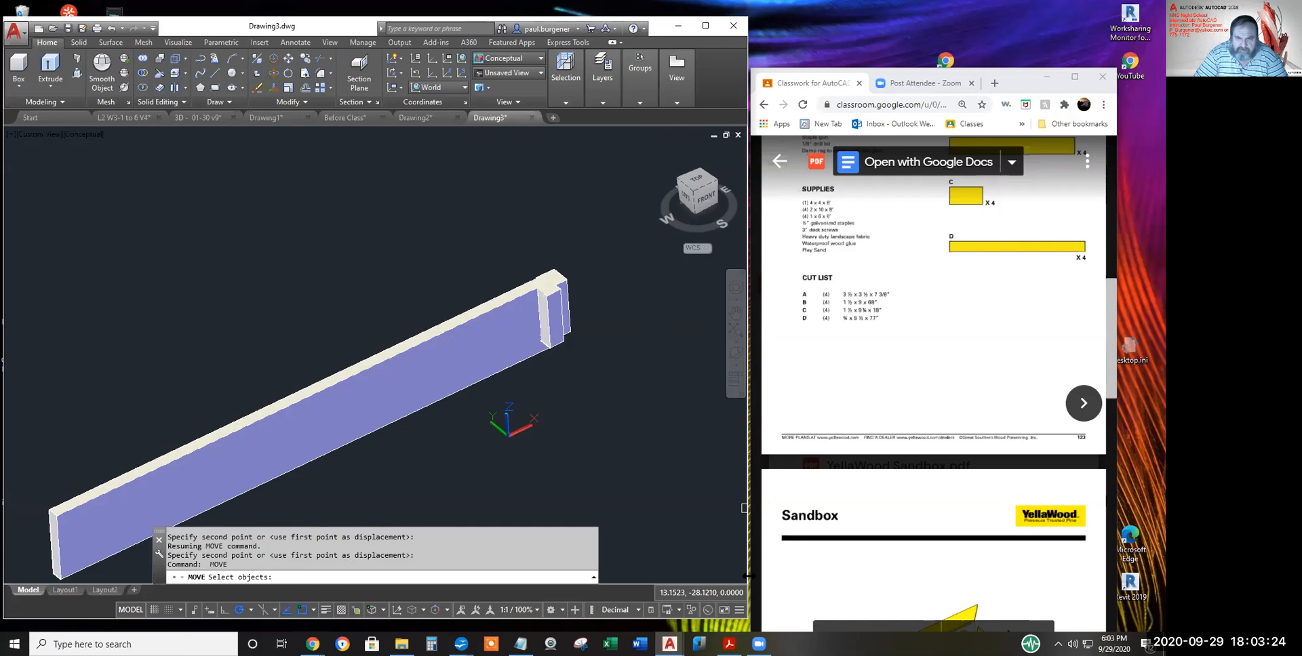
# - Widen the browser window with the sandbox plan slightly and bring its exploded assembly diagram into view
pyautogui.moveTo(749, 576); pyautogui.dragTo(624, 575)
pyautogui.press('Escape')
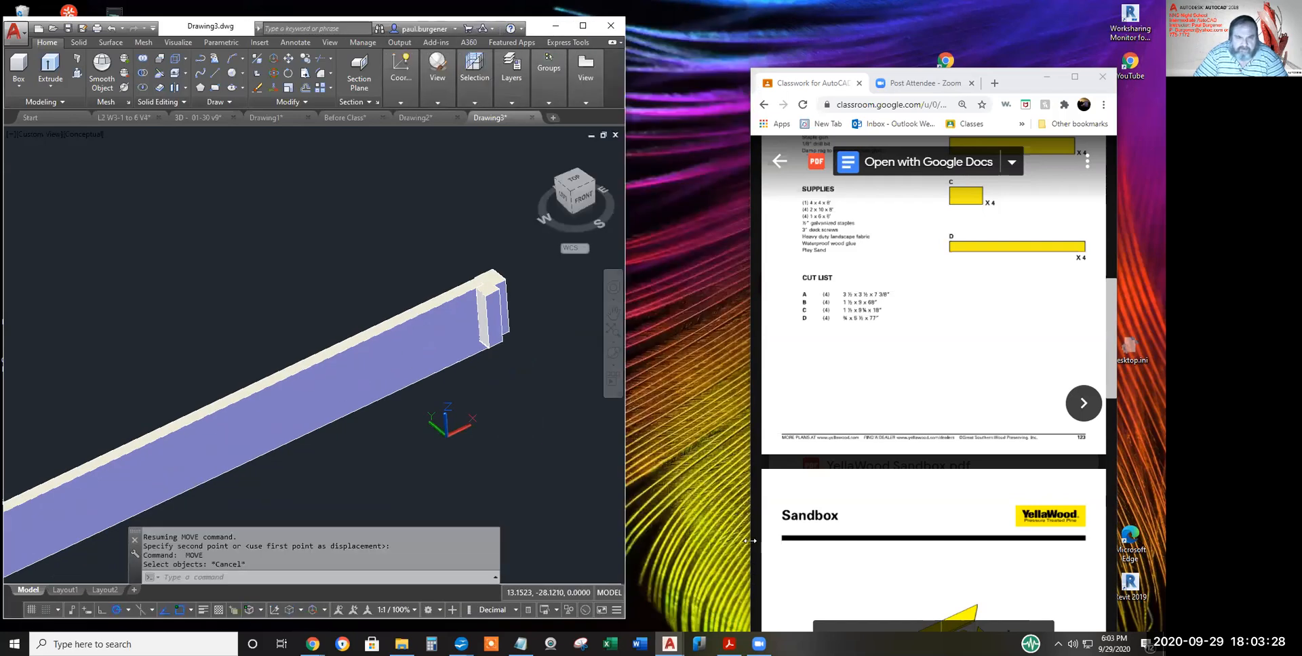
pyautogui.moveTo(750, 540); pyautogui.dragTo(465, 541)
pyautogui.scroll(-3, 694, 501)
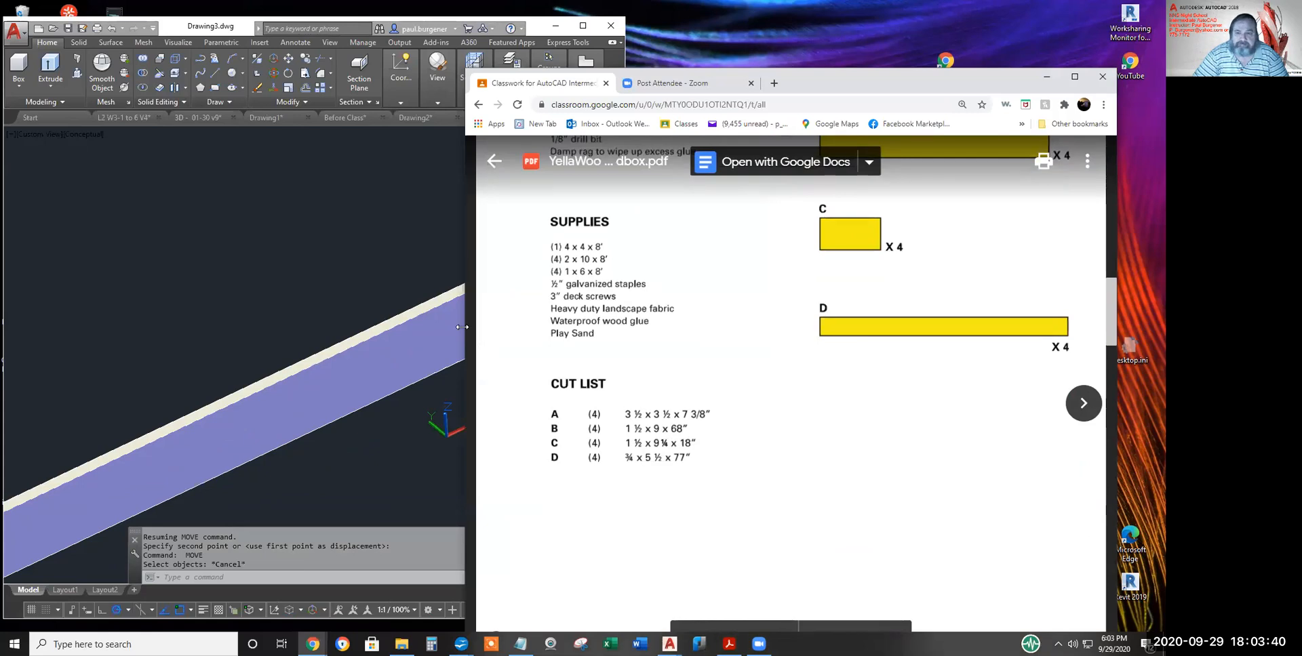
pyautogui.moveTo(461, 327); pyautogui.dragTo(712, 339)
# - Widen the drawing window until it meets the browser's edge, leaving nothing selected in the model
pyautogui.click(622, 358)
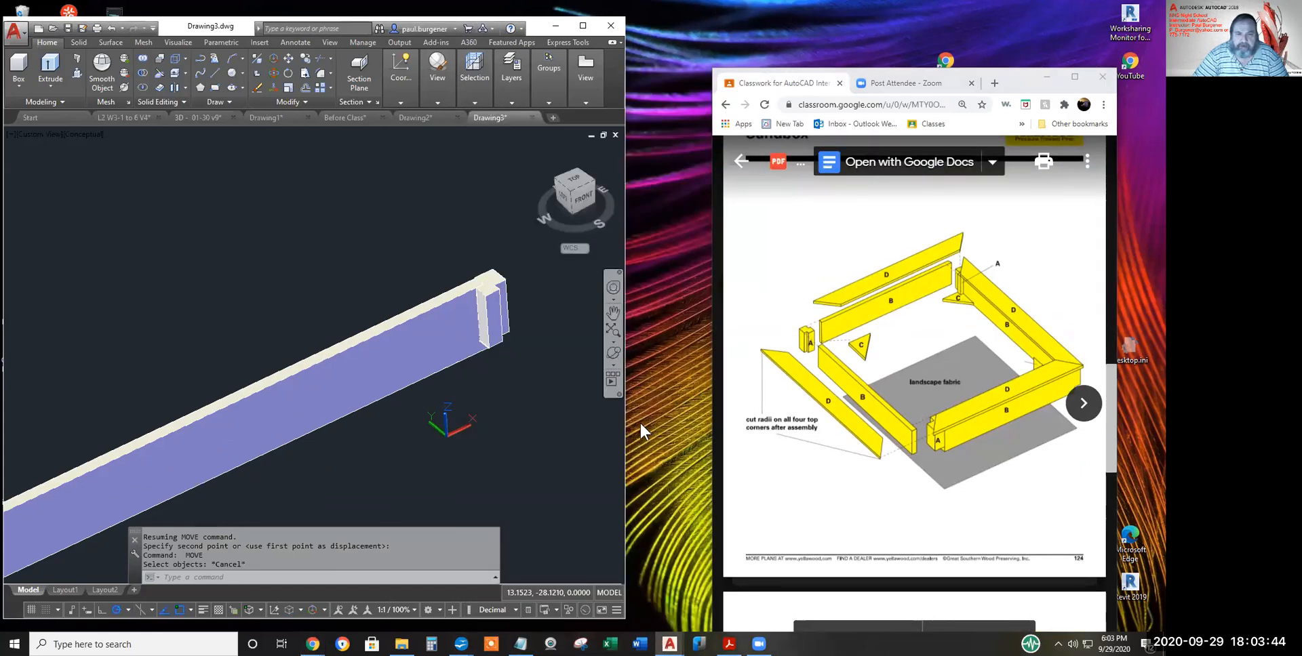
pyautogui.rightClick(627, 442)
pyautogui.click(628, 450)
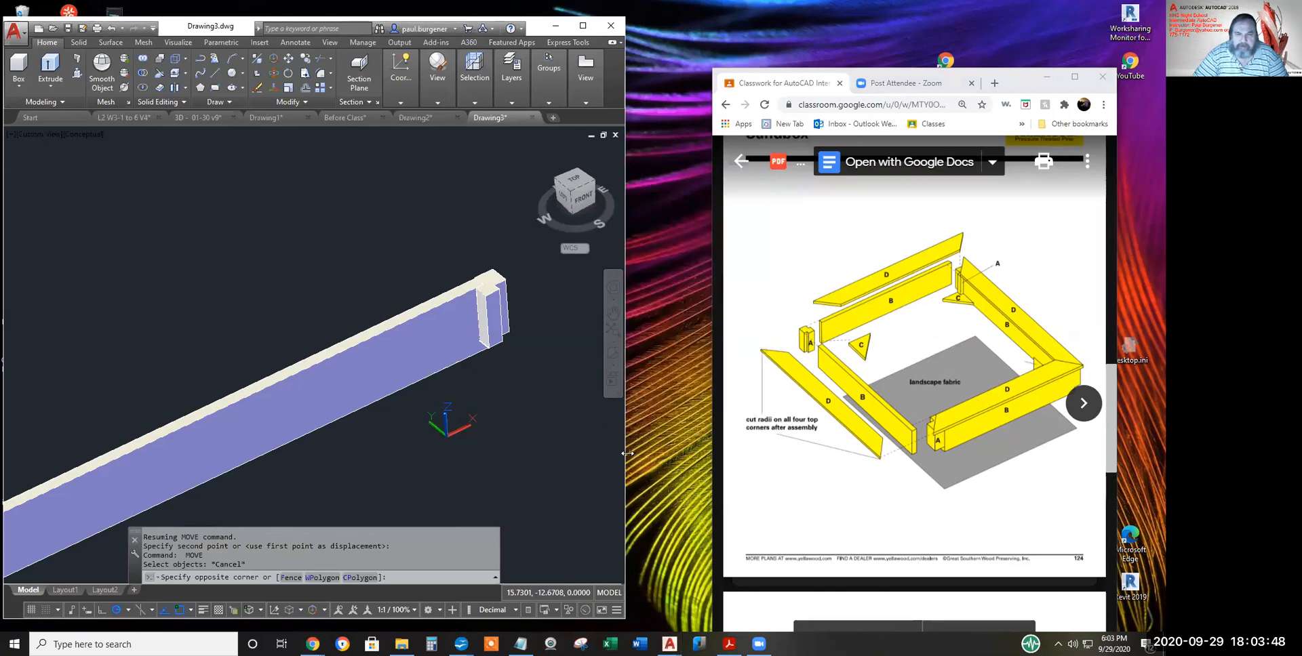
pyautogui.moveTo(627, 453); pyautogui.dragTo(724, 453)
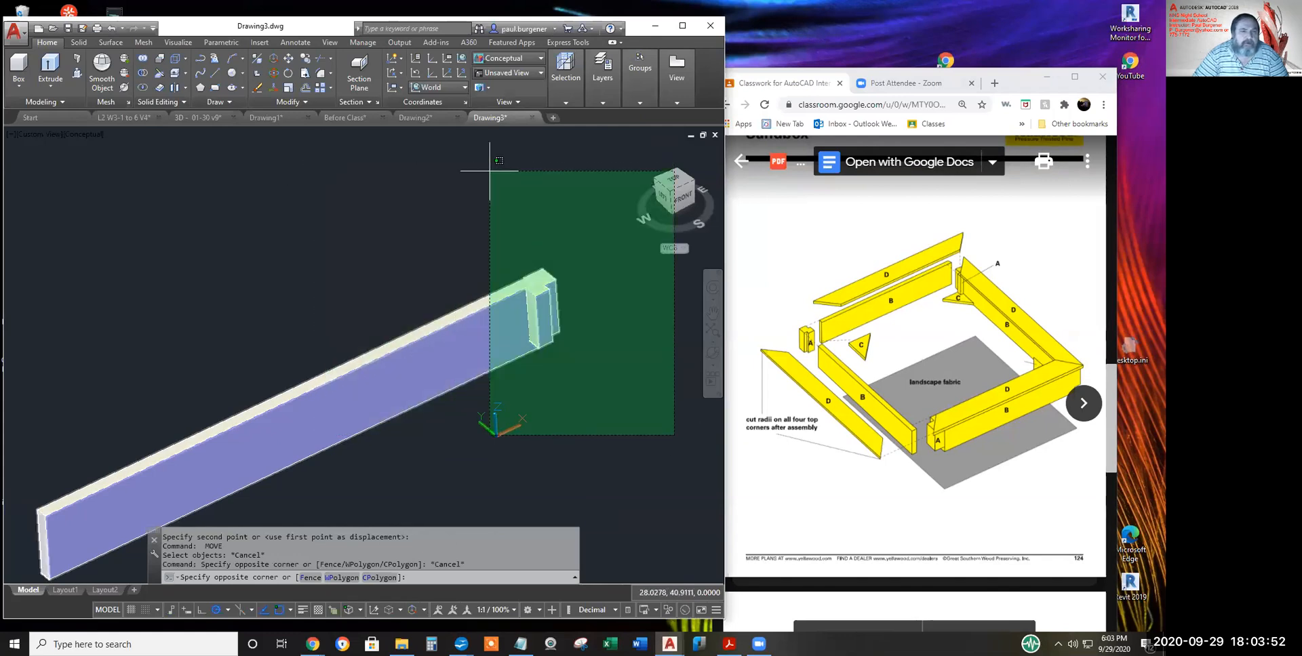
pyautogui.click(568, 160)
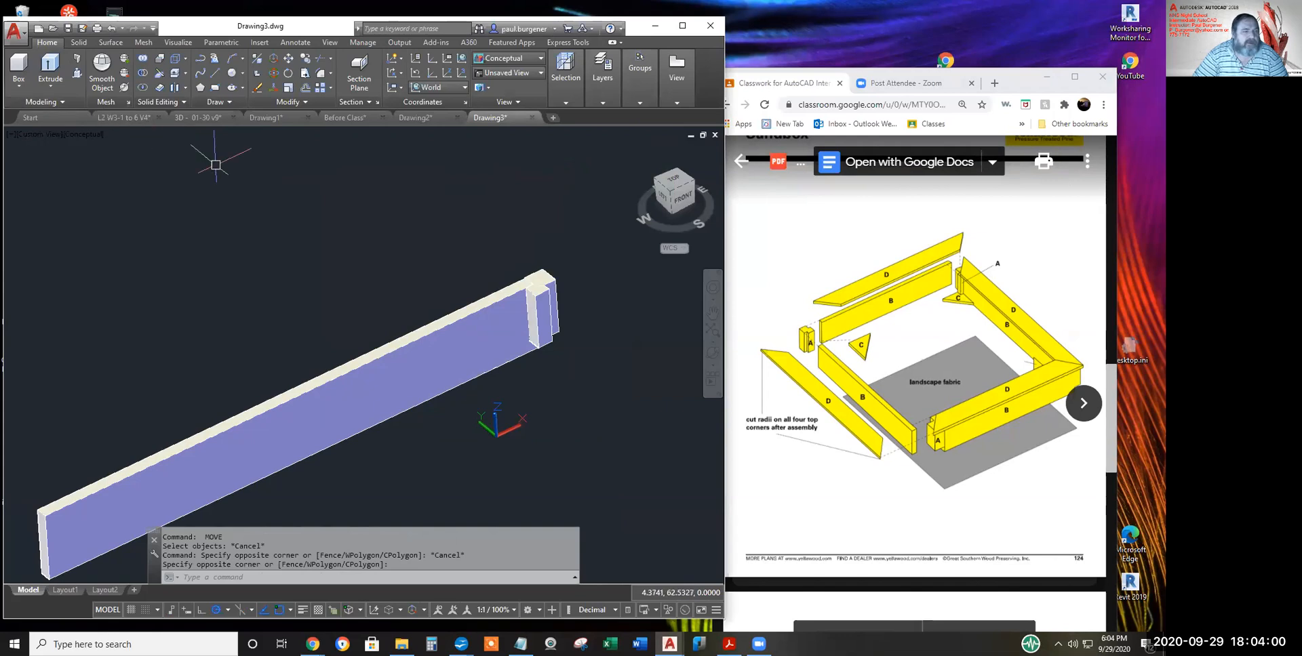
# - Consult the cut list for piece C and draw its 18 by 9.25 rectangle as a closed polyline behind the board
pyautogui.scroll(6, 898, 302)
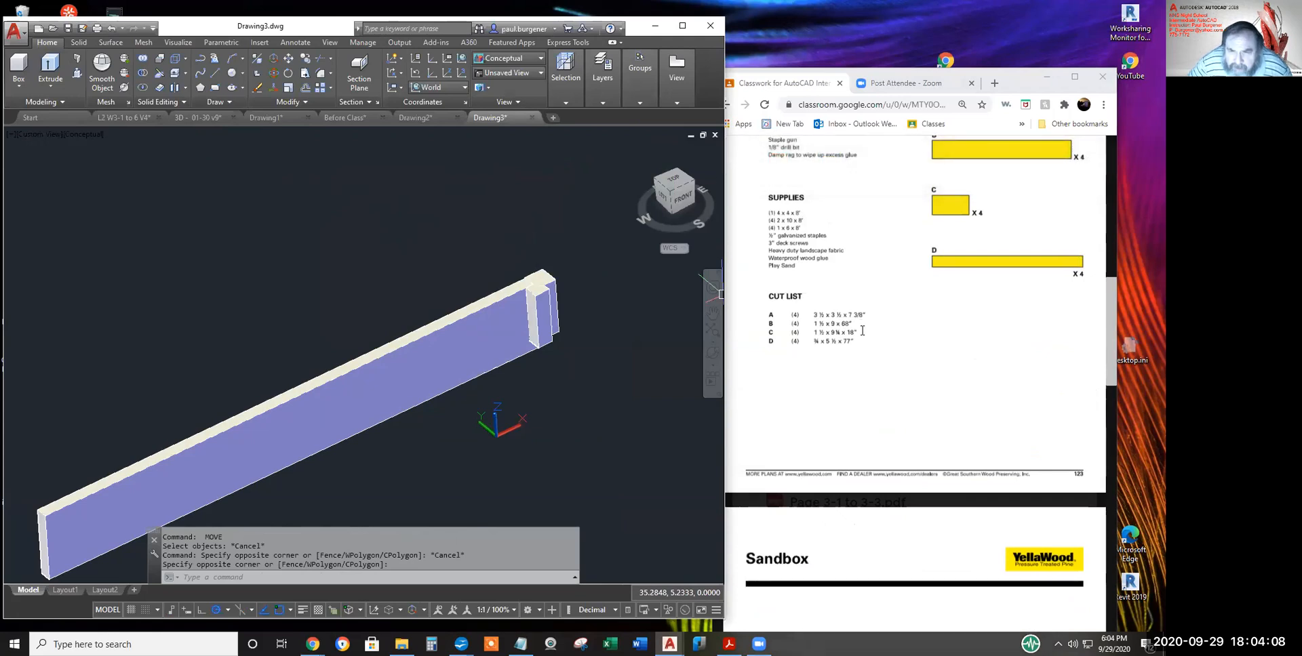
pyautogui.click(801, 332)
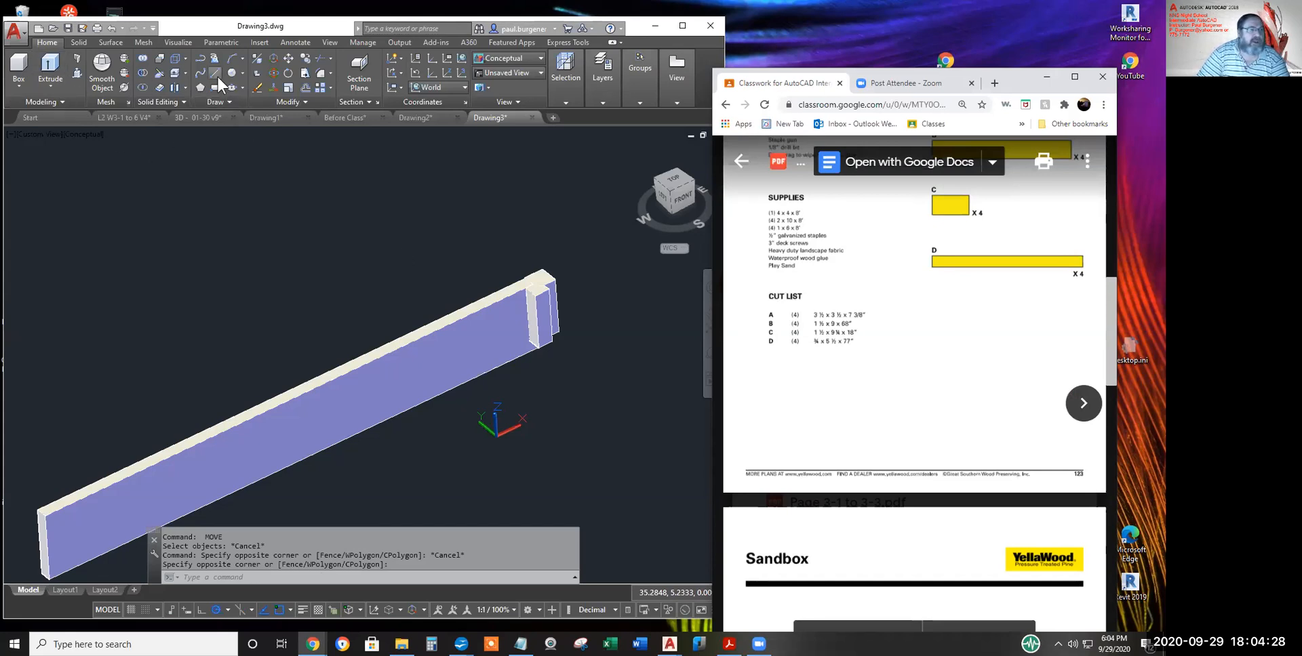
pyautogui.click(201, 57)
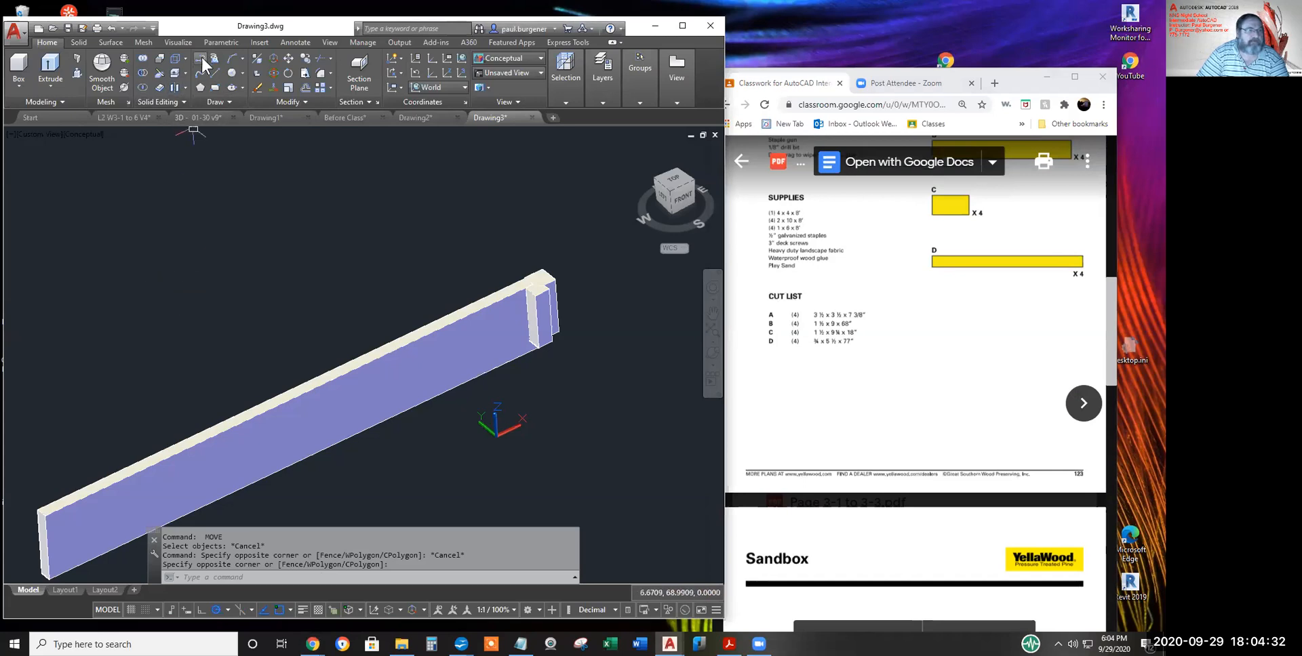
pyautogui.click(202, 59)
pyautogui.click(154, 304)
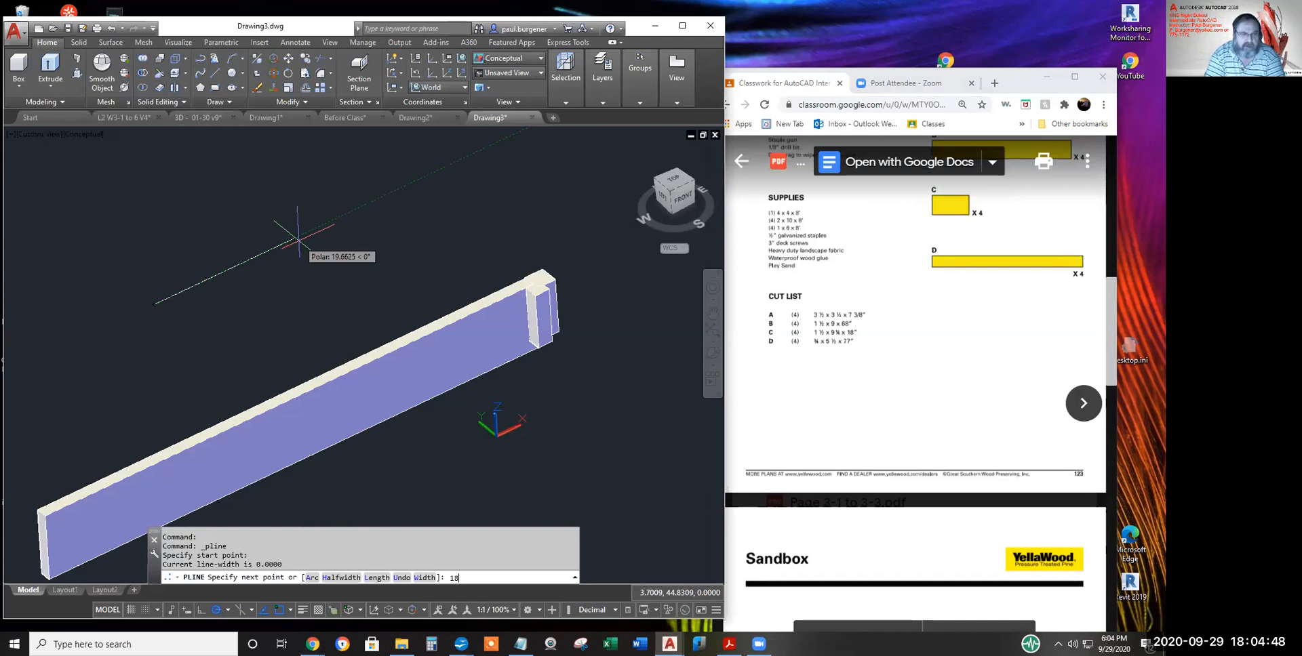
pyautogui.press('Return')
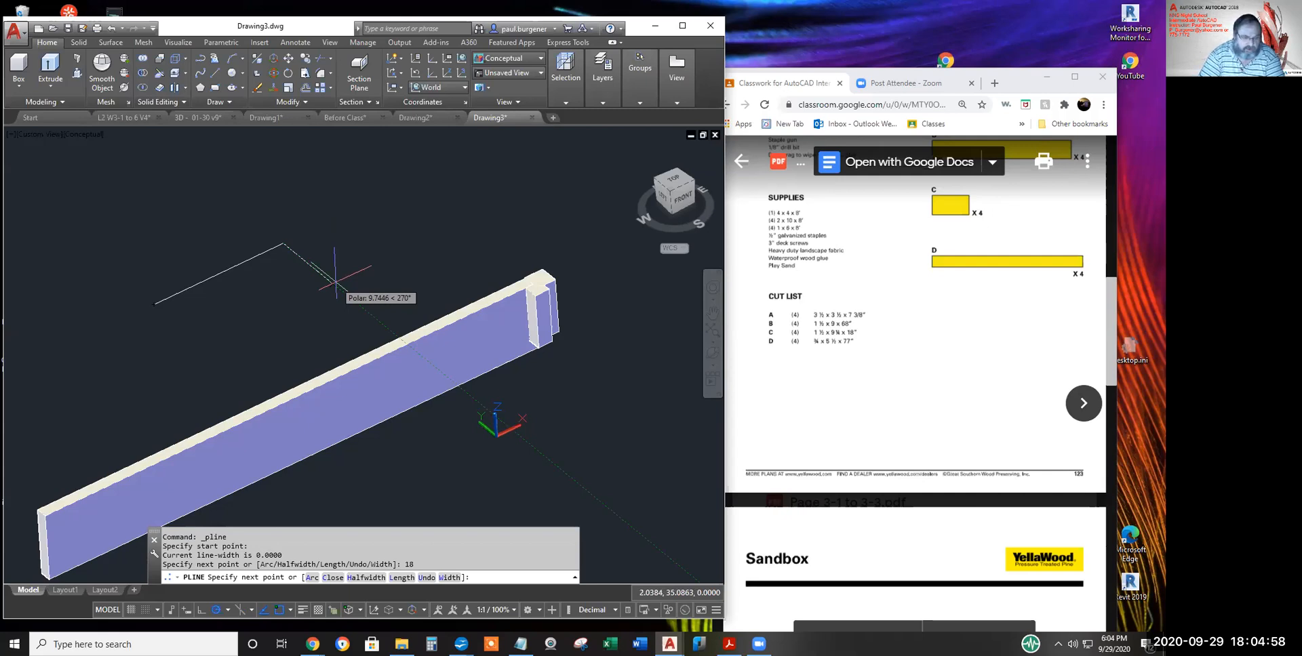
pyautogui.write('.25')
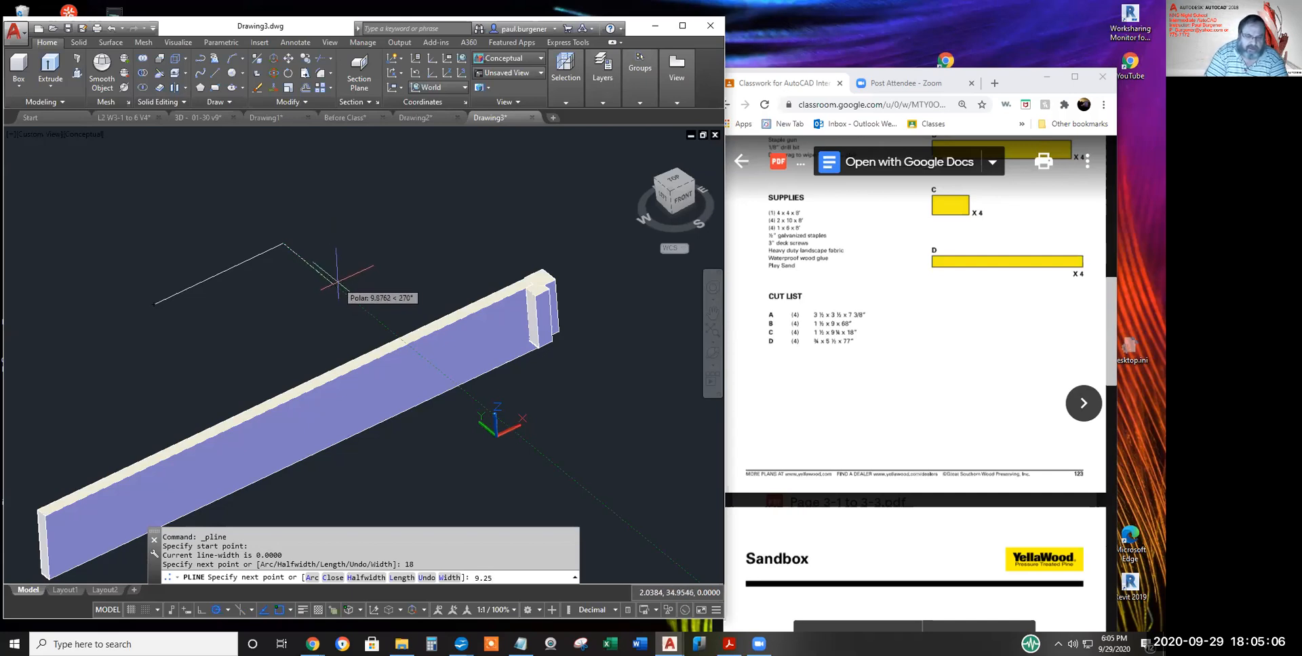
pyautogui.press('Return')
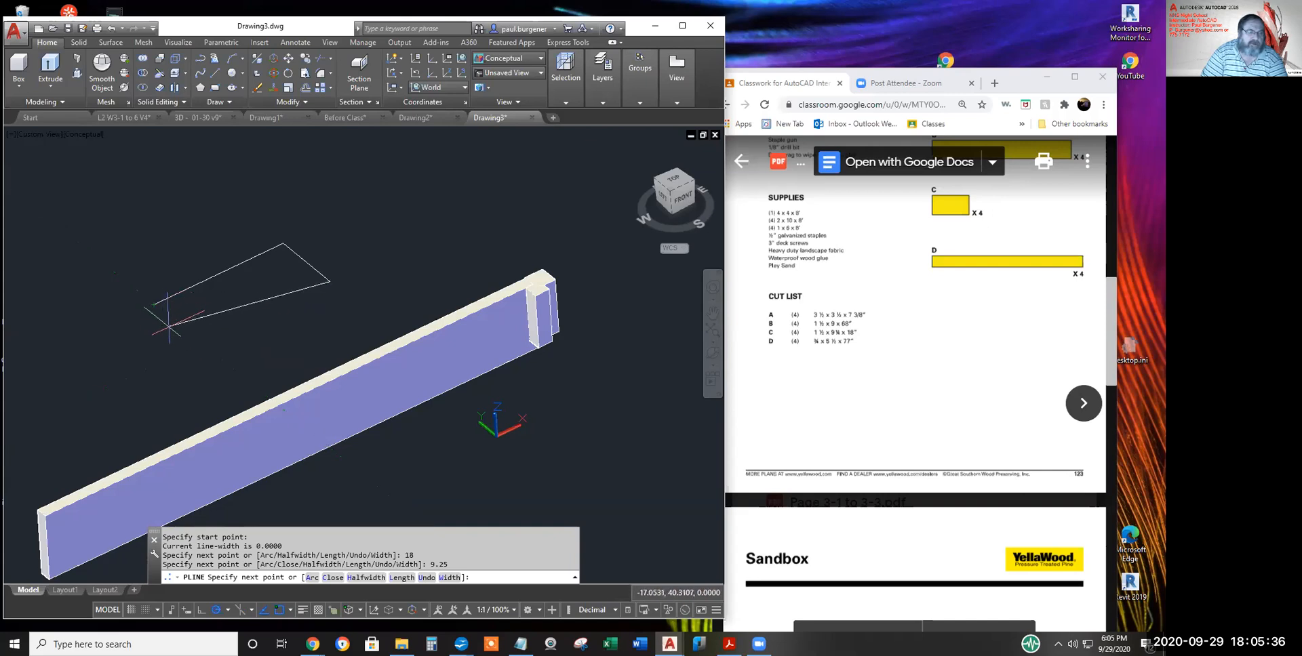
pyautogui.click(200, 343)
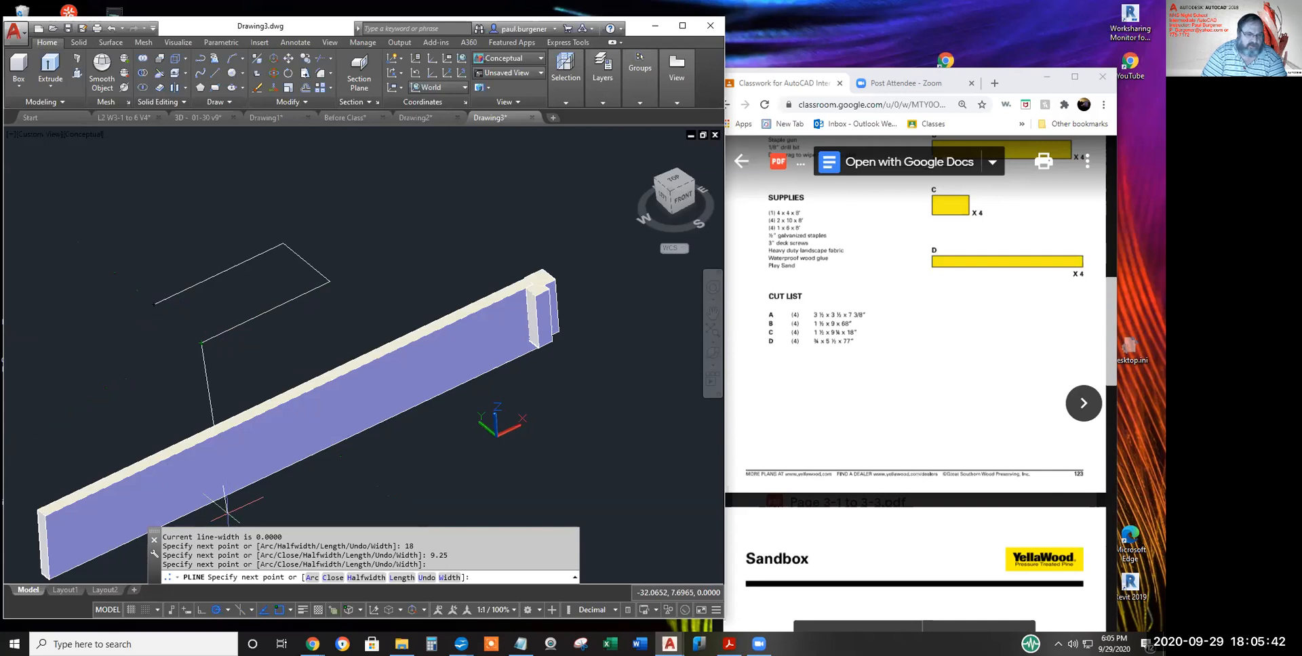
pyautogui.click(332, 577)
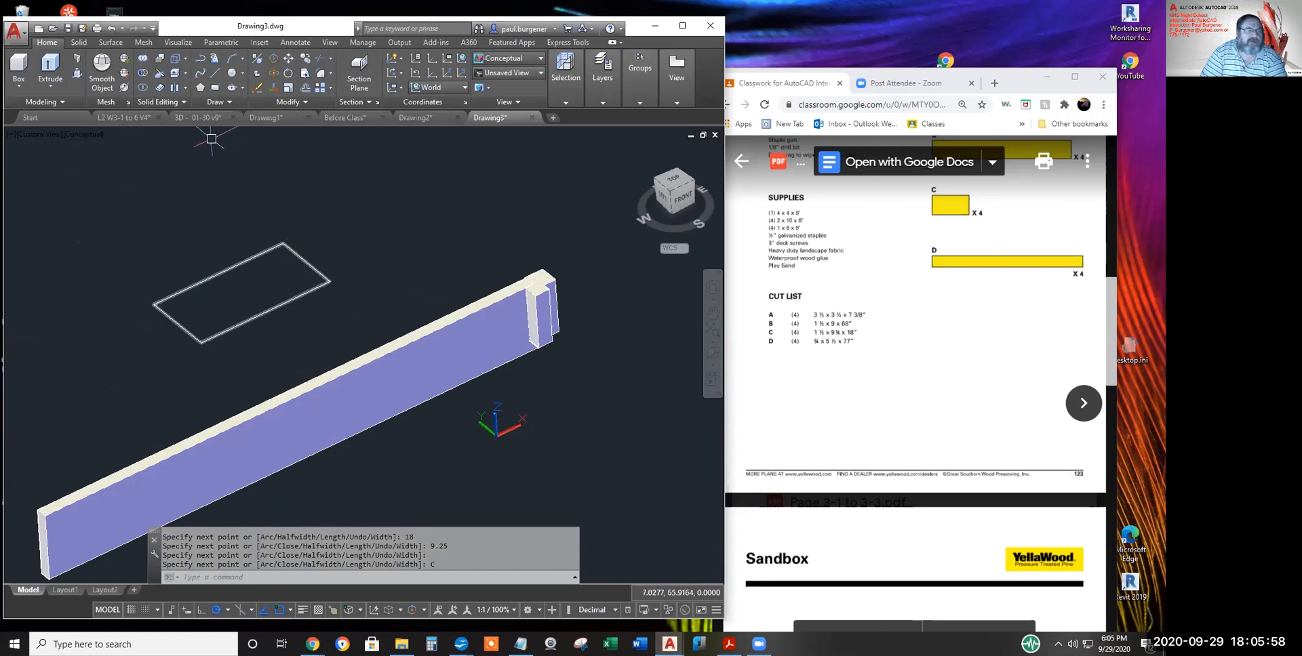
# - Draw two crossing diagonal lines from the ends of the rectangle's far long edge, each extending past the near long edge
pyautogui.click(216, 72)
pyautogui.click(283, 245)
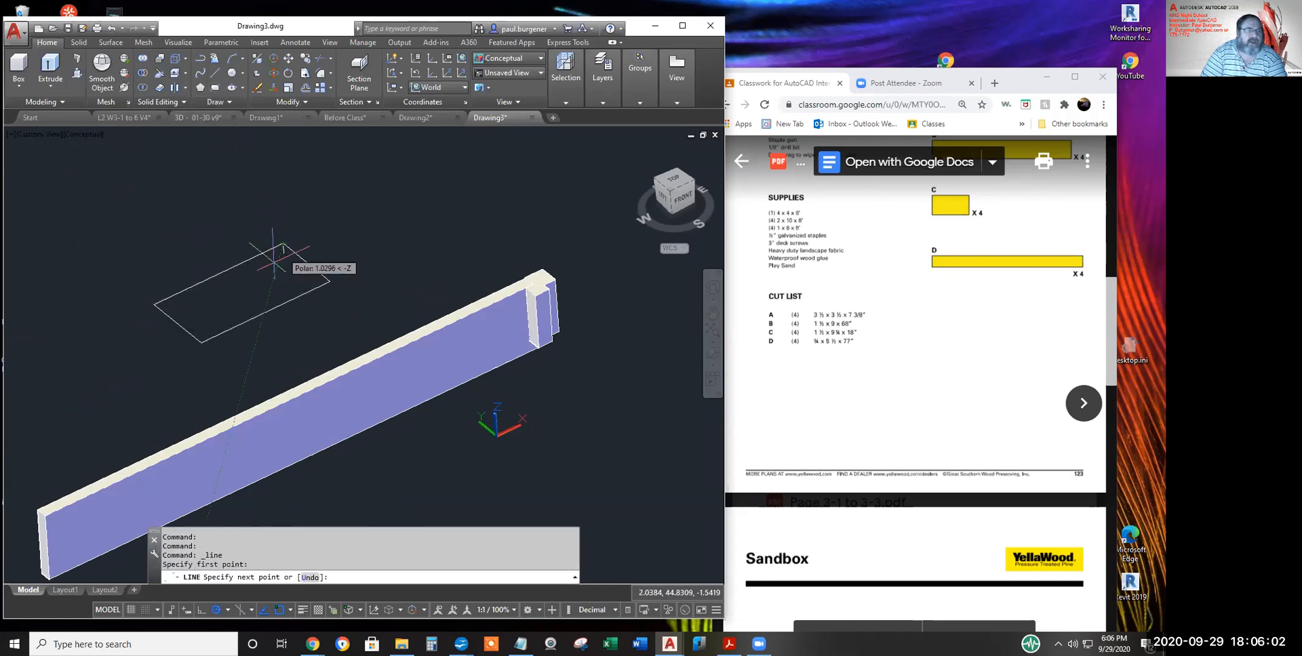
pyautogui.click(253, 350)
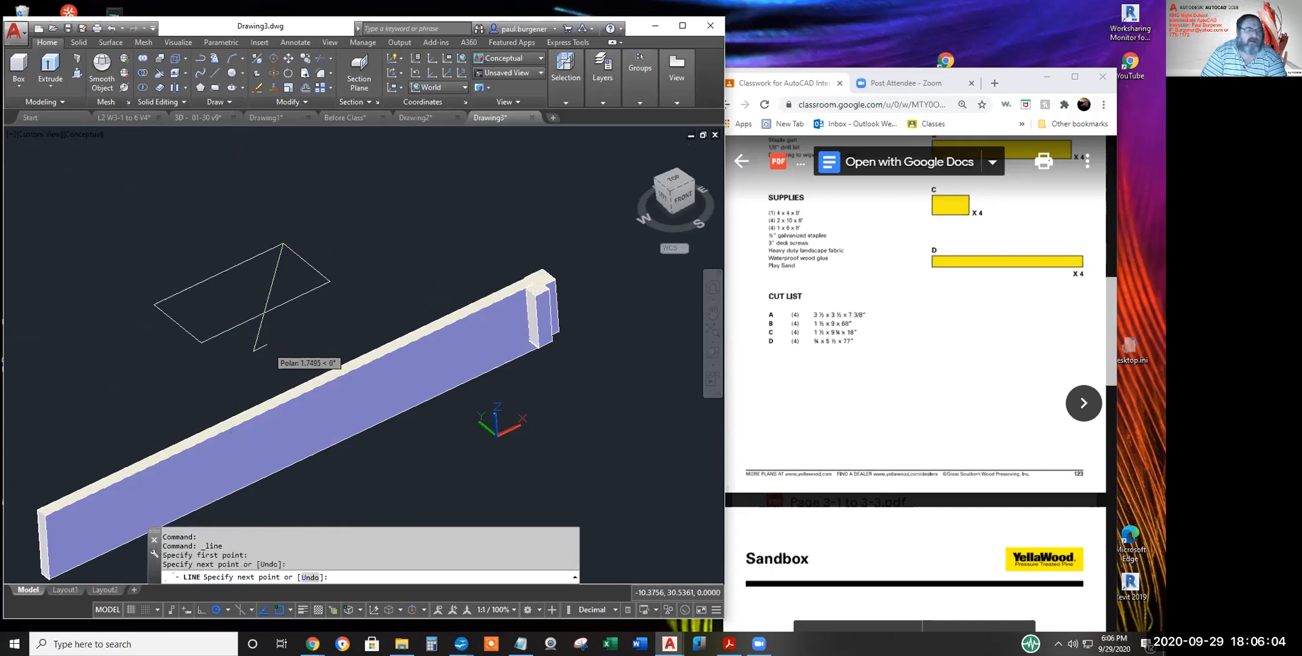
pyautogui.press('Return')
pyautogui.press('Return')
pyautogui.click(154, 305)
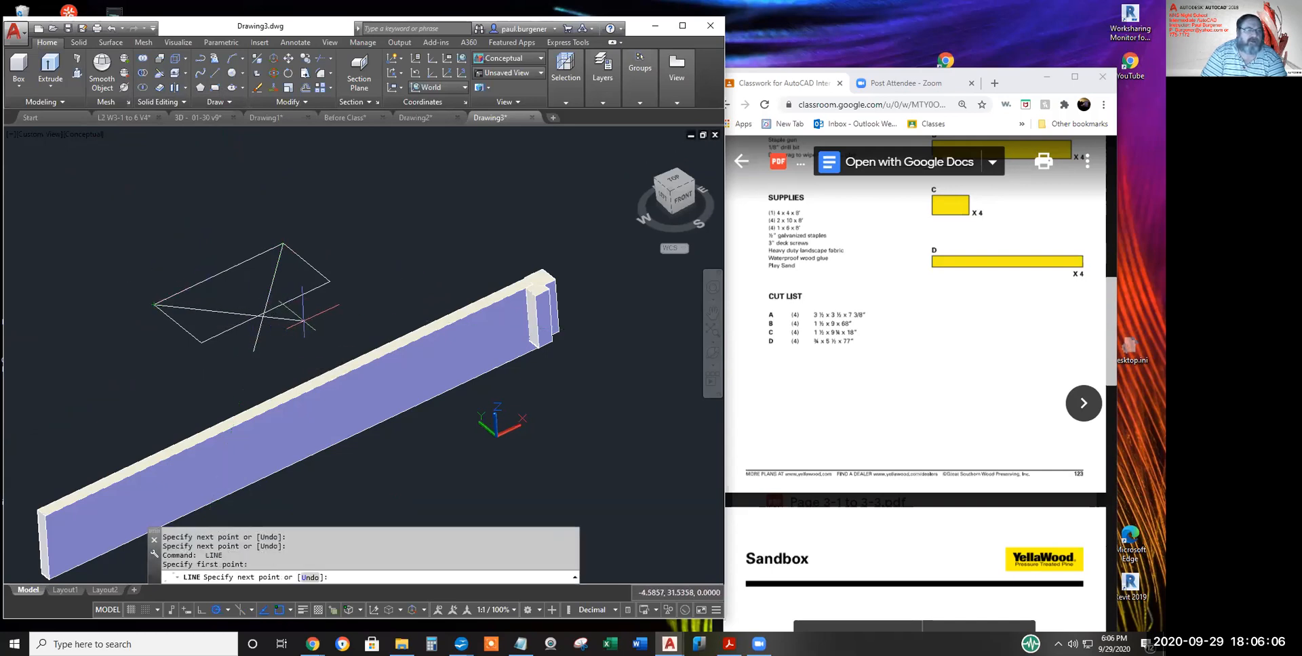
pyautogui.click(327, 315)
pyautogui.press('Return')
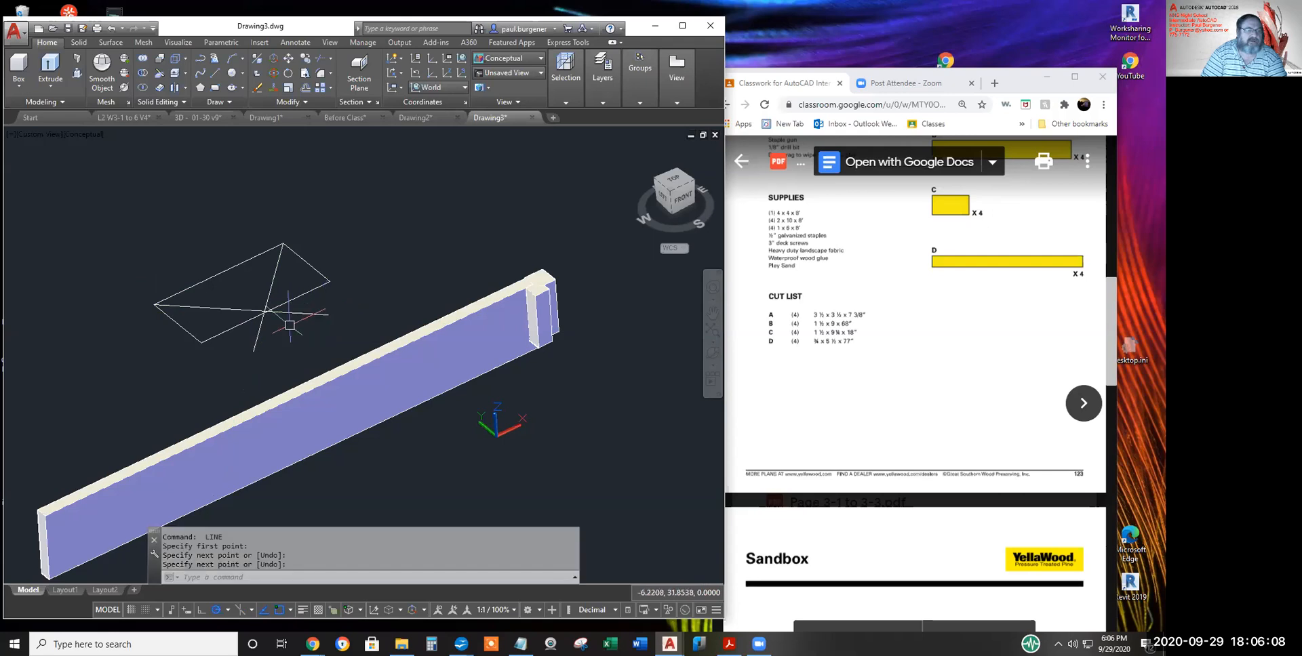
pyautogui.scroll(6, 259, 313)
pyautogui.scroll(-5, 261, 310)
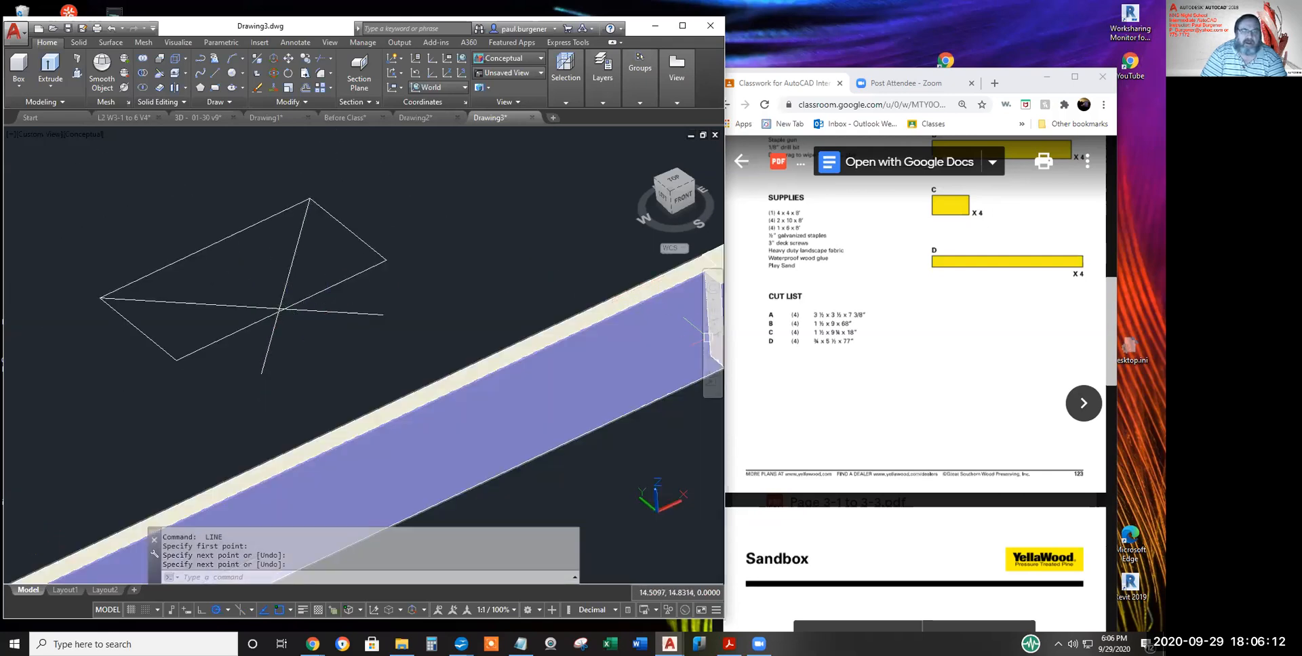
pyautogui.press('Escape')
pyautogui.press('Escape')
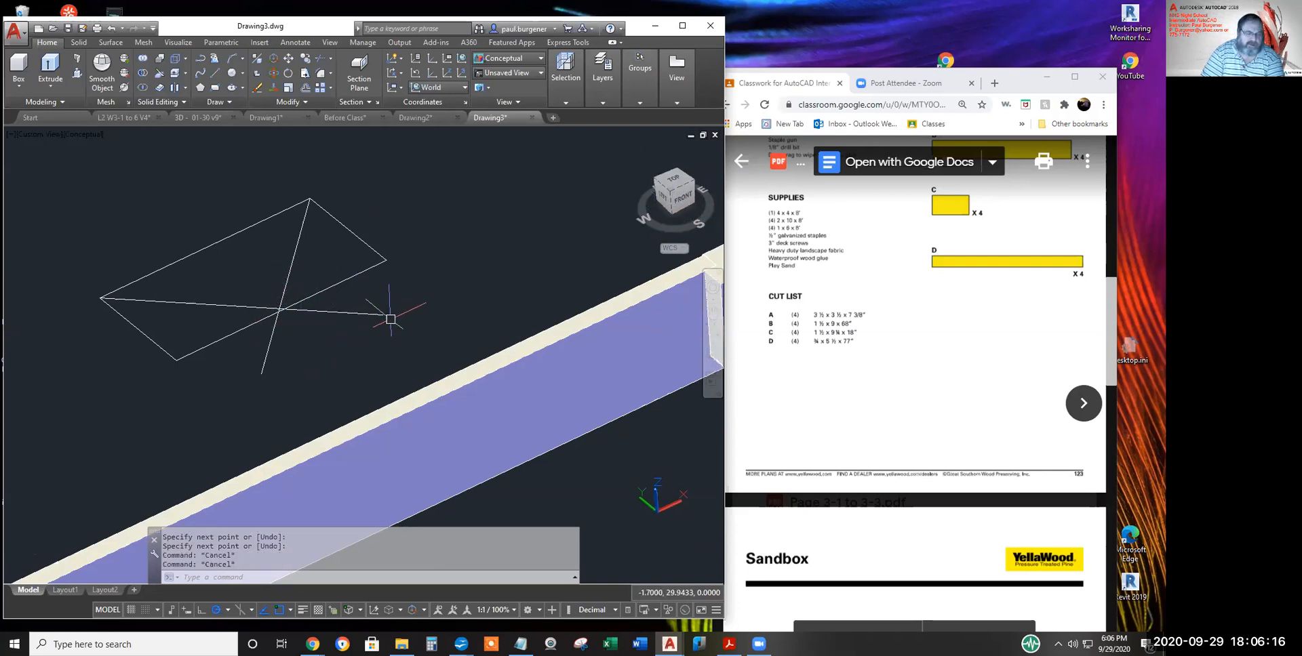
# - Trim away the rectangle's two short sides and the small segments of both diagonals where they cross at its near long edge
pyautogui.write('3dforbit')
pyautogui.press('Return')
pyautogui.moveTo(365, 377)
pyautogui.mouseDown()
pyautogui.moveTo(400, 407)
pyautogui.moveTo(395, 378)
pyautogui.moveTo(430, 444)
pyautogui.moveTo(456, 459)
pyautogui.moveTo(488, 456)
pyautogui.moveTo(527, 415)
pyautogui.moveTo(314, 394)
pyautogui.moveTo(393, 306)
pyautogui.moveTo(339, 369)
pyautogui.moveTo(209, 392)
pyautogui.moveTo(202, 408)
pyautogui.mouseUp()
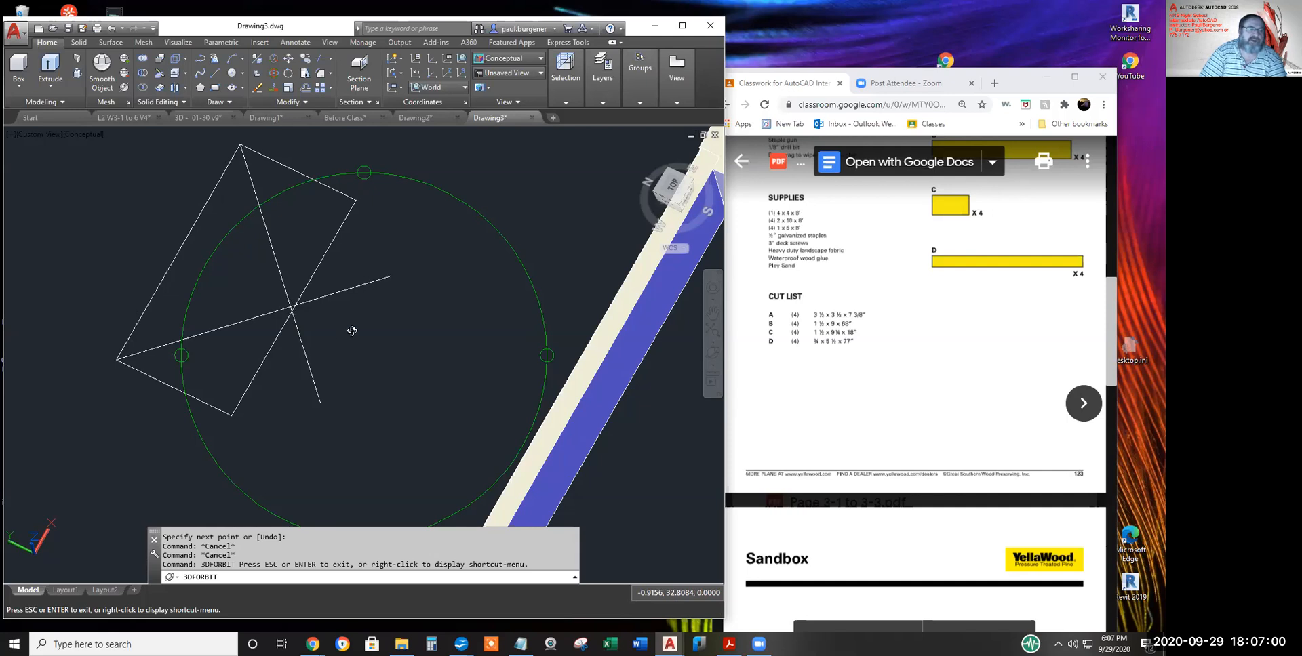
pyautogui.moveTo(564, 265); pyautogui.dragTo(383, 392)
pyautogui.rightClick(444, 275)
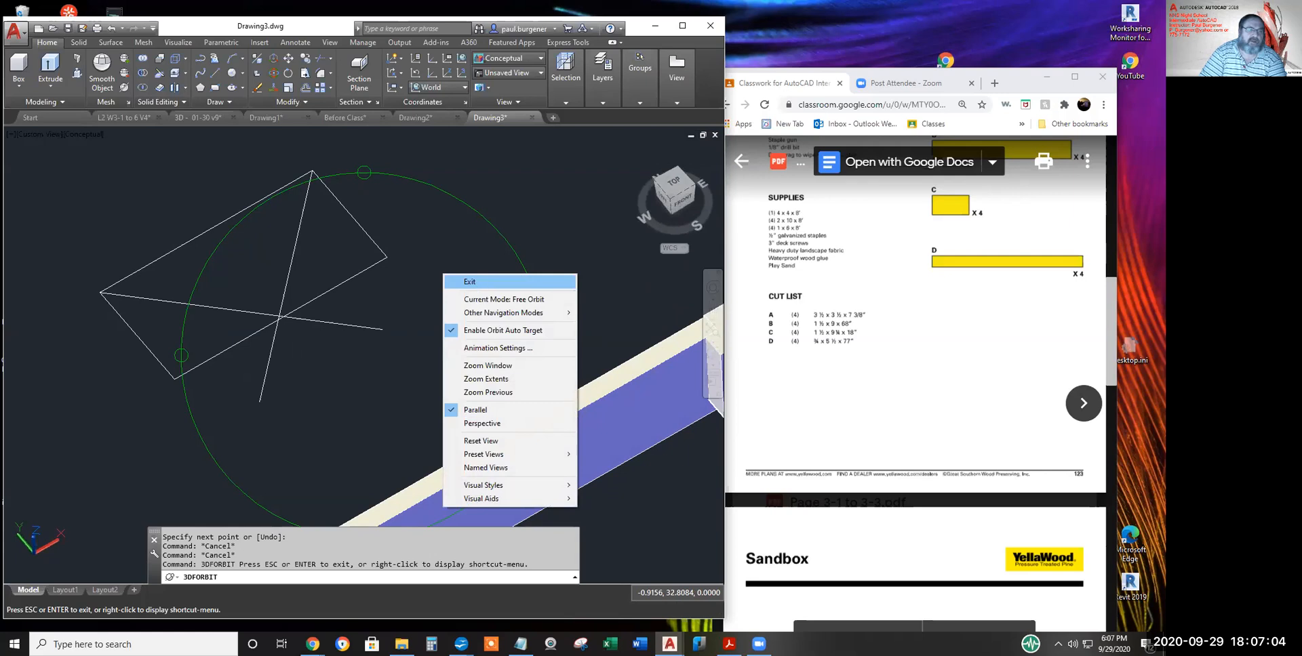
pyautogui.click(474, 282)
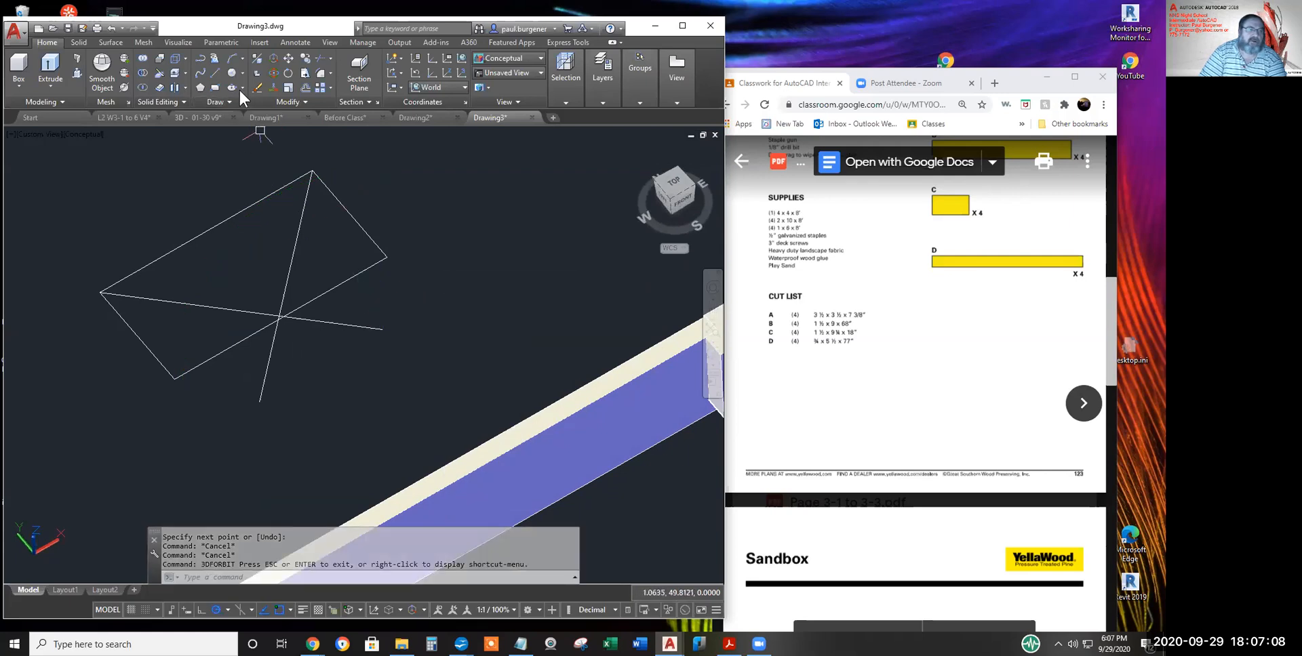
pyautogui.click(319, 59)
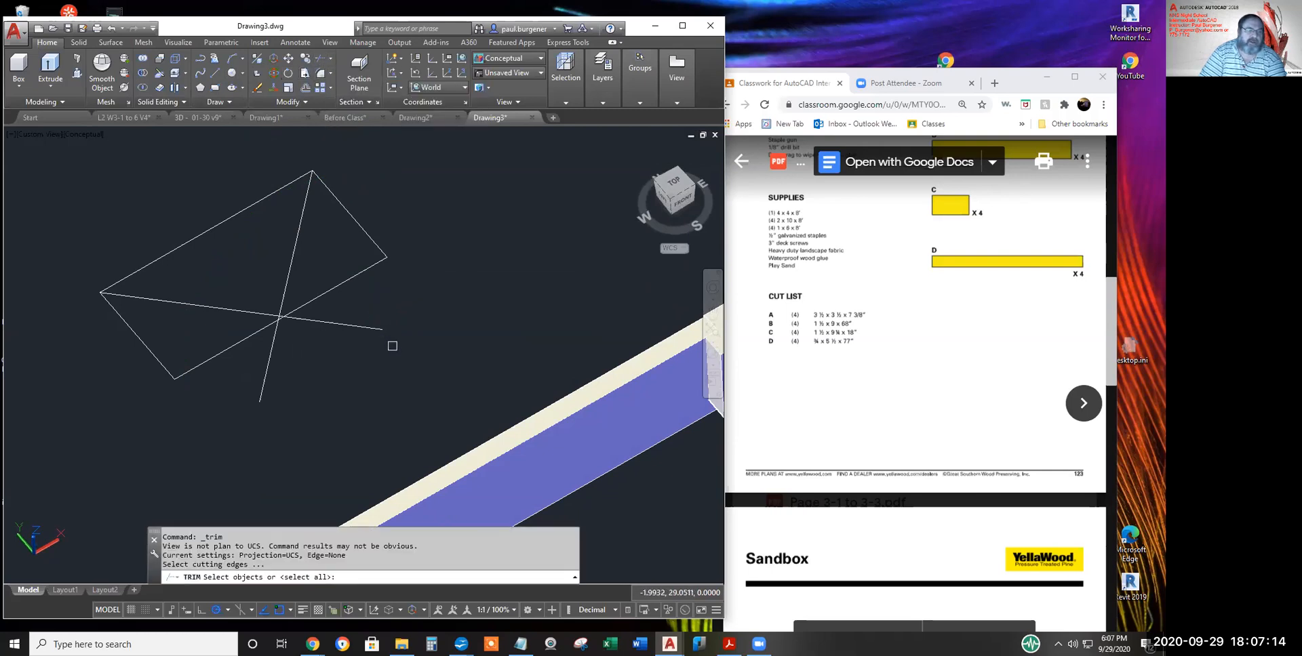
pyautogui.press('Return')
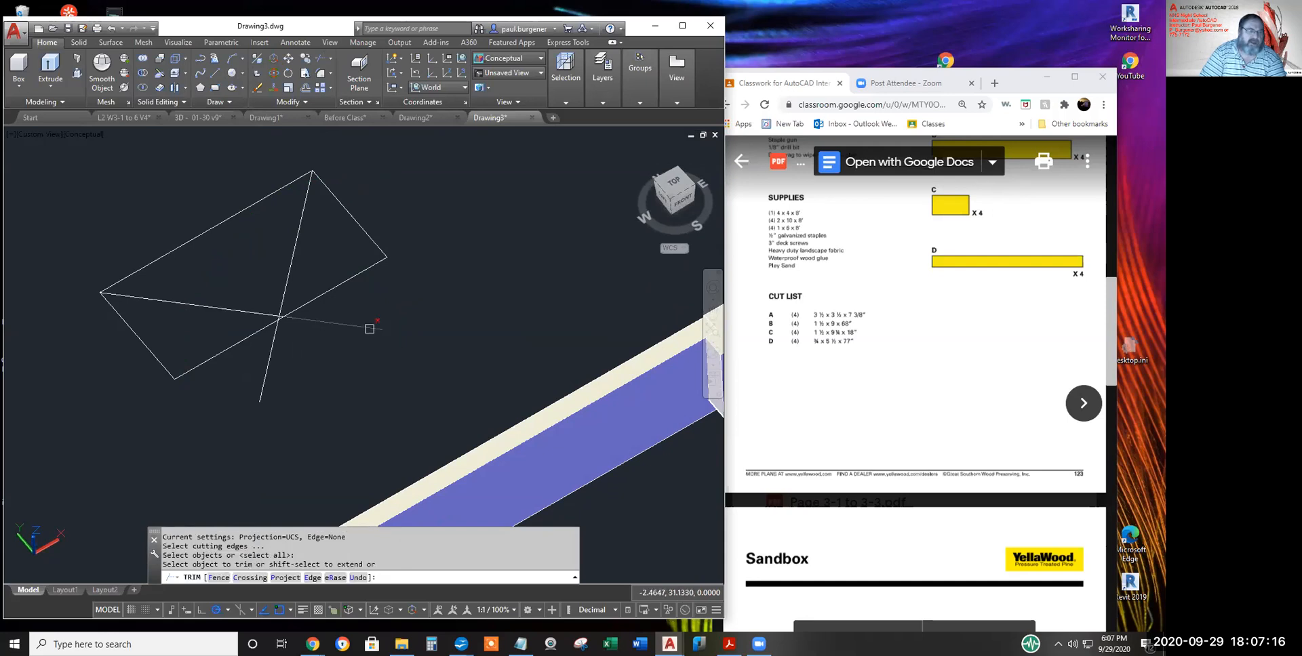
pyautogui.click(340, 199)
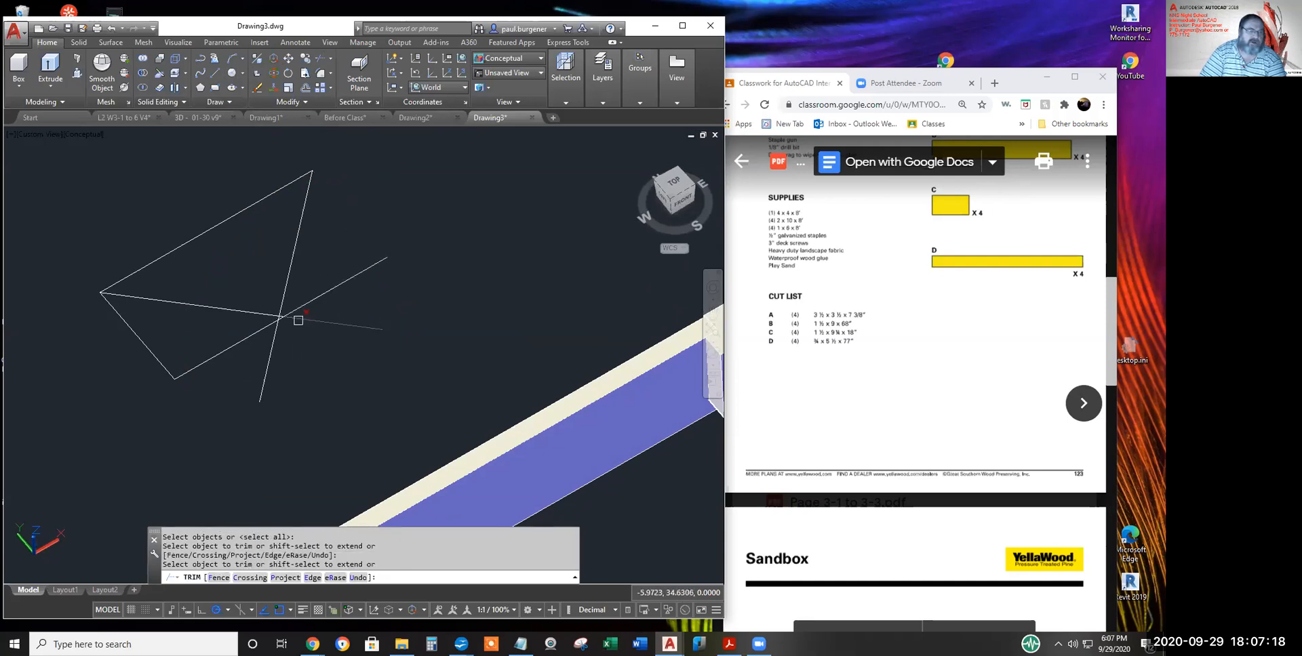
pyautogui.scroll(3, 305, 325)
pyautogui.click(357, 360)
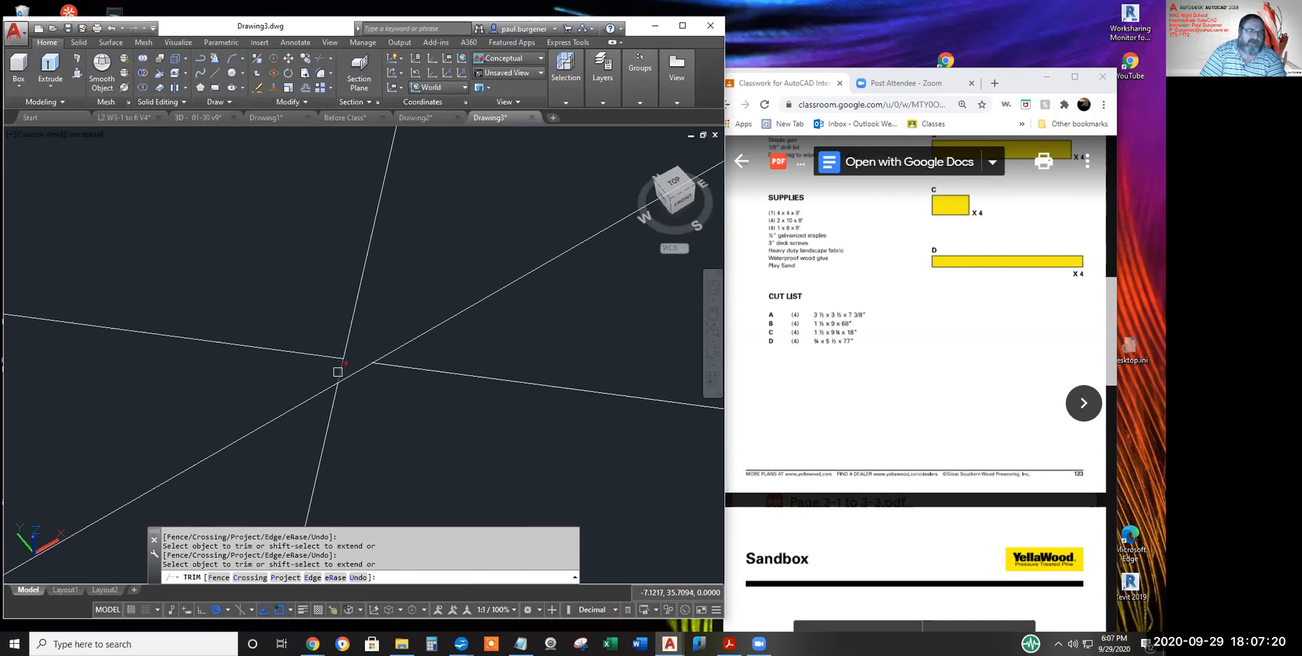
pyautogui.scroll(-3, 230, 378)
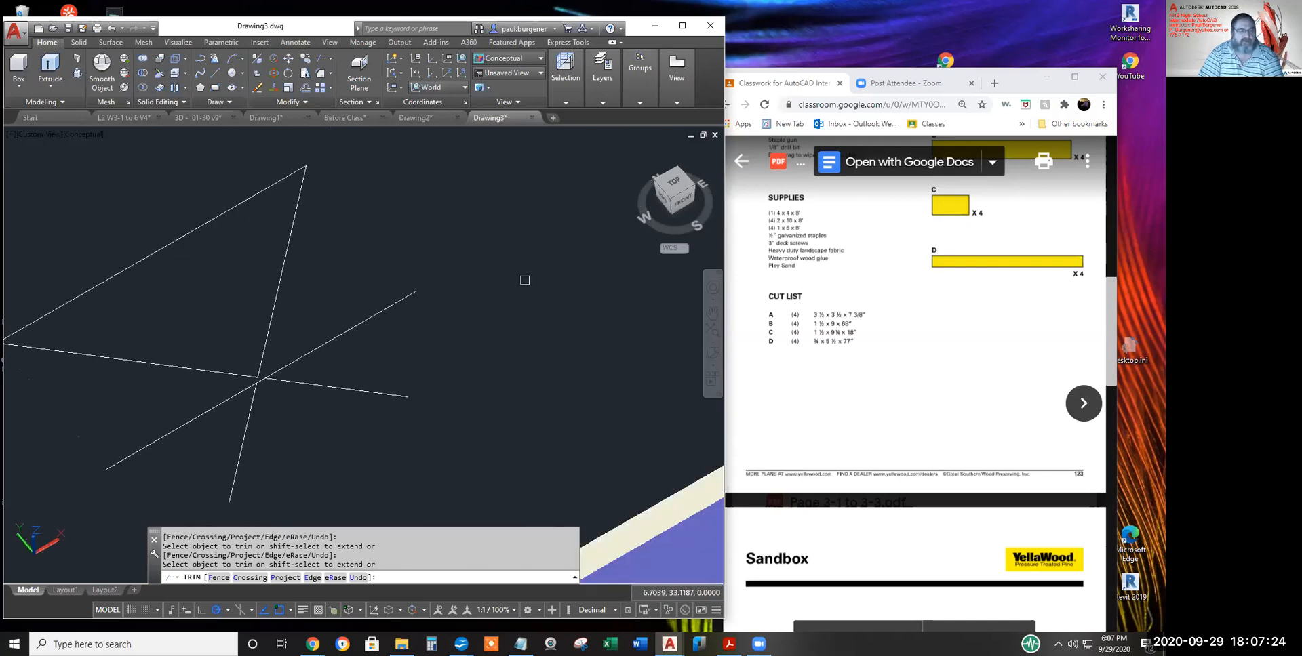
pyautogui.press('Return')
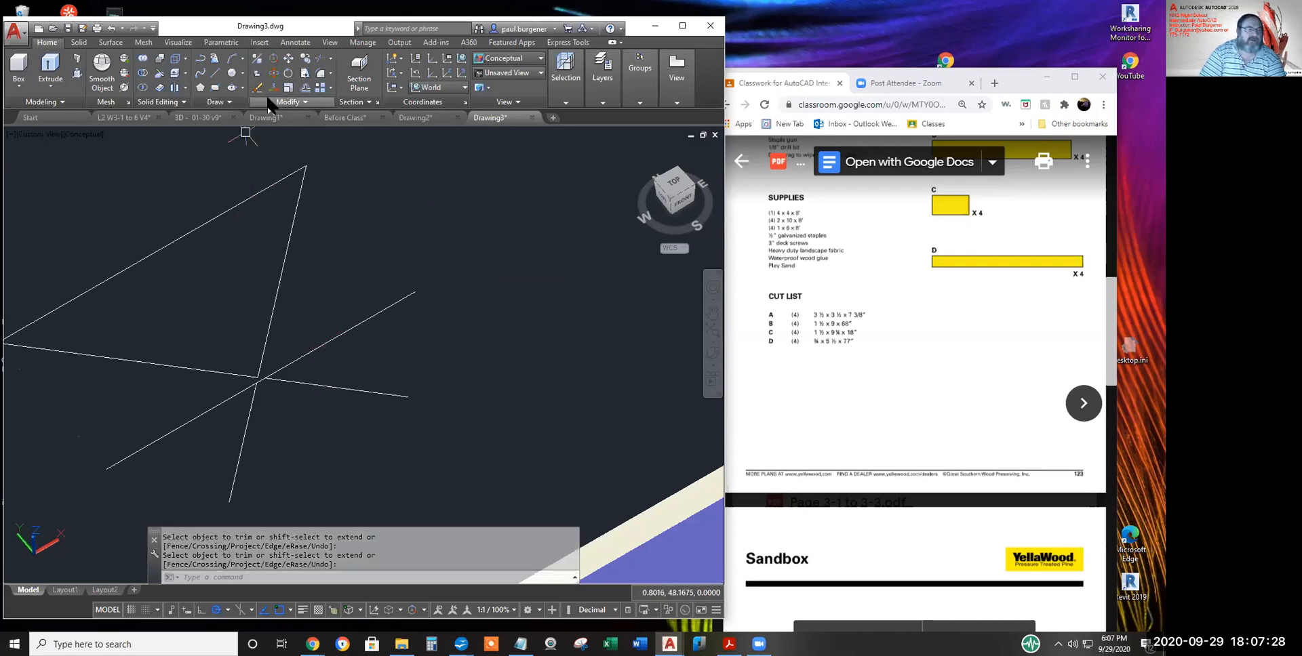
# - Erase the leftover near long edge and the two diagonal stubs beyond the crossing, keeping only the triangle's three edges
pyautogui.click(258, 87)
pyautogui.click(332, 425)
pyautogui.click(298, 355)
pyautogui.click(281, 421)
pyautogui.click(230, 400)
pyautogui.press('Return')
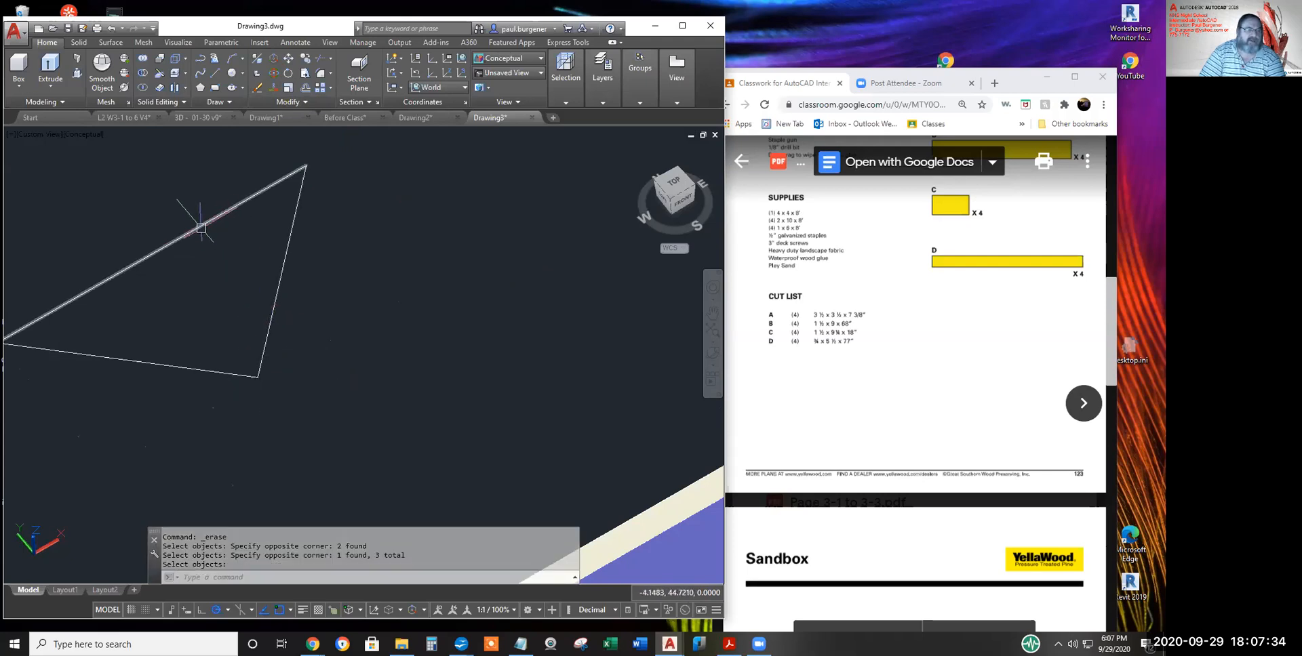
pyautogui.moveTo(253, 276); pyautogui.dragTo(342, 276, button='middle')
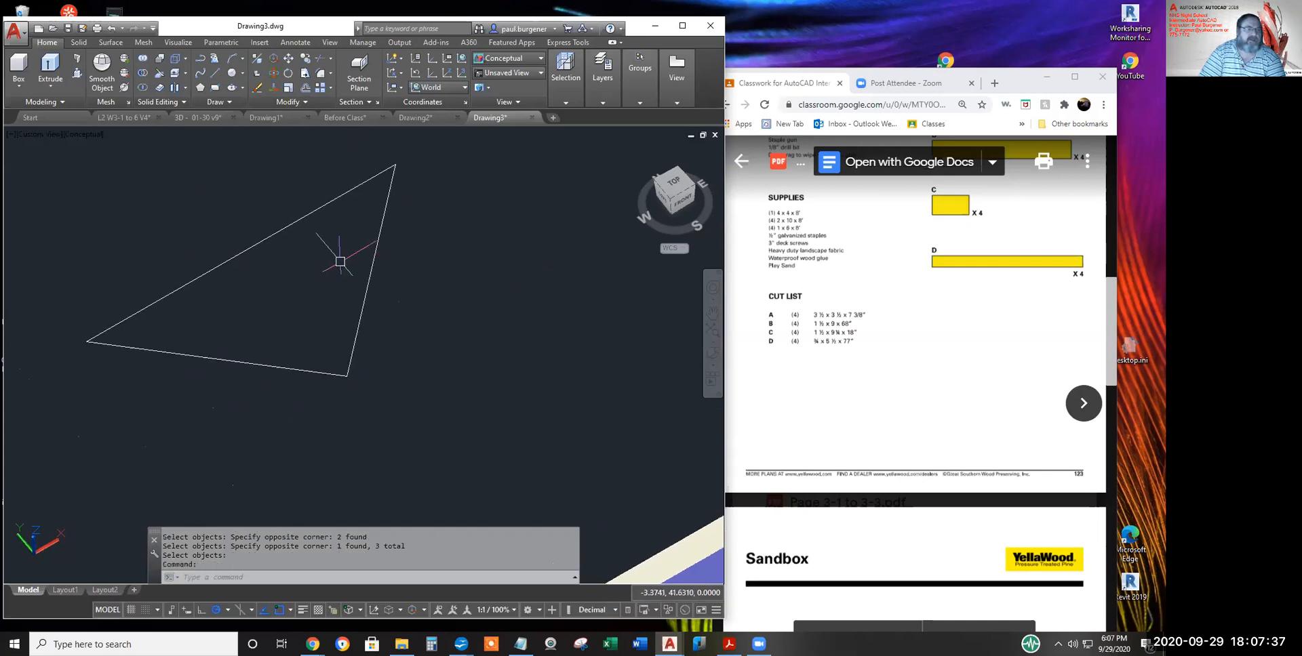
# - Join the triangle's three edges into a single polyline with Edit Polyline
pyautogui.click(295, 102)
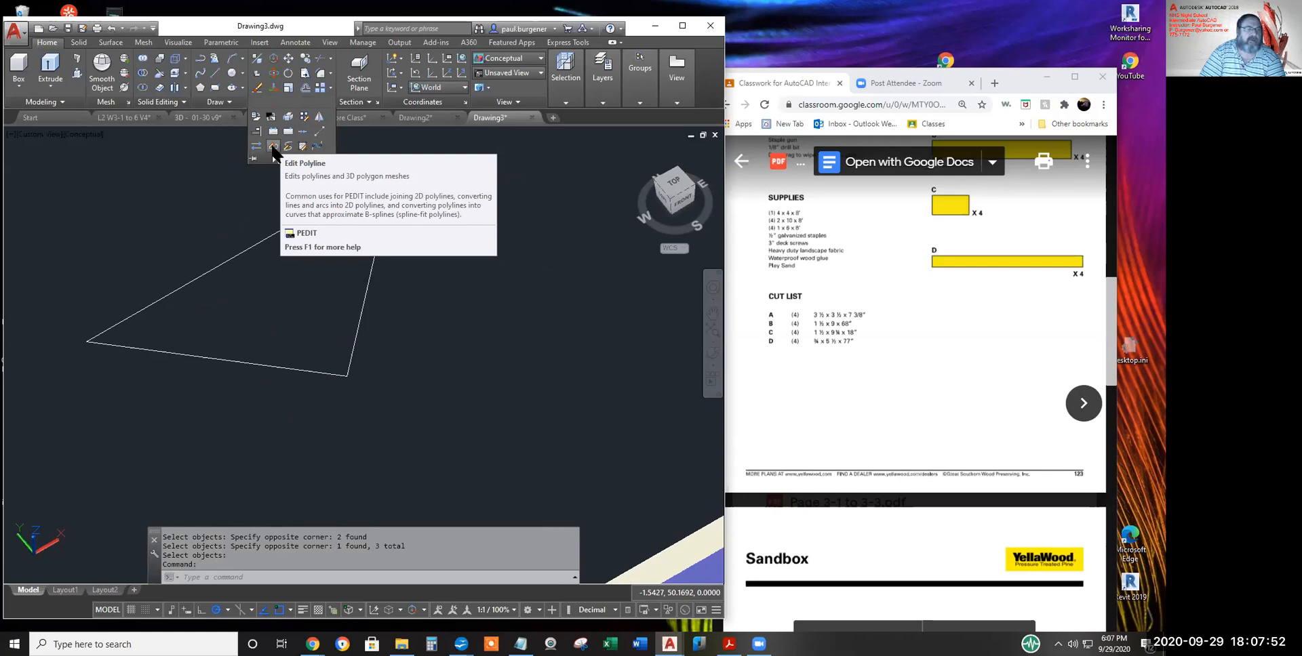
pyautogui.click(273, 149)
pyautogui.click(291, 221)
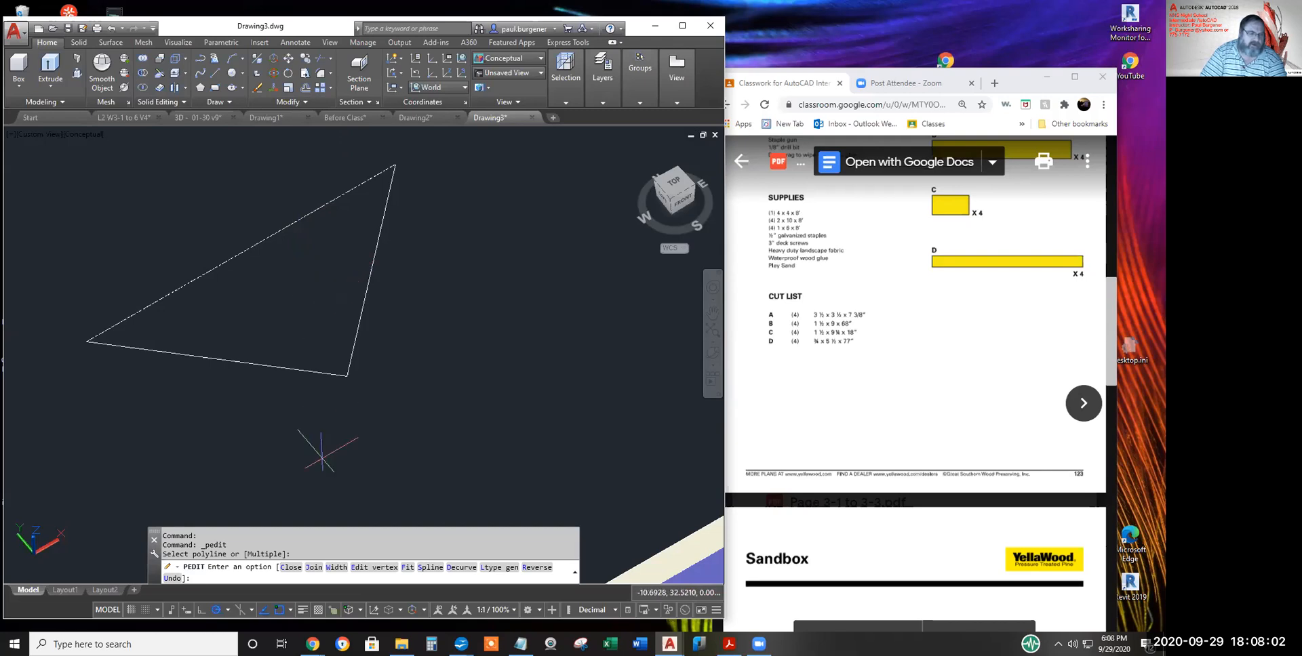
pyautogui.click(314, 568)
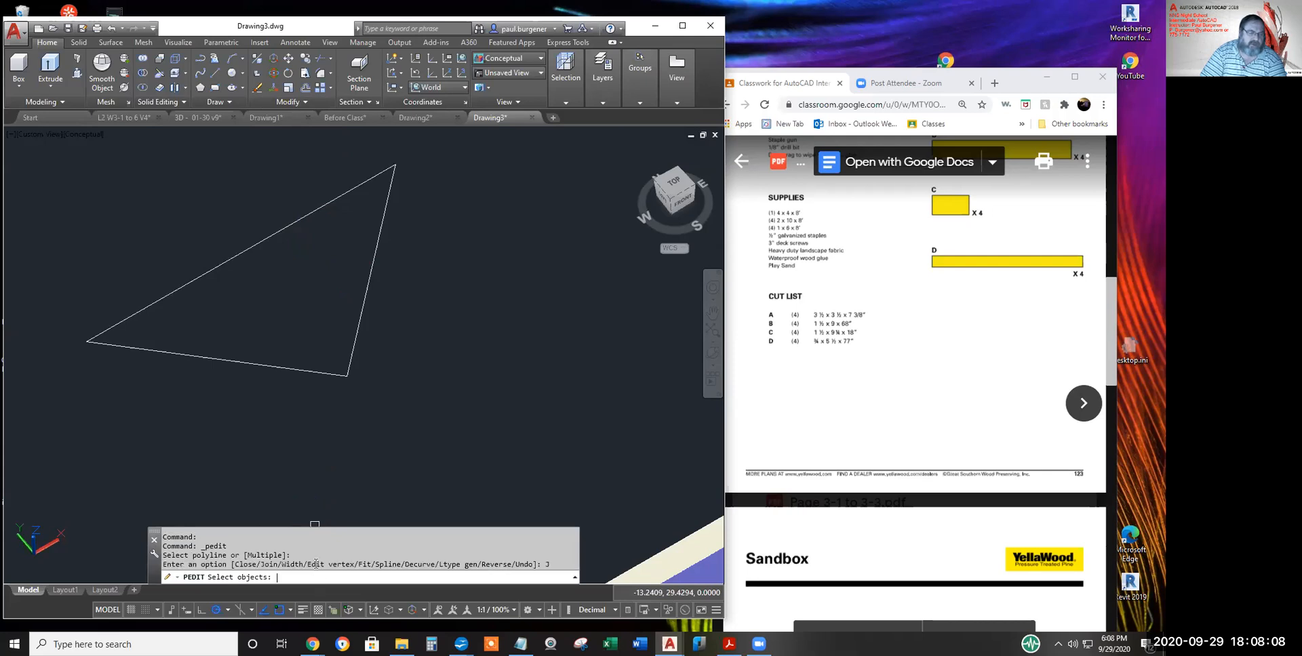
pyautogui.click(423, 444)
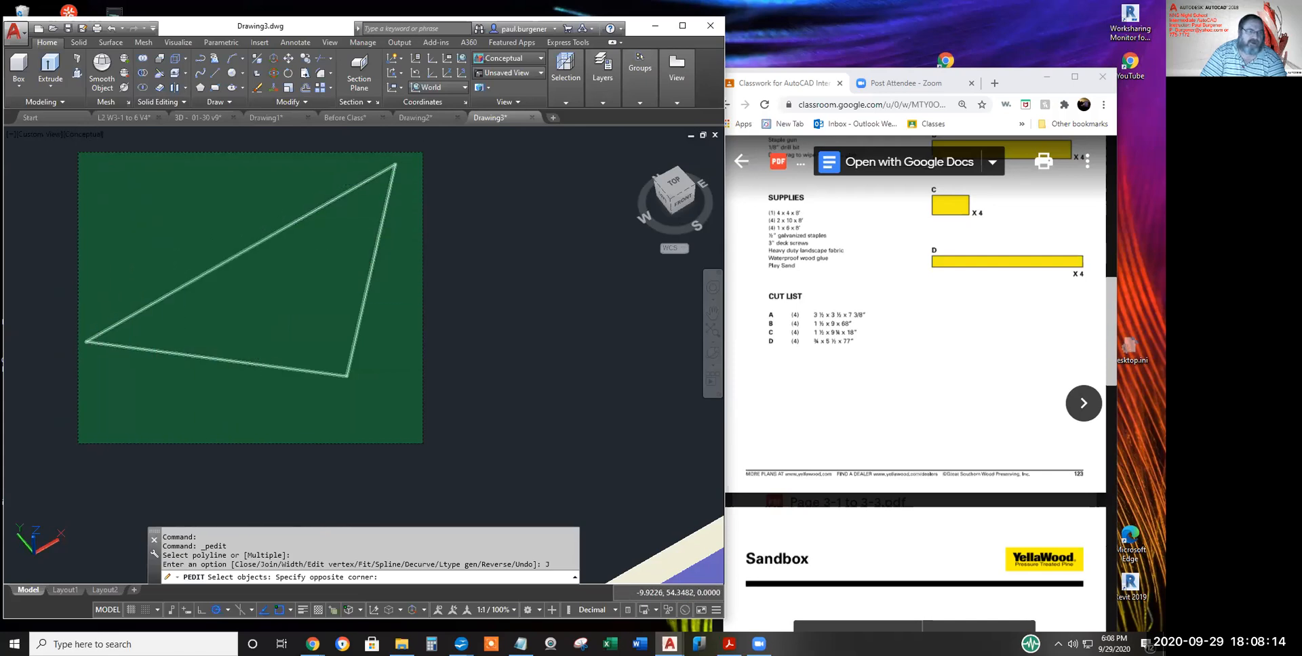
pyautogui.click(78, 153)
pyautogui.press('Return')
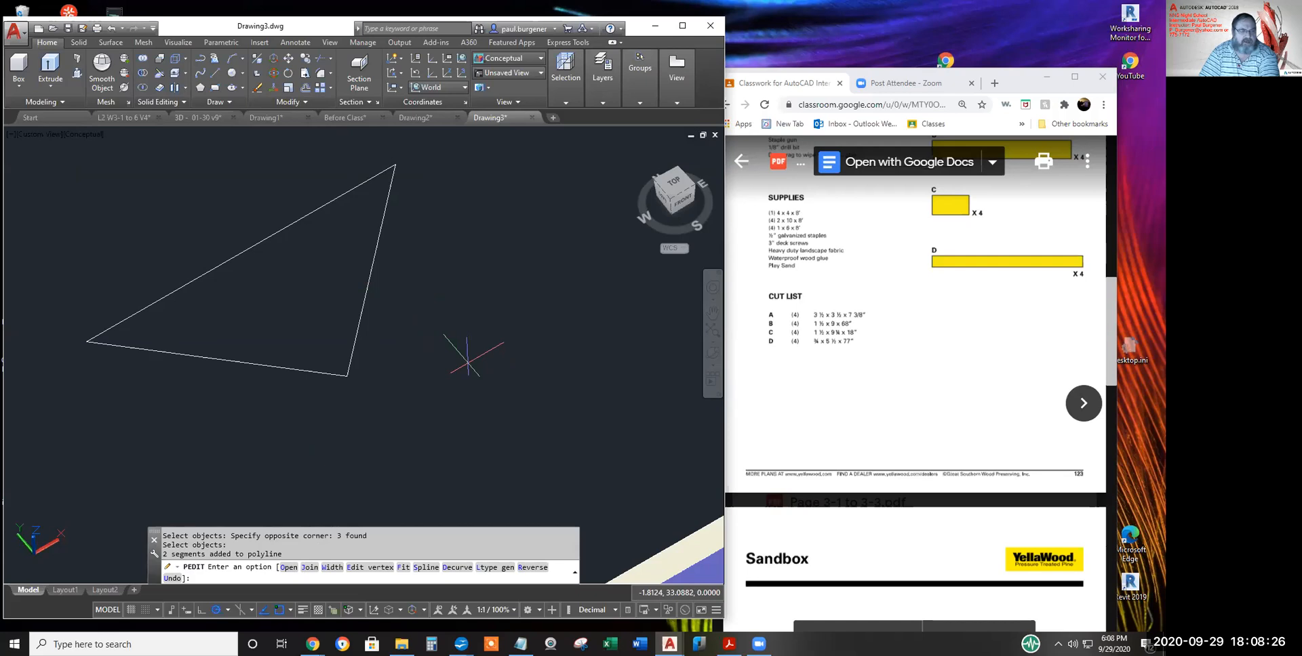
pyautogui.press('Return')
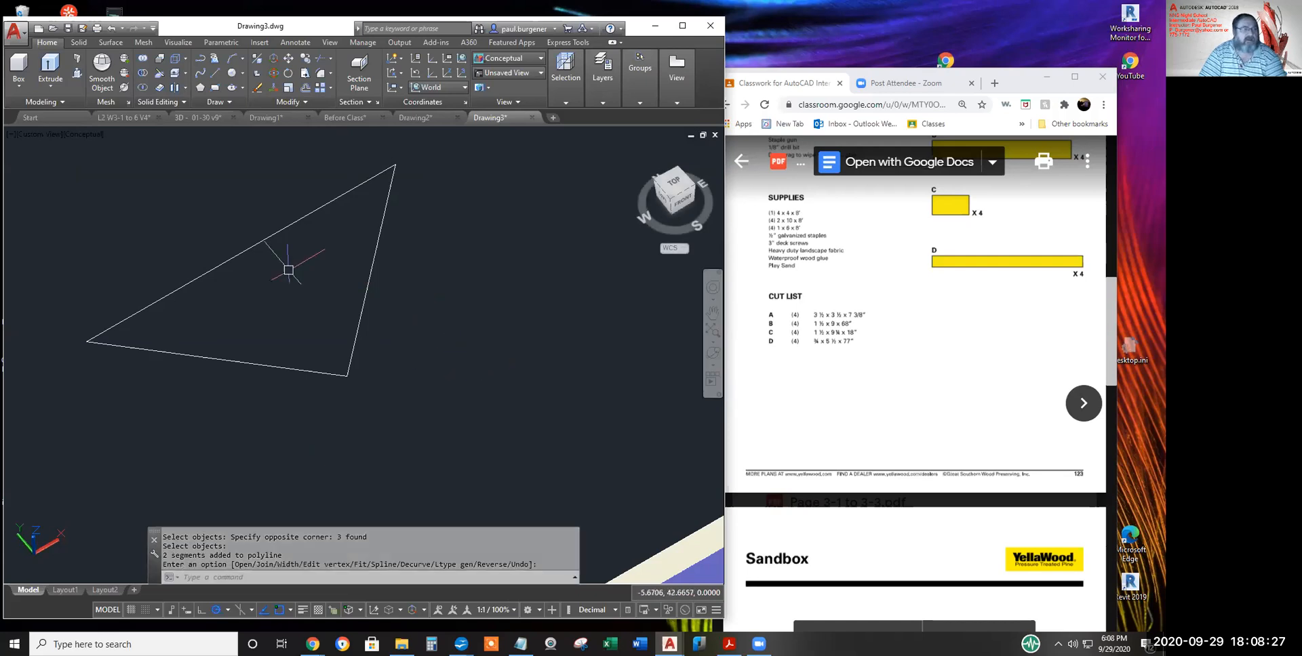
# - Extrude the triangular outline of piece C to a height of 1.5
pyautogui.click(49, 67)
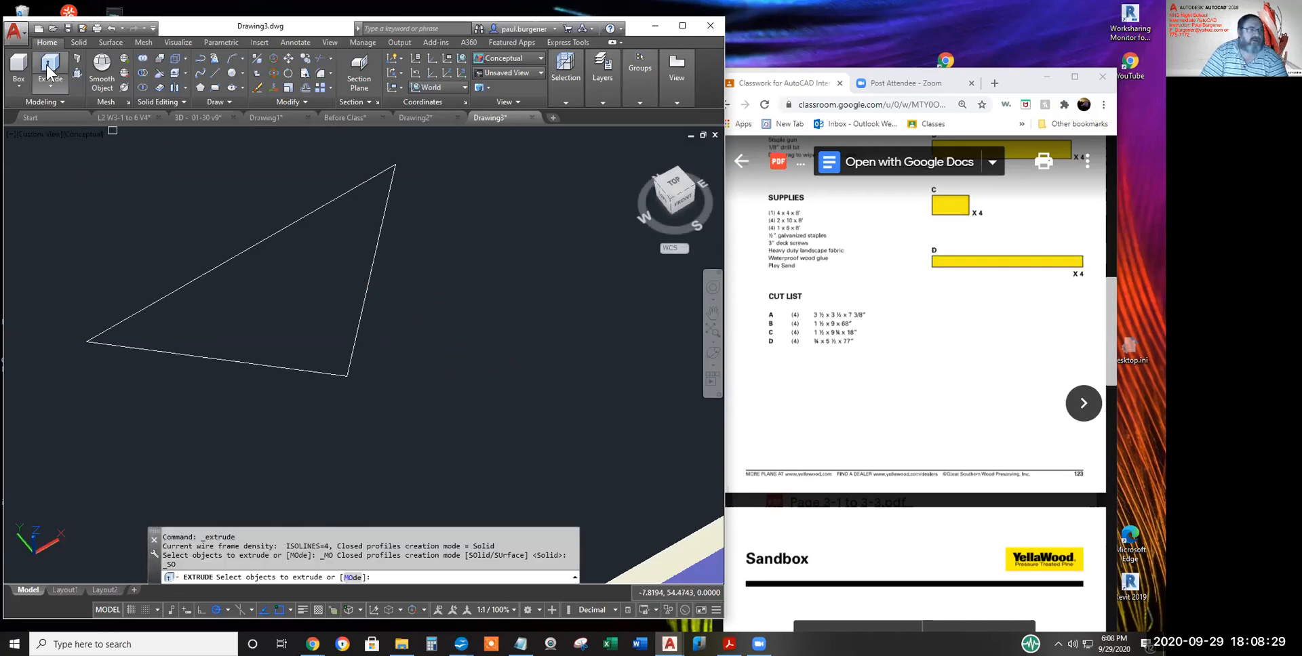
pyautogui.click(240, 254)
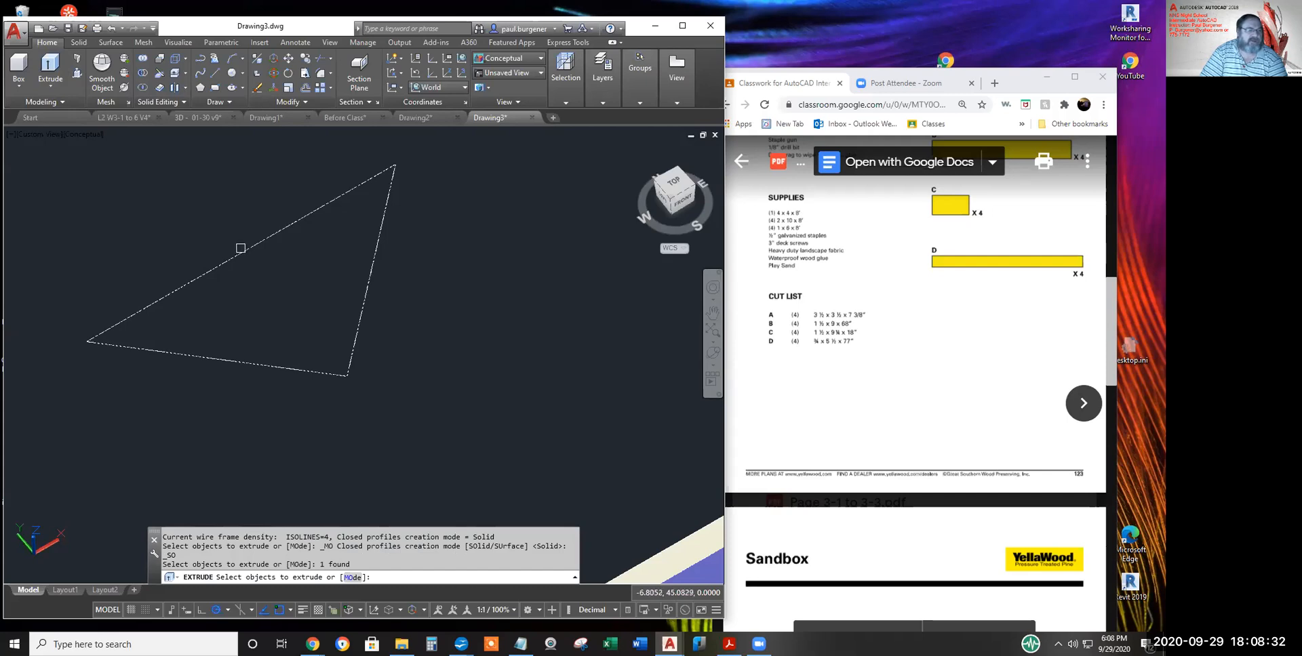
pyautogui.press('Return')
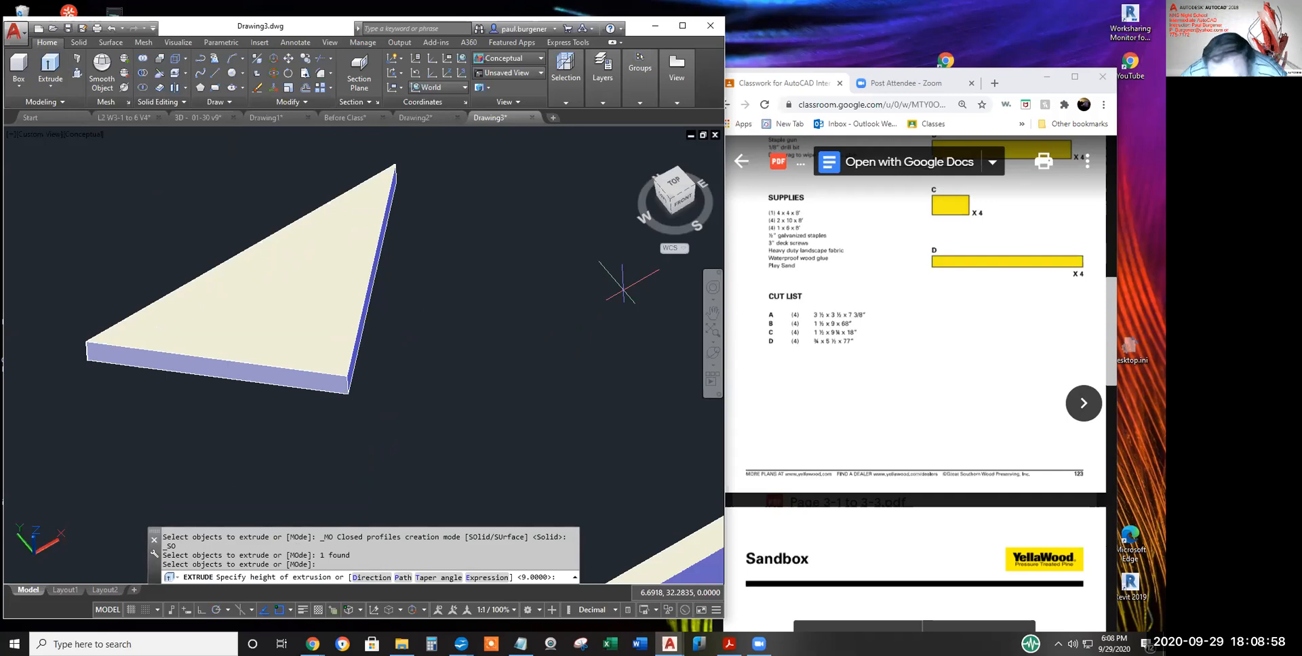
pyautogui.write('1.5')
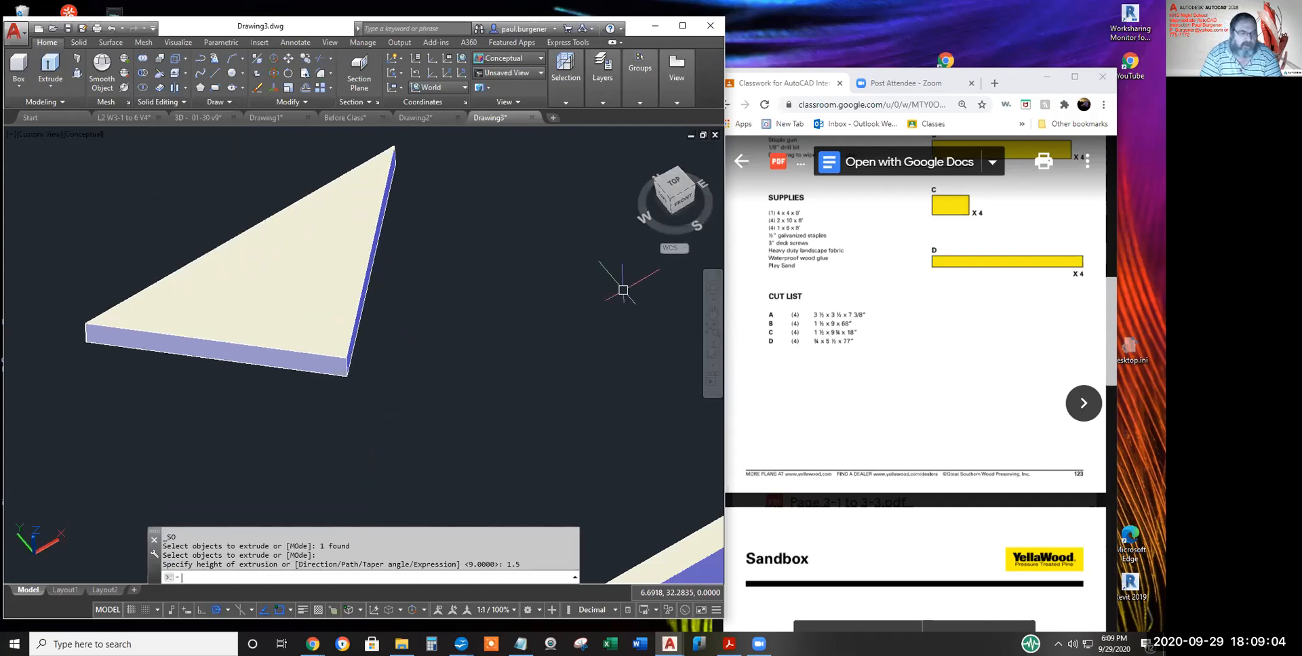
pyautogui.press('Return')
# - Rotate the triangular piece 135 degrees about a point beside it, so its two short sides run parallel to the X and Y axes
pyautogui.scroll(-2, 609, 321)
pyautogui.scroll(-1, 610, 321)
pyautogui.moveTo(611, 323); pyautogui.dragTo(411, 323, button='middle')
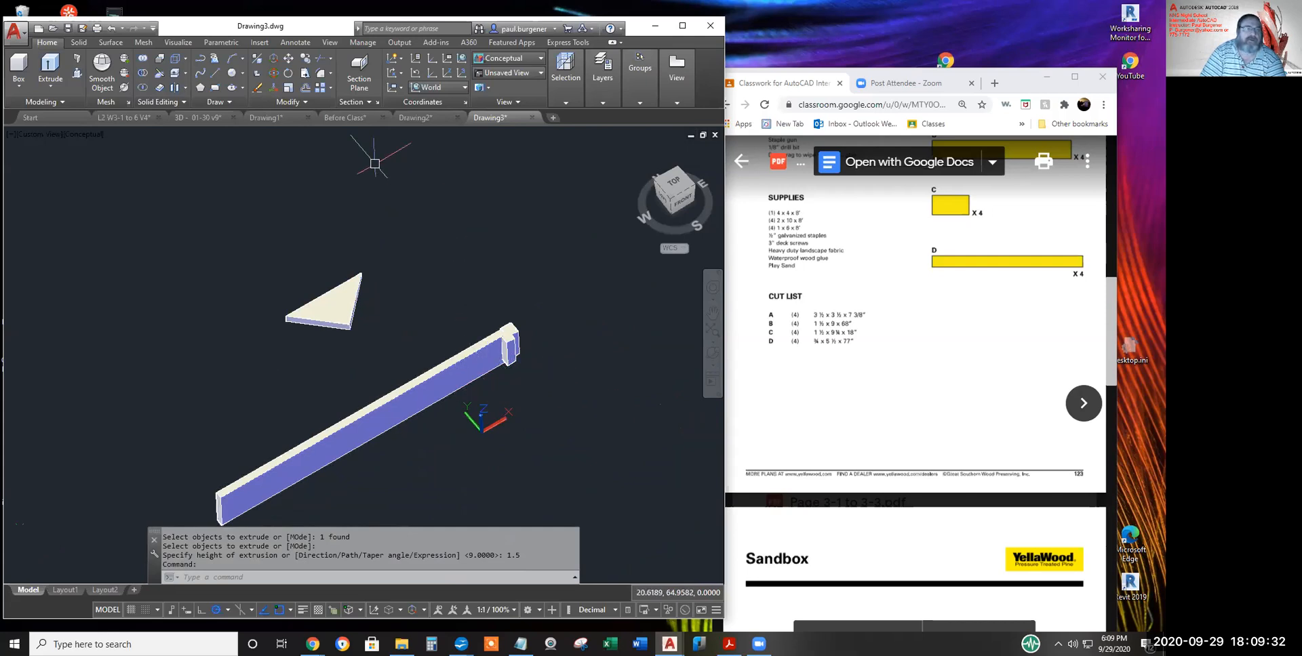
pyautogui.click(289, 73)
pyautogui.click(342, 302)
pyautogui.press('Return')
pyautogui.click(379, 318)
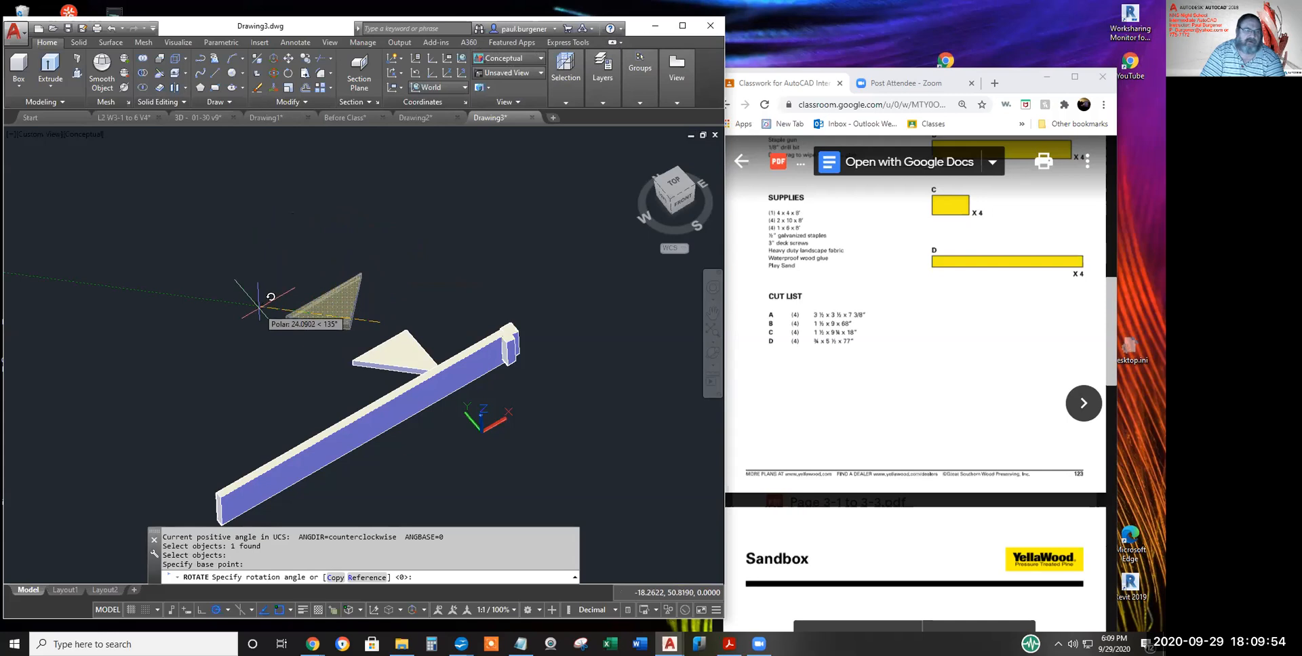
pyautogui.press('Return')
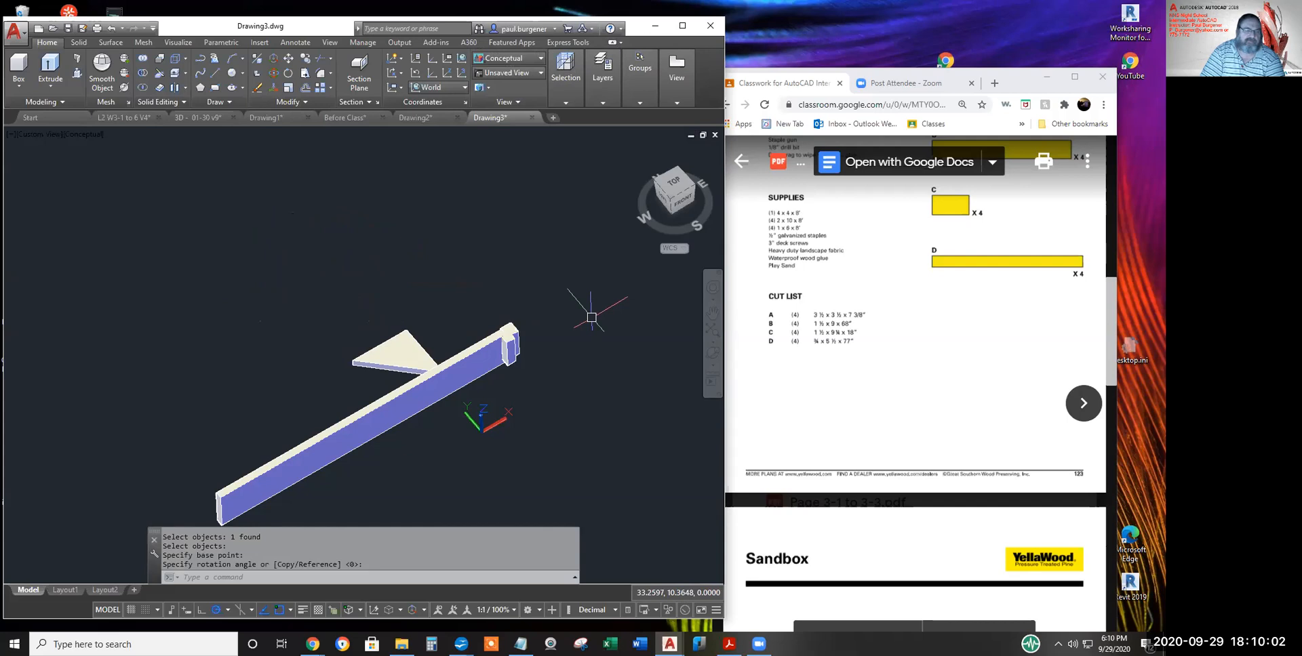
# - Move the triangular piece across board B to the open space in front of it, just below the notched post
pyautogui.scroll(5, 509, 319)
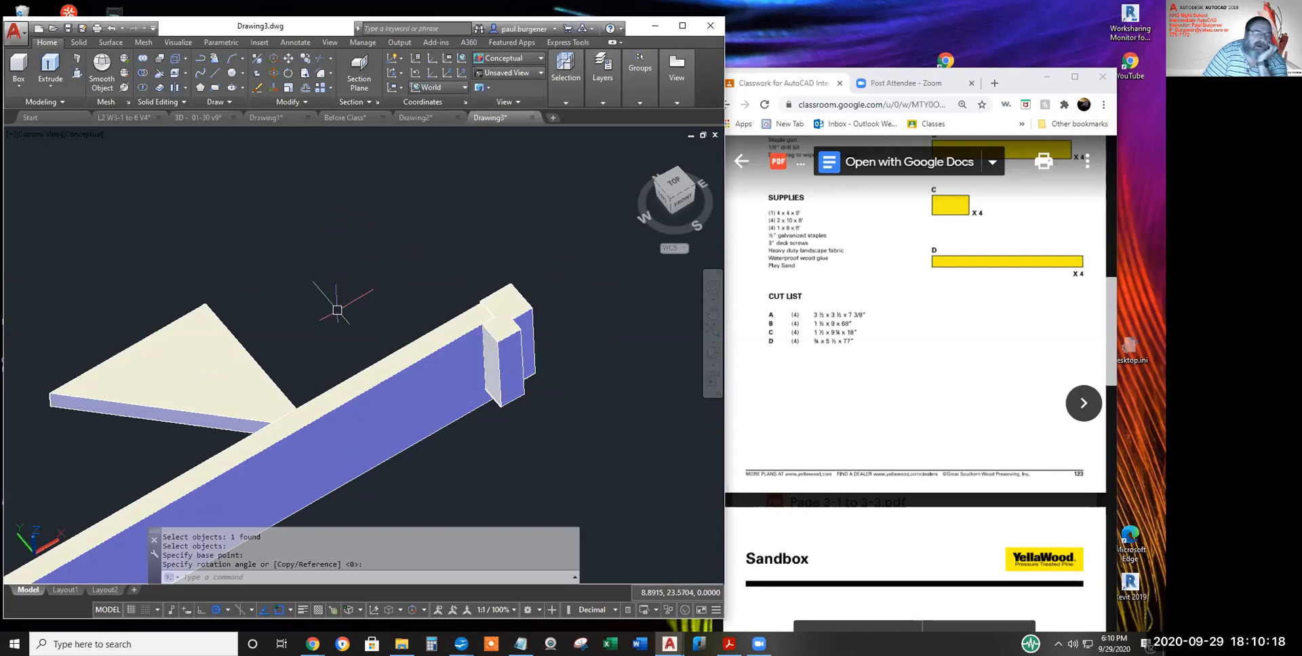
pyautogui.scroll(-2, 334, 305)
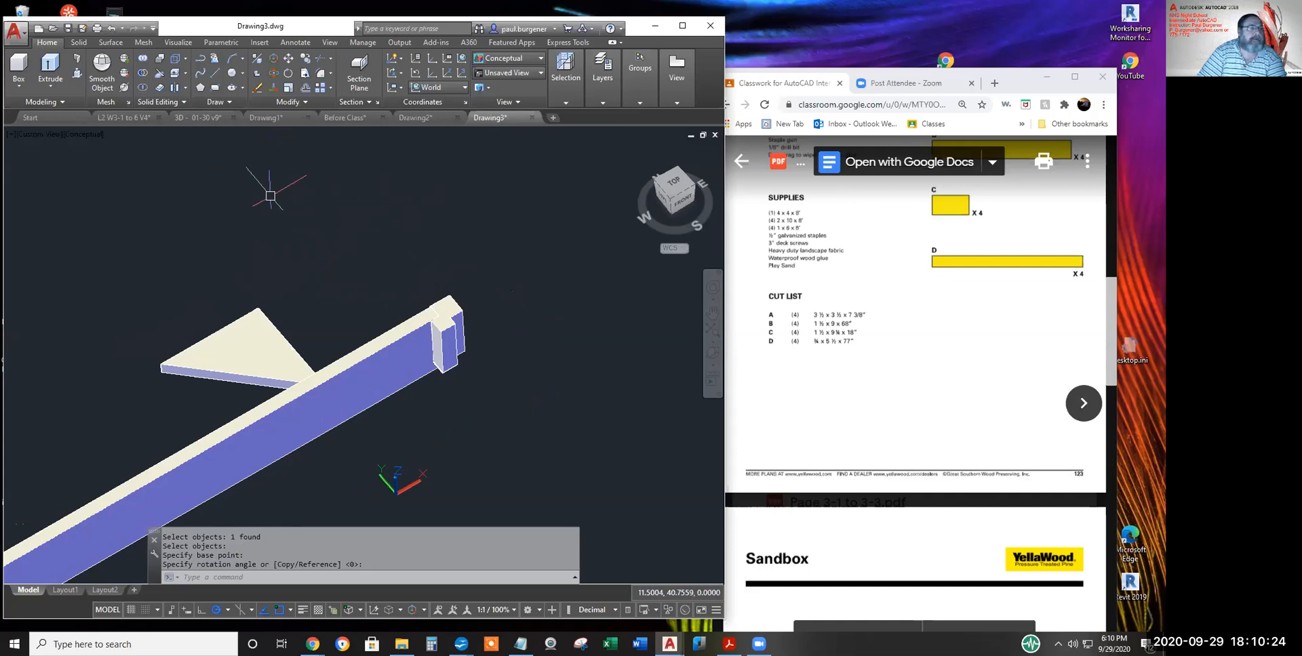
pyautogui.click(288, 58)
pyautogui.click(218, 342)
pyautogui.press('Return')
pyautogui.click(315, 268)
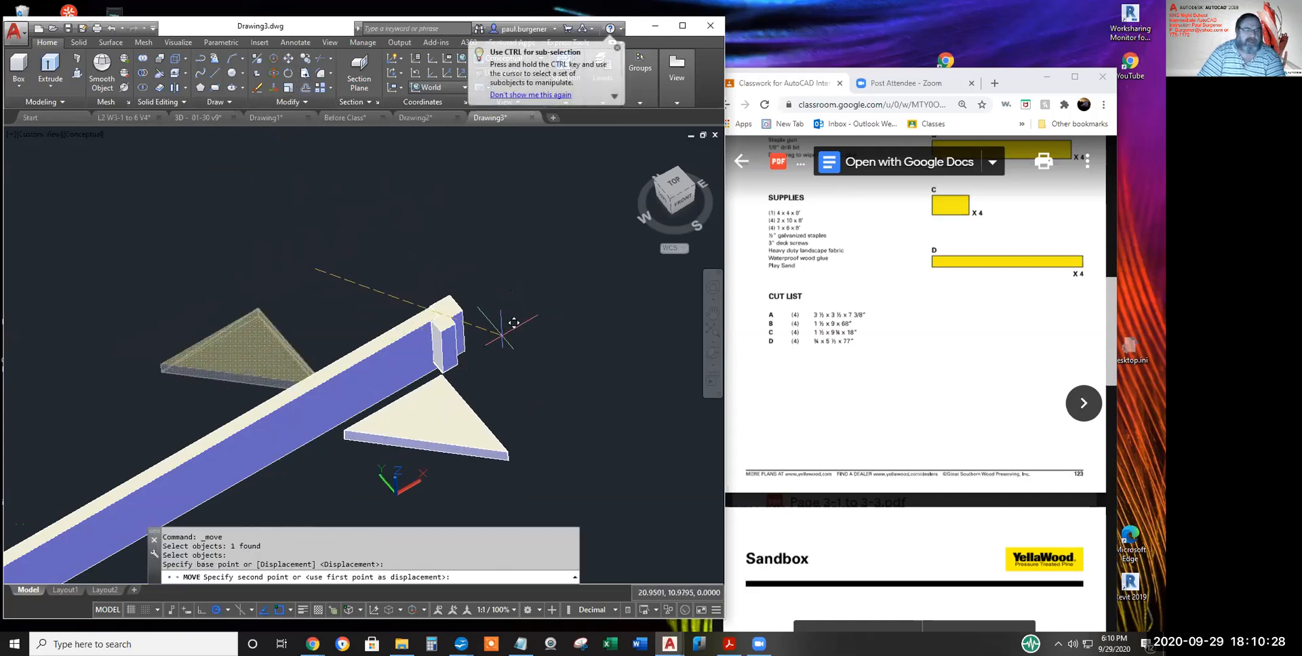
pyautogui.click(510, 326)
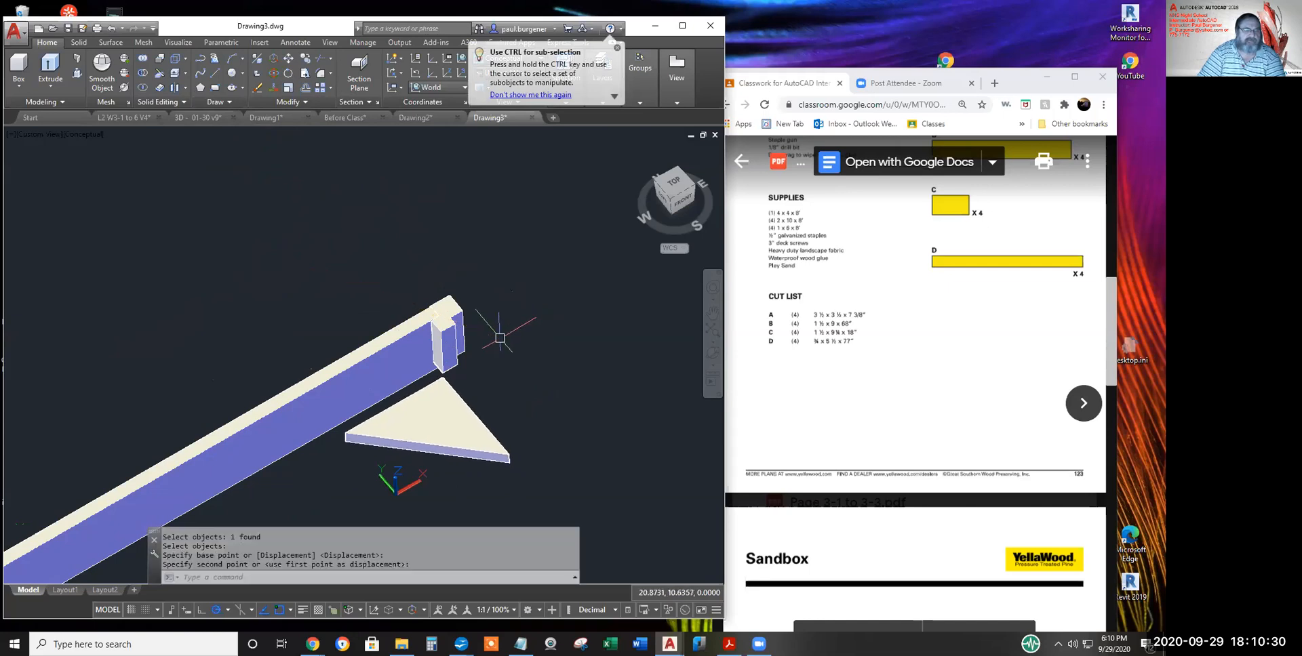
# - Change the visual style of the view to 2D Wireframe
pyautogui.scroll(3, 474, 370)
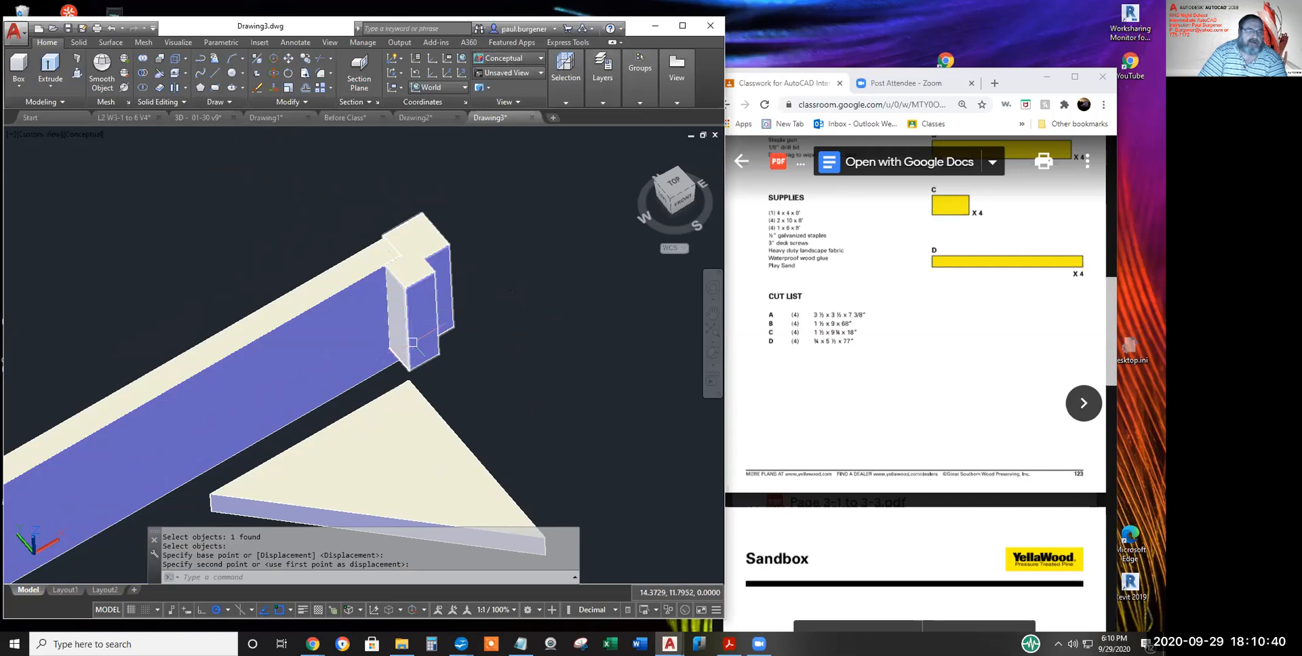
pyautogui.click(84, 135)
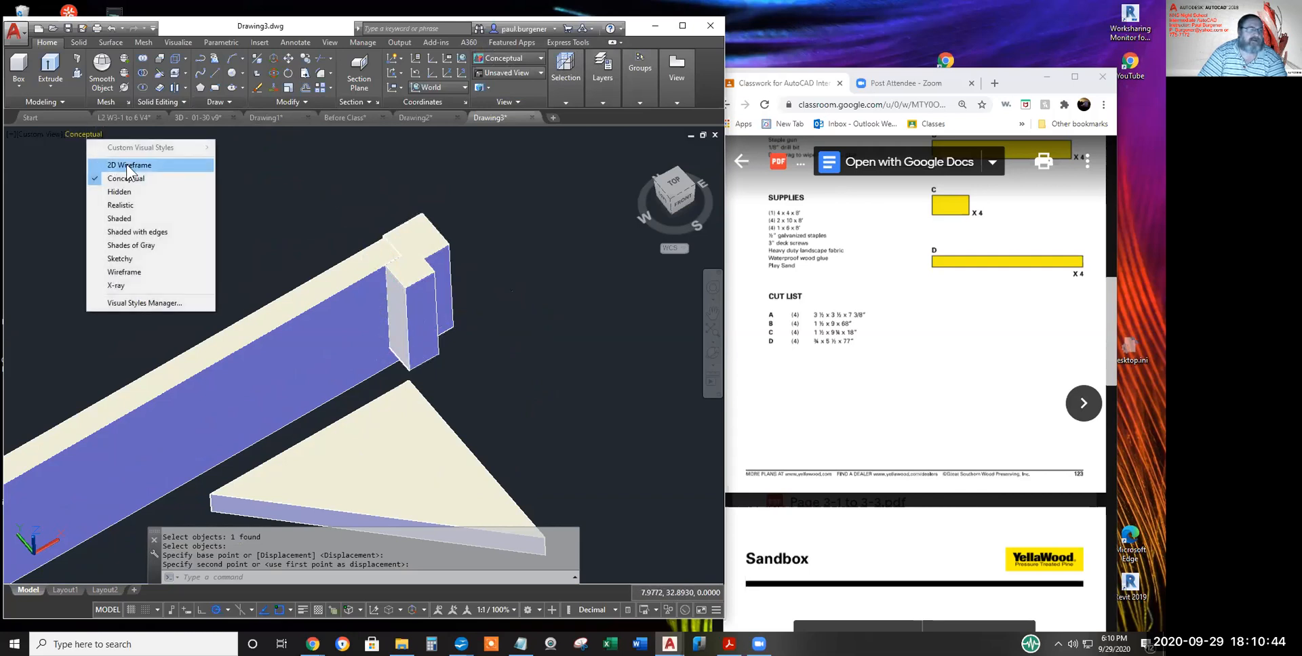
pyautogui.click(126, 164)
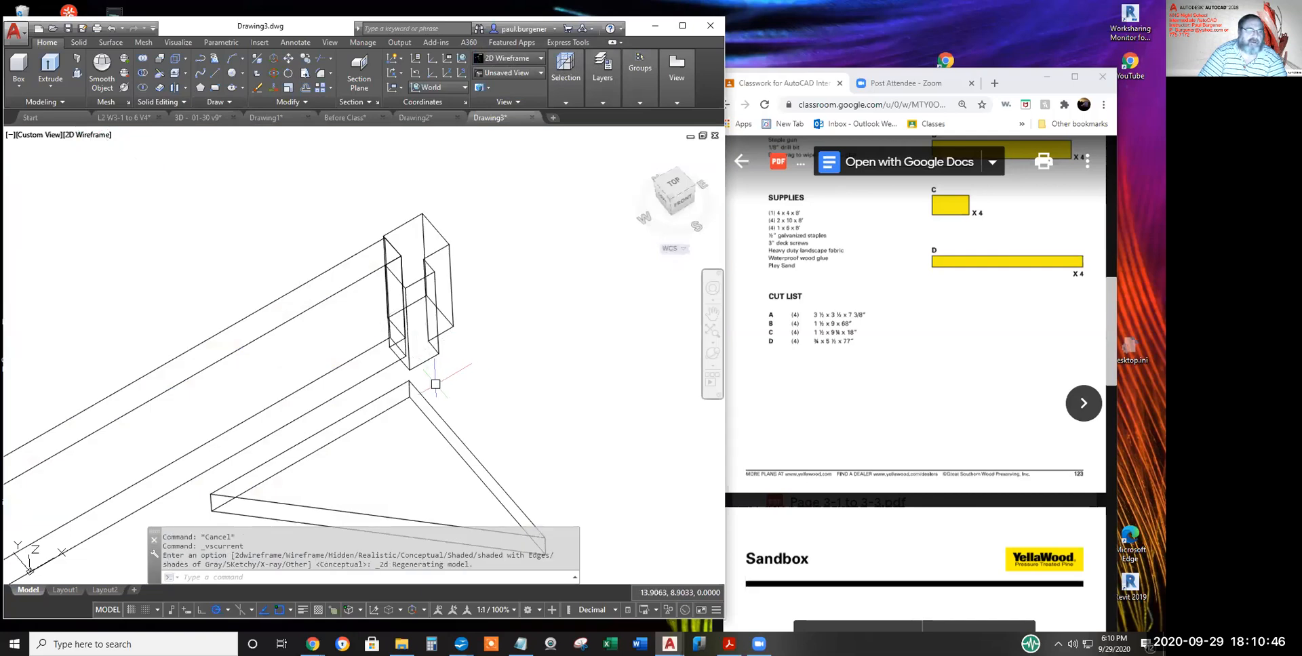
# - Move the triangular piece by its upper right-angled corner to the endpoint at the foot of the notched post, against board B
pyautogui.click(290, 59)
pyautogui.click(466, 444)
pyautogui.press('Return')
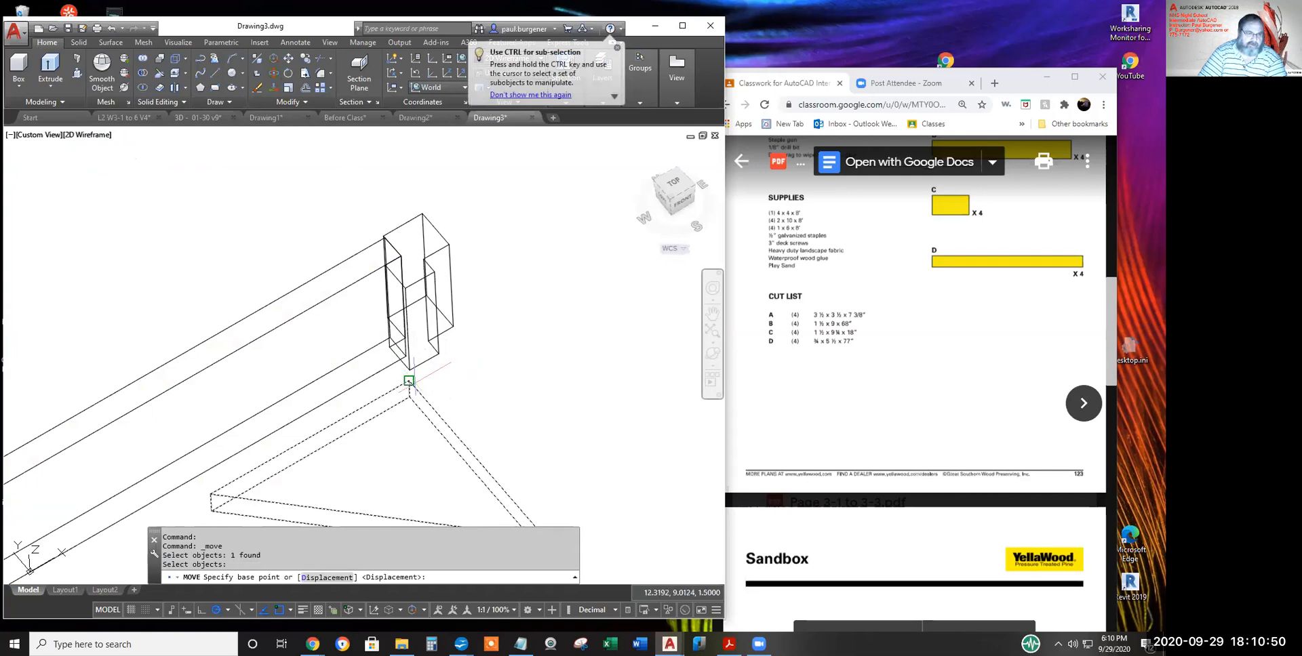
pyautogui.click(408, 381)
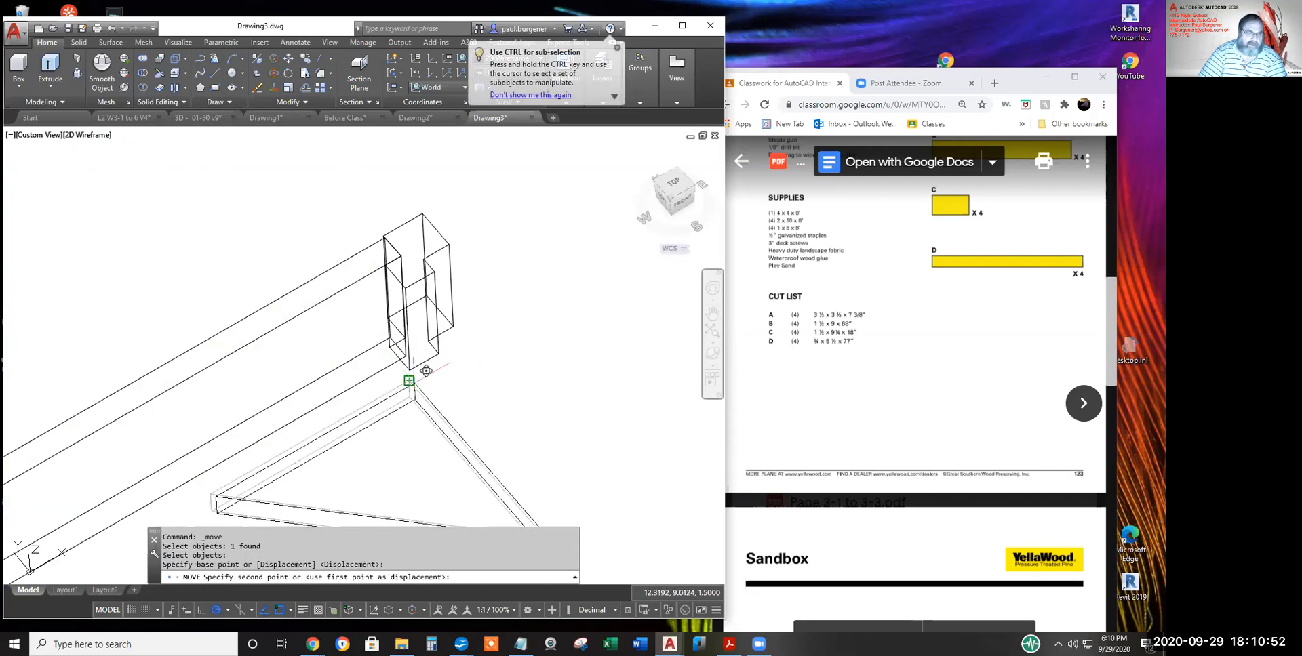
pyautogui.scroll(3, 419, 363)
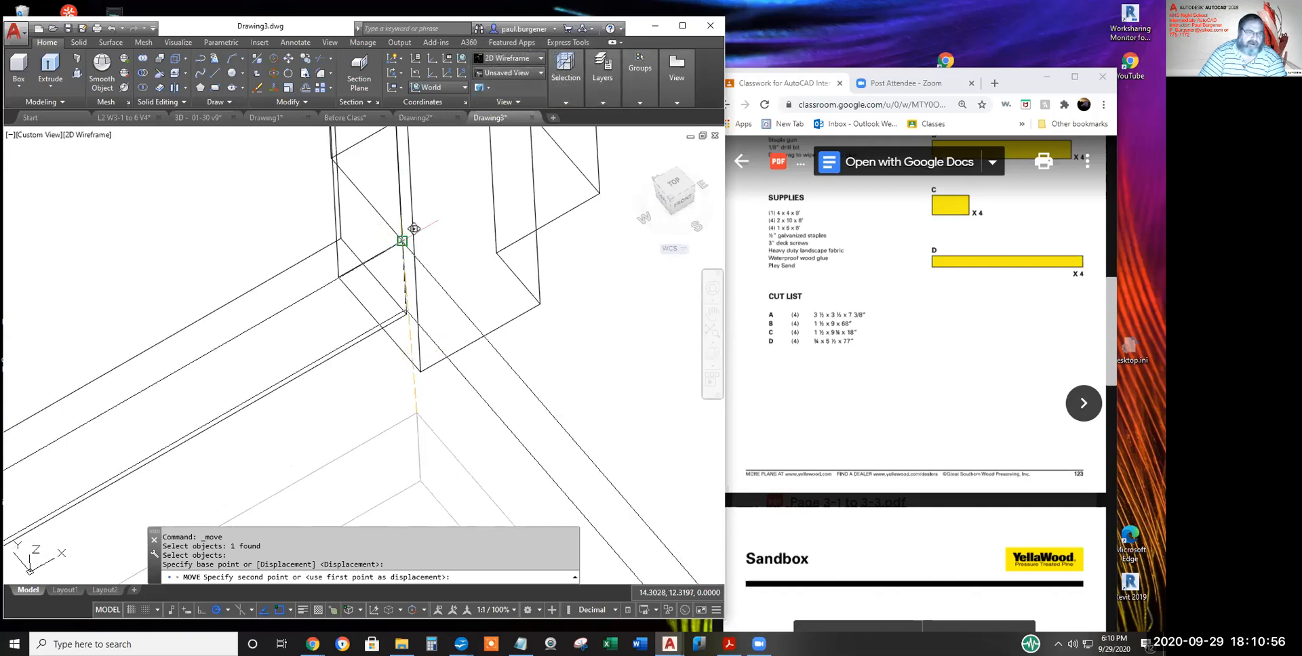
pyautogui.click(403, 242)
pyautogui.scroll(-3, 542, 332)
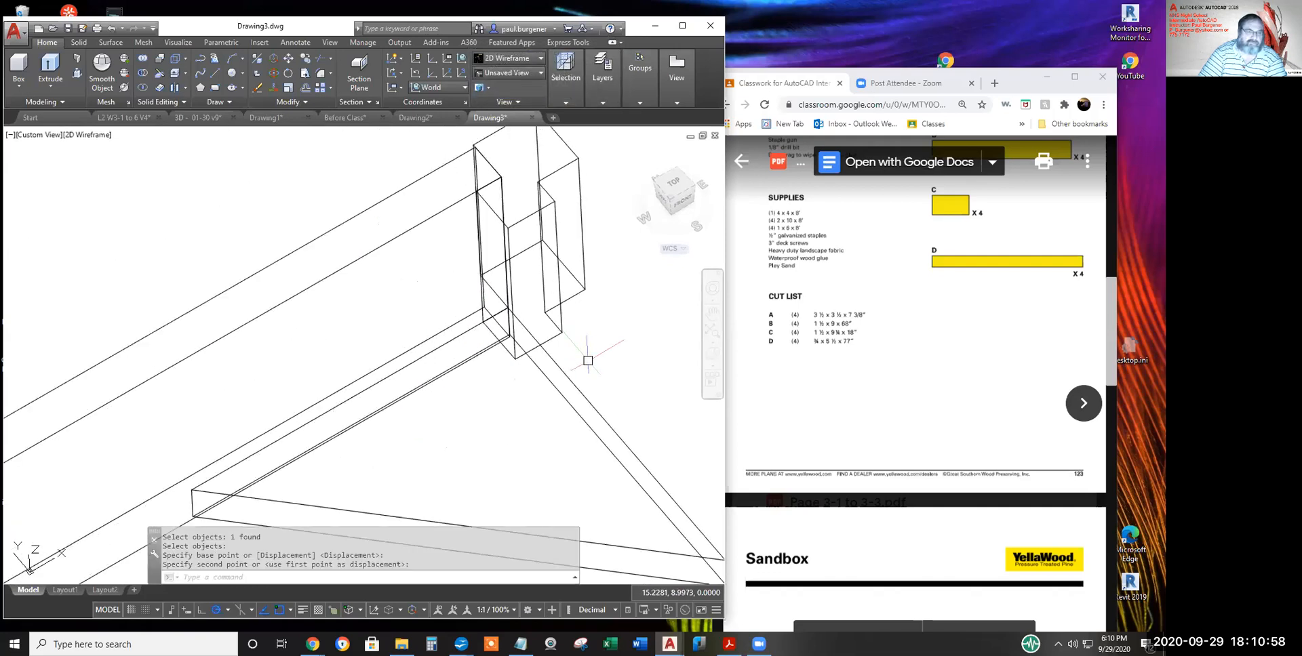
# - Inspect how the triangular piece lies against board B and meets the foot of the notched post
pyautogui.scroll(4, 479, 359)
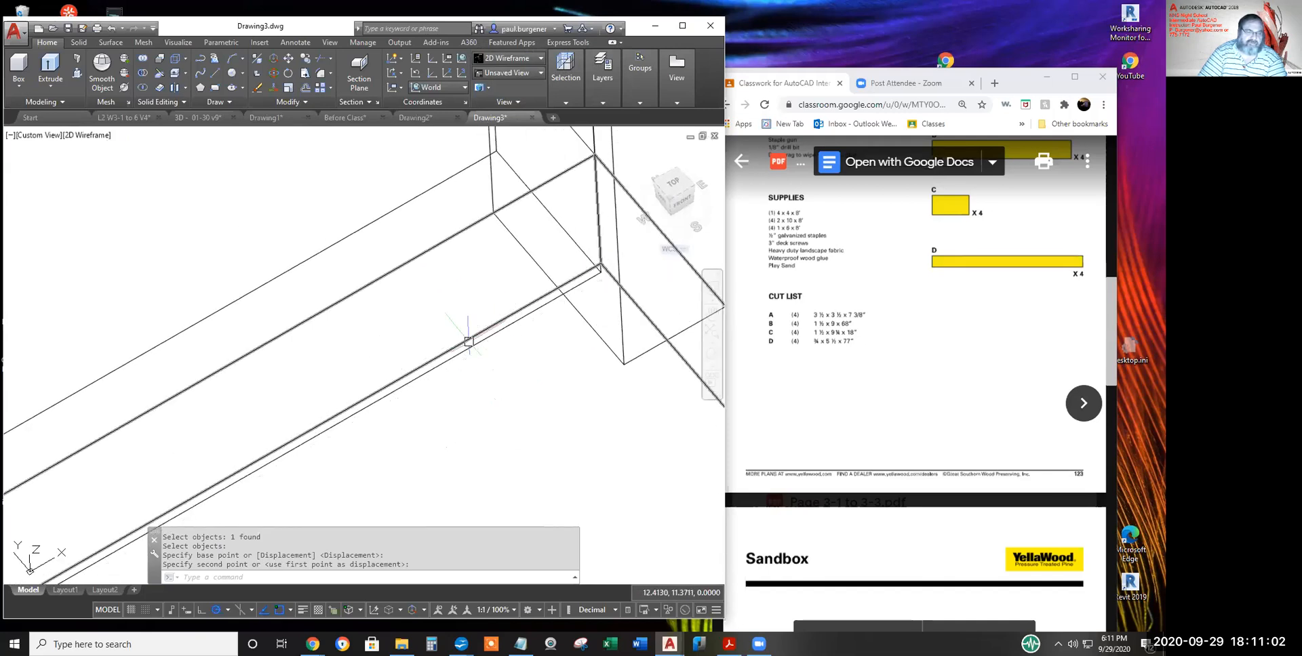
pyautogui.scroll(-3, 502, 359)
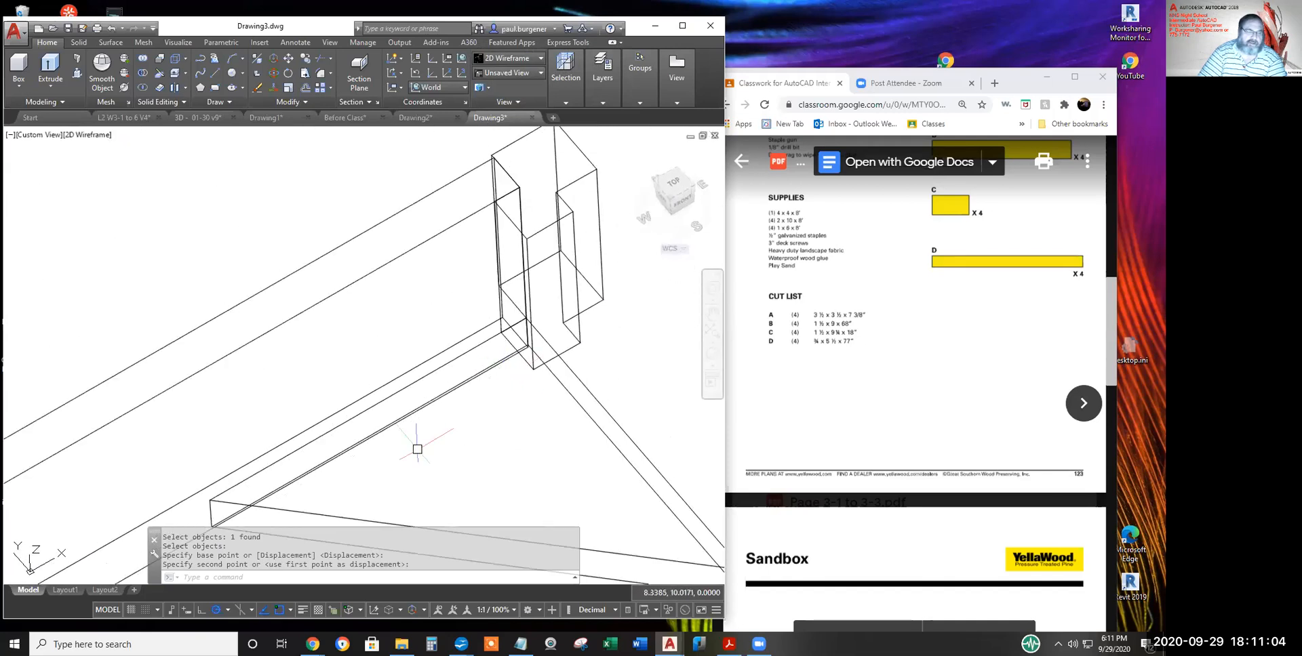
pyautogui.moveTo(352, 462); pyautogui.dragTo(431, 329, button='middle')
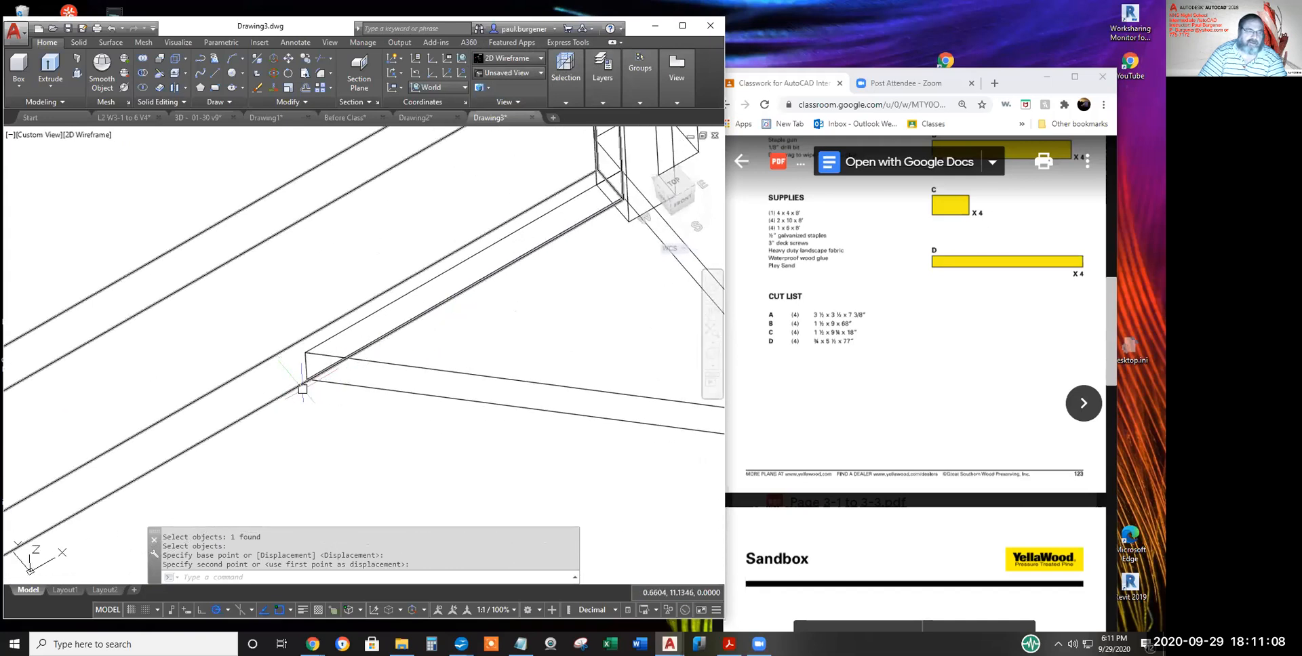
pyautogui.scroll(-1, 542, 349)
pyautogui.moveTo(567, 325); pyautogui.dragTo(441, 421, button='middle')
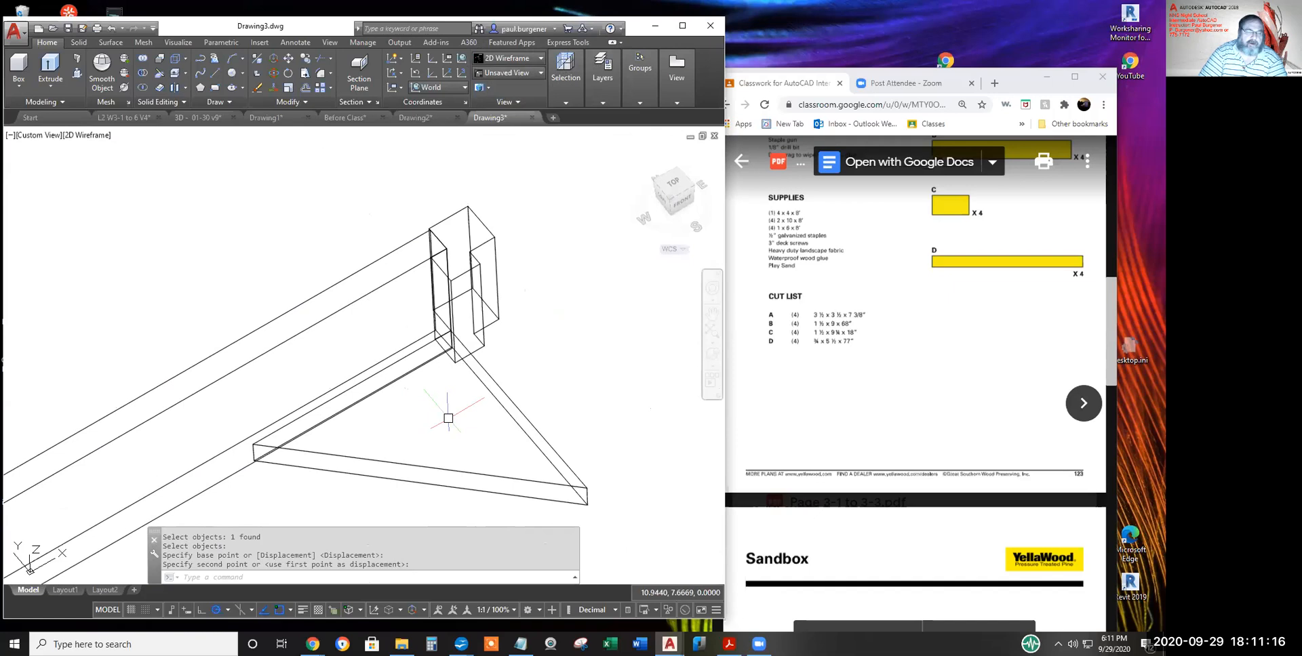
pyautogui.scroll(3, 467, 356)
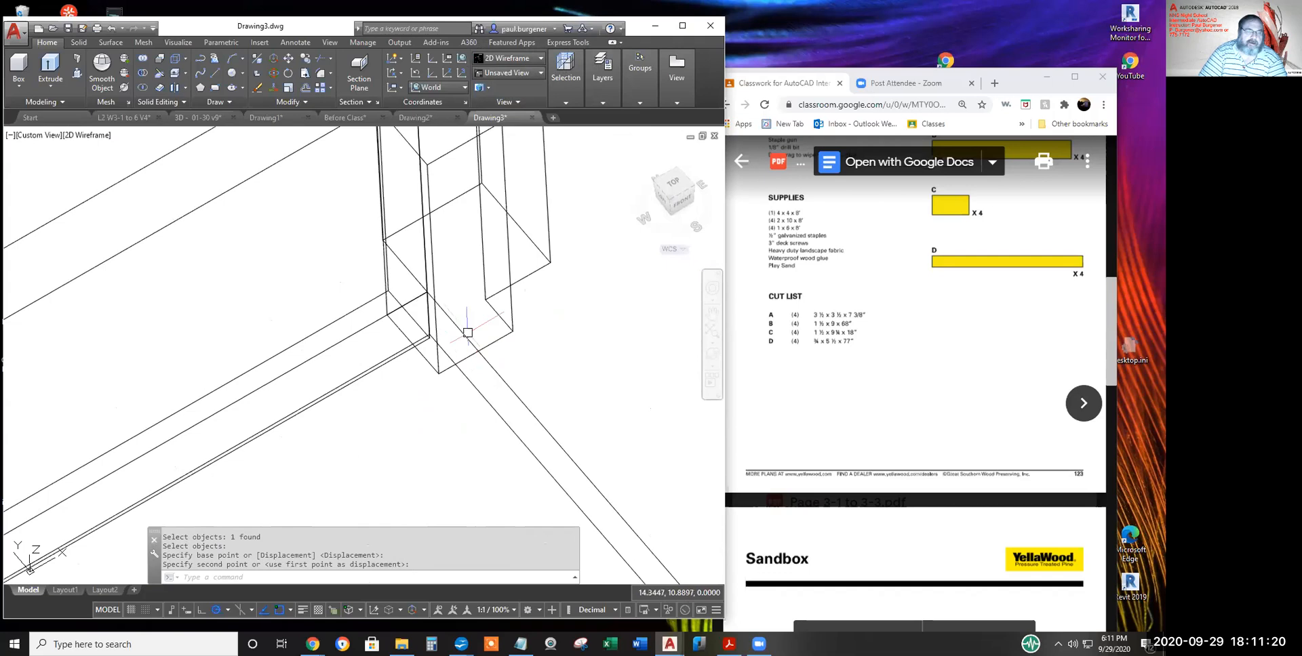
pyautogui.scroll(-2, 466, 356)
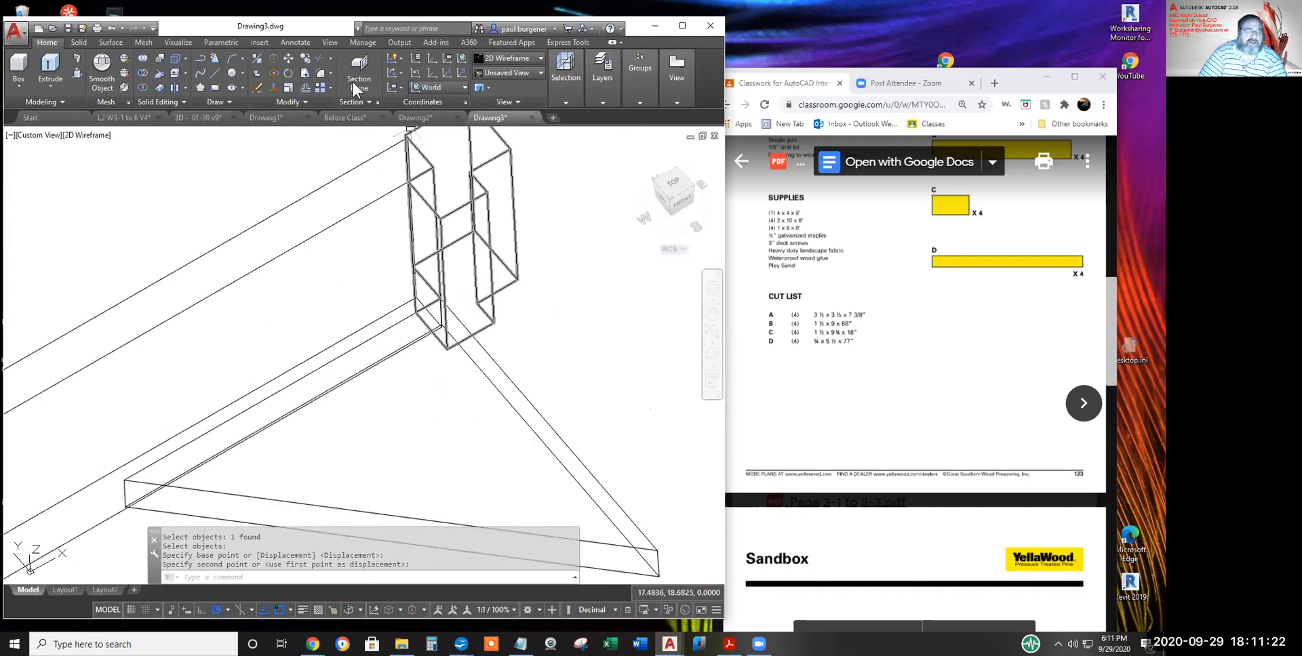
pyautogui.click(290, 64)
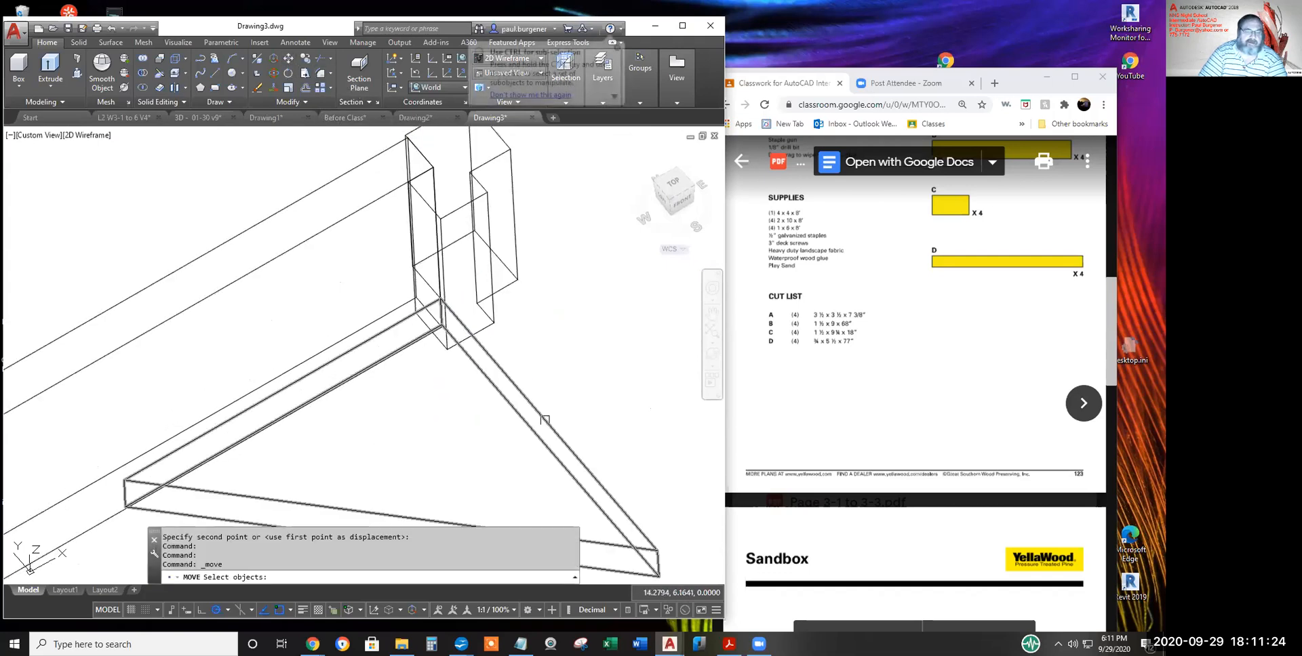
pyautogui.click(567, 393)
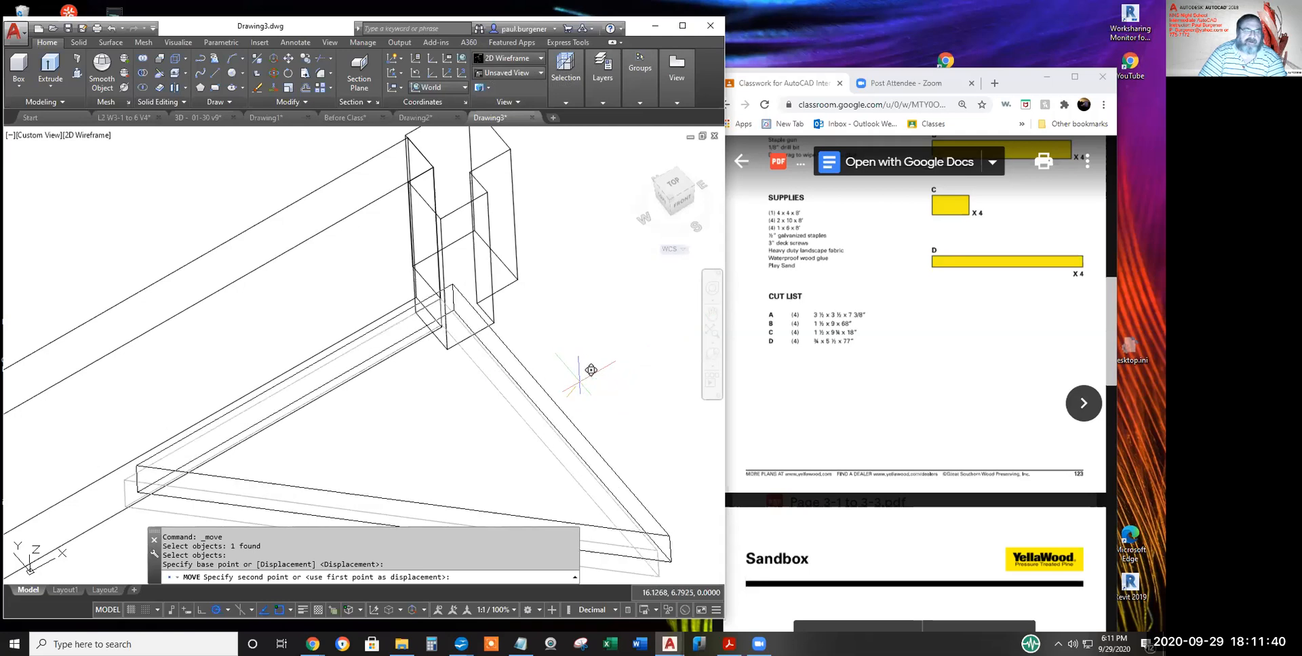
pyautogui.scroll(1, 597, 372)
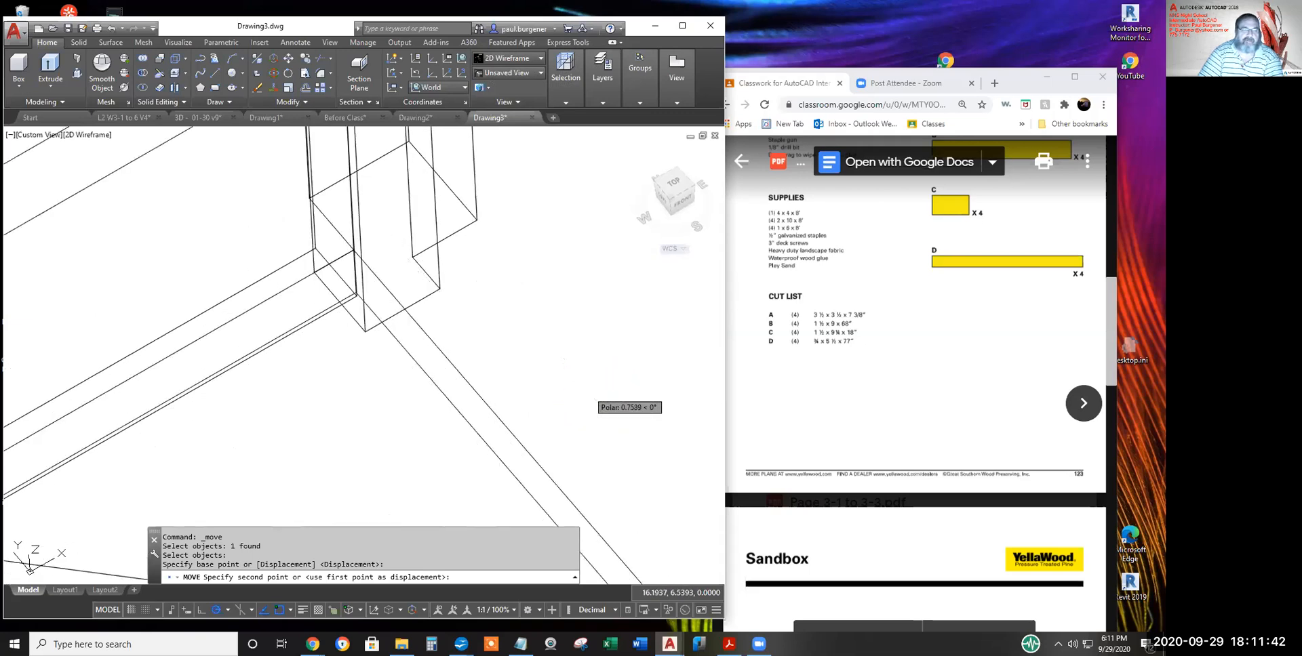
pyautogui.press('Escape')
pyautogui.moveTo(131, 129); pyautogui.dragTo(311, 264, button='middle')
pyautogui.press('Escape')
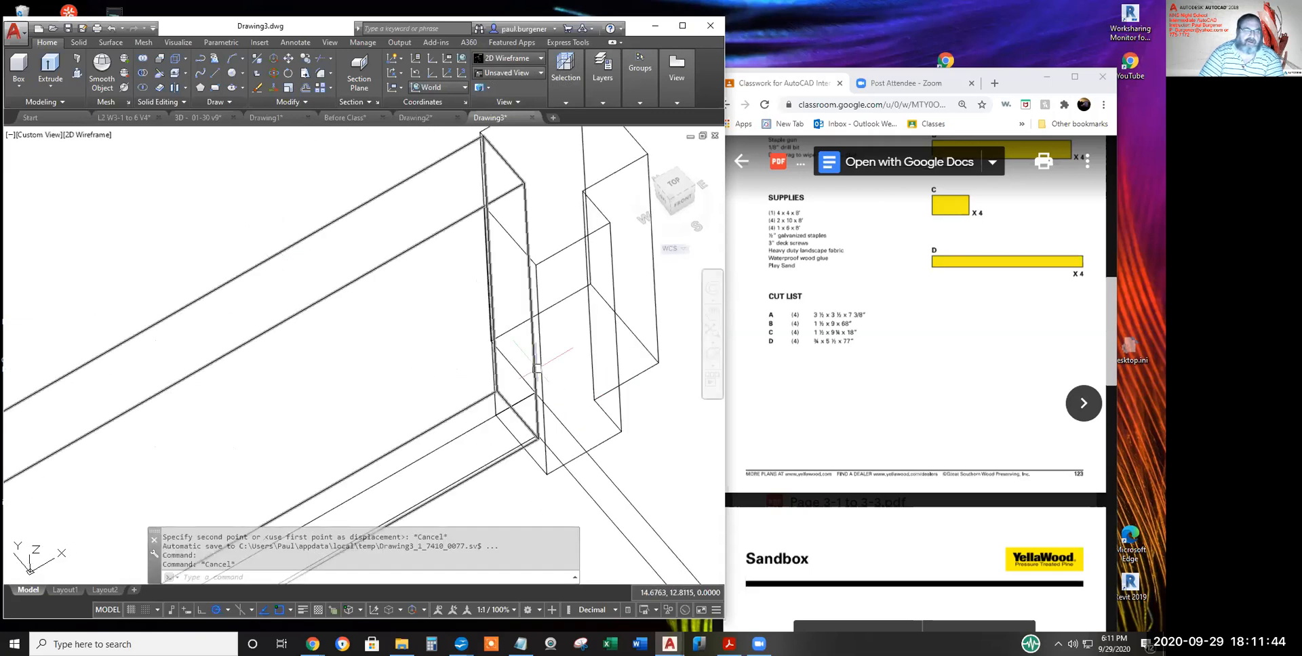
pyautogui.scroll(1, 569, 418)
pyautogui.scroll(2, 569, 418)
pyautogui.moveTo(572, 425); pyautogui.dragTo(436, 352, button='middle')
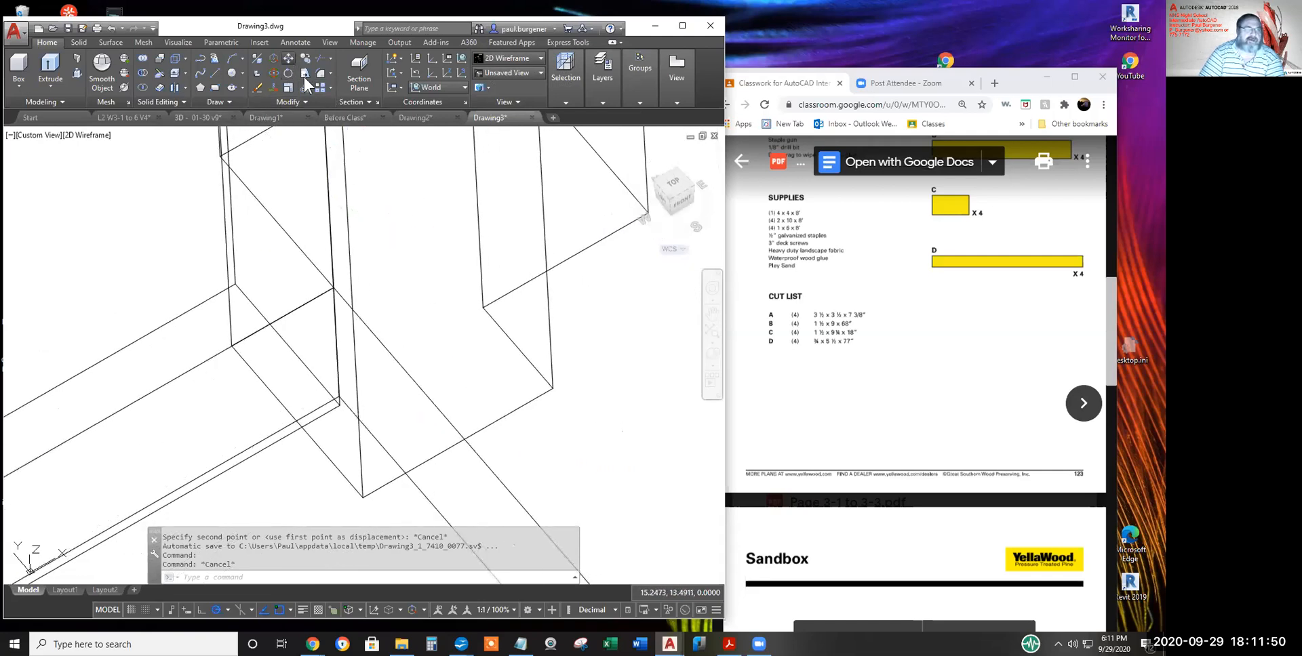
pyautogui.click(288, 59)
pyautogui.click(413, 380)
pyautogui.press('Return')
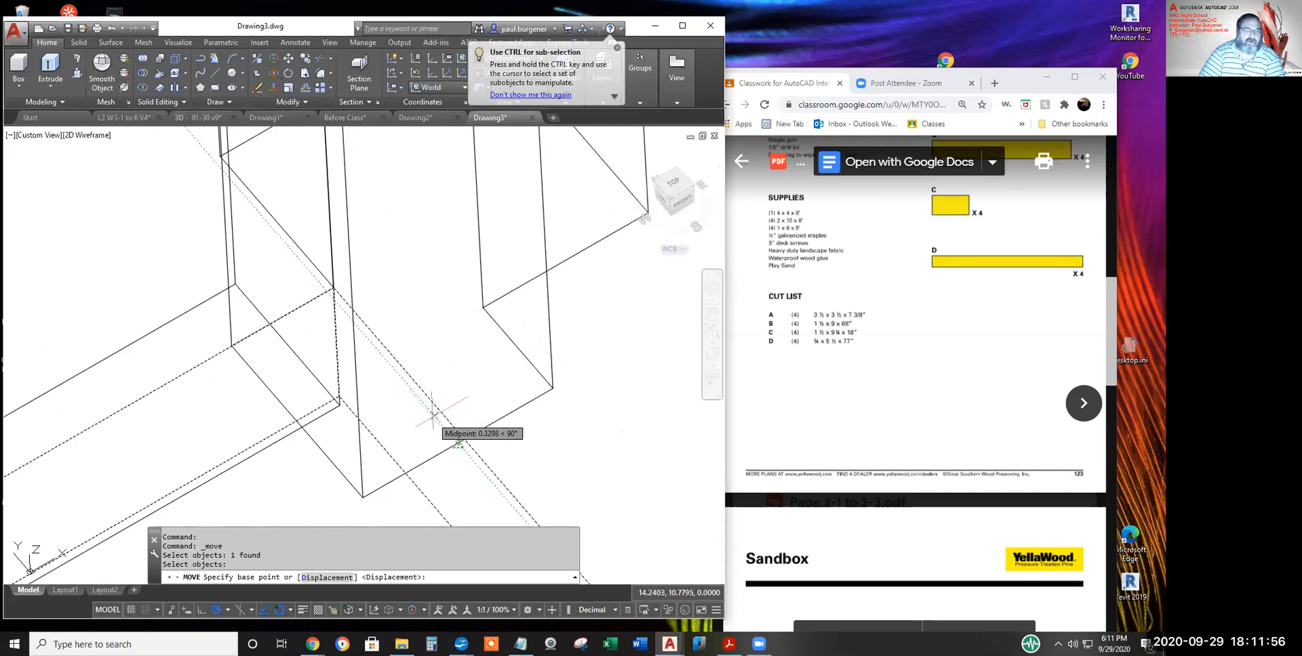
pyautogui.click(574, 473)
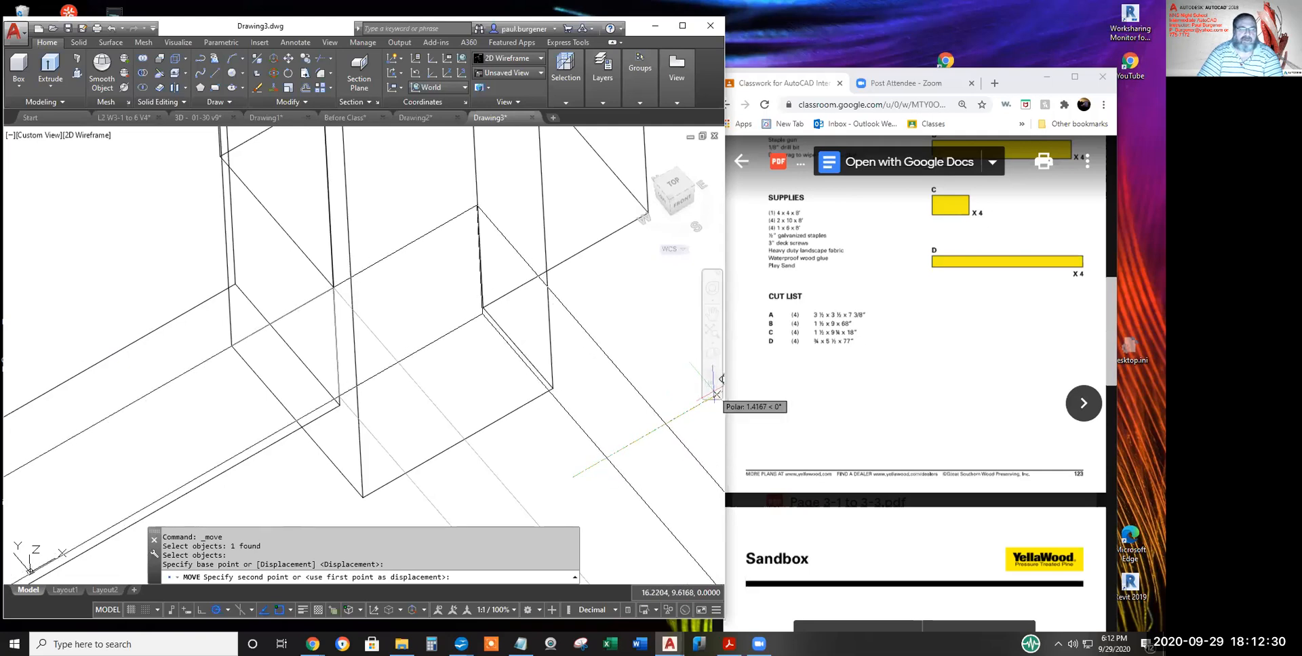
pyautogui.press('Escape')
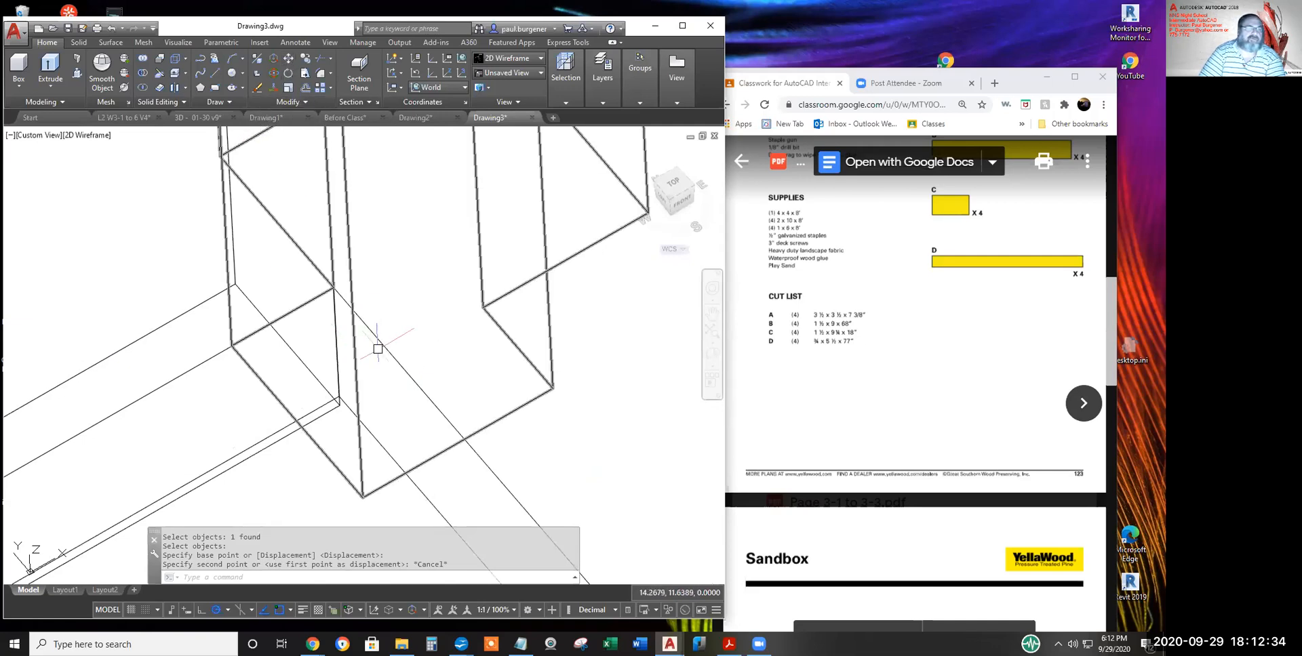
# - Try moving the triangular piece by its upper right-angled corner, with a Perpendicular snap to the post's notch edge, and undo the move
pyautogui.click(286, 58)
pyautogui.click(375, 341)
pyautogui.press('Return')
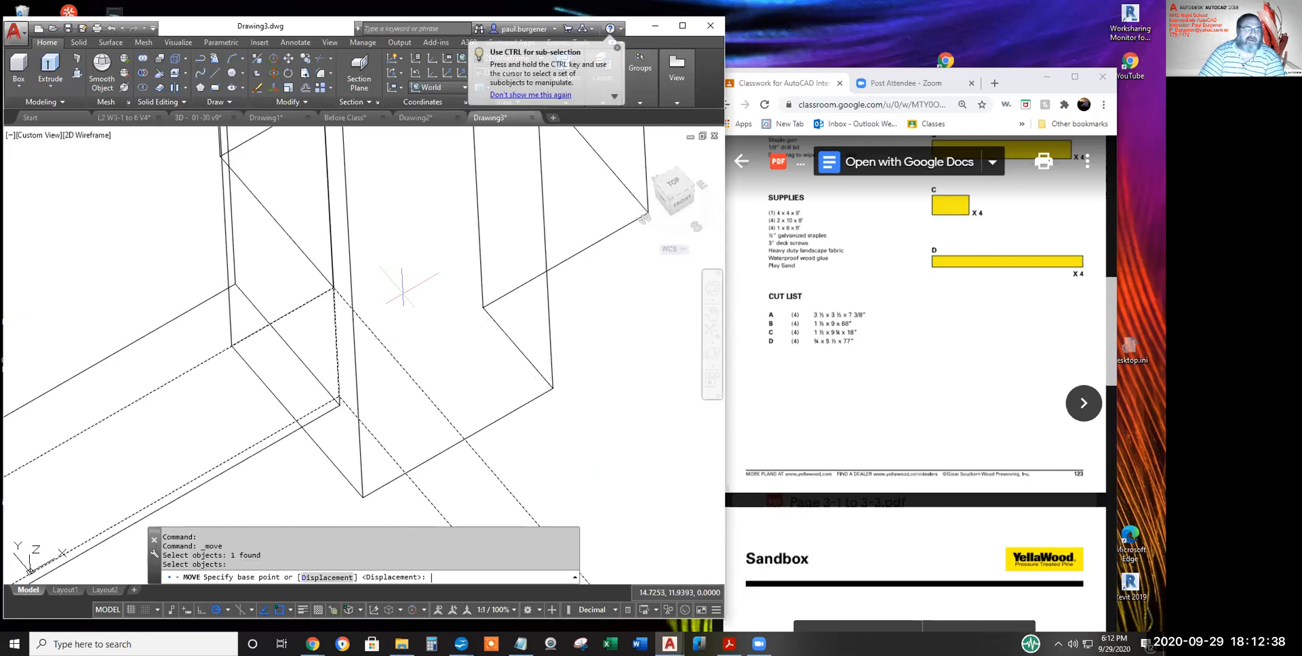
pyautogui.click(333, 287)
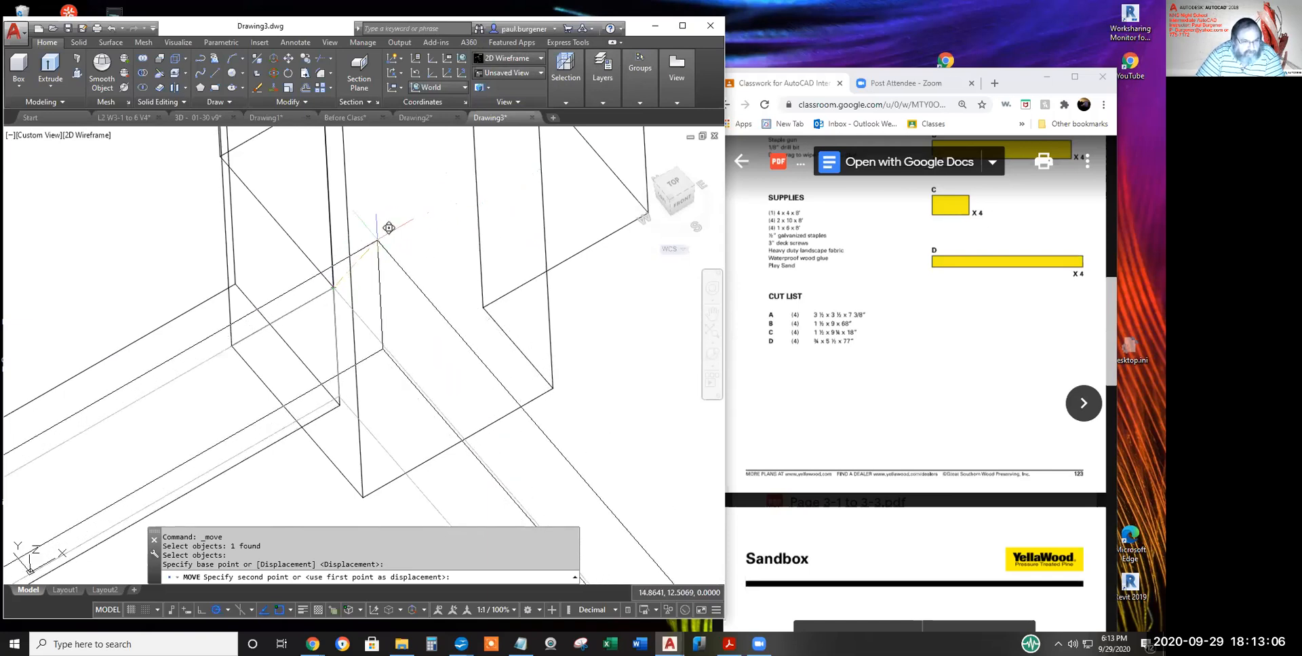
pyautogui.keyDown('shift'); pyautogui.rightClick(376, 239); pyautogui.keyUp('shift')
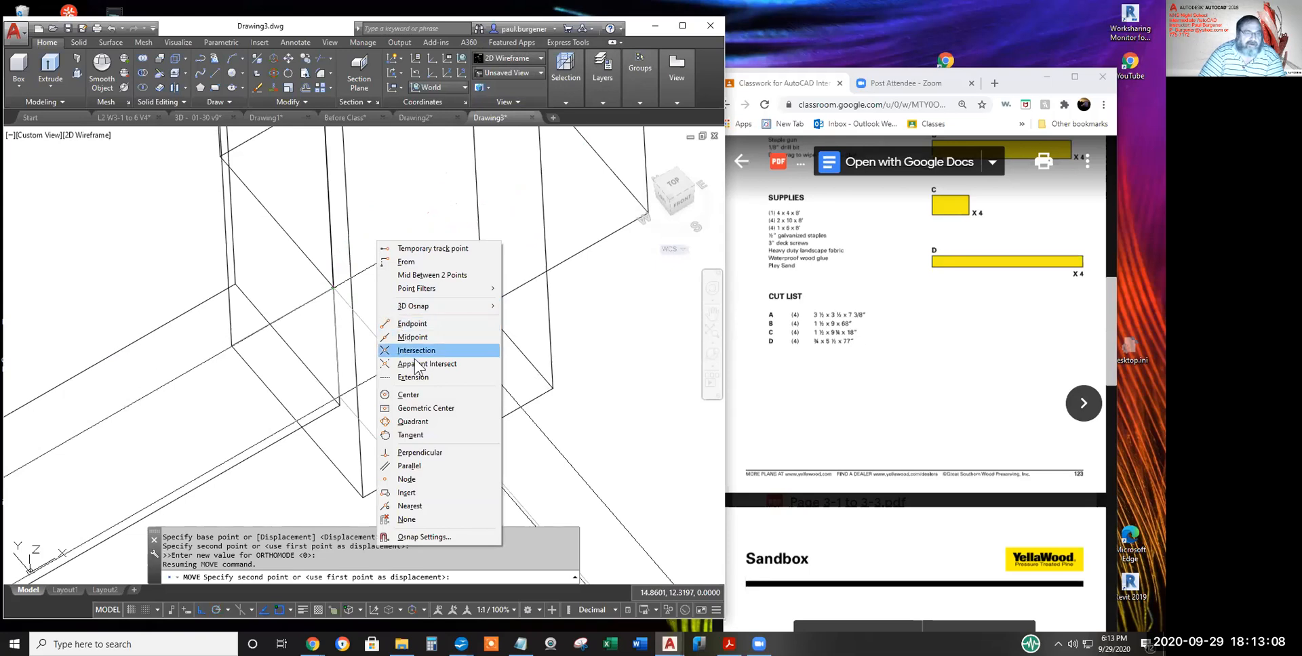
pyautogui.click(416, 453)
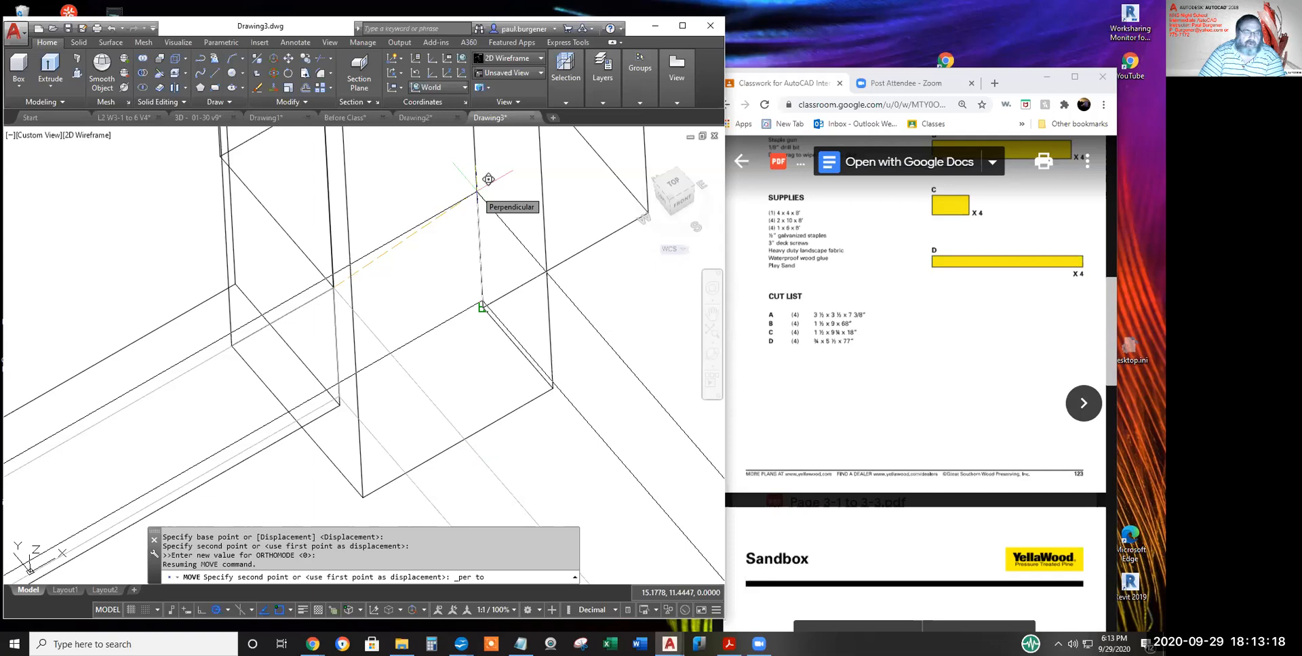
pyautogui.click(489, 179)
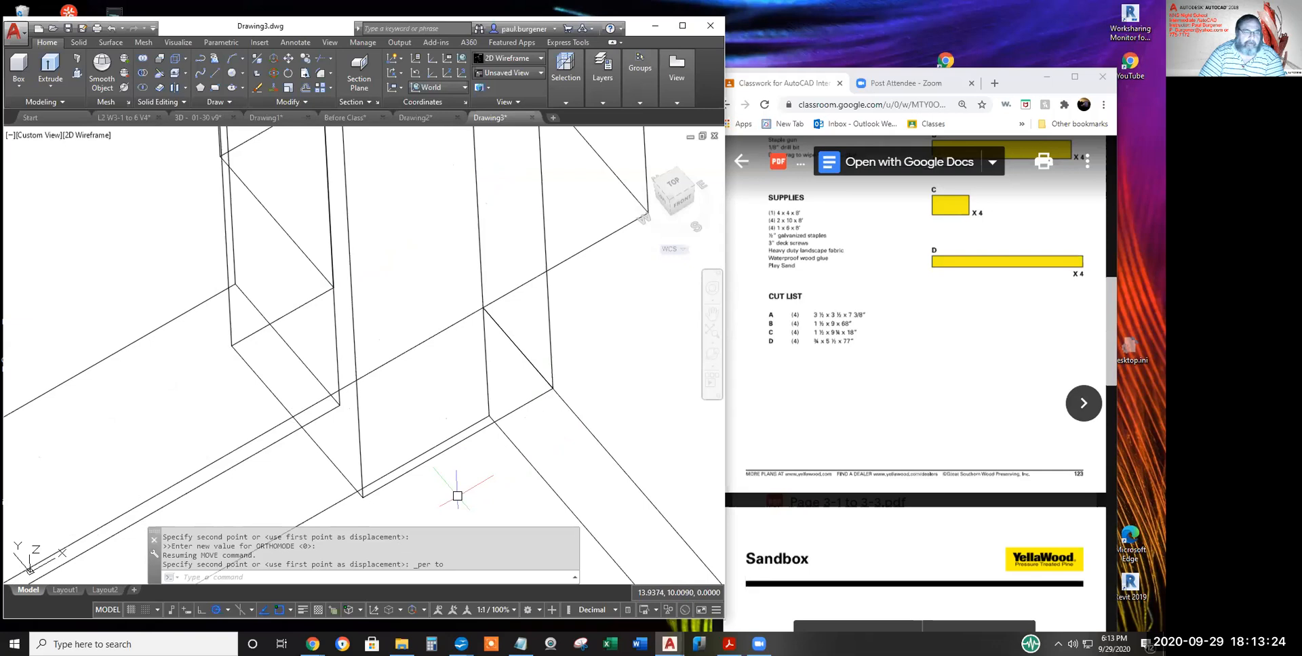
pyautogui.write('u')
pyautogui.press('Return')
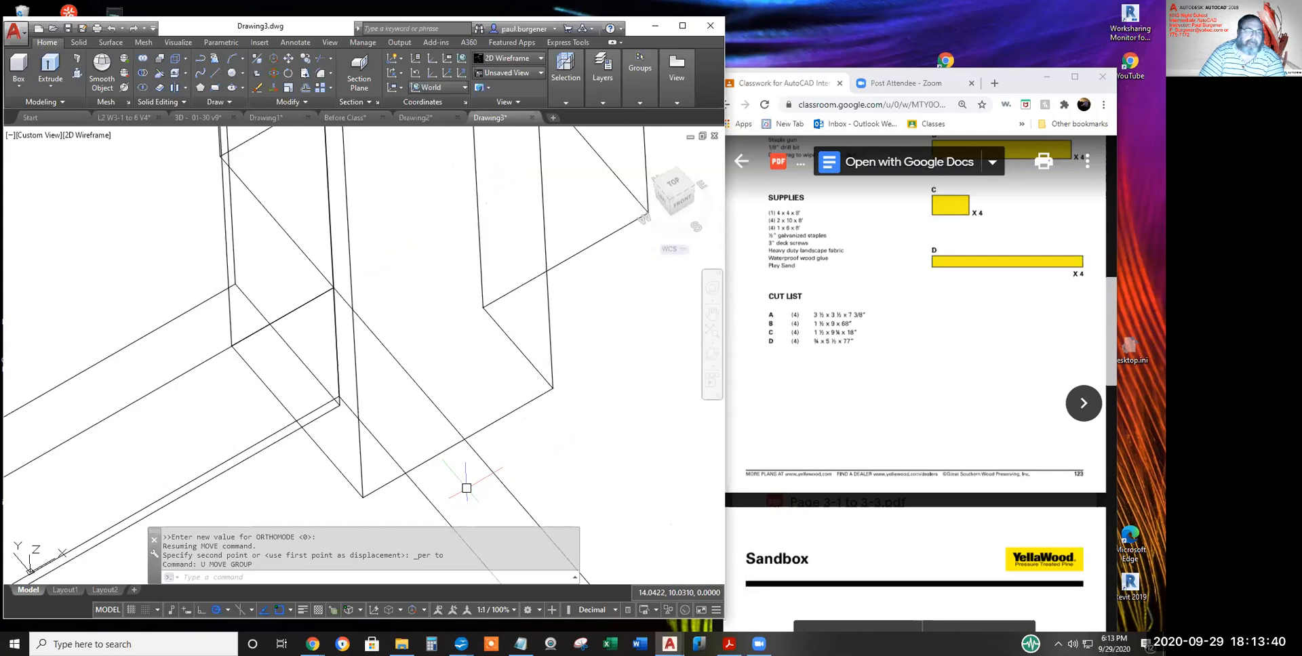
# - Move the triangular piece from its upper right-angled corner to the vertical inner notch edge of the post, using a Perpendicular snap
pyautogui.scroll(-2, 450, 267)
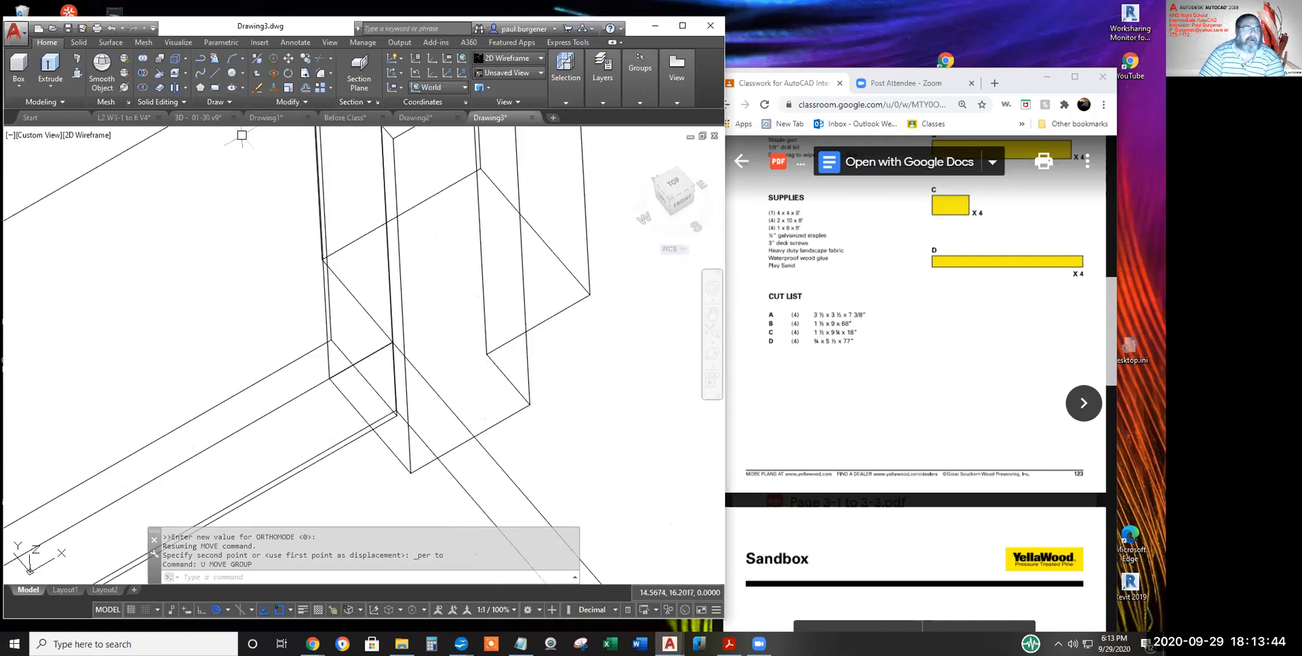
pyautogui.click(289, 58)
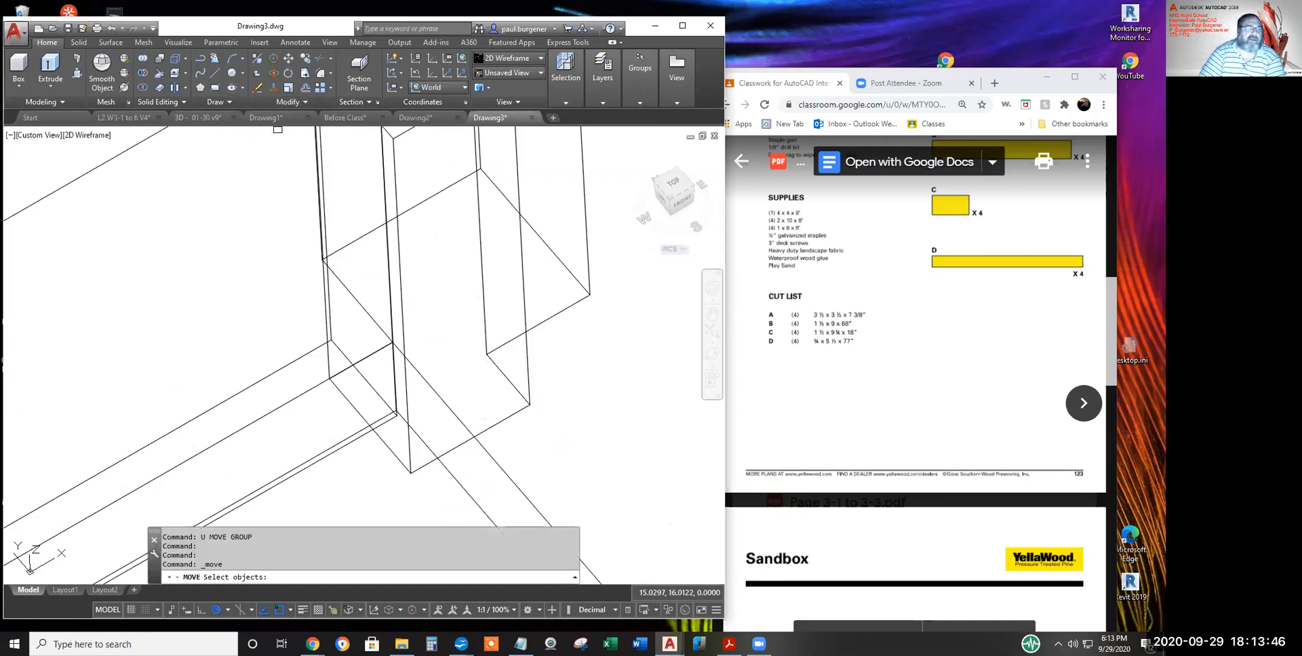
pyautogui.click(420, 375)
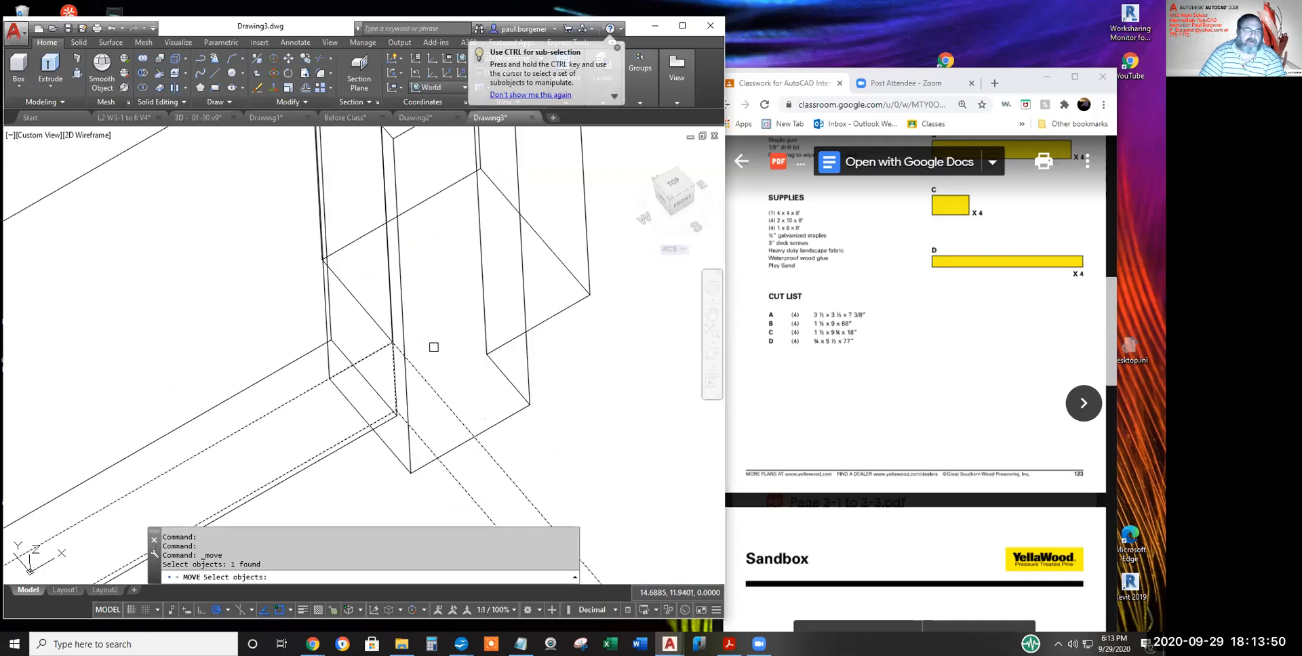
pyautogui.press('Return')
pyautogui.click(392, 342)
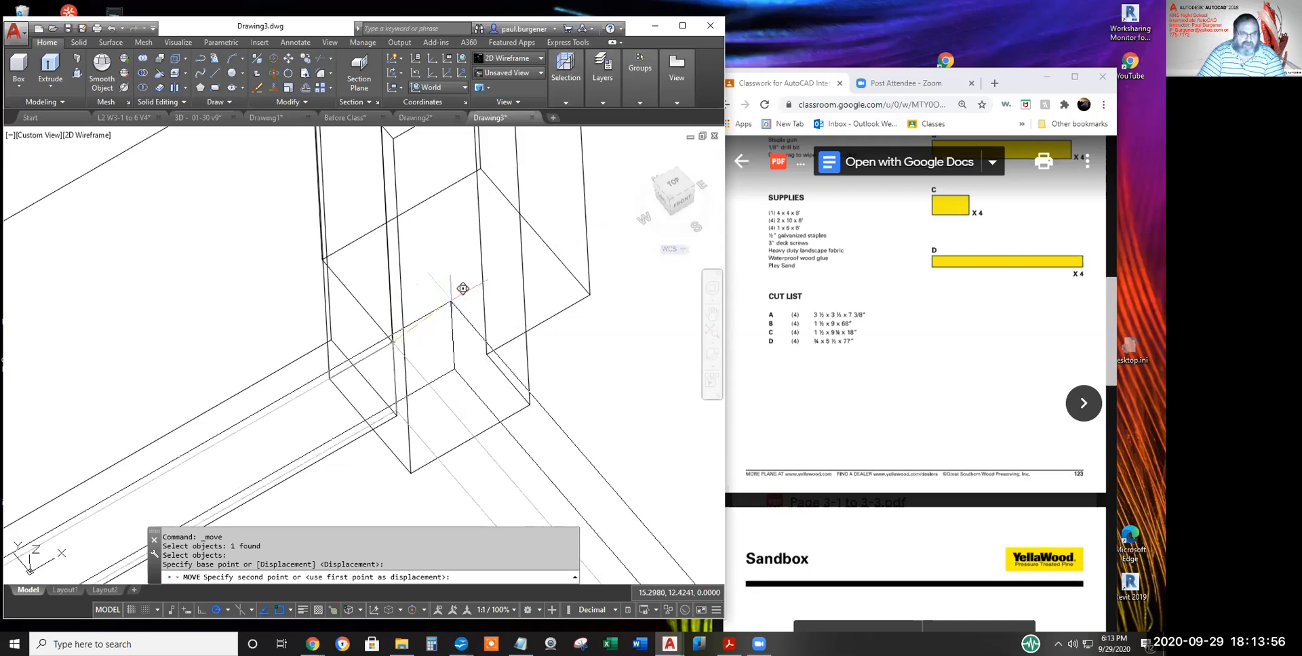
pyautogui.keyDown('shift'); pyautogui.rightClick(450, 302); pyautogui.keyUp('shift')
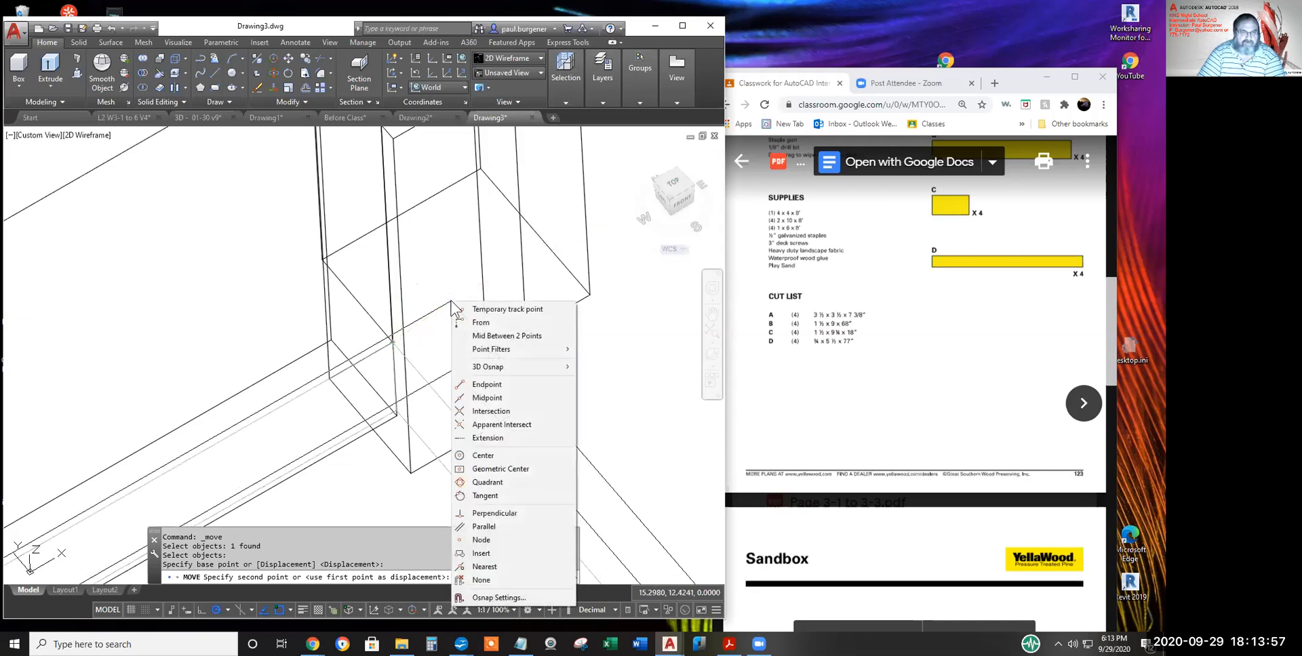
pyautogui.click(490, 514)
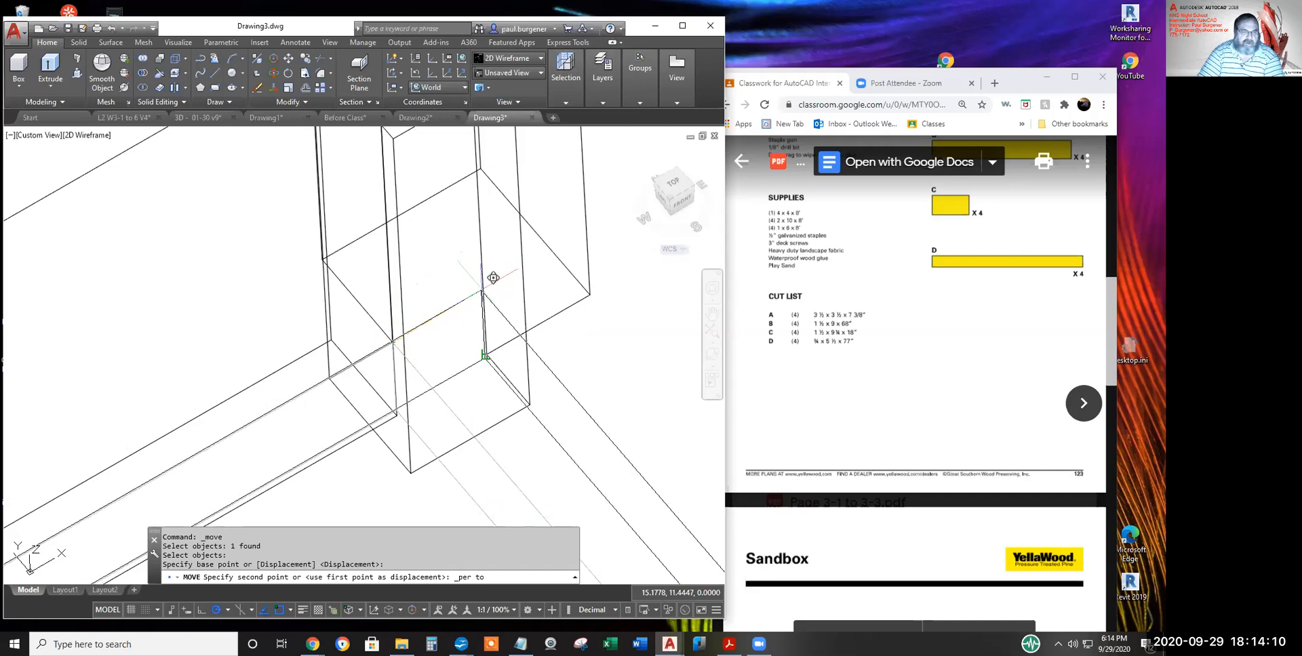
pyautogui.click(493, 280)
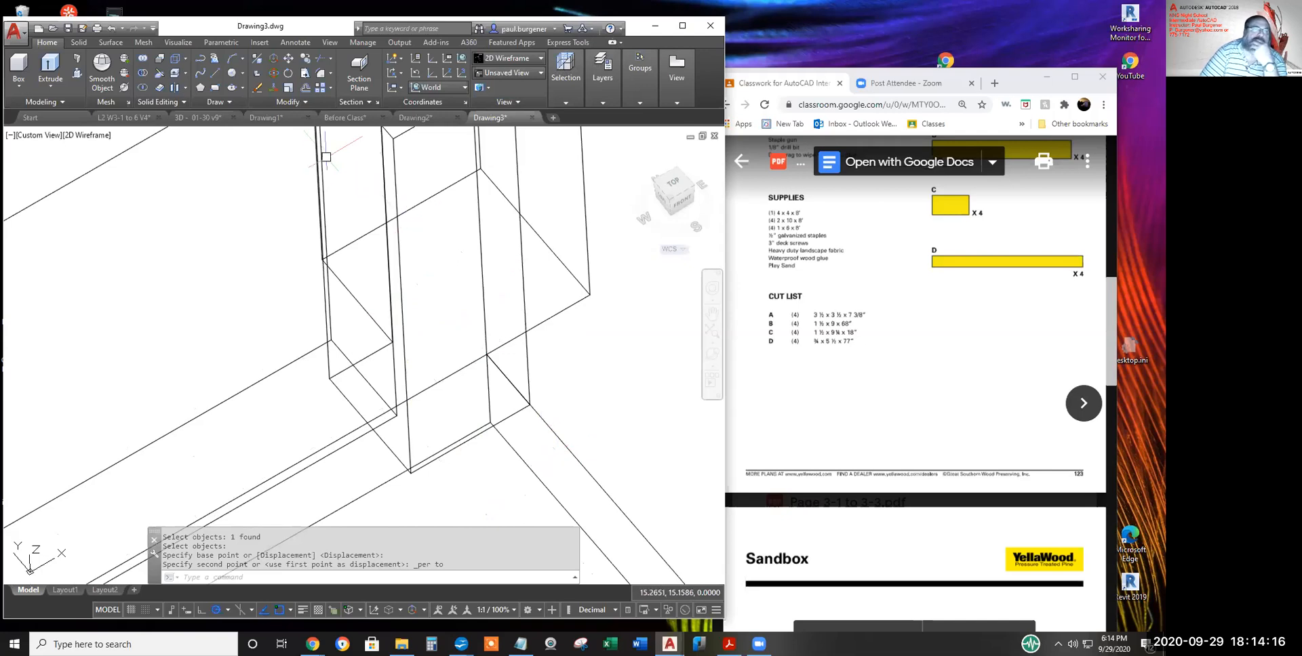
# - Move the triangular piece straight up by its own thickness, from its lower right-angled corner to the inner notch corner at the post's foot
pyautogui.click(290, 57)
pyautogui.click(580, 458)
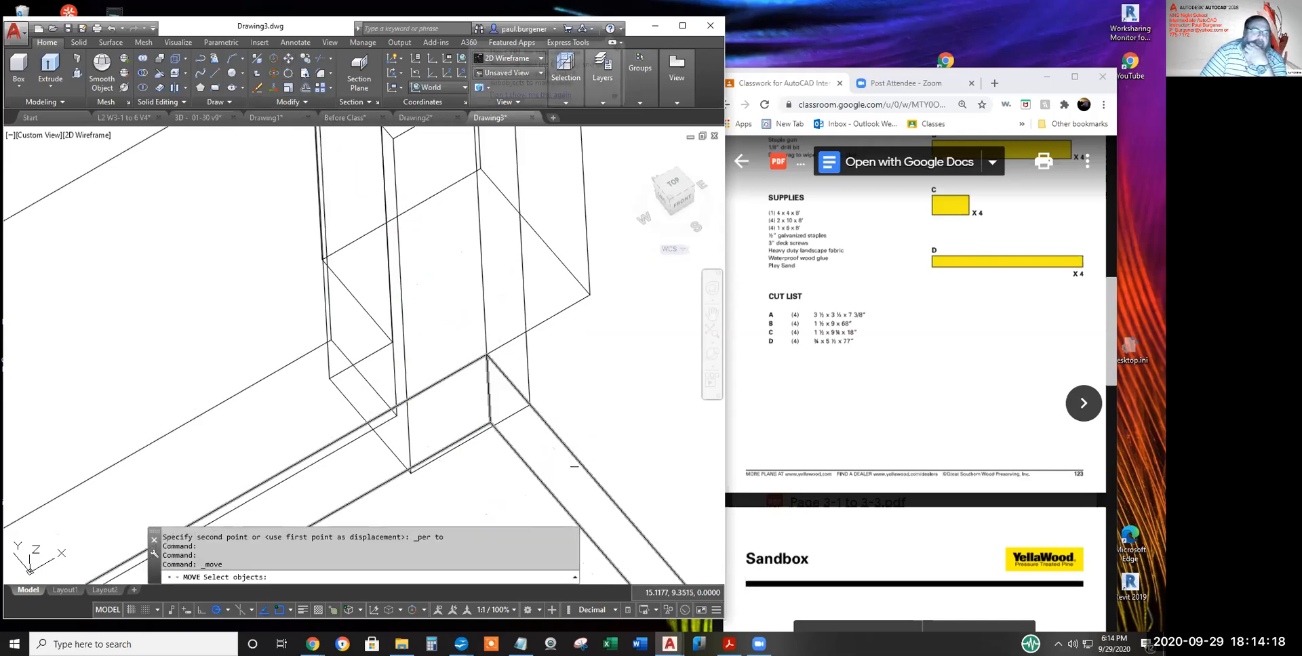
pyautogui.press('Return')
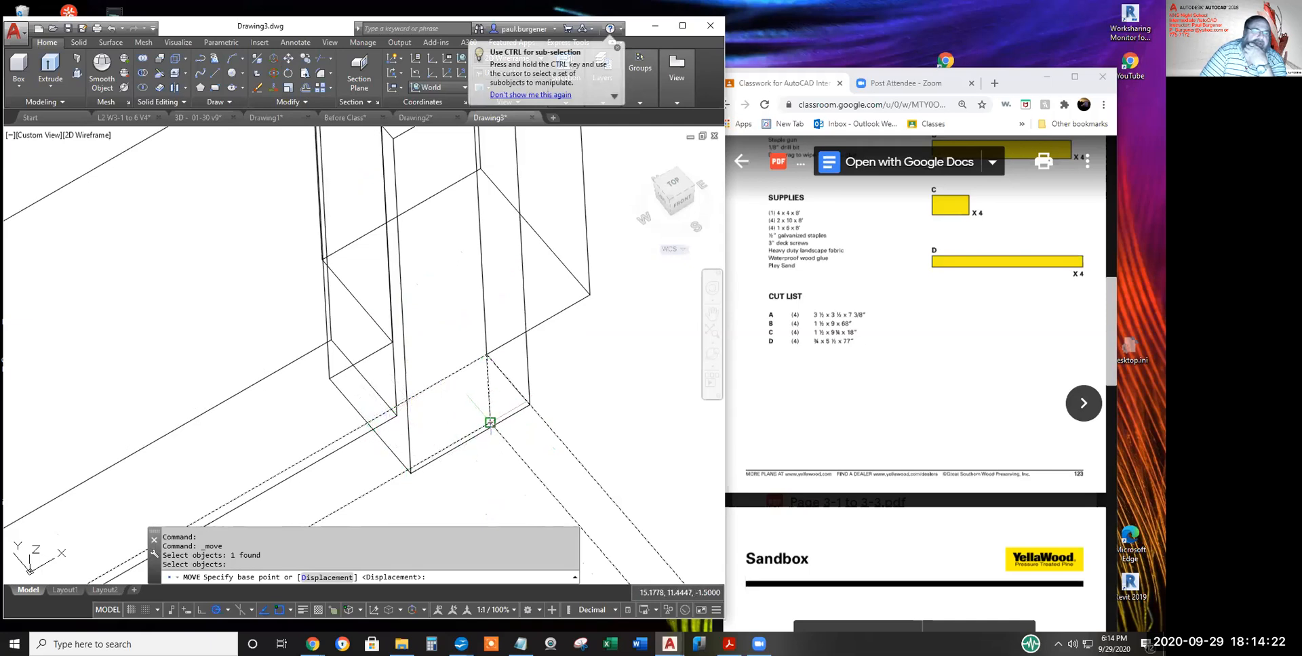
pyautogui.click(491, 422)
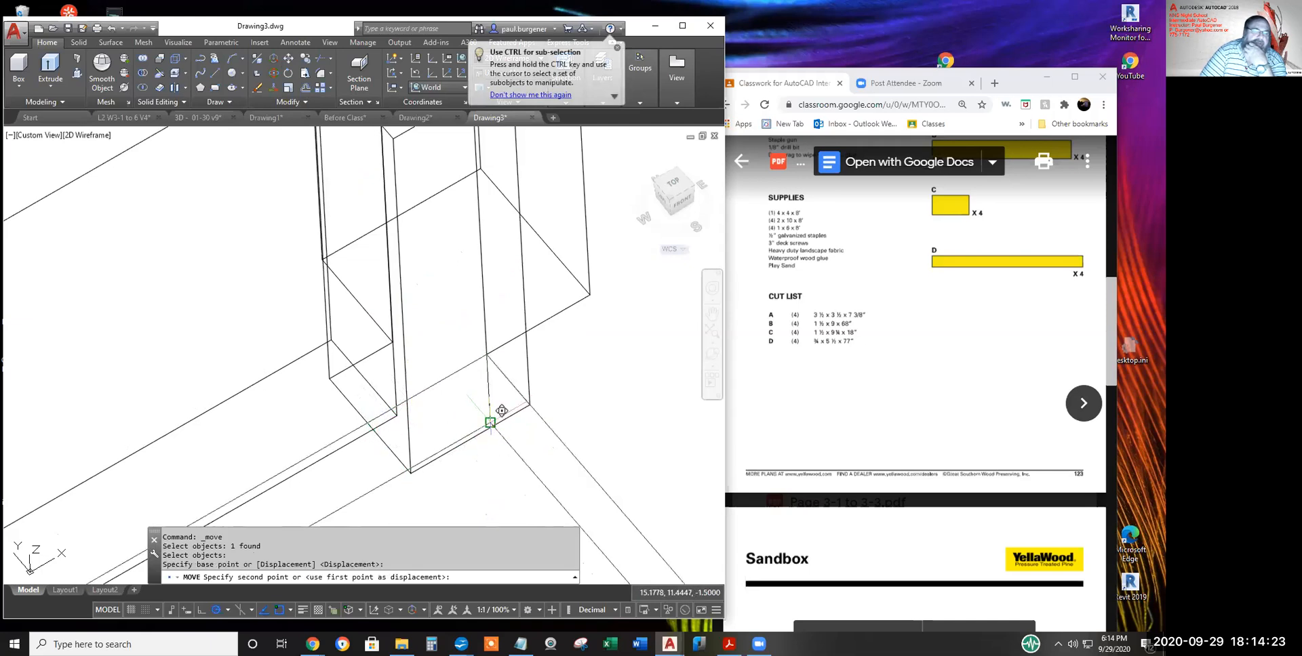
pyautogui.click(486, 354)
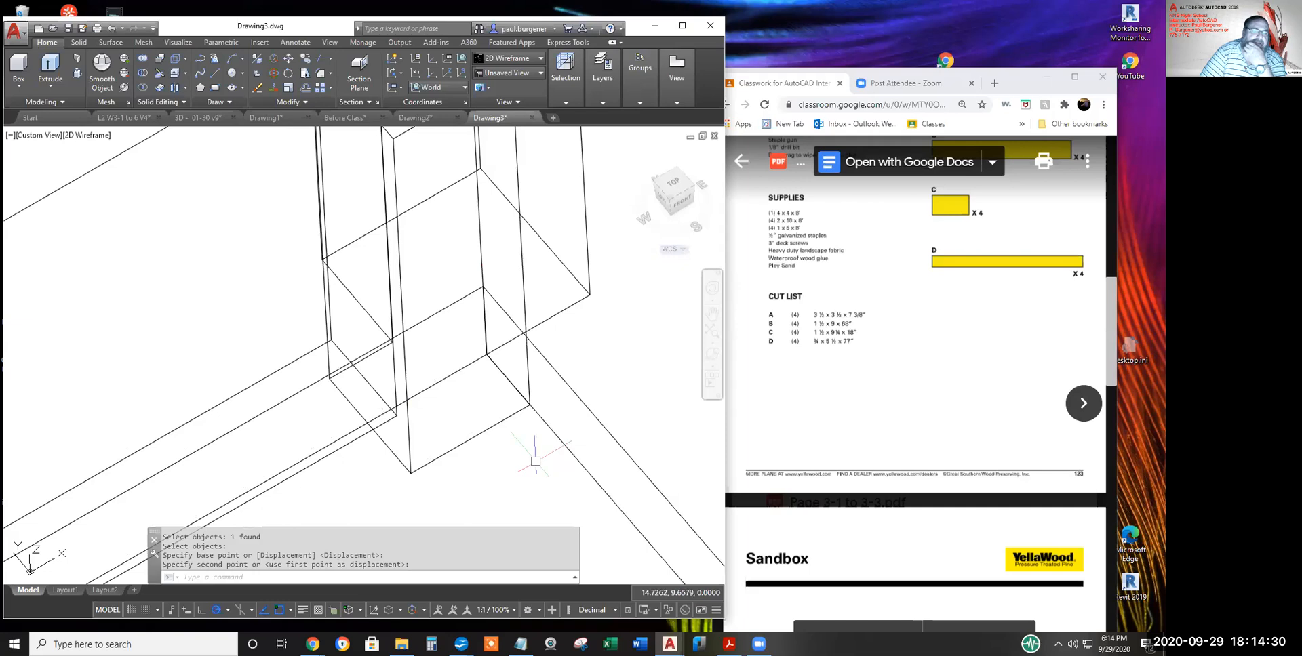
# - Change the visual style of the view to Conceptual to check the corner joint of board, post and triangular piece
pyautogui.click(110, 139)
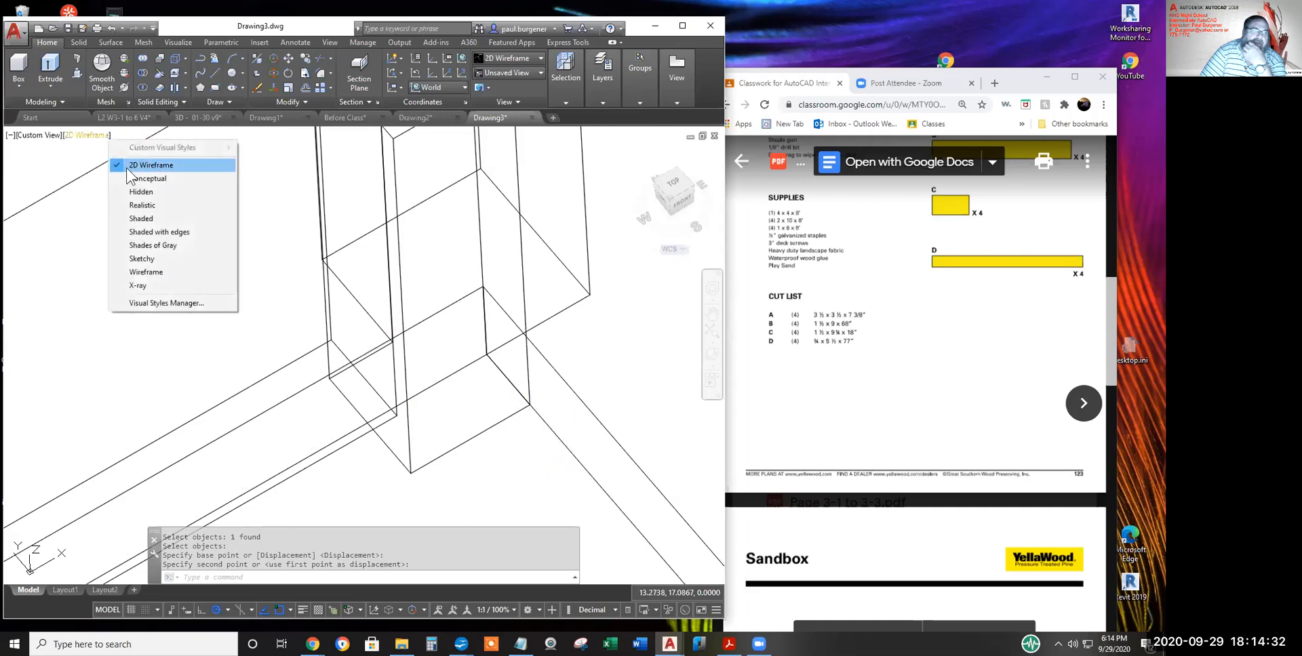
pyautogui.click(155, 183)
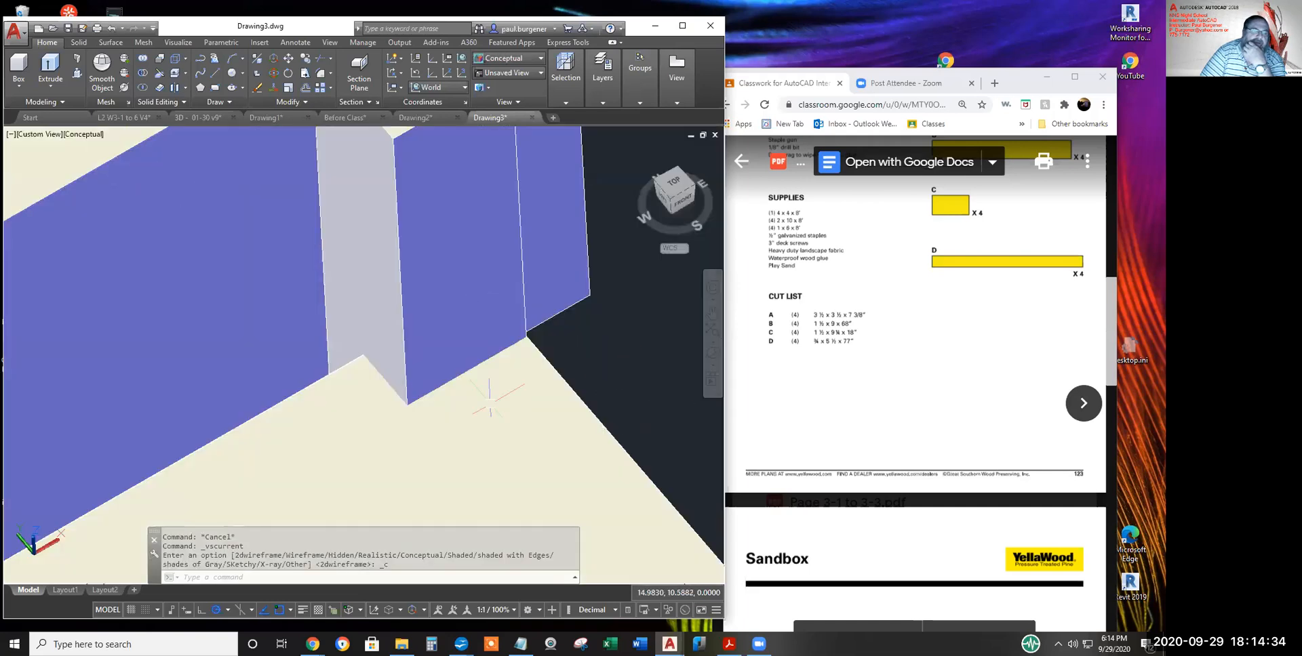
pyautogui.scroll(-5, 416, 426)
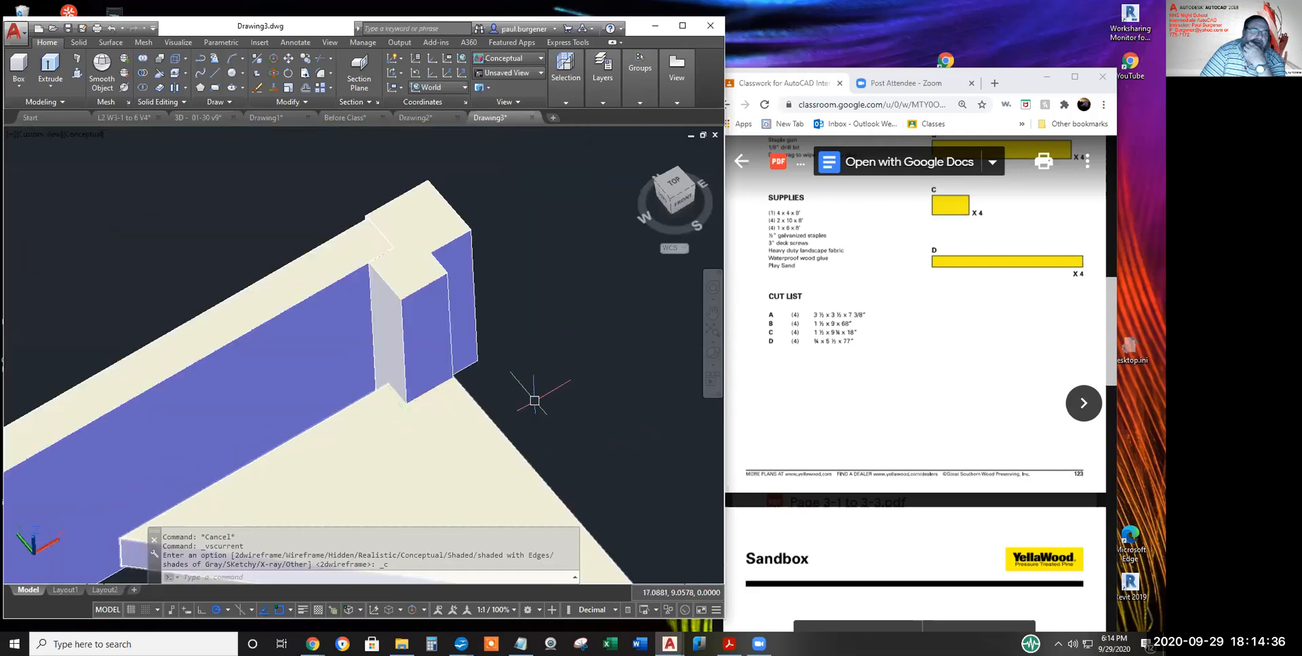
# - Set the visual style of the view back to 2D Wireframe
pyautogui.click(92, 132)
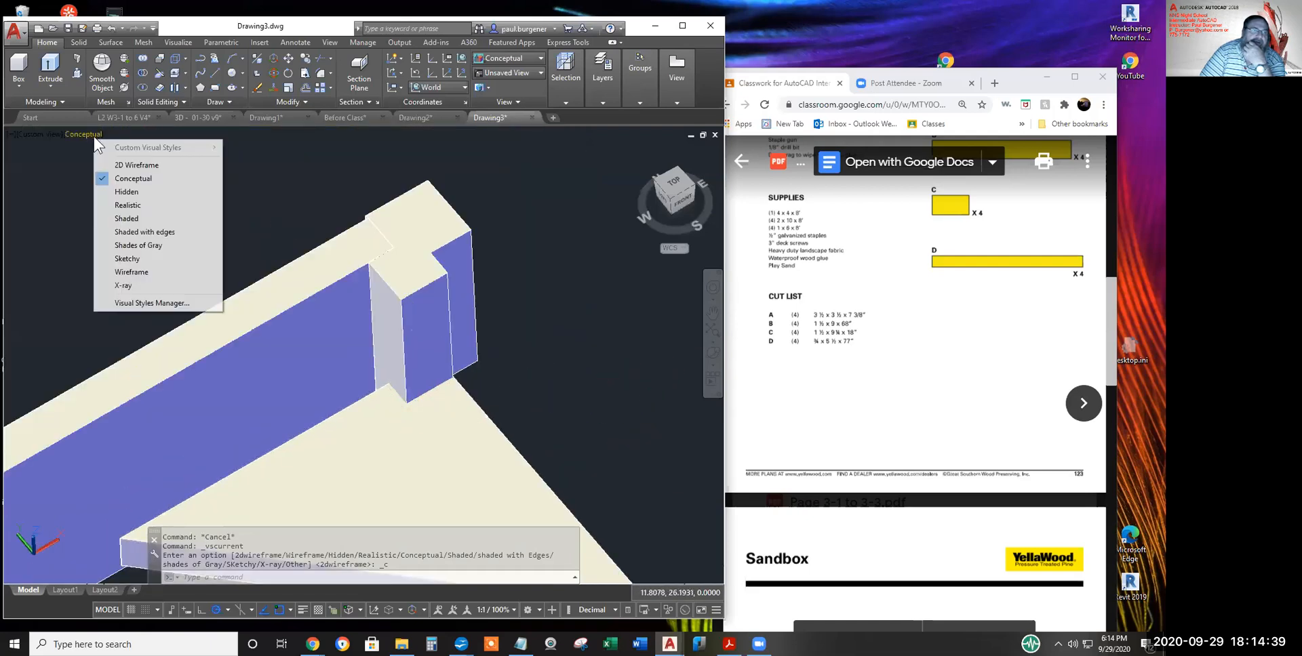
pyautogui.click(148, 166)
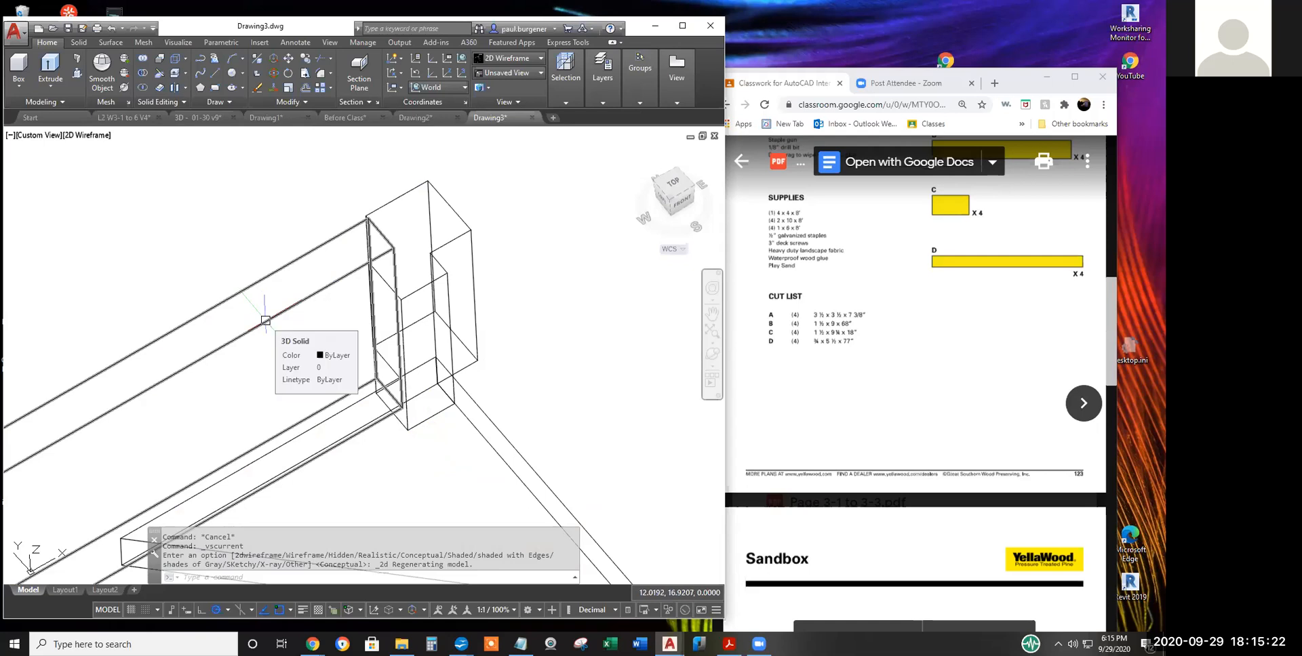
pyautogui.click(713, 354)
pyautogui.press('Escape')
pyautogui.press('Escape')
pyautogui.press('Escape')
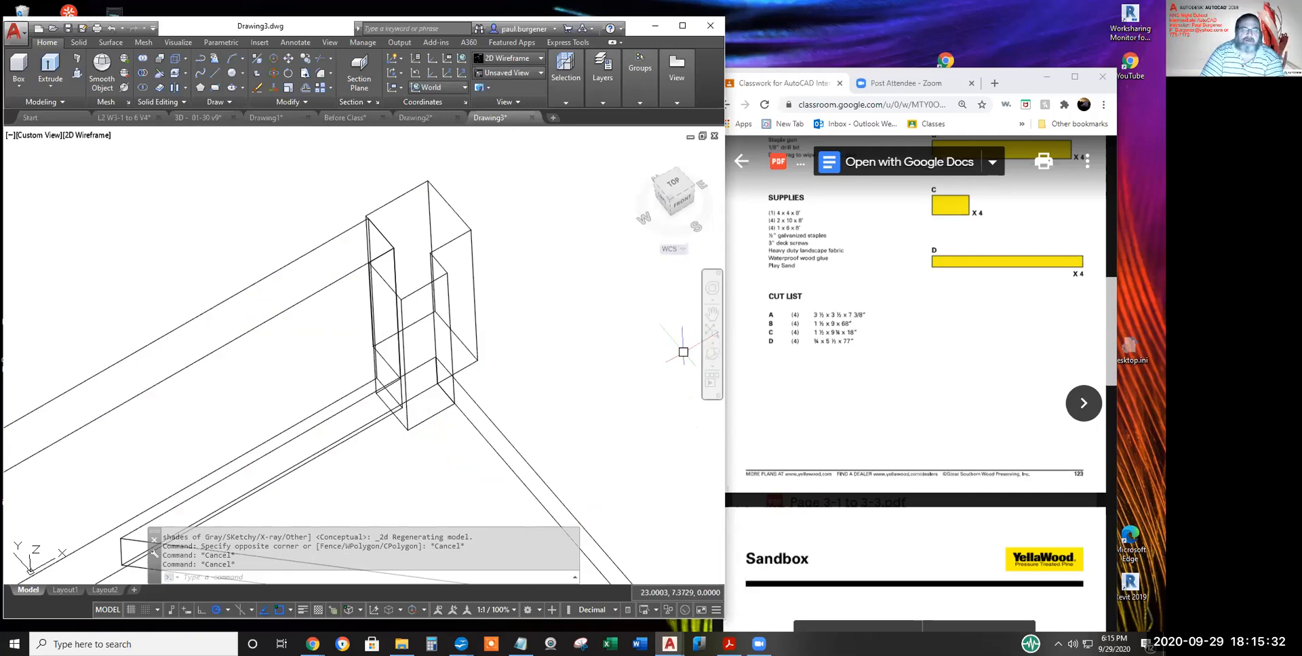
# - Examine the joint of post, board and triangular piece at the post's foot from several angles with Free Orbit
pyautogui.write('3')
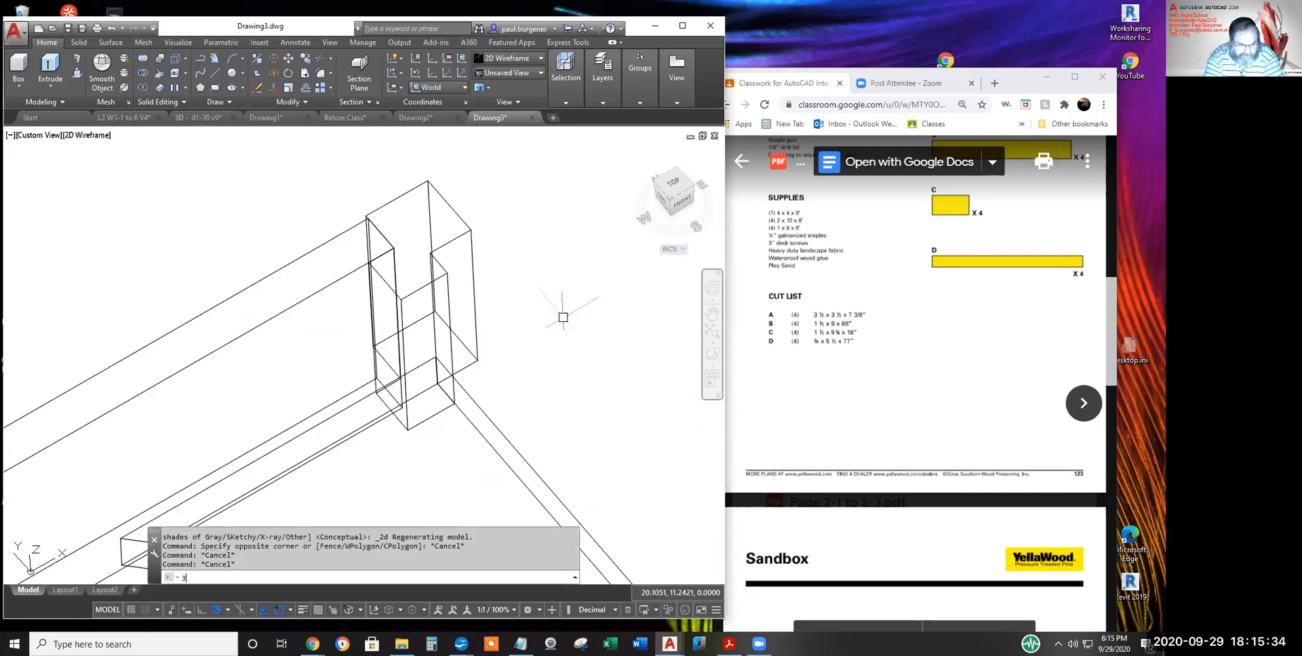
pyautogui.write('dforbit')
pyautogui.press('Return')
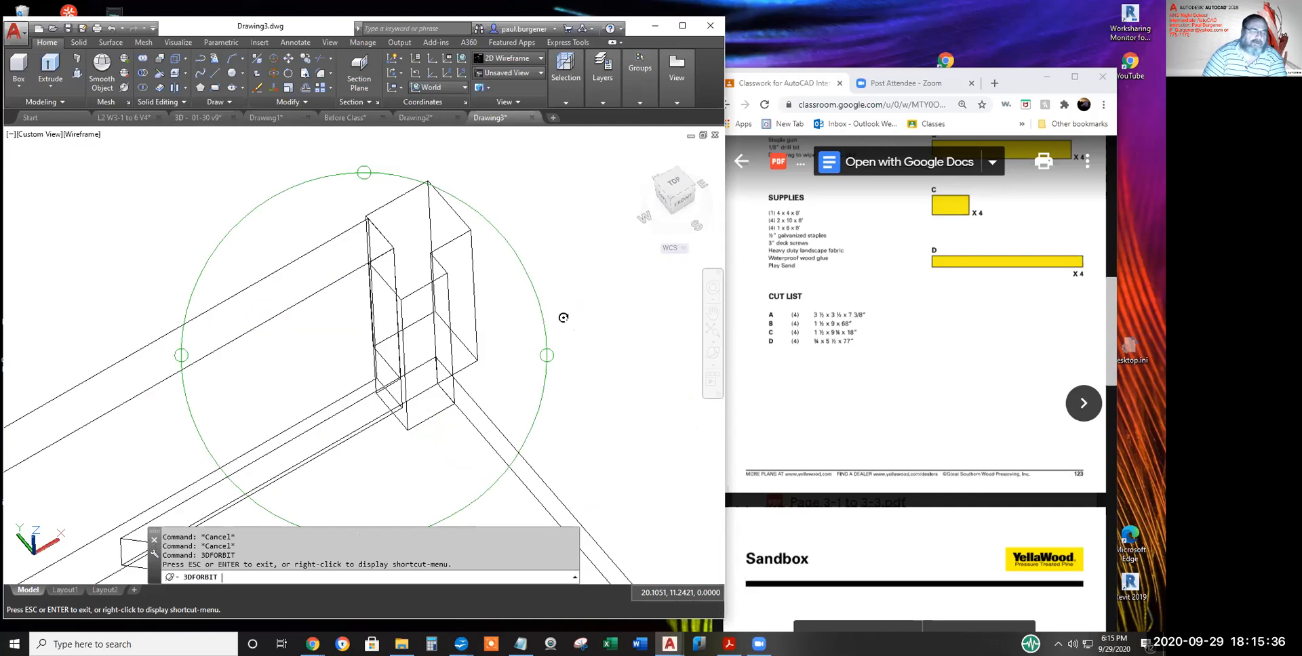
pyautogui.moveTo(440, 357); pyautogui.dragTo(438, 444)
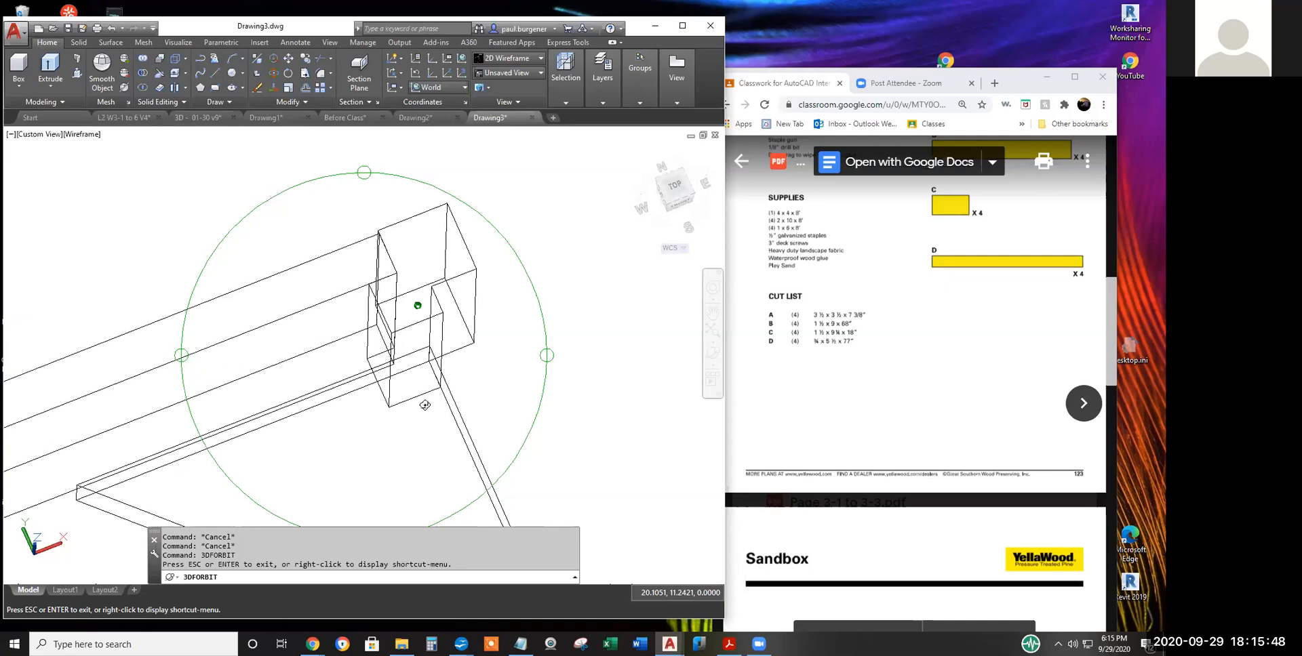
pyautogui.moveTo(444, 396); pyautogui.dragTo(466, 381)
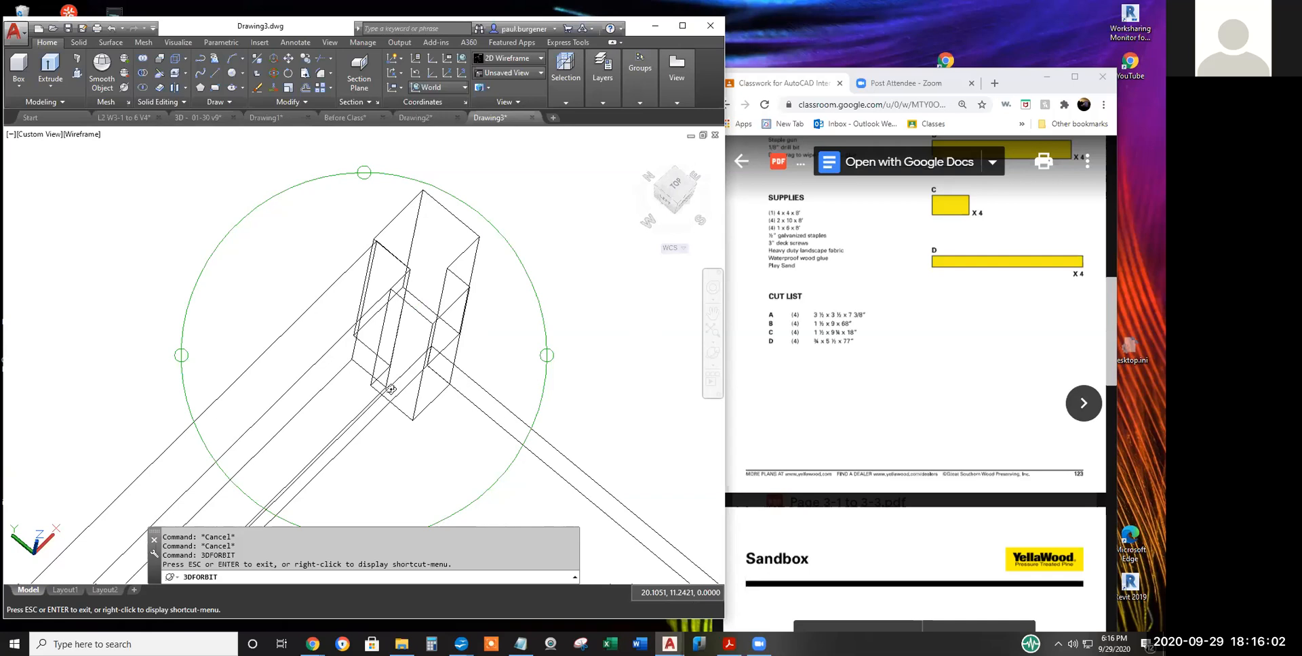
pyautogui.scroll(1, 391, 389)
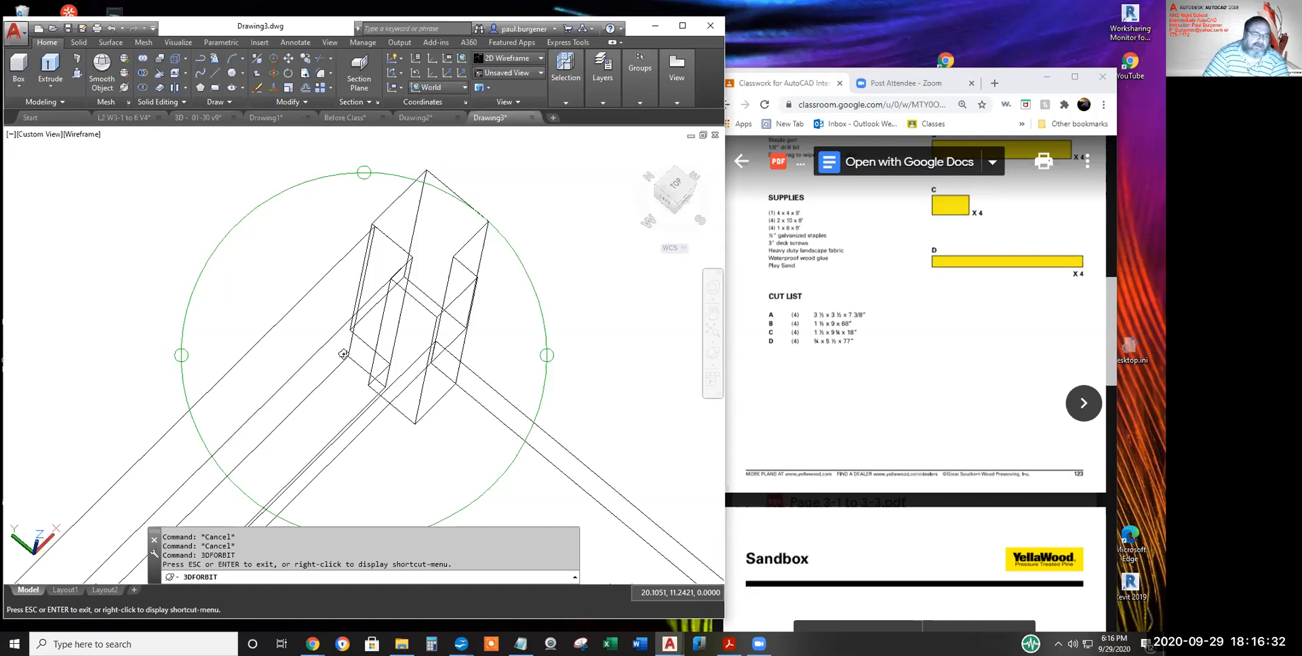
pyautogui.moveTo(421, 334); pyautogui.dragTo(406, 258)
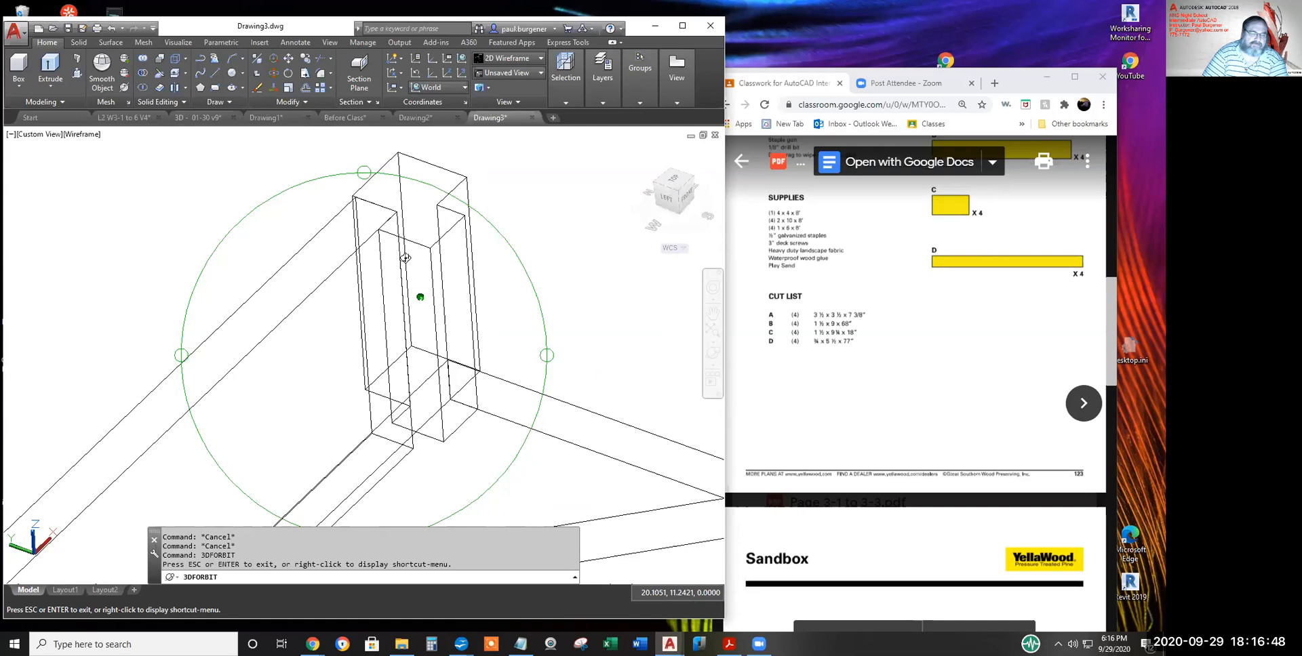
pyautogui.scroll(3, 401, 393)
pyautogui.moveTo(483, 412)
pyautogui.mouseDown()
pyautogui.moveTo(497, 401)
pyautogui.moveTo(487, 411)
pyautogui.mouseUp()
pyautogui.rightClick(478, 378)
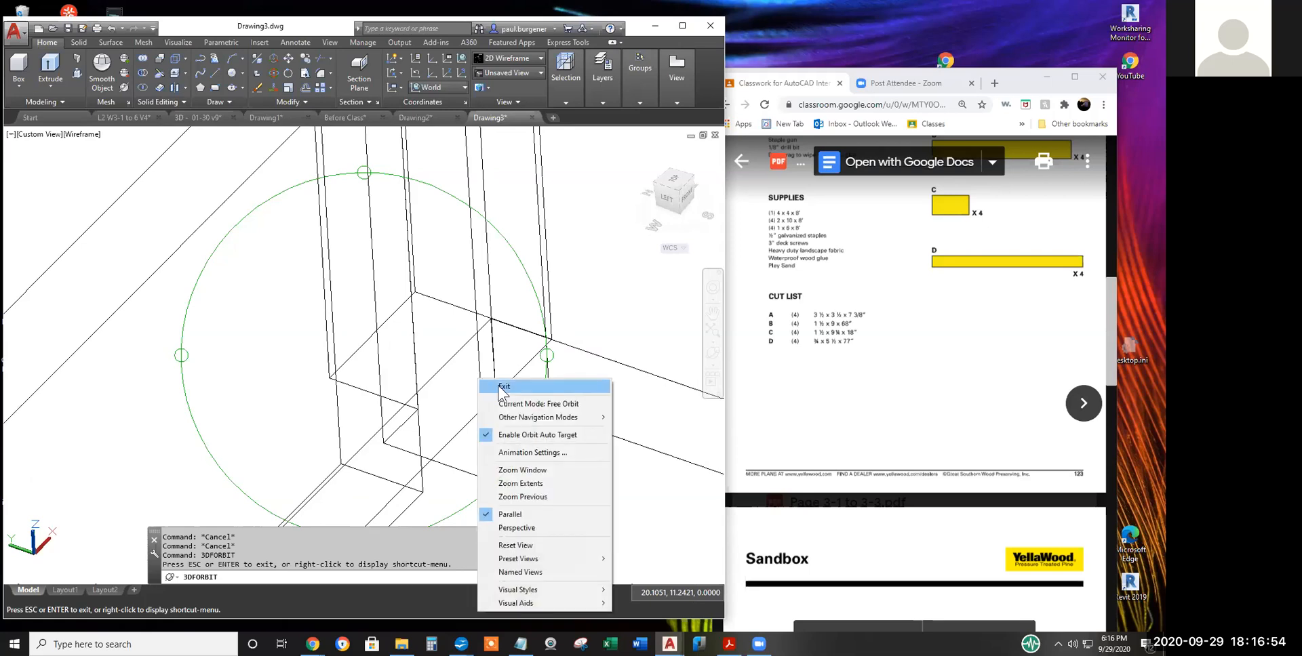
pyautogui.click(498, 385)
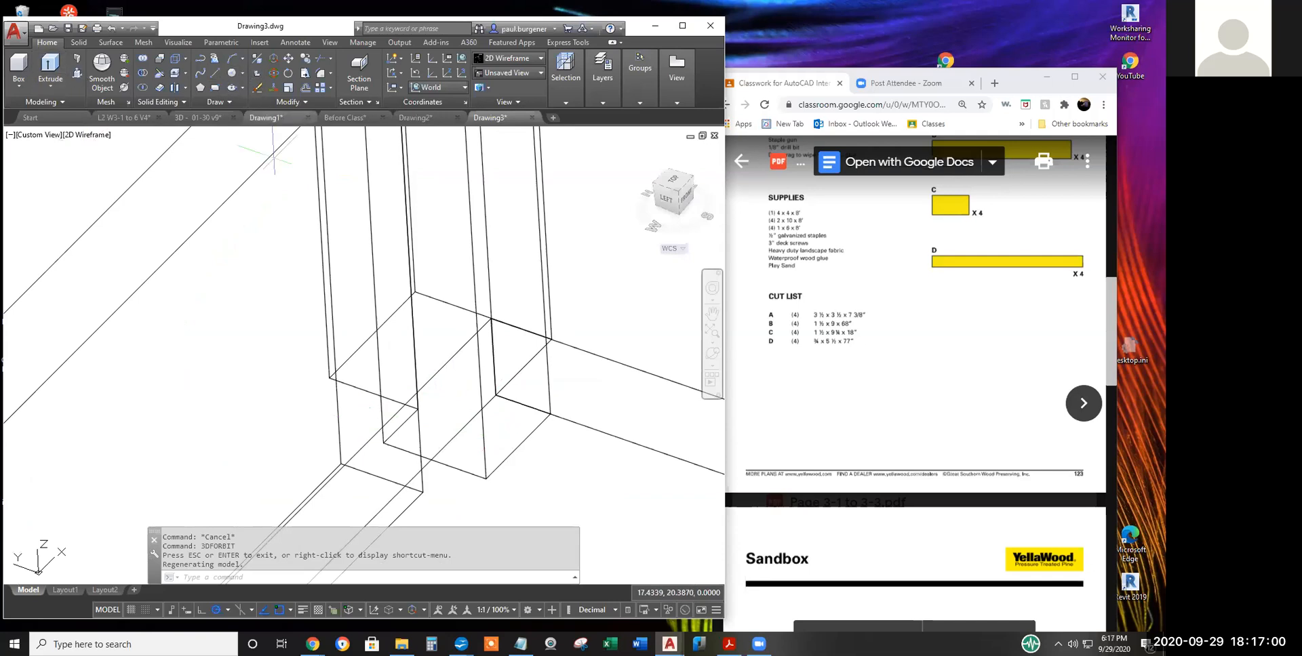
# - Draw two construction lines meeting at the post's inner notch corner, from the board's lower corner at 0° and from the triangular piece's lower right-angled corner
pyautogui.click(216, 73)
pyautogui.click(418, 409)
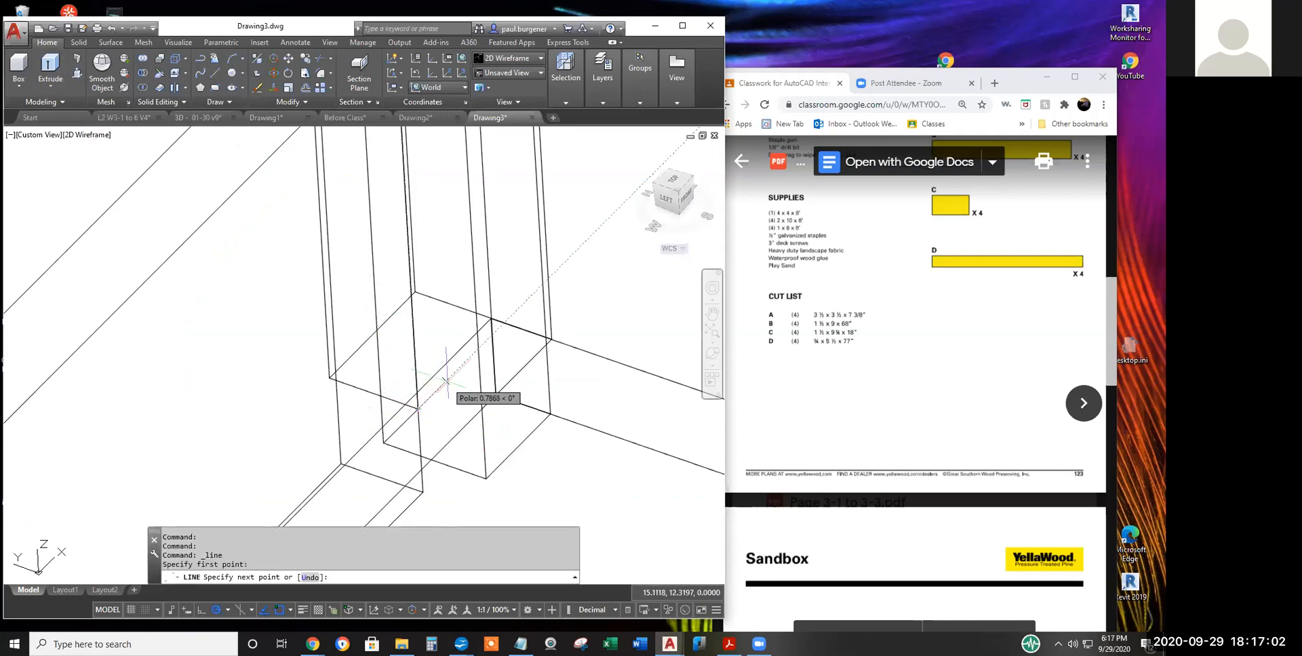
pyautogui.click(461, 364)
pyautogui.press('Return')
pyautogui.press('Return')
pyautogui.click(495, 393)
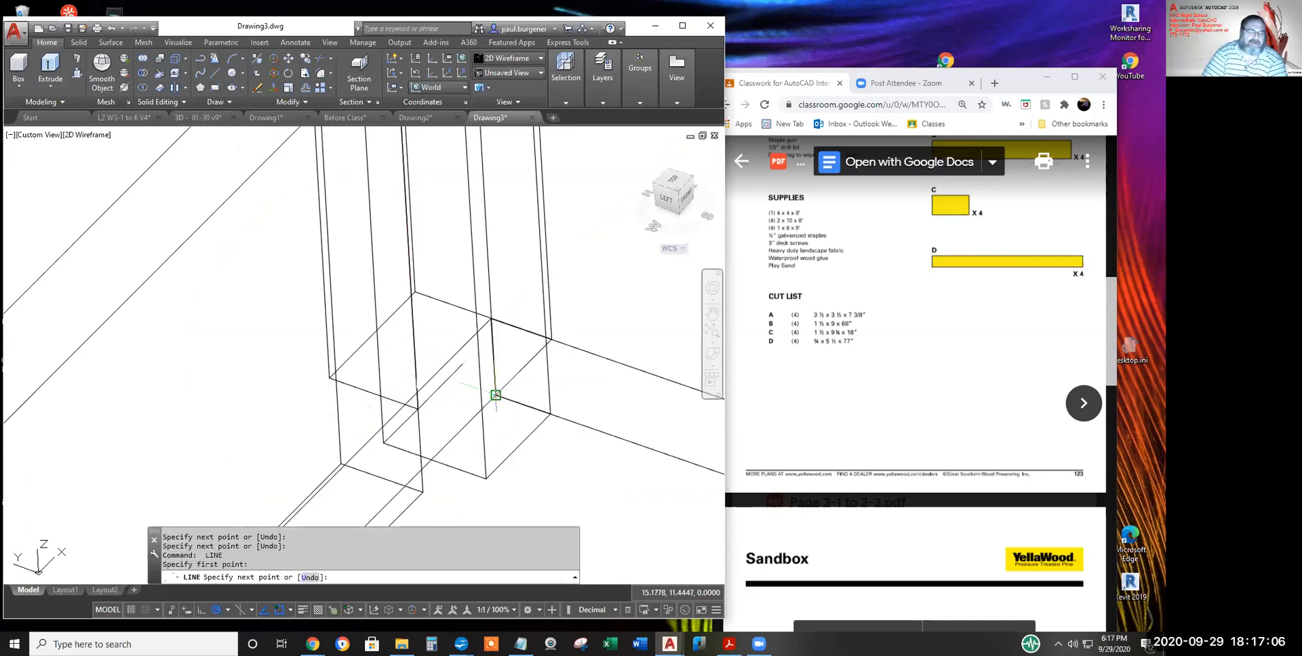
pyautogui.click(449, 378)
pyautogui.press('Return')
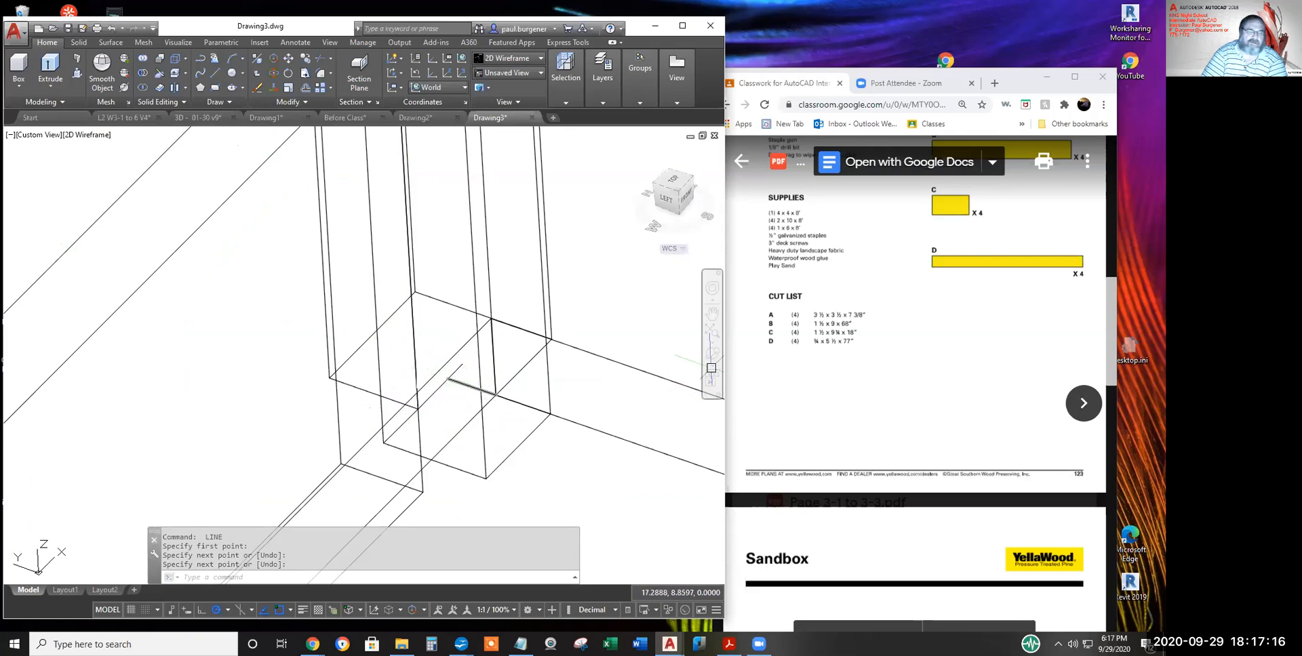
# - Check the construction lines at the post's foot with Free Orbit and the X-Ray visual style, ending in 2D Wireframe
pyautogui.write('3')
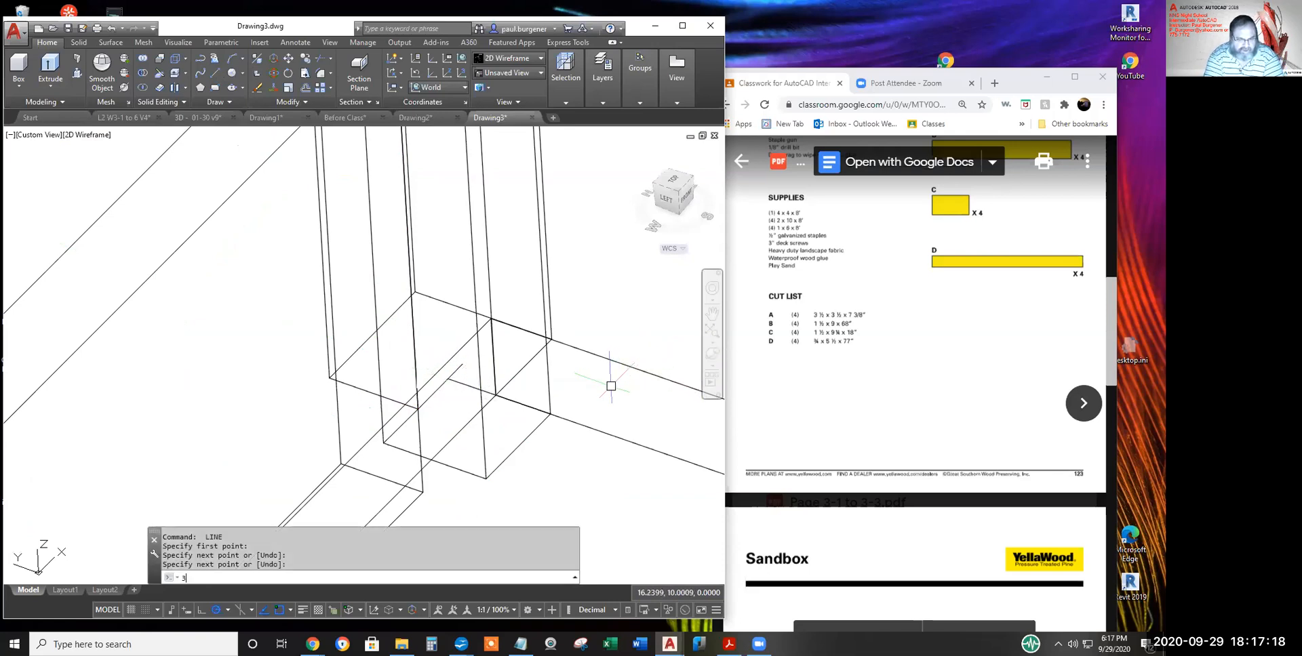
pyautogui.write('dfo')
pyautogui.press('Return')
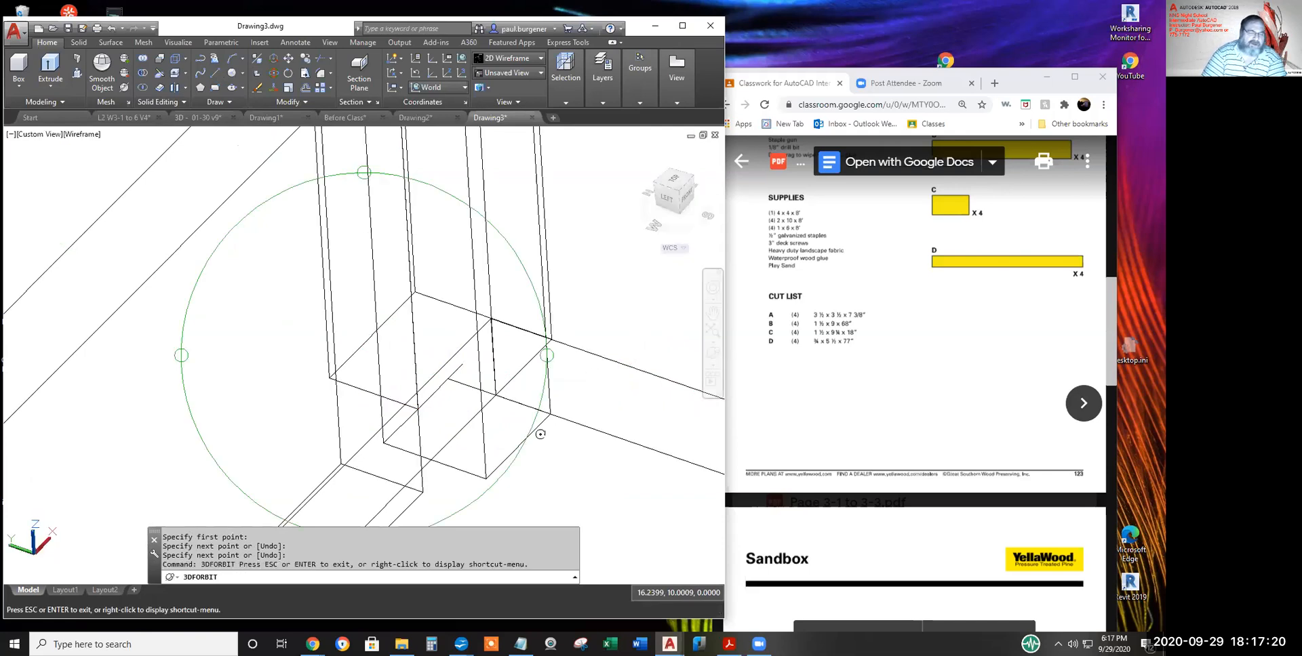
pyautogui.moveTo(465, 417); pyautogui.dragTo(445, 379)
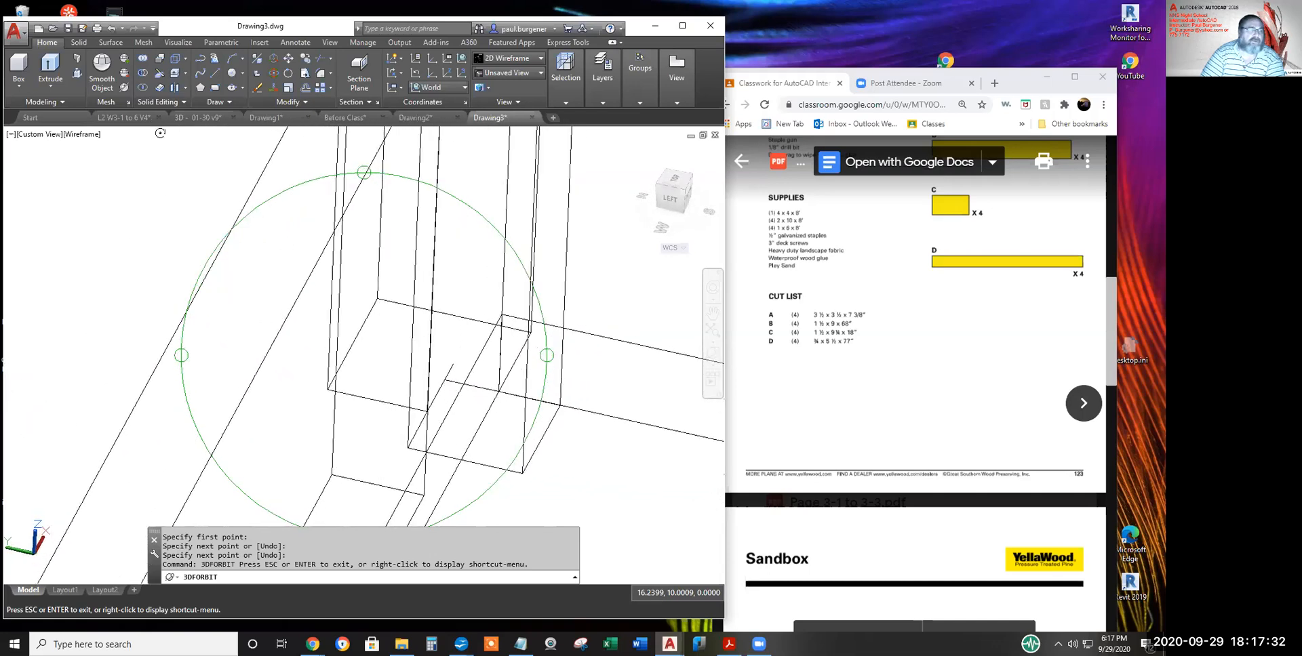
pyautogui.press('Escape')
pyautogui.click(87, 135)
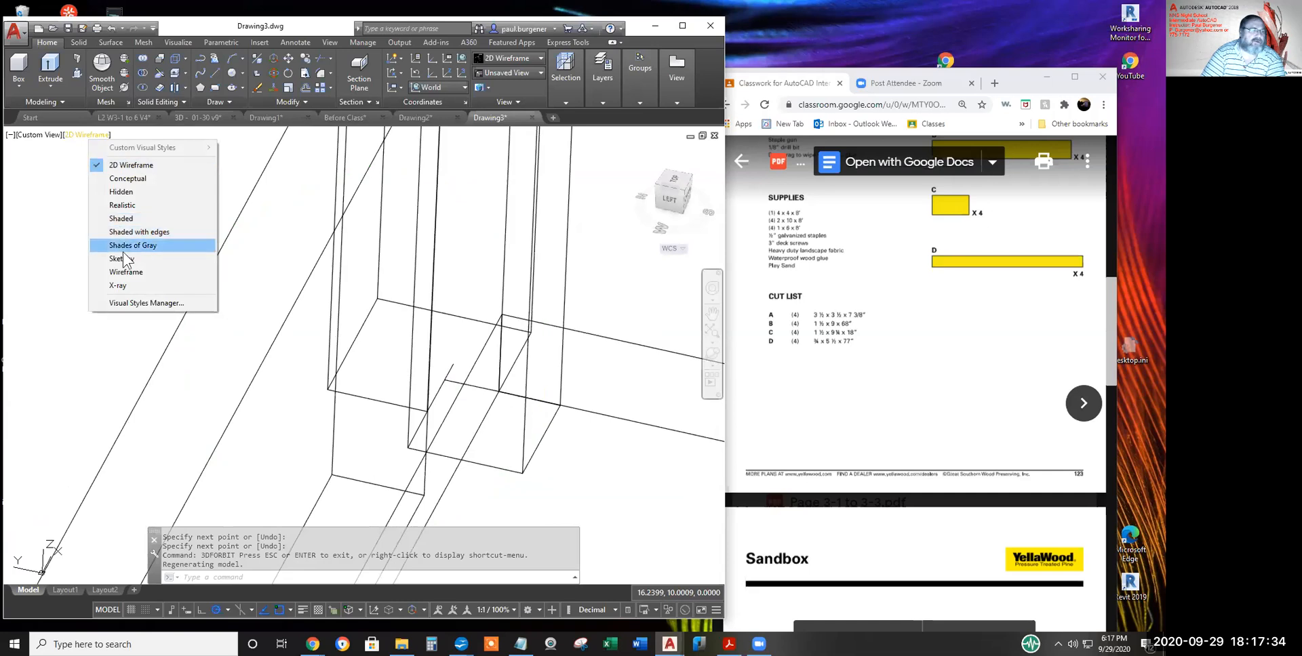
pyautogui.click(126, 290)
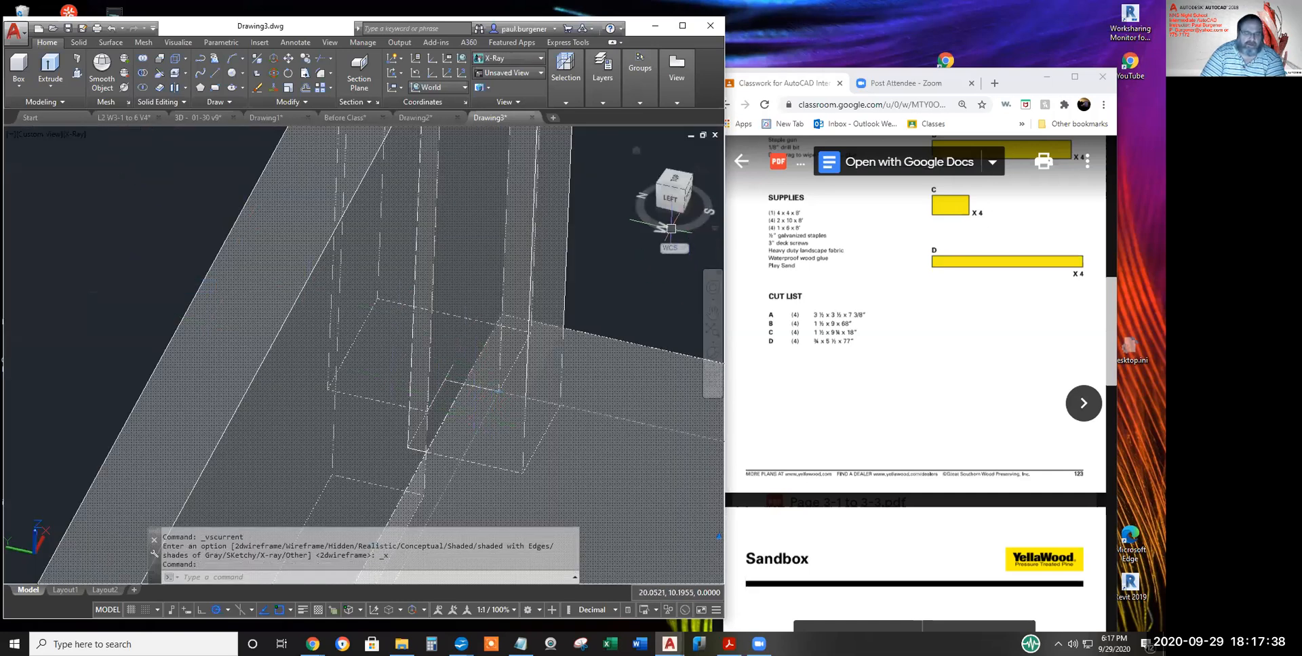
pyautogui.write('3dfo')
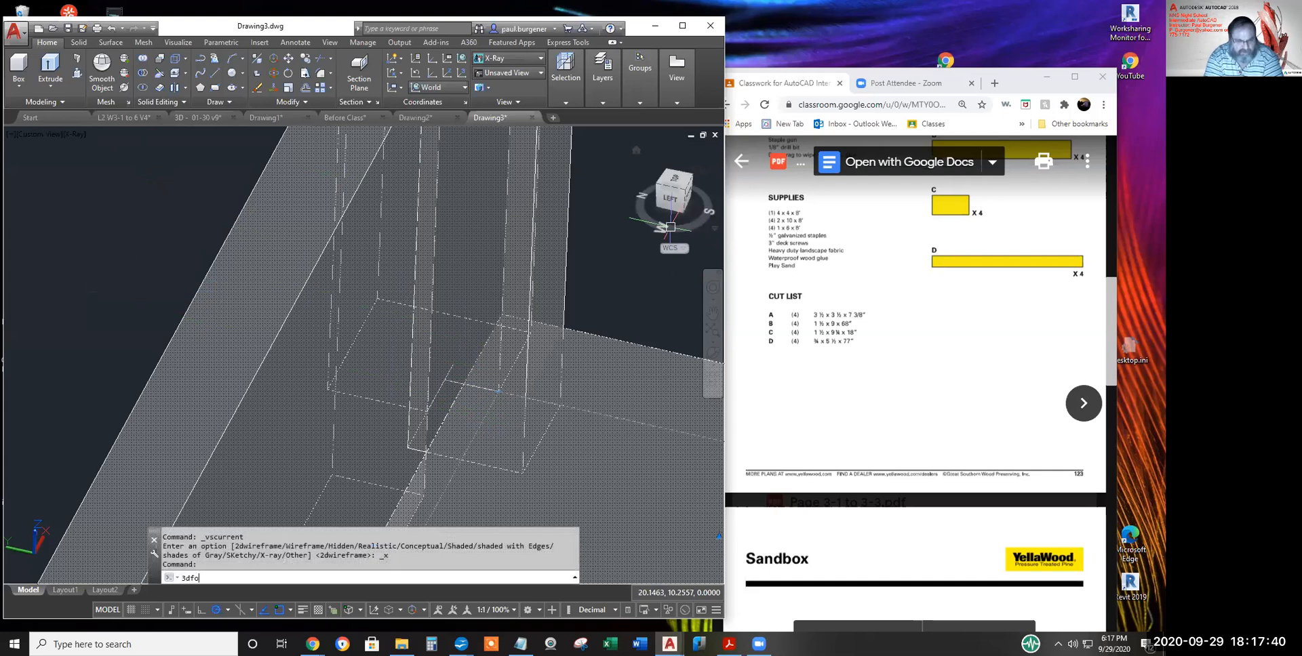
pyautogui.press('Return')
pyautogui.moveTo(491, 403)
pyautogui.mouseDown()
pyautogui.moveTo(475, 386)
pyautogui.moveTo(474, 404)
pyautogui.mouseUp()
pyautogui.press('Escape')
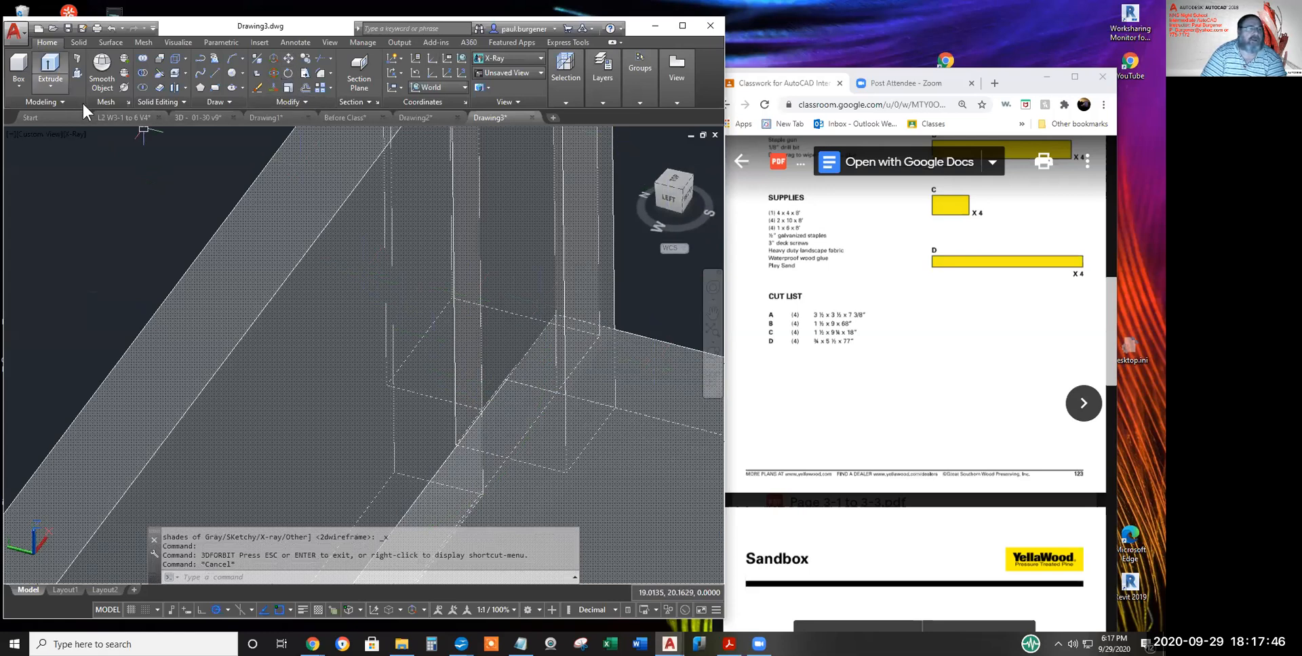
pyautogui.click(79, 135)
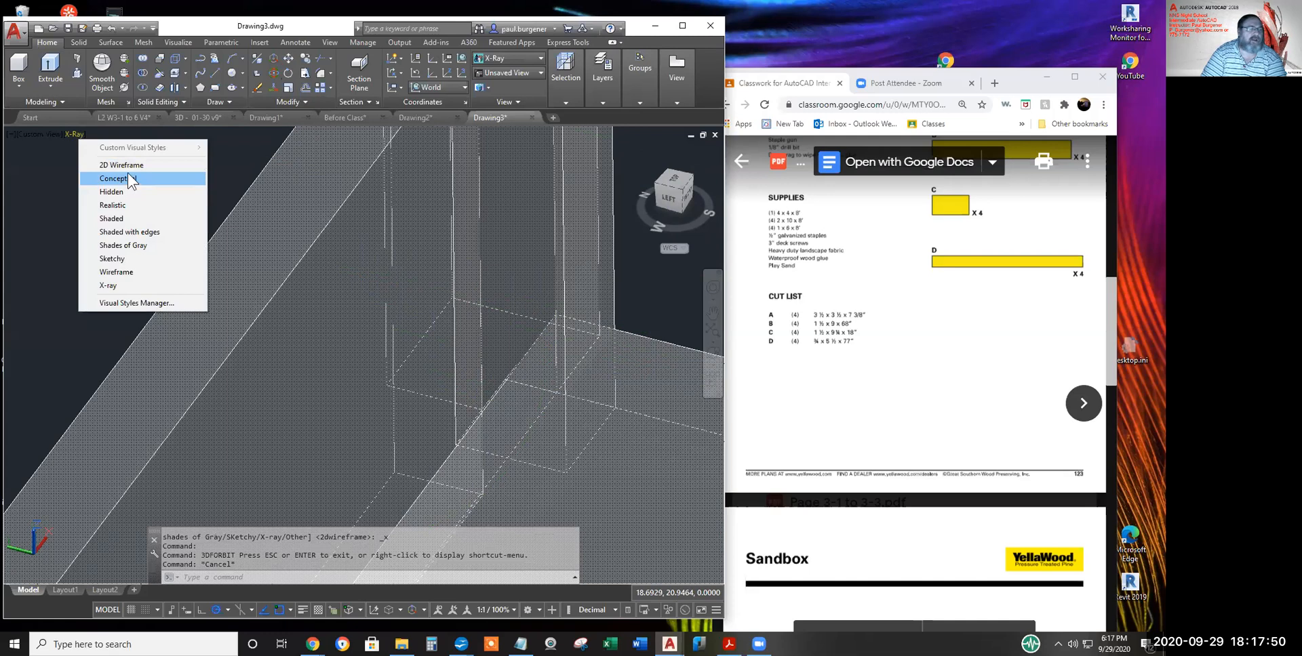
pyautogui.click(122, 166)
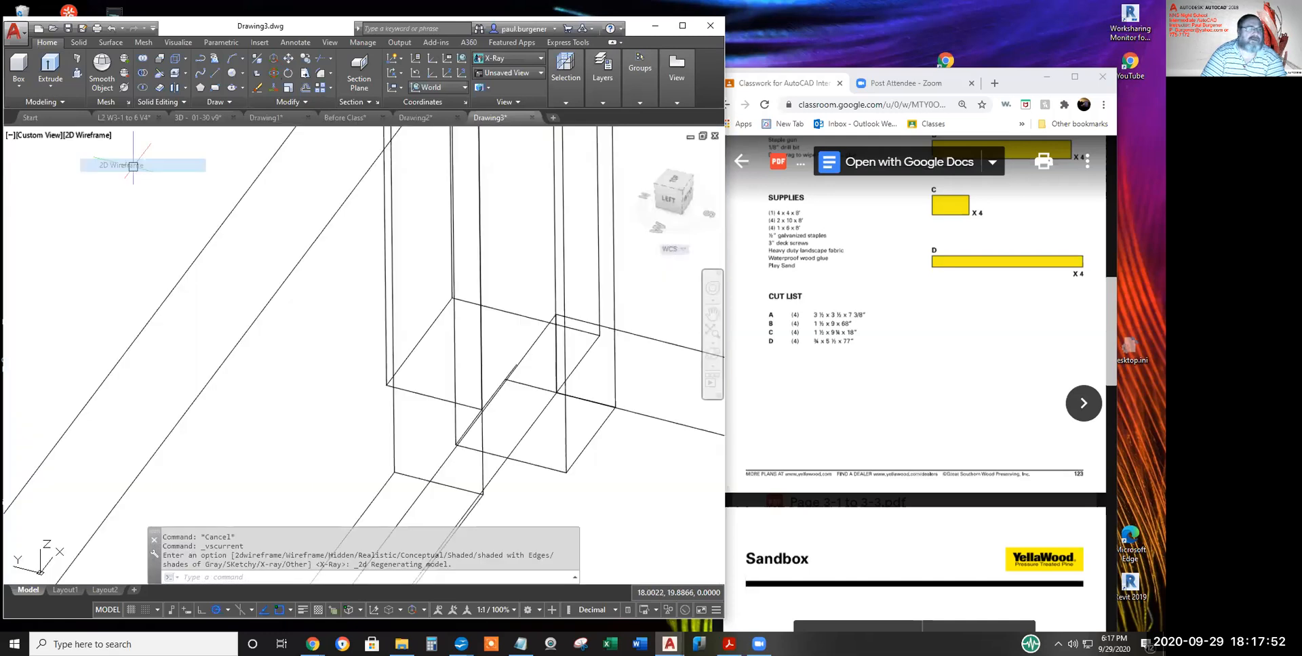
# - Move the triangular piece from its upper right-angled corner to the point where the two construction lines meet
pyautogui.click(287, 58)
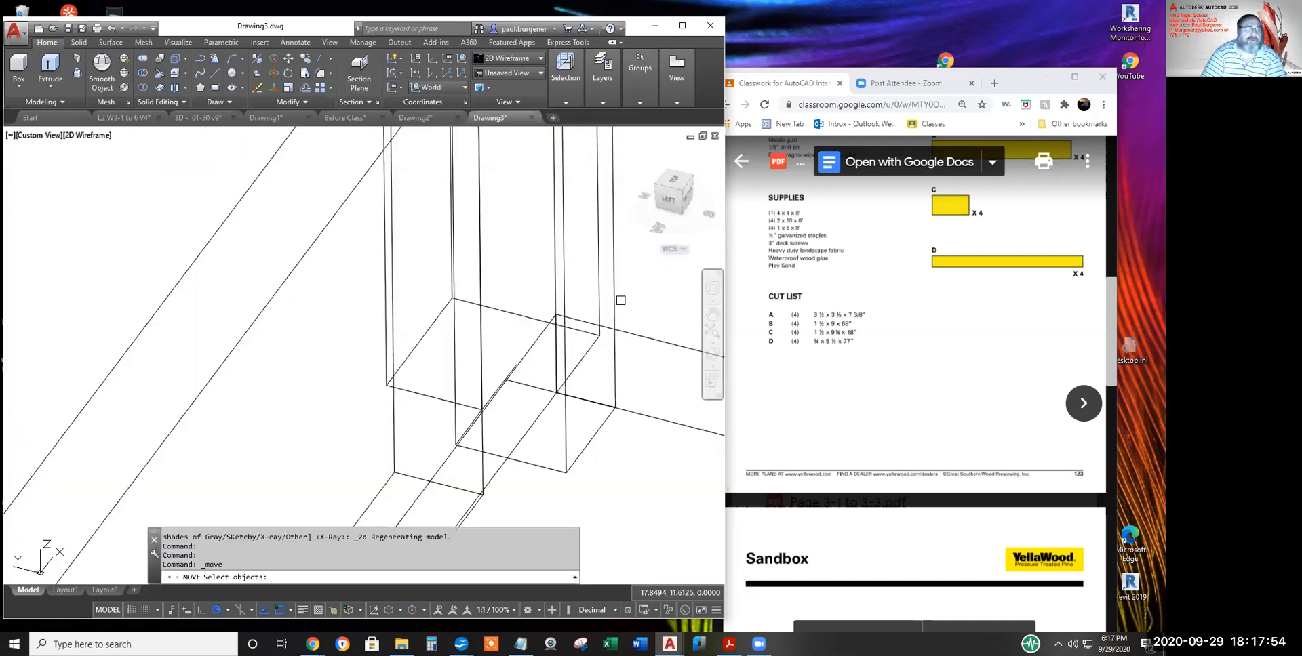
pyautogui.click(599, 335)
pyautogui.press('Return')
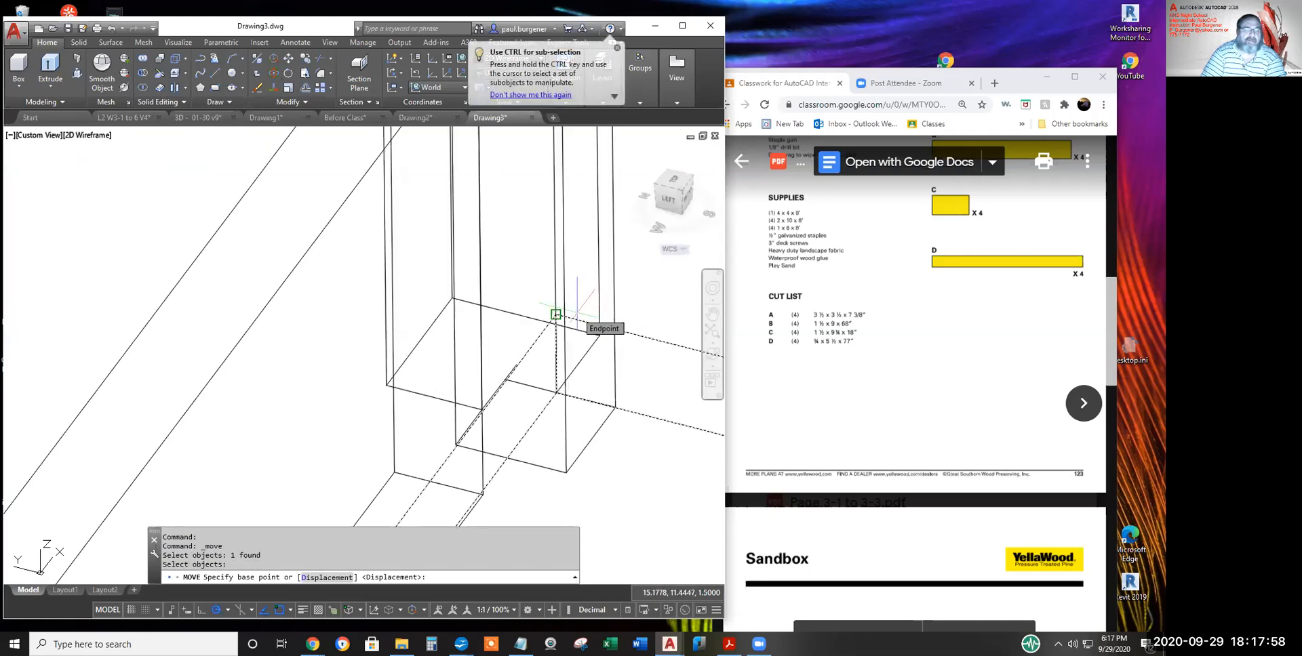
pyautogui.click(555, 315)
pyautogui.scroll(5, 519, 387)
pyautogui.scroll(2, 520, 388)
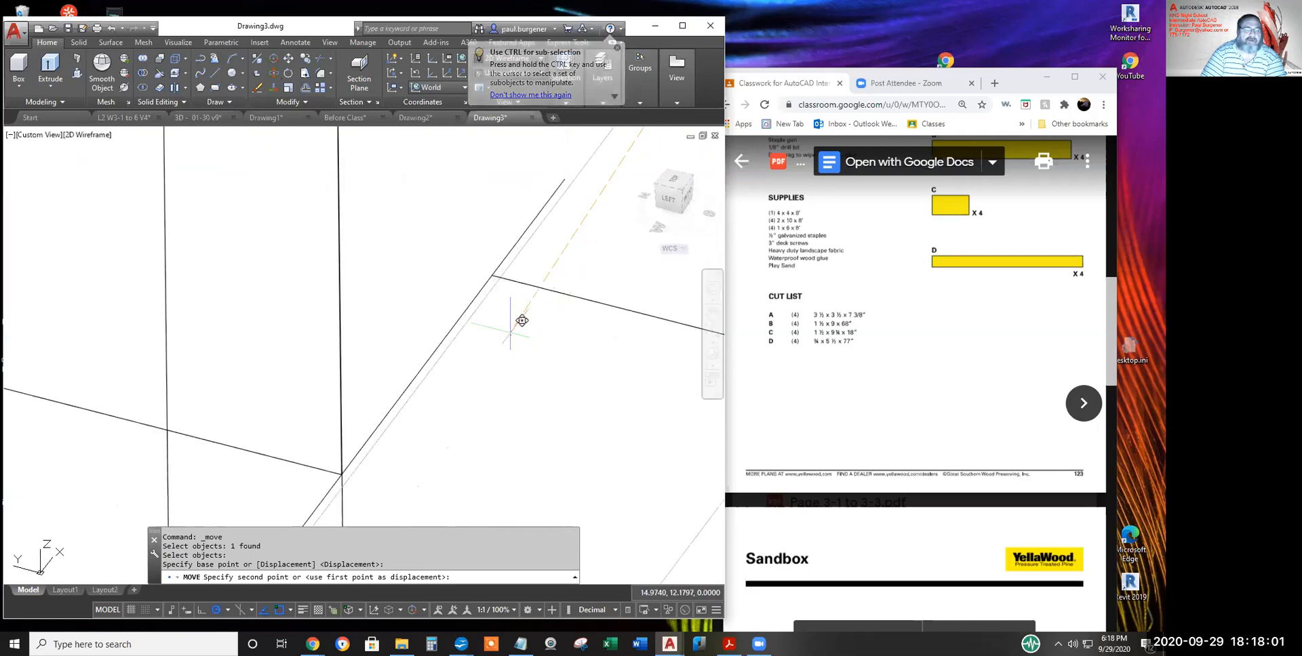
pyautogui.click(493, 275)
pyautogui.scroll(-3, 515, 305)
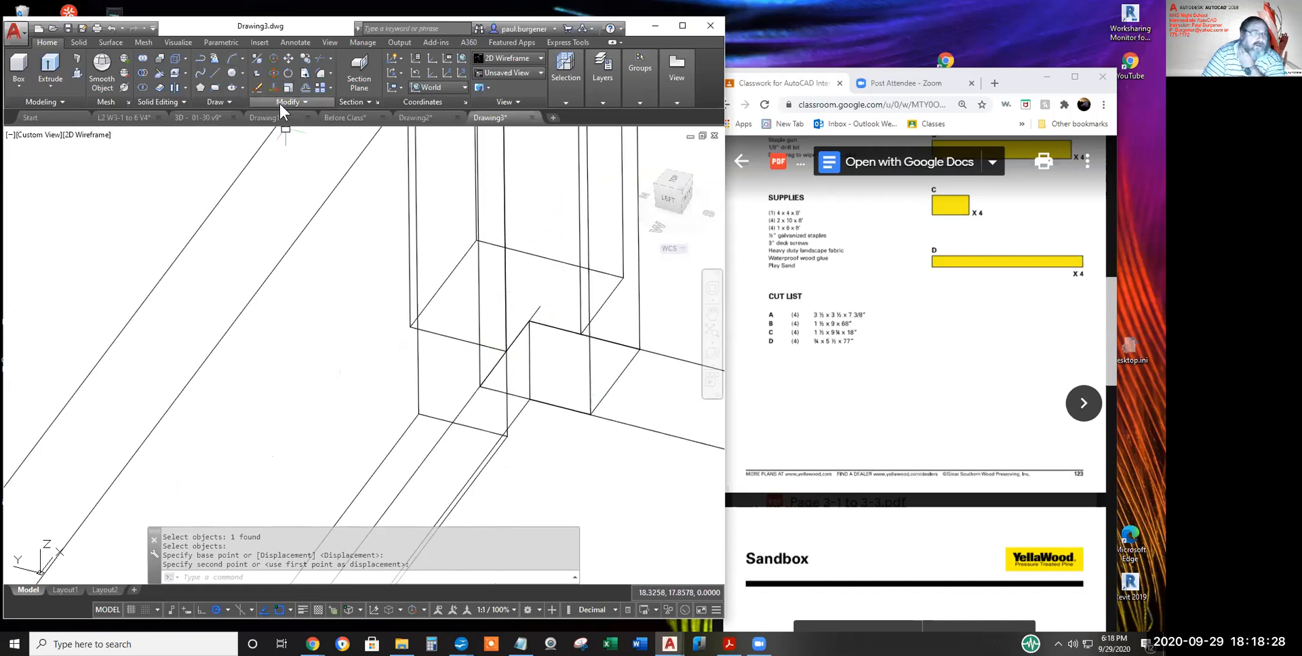
# - Erase the two construction lines at the post's foot
pyautogui.click(258, 87)
pyautogui.click(445, 258)
pyautogui.click(623, 406)
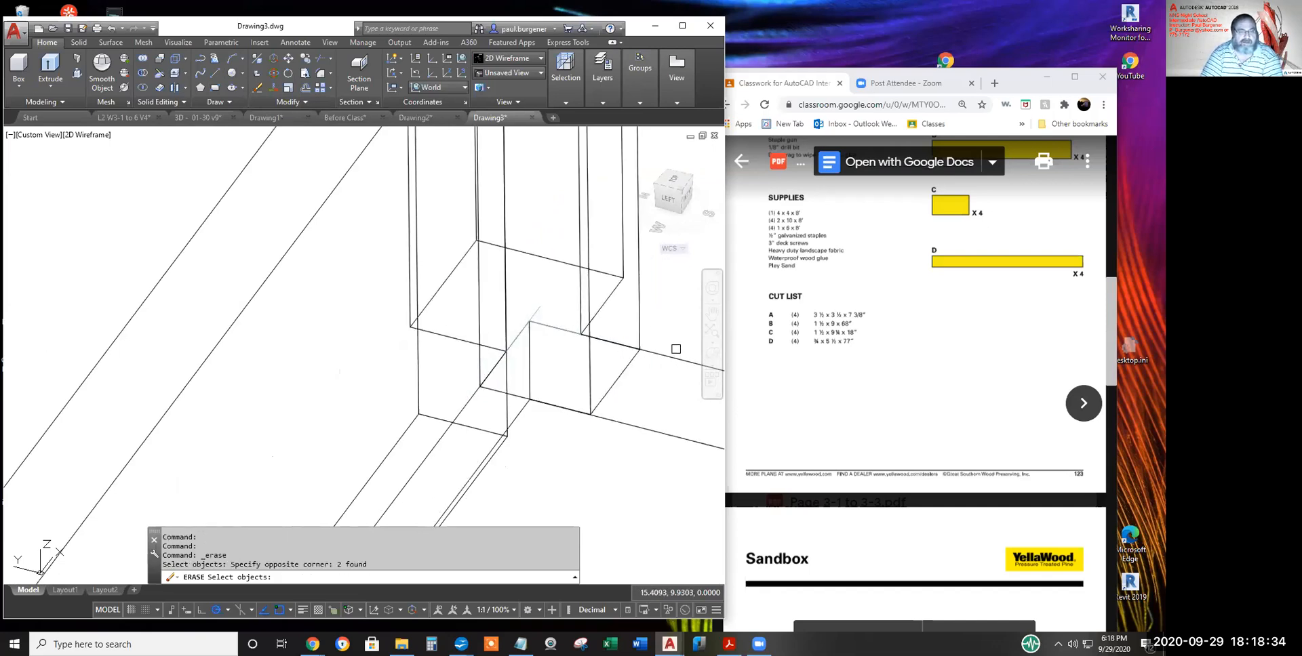
pyautogui.press('Return')
# - Examine close up and from a distance how the triangular piece fits against the notched post and the board
pyautogui.scroll(-4, 611, 348)
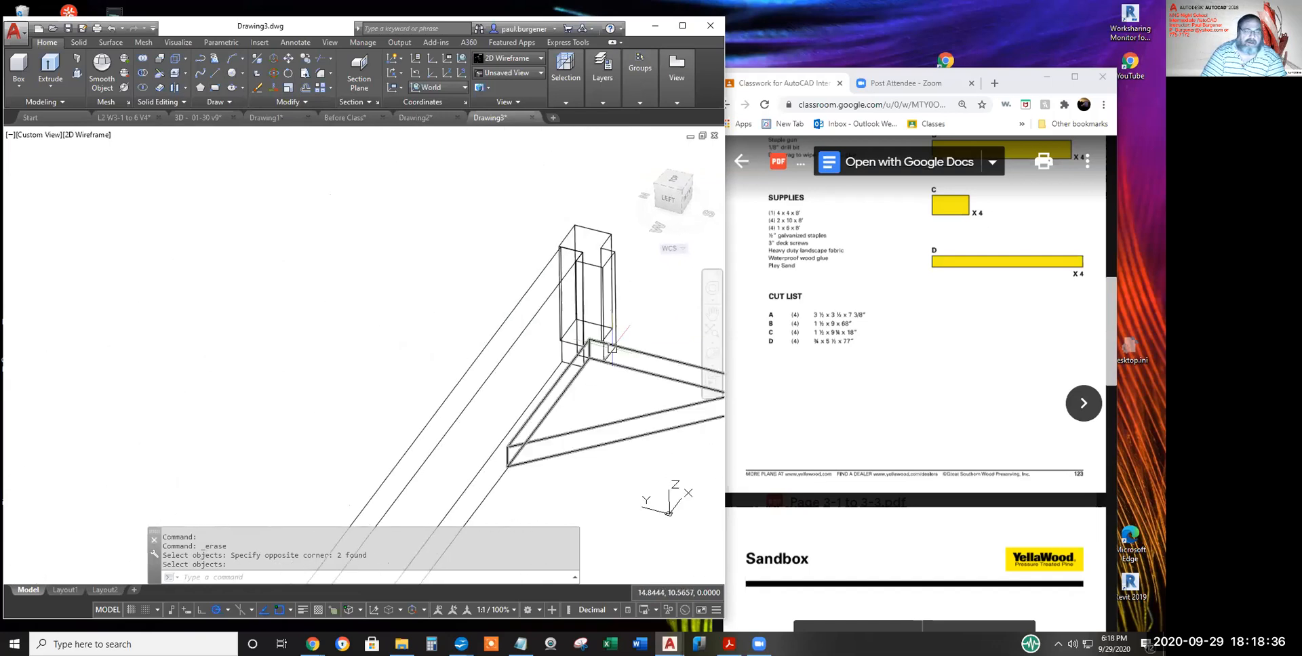
pyautogui.scroll(-2, 612, 353)
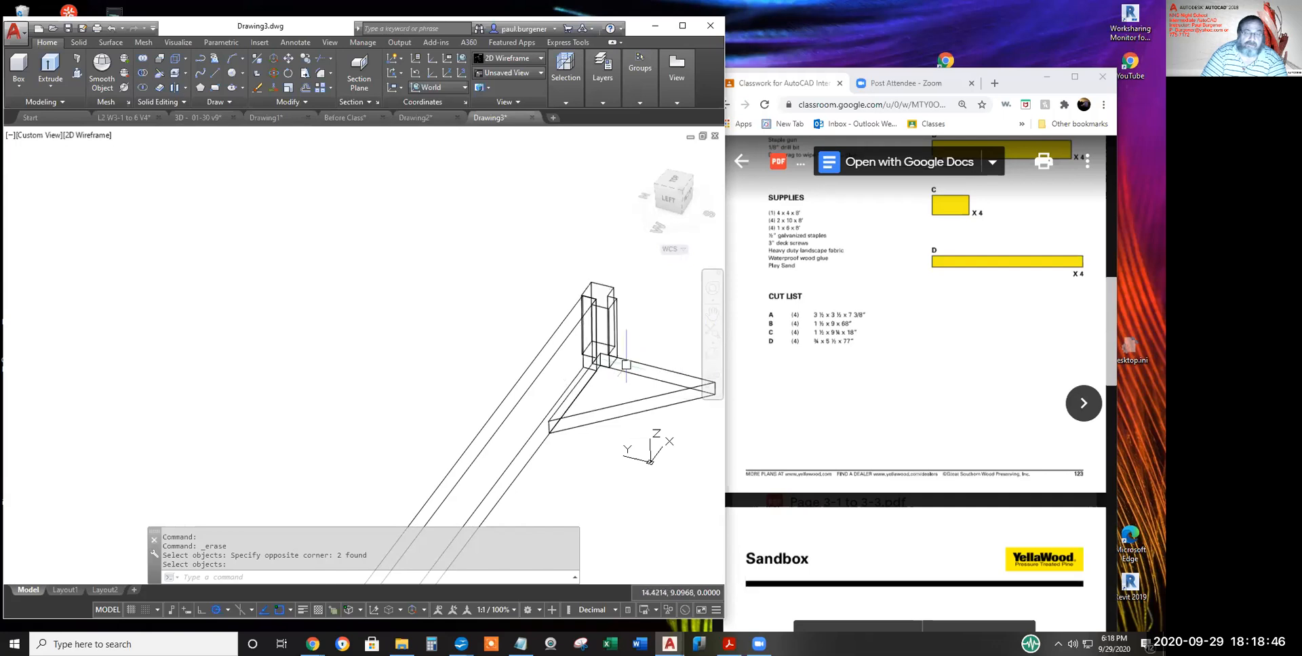
pyautogui.scroll(5, 596, 347)
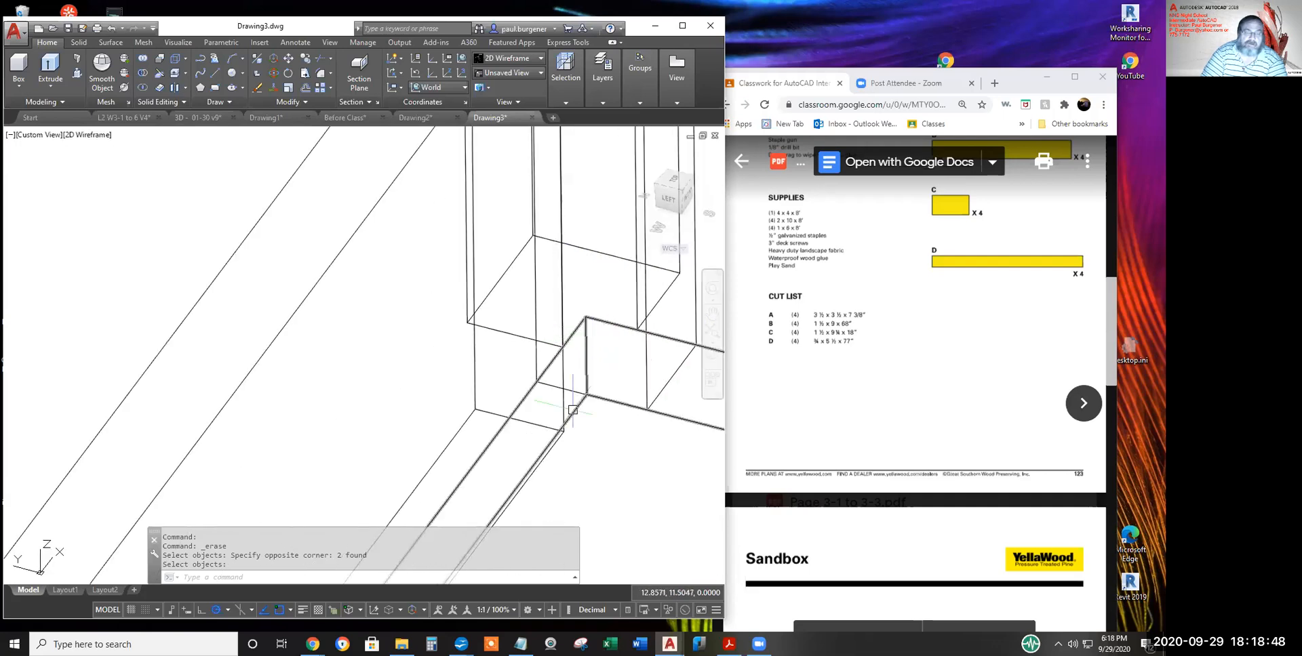
pyautogui.scroll(-5, 614, 422)
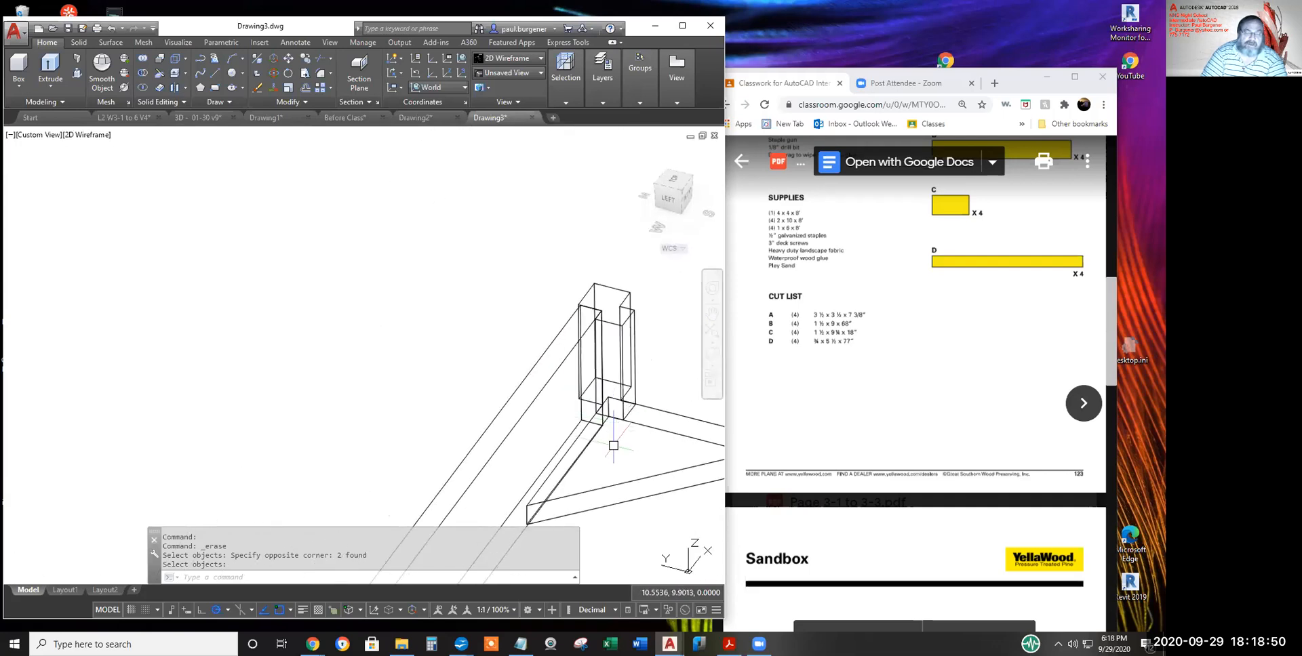
pyautogui.scroll(5, 612, 444)
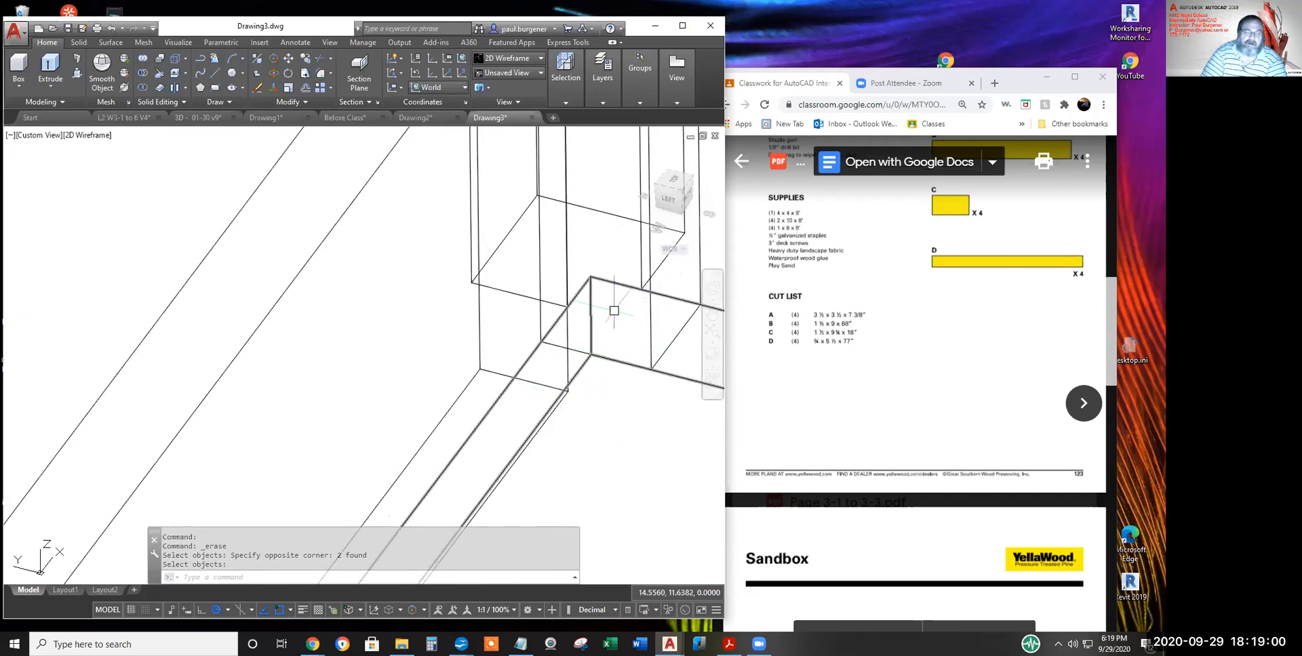
pyautogui.scroll(-5, 609, 402)
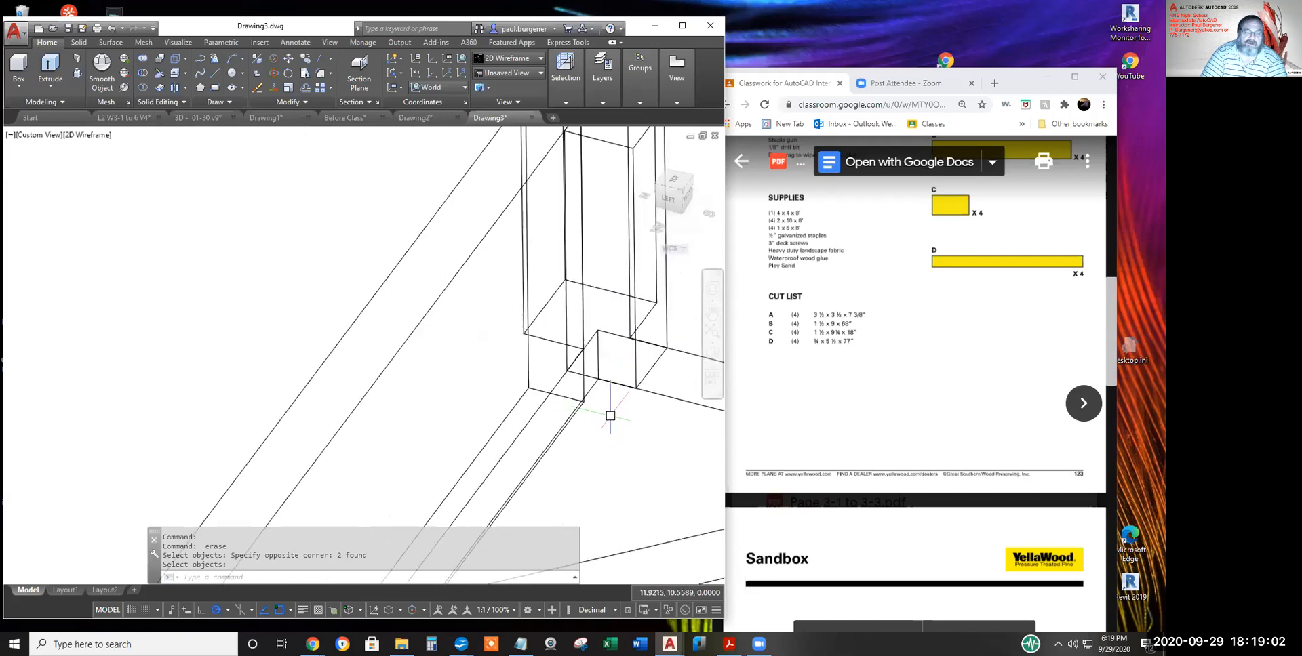
pyautogui.moveTo(609, 410); pyautogui.dragTo(478, 325, button='middle')
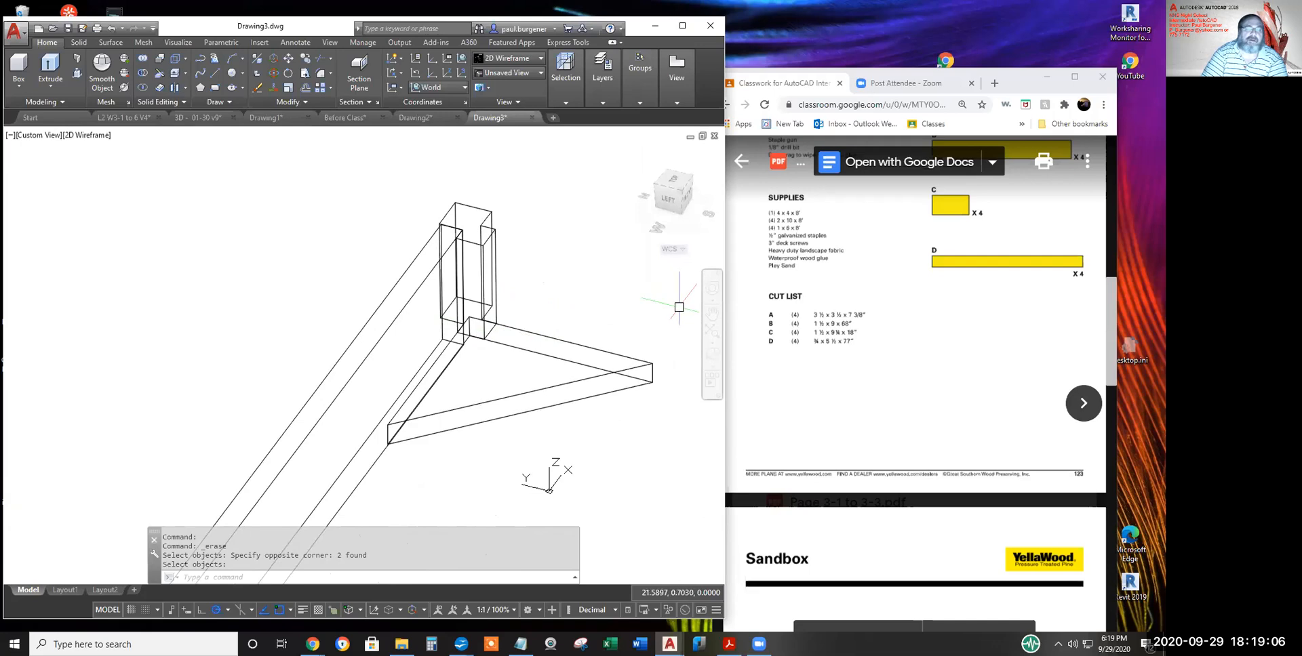
# - Examine the joint between the notched post, board and triangular piece from several sides with Free Orbit
pyautogui.write('3dfo')
pyautogui.press('Return')
pyautogui.moveTo(482, 392); pyautogui.dragTo(472, 232)
pyautogui.moveTo(489, 349); pyautogui.dragTo(630, 356)
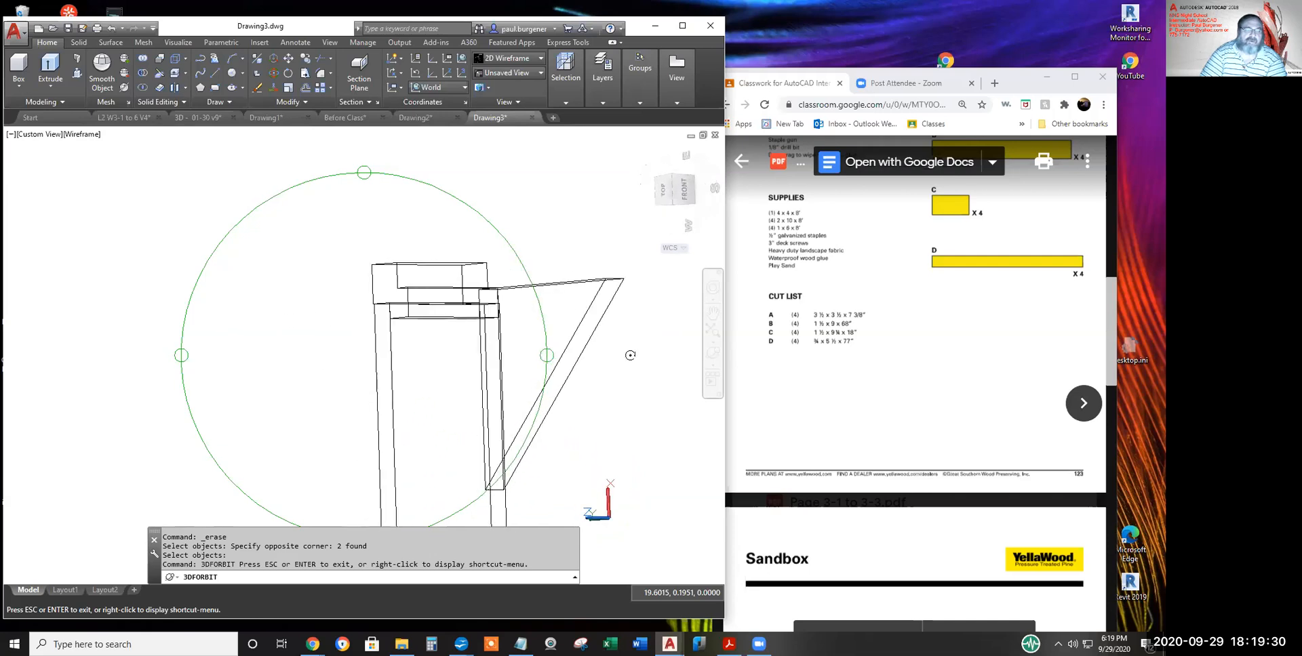
pyautogui.moveTo(617, 239); pyautogui.dragTo(585, 285)
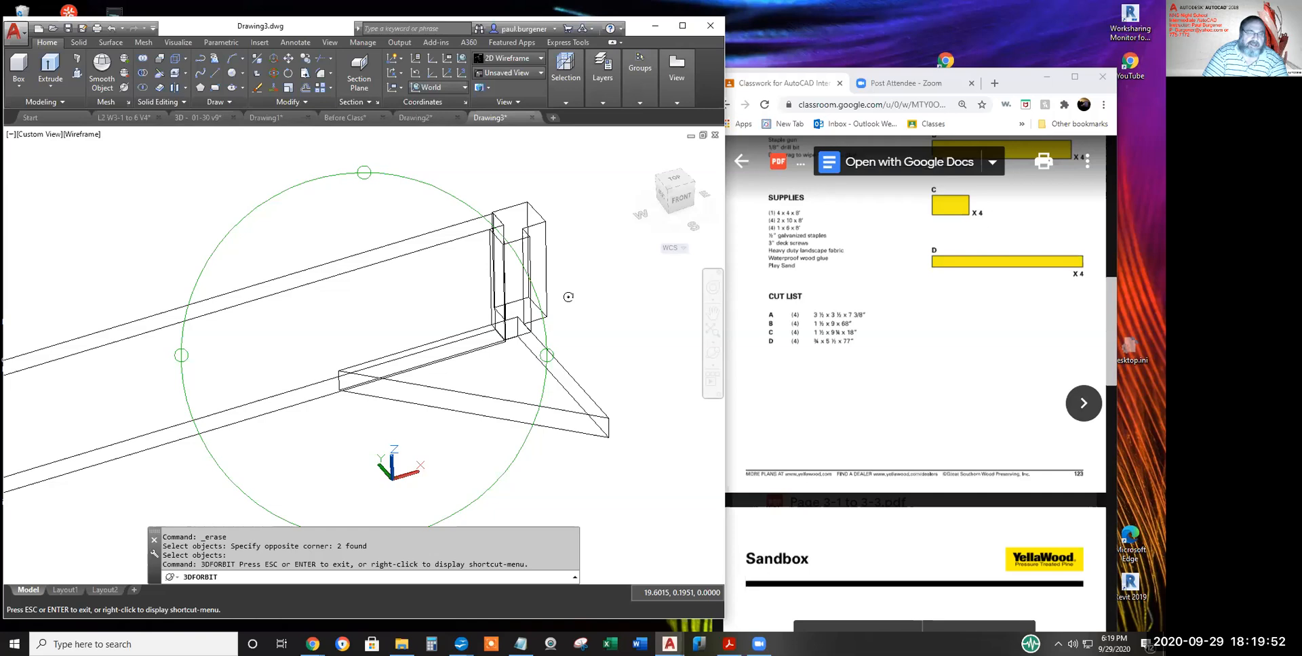
pyautogui.moveTo(547, 343)
pyautogui.mouseDown()
pyautogui.moveTo(543, 305)
pyautogui.moveTo(541, 332)
pyautogui.mouseUp()
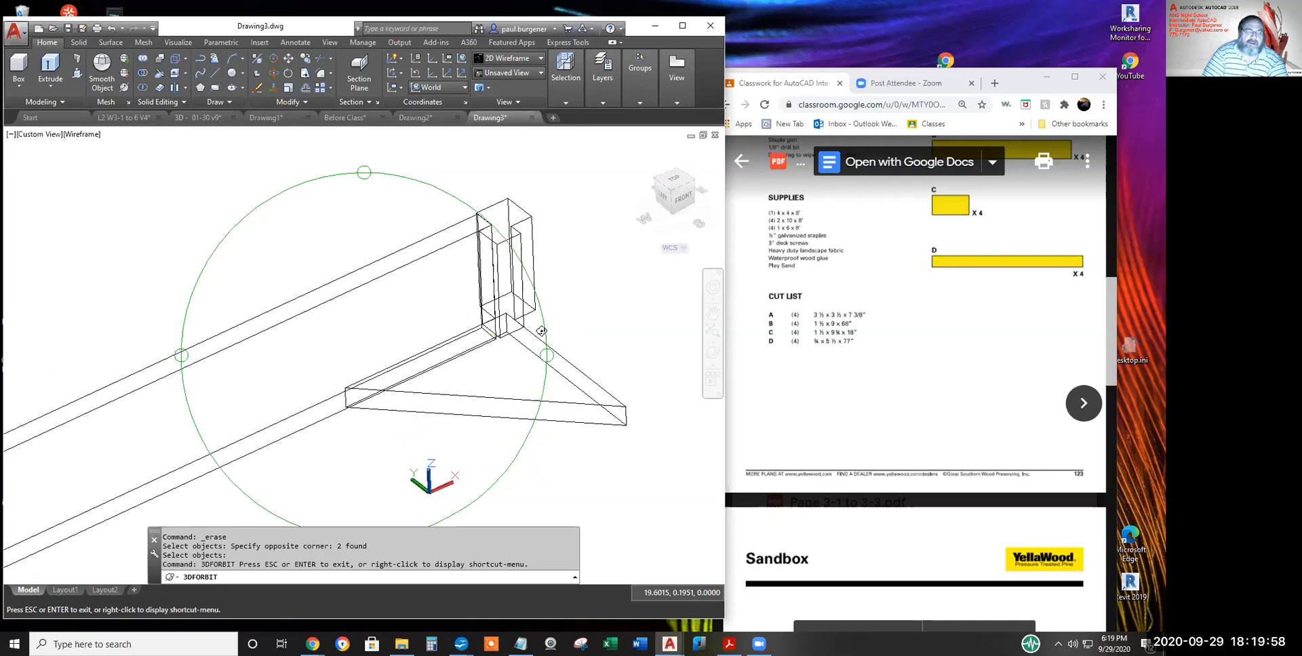
pyautogui.scroll(-5, 583, 390)
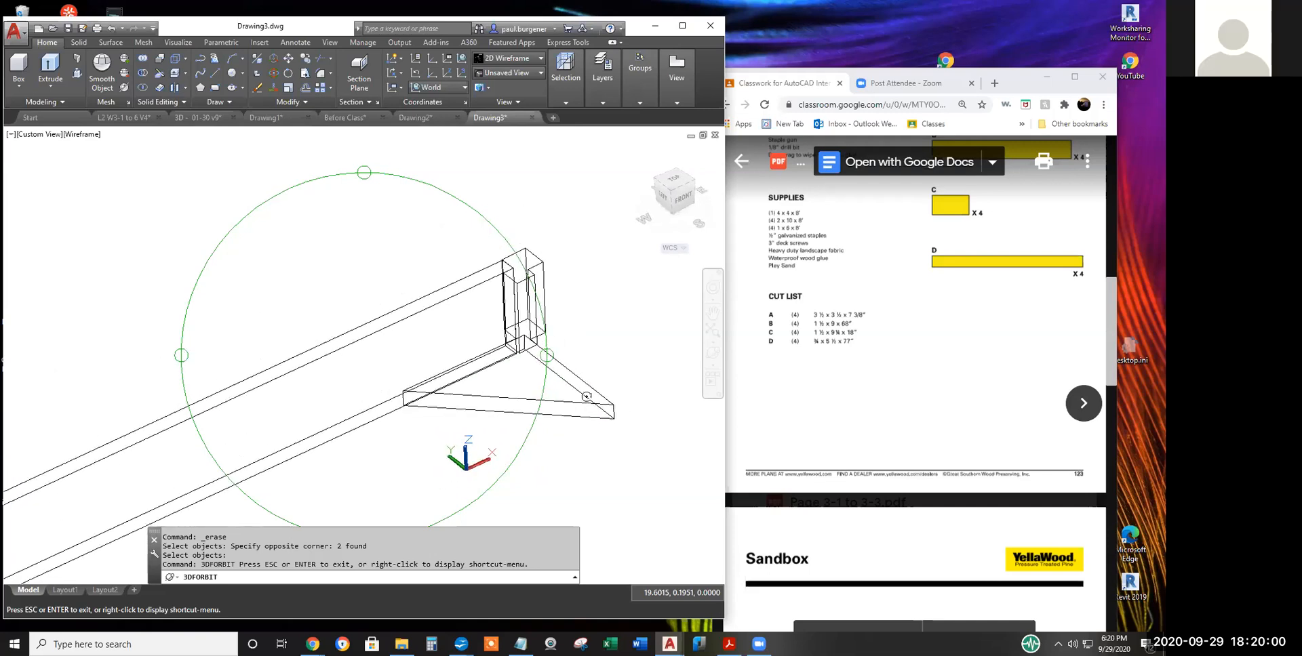
pyautogui.scroll(-1, 593, 391)
pyautogui.rightClick(466, 283)
pyautogui.click(482, 291)
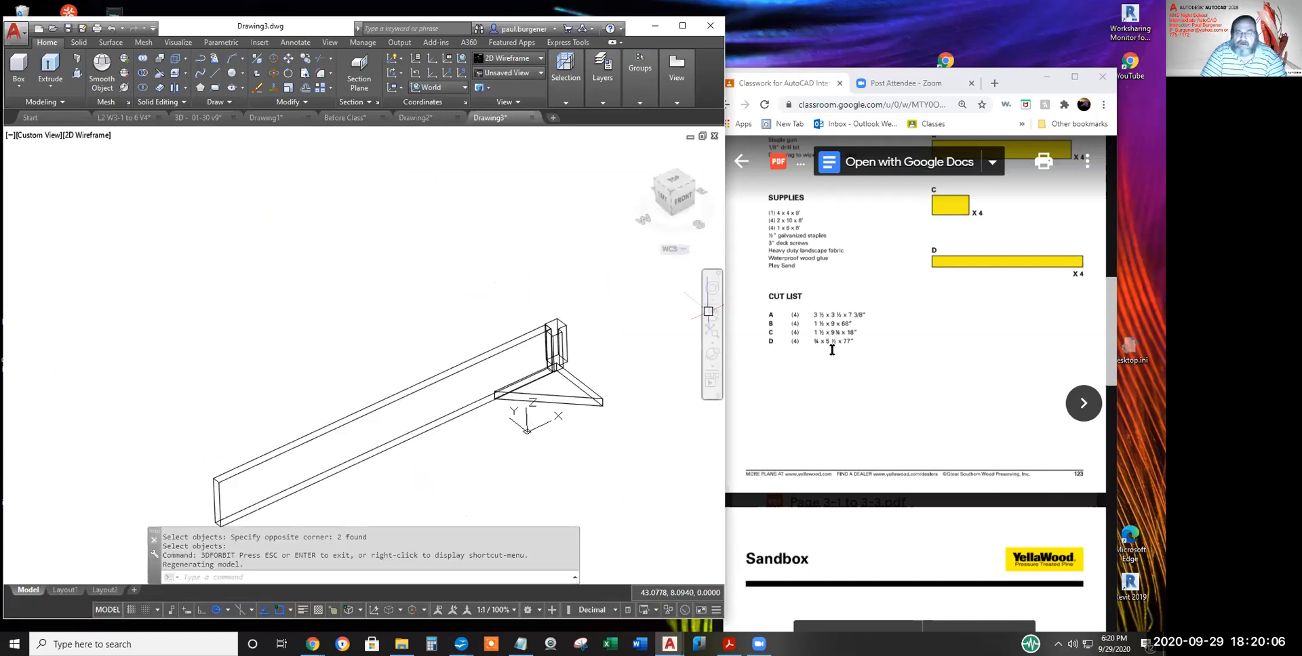
# - Switch to the sandbox plan in the browser and read the enlarged cut list for the dimensions of board D
pyautogui.keyDown('ctrl'); pyautogui.scroll(4, 832, 349); pyautogui.keyUp('ctrl')
pyautogui.scroll(10, 832, 346)
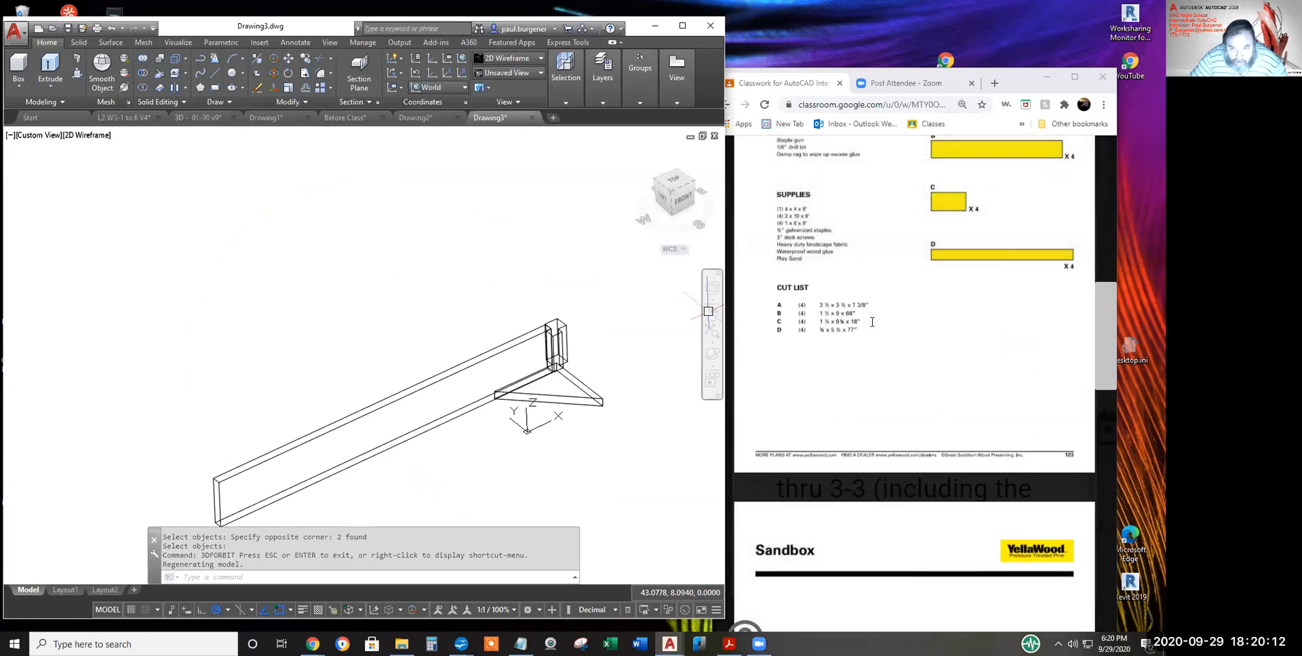
pyautogui.click(846, 329)
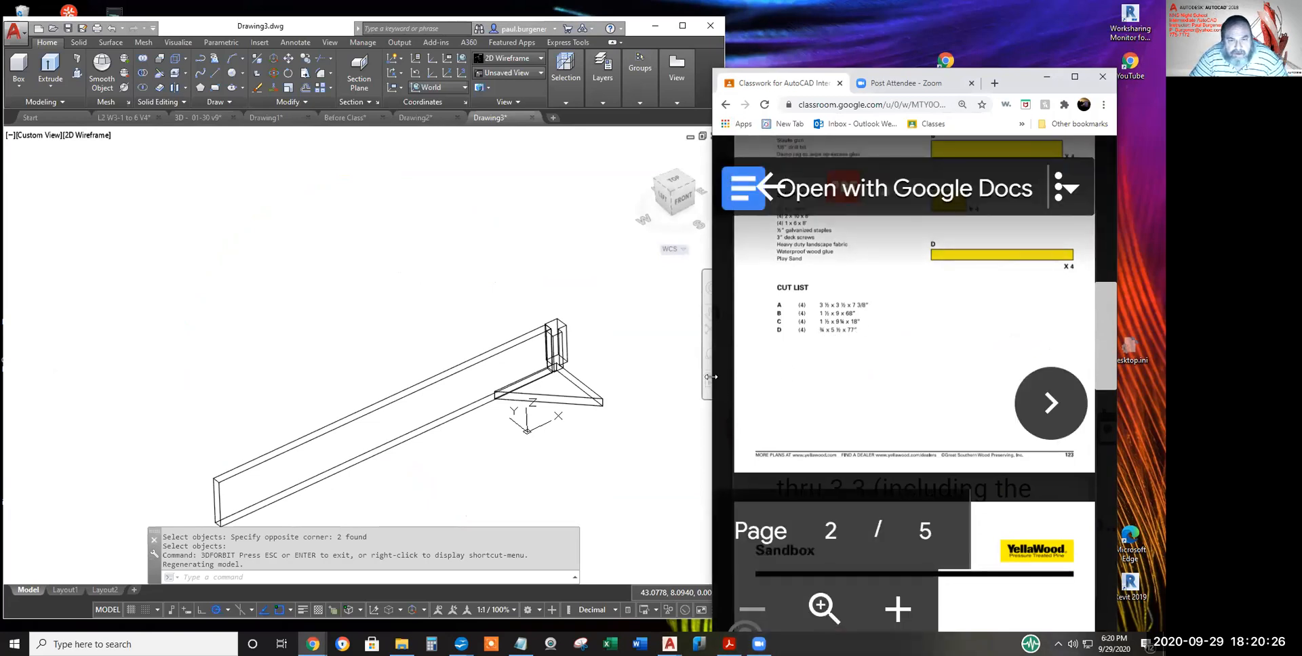
pyautogui.moveTo(711, 377); pyautogui.dragTo(350, 377)
pyautogui.scroll(-8, 596, 493)
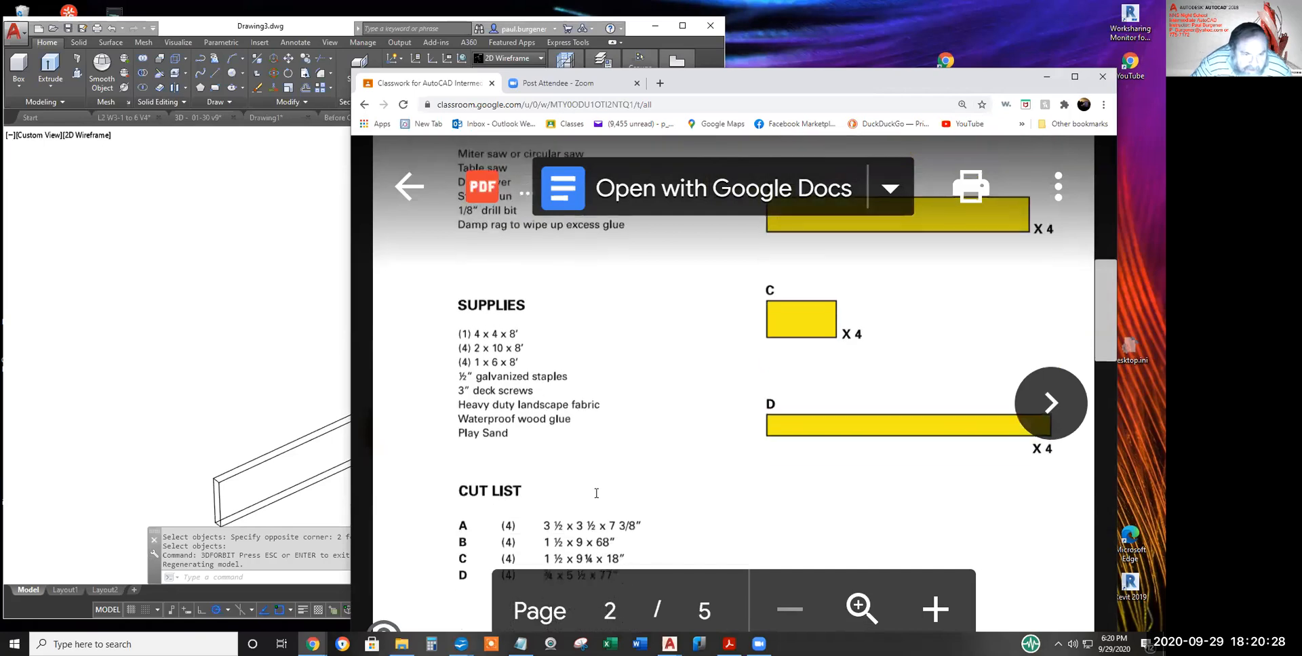
pyautogui.scroll(-3, 596, 493)
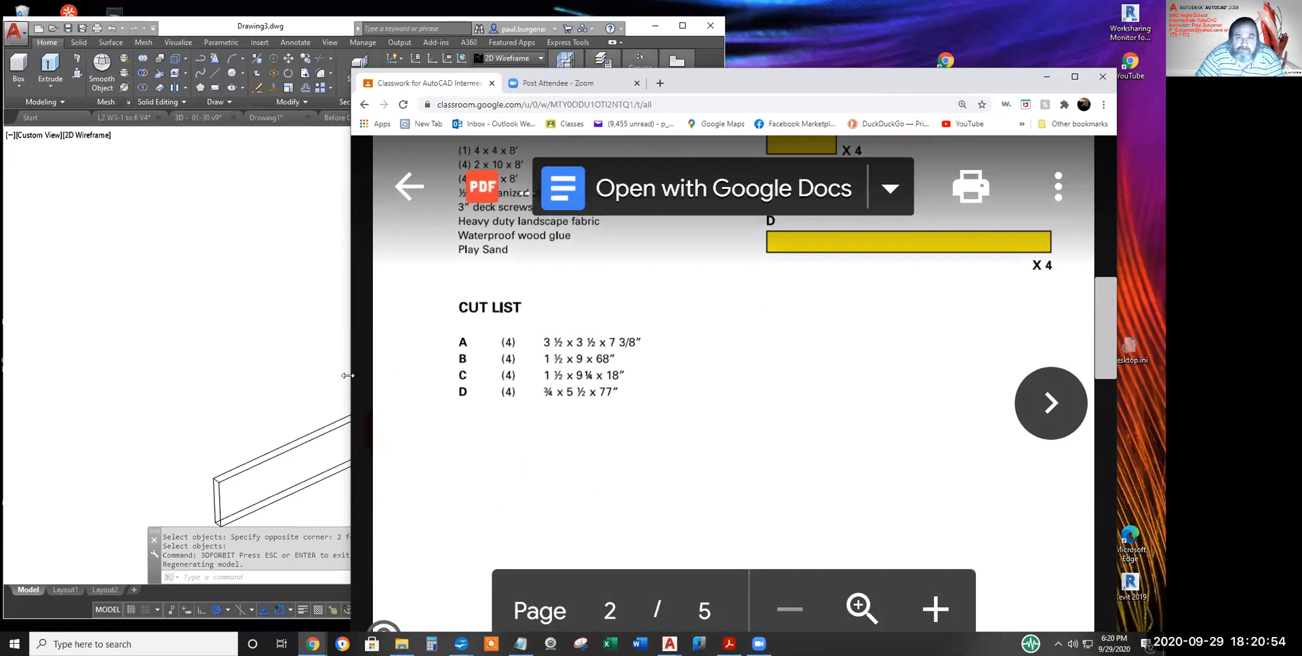
pyautogui.moveTo(347, 375); pyautogui.dragTo(732, 374)
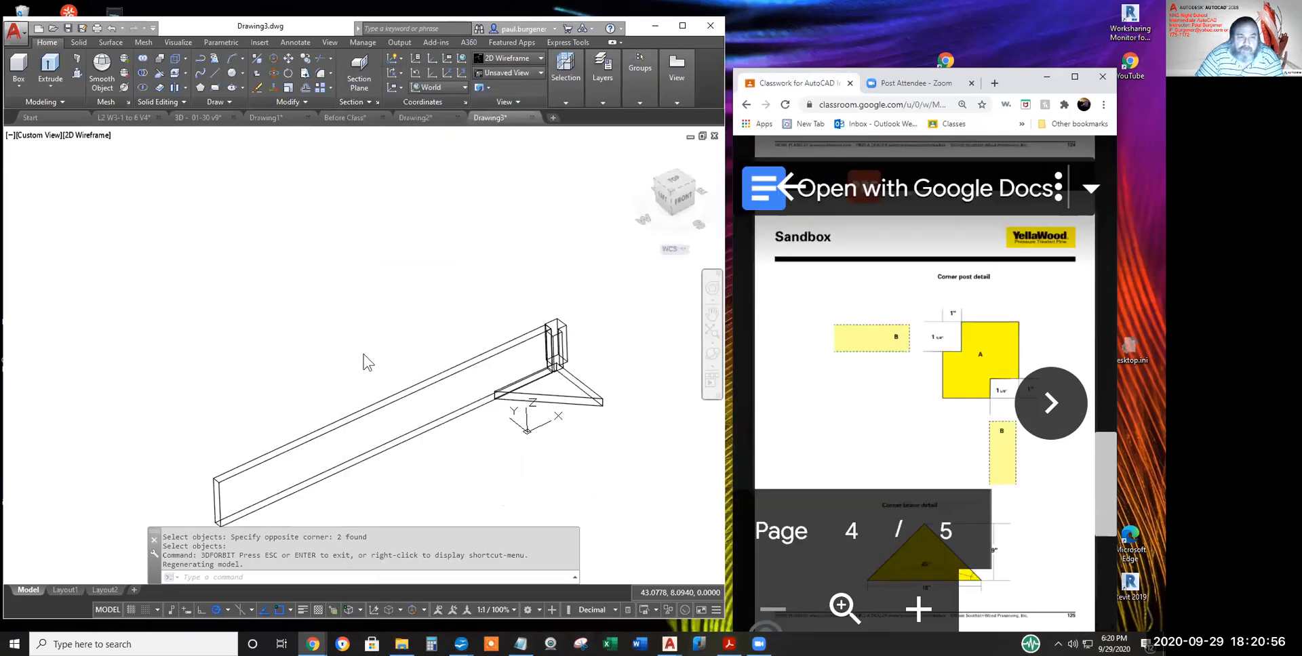
# - Switch to AutoCAD and draw a rectangle 77 by 5.5 in the free area behind board B
pyautogui.click(346, 279)
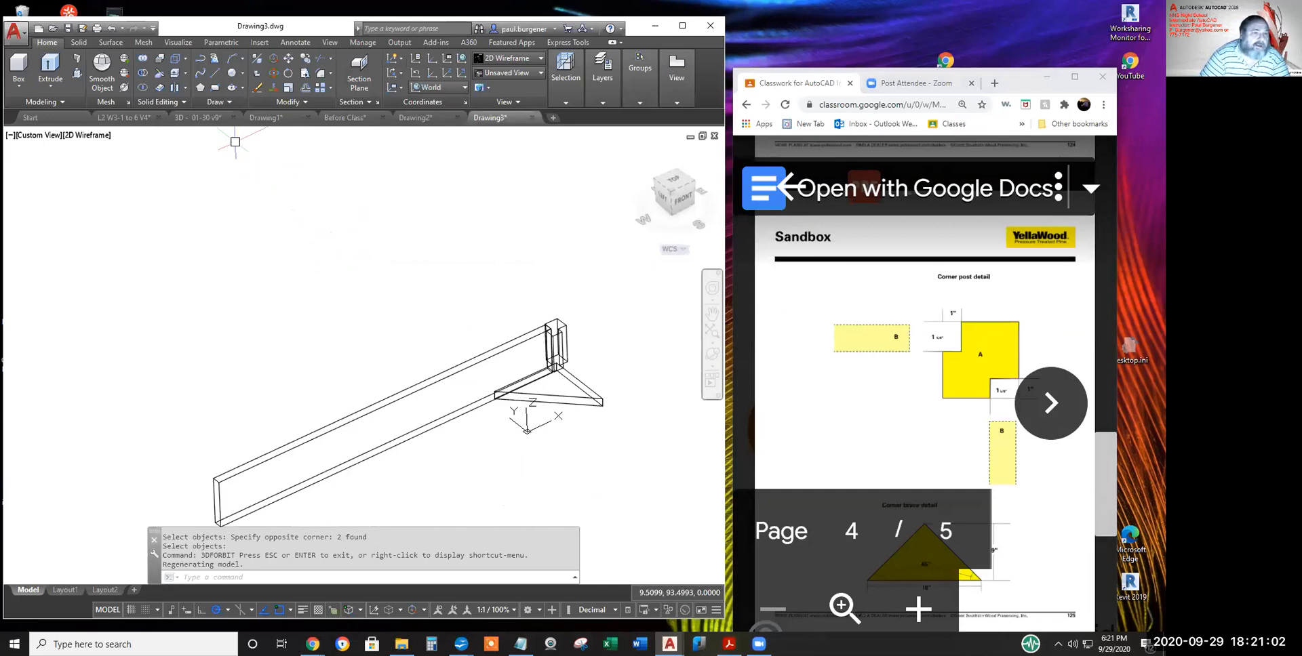
pyautogui.click(215, 87)
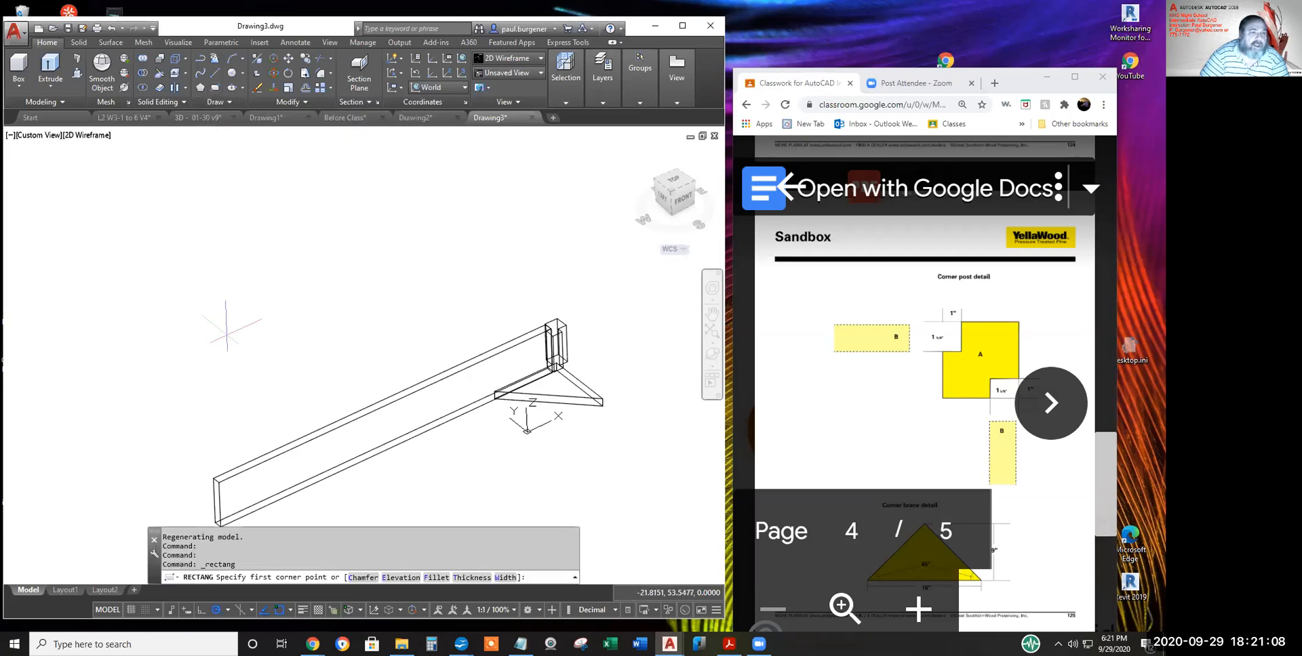
pyautogui.click(233, 413)
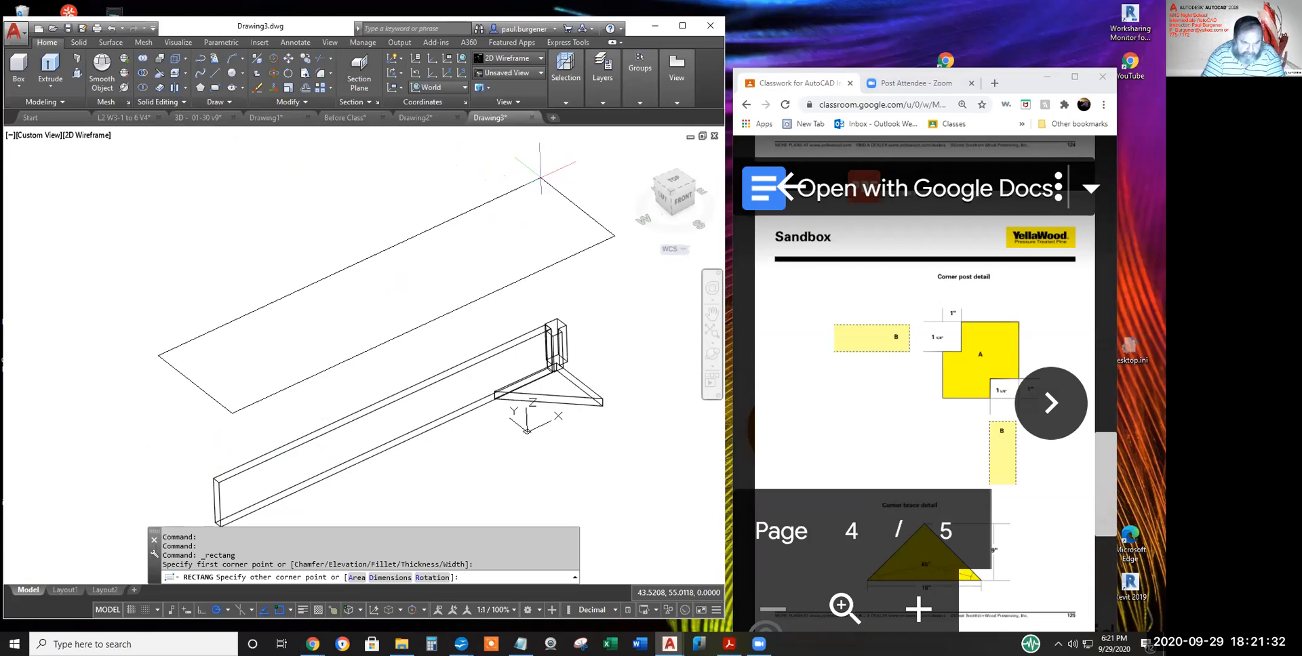
pyautogui.write('@77,5.5')
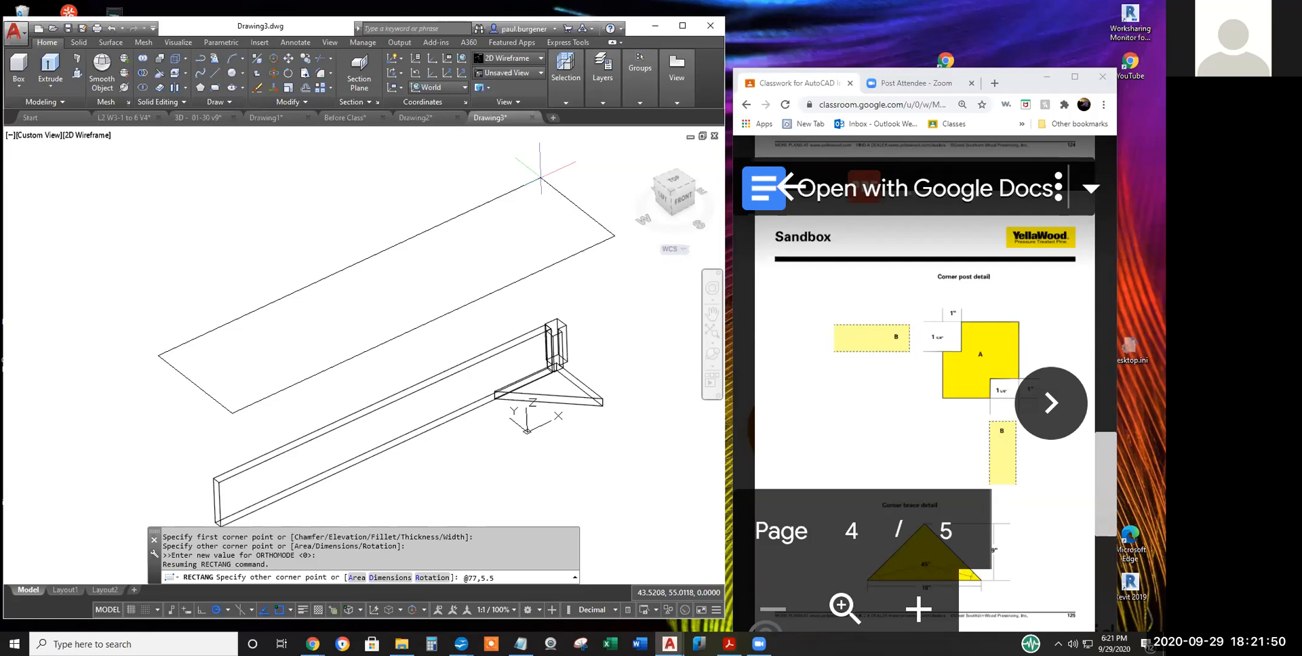
pyautogui.press('Return')
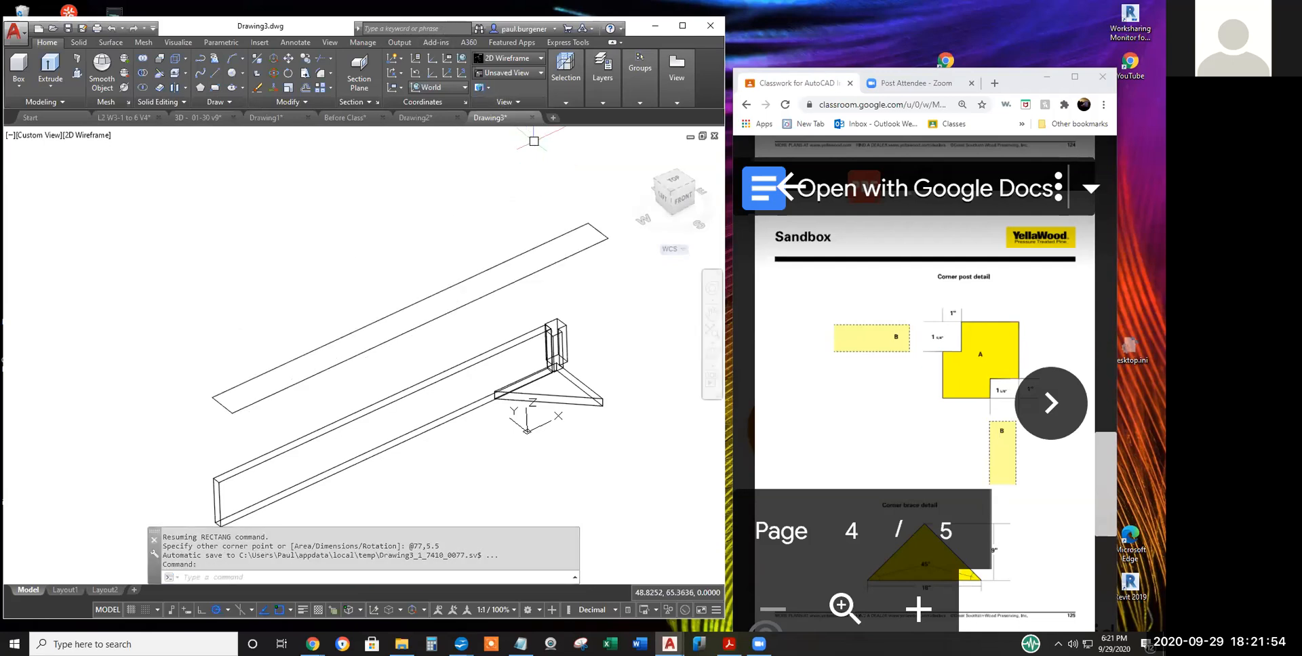
# - Check the shape and size of board D in the plan's exploded assembly drawing and cut list
pyautogui.moveTo(590, 245); pyautogui.dragTo(570, 266, button='middle')
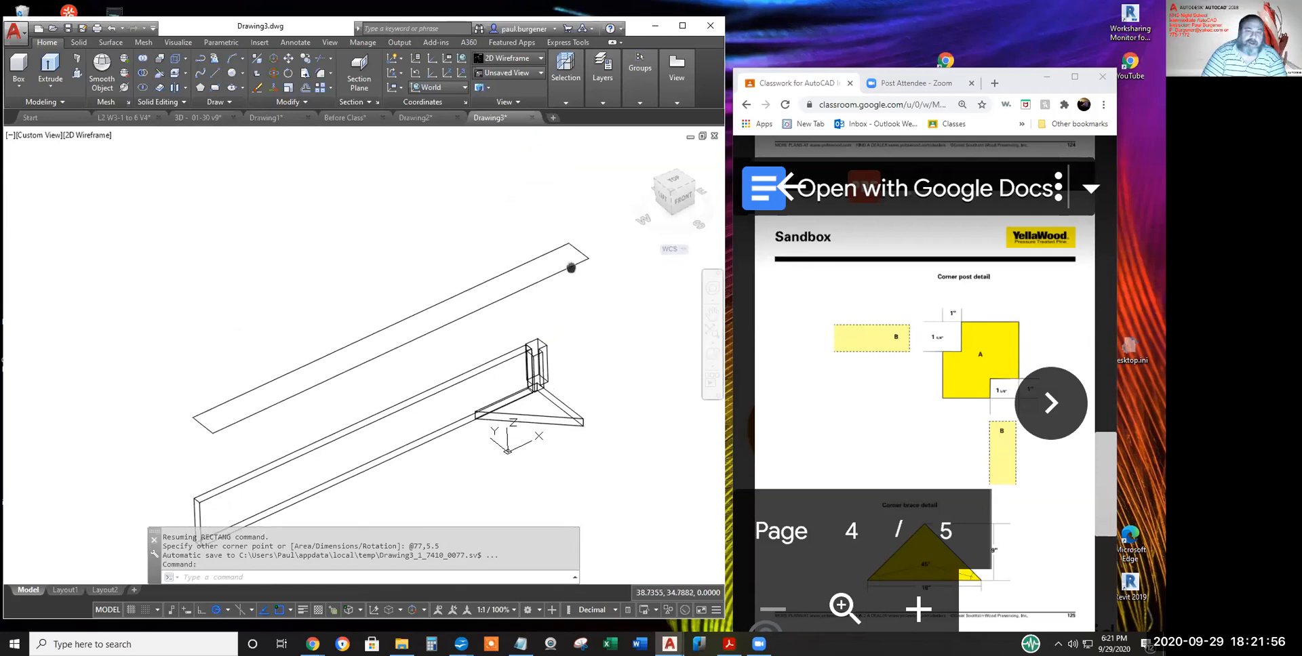
pyautogui.scroll(1, 573, 264)
pyautogui.scroll(-1, 565, 274)
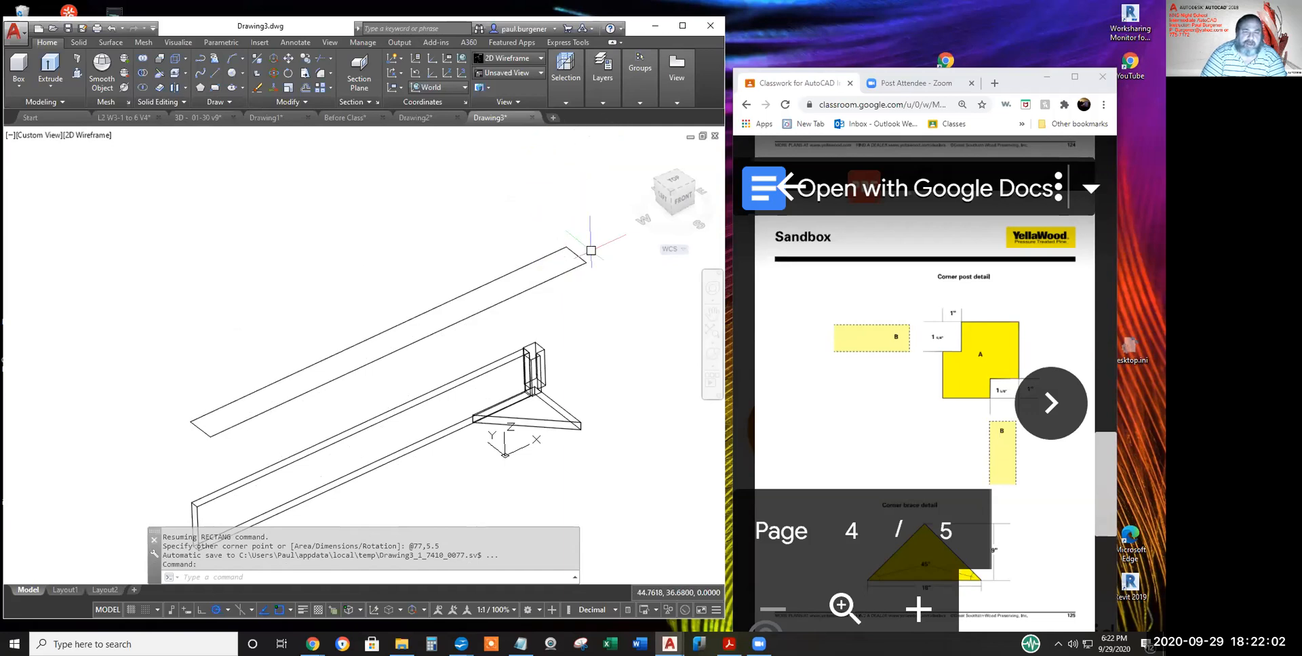
pyautogui.scroll(3, 563, 247)
pyautogui.click(872, 381)
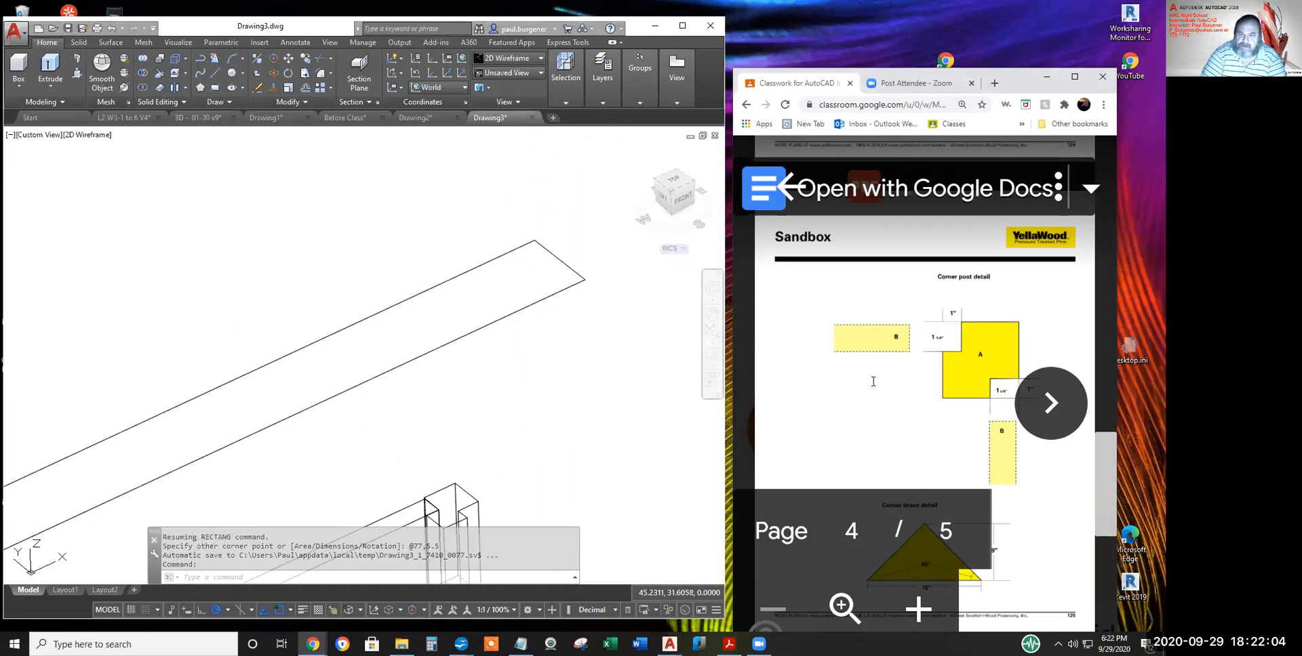
pyautogui.scroll(-2, 877, 376)
pyautogui.scroll(3, 873, 363)
pyautogui.scroll(5, 872, 359)
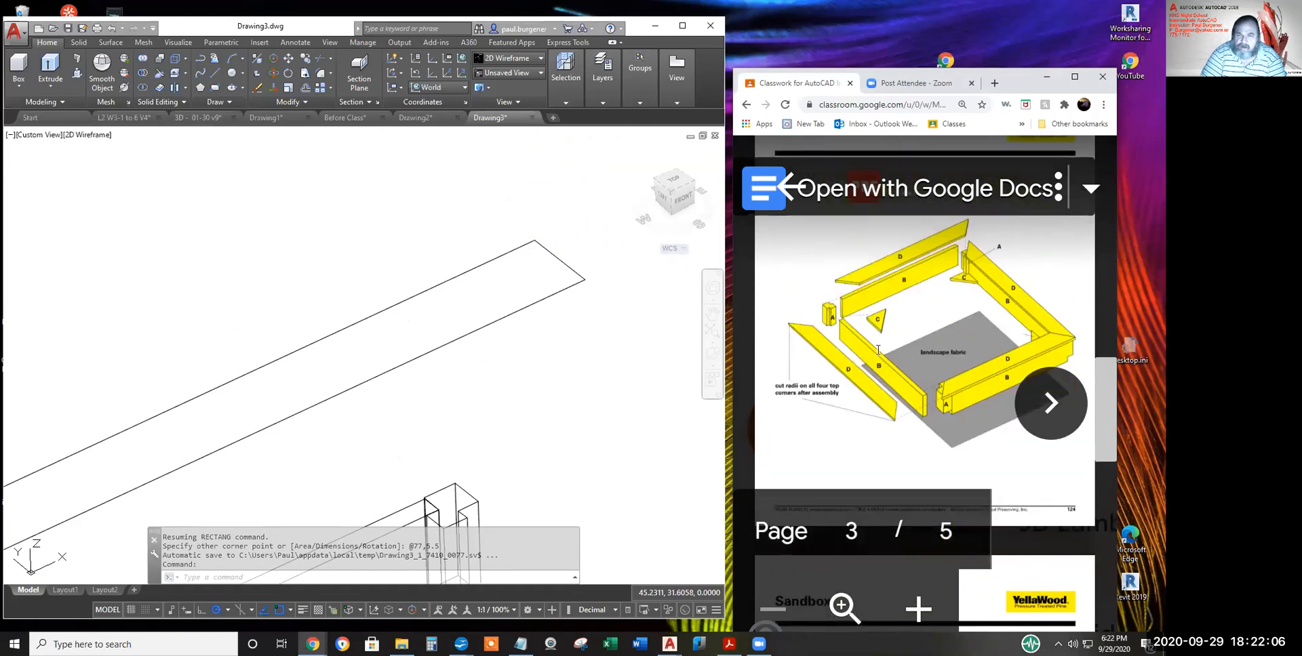
pyautogui.scroll(-3, 867, 373)
pyautogui.scroll(1, 862, 385)
pyautogui.scroll(2, 858, 385)
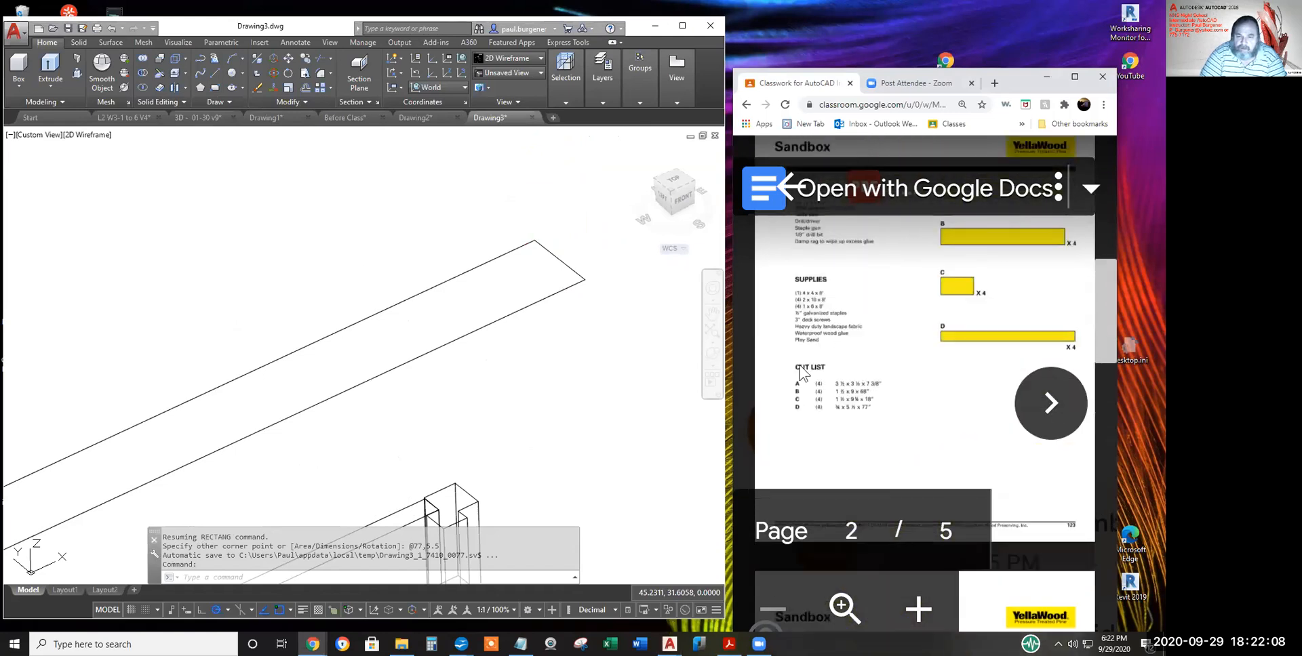
# - Measure the new rectangle's short end and its long edge with the Distance command
pyautogui.click(576, 224)
pyautogui.press('Escape')
pyautogui.press('Escape')
pyautogui.press('Escape')
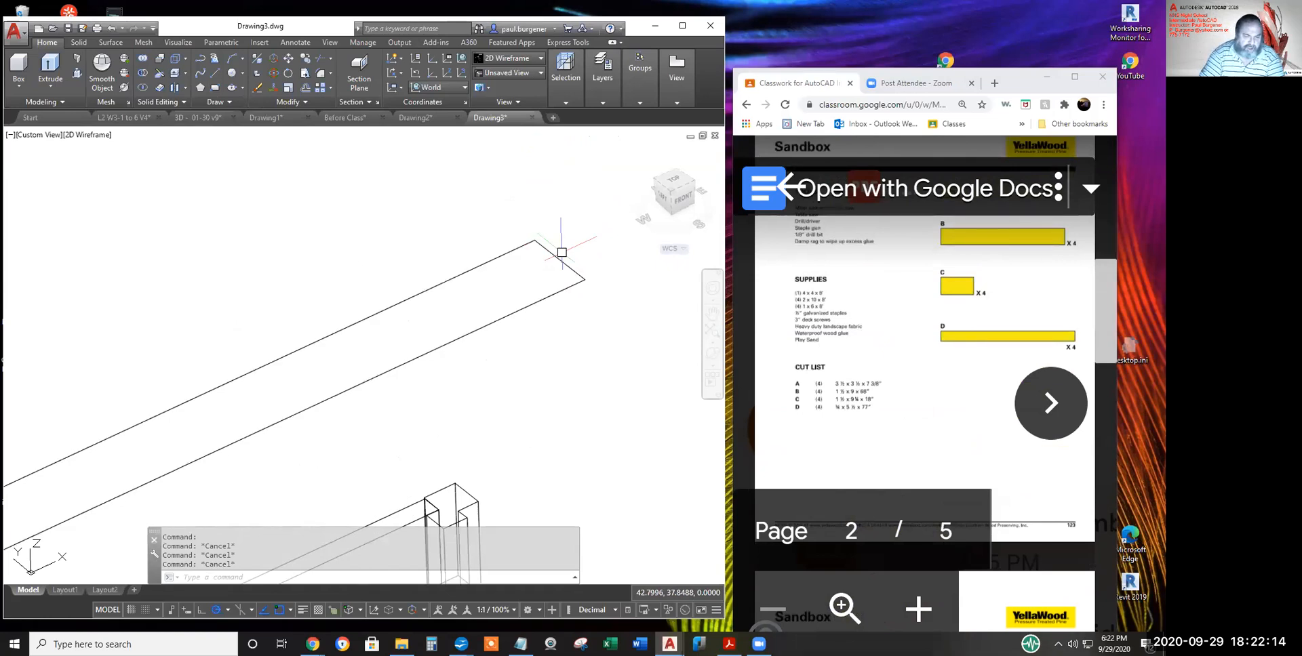
pyautogui.write('Di')
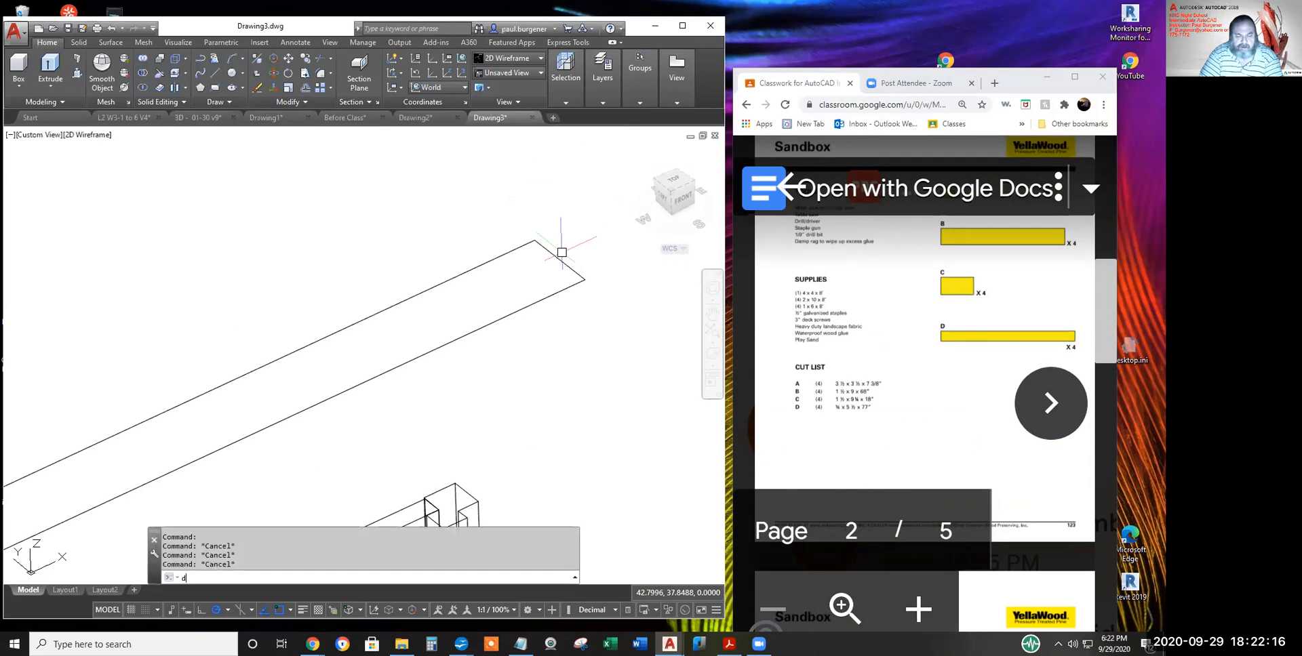
pyautogui.click(585, 279)
pyautogui.click(534, 241)
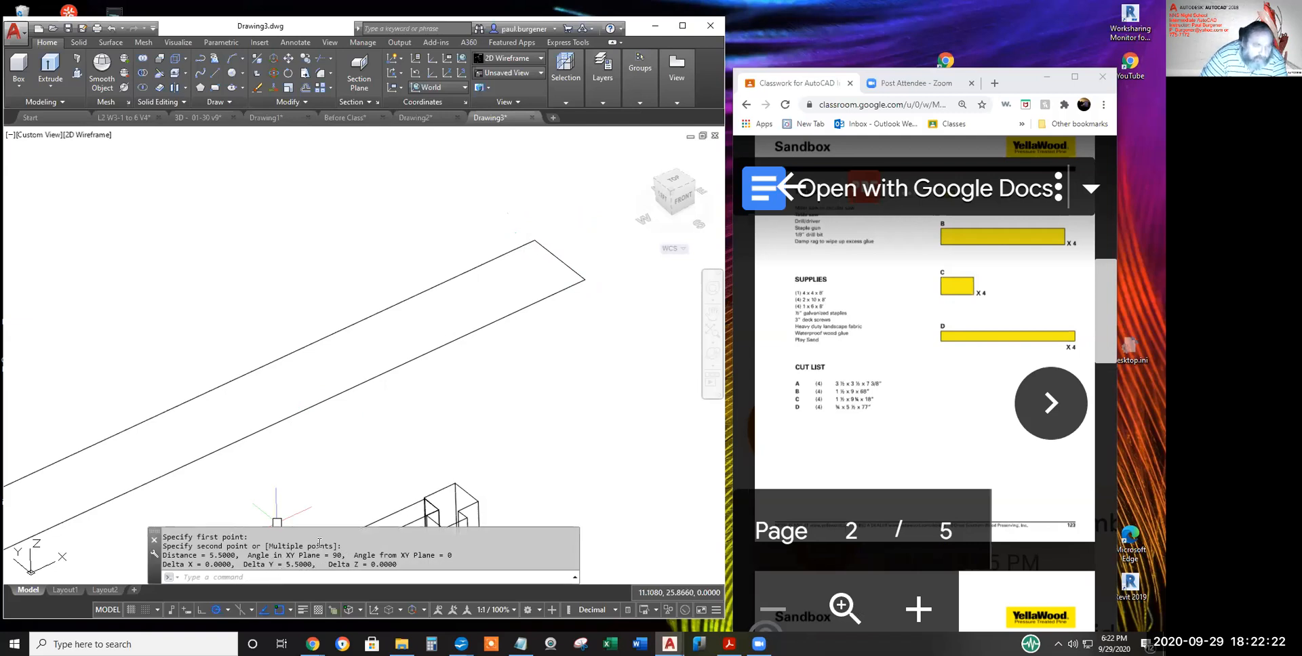
pyautogui.scroll(-2, 460, 355)
pyautogui.press('space')
pyautogui.click(490, 311)
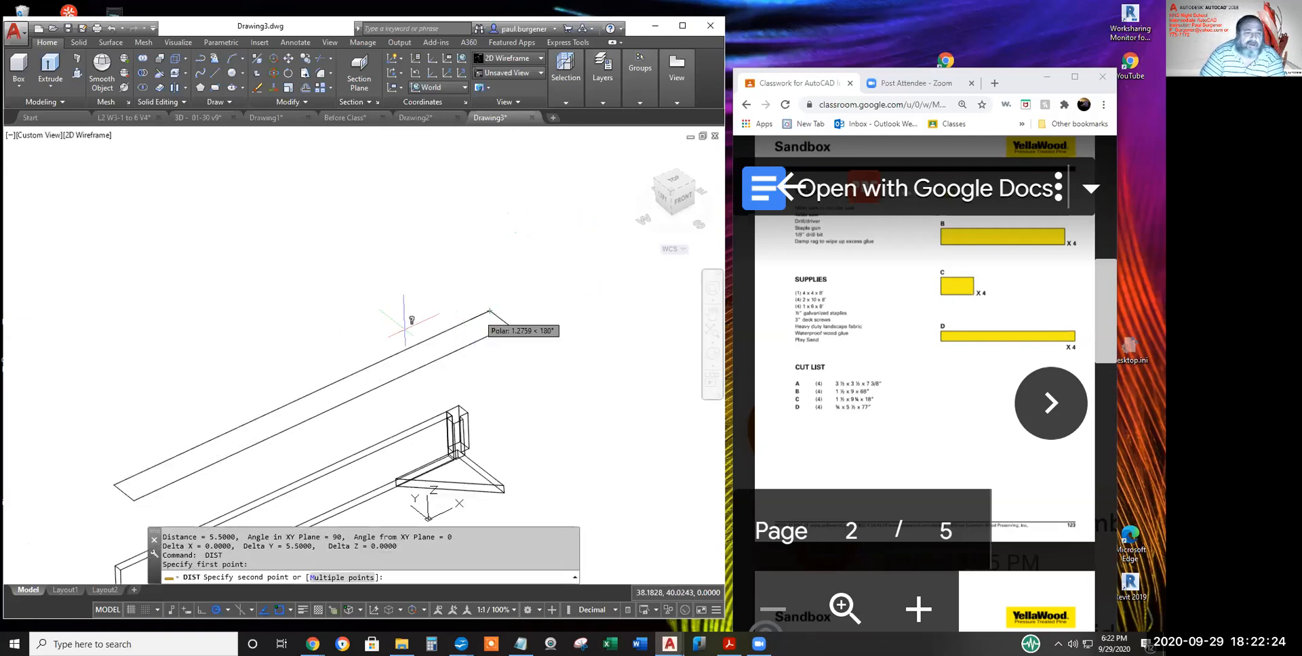
pyautogui.click(113, 483)
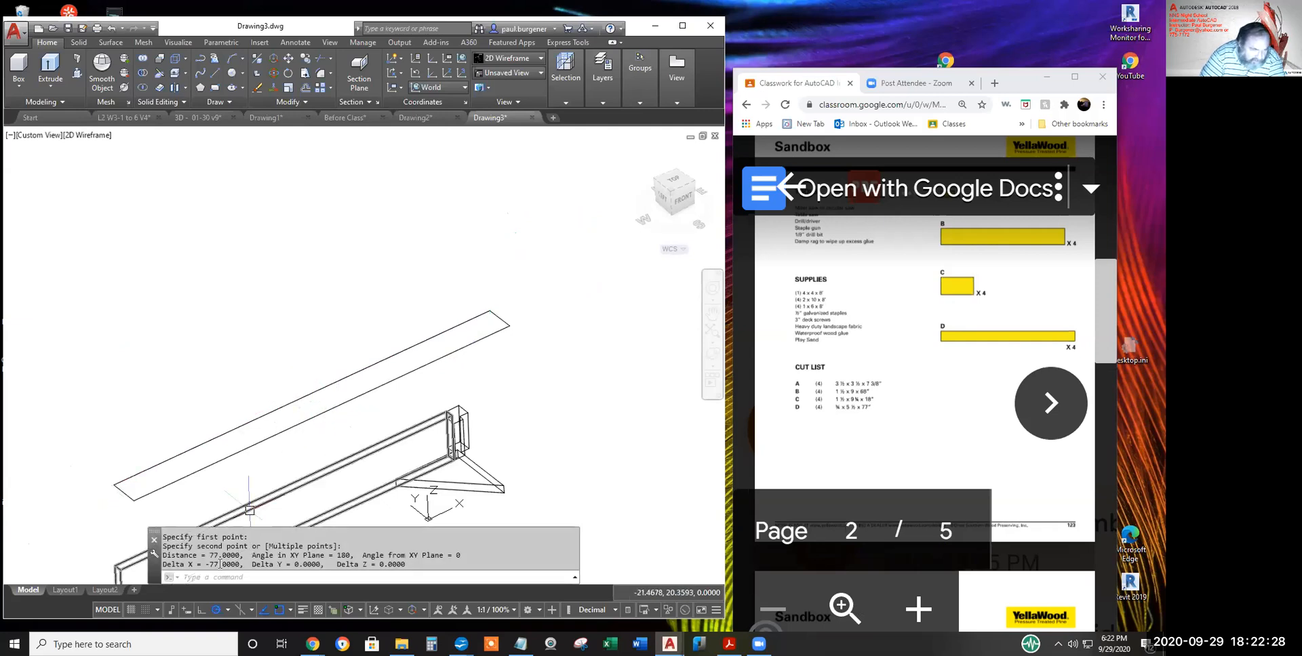
pyautogui.press('Escape')
pyautogui.press('Escape')
pyautogui.press('Escape')
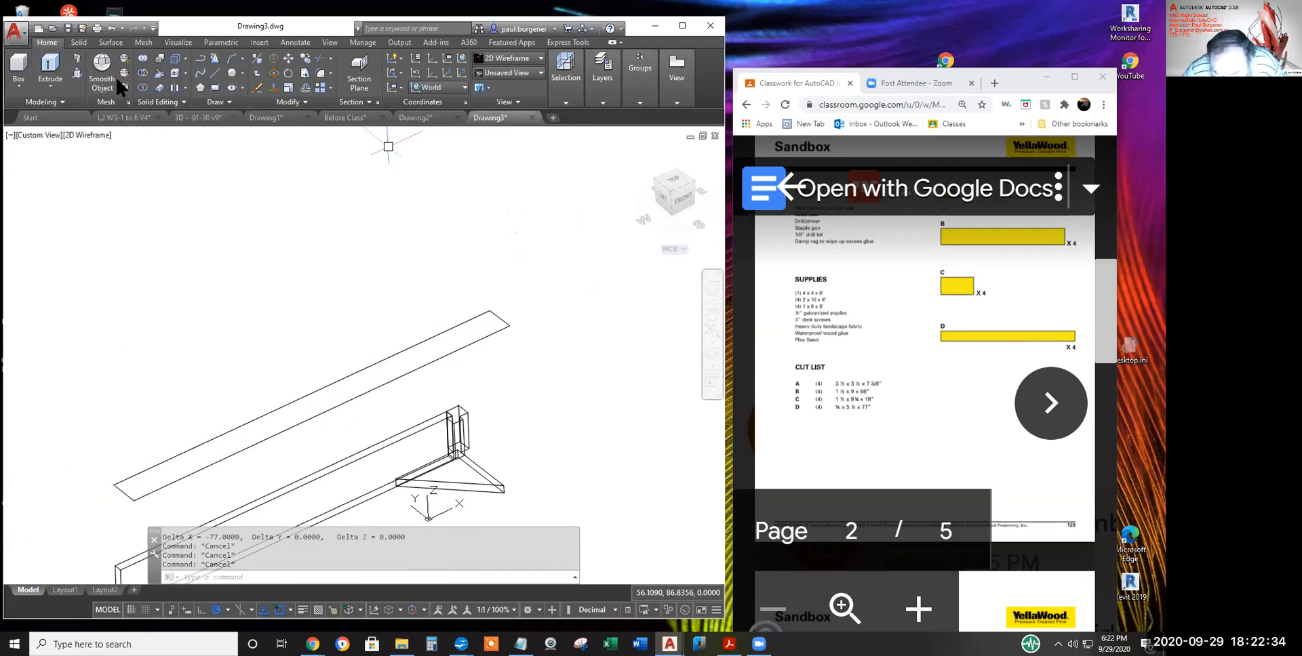
# - Extrude the long rectangle for board D into a solid with a height of .625
pyautogui.click(54, 64)
pyautogui.click(461, 326)
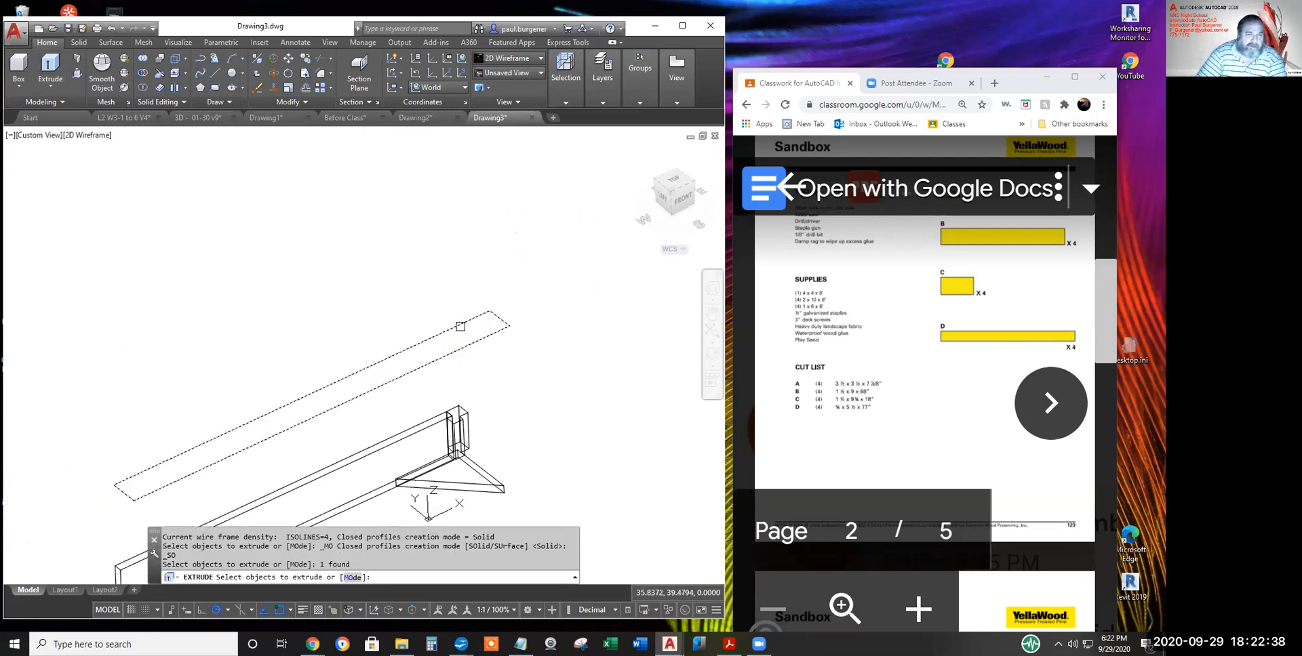
pyautogui.press('Return')
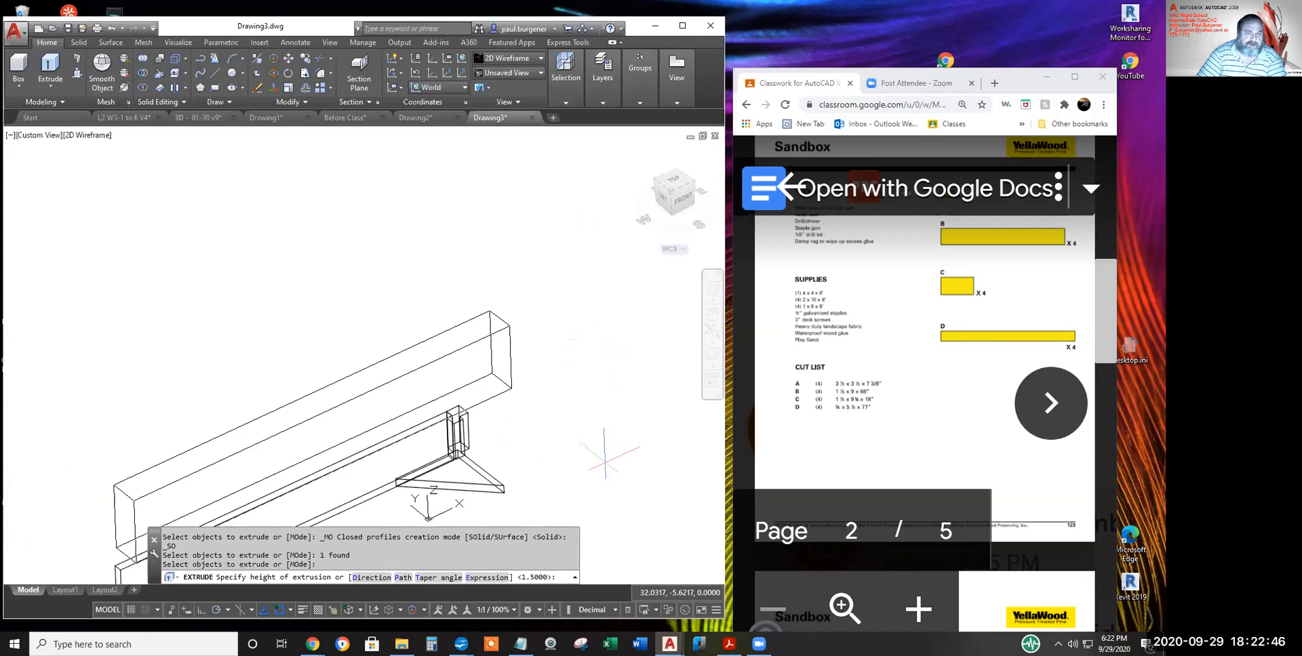
pyautogui.write('.625')
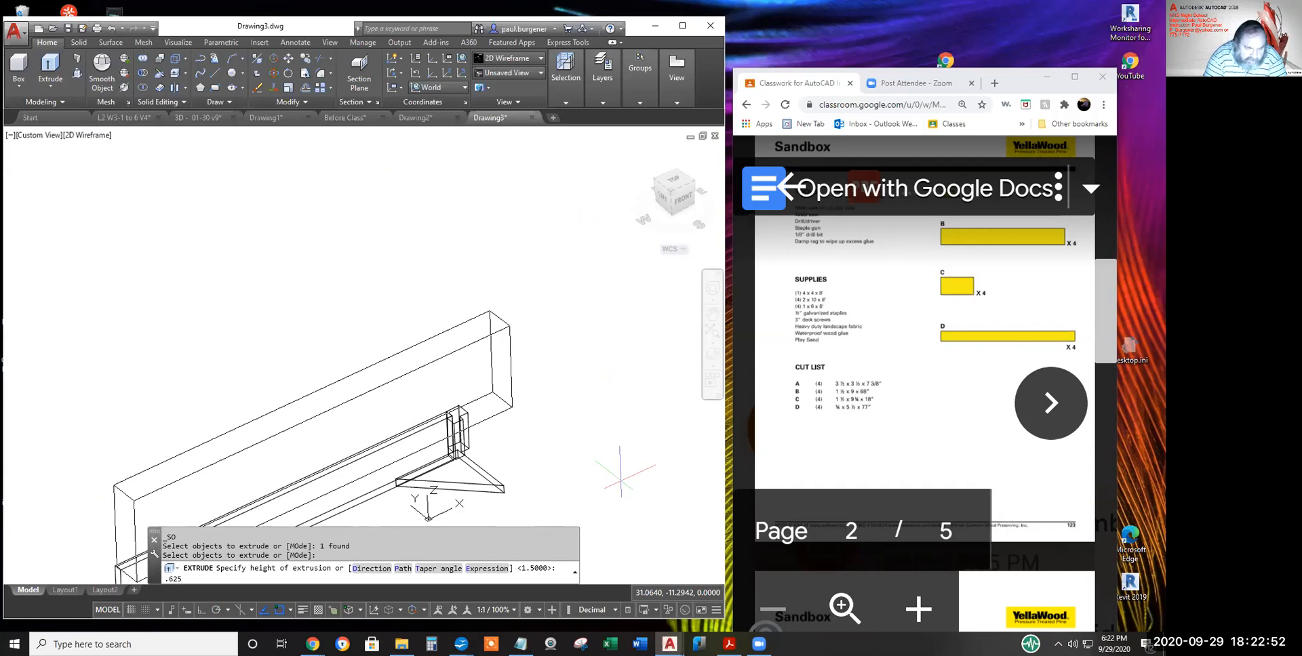
pyautogui.press('Return')
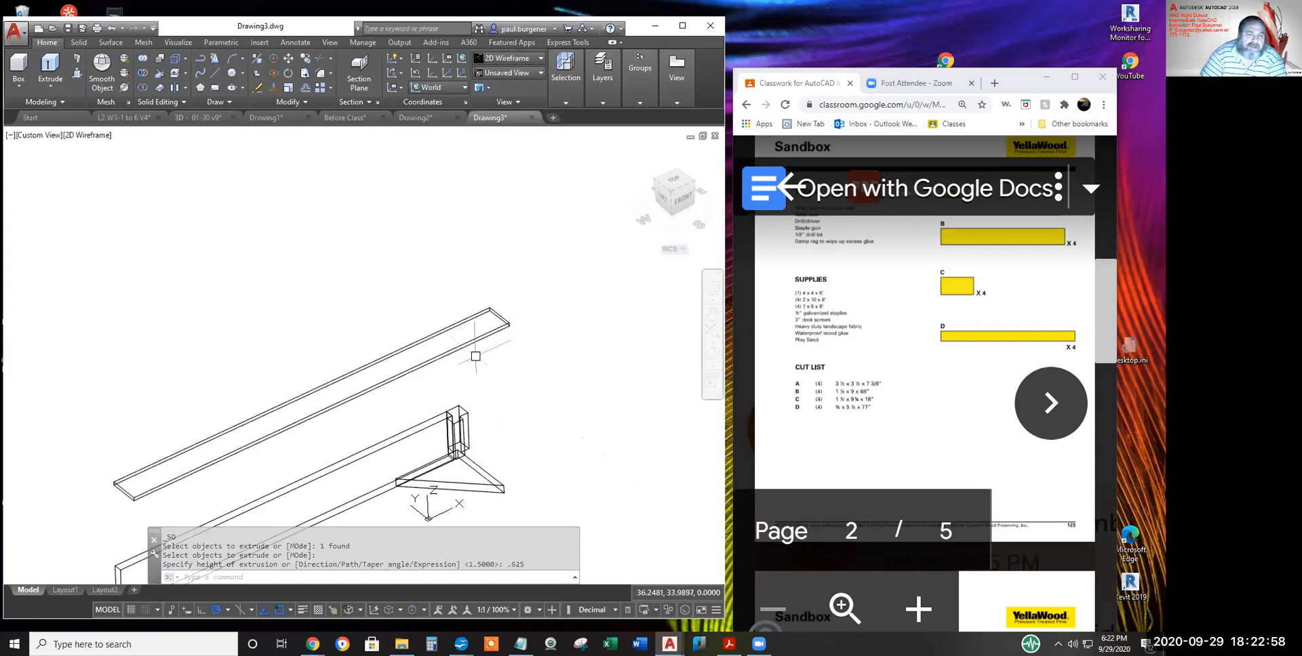
pyautogui.scroll(3, 468, 327)
pyautogui.scroll(3, 559, 271)
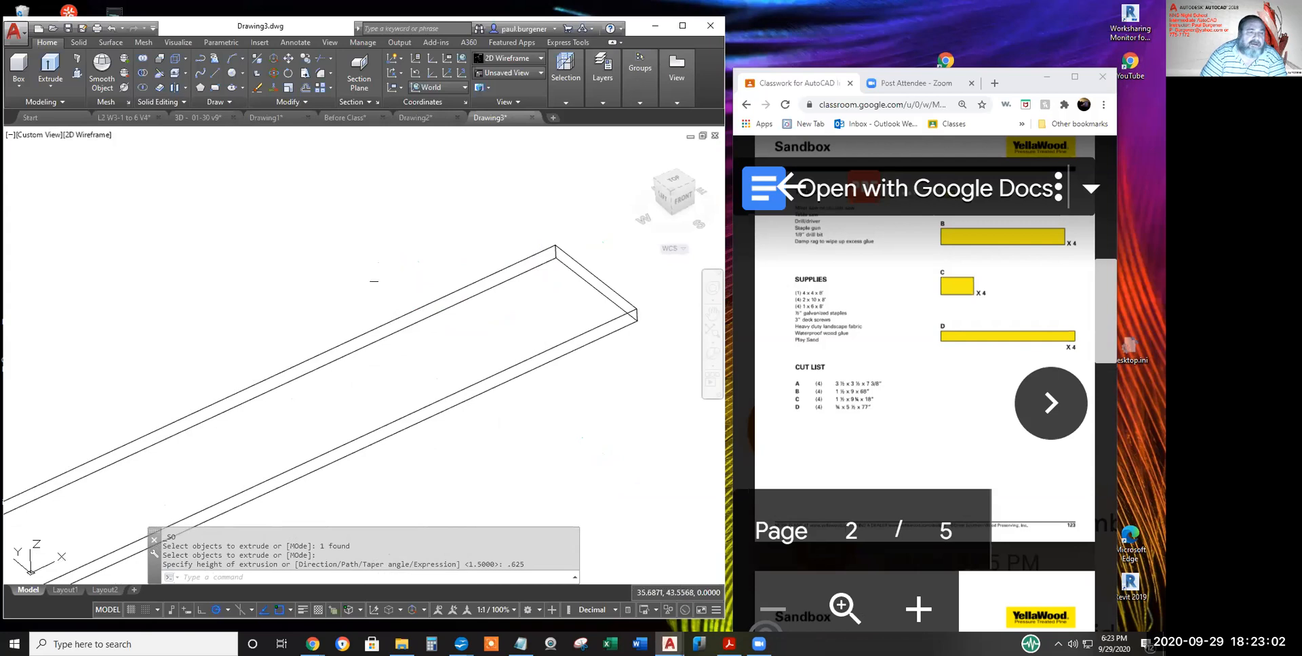
pyautogui.click(215, 72)
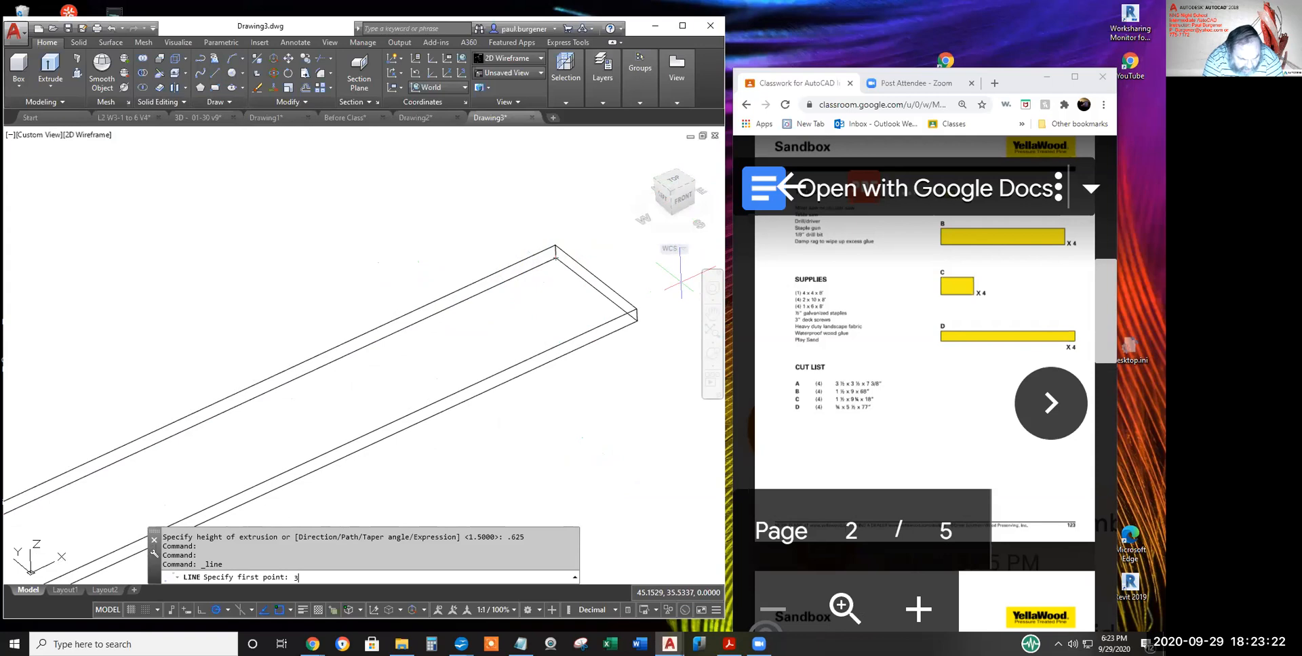
pyautogui.press('Return')
pyautogui.press('Escape')
pyautogui.press('Escape')
pyautogui.press('Escape')
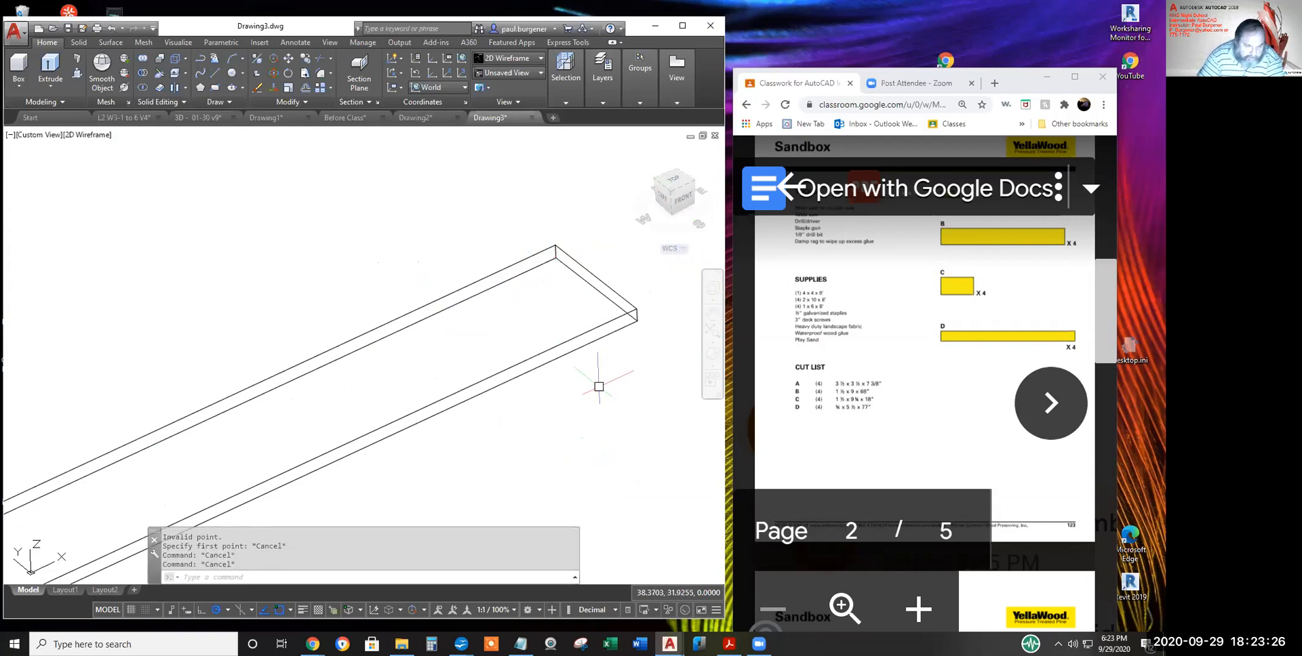
# - Orbit to a closer view of board D and Presspull its top face upward by .125
pyautogui.write('3dfo')
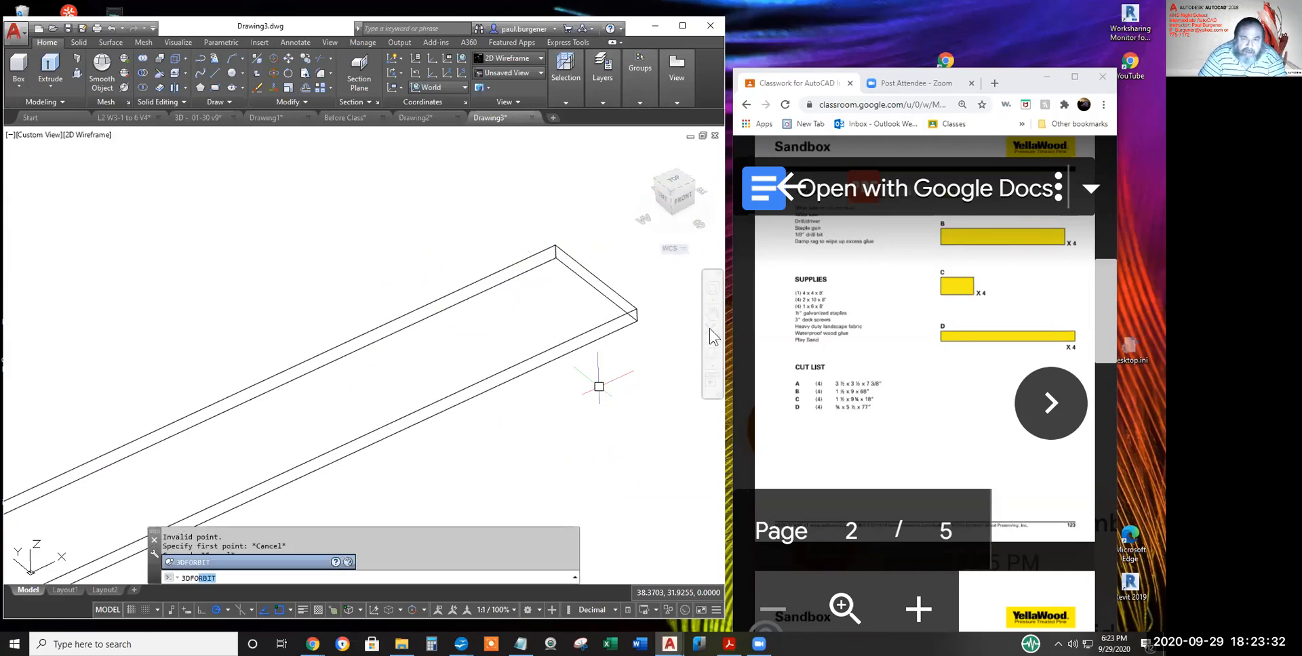
pyautogui.press('Return')
pyautogui.moveTo(678, 345); pyautogui.dragTo(684, 324)
pyautogui.moveTo(631, 273); pyautogui.dragTo(545, 248)
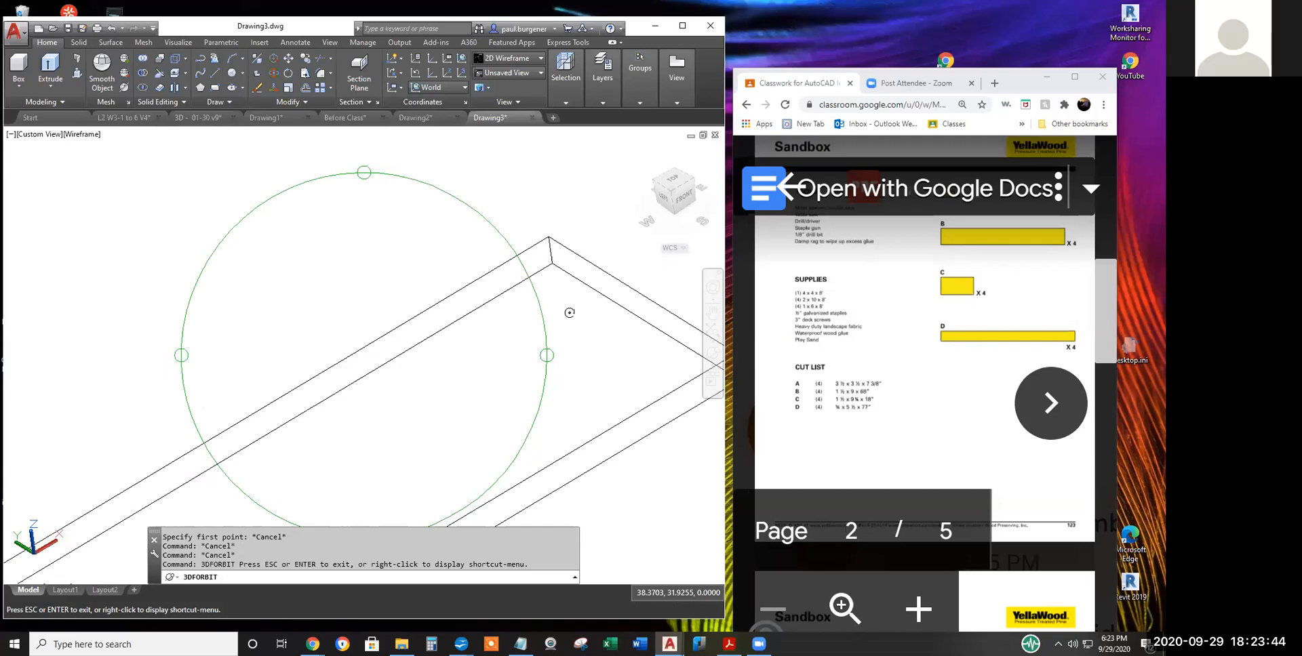
pyautogui.scroll(-2, 583, 335)
pyautogui.moveTo(585, 339); pyautogui.dragTo(553, 292, button='middle')
pyautogui.press('Escape')
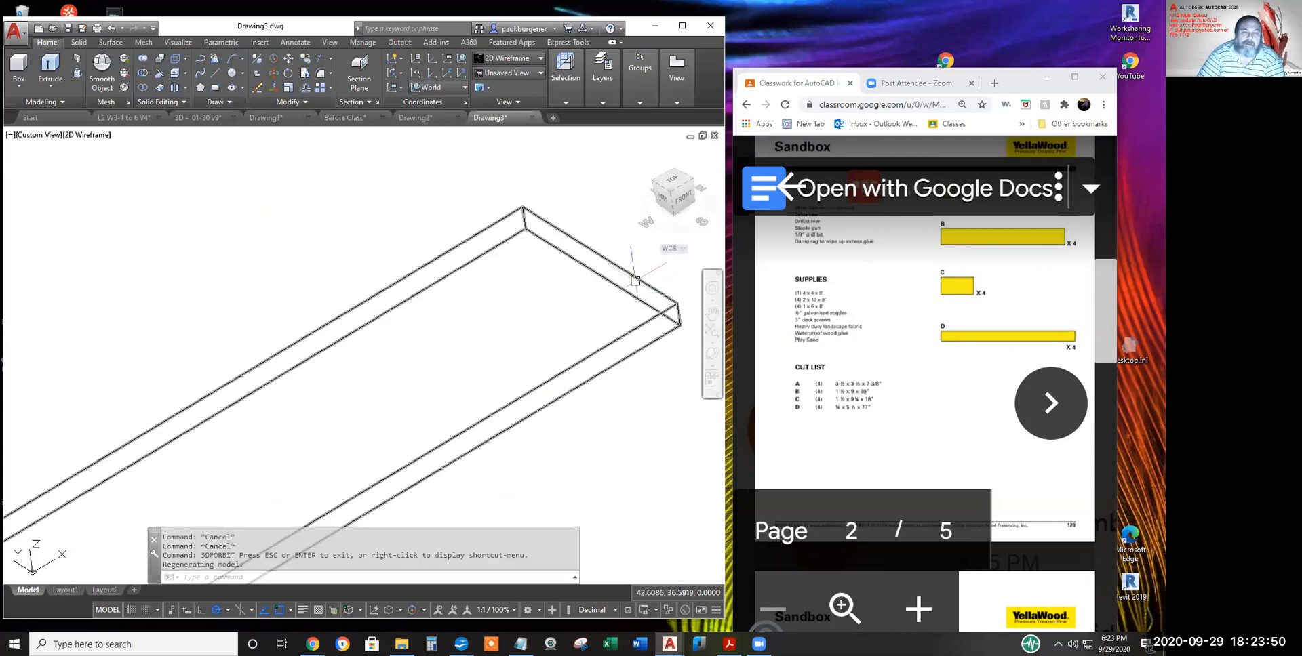
pyautogui.click(76, 69)
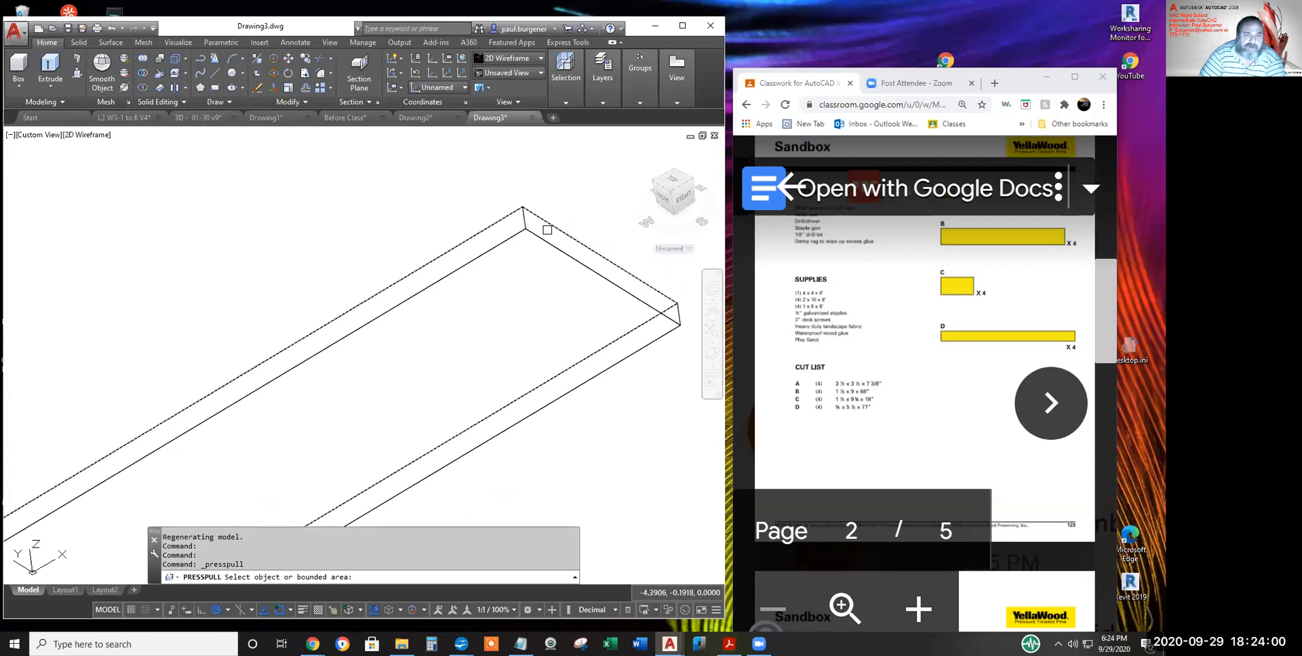
pyautogui.click(547, 229)
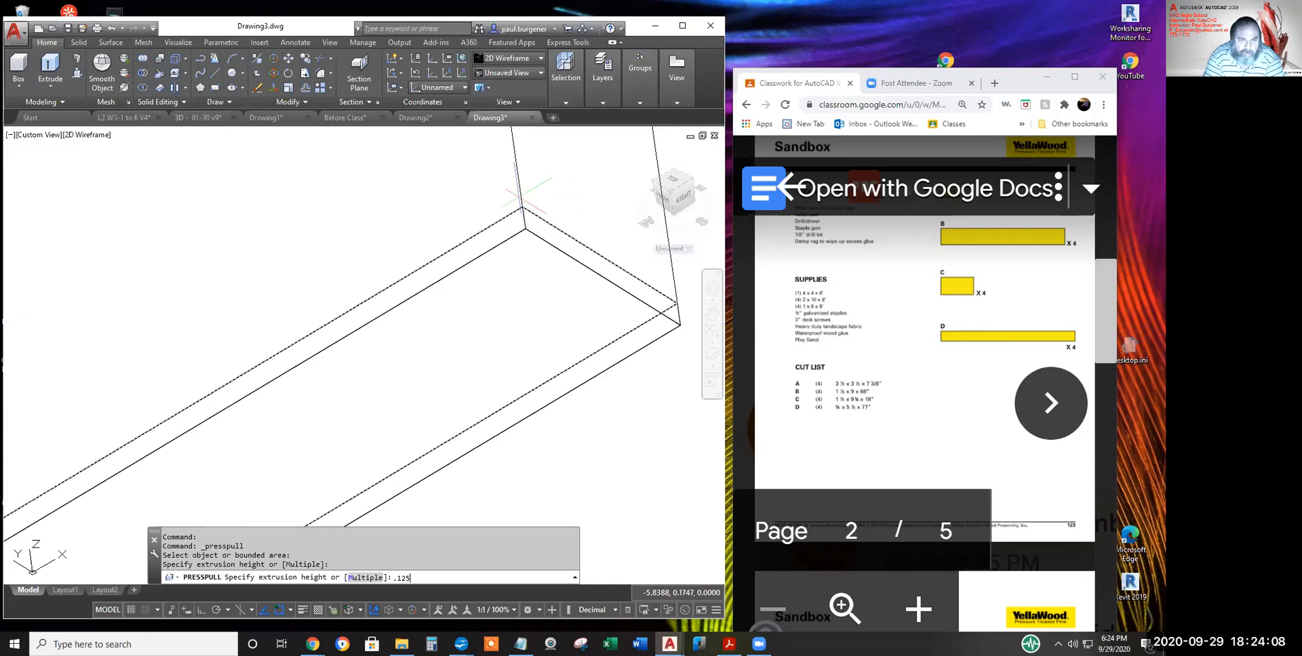
pyautogui.write('.125')
pyautogui.press('Return')
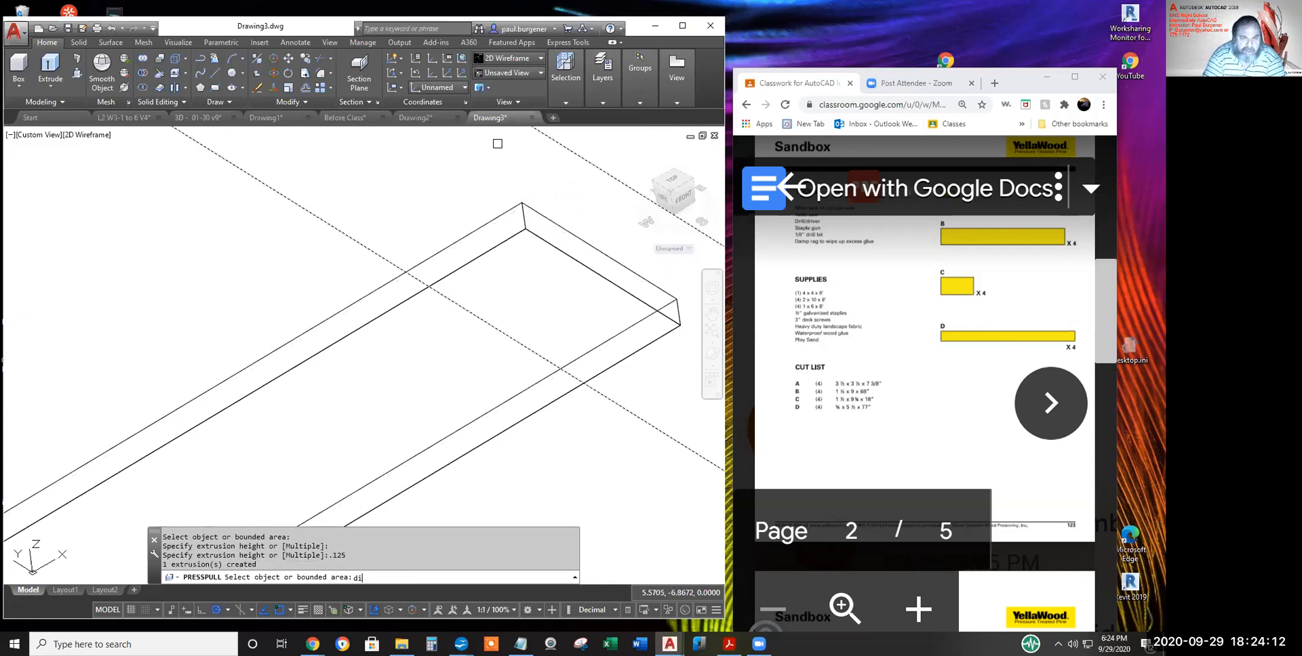
pyautogui.press('Return')
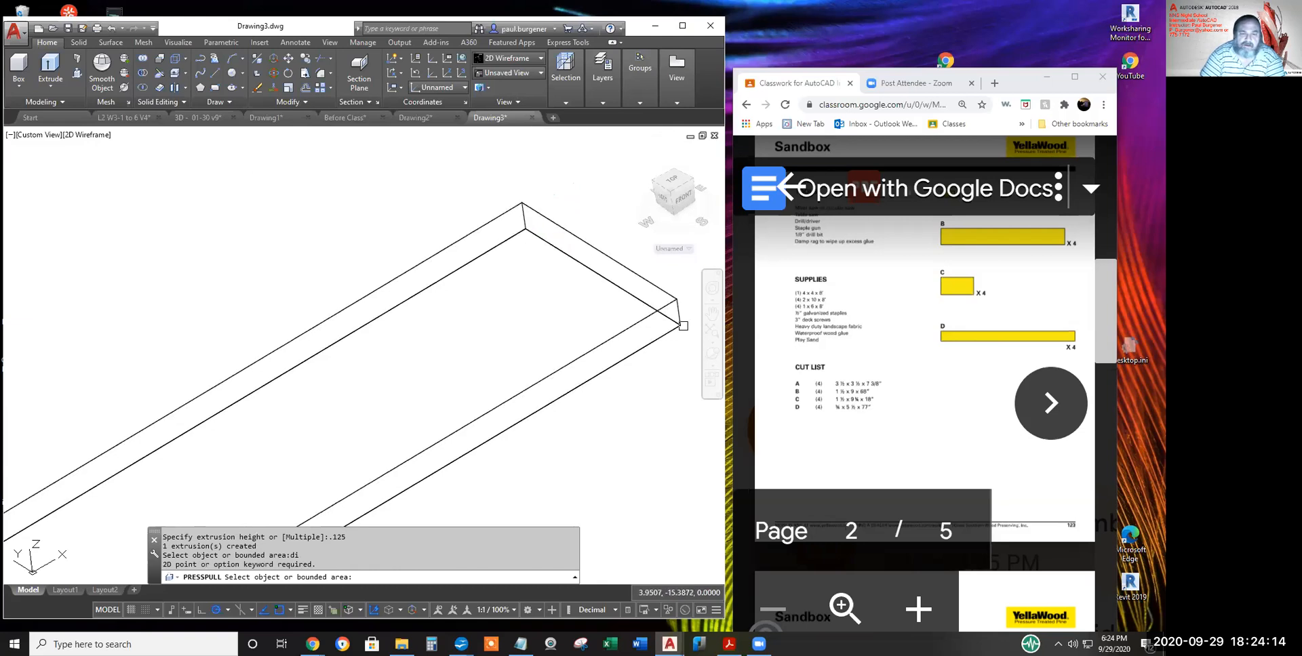
pyautogui.press('Escape')
pyautogui.press('Escape')
# - Measure board D's thickness along the vertical edge at its end corner with the Distance command
pyautogui.write('di')
pyautogui.press('Return')
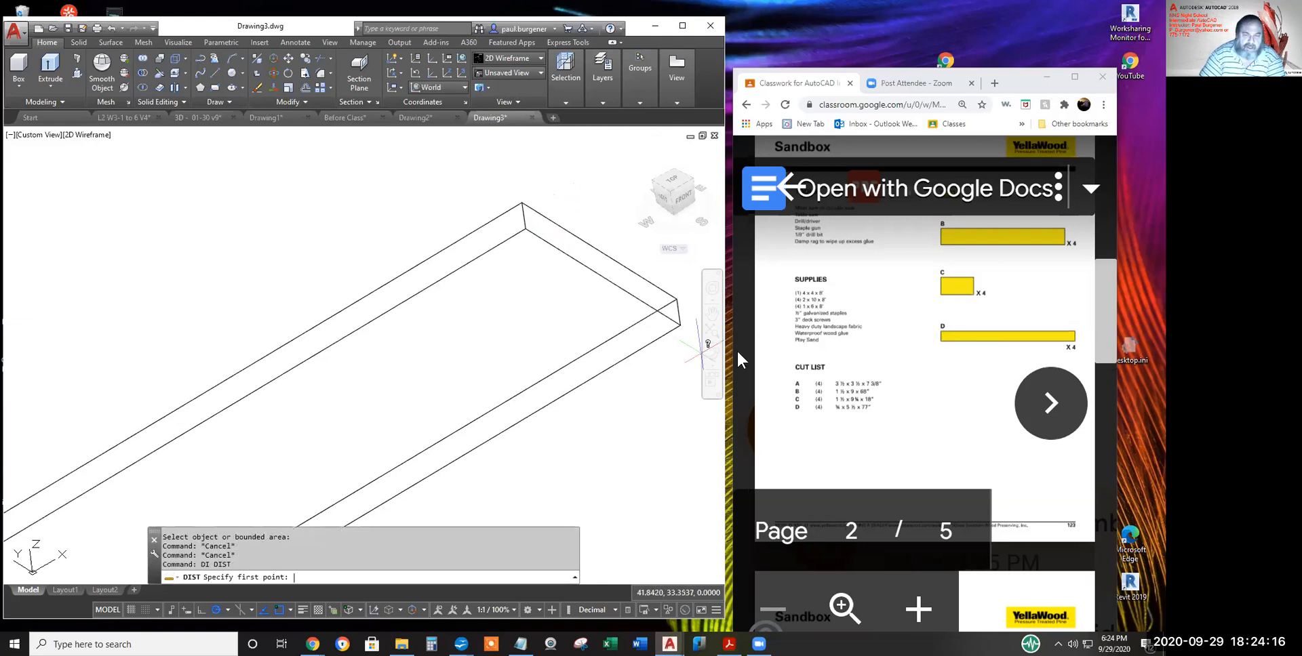
pyautogui.click(677, 301)
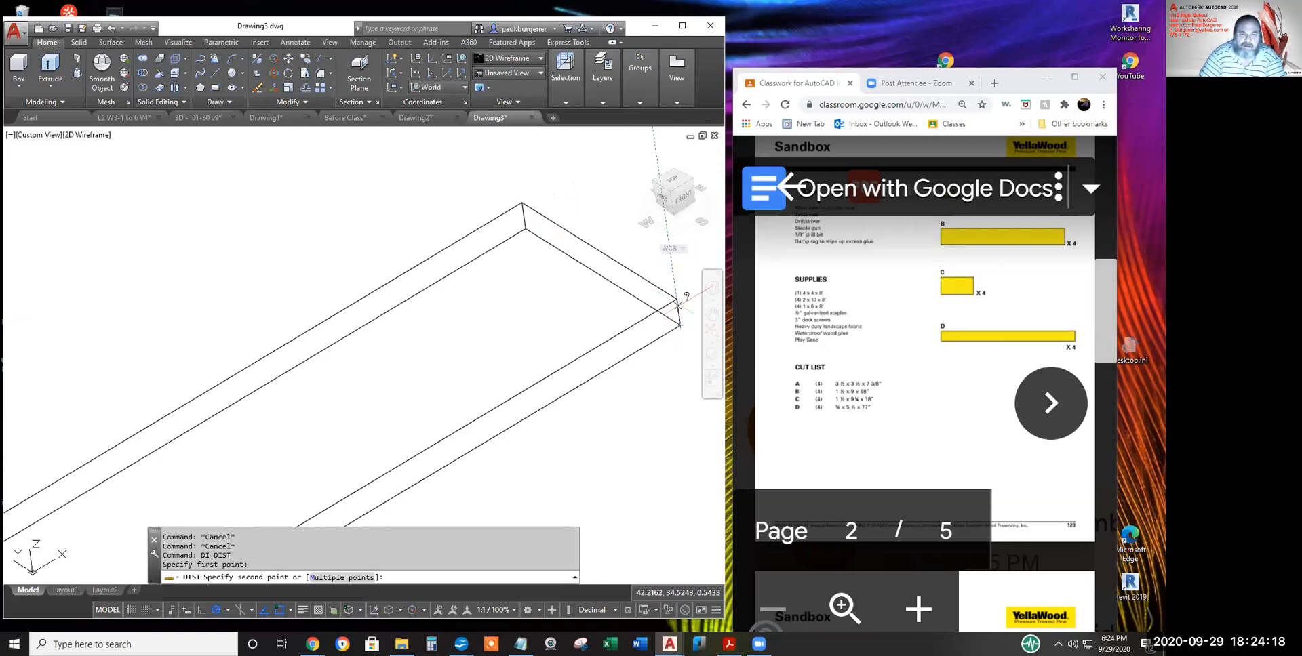
pyautogui.click(679, 324)
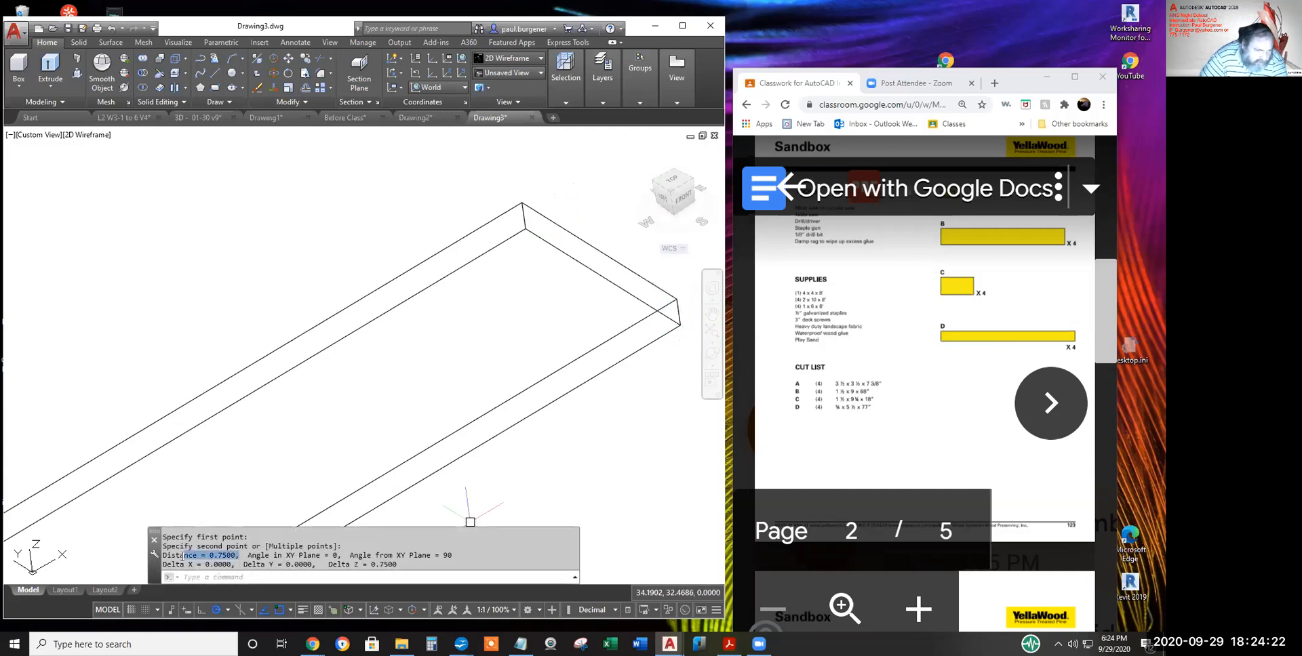
pyautogui.press('Escape')
pyautogui.scroll(-2, 540, 434)
pyautogui.scroll(2, 539, 411)
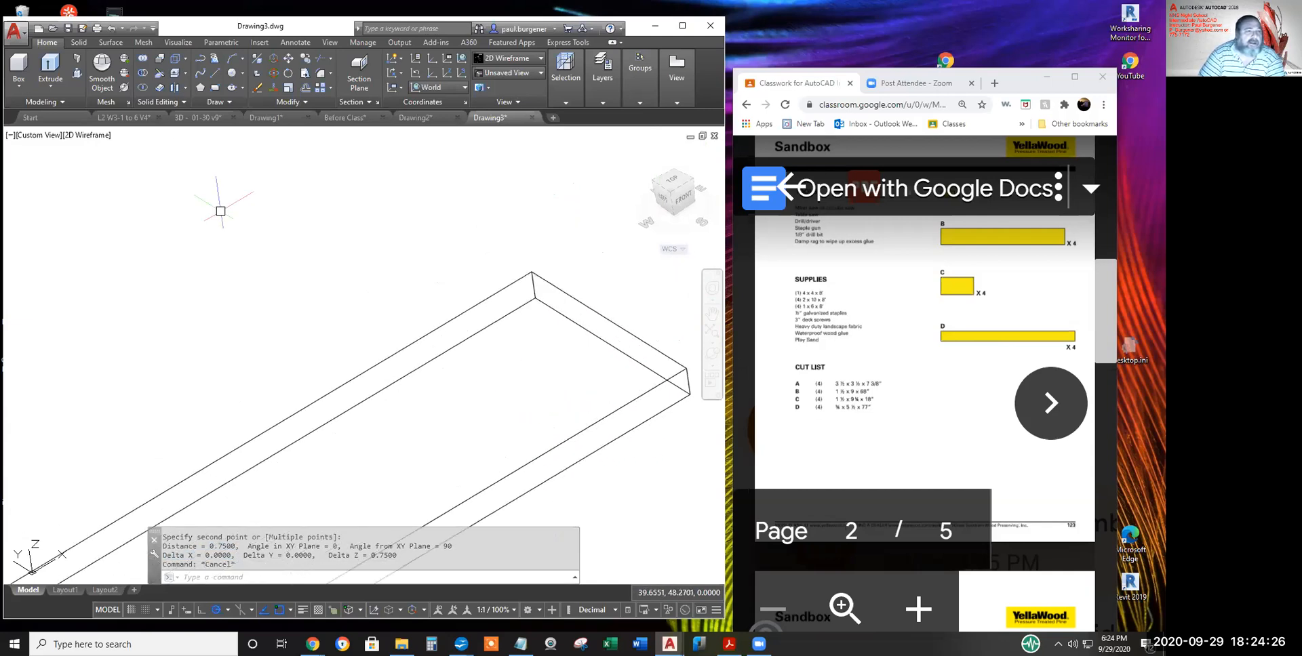
# - Slice board D's end diagonally through its outer corner with a three-point vertical plane, keeping only the long portion
pyautogui.click(159, 73)
pyautogui.click(470, 303)
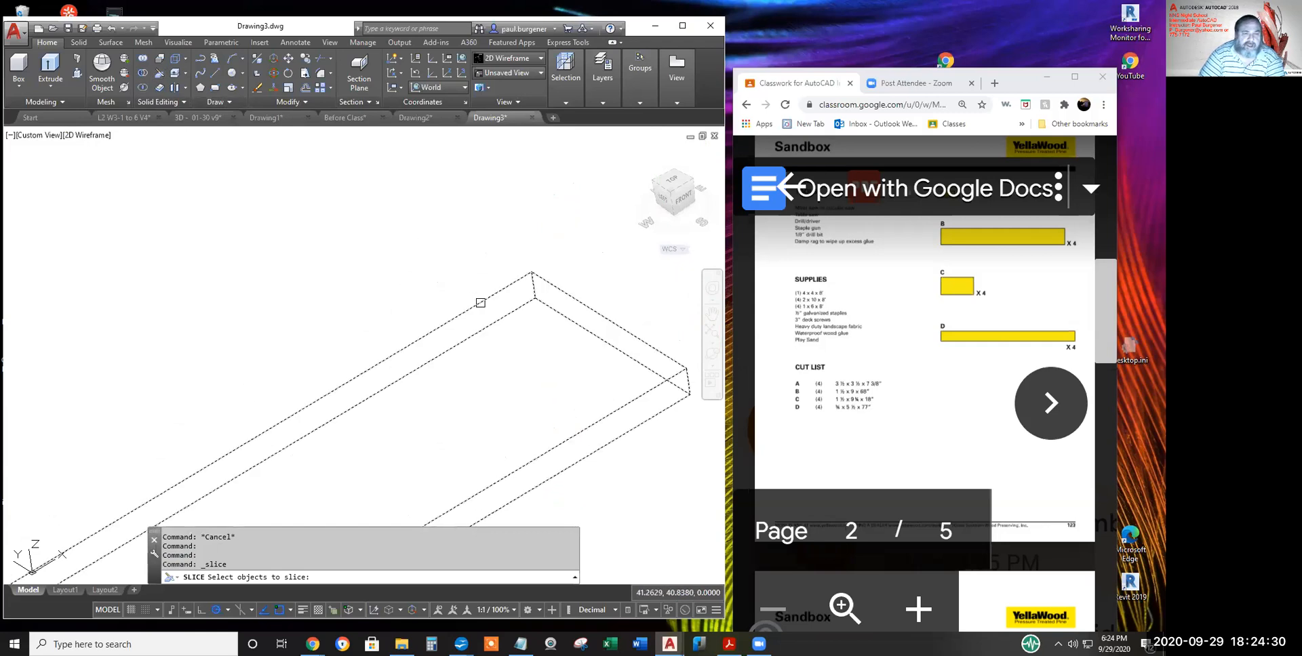
pyautogui.press('Return')
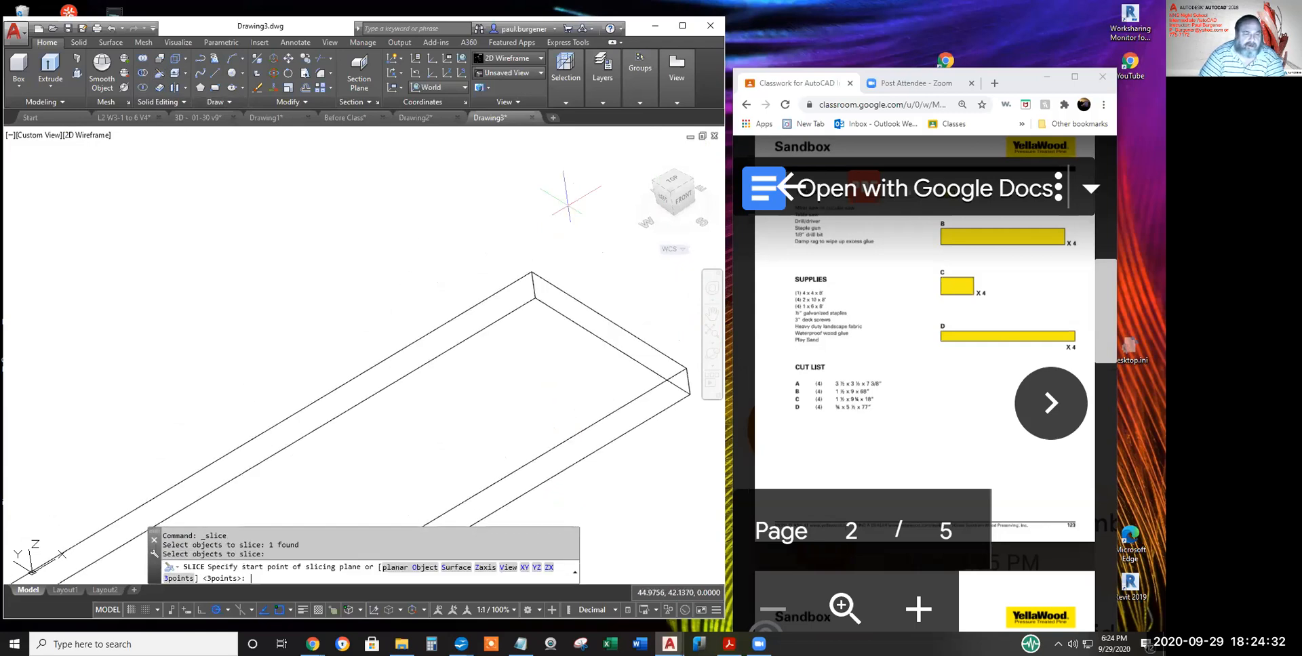
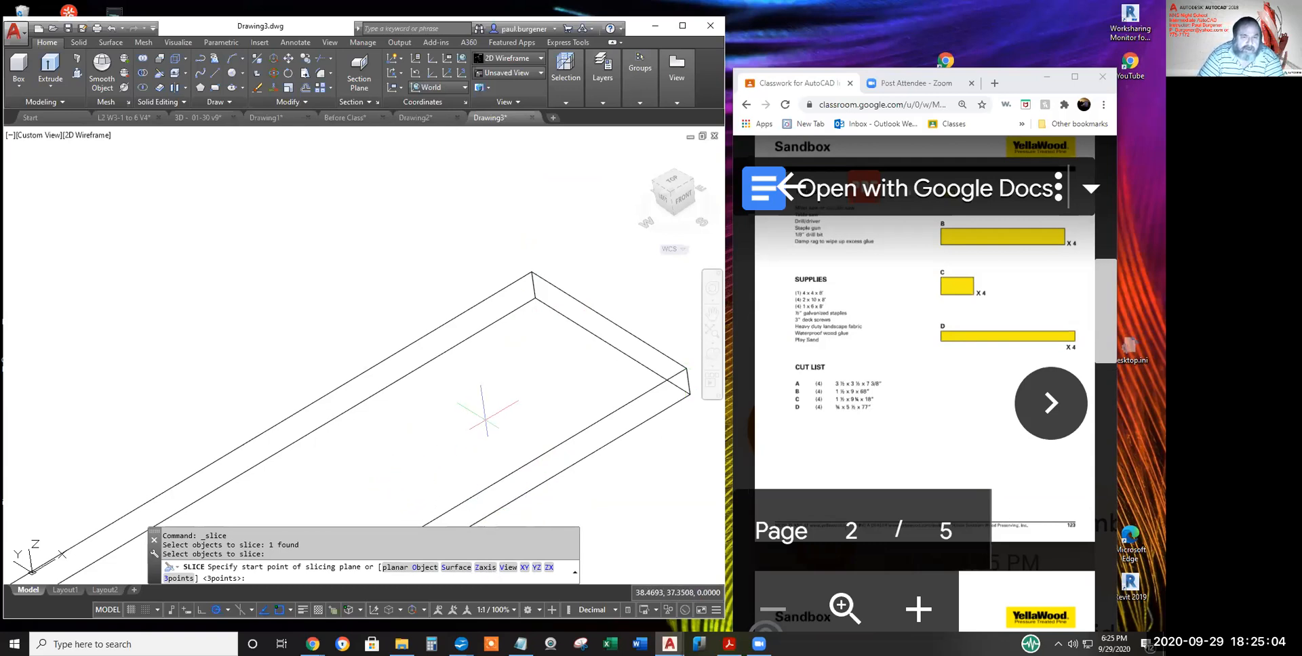
pyautogui.press('Return')
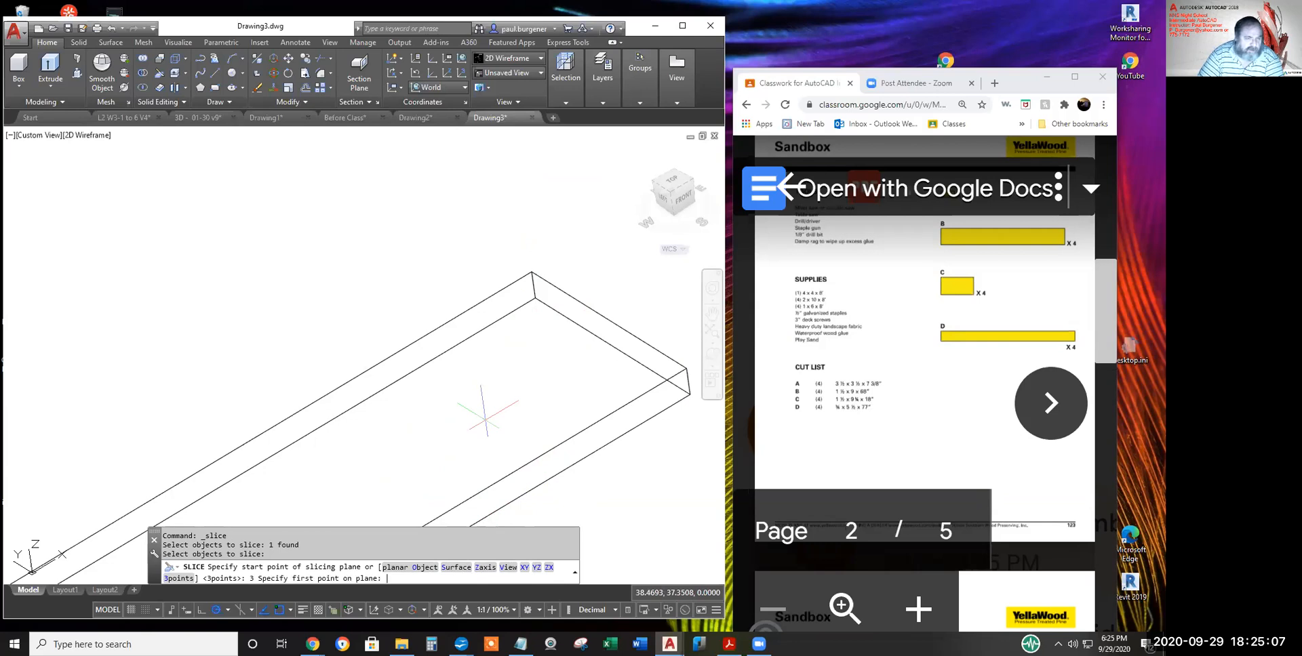
pyautogui.click(532, 271)
pyautogui.click(534, 297)
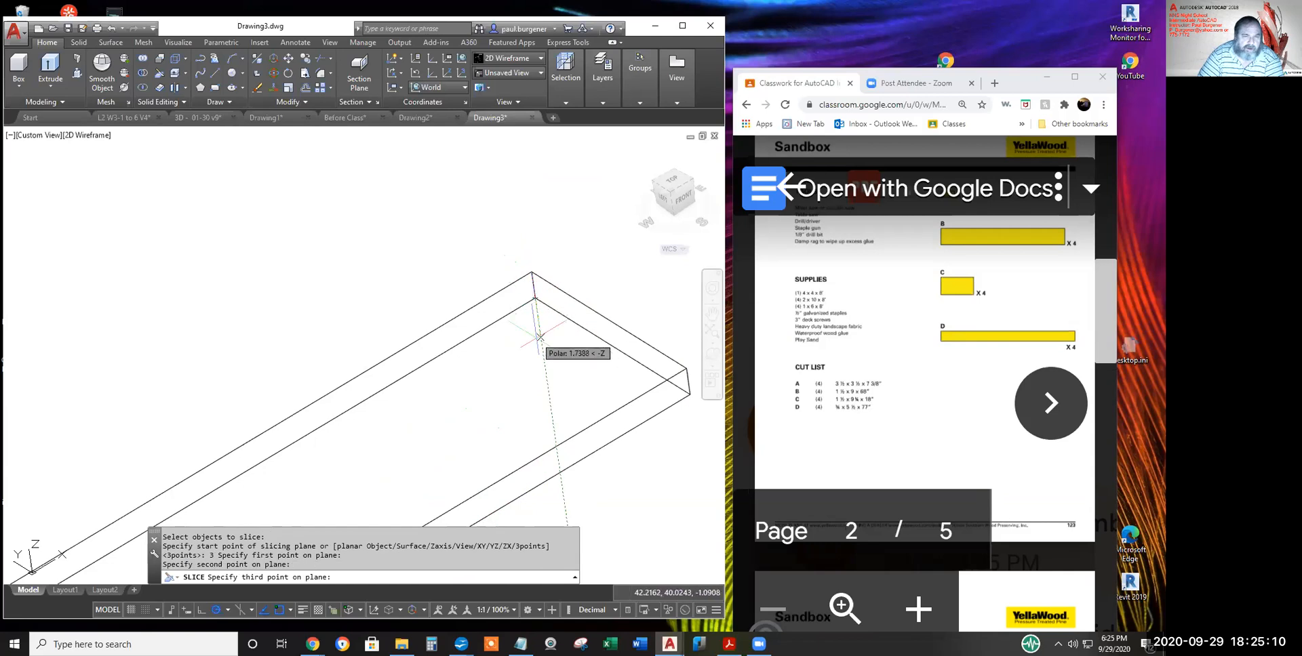
pyautogui.click(514, 389)
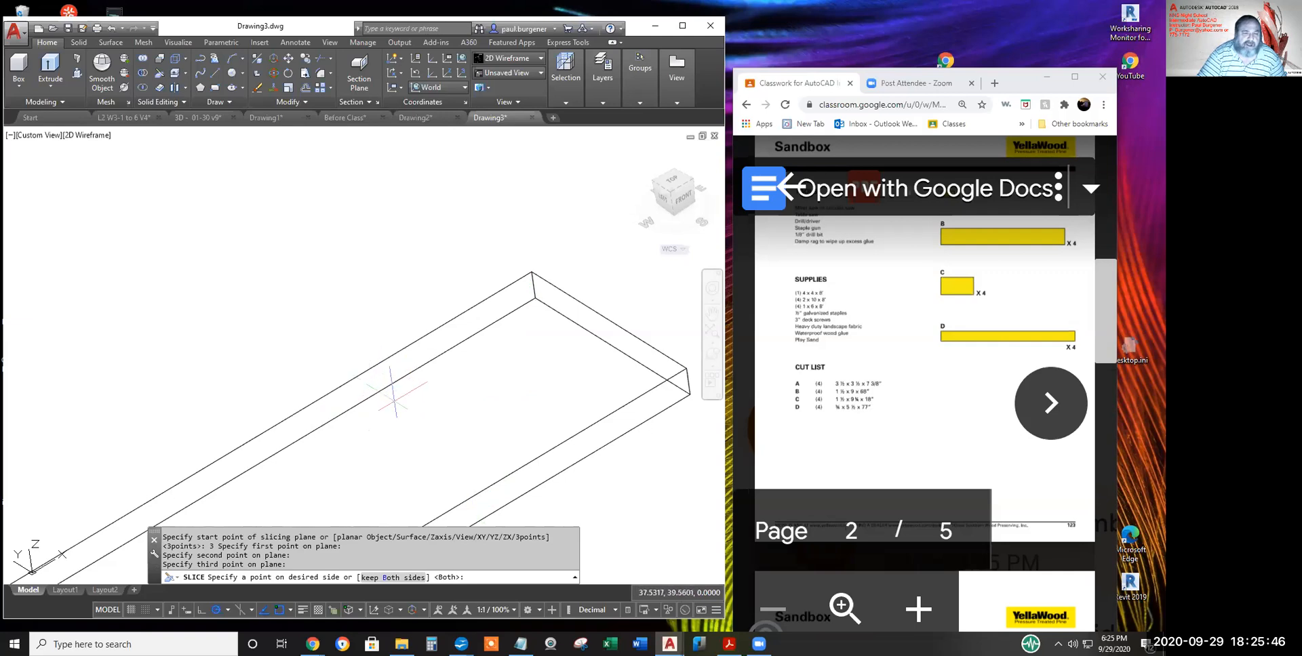
pyautogui.click(400, 407)
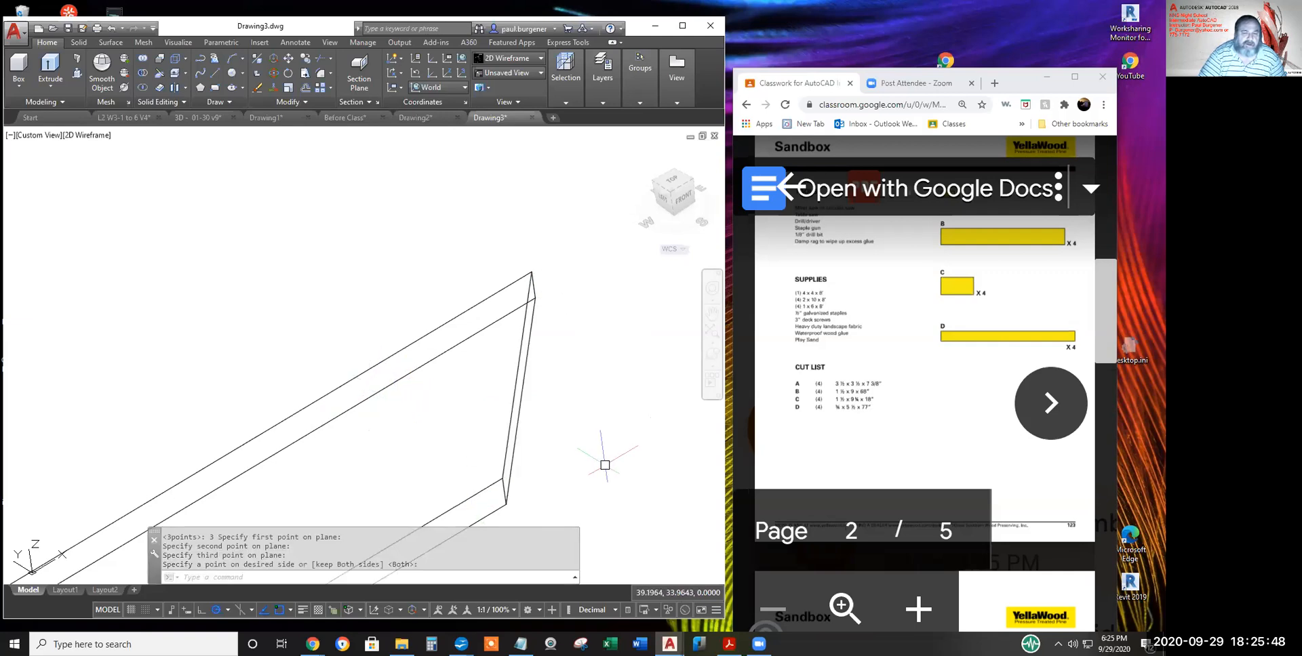
# - Display the model in the Conceptual visual style and examine board D's mitered end from another orbit angle
pyautogui.scroll(-4, 598, 461)
pyautogui.moveTo(566, 474); pyautogui.dragTo(599, 258, button='middle')
pyautogui.click(101, 140)
pyautogui.click(140, 178)
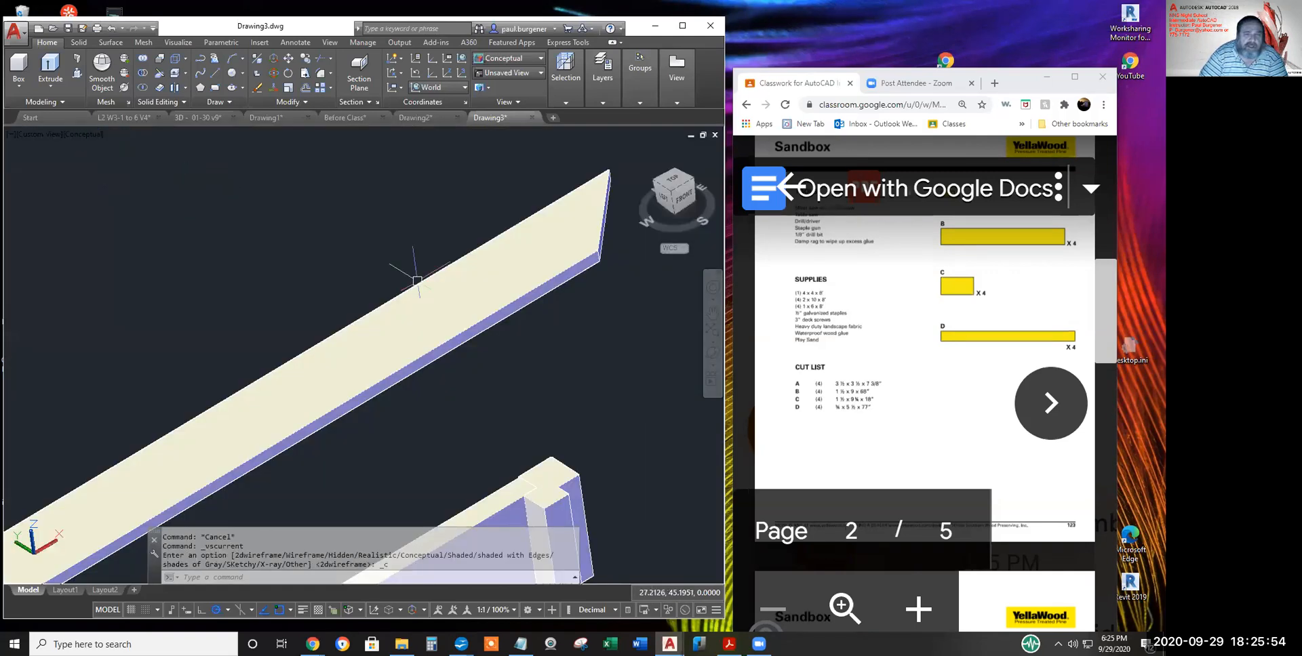
pyautogui.keyDown('shift'); pyautogui.moveTo(642, 279); pyautogui.dragTo(615, 264, button='middle'); pyautogui.keyUp('shift')
pyautogui.scroll(2, 615, 265)
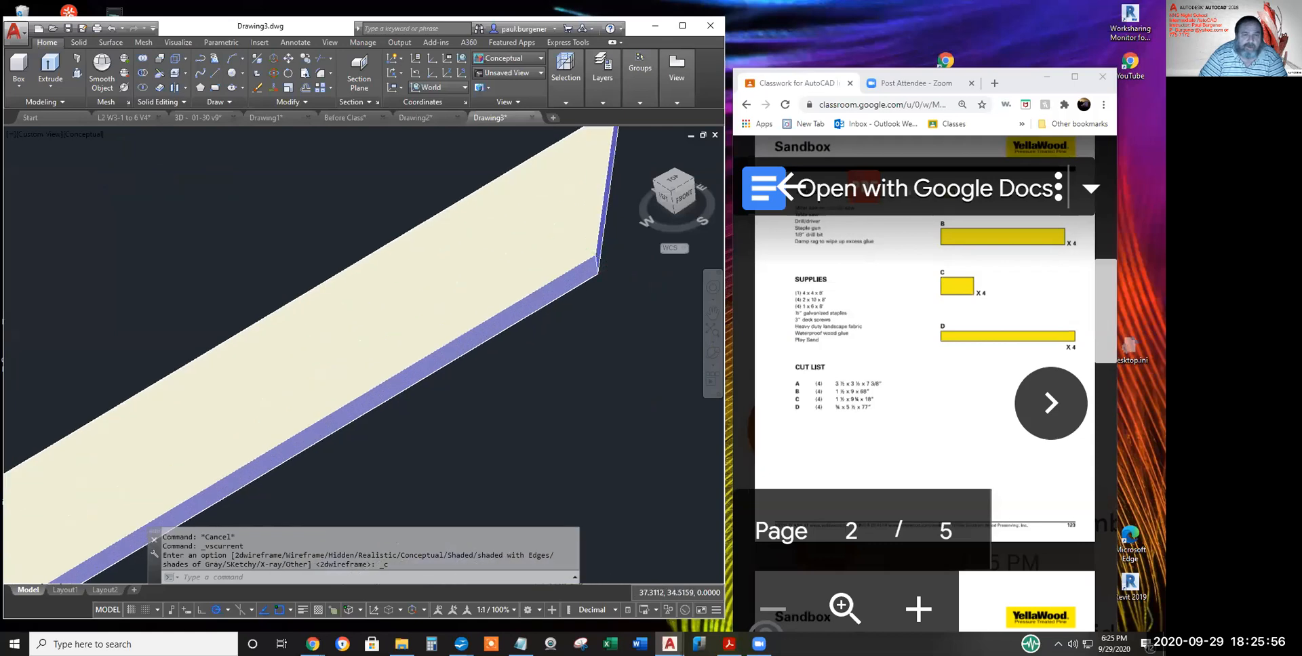
pyautogui.scroll(-3, 610, 282)
pyautogui.scroll(-2, 613, 312)
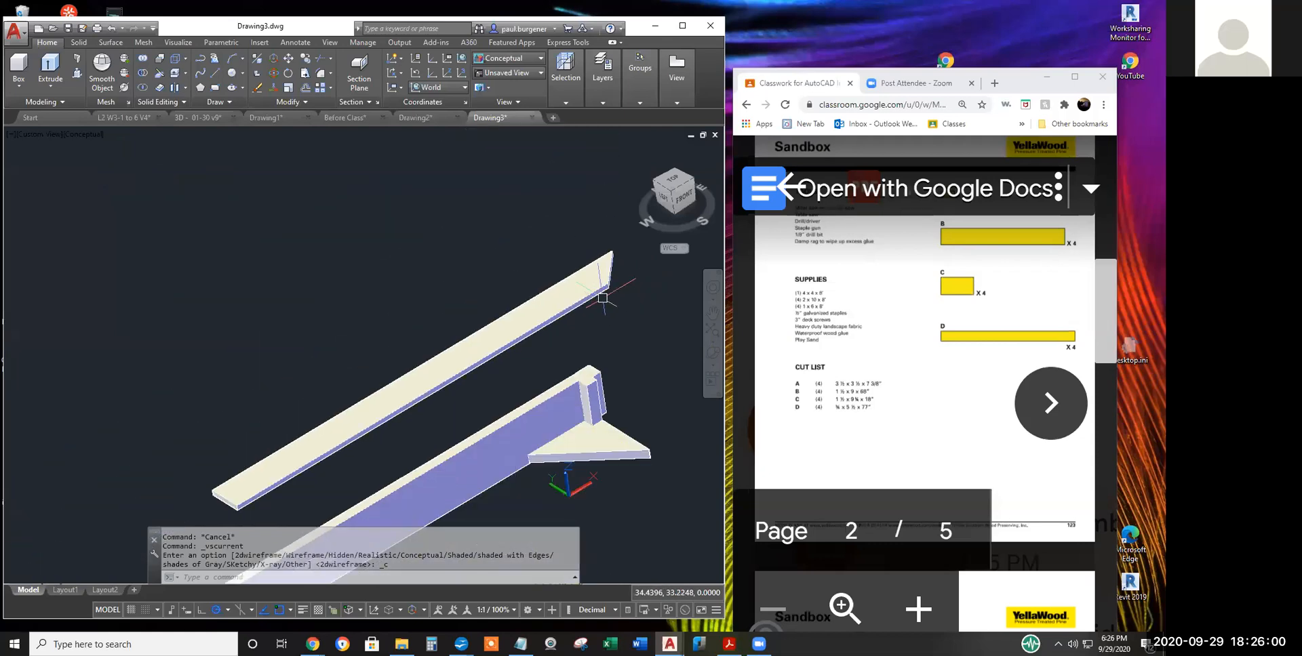
pyautogui.write('3dfo')
pyautogui.press('Return')
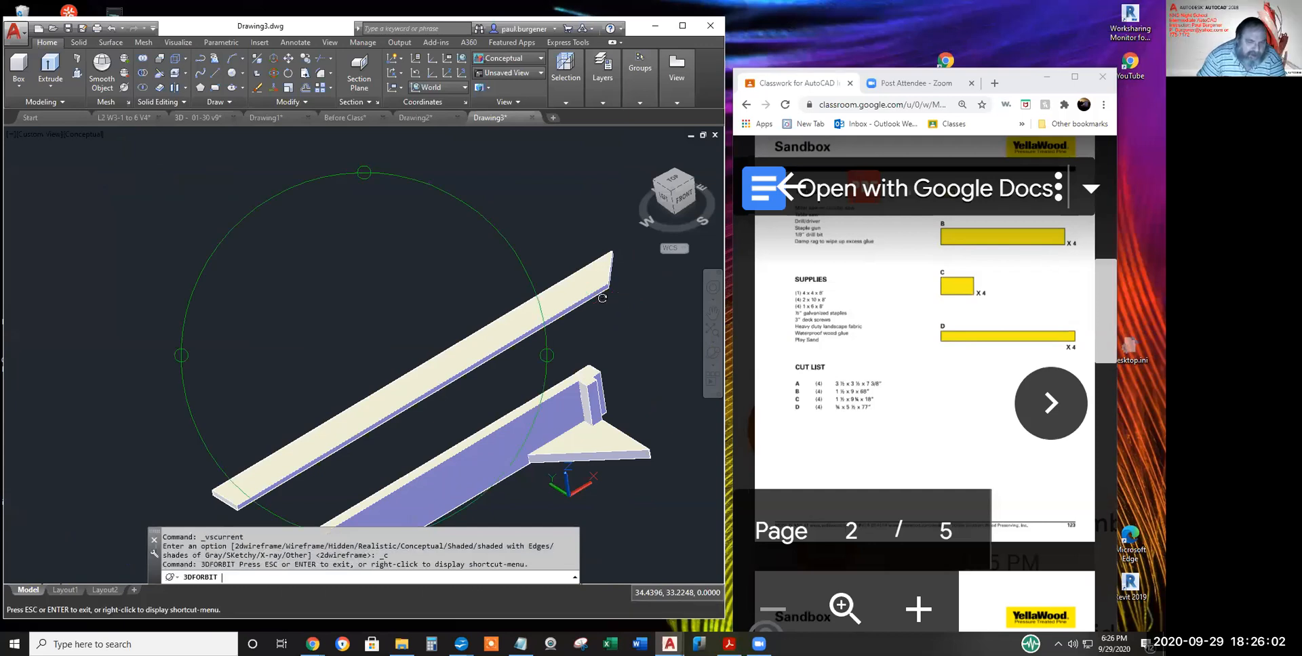
pyautogui.moveTo(578, 334); pyautogui.dragTo(602, 281)
pyautogui.press('Escape')
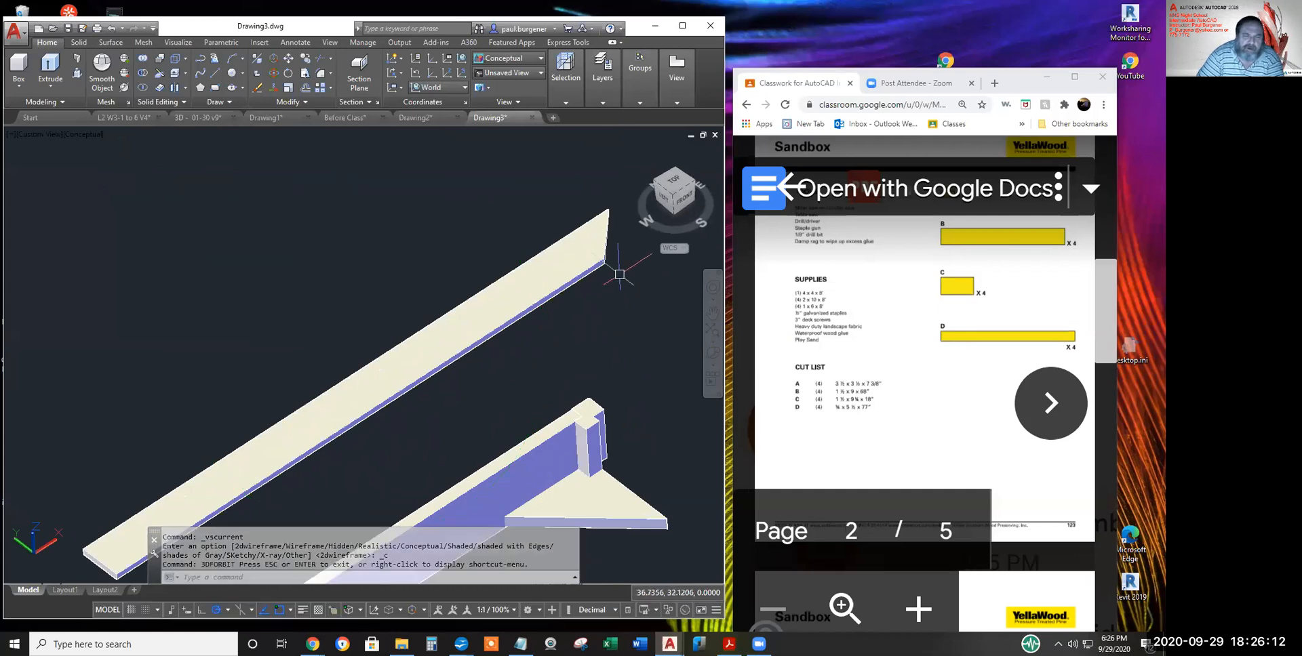
# - Compare board D's mitered end with the corner where post A and board B meet
pyautogui.scroll(5, 624, 267)
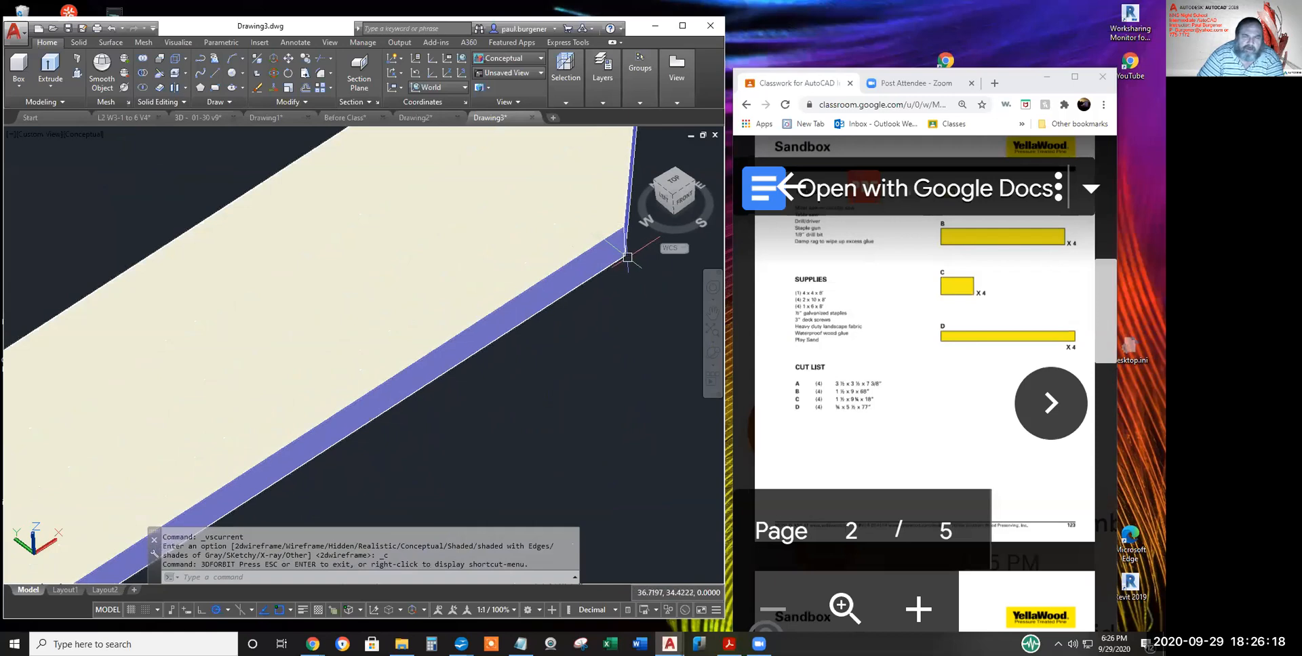
pyautogui.scroll(-2, 614, 425)
pyautogui.scroll(-2, 614, 426)
pyautogui.moveTo(615, 425); pyautogui.dragTo(591, 251, button='middle')
pyautogui.scroll(5, 573, 451)
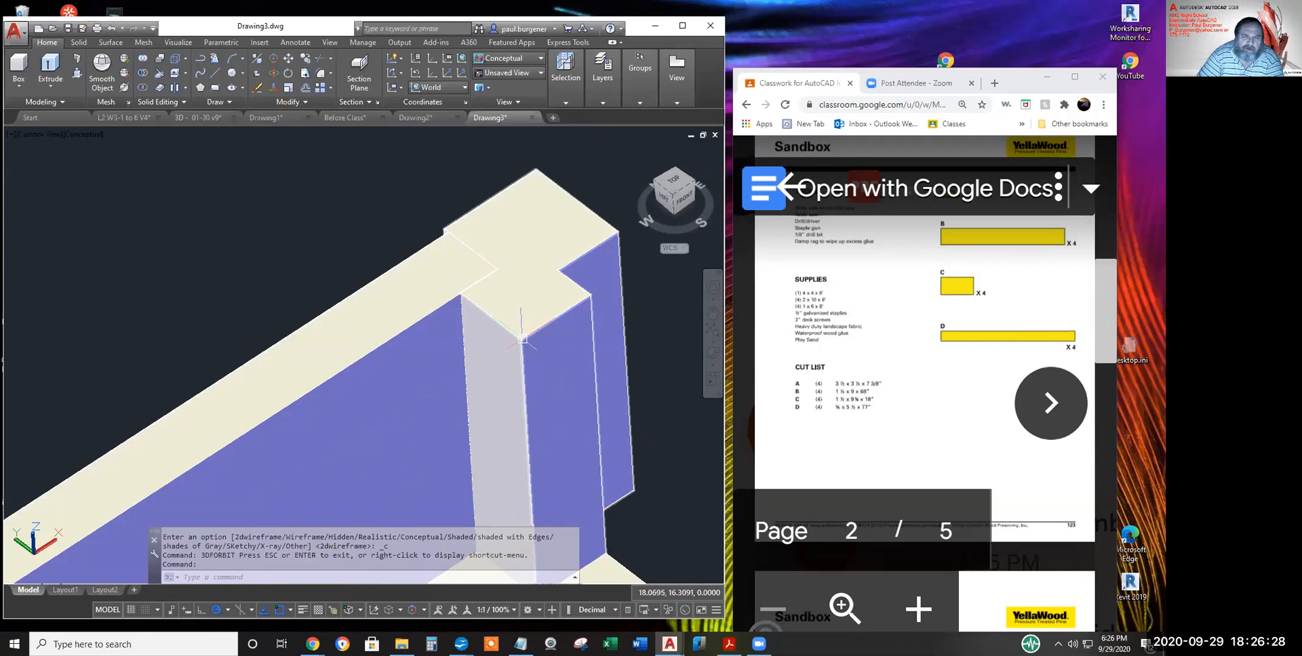
pyautogui.moveTo(544, 157); pyautogui.dragTo(549, 338, button='middle')
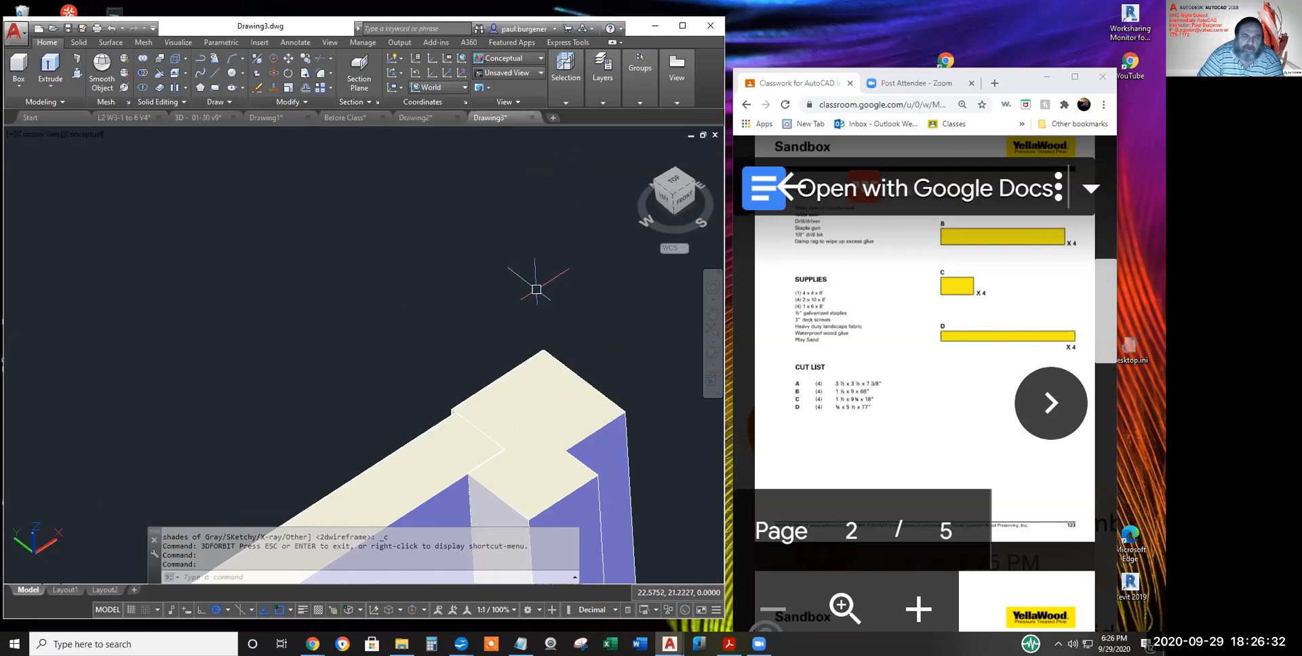
pyautogui.scroll(-8, 537, 308)
pyautogui.moveTo(596, 307)
pyautogui.mouseDown(button='middle')
pyautogui.moveTo(604, 271)
pyautogui.moveTo(598, 286)
pyautogui.mouseUp(button='middle')
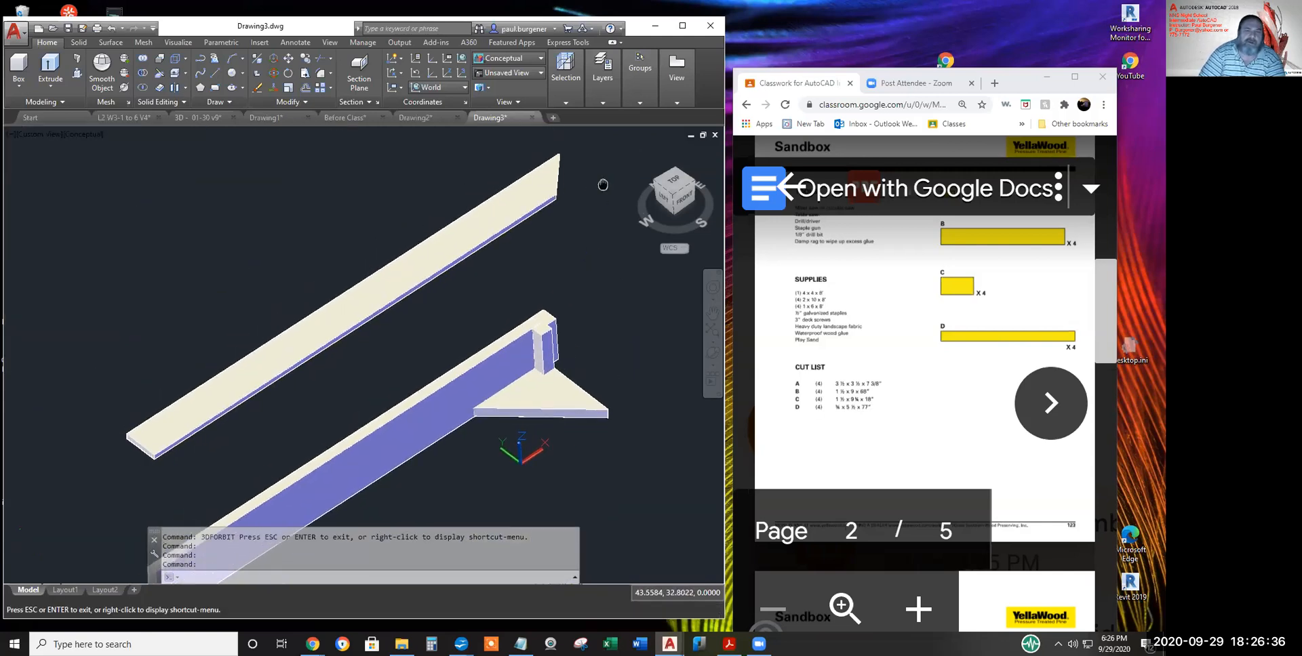
pyautogui.scroll(6, 556, 219)
pyautogui.scroll(-4, 560, 285)
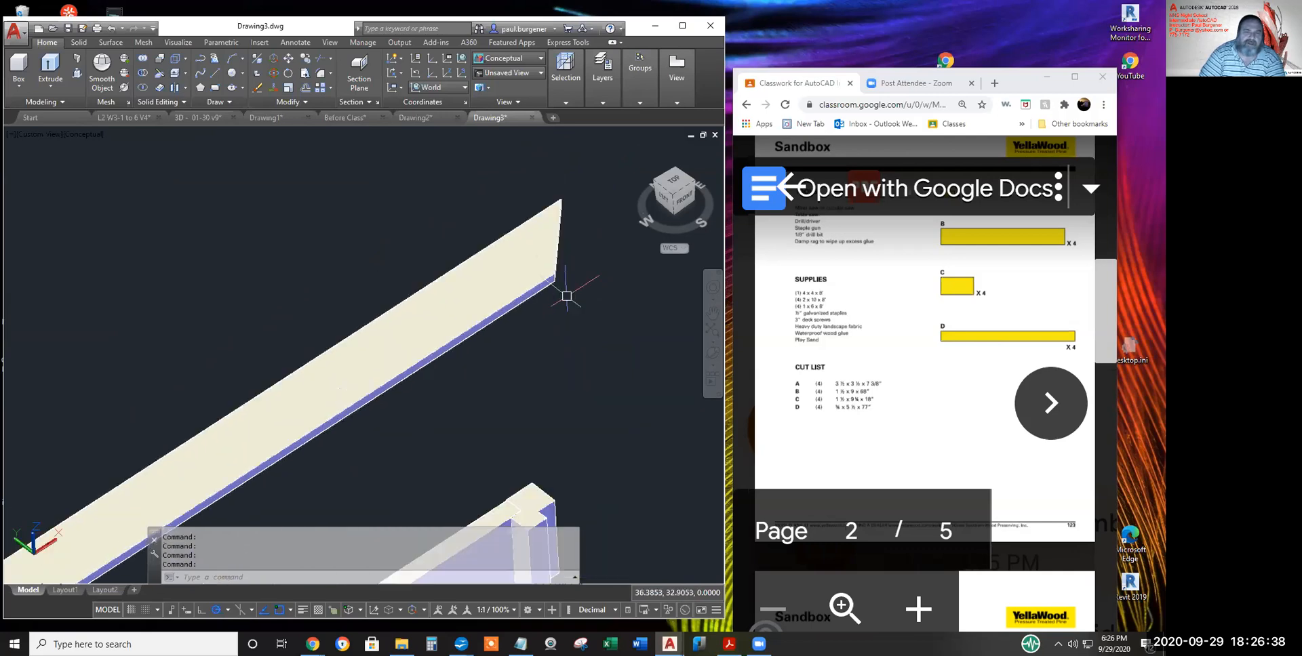
pyautogui.scroll(5, 559, 372)
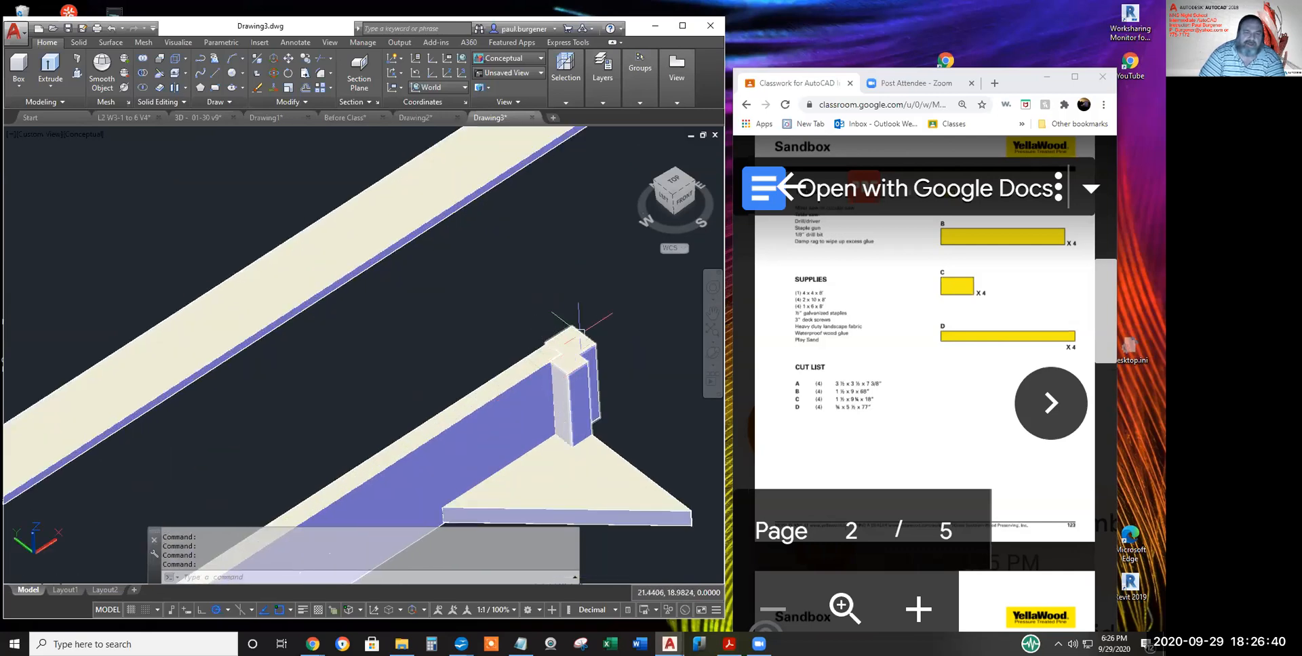
pyautogui.scroll(-5, 569, 353)
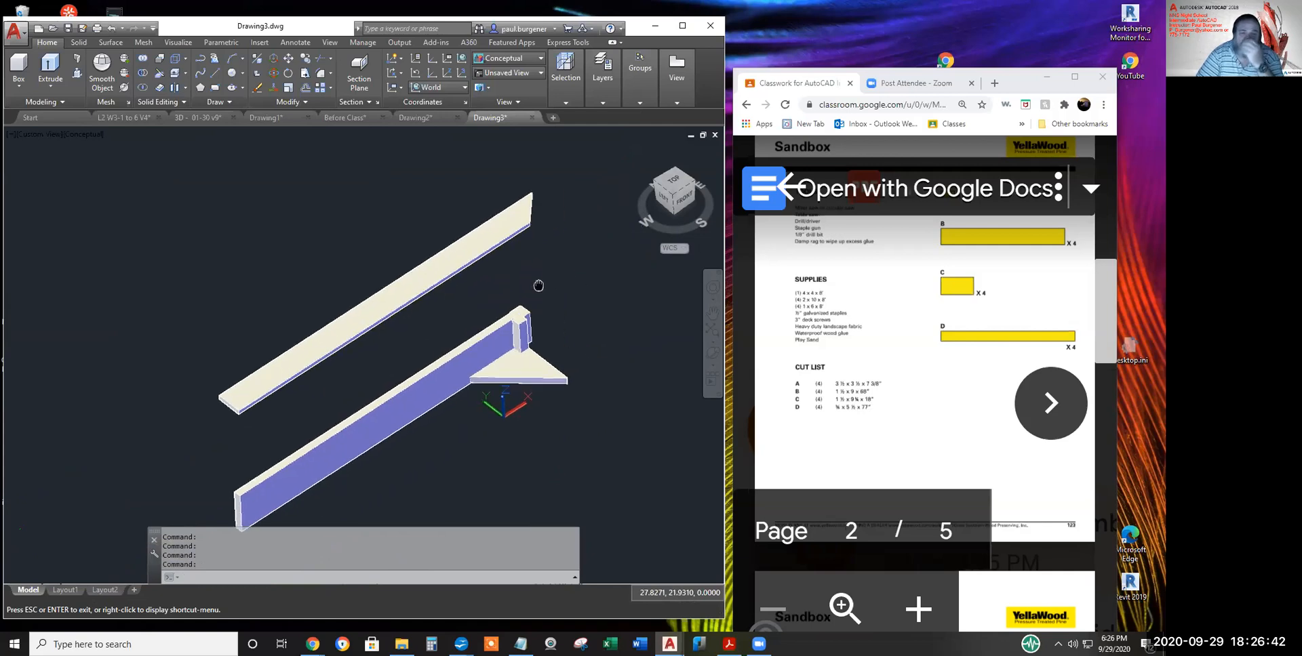
pyautogui.click(289, 57)
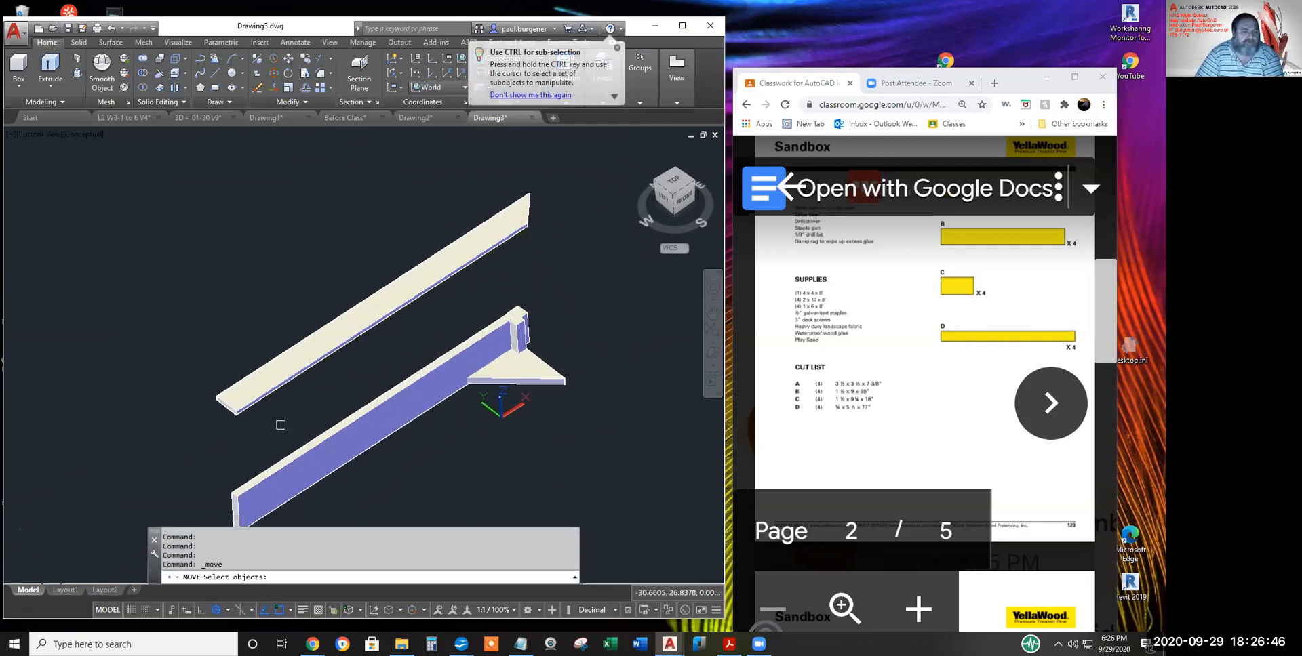
pyautogui.scroll(4, 221, 403)
pyautogui.press('Escape')
pyautogui.press('Escape')
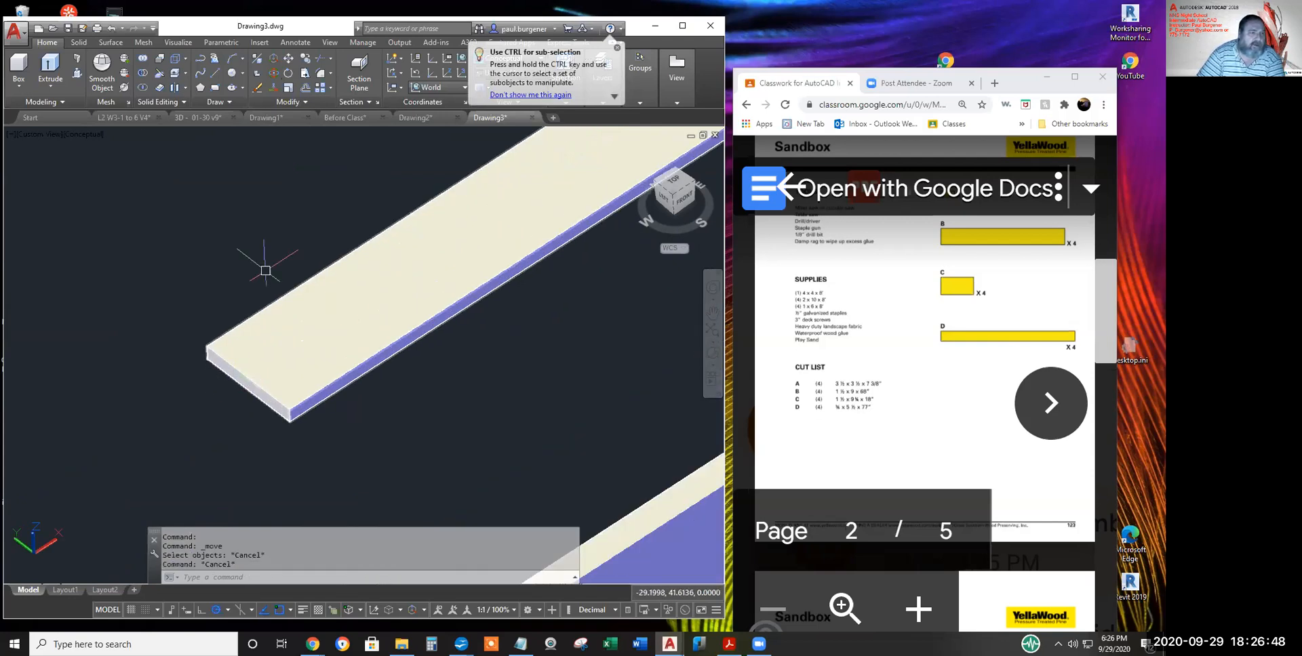
# - In 2D Wireframe, slice board D's remaining square end diagonally through its outer corner with a three-point vertical plane, keeping the long portion
pyautogui.click(85, 134)
pyautogui.click(126, 167)
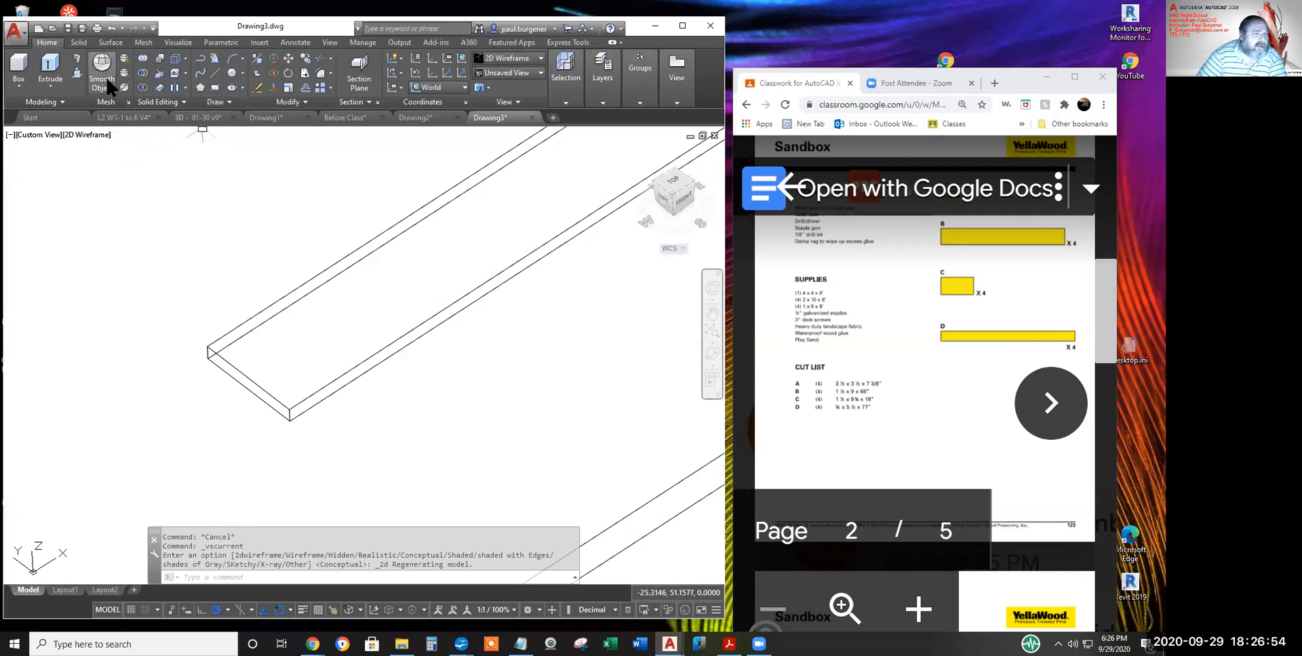
pyautogui.click(157, 72)
pyautogui.click(271, 305)
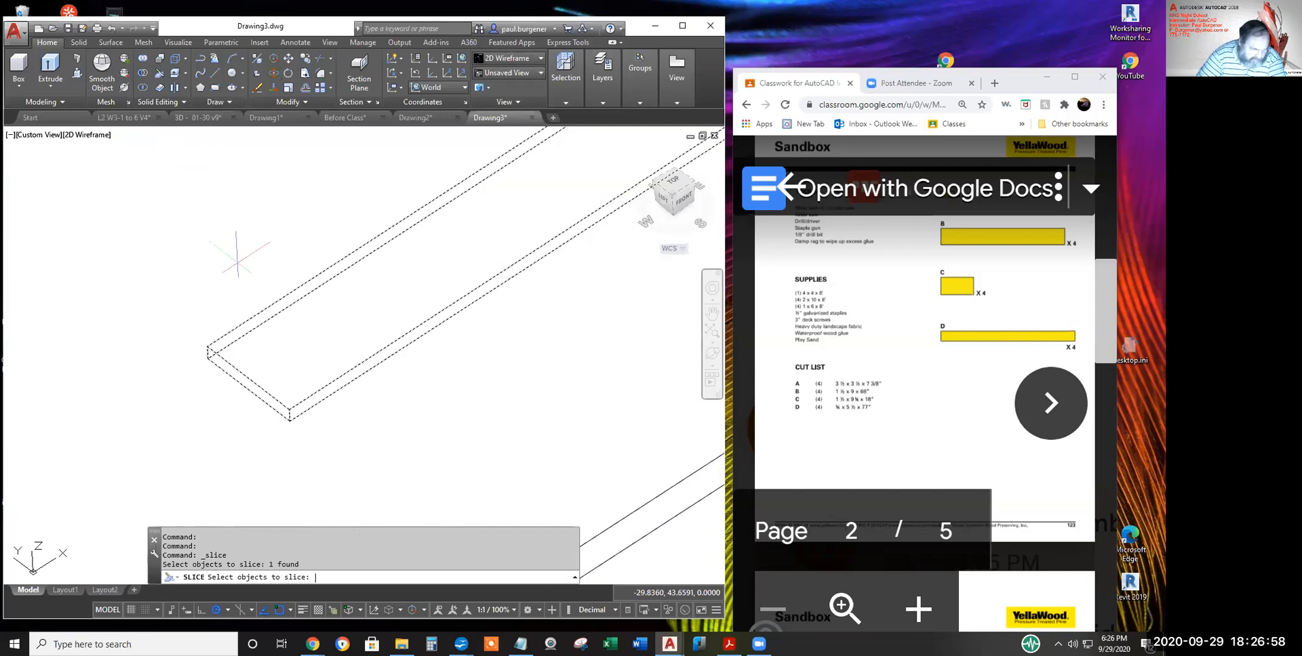
pyautogui.press('Return')
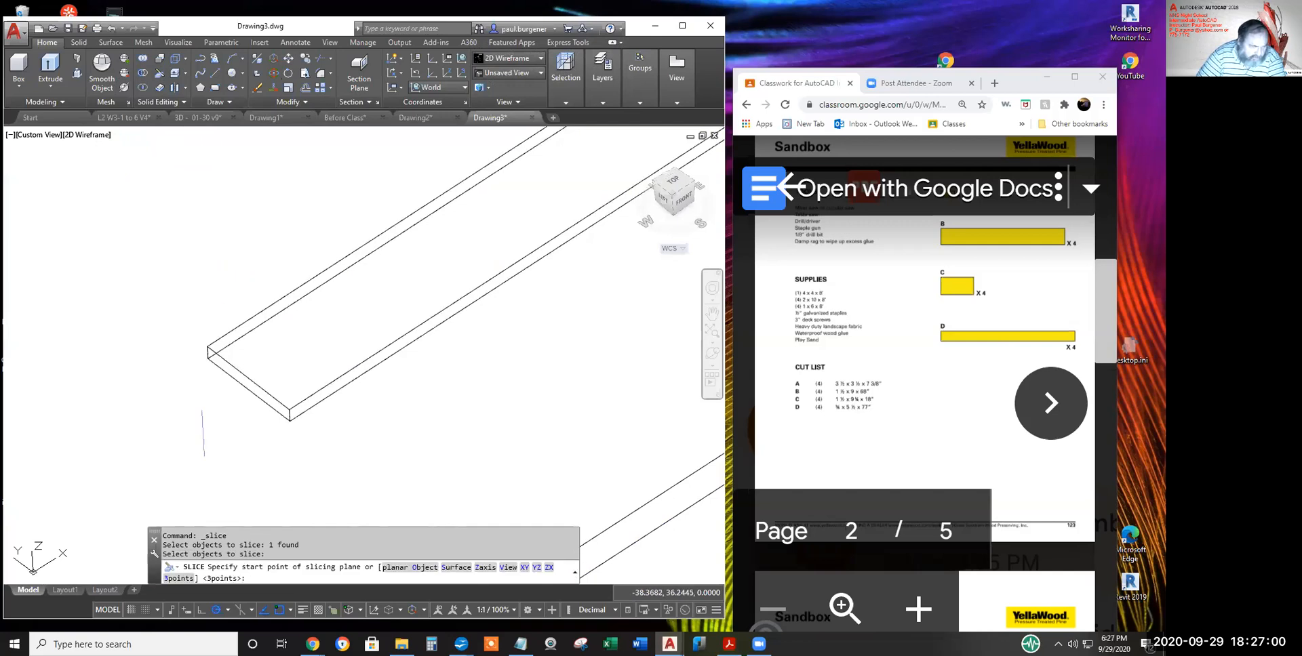
pyautogui.press('Return')
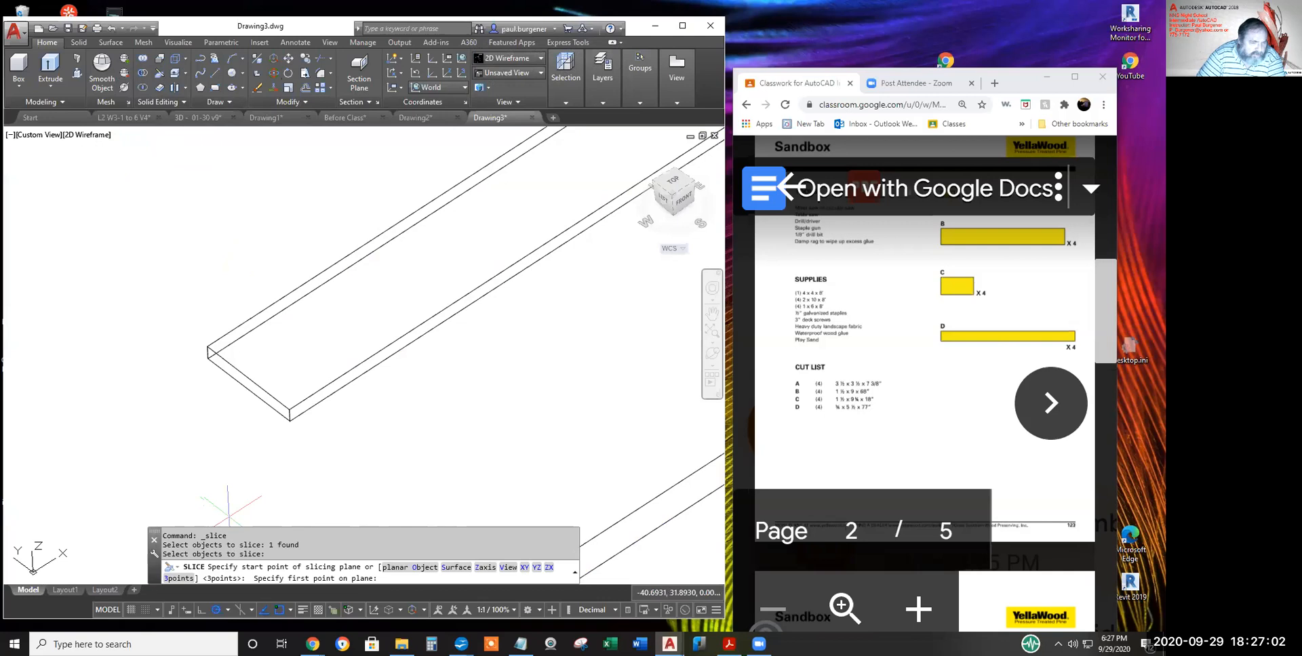
pyautogui.click(207, 358)
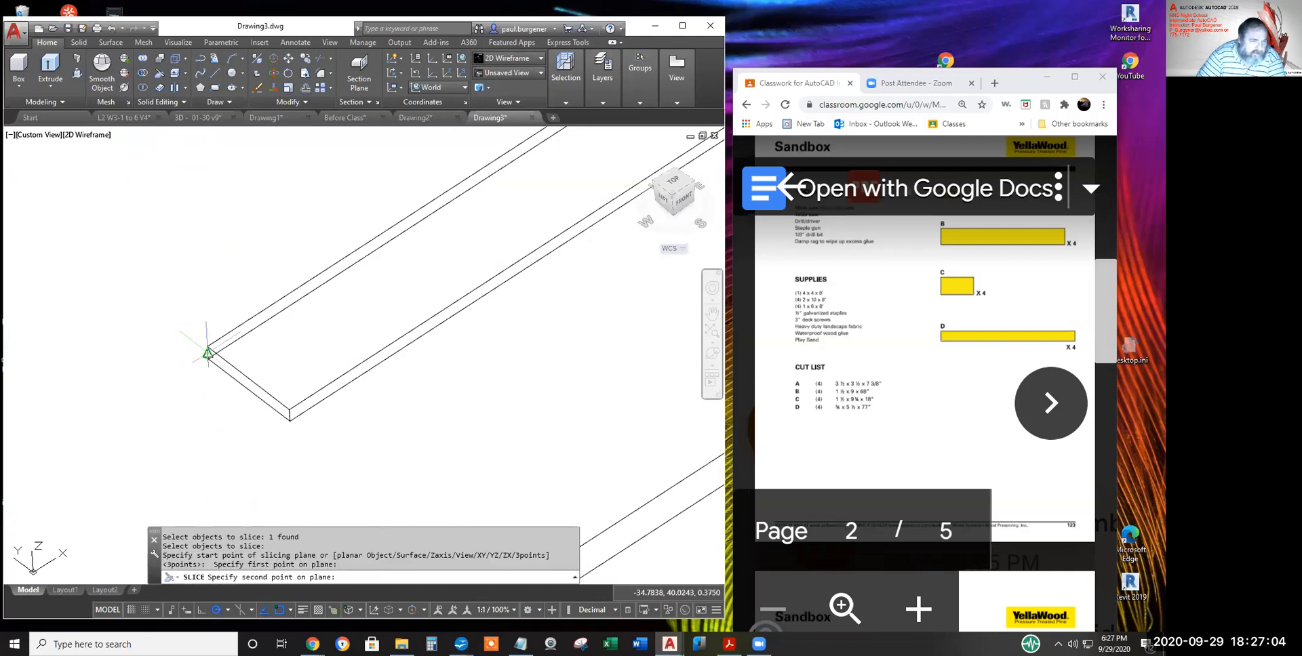
pyautogui.click(208, 346)
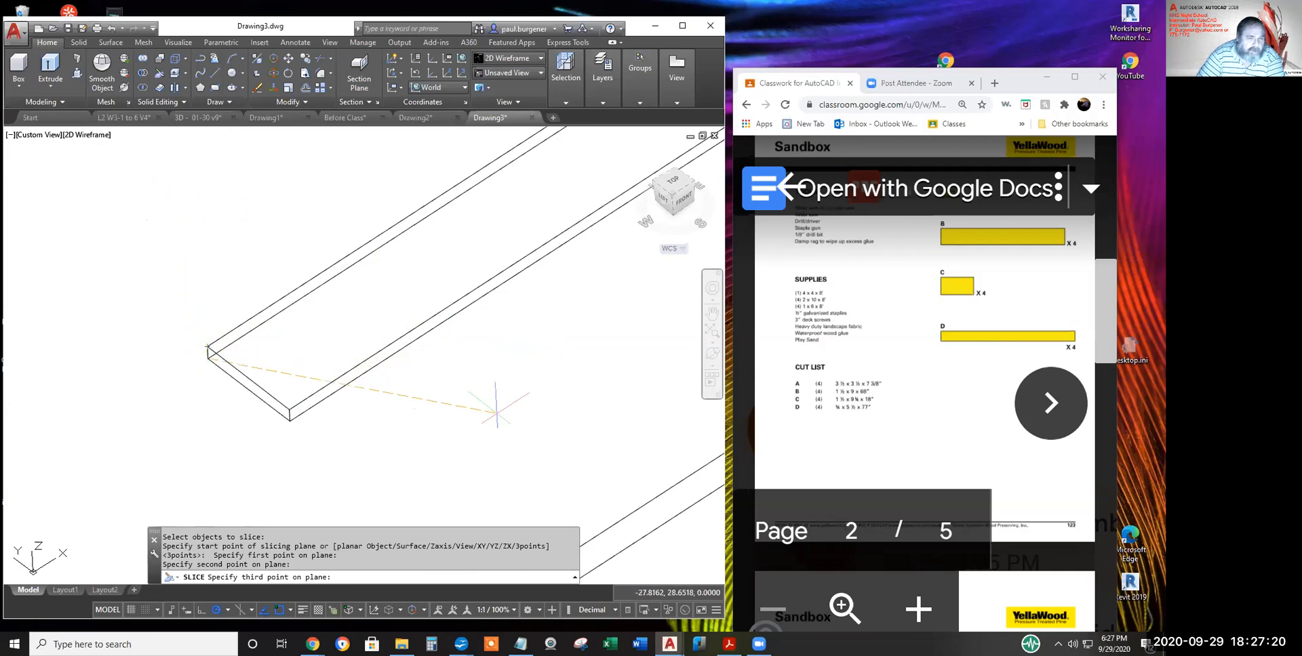
pyautogui.click(535, 363)
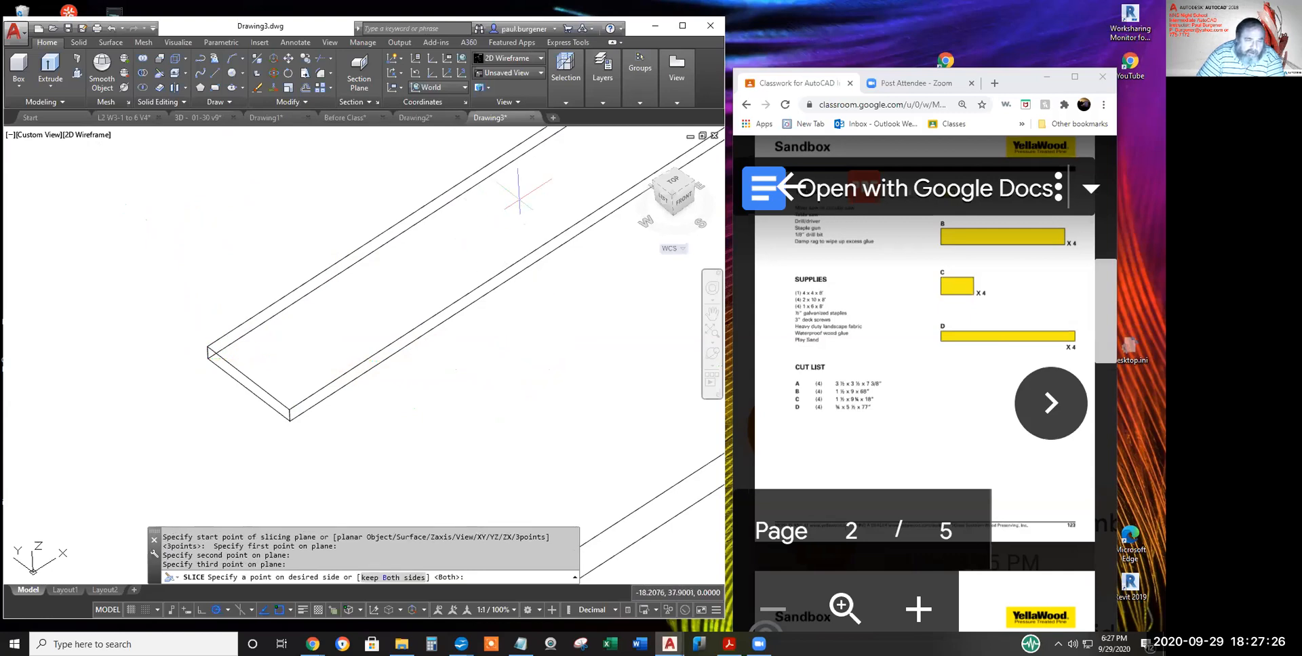
pyautogui.click(519, 198)
# - Move board D by the inner lower corner of its mitered end onto post A's top inner corner, seating it along board B
pyautogui.scroll(-2, 488, 300)
pyautogui.moveTo(492, 305); pyautogui.dragTo(270, 448, button='middle')
pyautogui.moveTo(435, 394); pyautogui.dragTo(304, 456, button='middle')
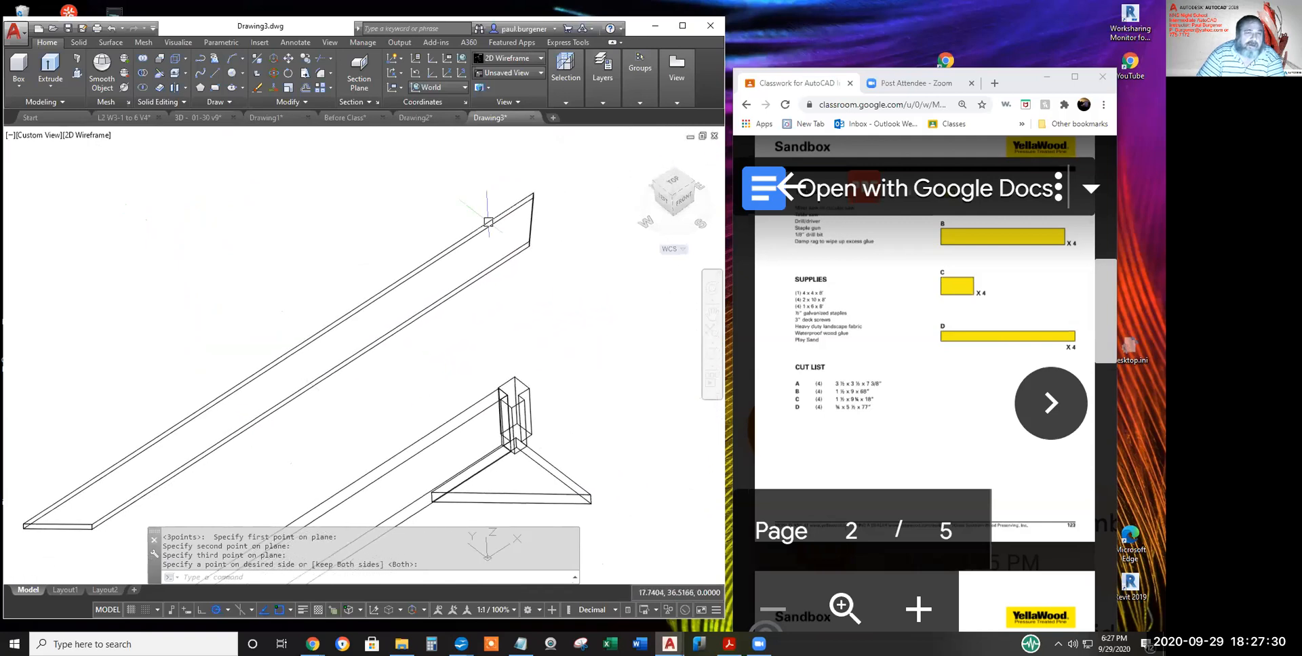
pyautogui.click(534, 228)
pyautogui.rightClick(566, 249)
pyautogui.scroll(4, 547, 277)
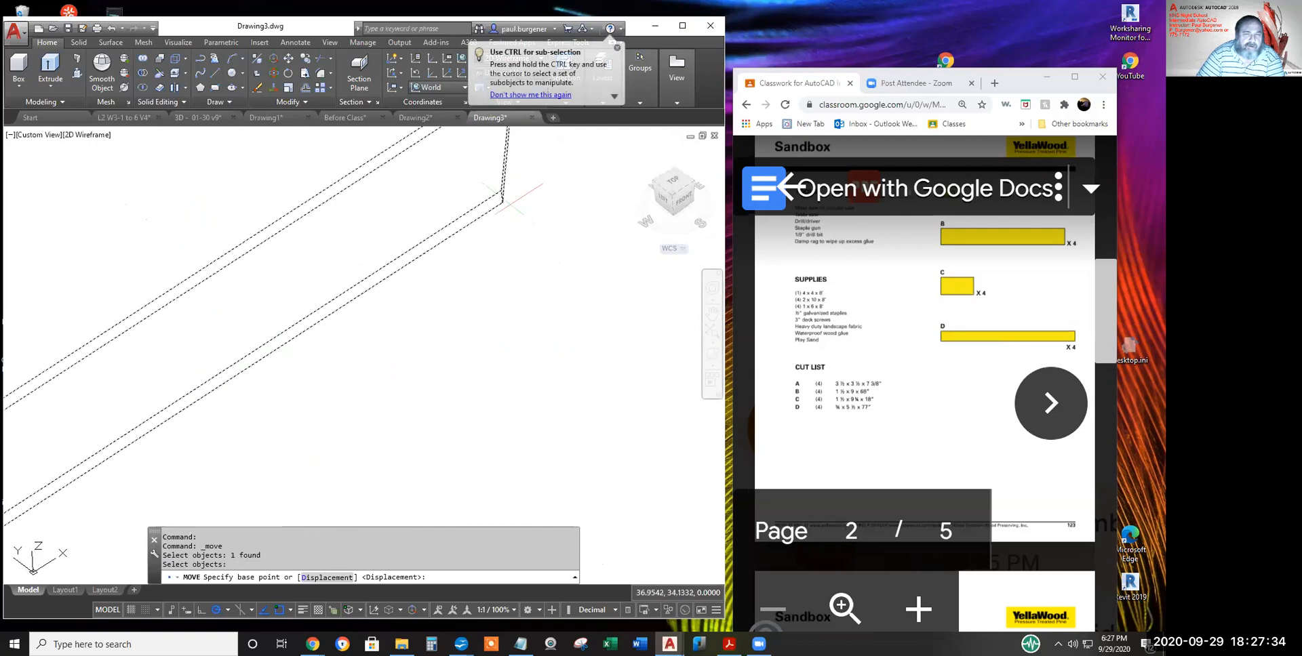
pyautogui.click(502, 202)
pyautogui.scroll(-4, 515, 285)
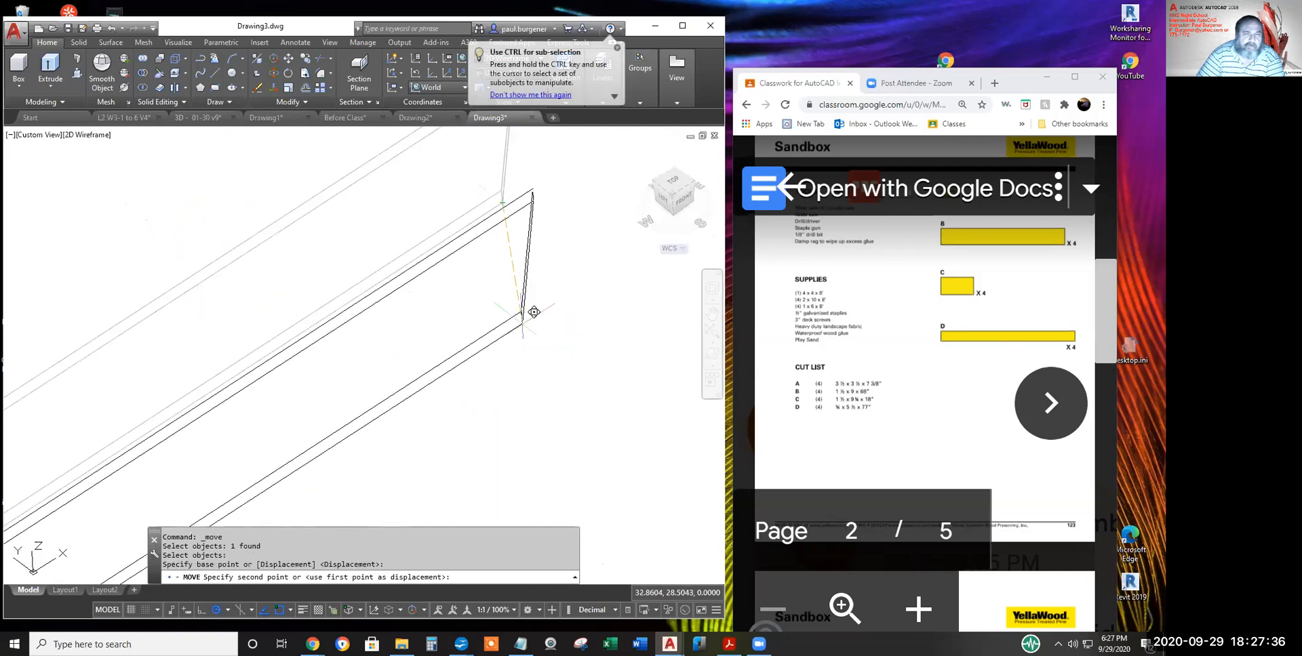
pyautogui.scroll(6, 488, 353)
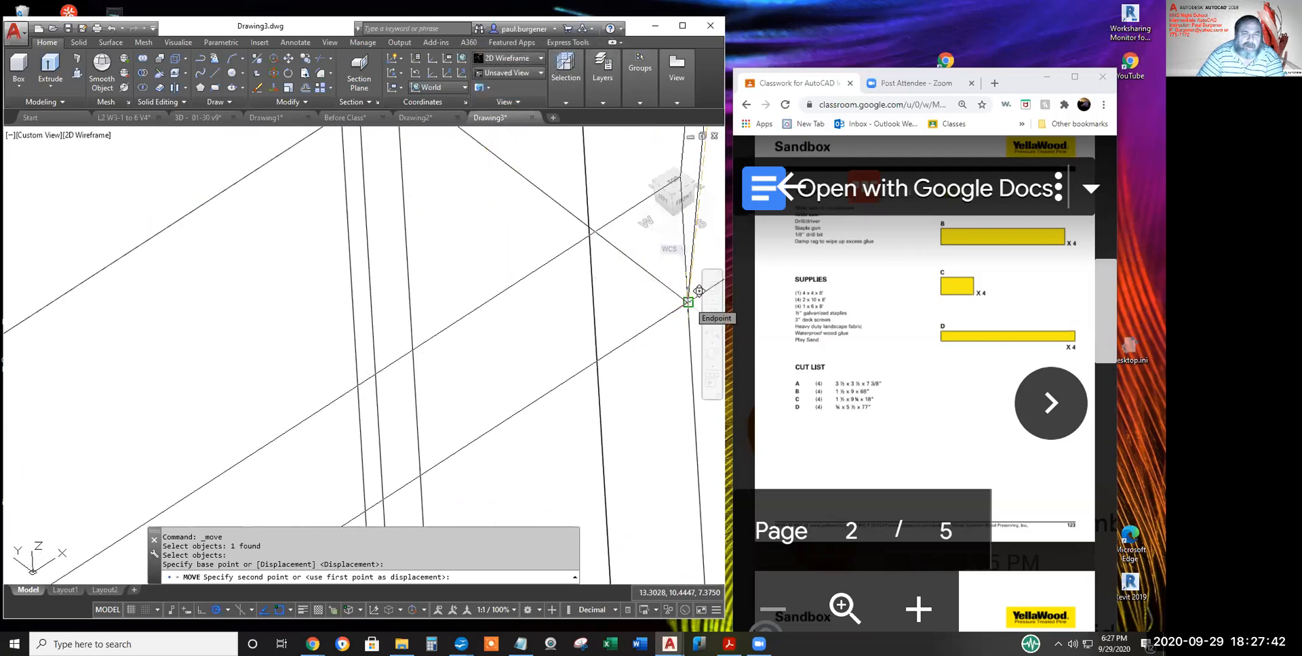
pyautogui.click(687, 302)
pyautogui.scroll(-6, 665, 324)
pyautogui.moveTo(672, 361)
pyautogui.mouseDown(button='middle')
pyautogui.moveTo(558, 238)
pyautogui.moveTo(555, 210)
pyautogui.mouseUp(button='middle')
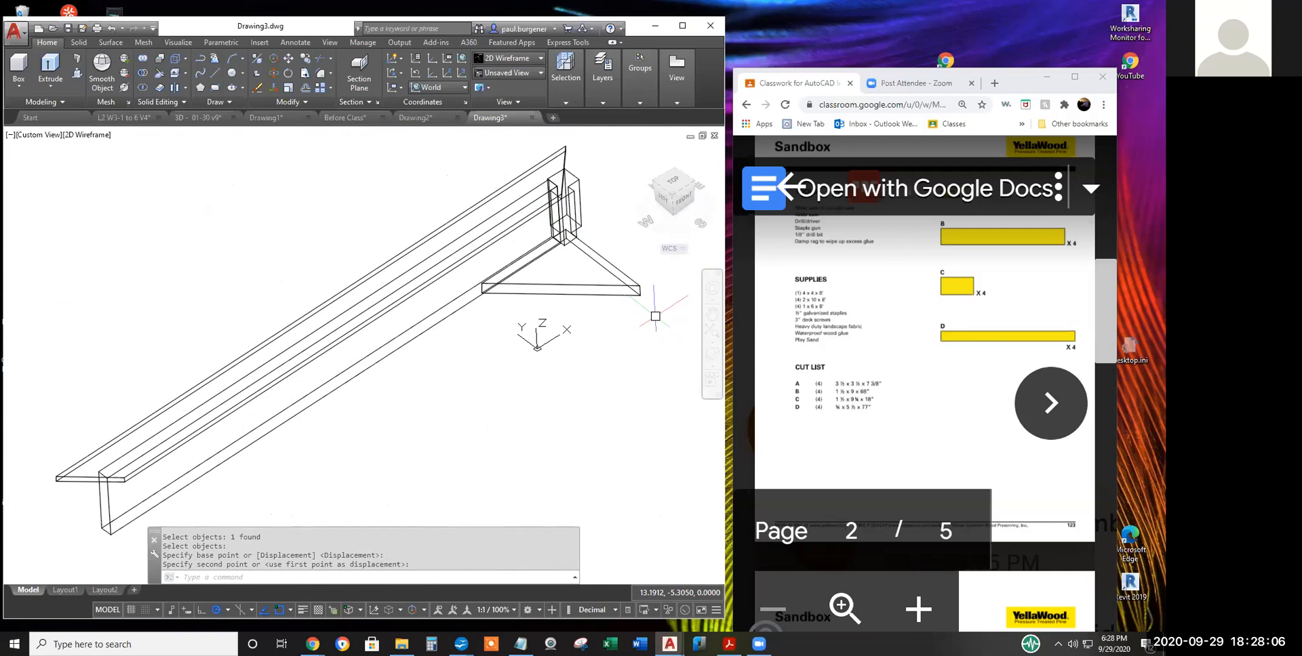
# - Set the color of the triangular corner seat C to Red in its object properties
pyautogui.click(613, 267)
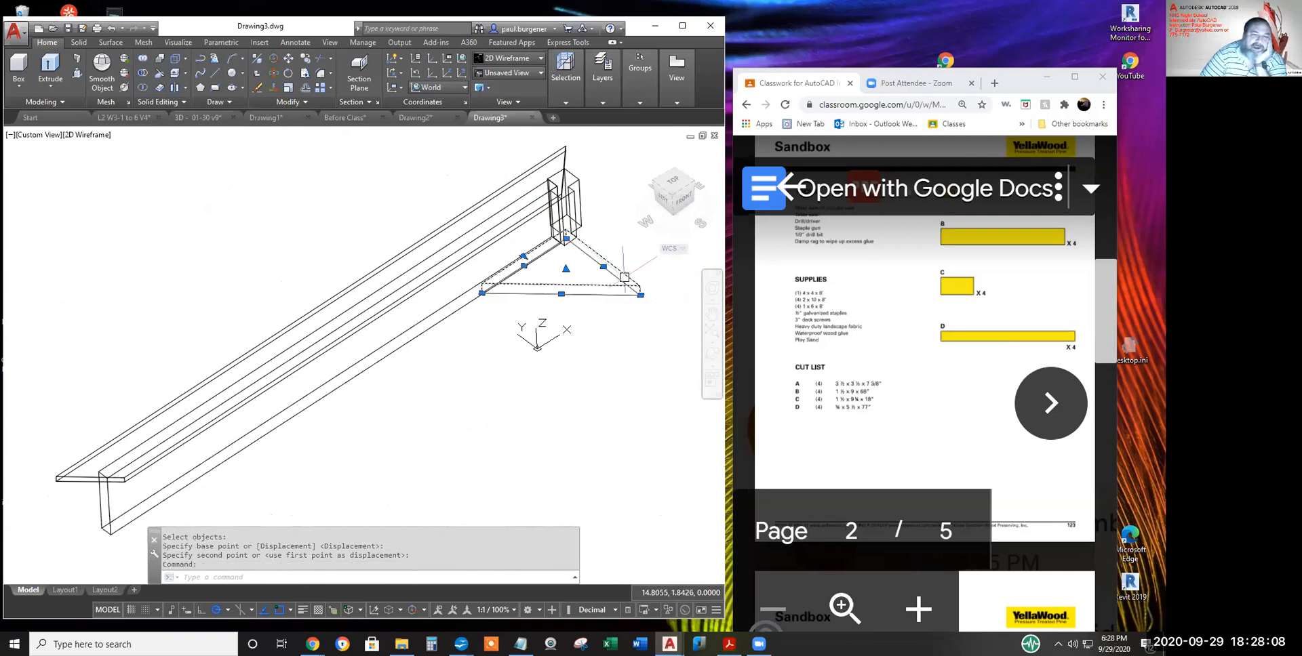
pyautogui.rightClick(261, 198)
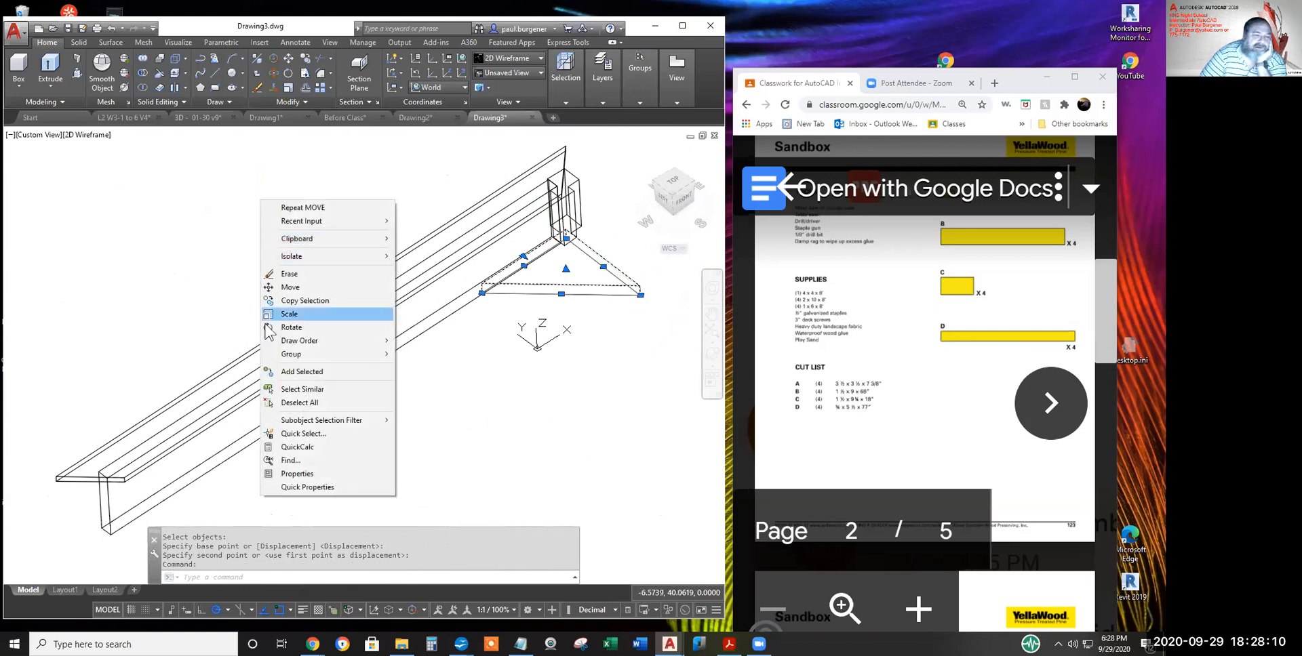
pyautogui.click(296, 474)
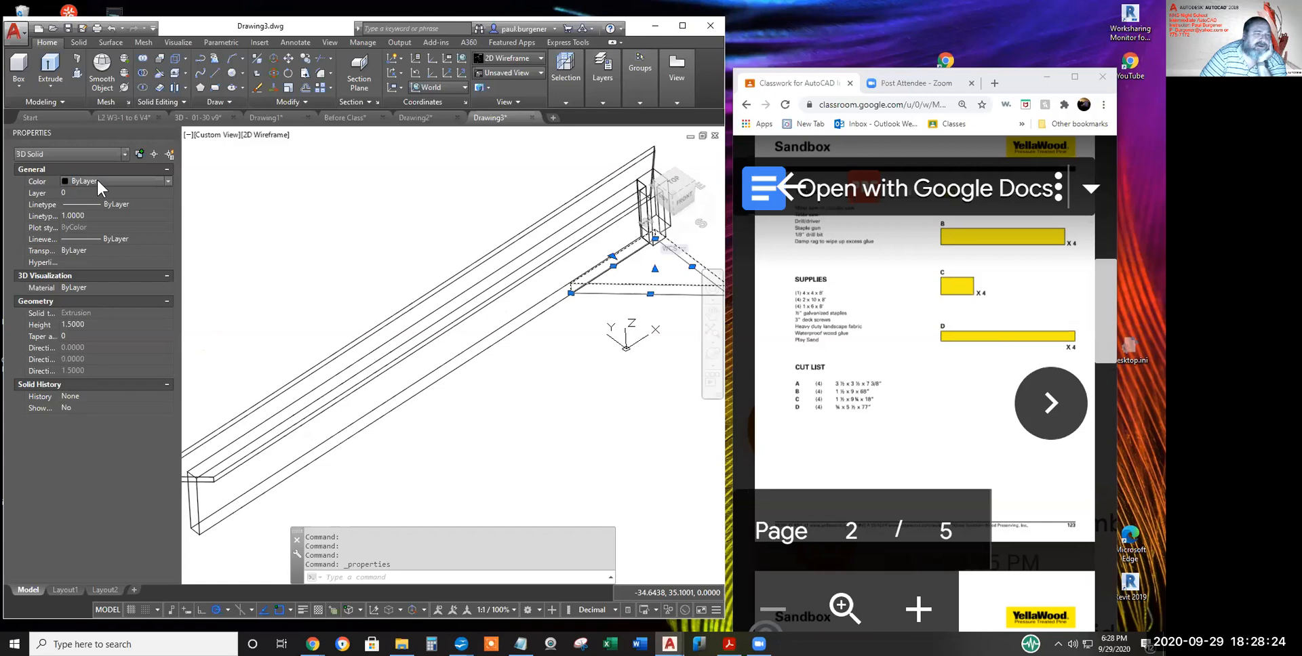
pyautogui.click(96, 180)
pyautogui.click(81, 214)
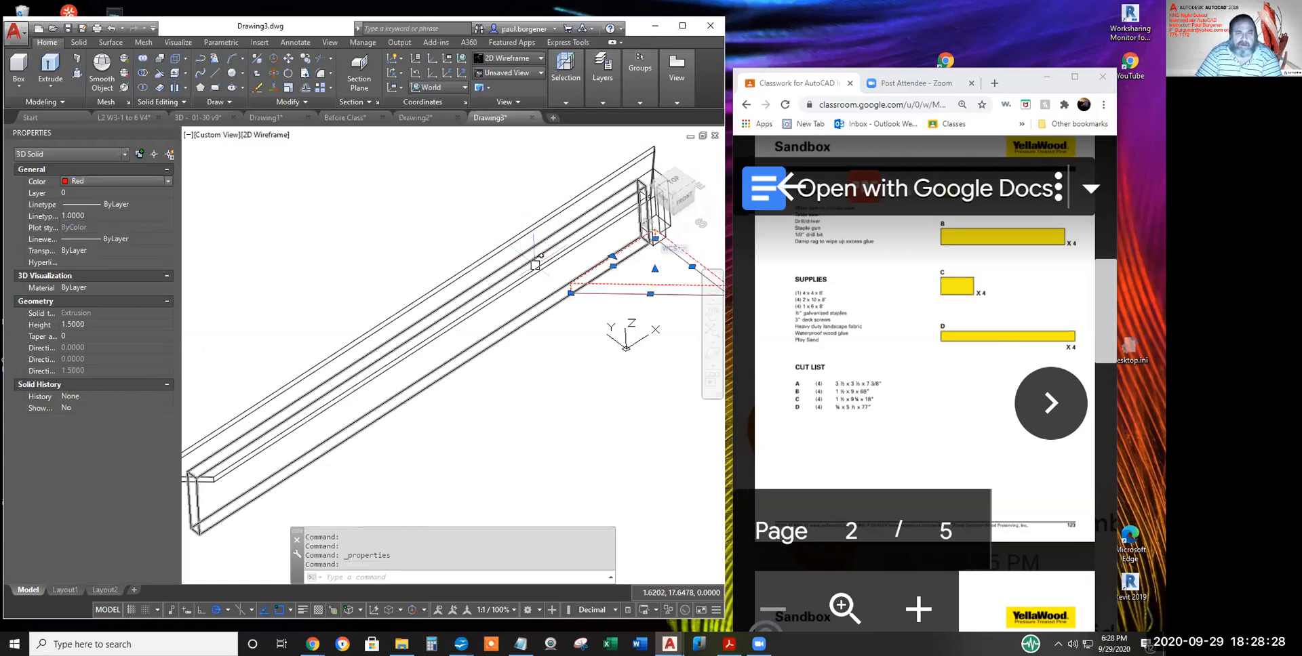
pyautogui.press('Escape')
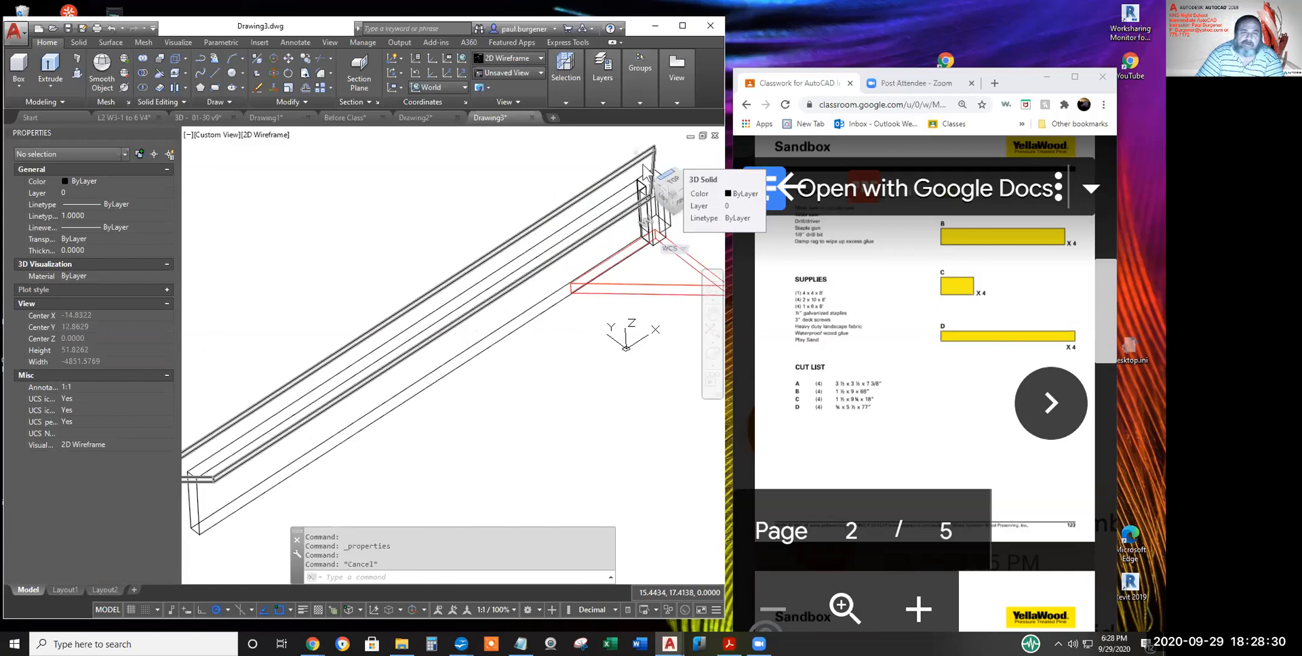
# - Set the color of the mitered top board D to Blue
pyautogui.click(641, 162)
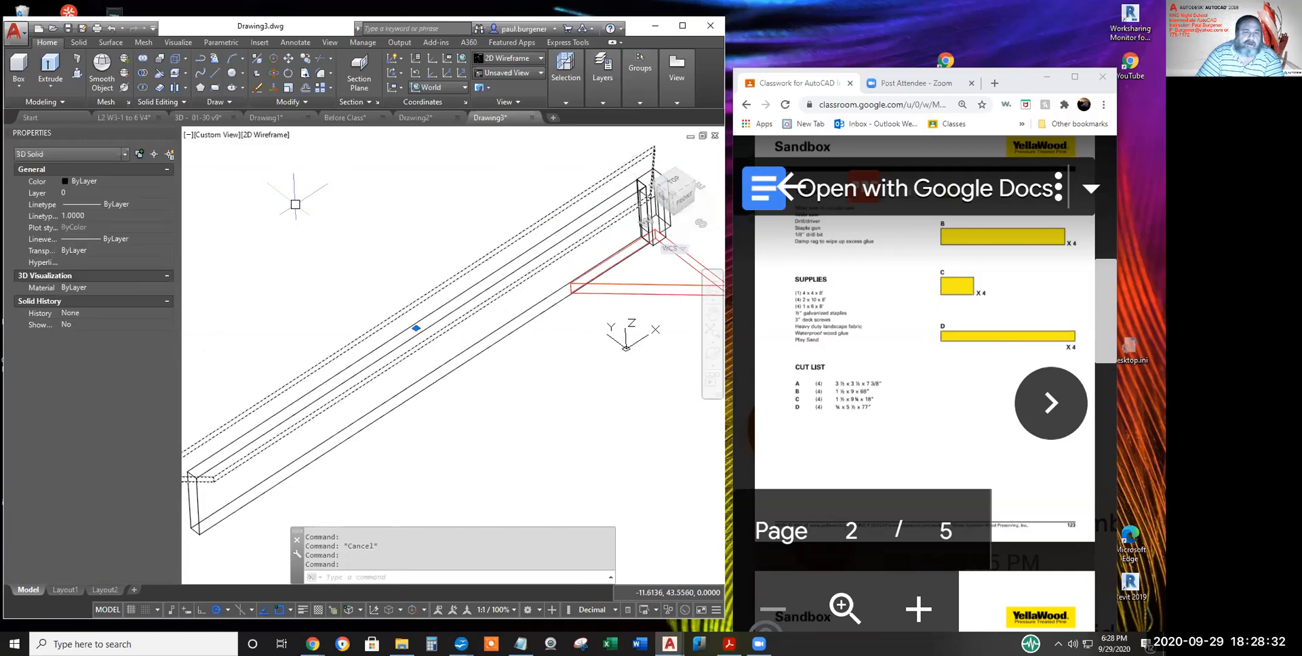
pyautogui.click(90, 178)
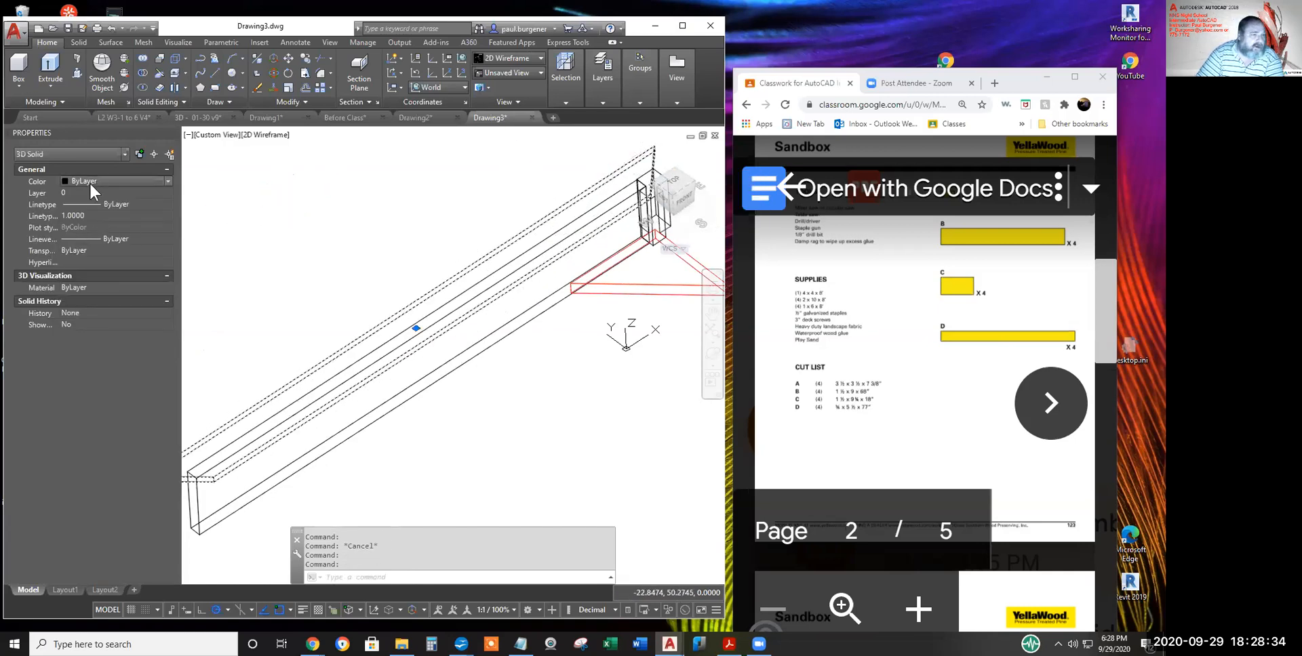
pyautogui.click(90, 181)
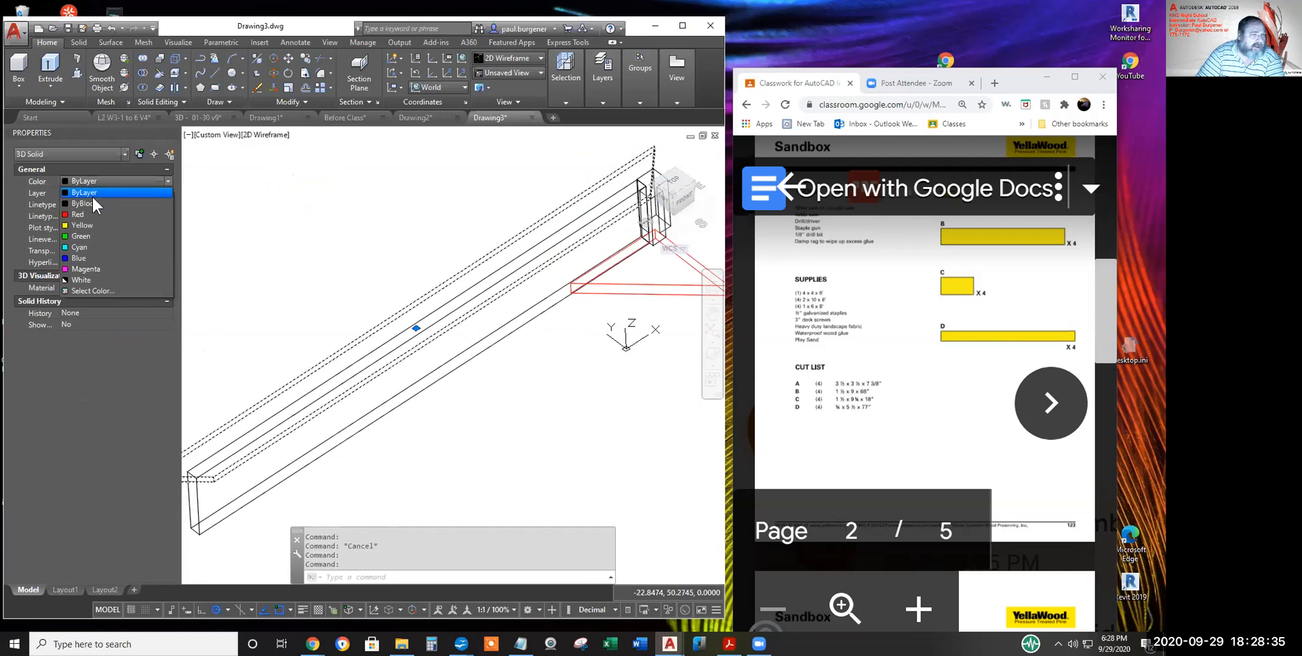
pyautogui.click(80, 259)
pyautogui.press('Escape')
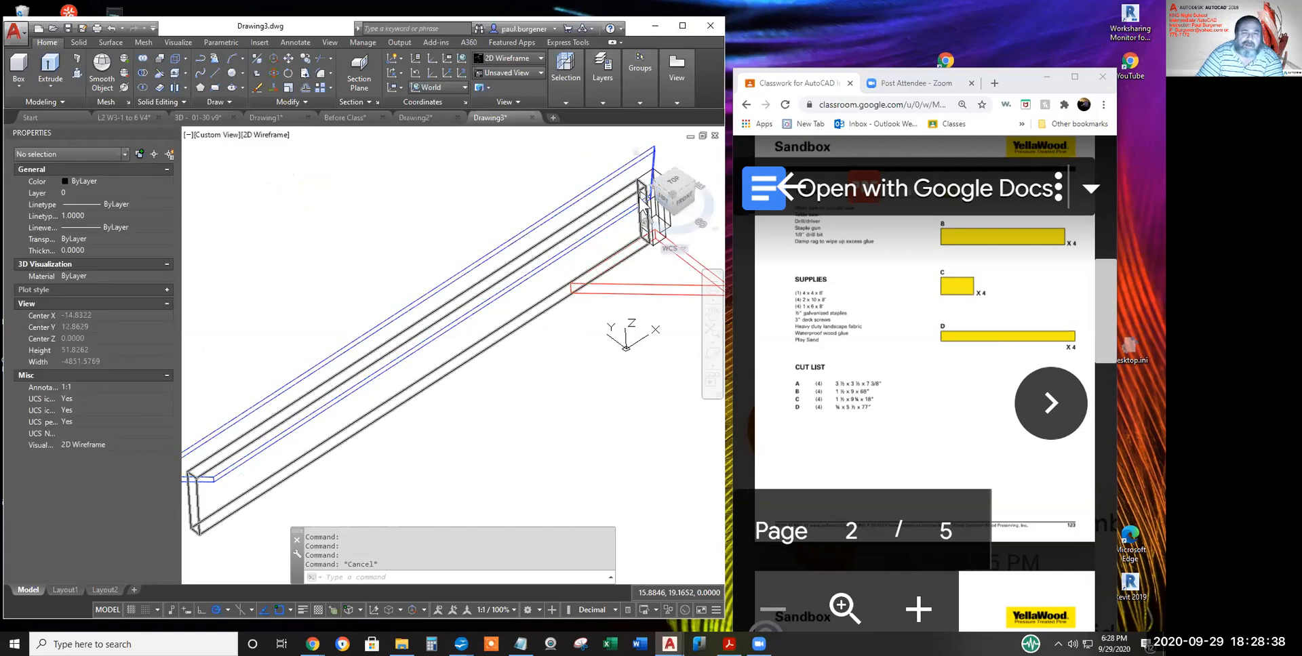
# - Set the color of side board B to Green
pyautogui.click(619, 191)
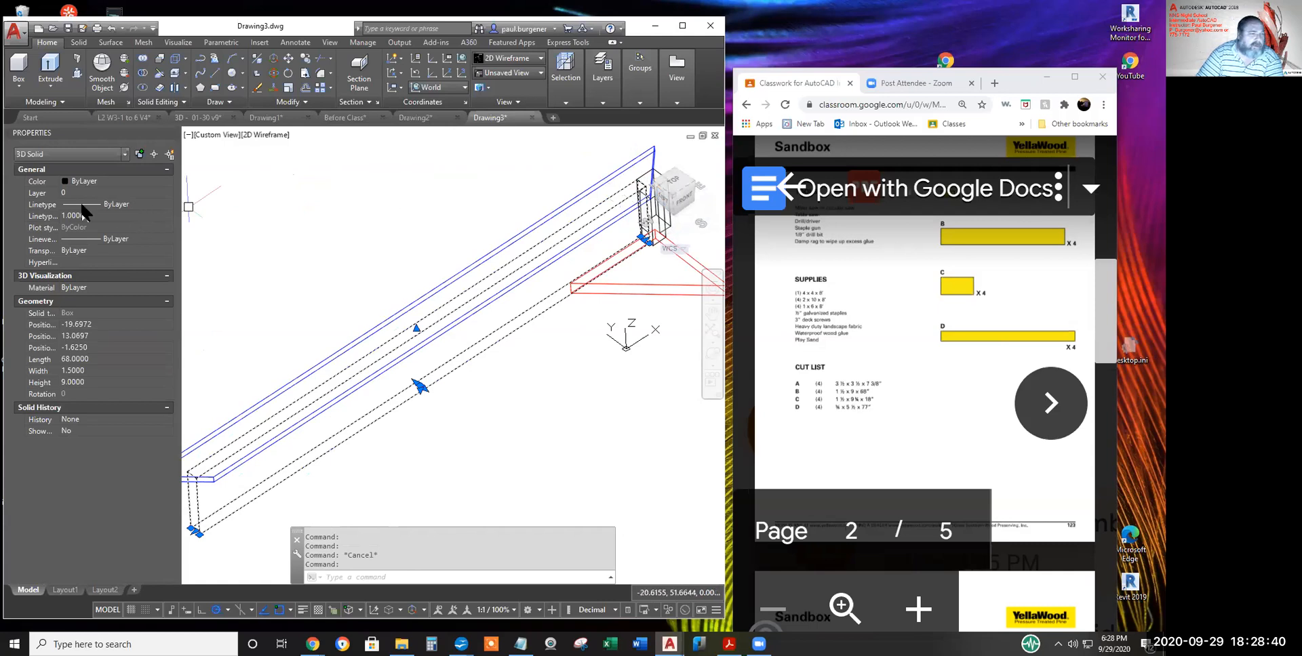
pyautogui.click(91, 181)
pyautogui.click(117, 180)
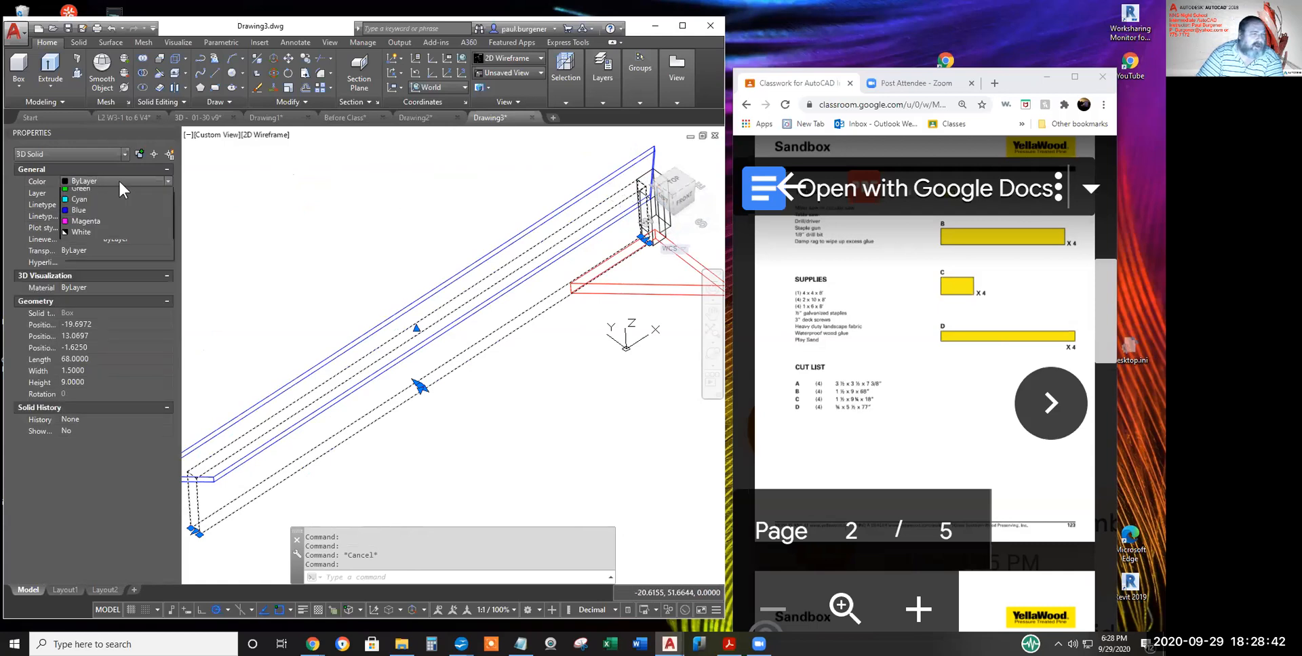
pyautogui.click(83, 237)
pyautogui.press('Escape')
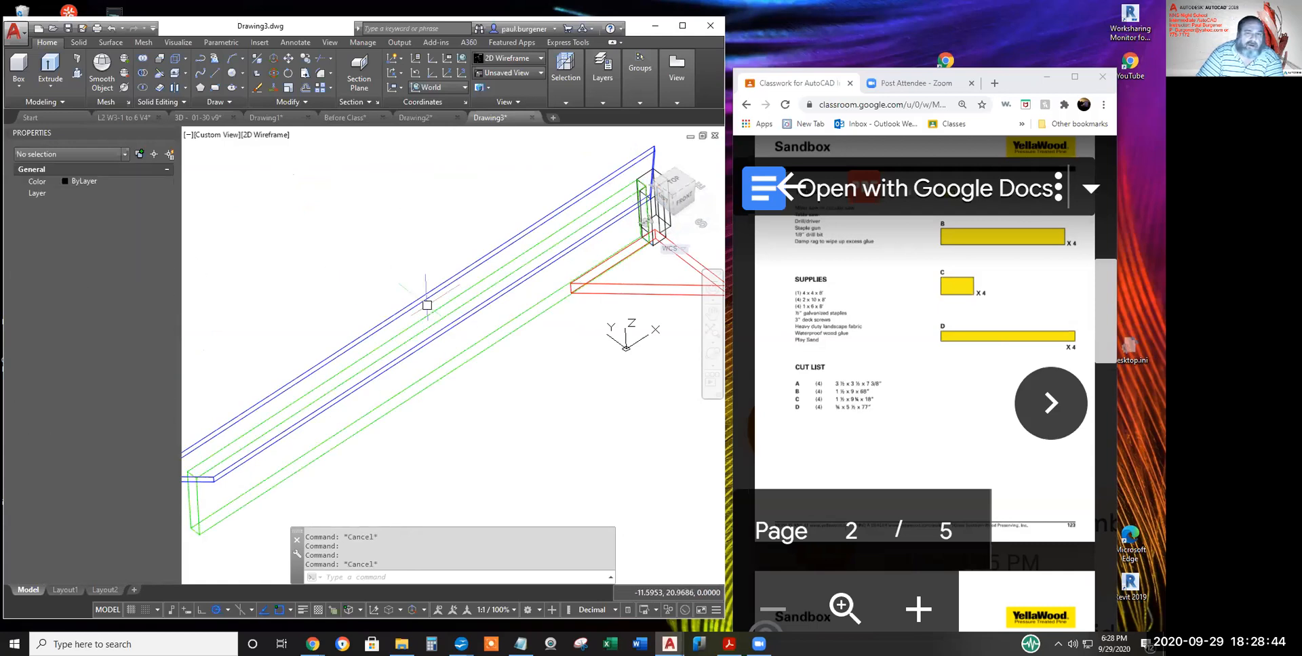
# - Set the color of the notched corner post A to Magenta
pyautogui.moveTo(655, 175); pyautogui.dragTo(485, 261, button='middle')
pyautogui.scroll(4, 489, 265)
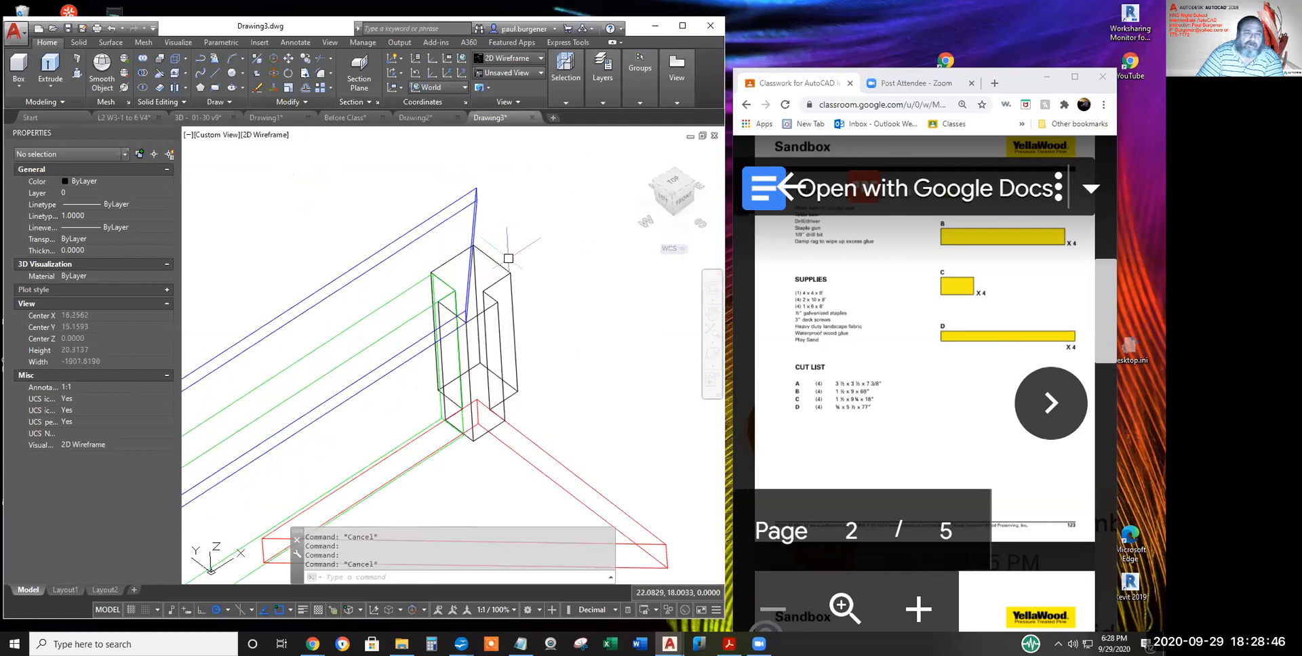
pyautogui.click(499, 270)
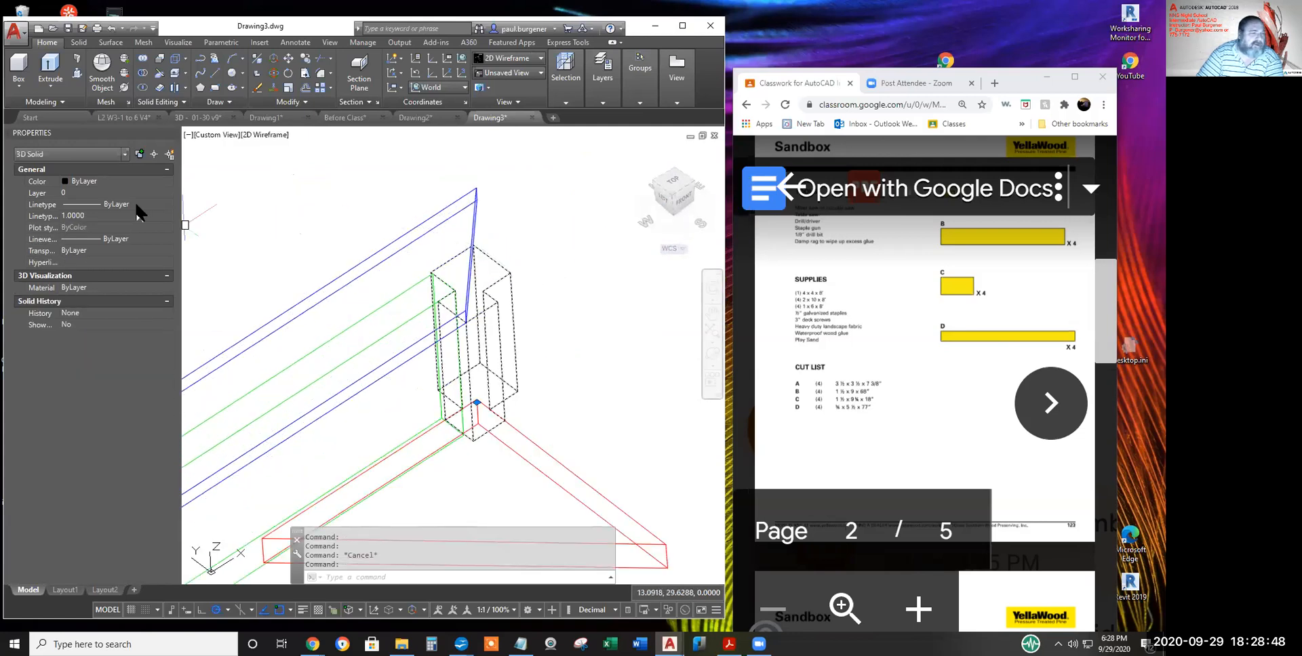
pyautogui.click(111, 180)
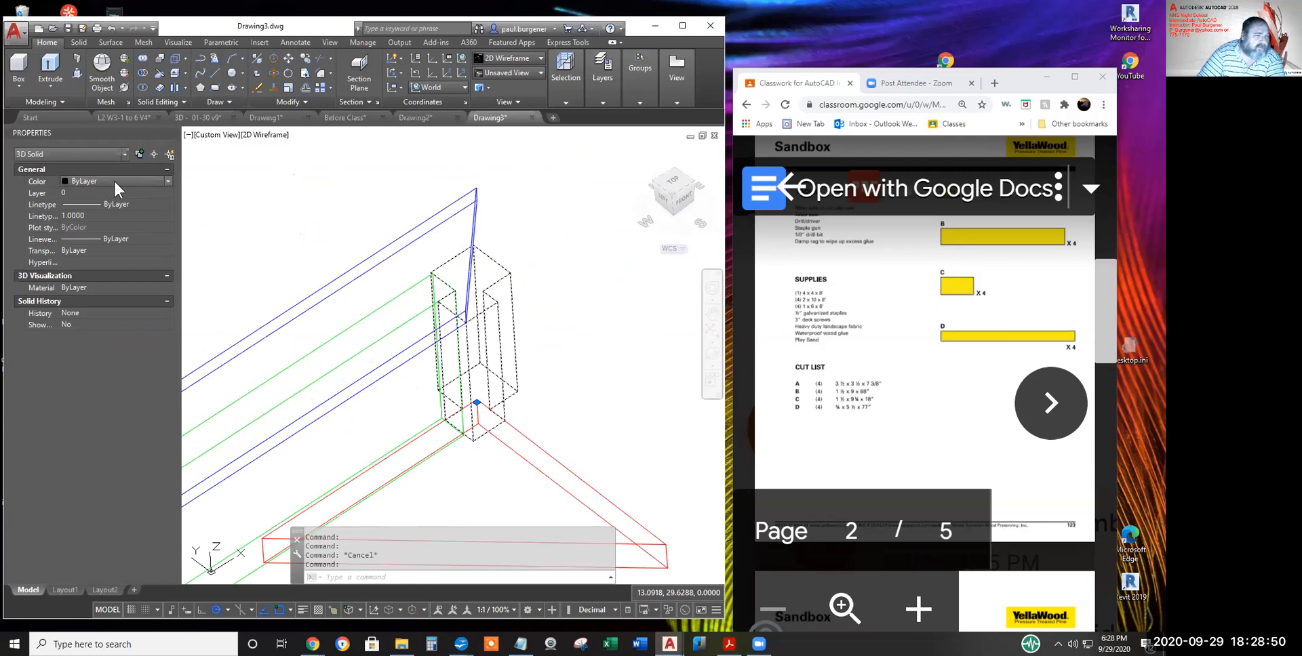
pyautogui.click(101, 181)
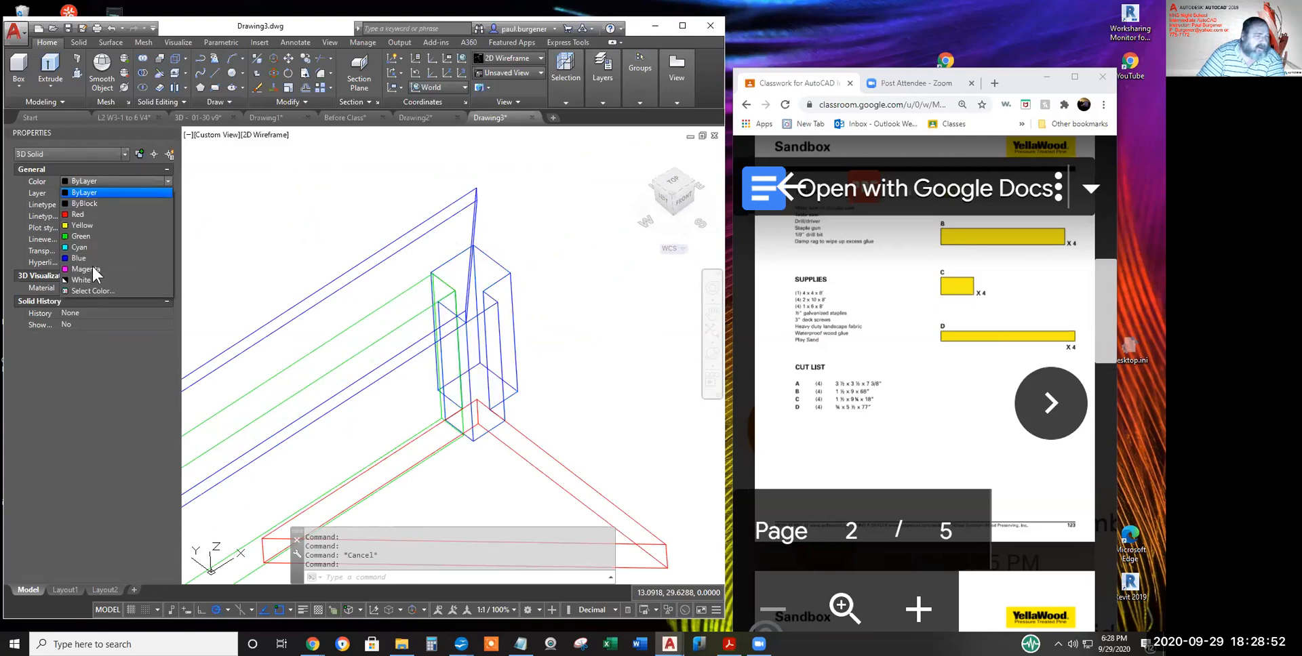
pyautogui.click(87, 269)
pyautogui.press('Escape')
# - Display the colored parts in the Conceptual visual style and examine the assembled corner from several free-orbit angles
pyautogui.scroll(-3, 582, 255)
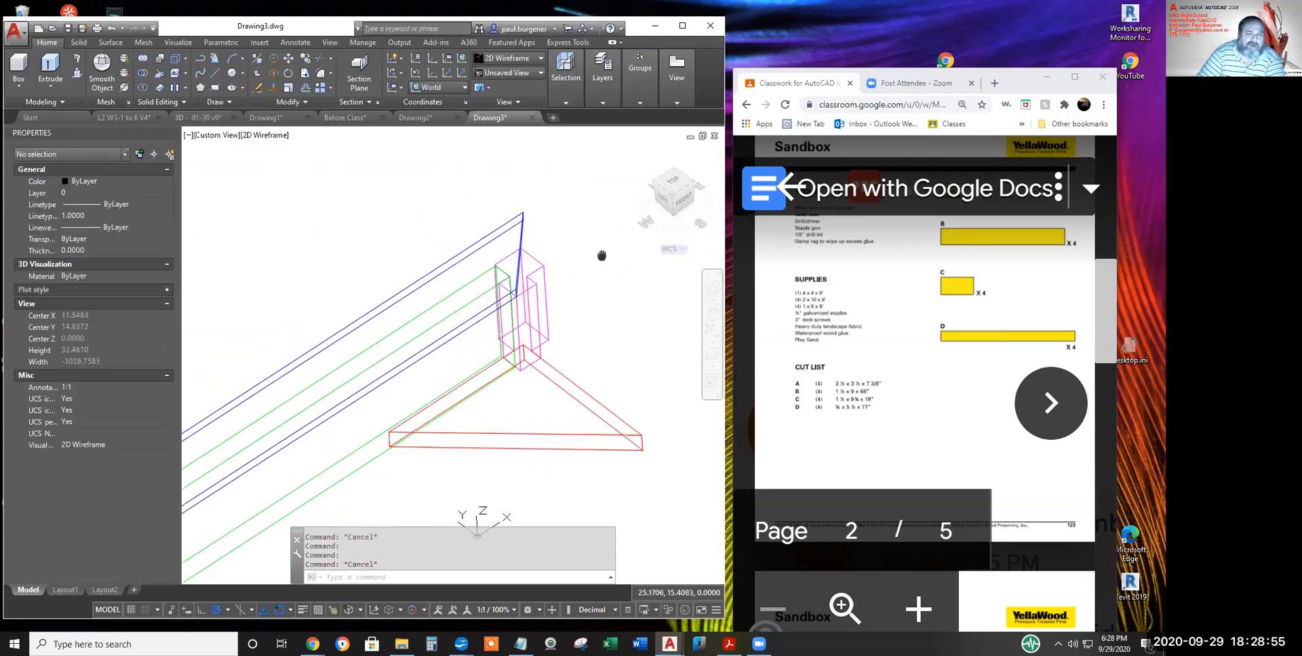
pyautogui.click(278, 137)
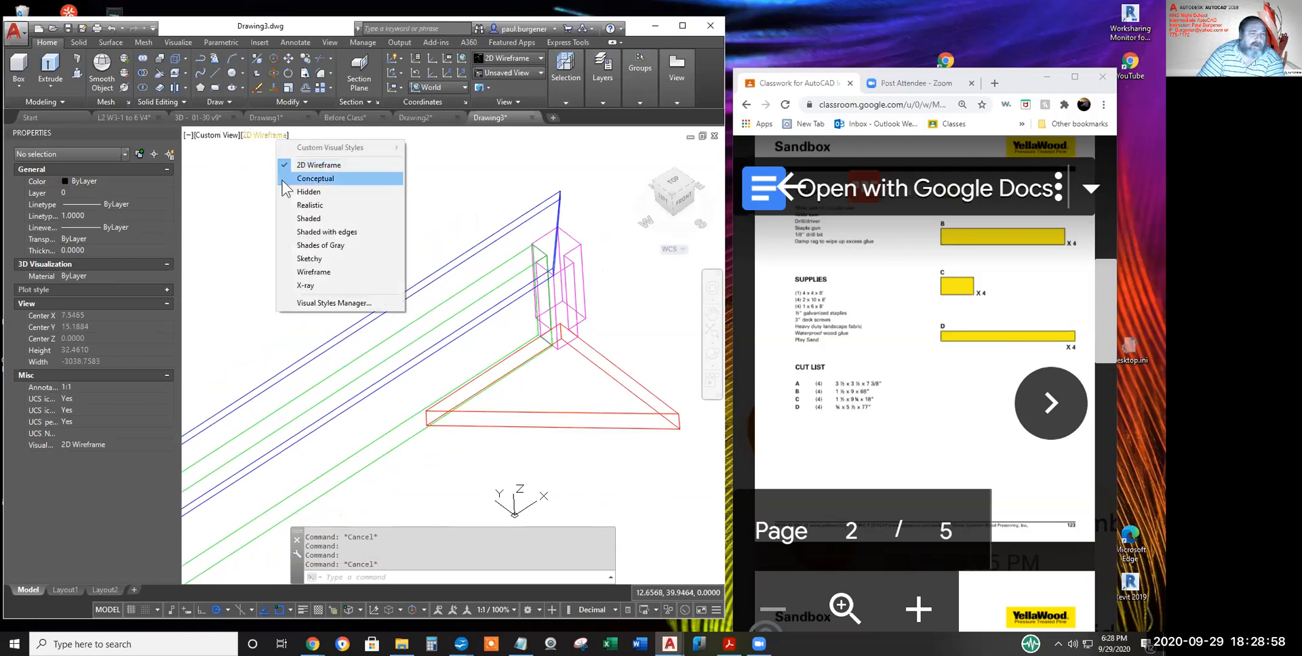
pyautogui.click(315, 179)
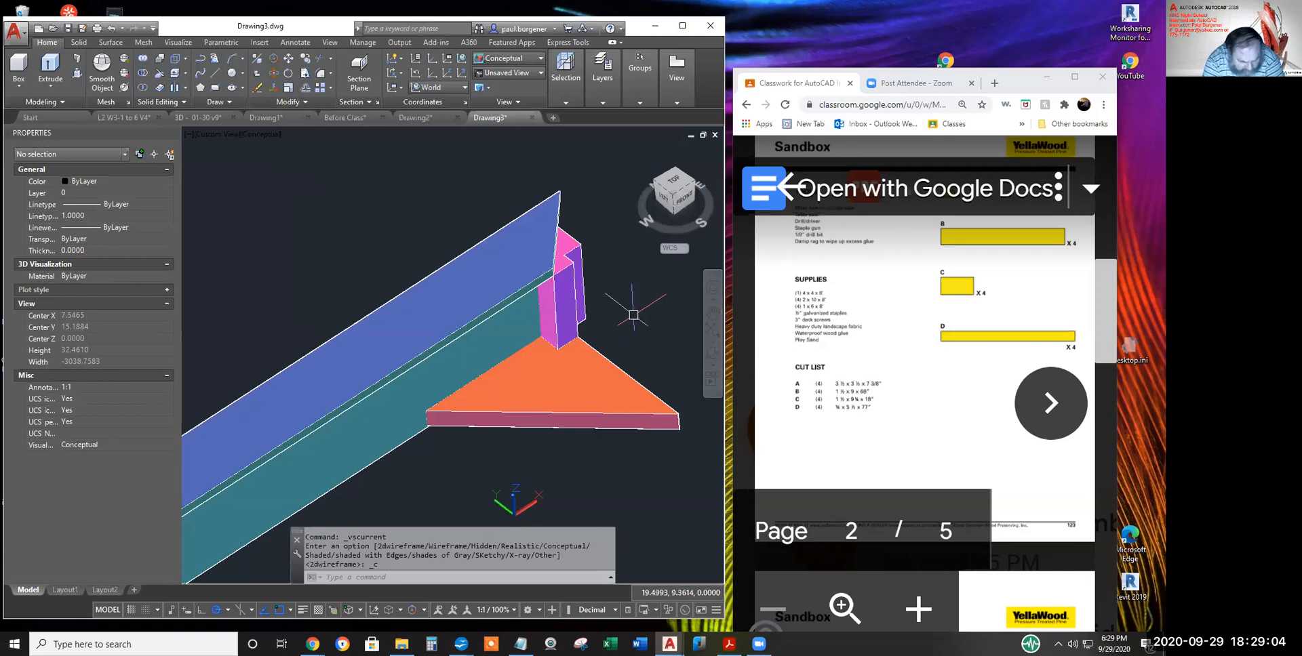
pyautogui.write('3DFORBIT')
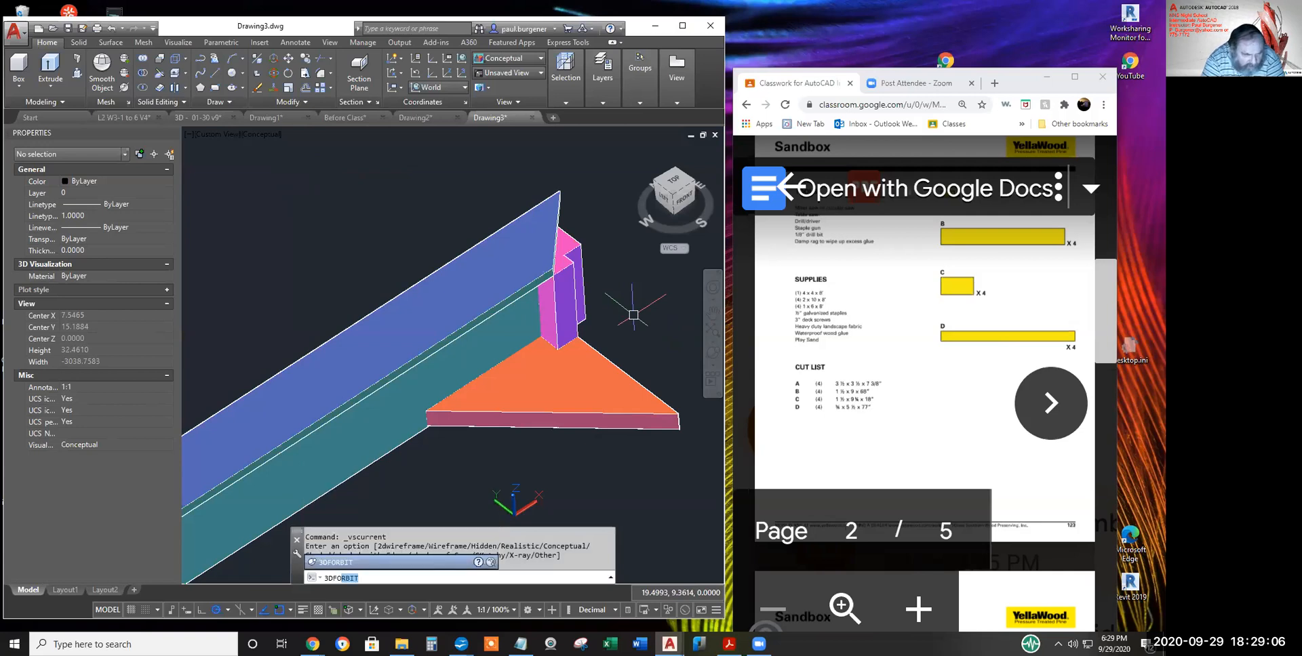
pyautogui.press('Return')
pyautogui.moveTo(557, 329); pyautogui.dragTo(527, 381)
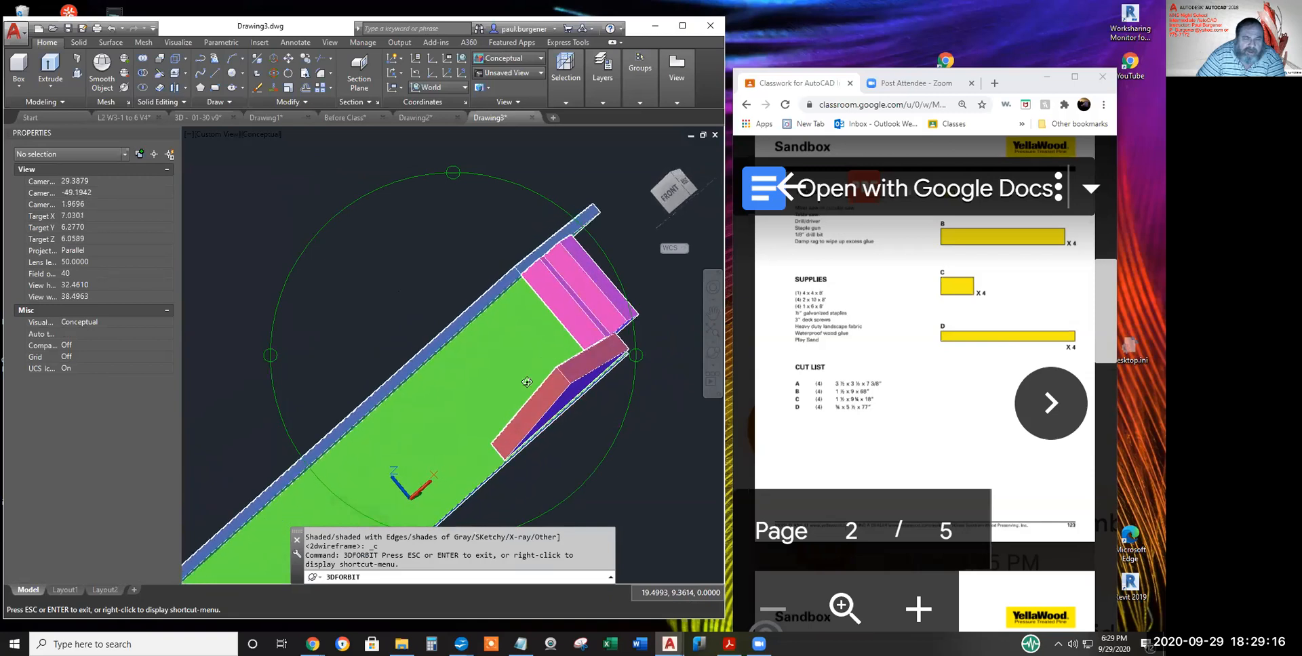
pyautogui.moveTo(619, 362); pyautogui.dragTo(596, 266)
pyautogui.press('Escape')
pyautogui.scroll(-5, 516, 316)
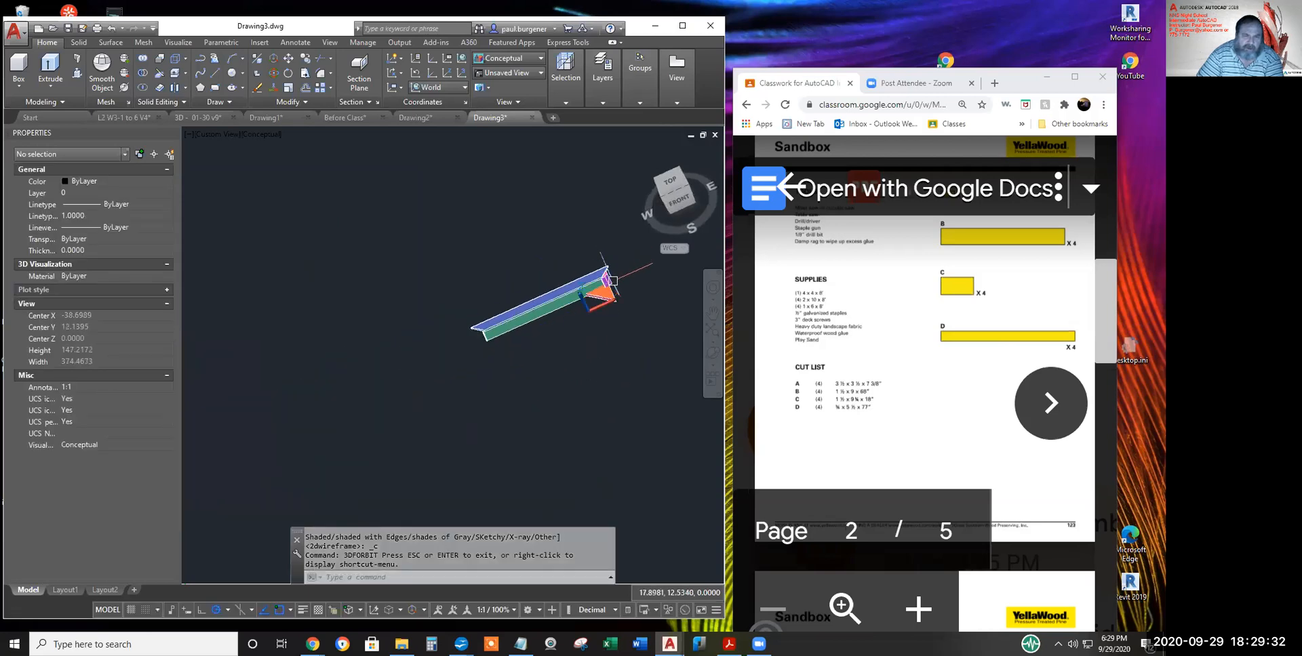
pyautogui.scroll(2, 515, 316)
pyautogui.scroll(4, 515, 315)
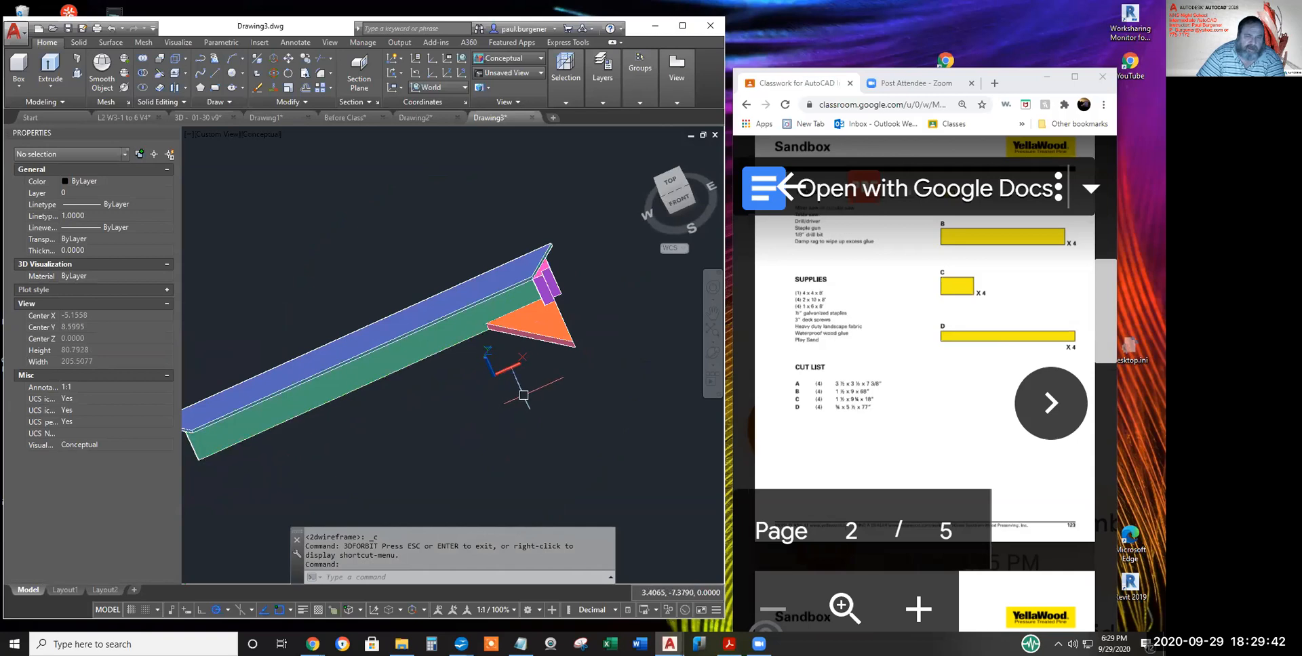
# - Draw a line along the miter edge at the free end of top board D, from outer corner to inner corner
pyautogui.moveTo(508, 370)
pyautogui.keyDown('shift'); pyautogui.mouseDown(button='middle')
pyautogui.moveTo(535, 333)
pyautogui.moveTo(529, 366)
pyautogui.mouseUp(button='middle'); pyautogui.keyUp('shift')
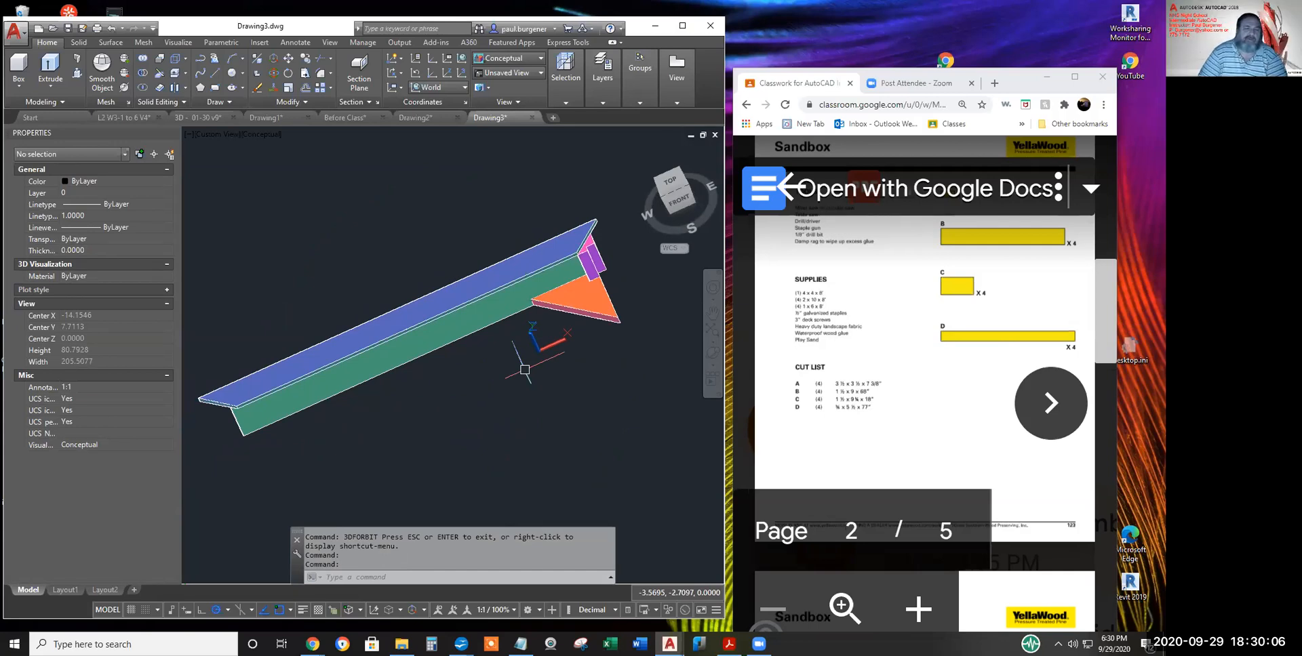
pyautogui.scroll(-4, 526, 400)
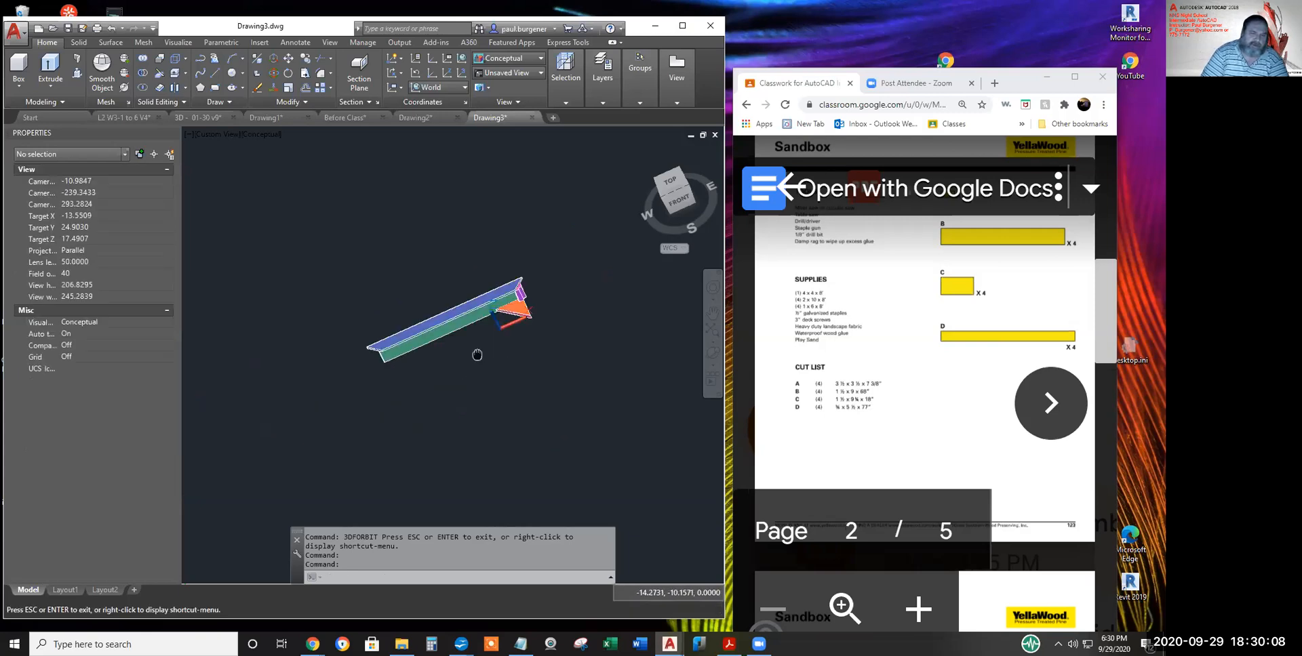
pyautogui.moveTo(484, 400); pyautogui.dragTo(451, 312, button='middle')
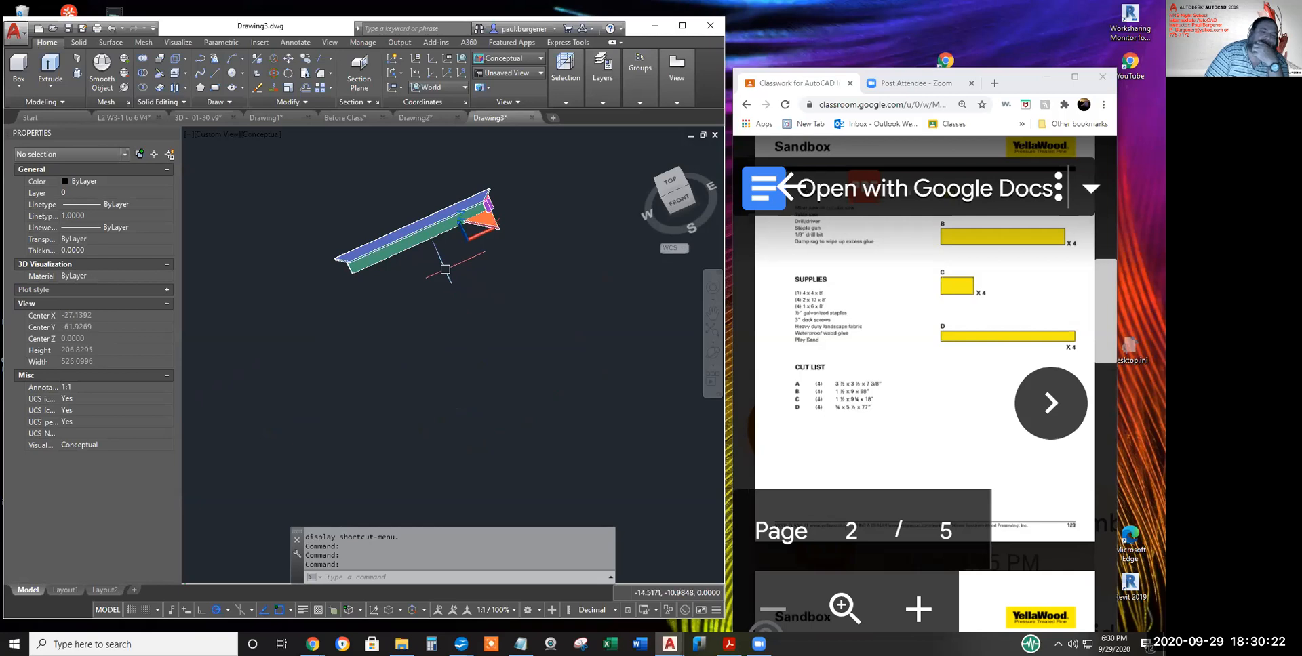
pyautogui.scroll(3, 424, 200)
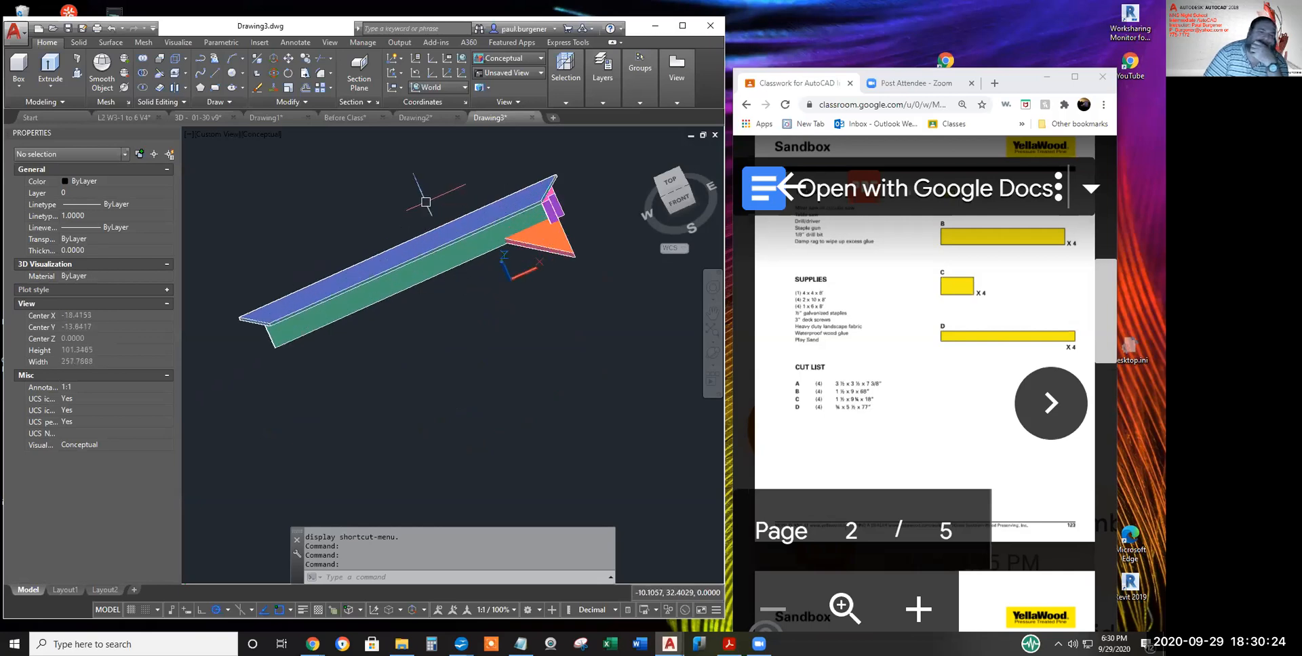
pyautogui.click(214, 71)
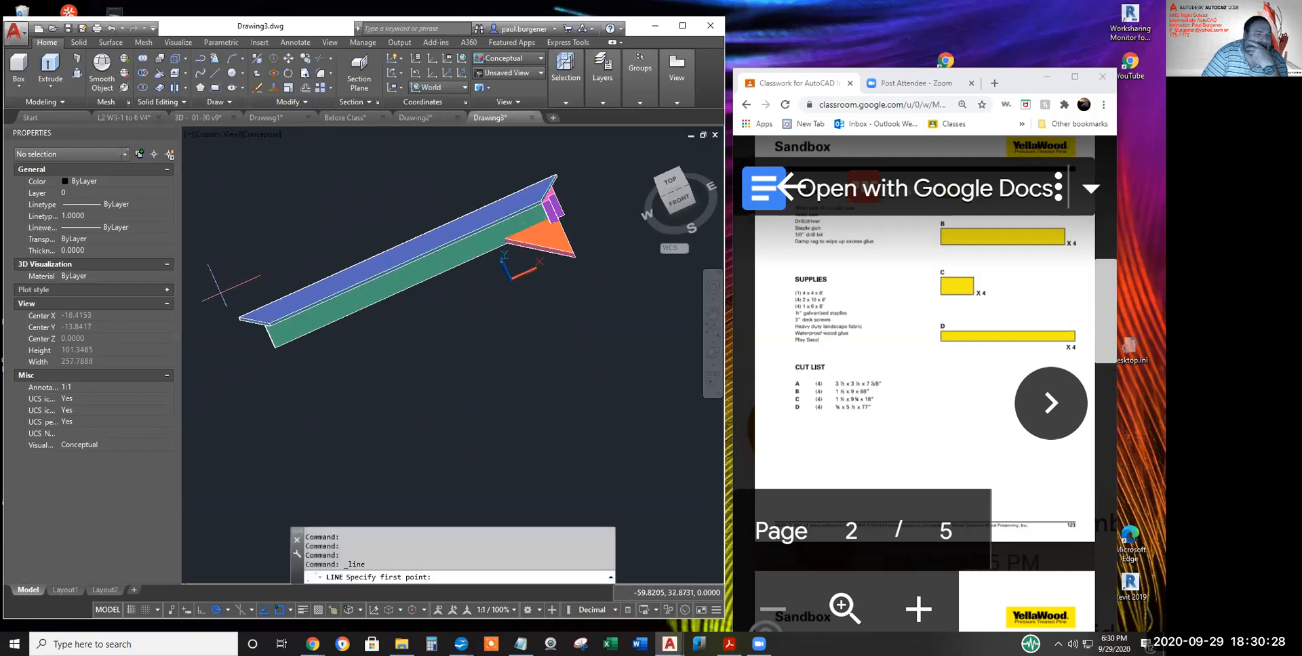
pyautogui.scroll(3, 234, 312)
pyautogui.click(247, 328)
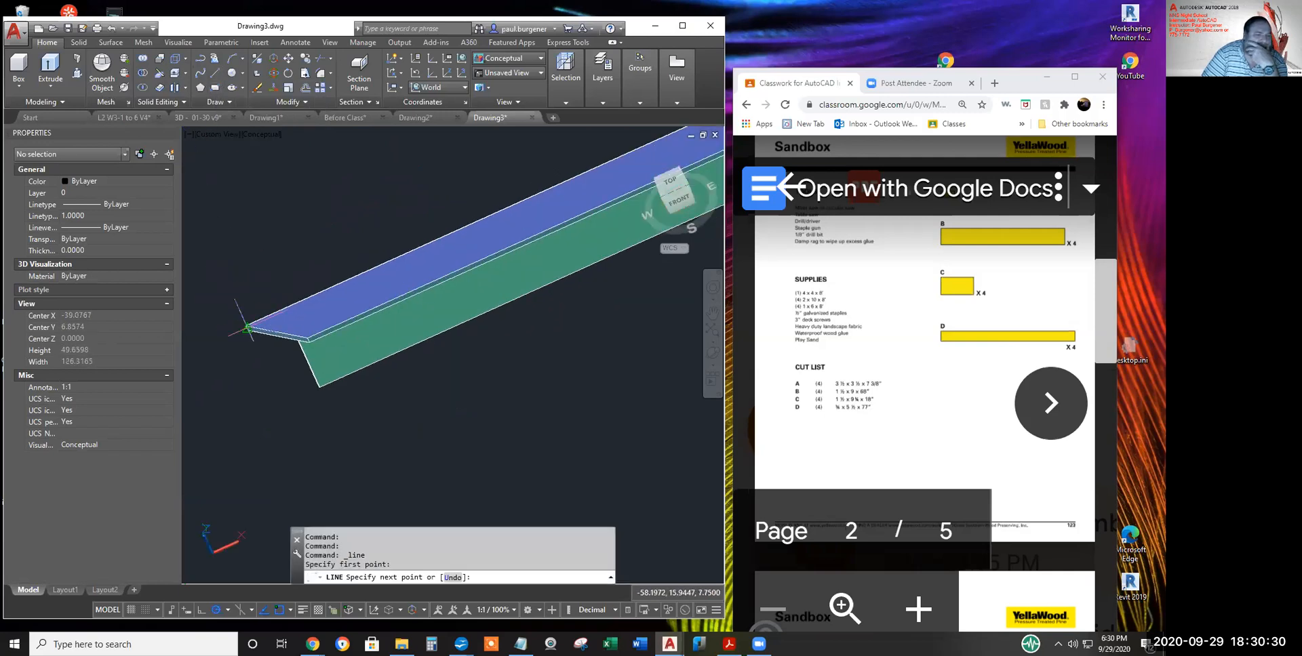
pyautogui.click(306, 337)
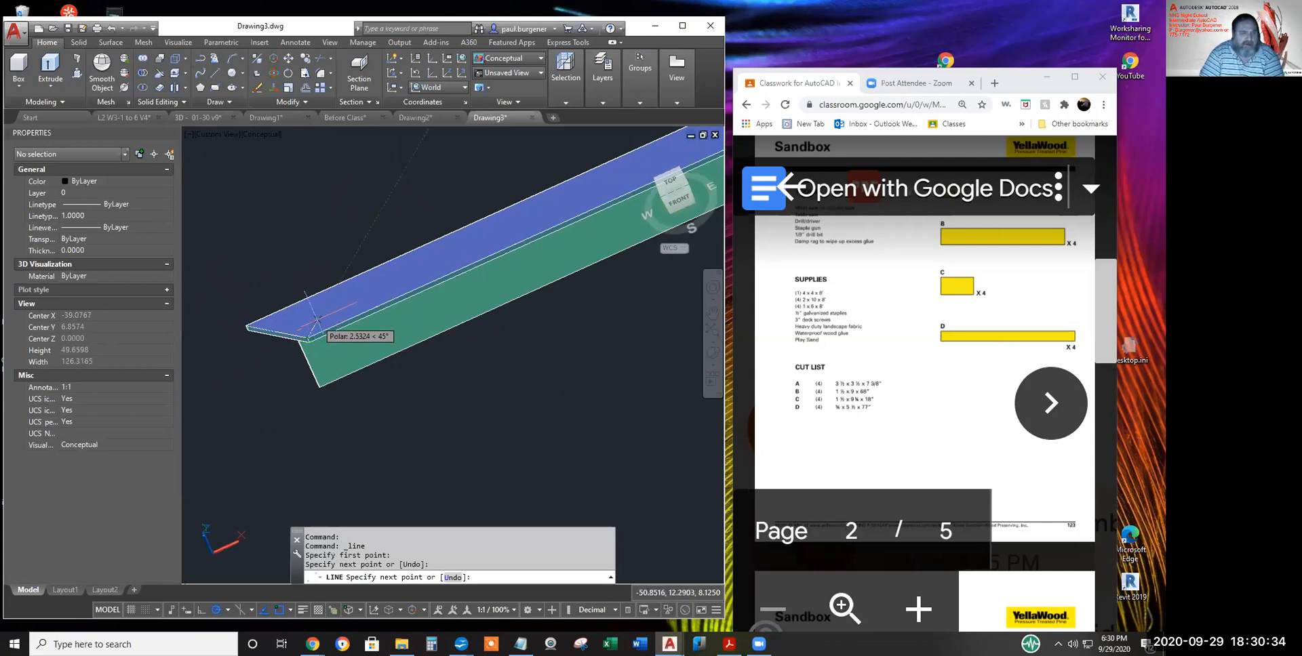
pyautogui.press('Return')
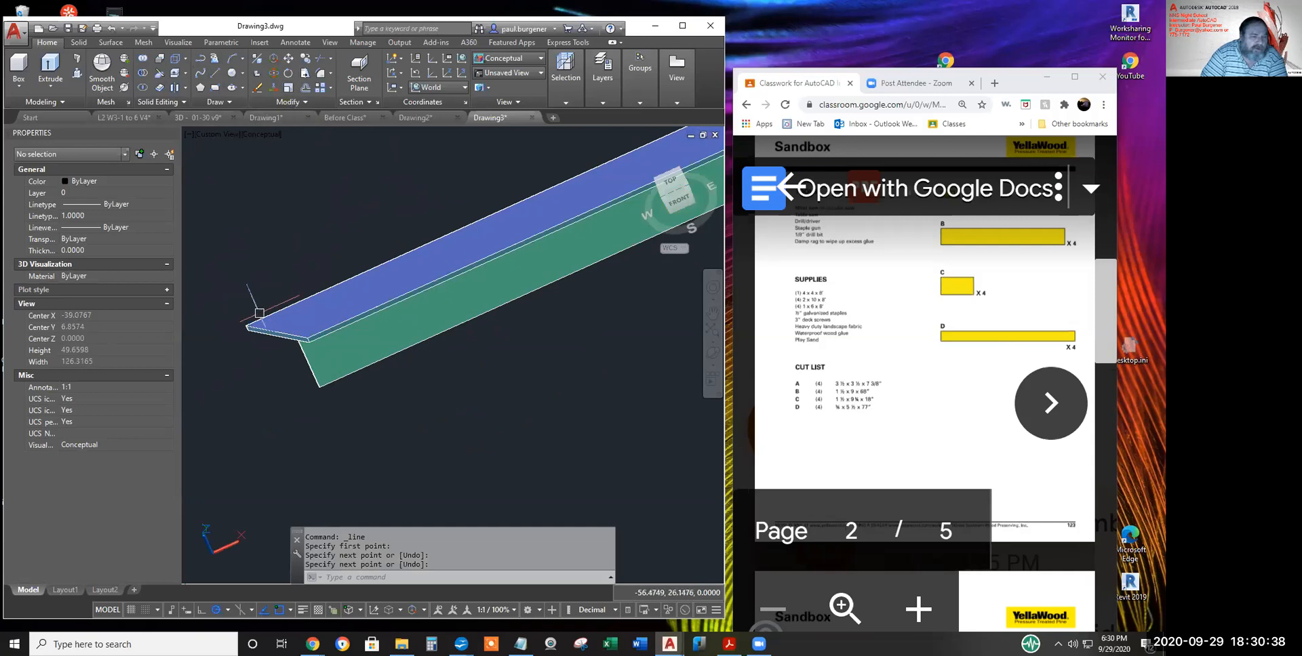
pyautogui.press('Escape')
pyautogui.press('Escape')
pyautogui.press('Escape')
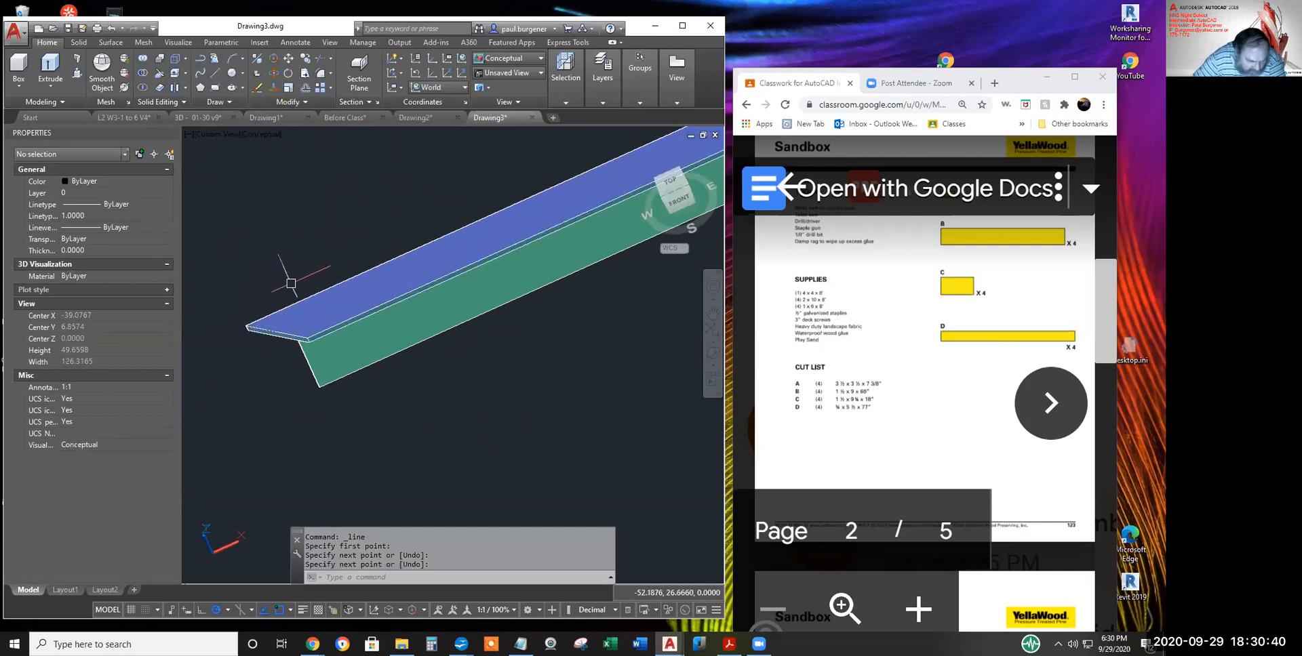
# - Scale the miter line up from board D's outer corner so it extends well across the sandbox area
pyautogui.click(289, 88)
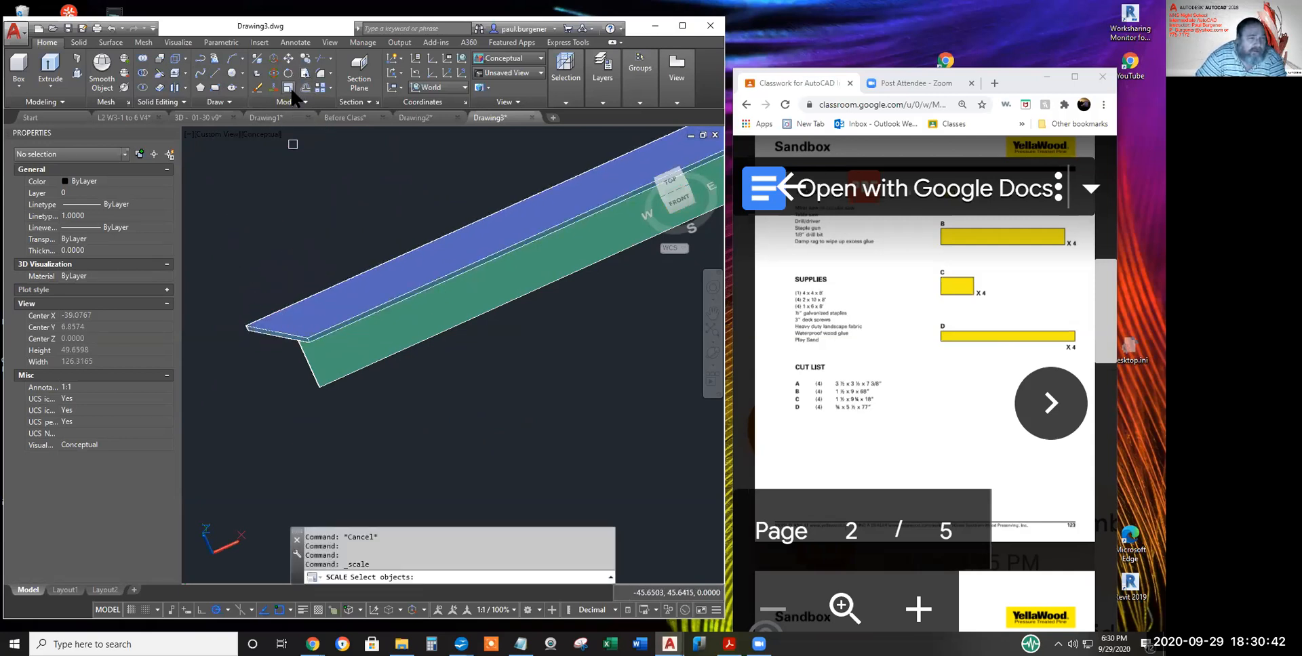
pyautogui.write('l')
pyautogui.press('Return')
pyautogui.press('Return')
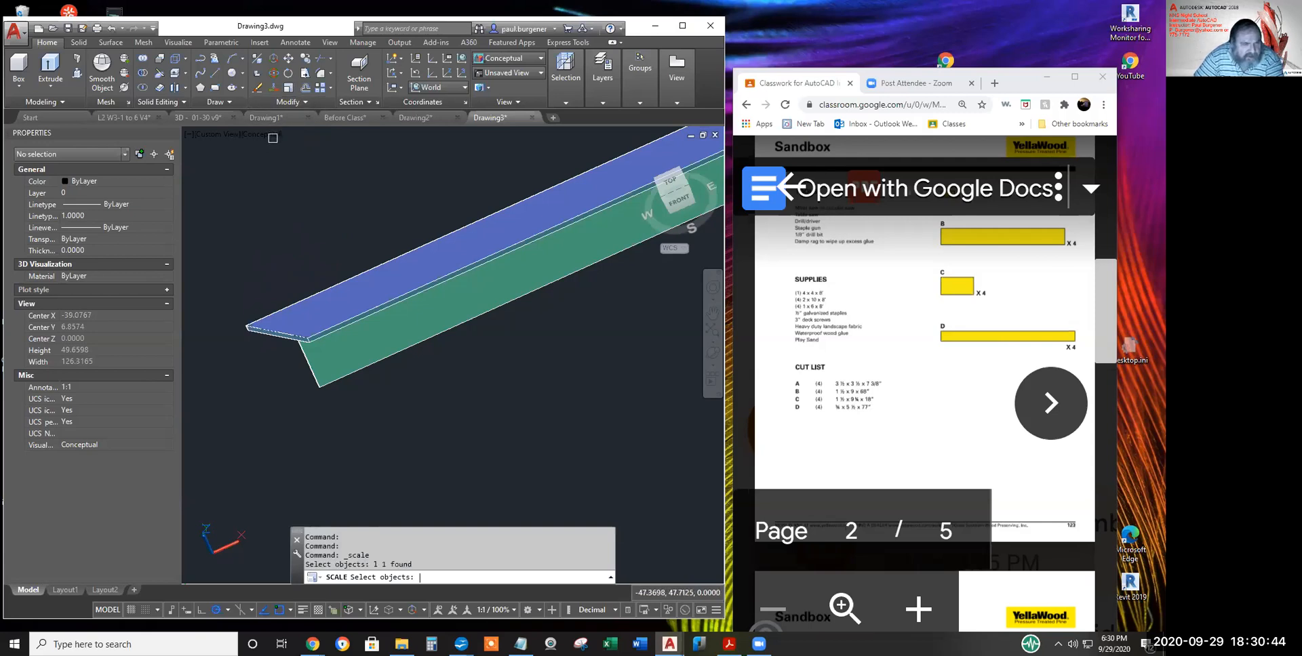
pyautogui.click(246, 326)
pyautogui.scroll(-3, 291, 261)
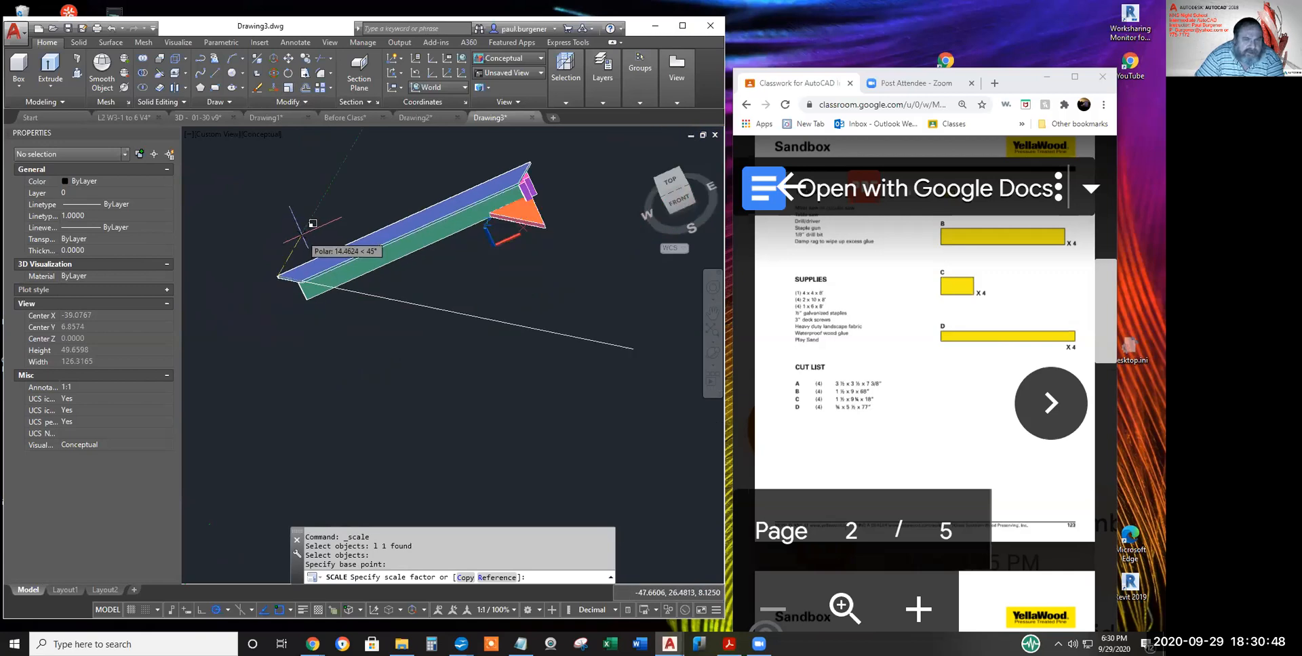
pyautogui.click(311, 222)
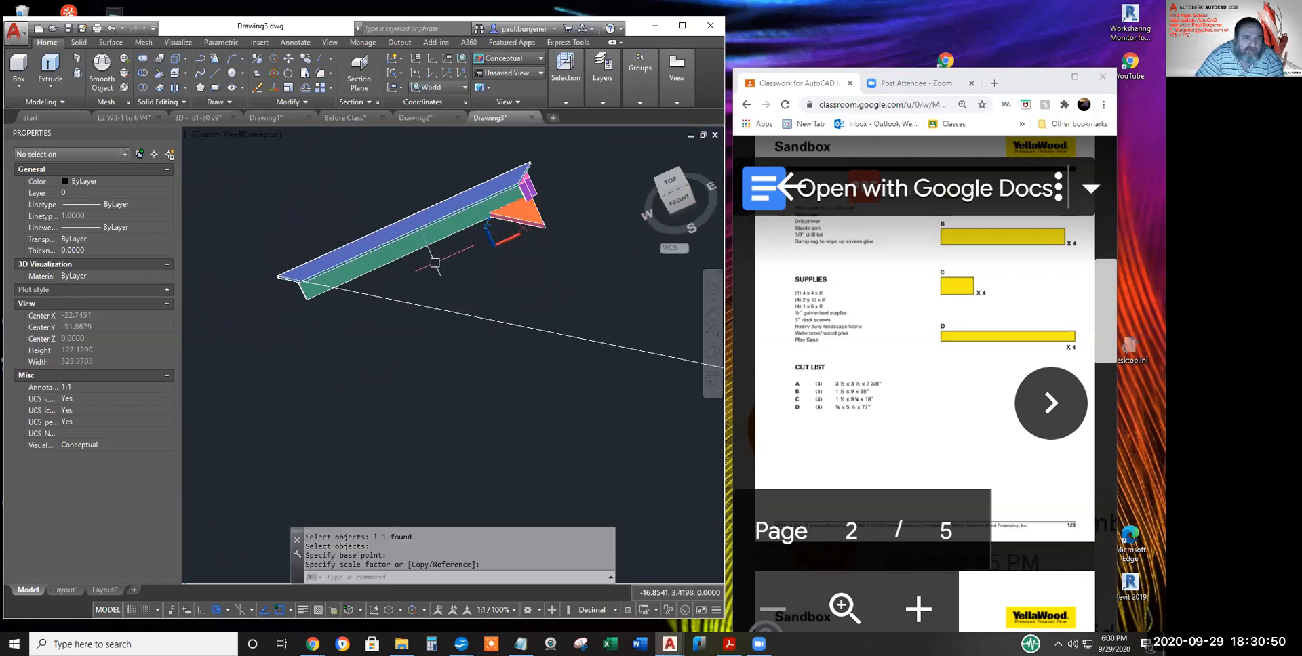
# - Mirror the long diagonal line about an axis perpendicular to side board B at its midpoint, keeping the original line
pyautogui.click(304, 101)
pyautogui.click(319, 117)
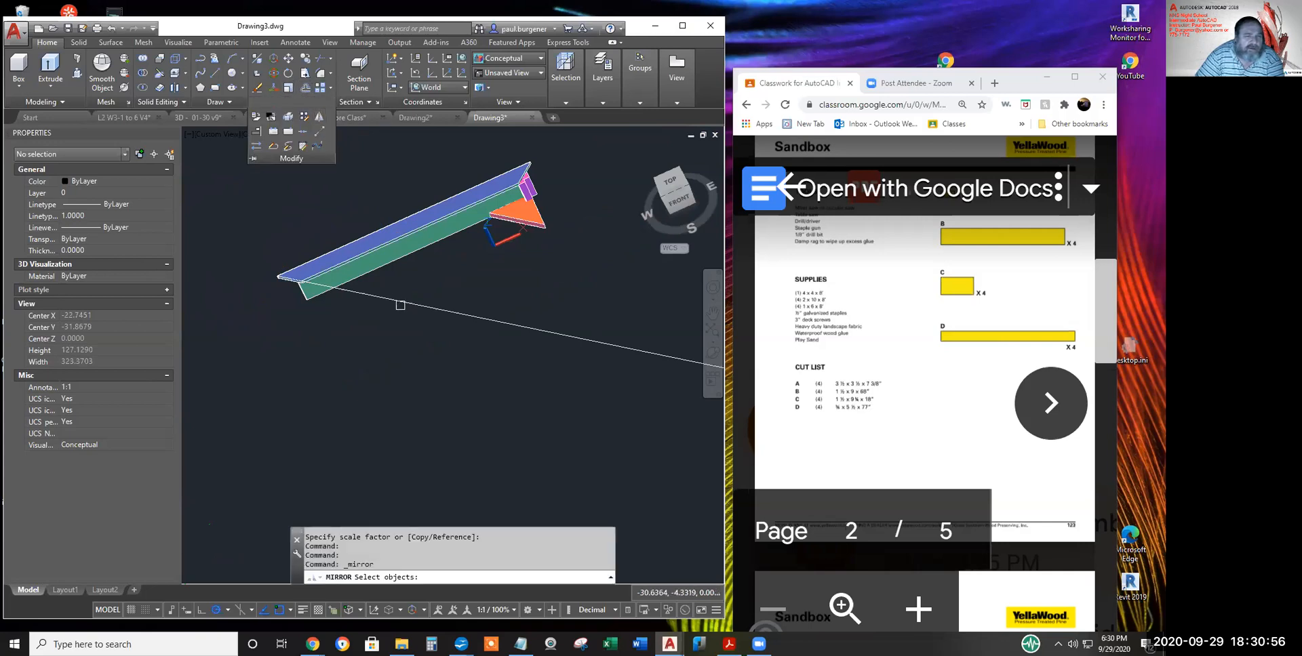
pyautogui.click(405, 300)
pyautogui.press('Return')
pyautogui.click(416, 248)
pyautogui.click(434, 279)
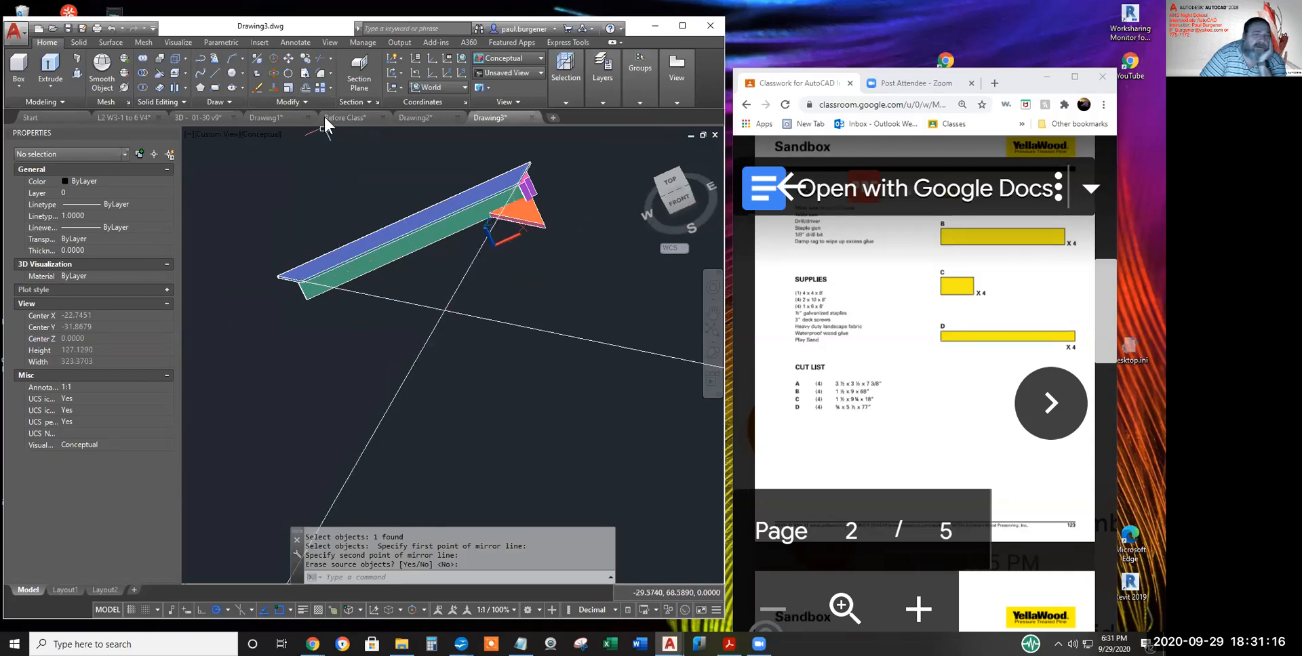
# - Create a polar array of the four colored sandbox parts, centered on the intersection of the two diagonal lines
pyautogui.click(329, 86)
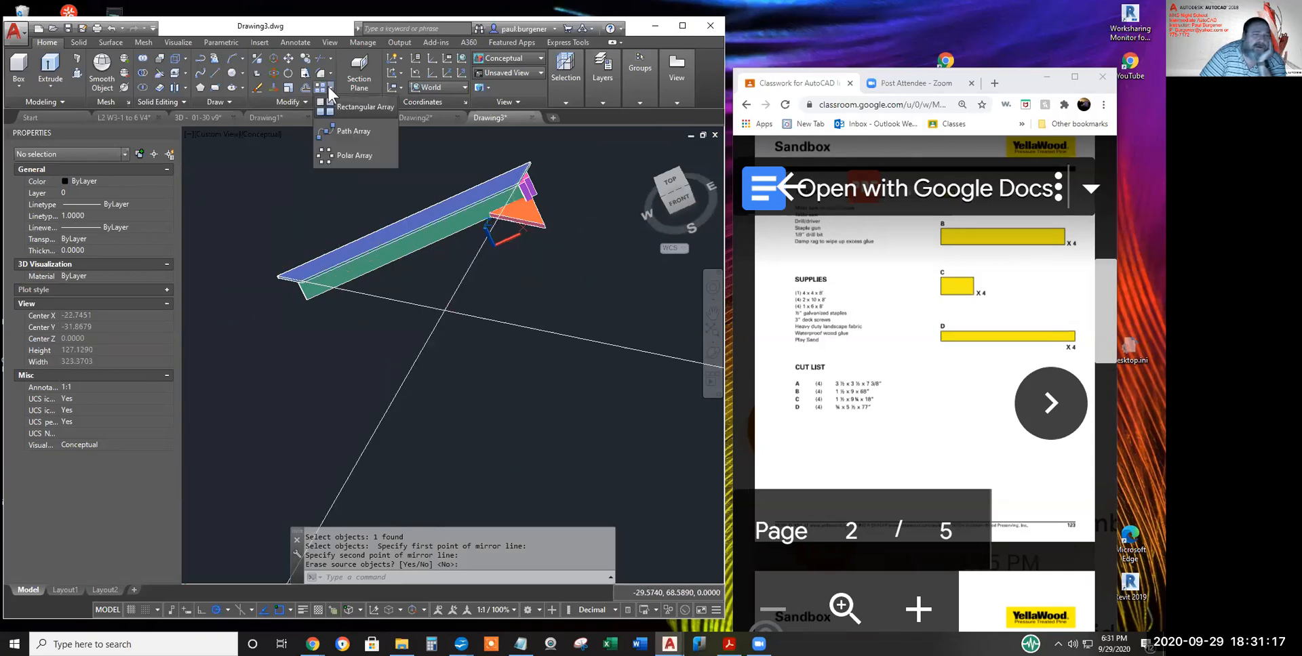
pyautogui.click(347, 155)
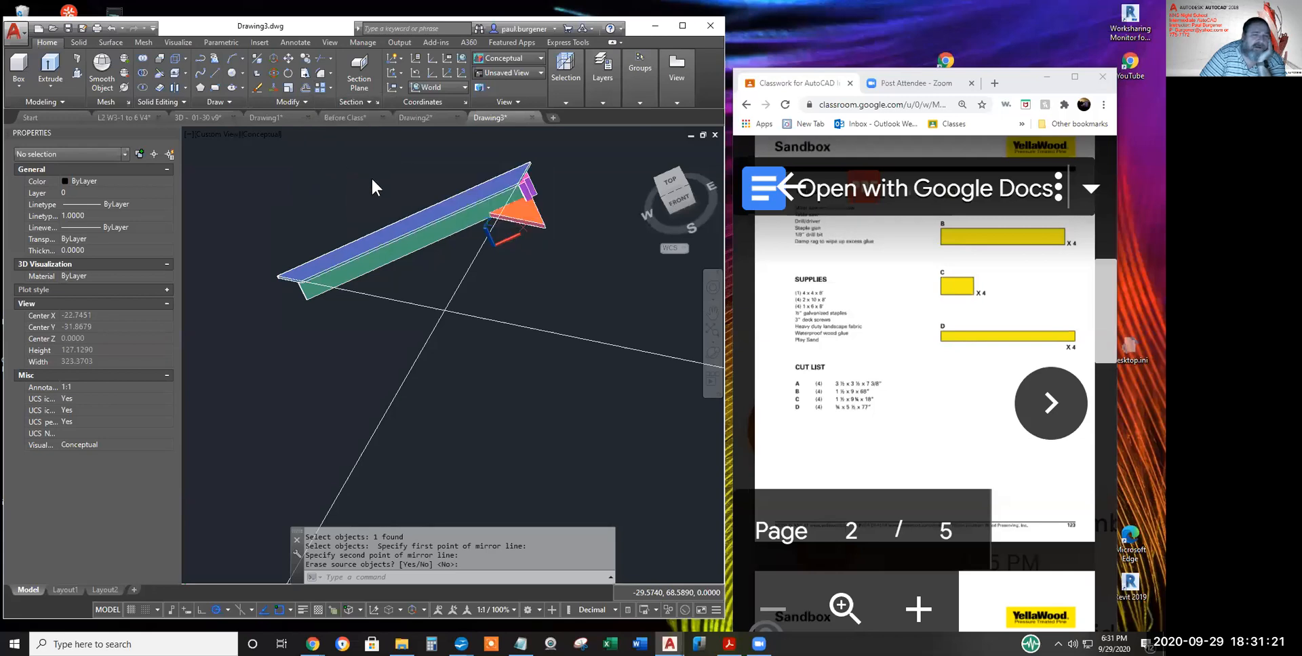
pyautogui.click(226, 147)
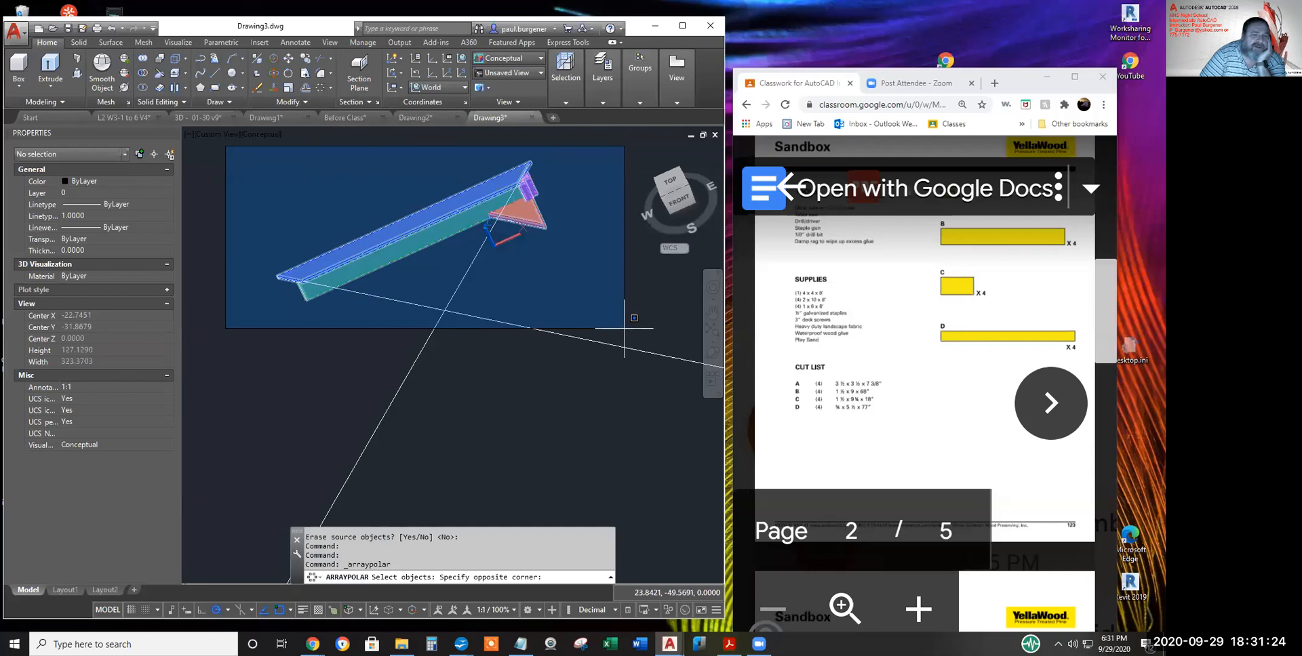
pyautogui.click(624, 328)
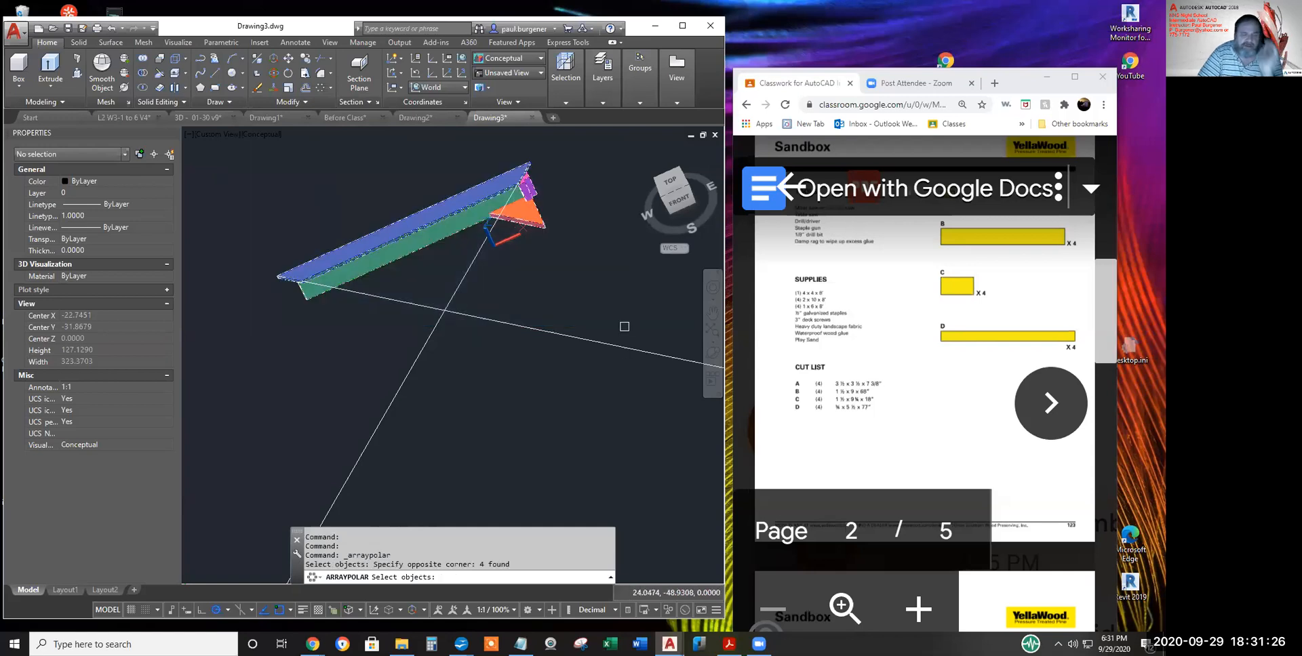
pyautogui.press('Return')
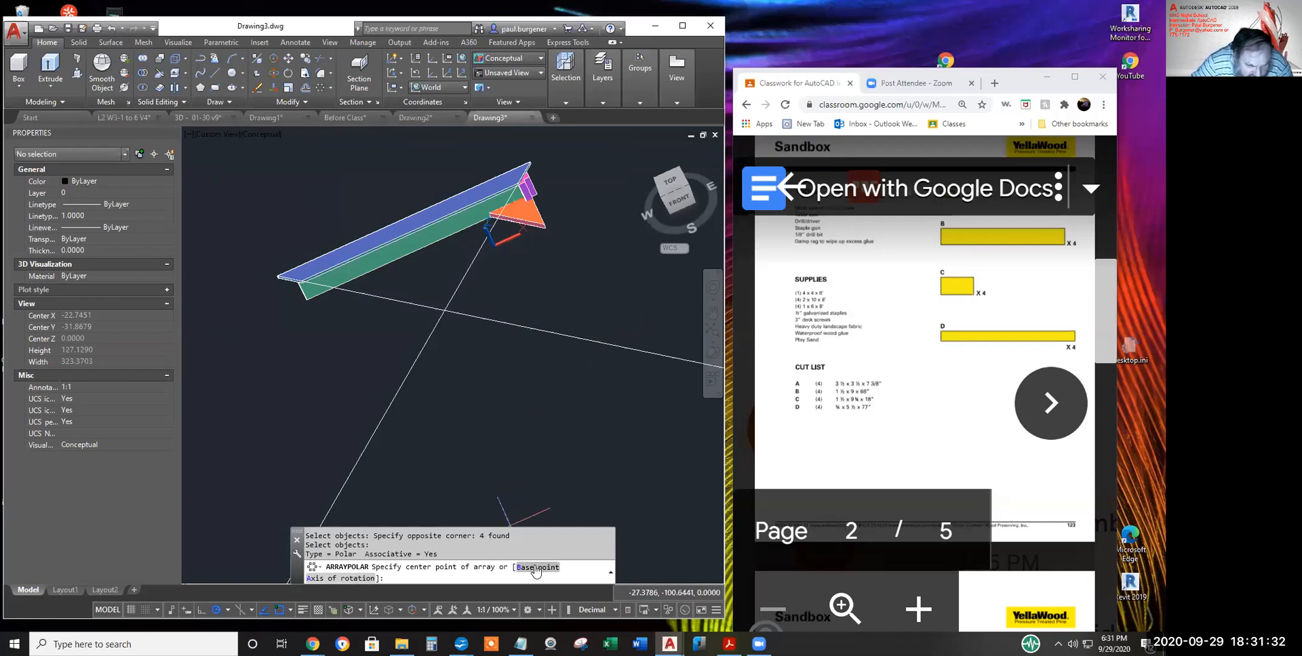
pyautogui.click(444, 310)
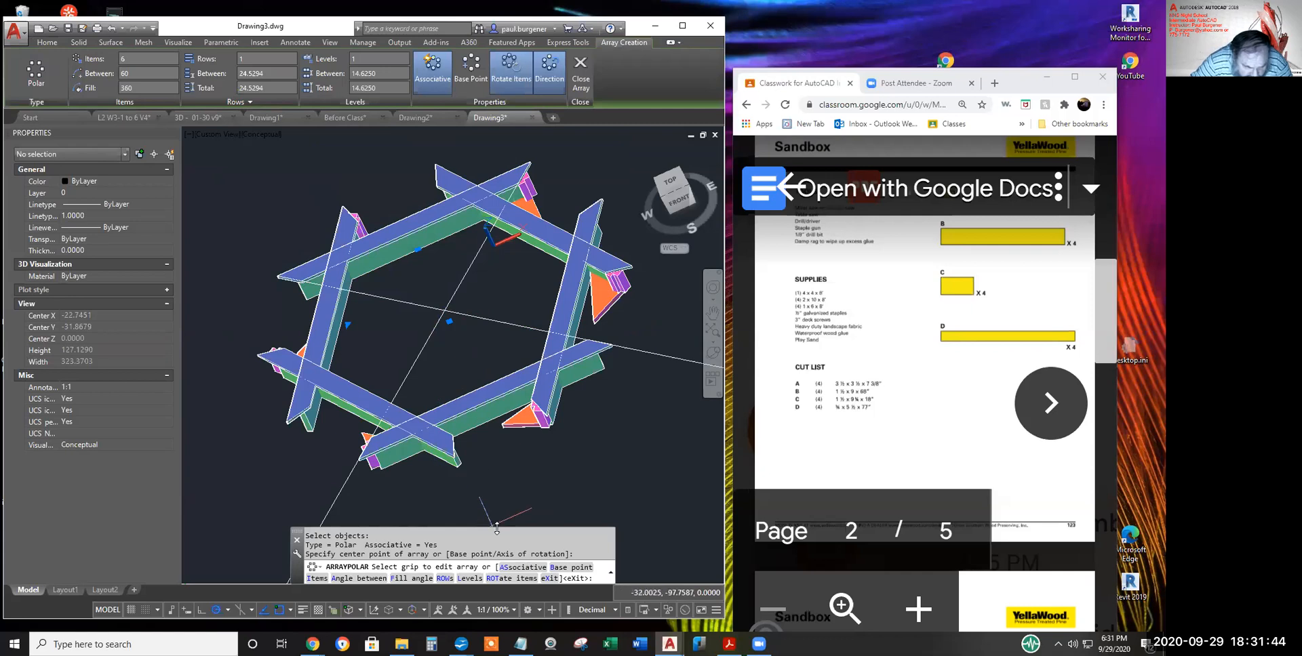
# - Set the polar array to 4 items, check the closed frame from other orbit angles, and finish the array
pyautogui.click(317, 579)
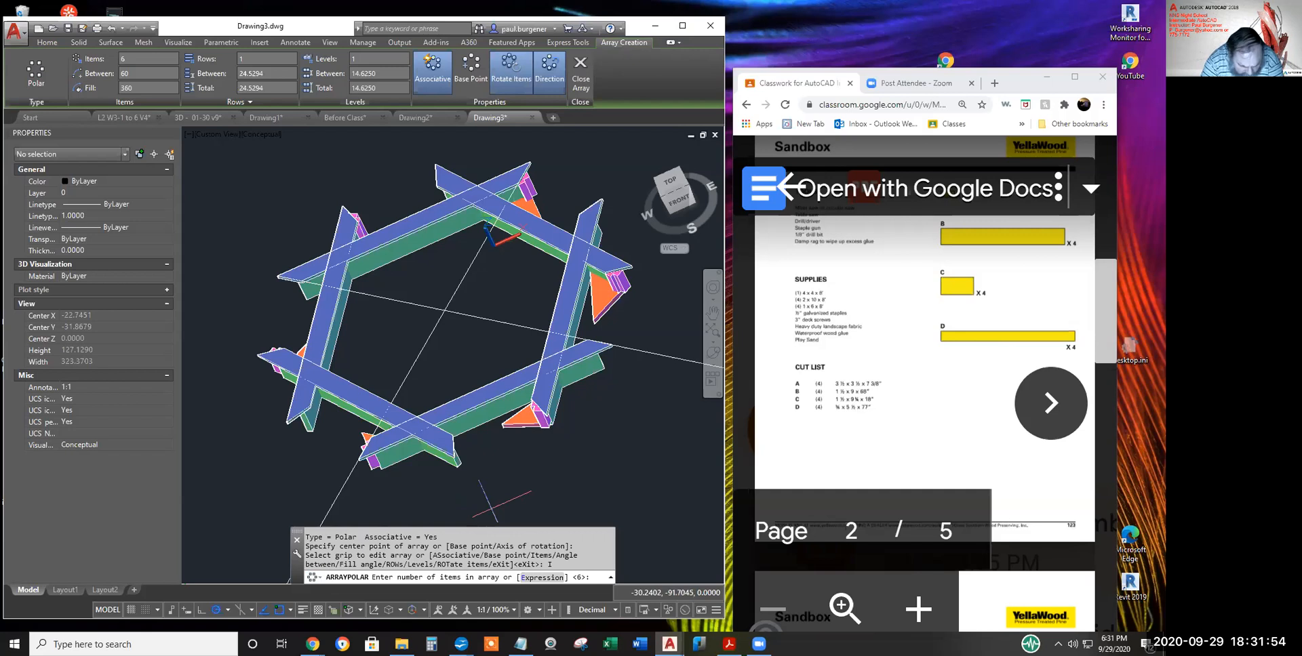
pyautogui.press('Return')
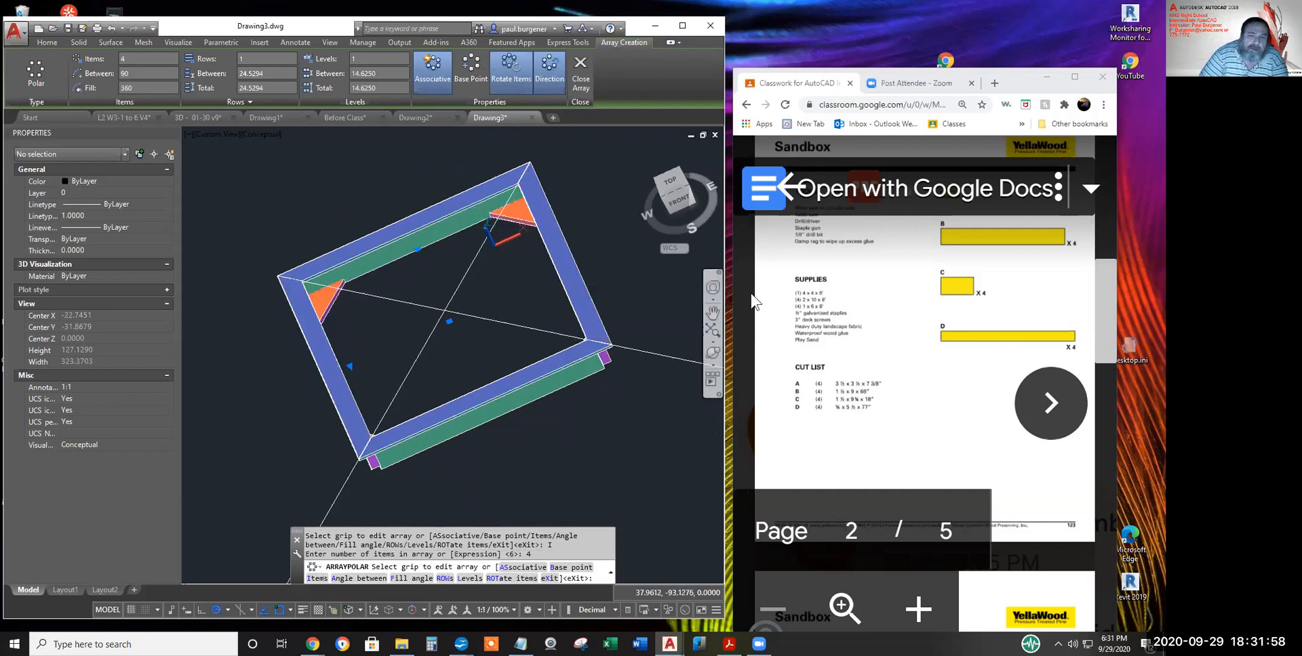
pyautogui.click(713, 353)
pyautogui.moveTo(509, 400); pyautogui.dragTo(591, 285)
pyautogui.moveTo(372, 371); pyautogui.dragTo(389, 287)
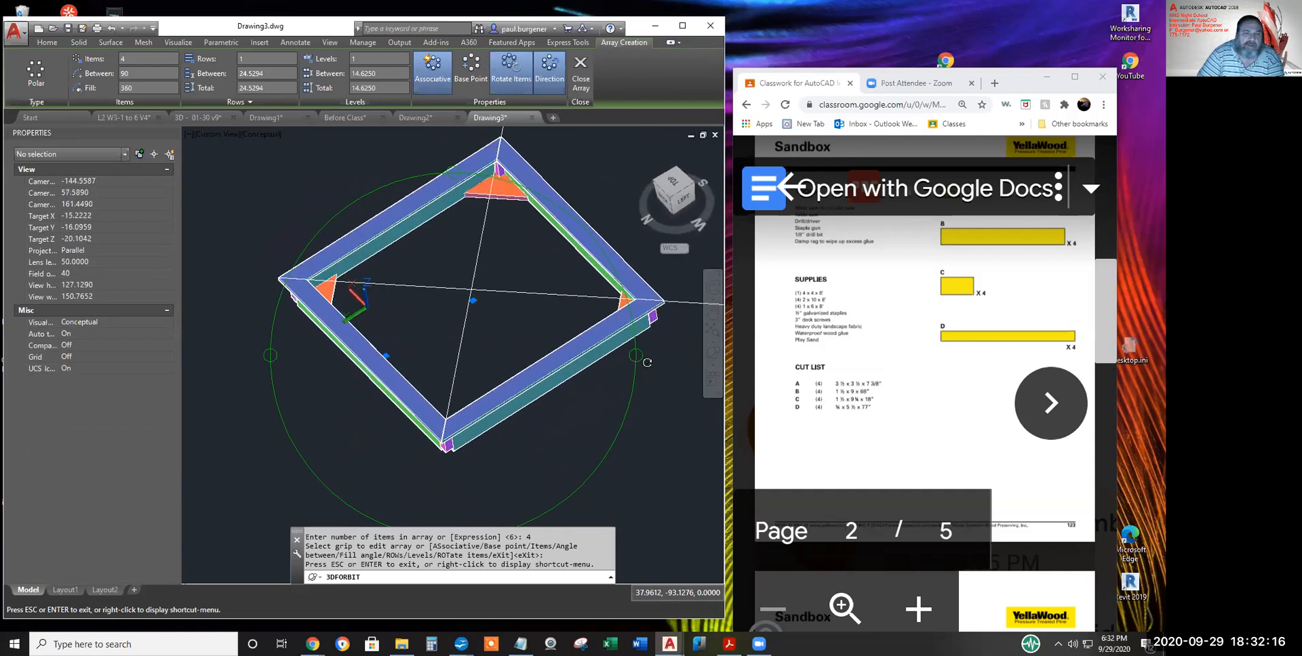
pyautogui.moveTo(504, 362); pyautogui.dragTo(488, 372)
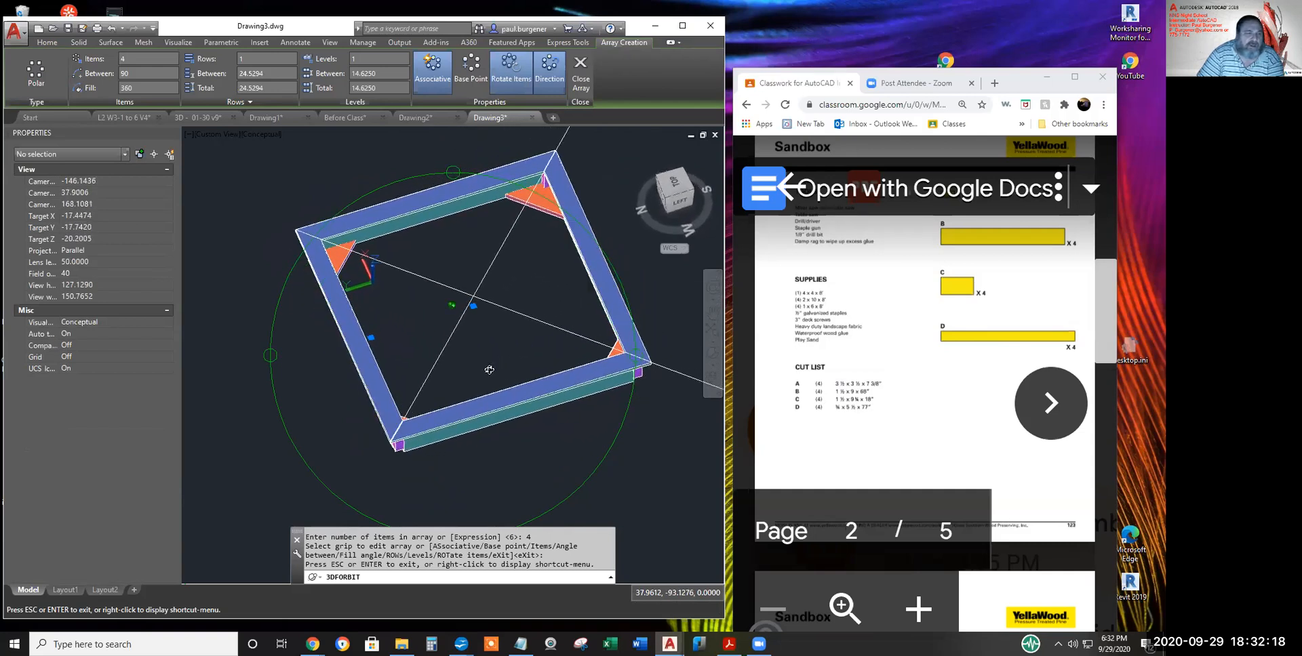
pyautogui.press('Escape')
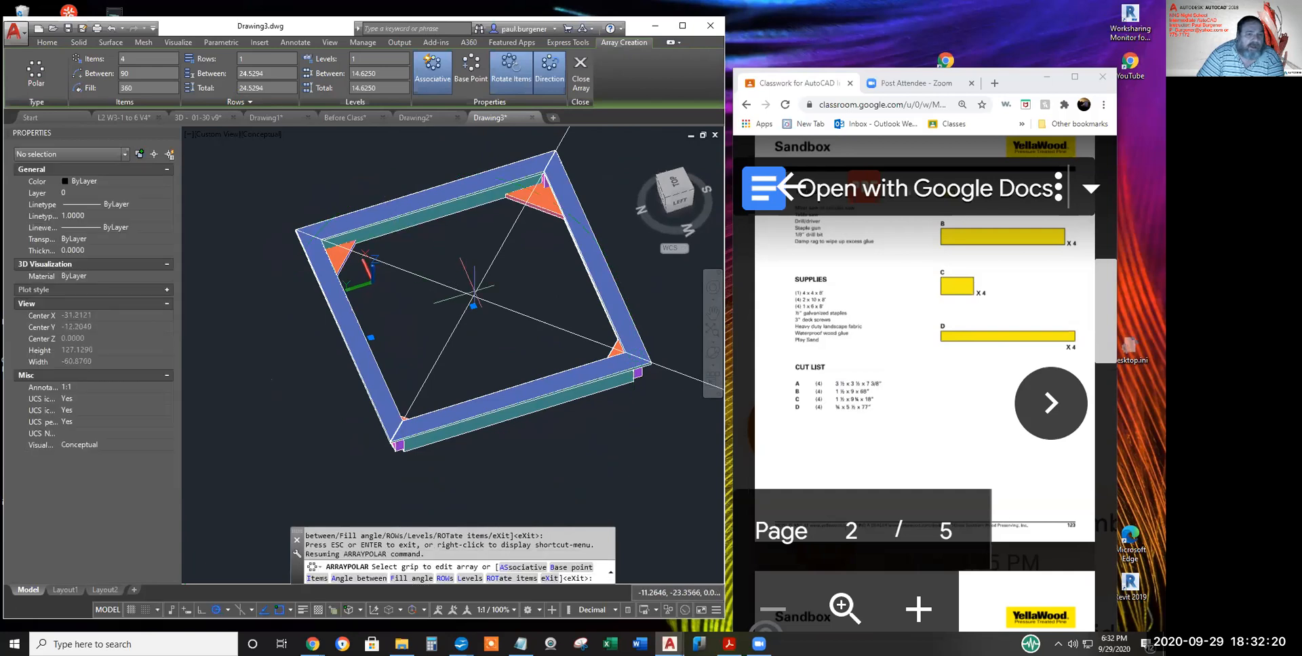
pyautogui.press('Escape')
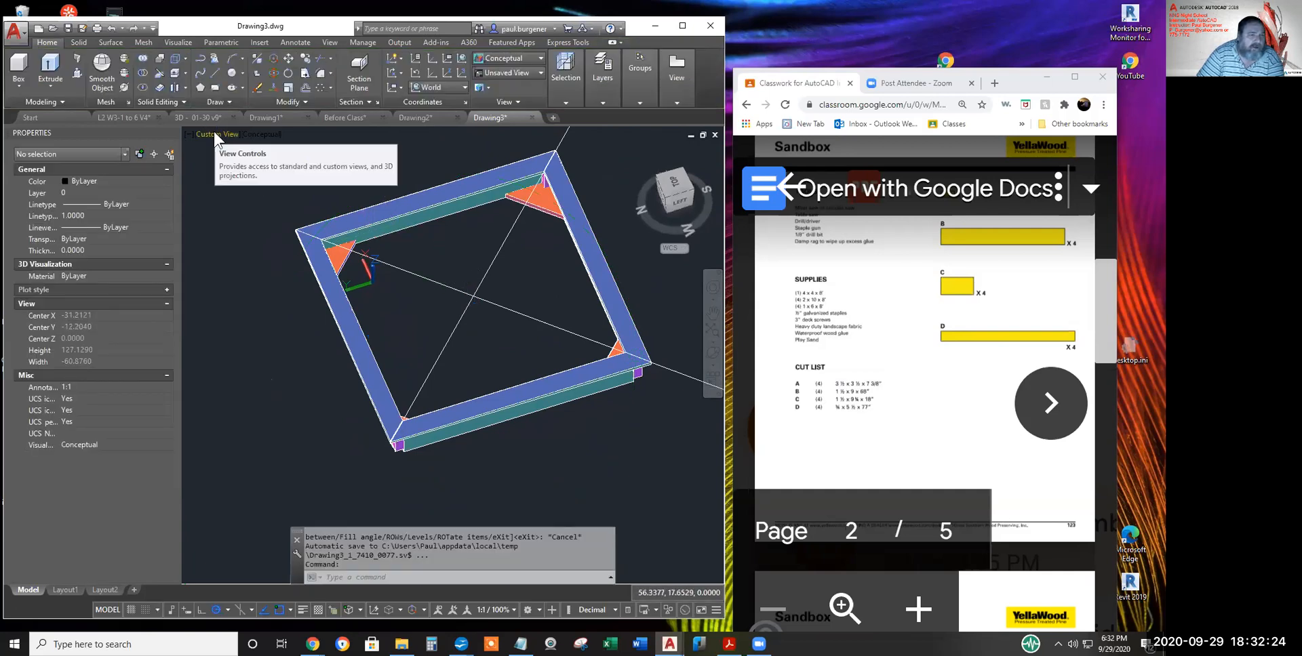
# - Switch the view to perspective projection and examine the sandbox frame and its corner posts from low orbit angles
pyautogui.click(212, 132)
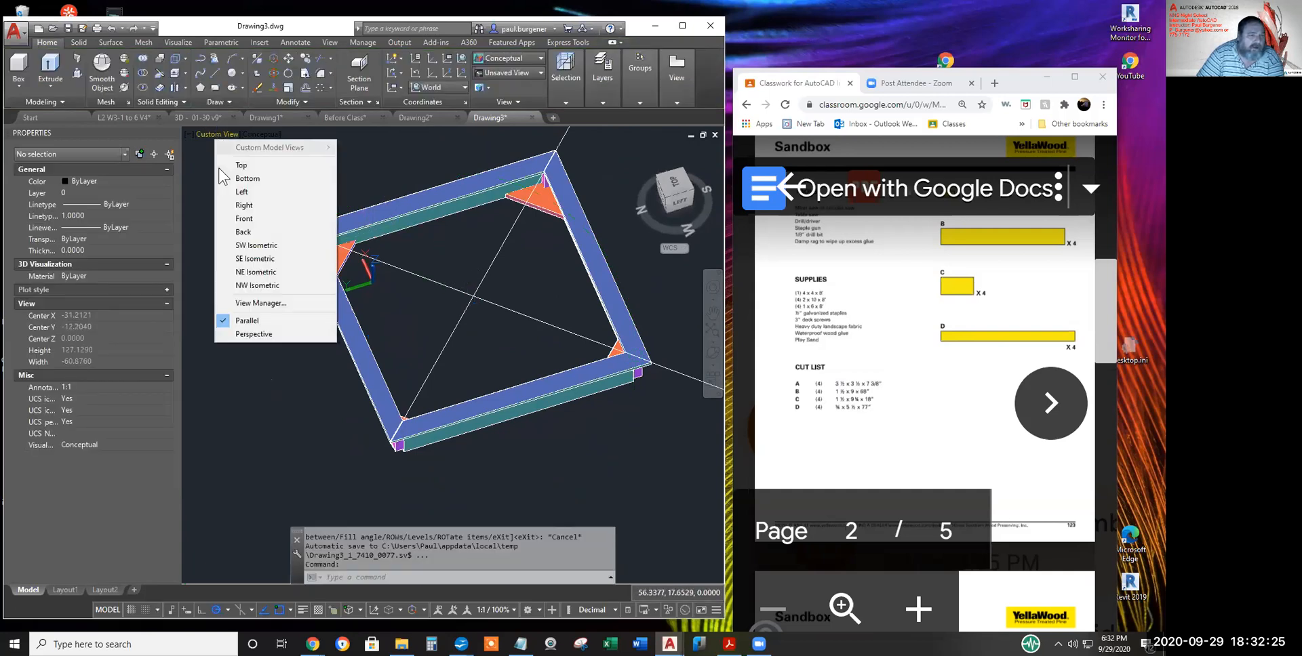
pyautogui.click(257, 334)
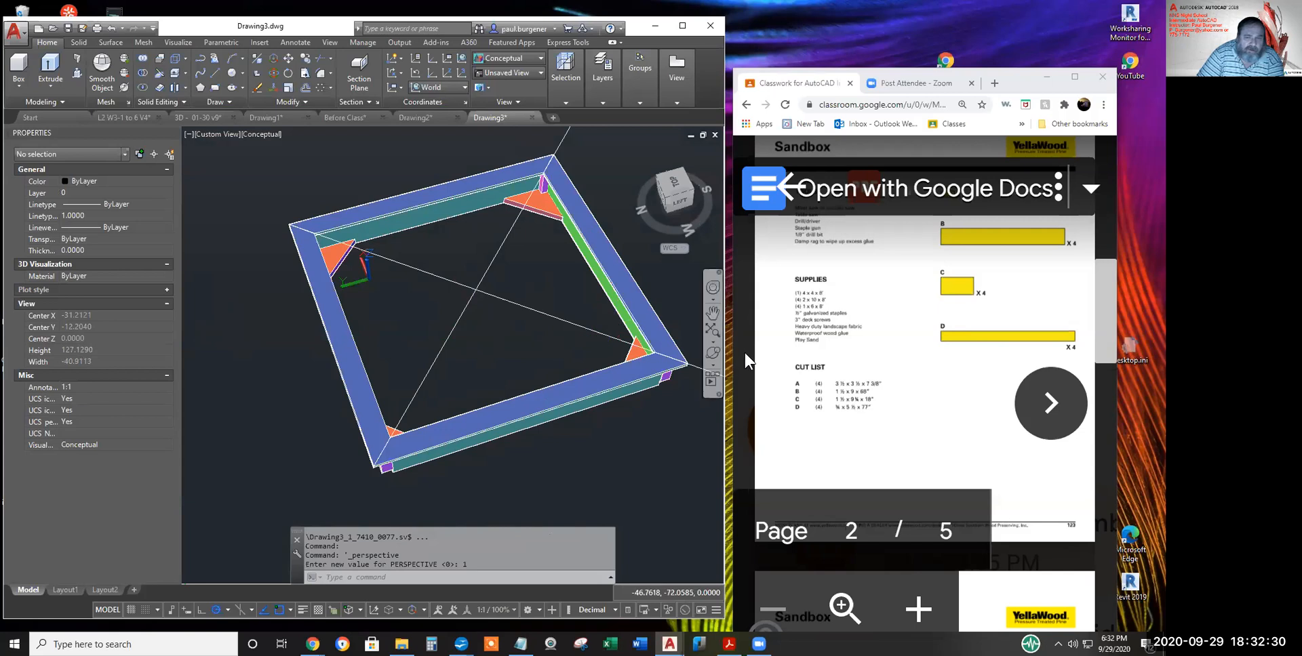
pyautogui.click(712, 353)
pyautogui.moveTo(515, 347); pyautogui.dragTo(508, 260)
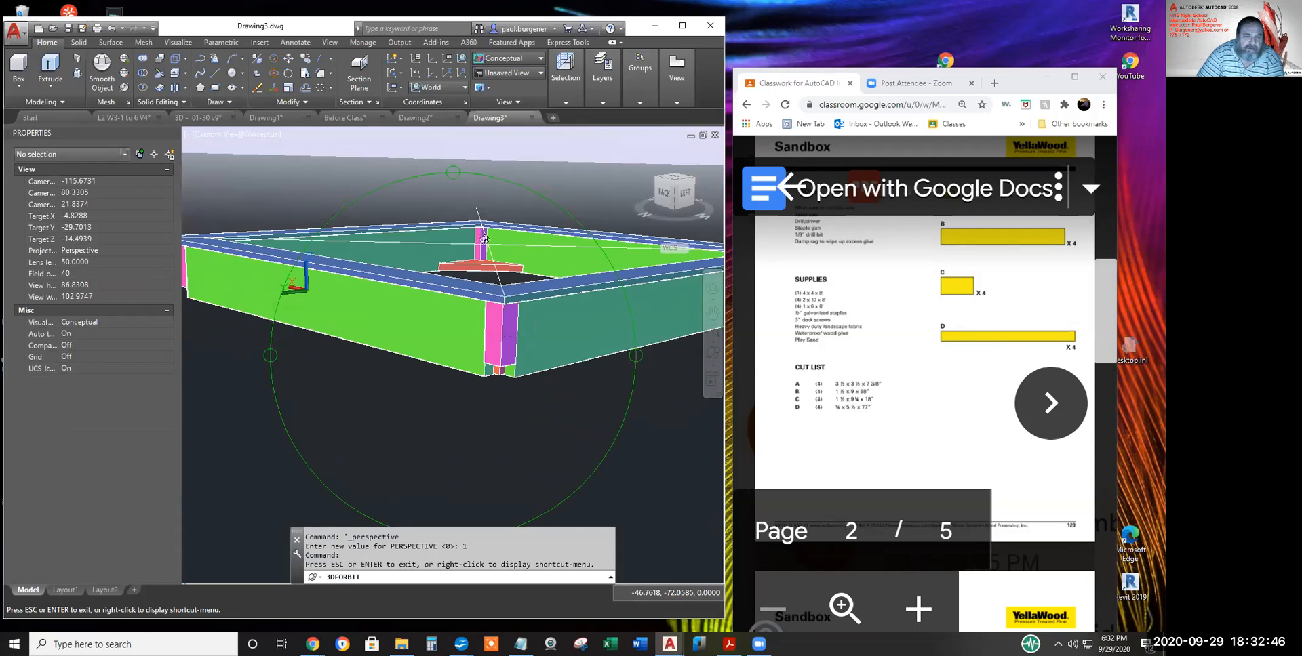
pyautogui.moveTo(514, 345); pyautogui.dragTo(444, 271)
pyautogui.press('Escape')
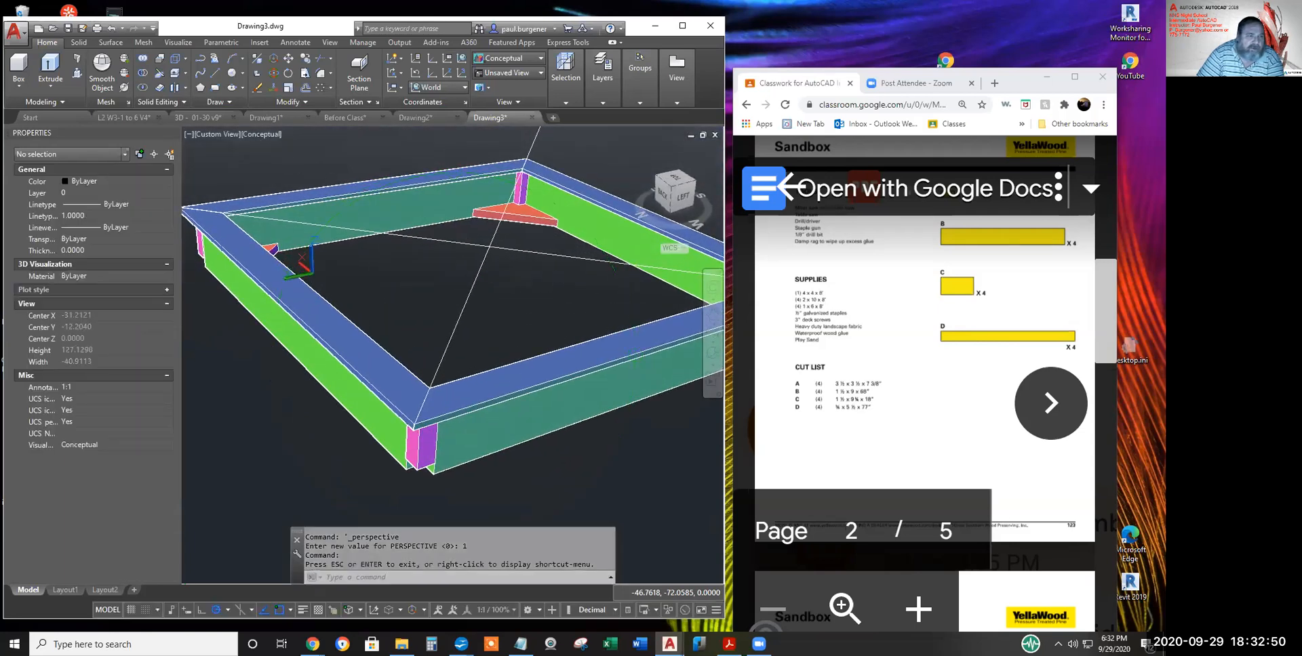
# - Return the view to parallel projection and reposition the sandbox frame in view
pyautogui.click(206, 133)
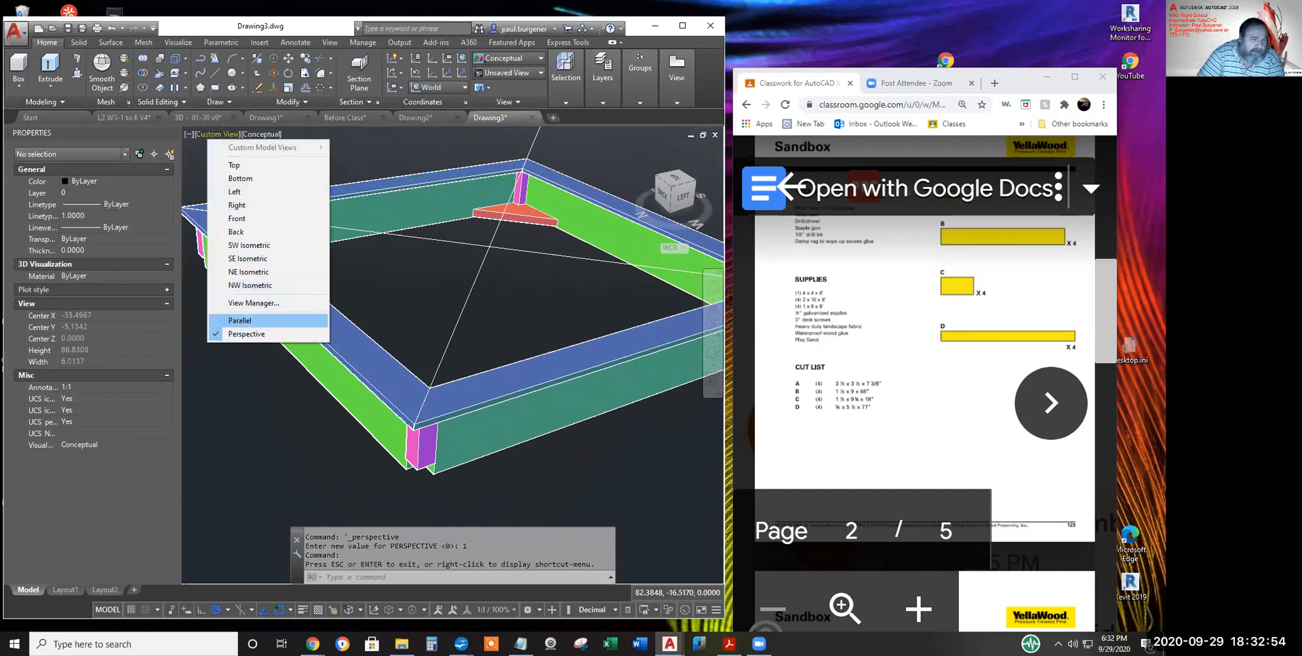
pyautogui.click(238, 320)
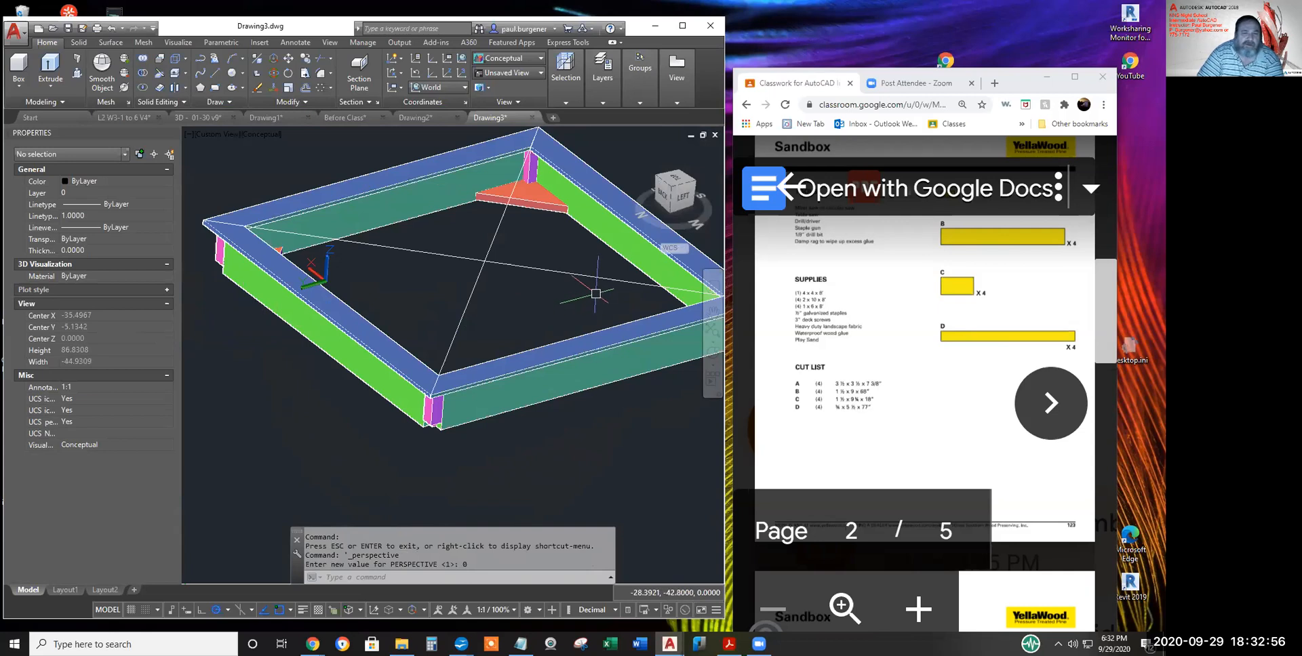
pyautogui.moveTo(595, 294); pyautogui.dragTo(570, 342, button='middle')
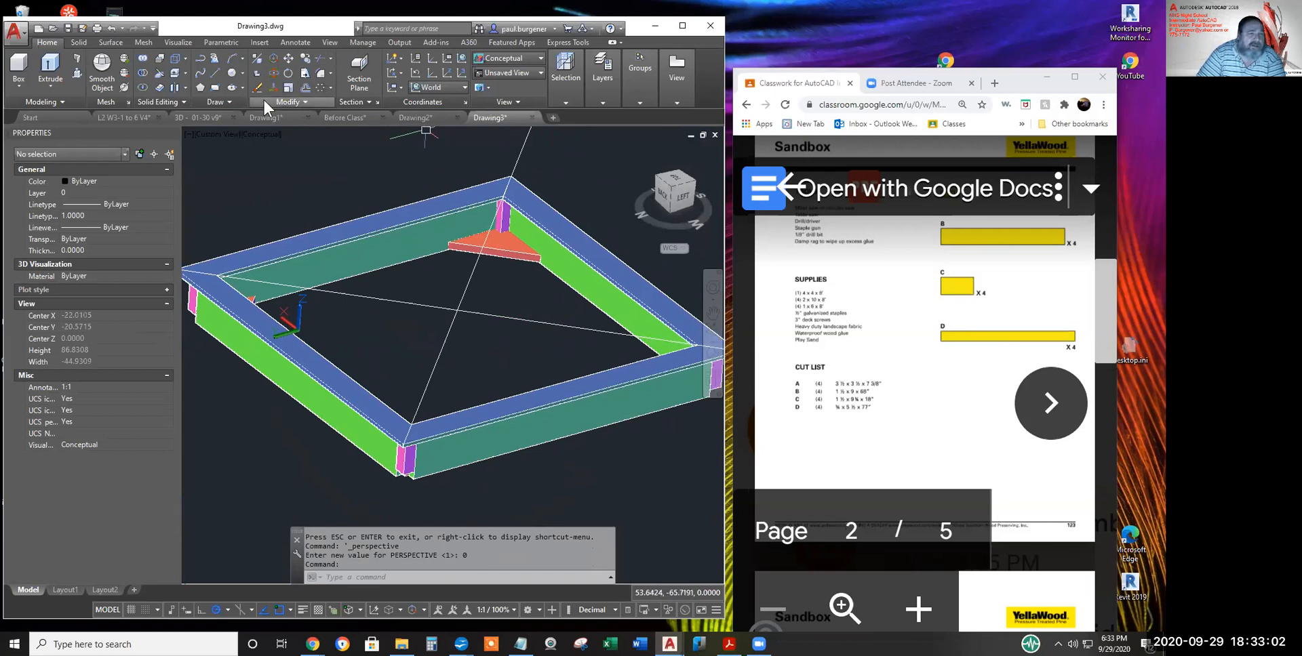
pyautogui.click(498, 346)
pyautogui.press('Escape')
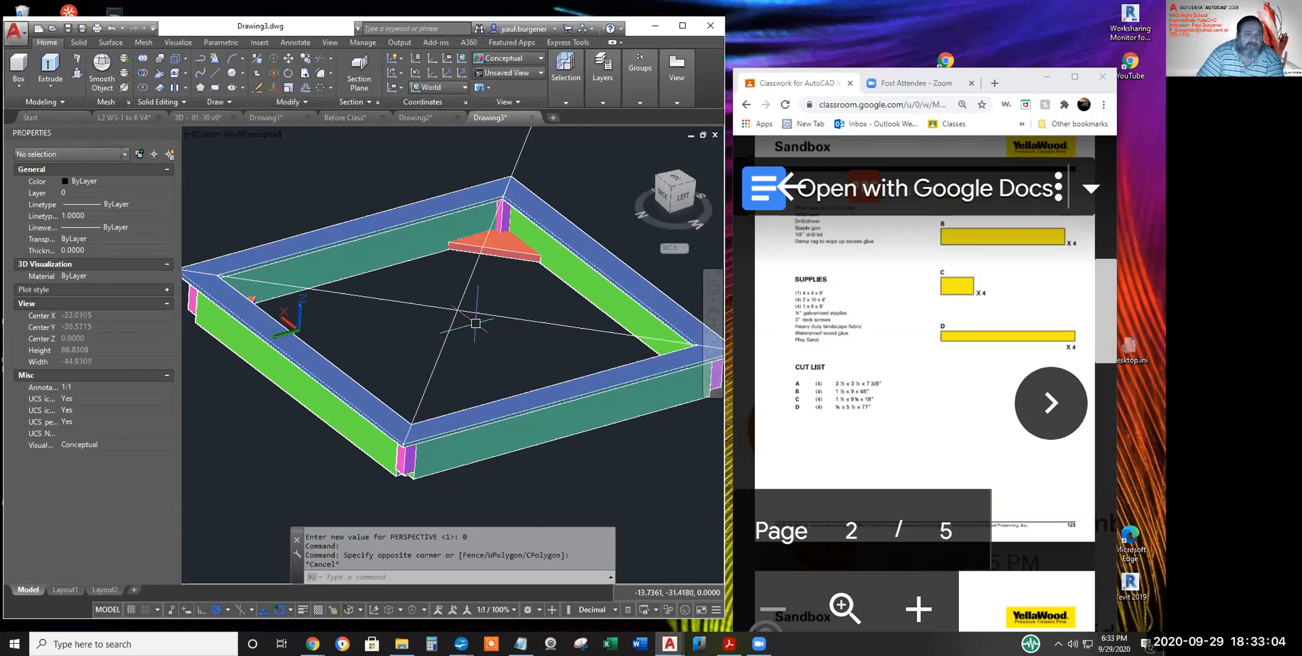
# - Erase the two diagonal construction lines inside the sandbox frame
pyautogui.click(261, 88)
pyautogui.click(491, 319)
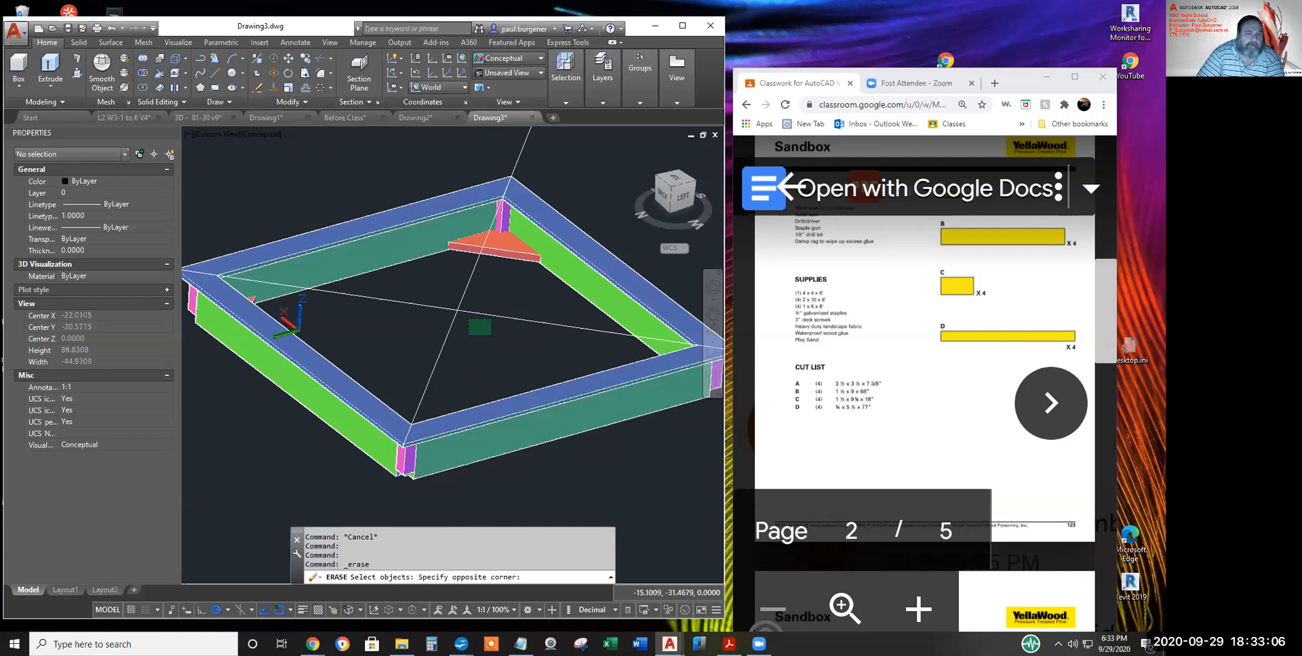
pyautogui.click(436, 290)
pyautogui.scroll(-4, 515, 319)
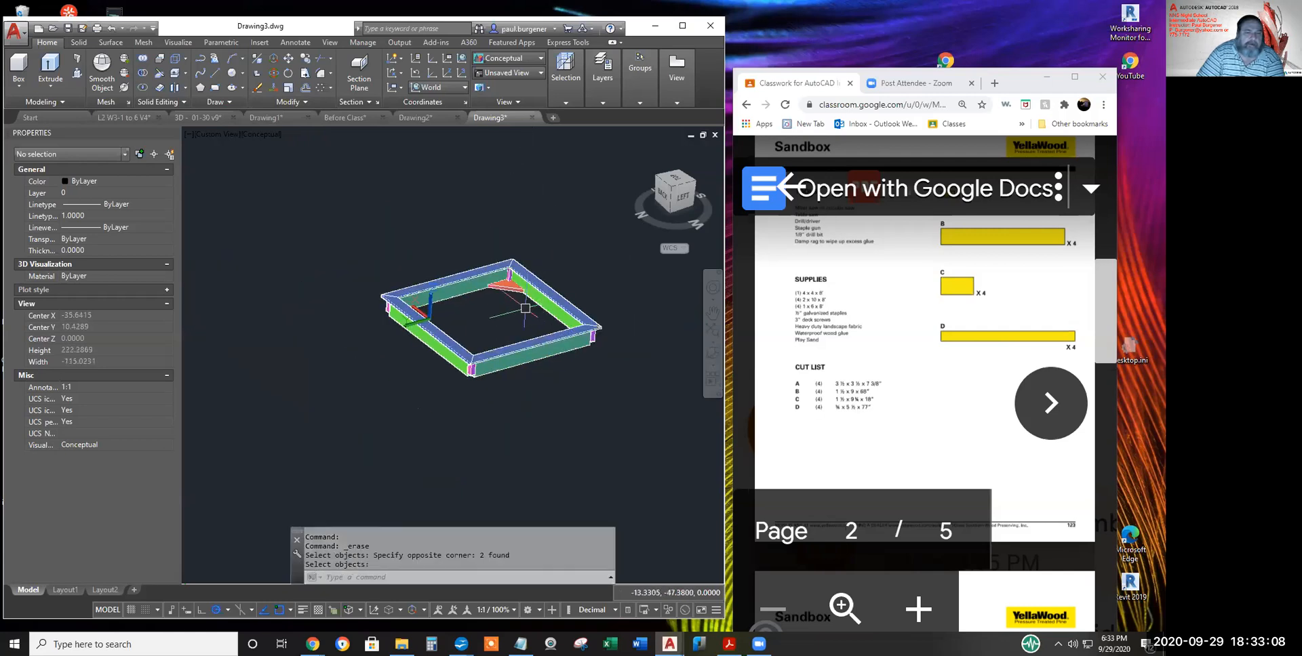
pyautogui.press('Return')
pyautogui.scroll(3, 509, 302)
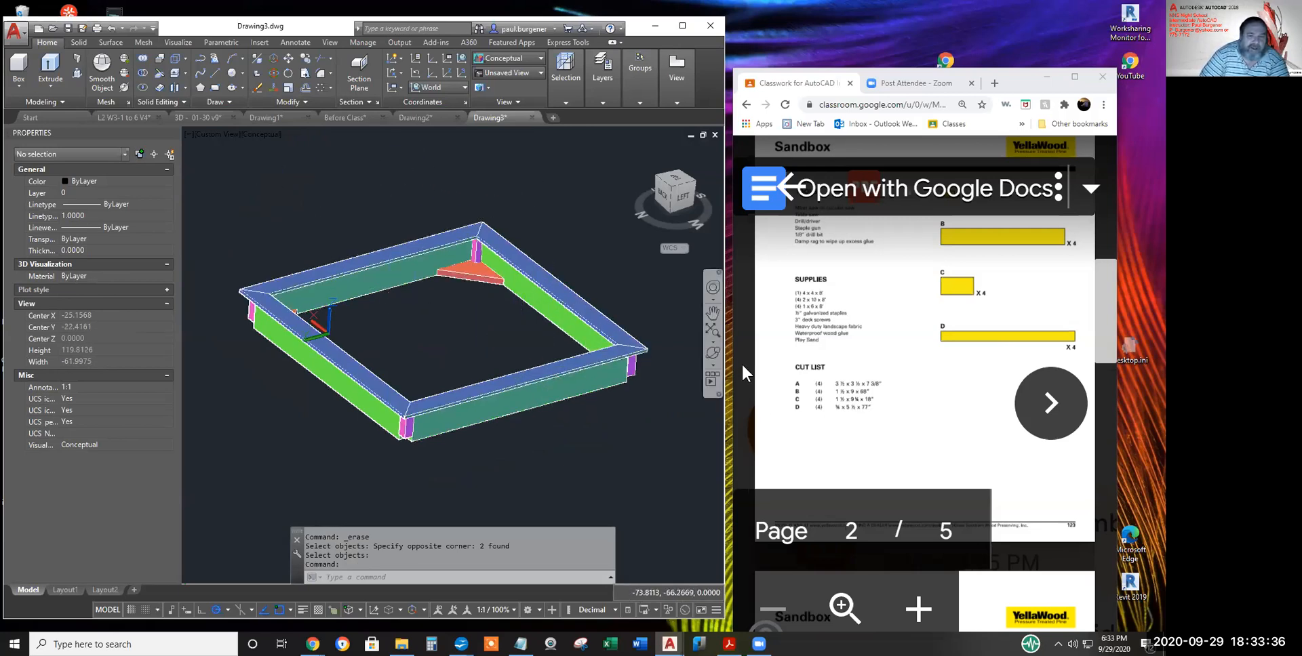
# - Align the UCS with the current angled view of the sandbox frame
pyautogui.click(713, 352)
pyautogui.moveTo(498, 371); pyautogui.dragTo(410, 337)
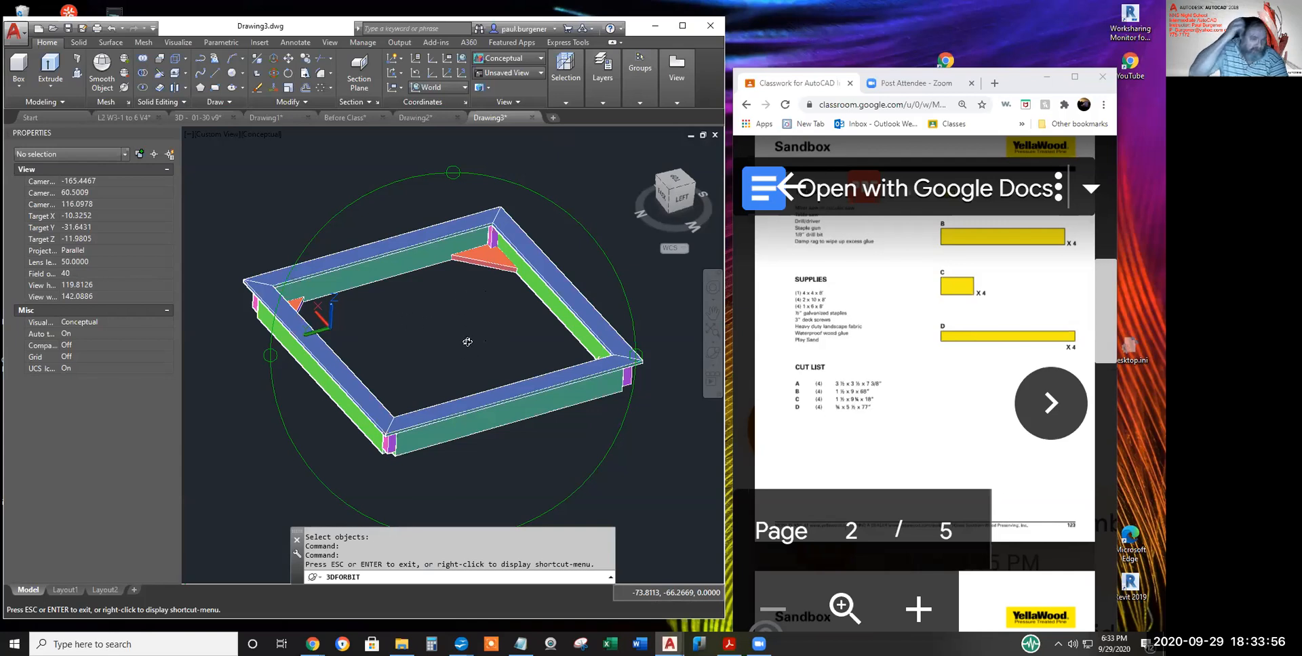
pyautogui.press('Escape')
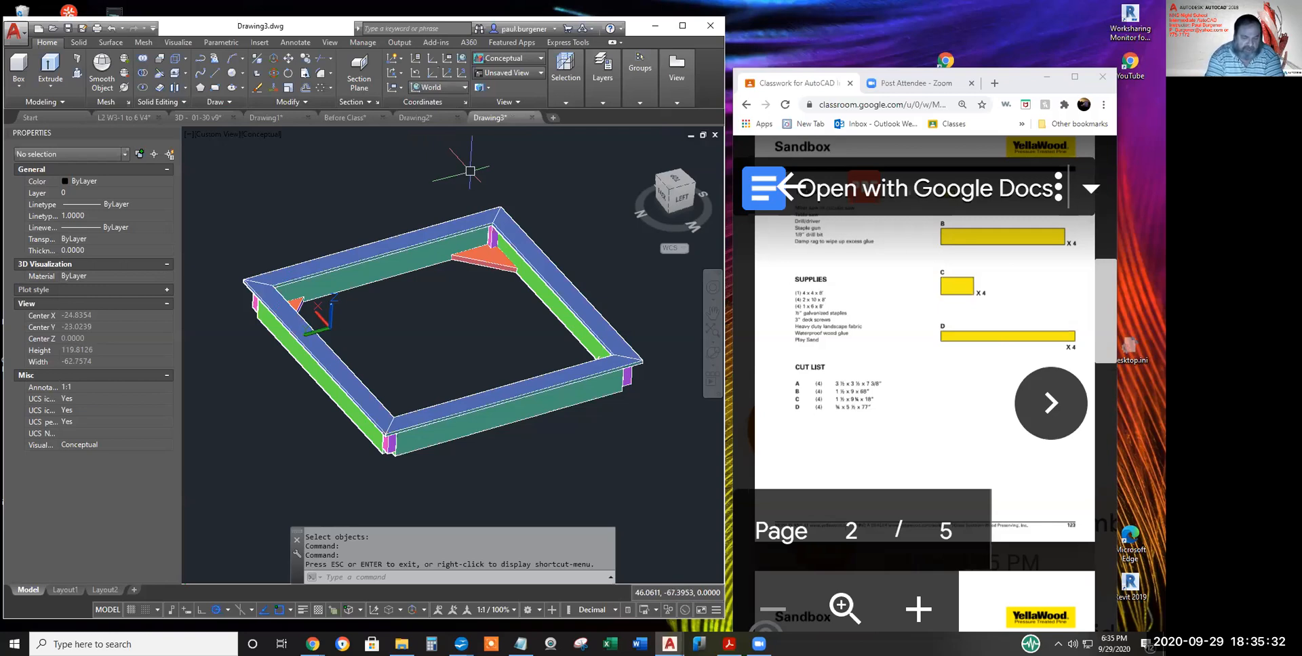
pyautogui.write('ucs')
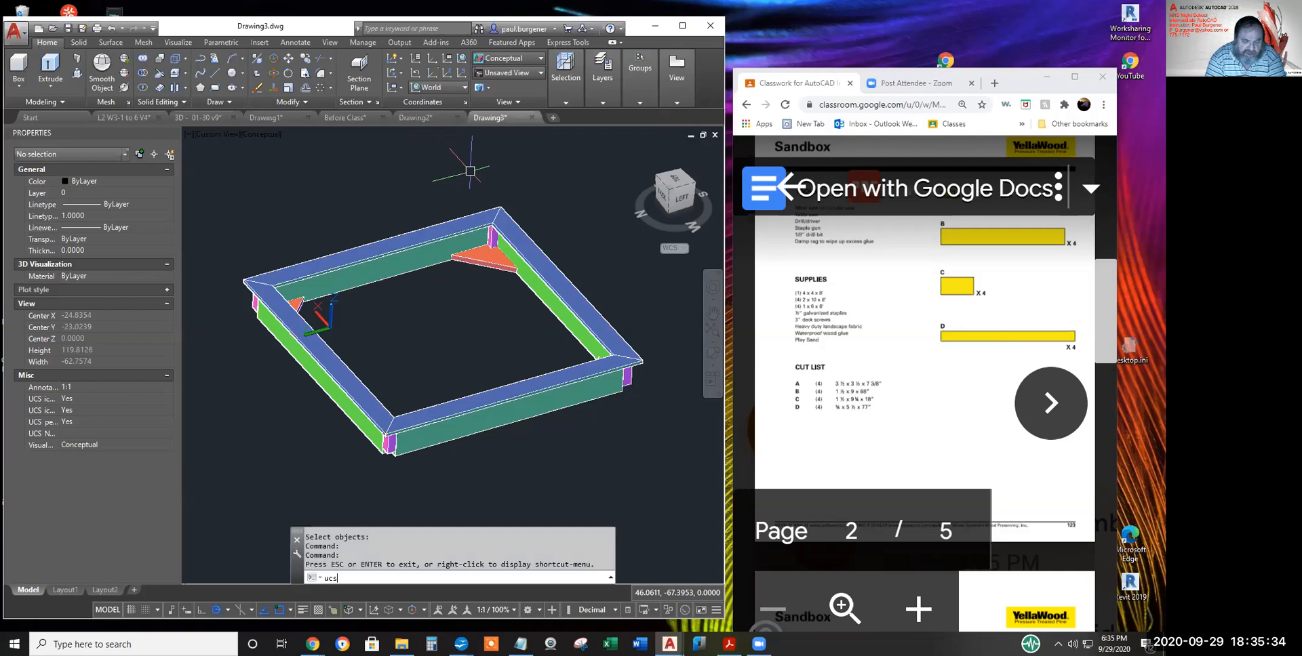
pyautogui.press('Return')
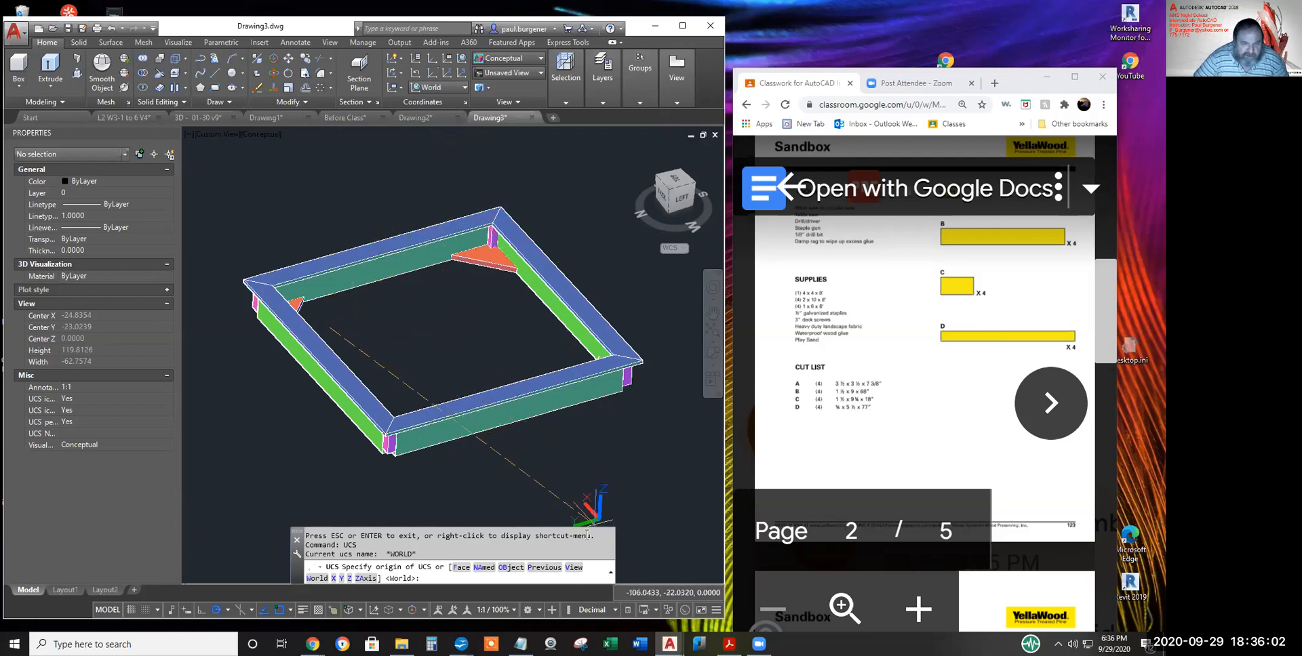
pyautogui.click(575, 568)
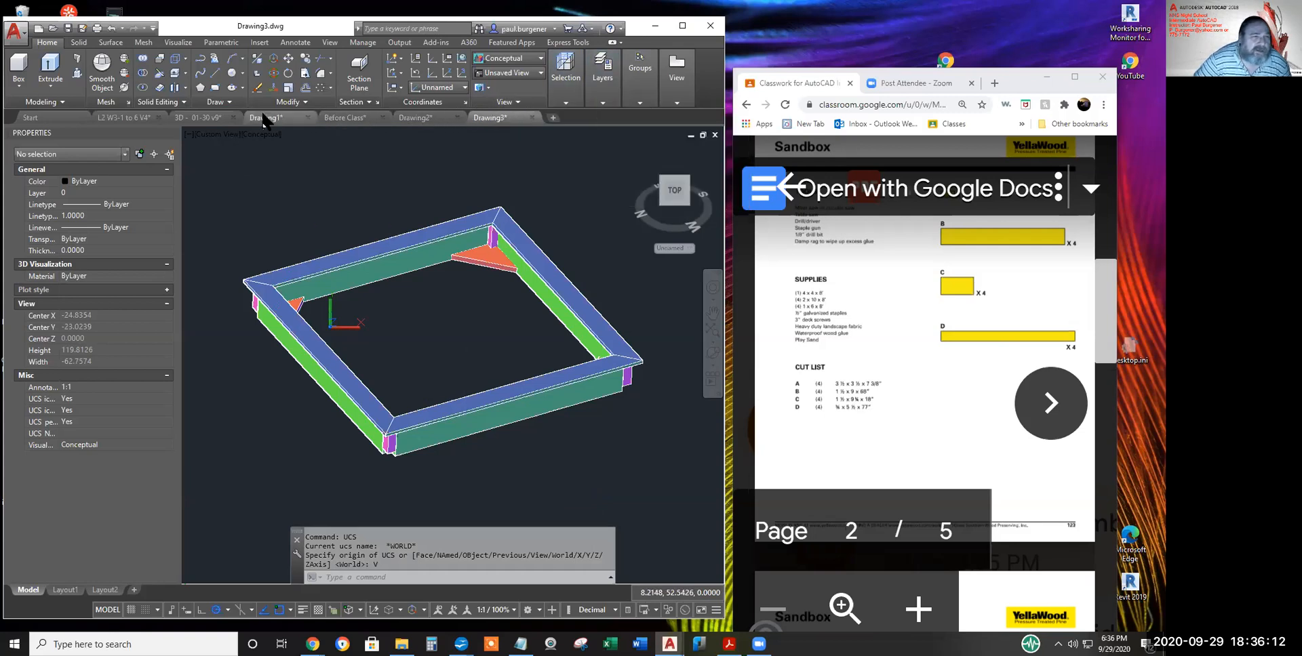
# - Start a multiline text box in the open middle of the sandbox frame, with a text height of about 4.45
pyautogui.click(221, 100)
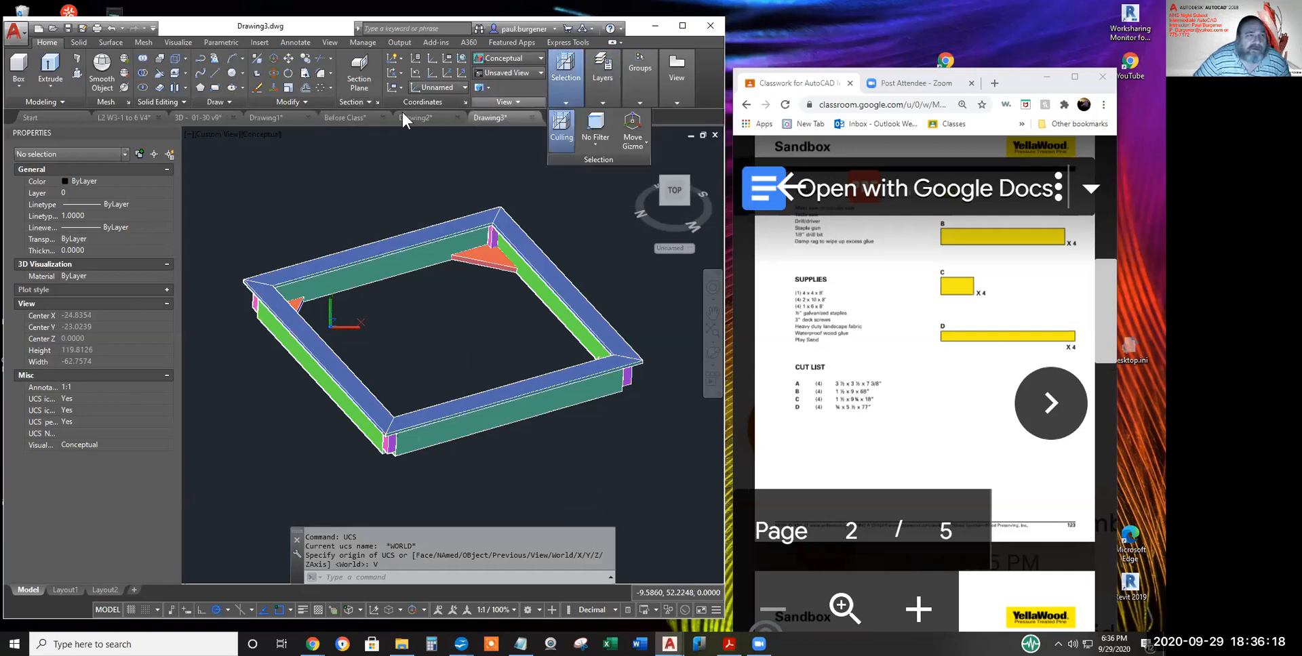
pyautogui.click(217, 119)
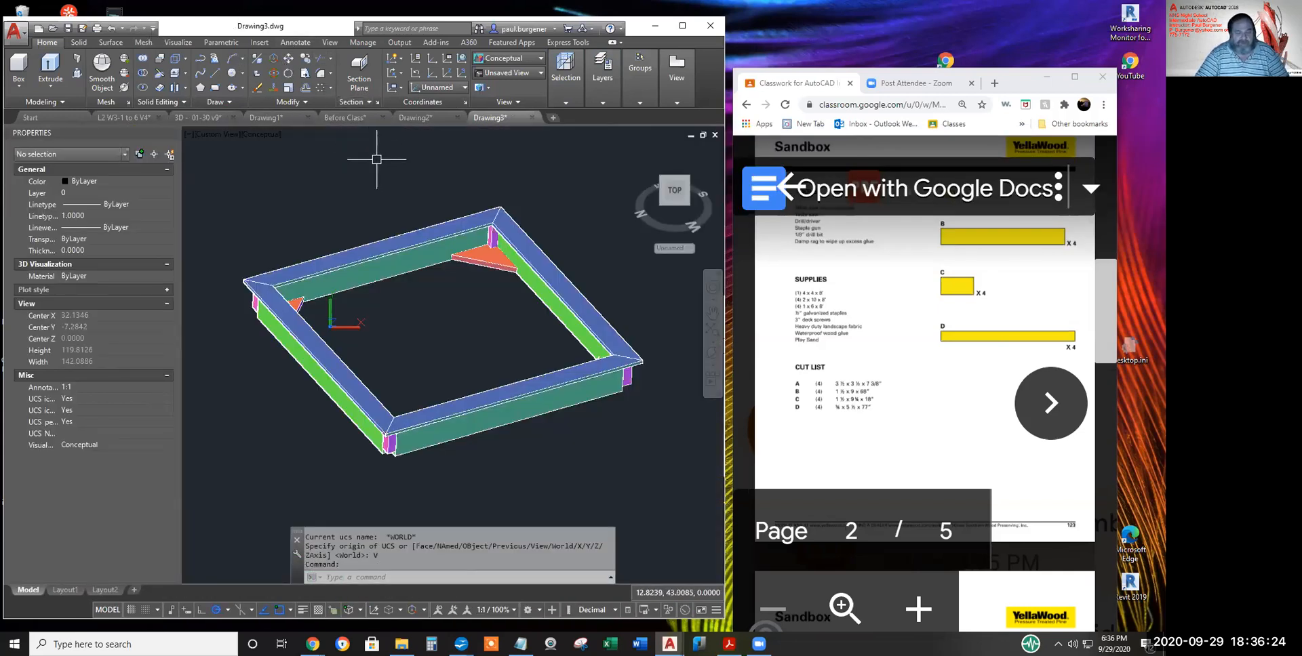
pyautogui.write('MT')
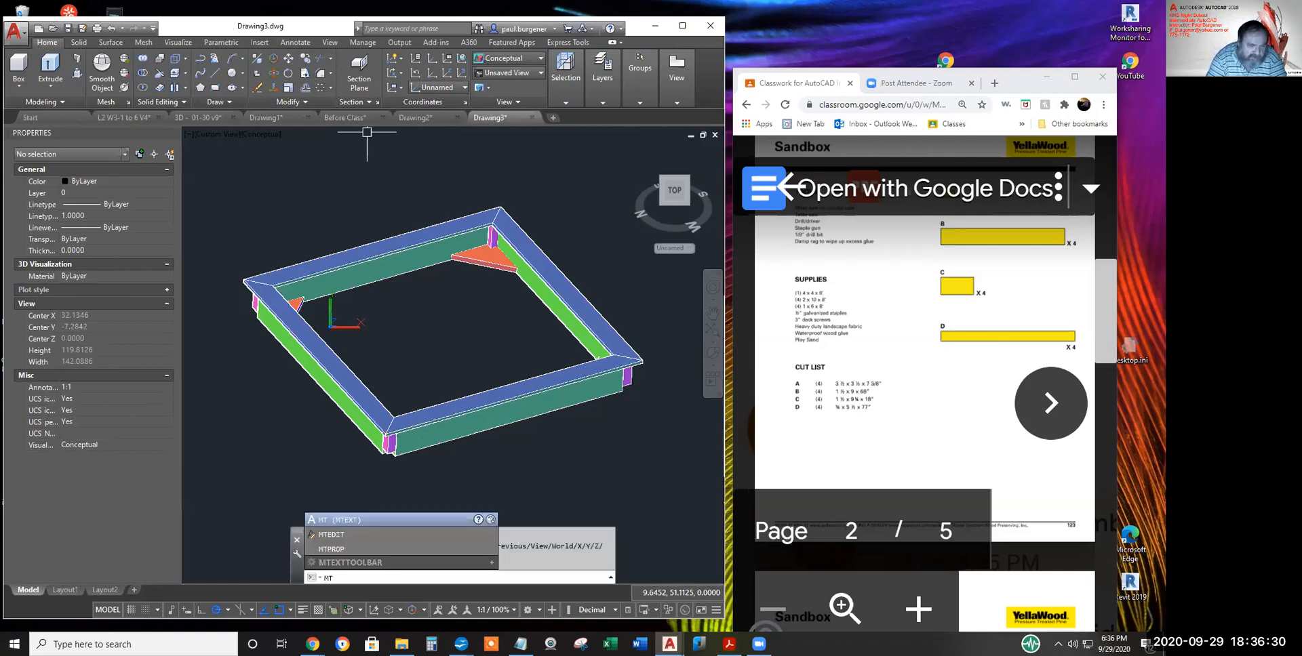
pyautogui.press('Return')
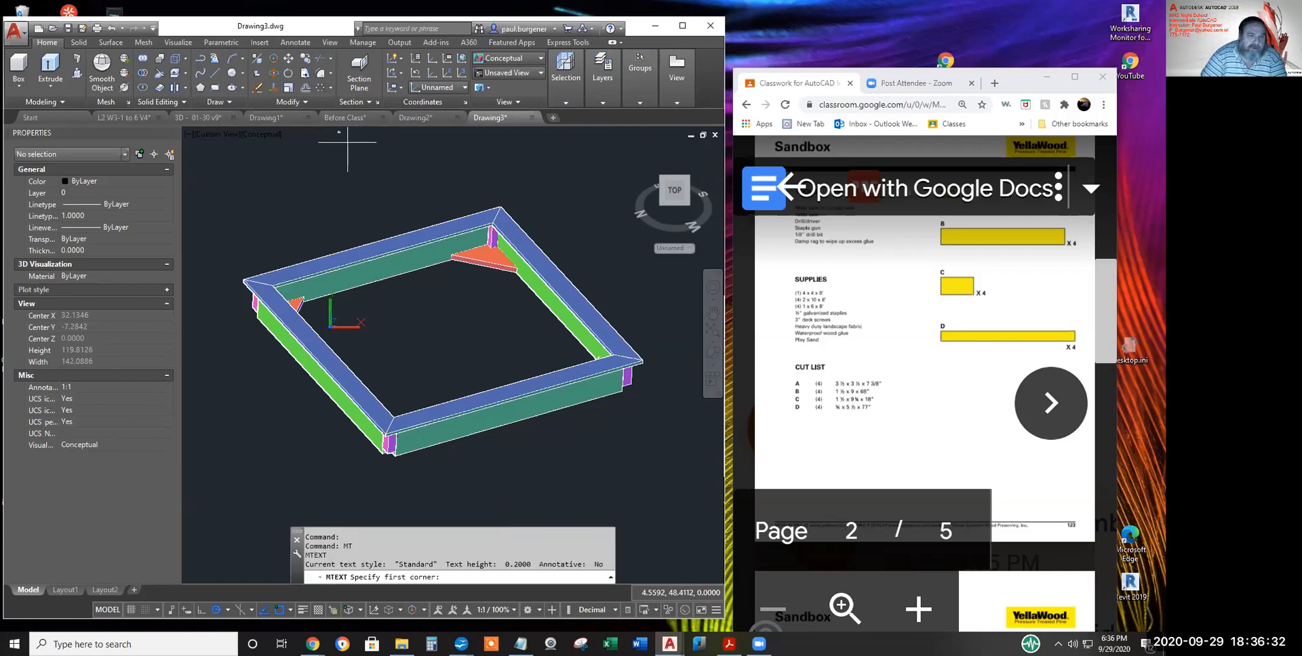
pyautogui.click(375, 303)
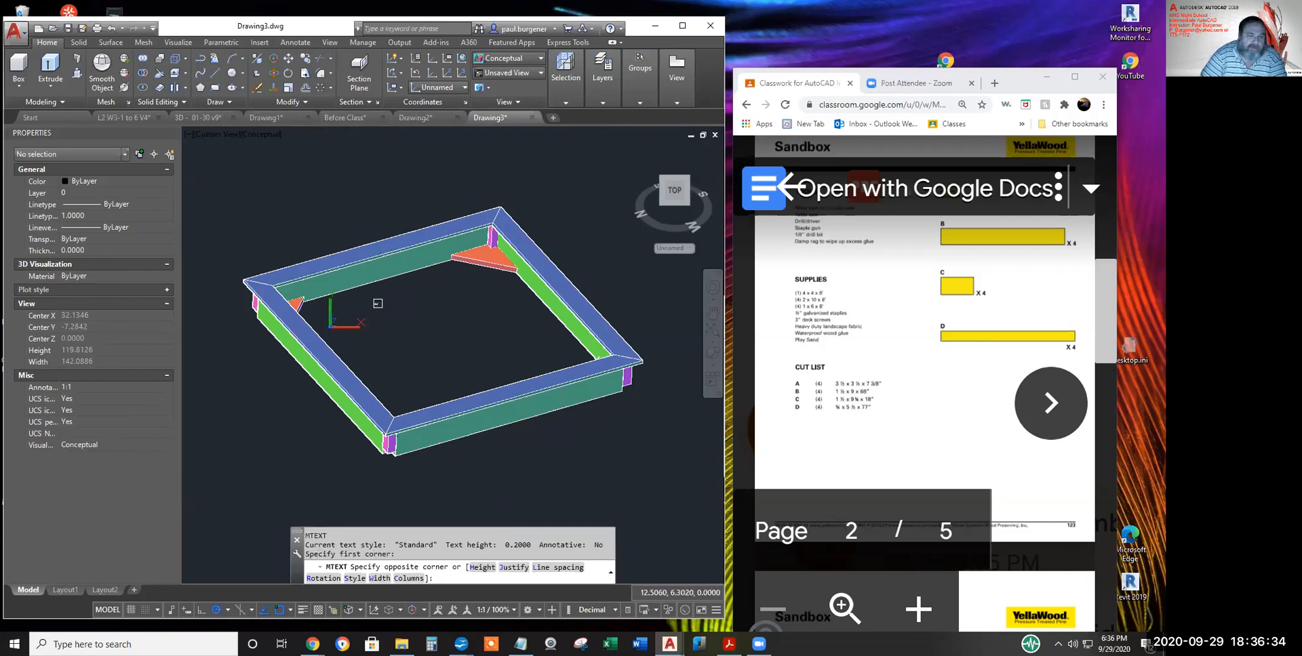
pyautogui.rightClick(377, 305)
pyautogui.click(412, 358)
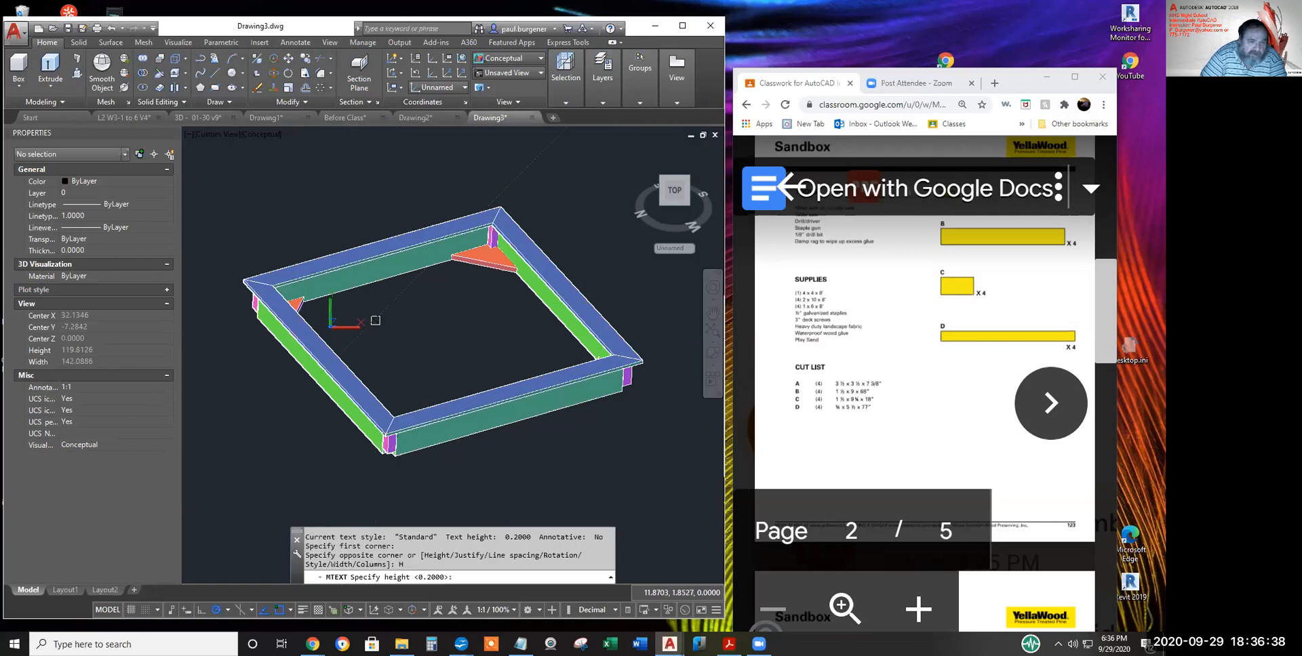
pyautogui.click(375, 319)
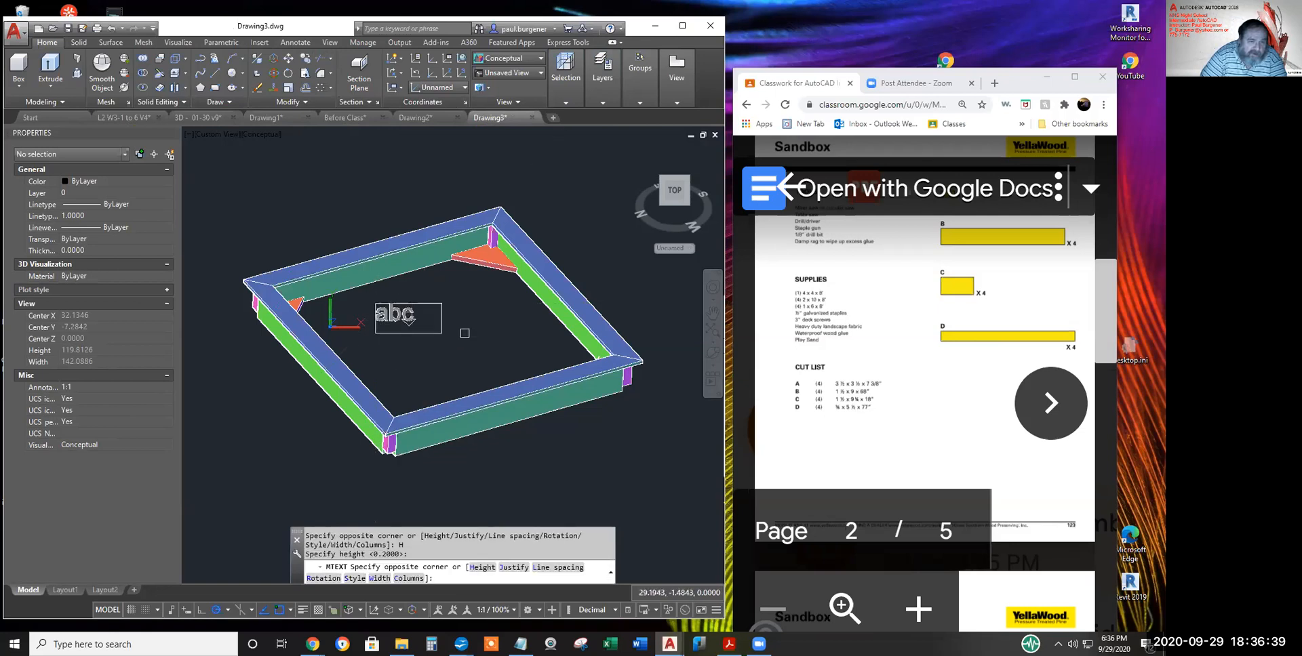
pyautogui.click(556, 343)
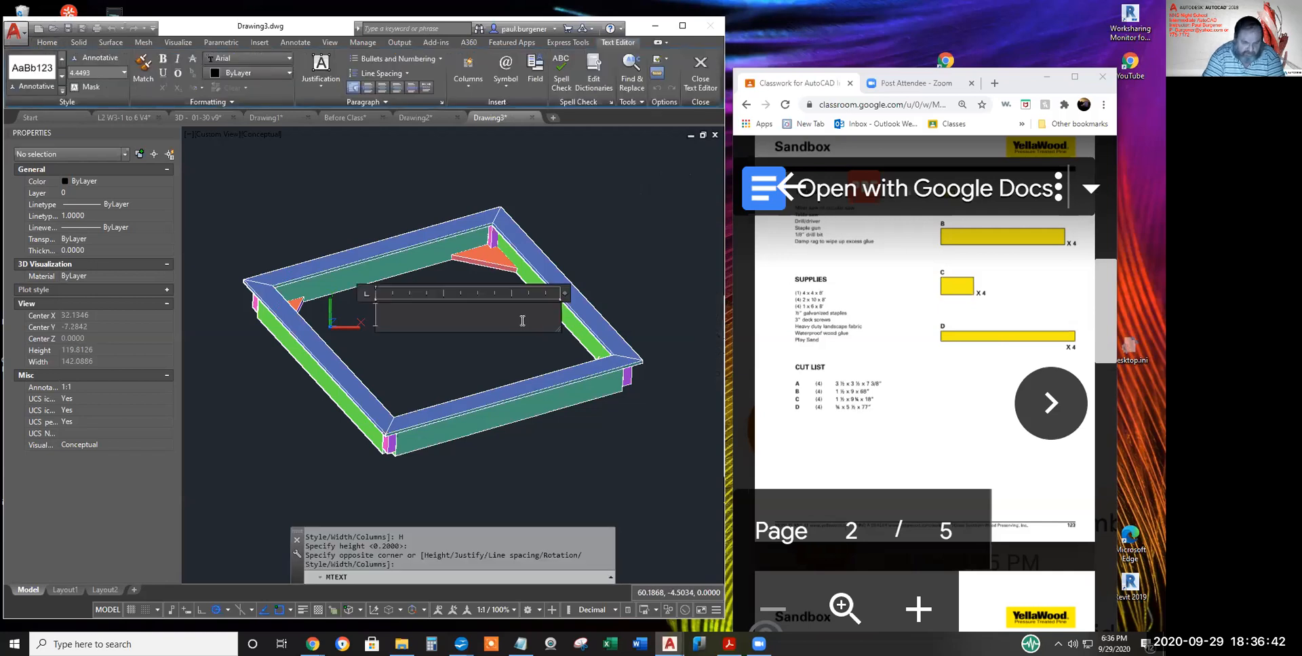
# - Enter the author's first name followed by "Wk3.dwg", add "29 Sept 2020" on a second line, and finish the text
pyautogui.write('Paul;')
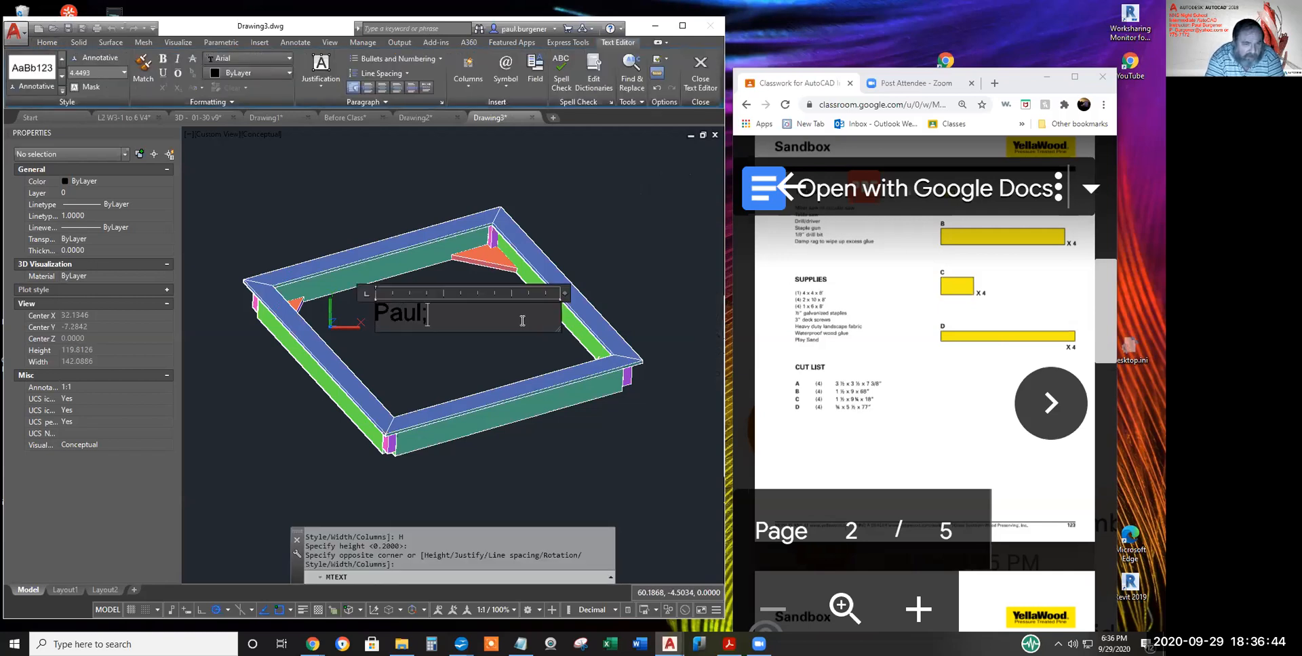
pyautogui.press('BackSpace')
pyautogui.write(' W')
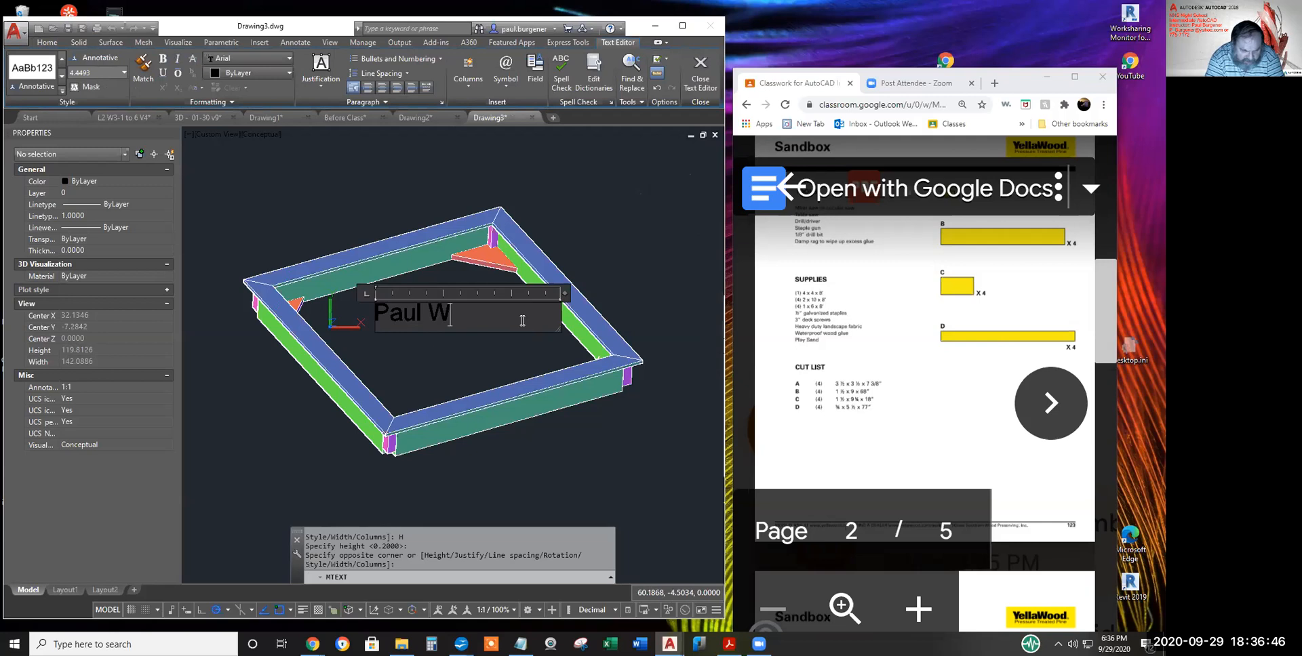
pyautogui.write('k3')
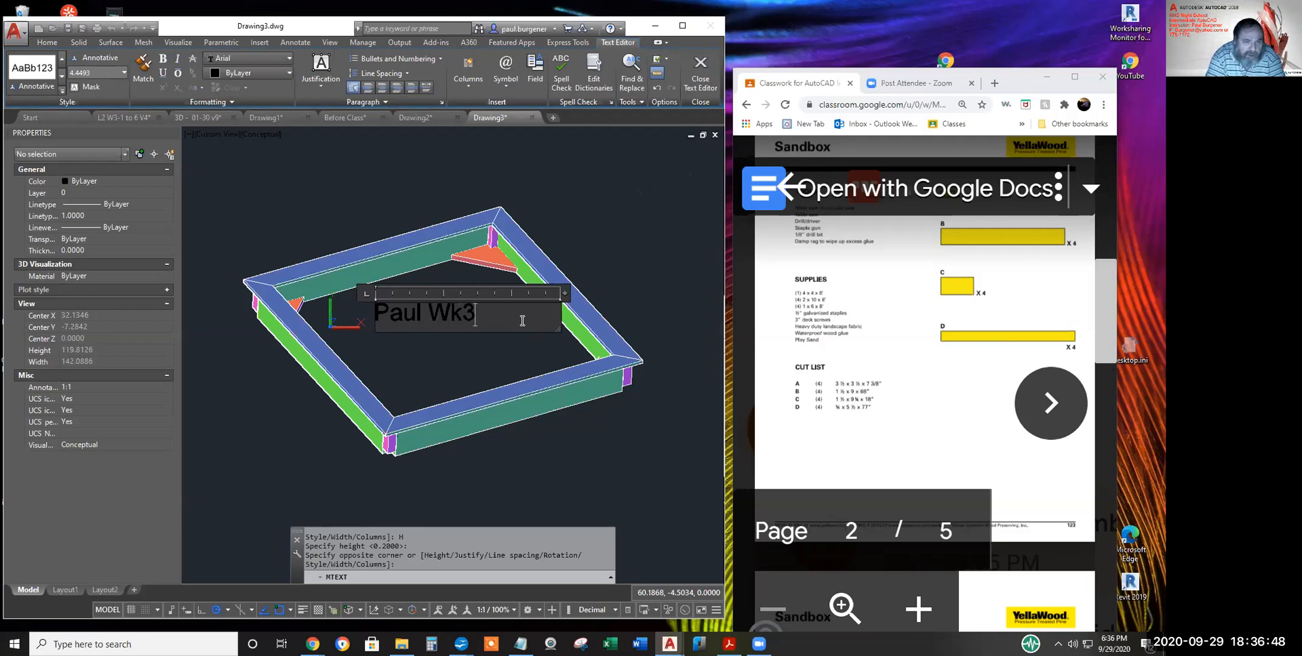
pyautogui.press('Return')
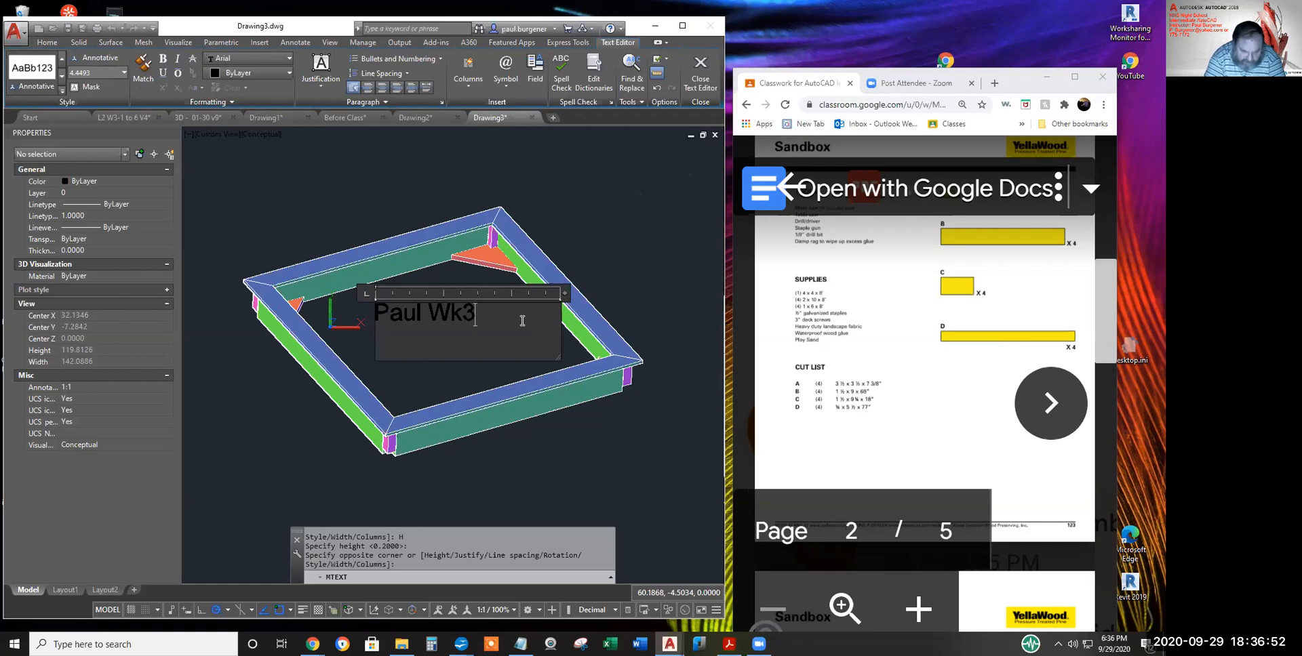
pyautogui.write('.dwg')
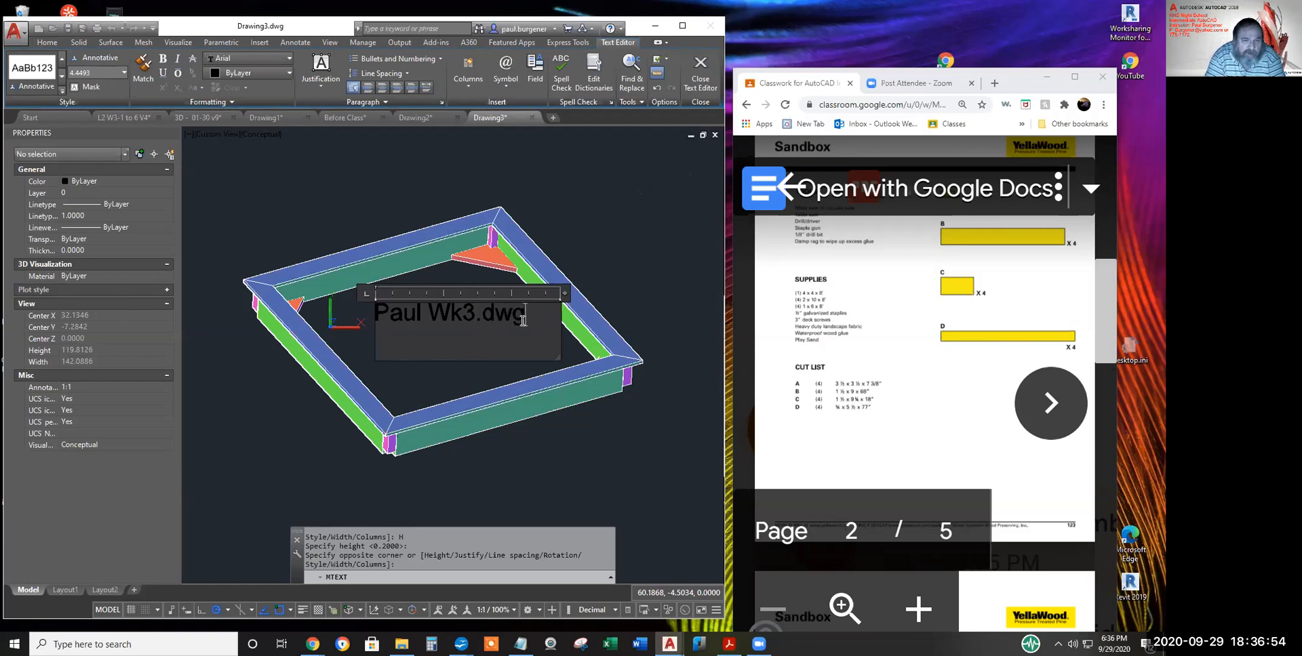
pyautogui.press('Return')
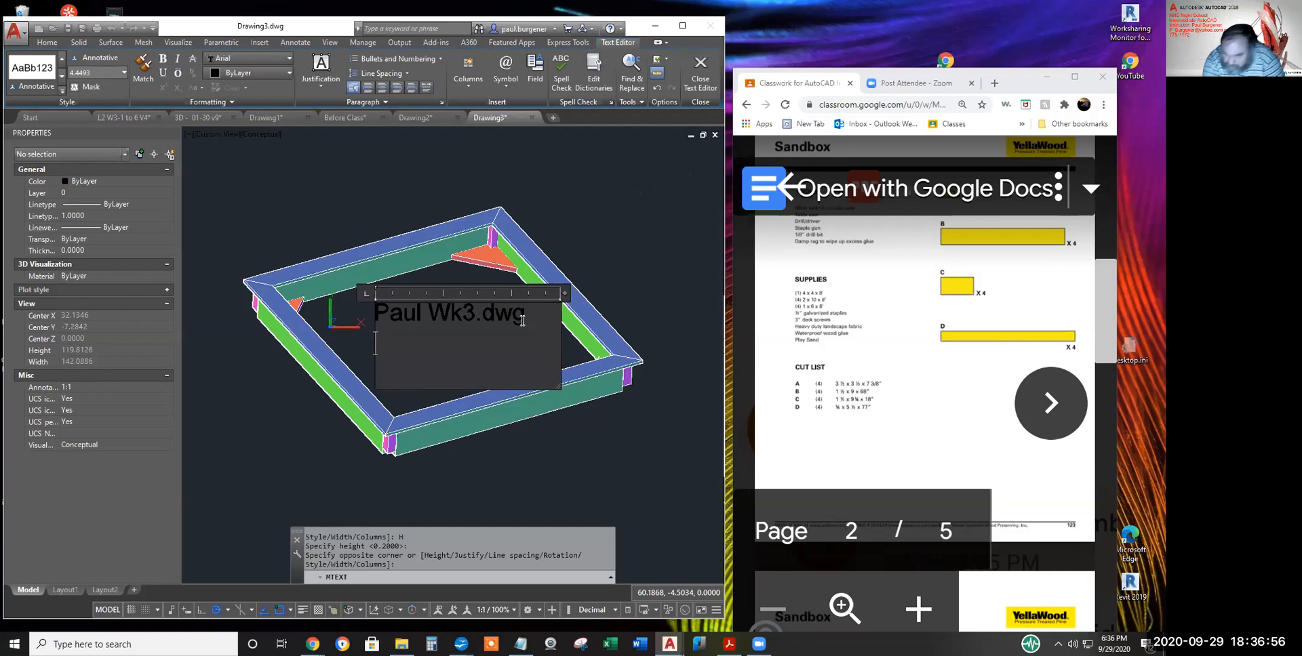
pyautogui.write('2')
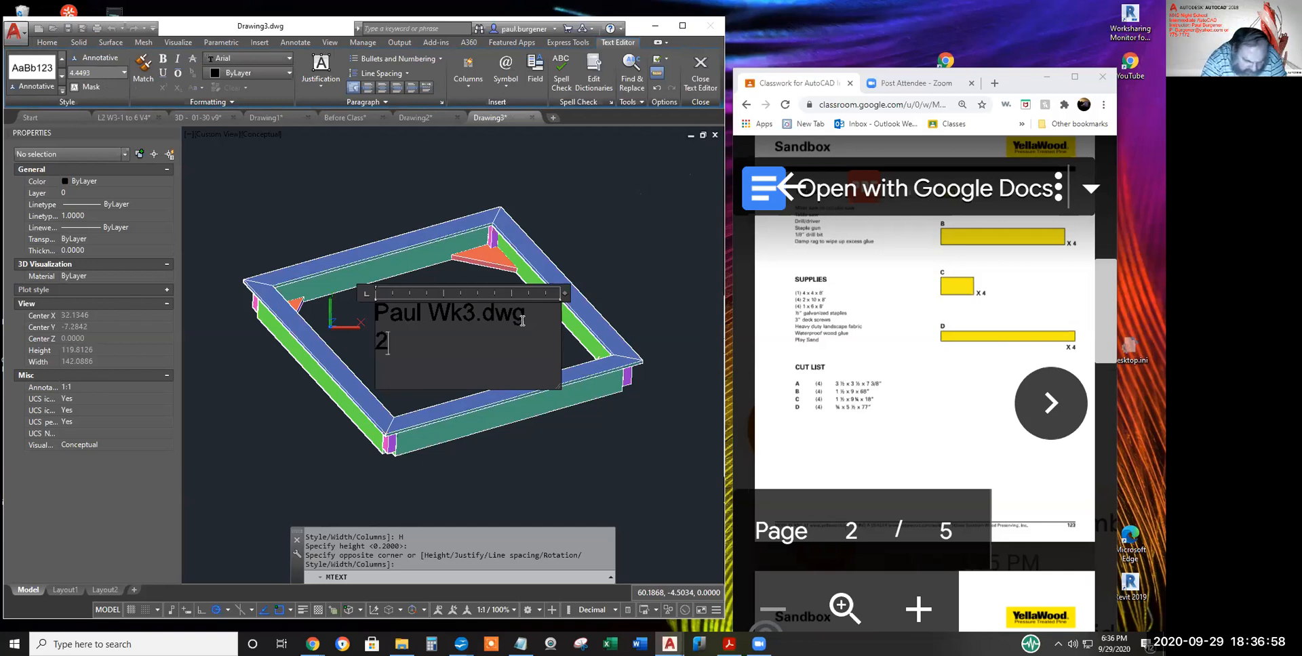
pyautogui.write('9 Se')
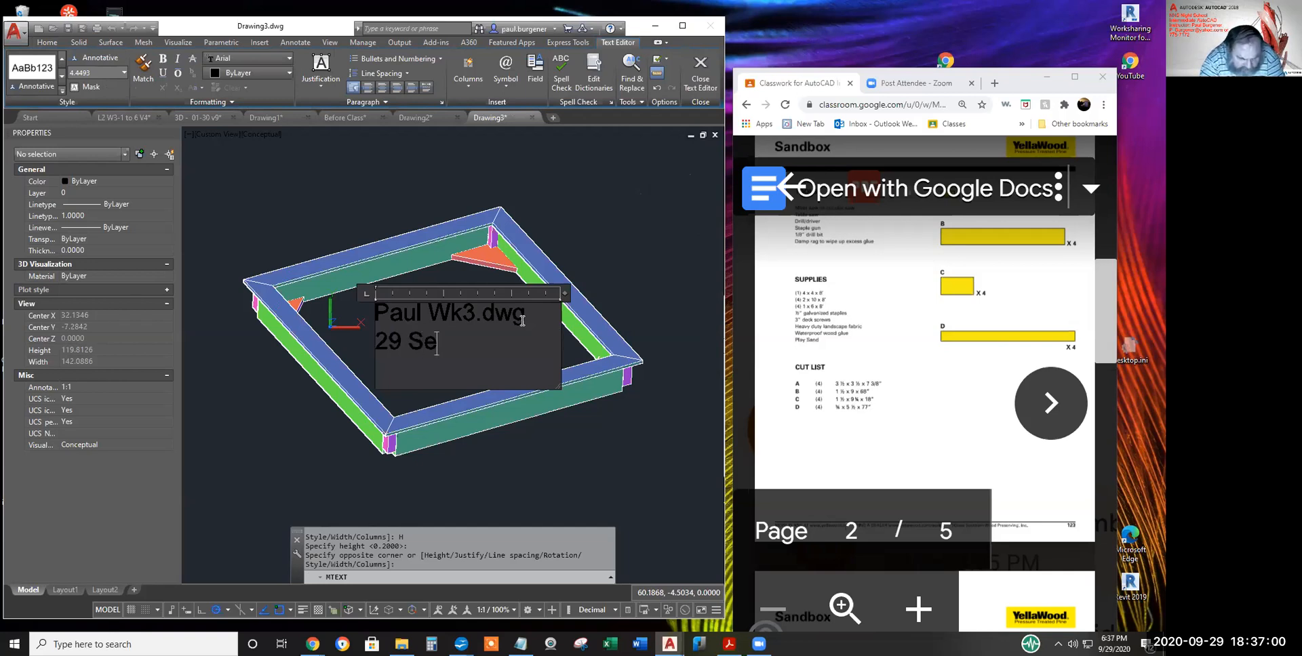
pyautogui.write('pt 2020')
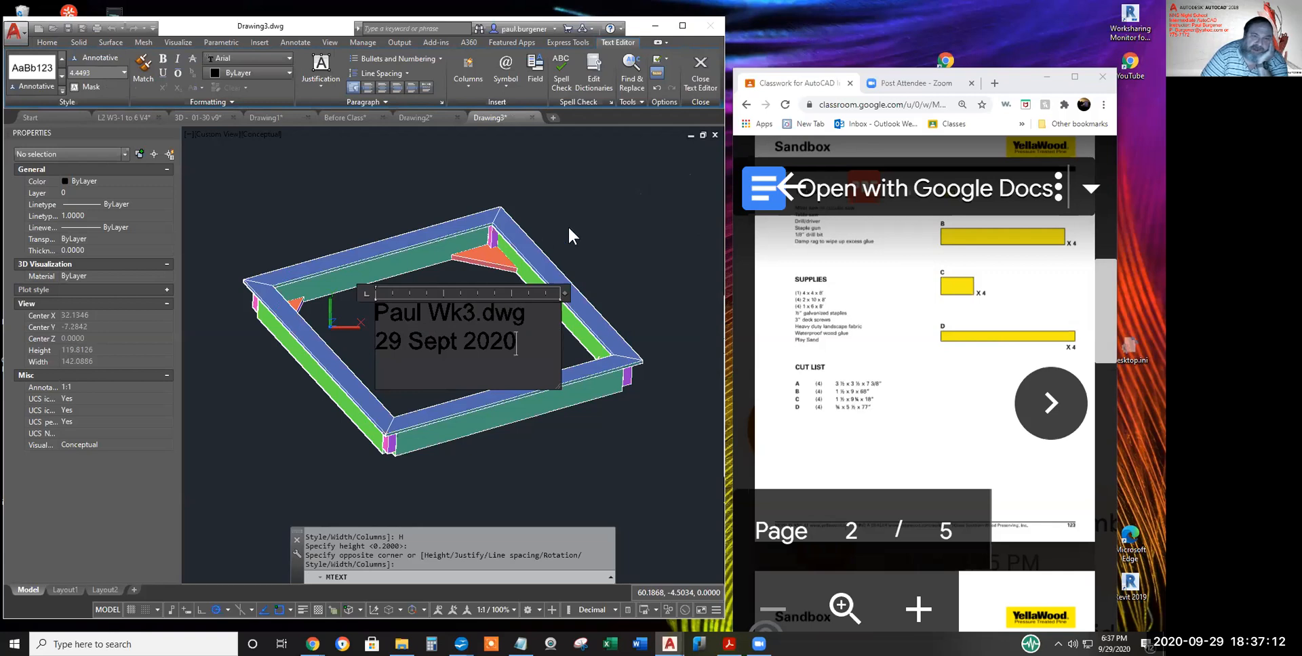
pyautogui.click(624, 233)
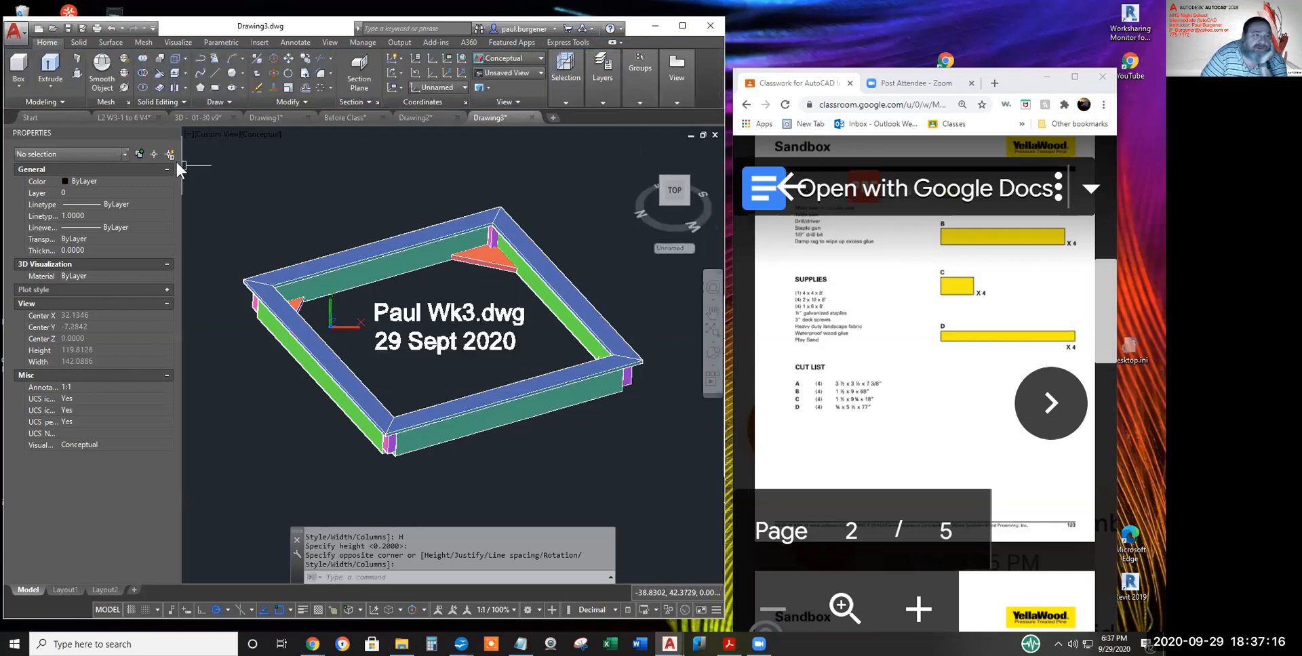
# - Start plotting the model with DWG To PDF.pc3 as the plotter
pyautogui.click(97, 27)
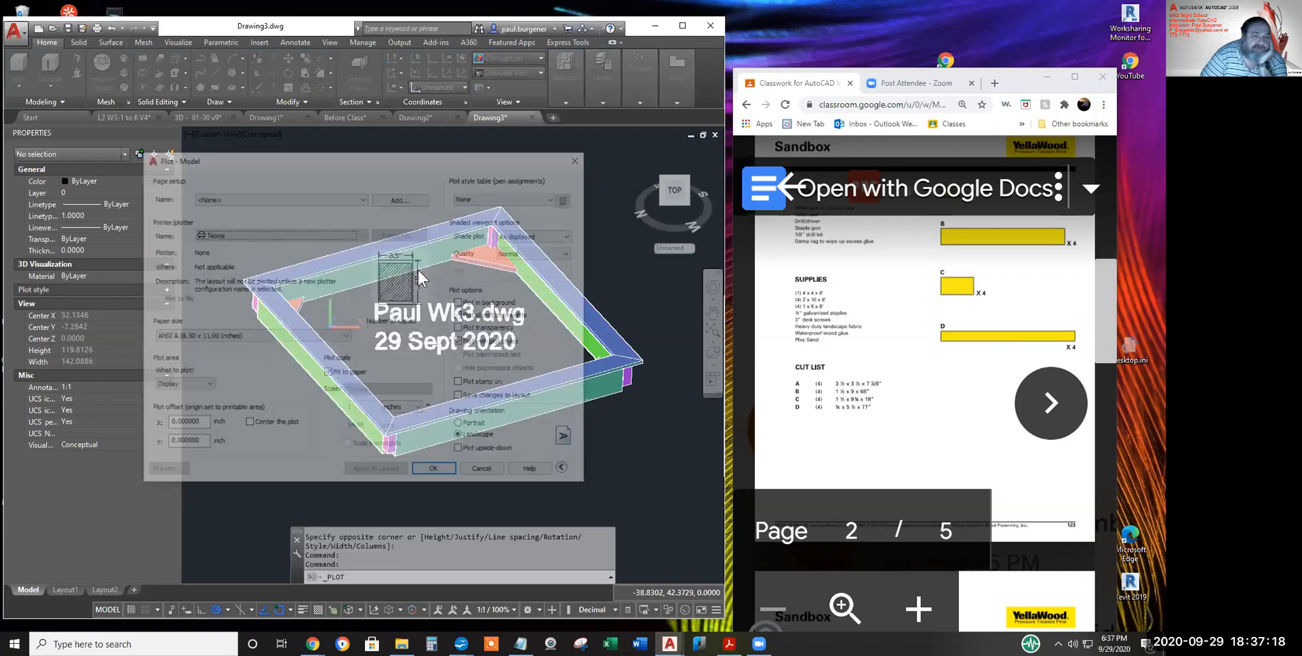
pyautogui.click(244, 234)
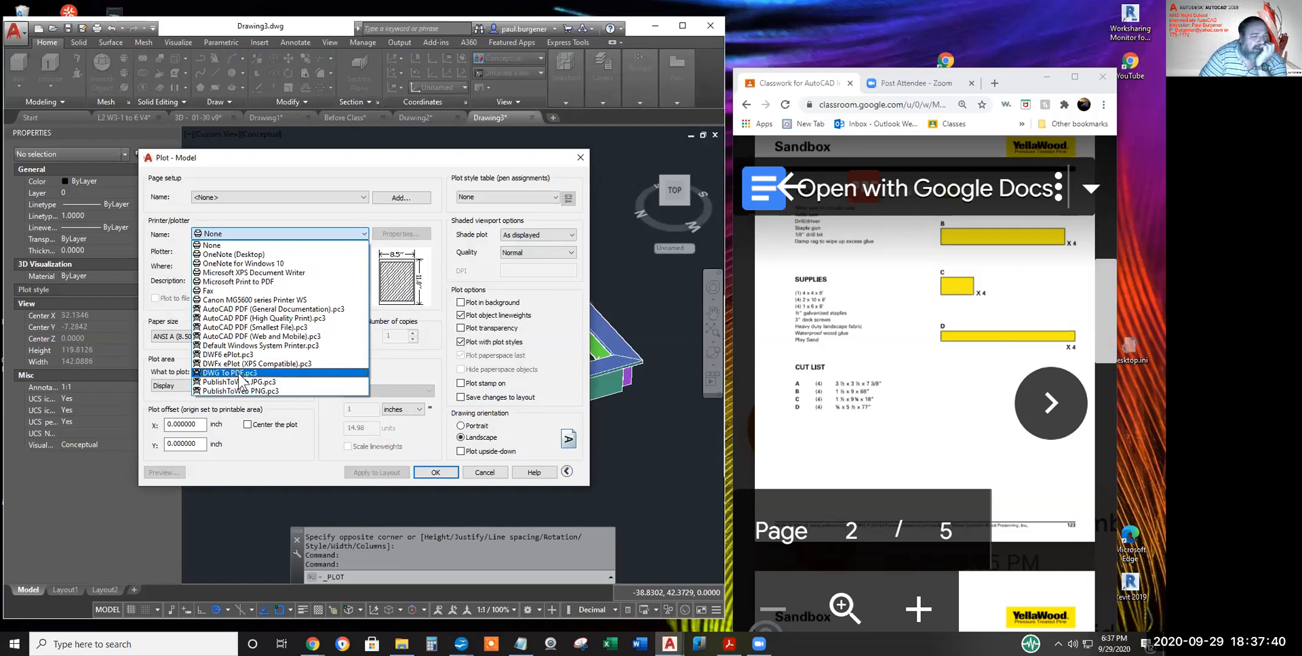
pyautogui.click(238, 374)
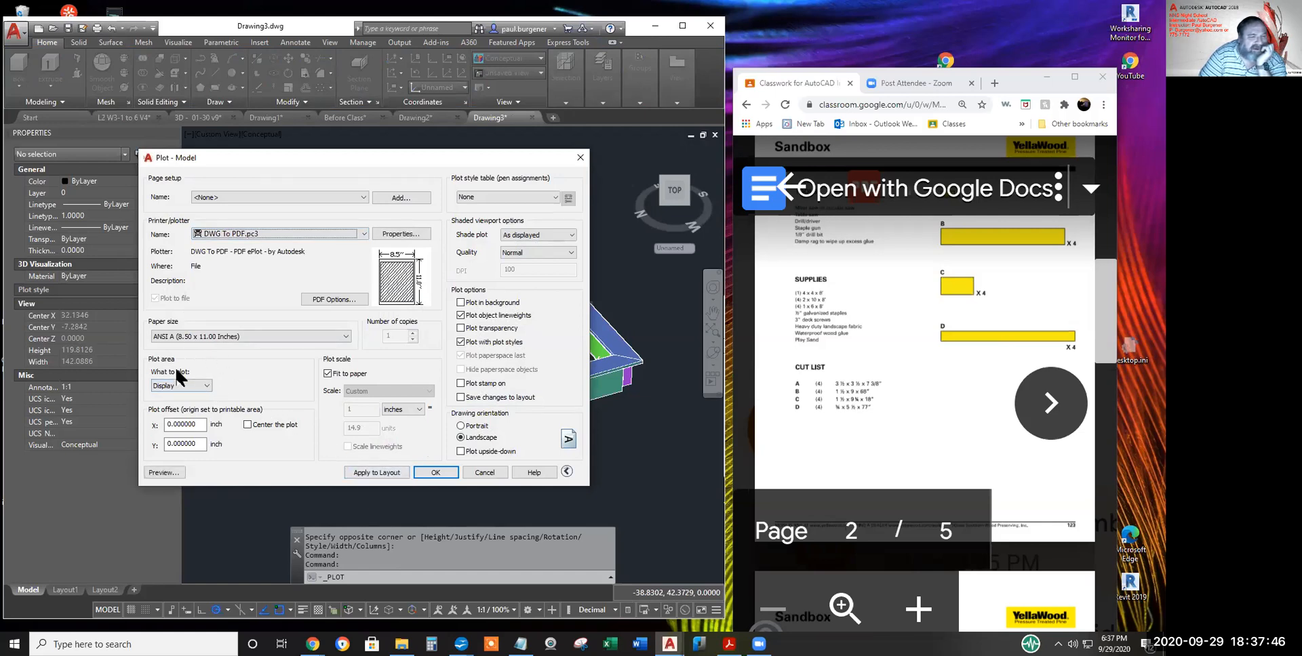
# - Set the plot area to a window enclosing the whole sandbox frame and its text, and apply the settings to the layout
pyautogui.click(180, 387)
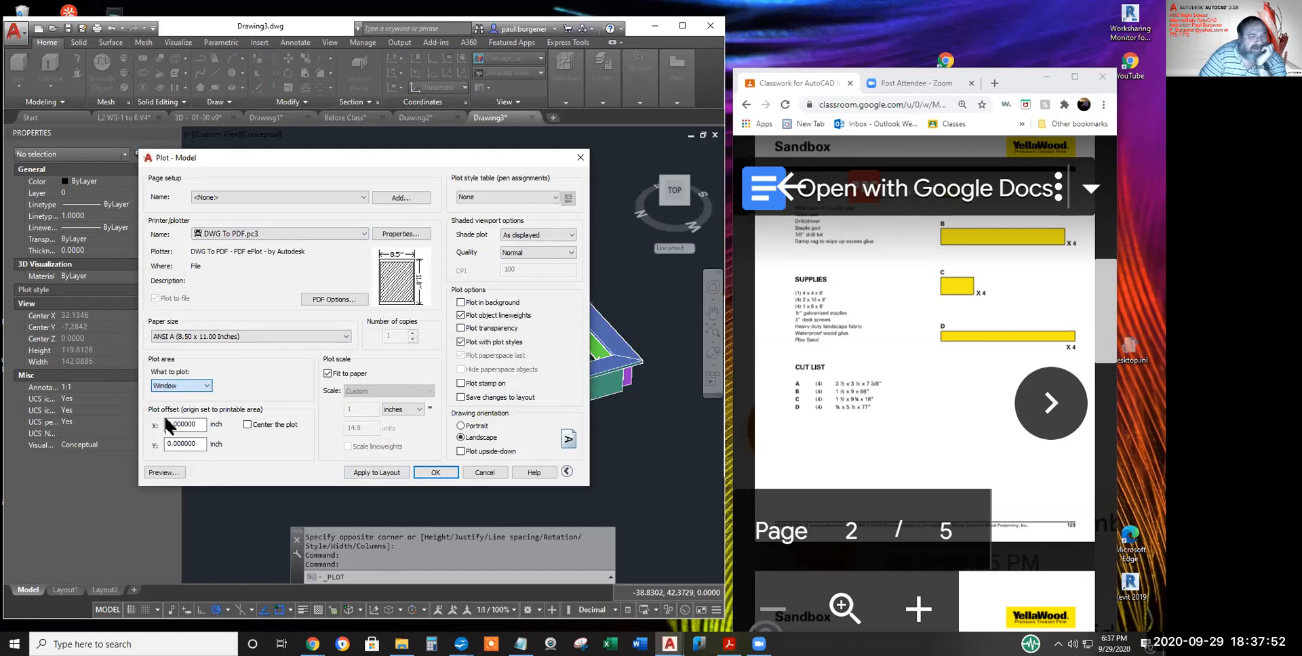
pyautogui.click(165, 420)
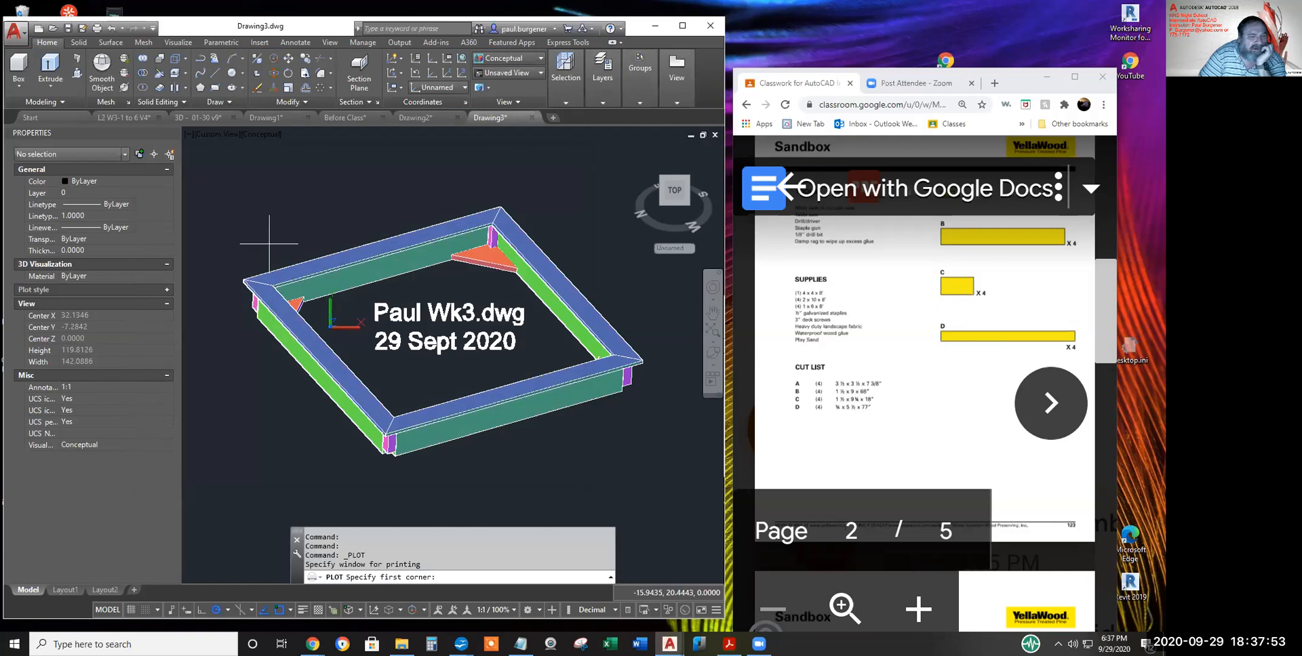
pyautogui.click(234, 188)
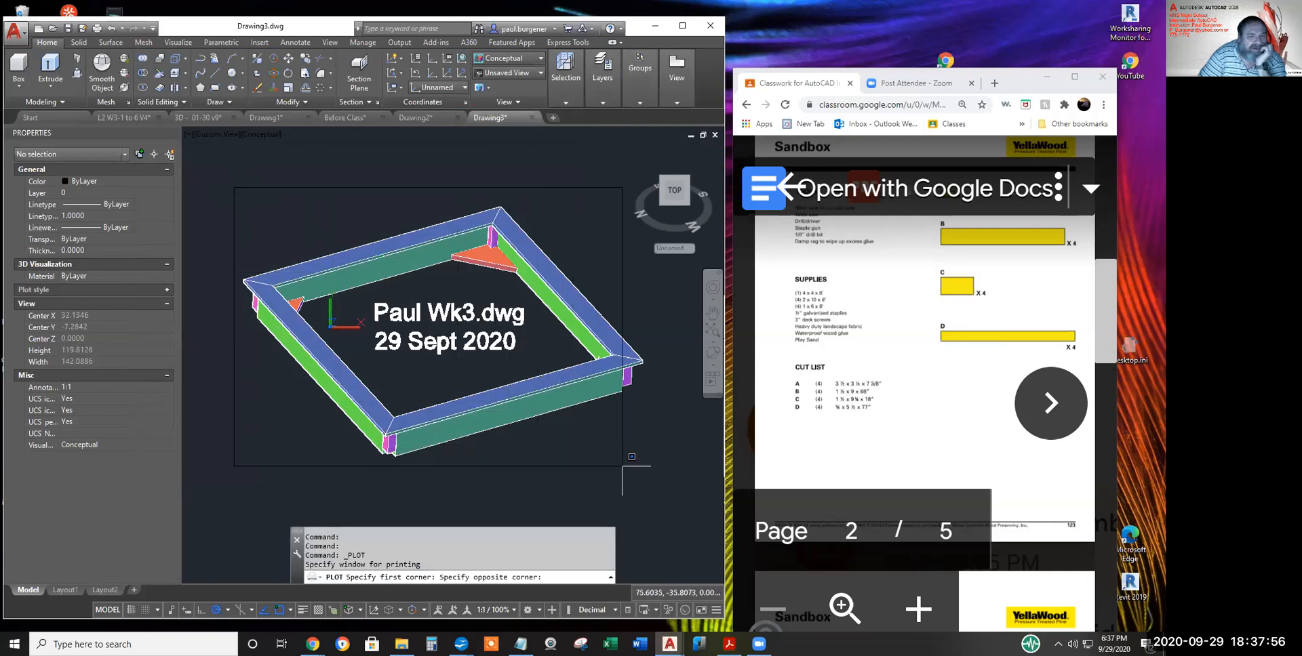
pyautogui.click(652, 484)
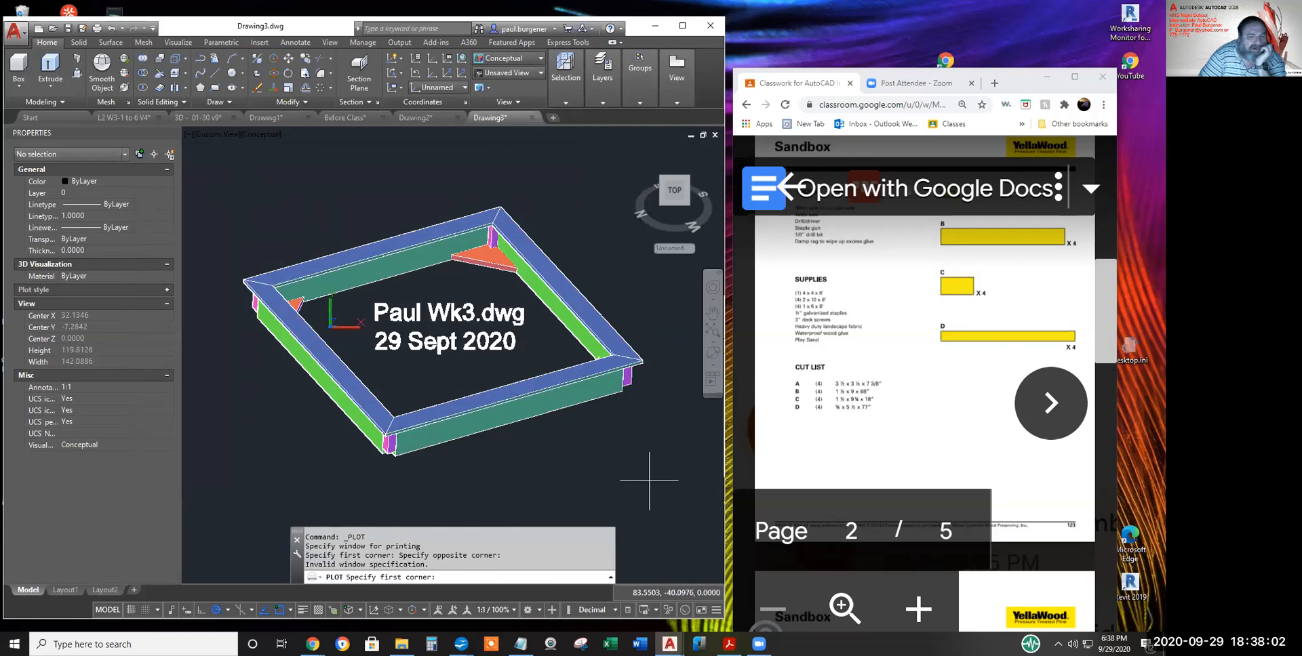
pyautogui.click(649, 480)
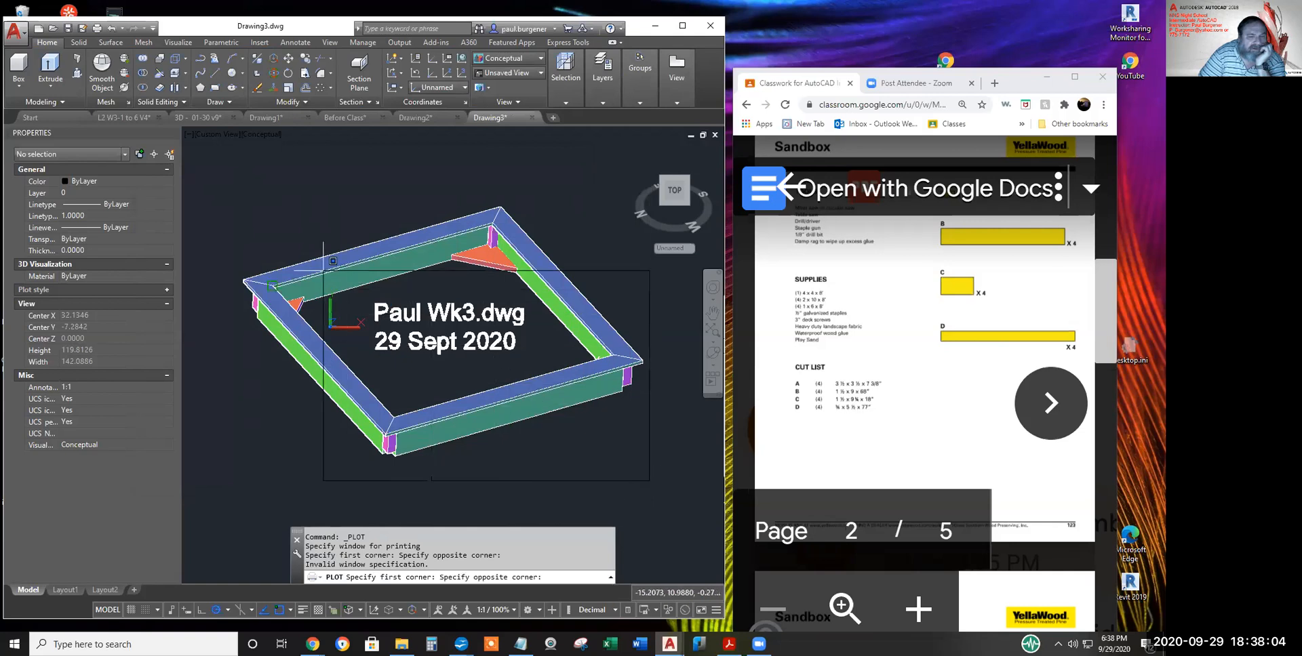
pyautogui.click(229, 191)
pyautogui.click(377, 473)
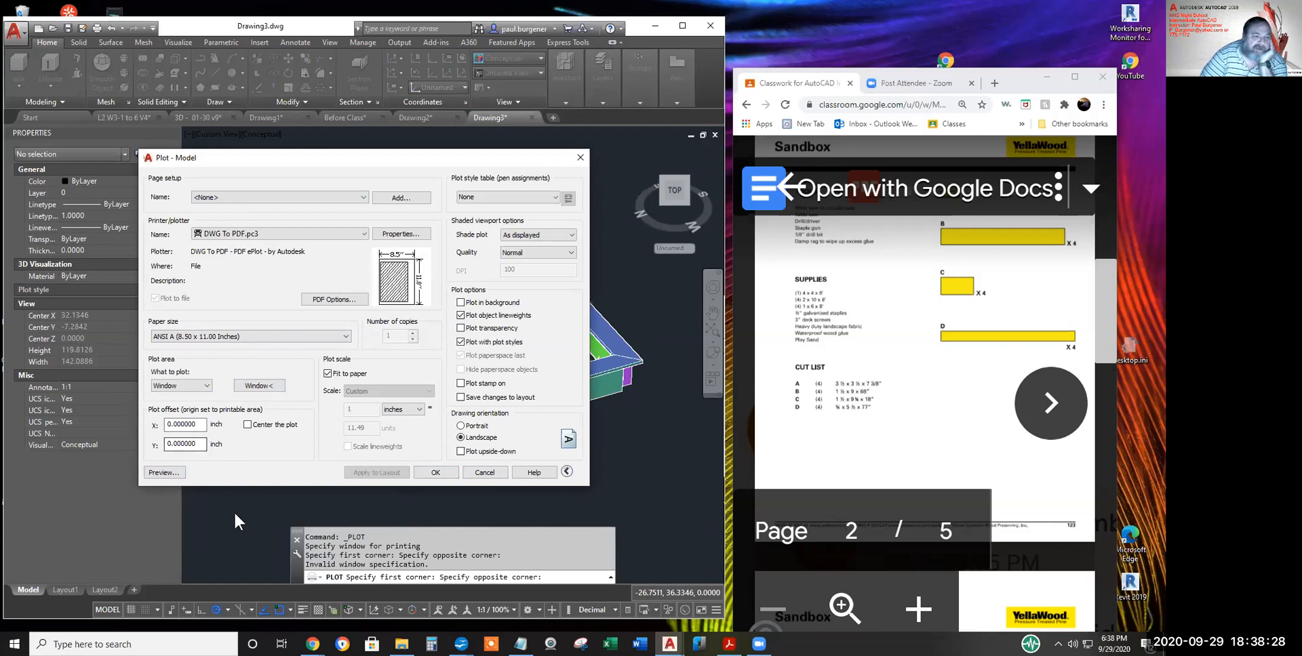
# - Preview the plot, return to the plot settings, center the plot on the paper and apply the settings to the layout
pyautogui.click(164, 473)
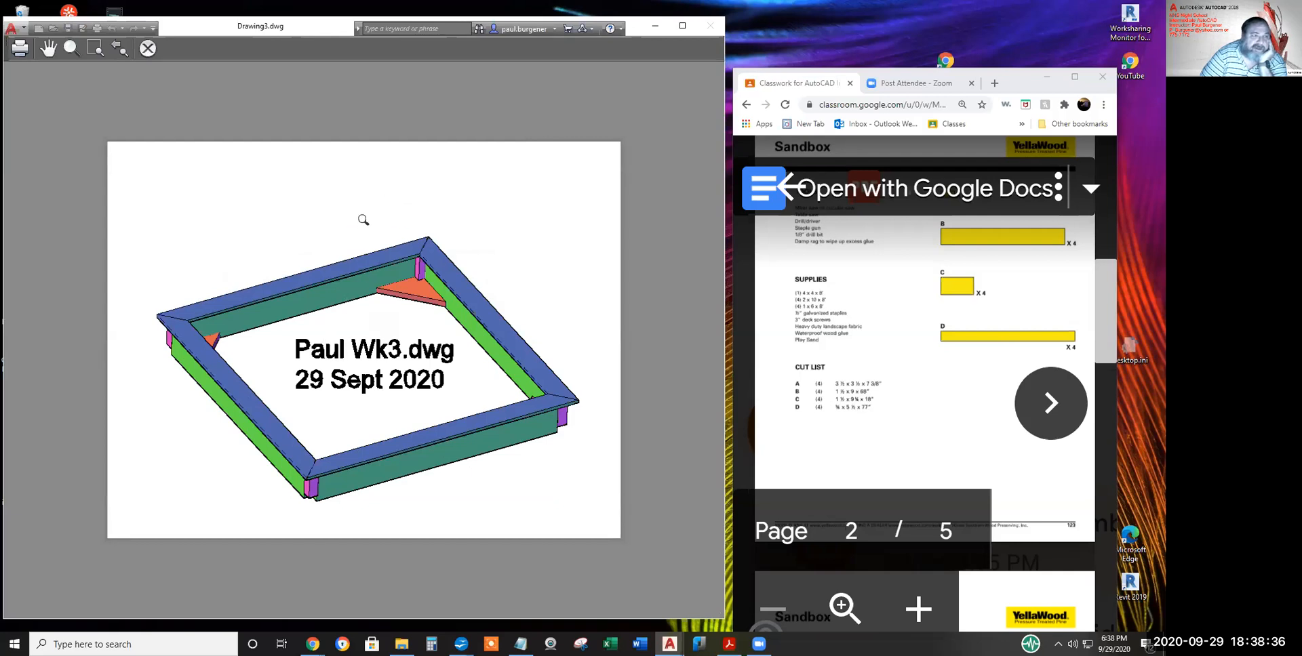
pyautogui.rightClick(369, 198)
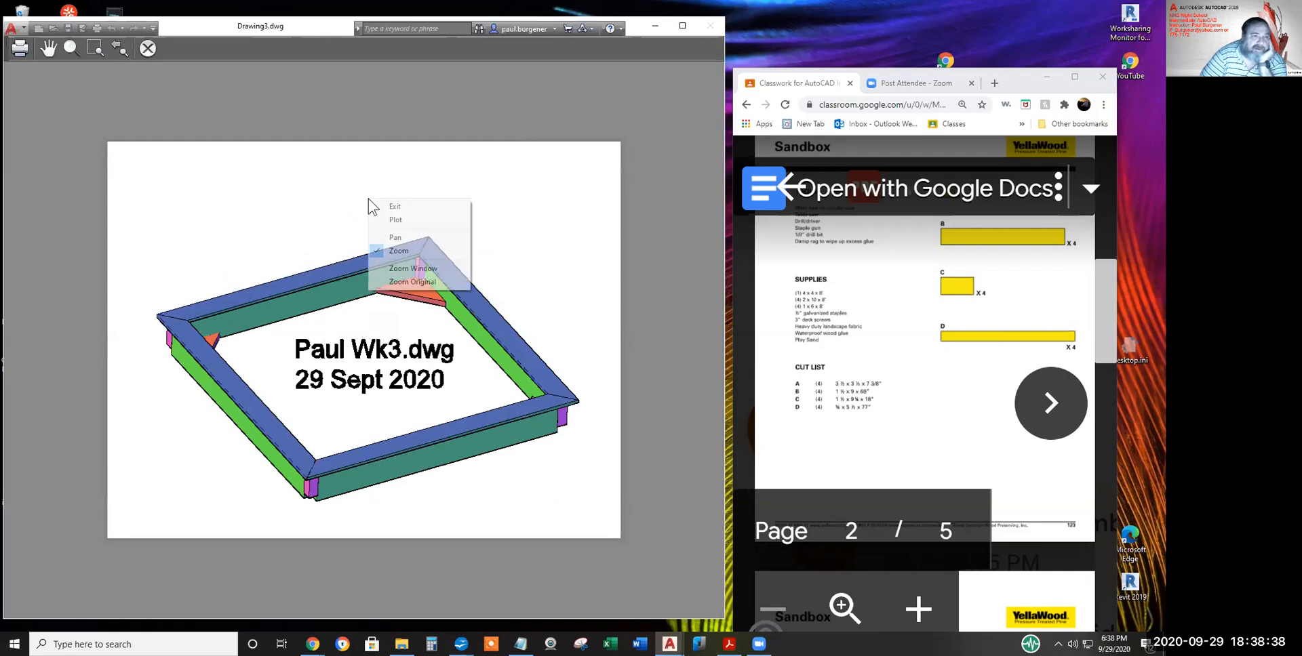
pyautogui.click(404, 206)
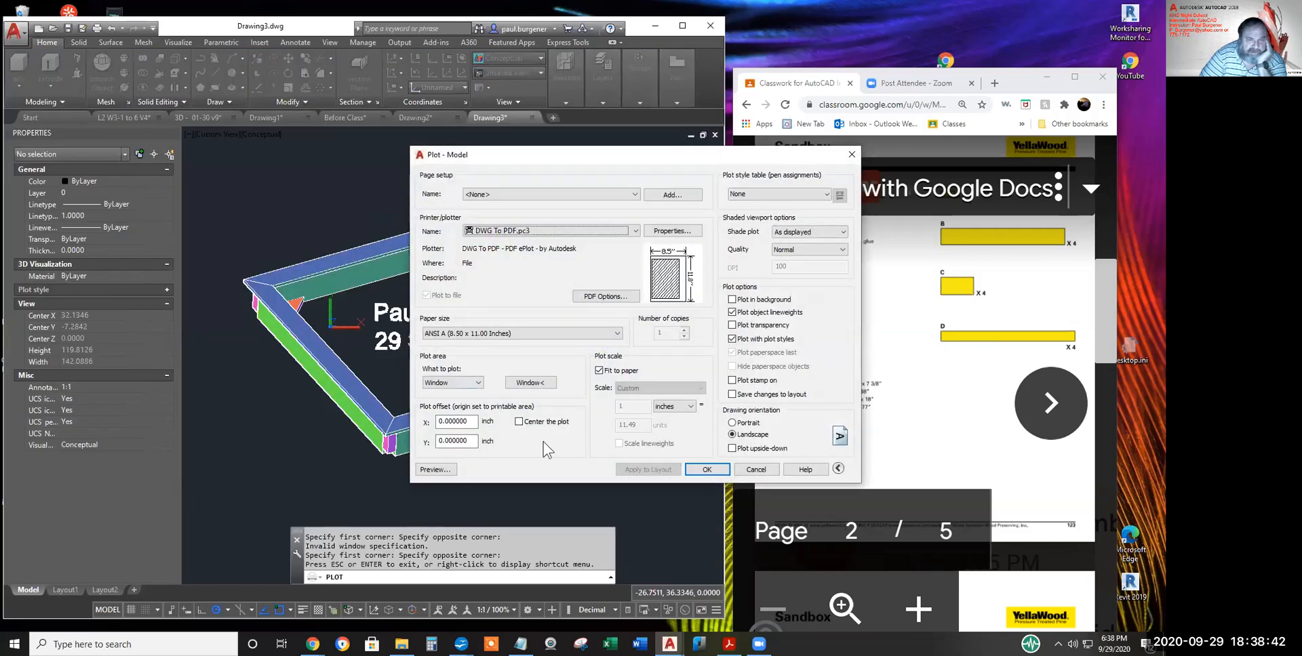
pyautogui.moveTo(546, 152); pyautogui.dragTo(384, 169)
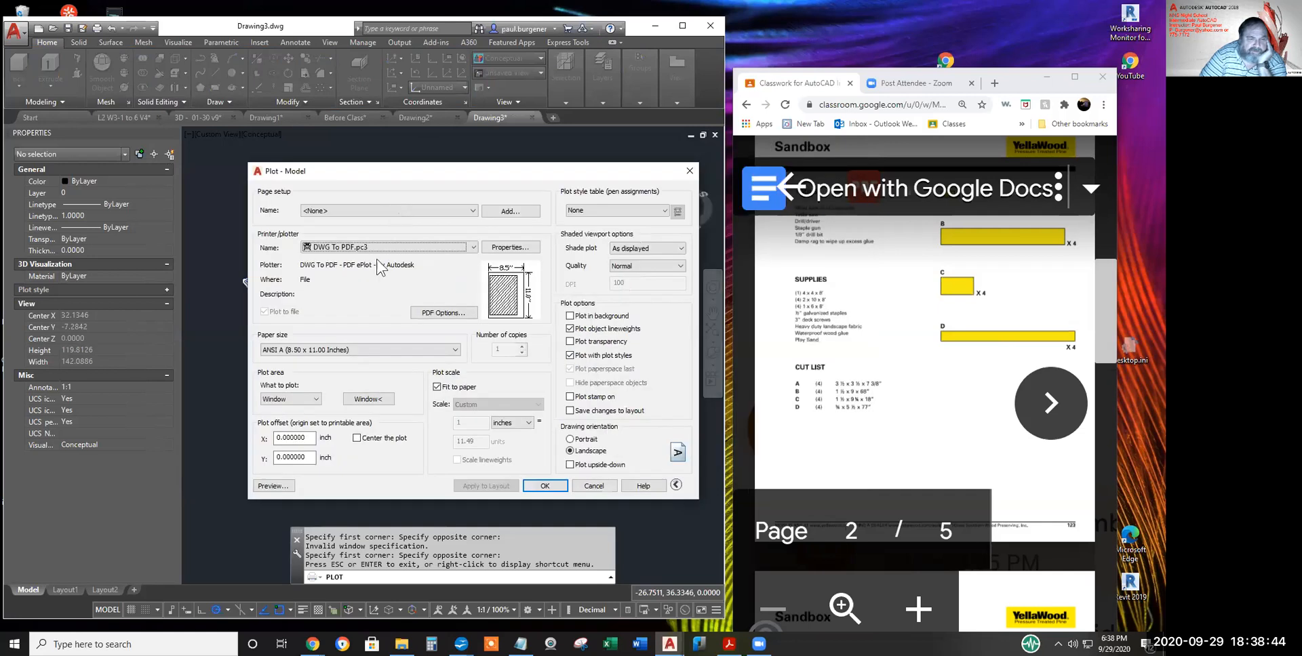
pyautogui.click(357, 439)
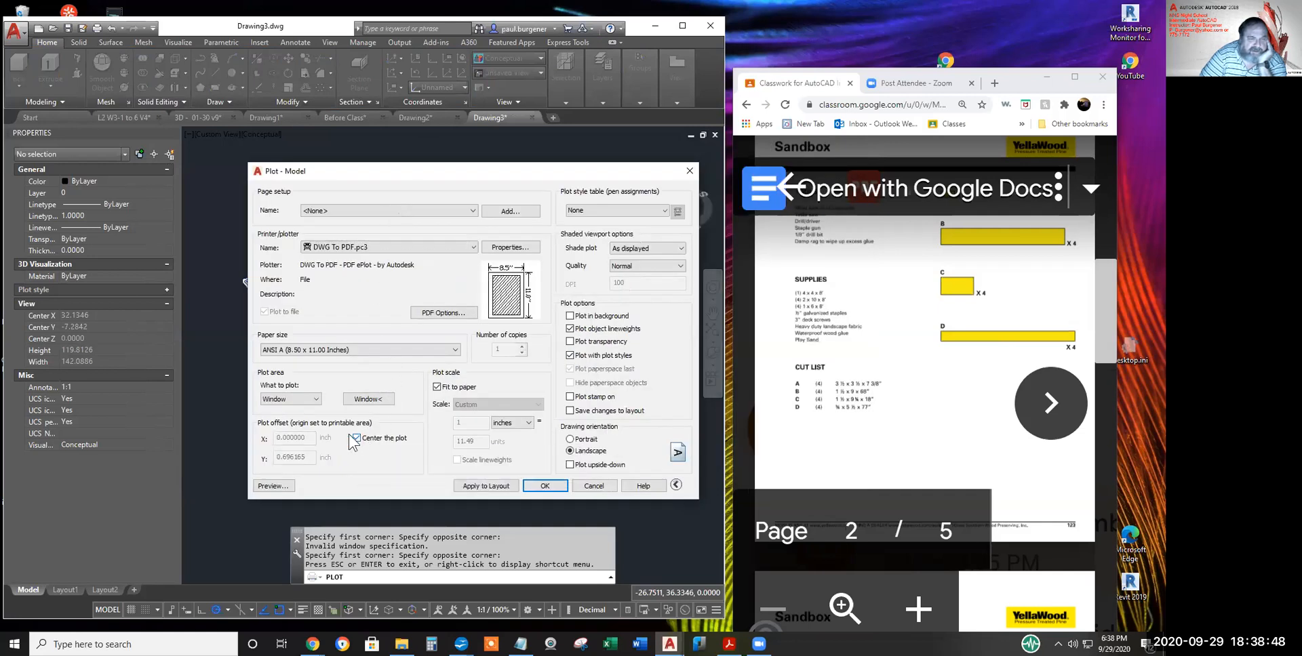
pyautogui.click(491, 488)
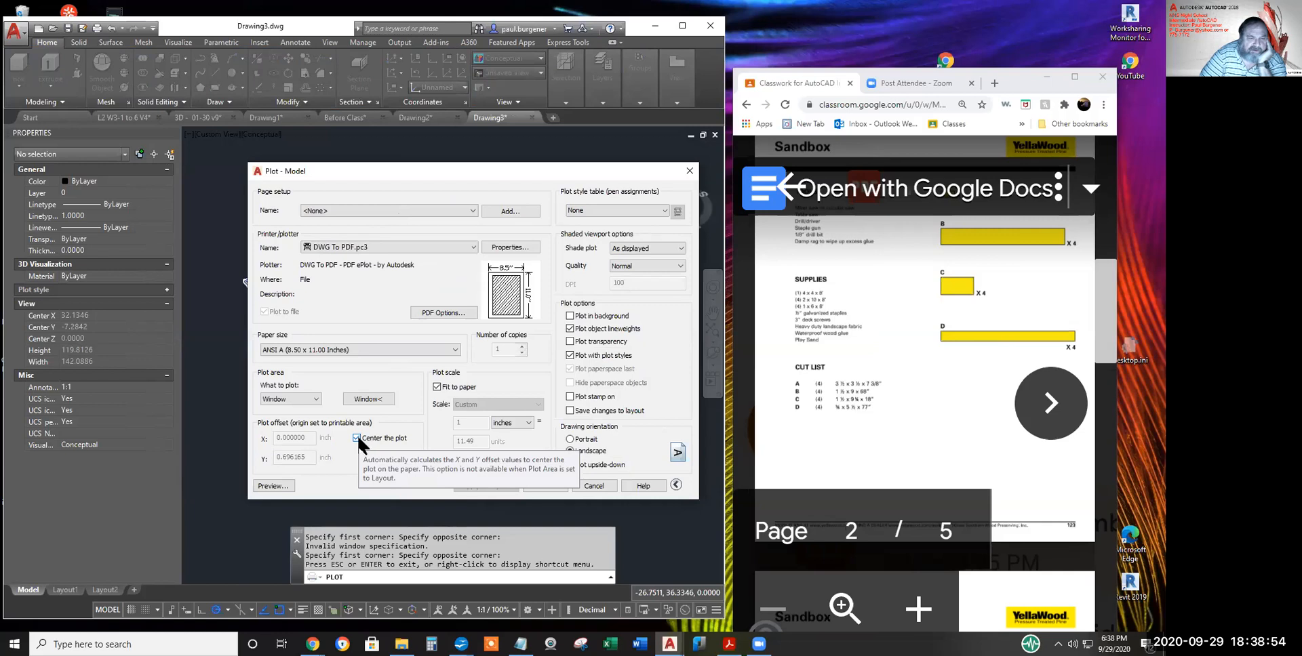
# - Preview the centered plot and send it to the PDF plotter
pyautogui.click(272, 486)
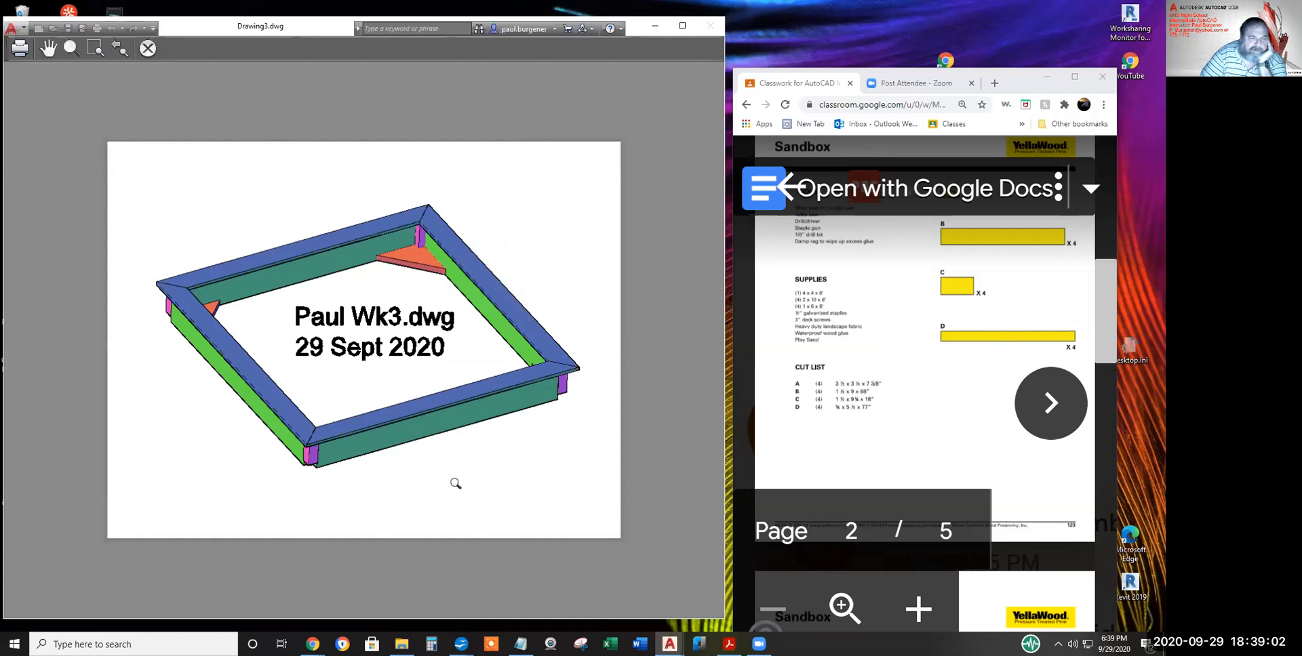
pyautogui.rightClick(373, 285)
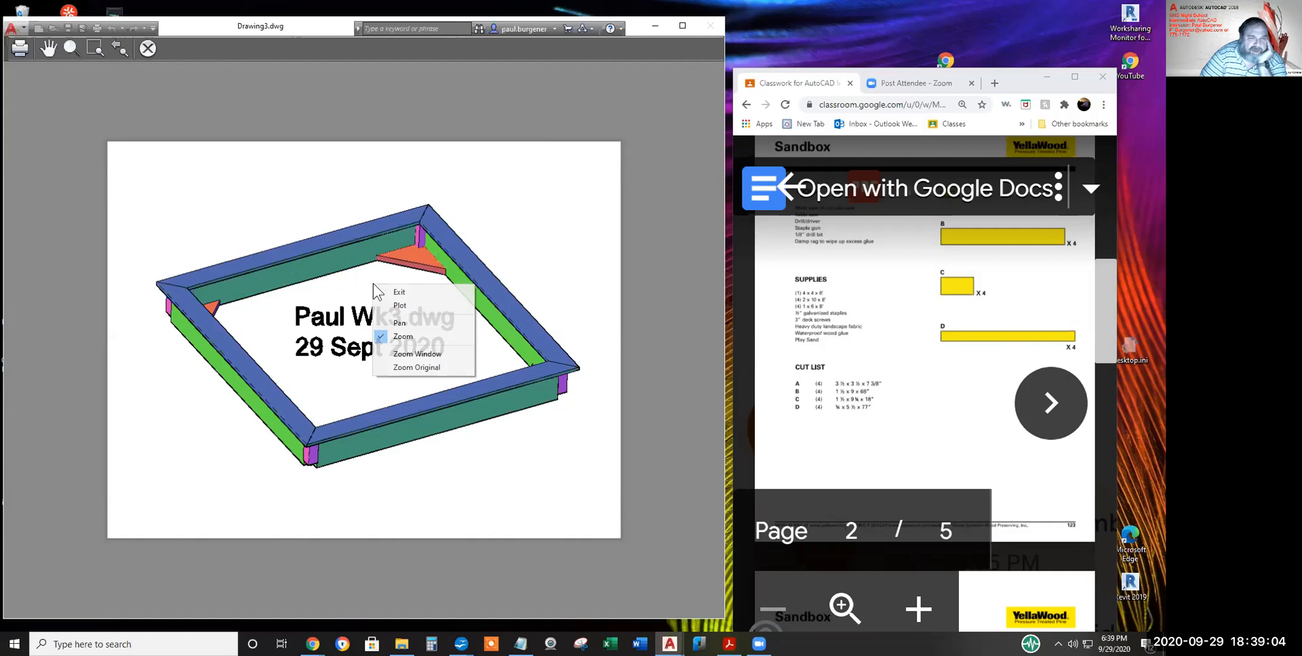
pyautogui.click(401, 307)
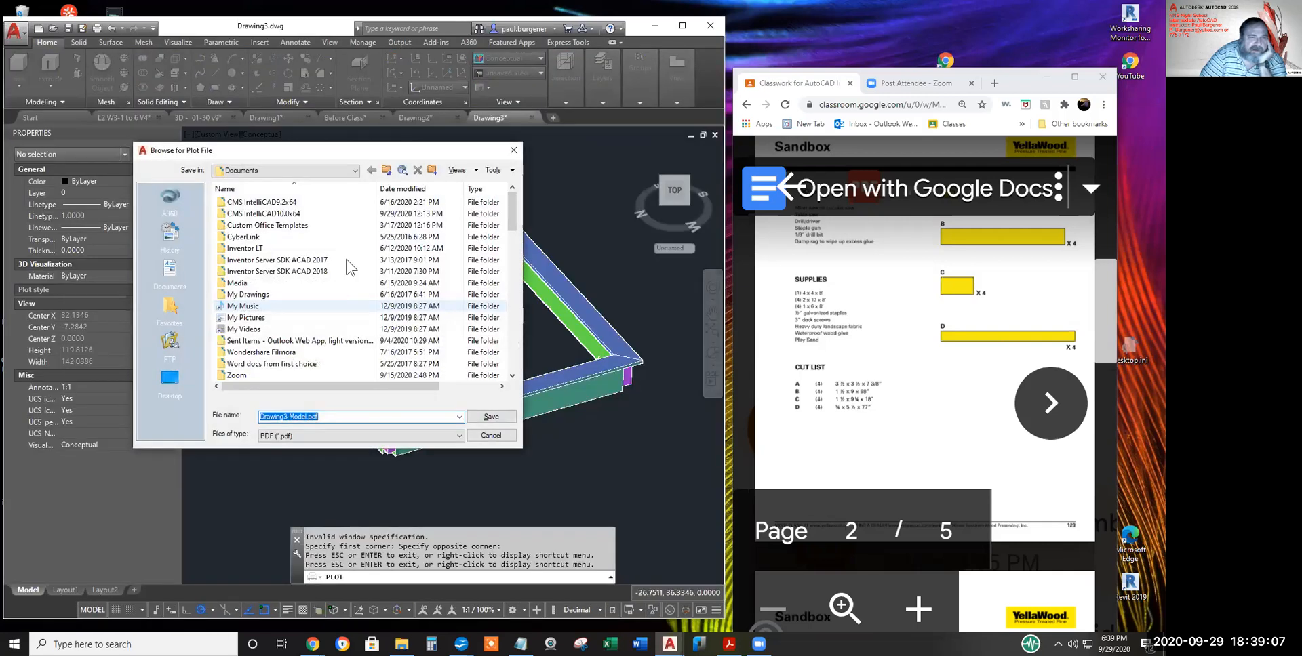
# - Browse for the plot file location to the 2020 dFall Intermediate folder inside AutoCAD Class on Local Disk (D:)
pyautogui.click(353, 171)
pyautogui.click(384, 168)
pyautogui.click(386, 168)
pyautogui.click(385, 170)
pyautogui.click(385, 169)
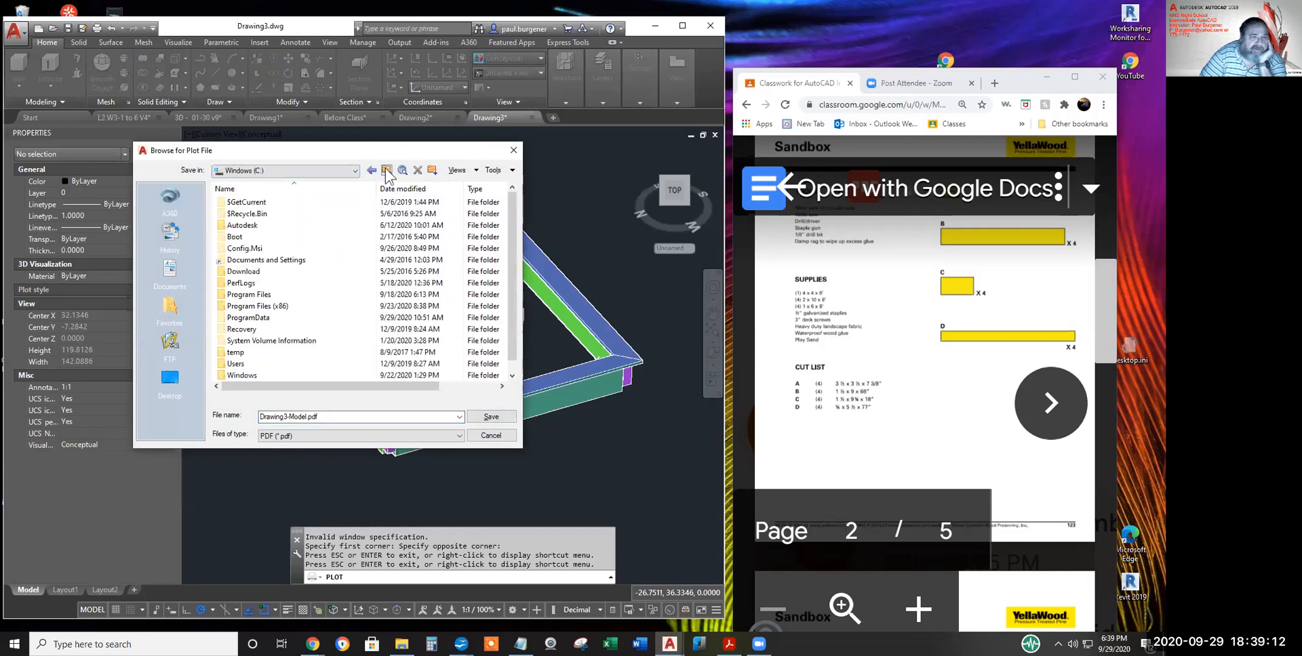
pyautogui.click(385, 170)
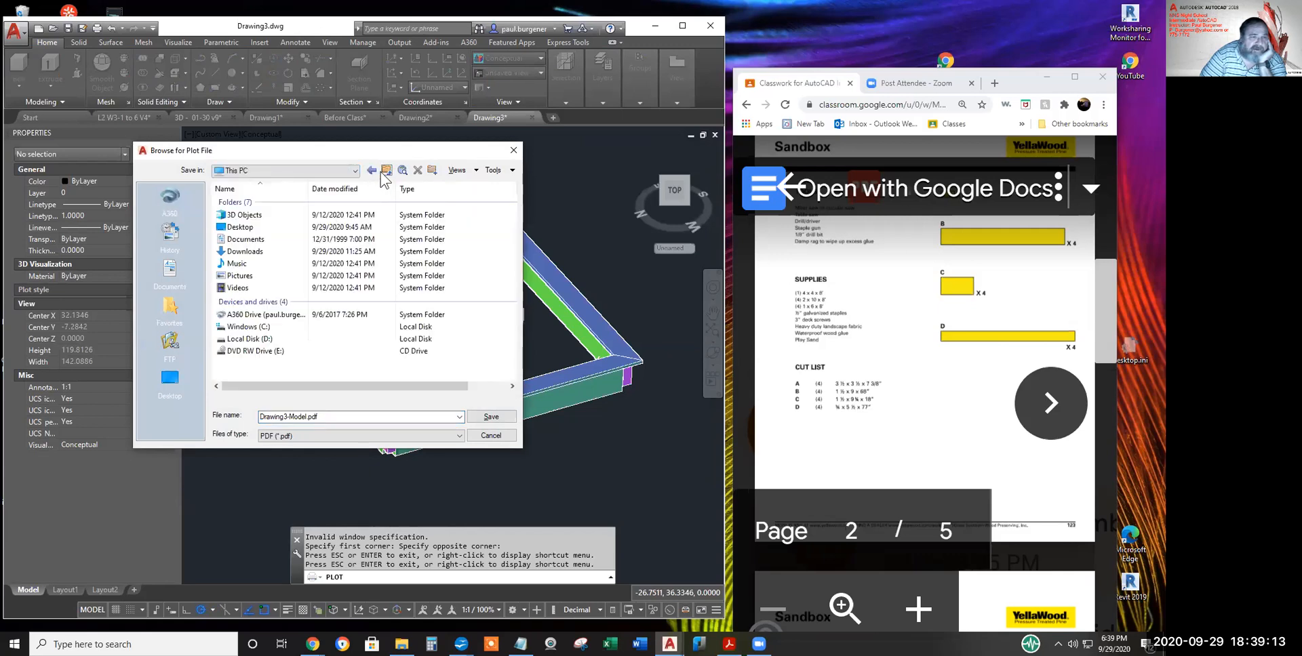
pyautogui.doubleClick(264, 339)
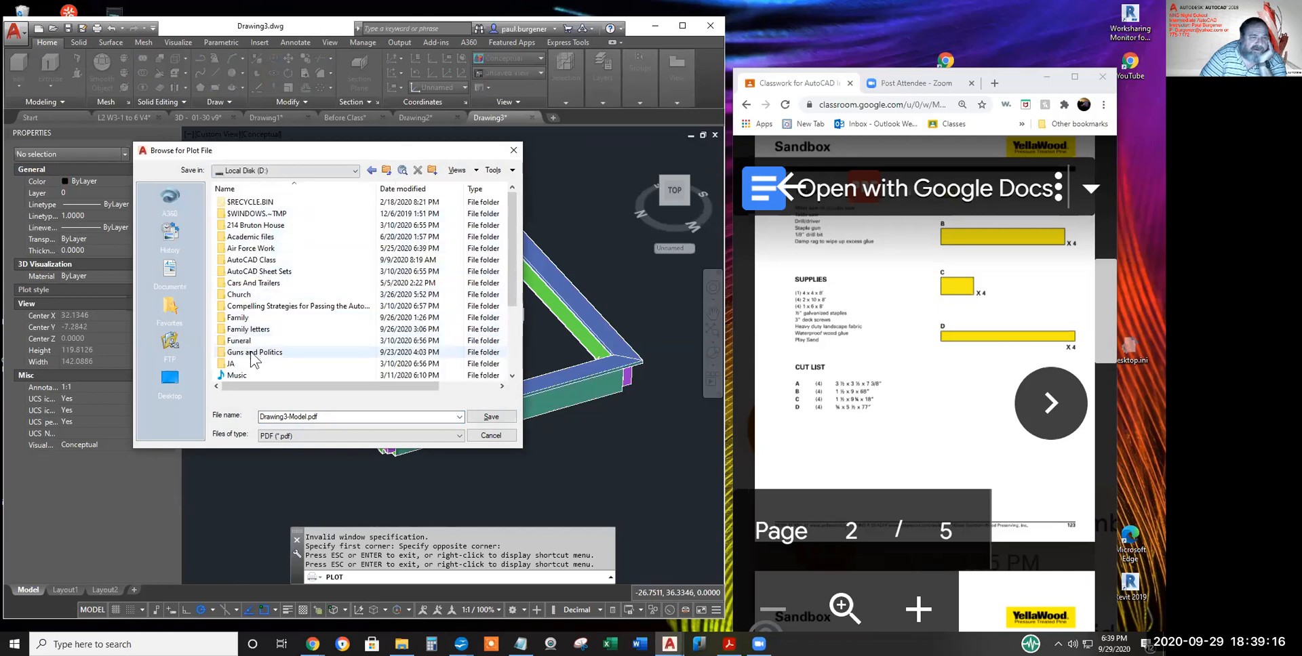
pyautogui.doubleClick(254, 260)
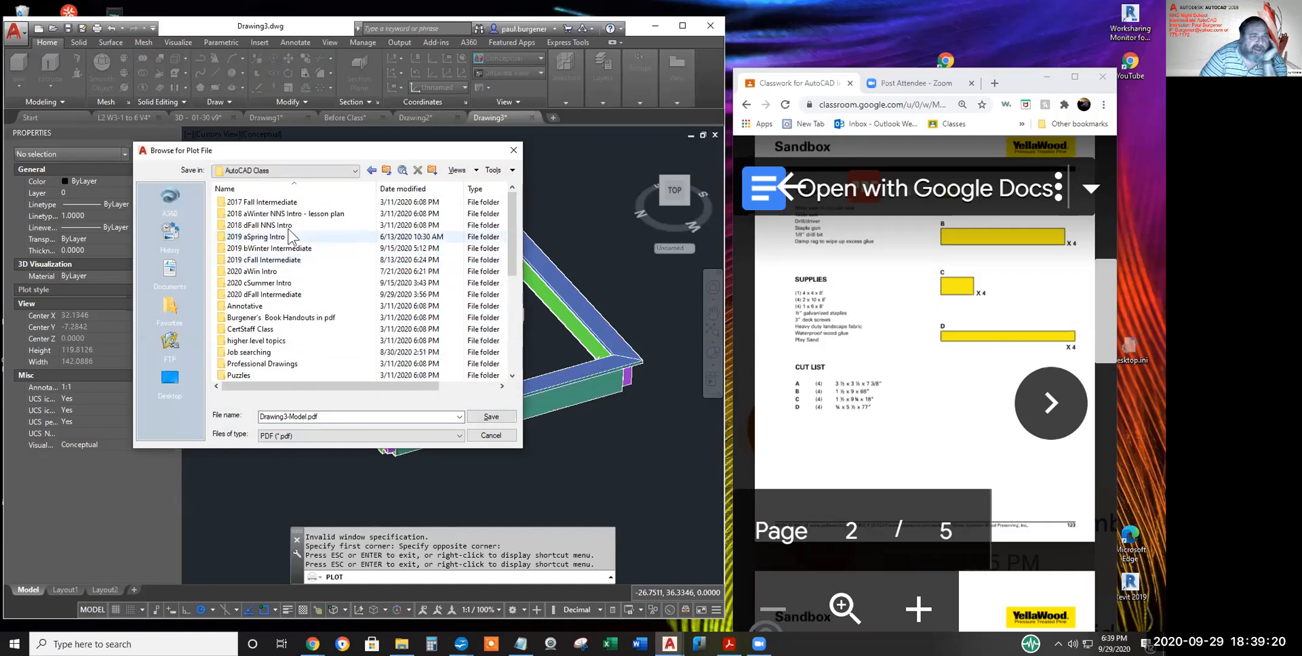
pyautogui.doubleClick(279, 296)
# - Open the author's own folder inside Student Work, Wk 3 as the destination for the PDF
pyautogui.click(246, 226)
pyautogui.click(246, 225)
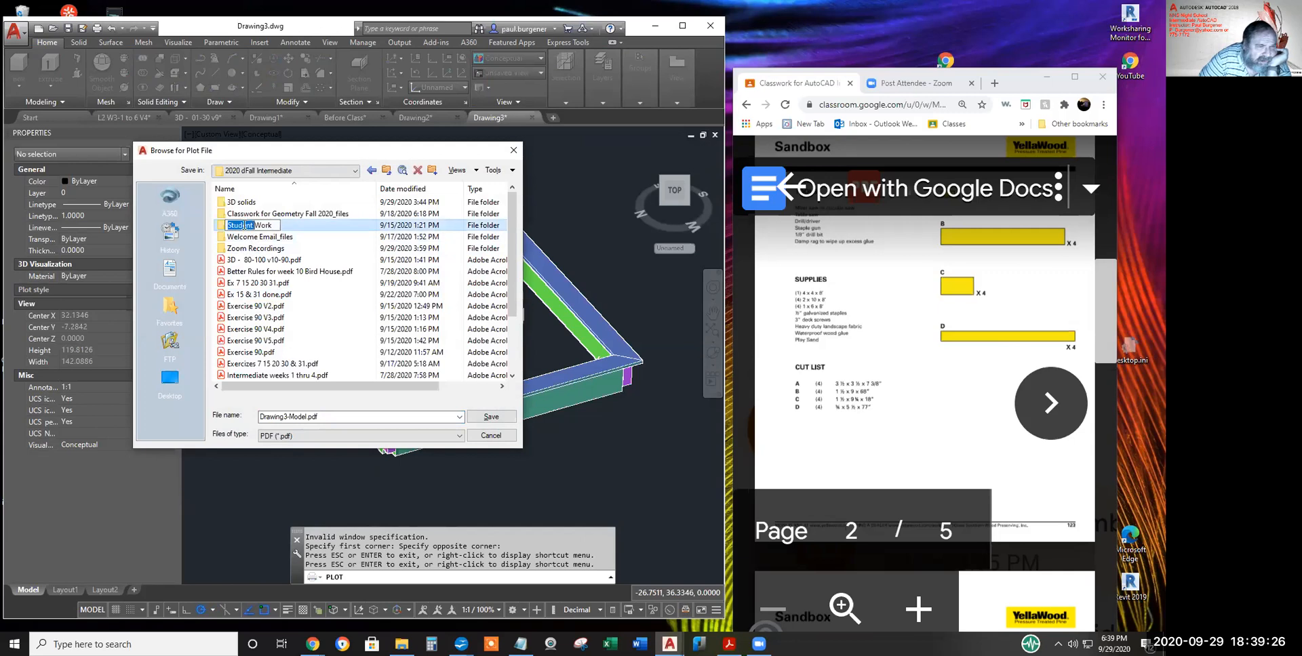
pyautogui.press('Escape')
pyautogui.doubleClick(224, 225)
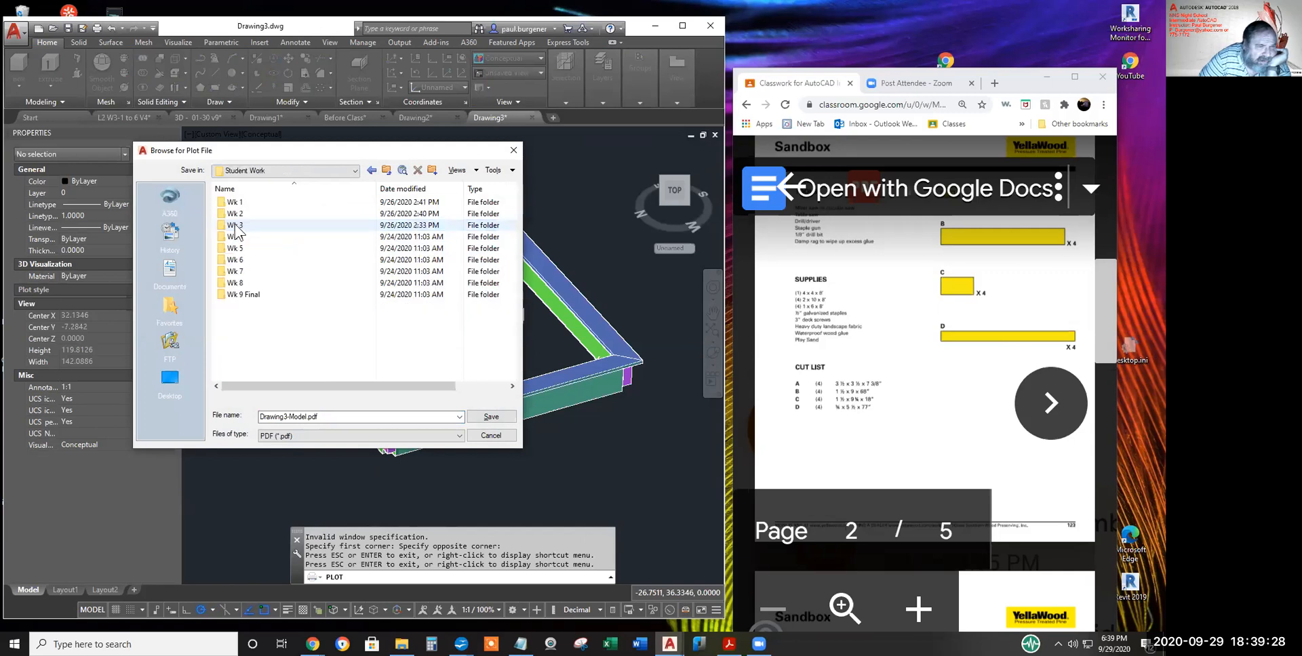
pyautogui.click(244, 225)
pyautogui.doubleClick(244, 225)
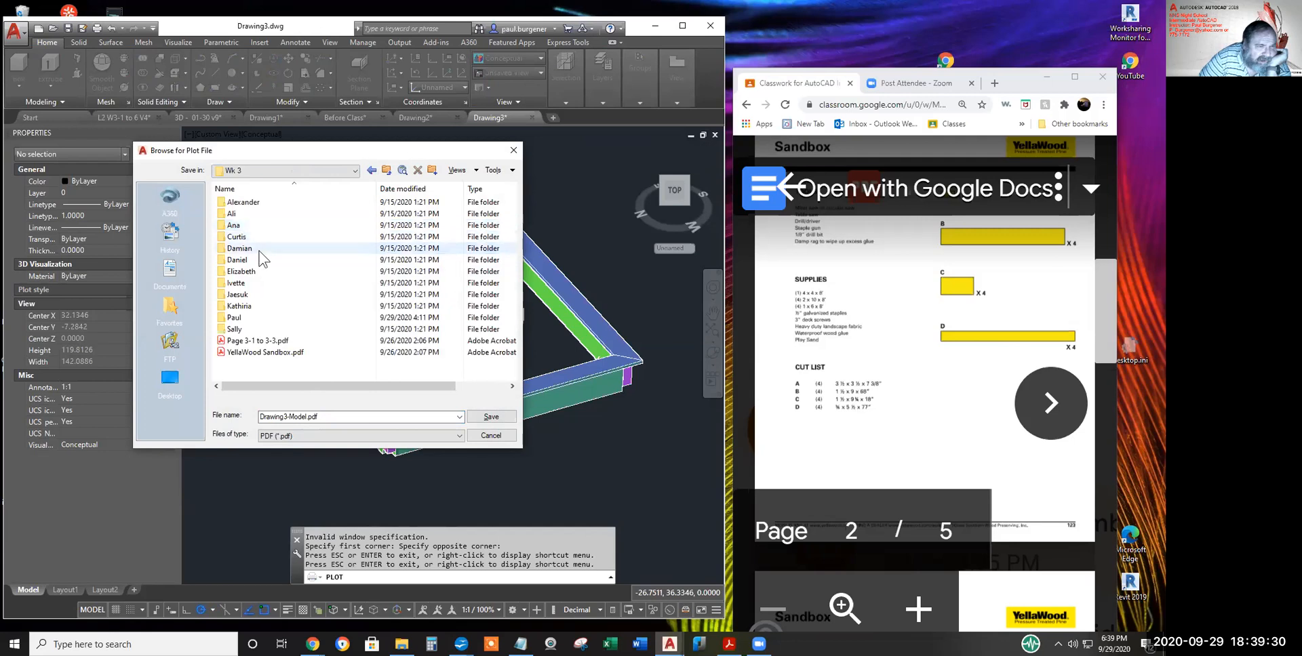
pyautogui.click(237, 321)
pyautogui.doubleClick(237, 318)
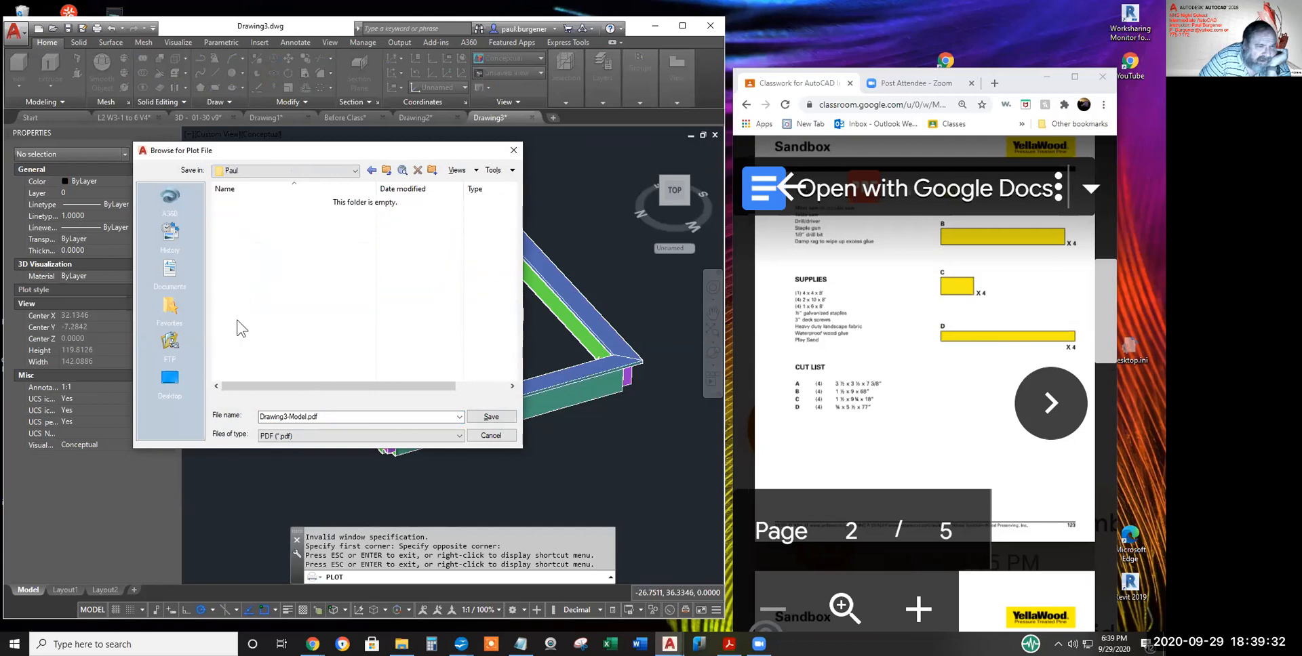
# - Name the PDF with the author's first name followed by "Wk3" and save it
pyautogui.doubleClick(304, 416)
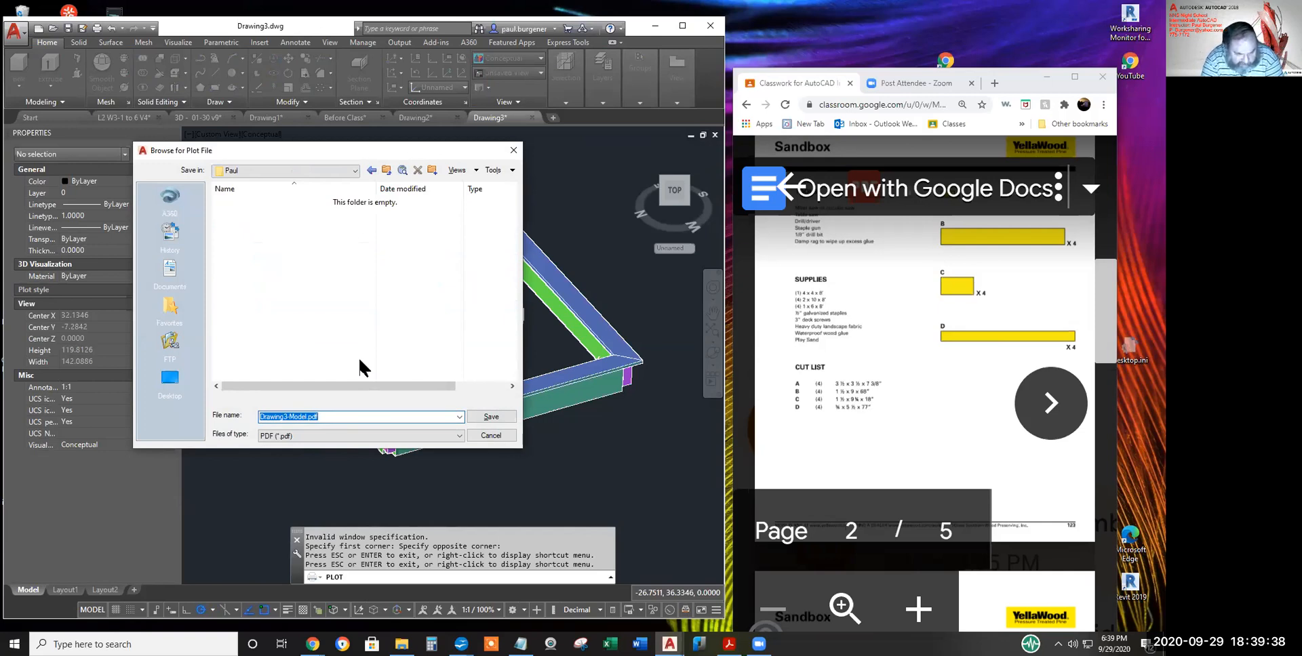
pyautogui.write('Paul wk3')
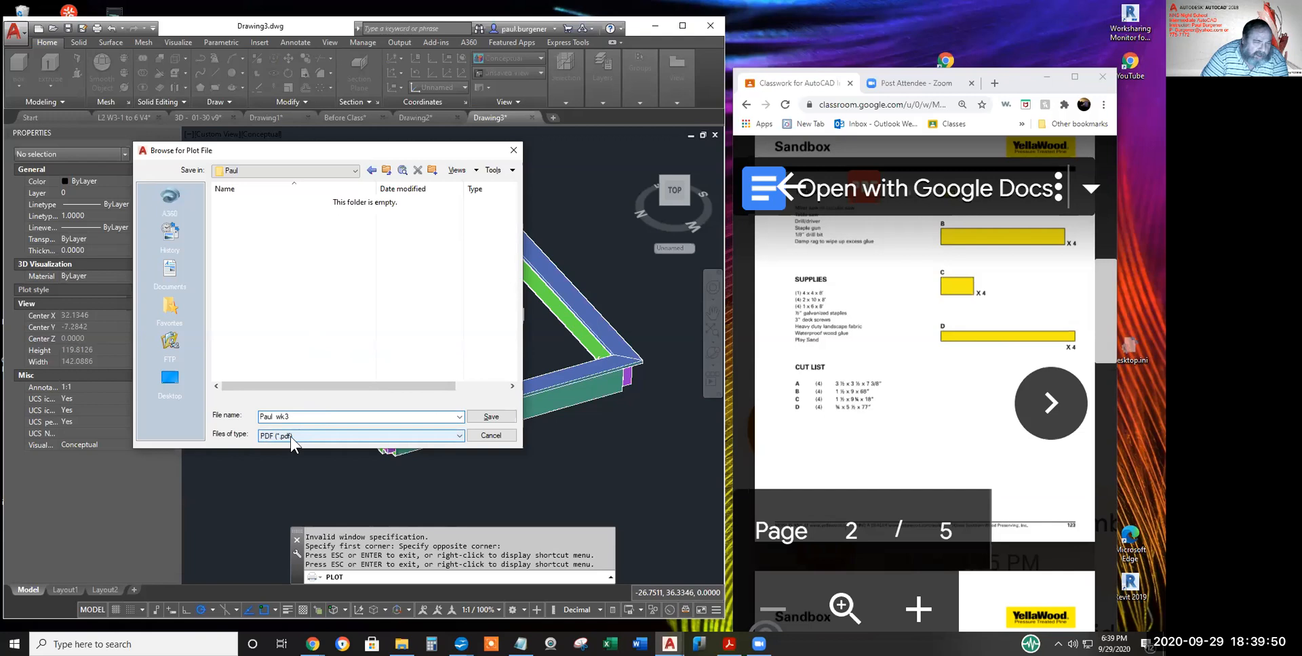
pyautogui.click(278, 415)
pyautogui.write('W')
pyautogui.press('Delete')
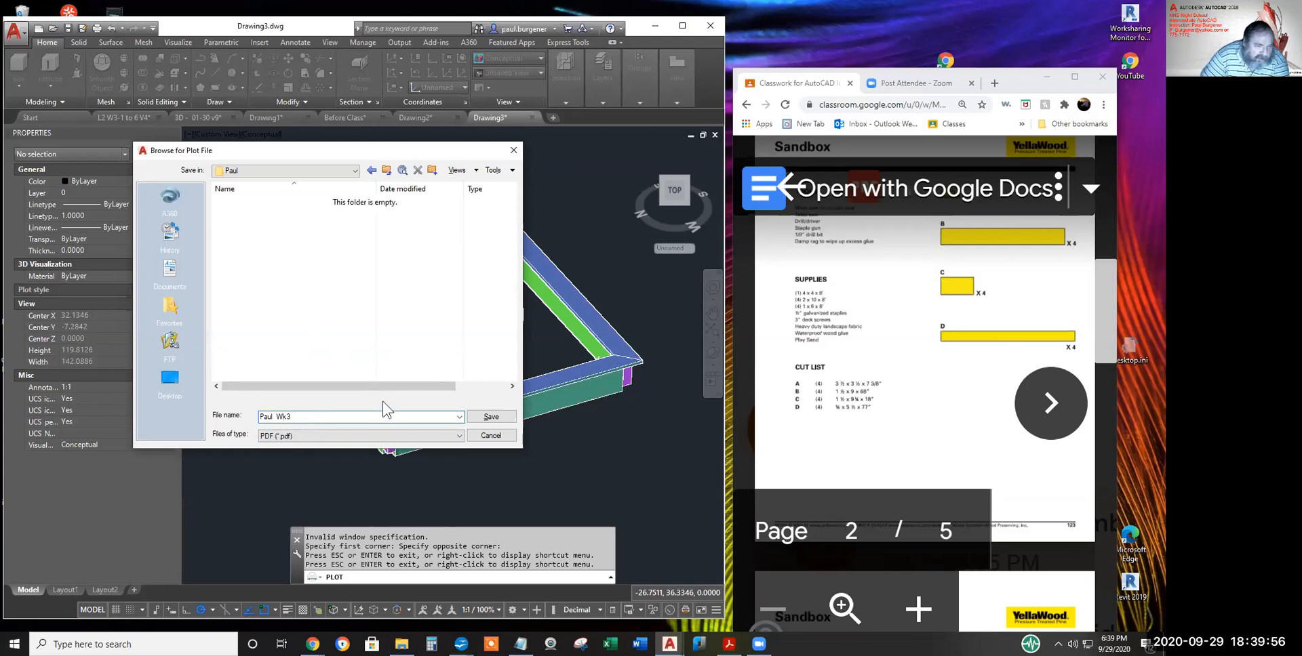
pyautogui.click(492, 417)
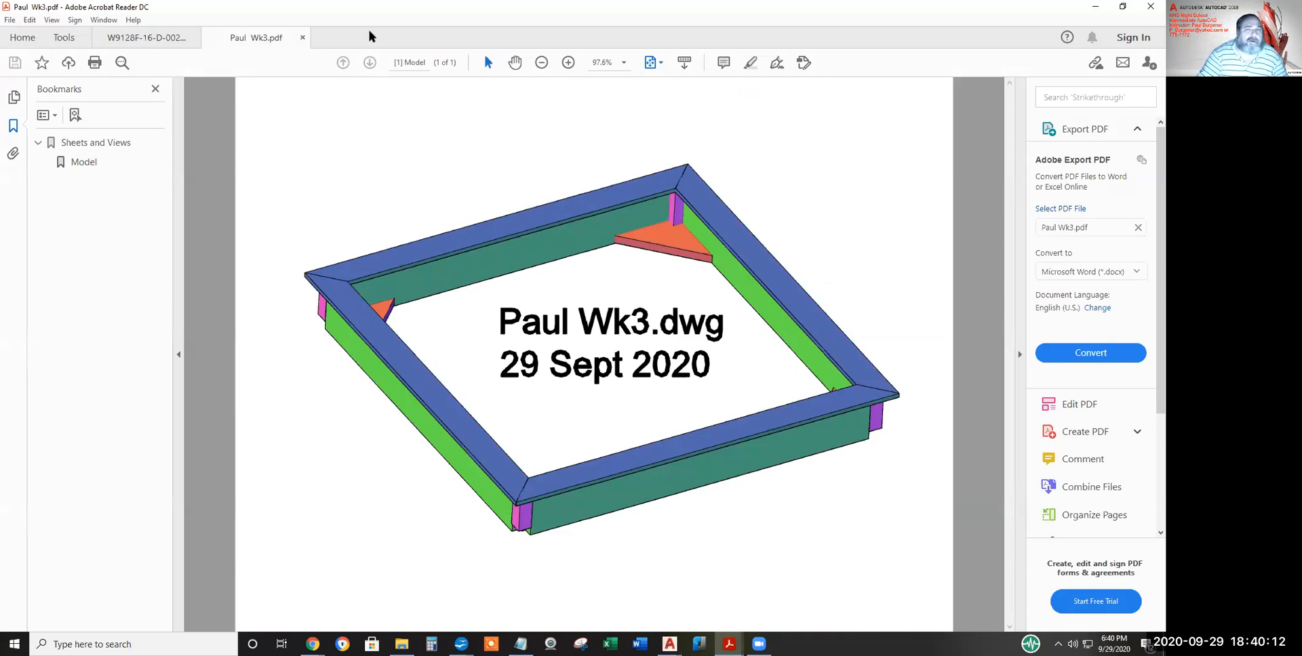
# - Look over the plotted PDF in a smaller Acrobat Reader window, and close the reader with all its tabs
pyautogui.doubleClick(506, 17)
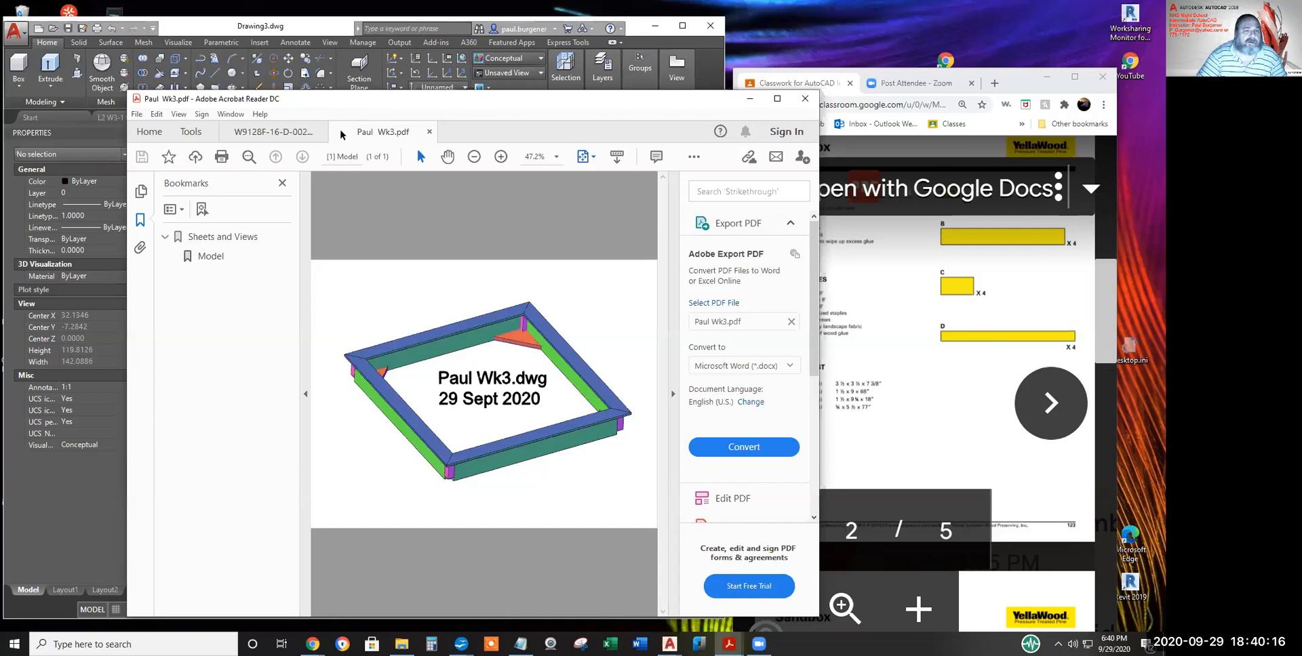
pyautogui.click(807, 101)
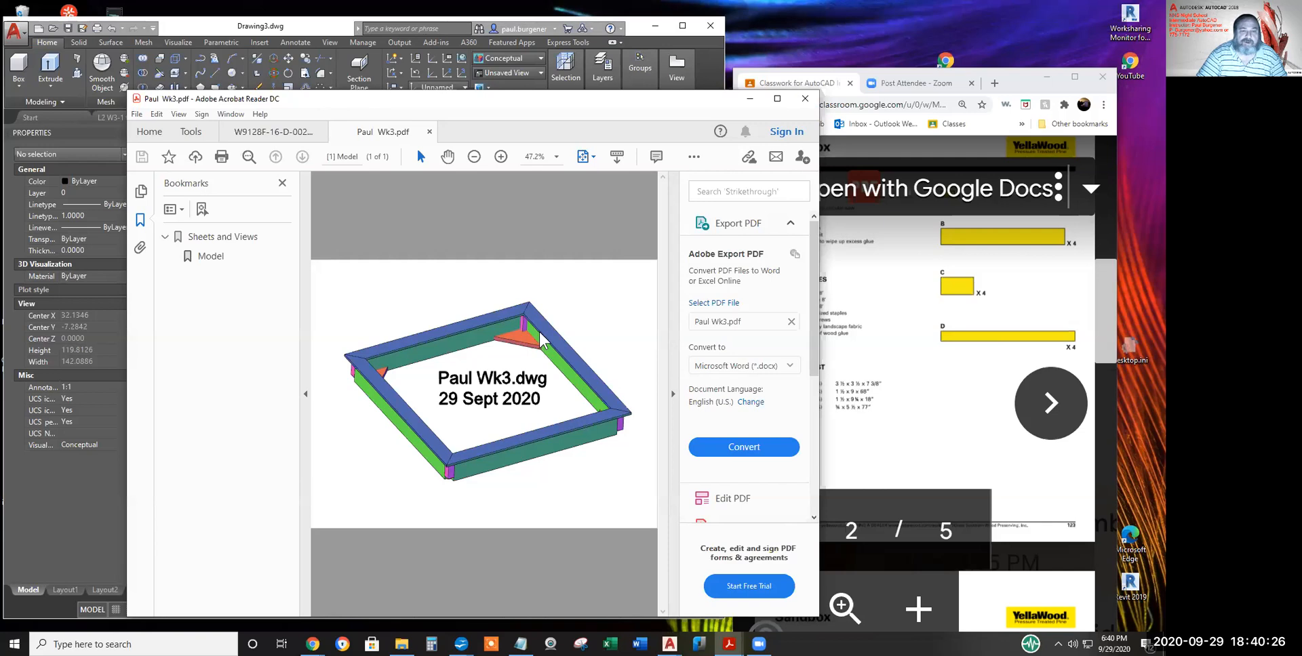
pyautogui.click(806, 99)
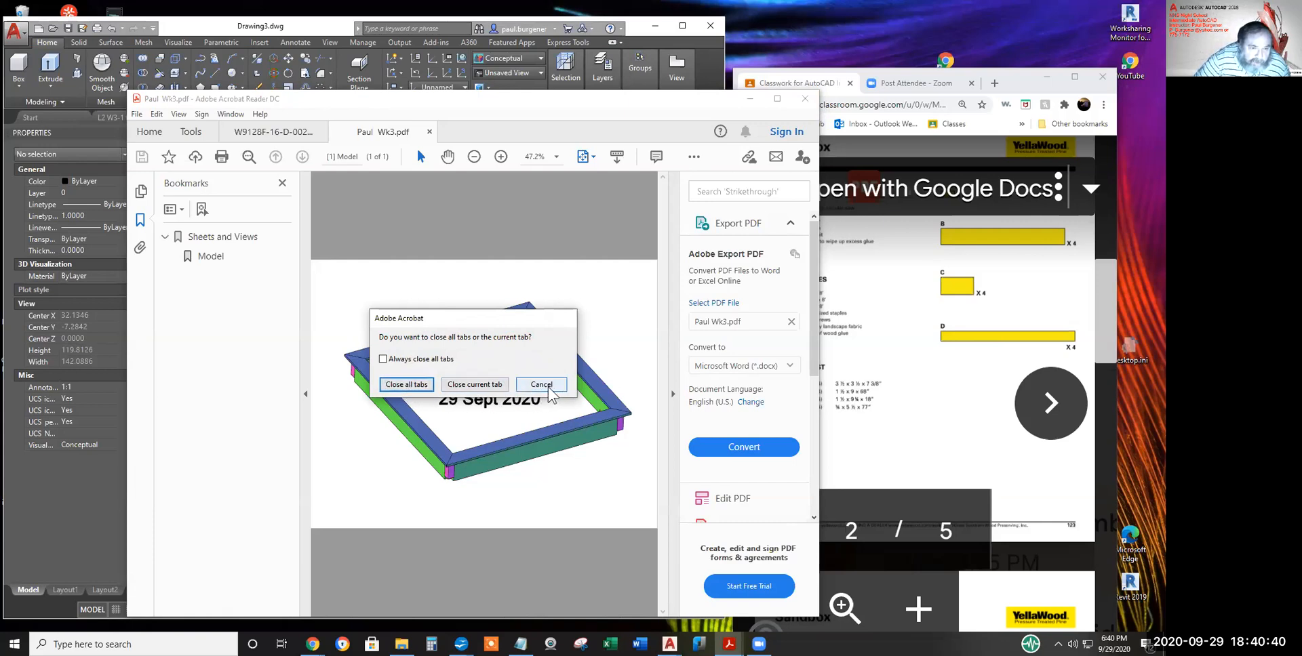
pyautogui.click(410, 384)
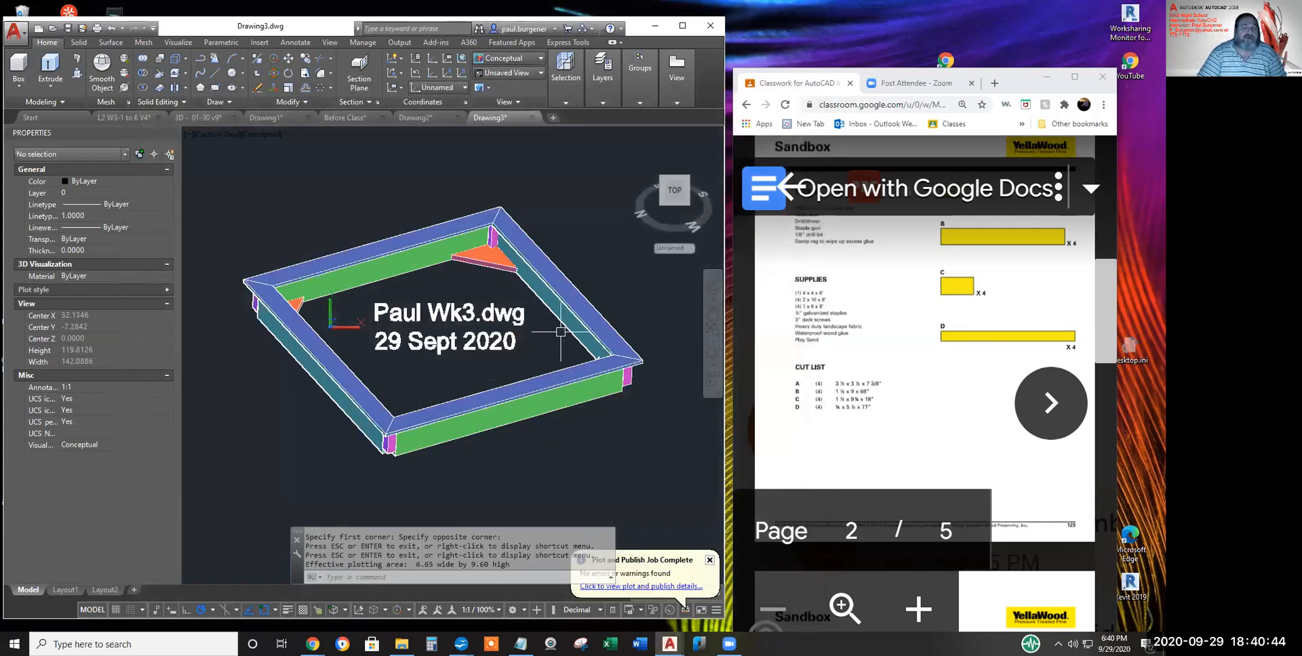
# - Save the drawing as an AutoCAD 2013/LT2013 file in the author's folder, named with the author's first name and "Wk3"
pyautogui.click(15, 31)
pyautogui.click(41, 180)
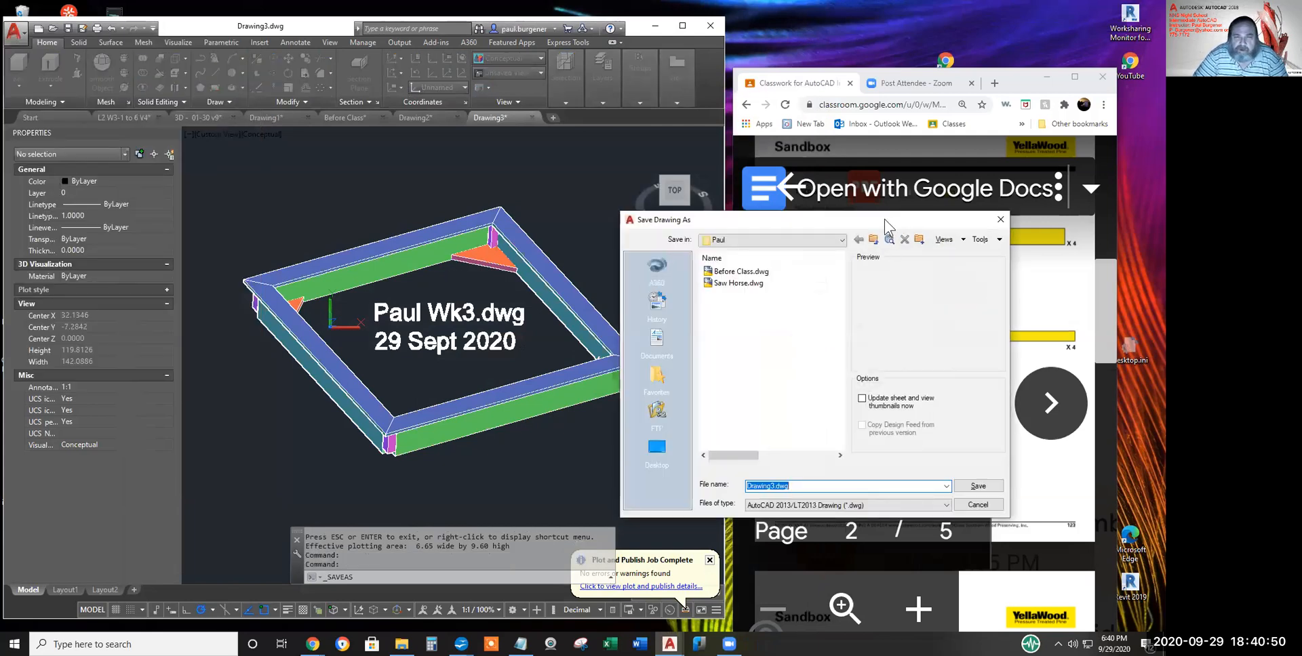
pyautogui.moveTo(884, 224); pyautogui.dragTo(546, 184)
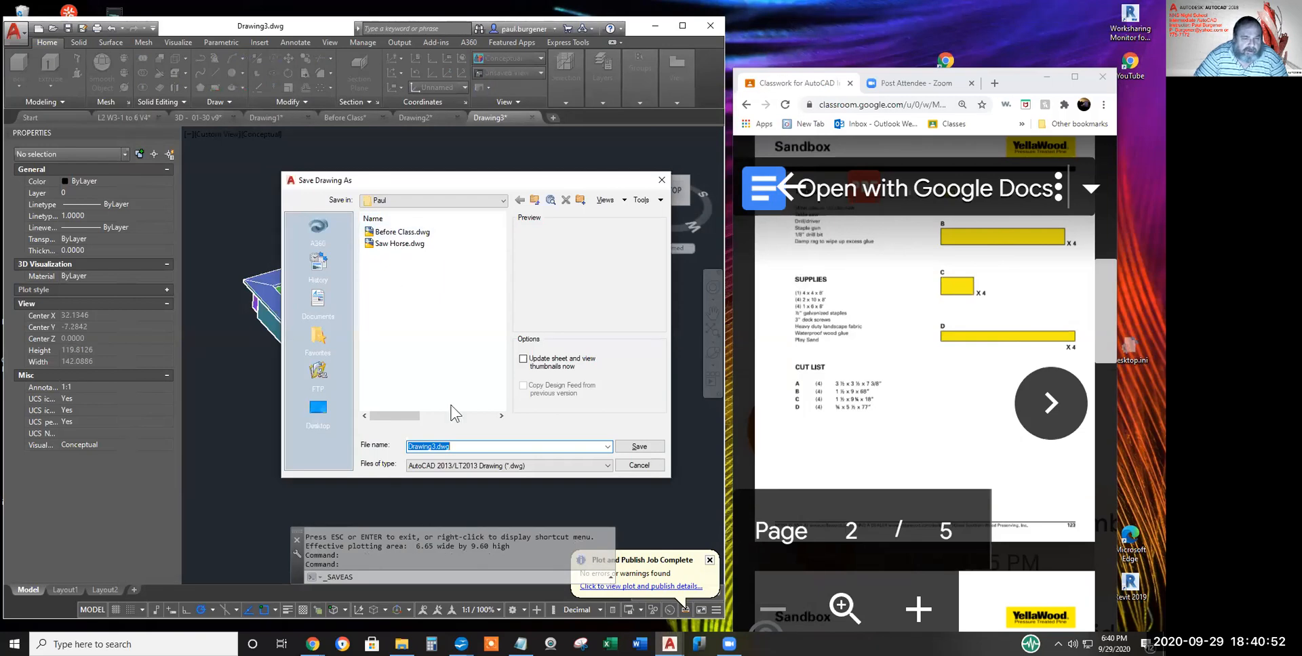
pyautogui.write('Paul Wk3')
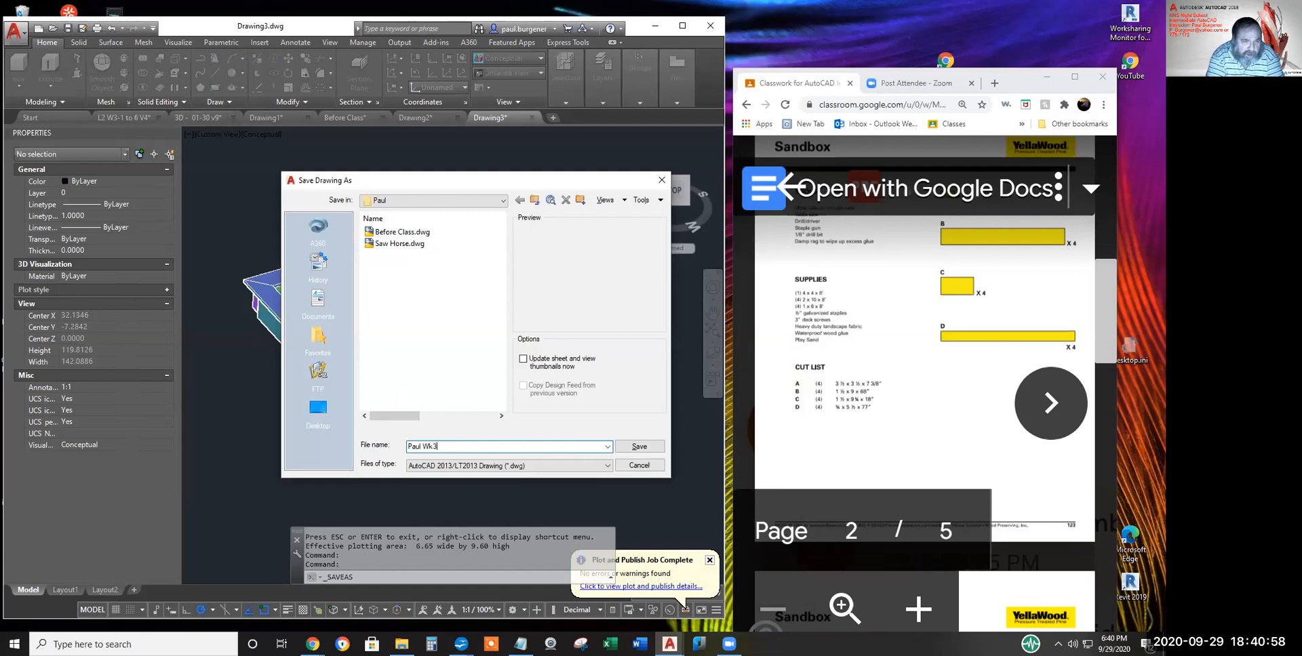
pyautogui.click(639, 446)
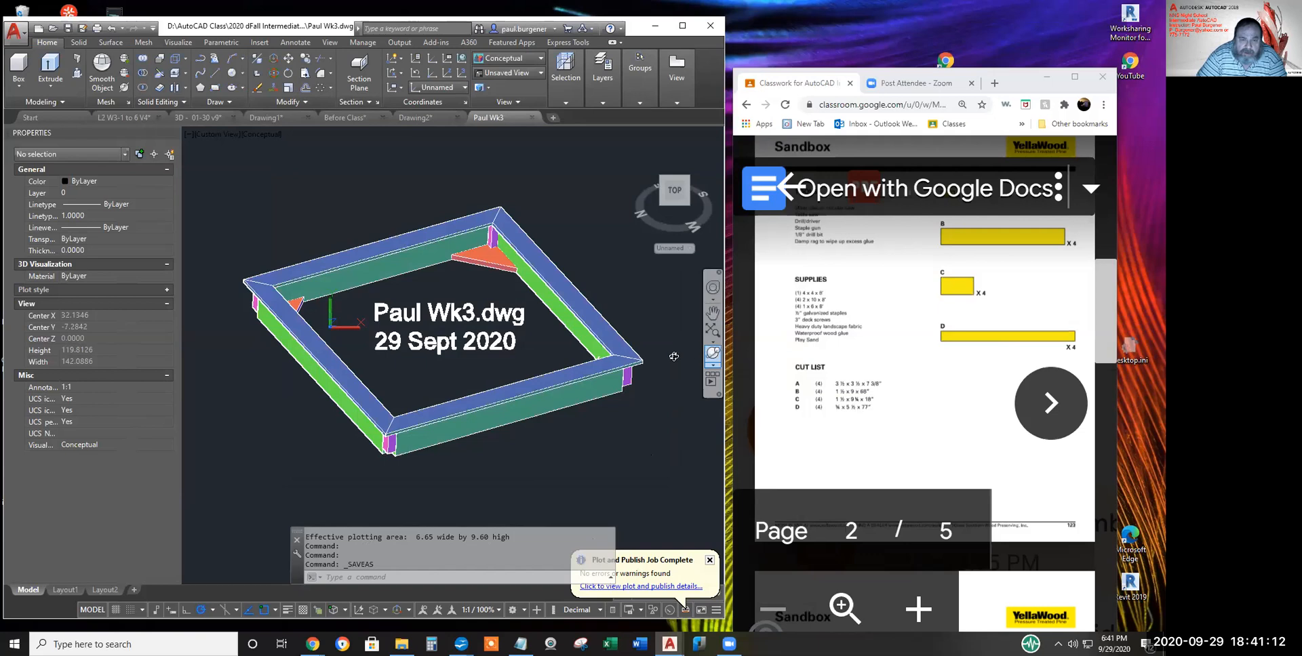
# - Examine from below and up close how the corner post, side boards and corner seat meet in the sandbox frame
pyautogui.click(713, 353)
pyautogui.moveTo(402, 438); pyautogui.dragTo(503, 309)
pyautogui.scroll(10, 493, 297)
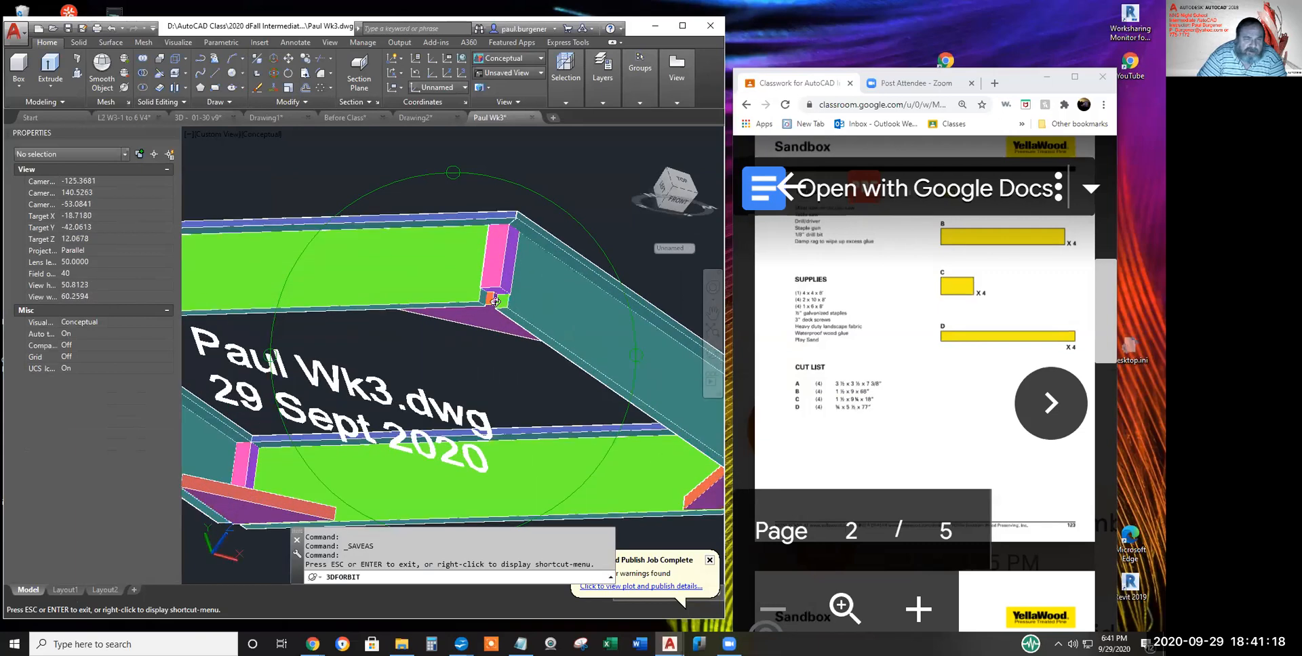
pyautogui.scroll(4, 505, 306)
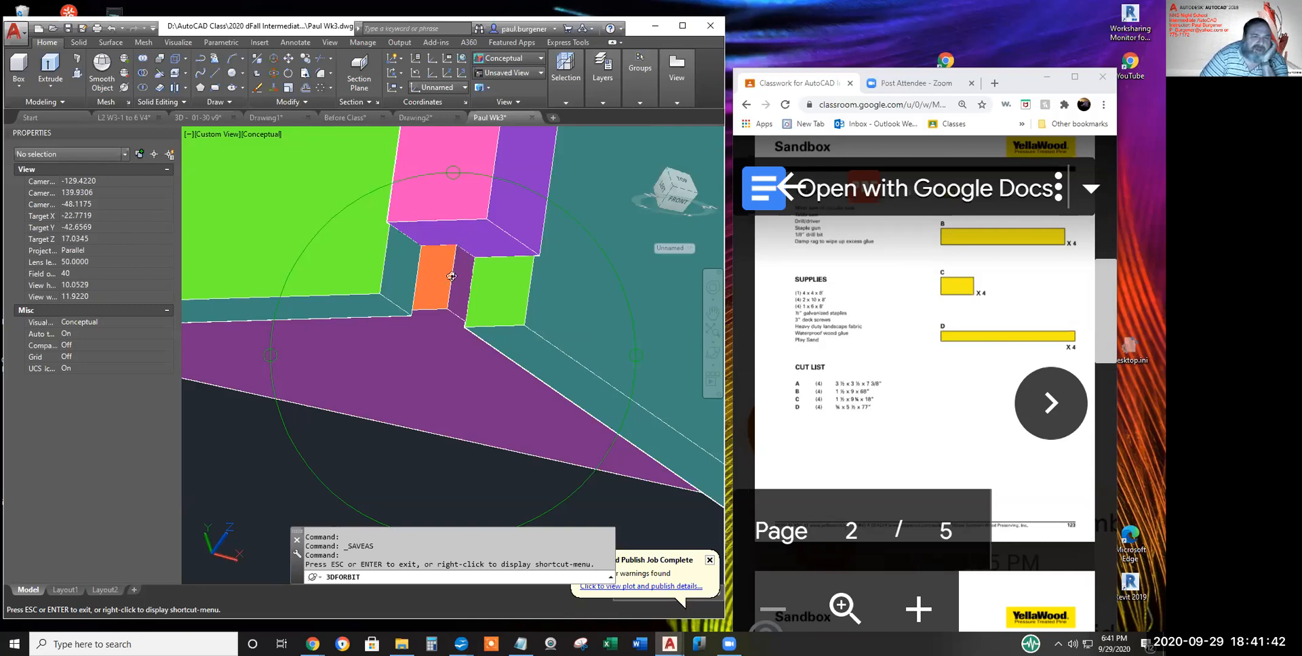
pyautogui.moveTo(452, 285)
pyautogui.mouseDown()
pyautogui.moveTo(477, 248)
pyautogui.moveTo(452, 264)
pyautogui.moveTo(450, 404)
pyautogui.moveTo(511, 445)
pyautogui.moveTo(600, 473)
pyautogui.moveTo(533, 346)
pyautogui.mouseUp()
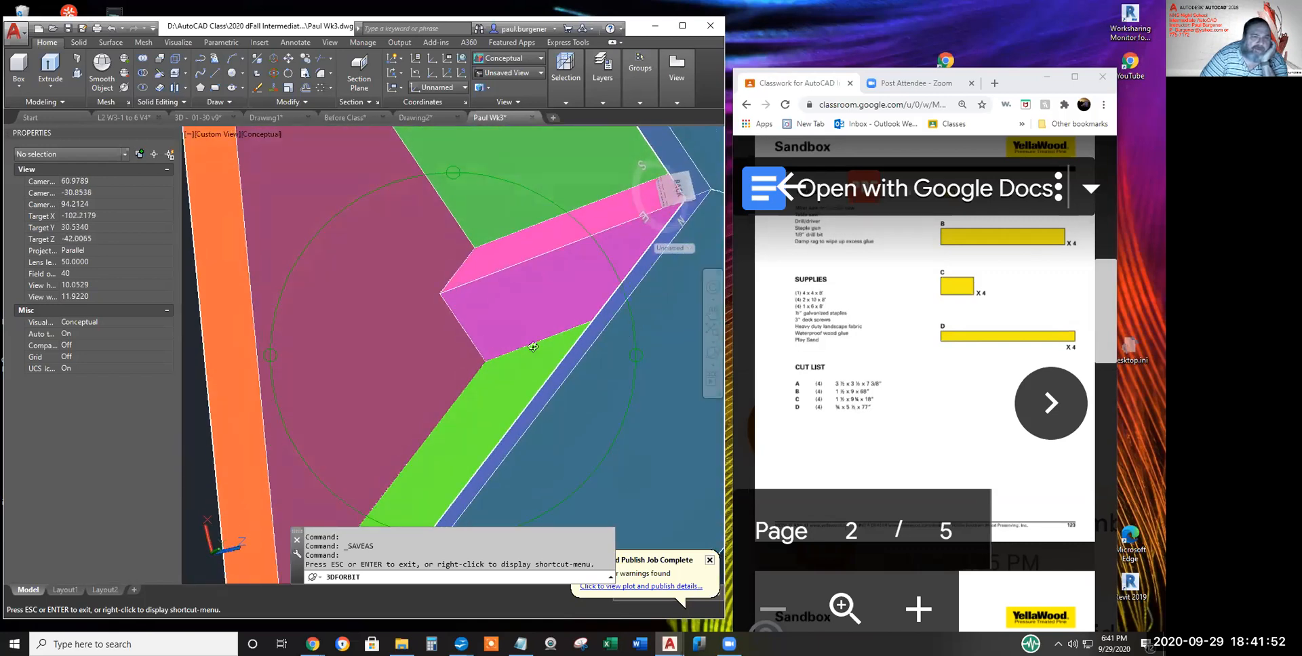
pyautogui.moveTo(595, 299); pyautogui.dragTo(449, 299)
pyautogui.scroll(5, 449, 300)
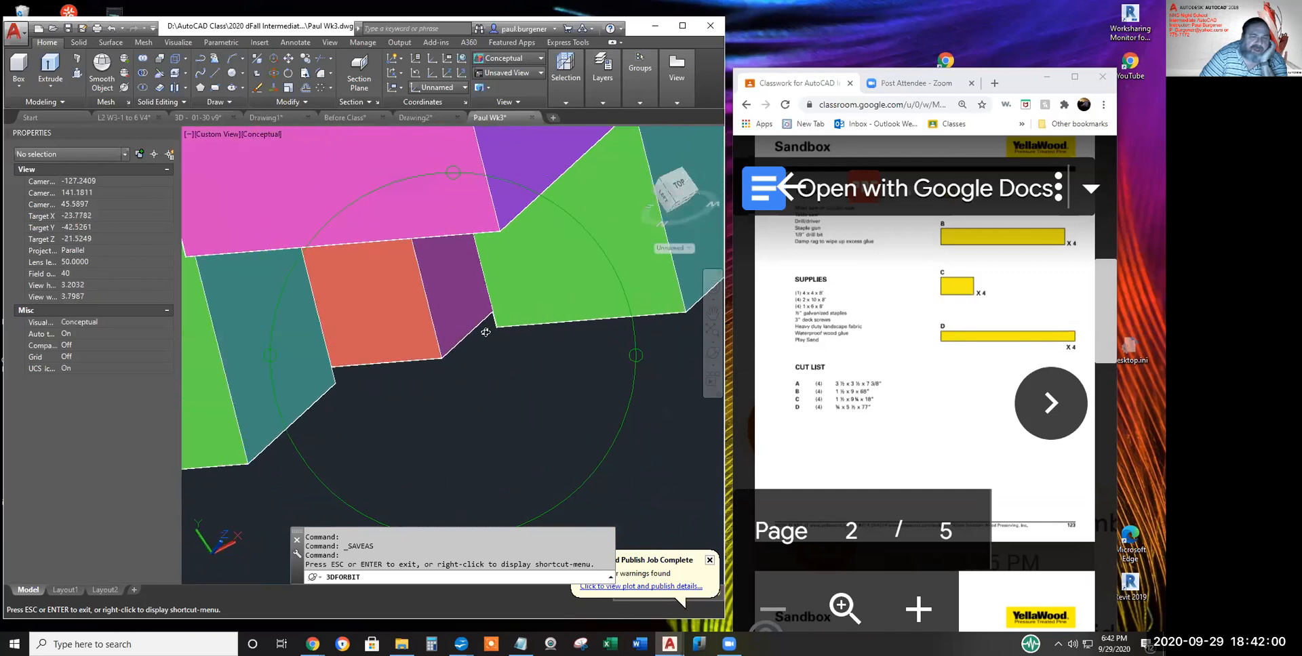
pyautogui.scroll(3, 519, 313)
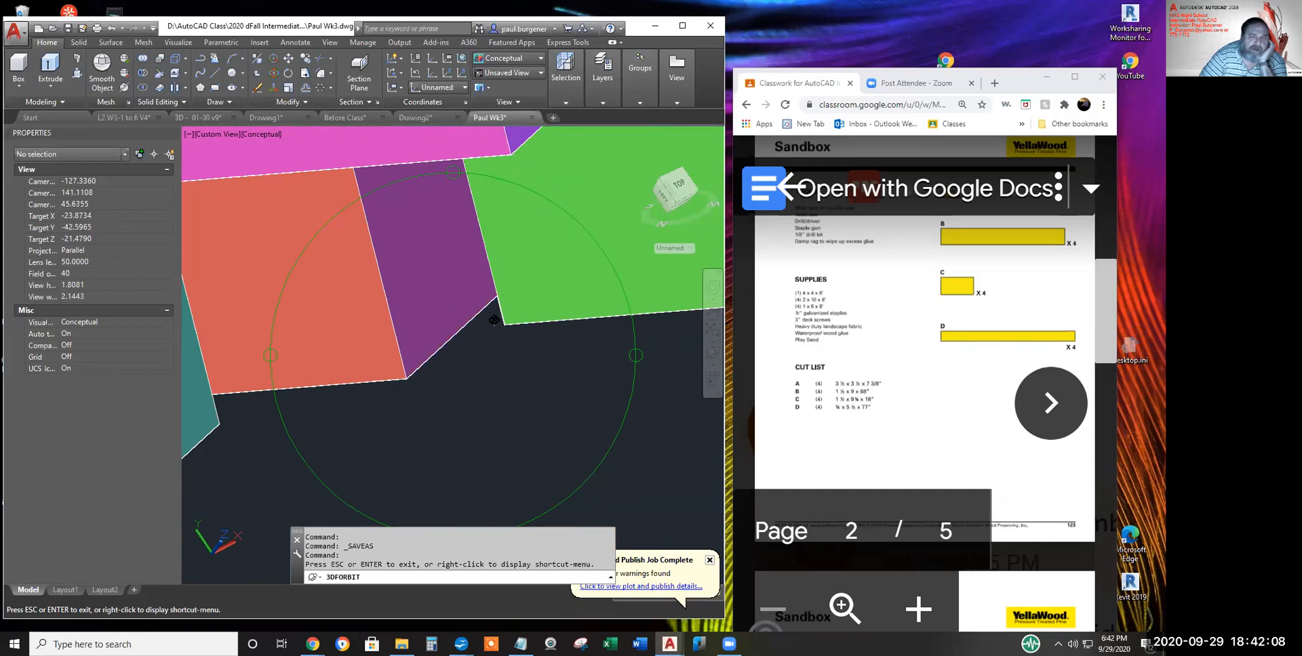
pyautogui.moveTo(494, 318); pyautogui.dragTo(485, 352)
pyautogui.scroll(-10, 457, 248)
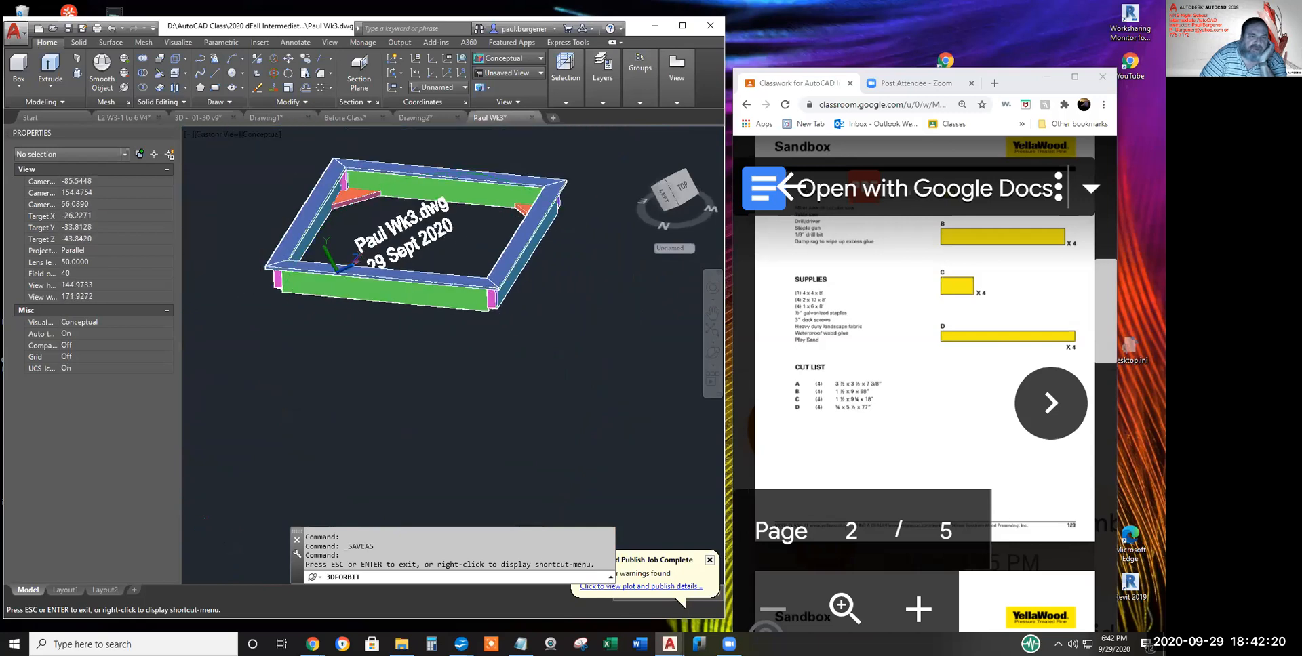
# - Look over layout 3-1 of the L2 W3-1 to 6 V4 drawing, reading its Object Snap Tracking exercise
pyautogui.moveTo(462, 241); pyautogui.dragTo(510, 347, button='middle')
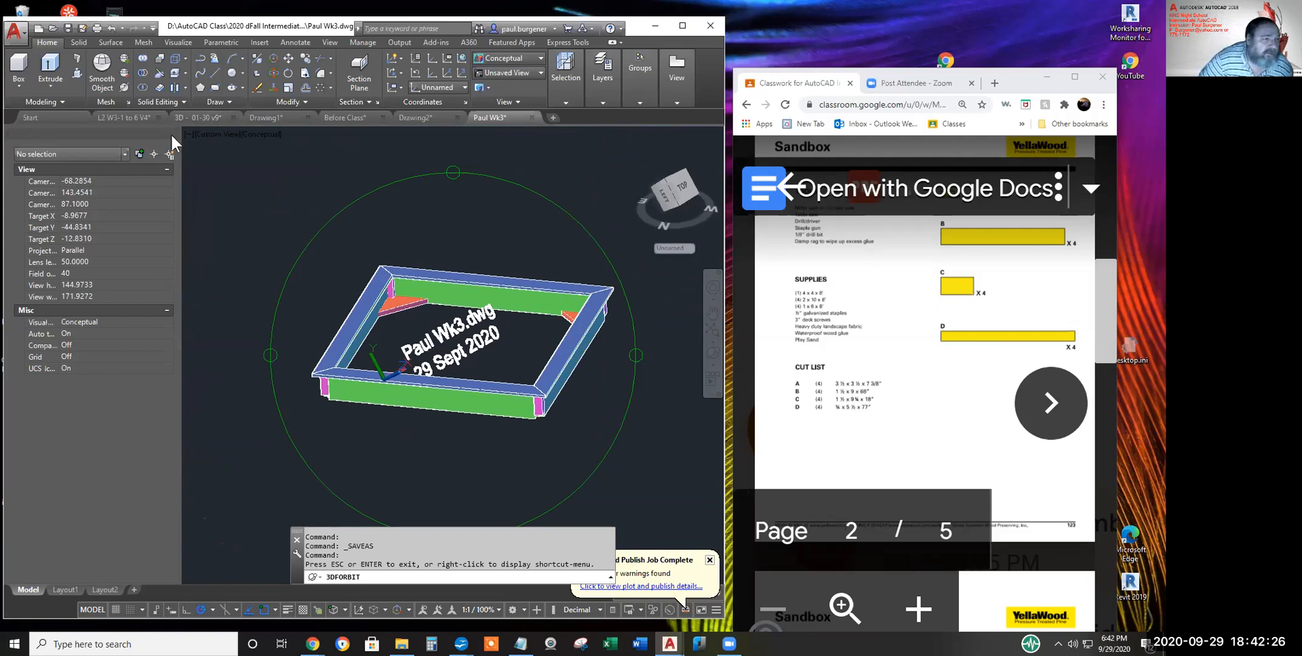
pyautogui.click(137, 115)
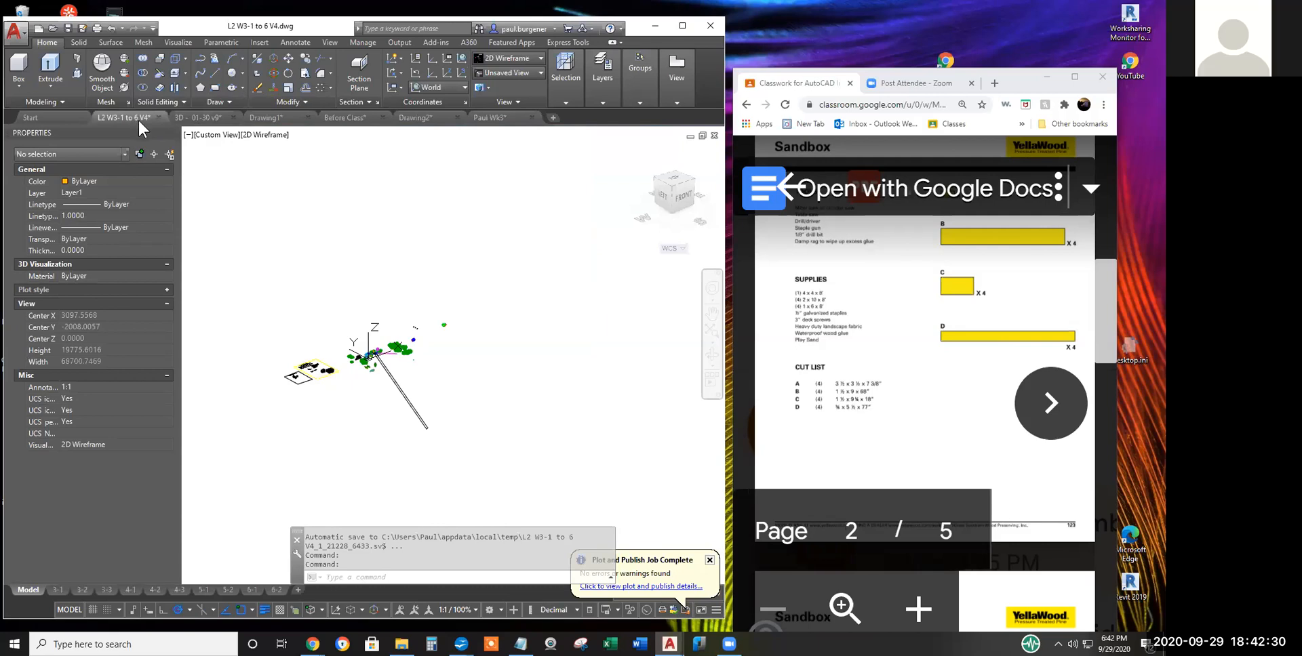
pyautogui.click(60, 589)
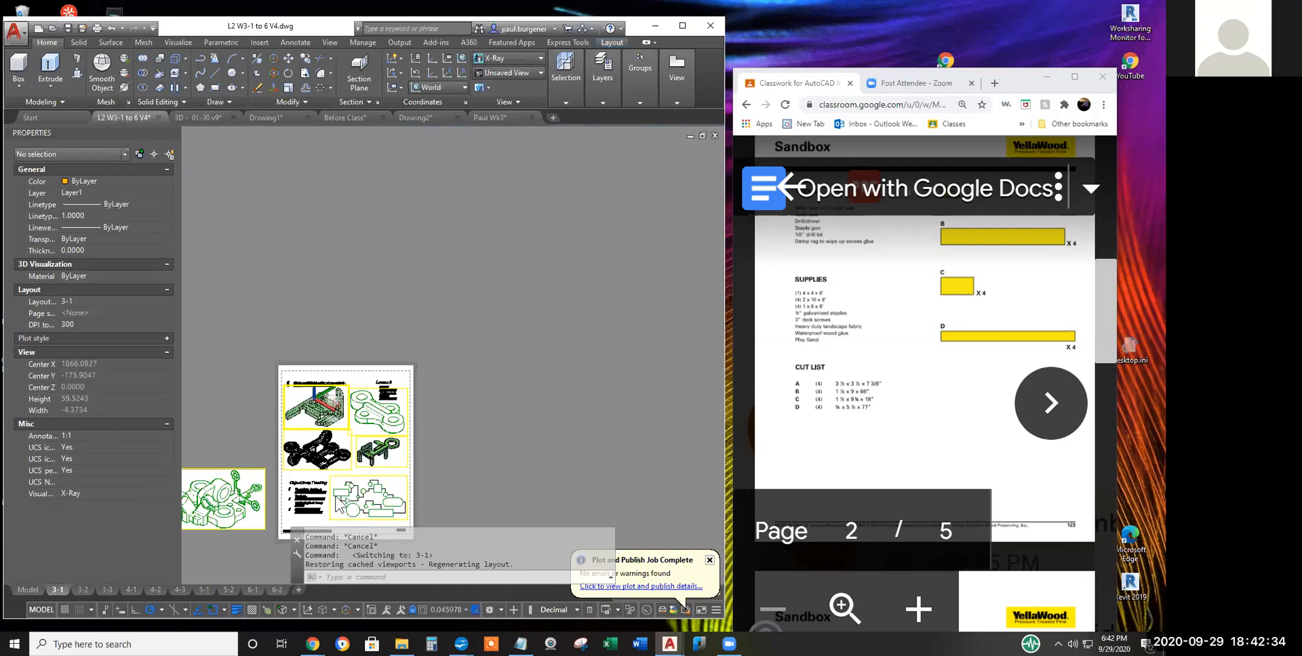
pyautogui.scroll(10, 337, 505)
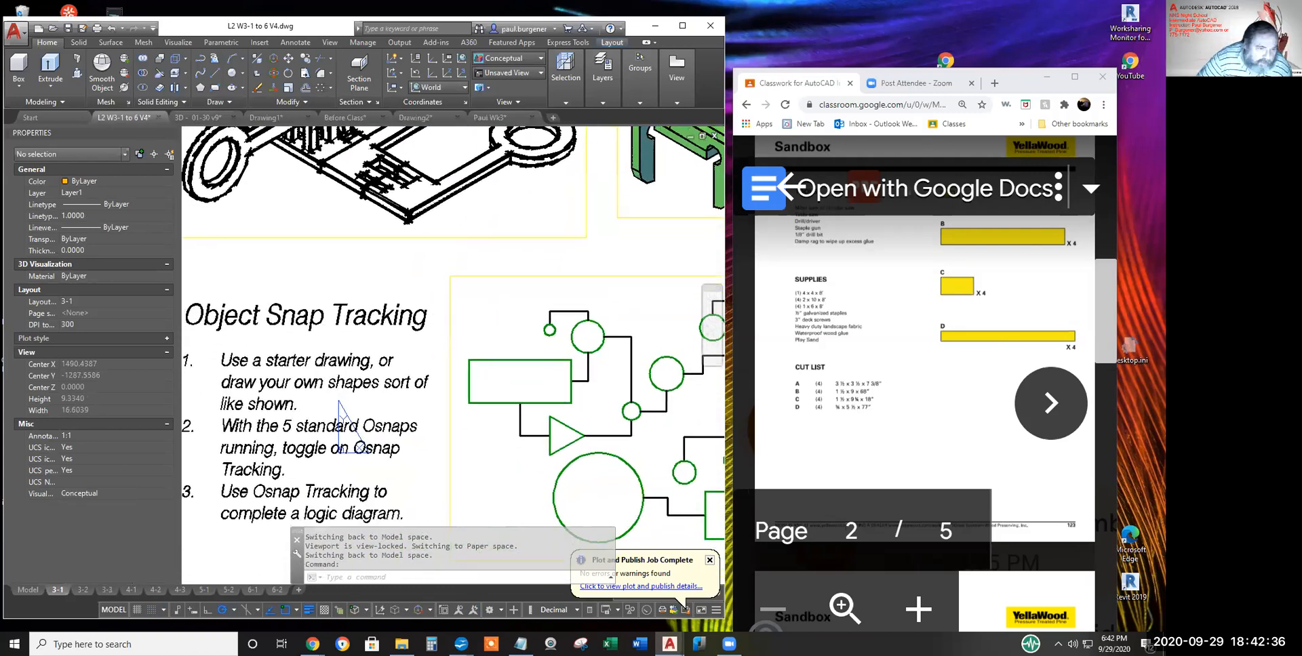
pyautogui.moveTo(345, 351); pyautogui.dragTo(348, 312, button='middle')
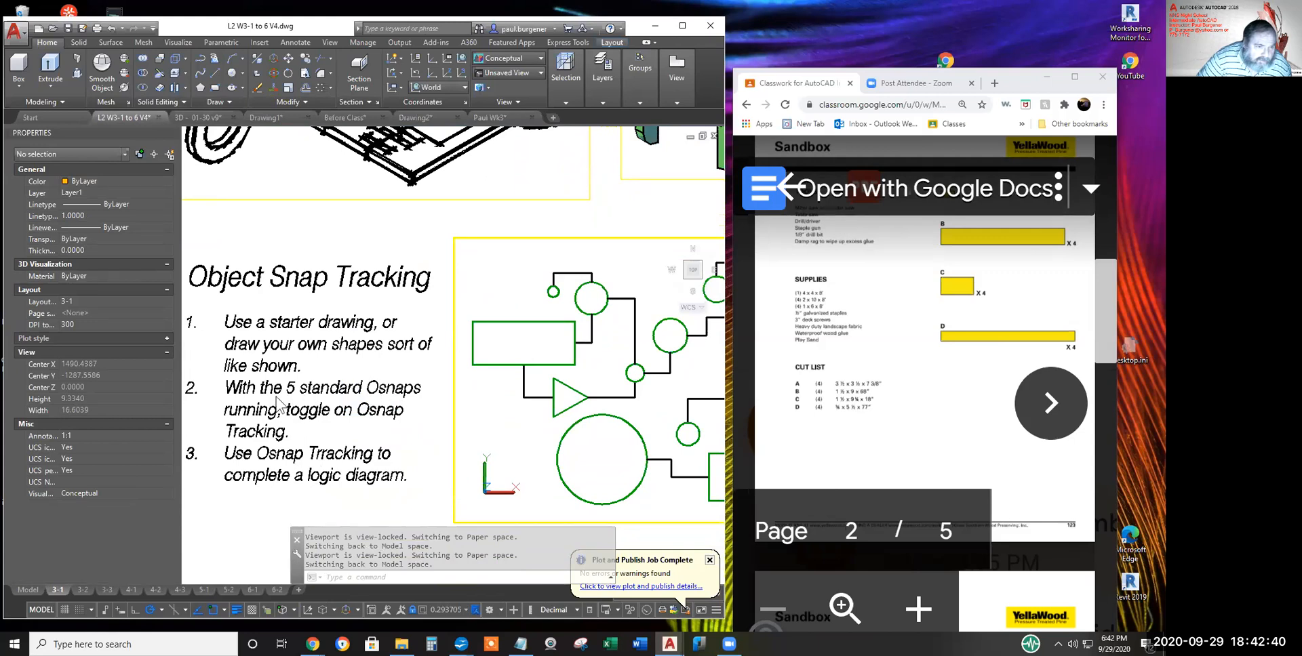
pyautogui.scroll(-4, 390, 407)
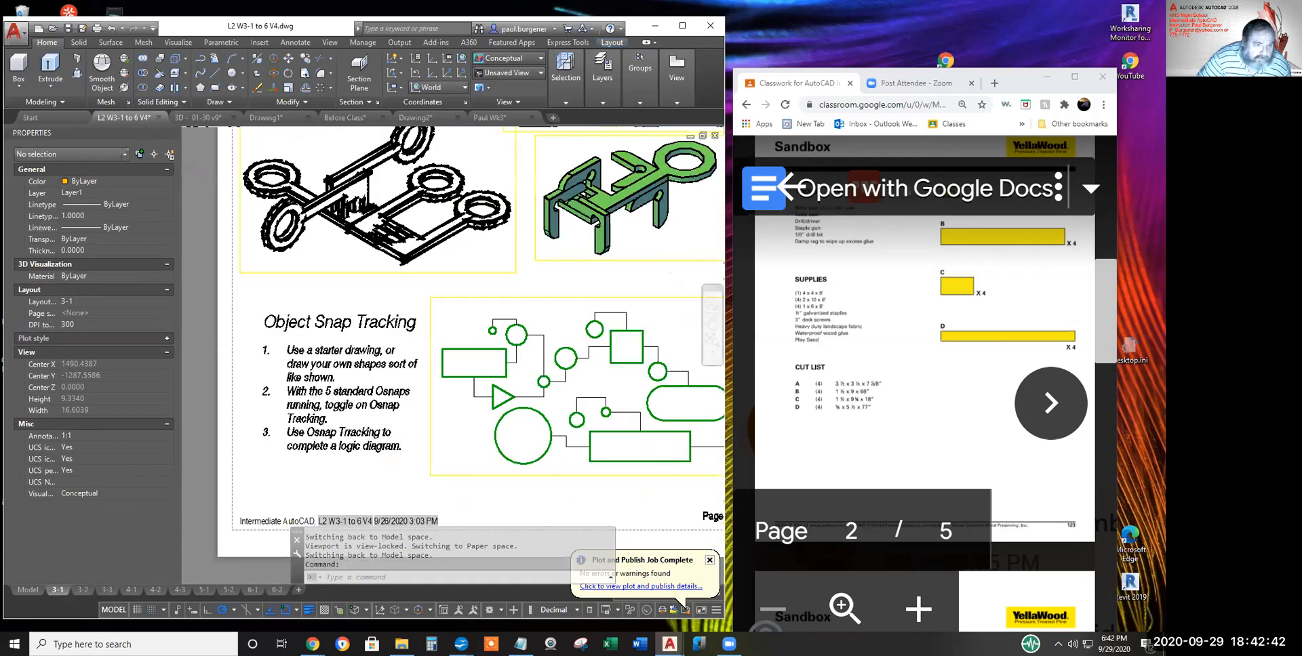
pyautogui.scroll(2, 505, 254)
pyautogui.scroll(2, 502, 230)
pyautogui.scroll(-3, 502, 231)
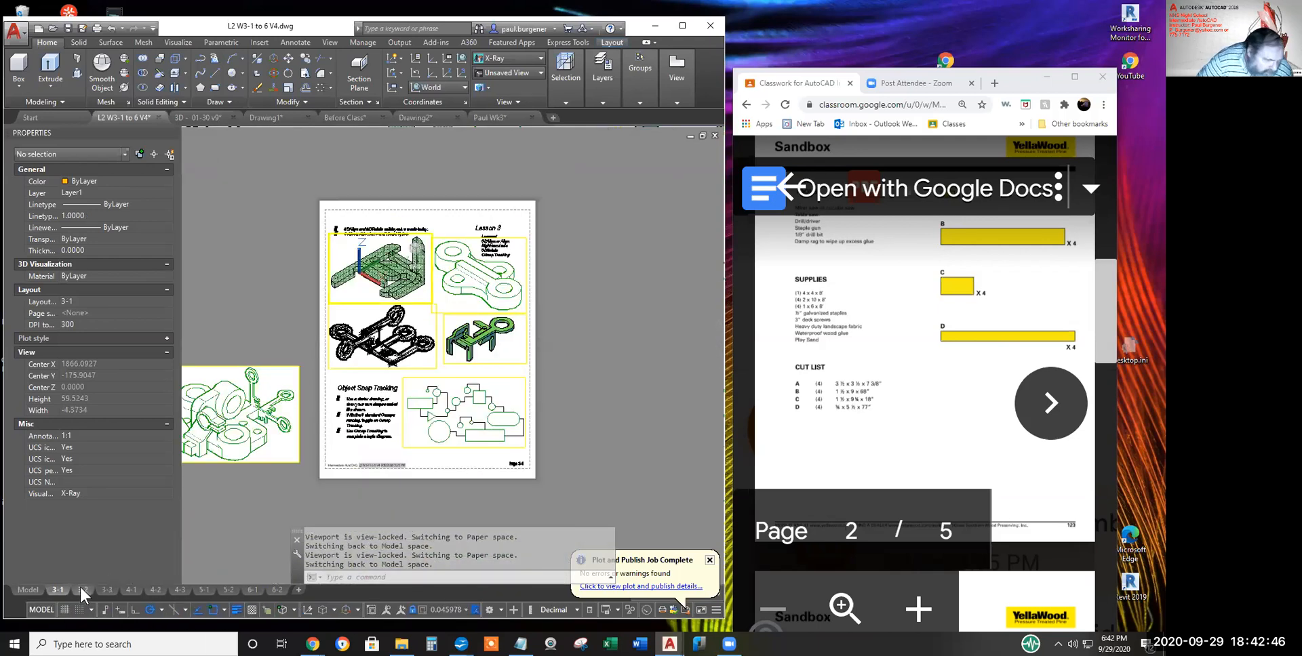
# - Read the new AutoCAD commands and board-modelling instructions on layout 3-2, and view the wood models on layout 3-3
pyautogui.click(83, 587)
pyautogui.scroll(5, 387, 386)
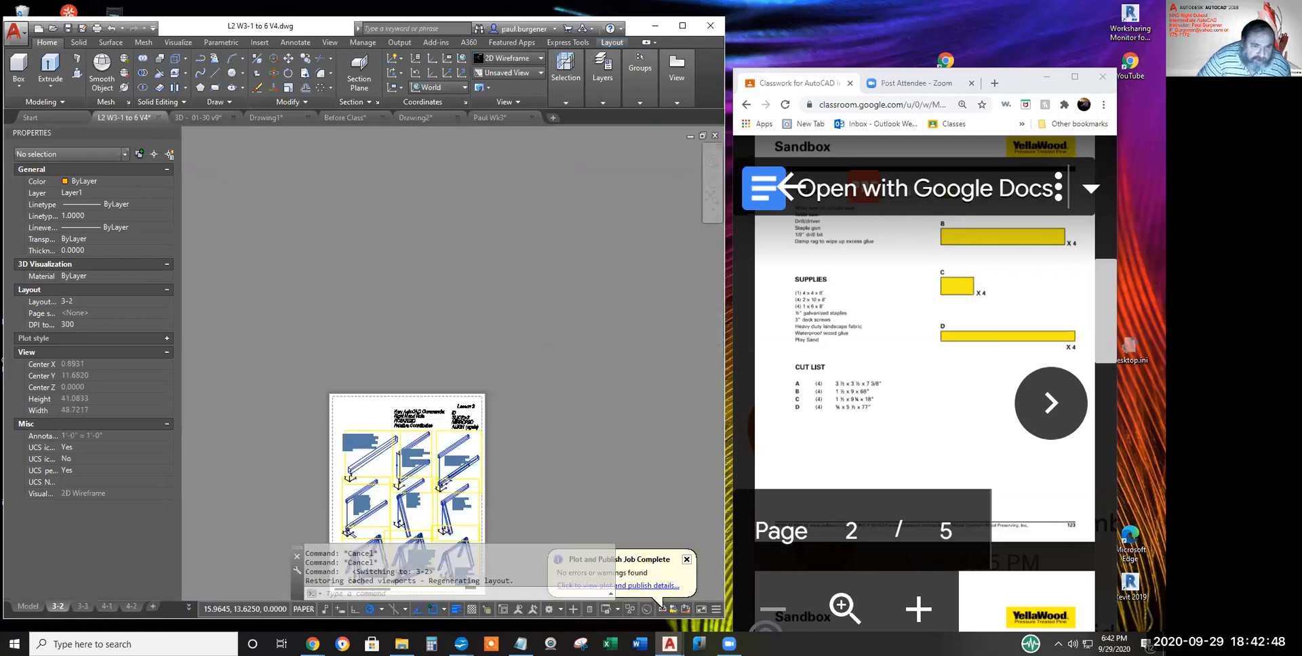
pyautogui.scroll(5, 383, 384)
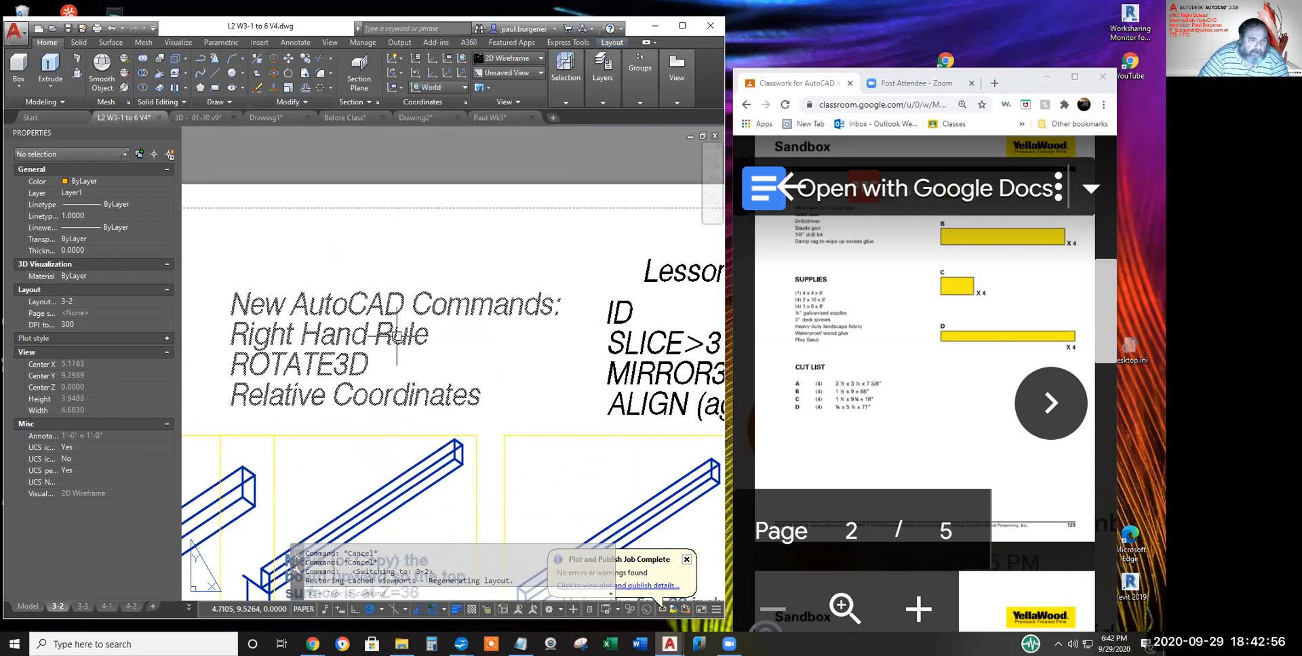
pyautogui.moveTo(389, 331)
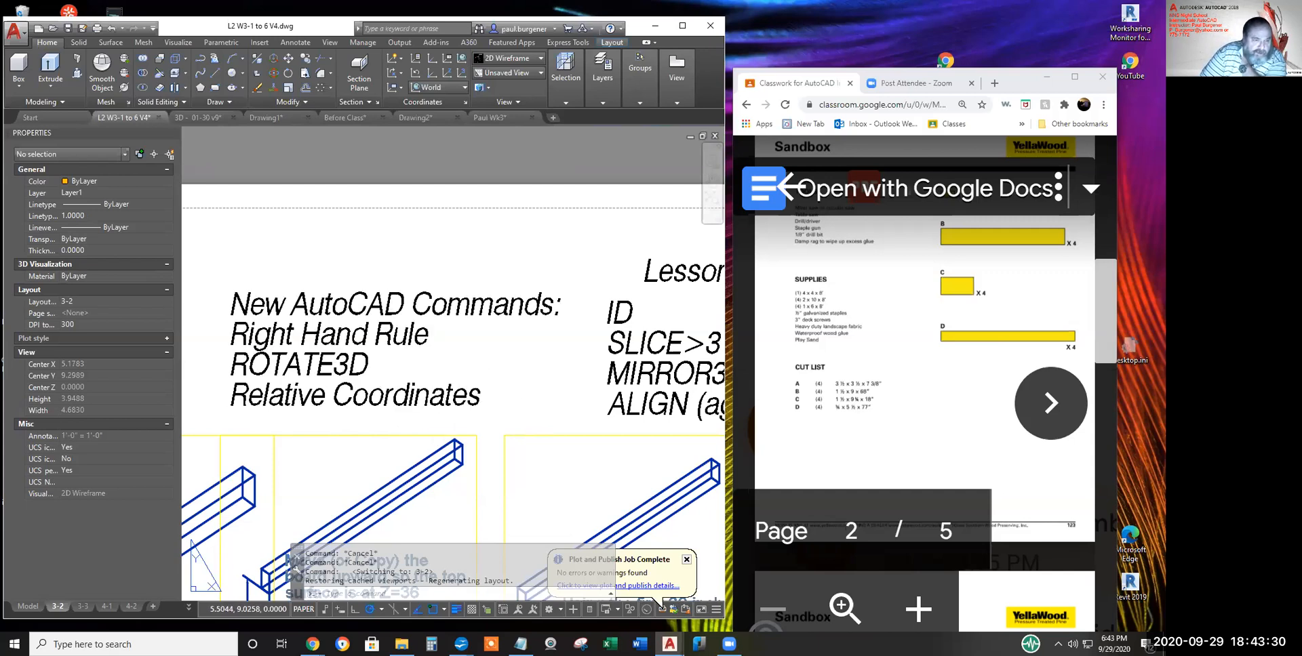
pyautogui.moveTo(499, 378); pyautogui.dragTo(328, 373, button='middle')
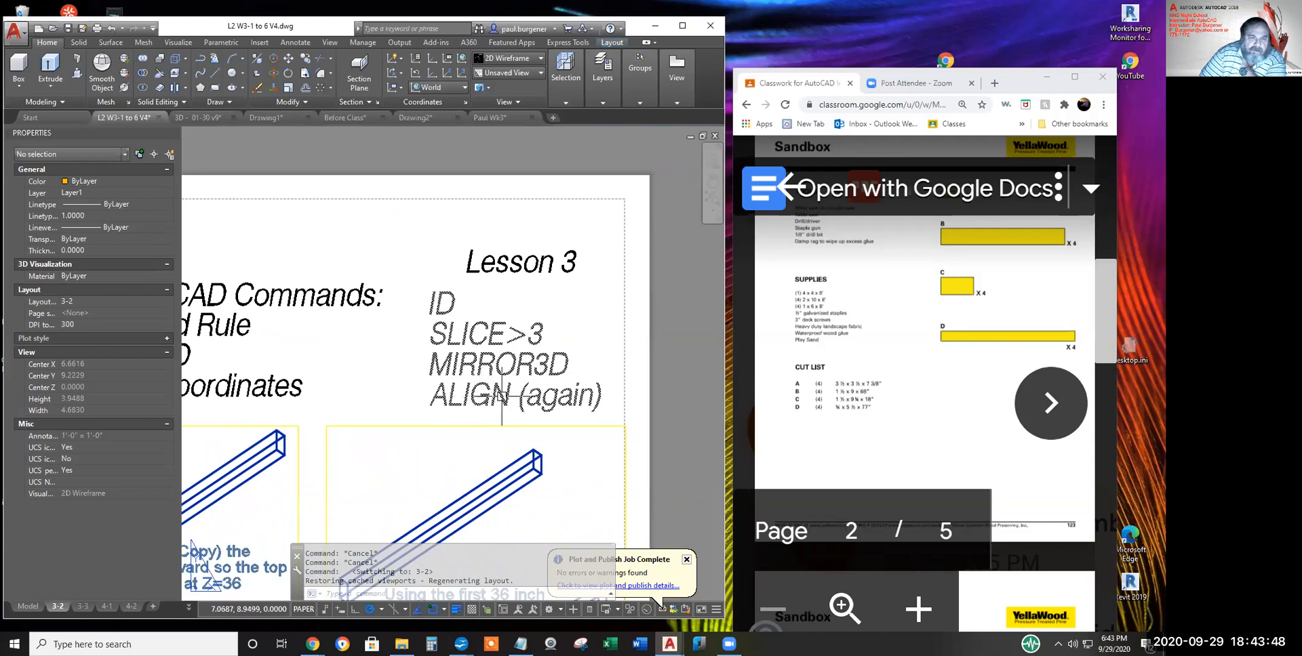
pyautogui.scroll(-4, 498, 396)
pyautogui.moveTo(481, 422); pyautogui.dragTo(532, 282, button='middle')
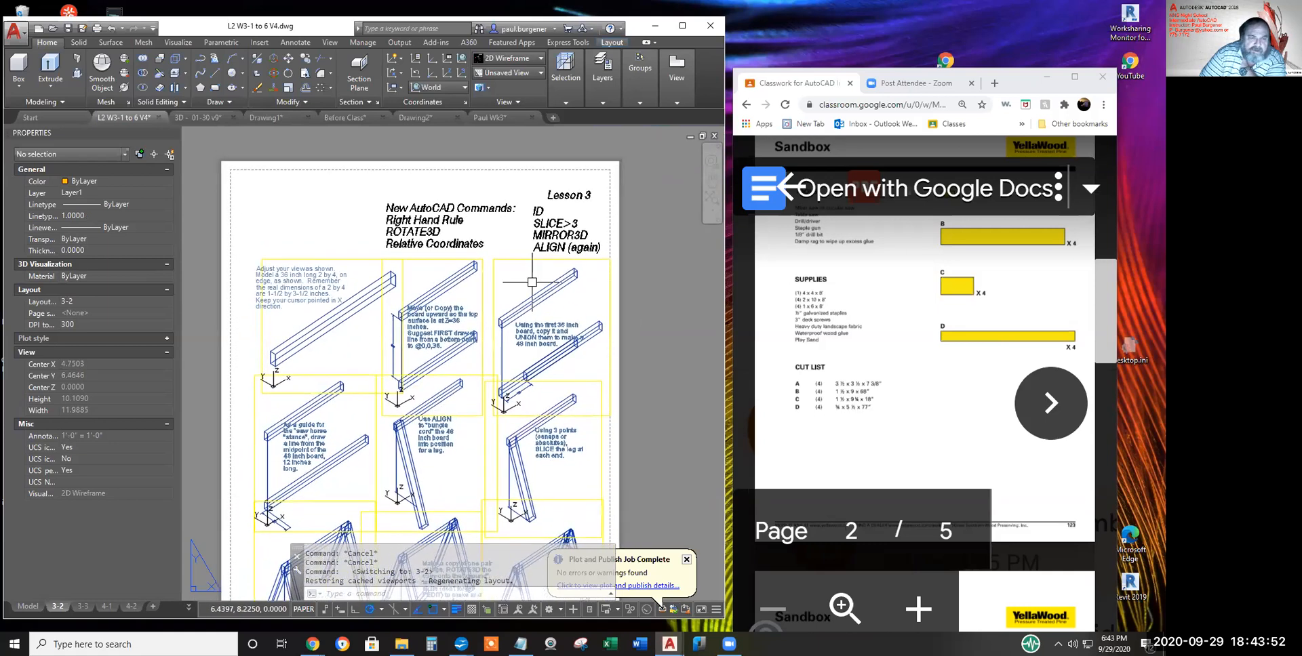
pyautogui.scroll(-1, 513, 349)
pyautogui.moveTo(511, 346); pyautogui.dragTo(449, 287, button='middle')
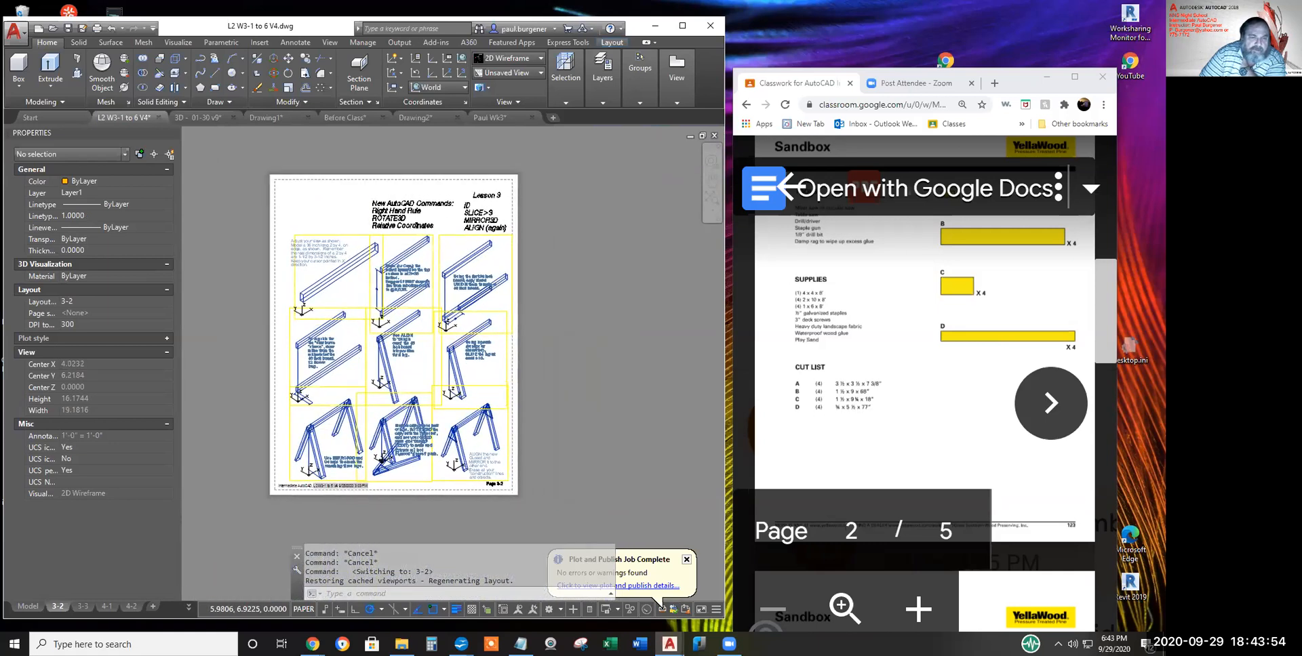
pyautogui.click(84, 606)
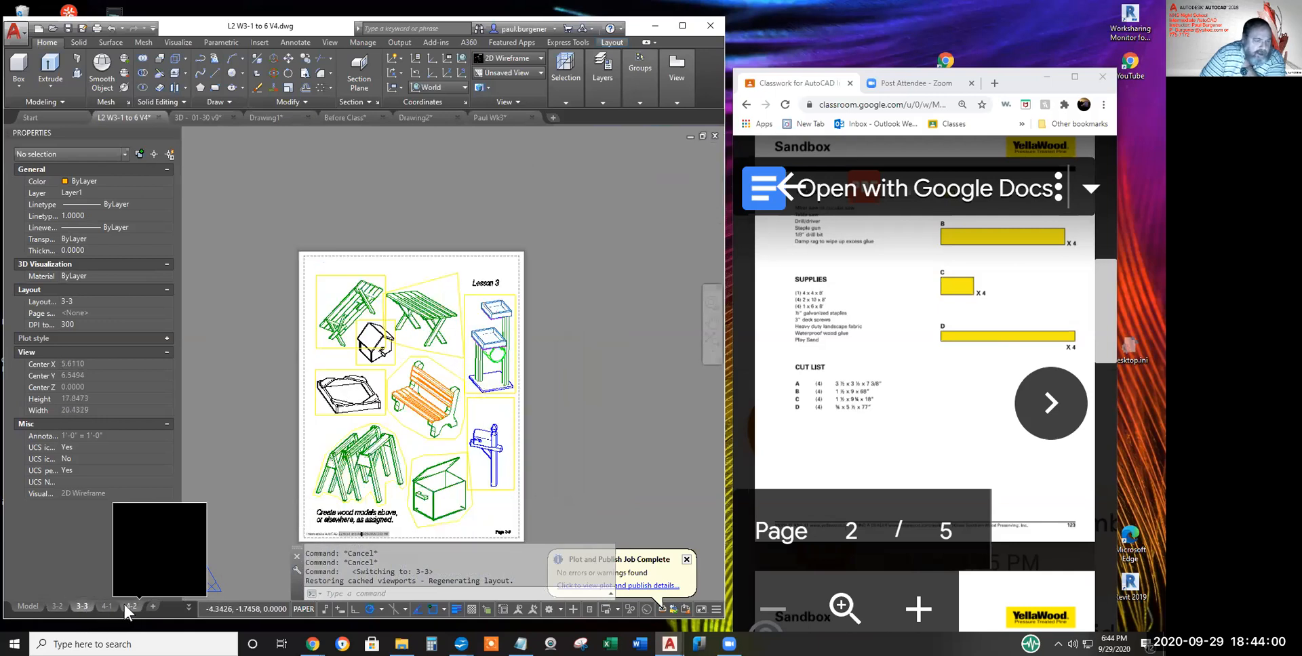
# - Return to the week 3 sandbox drawing and align the UCS to the label text with the Object option
pyautogui.click(493, 115)
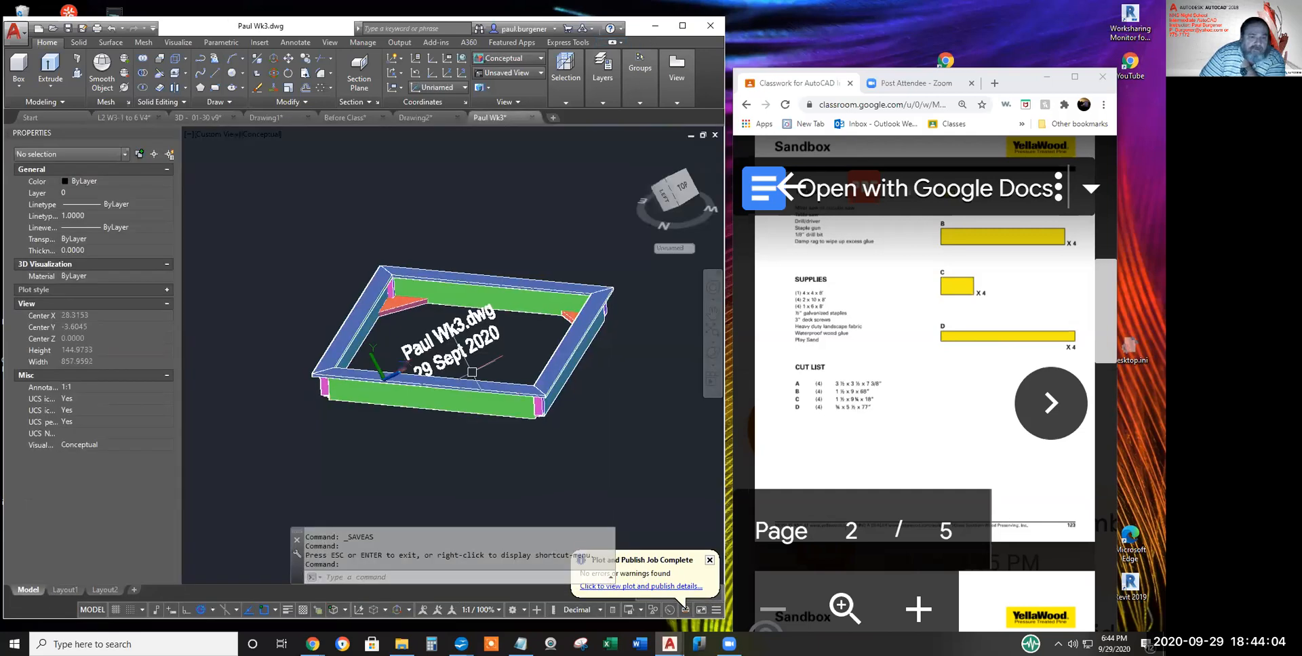
pyautogui.scroll(3, 472, 373)
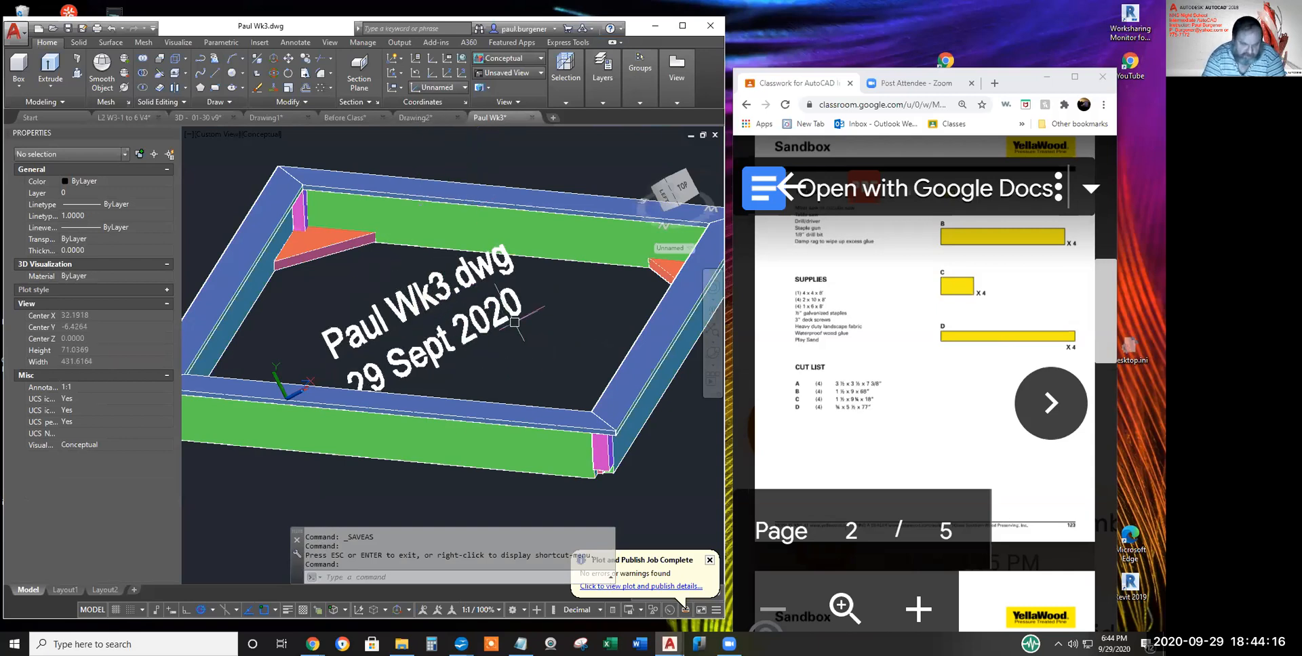
pyautogui.write('Ucvs')
pyautogui.press('BackSpace')
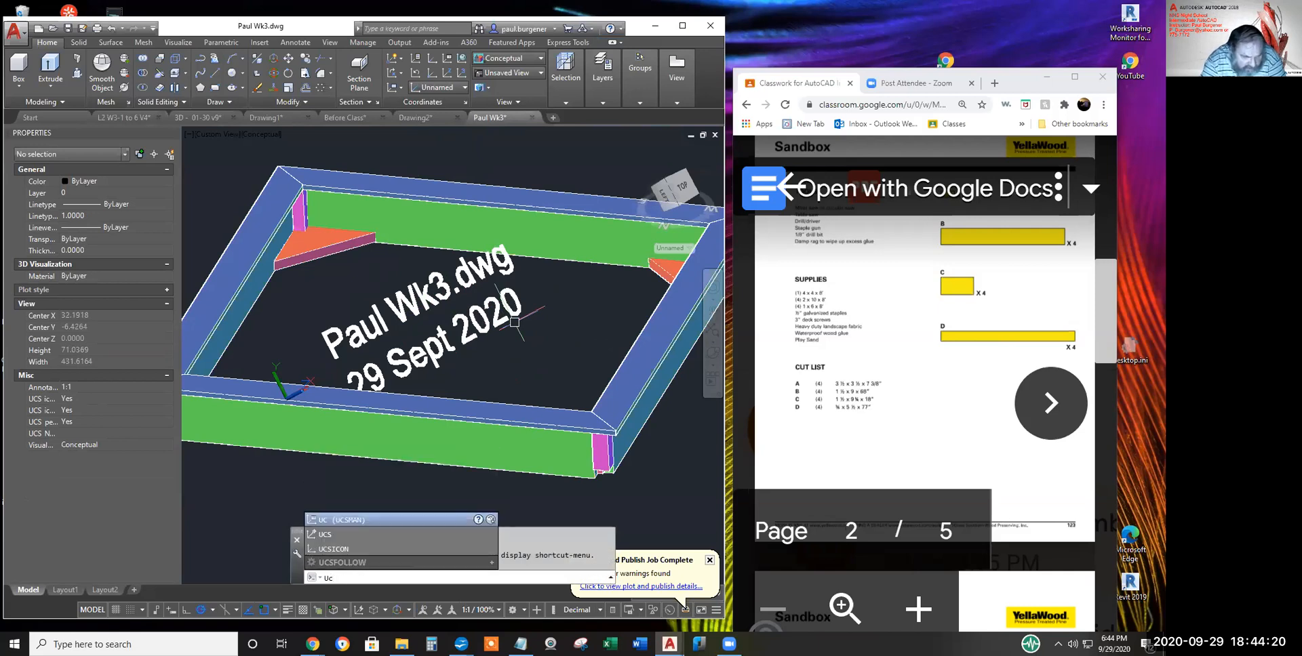
pyautogui.write('s')
pyautogui.press('Return')
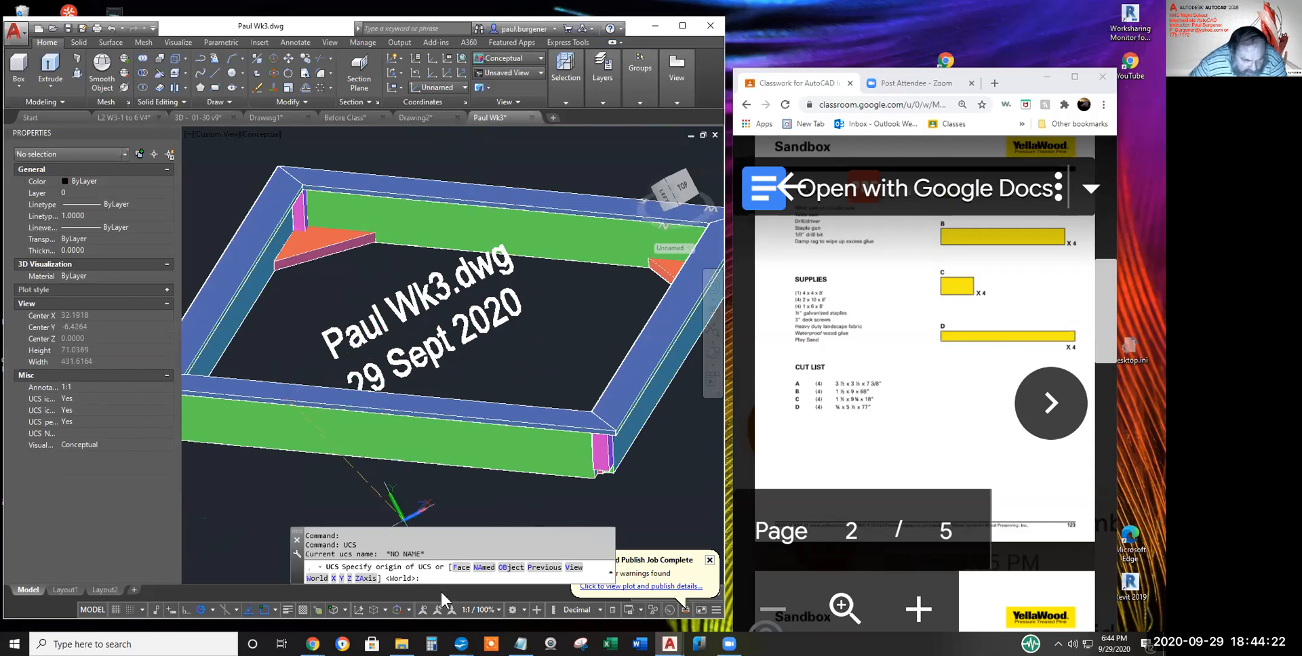
pyautogui.click(511, 568)
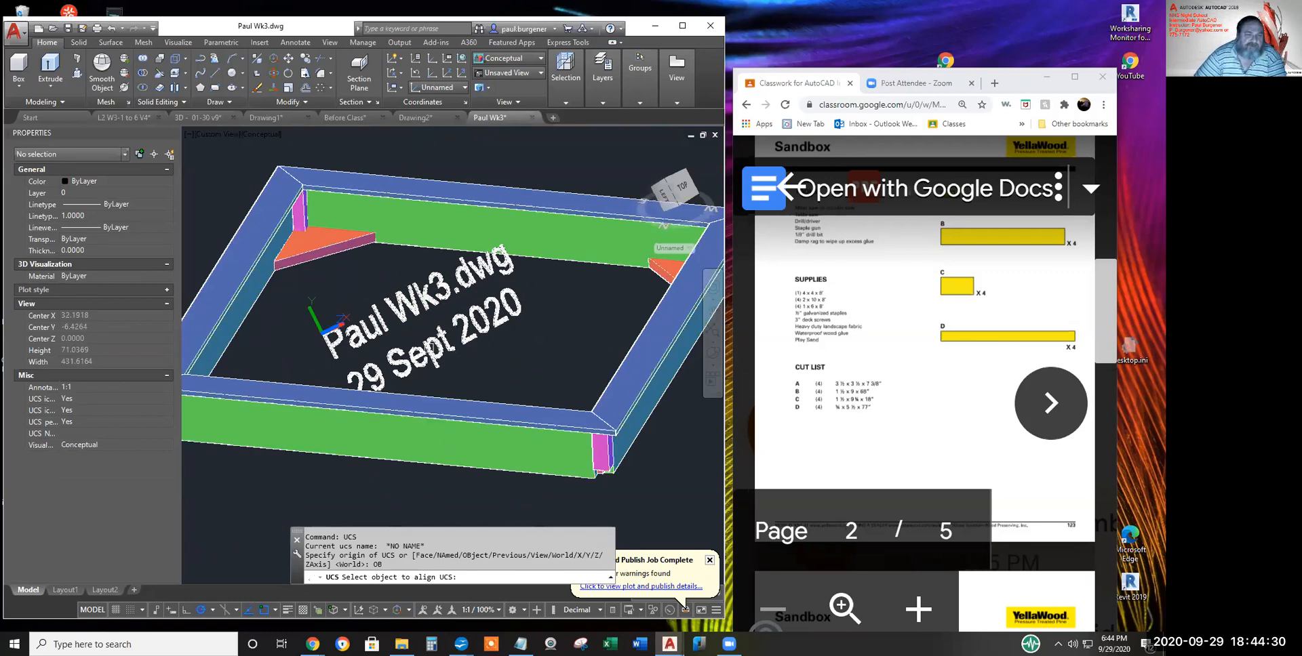
pyautogui.click(423, 344)
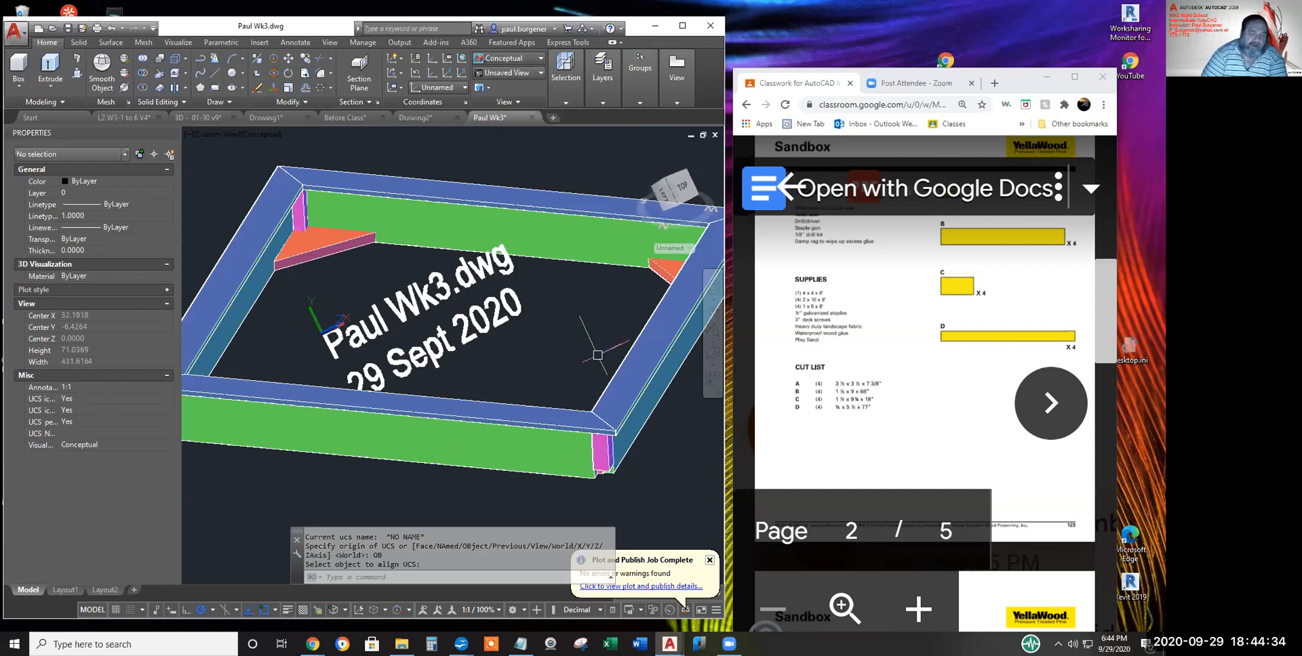
# - Set the sandbox to the plan view of the current UCS, with the whole frame and label filling the view
pyautogui.write('plan')
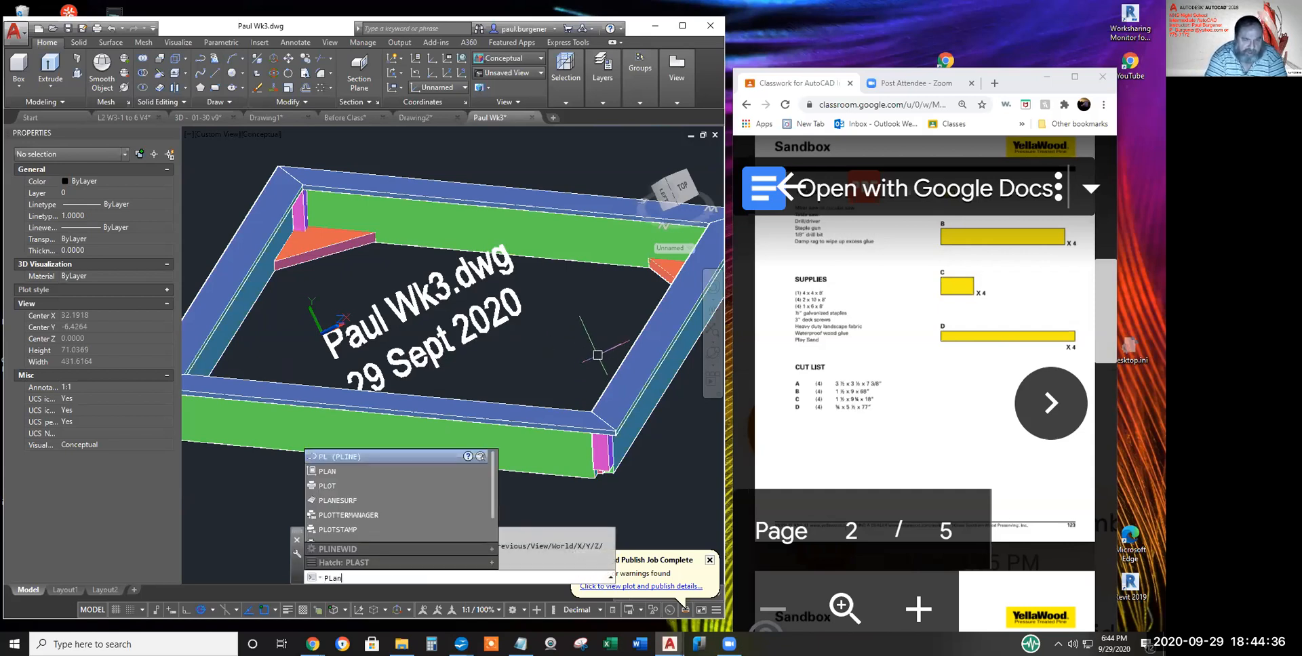
pyautogui.press('Return')
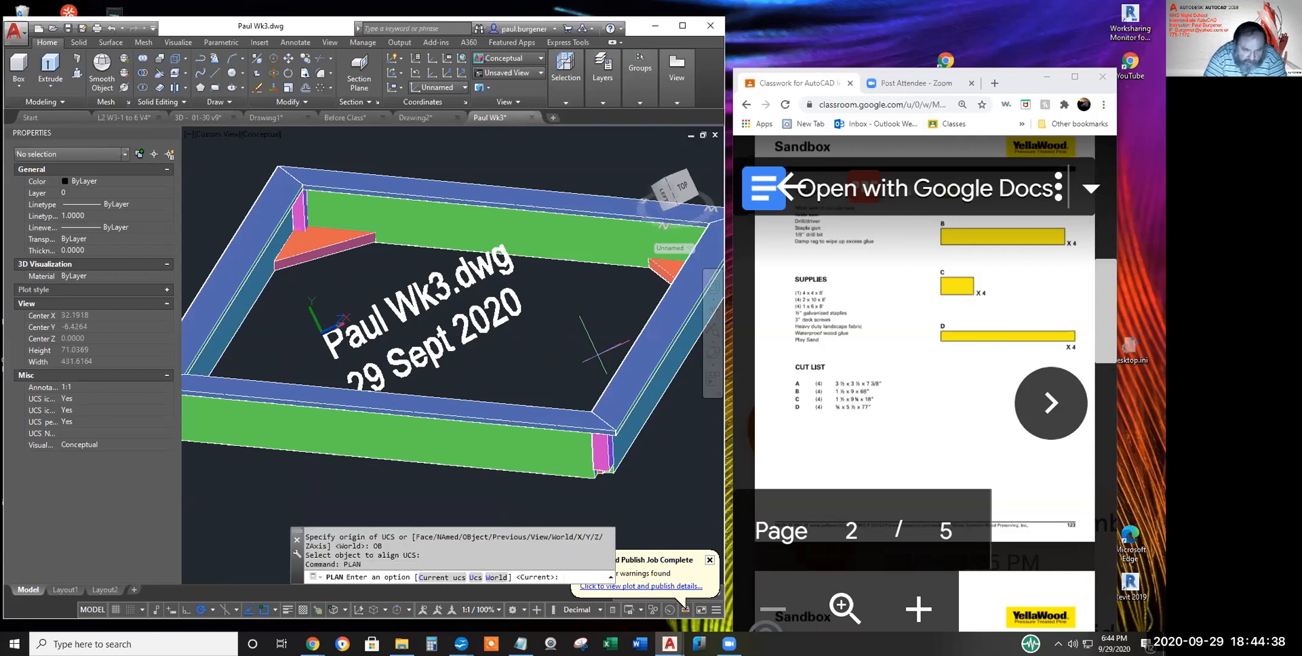
pyautogui.press('Return')
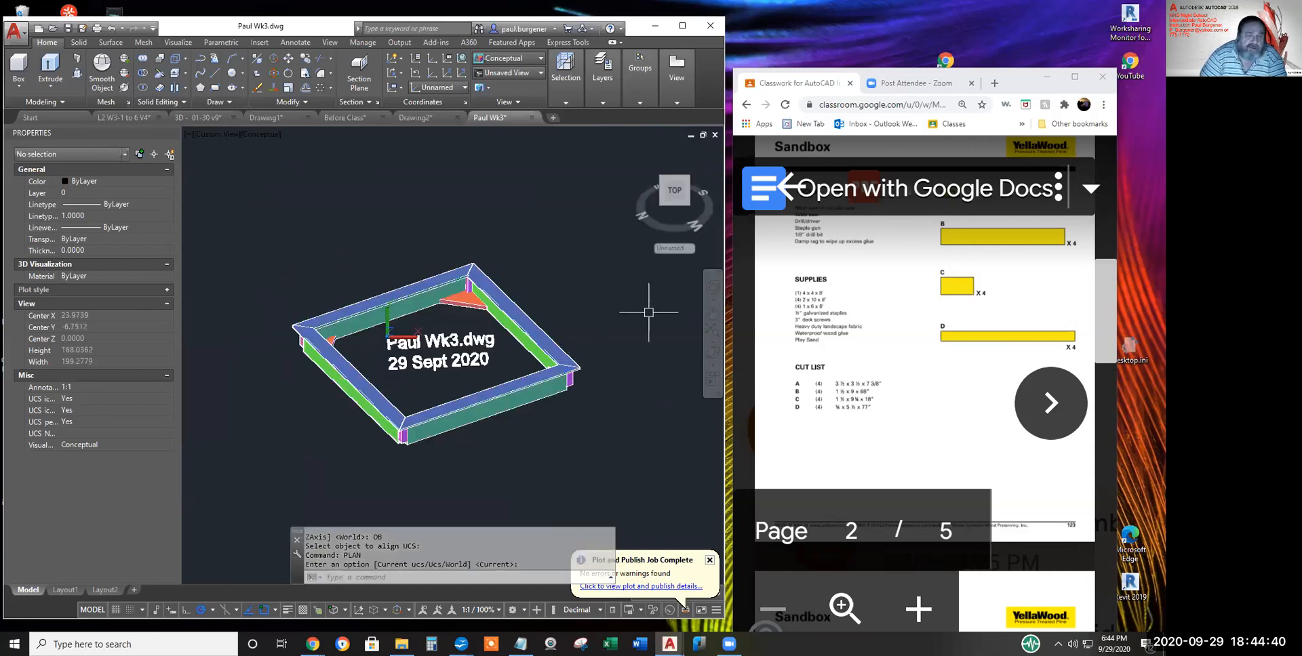
pyautogui.scroll(2, 370, 358)
pyautogui.moveTo(524, 363)
pyautogui.mouseDown(button='middle')
pyautogui.moveTo(510, 343)
pyautogui.moveTo(478, 357)
pyautogui.mouseUp(button='middle')
pyautogui.scroll(-2, 518, 358)
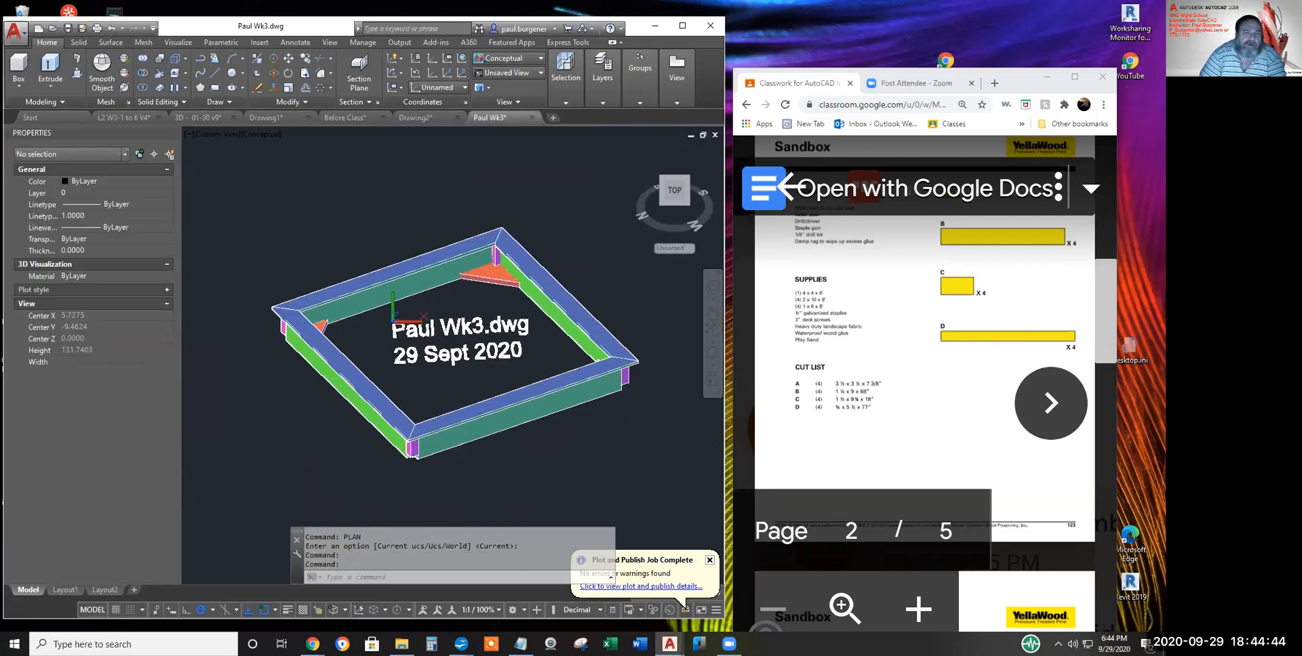
pyautogui.scroll(1, 467, 358)
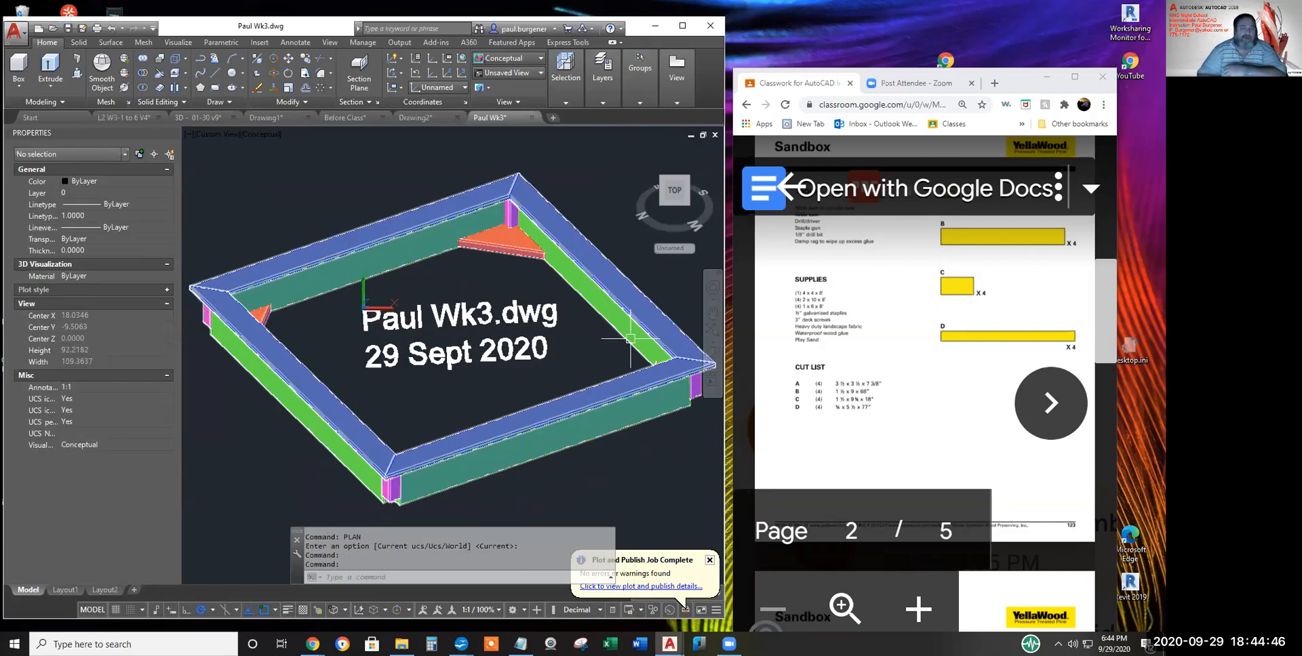